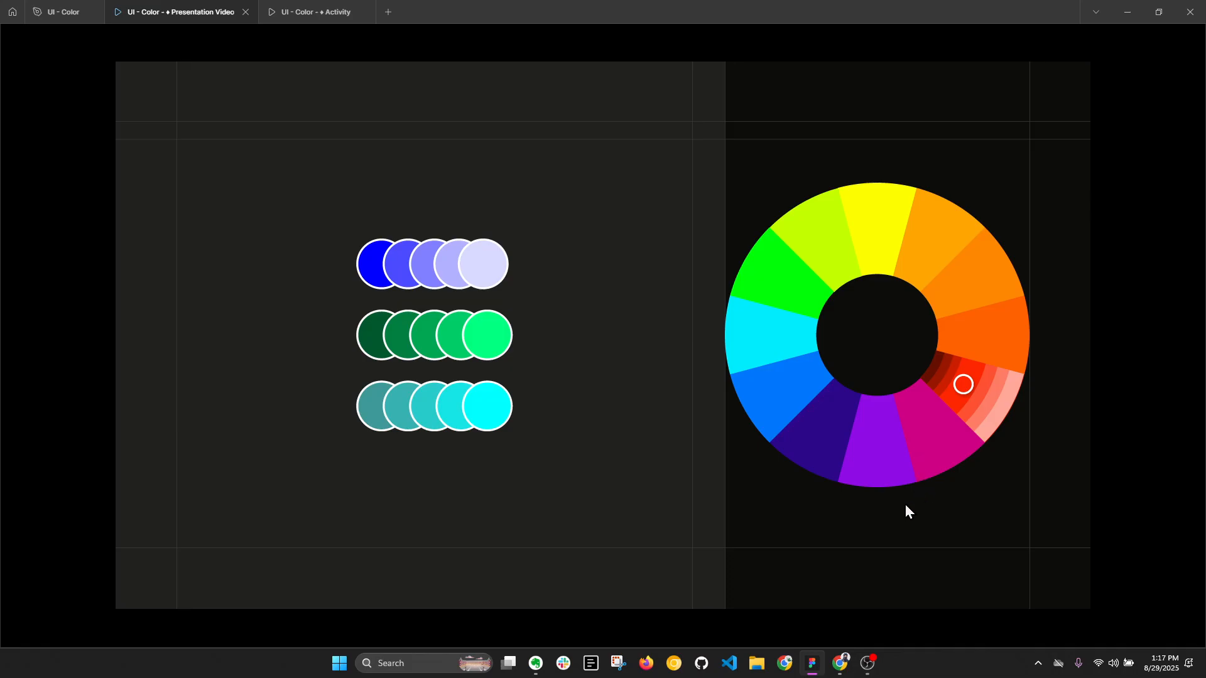
- Advance the presentation to the Color Properties slide that introduces Hue
click(906, 505)
key(Right)
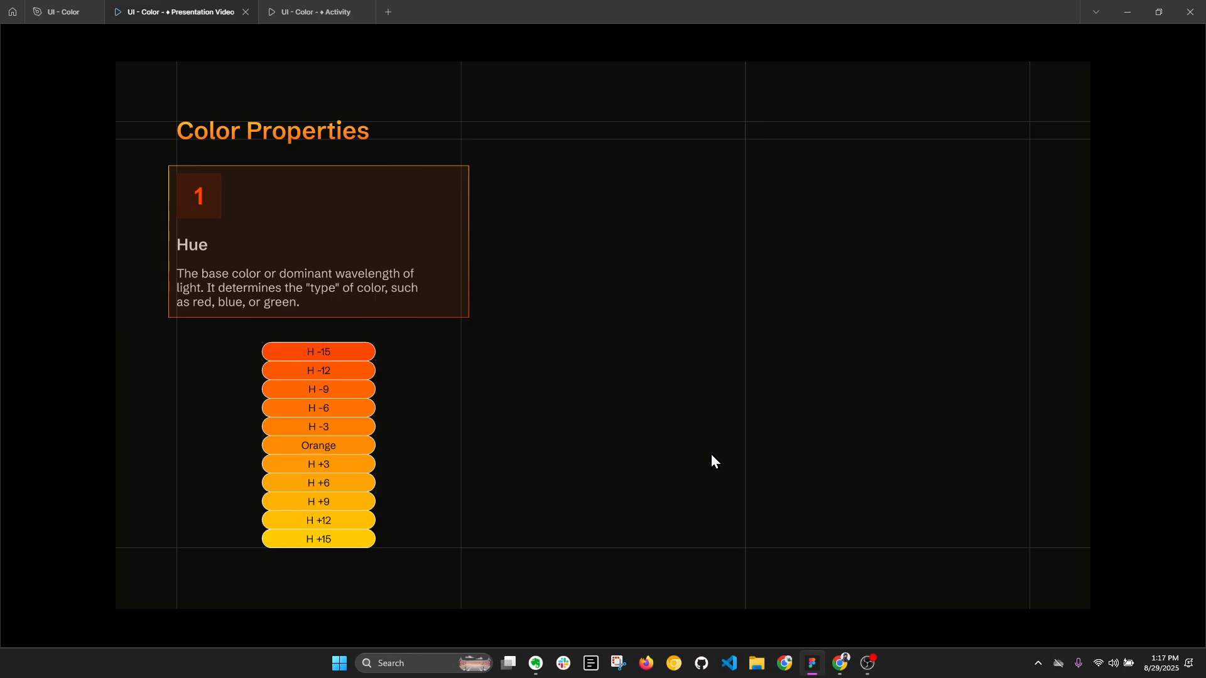
- Switch to the UI - Color design file and view the color model options for the HEADSPACE heading's fill
click(57, 11)
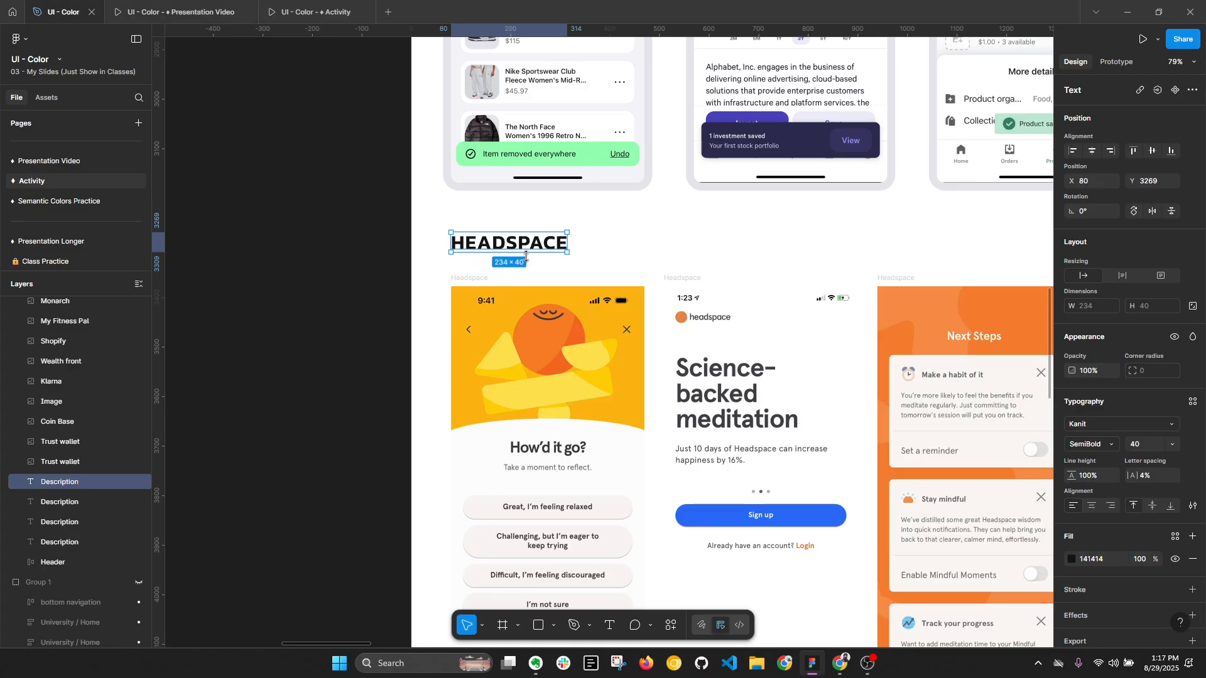
click(322, 251)
click(459, 251)
key(alt+l)
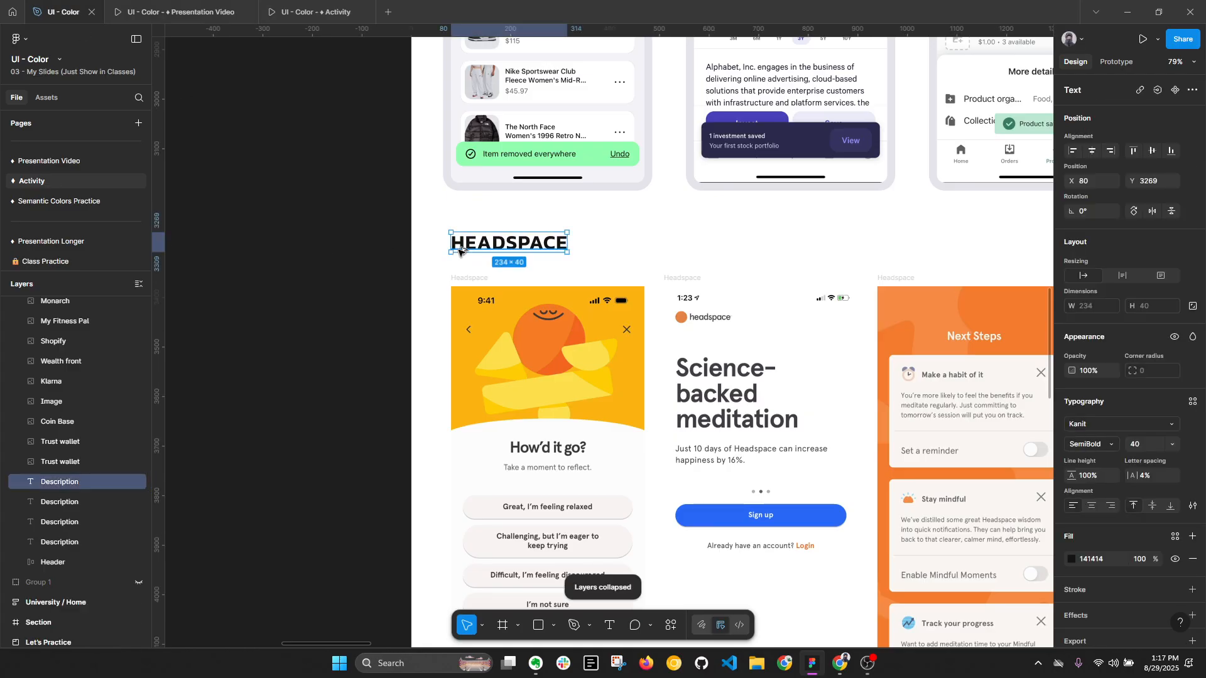
click(1072, 560)
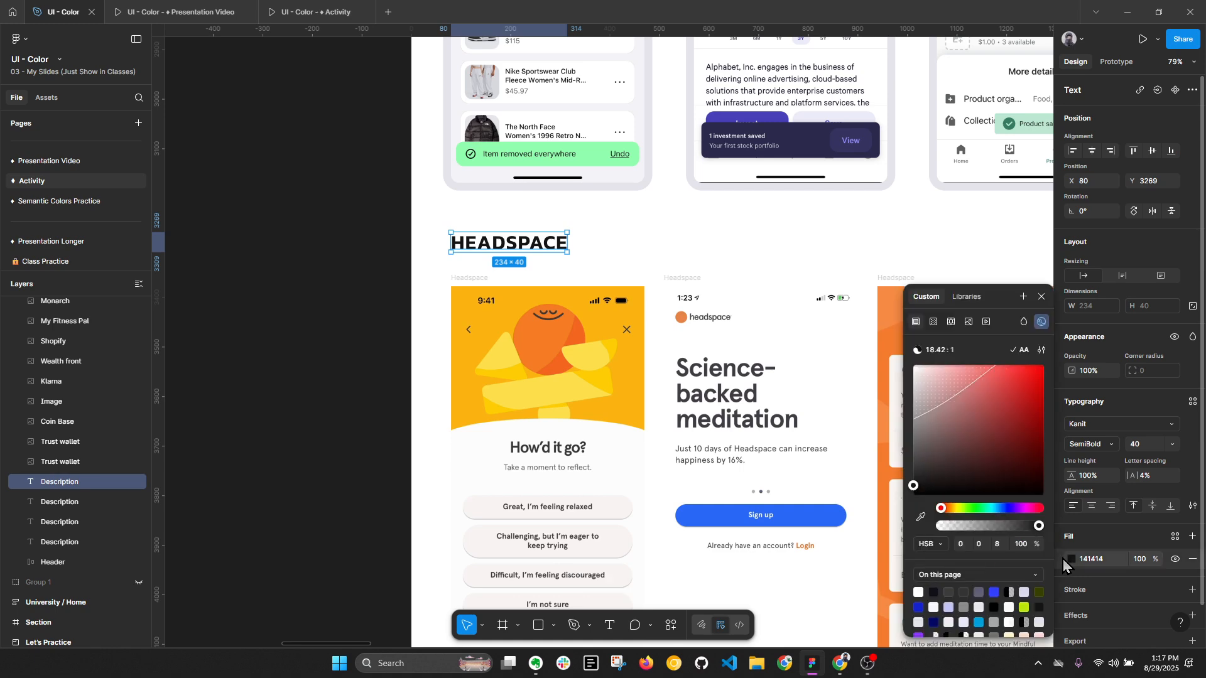
click(932, 546)
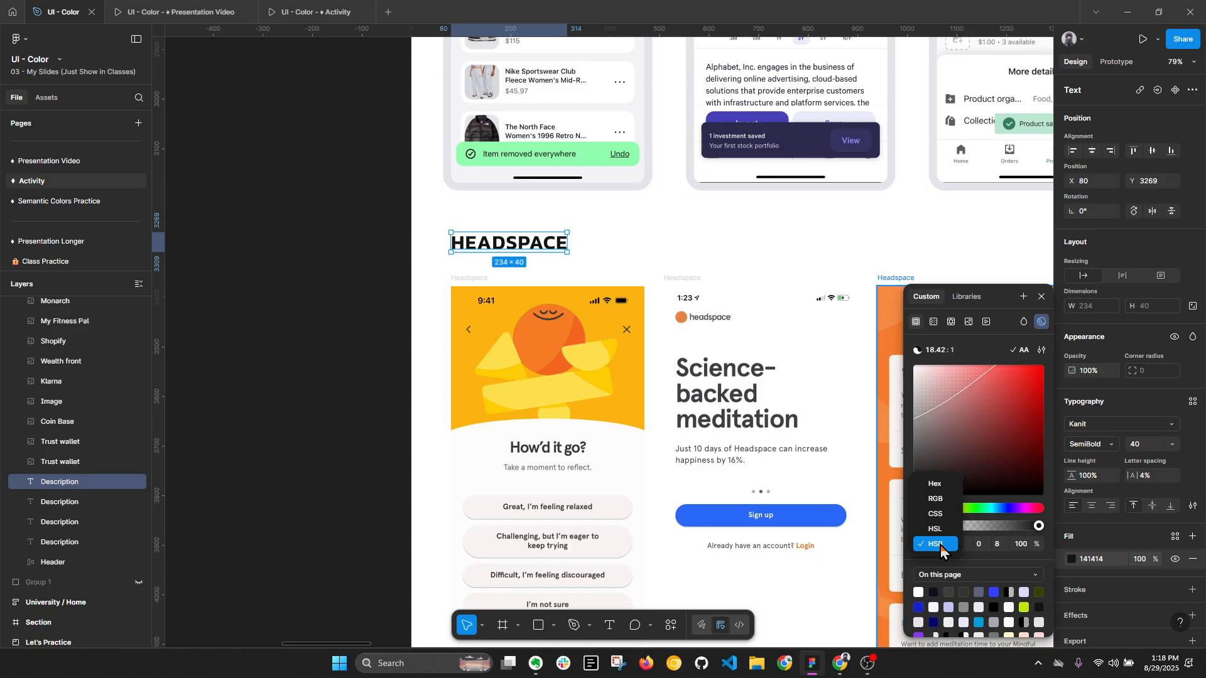
key(Escape)
- Return to the presentation's Hue slide and open that slide in the design editor
click(176, 12)
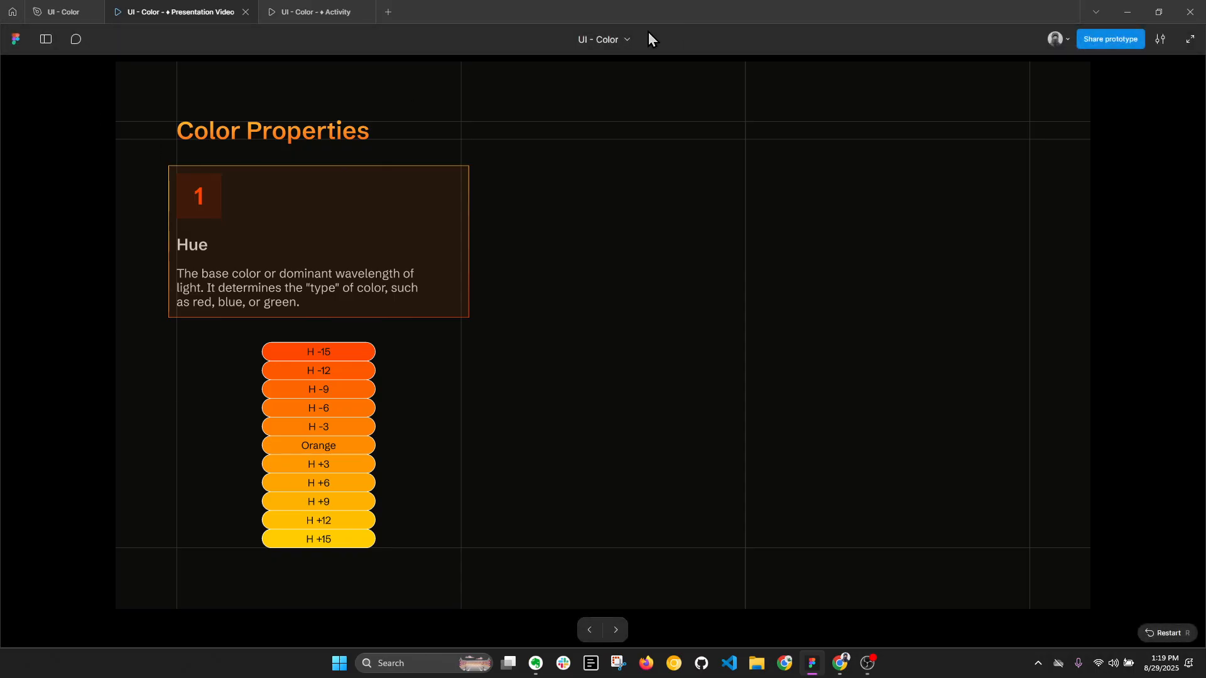
click(627, 40)
click(638, 70)
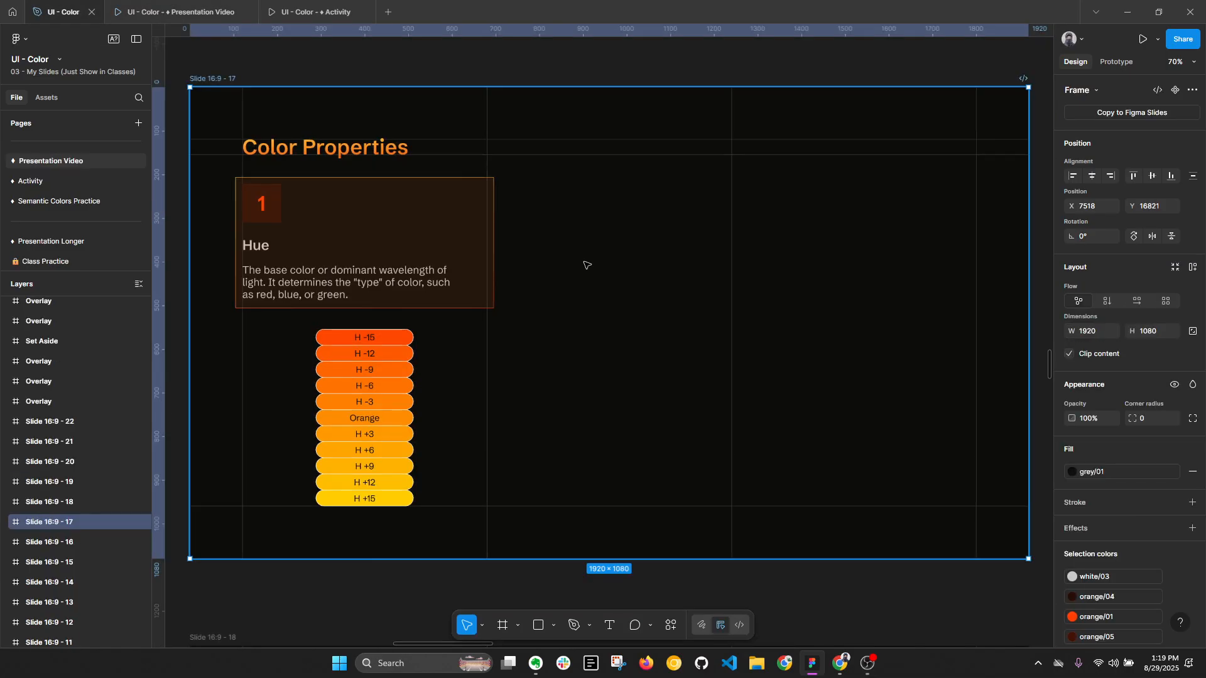
- Examine the HSB fill values of the Orange pill and the H -3 pill in the hue scale
scroll(315, 476, up, 1)
scroll(315, 475, up, 3)
double_click(484, 369)
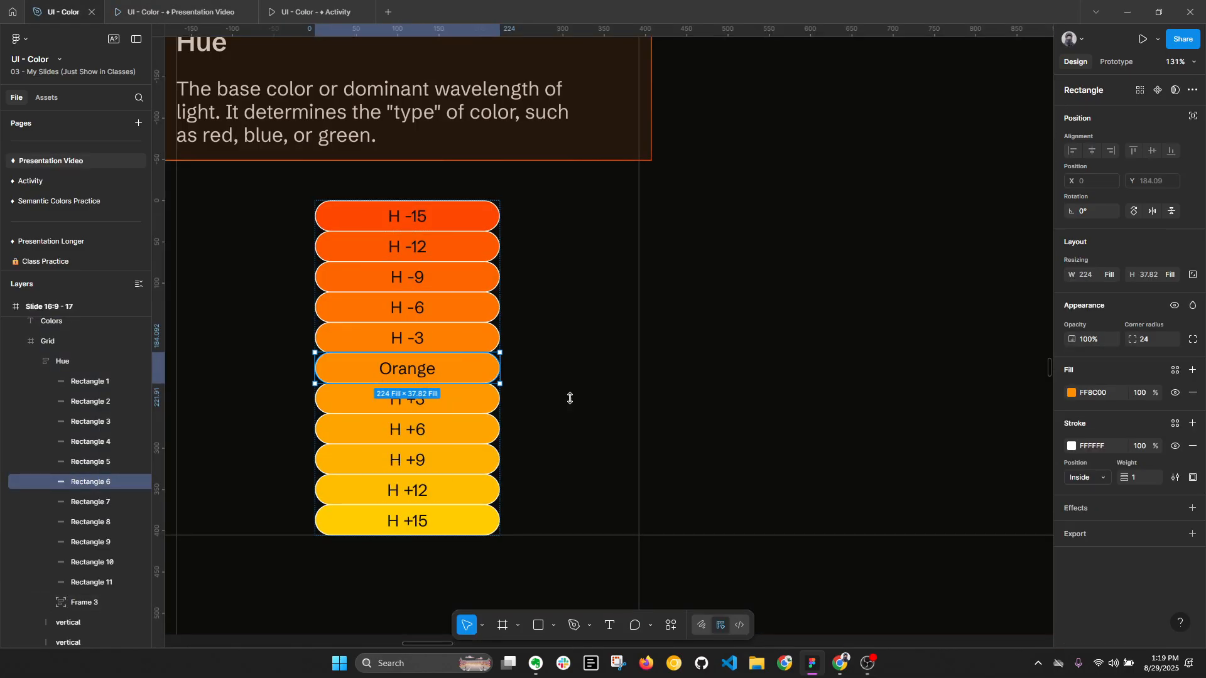
click(1072, 393)
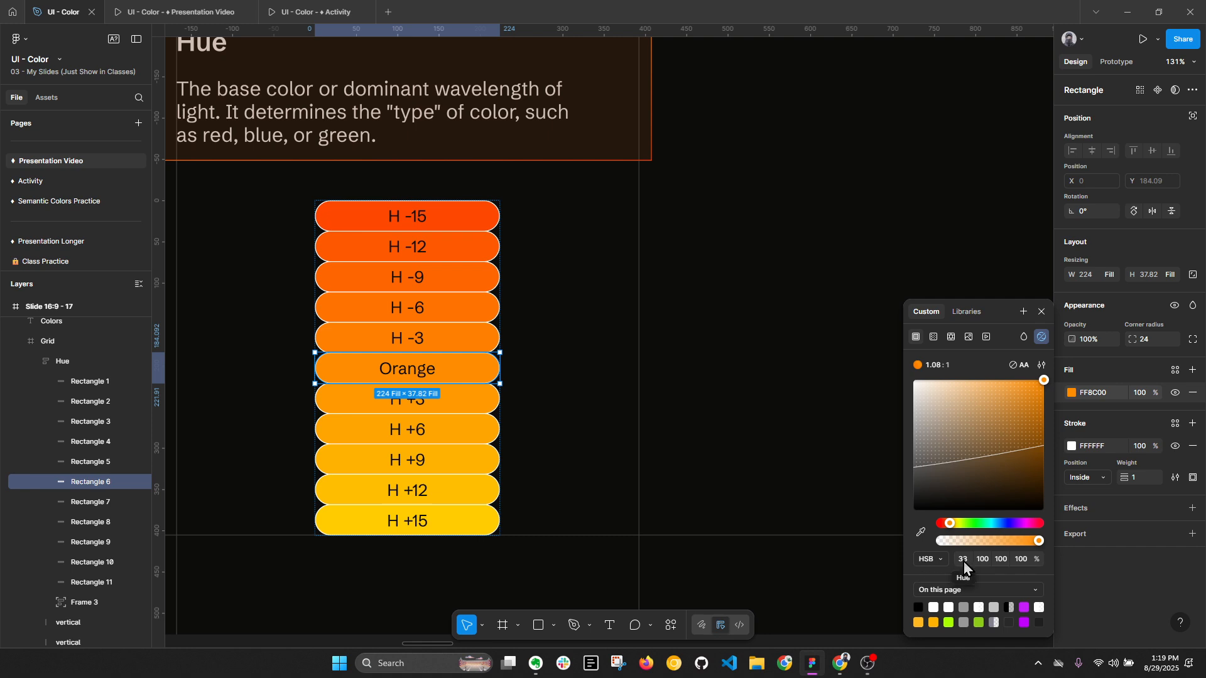
click(469, 343)
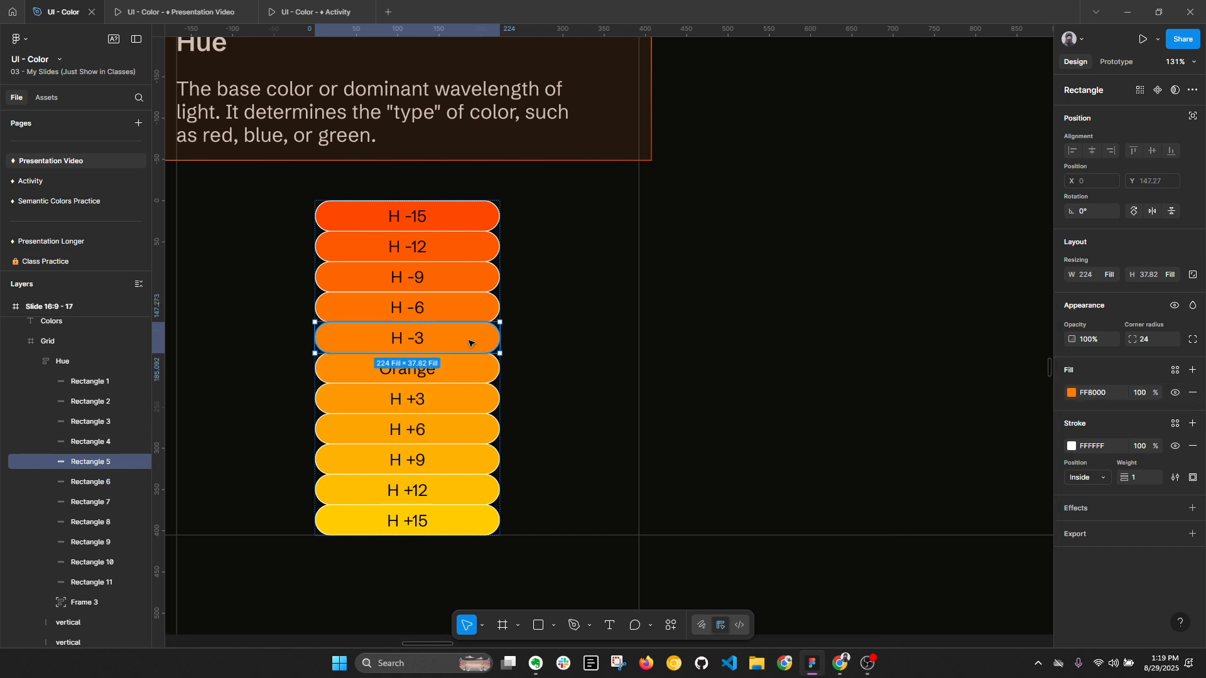
click(1072, 393)
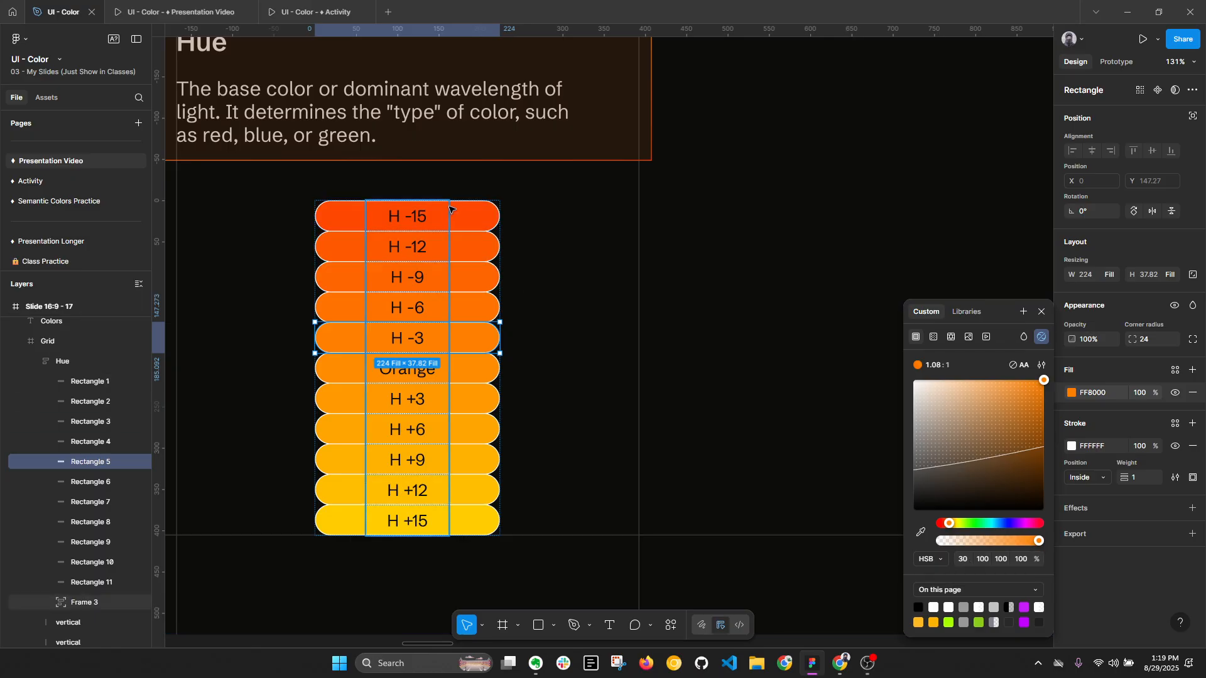
- Examine the HSB fill values of the H -15 and H +15 pills at the two ends of the hue scale
click(471, 215)
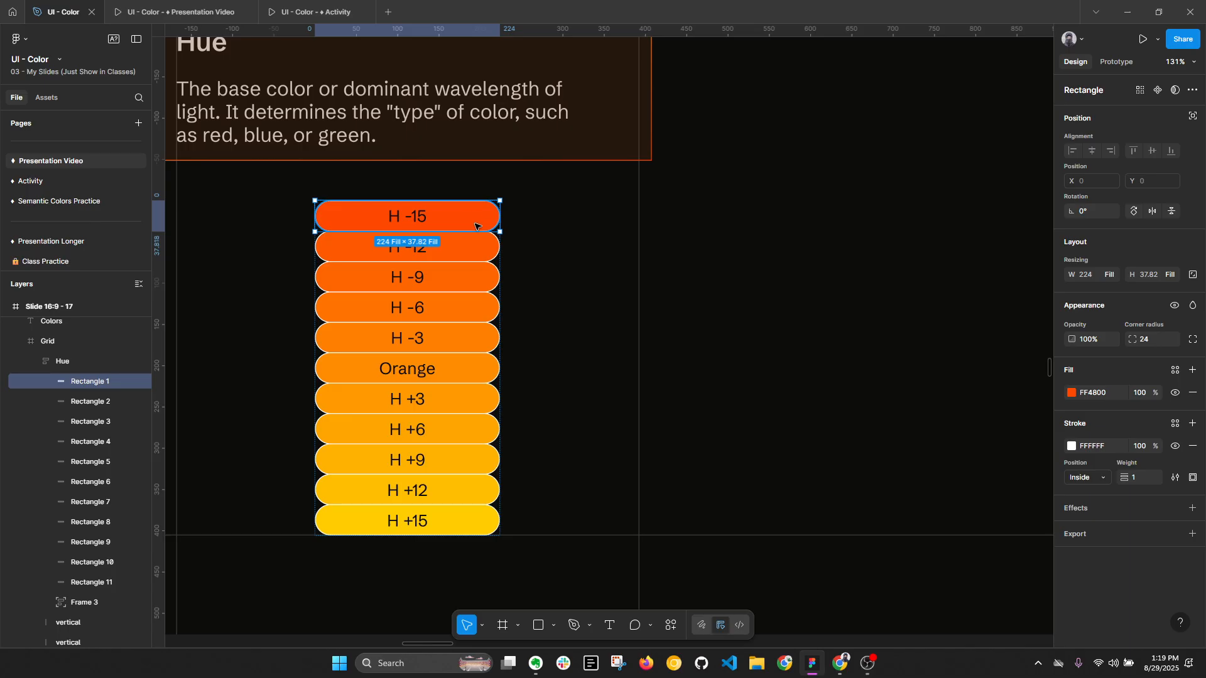
click(1072, 393)
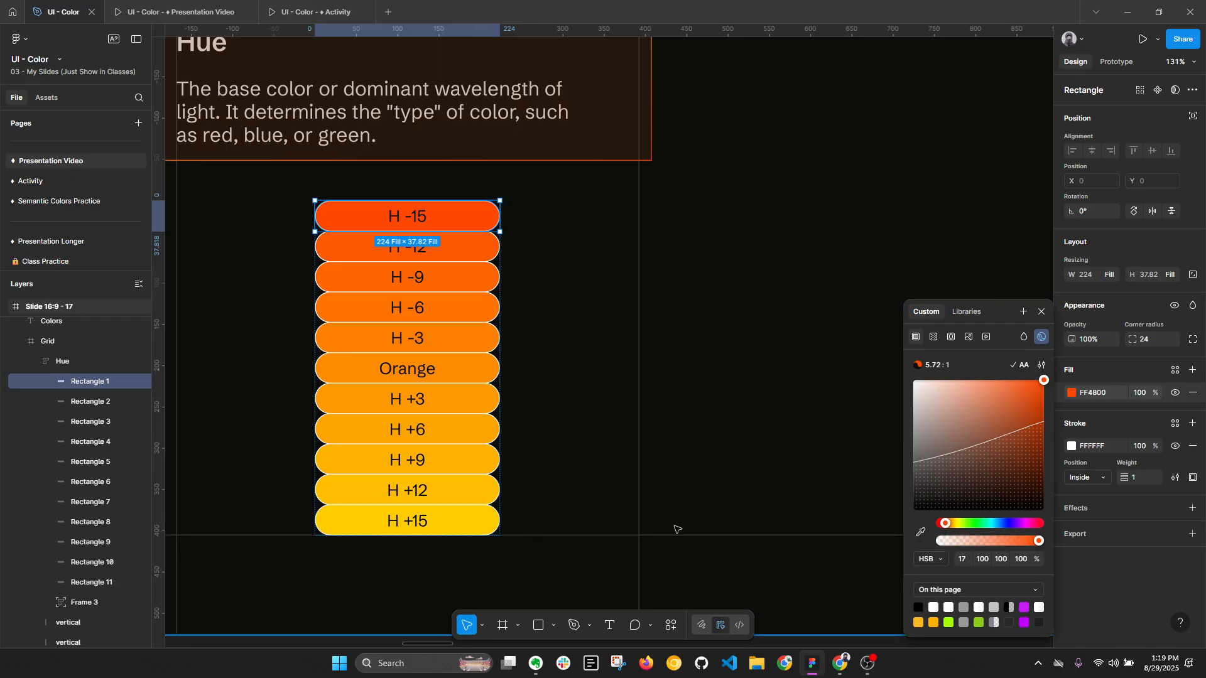
click(477, 520)
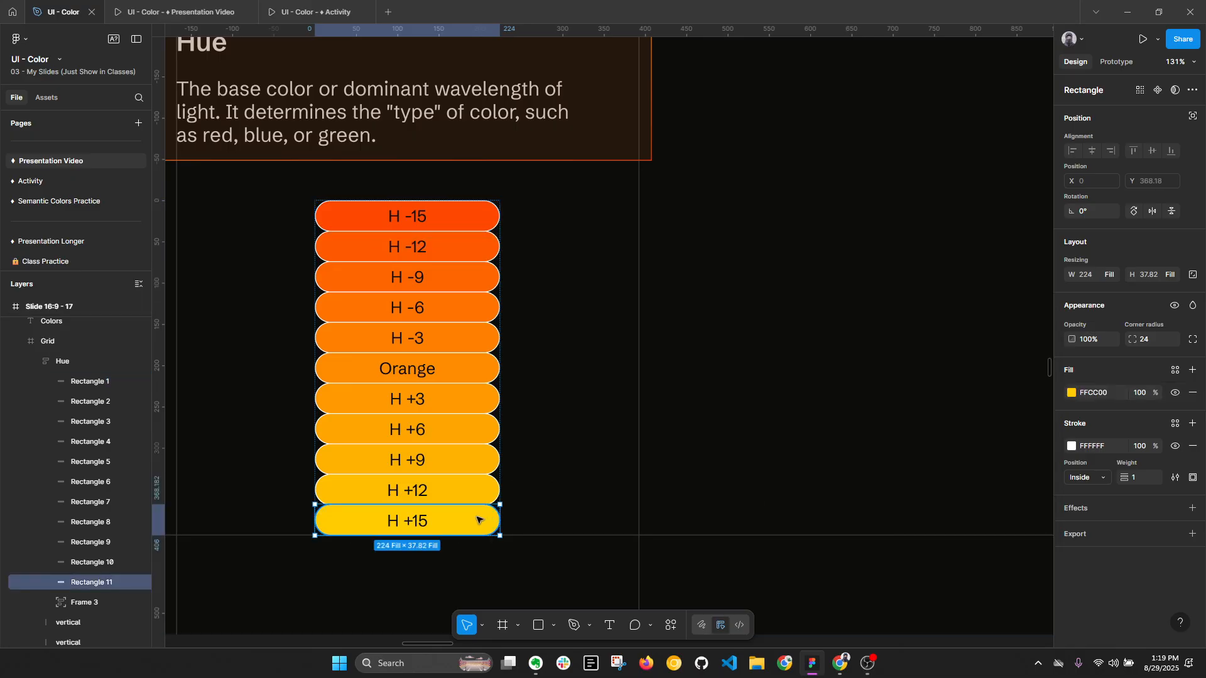
click(1071, 392)
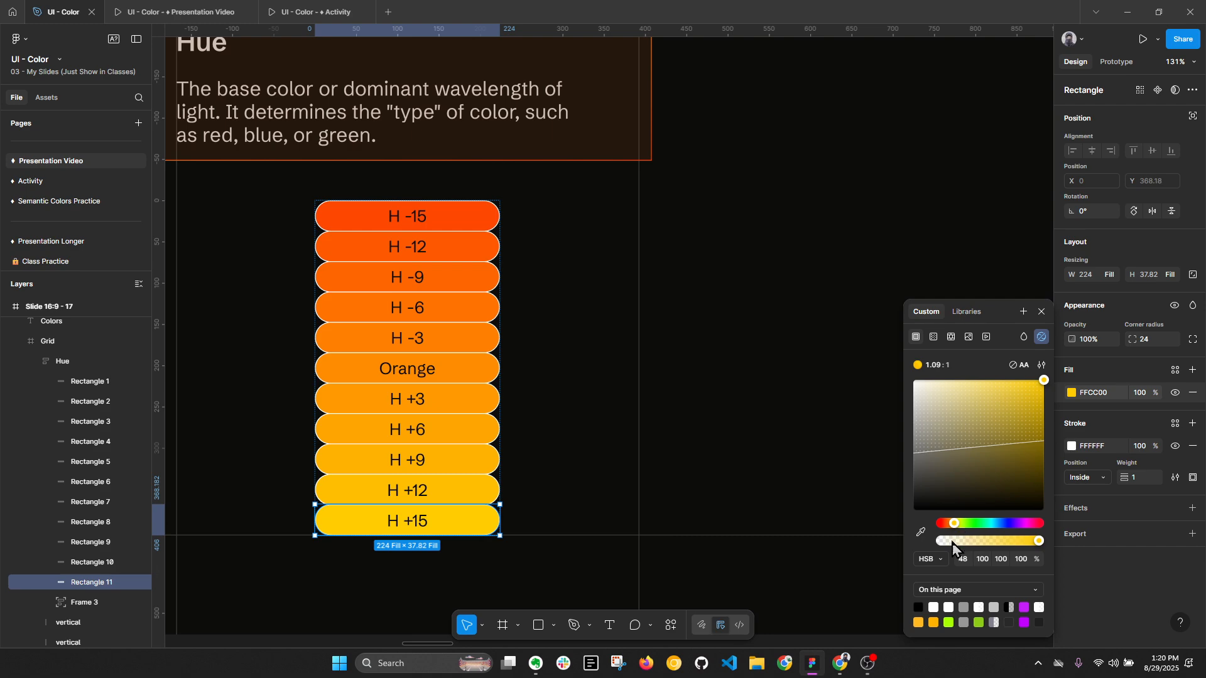
- Go back to the presentation, advance to the Saturation slide and open it in the design editor
click(781, 563)
click(213, 6)
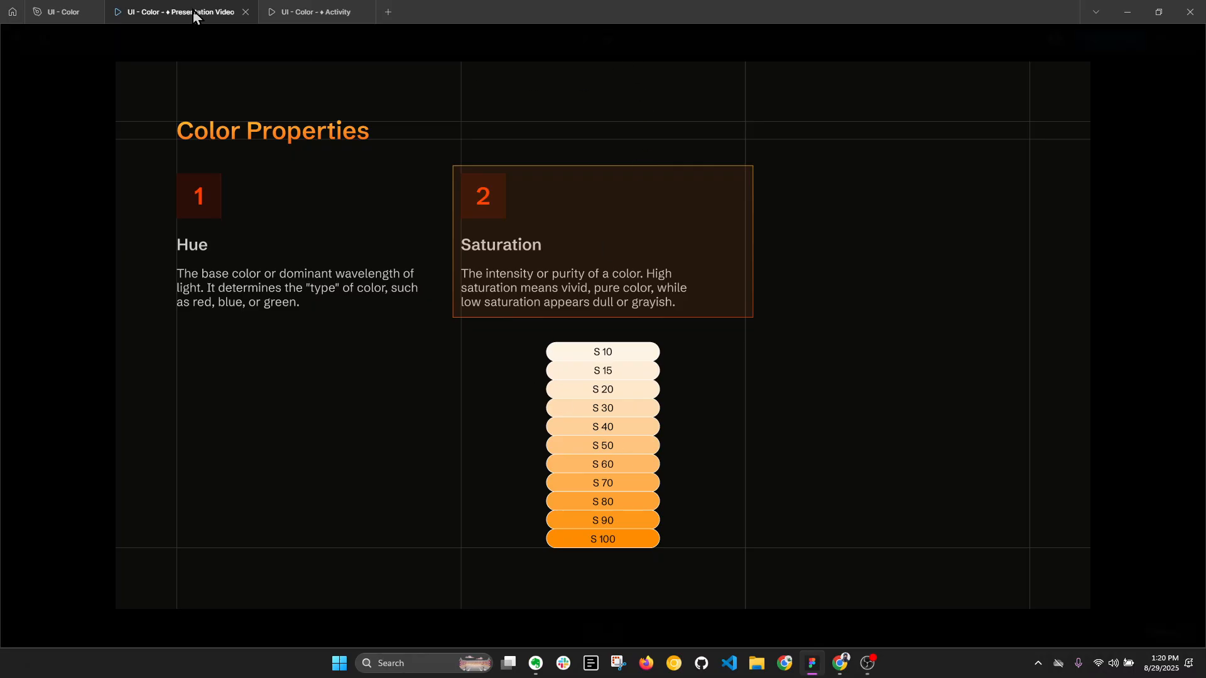
click(627, 38)
click(632, 69)
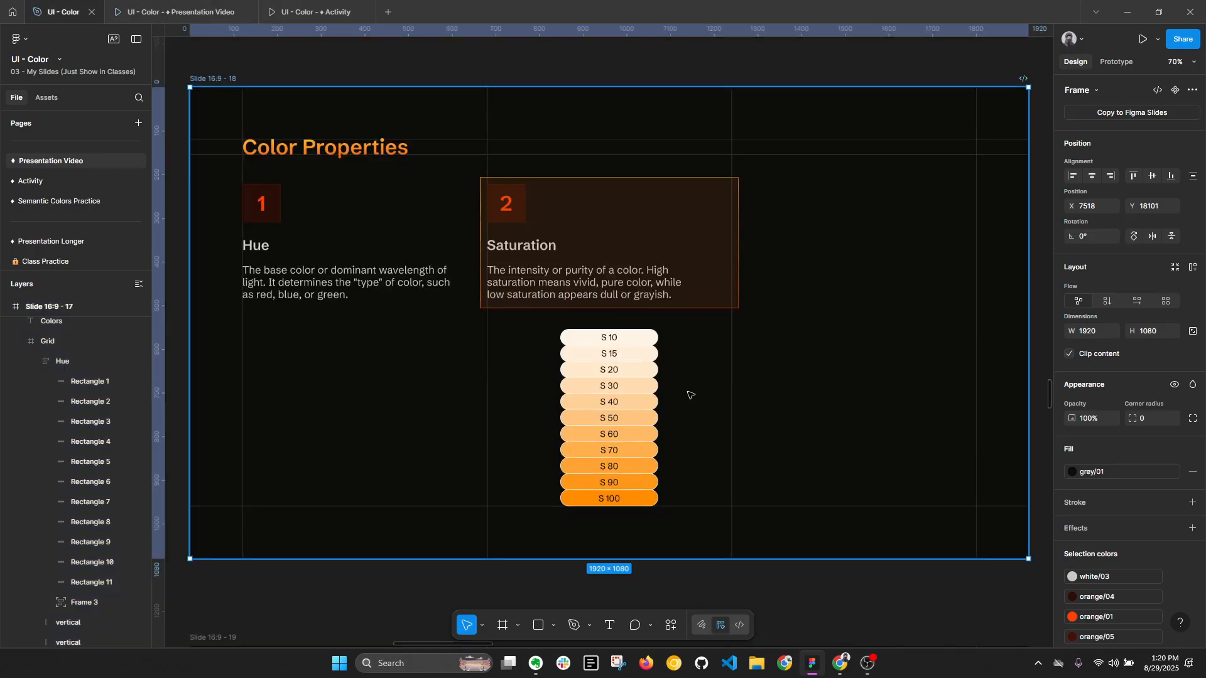
- Set the saturation of the S 100 pill's fill to 90
scroll(637, 507, up, 5)
click(637, 502)
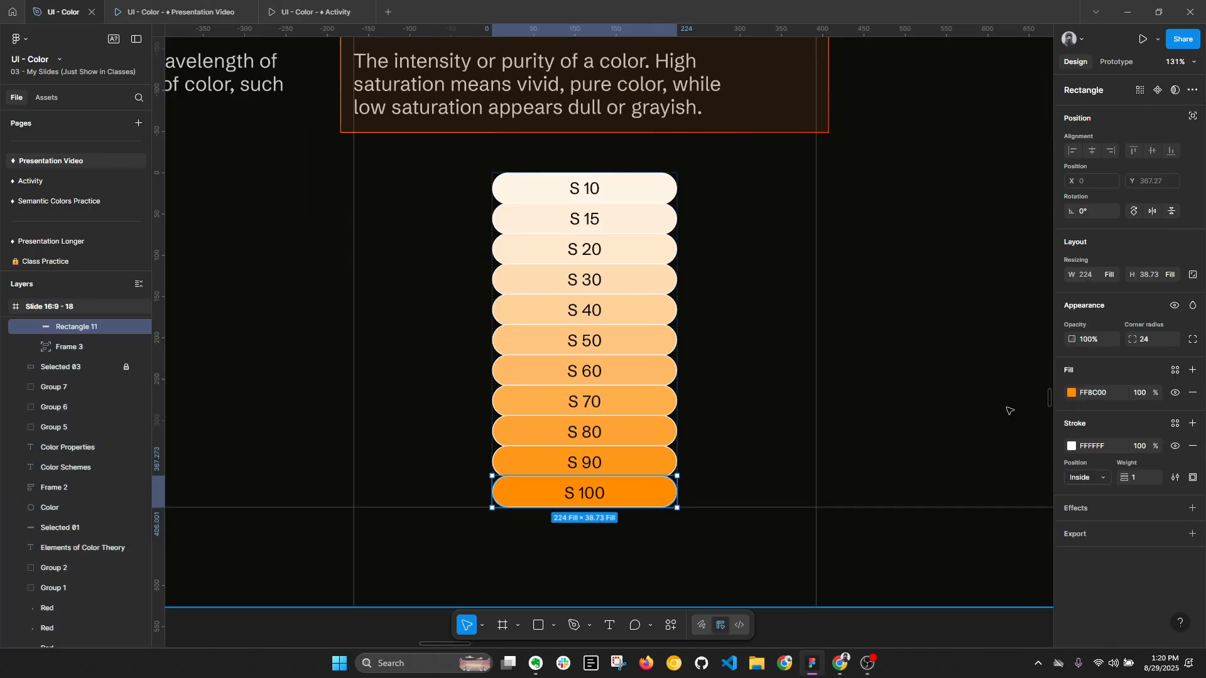
click(1072, 393)
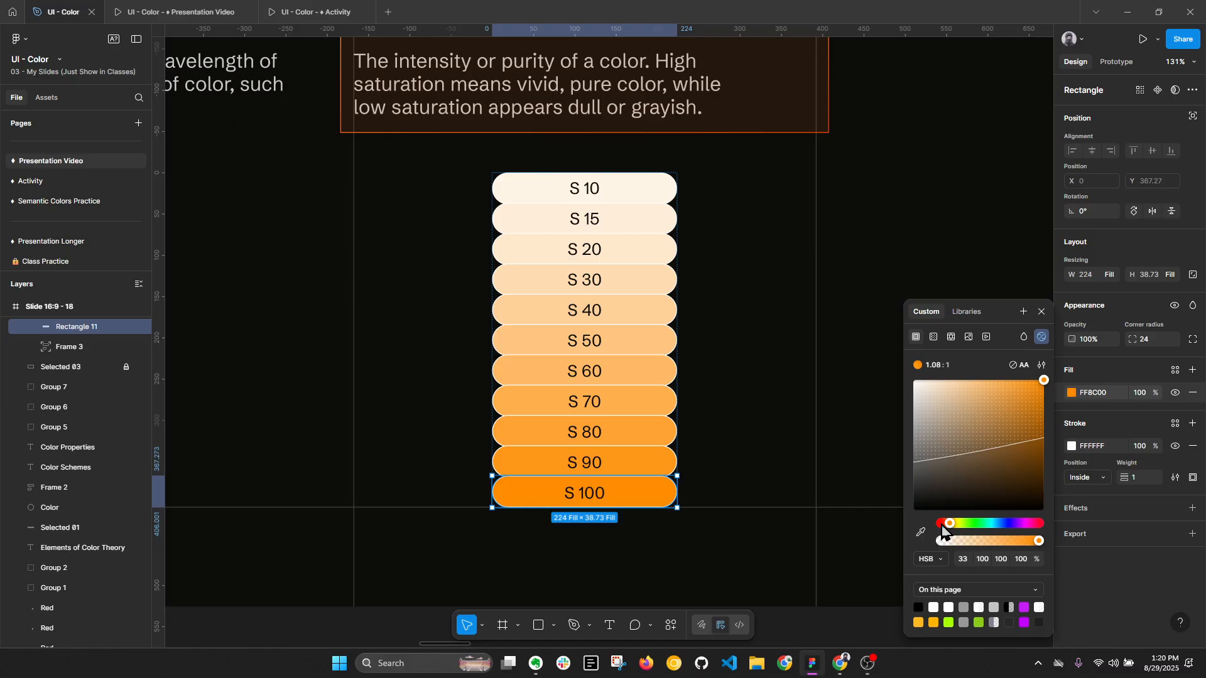
click(984, 560)
text(90)
key(Return)
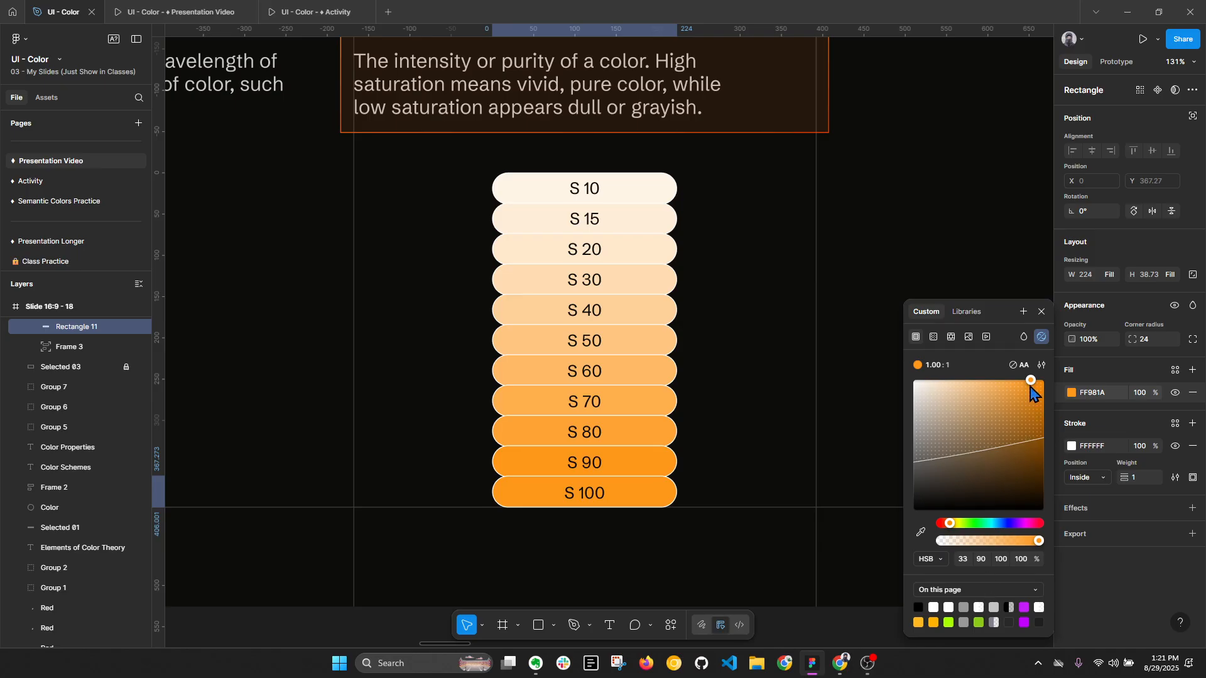
- Try a fill saturation of 80 on the S 100 pill and undo its saturation changes
click(986, 560)
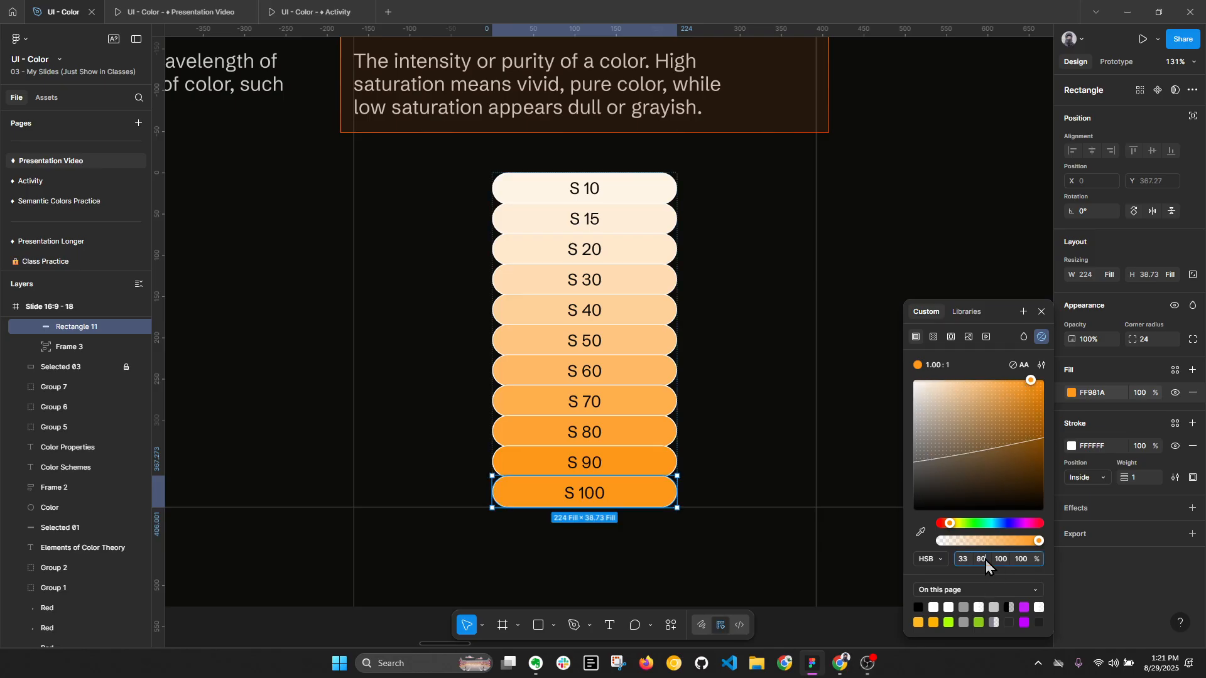
key(Return)
key(ctrl+z)
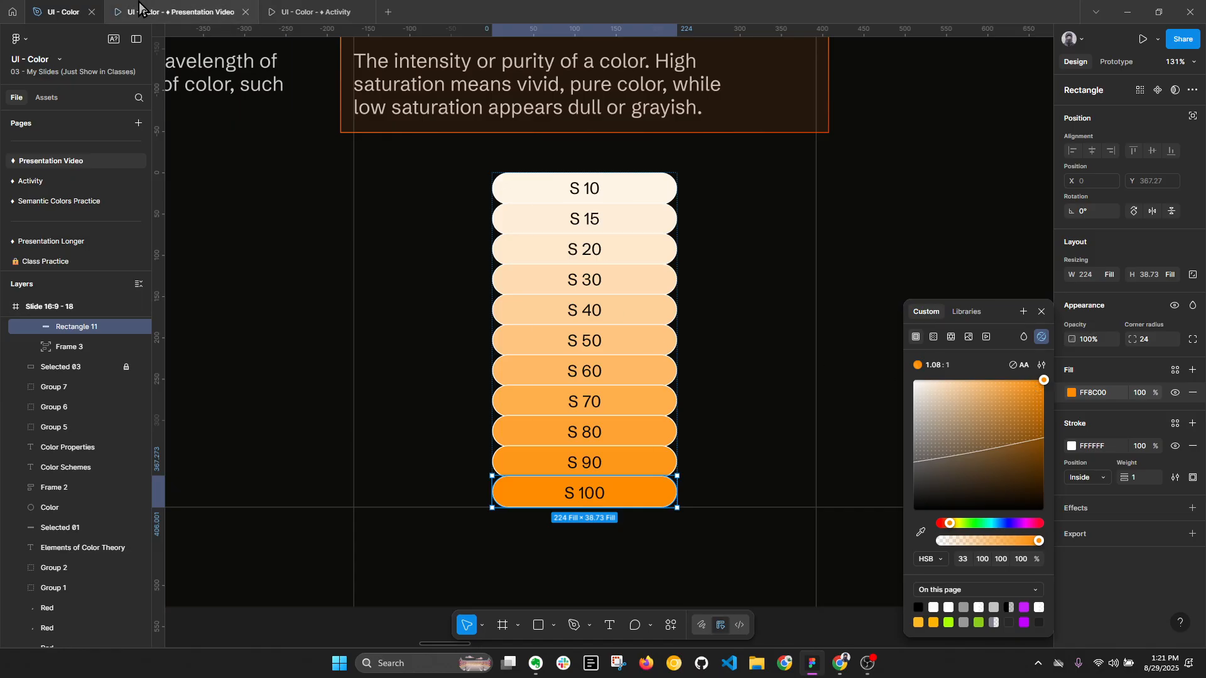
- Return to the presentation and advance to the Brightness (Value) slide
click(176, 11)
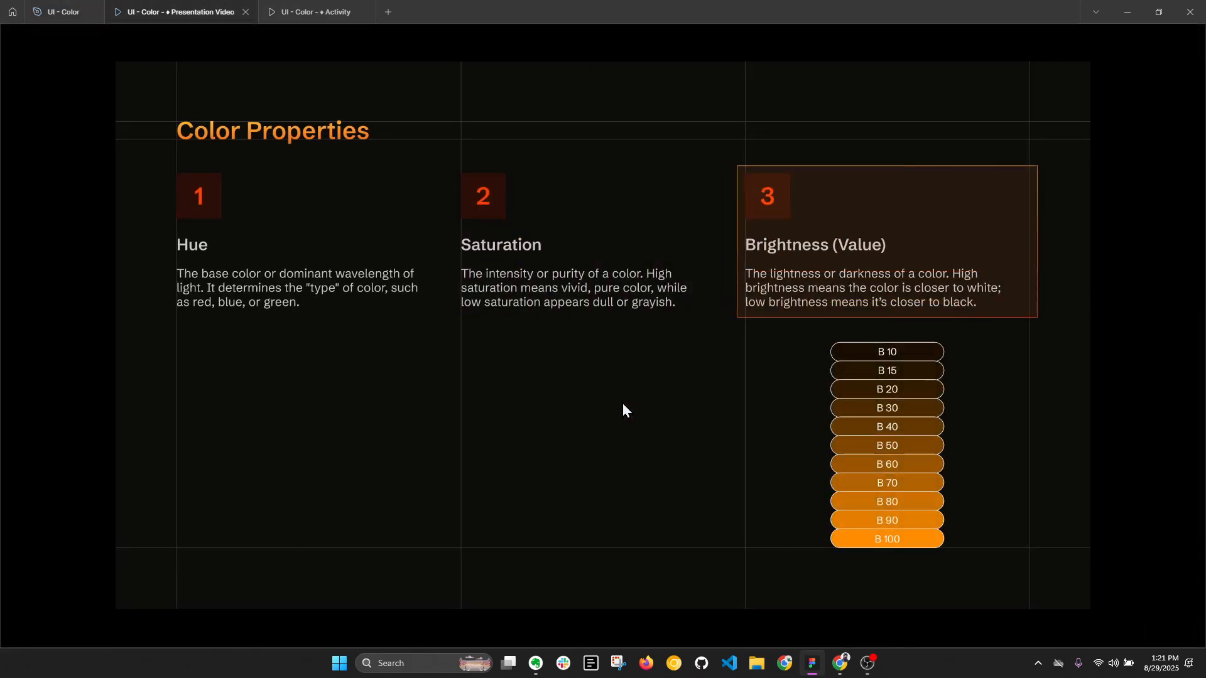
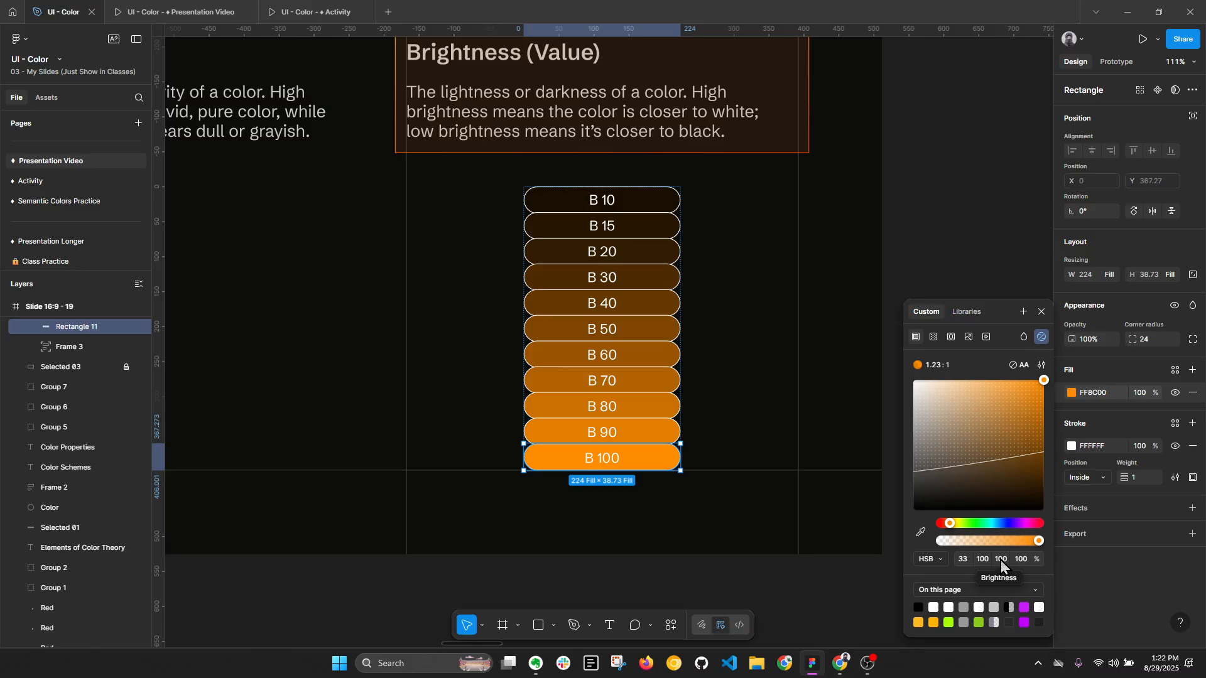
- Try a fill brightness of 90 on the B 100 pill, restore its original brightness and deselect it
click(1003, 560)
key(Return)
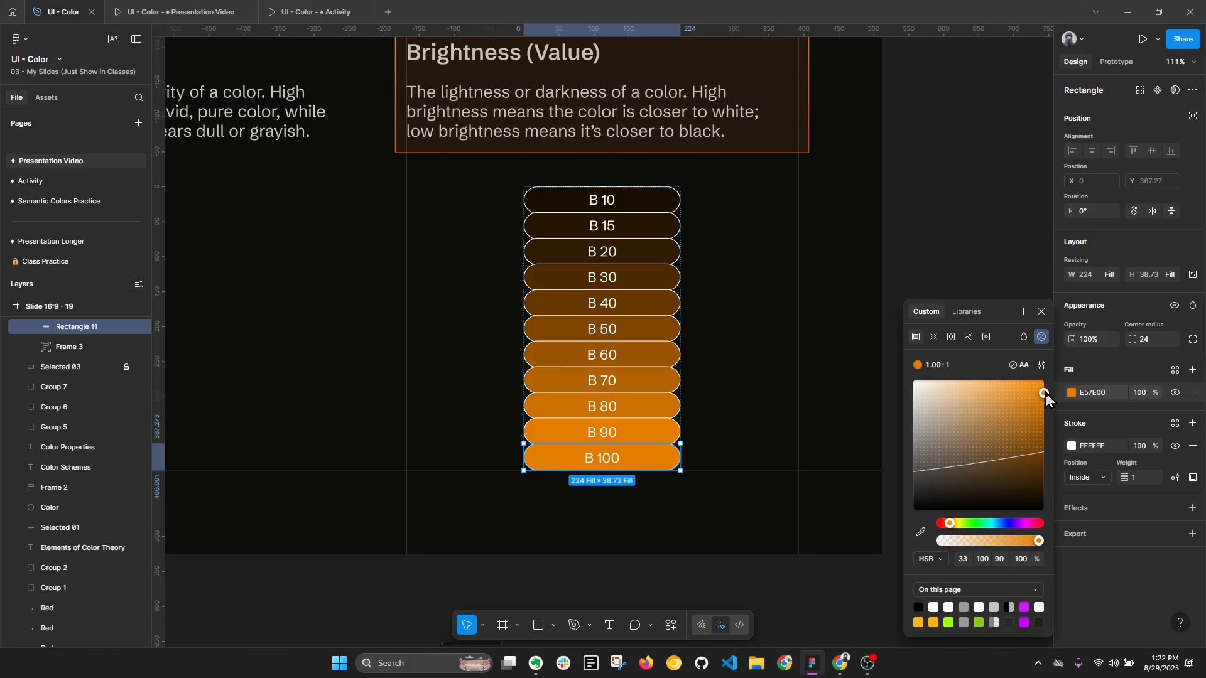
drag(1046, 396, 1046, 393)
click(696, 504)
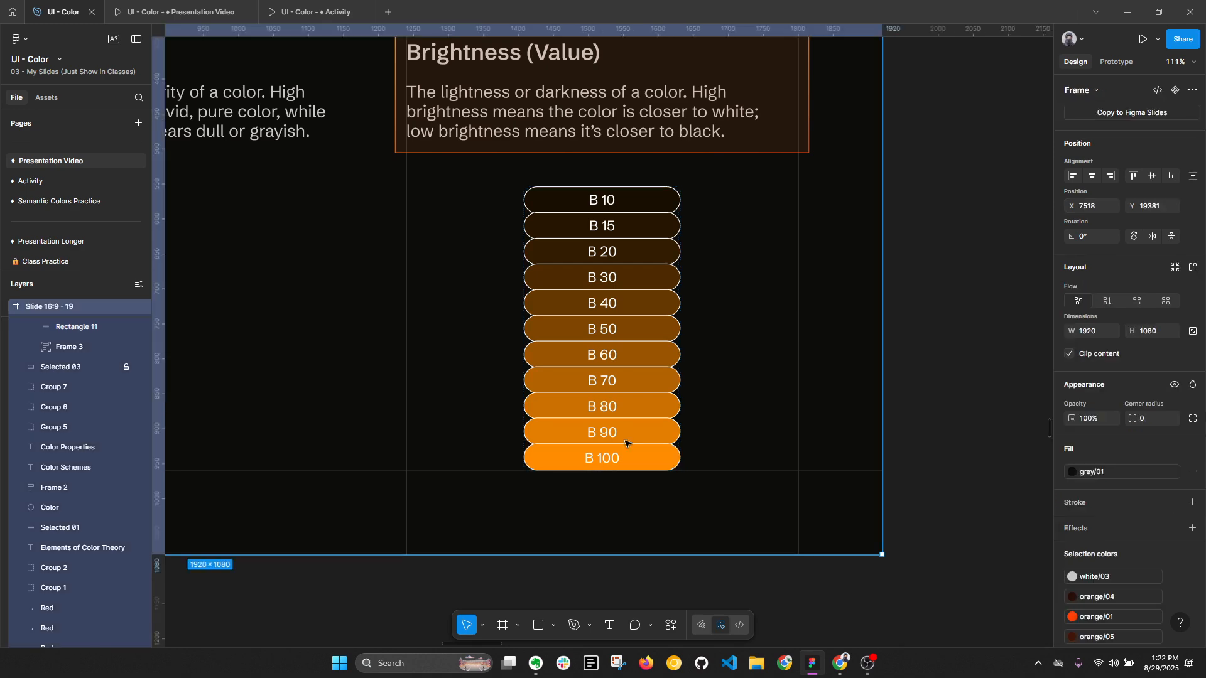
- Return to the presentation and advance to the HEX slide of Color Systems and Spaces
click(210, 5)
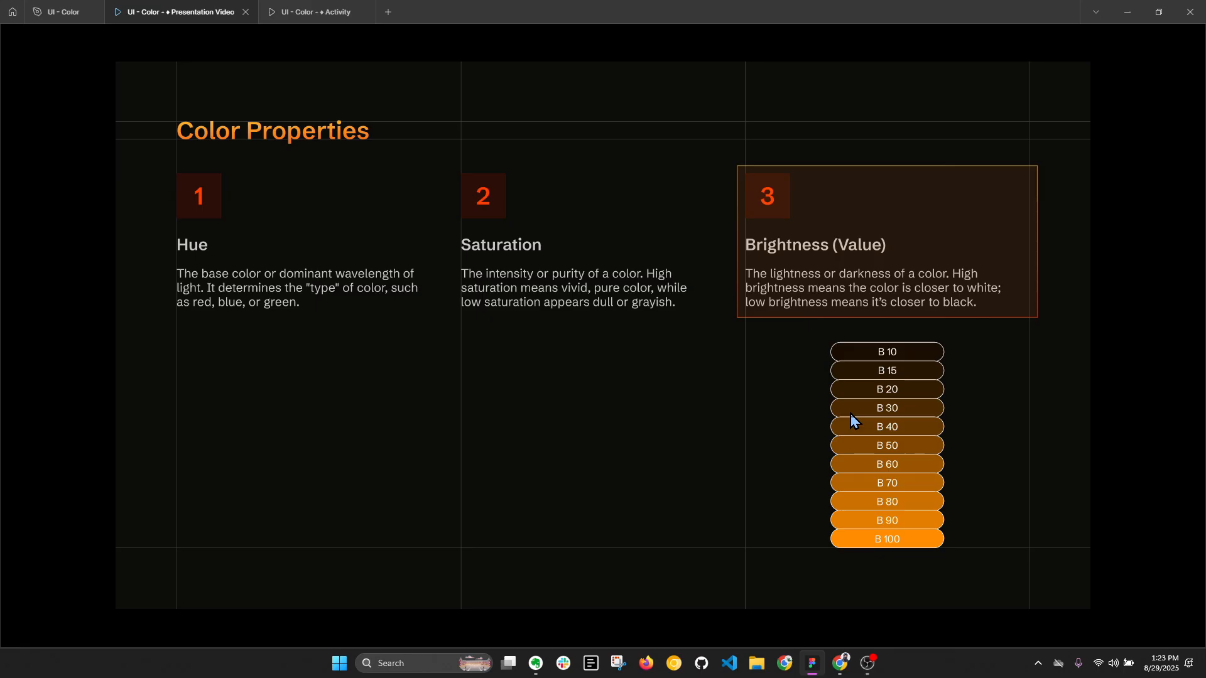
click(853, 412)
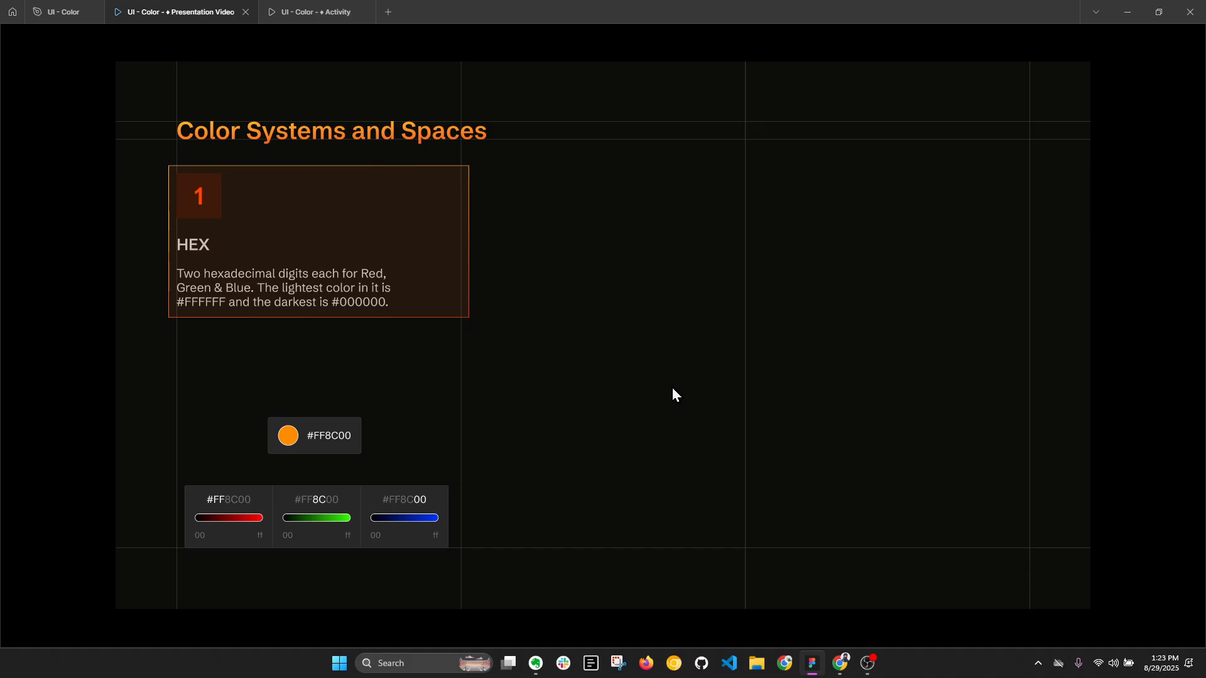
- In the design file, draw a square about 123 × 123 on the empty canvas beside the Brightness slide and fill it with FFFFFF
click(56, 11)
scroll(689, 317, down, 2)
click(890, 269)
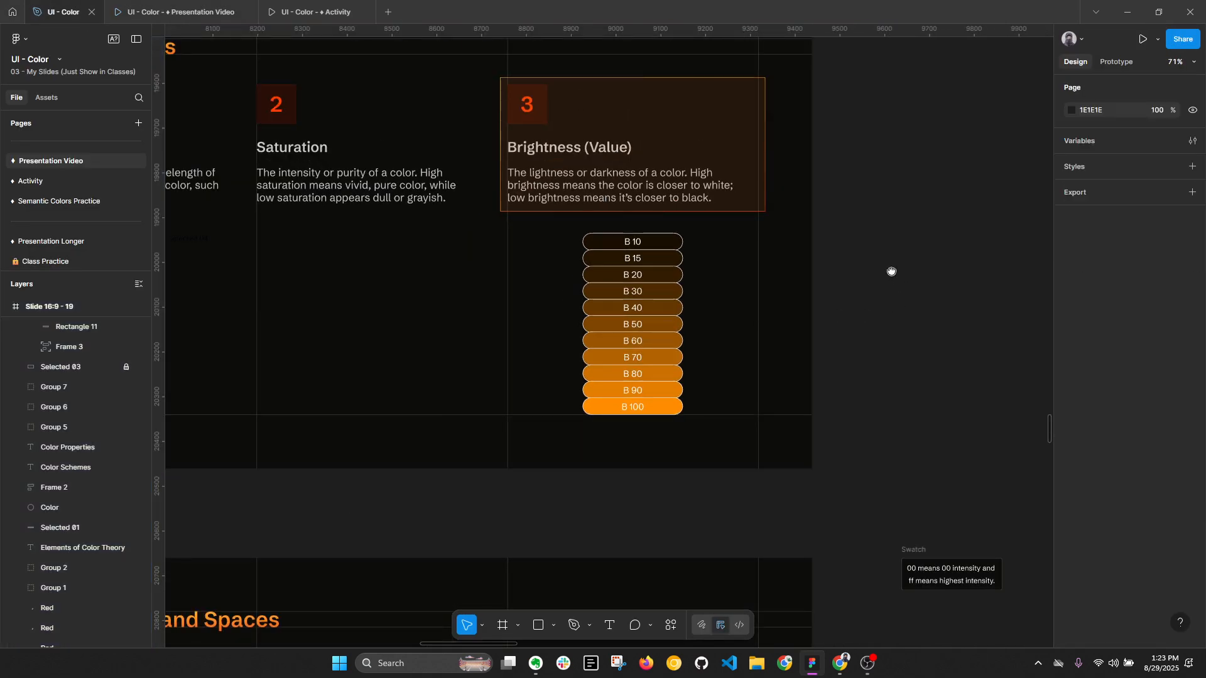
scroll(737, 280, up, 3)
scroll(737, 281, right, 5)
key(r)
drag(724, 261, 799, 336)
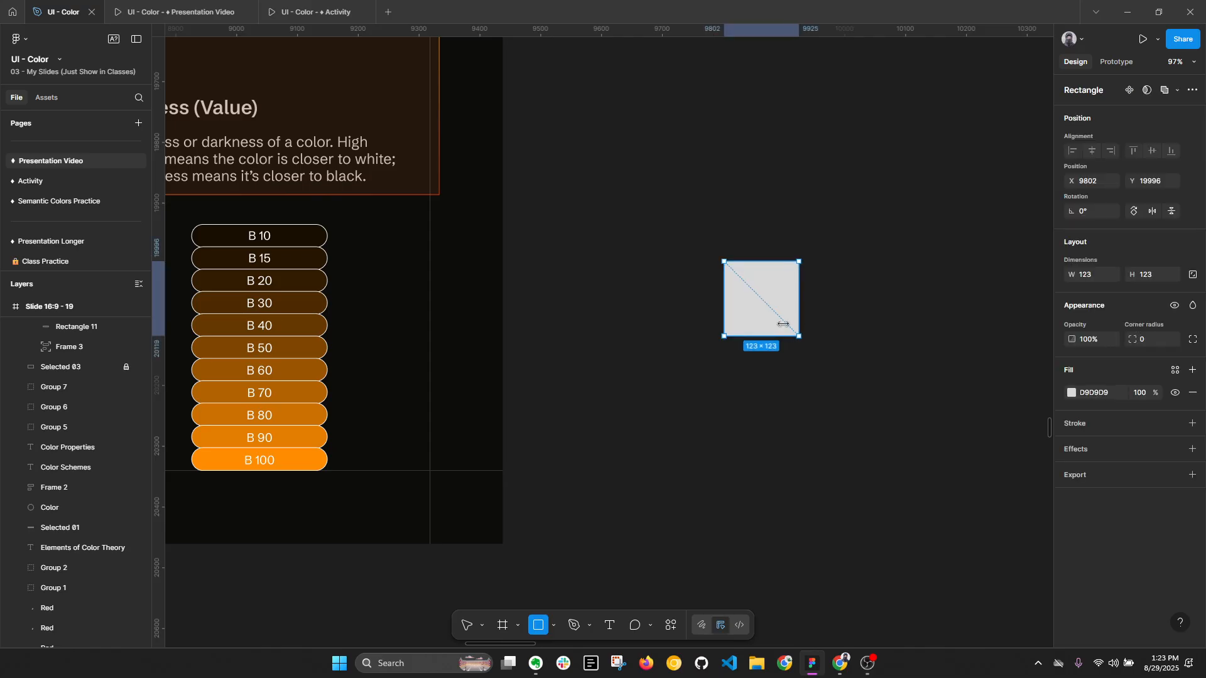
click(1096, 394)
text(f)
key(Return)
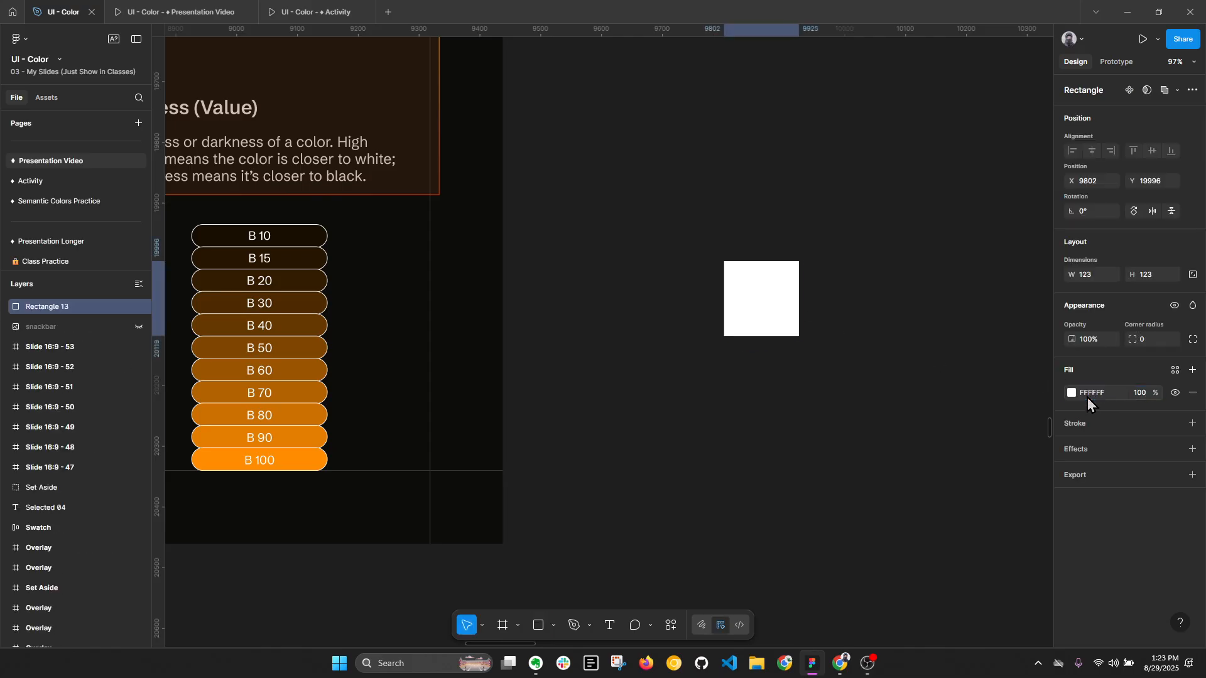
- Switch the color format of the white square's fill to Hex and go back to the HEX slide in the presentation
click(1072, 393)
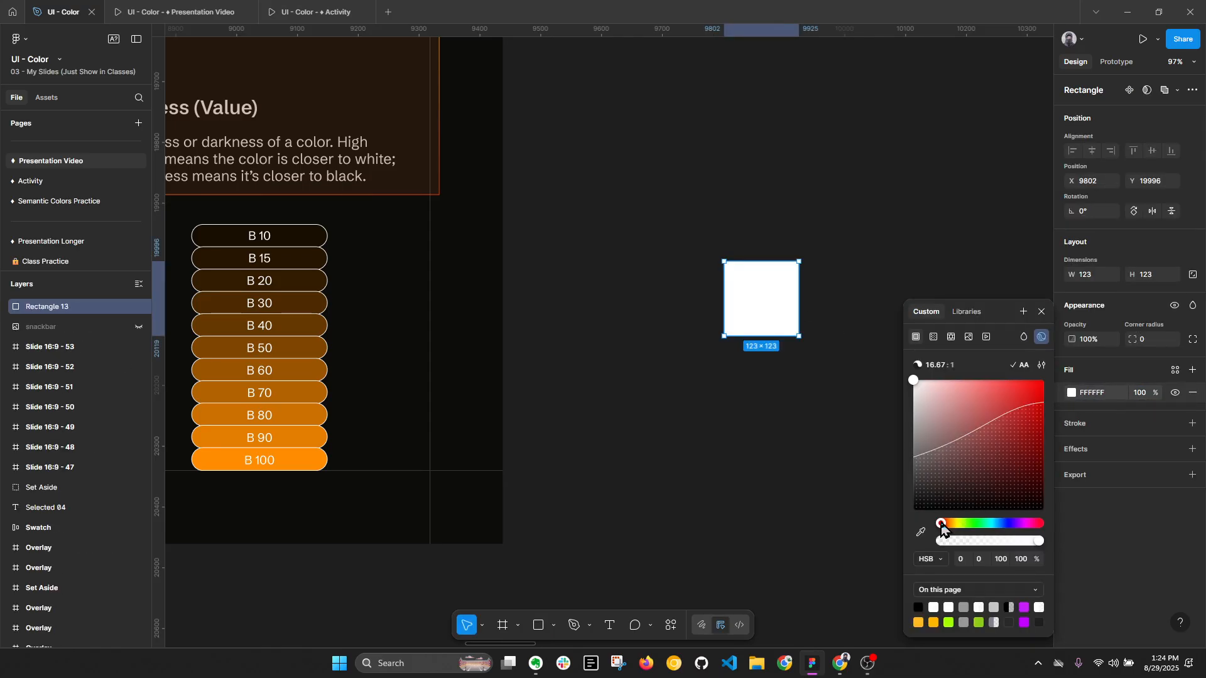
click(926, 561)
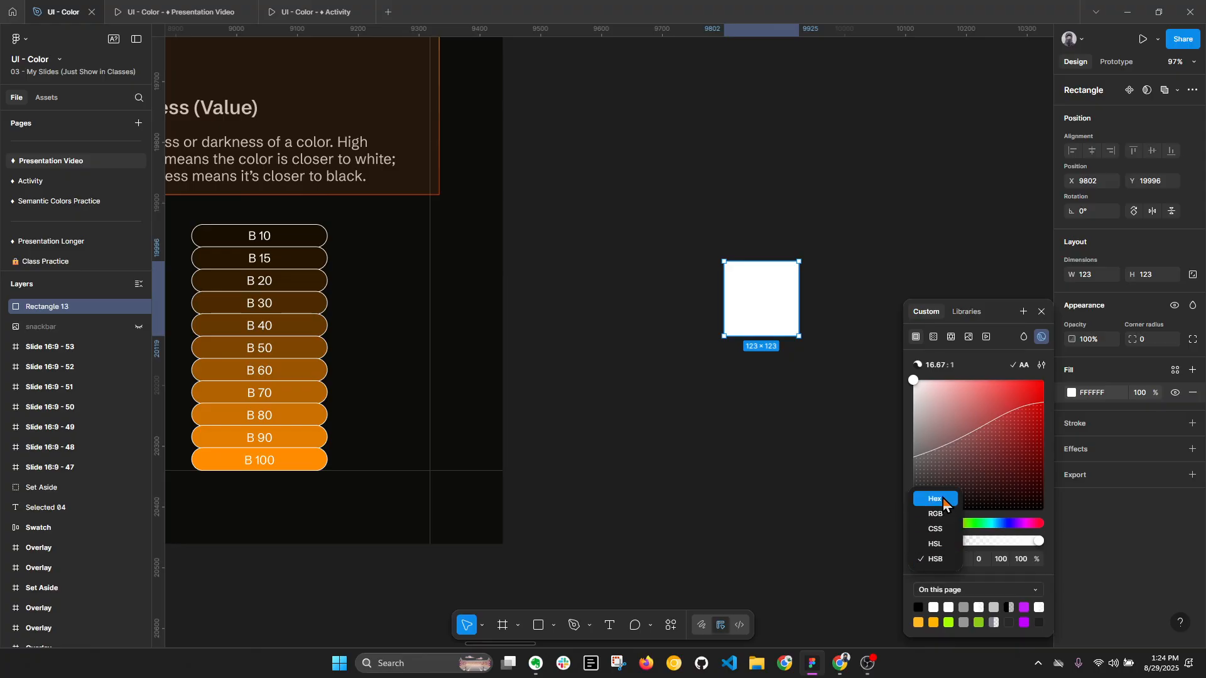
click(944, 502)
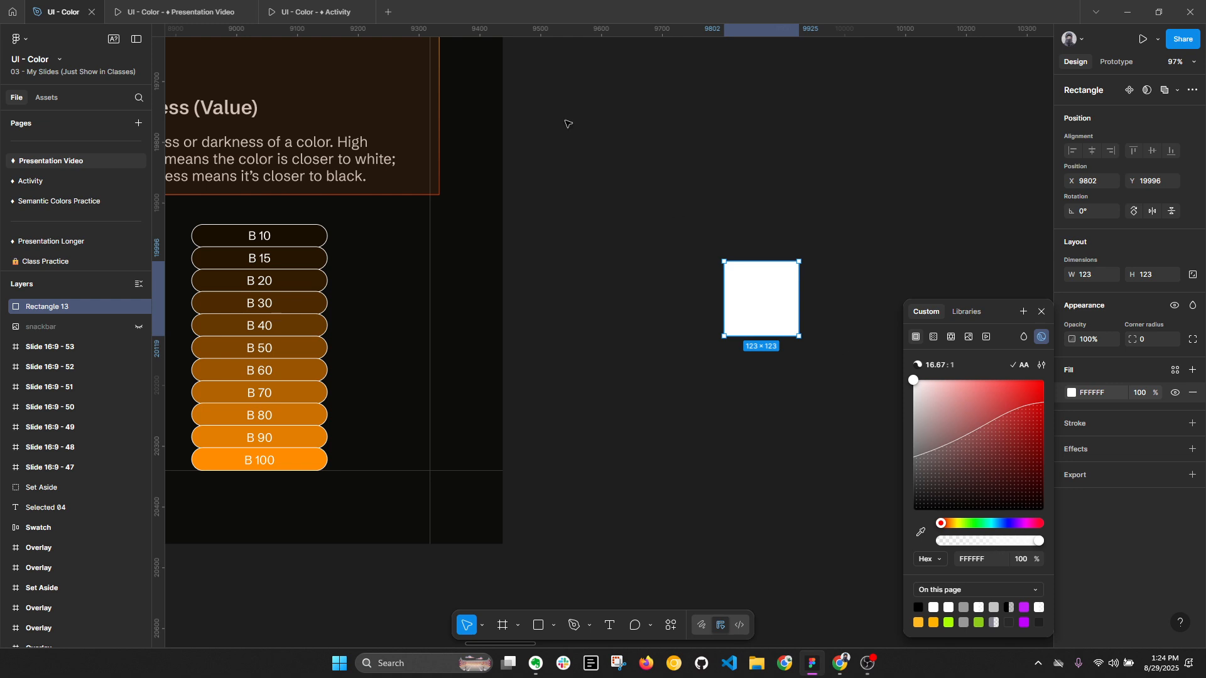
click(180, 12)
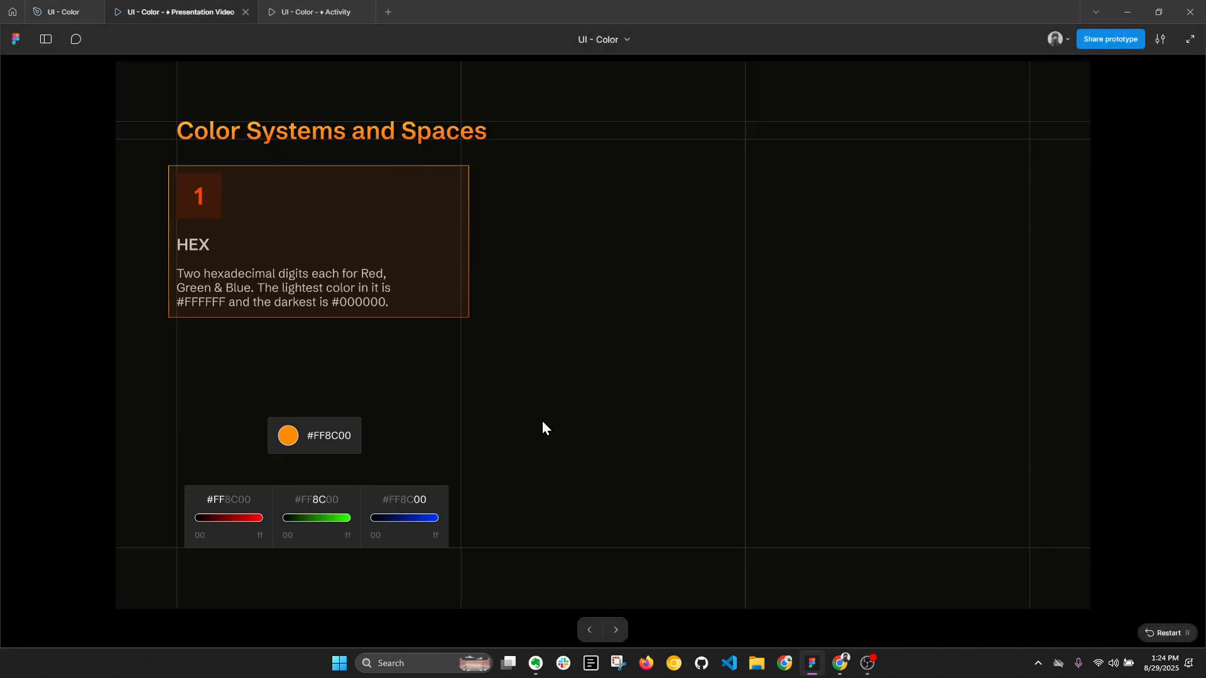
mouse_move(212, 522)
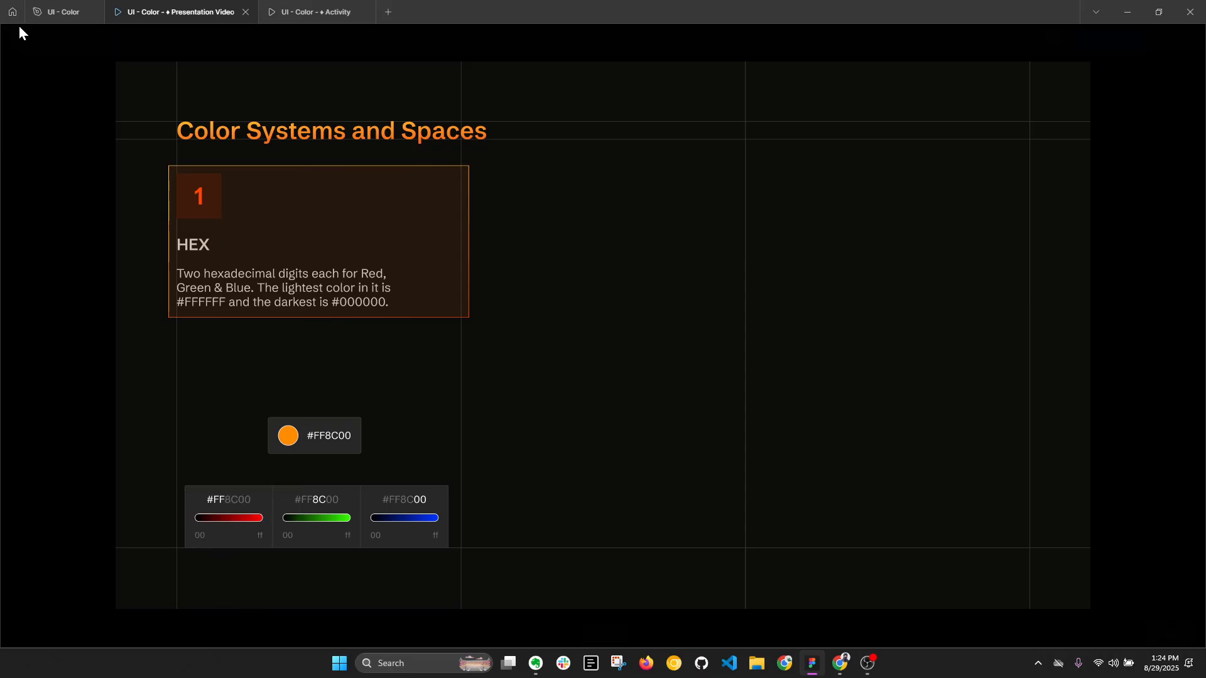
- Return to the design file and delete the white square beside the Brightness slide
click(63, 11)
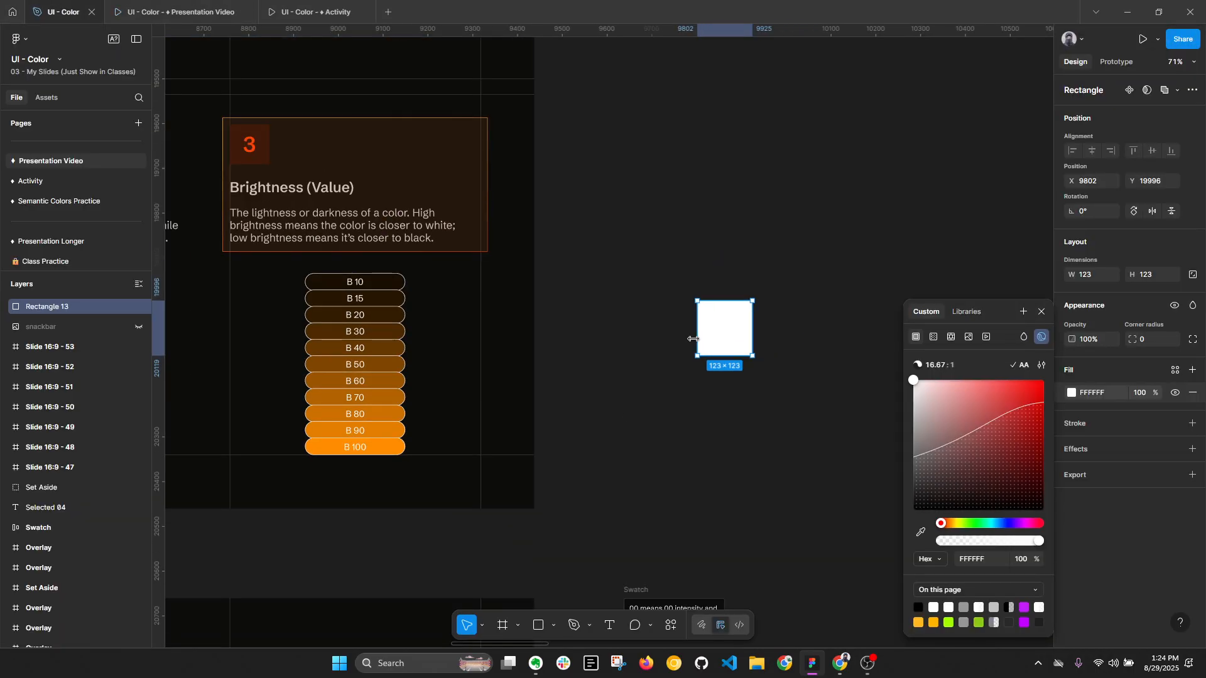
key(Escape)
key(Escape)
click(704, 331)
key(Delete)
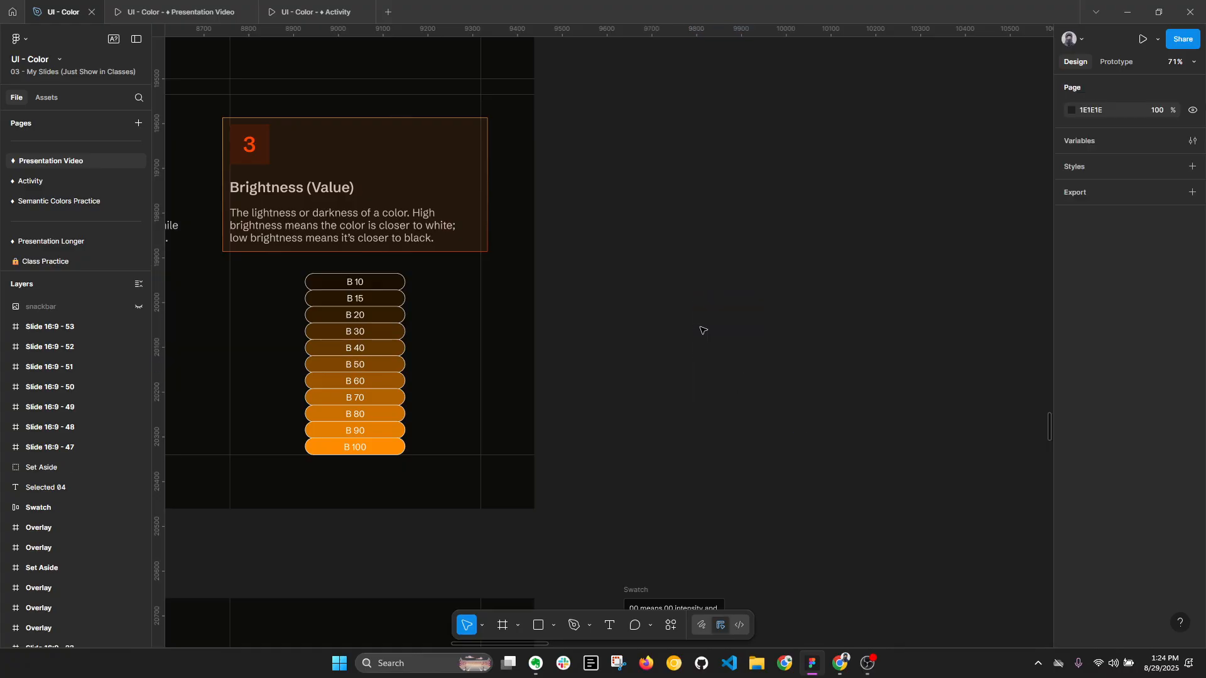
- Select the red gradient bar in the first of the three channel swatches on the HEX slide
scroll(752, 367, down, 4)
drag(692, 380, 840, 186)
scroll(498, 452, up, 6)
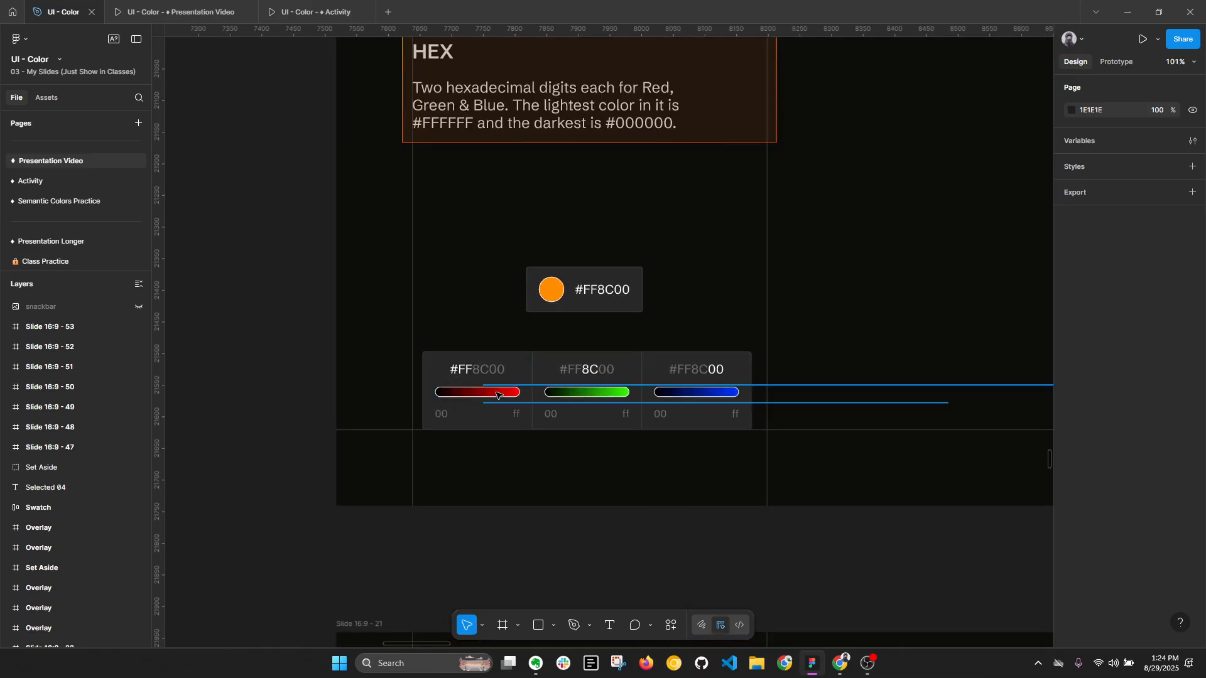
scroll(499, 394, up, 1)
ctrl+click(515, 395)
ctrl+click(444, 393)
scroll(450, 396, up, 1)
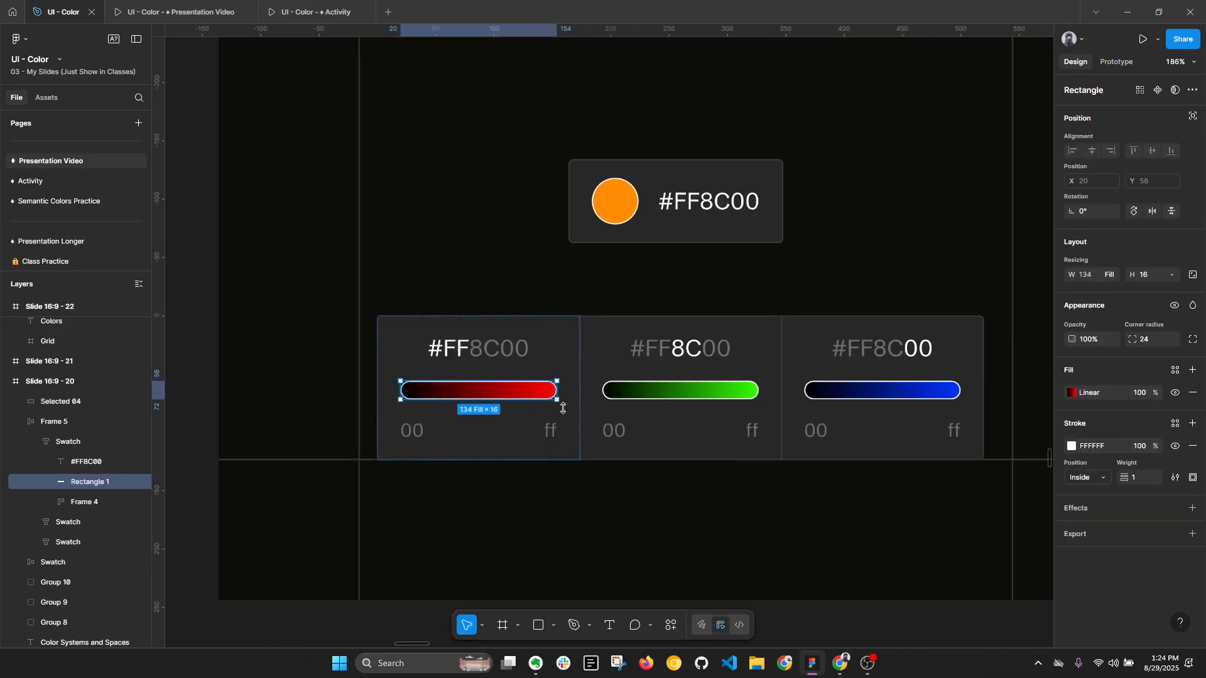
- Inspect the Hex fill of the orange circle on the HEX slide and advance the presentation to the HSB slide
click(690, 208)
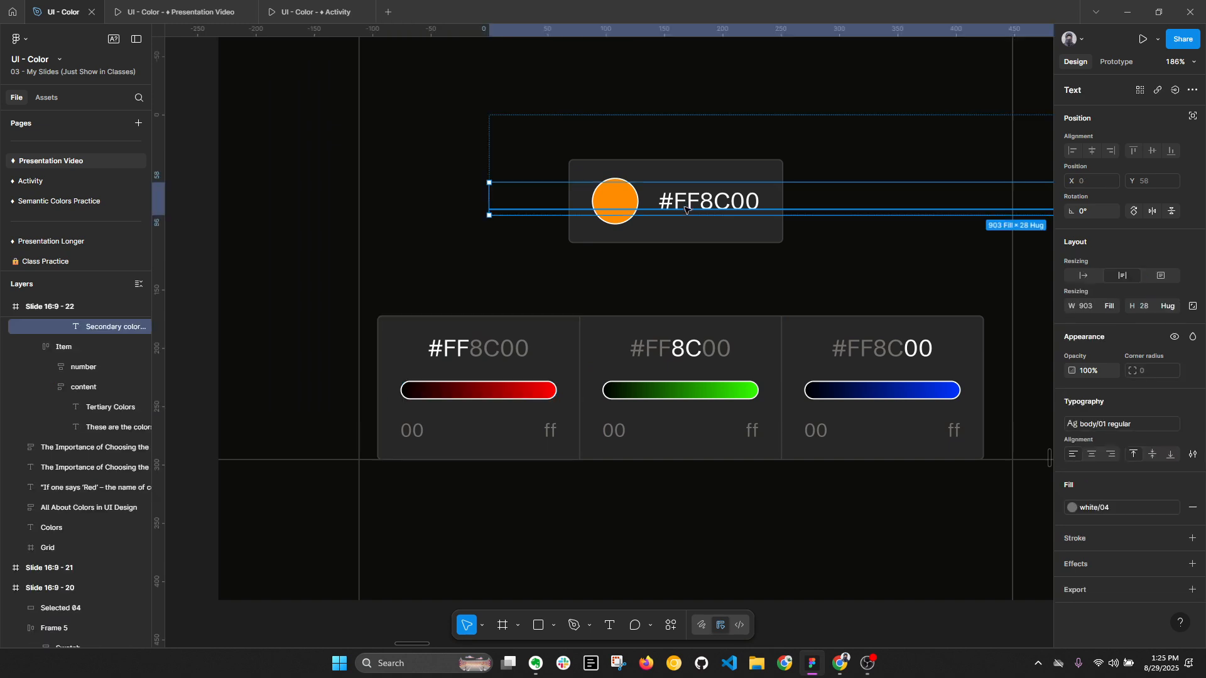
click(632, 199)
double_click(628, 200)
click(1072, 393)
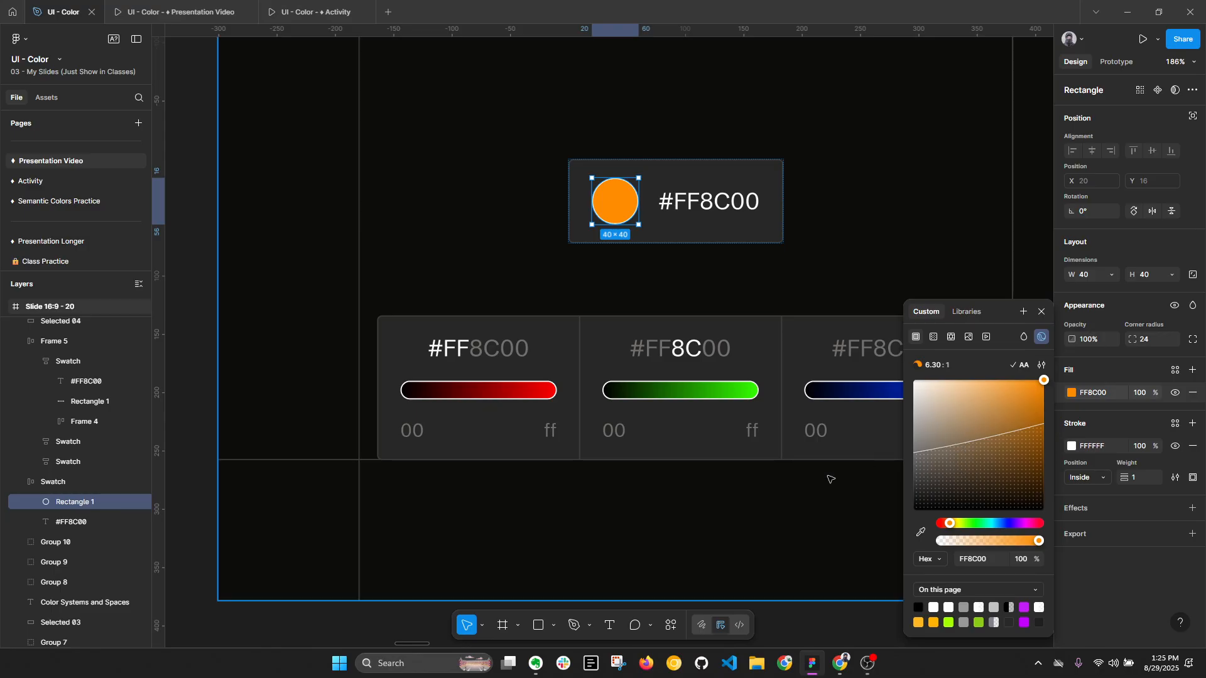
click(776, 545)
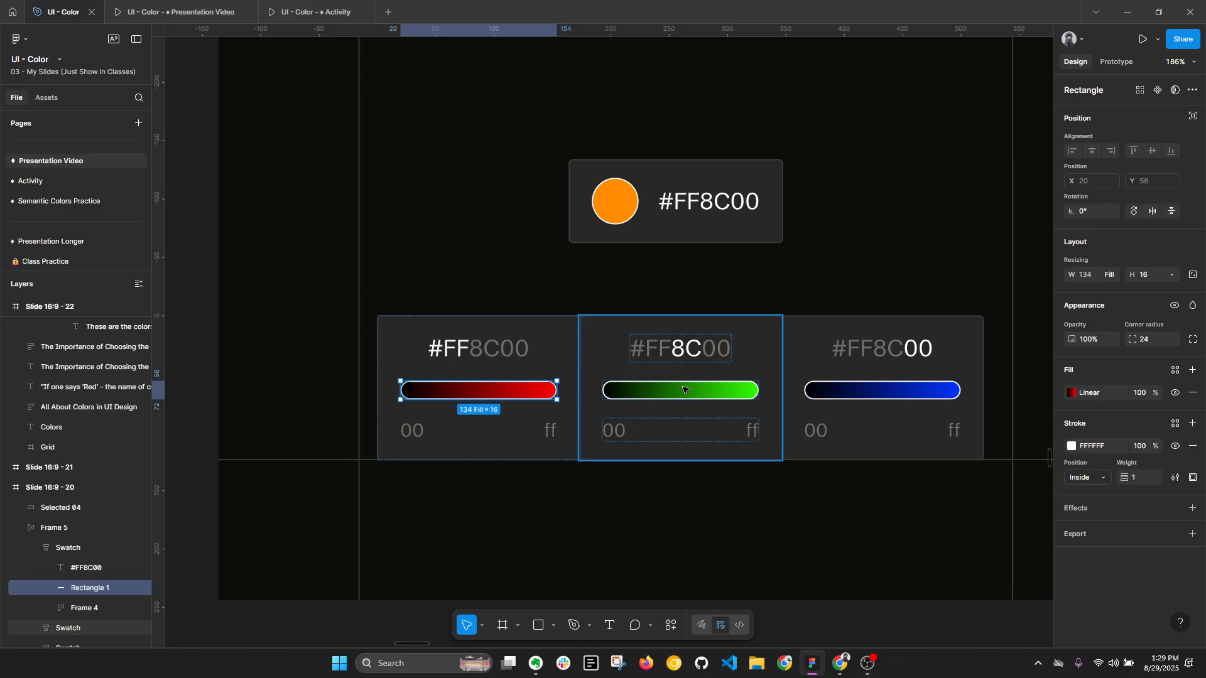
click(181, 12)
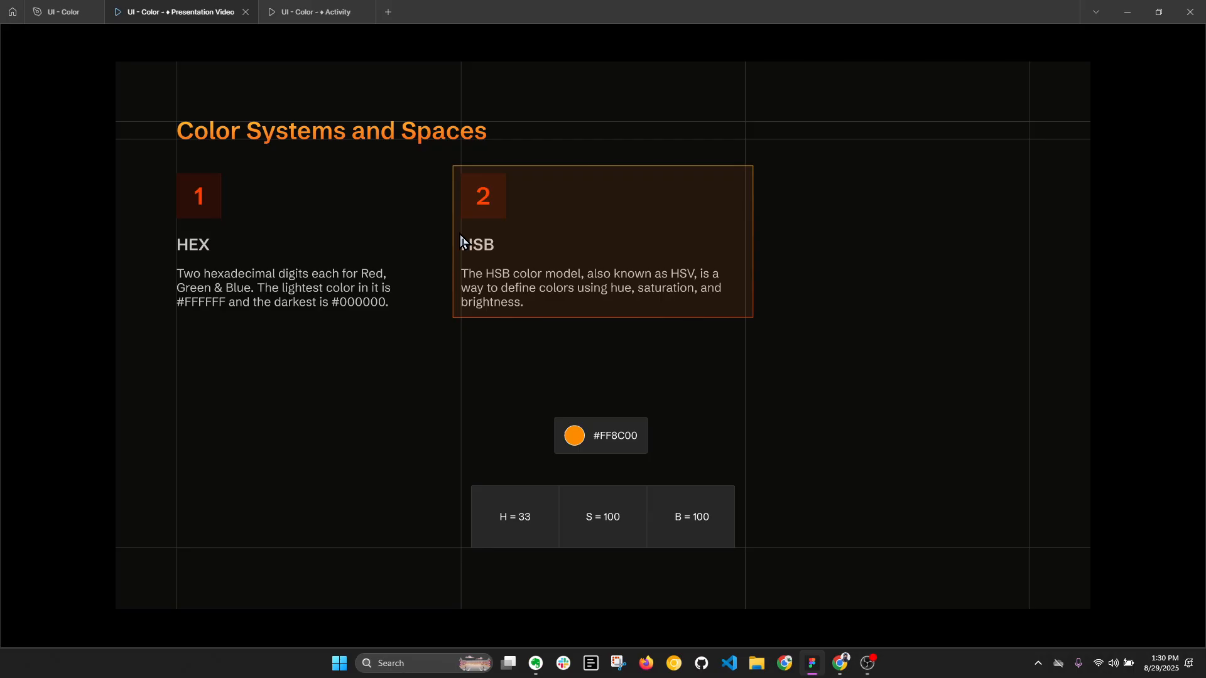
- Return to the design file and check the hex fill value of the orange circle beside the #FF8C00 label
click(59, 12)
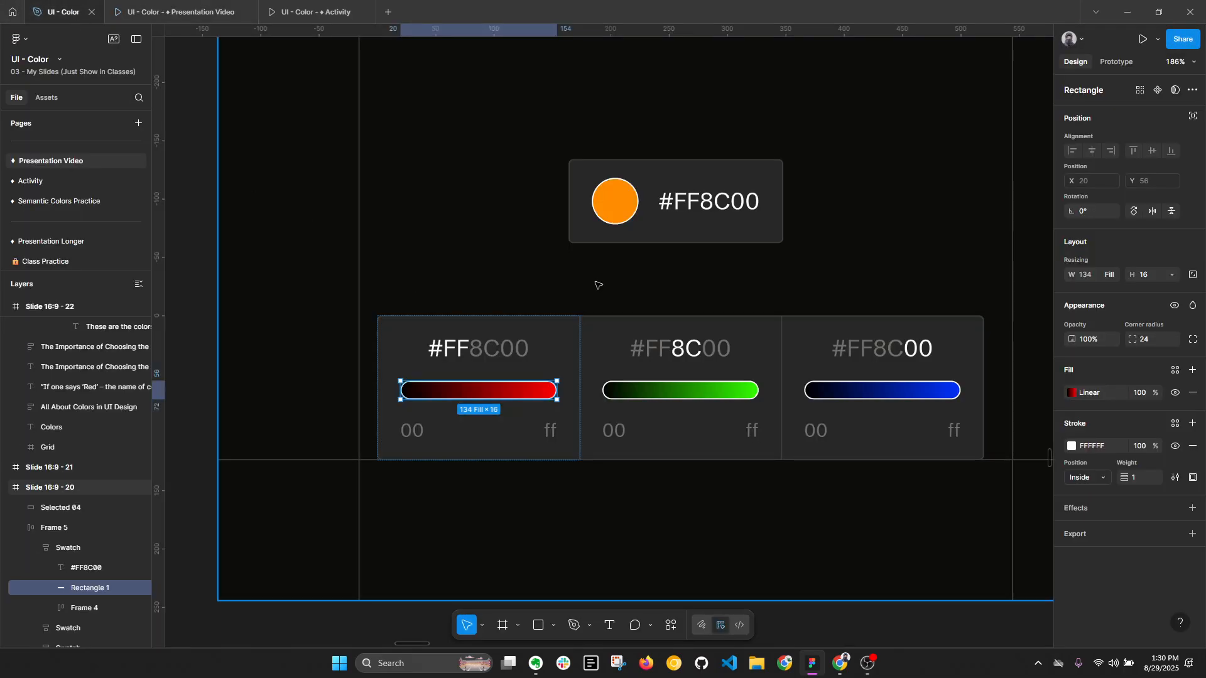
ctrl+click(622, 202)
ctrl+click(629, 227)
ctrl+click(625, 219)
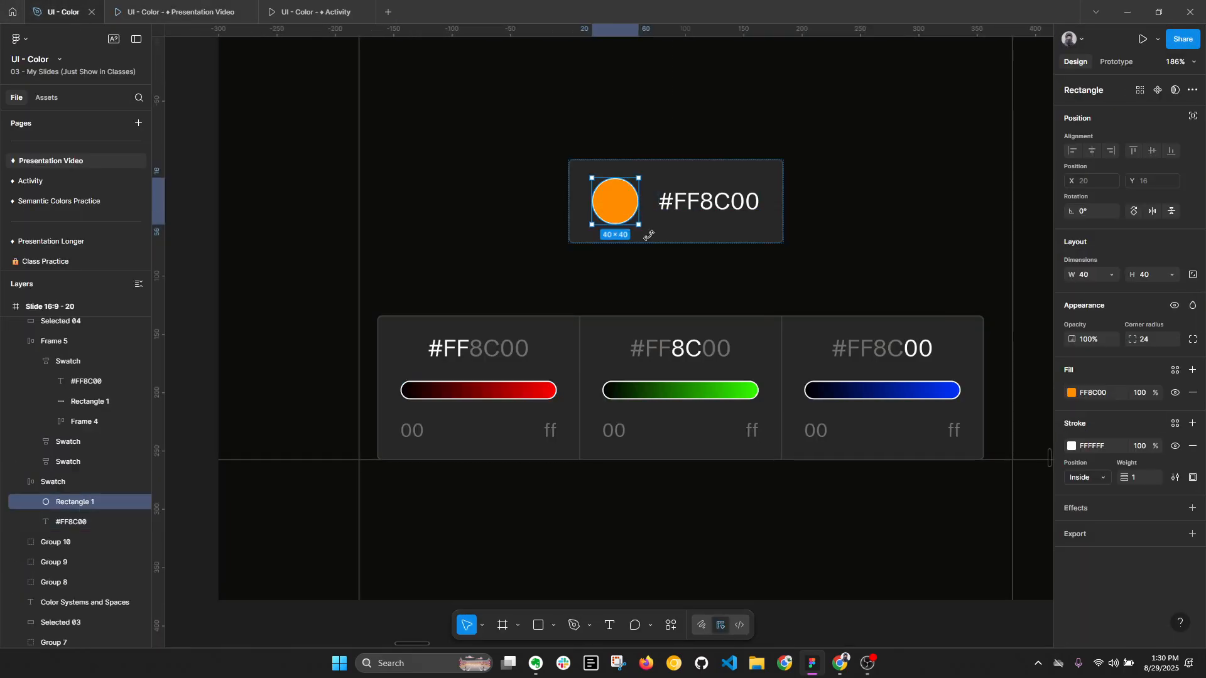
click(1106, 394)
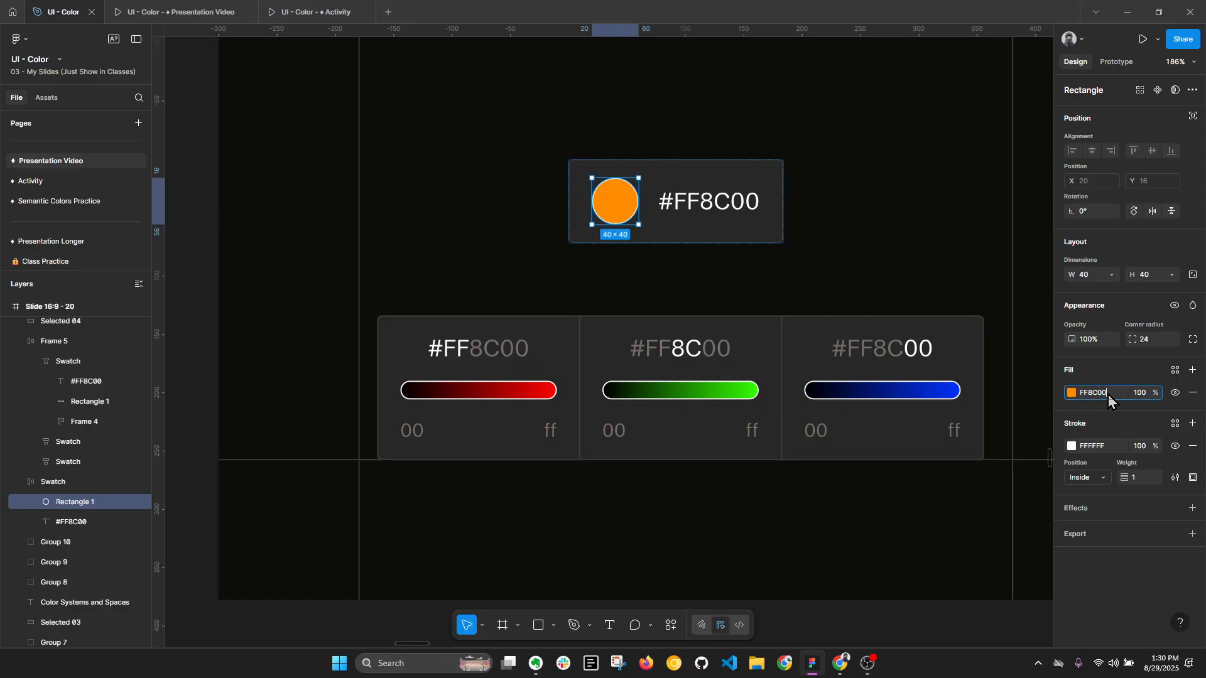
click(936, 525)
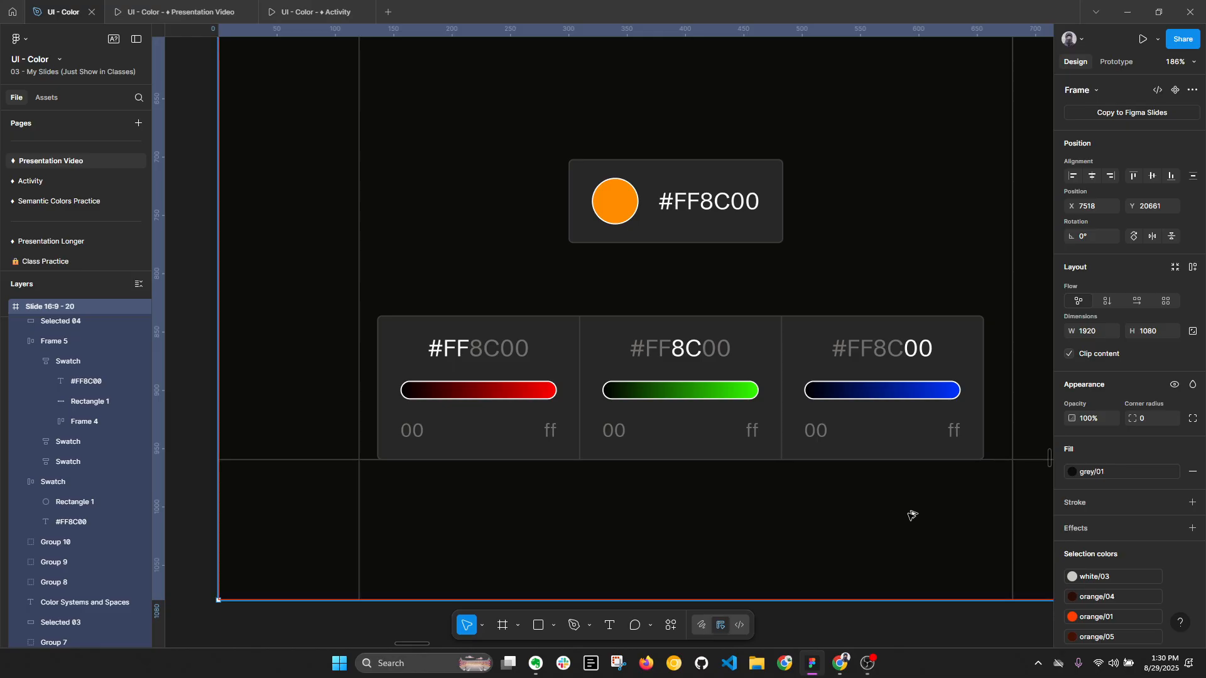
- Go back to the presentation and advance from the HSB slide to the RGBA (Digital) slide
key(alt+l)
key(ctrl+Tab)
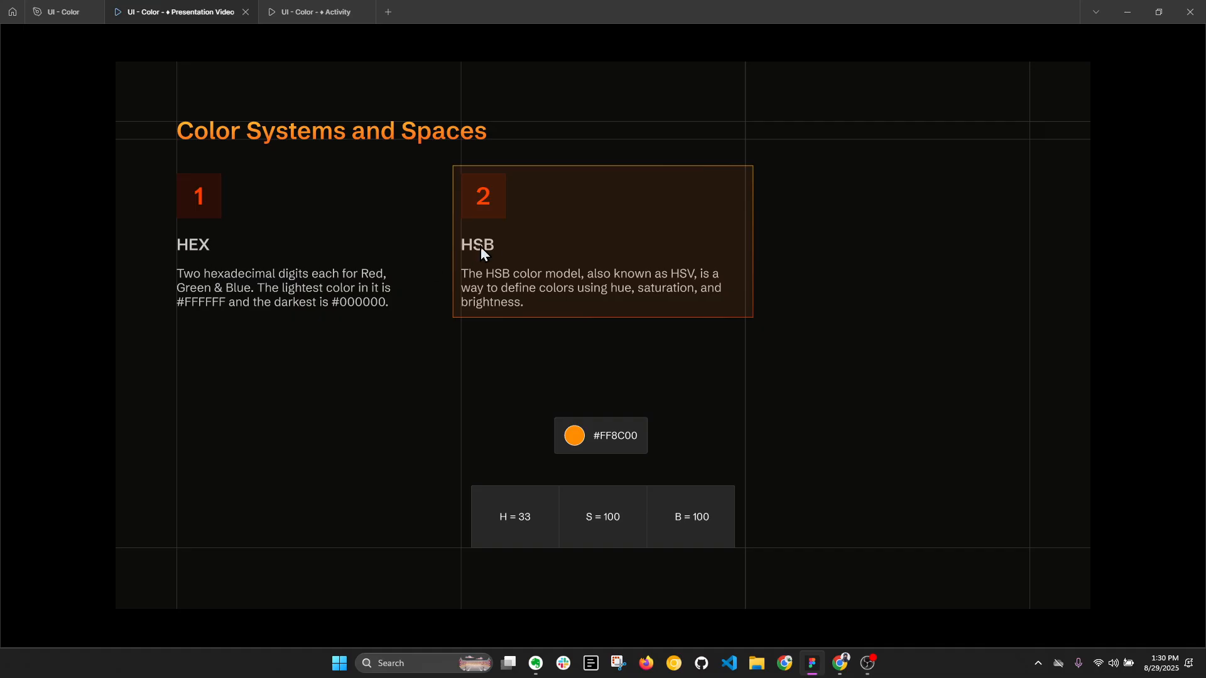
click(815, 377)
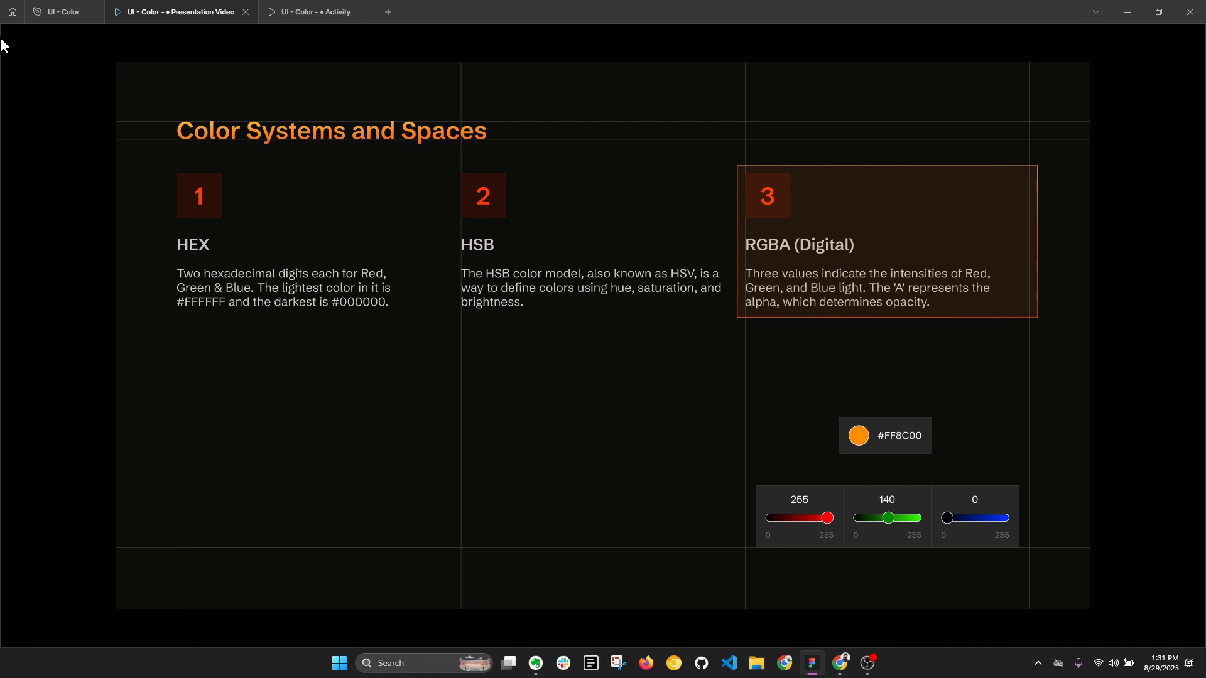
- In the design file, open the fill color of the orange circle on the HEX slide and switch its format to RGB
click(66, 8)
double_click(619, 219)
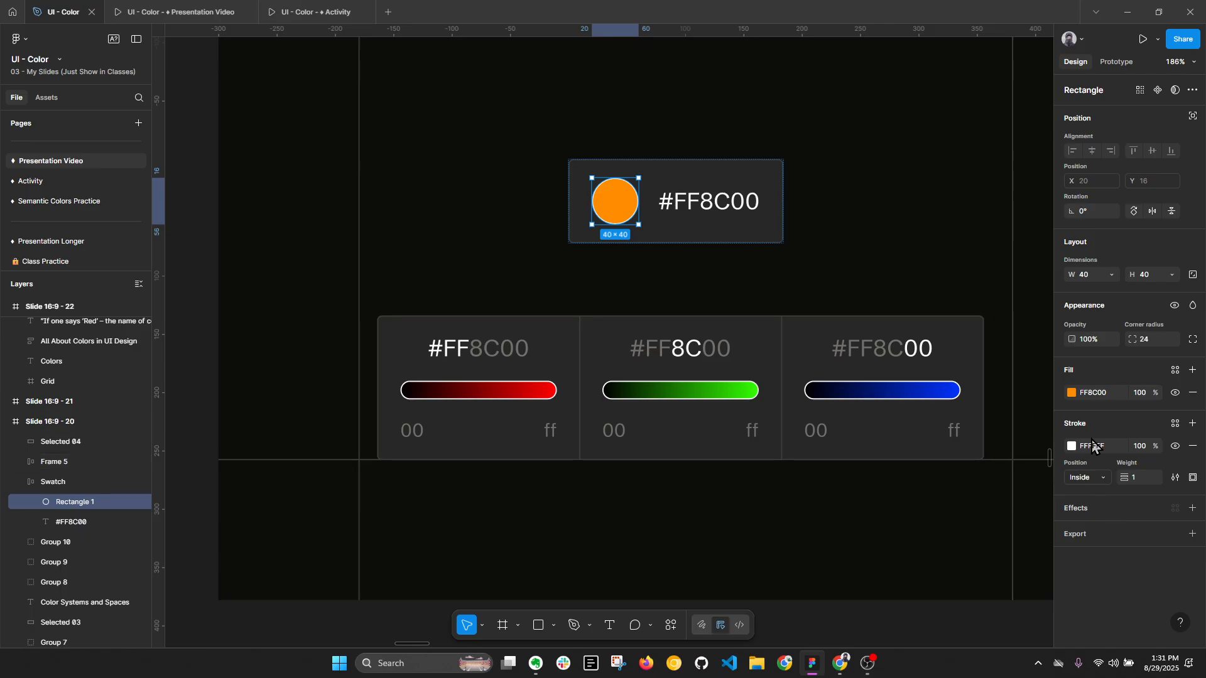
click(1072, 393)
click(928, 559)
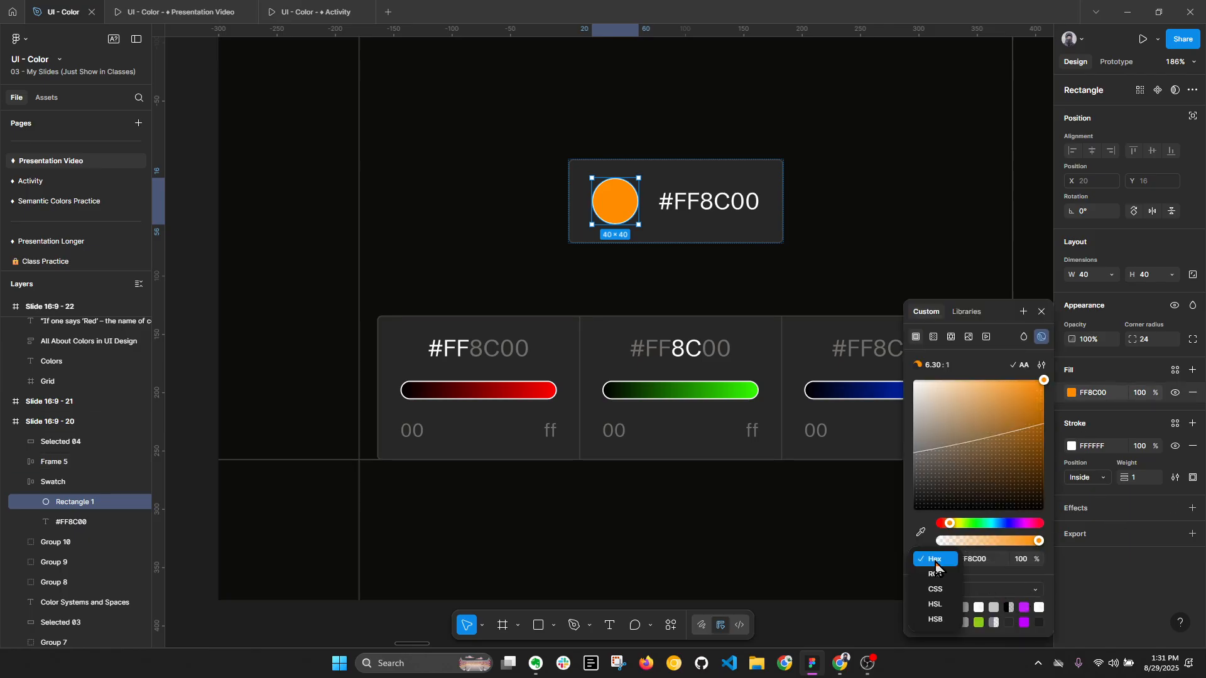
click(939, 578)
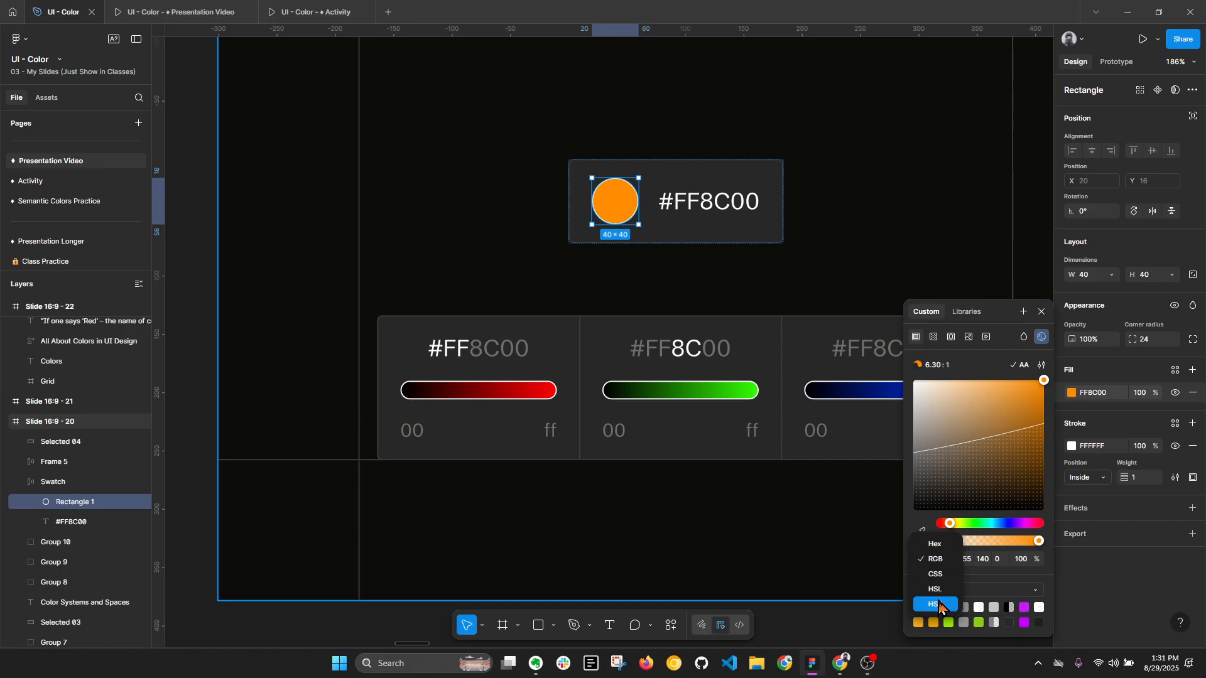
- Switch the orange circle's fill color format to HSB and return to the RGBA slide in the presentation
click(936, 604)
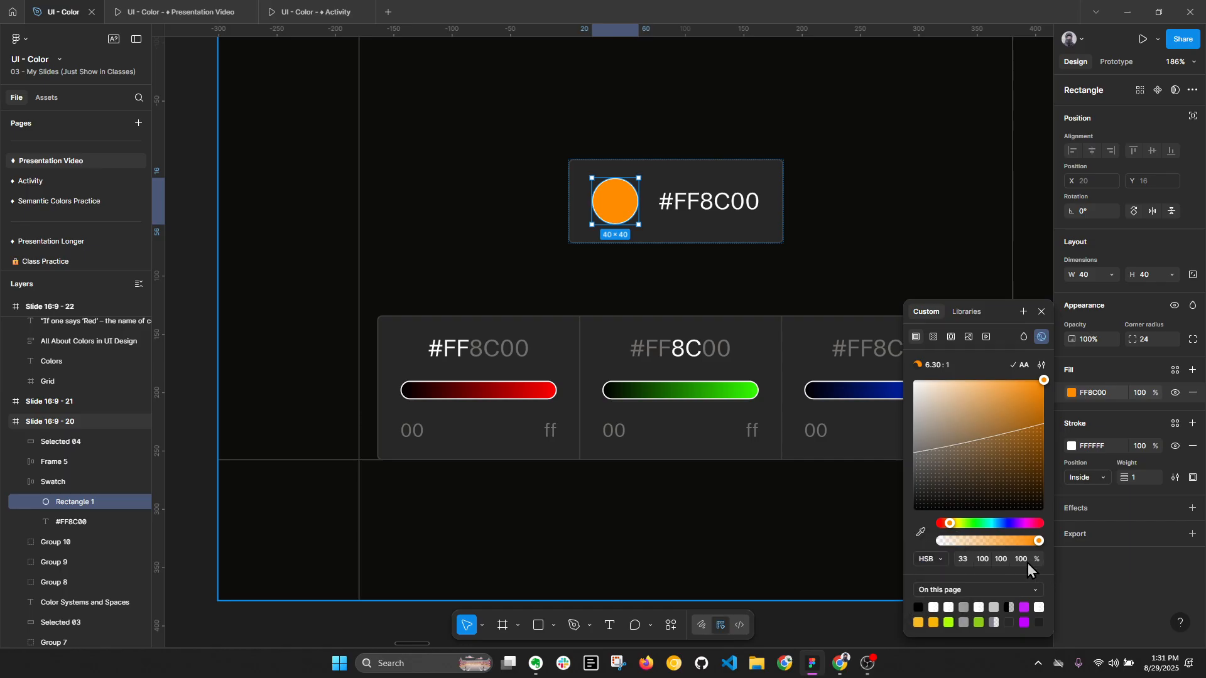
click(181, 12)
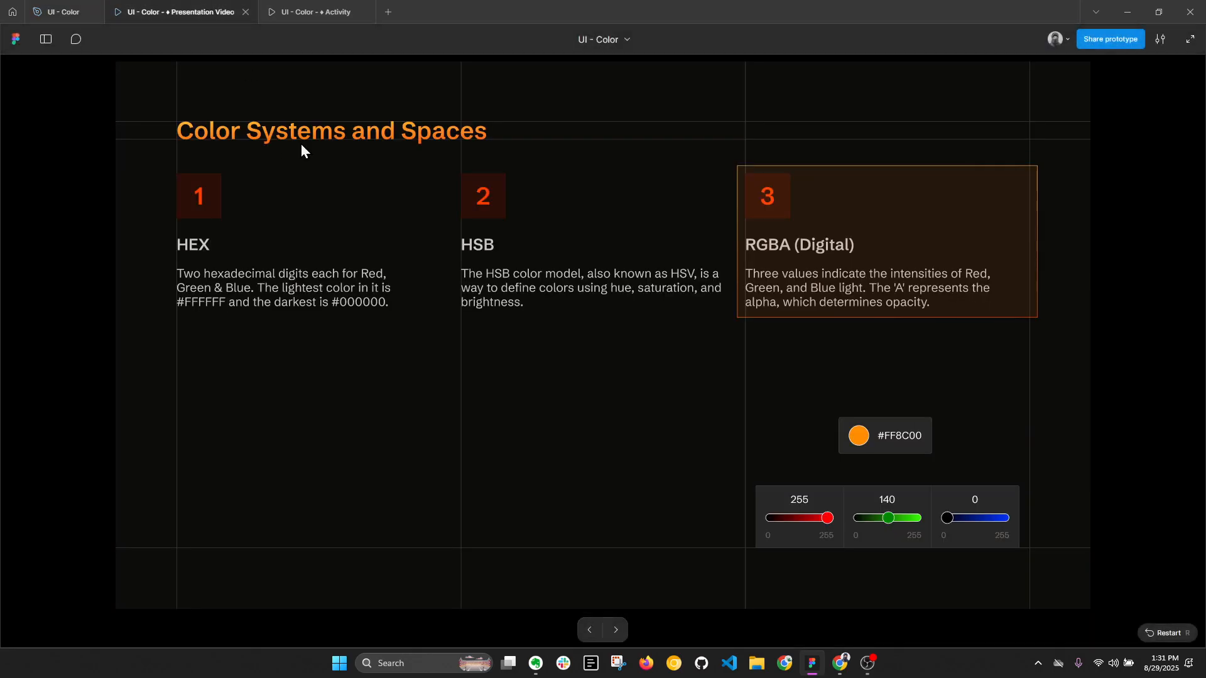
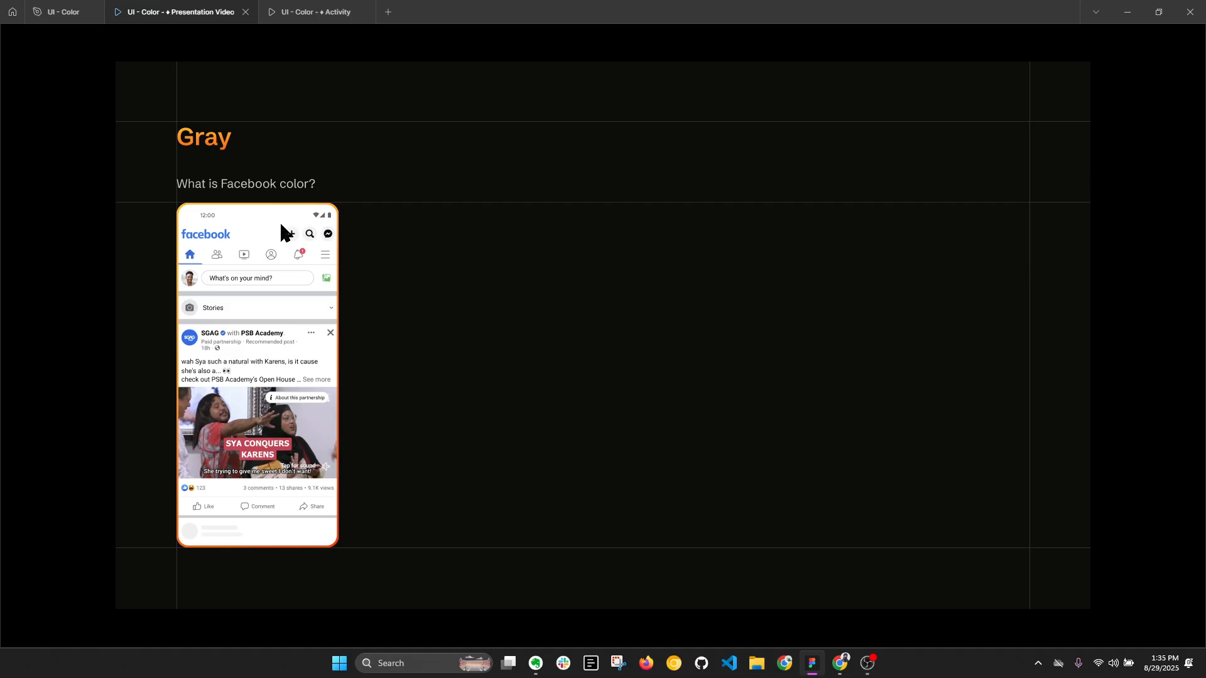
- Advance the presentation through the Facebook and Uber examples on the Gray slide to the Creating a Color Palette from one Hue slide
key(Right)
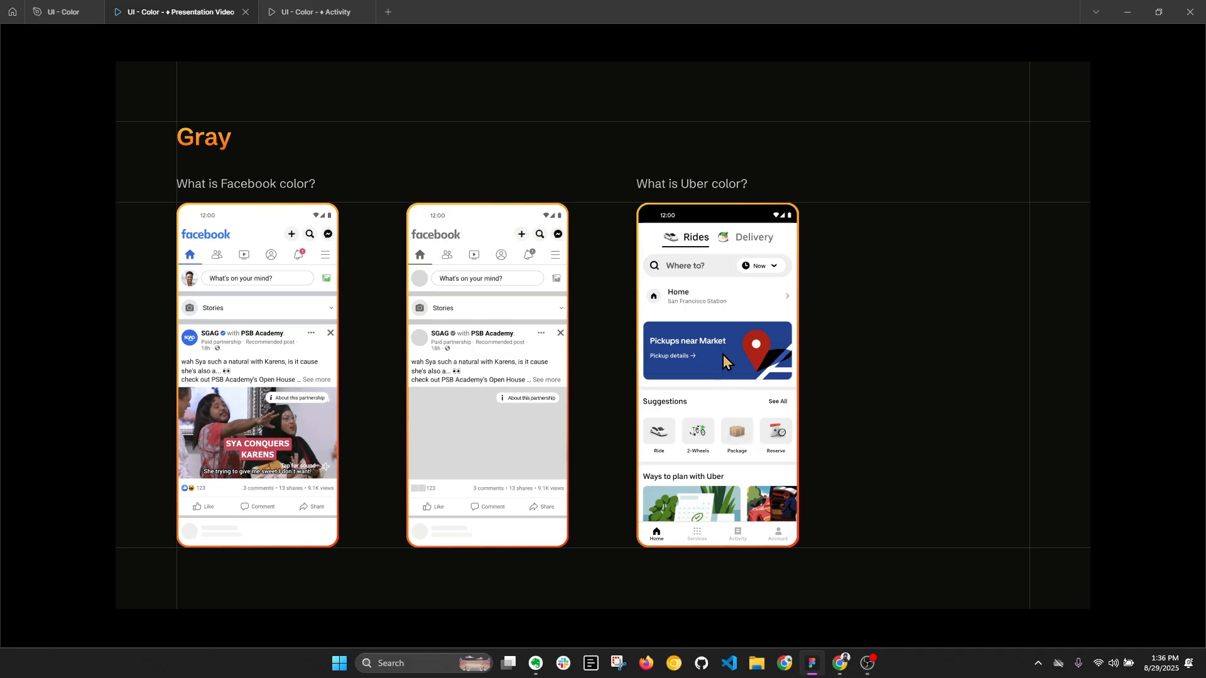
key(Right)
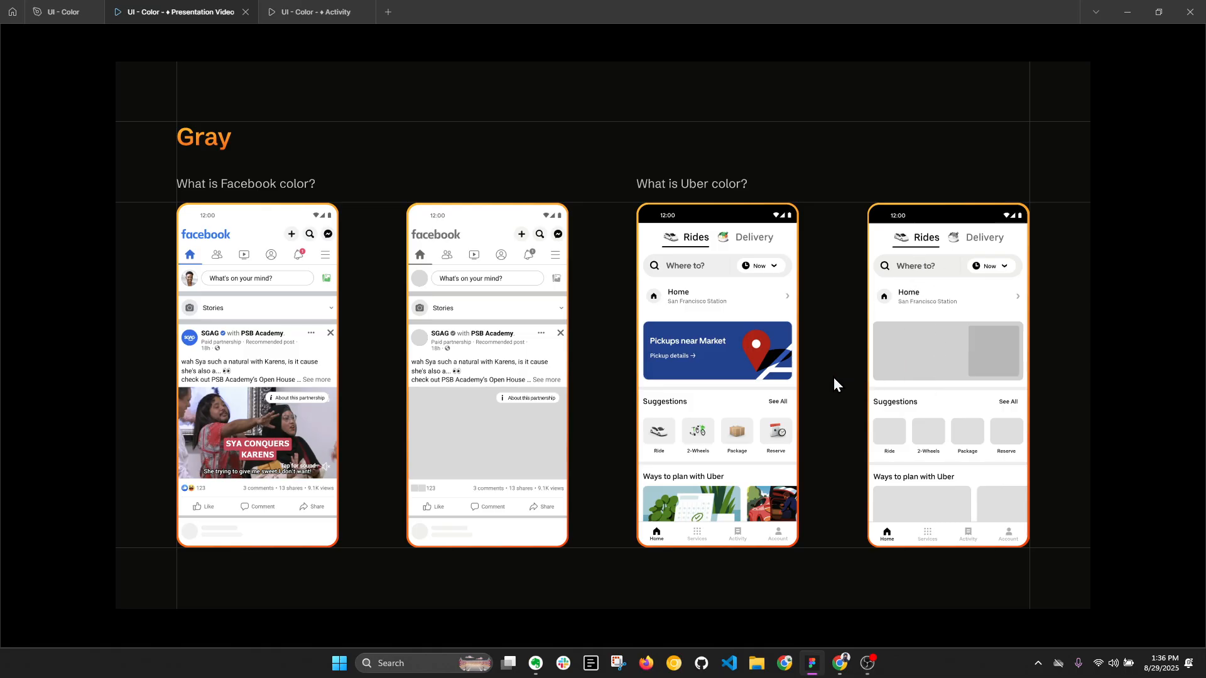
key(Right)
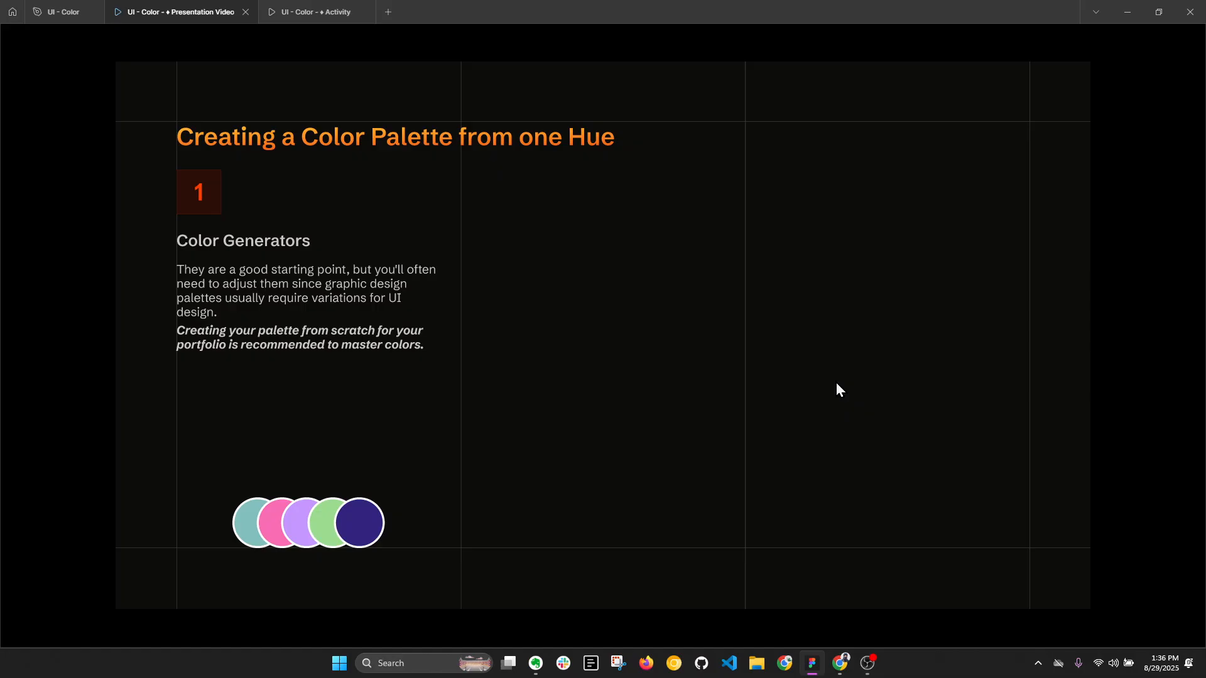
- Switch to the Color Hunt site in Chrome, browse its palettes and open the black, dark red, teal and light gray one
click(840, 664)
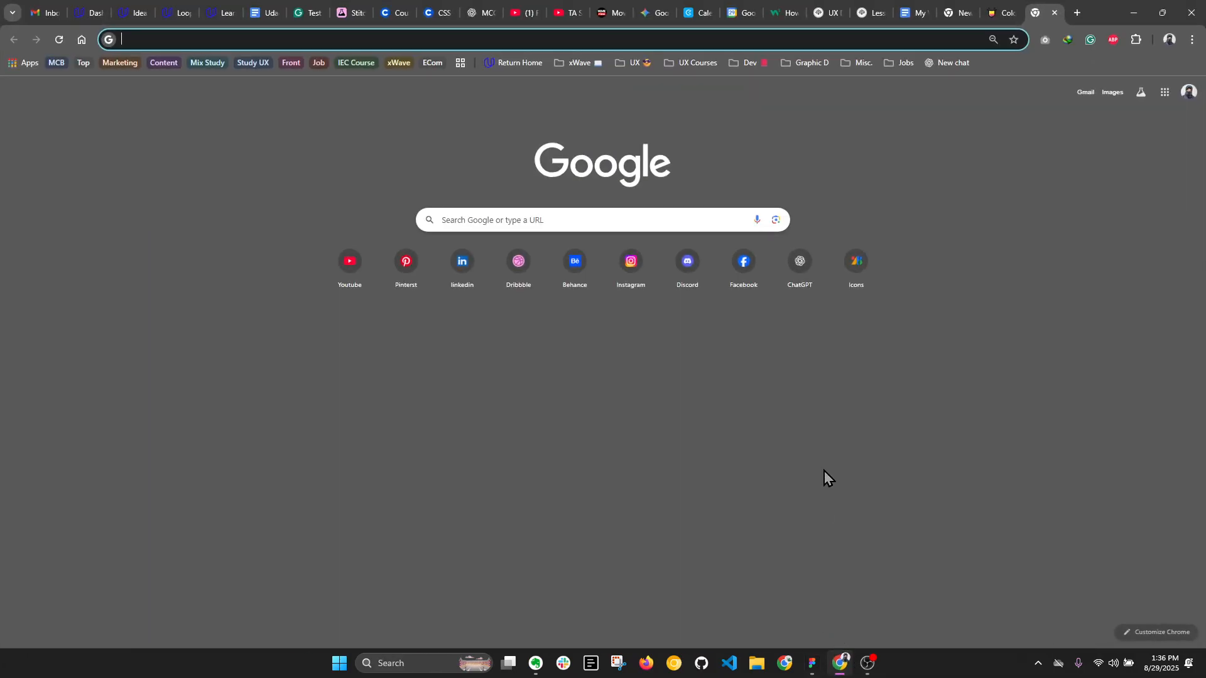
click(997, 13)
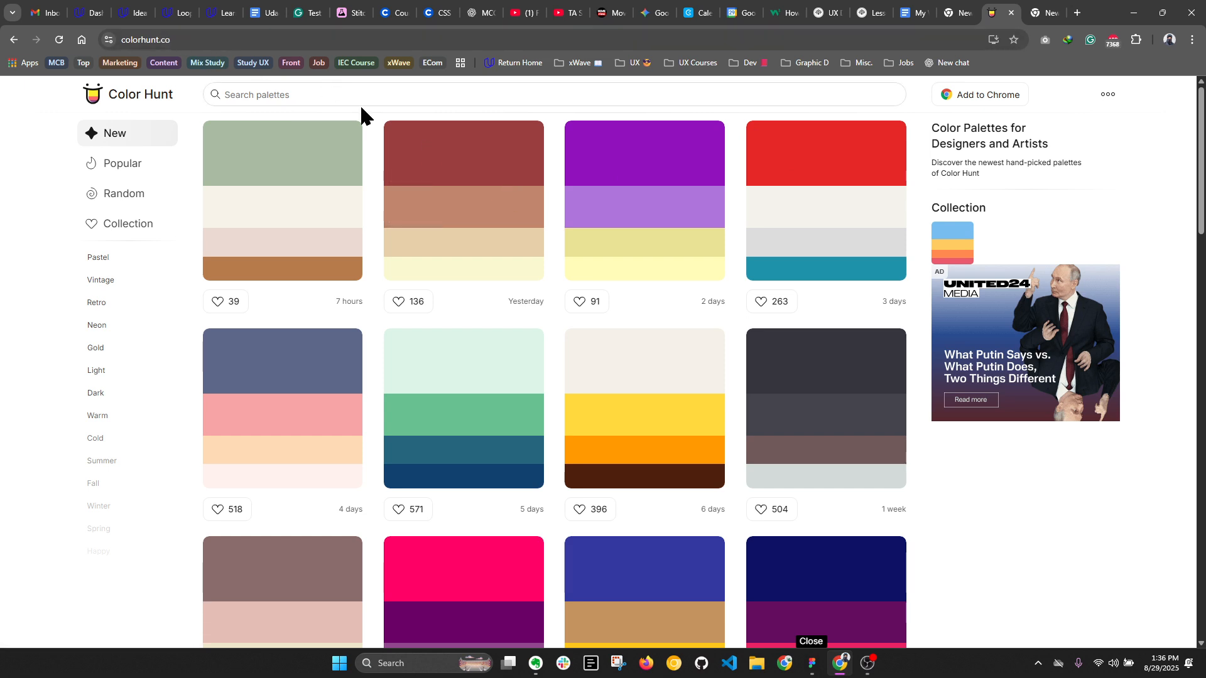
scroll(581, 255, down, 4)
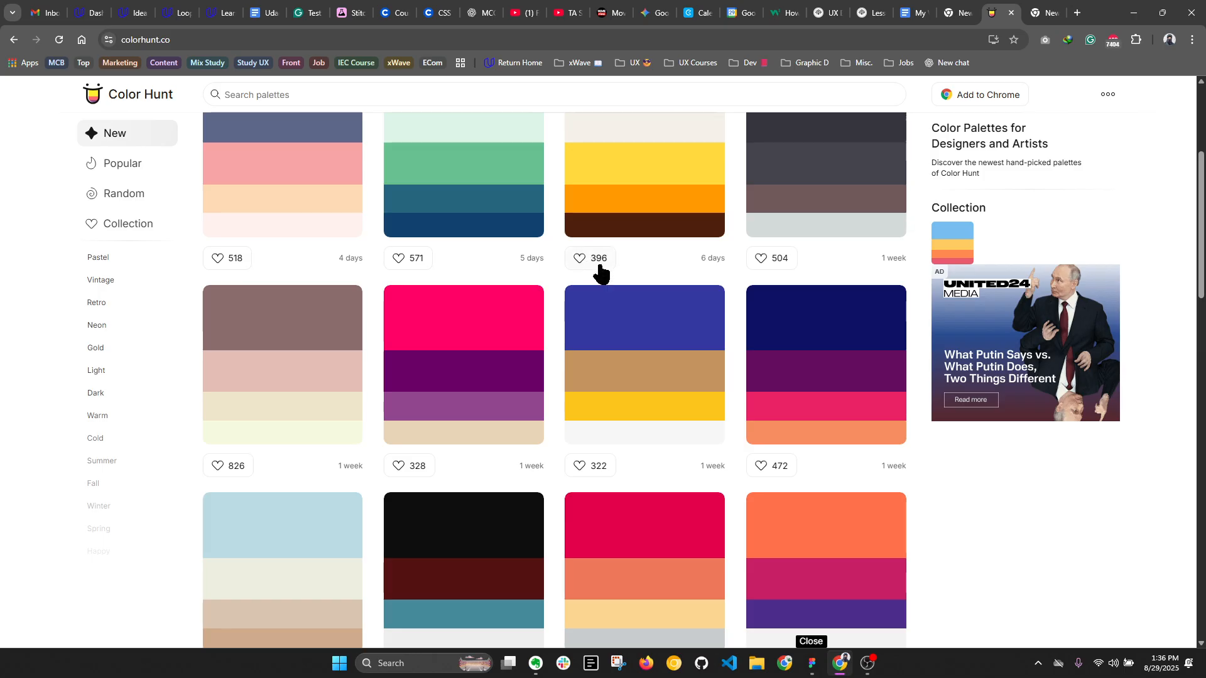
scroll(571, 280, down, 4)
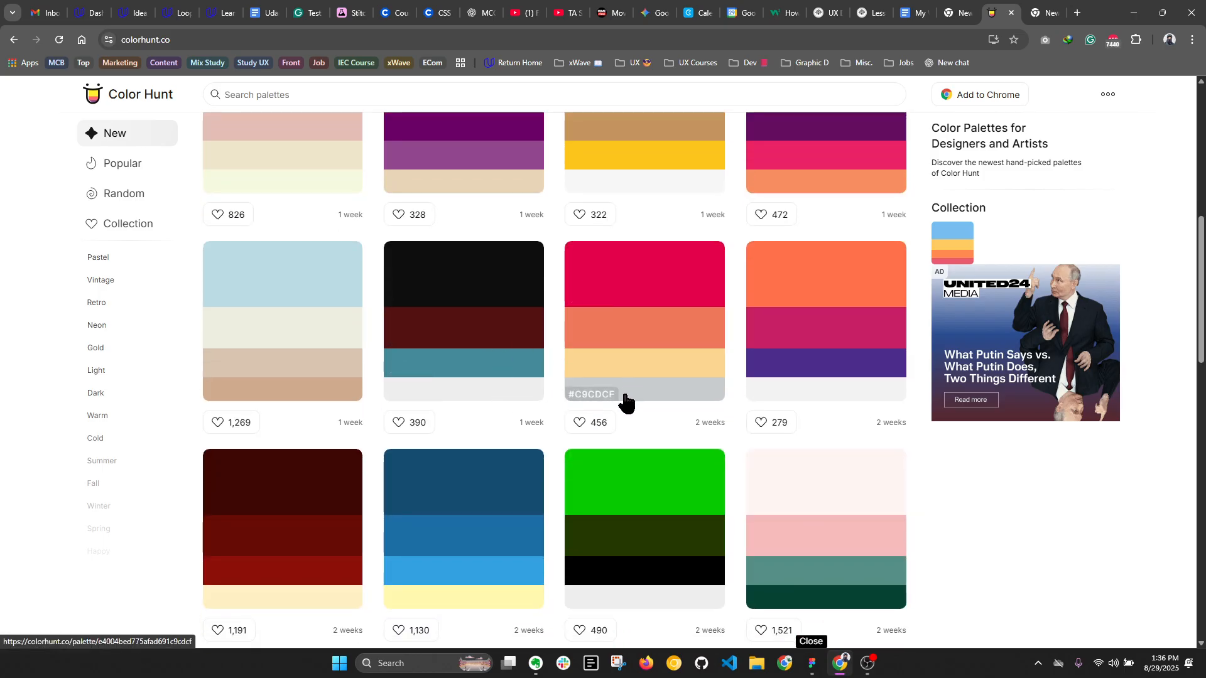
click(483, 395)
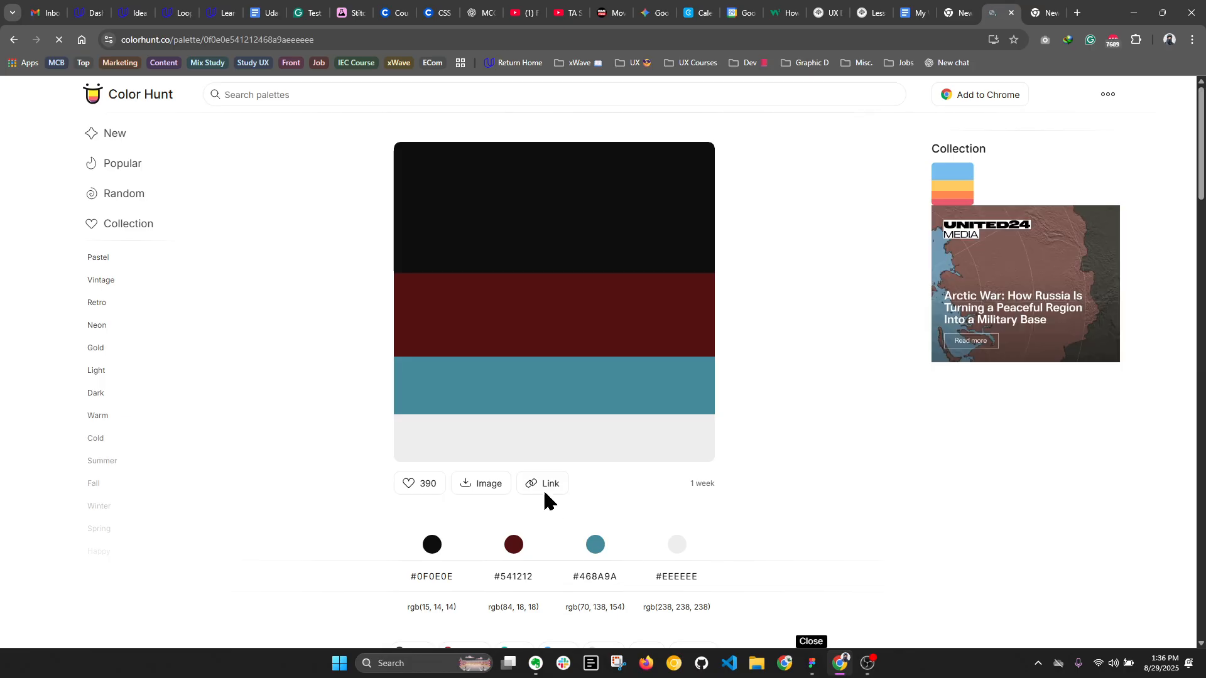
click(422, 272)
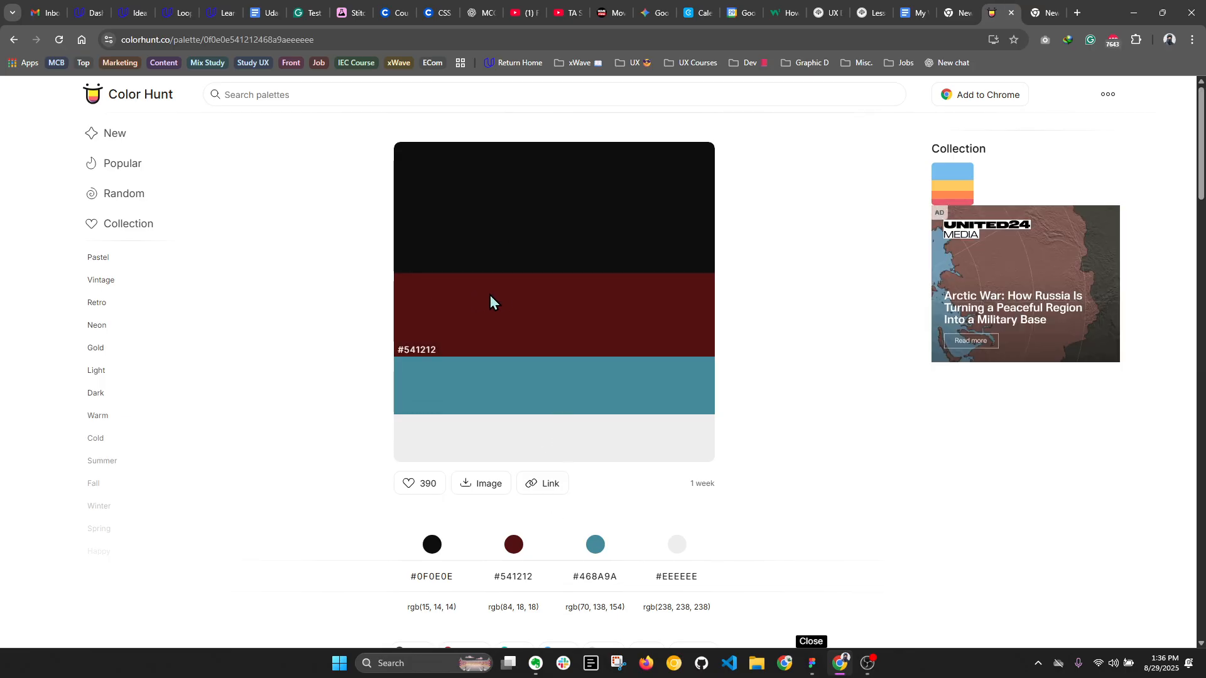
- Switch to Figma and compare the Activity prototype's meditation screen with the color generators section of the palette slide
click(810, 669)
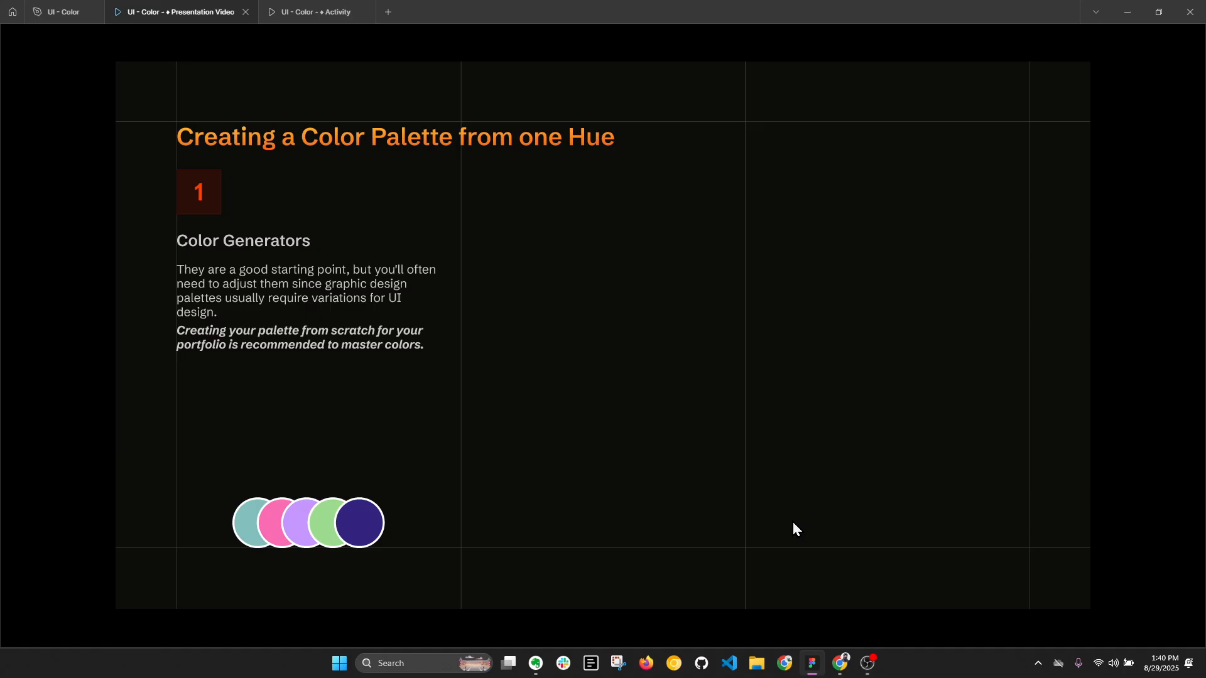
key(ctrl+Tab)
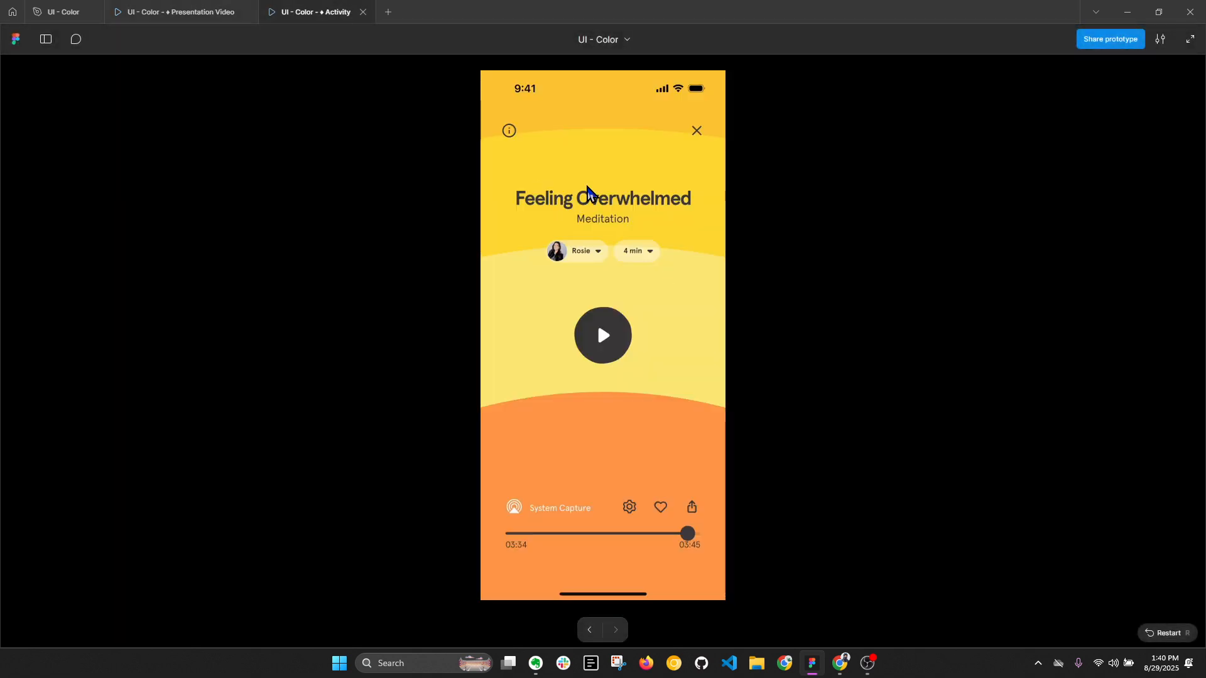
click(208, 12)
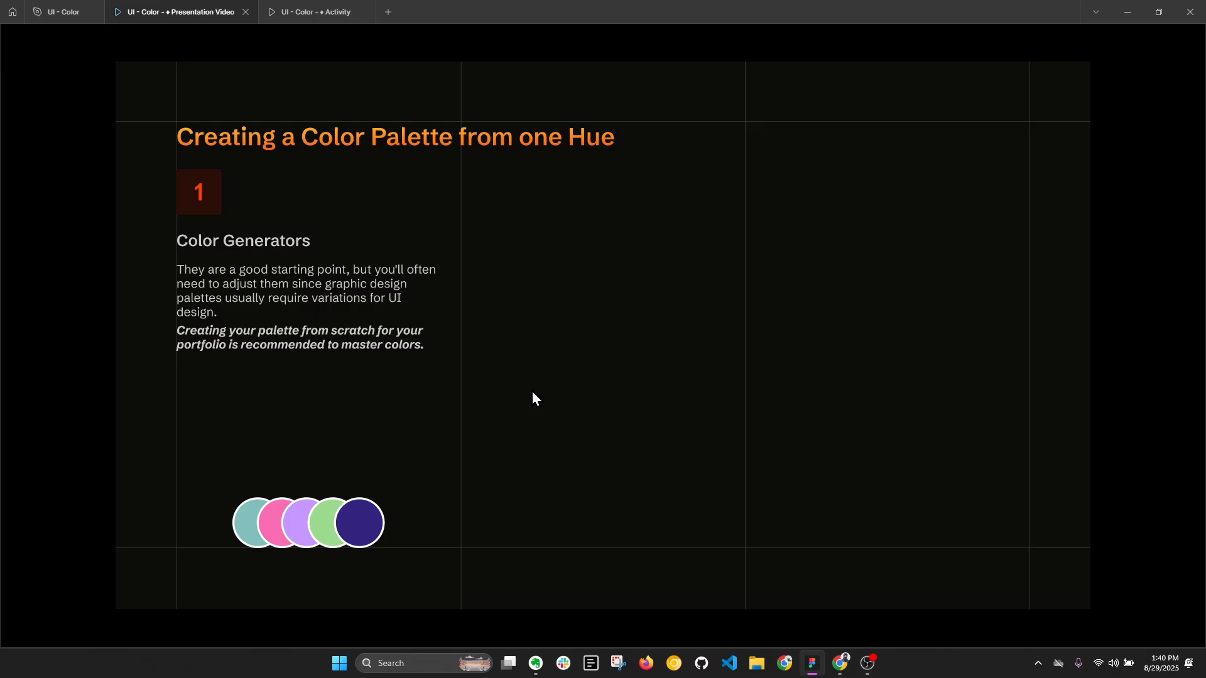
click(317, 12)
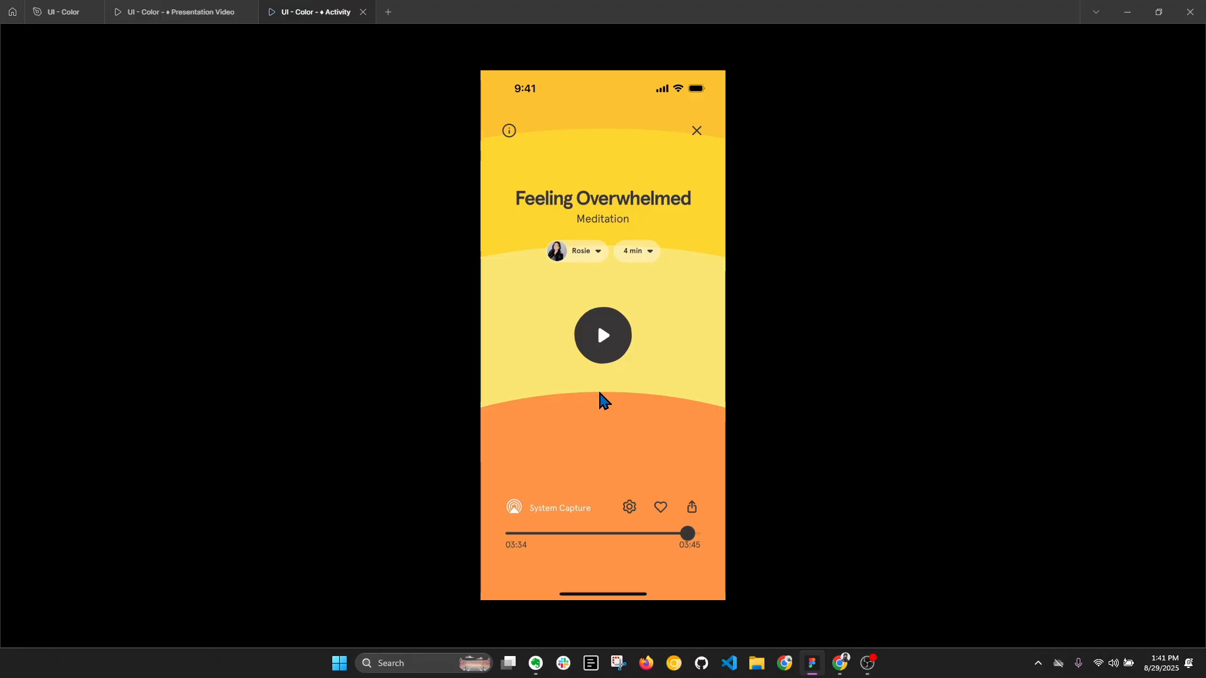
click(179, 12)
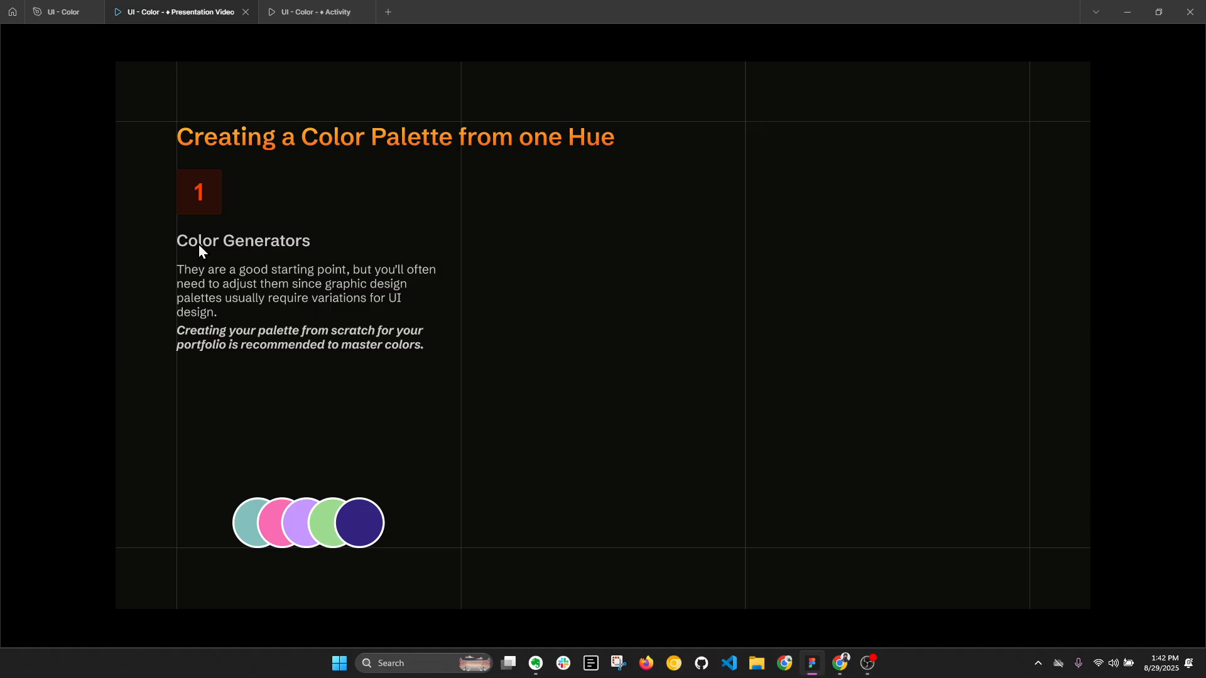
- Review the opened palette on Color Hunt in Chrome again and return to the palette slide in Figma
click(841, 663)
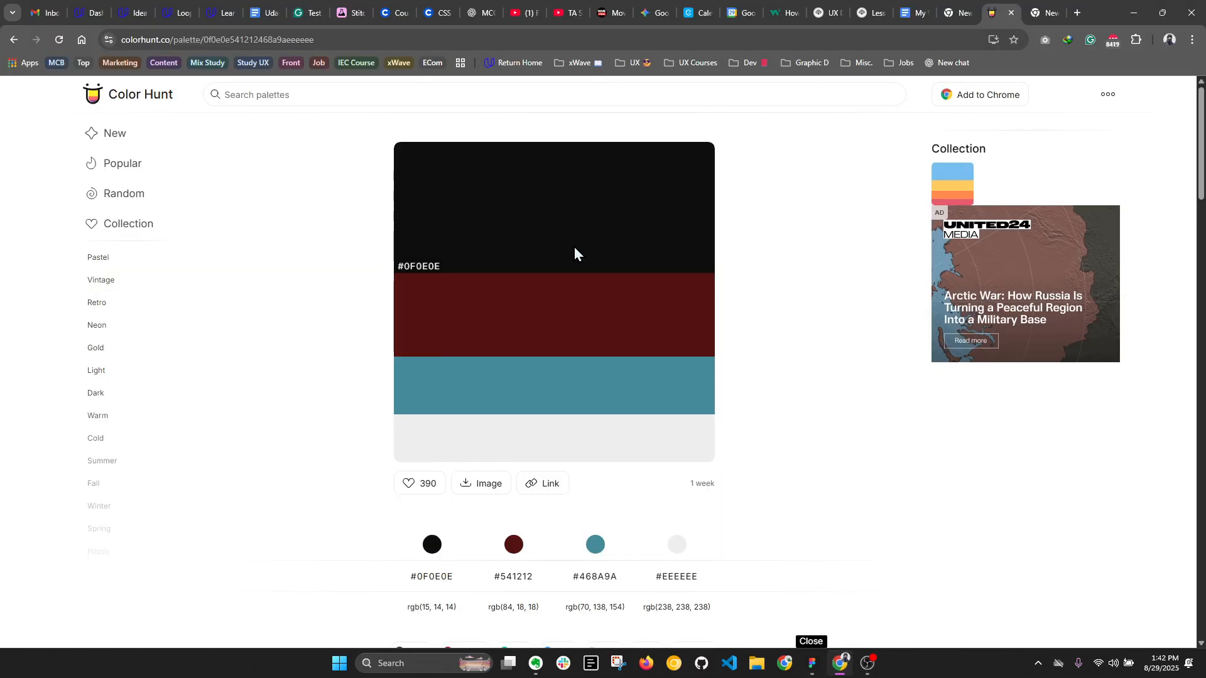
scroll(572, 251, down, 4)
scroll(569, 254, down, 3)
scroll(571, 278, up, 7)
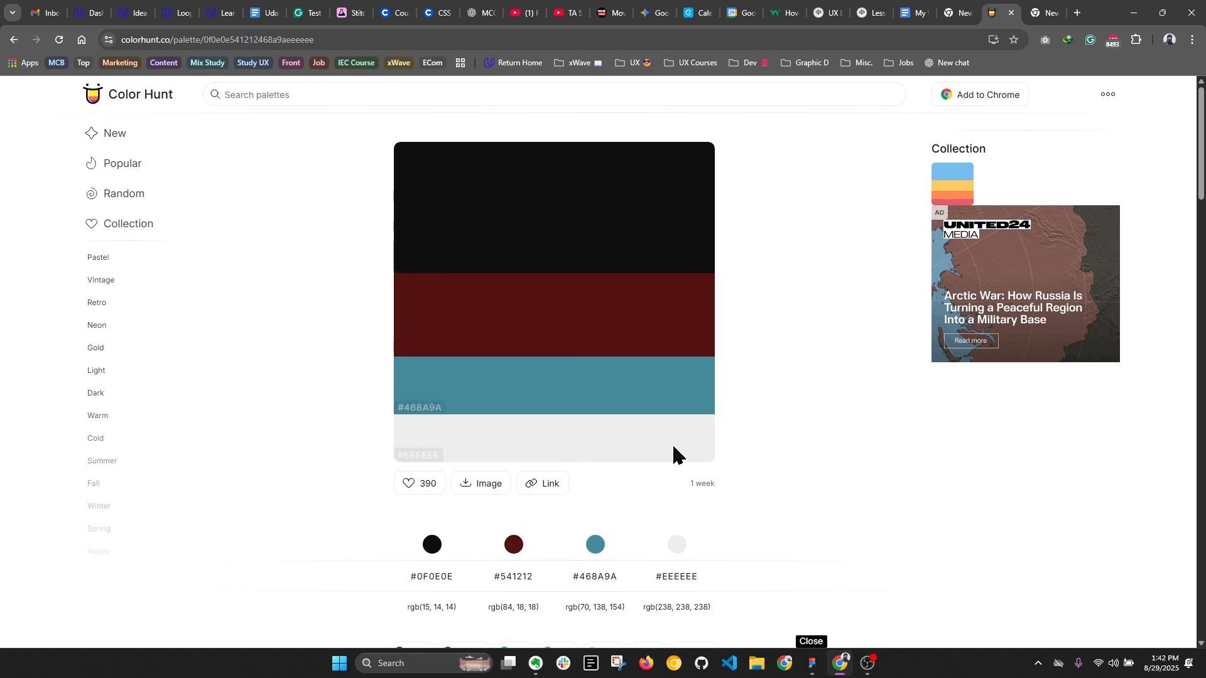
click(815, 663)
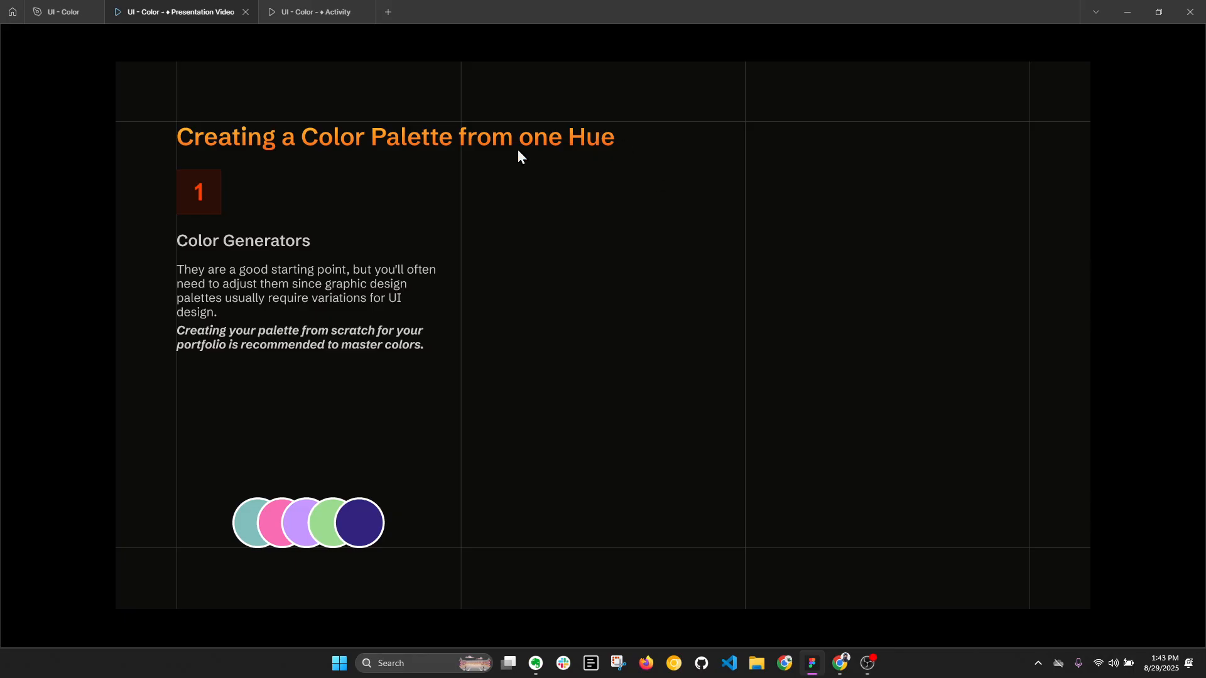
- Go back to Color Hunt's list of new palettes in Chrome and browse through the color combinations
click(841, 664)
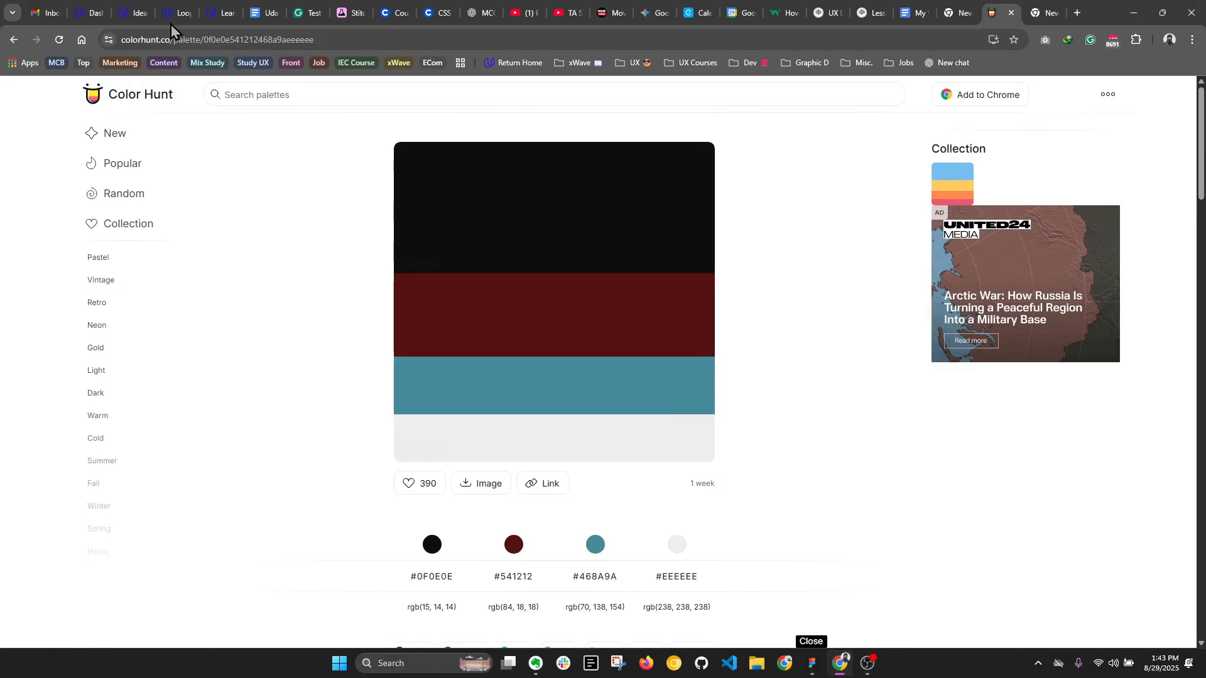
click(14, 40)
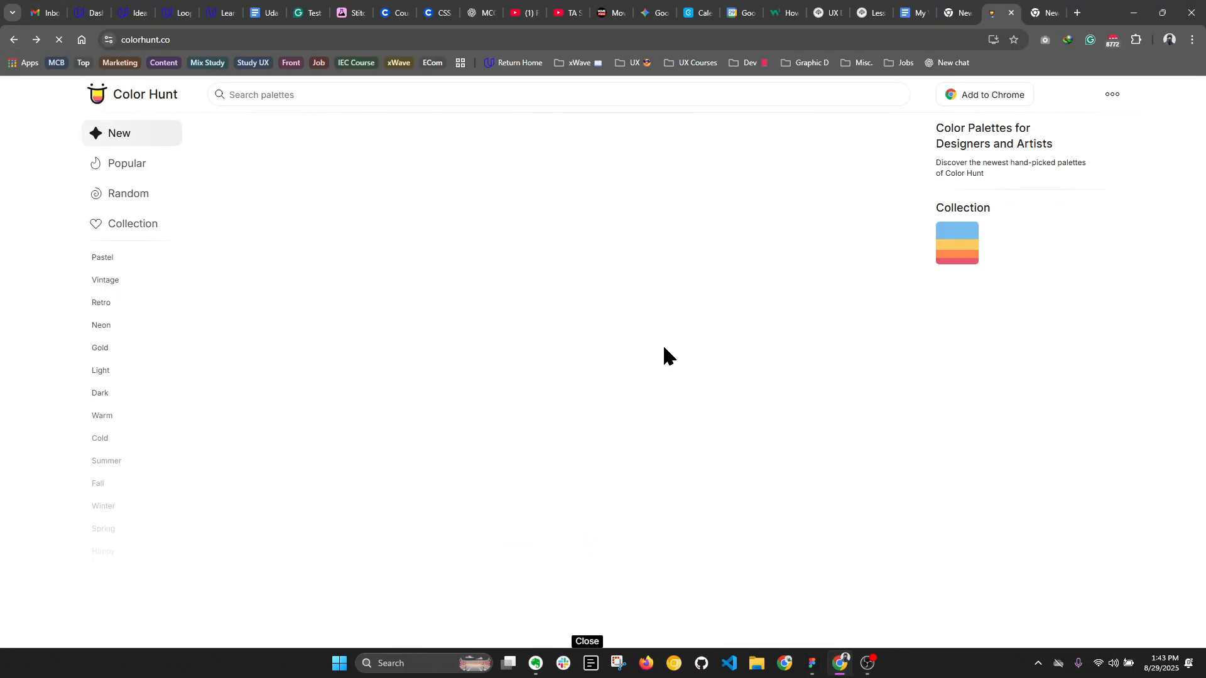
scroll(597, 286, up, 3)
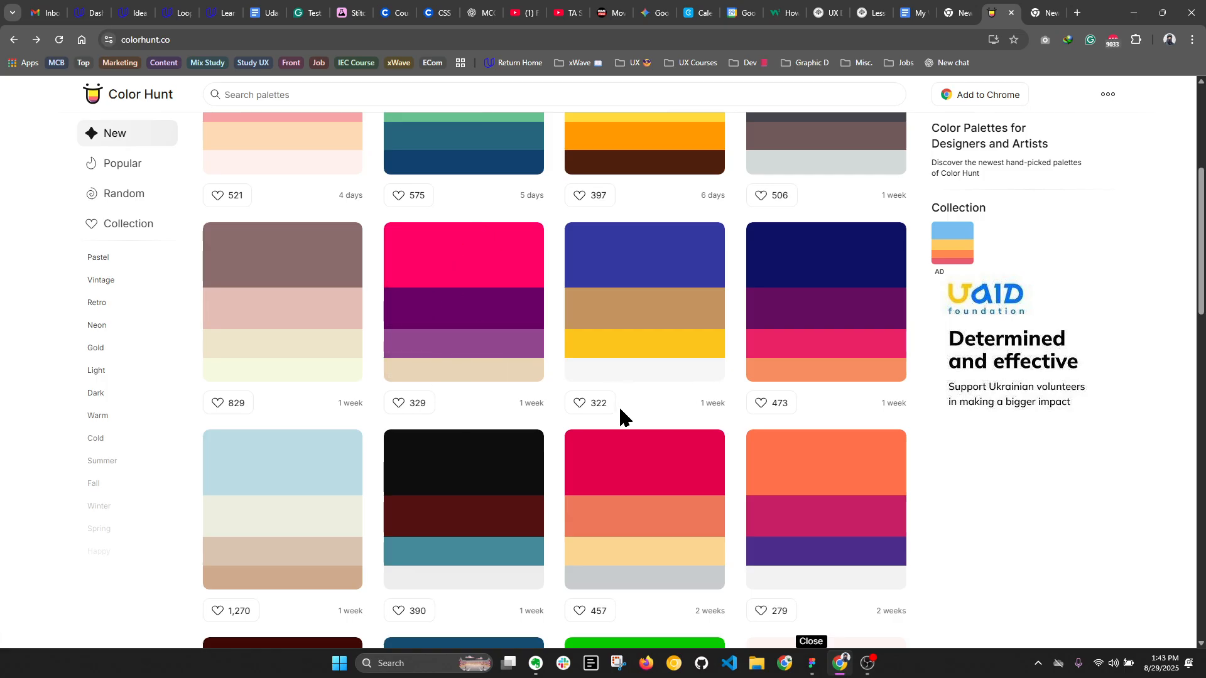
scroll(660, 402, down, 5)
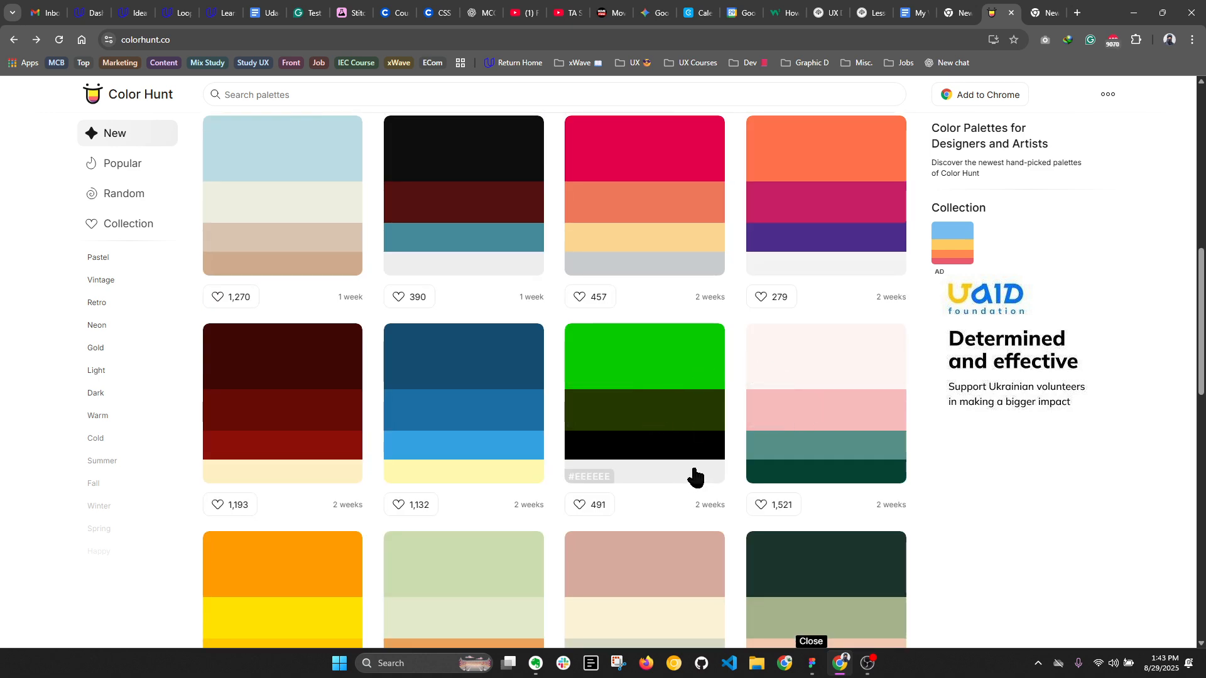
scroll(693, 478, down, 4)
scroll(749, 393, down, 6)
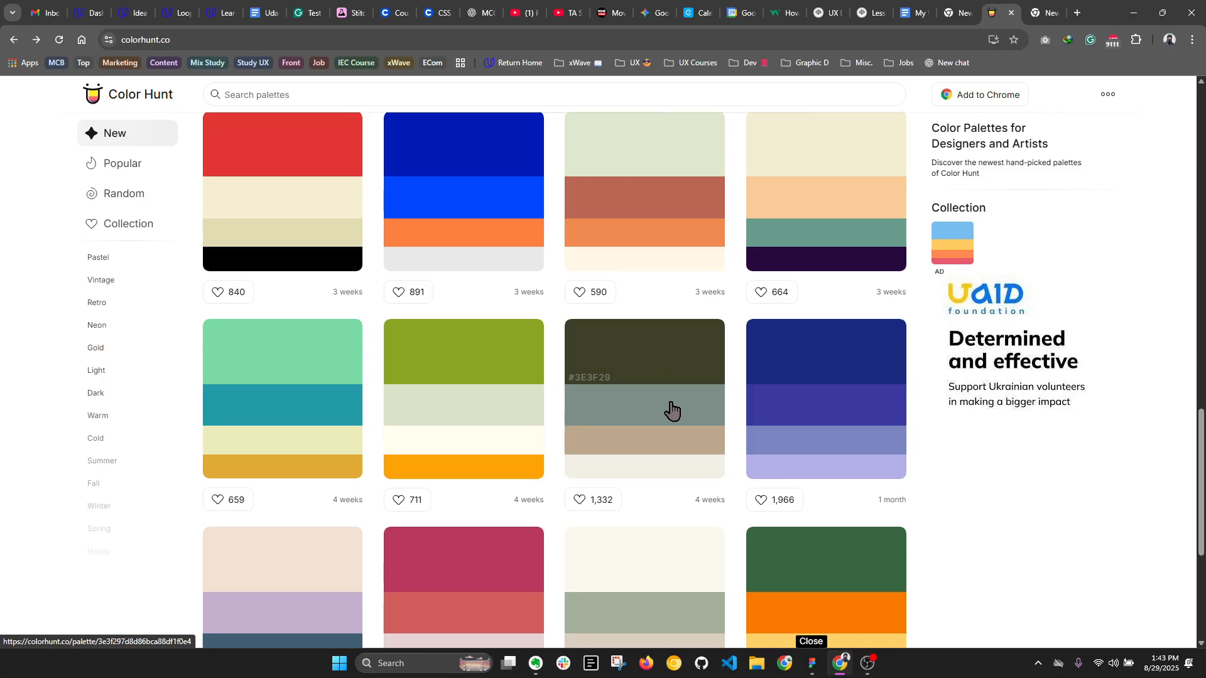
scroll(671, 412, up, 10)
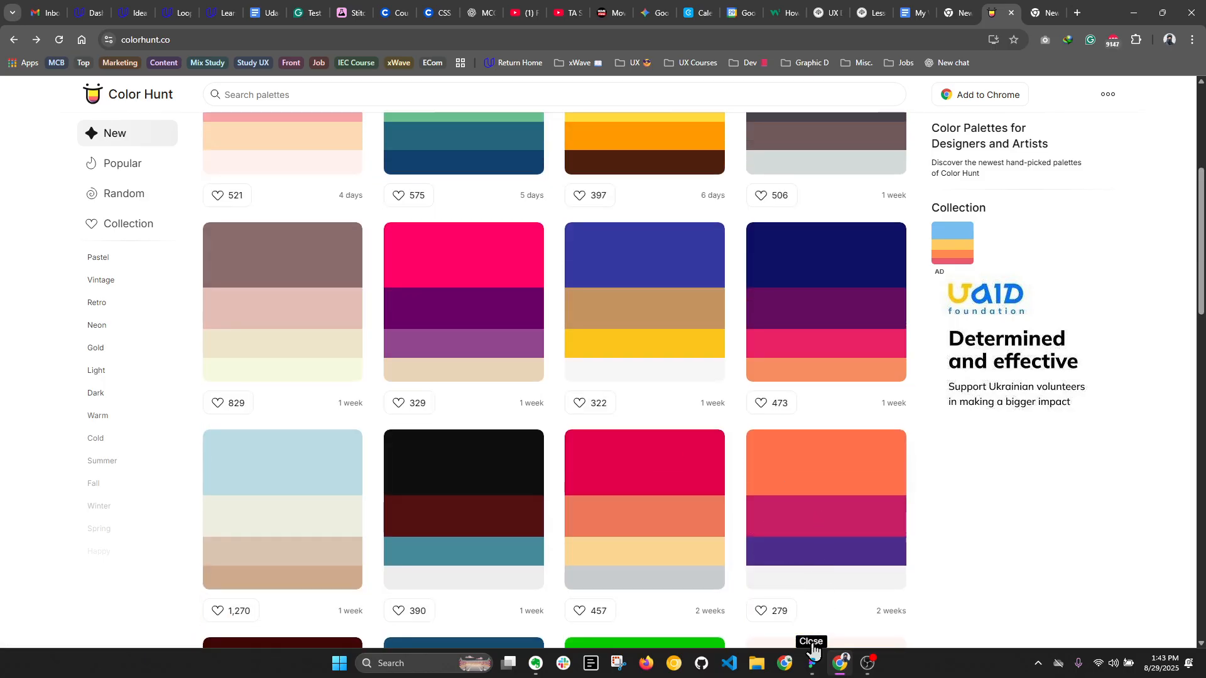
- Return to the Figma presentation and reveal the Just adjusting H, S & B and Using Opacity methods on the palette slide
click(813, 653)
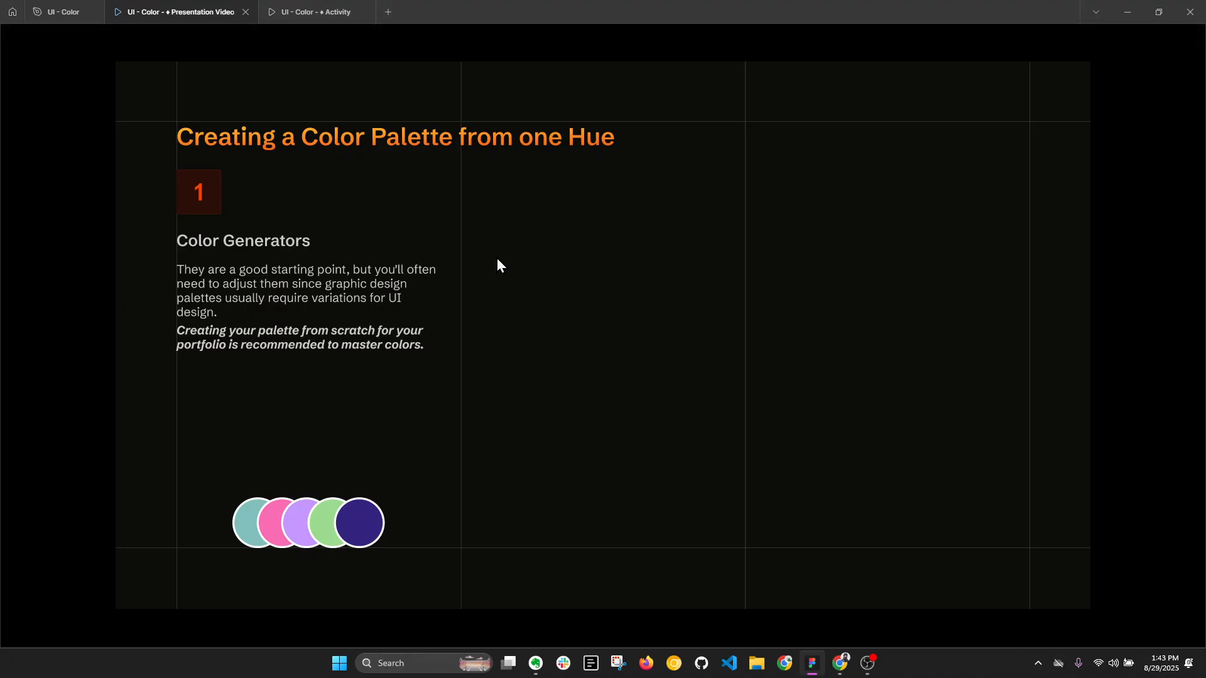
click(620, 286)
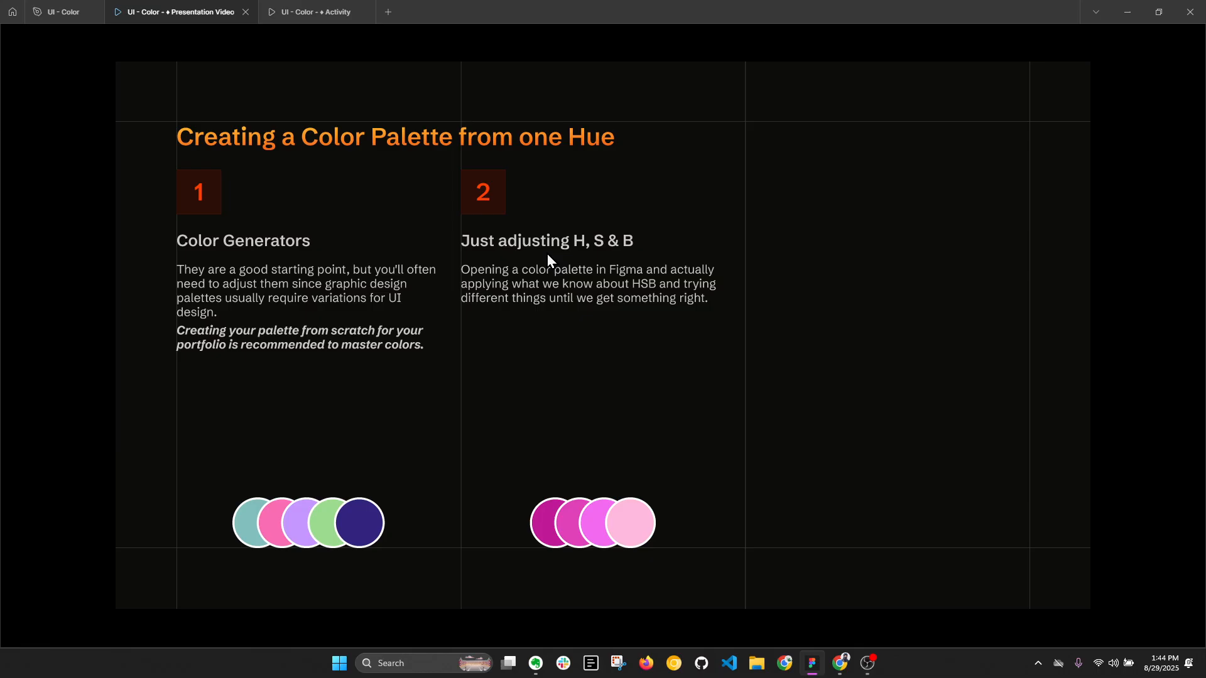
click(762, 420)
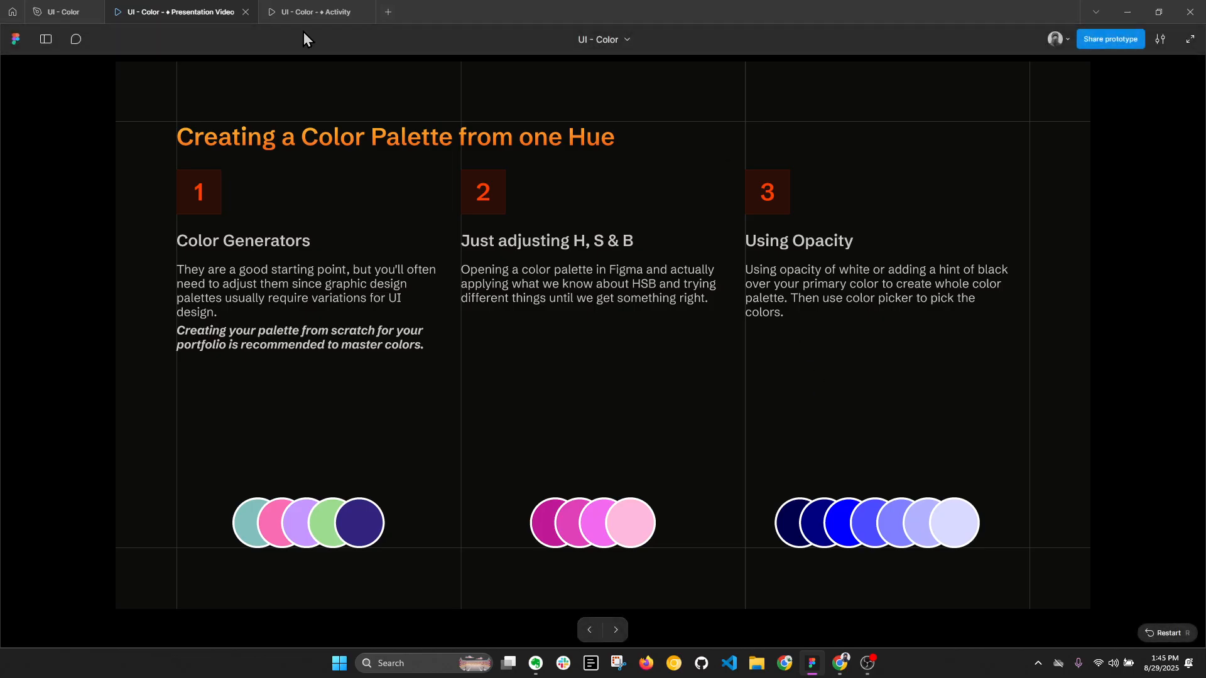
- In the design file, copy the orange circle beside the #FF8C00 label onto the empty canvas left of the HEX slide
click(63, 12)
click(738, 174)
scroll(643, 236, down, 5)
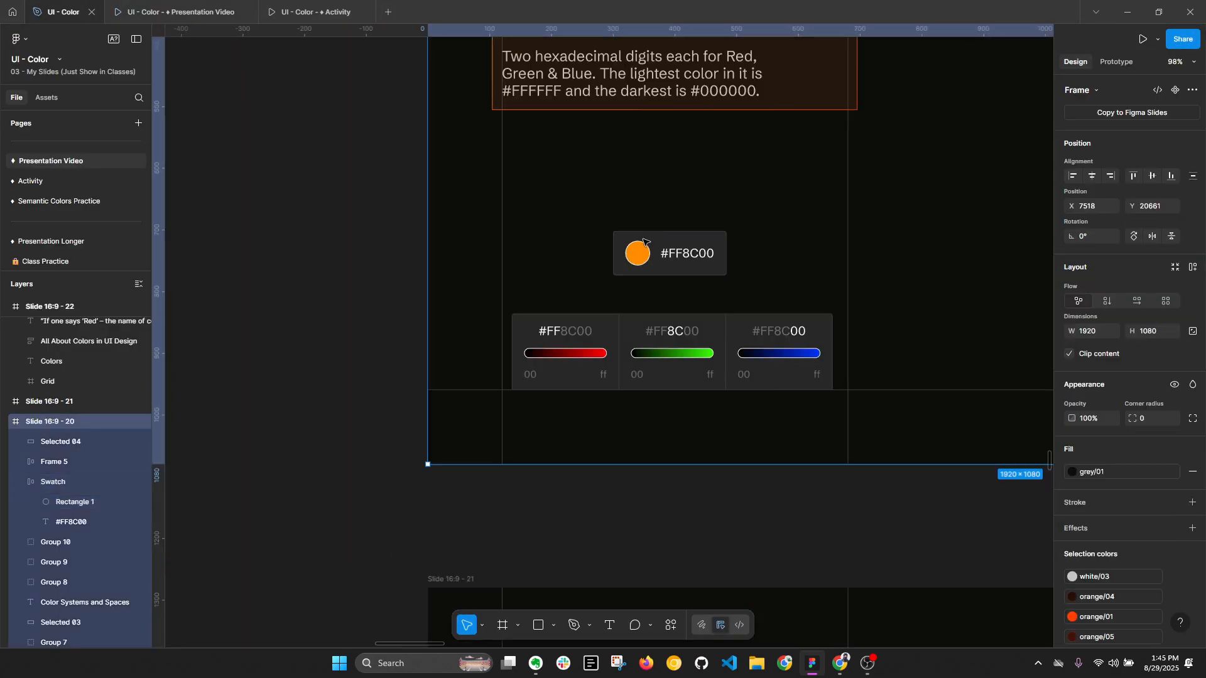
ctrl+click(639, 255)
ctrl+click(640, 260)
scroll(640, 262, up, 2)
drag(640, 262, 324, 295)
scroll(619, 318, up, 5)
scroll(404, 345, down, 6)
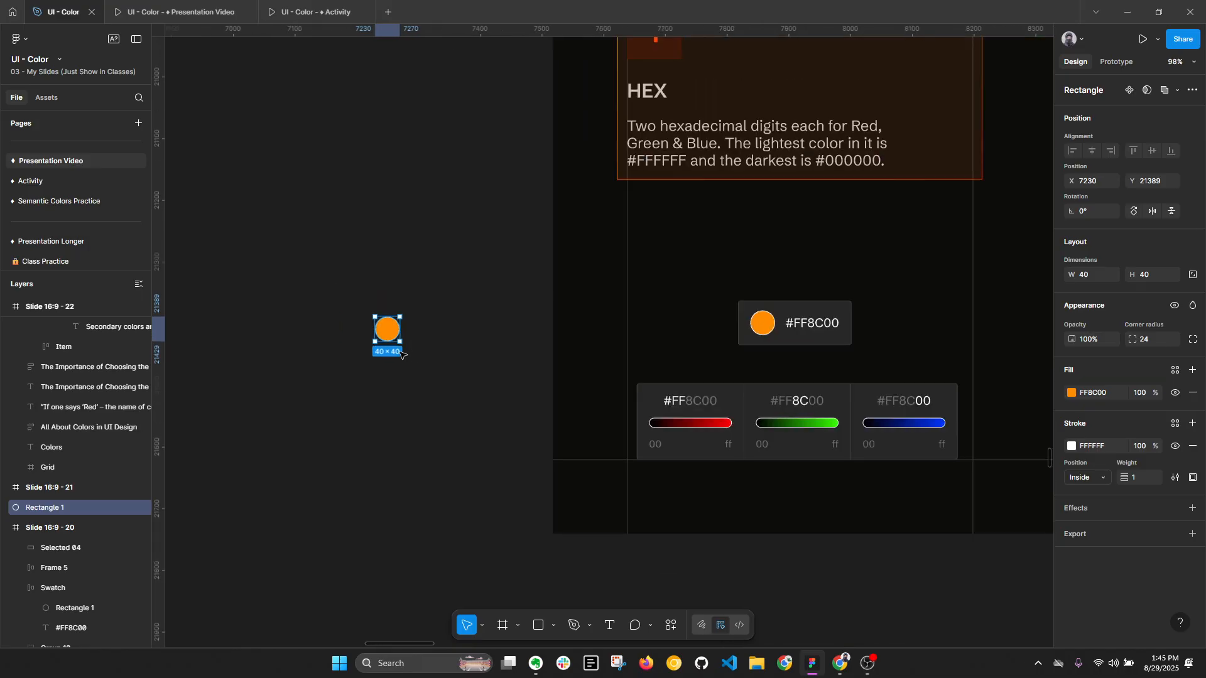
scroll(412, 352, up, 5)
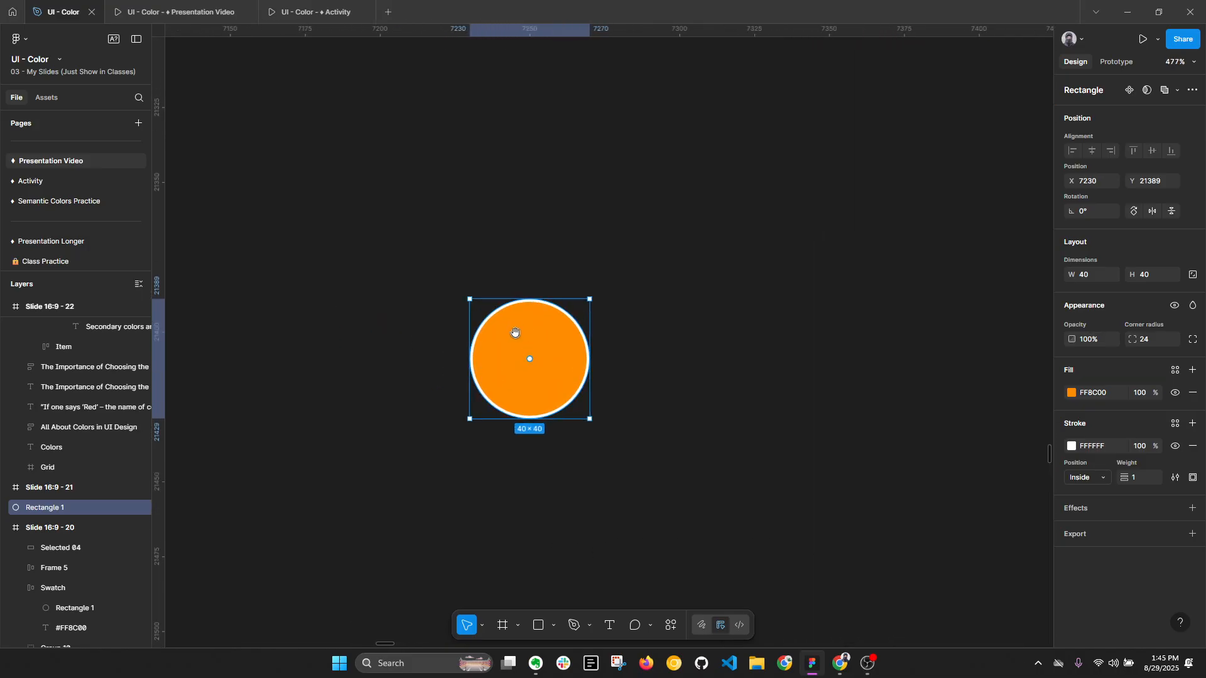
drag(513, 331, 466, 225)
scroll(466, 226, down, 1)
- Check the palette slide, return to the design file and duplicate the orange circle about 8 px to its right
click(211, 6)
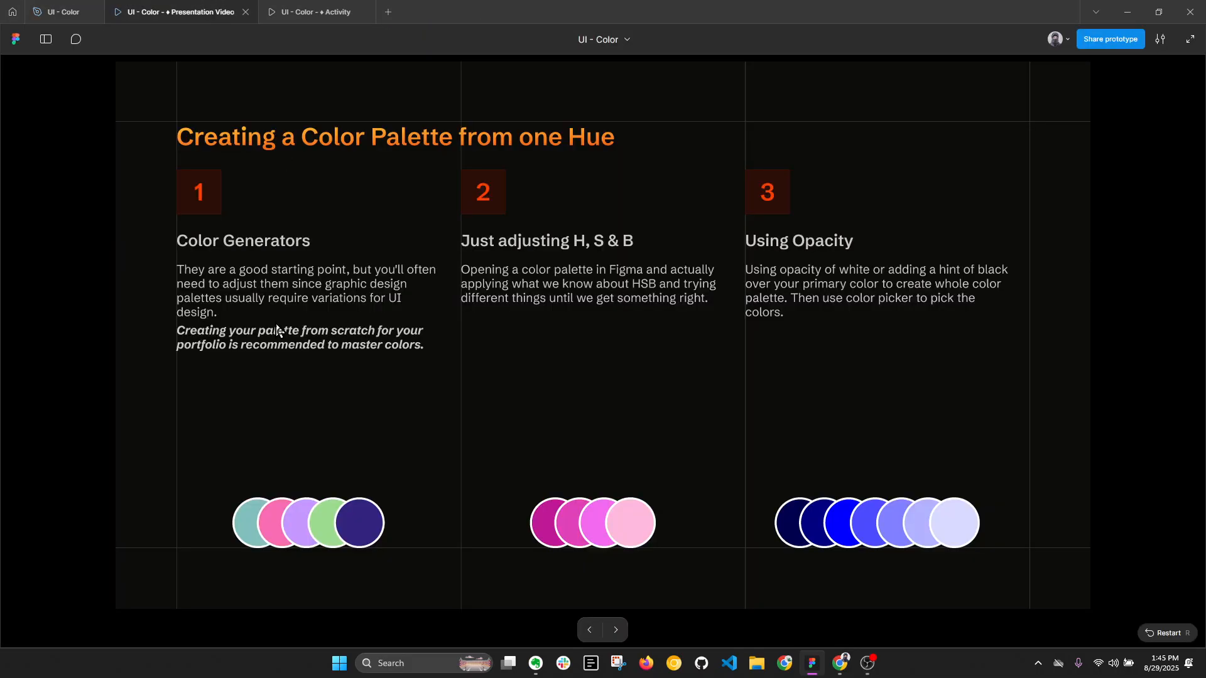
click(63, 11)
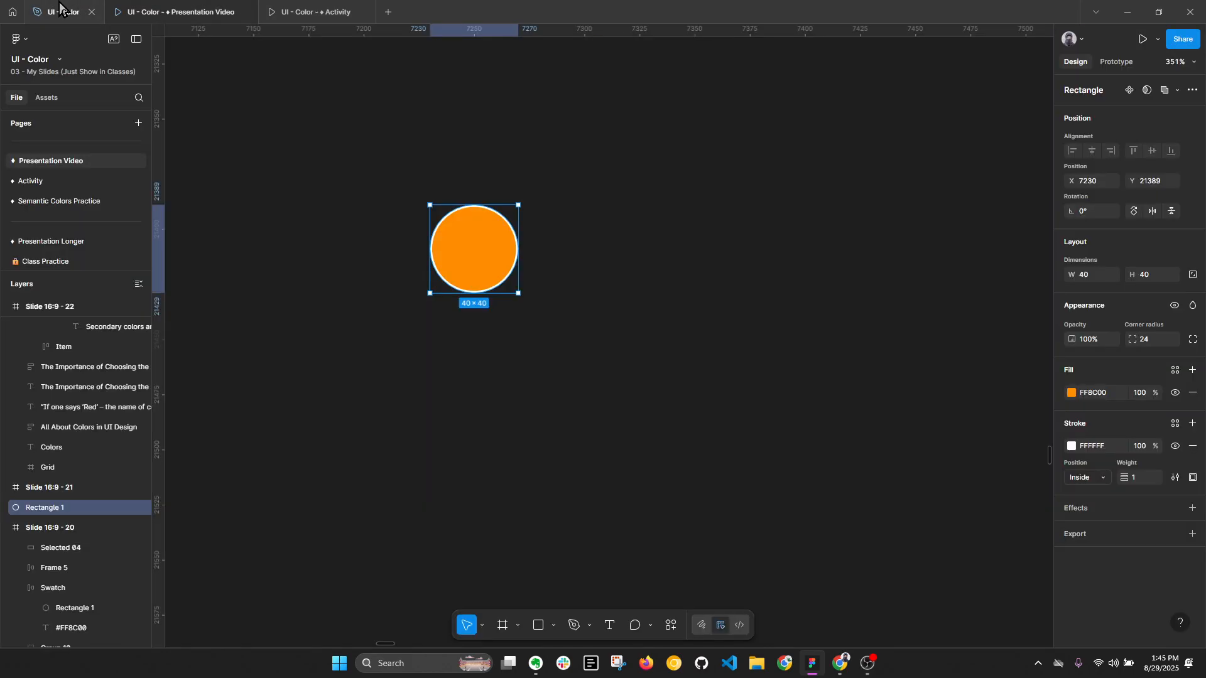
drag(474, 262, 570, 255)
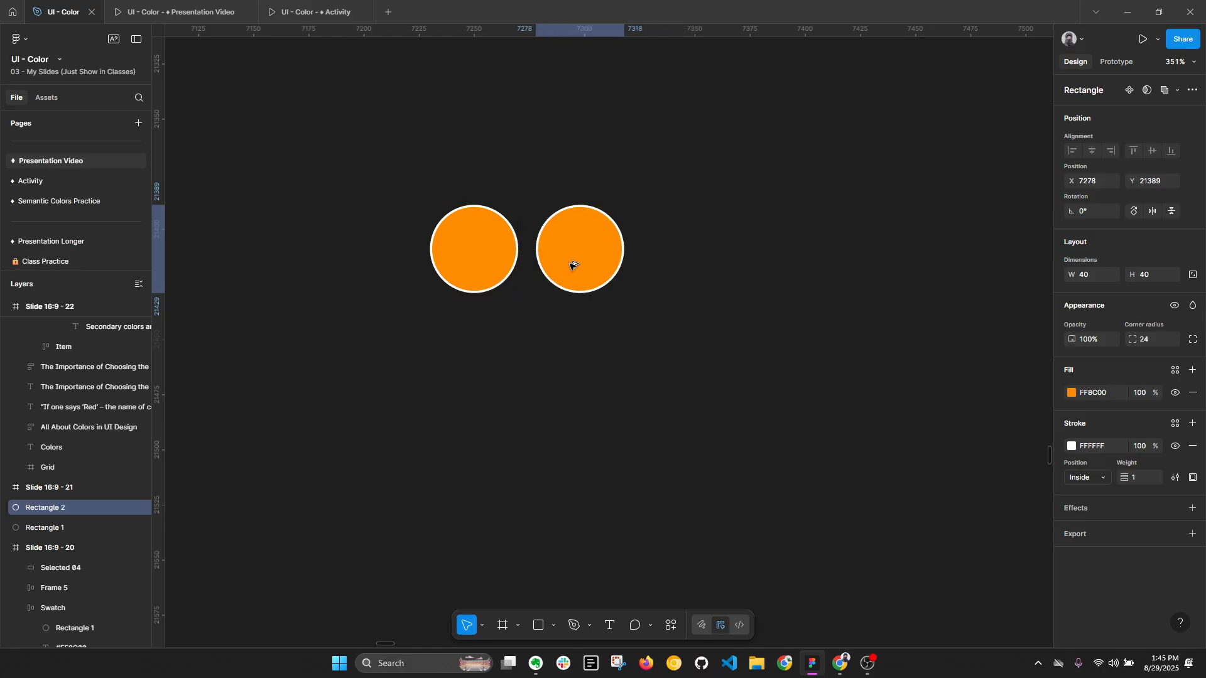
- Set the hue of the duplicated circle's HSB fill to 20
click(1072, 394)
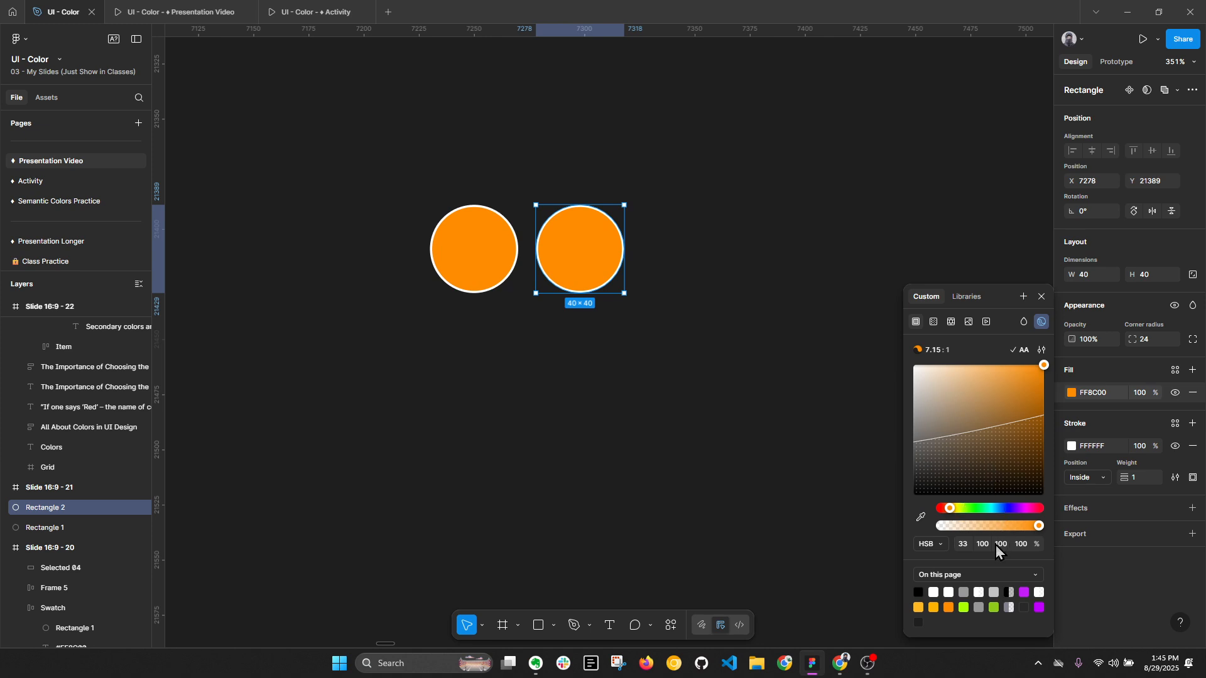
click(963, 545)
drag(949, 512, 947, 512)
click(967, 548)
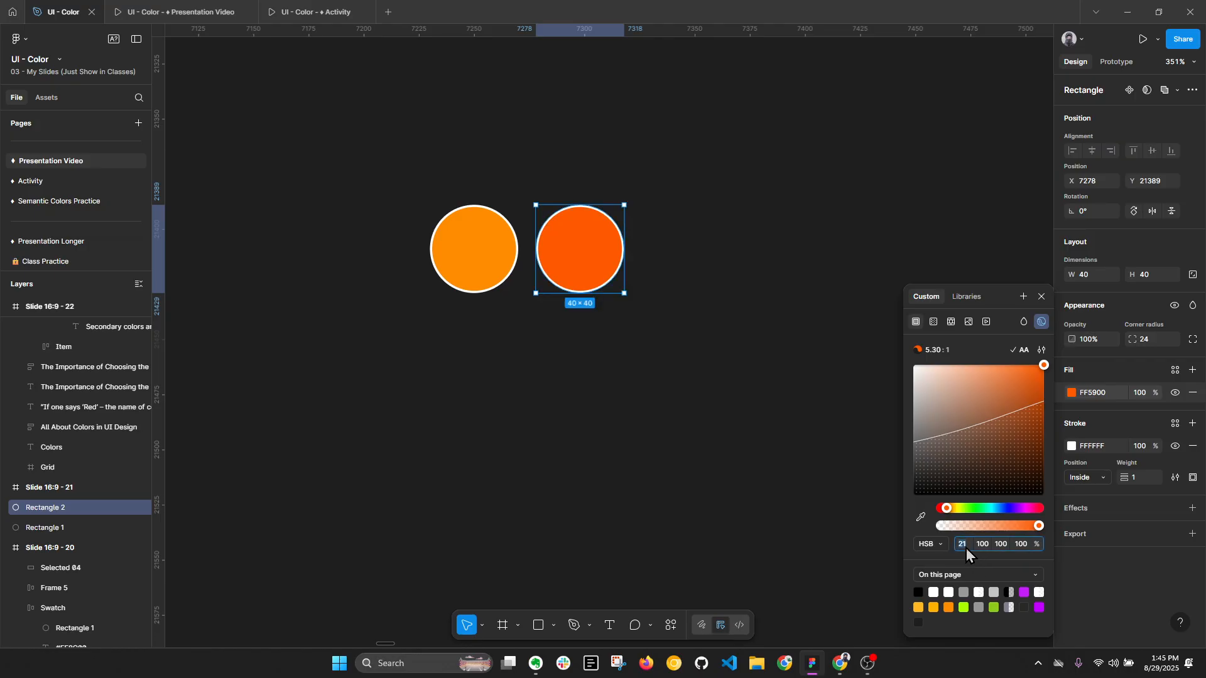
text(20)
key(Return)
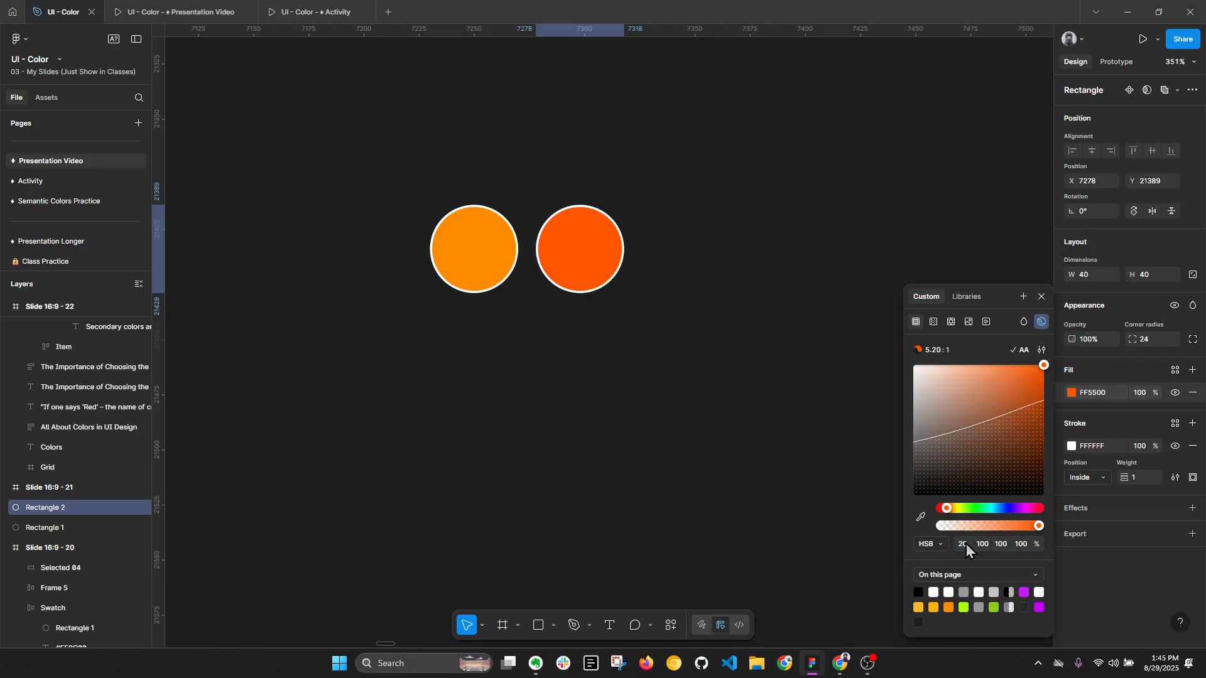
- Collapse the layer list, review the Using Opacity method on the presentation's palette slide and return to the design file
click(679, 477)
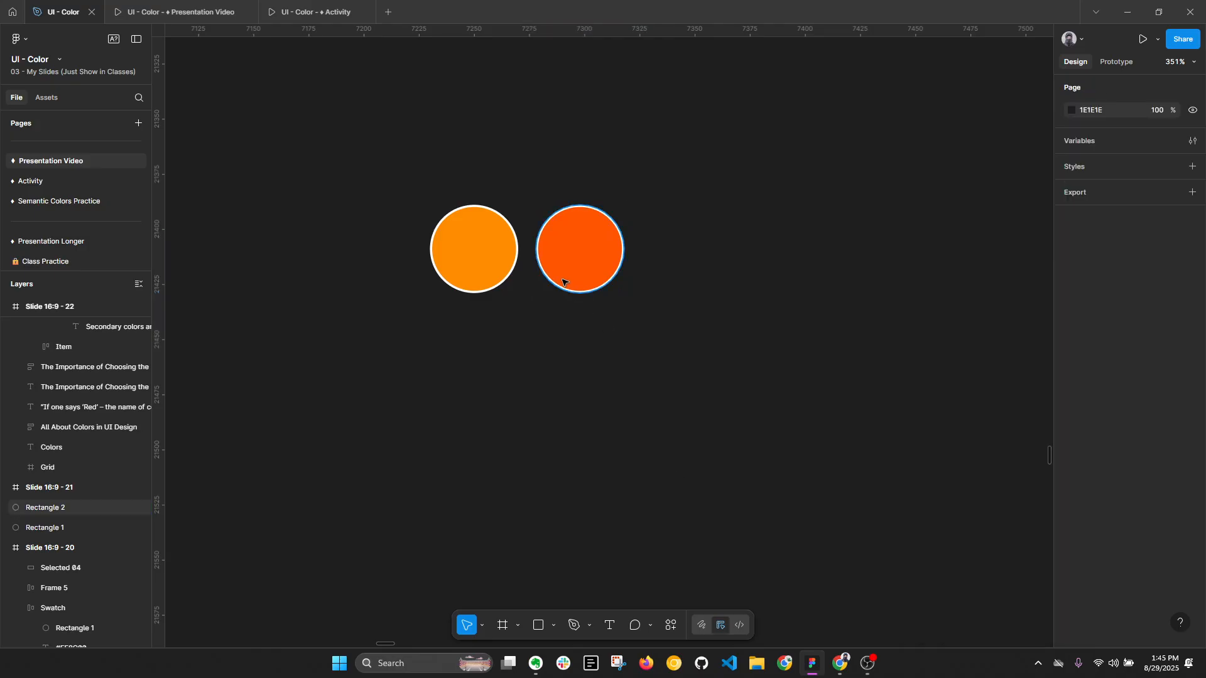
key(alt+l)
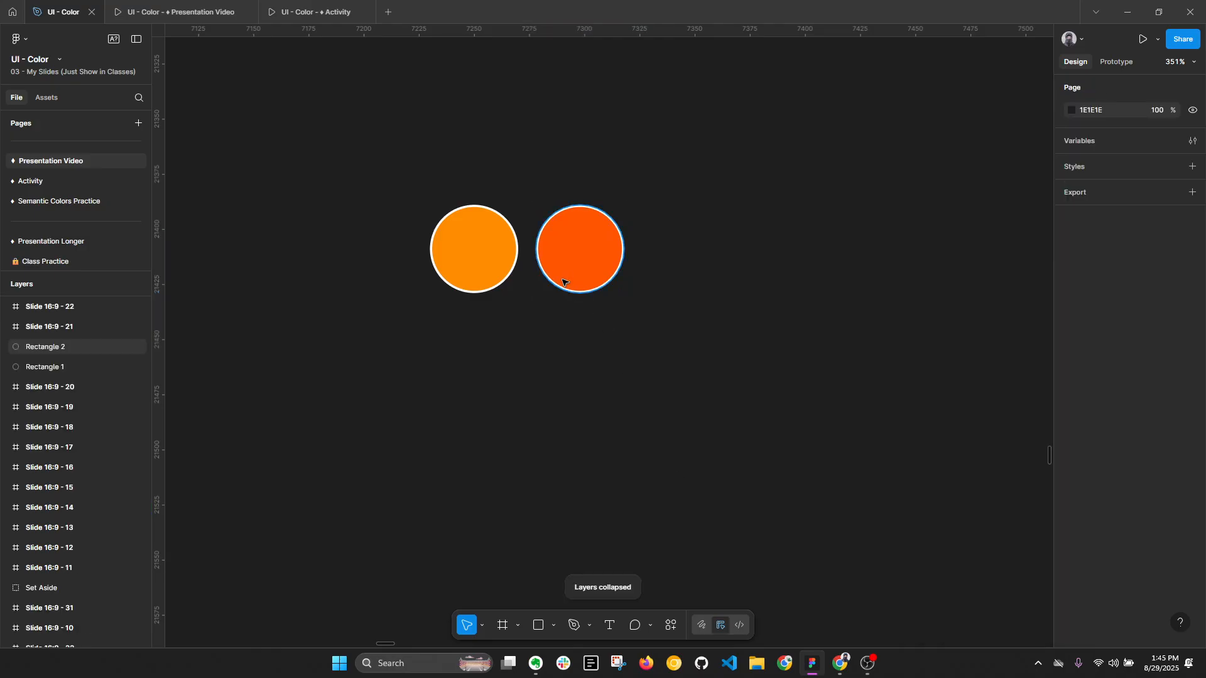
click(490, 256)
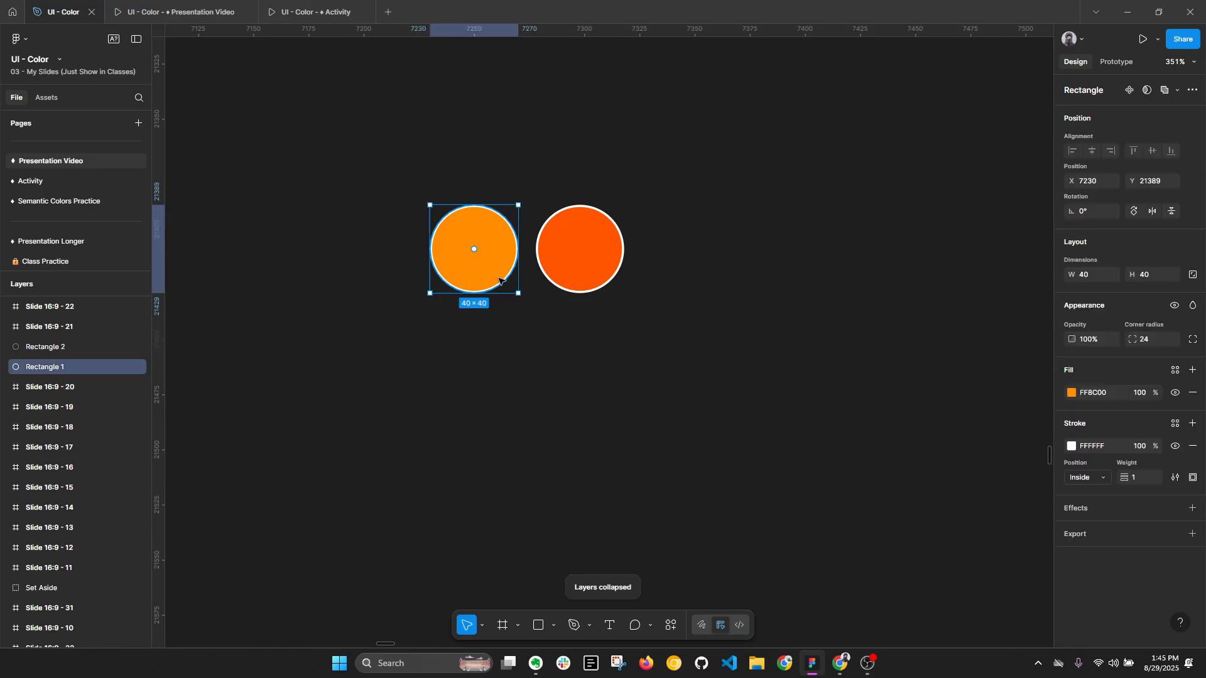
click(182, 12)
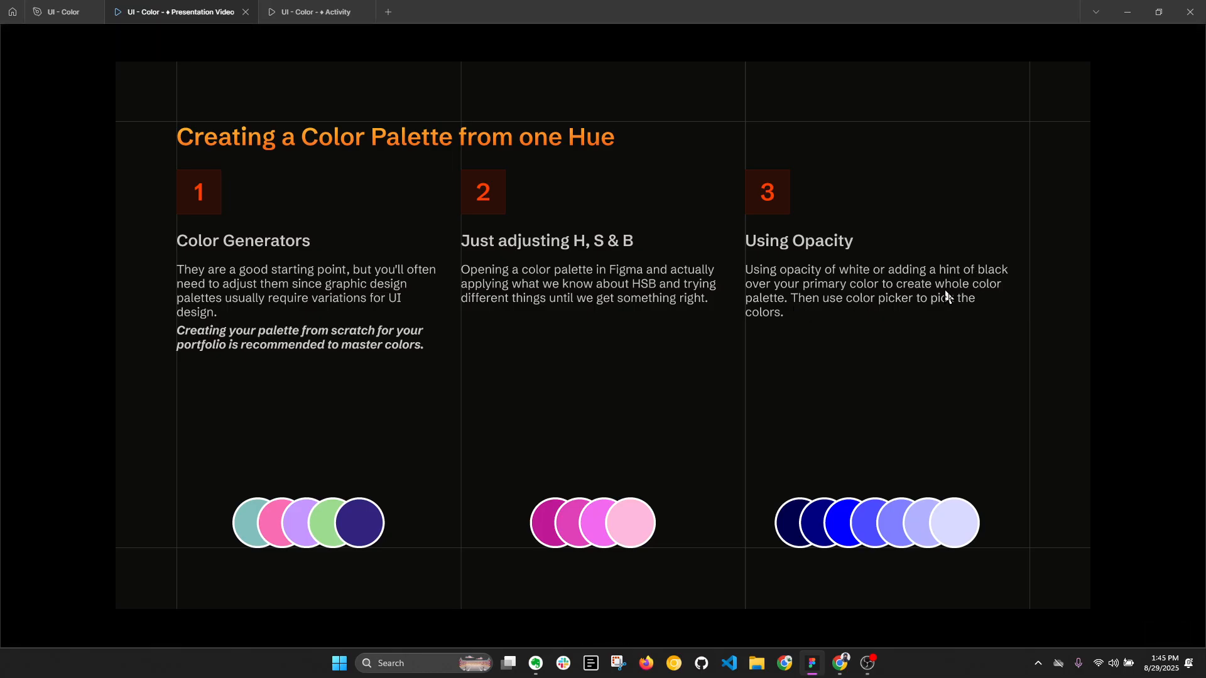
click(57, 12)
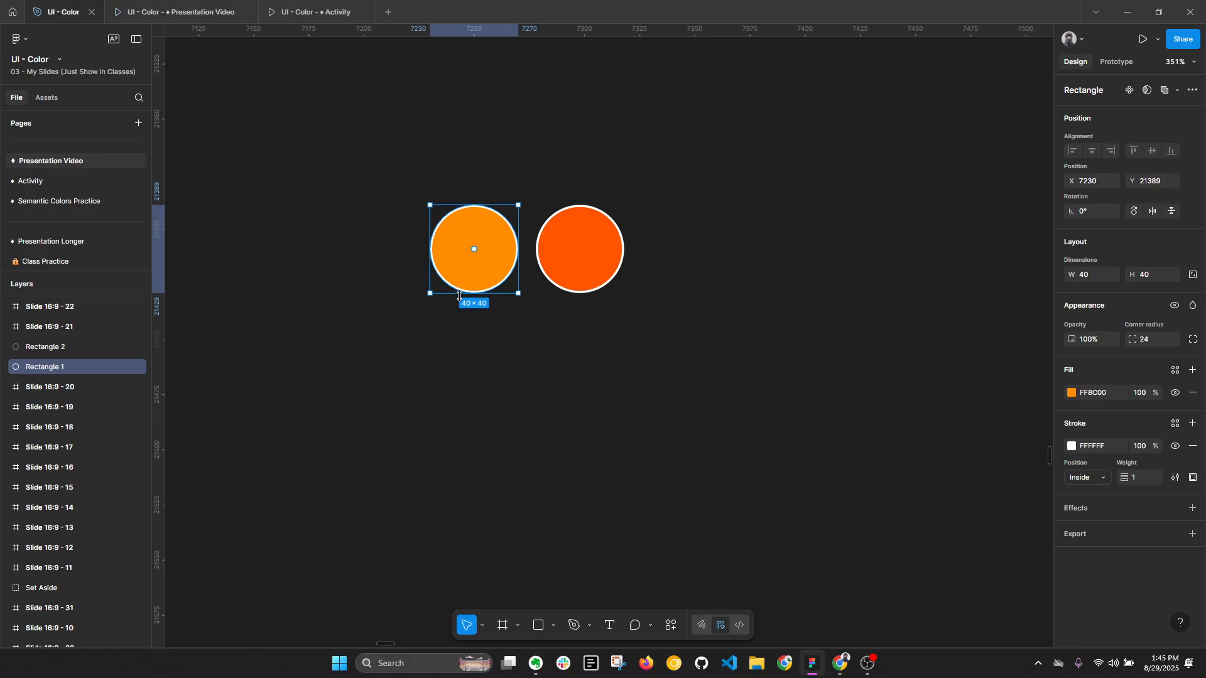
- Draw a rectangle about 69 × 32 over the lower part of the orange circle and fill it with 000000 at 100% opacity
click(477, 379)
key(r)
drag(379, 241, 531, 311)
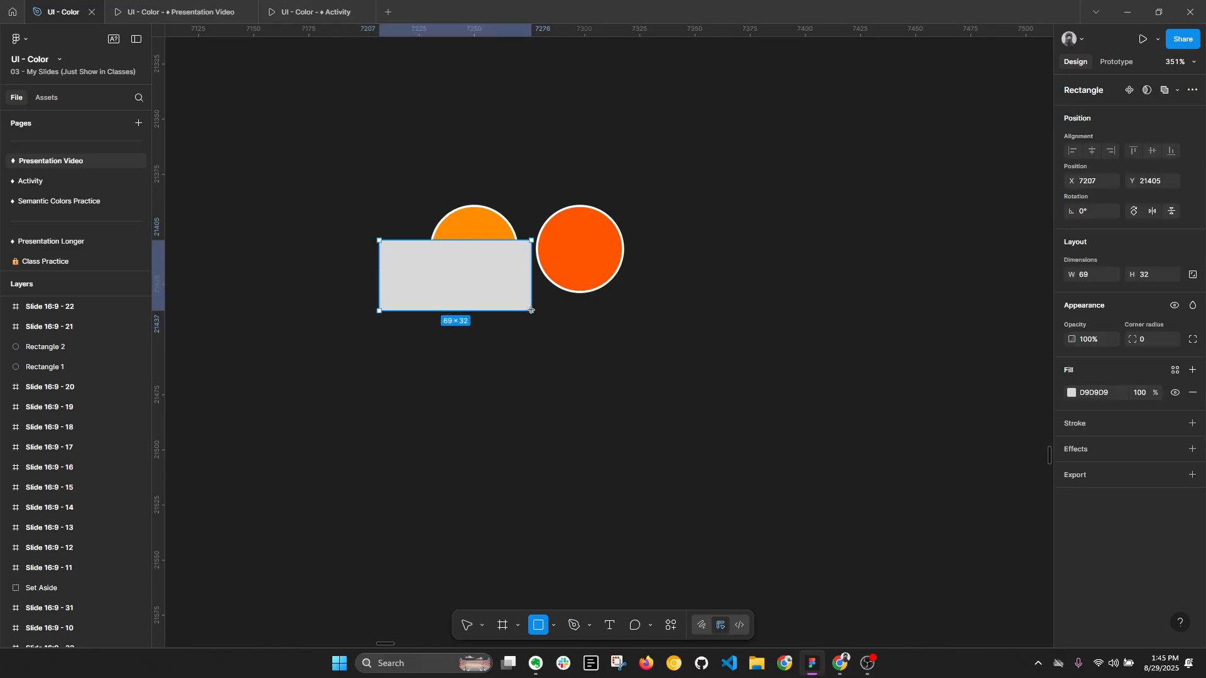
click(1108, 395)
text(0000)
key(Return)
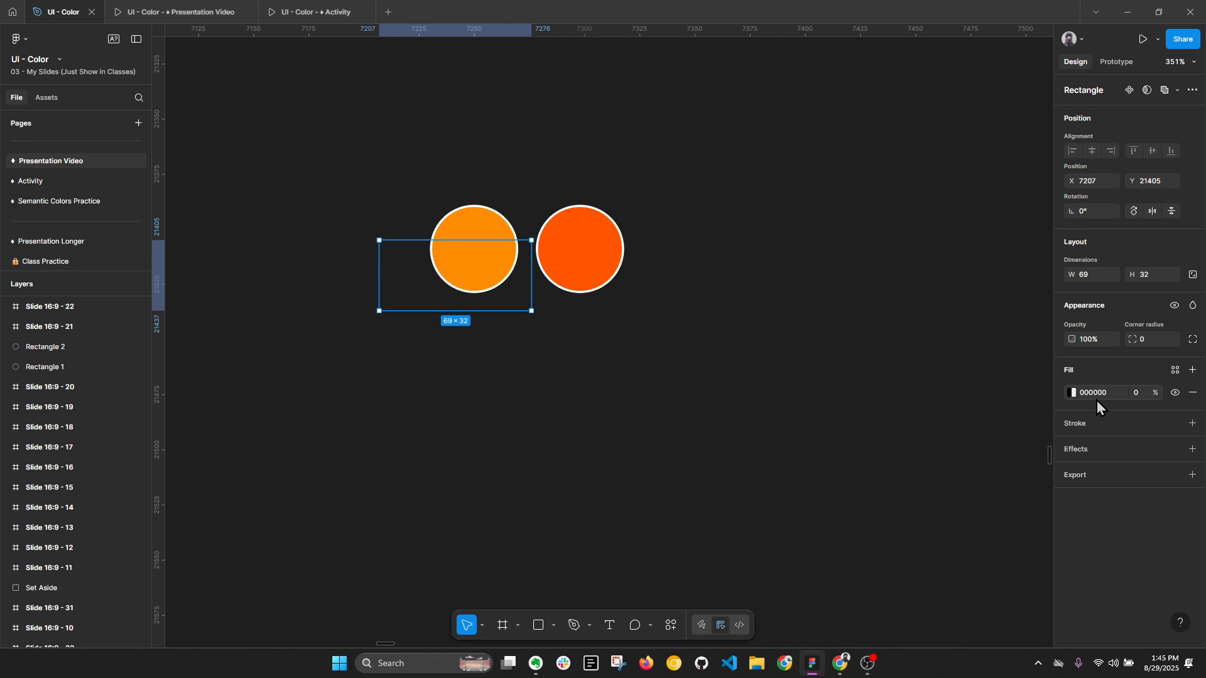
click(1136, 394)
text(100)
key(Return)
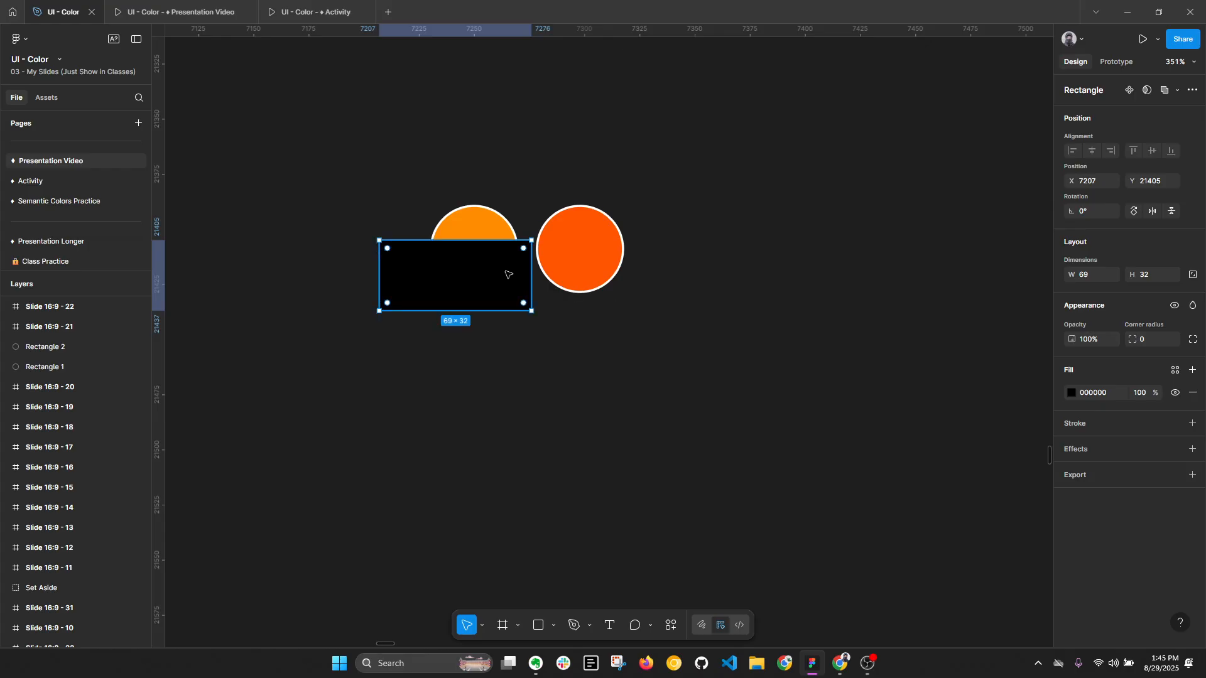
- Set the black rectangle's fill opacity to 90% and deselect it
ctrl+scroll(504, 271, up, 3)
ctrl+scroll(502, 271, down, 1)
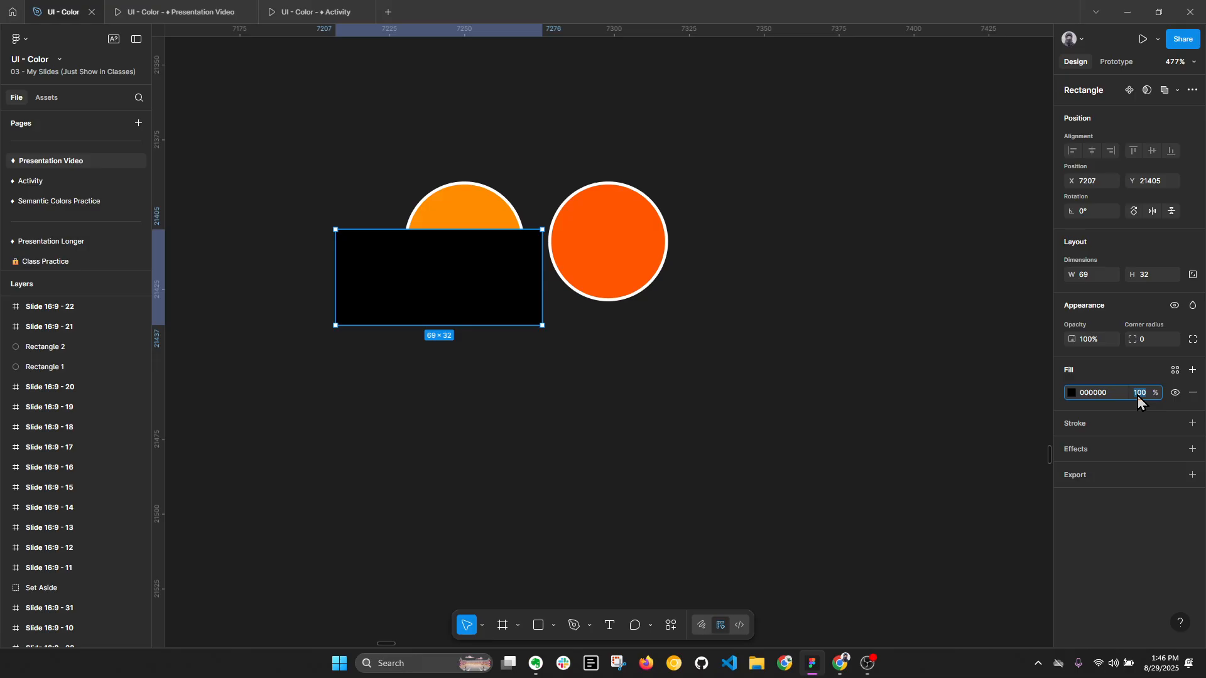
text(0)
key(Return)
click(862, 413)
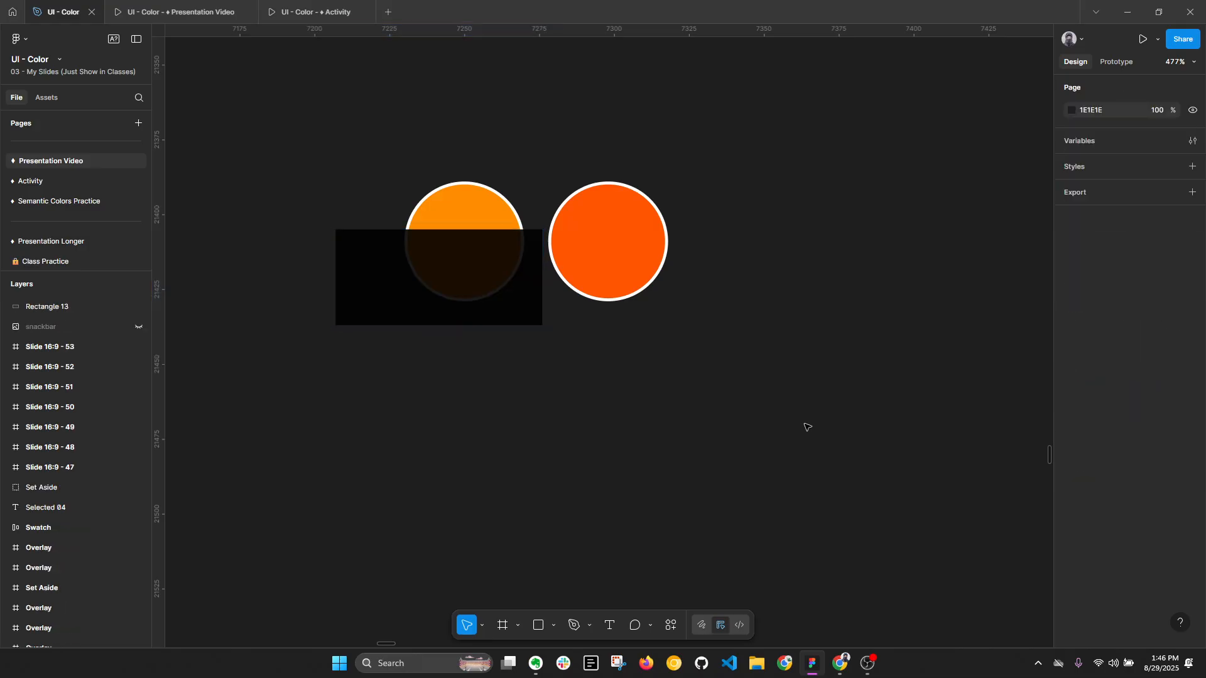
- Copy the original orange circle below the overlay and fill the copy with 1A0E00 sampled from the overlapped area
click(471, 201)
drag(471, 202, 476, 393)
key(i)
click(475, 252)
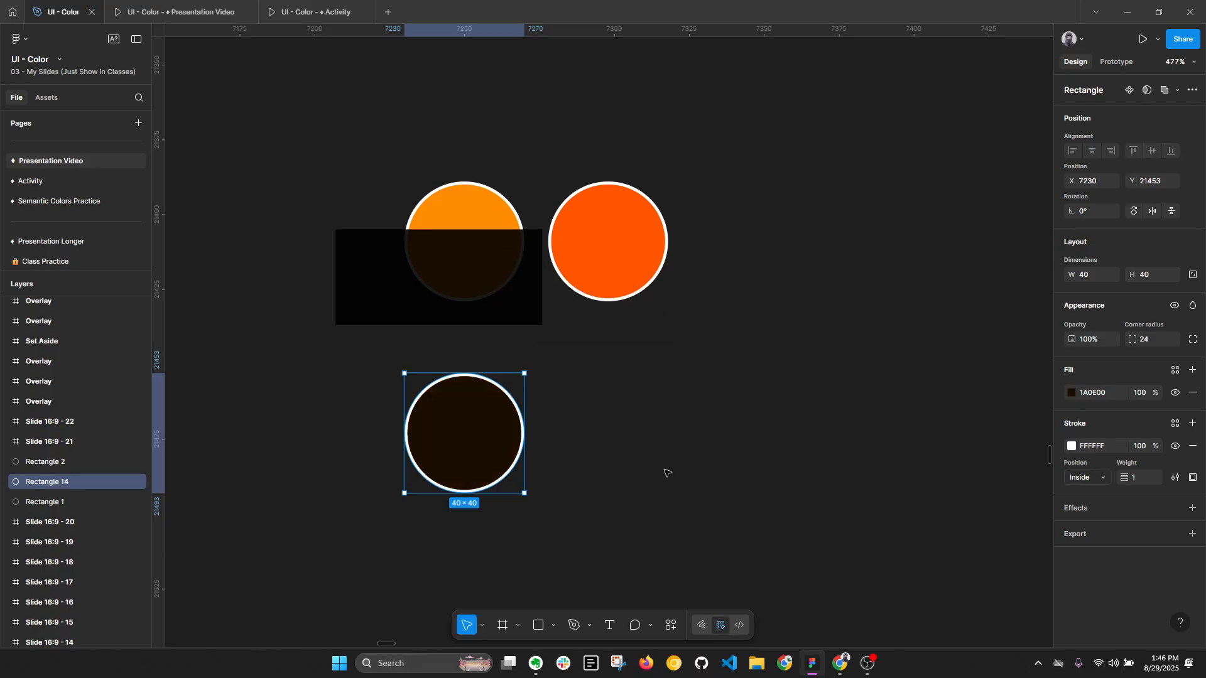
click(666, 471)
click(480, 459)
key(alt+l)
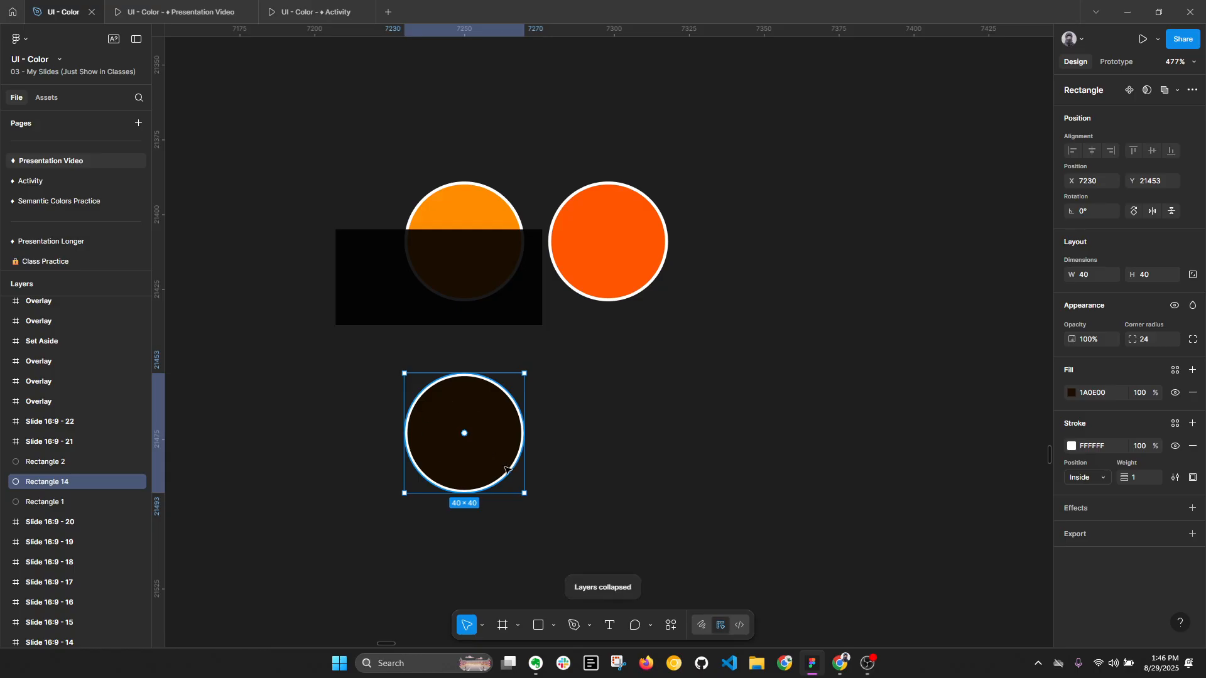
scroll(528, 459, up, 5)
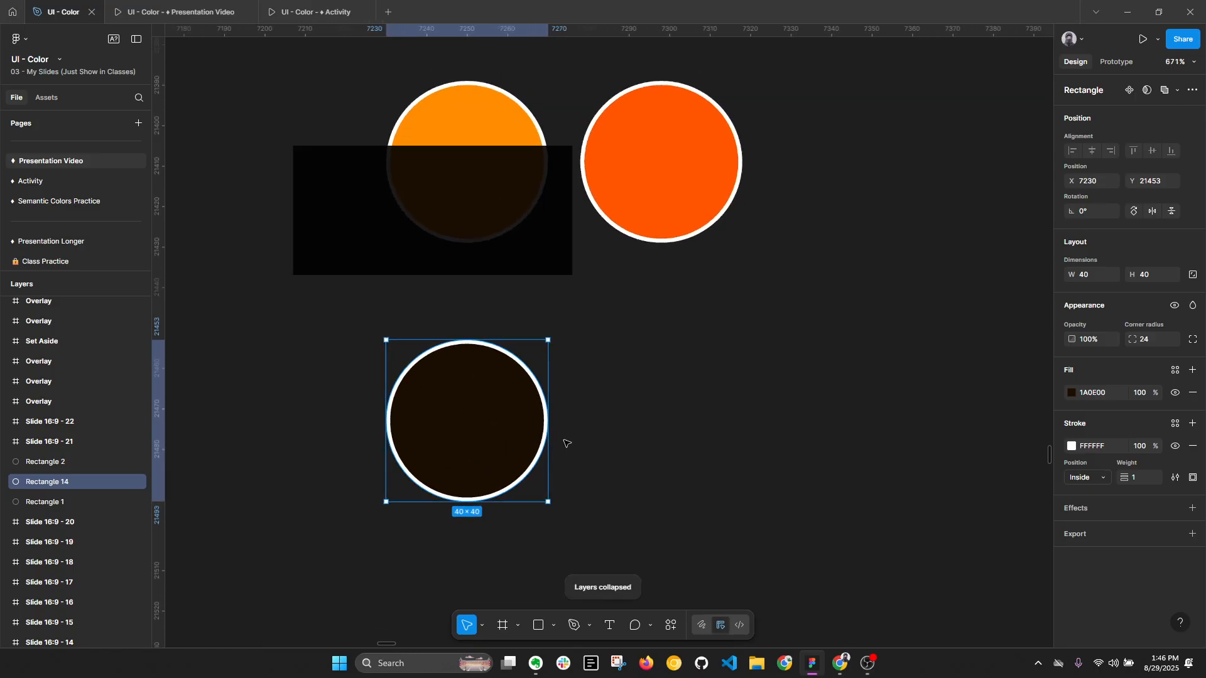
- Draw a background rectangle about 275 × 181 around all the swatches, send it to the back and fill it white
scroll(565, 444, down, 7)
click(748, 461)
key(r)
drag(284, 151, 897, 555)
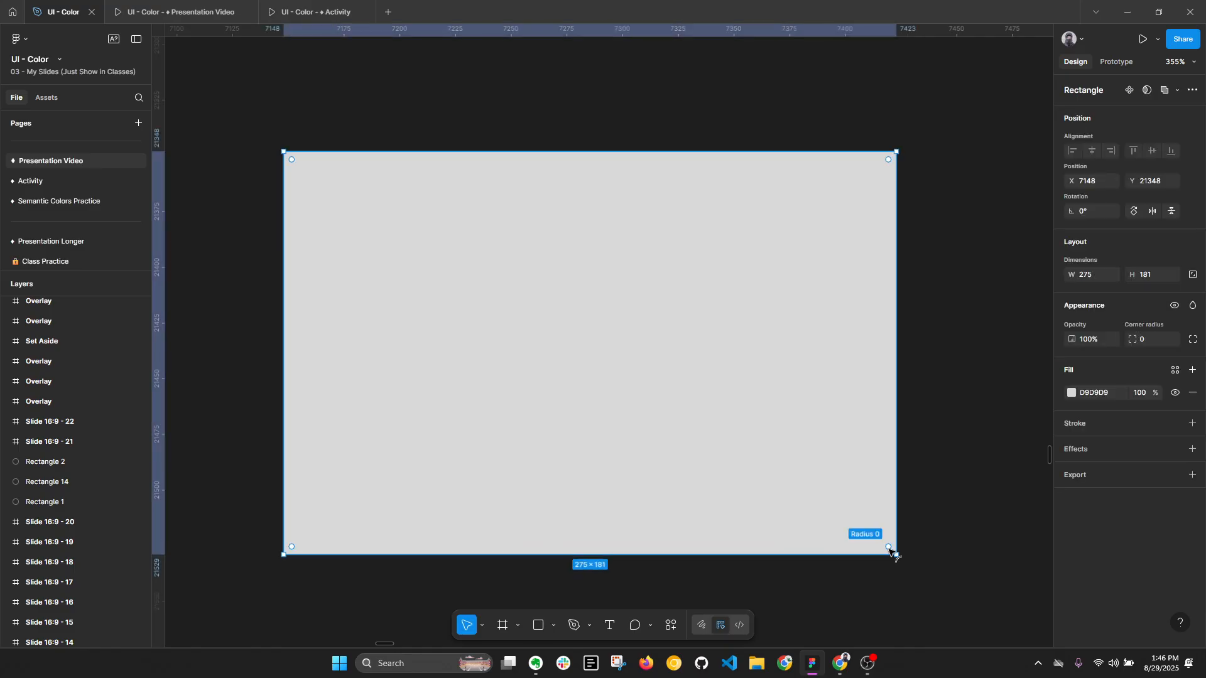
key(ctrl+shift+bracketleft)
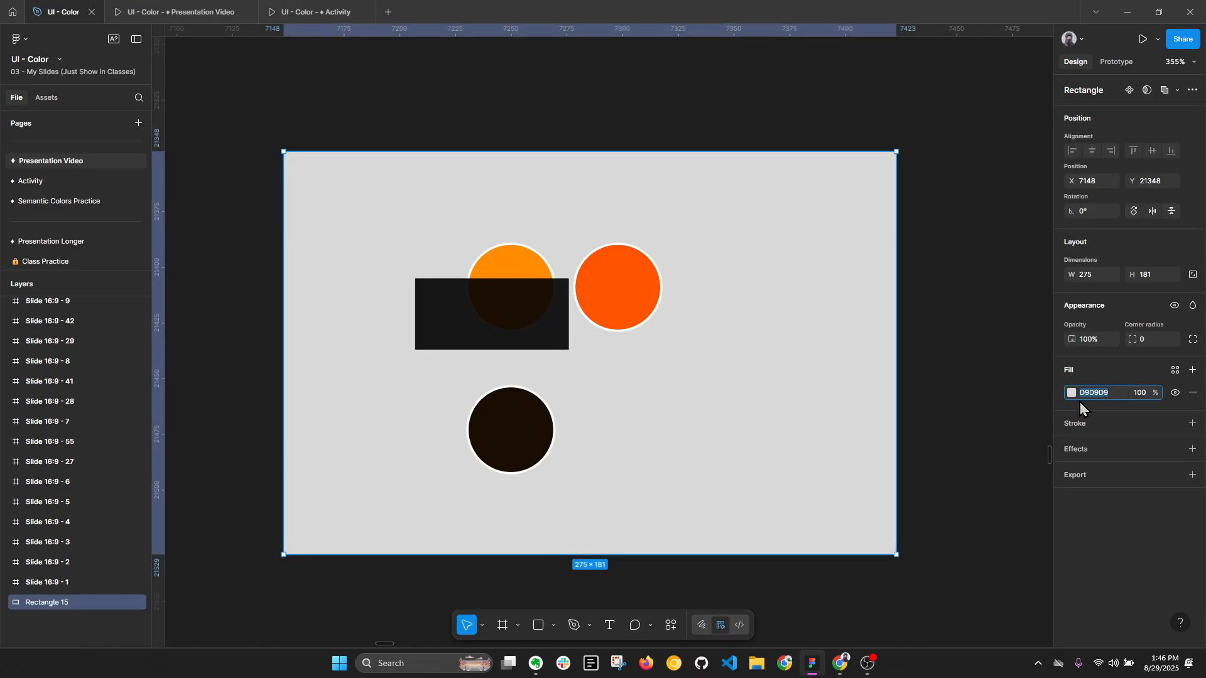
text(fff)
key(Return)
- Set the fill opacity of the black overlay rectangle to 70%
click(528, 436)
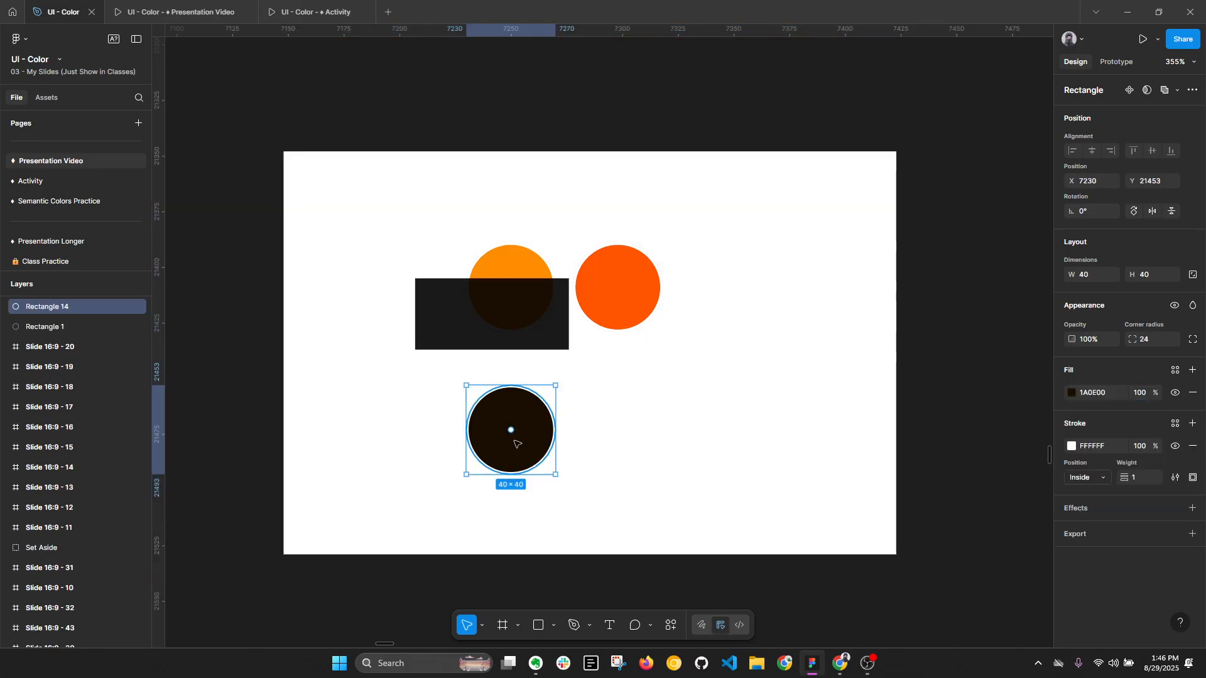
click(501, 342)
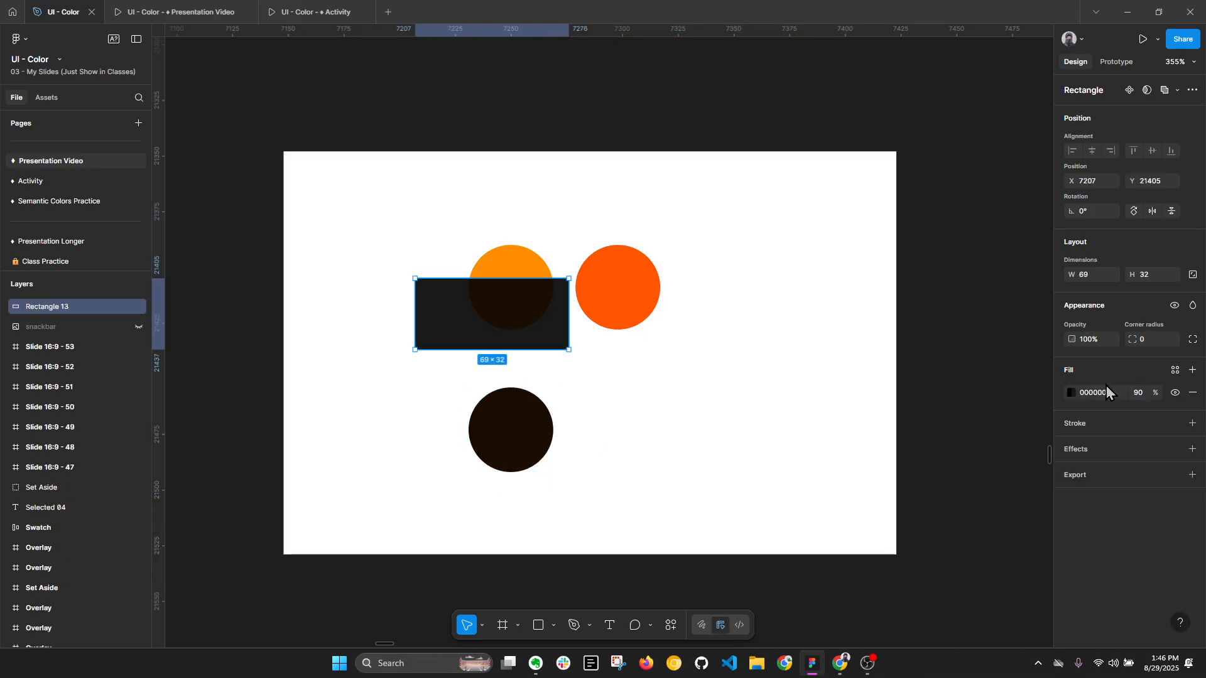
text(7)
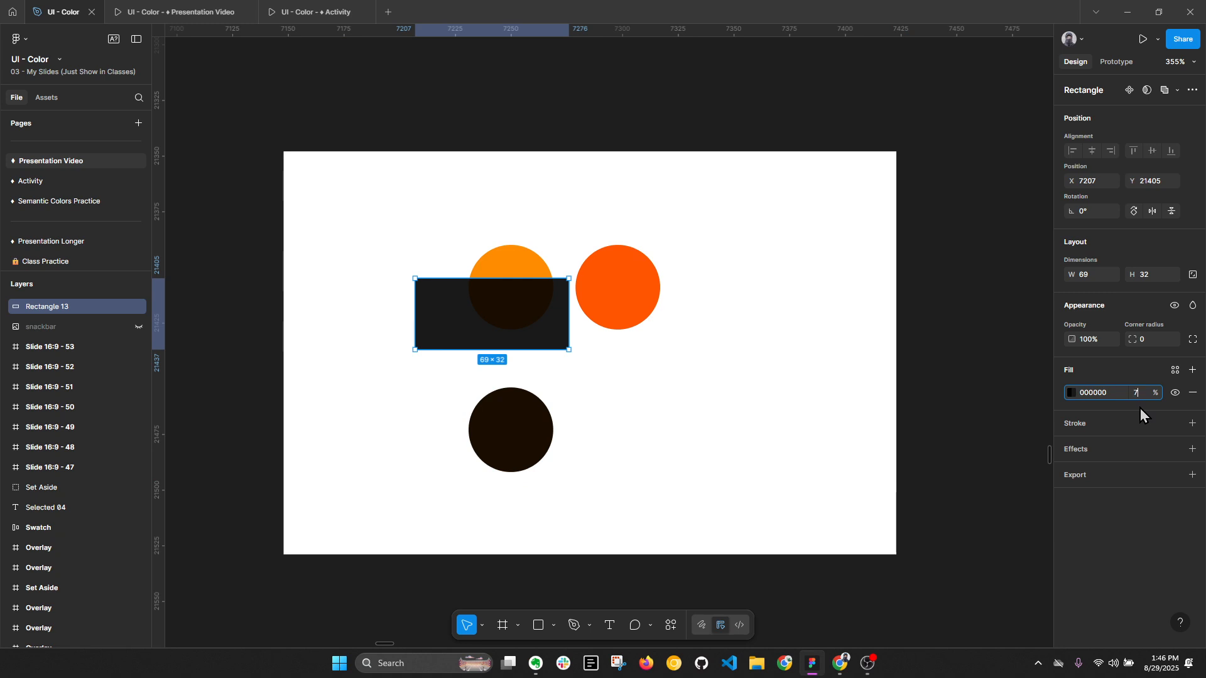
text(230)
key(Return)
- Duplicate the dark circle to its right and fill the copy with 4D2A00 sampled from the overlapped area
click(531, 424)
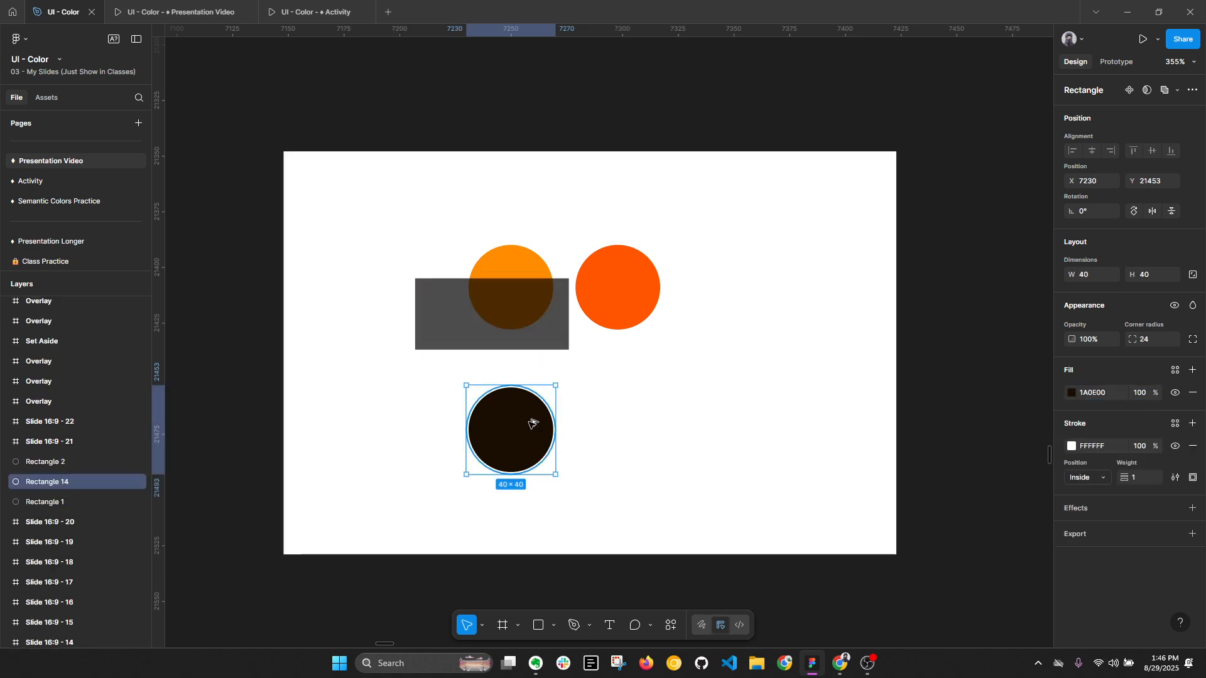
drag(531, 424, 627, 424)
key(i)
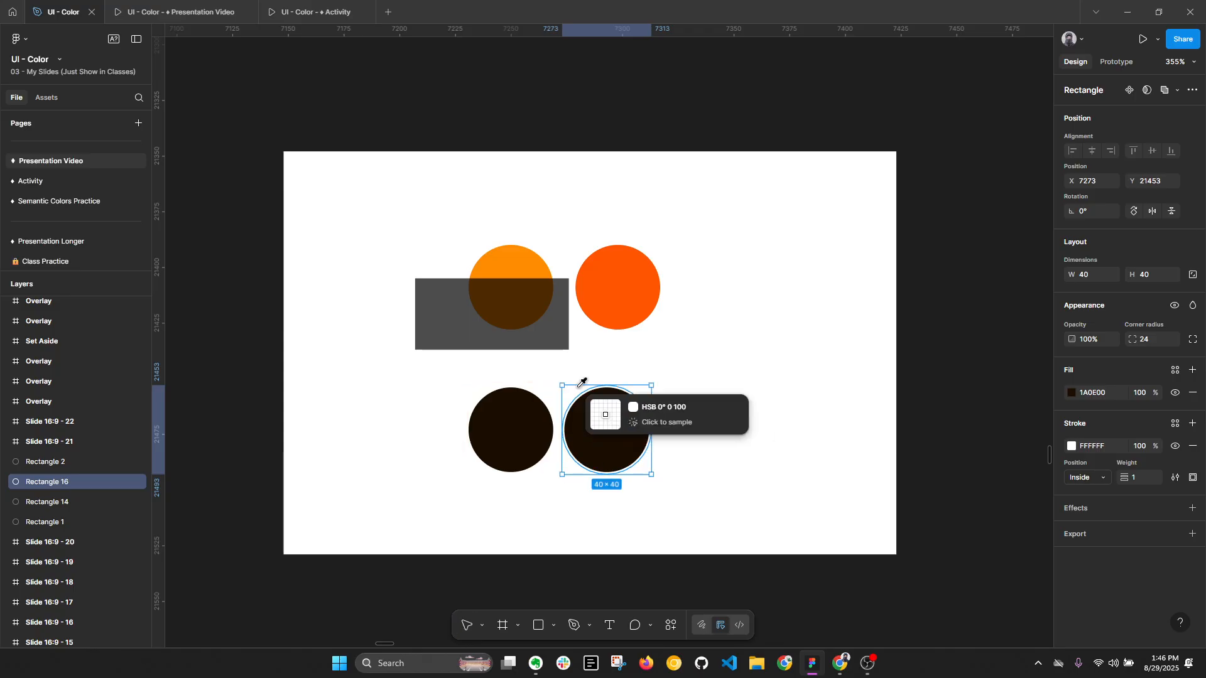
click(525, 306)
click(702, 551)
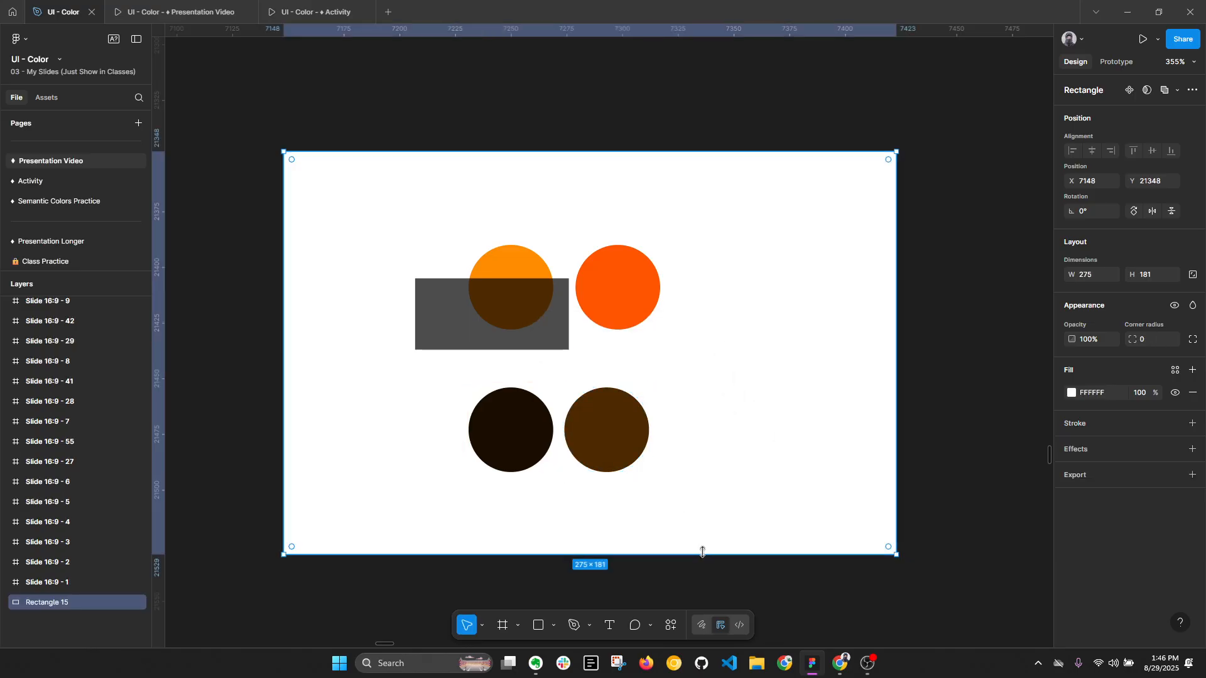
- Raise the black overlay's fill opacity slightly and refill the brown circle with 402300 sampled from the overlapped area
click(512, 326)
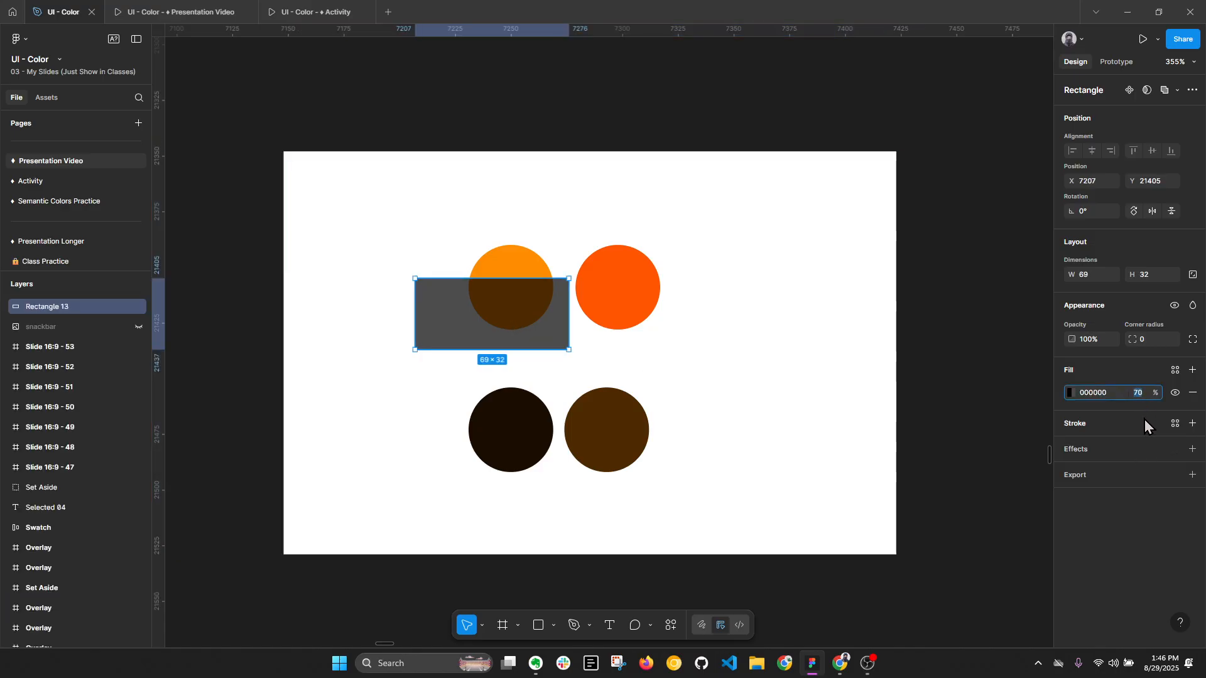
click(614, 443)
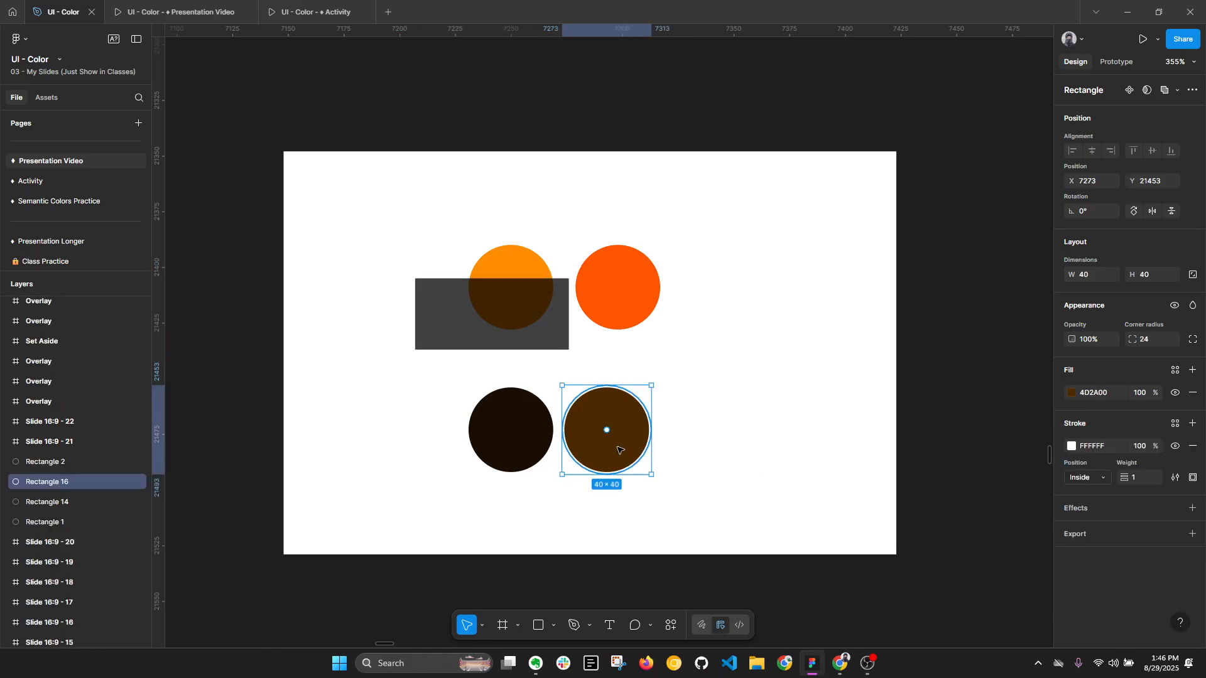
key(i)
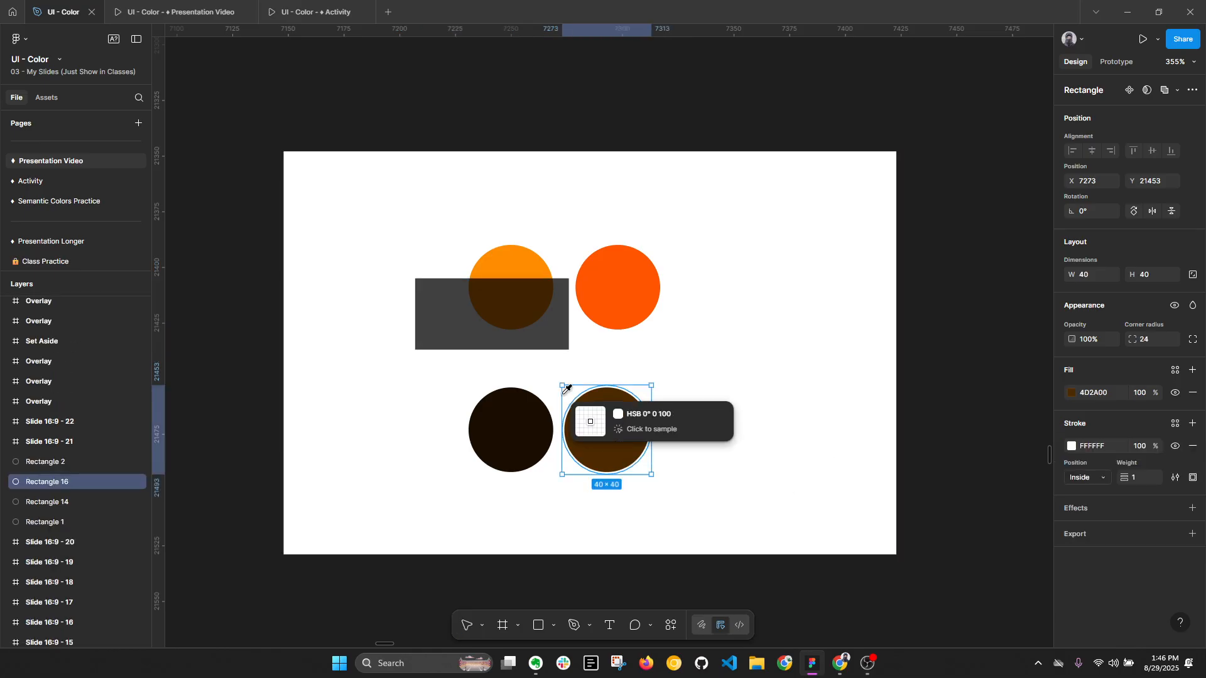
click(516, 304)
click(710, 442)
click(524, 429)
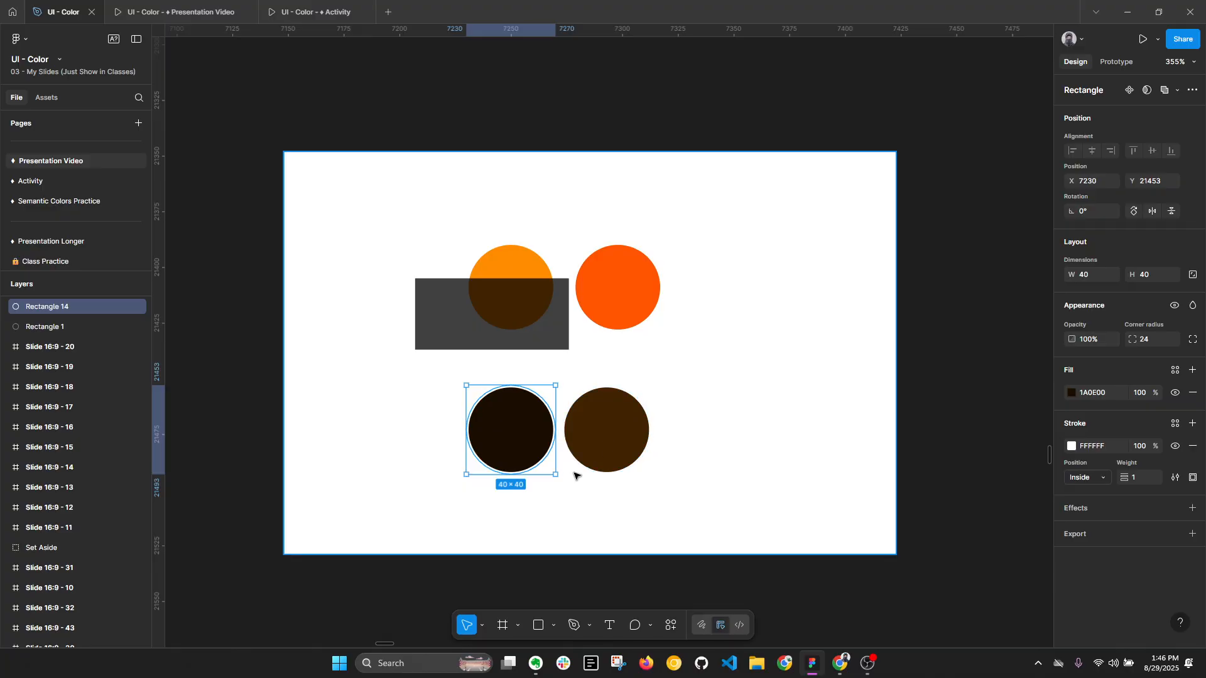
- Add the text "Heading" at the upper right of the white background and fill it with 1A0E00 sampled from the darkest circle
click(707, 465)
key(t)
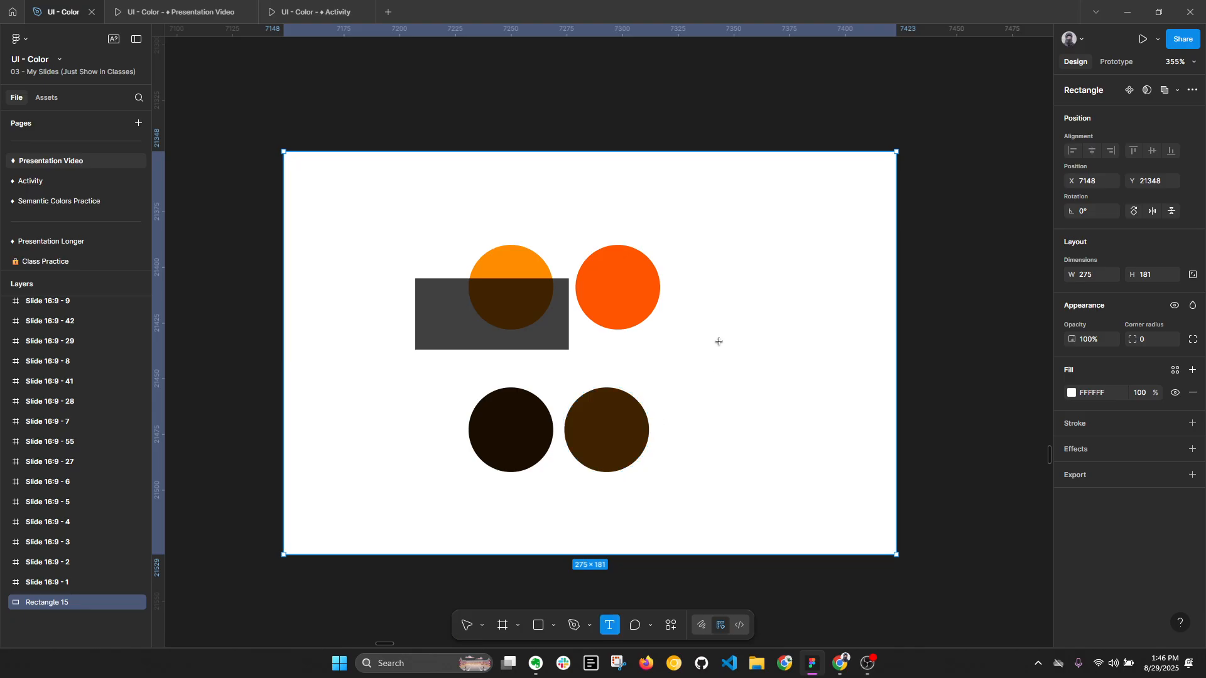
click(717, 345)
text(Heading)
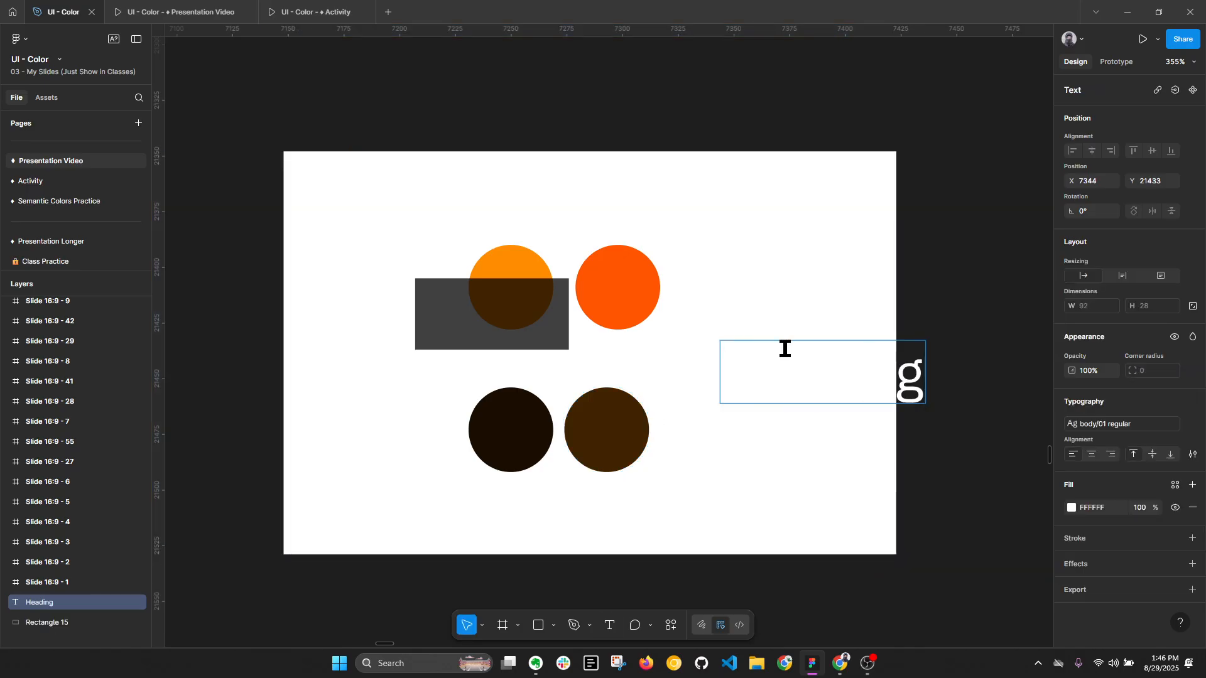
key(Escape)
drag(820, 372, 775, 223)
key(i)
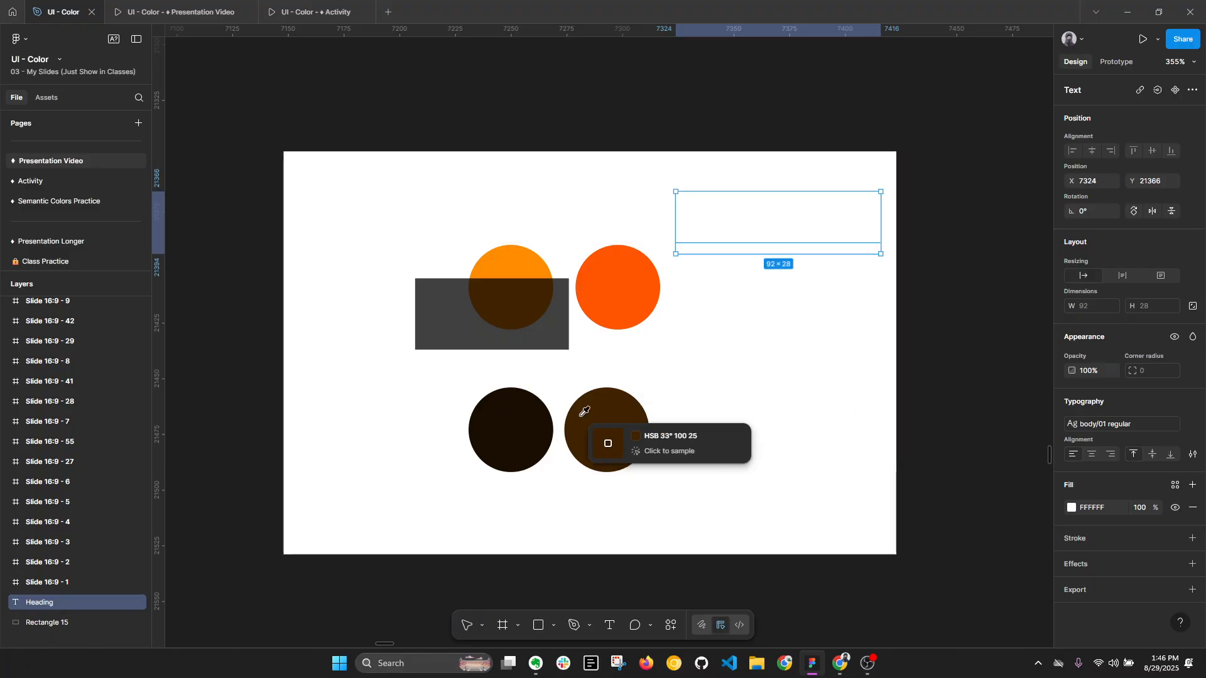
click(512, 448)
- Duplicate the Heading text directly below the original and open the darkest circle's fill color for inspection
alt+drag(790, 232, 790, 295)
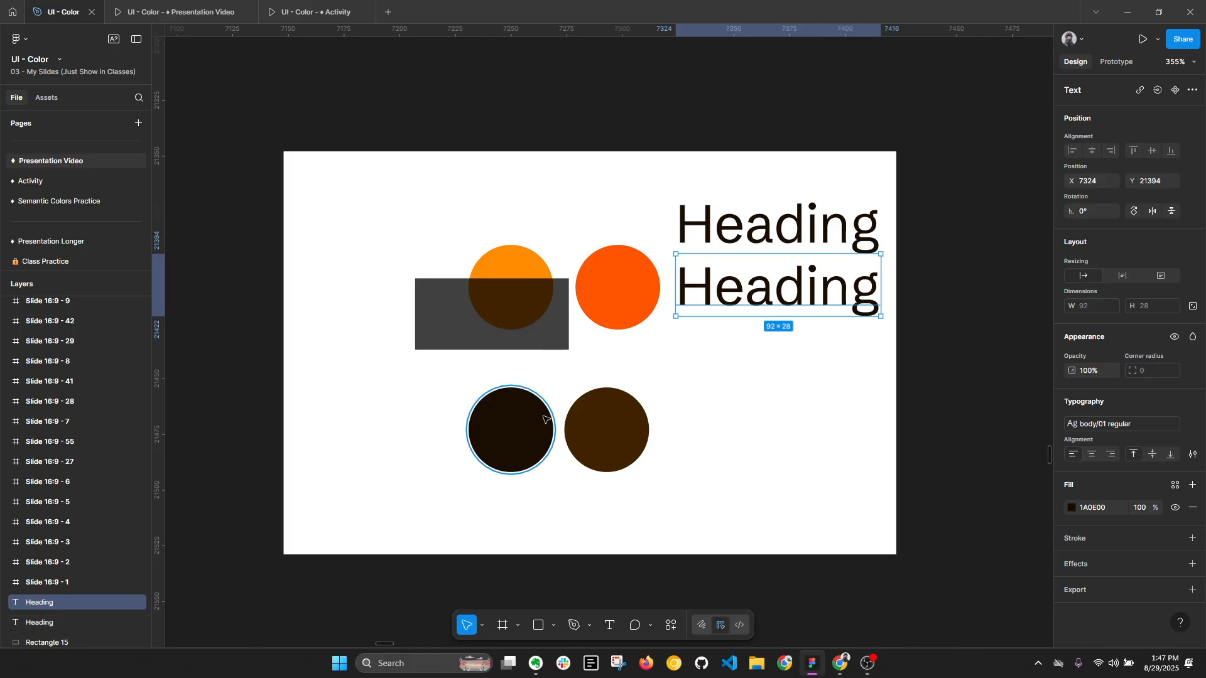
click(482, 422)
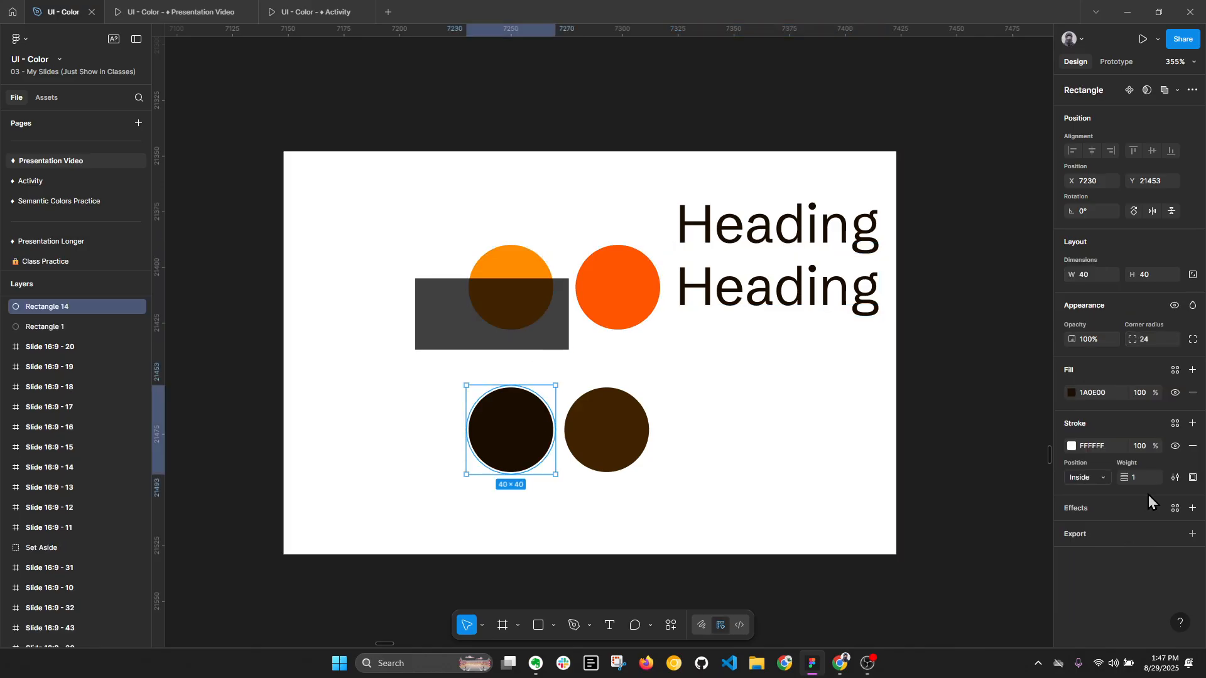
click(1072, 394)
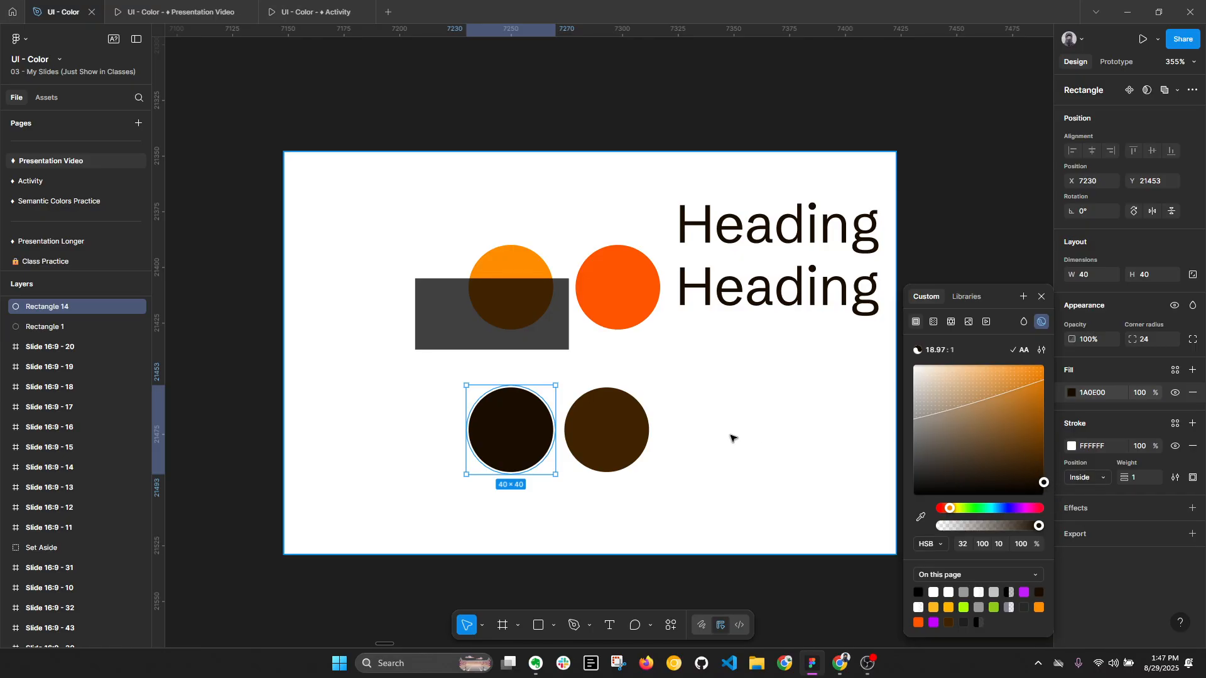
- Detach the lower Heading's text style, set its font size to 16 and fill it with 402300 sampled from the brown circle
click(755, 294)
double_click(755, 293)
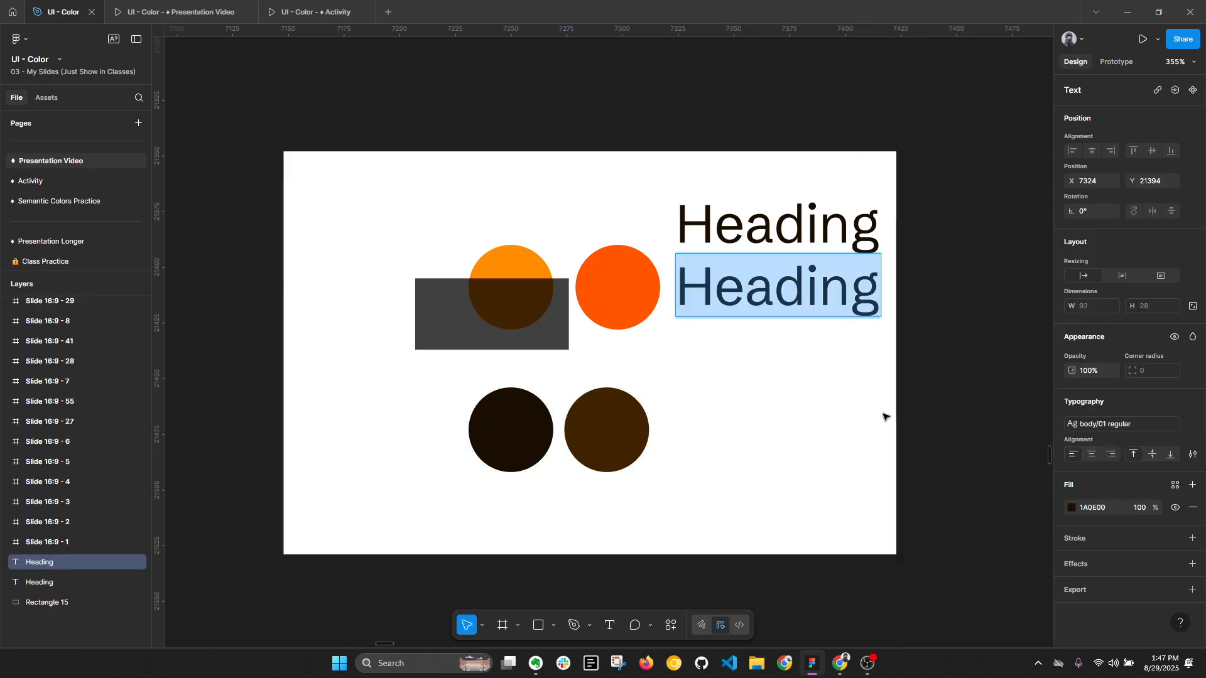
click(1192, 423)
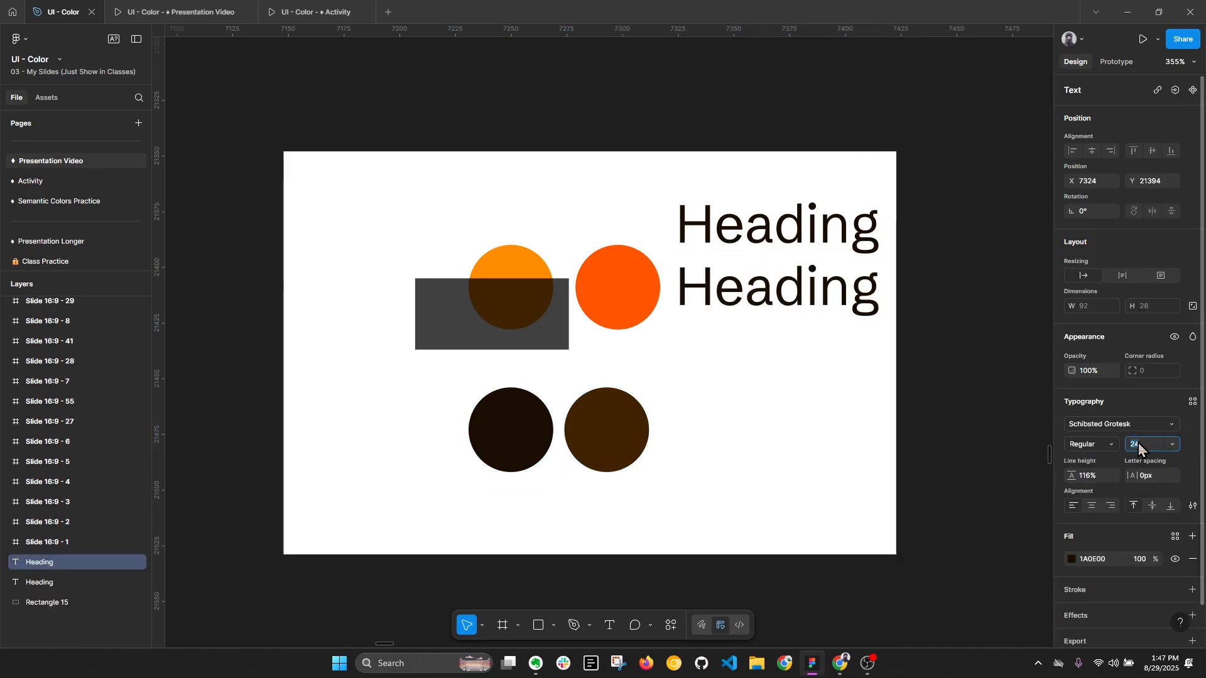
text(16)
key(Return)
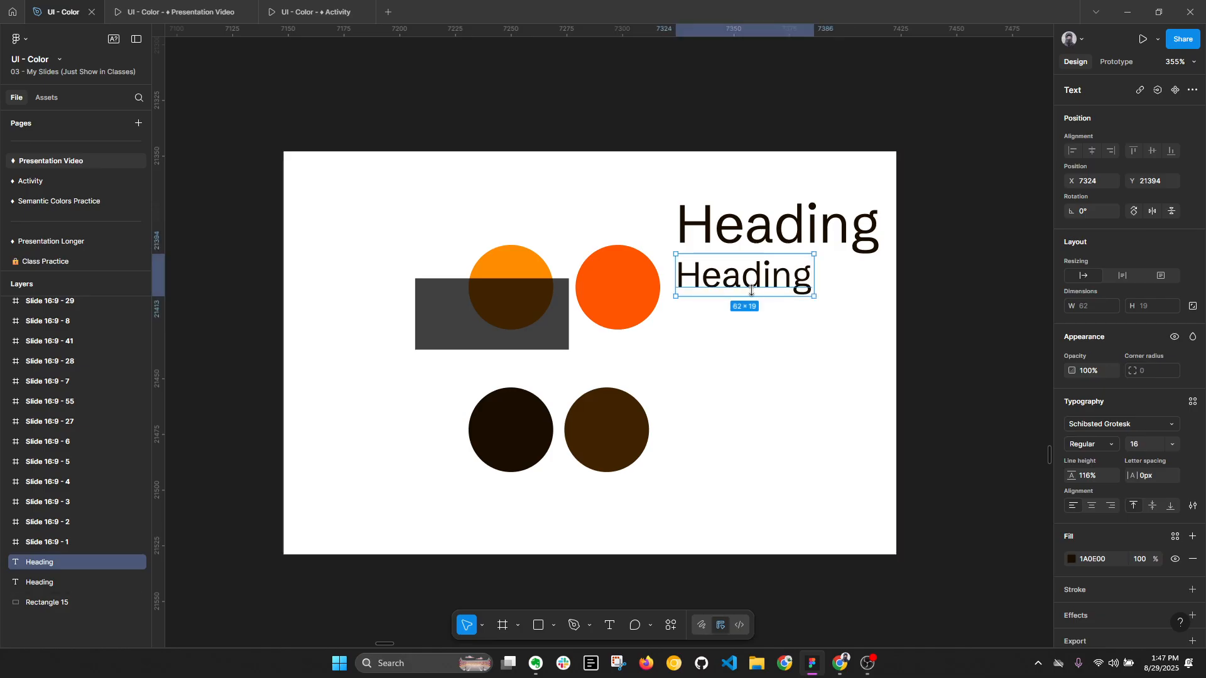
key(i)
click(620, 417)
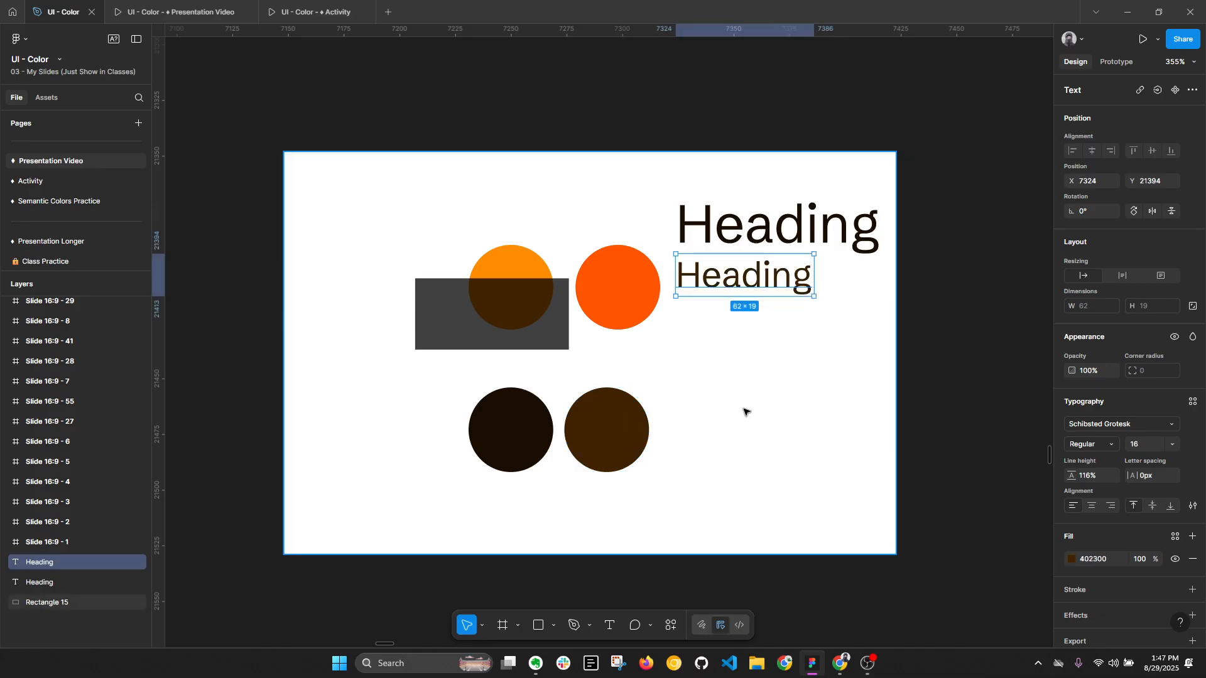
- Detach the upper Heading's text style and set its font weight to ExtraBold
click(945, 350)
click(792, 278)
click(813, 233)
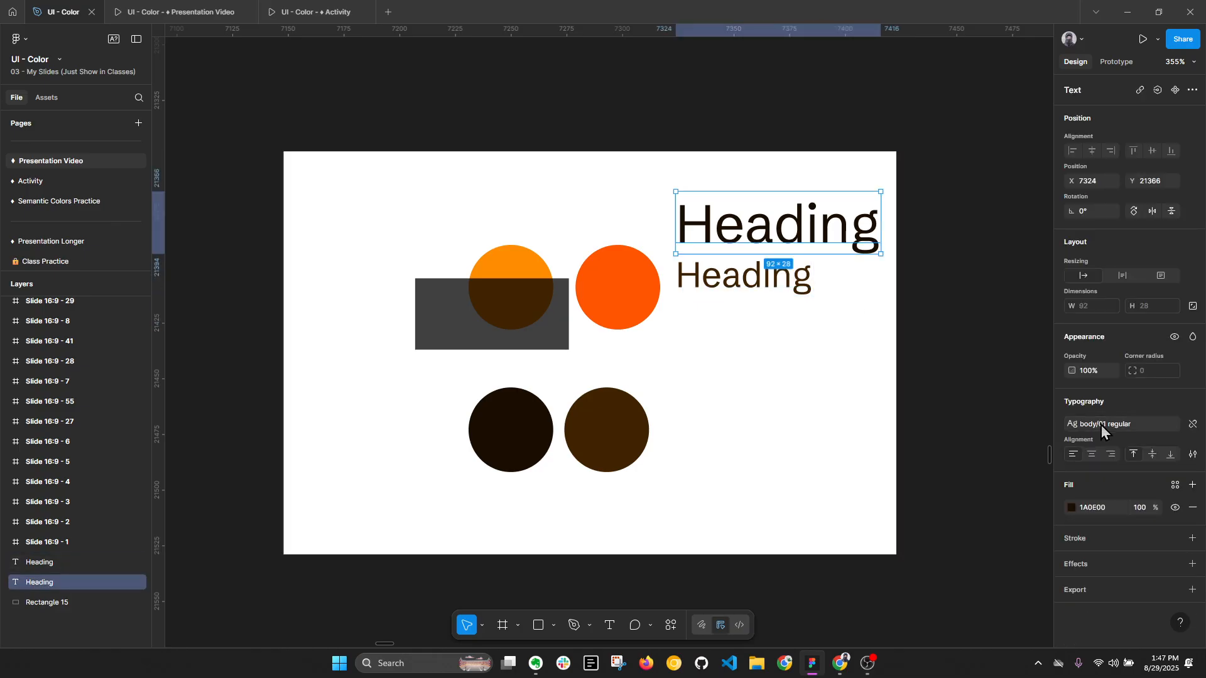
click(1193, 425)
click(1117, 443)
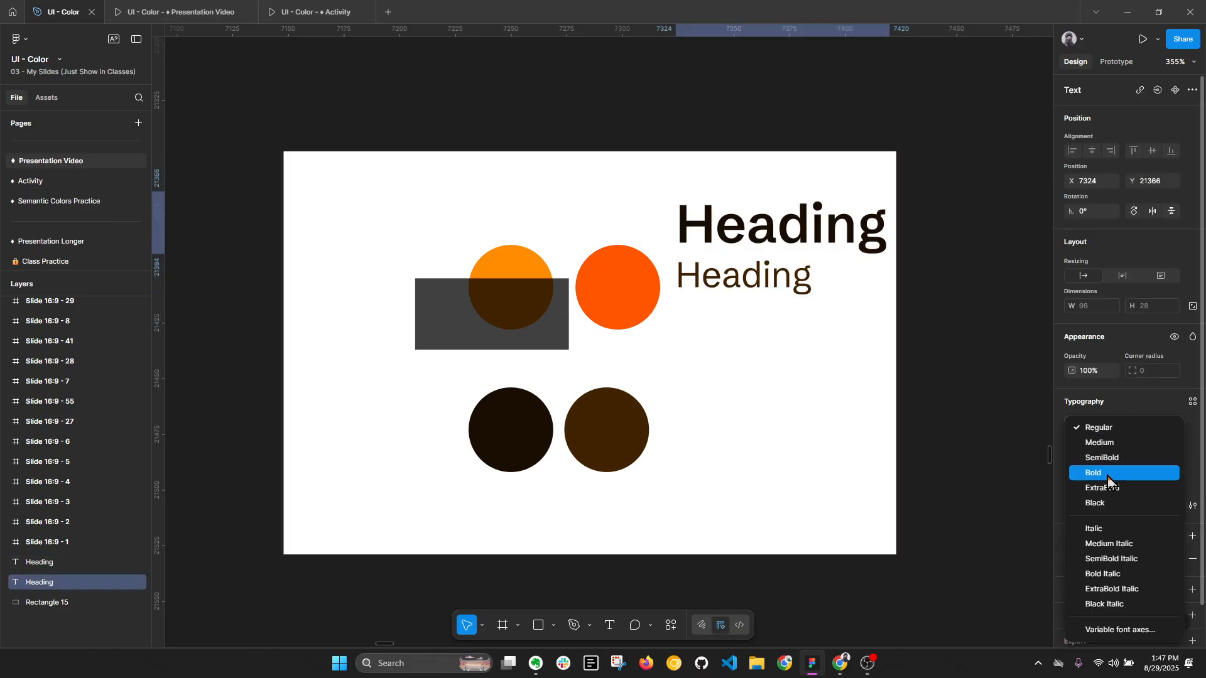
click(1107, 490)
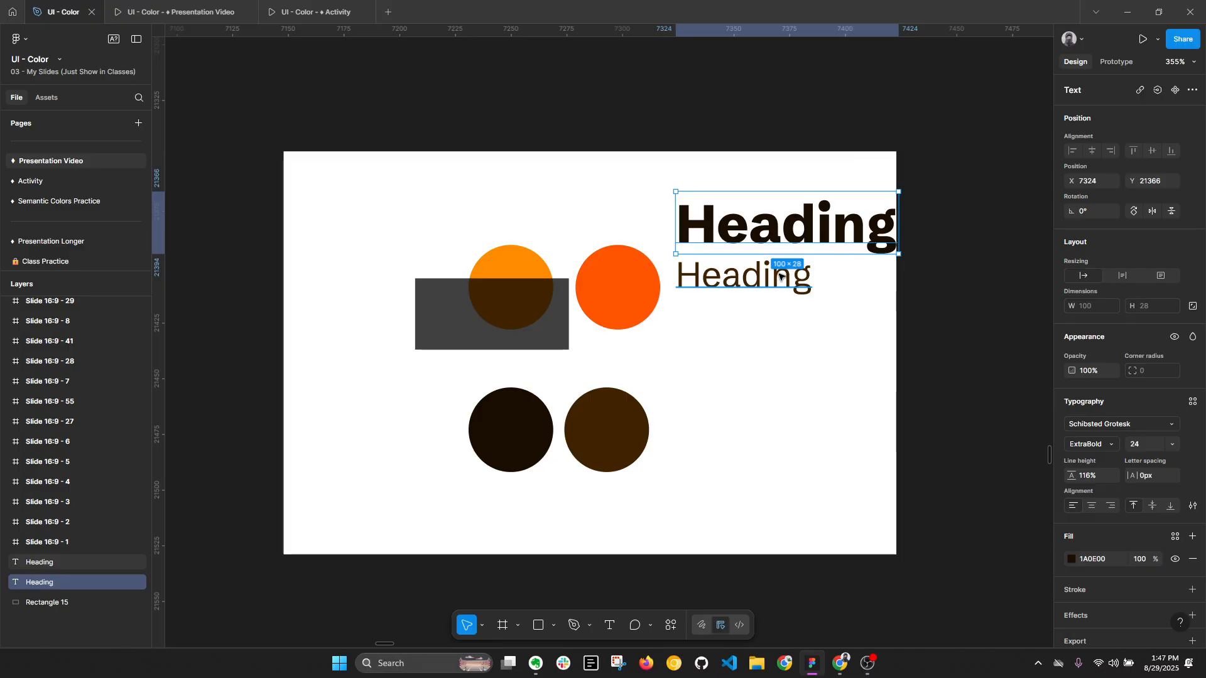
- Replace the wording of the lower, smaller Heading with "Supporting"
click(779, 277)
double_click(779, 278)
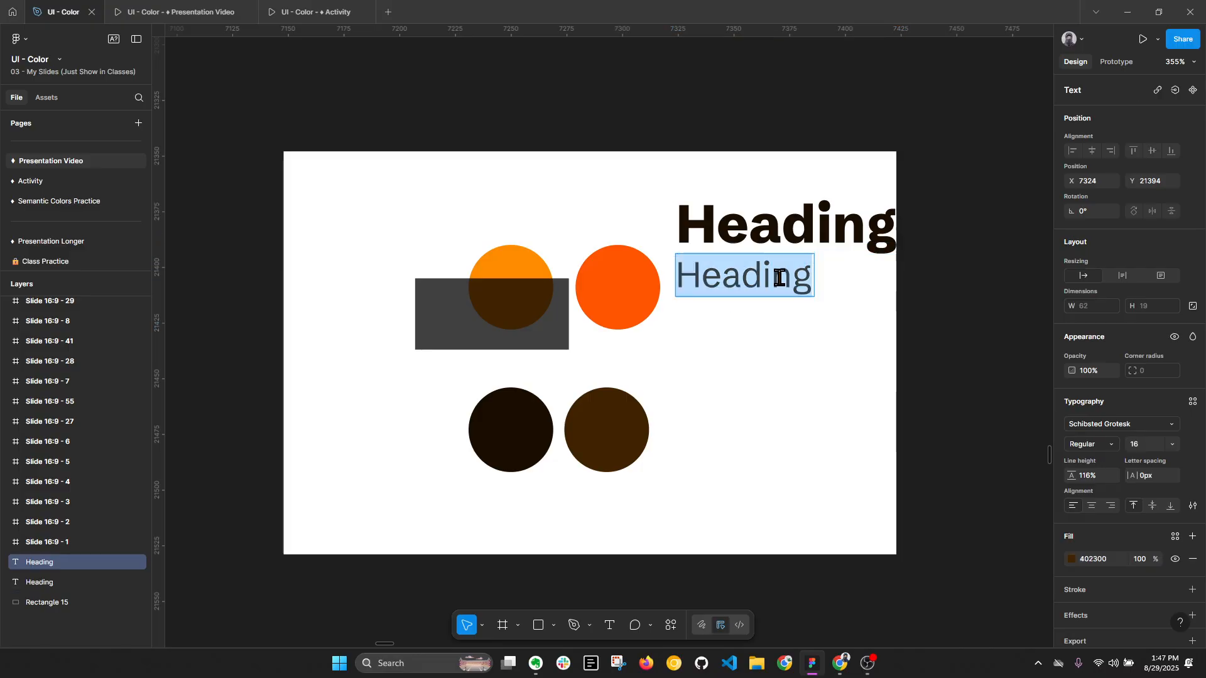
text(Supporting)
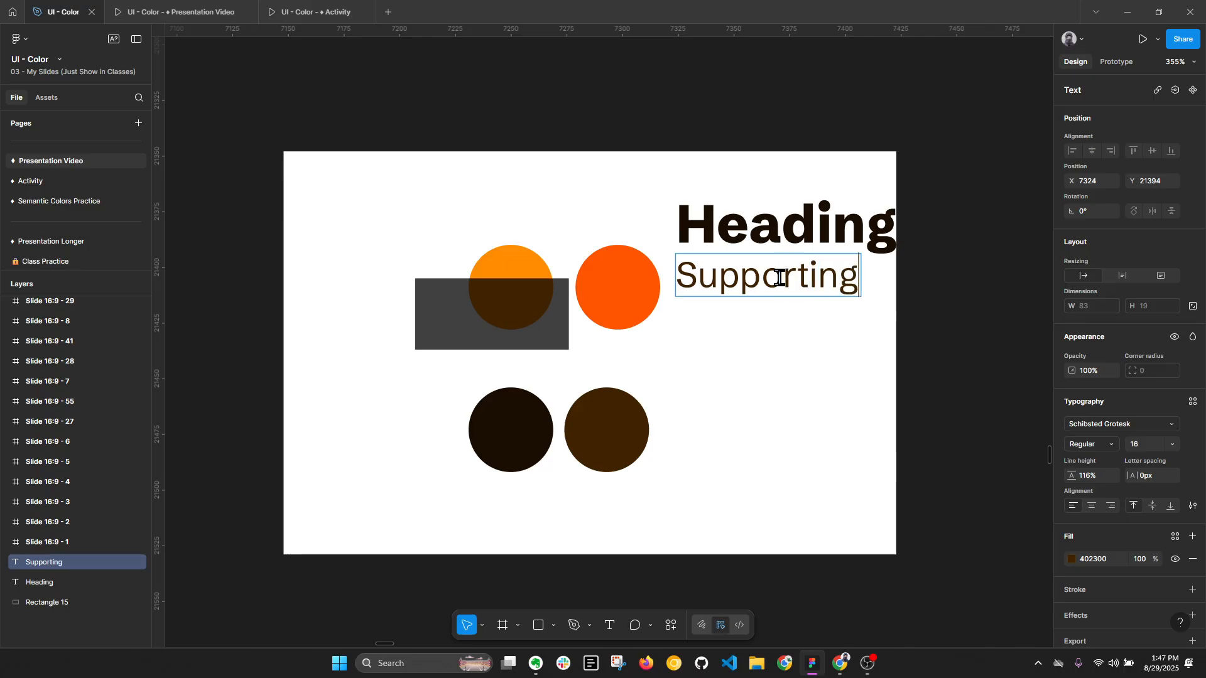
click(994, 412)
click(993, 411)
- Widen the white background rectangle to 345 by extending its right edge past the Heading text
scroll(750, 345, down, 2)
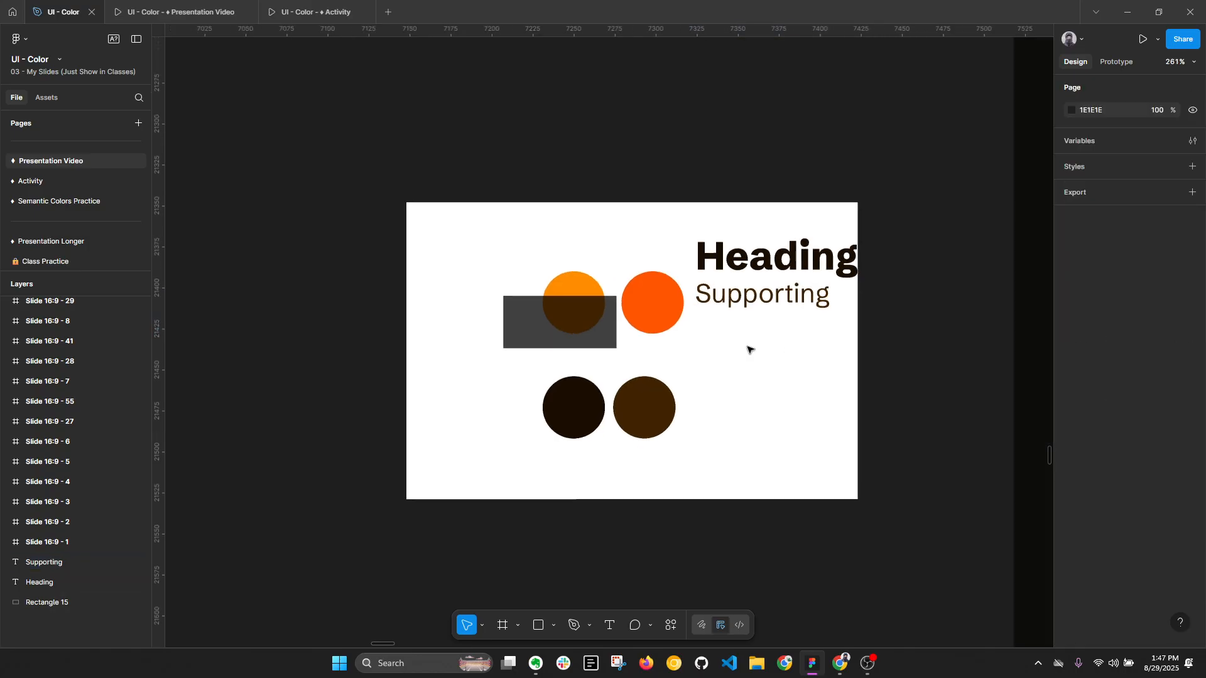
click(1190, 62)
click(1147, 182)
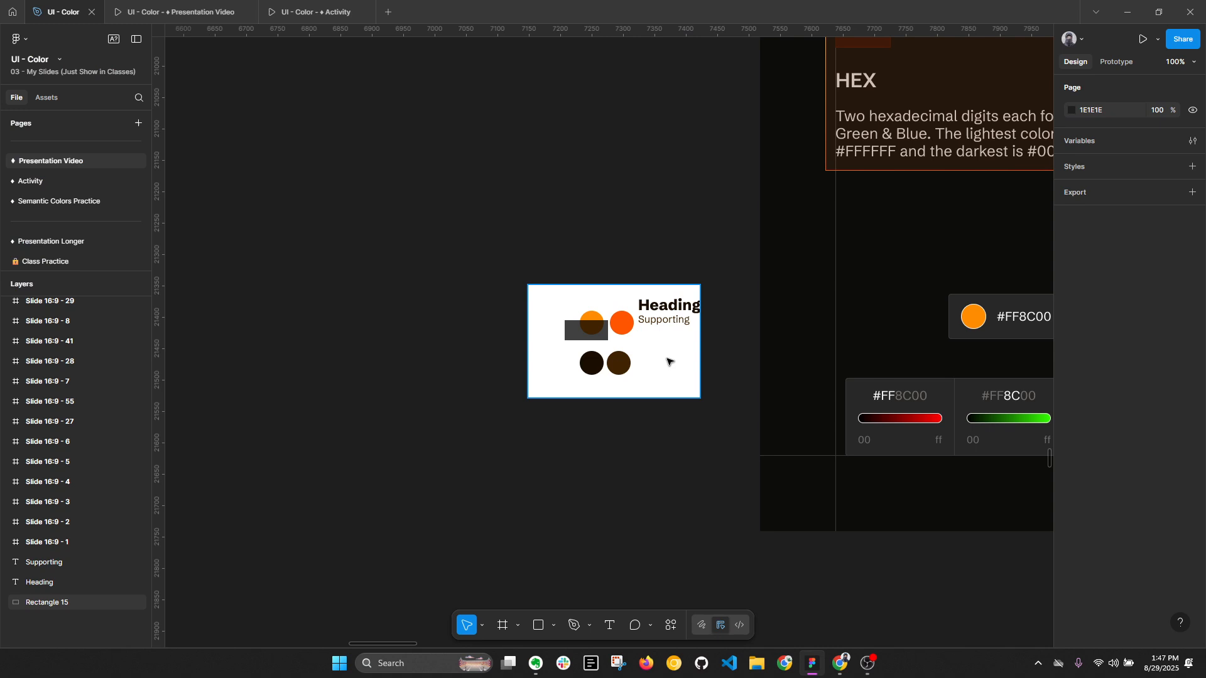
click(667, 362)
drag(701, 353, 744, 353)
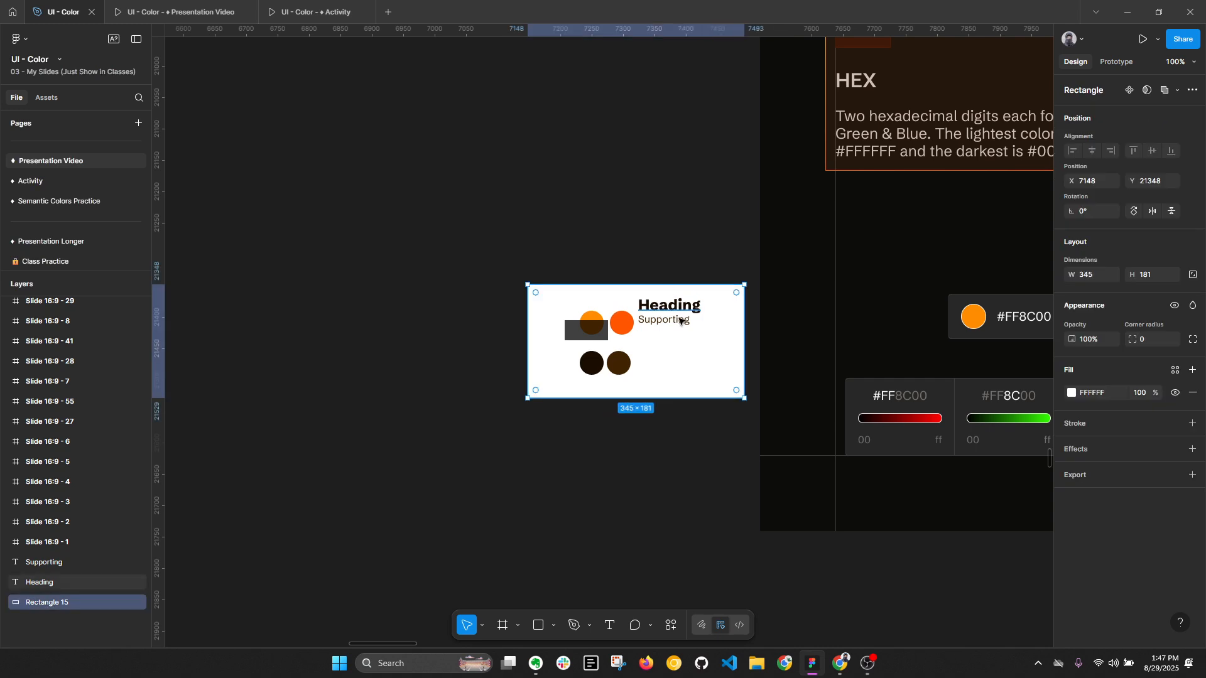
key(alt+l)
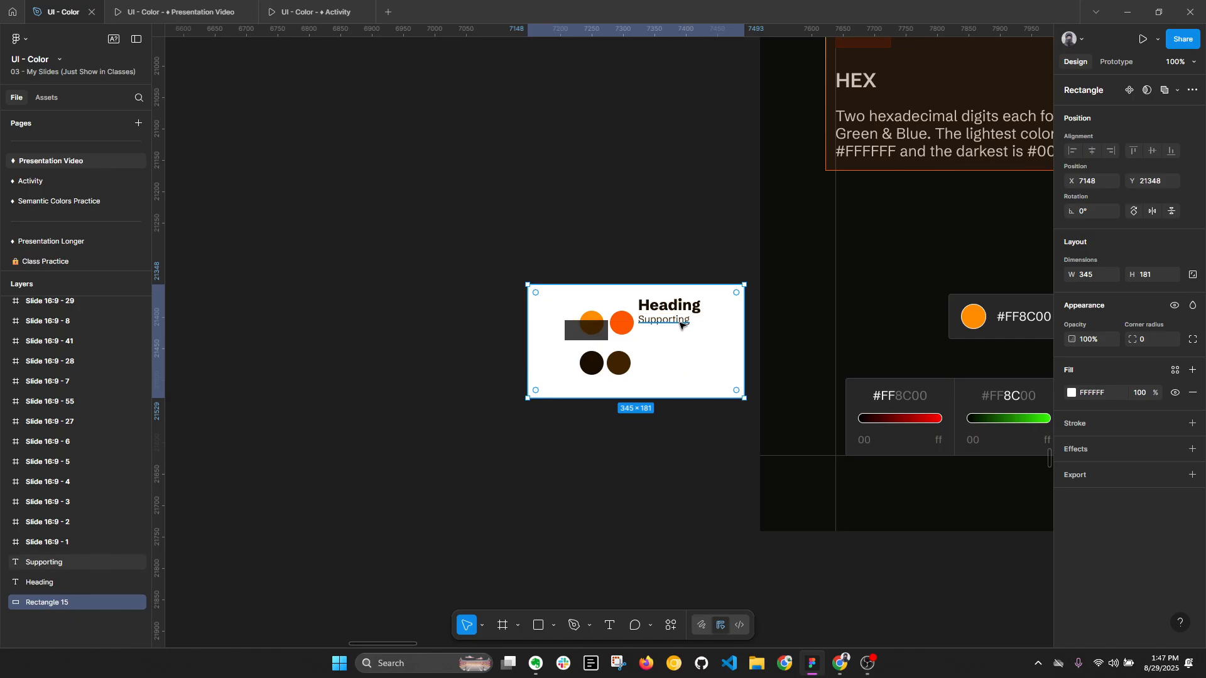
- Present the slides from the one-hue palette methods through the Example palettes to the Assignment slide
click(180, 11)
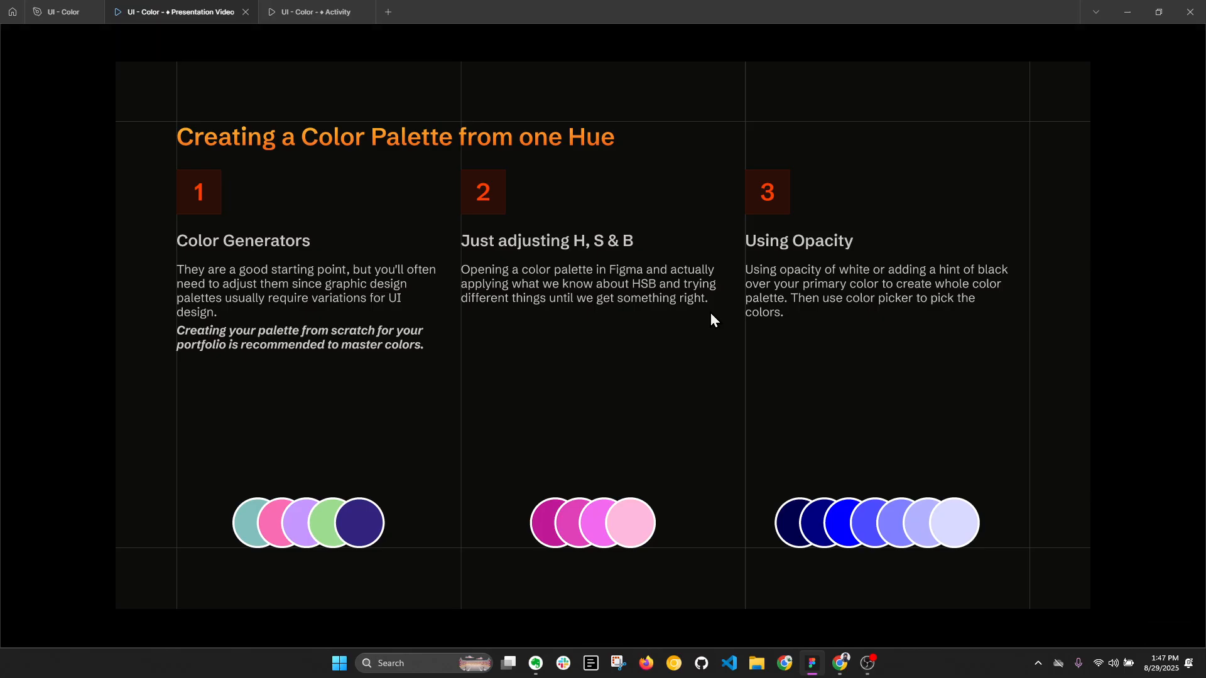
key(Right)
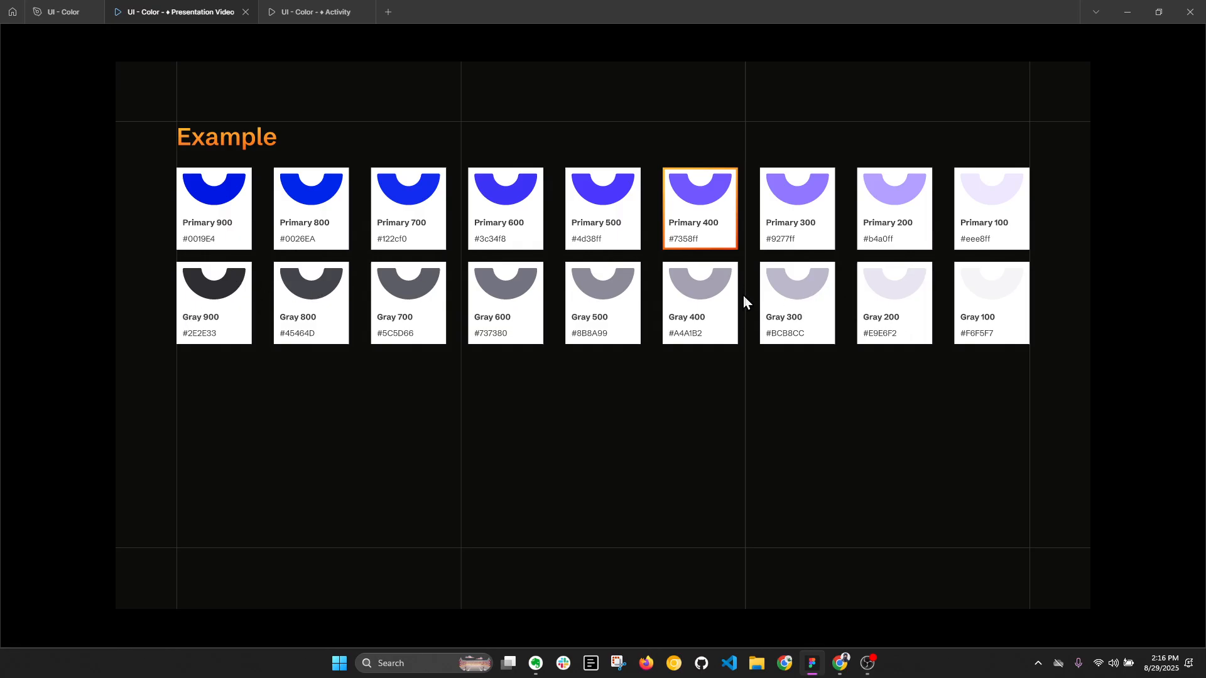
key(Right)
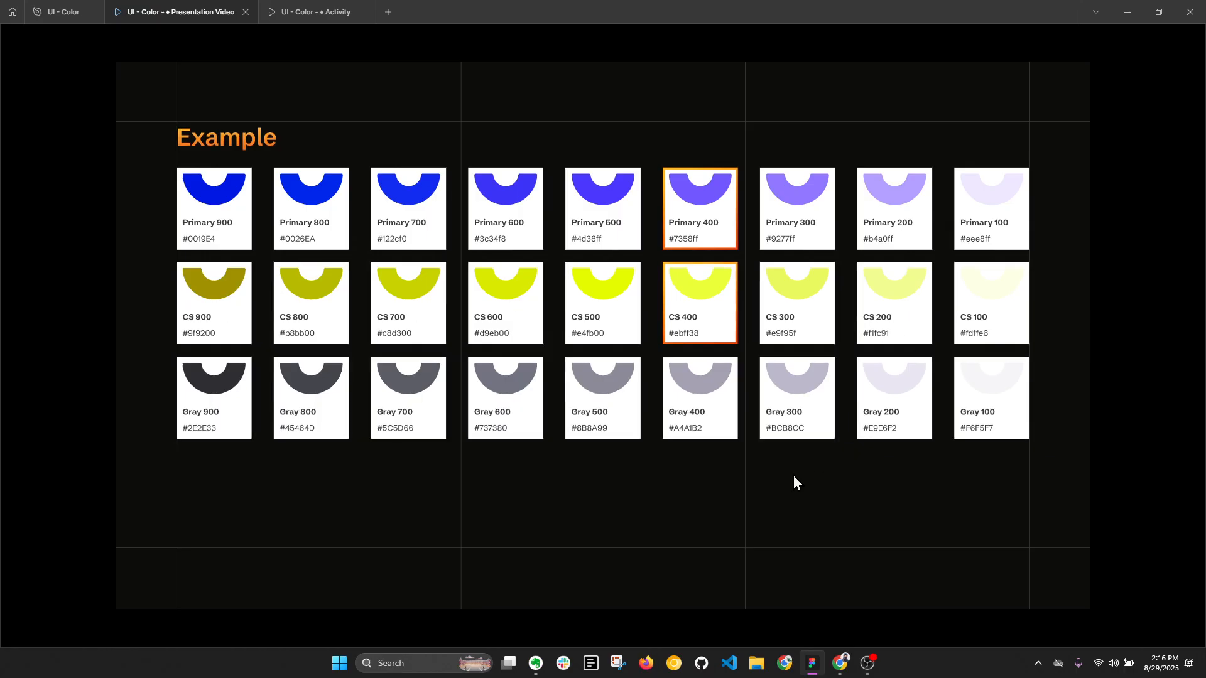
key(Right)
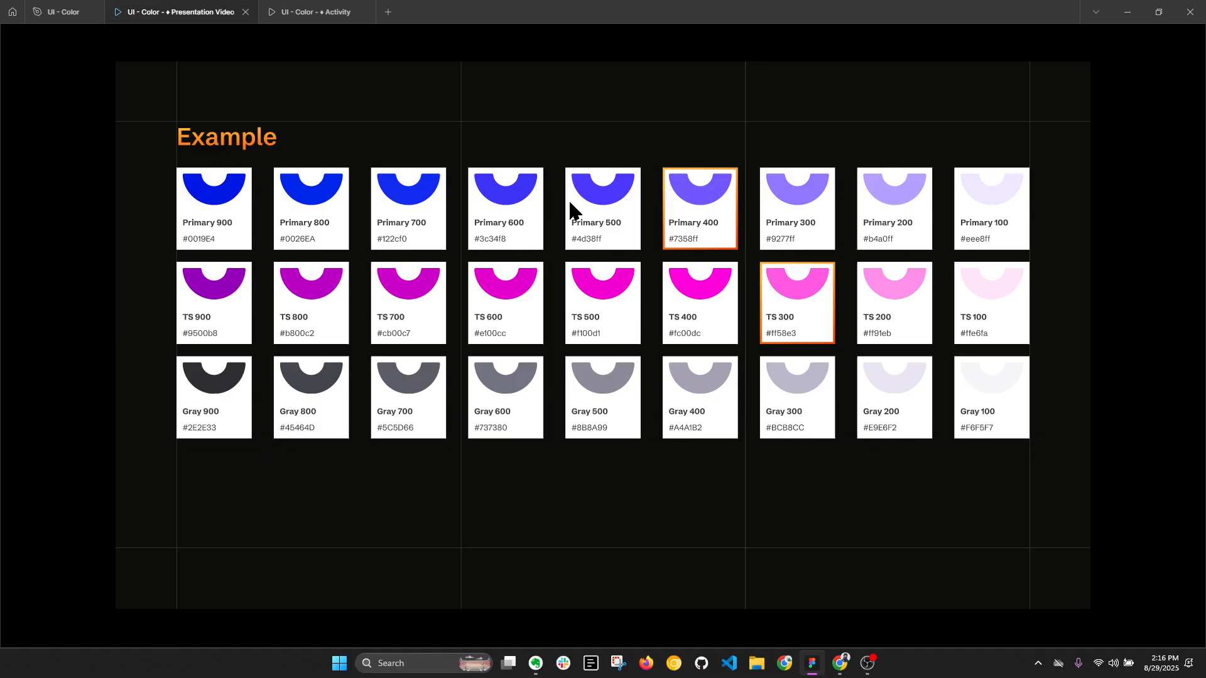
click(593, 376)
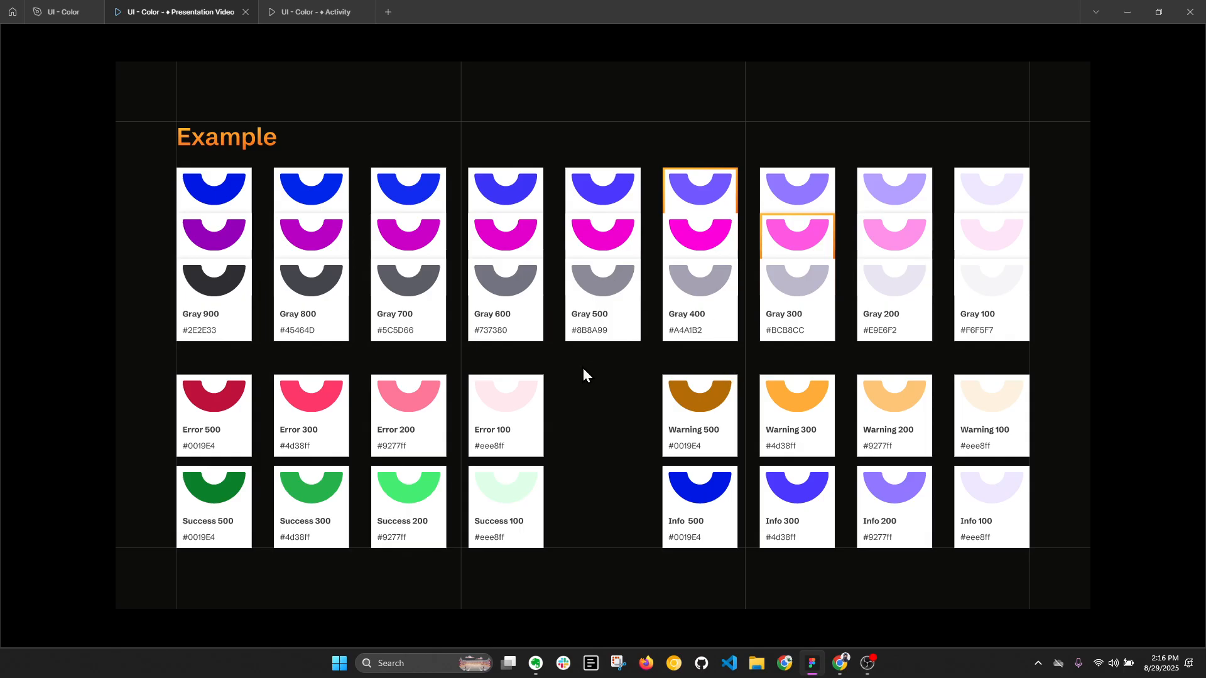
click(594, 383)
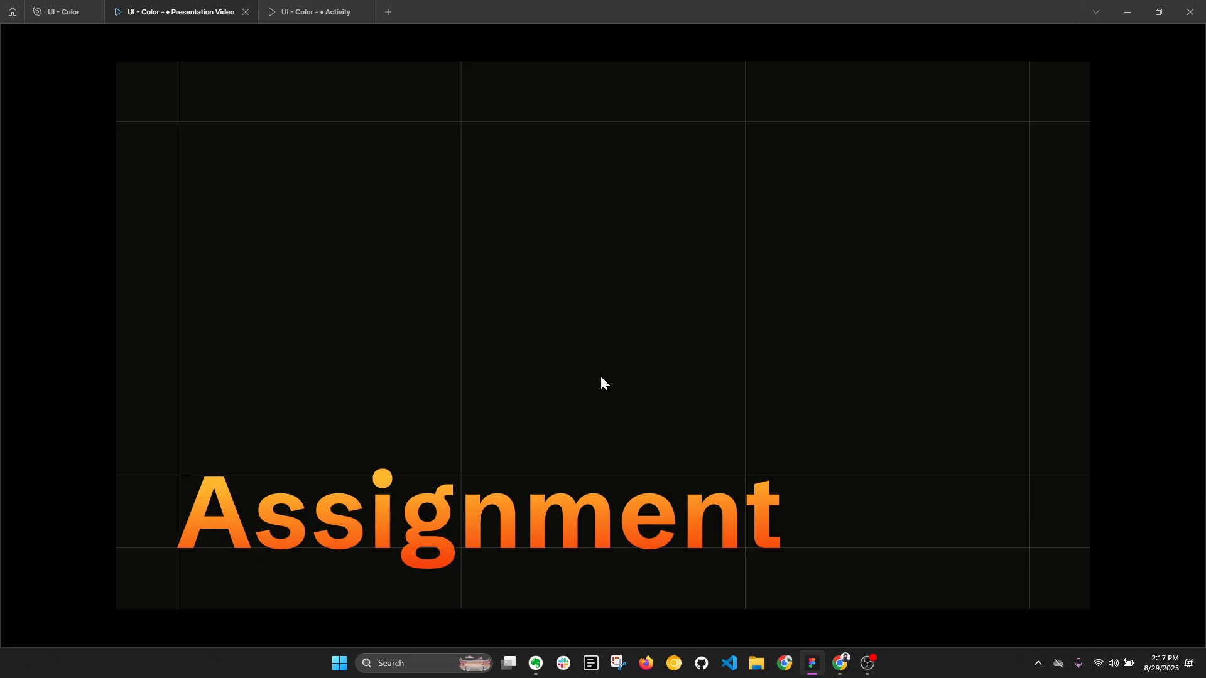
- Return to the design file and delete the white demo rectangle with its circles, overlay and text
click(63, 11)
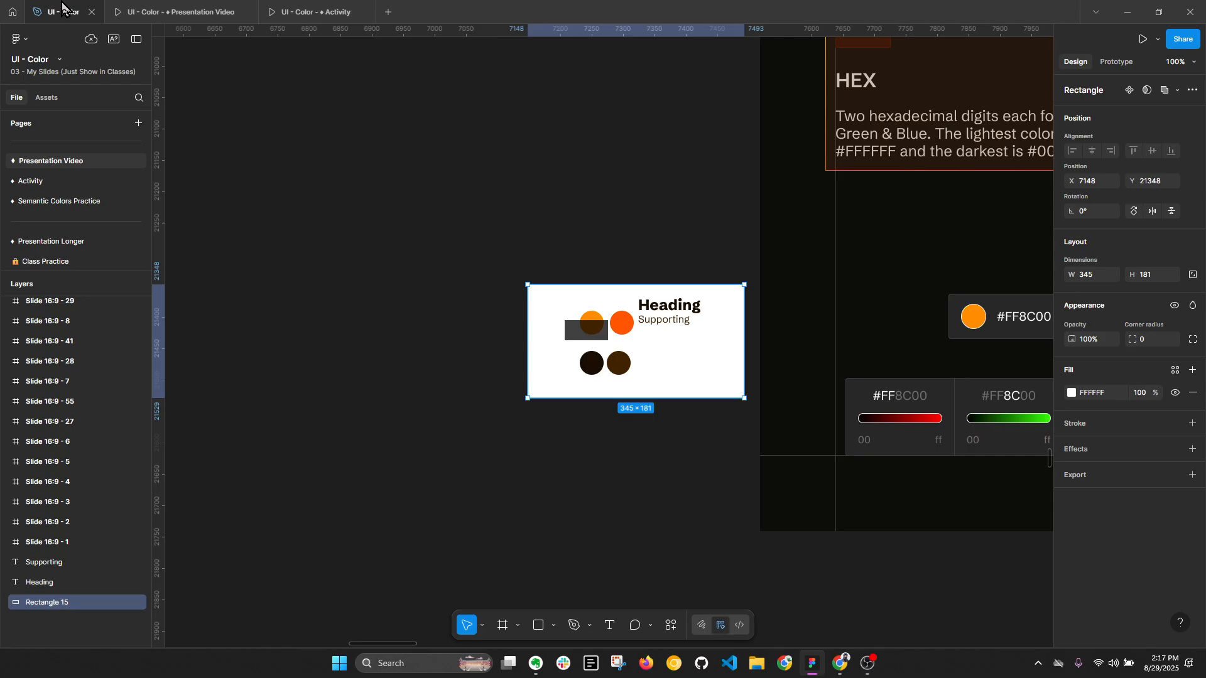
scroll(397, 228, down, 5)
drag(403, 220, 546, 326)
key(Delete)
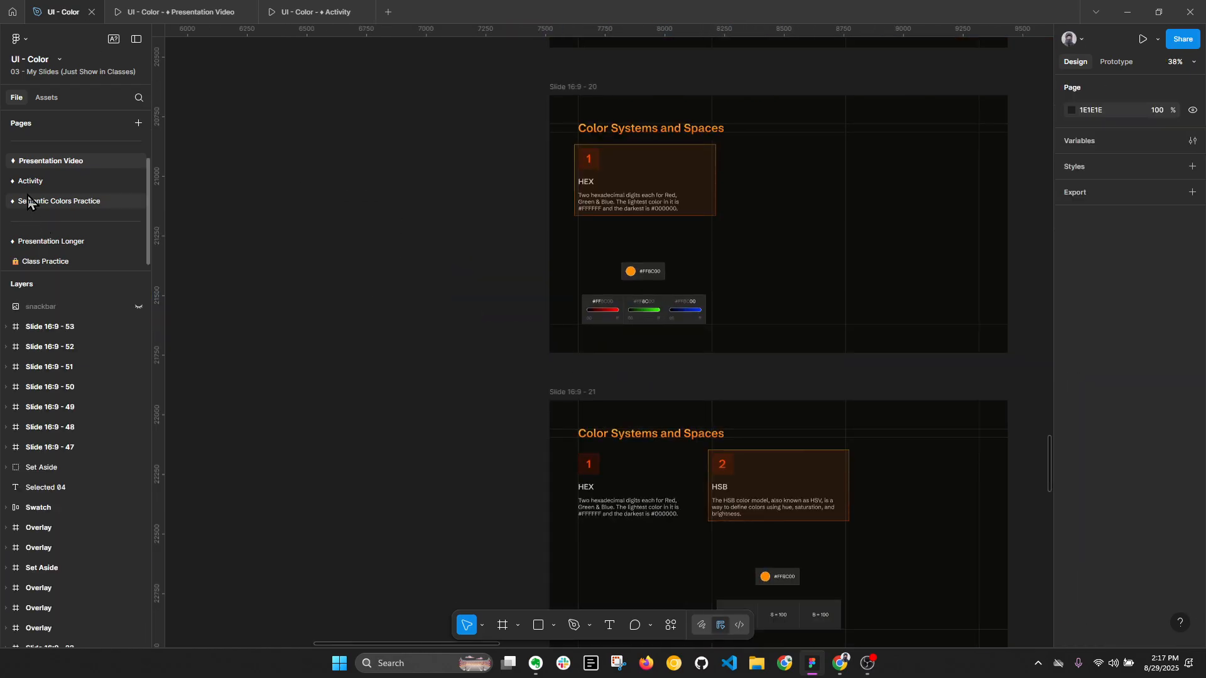
- Open the Activity page and bring the Create a Color Palette brief into view
click(31, 181)
scroll(552, 256, down, 7)
click(461, 280)
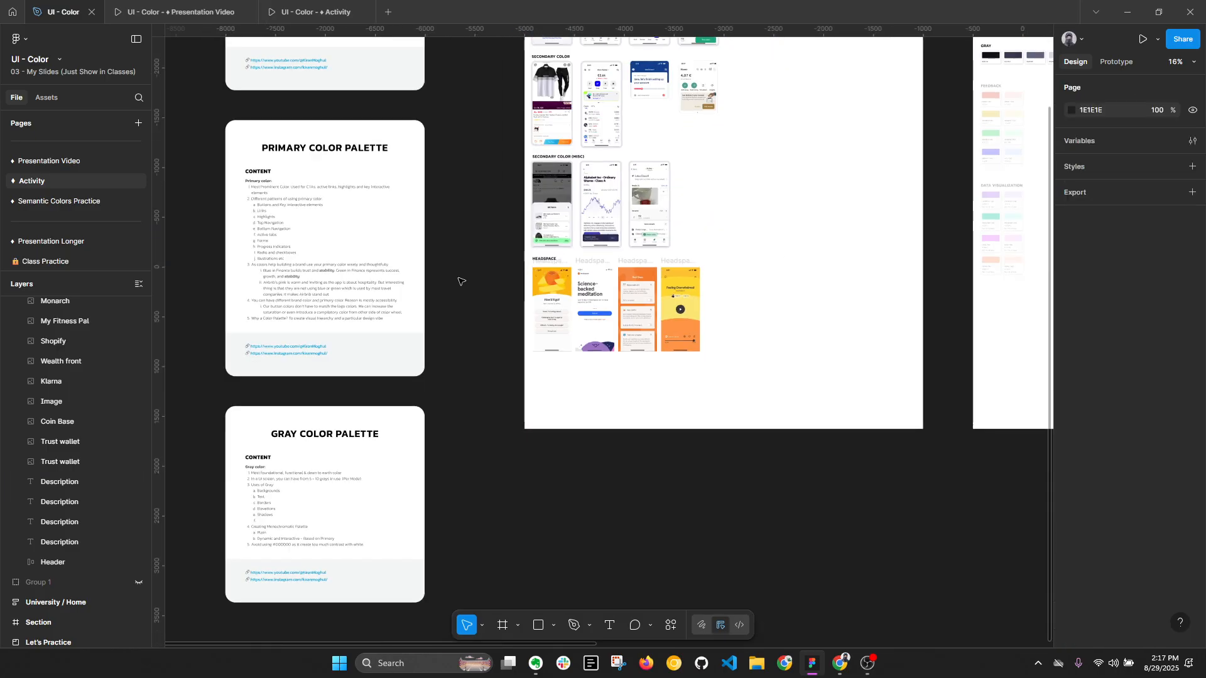
drag(445, 218, 535, 406)
scroll(400, 214, up, 4)
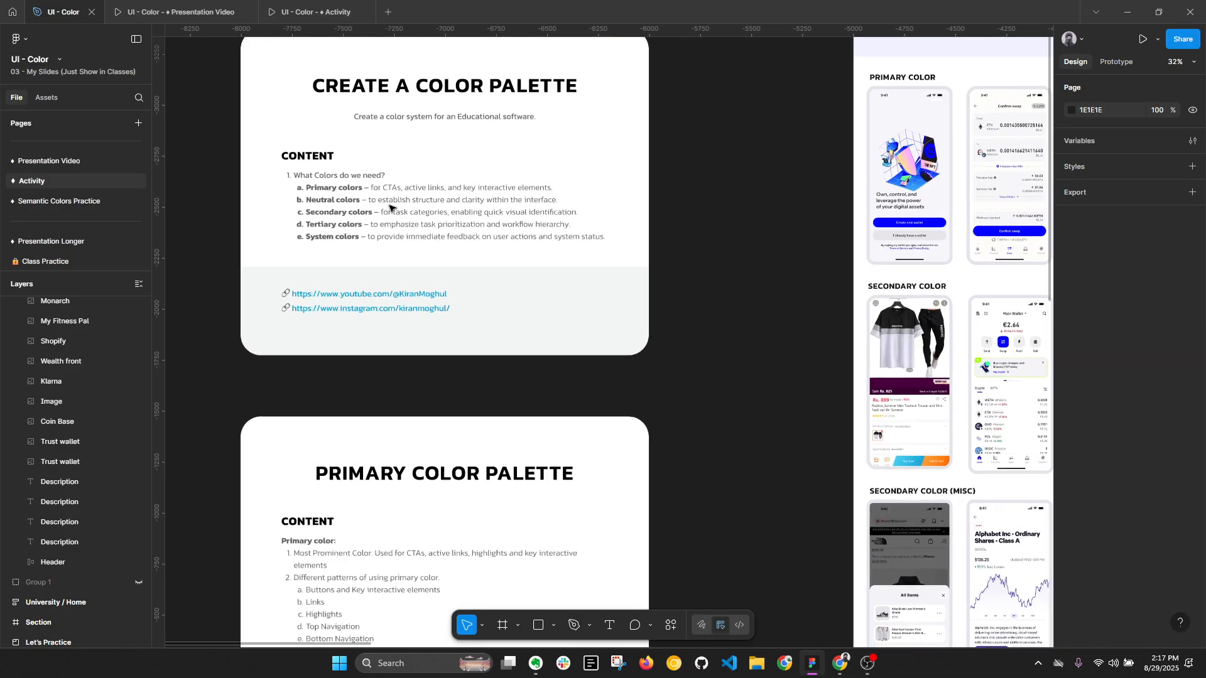
scroll(463, 249, left, 3)
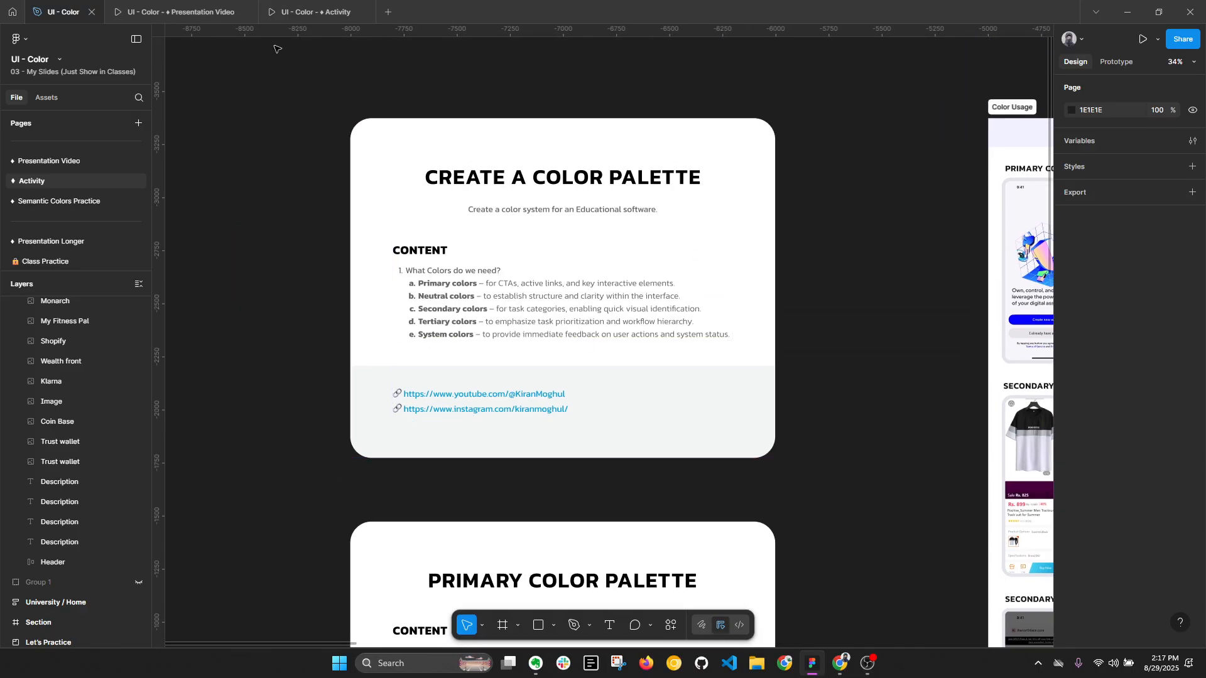
- Check the Assignment slide in the presentation, then read the Create a Color Palette brief in the design file
click(317, 12)
click(181, 12)
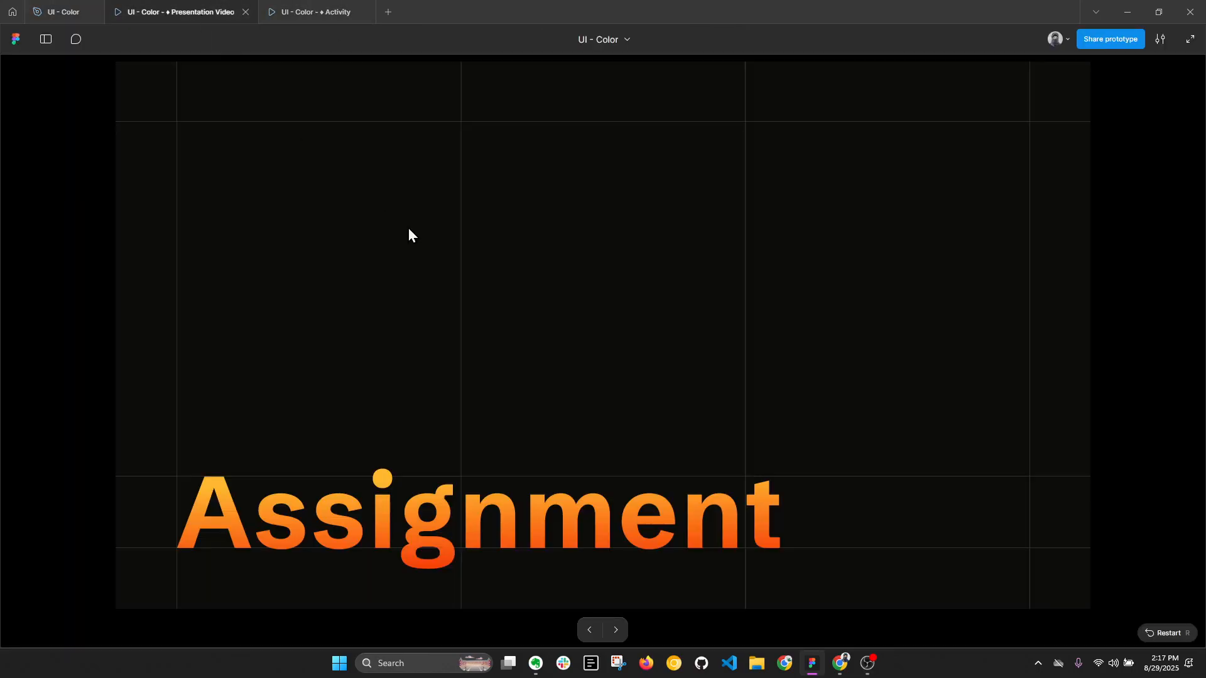
click(61, 11)
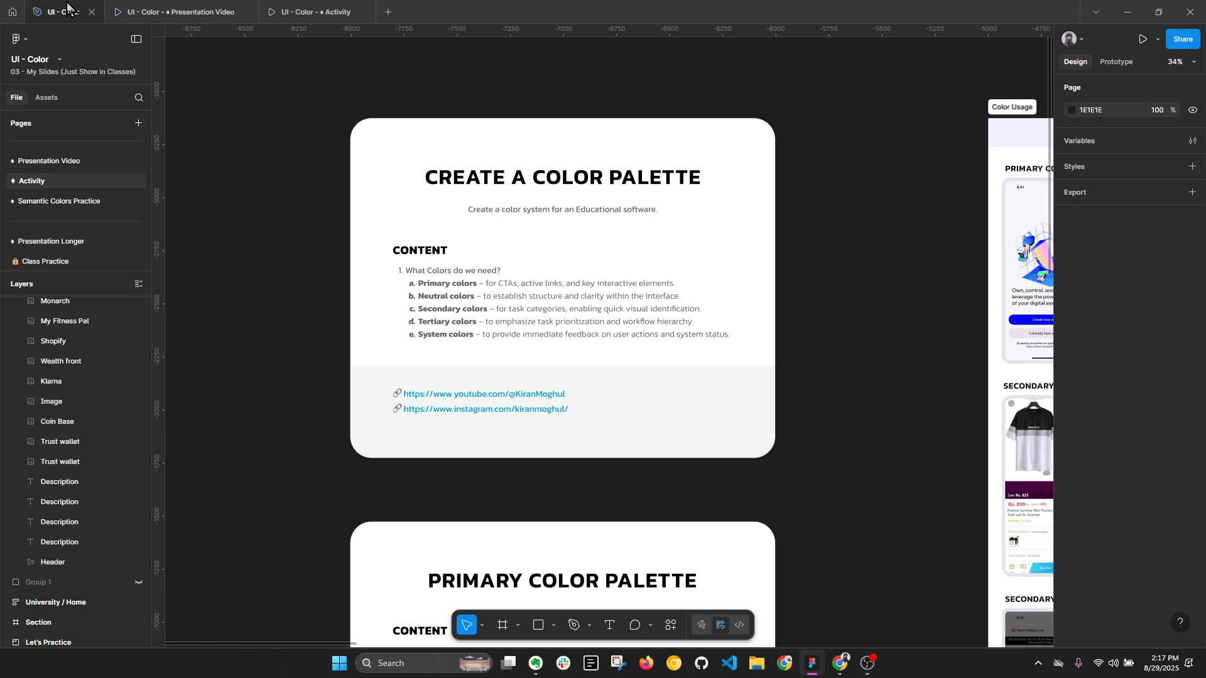
scroll(517, 308, up, 2)
key(alt+l)
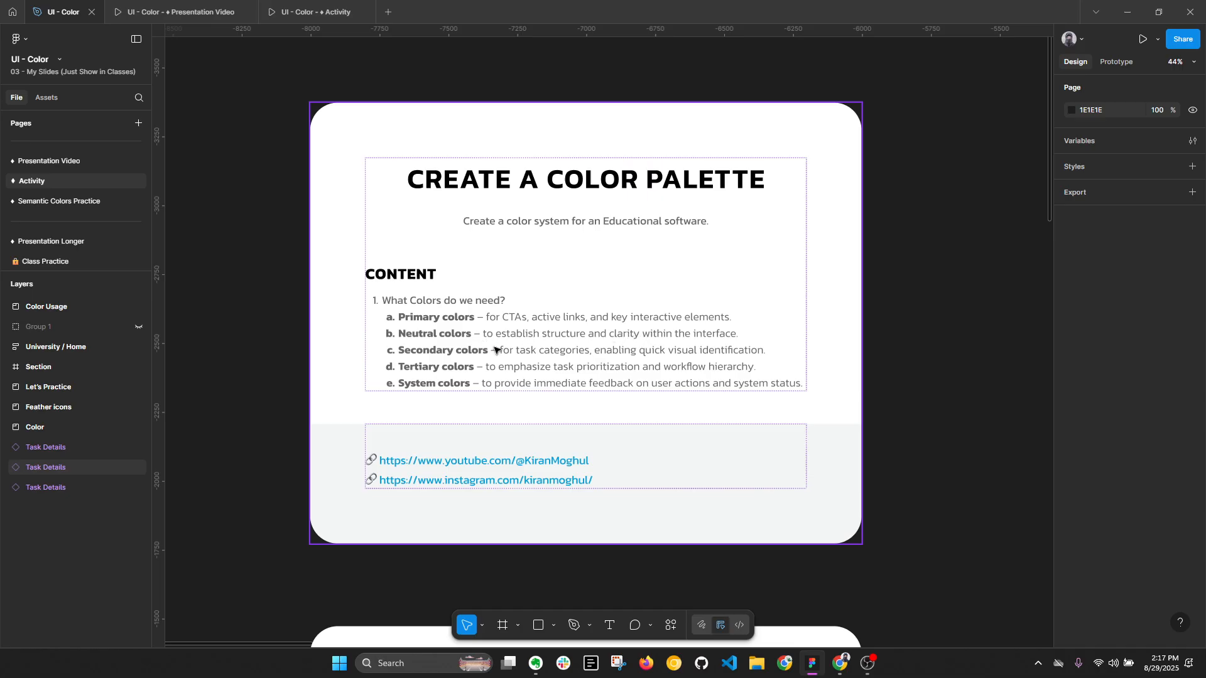
- Examine how the first Trust wallet screen under Primary Color in the Color Usage board applies its primary color
key(n)
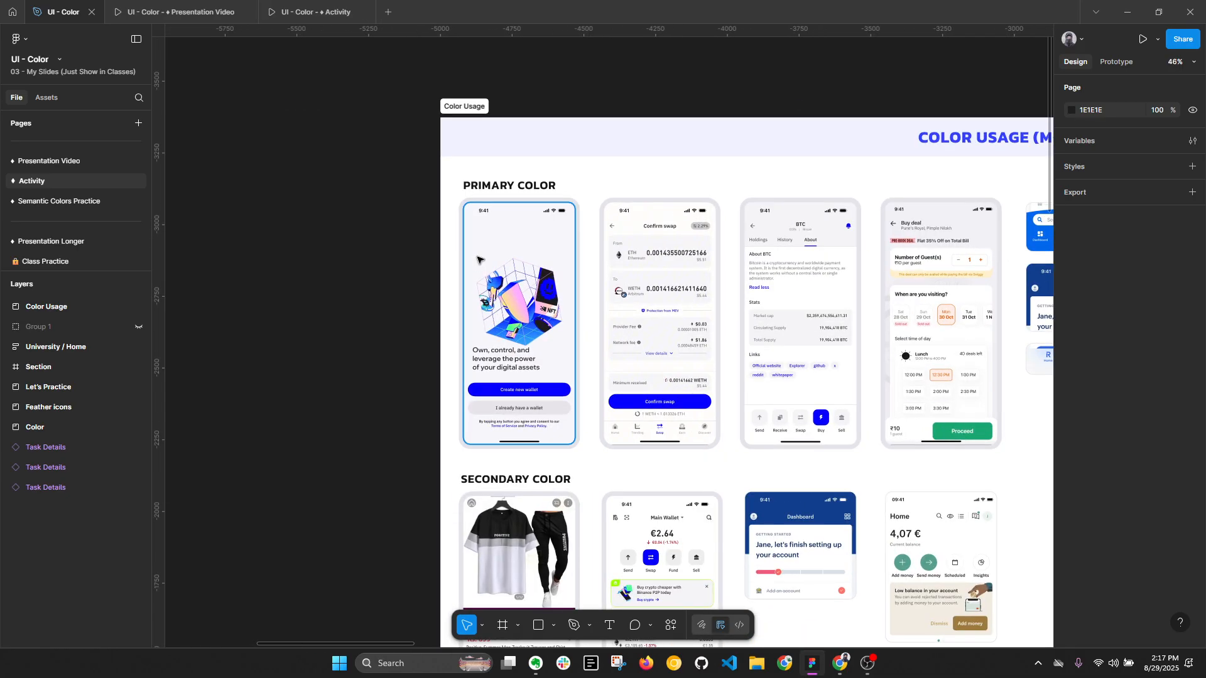
scroll(520, 266, up, 1)
drag(559, 266, 361, 245)
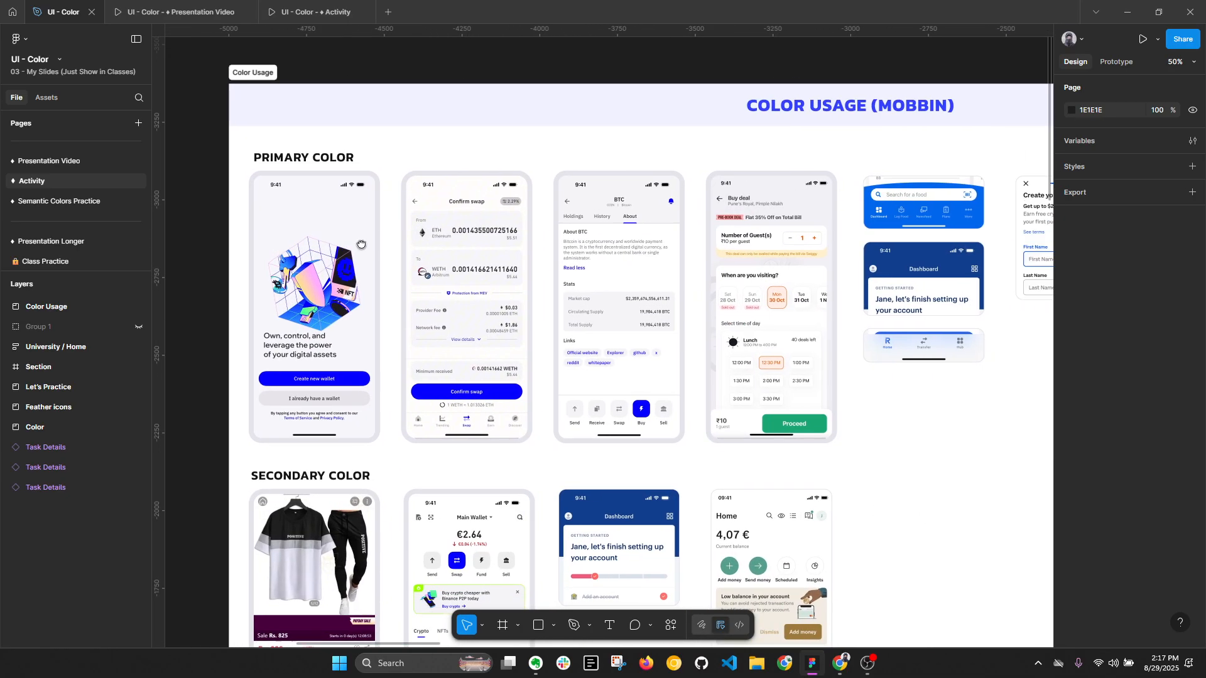
click(308, 212)
scroll(308, 212, up, 2)
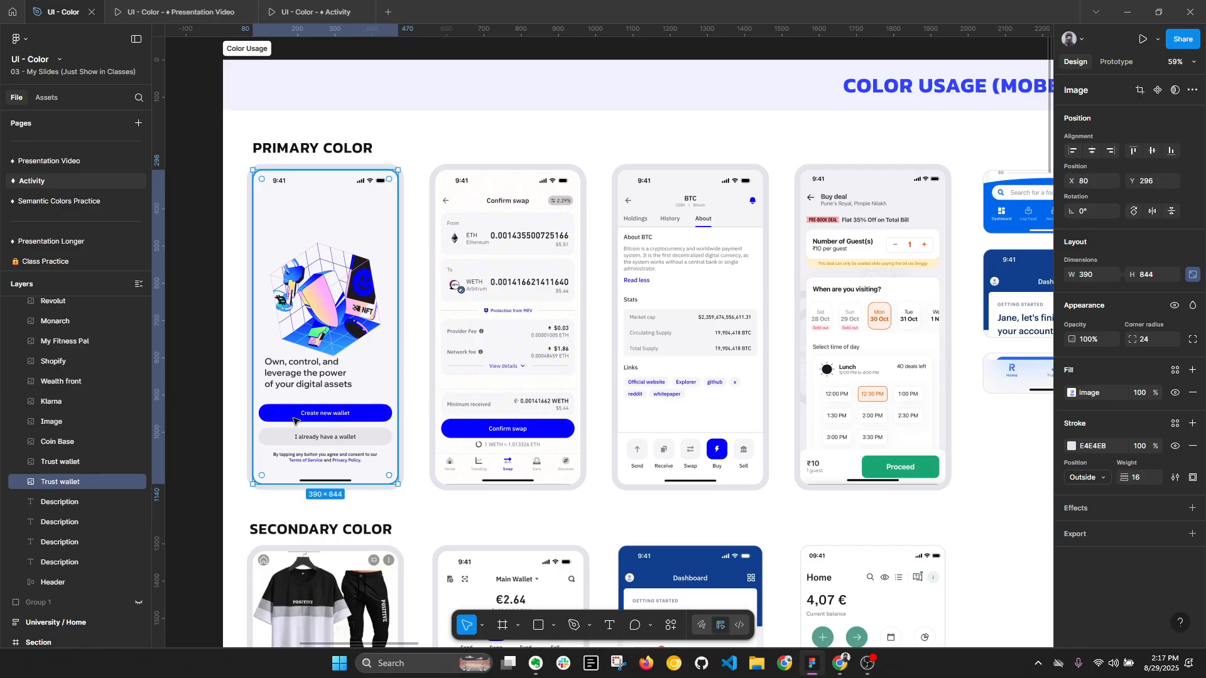
key(alt+l)
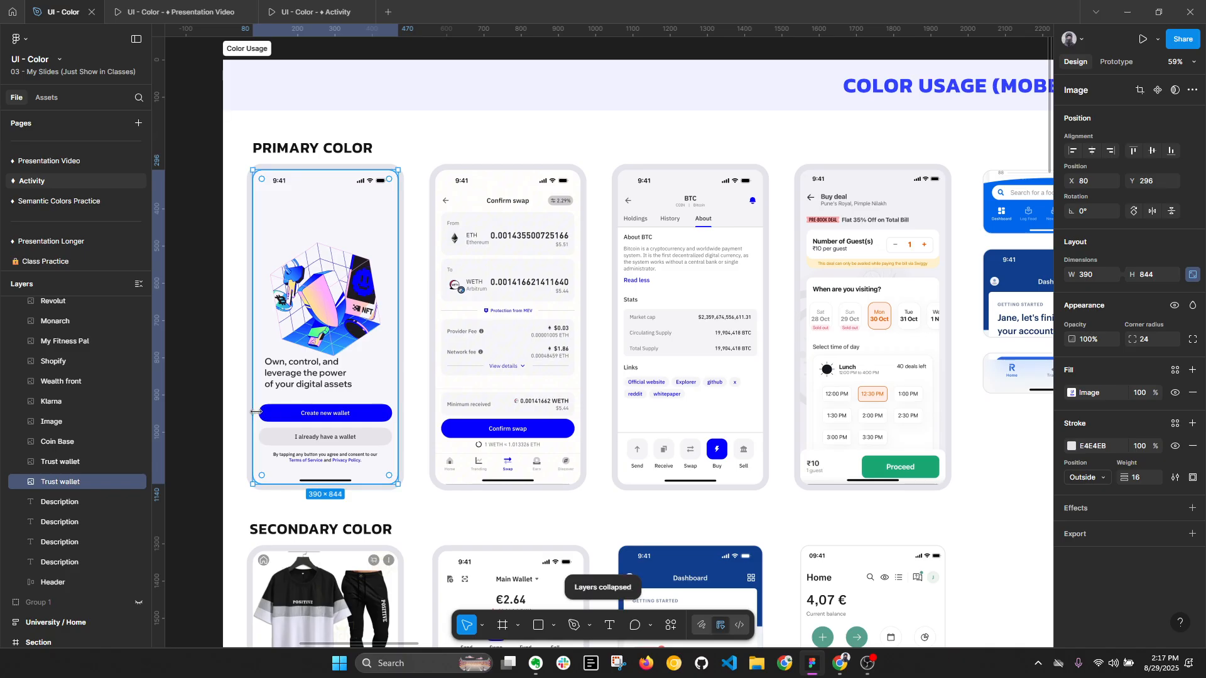
- Examine the primary color on the Confirm swap screen and the Coin Base BTC screen, including links and the active tab
click(518, 355)
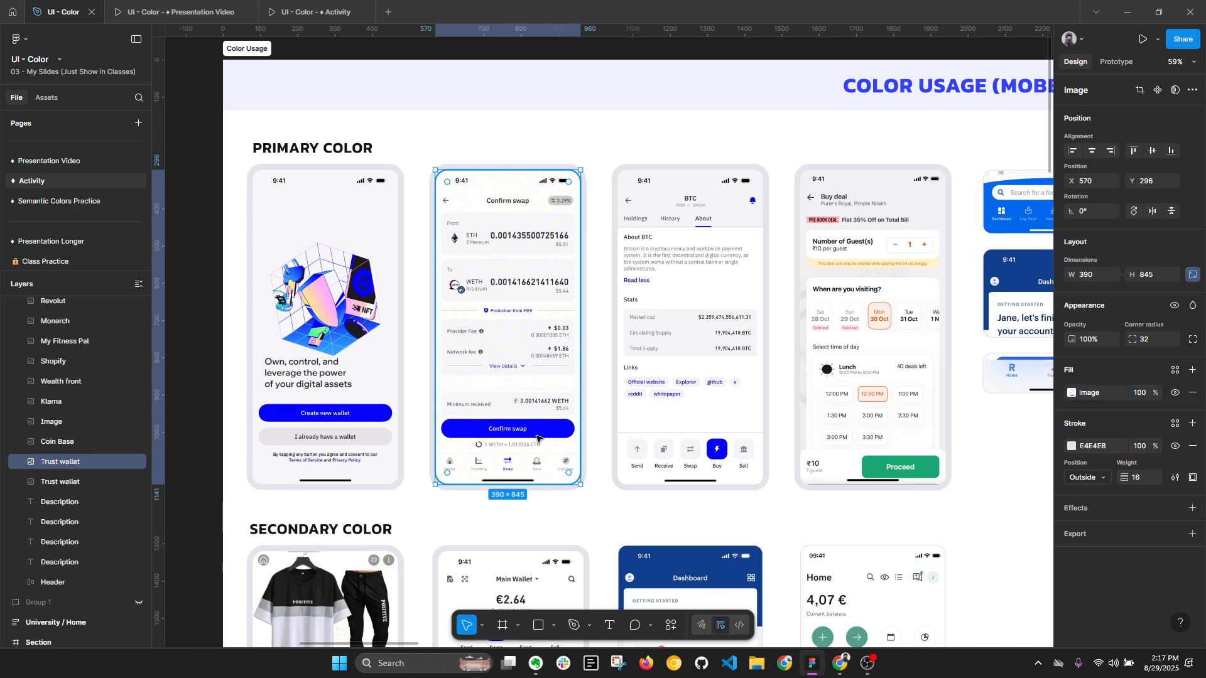
scroll(497, 437, right, 3)
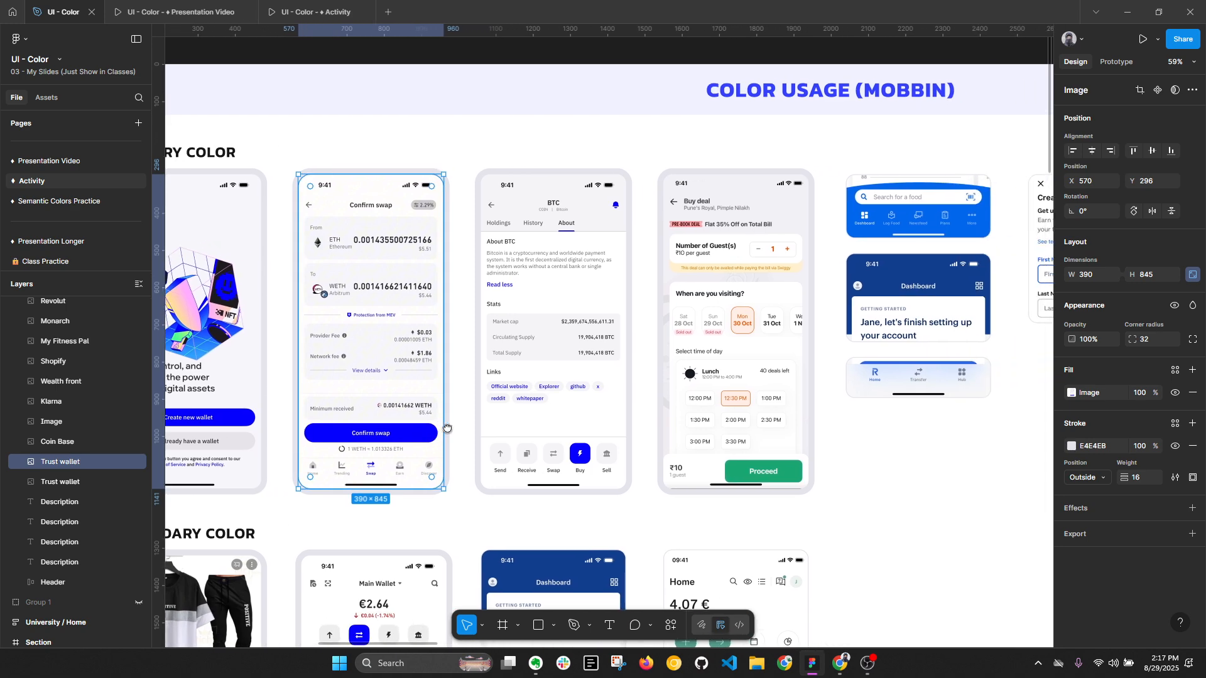
click(527, 251)
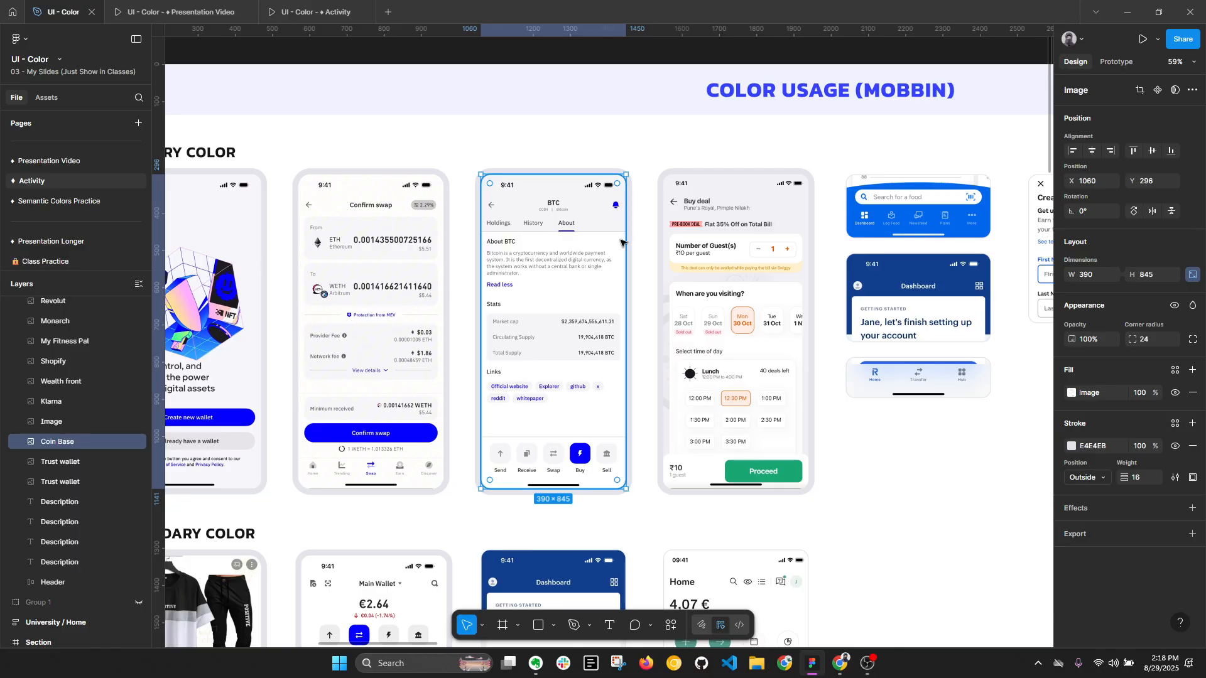
scroll(529, 331, up, 1)
scroll(529, 331, up, 2)
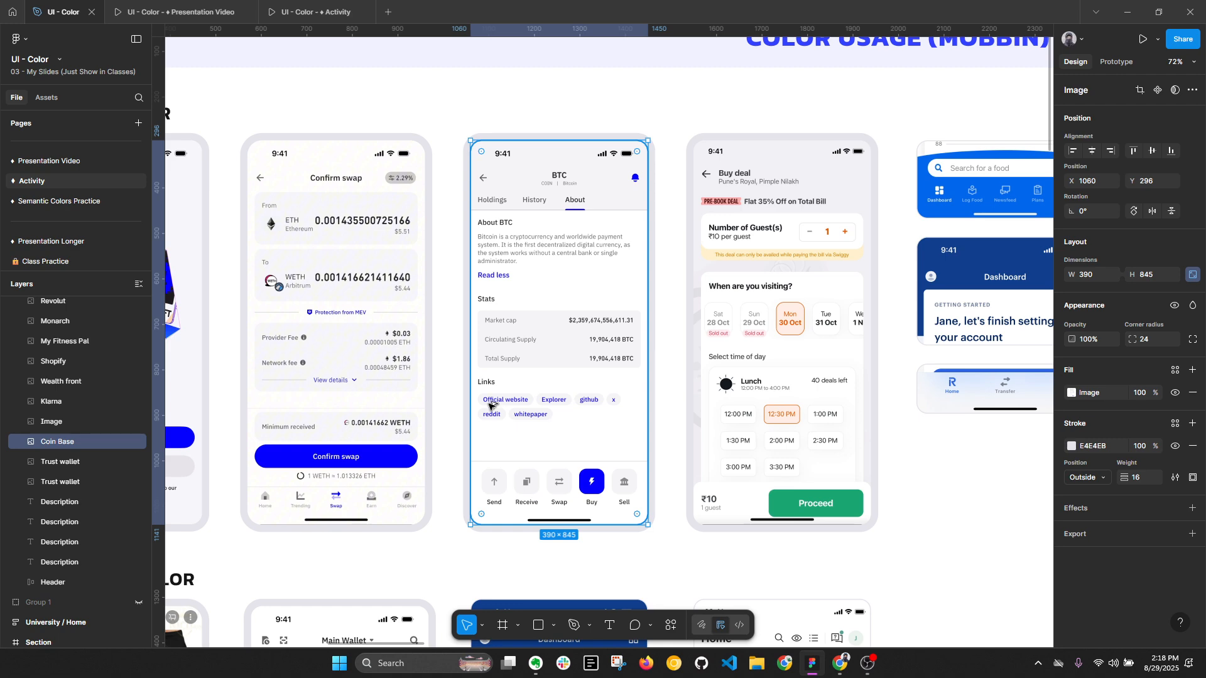
key(alt+l)
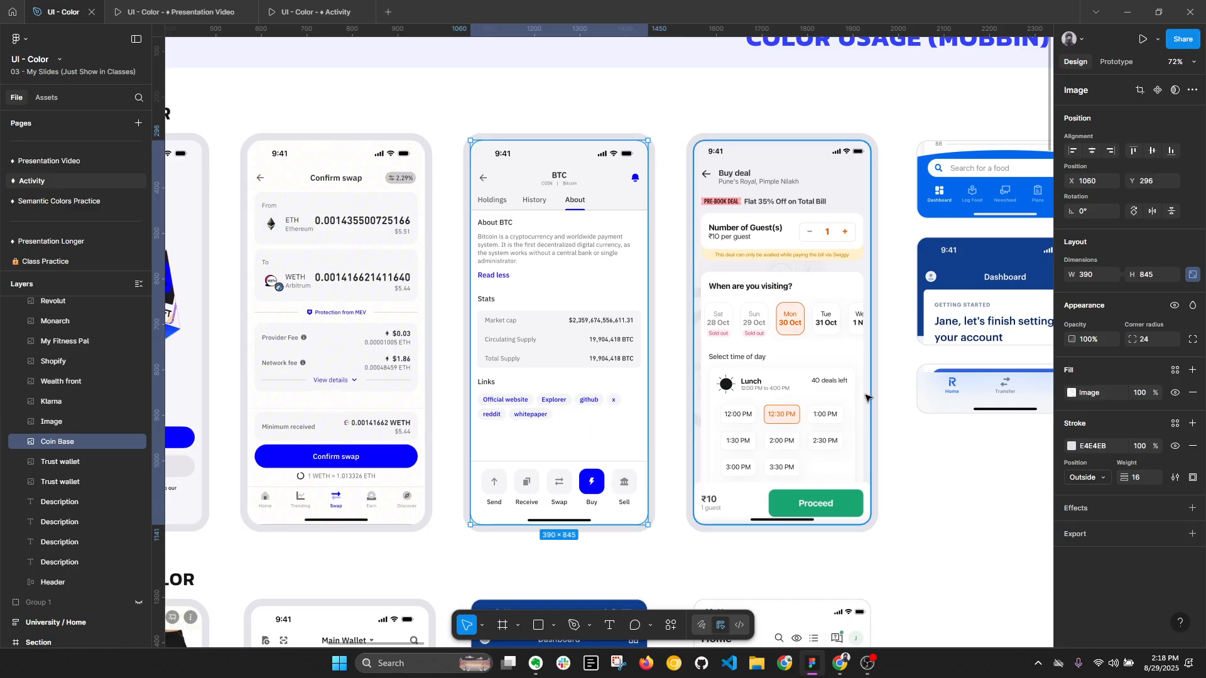
- Examine the primary color usage in the My Fitness Pal navigation and the Monarch dashboard header
drag(851, 384, 506, 371)
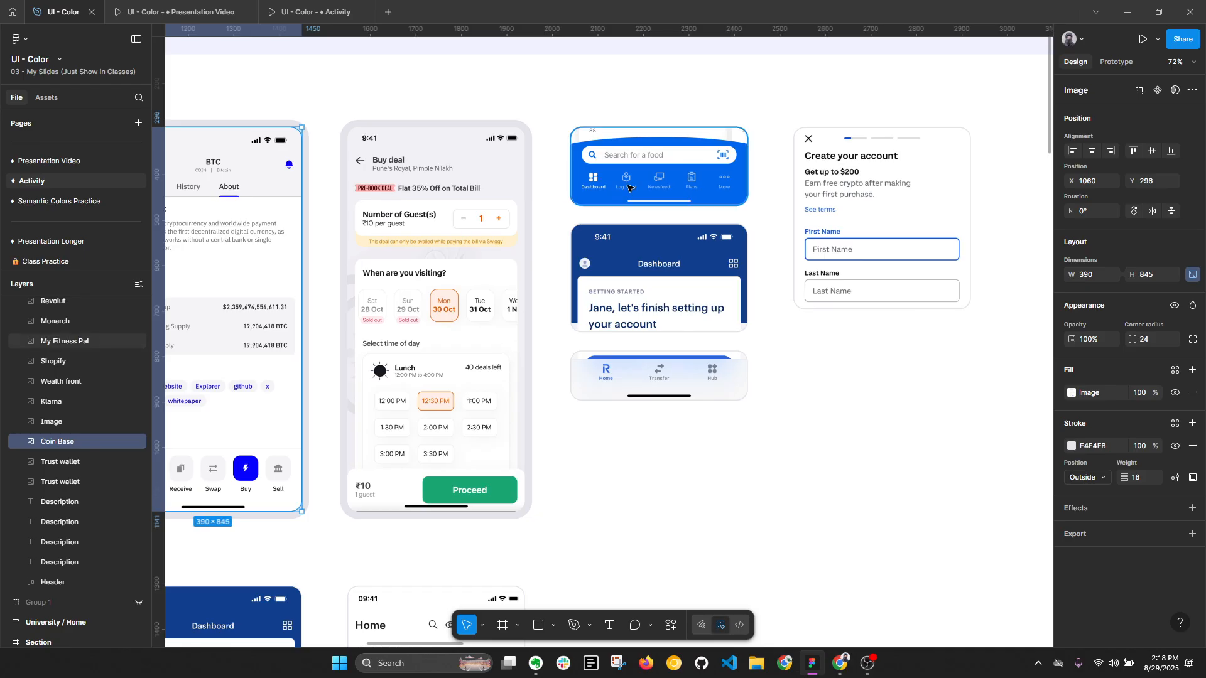
key(alt)
key(alt+l)
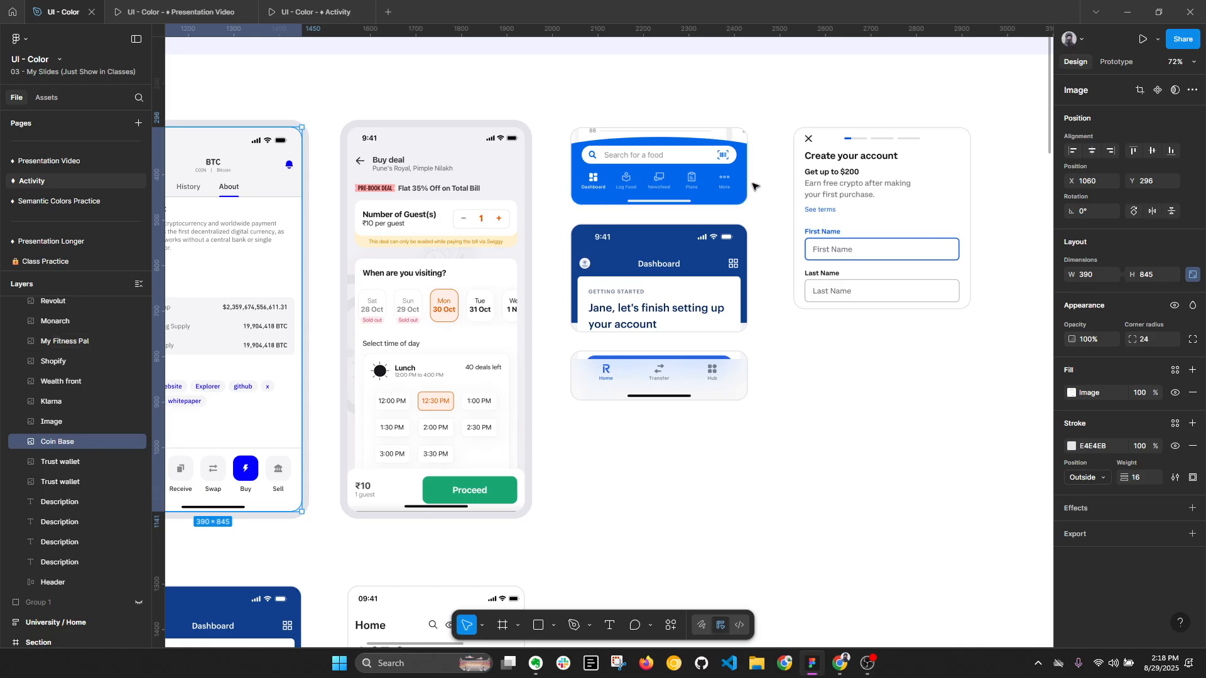
click(657, 178)
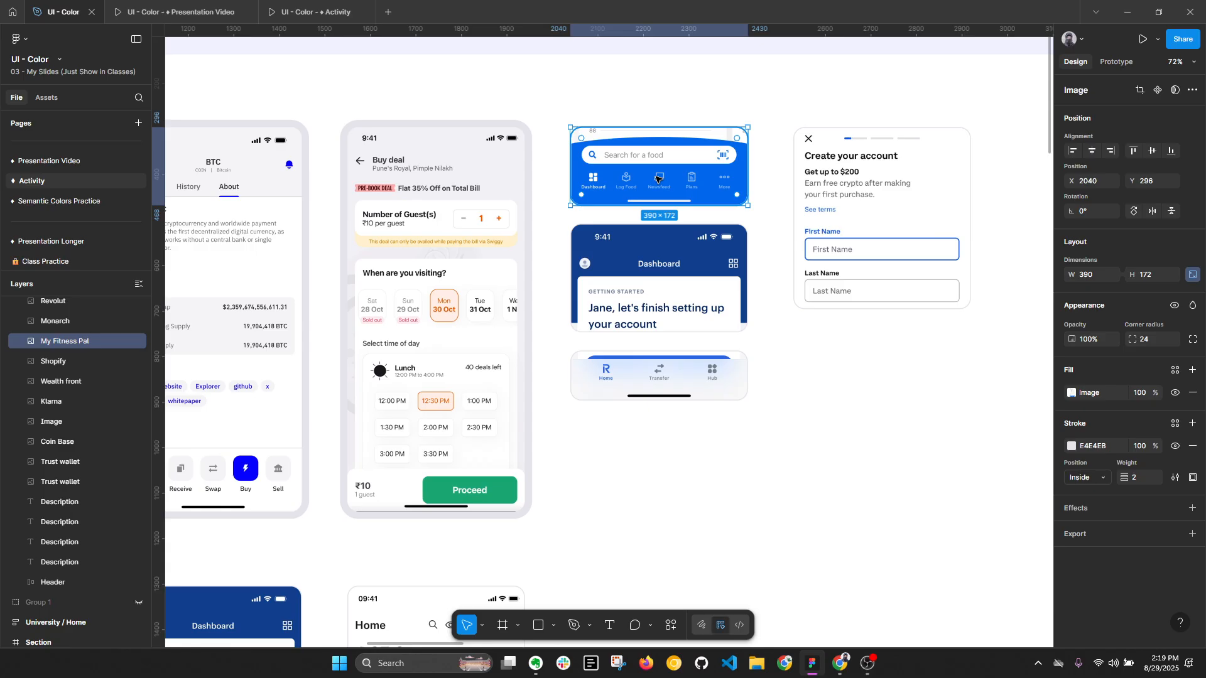
click(623, 244)
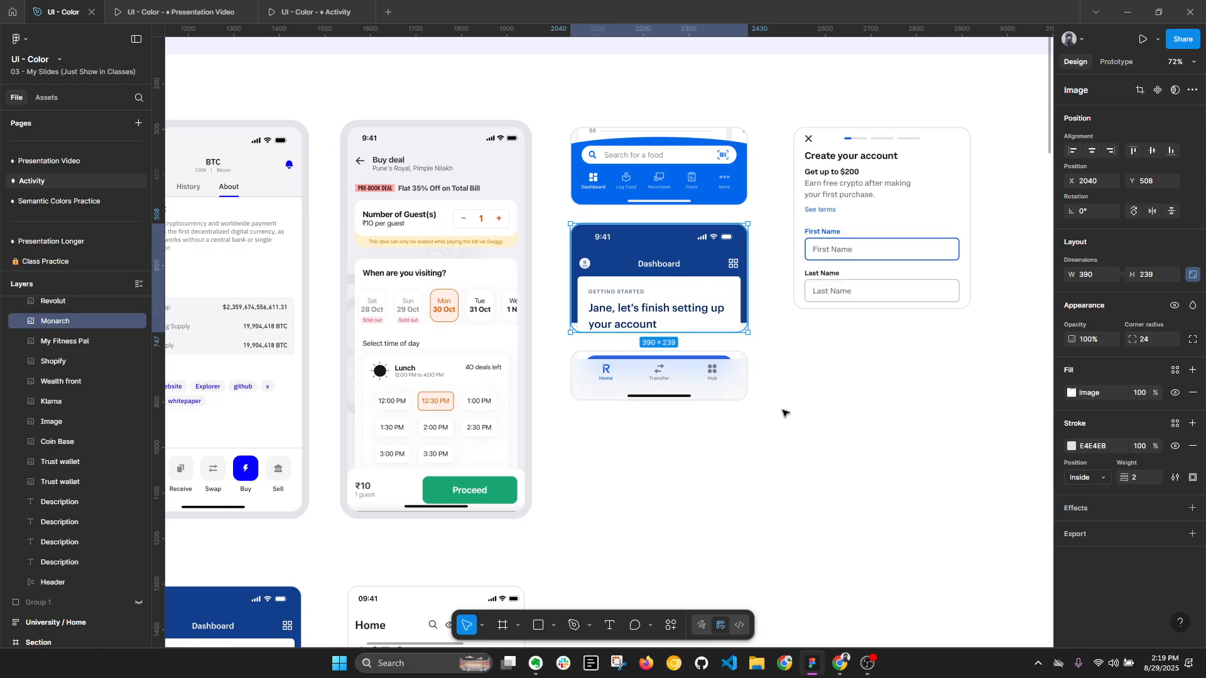
- Examine the primary color in the Revolut bottom navigation and on the Coinbase Create your account form
click(689, 385)
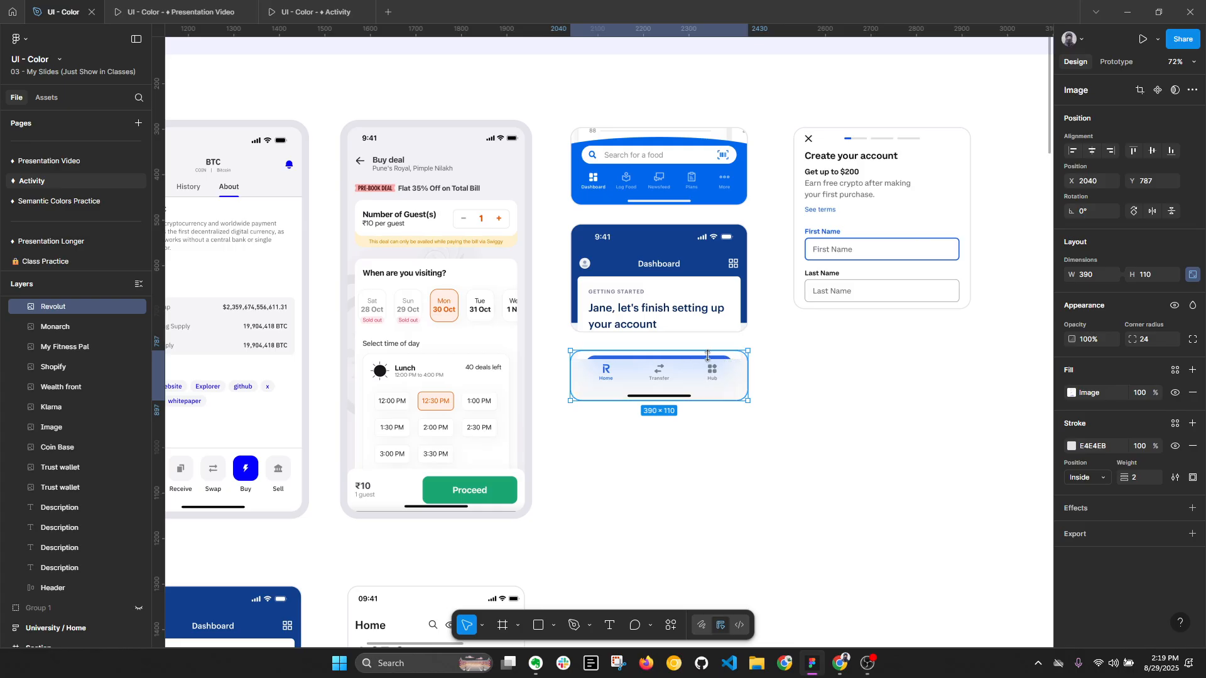
key(alt+l)
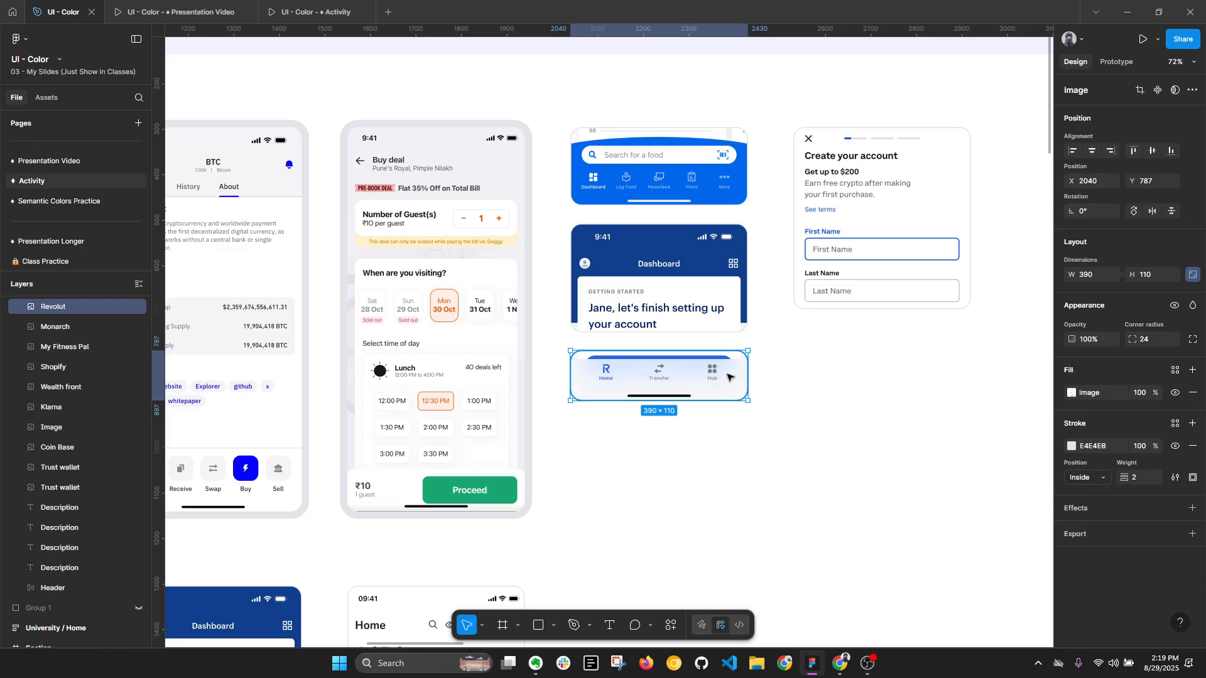
click(869, 205)
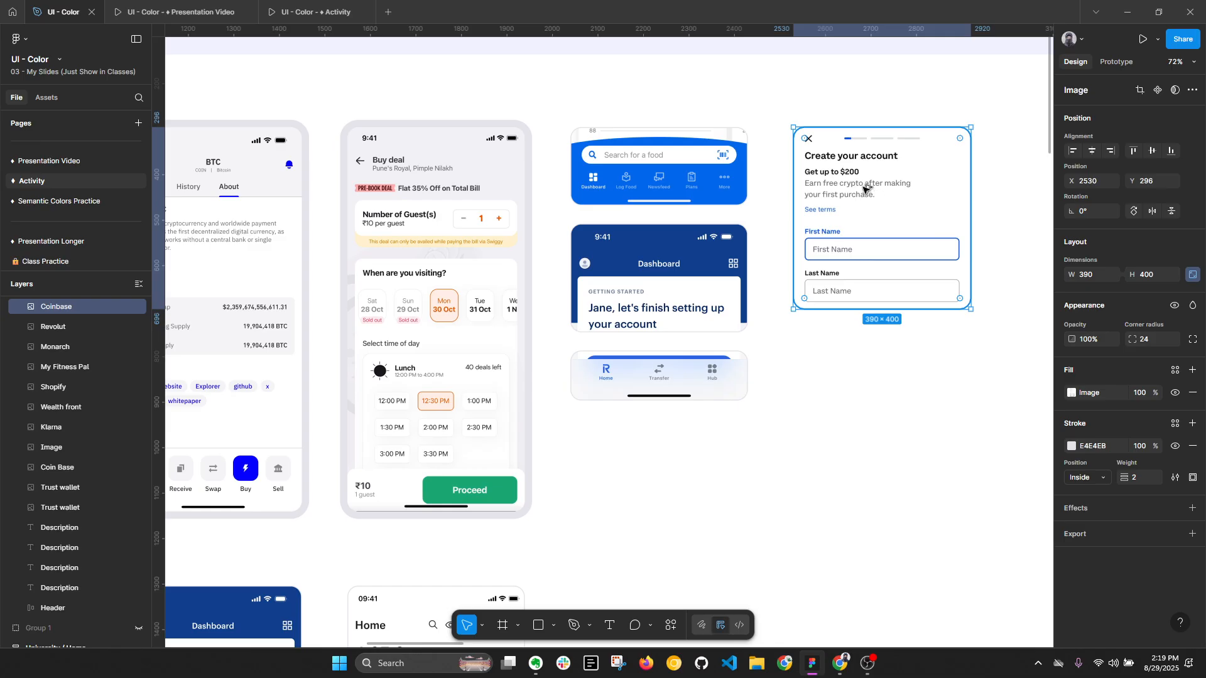
key(alt+l)
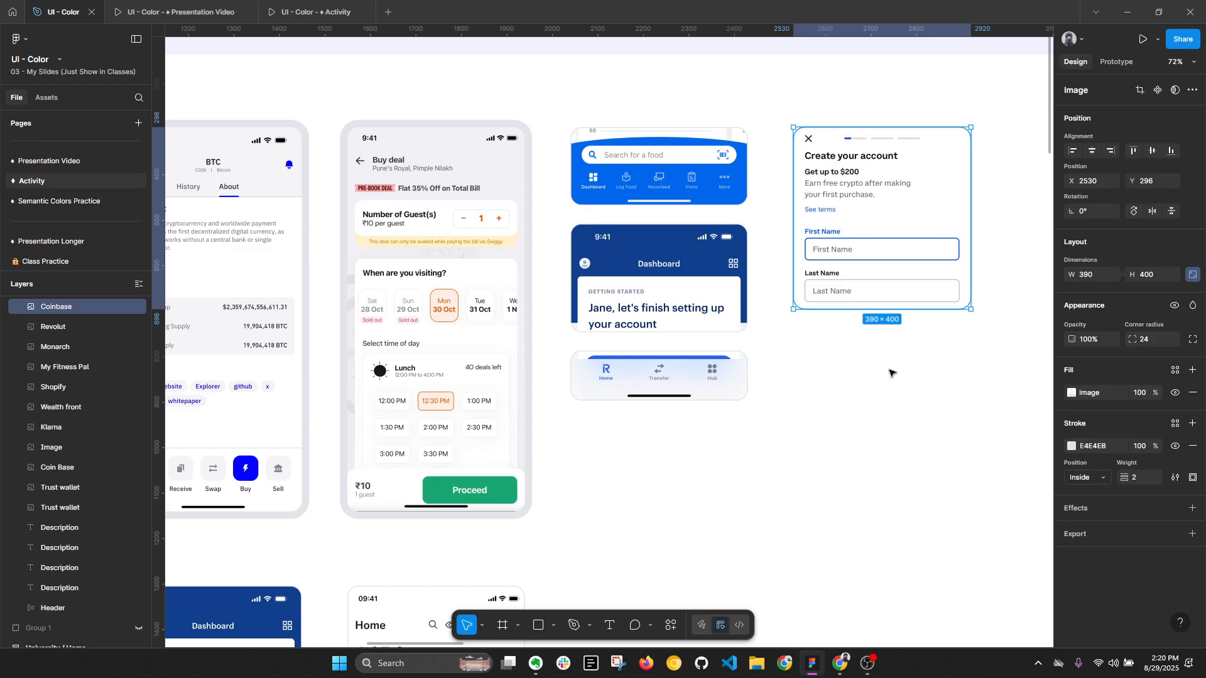
key(Escape)
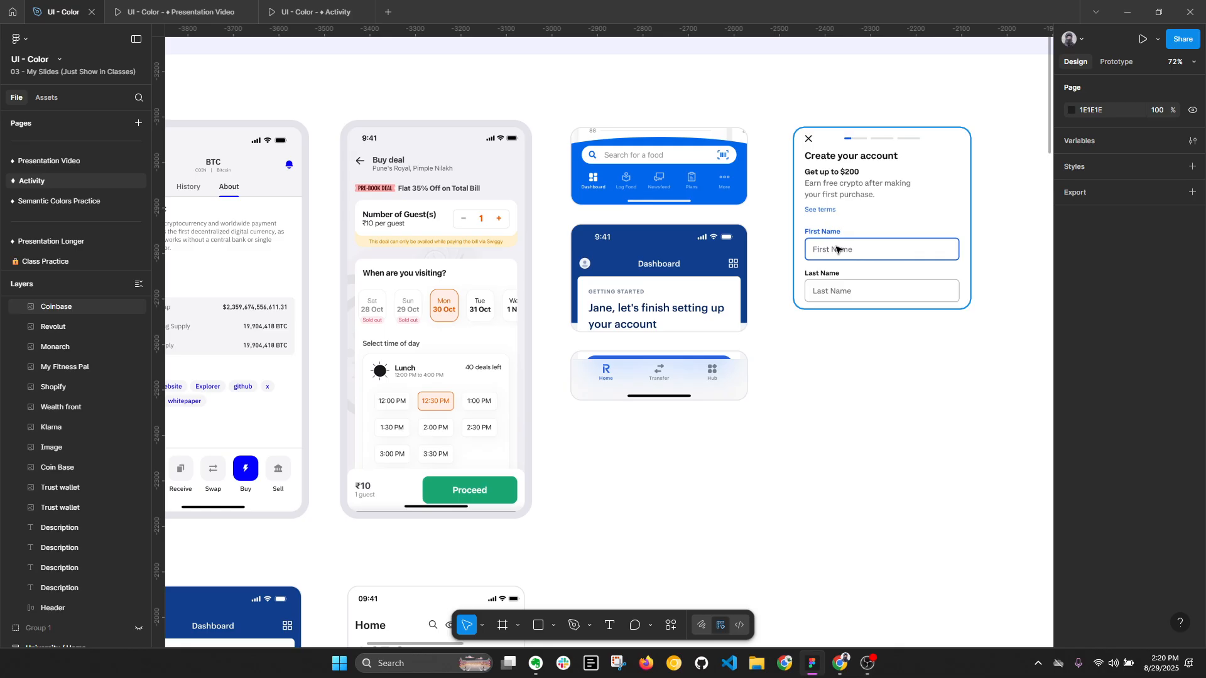
key(alt+l)
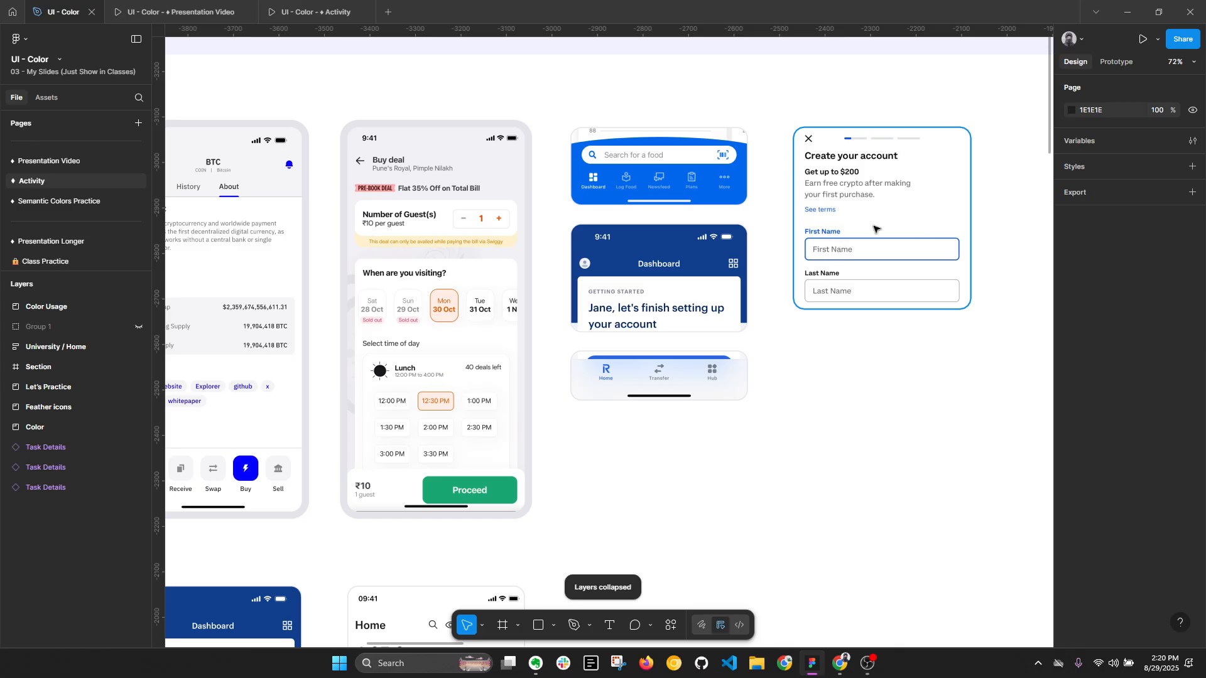
click(875, 229)
- Return to the Create a Color Palette brief and read its list of needed colors, including neutral and secondary colors
scroll(877, 226, down, 5)
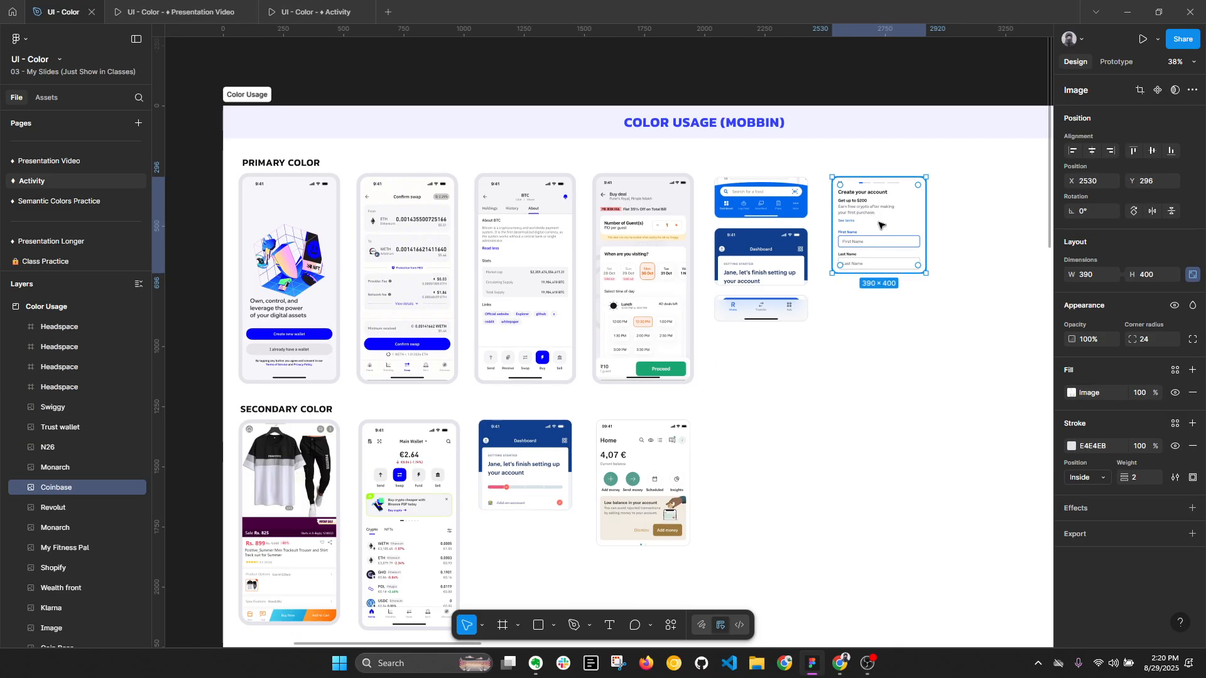
scroll(881, 225, down, 3)
drag(447, 306, 638, 228)
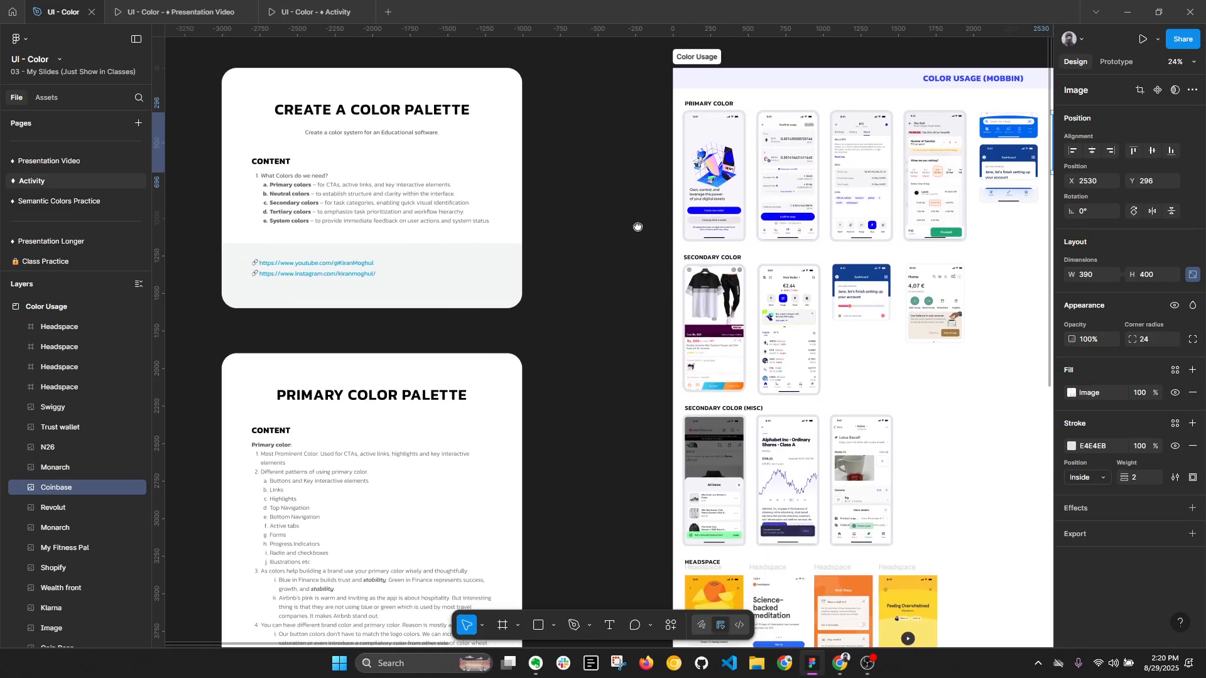
scroll(351, 245, up, 5)
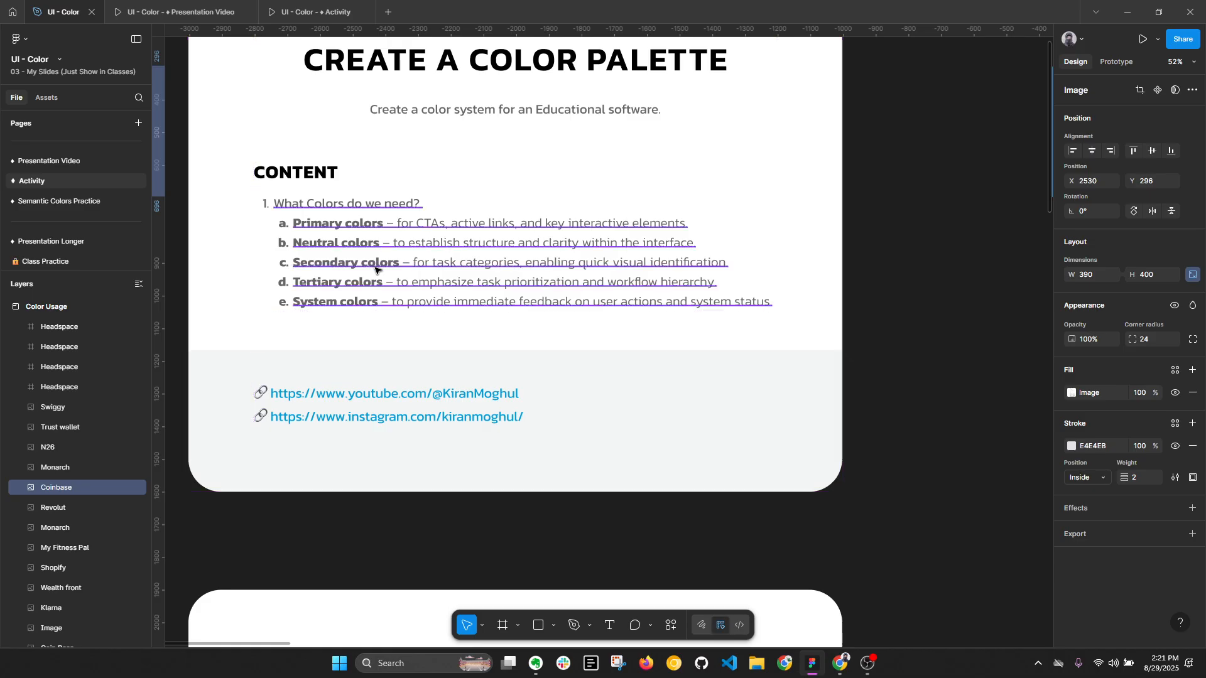
- Examine the secondary color on the tracksuit product screen under Secondary Color, focusing on the Buy Now and Add to Cart buttons
scroll(377, 269, down, 4)
drag(767, 353, 321, 320)
scroll(371, 383, up, 5)
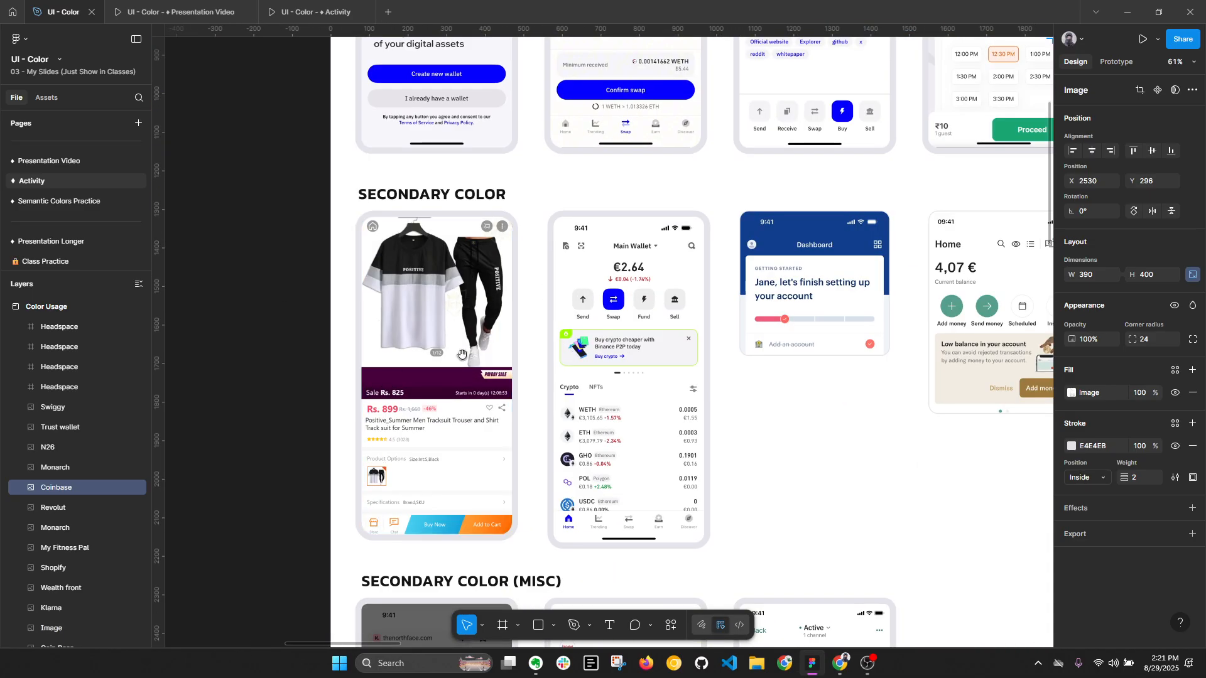
drag(424, 349, 527, 282)
click(526, 281)
key(alt+l)
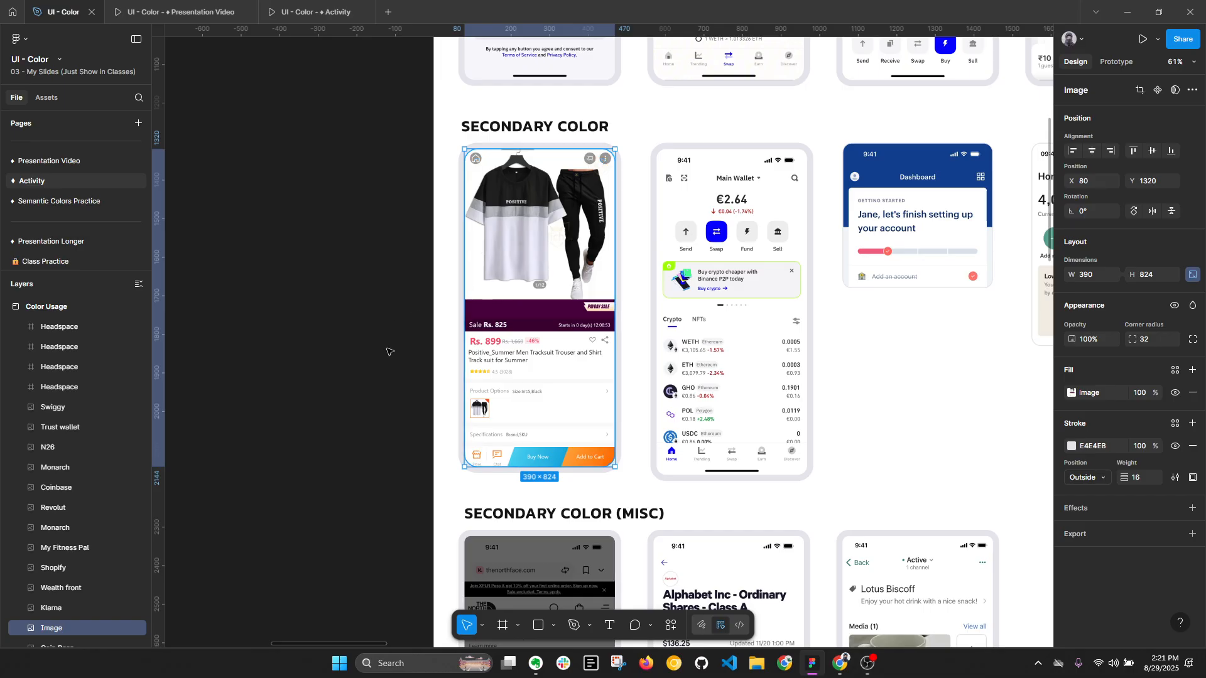
scroll(583, 463, up, 2)
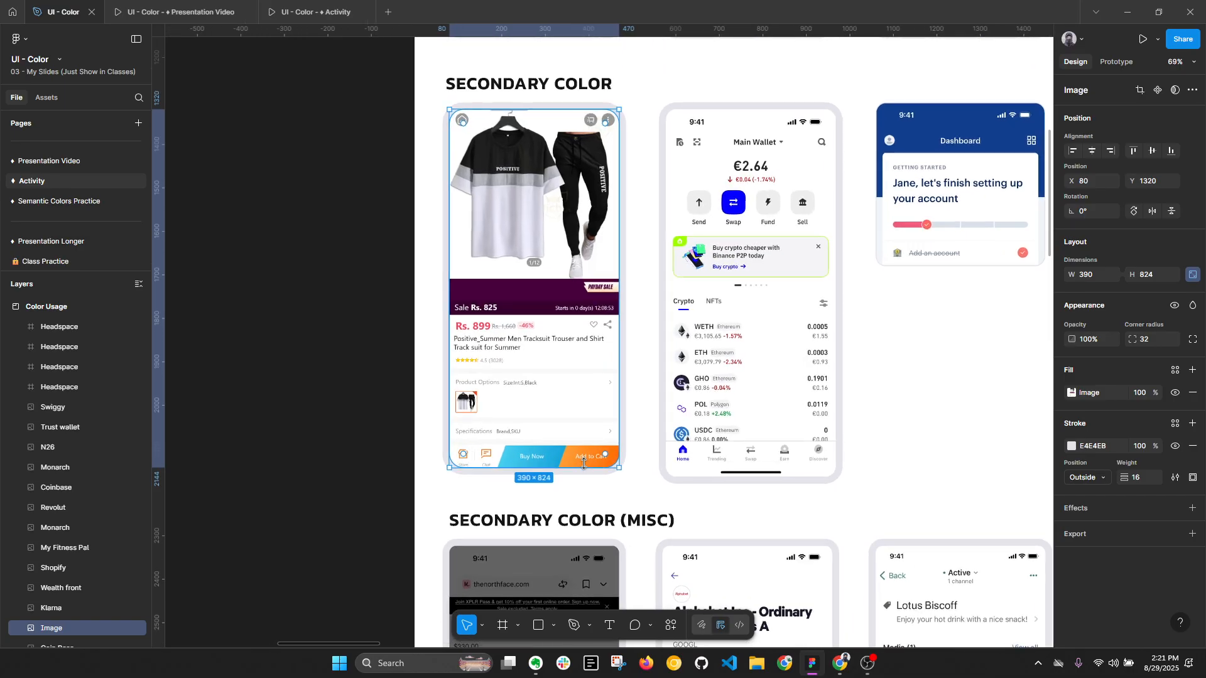
scroll(550, 466, up, 3)
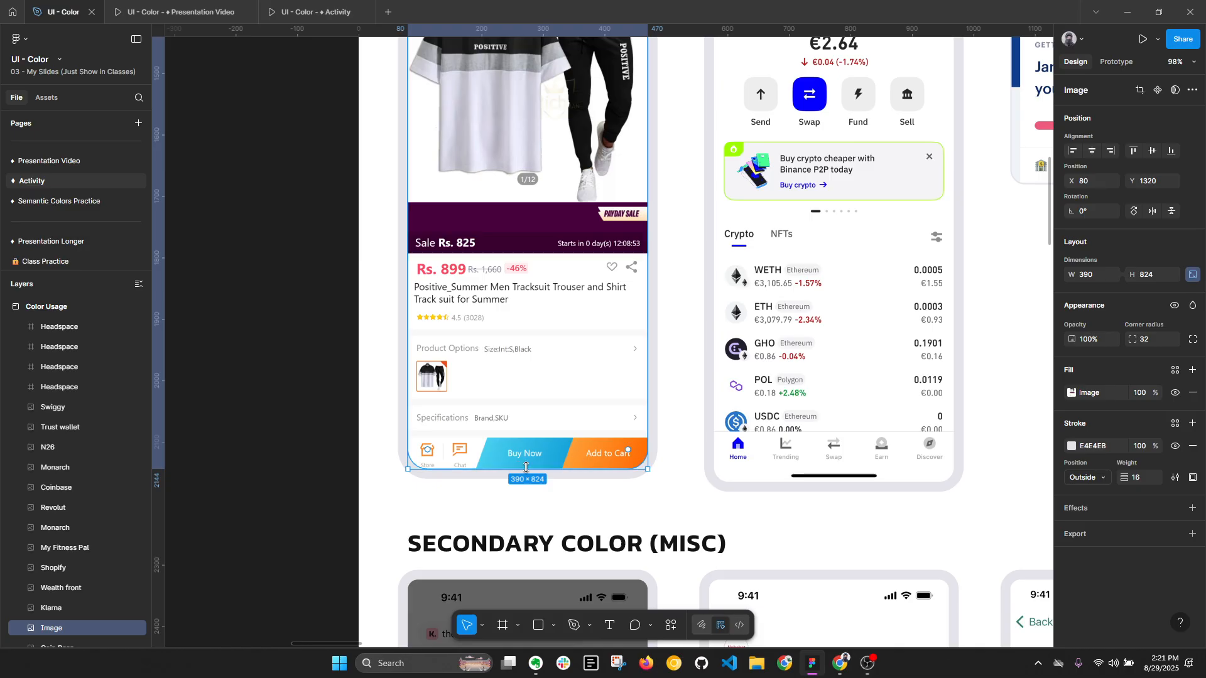
- Examine the secondary color accent on the Trust wallet Main Wallet screen's Binance P2P banner
scroll(519, 464, down, 2)
drag(599, 312, 453, 376)
drag(657, 311, 596, 327)
click(614, 333)
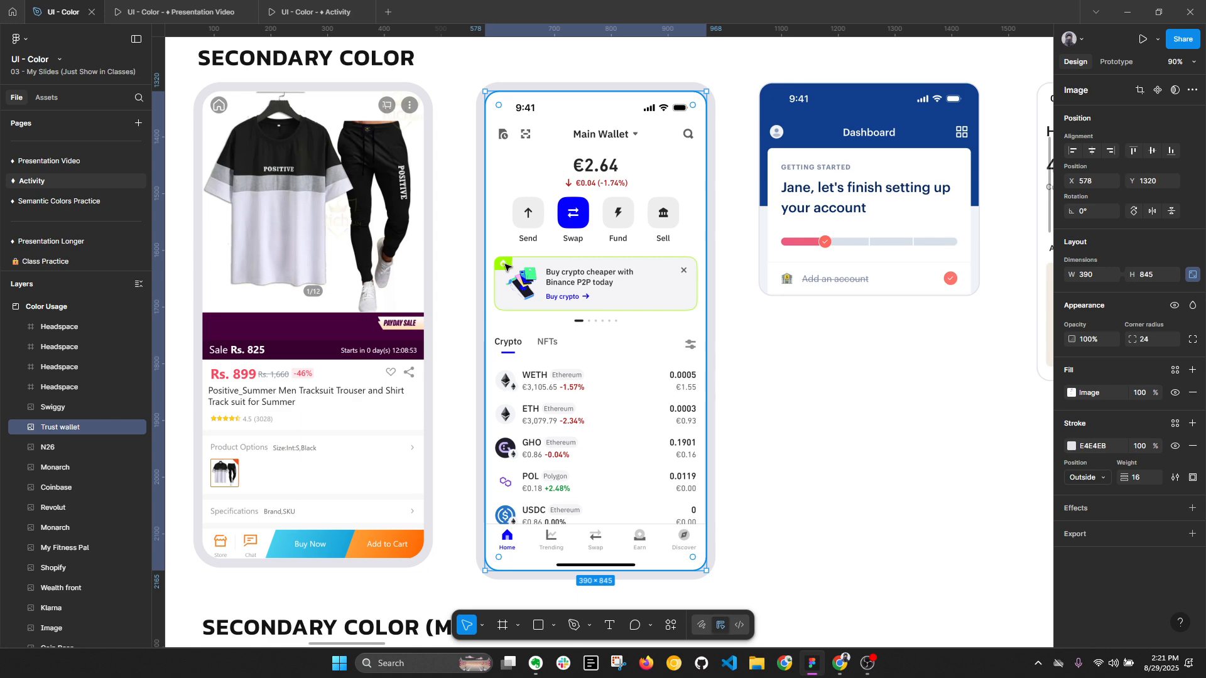
- Examine the secondary color on the Monarch dashboard's progress bar and the N26 Home screen's low balance card
scroll(509, 268, down, 1)
drag(875, 194, 597, 225)
click(597, 224)
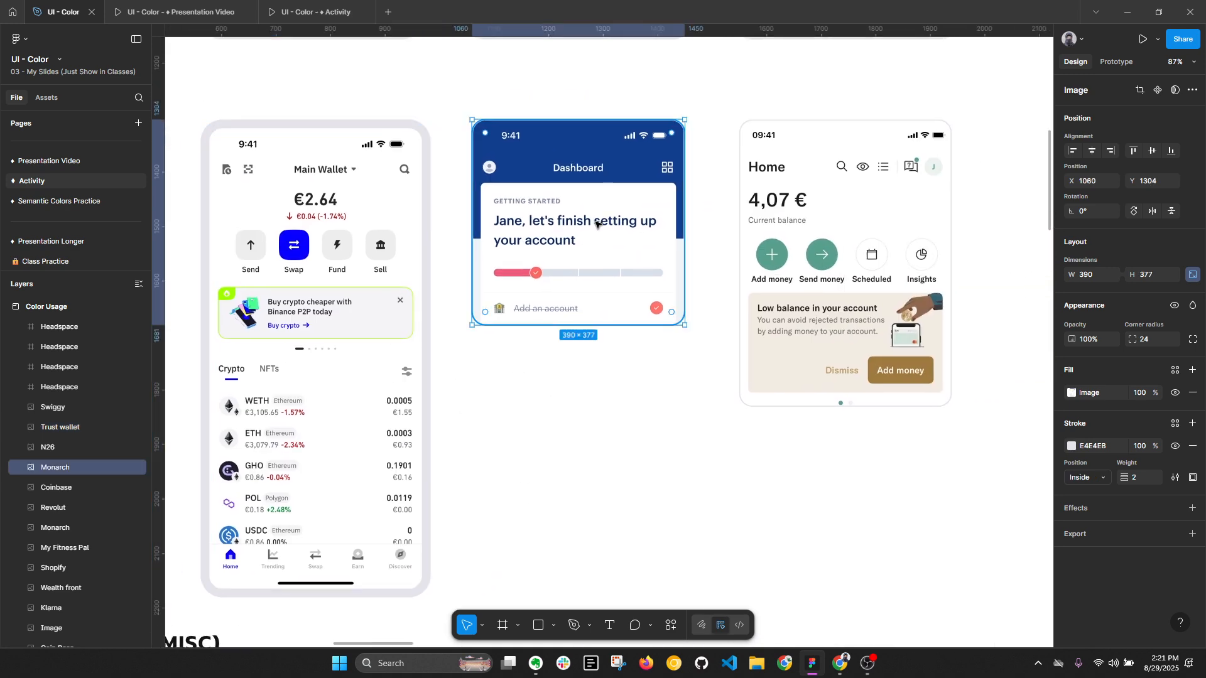
key(alt+l)
scroll(796, 302, right, 3)
click(769, 289)
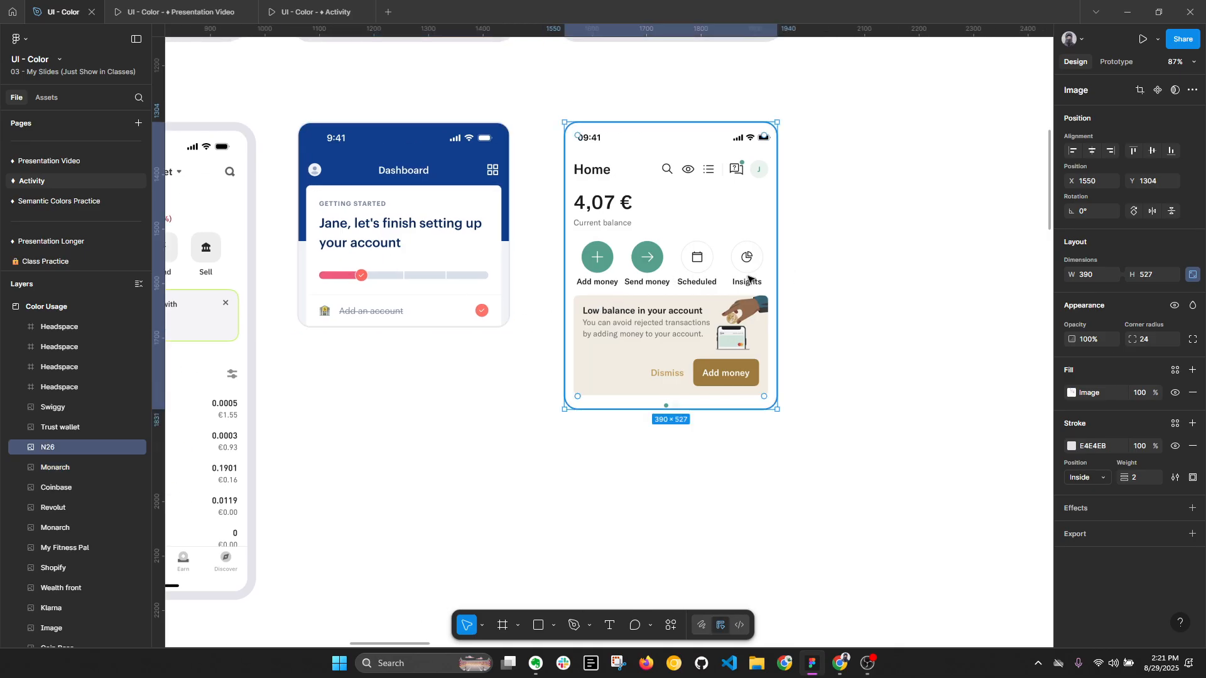
key(alt+l)
scroll(809, 328, down, 5)
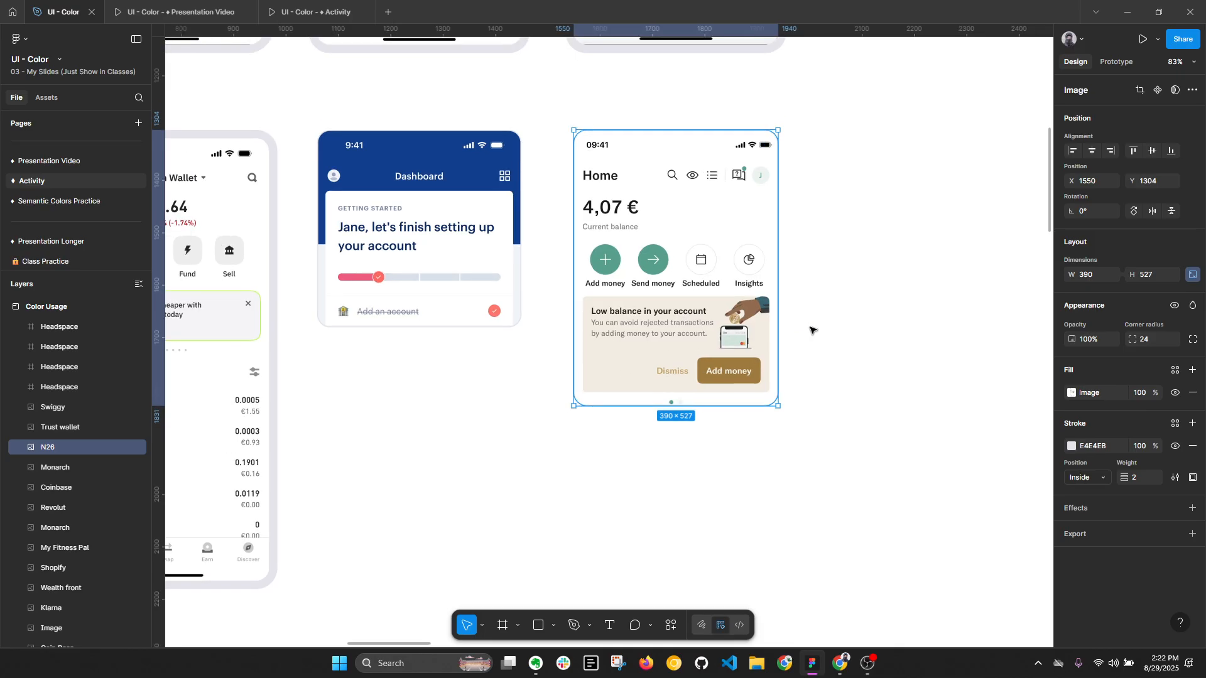
- Read the tertiary and system color entries in the Create a Color Palette brief
scroll(517, 377, down, 3)
scroll(477, 327, left, 5)
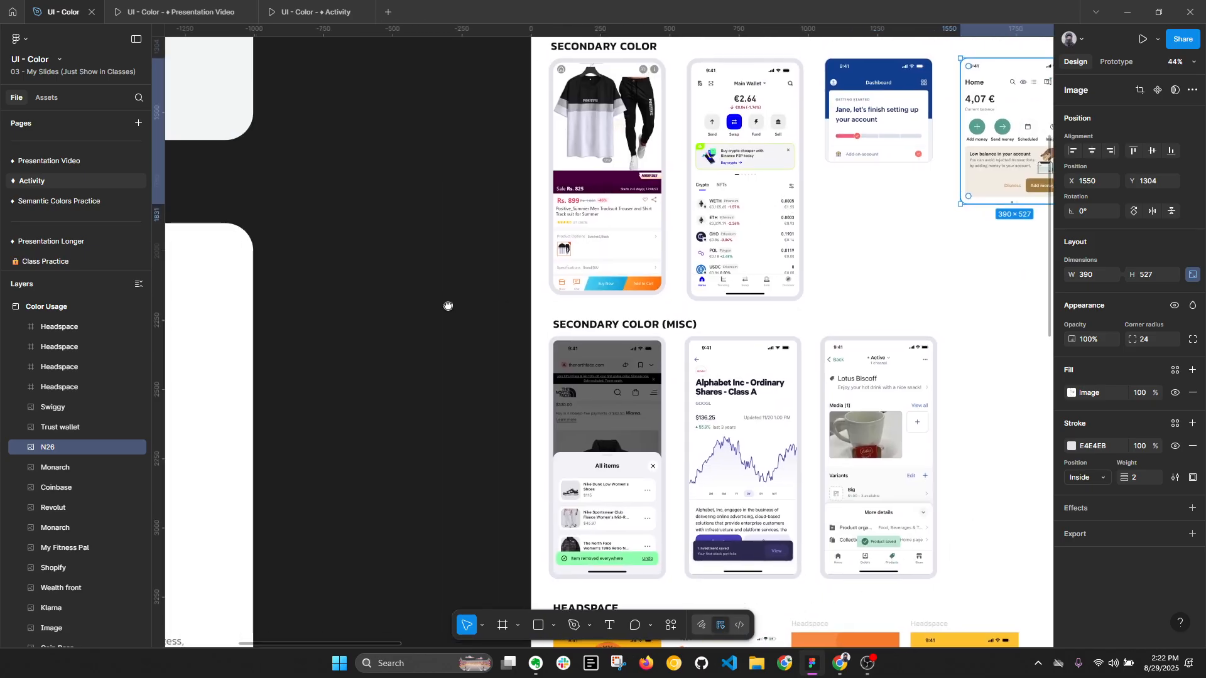
drag(440, 290, 338, 295)
drag(376, 392, 836, 496)
scroll(444, 361, up, 1)
drag(534, 302, 963, 556)
drag(582, 280, 498, 318)
scroll(498, 350, up, 4)
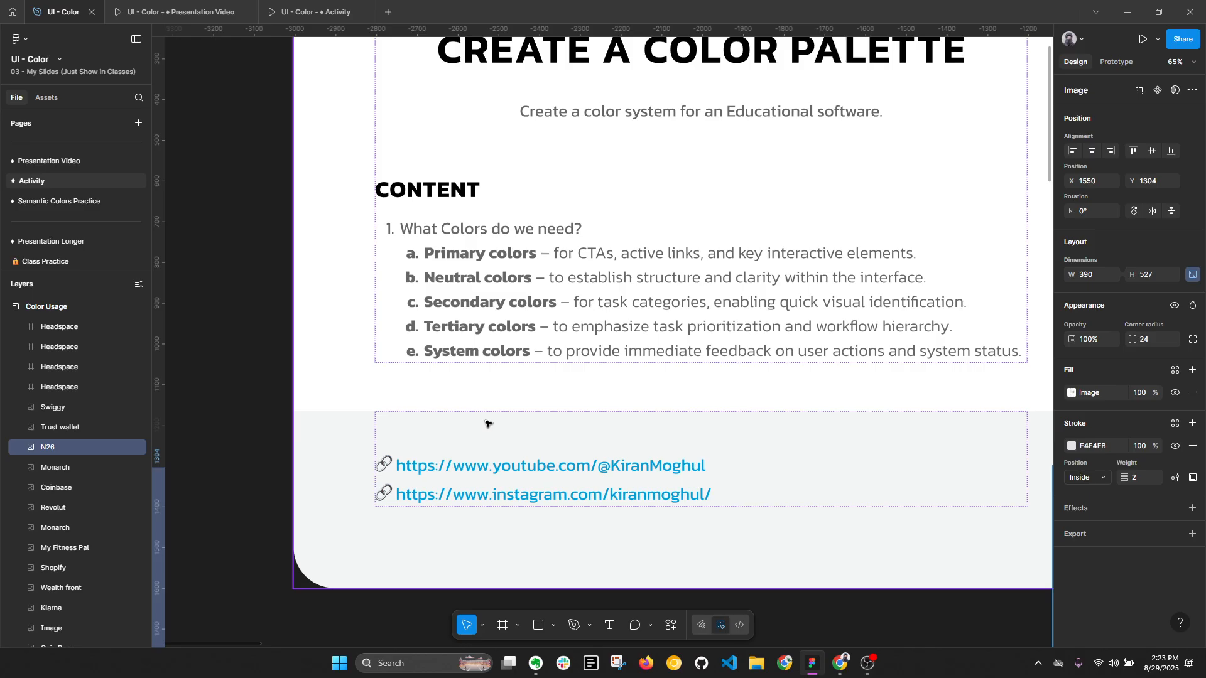
key(alt+l)
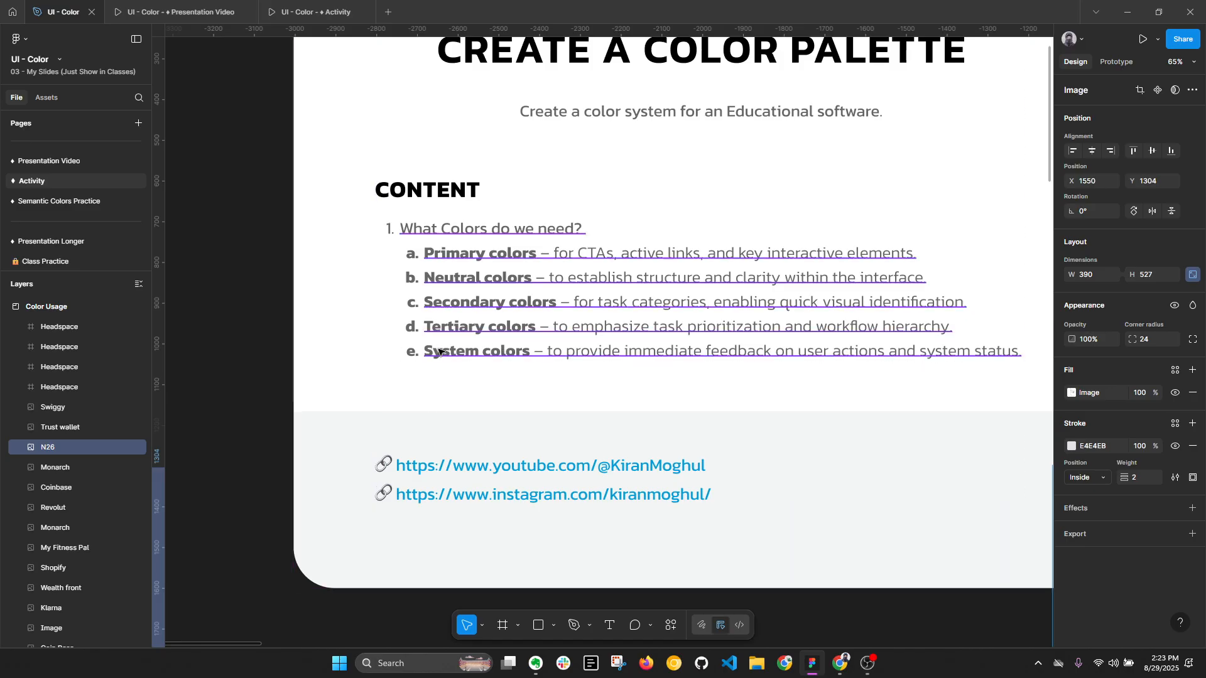
scroll(440, 352, down, 2)
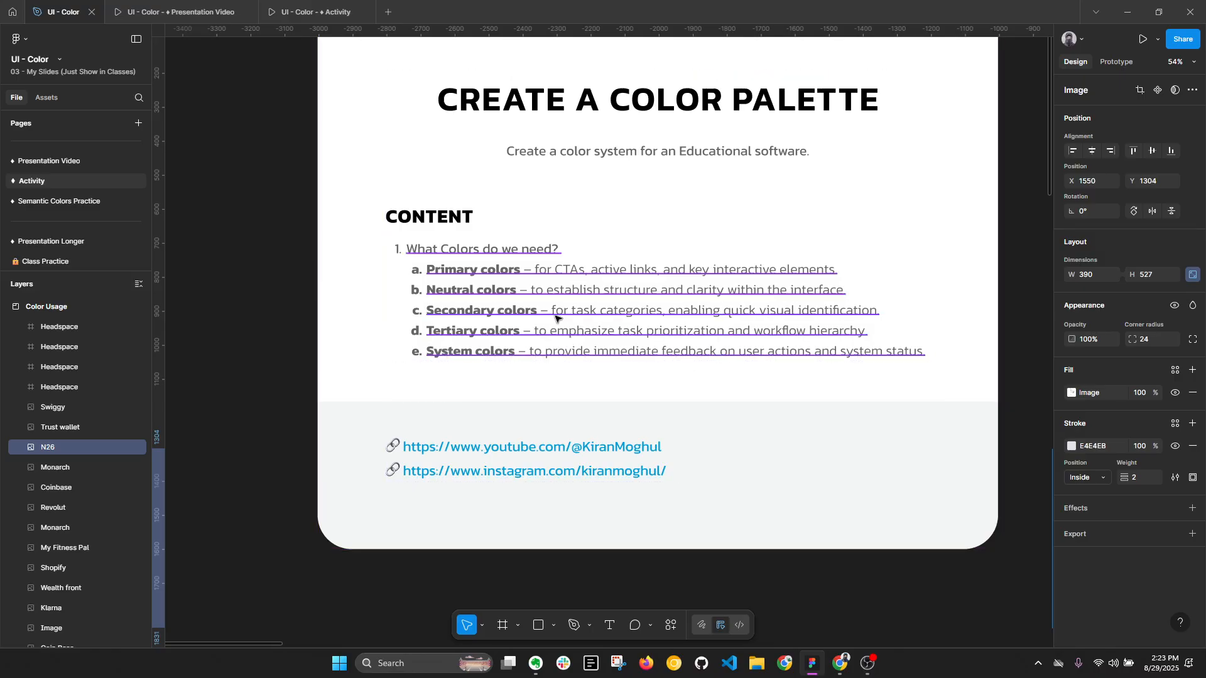
- Examine the feedback message colors on the Klarna, Wealthfront and Shopify screens under Secondary Color (Misc)
scroll(557, 320, down, 5)
drag(783, 269, 362, 234)
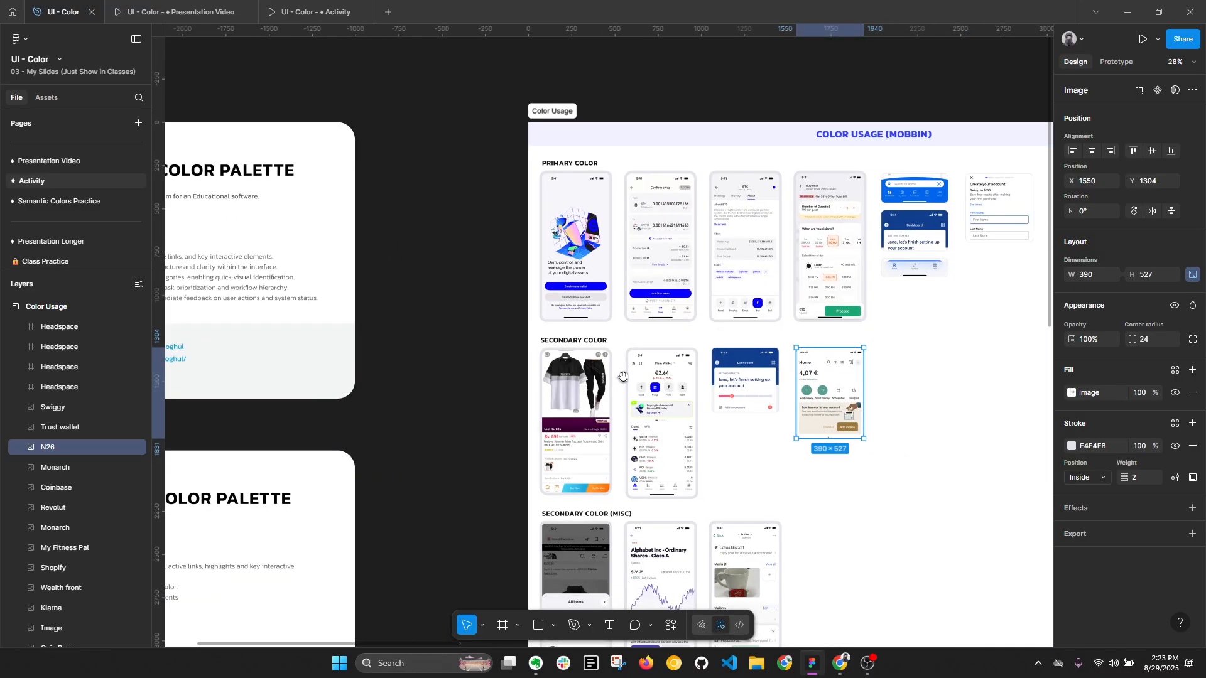
drag(623, 378, 543, 292)
scroll(472, 553, up, 8)
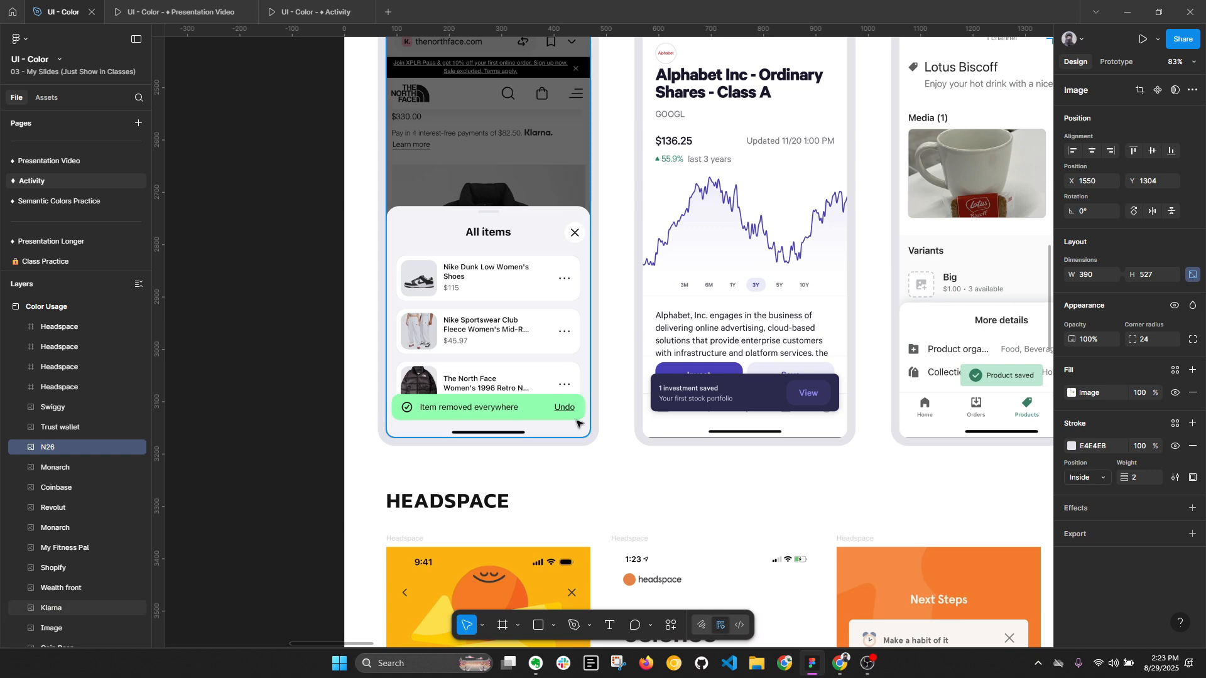
drag(664, 372, 497, 457)
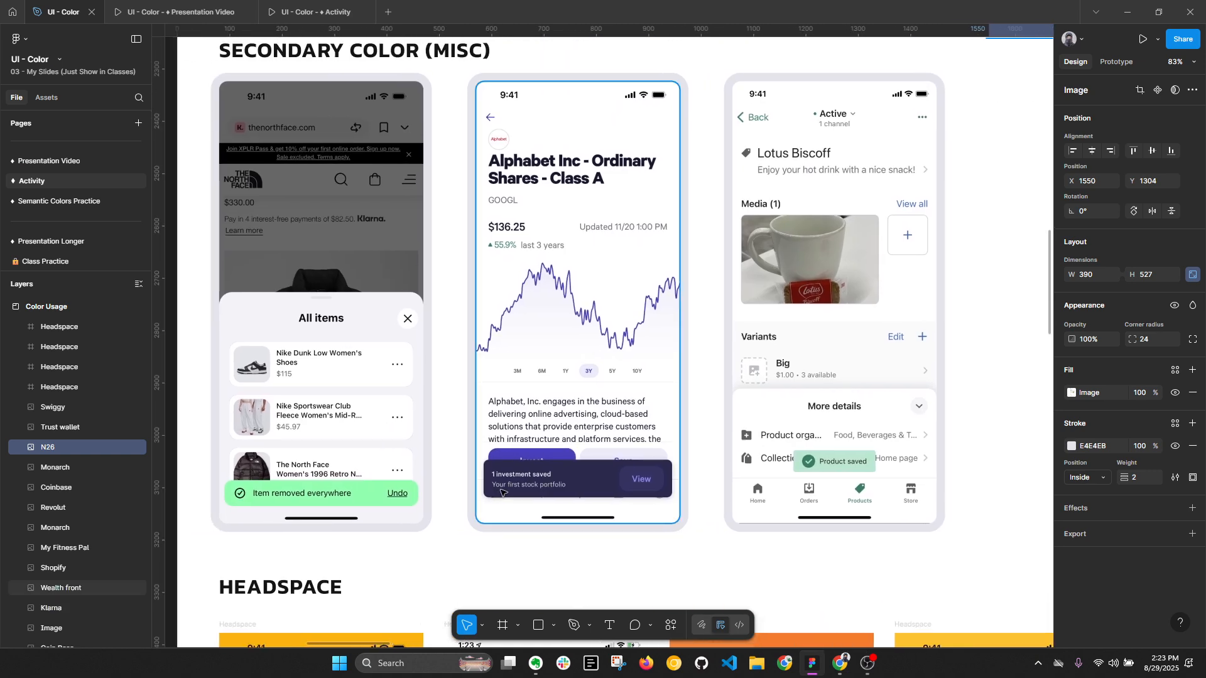
key(alt+l)
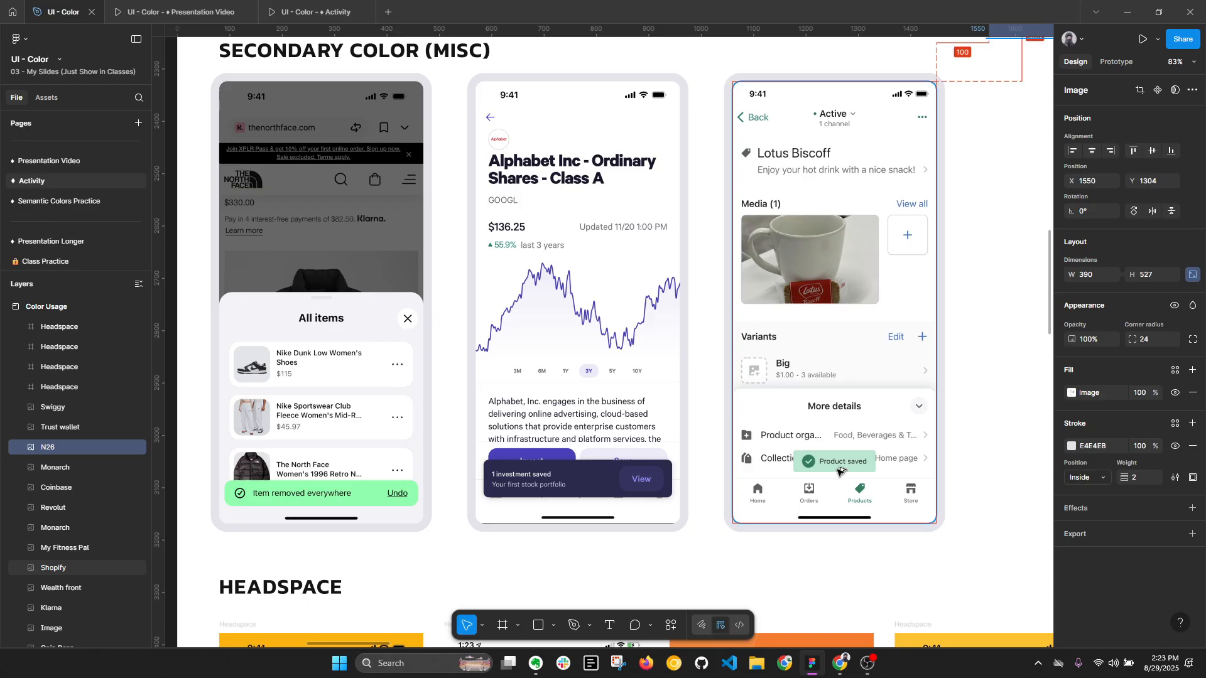
key(alt+l)
- Read the Primary Color Palette brief, covering usage patterns, brand meaning and differing brand and primary colors
scroll(839, 471, down, 10)
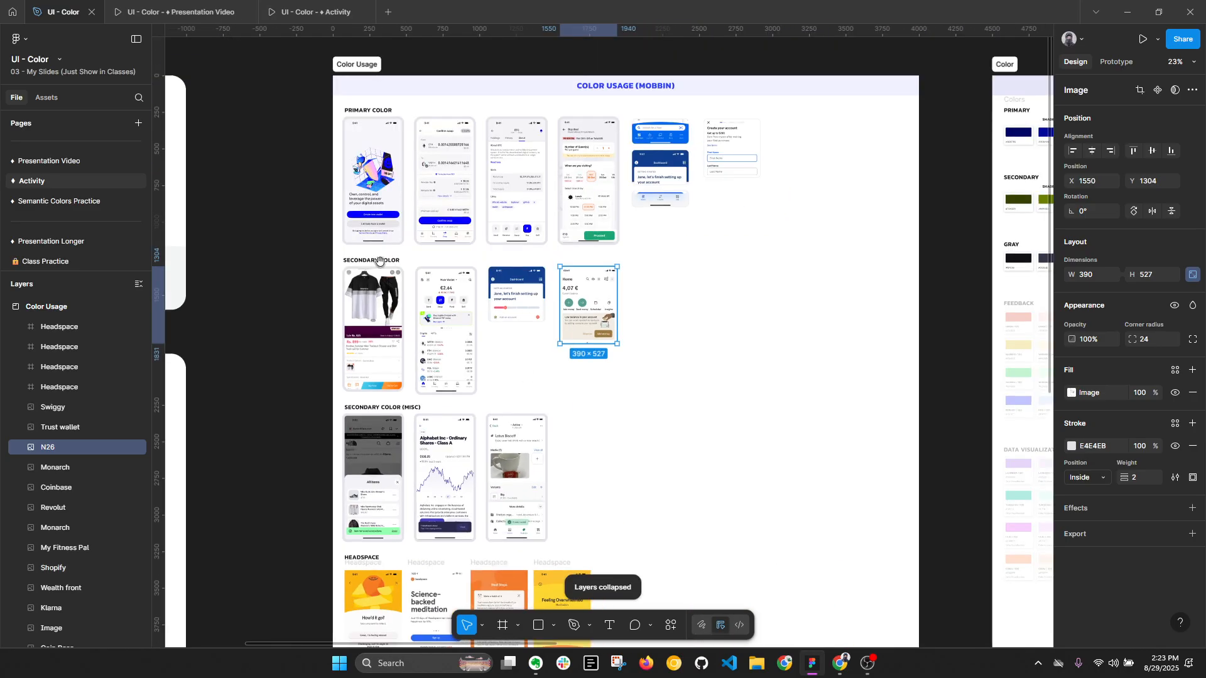
drag(381, 261, 925, 244)
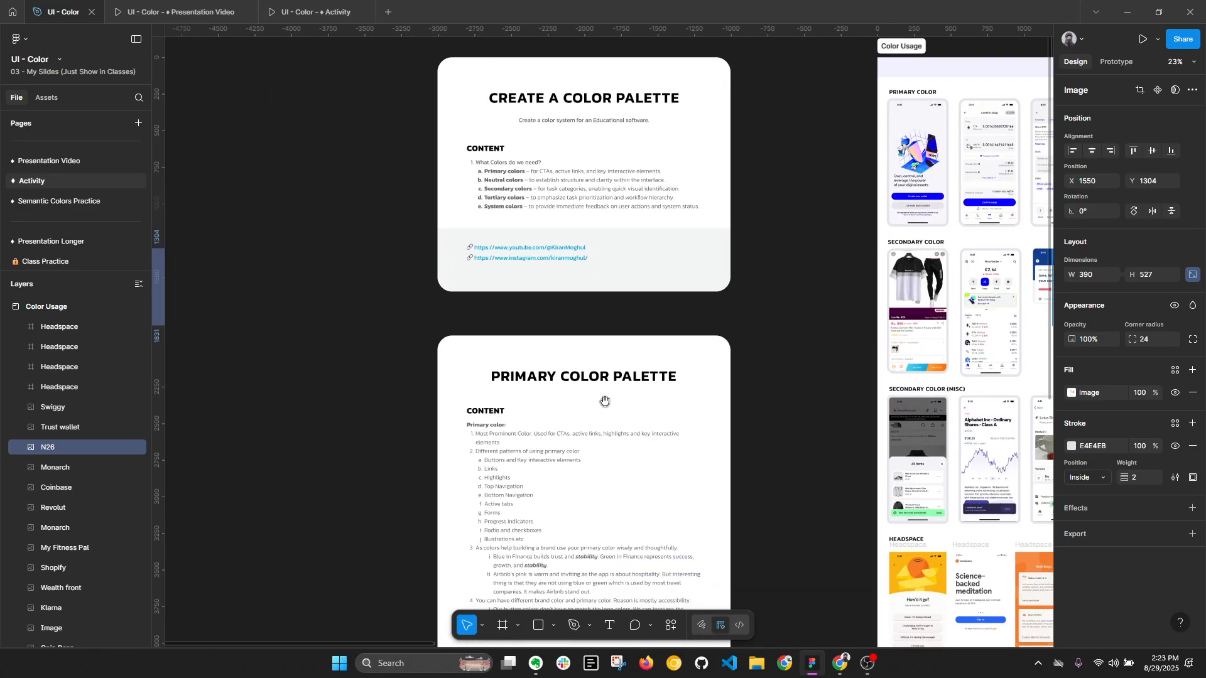
drag(605, 402, 569, 210)
scroll(521, 302, up, 3)
scroll(519, 303, up, 1)
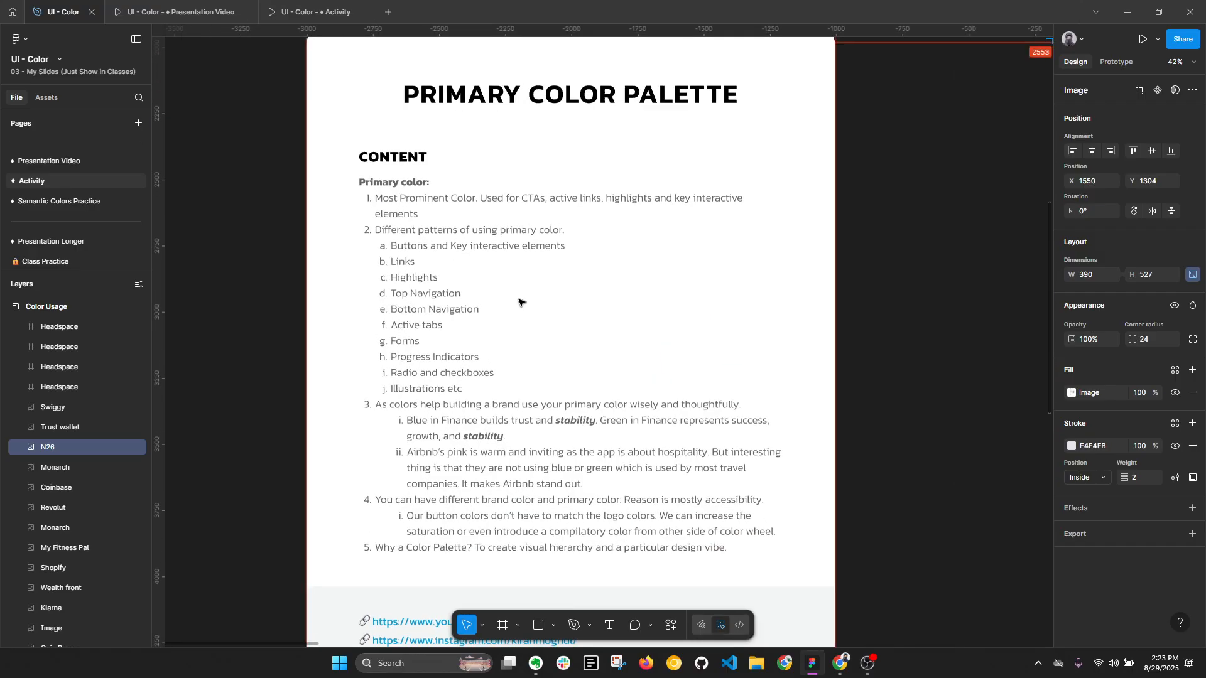
key(alt+l)
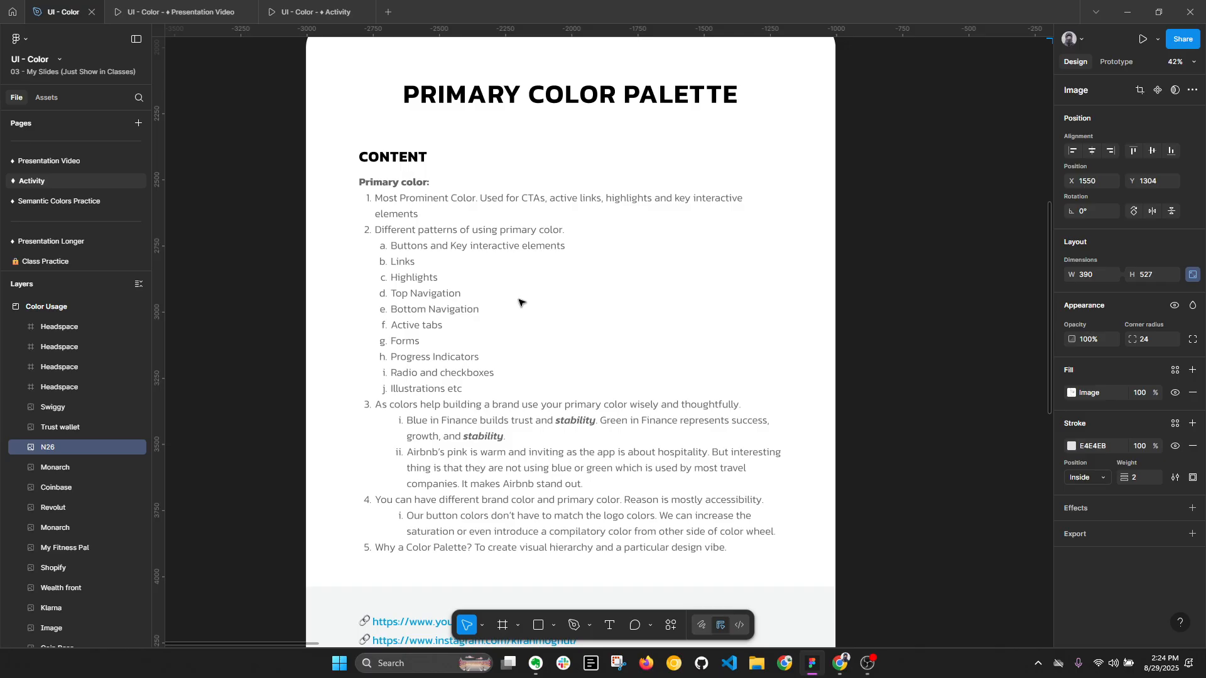
key(alt)
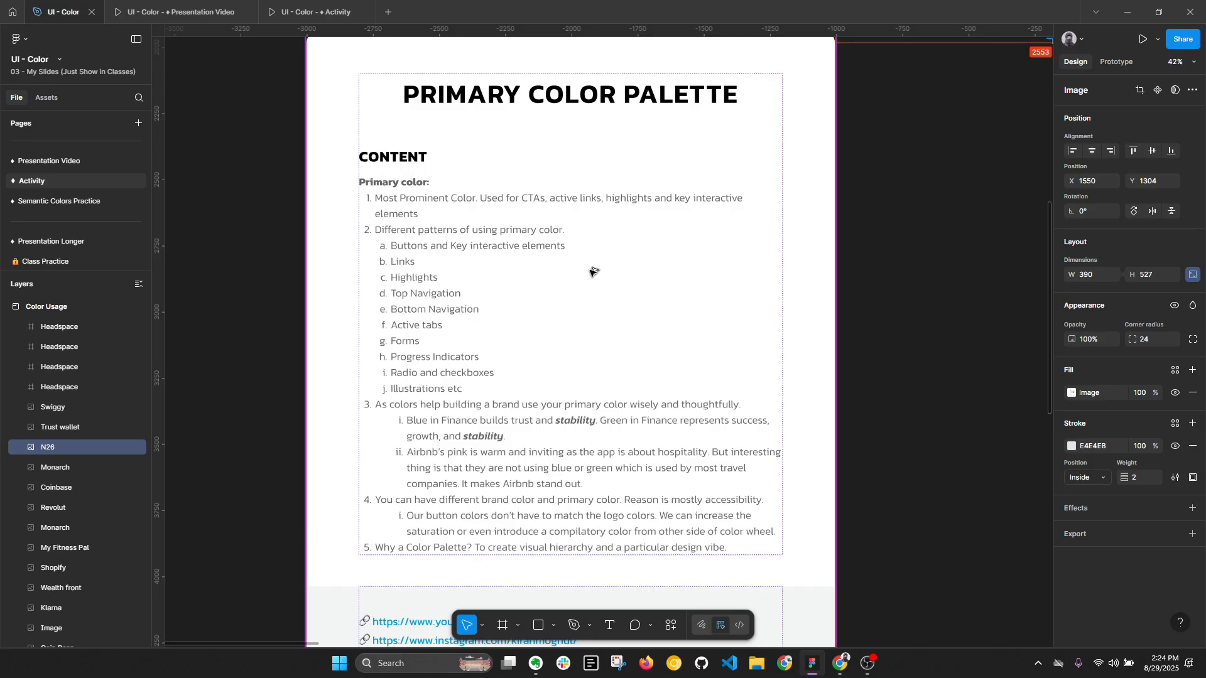
key(alt+l)
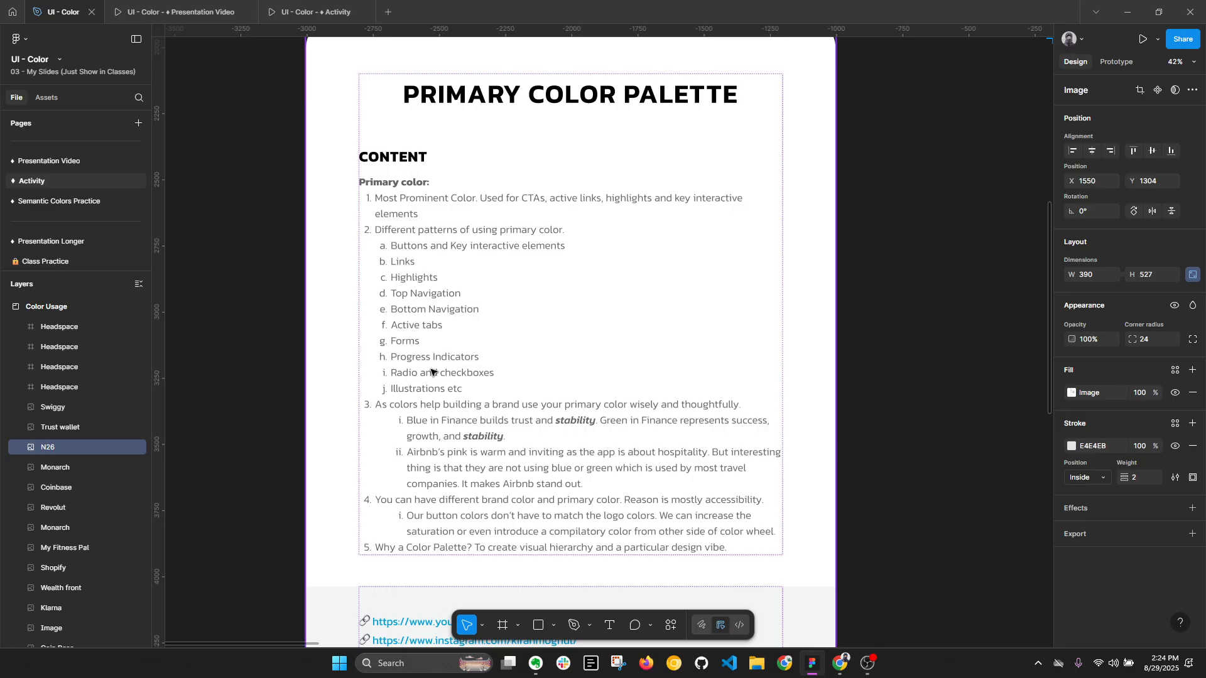
key(alt+l)
scroll(500, 460, up, 2)
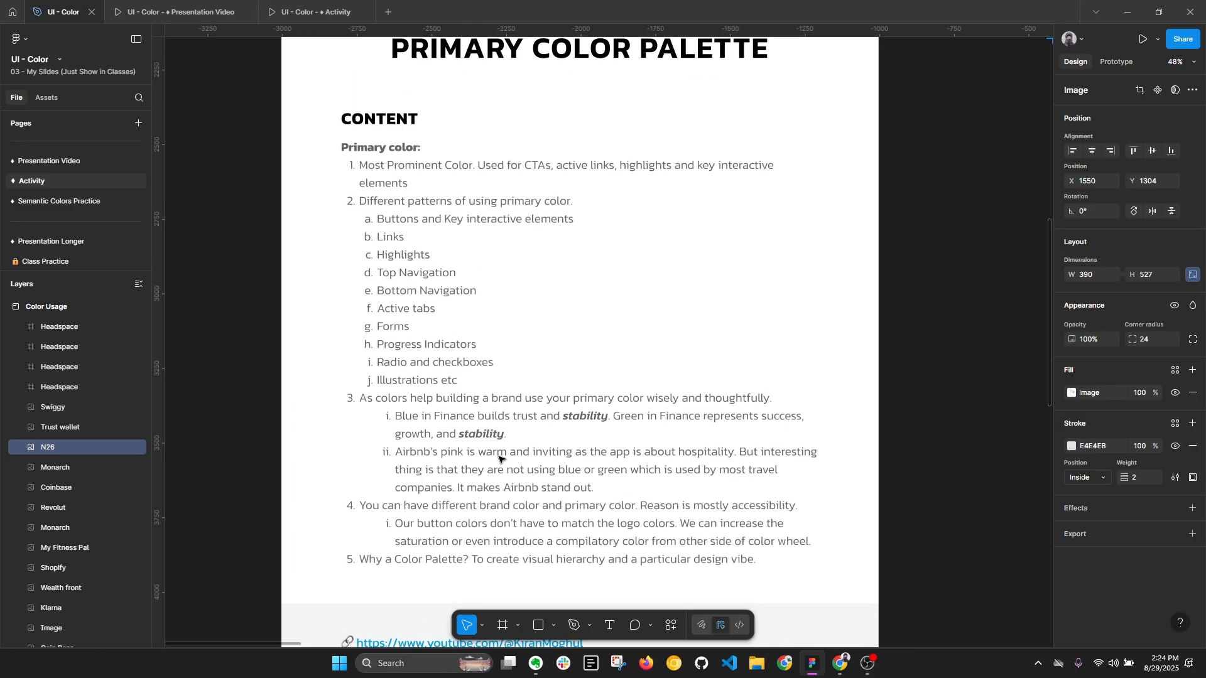
key(alt+l)
- Examine the primary shades and tones on the Color Palette board
click(966, 489)
scroll(883, 440, down, 5)
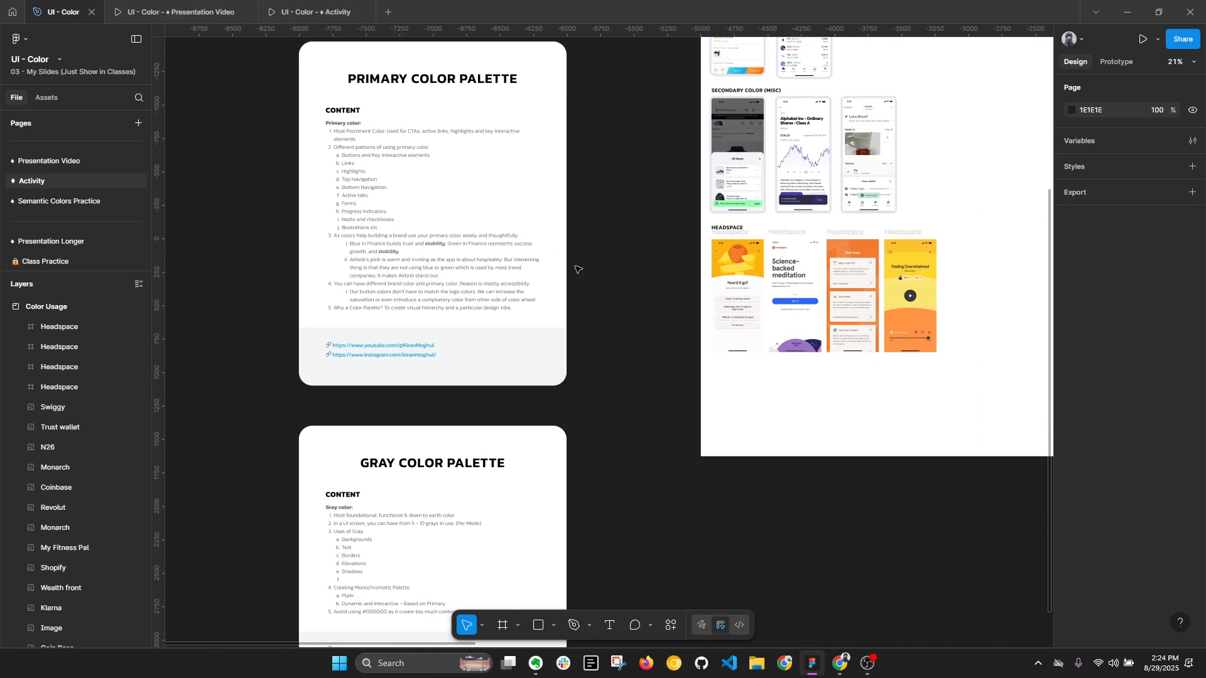
scroll(578, 270, down, 3)
drag(678, 248, 256, 436)
drag(749, 272, 660, 288)
scroll(589, 138, up, 6)
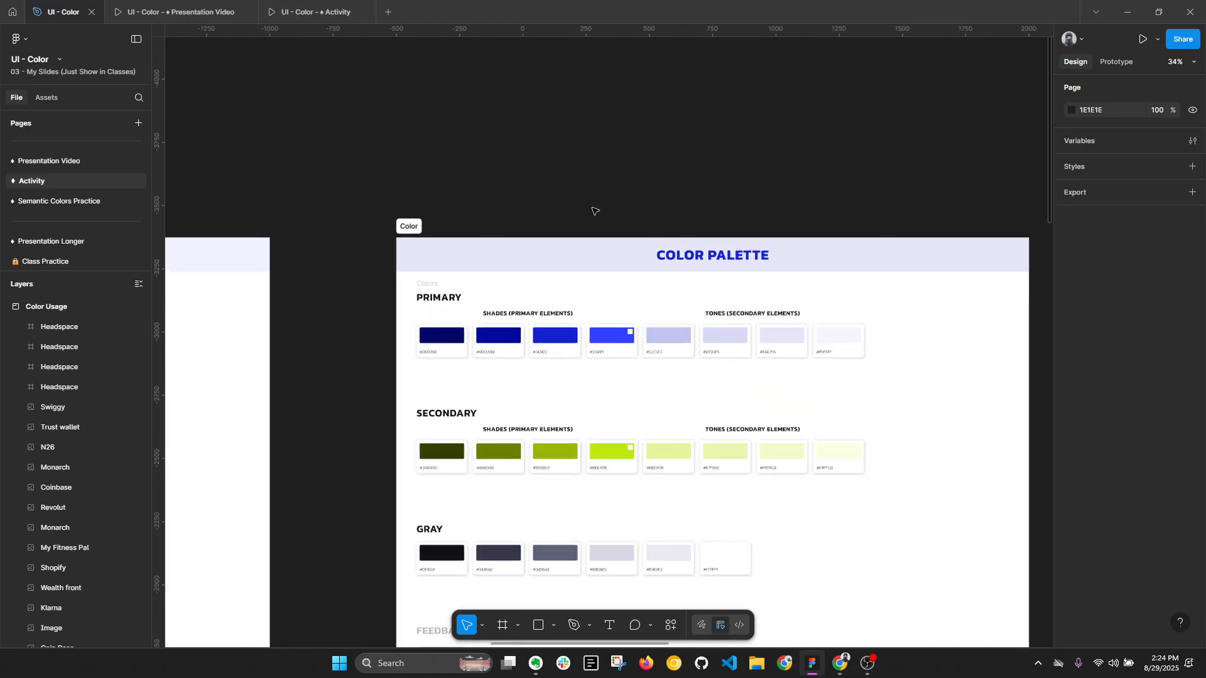
scroll(668, 269, up, 5)
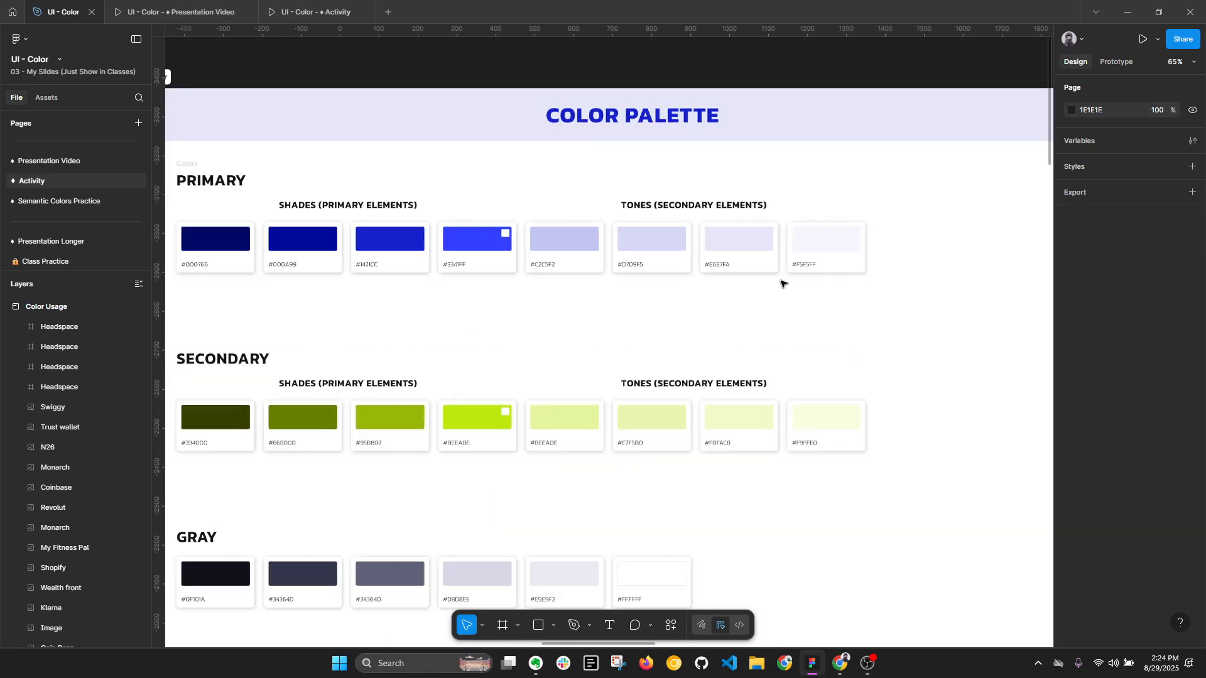
- Collapse the expanded layers and select the main #3341FF swatch in the primary palette
scroll(766, 282, down, 1)
drag(490, 274, 529, 268)
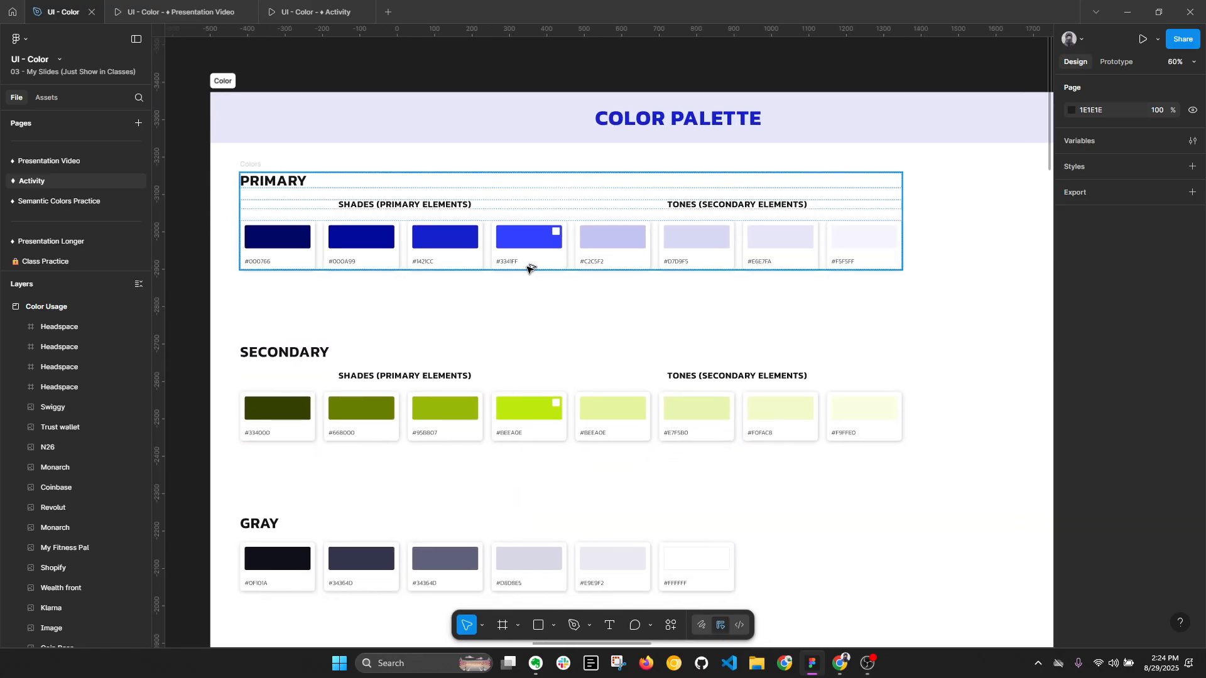
key(alt+l)
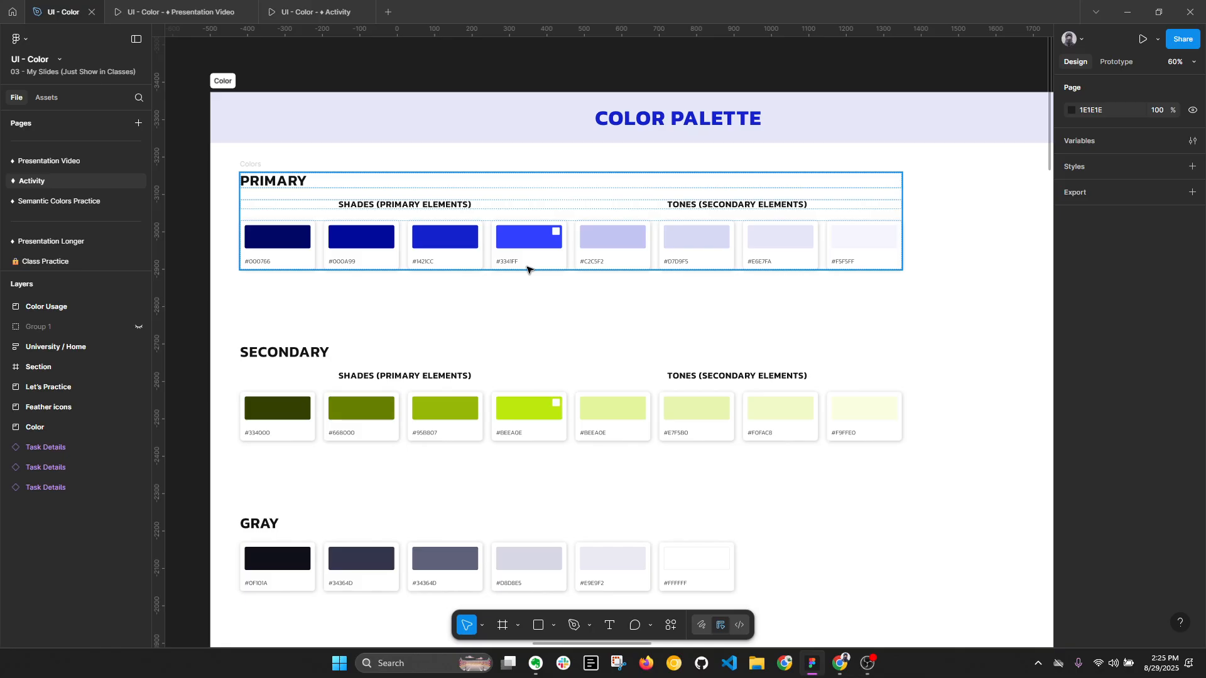
scroll(527, 267, up, 2)
click(527, 247)
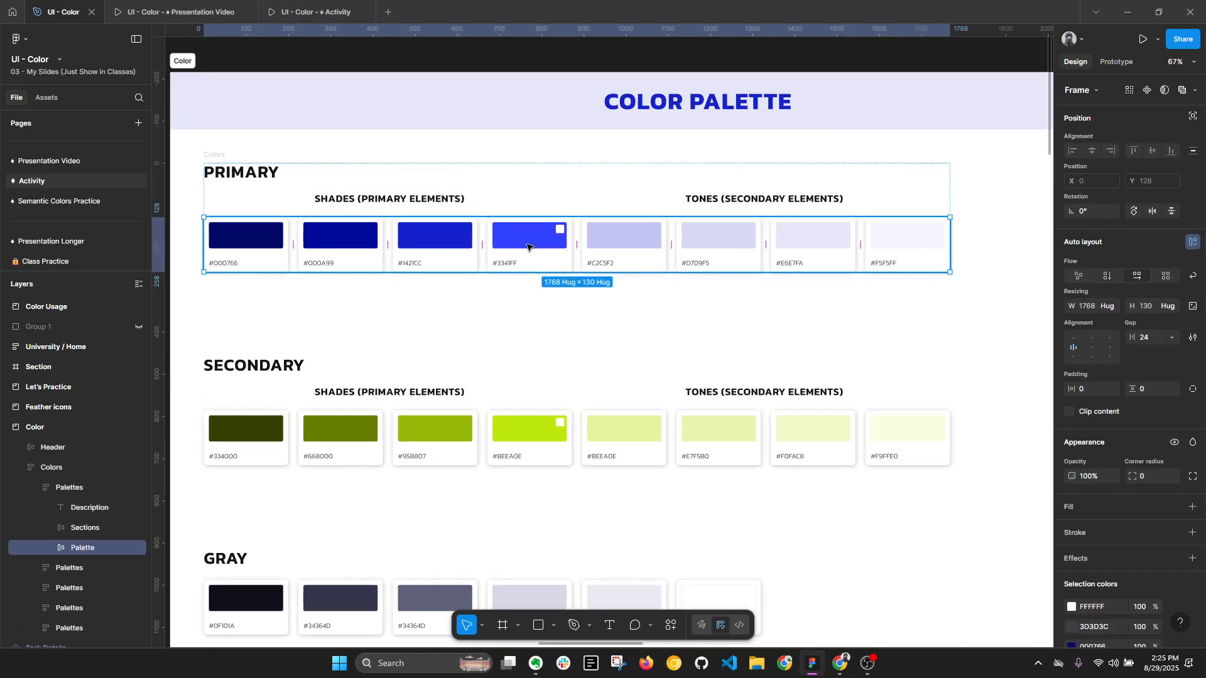
click(511, 246)
scroll(512, 245, up, 2)
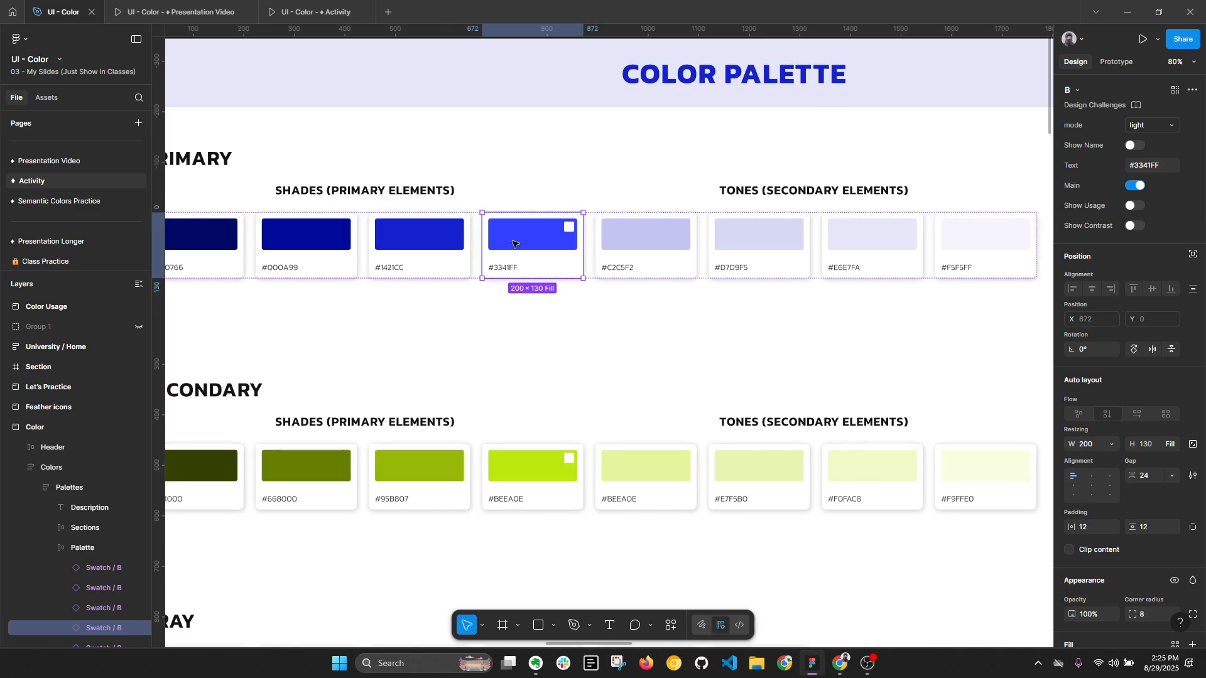
- Select the color rectangle inside the main #3341FF swatch and open its fill color for inspection
key(alt+l)
key(alt+l)
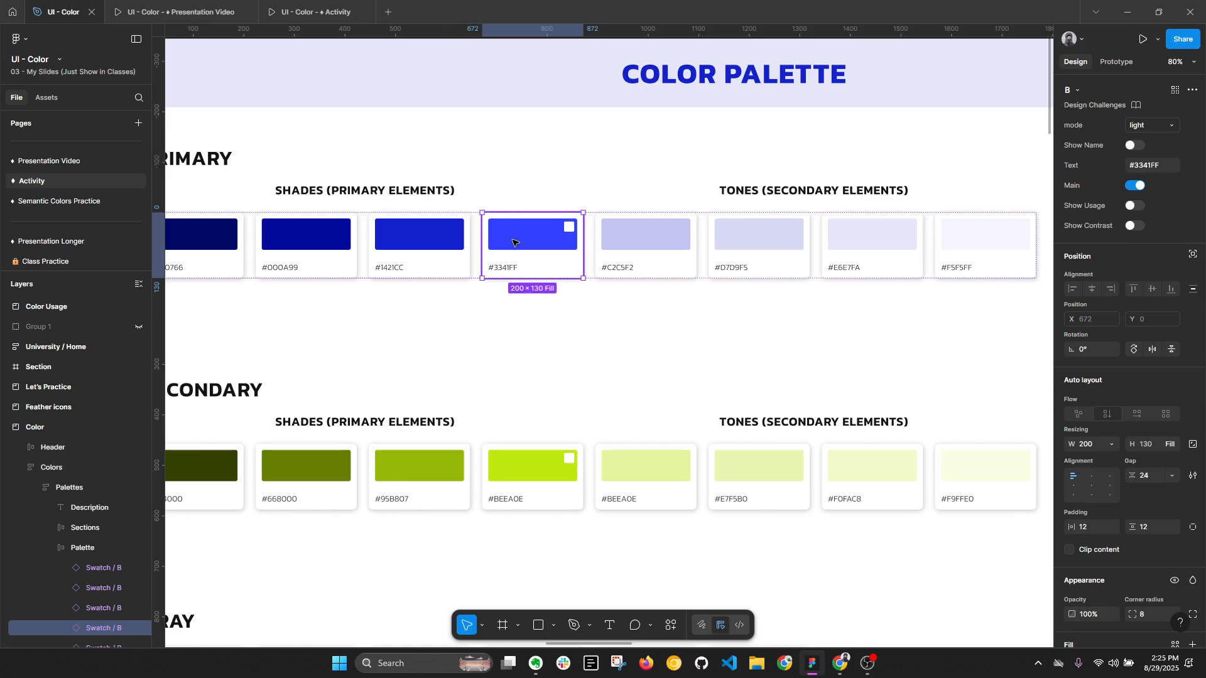
double_click(513, 242)
scroll(515, 243, up, 1)
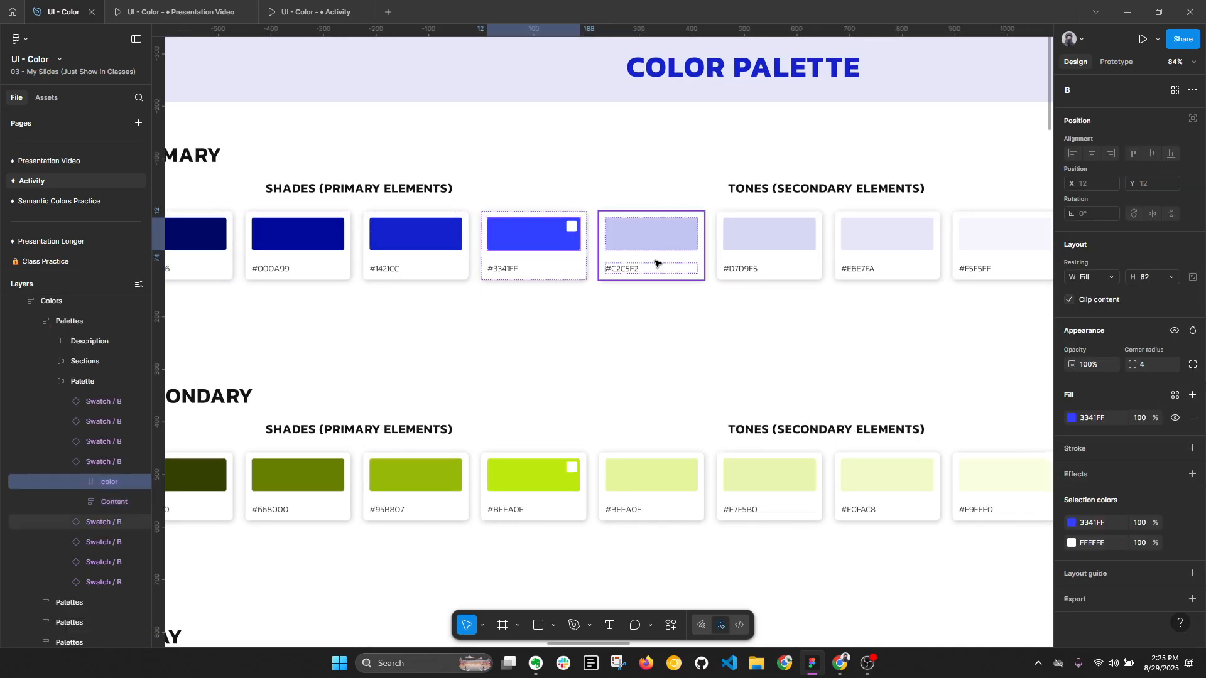
click(1073, 419)
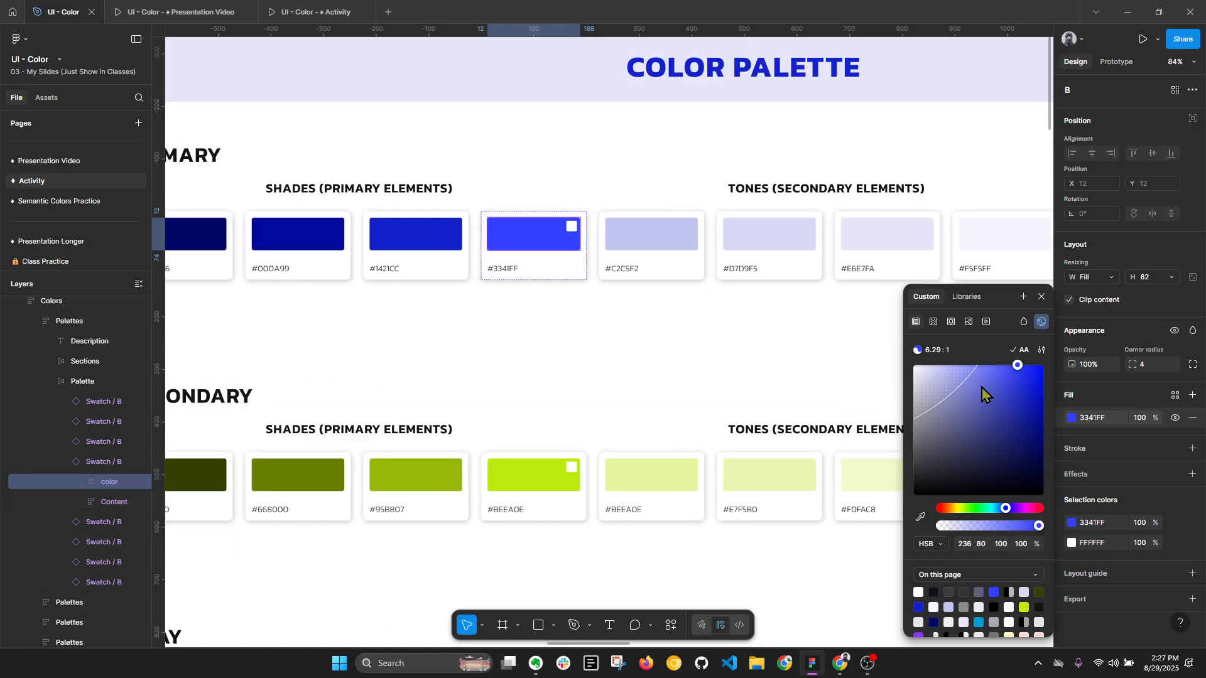
- Lighten the main primary swatch's fill to #838BFF, near the AA contrast boundary
drag(1016, 368, 972, 393)
key(alt+l)
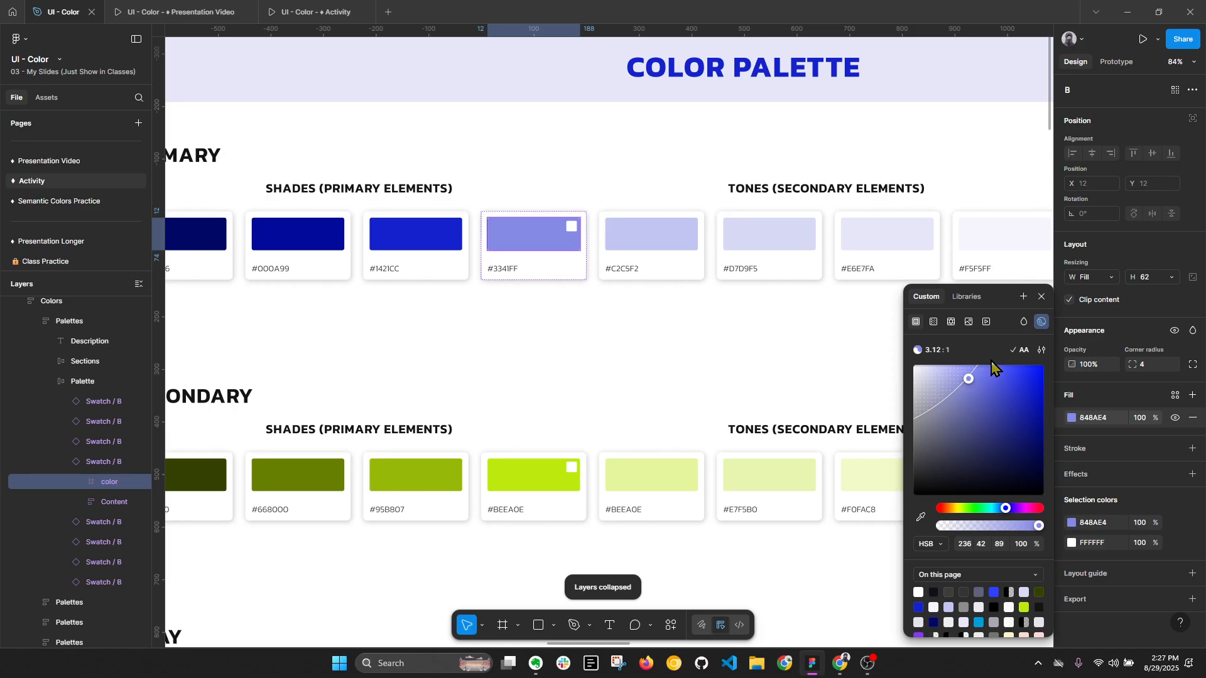
drag(969, 383, 979, 371)
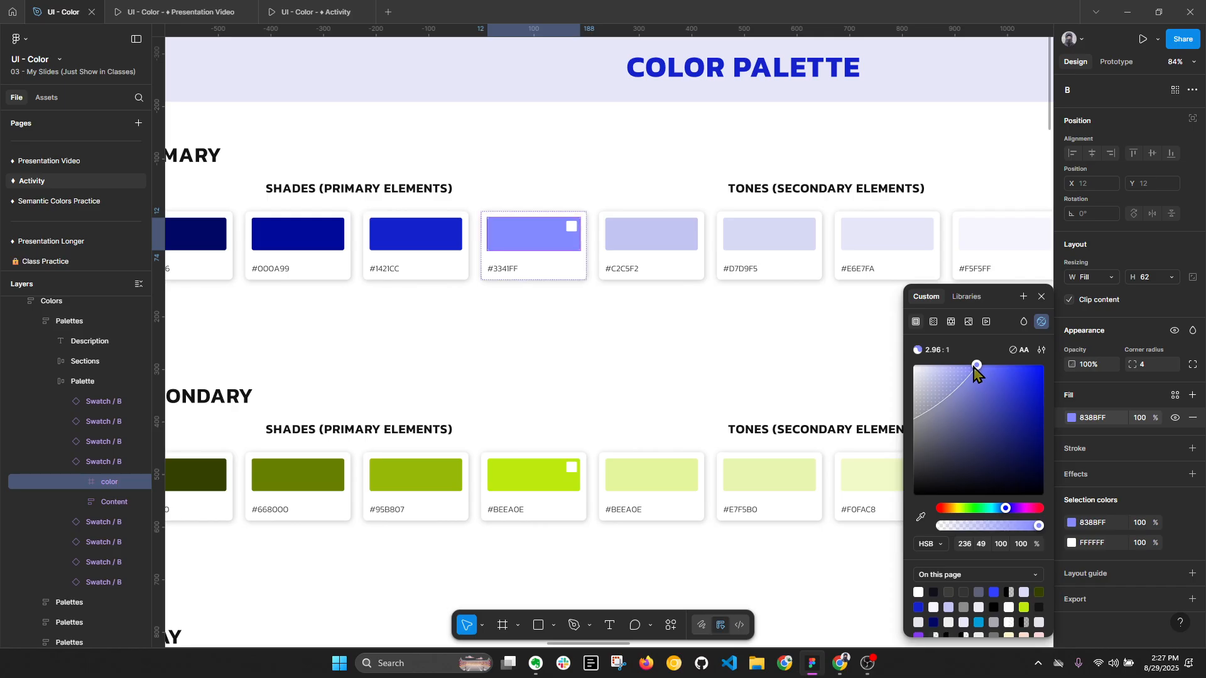
- Add the sample text "texy", exclude it from auto layout, and place it over the lightened primary swatch at about X 745, Y 38
ctrl+scroll(513, 236, up, 3)
scroll(513, 235, up, 1)
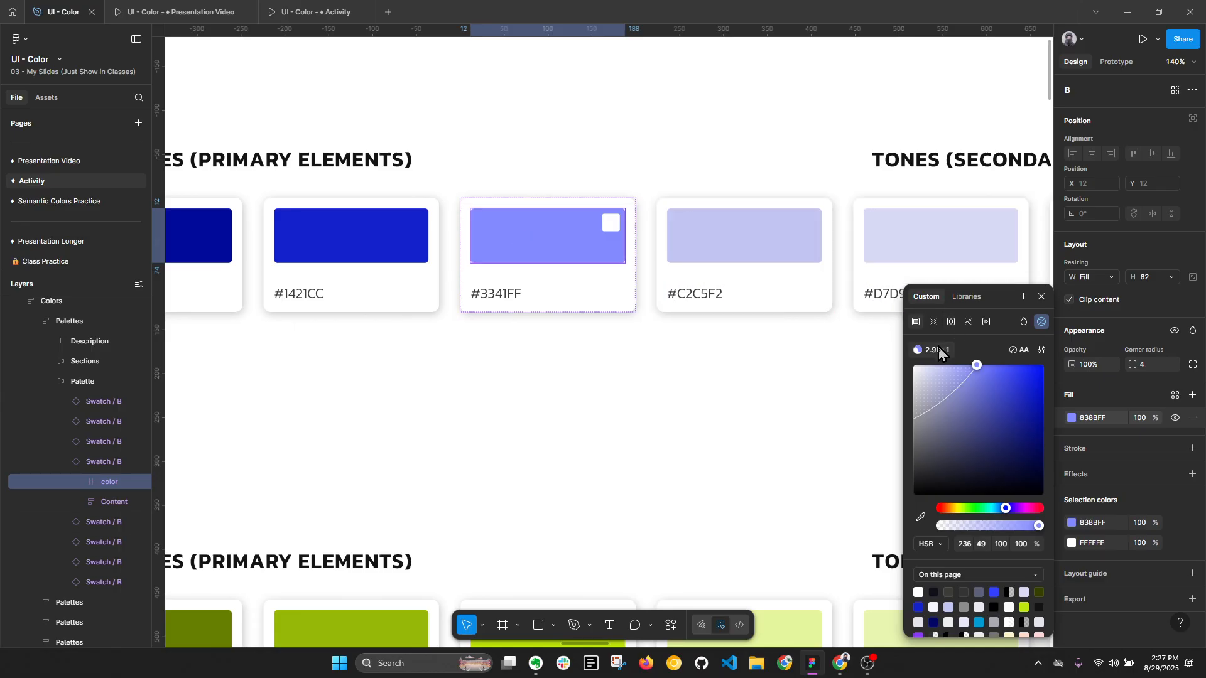
key(t)
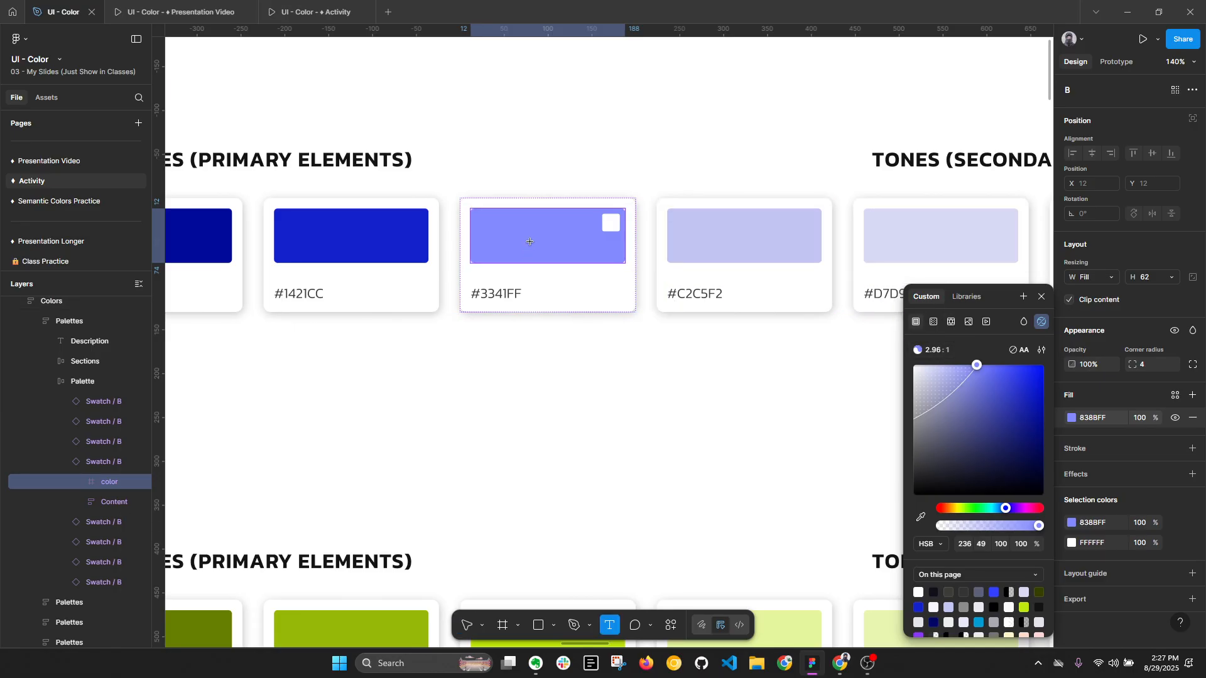
click(530, 242)
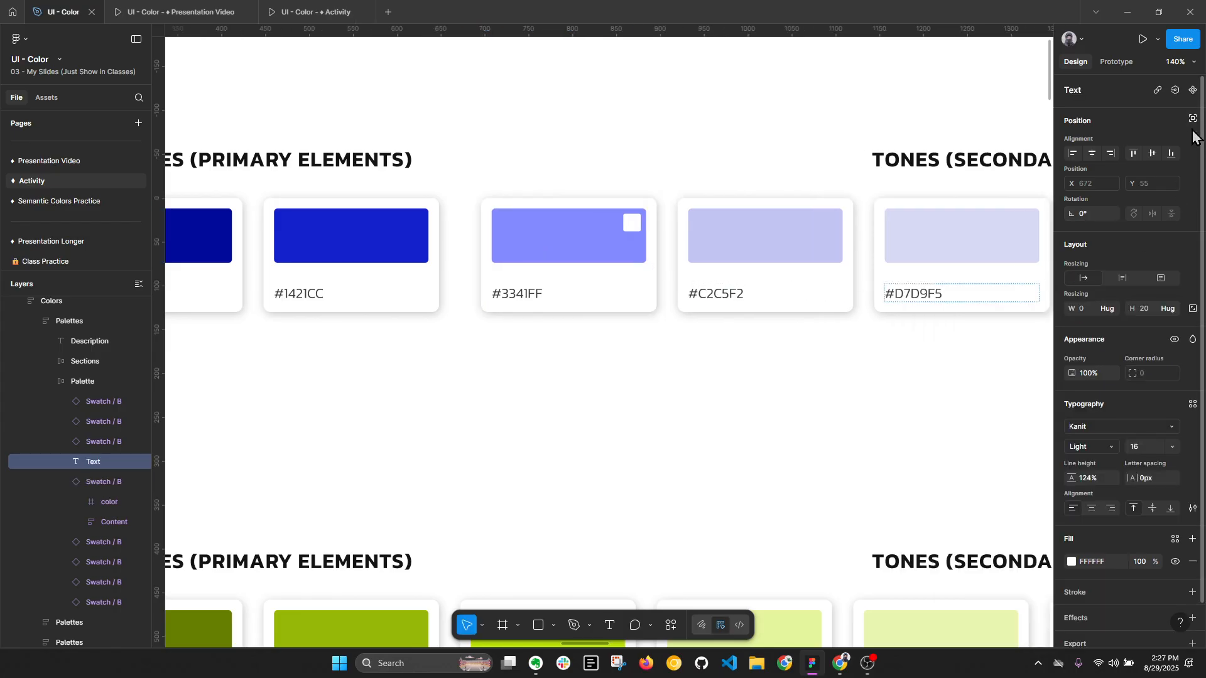
text(texy)
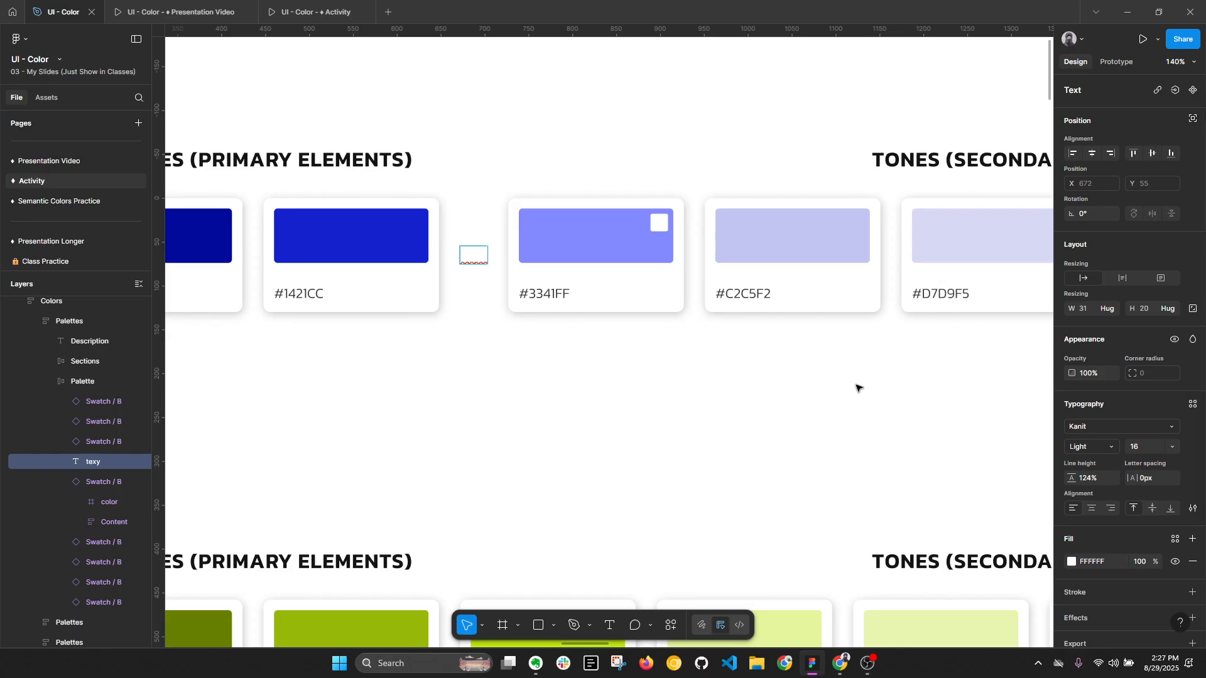
key(Escape)
click(1192, 118)
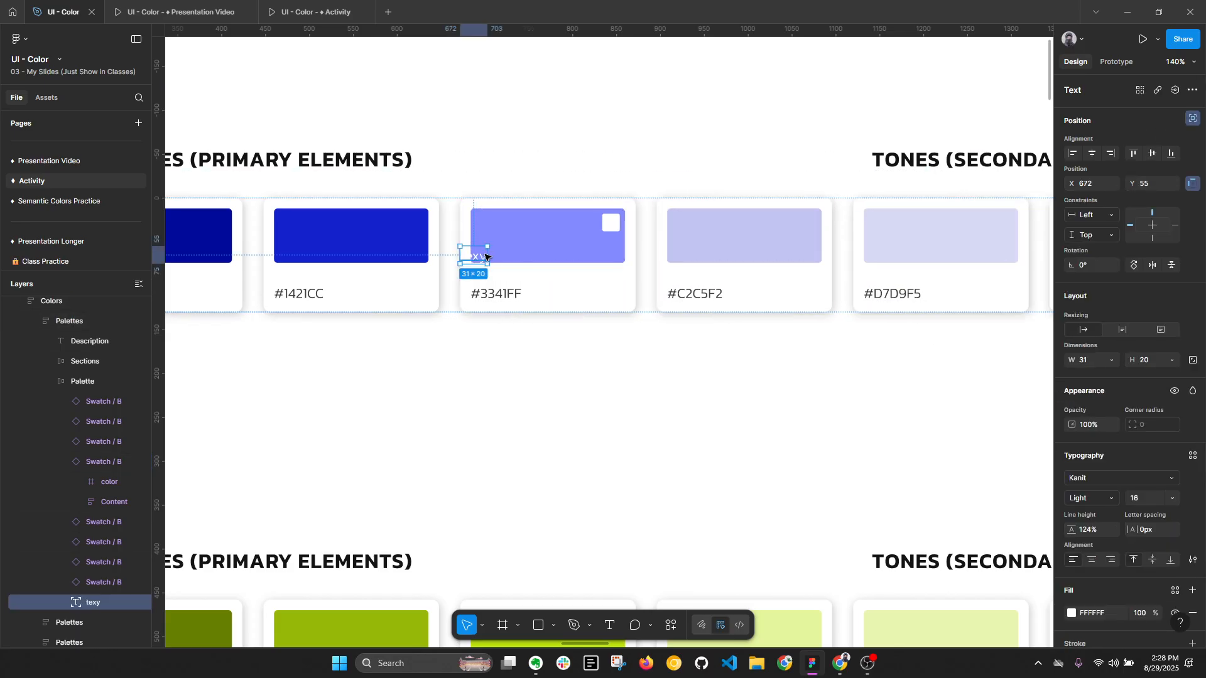
drag(484, 257, 537, 239)
scroll(568, 248, up, 1)
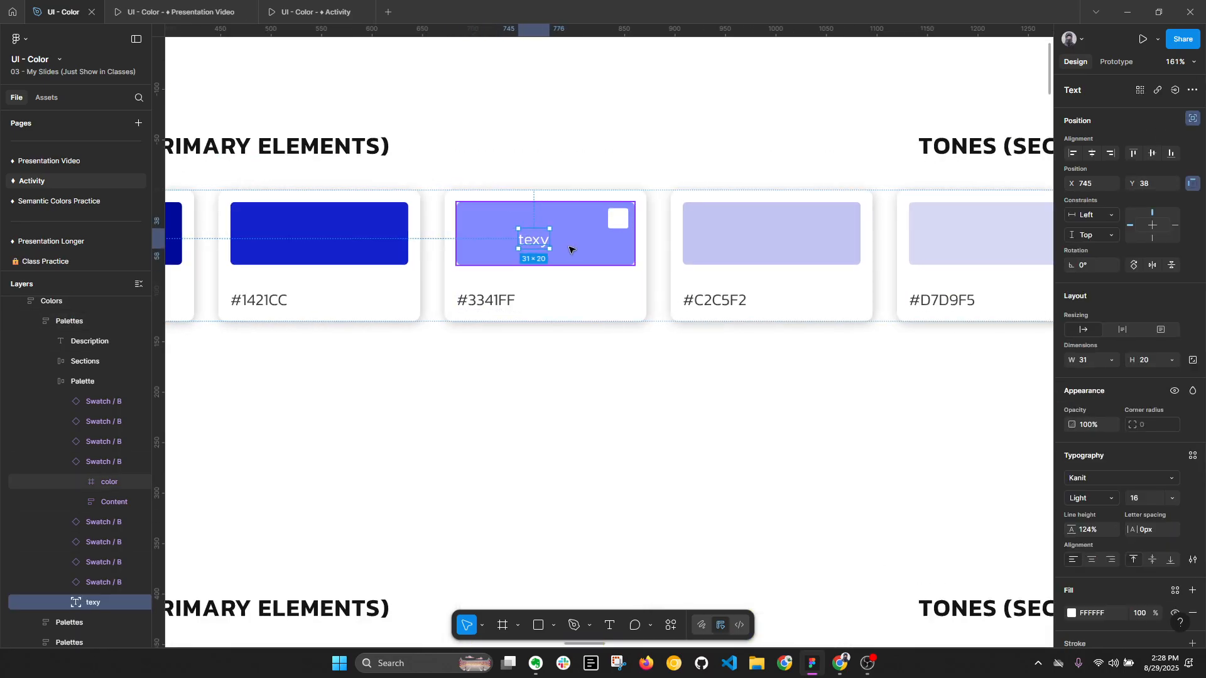
- Darken the sample text's fill to #212121 to compare its contrast on the swatch
click(1072, 613)
click(915, 444)
drag(904, 460, 884, 481)
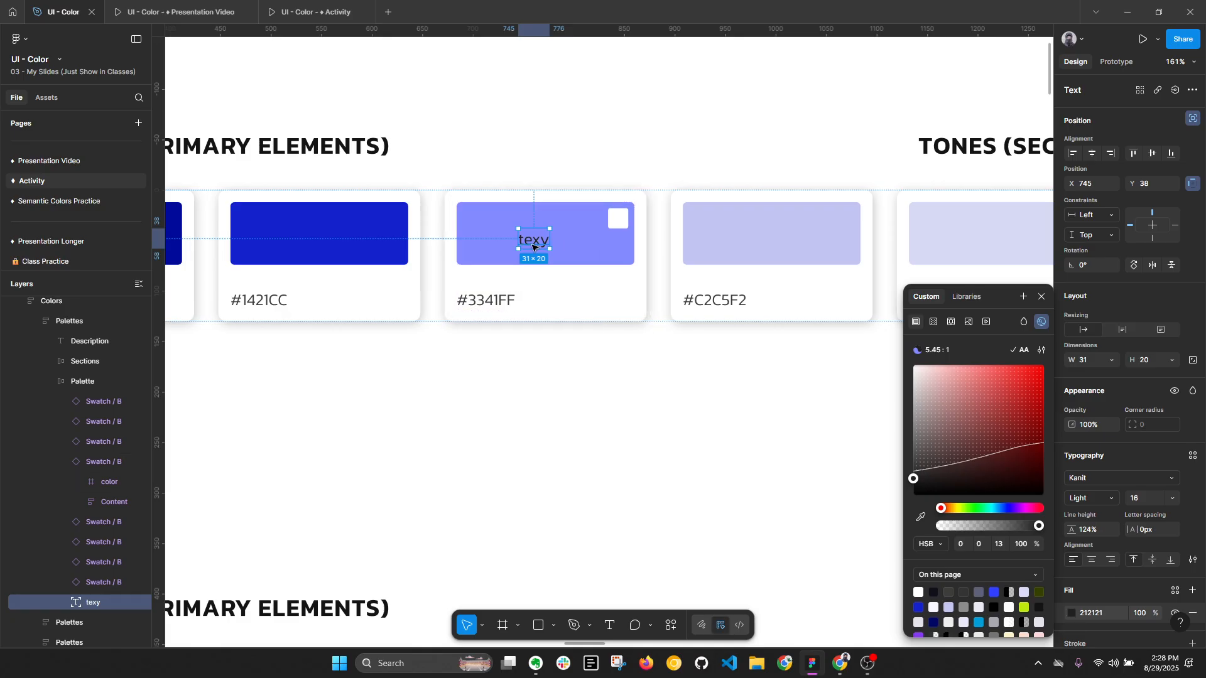
- Remove the sample text, undo the test edits back to the #3341FF fill, and reopen the swatch's fill color
key(Delete)
key(ctrl+z)
key(ctrl+z)
key(ctrl+z)
key(ctrl+z)
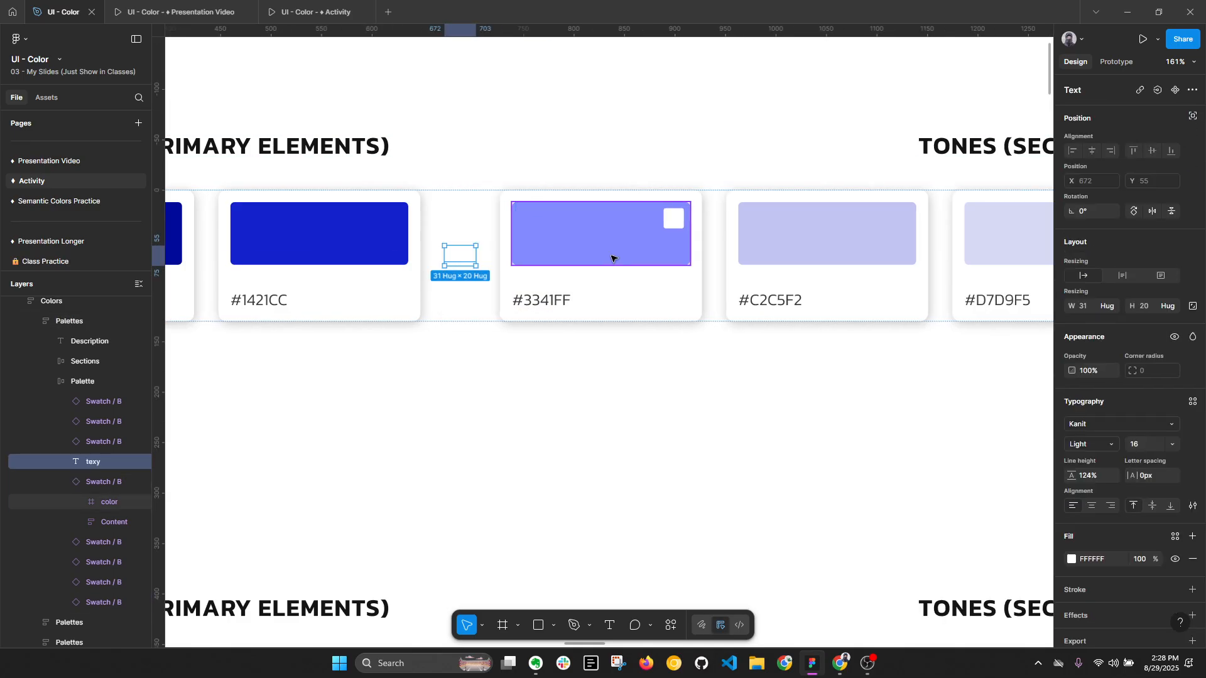
key(ctrl+z)
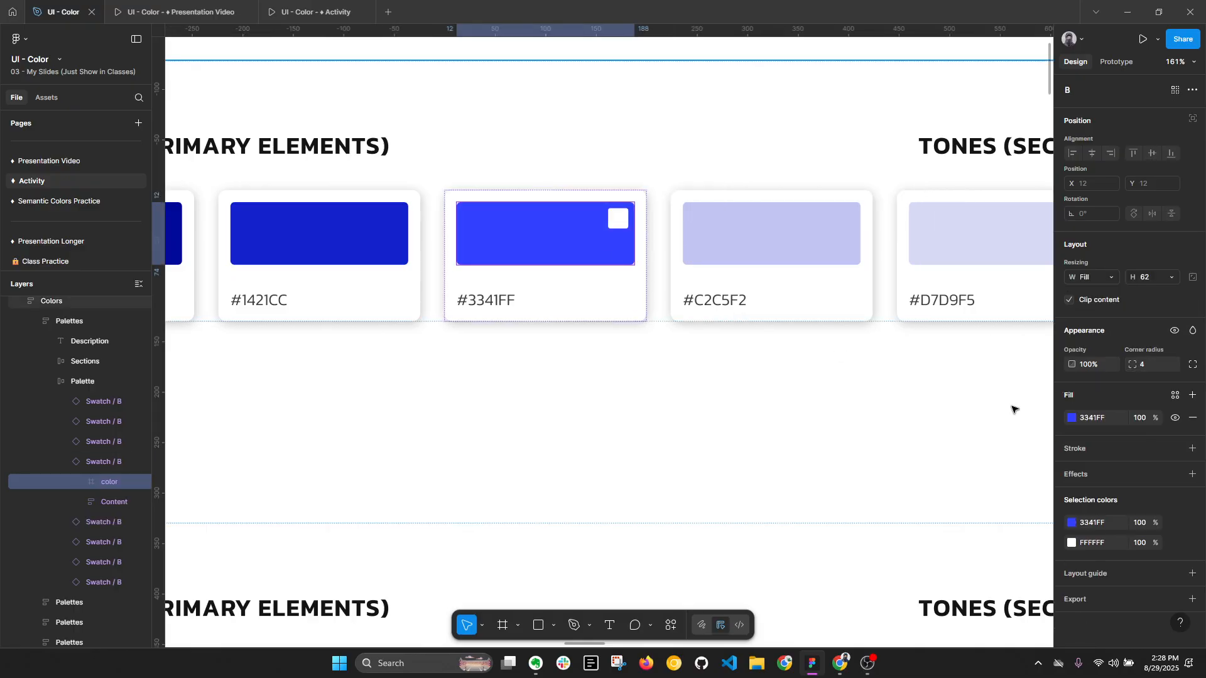
click(1073, 418)
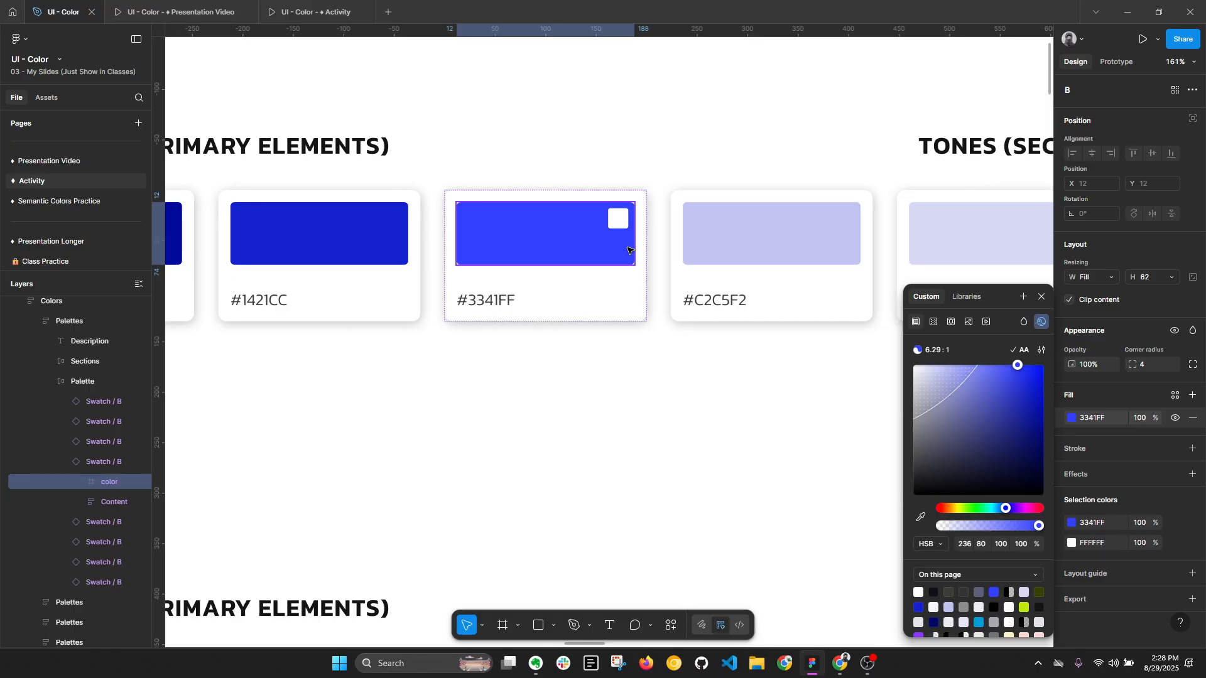
- Collapse the layers and review the primary color usage list in the Primary Color Palette brief, returning to the palette board
click(679, 342)
scroll(683, 313, down, 3)
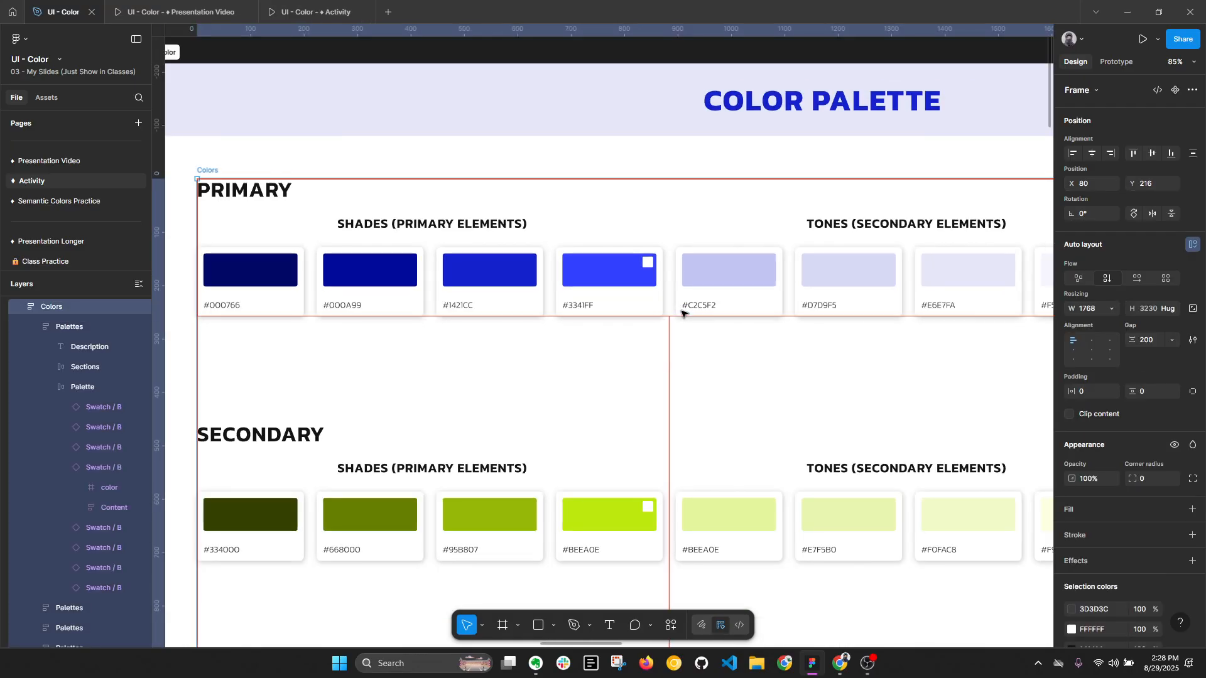
key(alt+l)
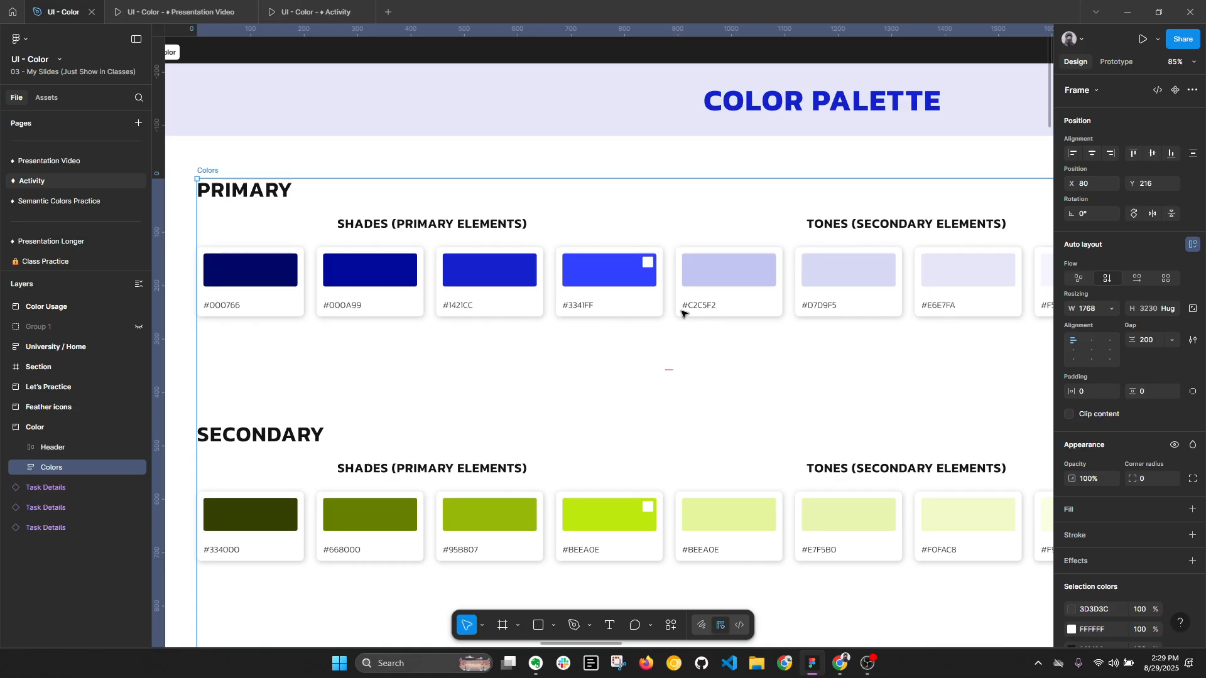
scroll(694, 267, down, 6)
drag(208, 380, 1013, 339)
drag(759, 316, 1111, 68)
scroll(554, 365, up, 10)
scroll(568, 255, down, 1)
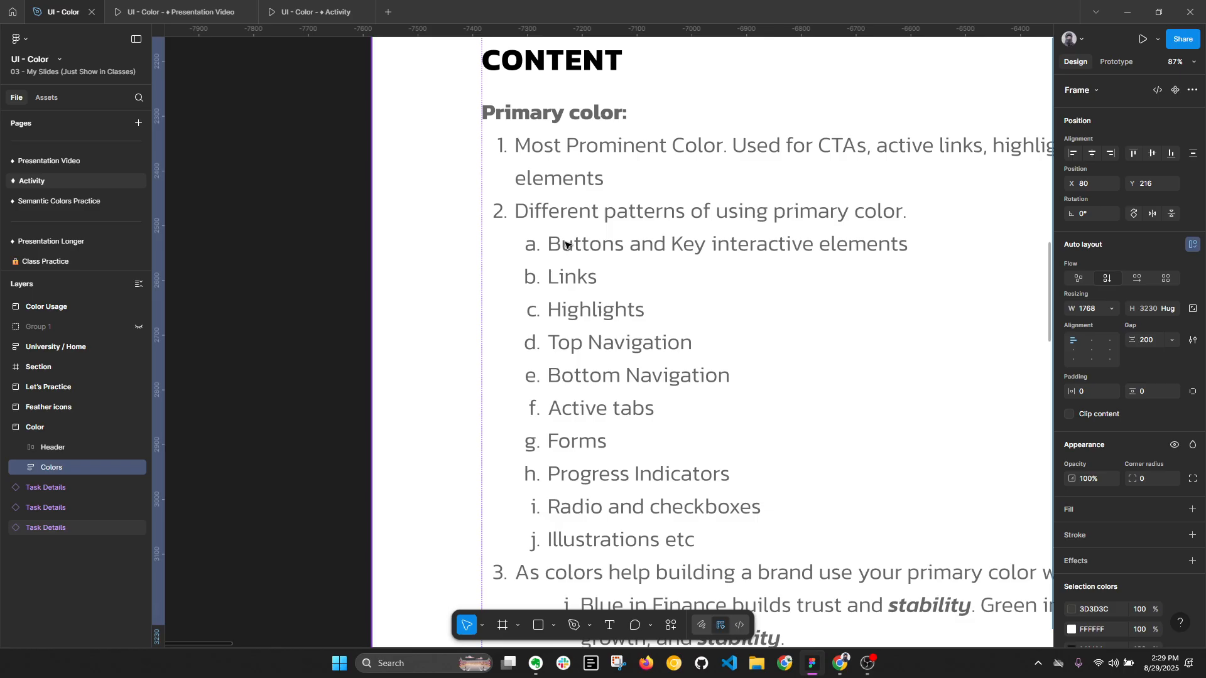
scroll(577, 304, down, 7)
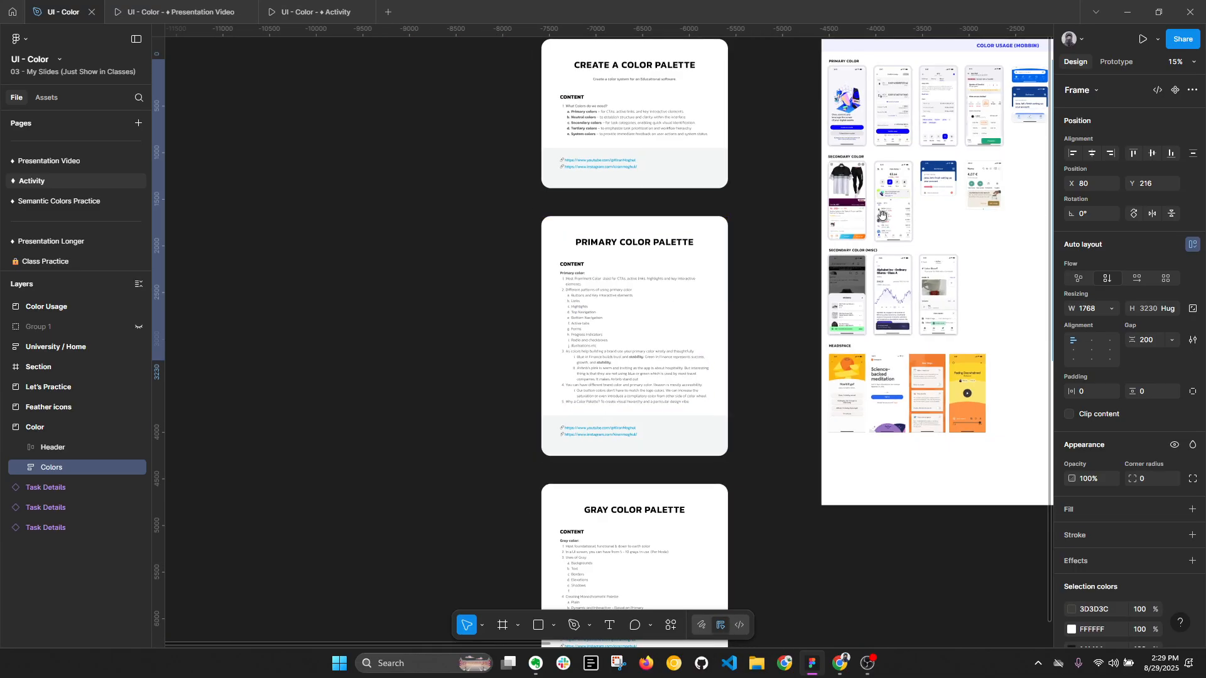
drag(576, 305, 463, 388)
drag(982, 201, 642, 264)
scroll(723, 232, up, 8)
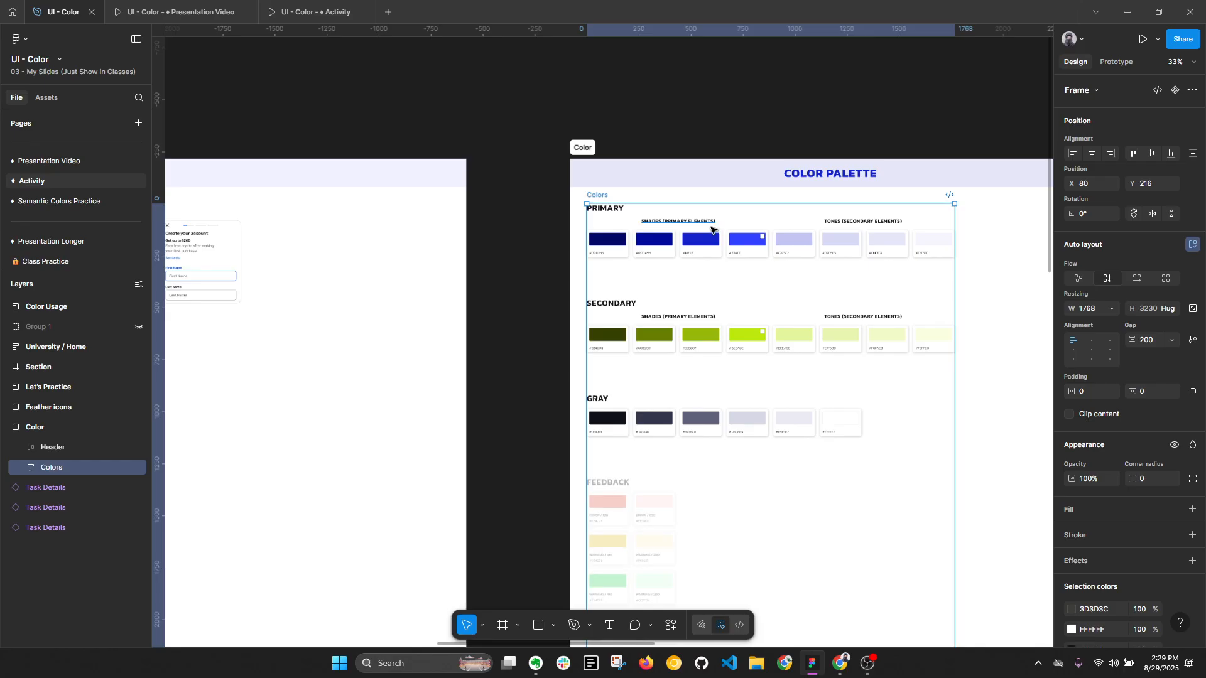
- Select the color rectangle inside the main #3341FF swatch and inspect its HSB fill values
click(792, 260)
click(792, 259)
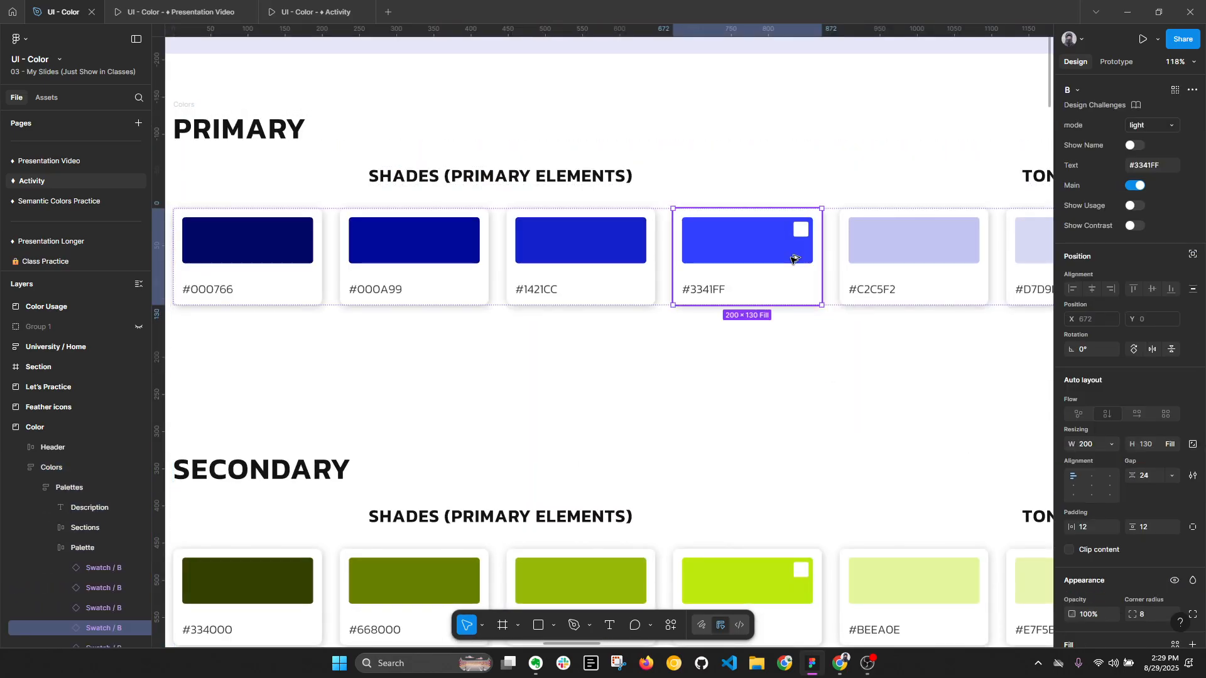
key(alt+l)
scroll(757, 261, down, 3)
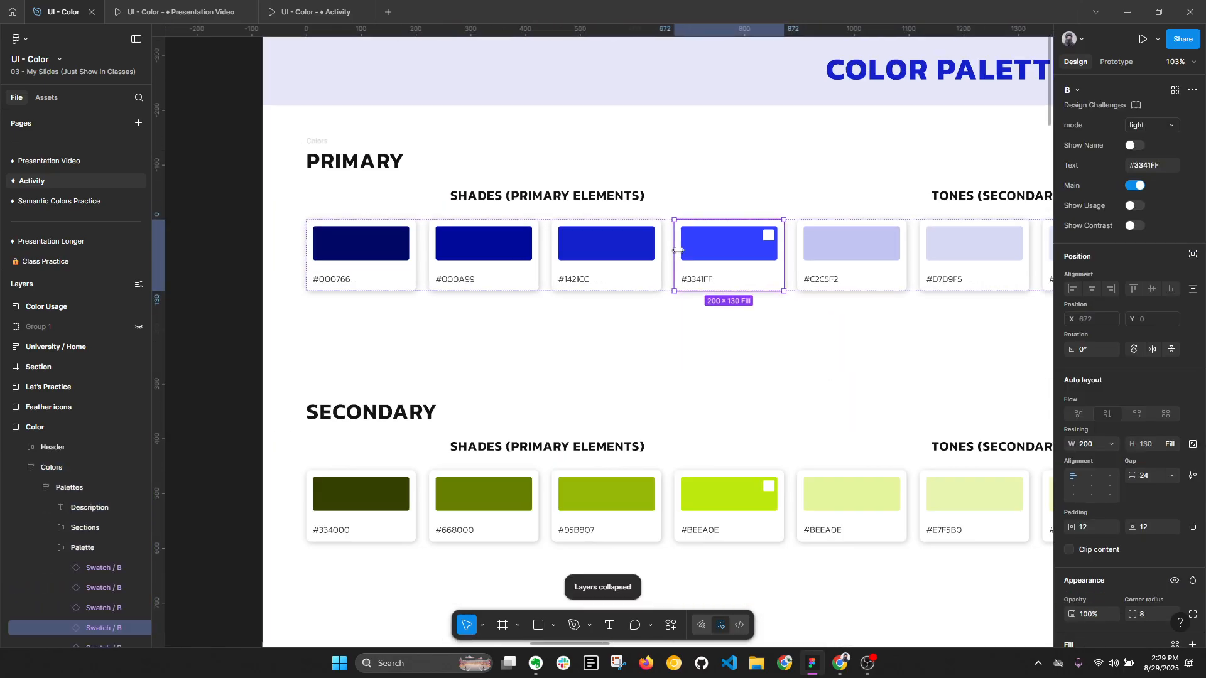
drag(738, 261, 647, 259)
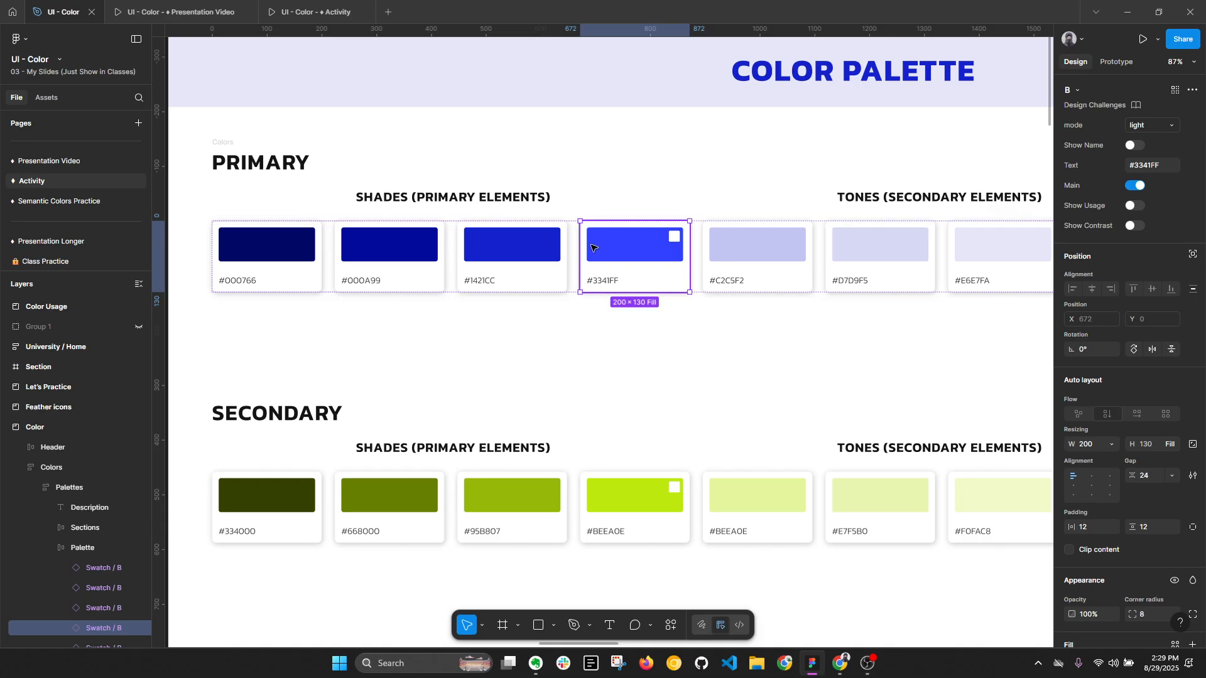
double_click(634, 248)
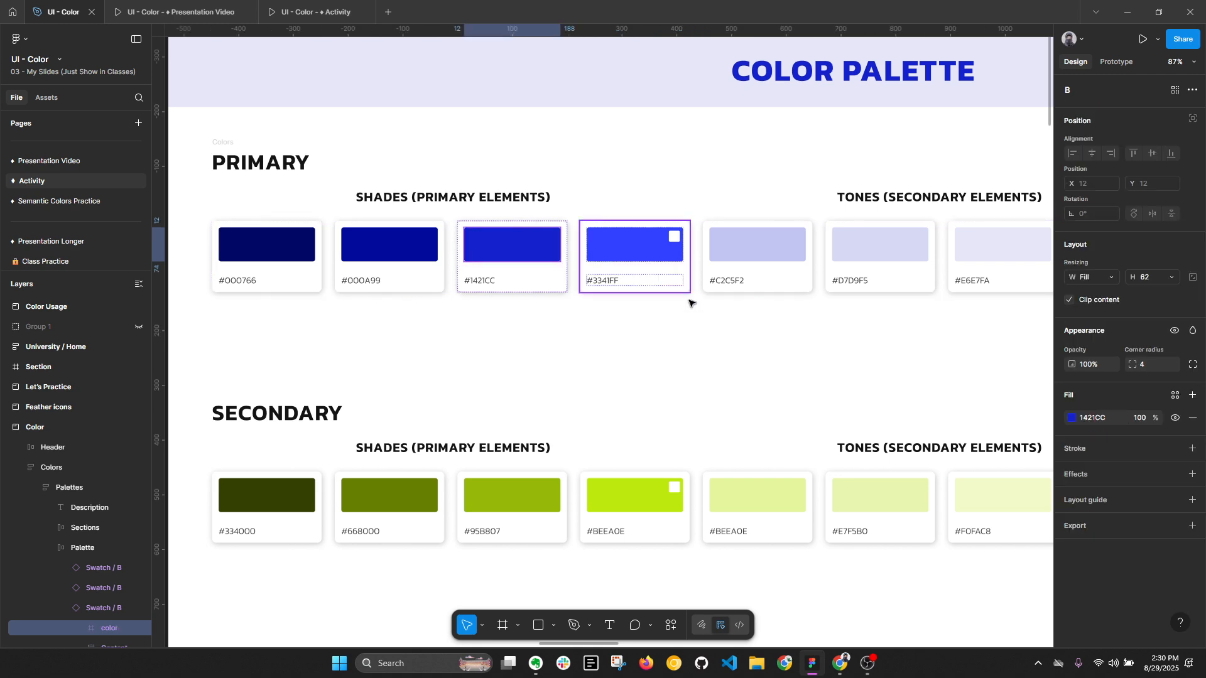
click(1073, 418)
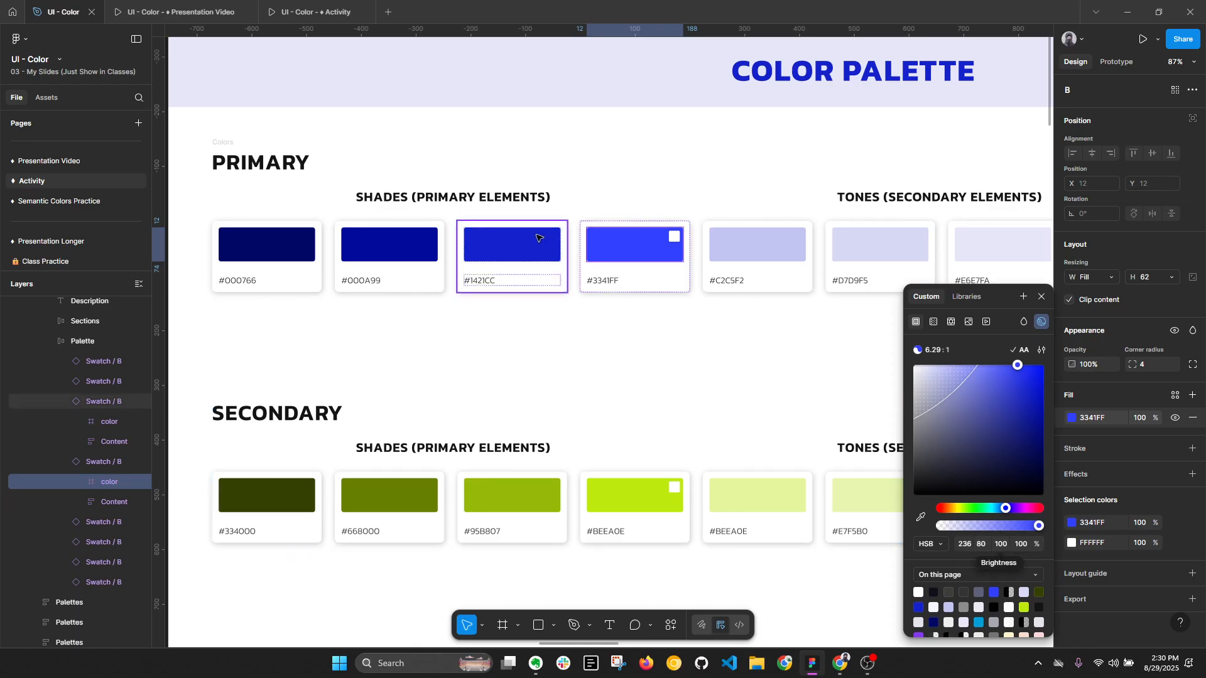
- Compare the HSB fill values of the #1421CC shade with those of the main #3341FF swatch
click(512, 246)
click(1072, 418)
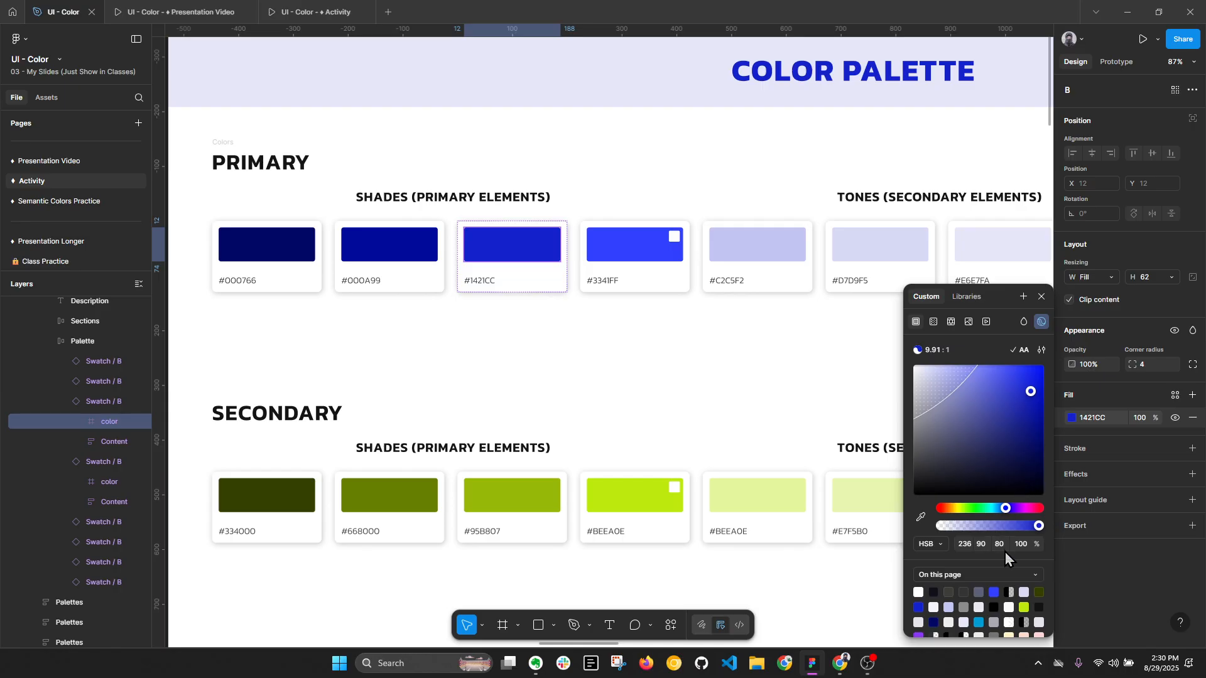
click(634, 245)
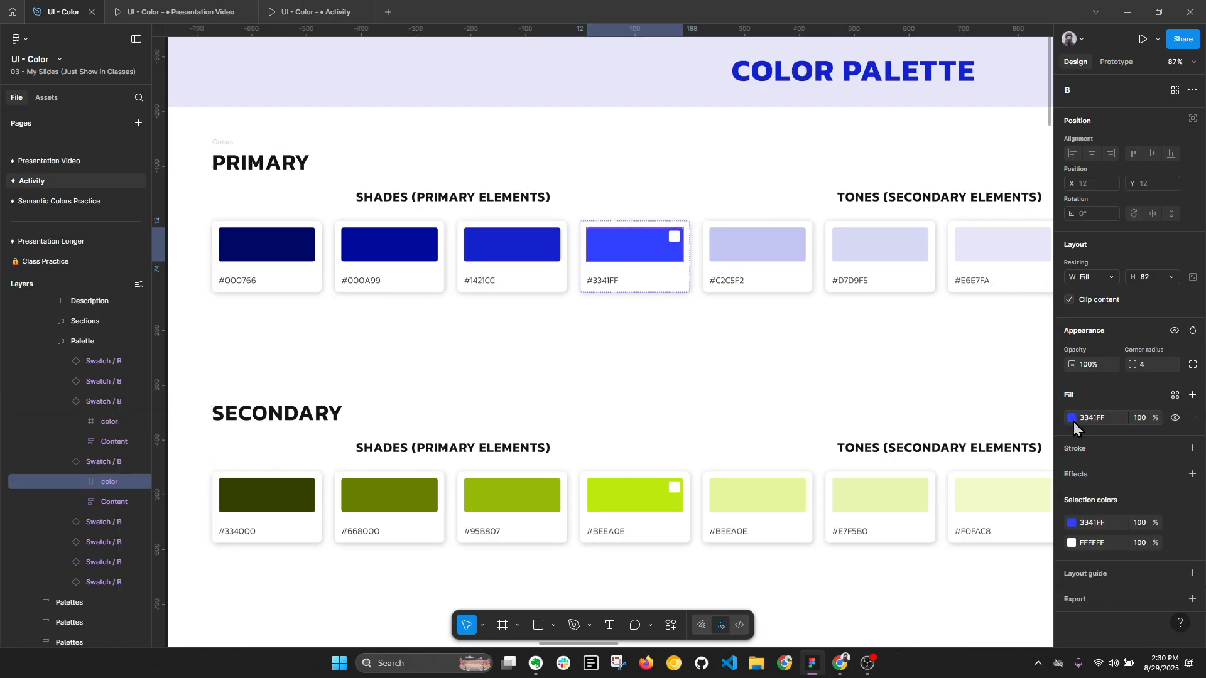
click(1073, 419)
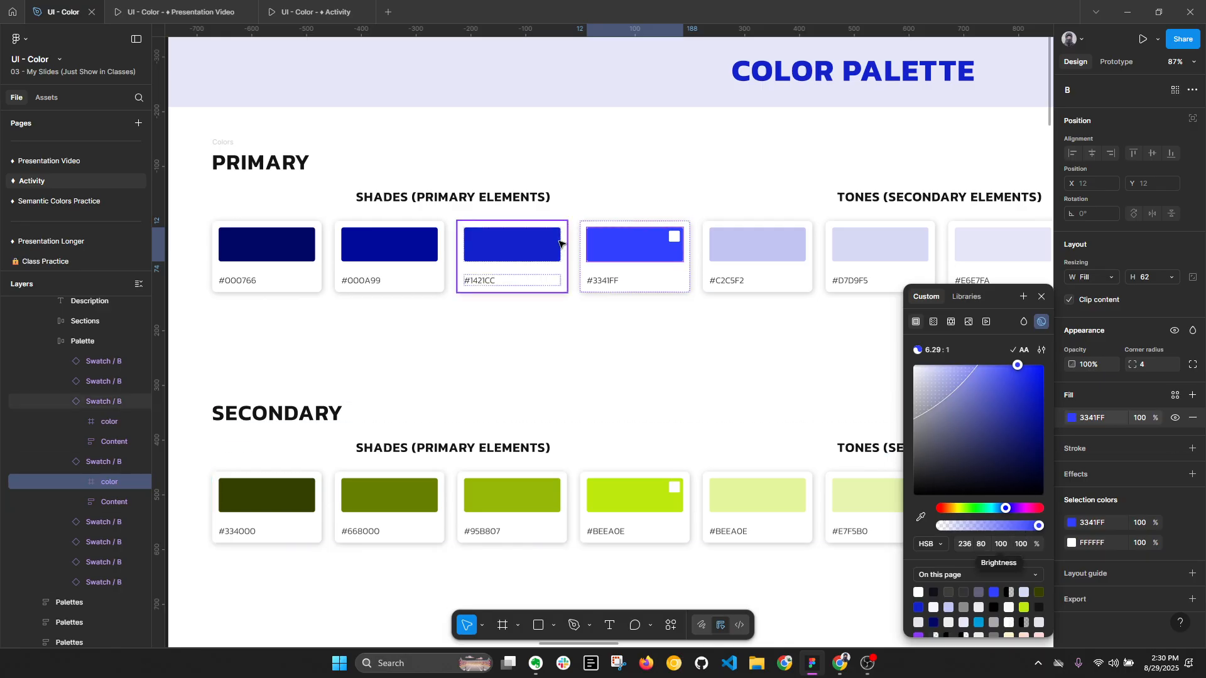
click(559, 243)
click(1073, 419)
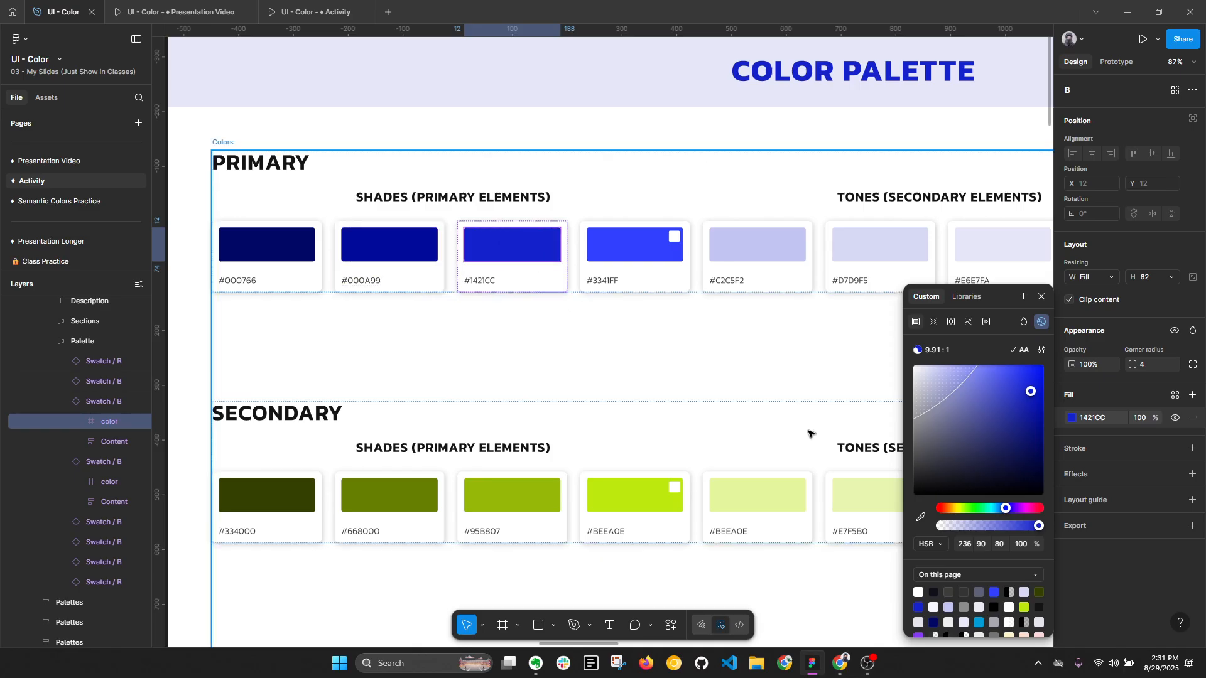
- Reselect the #1421CC shade's color rectangle and examine the hue in its HSB fill values
click(614, 242)
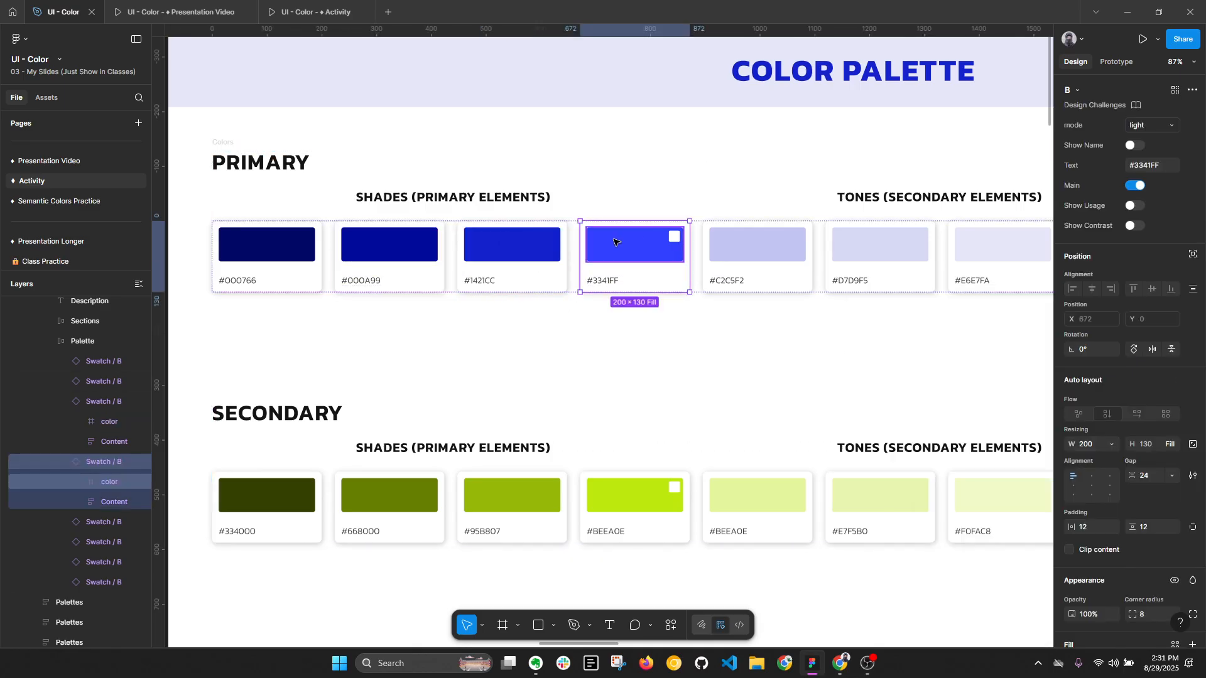
double_click(527, 245)
ctrl+scroll(528, 245, up, 5)
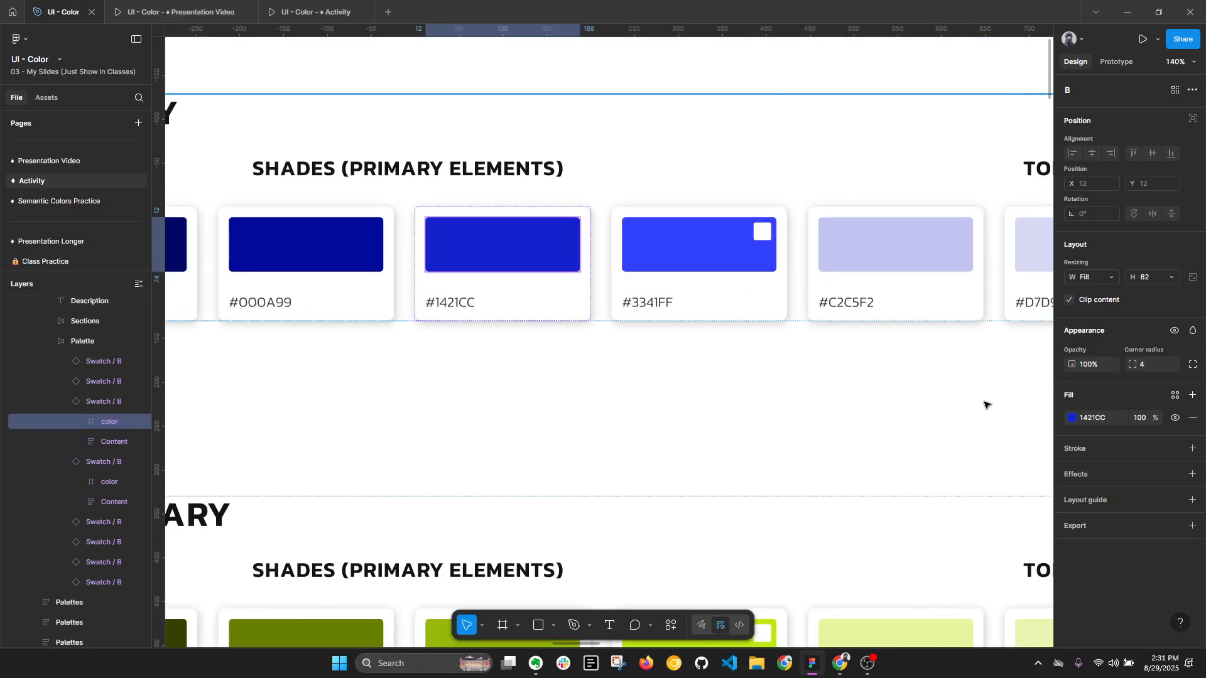
click(1072, 418)
click(971, 544)
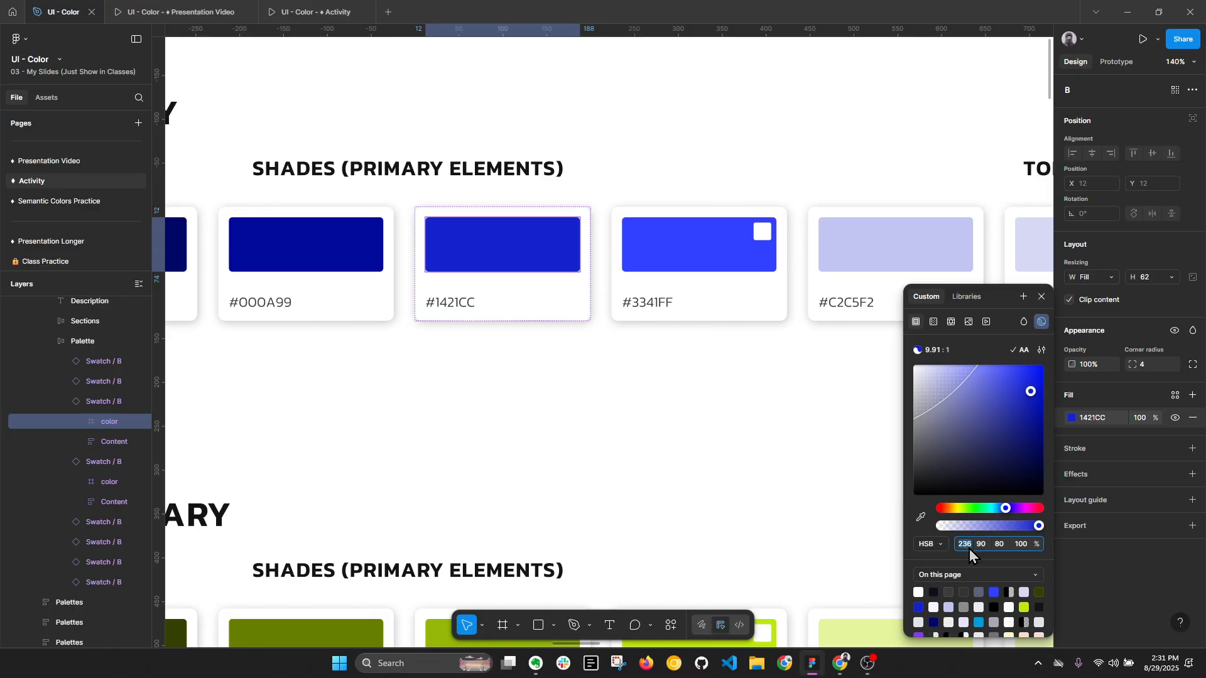
- Duplicate the main #3341FF swatch in the primary row and open the fill color of the copy's color rectangle
ctrl+scroll(694, 258, down, 5)
click(696, 260)
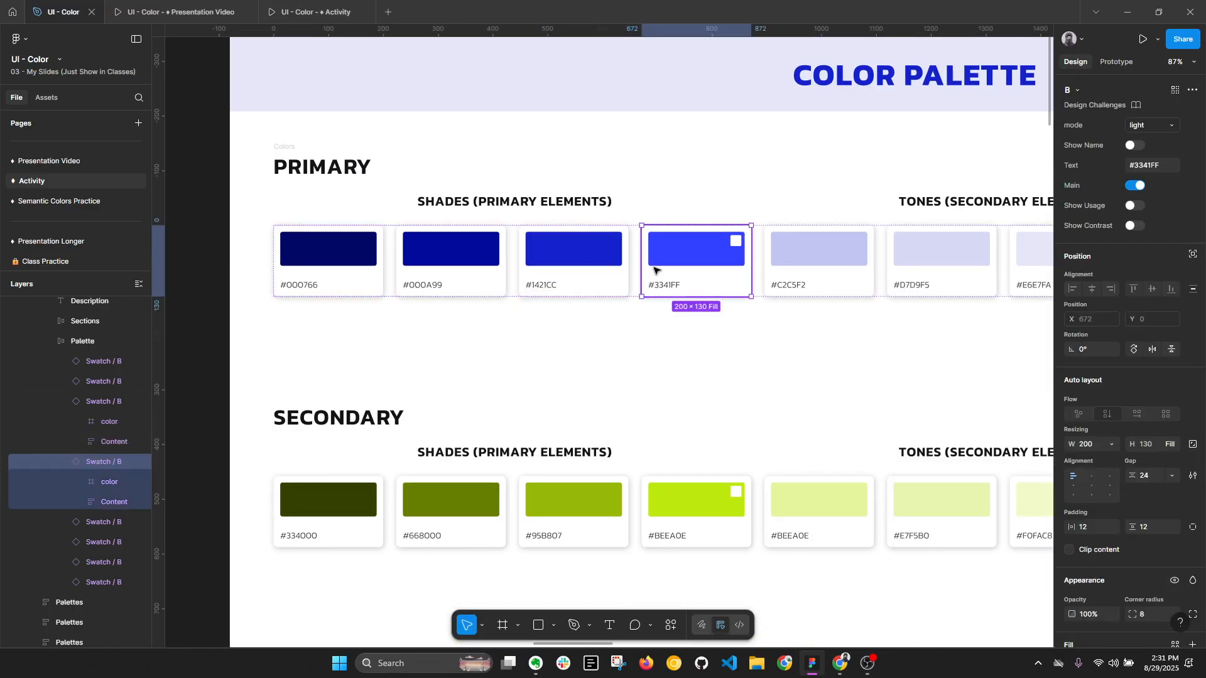
key(ctrl+d)
ctrl+scroll(816, 252, up, 3)
double_click(817, 253)
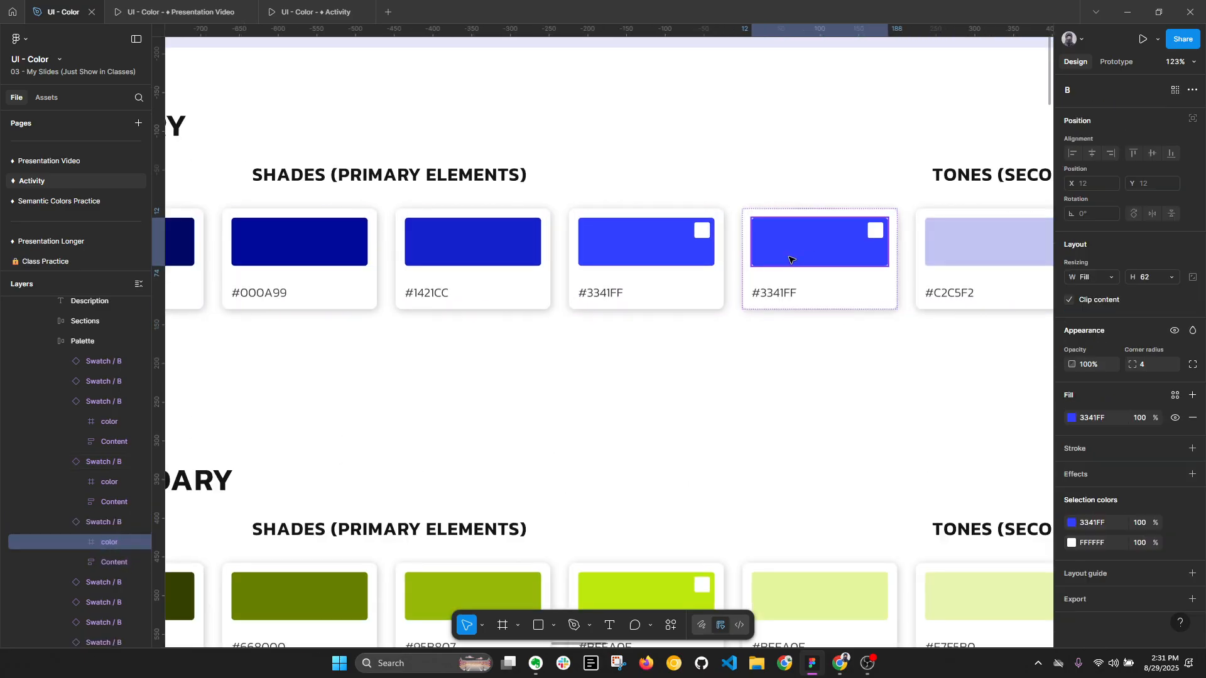
click(1073, 418)
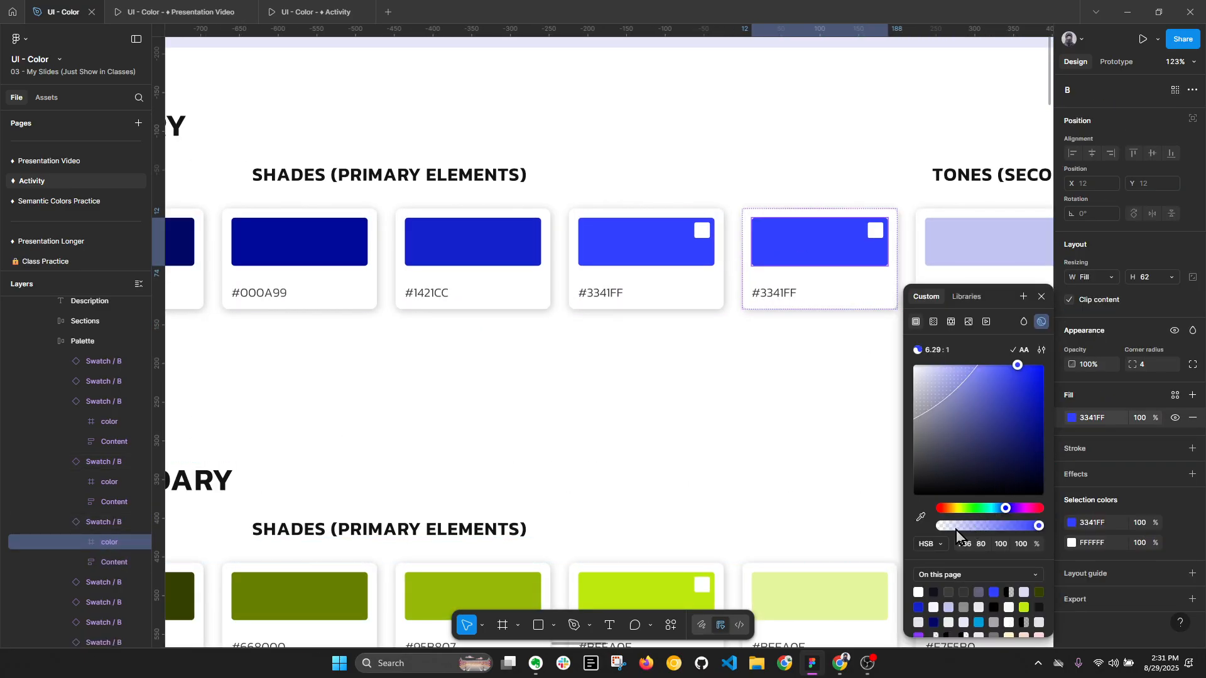
- Open the fill color of the original #3341FF swatch's color rectangle and inspect its HSB values
click(653, 276)
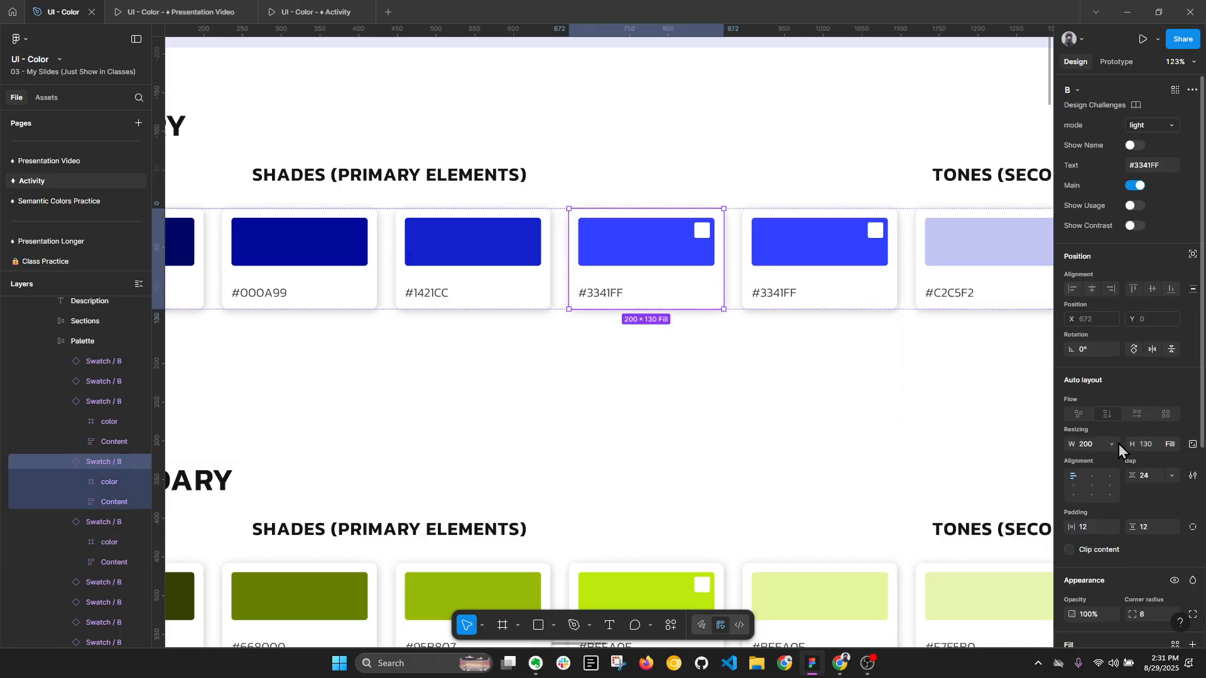
scroll(1075, 556, down, 3)
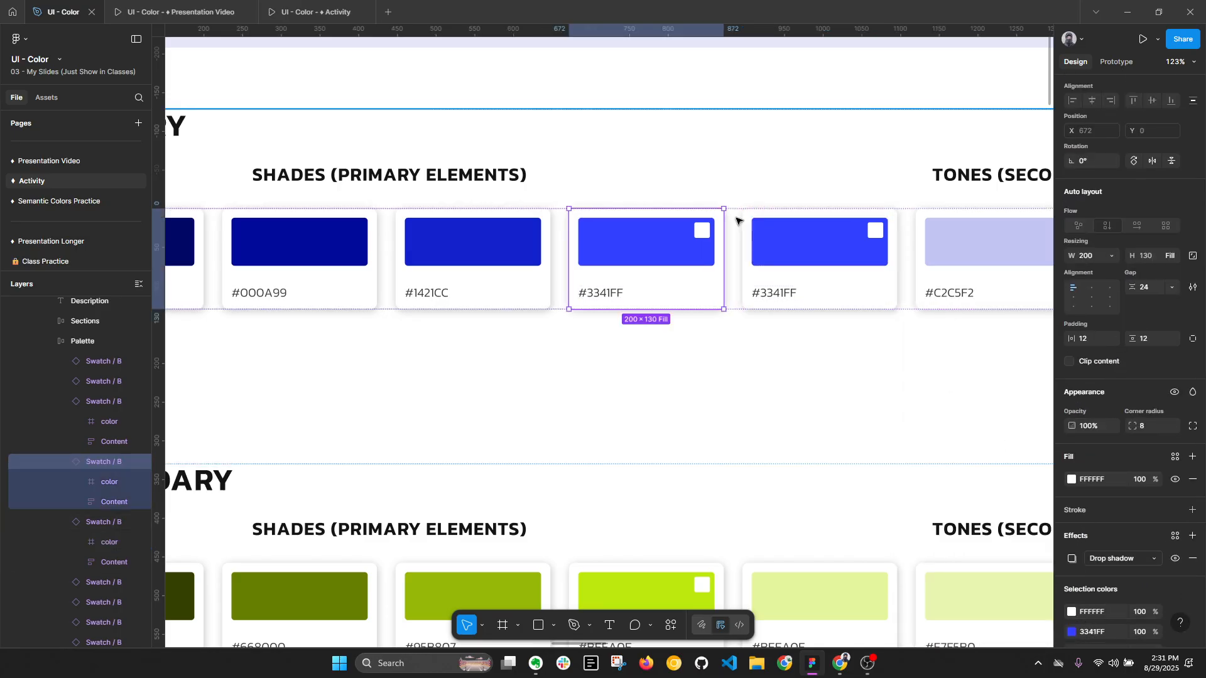
double_click(680, 243)
click(1072, 418)
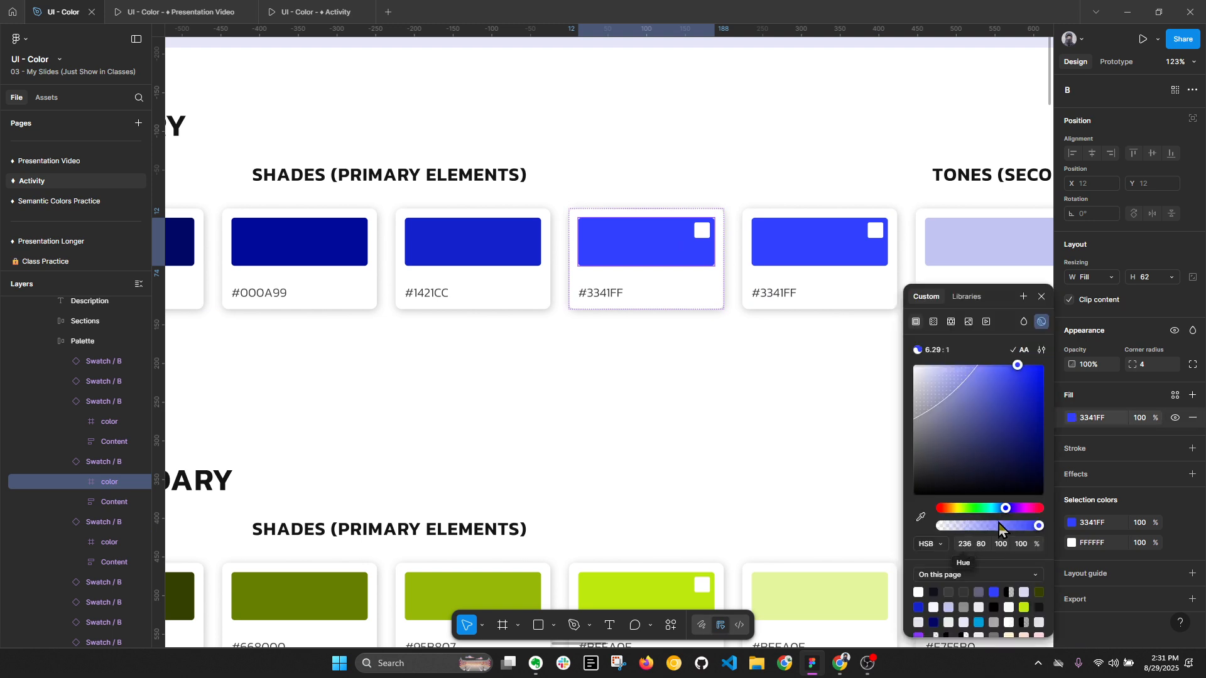
- Raise the fill hue of the left #3341FF swatch in the primary row in increments of 5, reaching 246
click(970, 549)
key(Return)
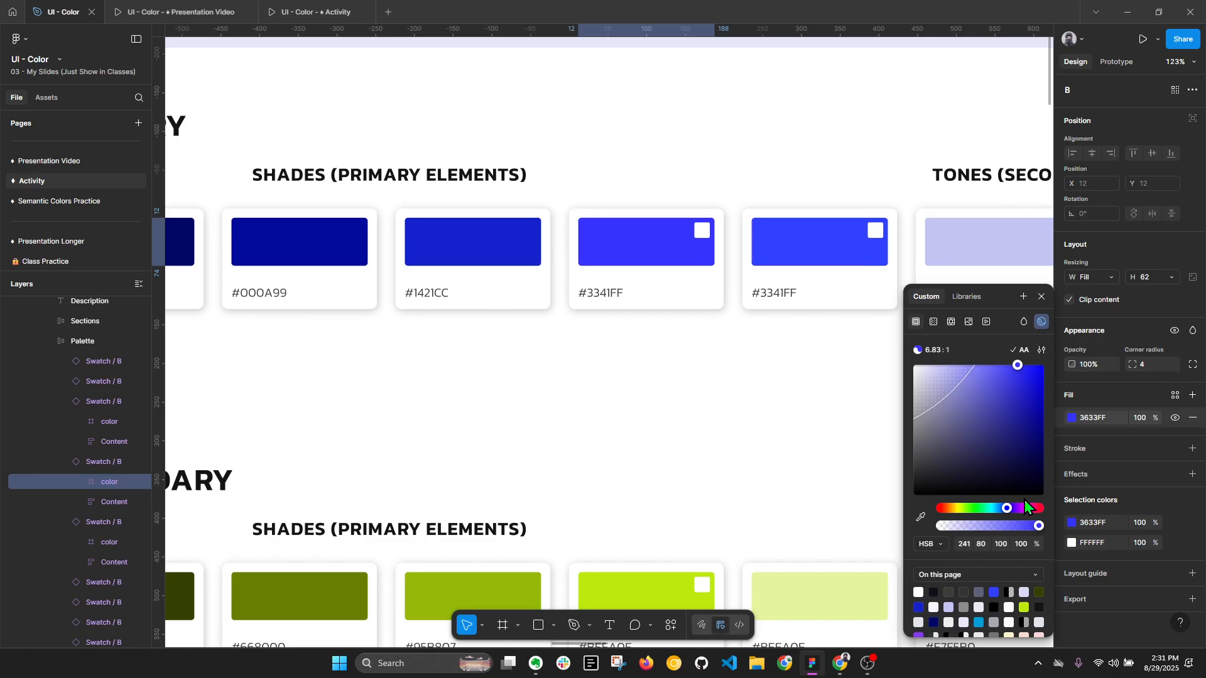
click(968, 544)
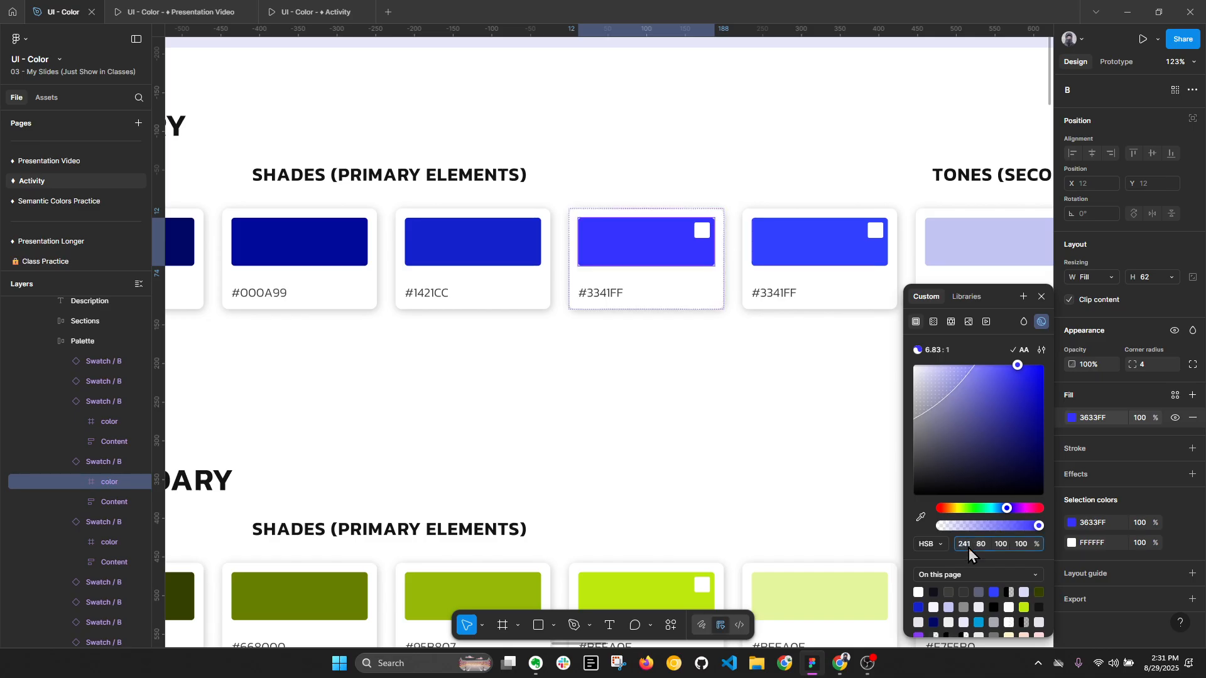
text(+5)
key(Return)
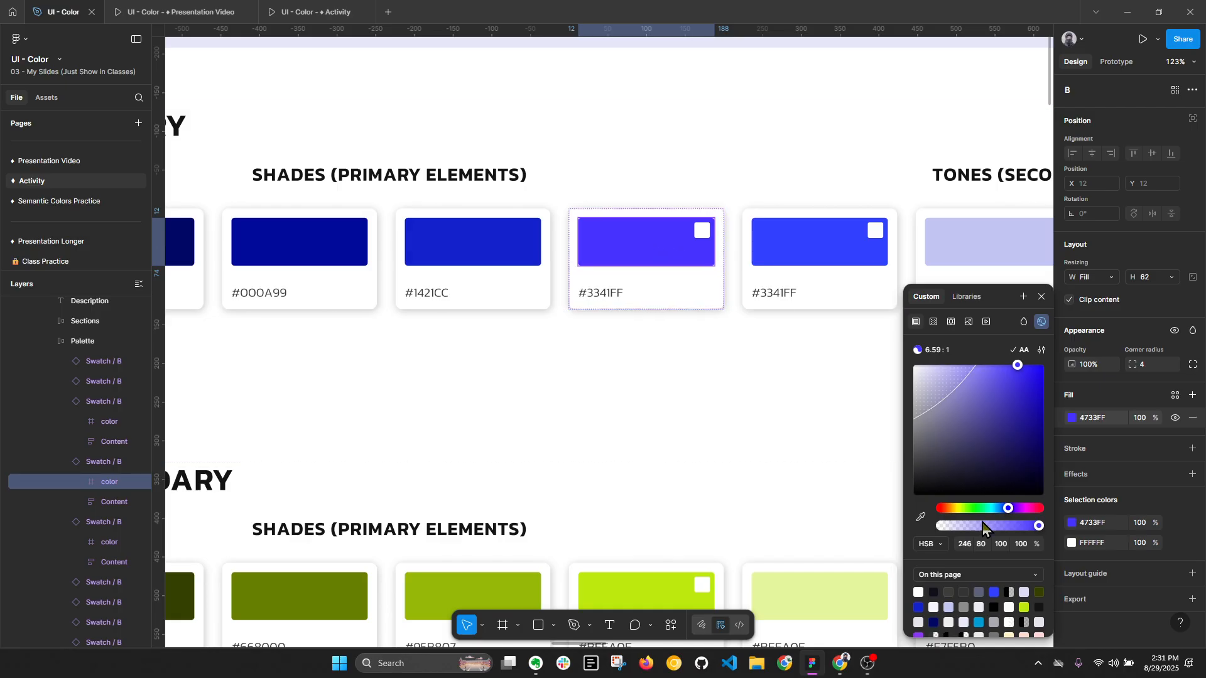
- Set the same swatch fill's saturation to 90, and darken the color to a brightness of about 78
click(989, 544)
text(90)
key(Return)
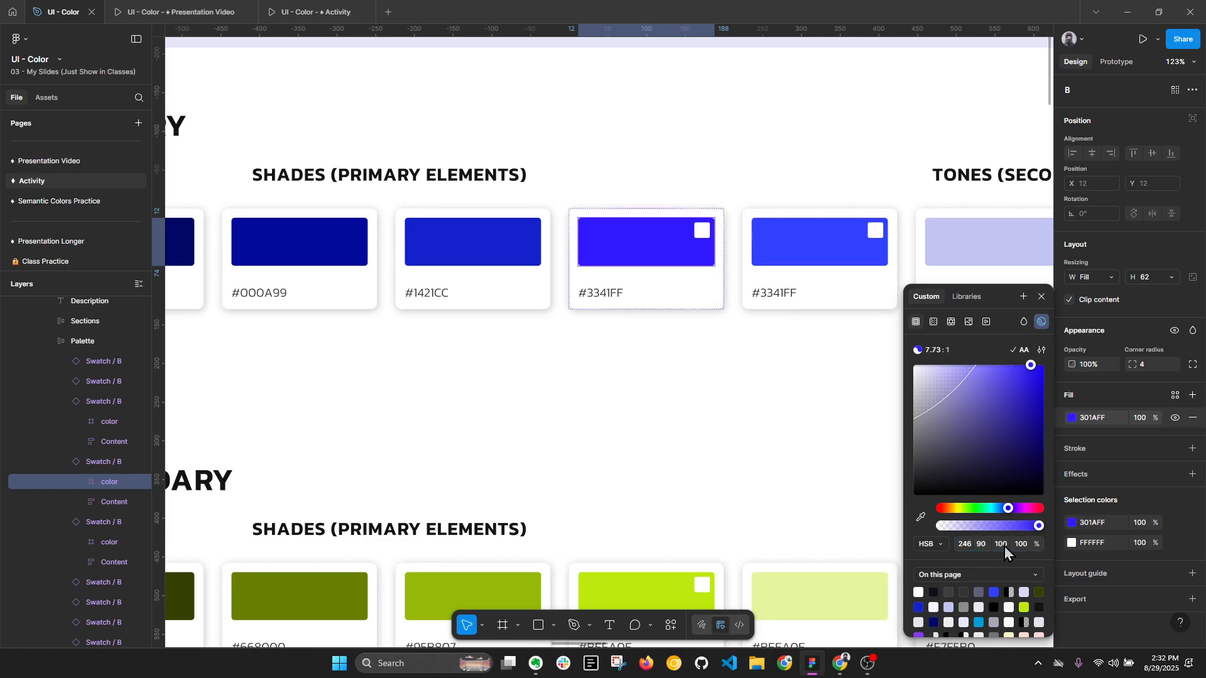
key(ctrl+z)
click(976, 548)
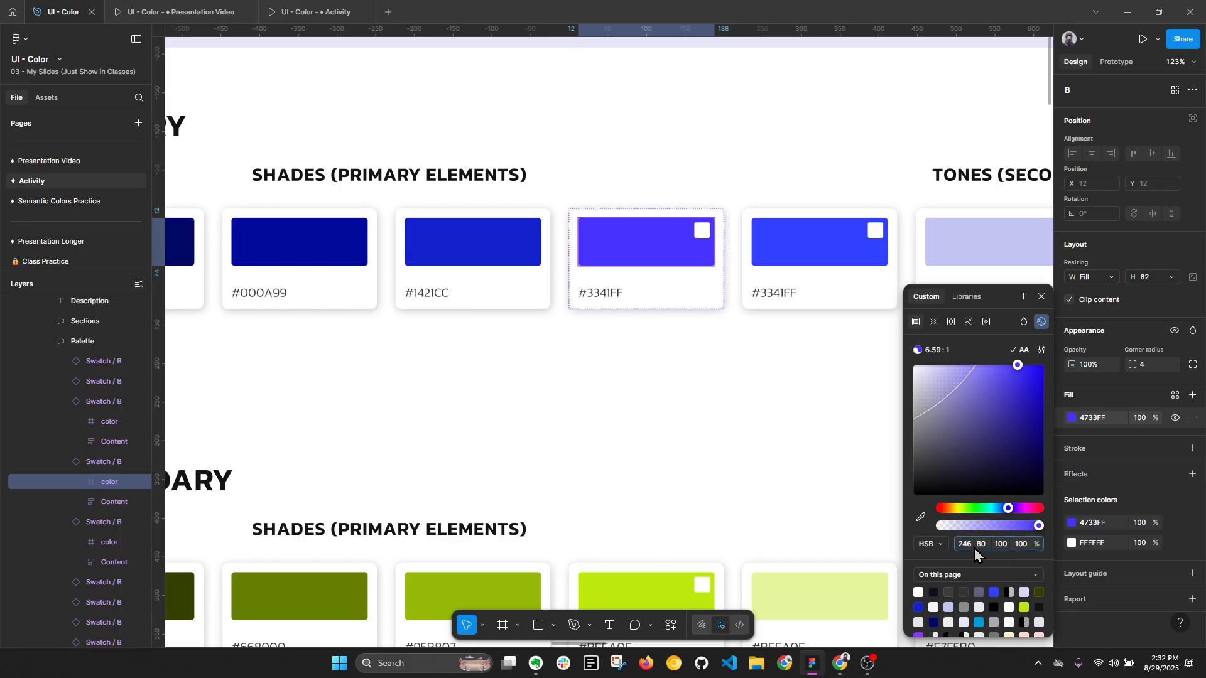
text(90)
key(Return)
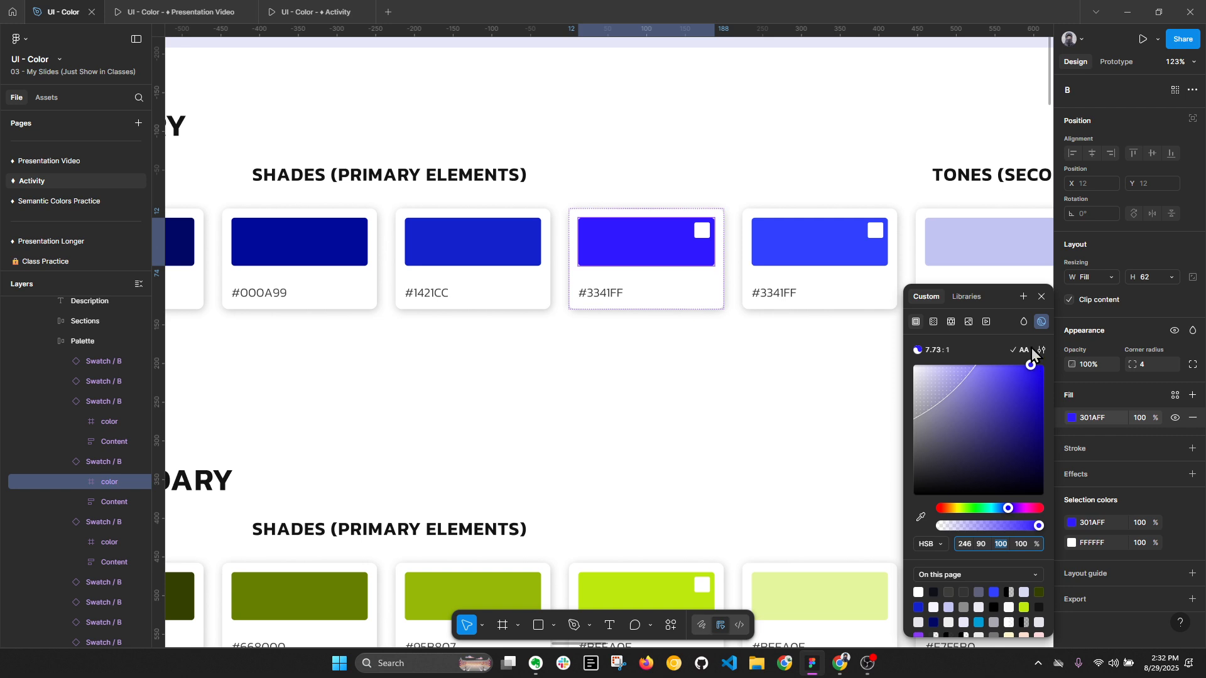
drag(1032, 366, 1034, 396)
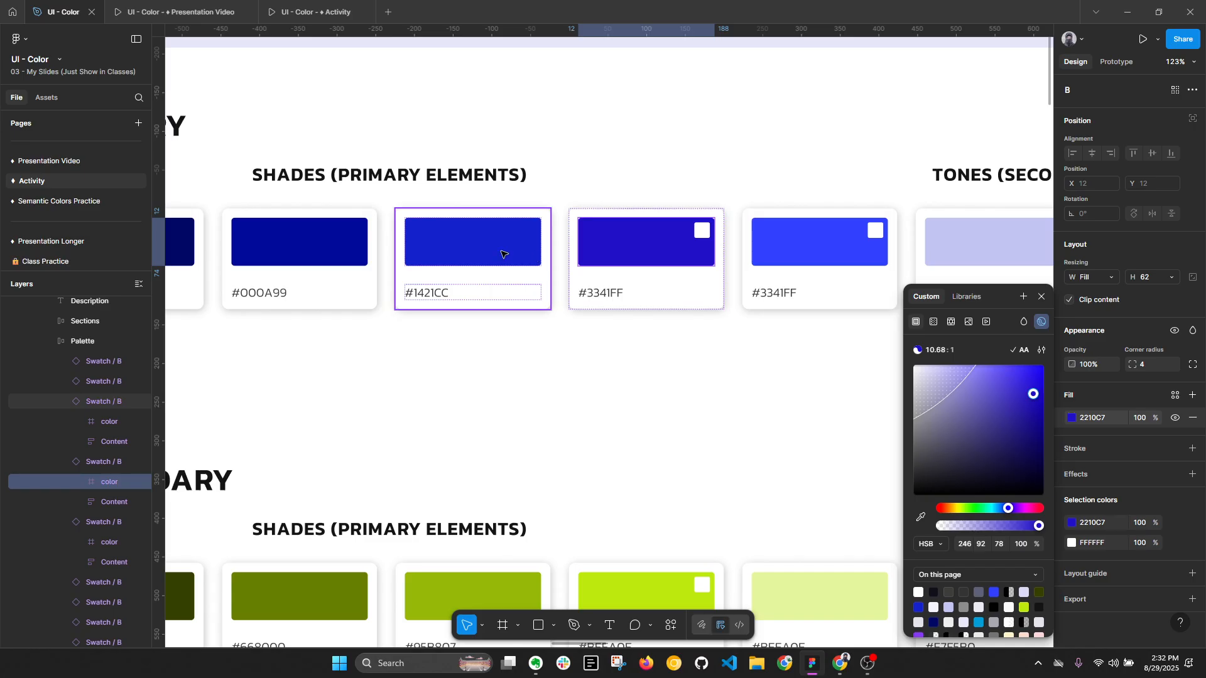
- Delete the recolored #3341FF swatch from the primary row and collapse the layers
key(Escape)
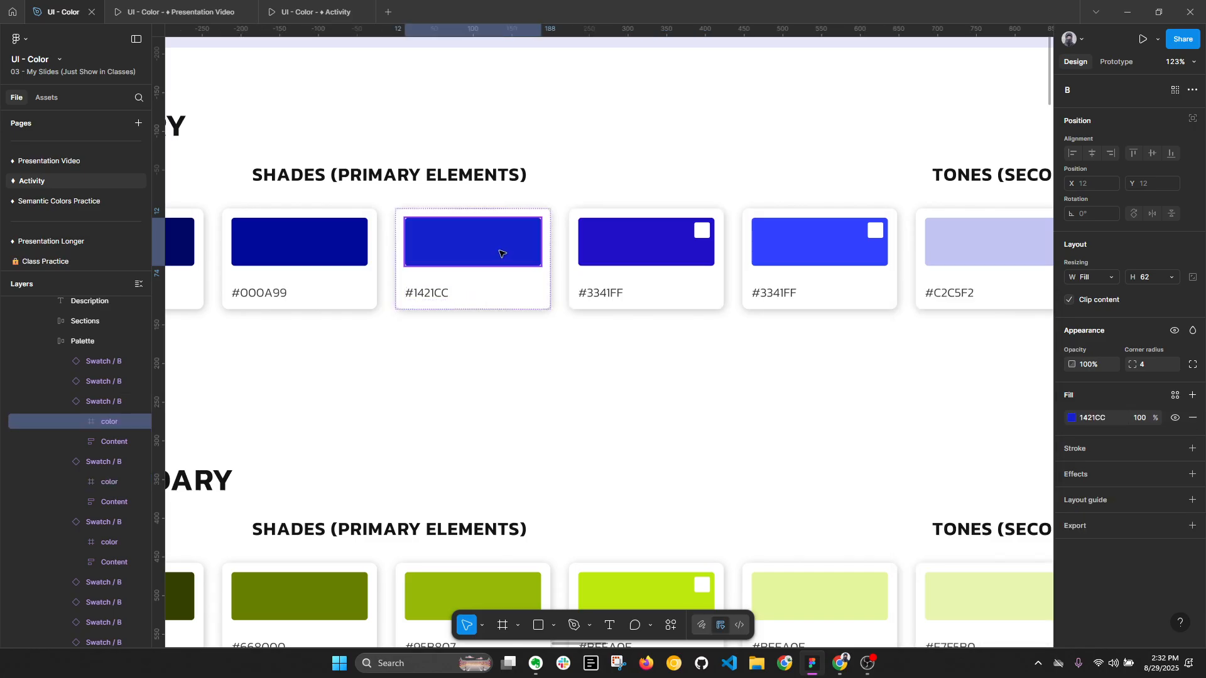
click(706, 291)
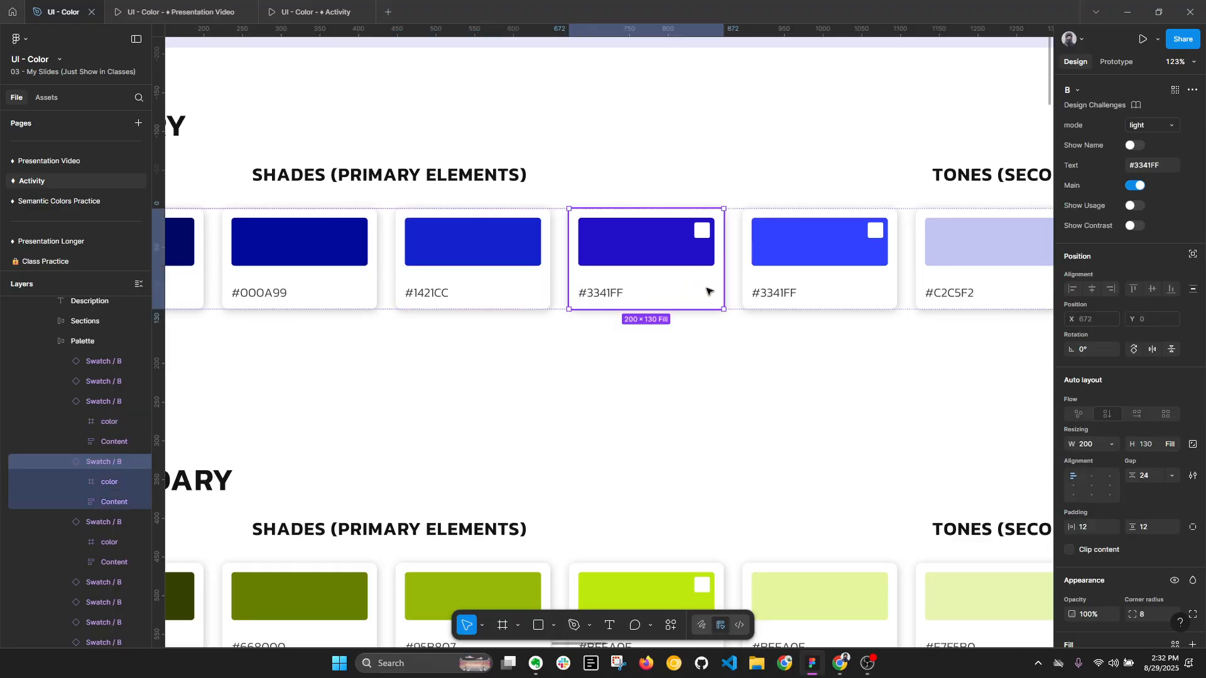
key(Delete)
key(alt+l)
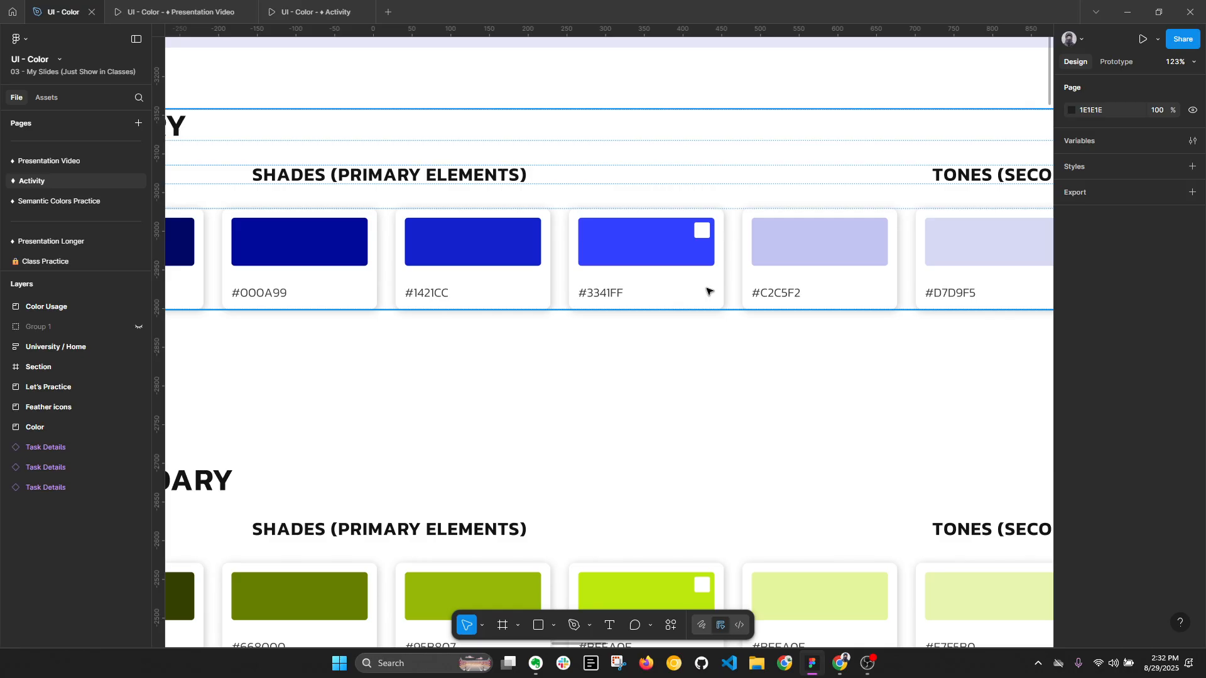
- Dismiss the application error and reopen the main #3341FF swatch's fill color to examine its HSB values
ctrl+click(677, 263)
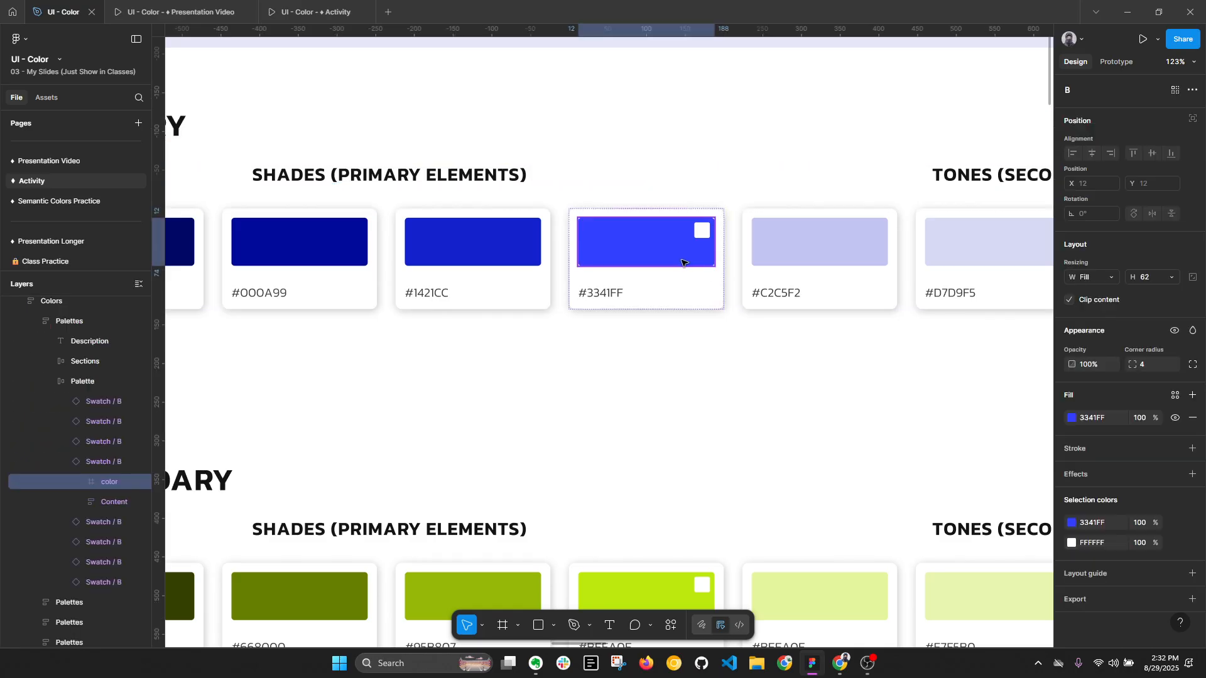
click(1073, 417)
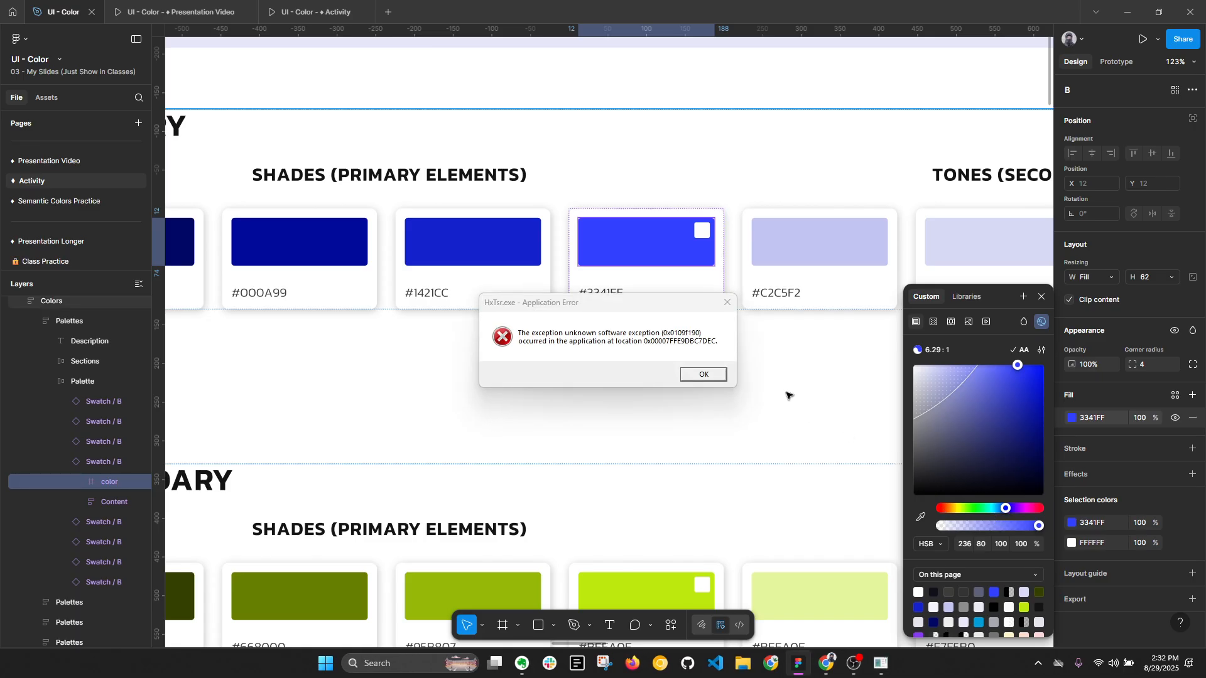
click(696, 374)
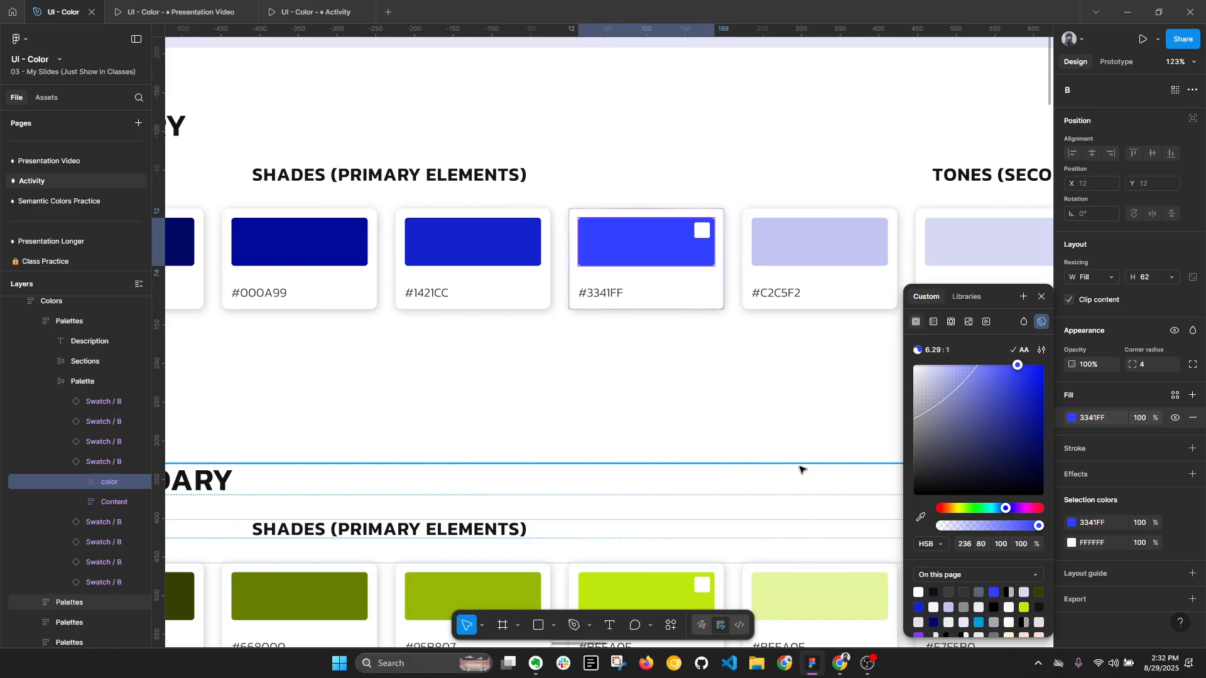
click(800, 469)
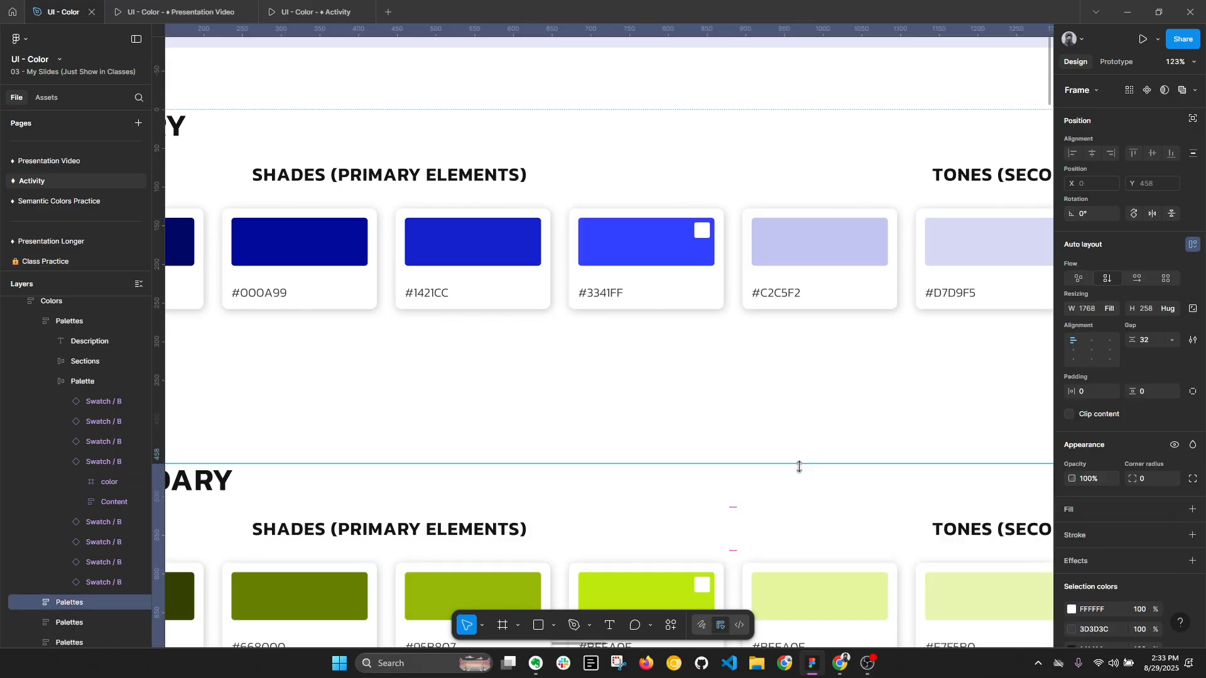
click(764, 447)
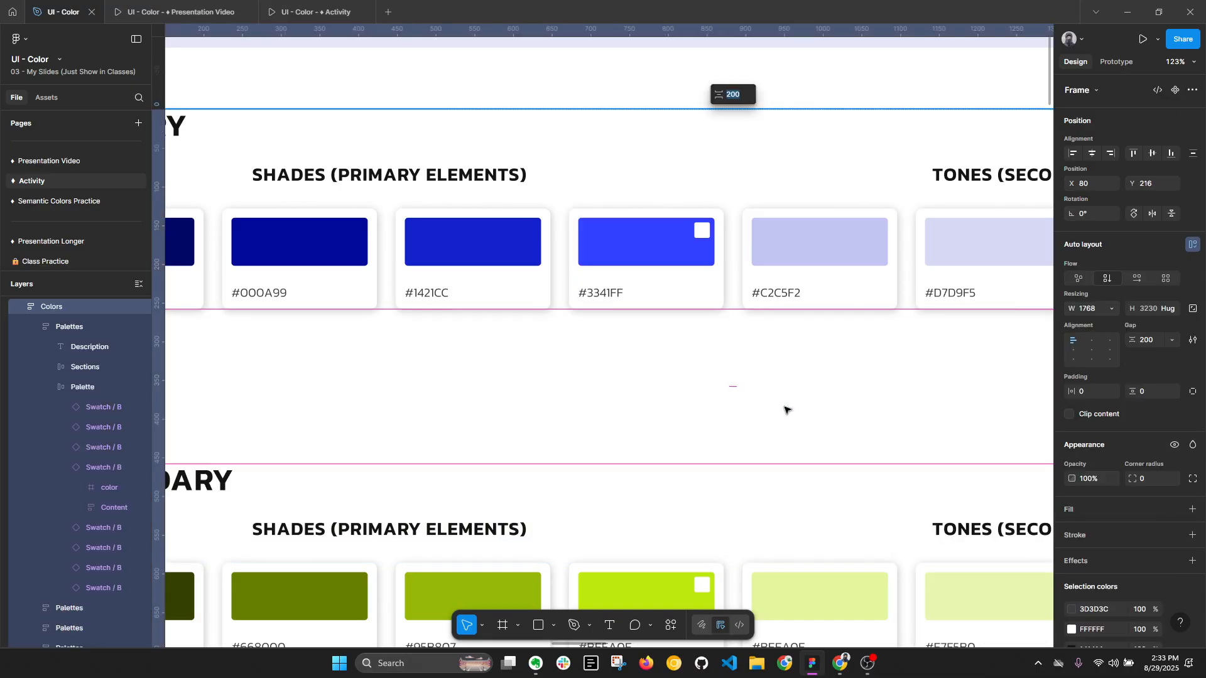
ctrl+click(661, 244)
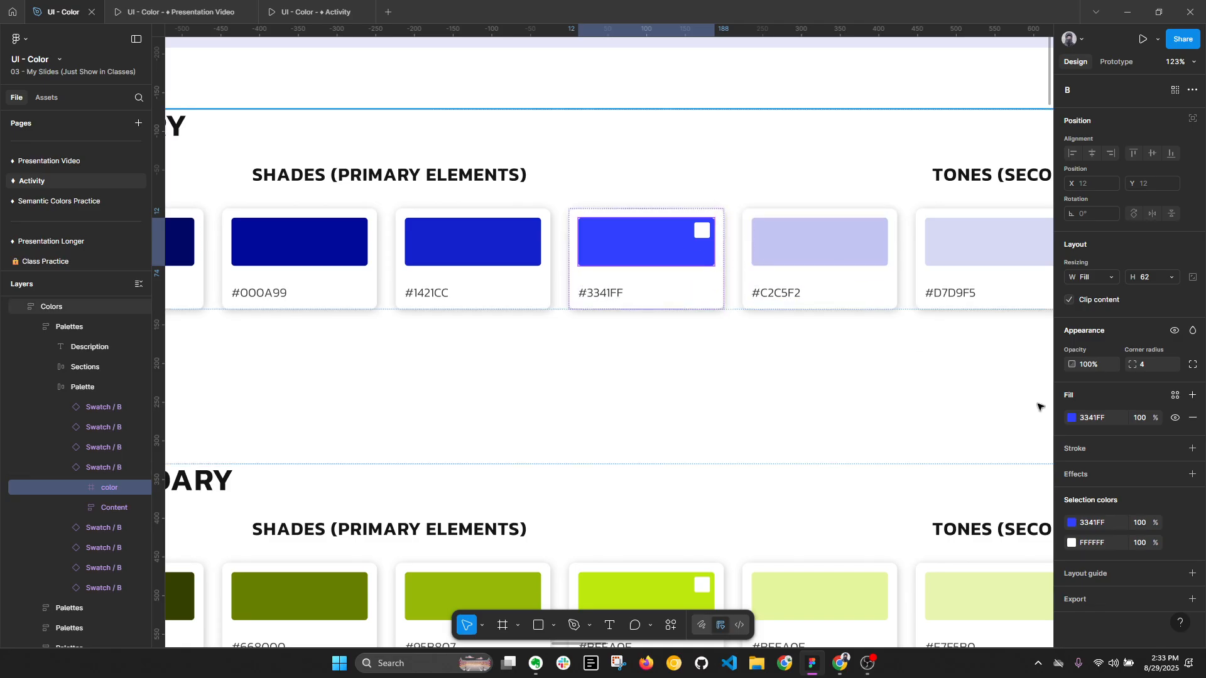
click(1072, 418)
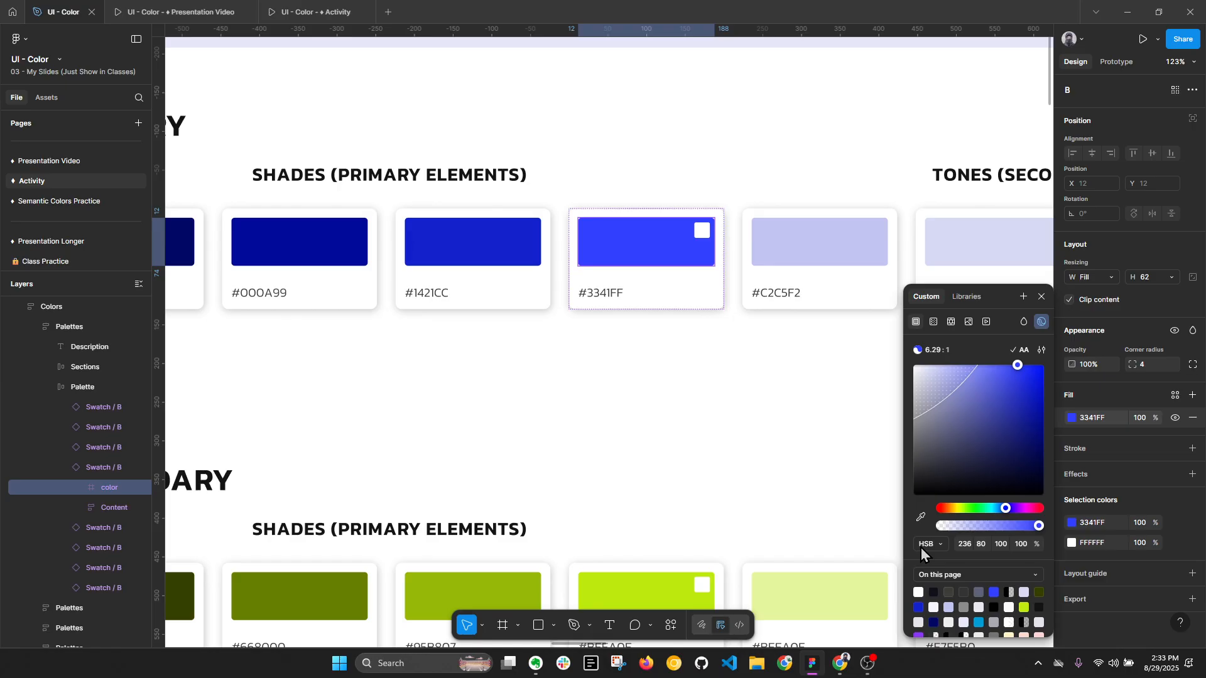
- Examine the HSB fill values of the #1421CC shade and the #000A99 shade
click(493, 245)
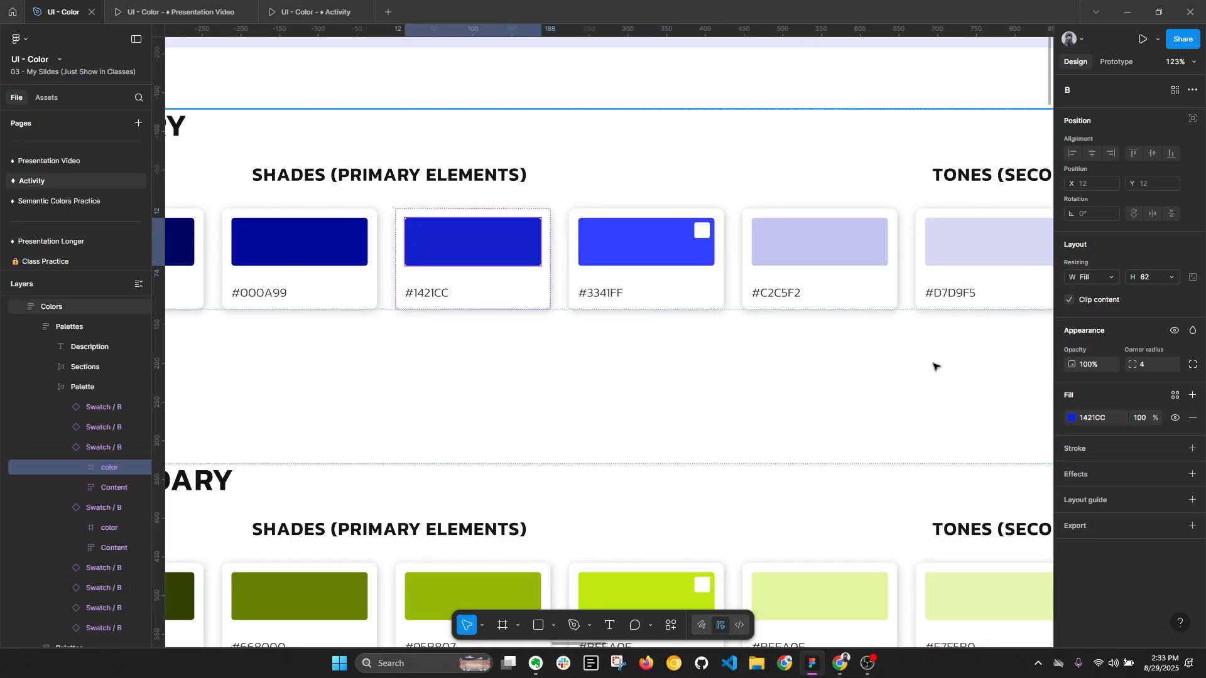
click(1071, 418)
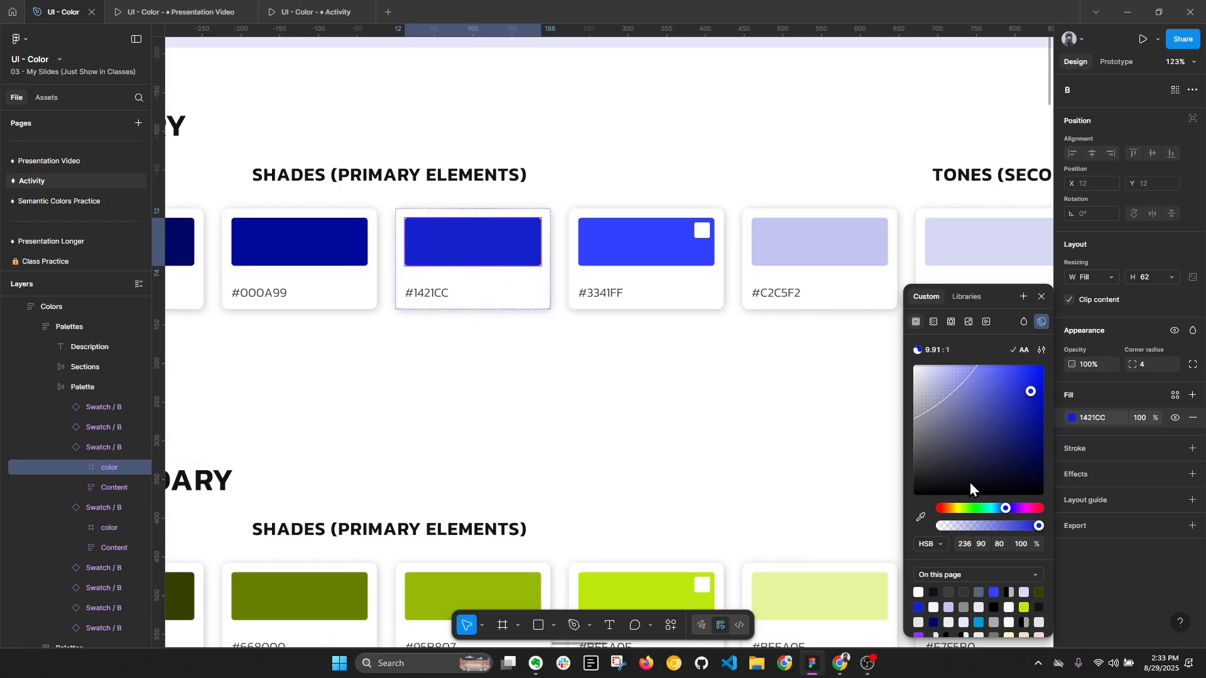
click(350, 263)
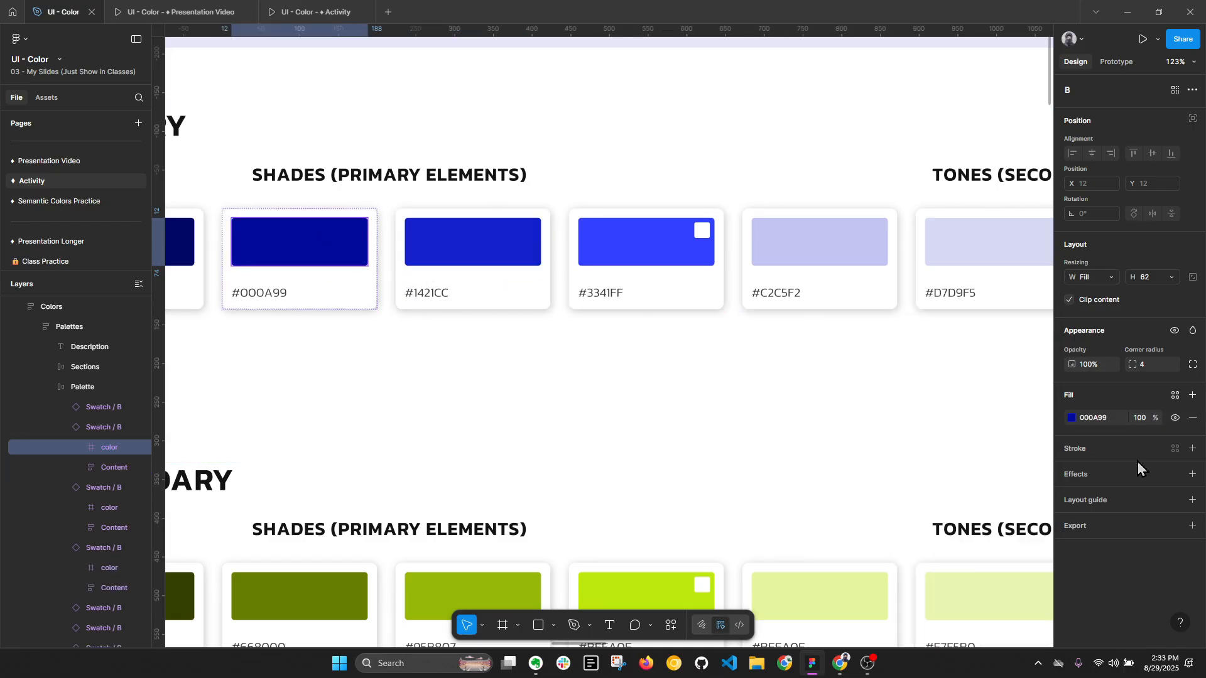
click(1072, 419)
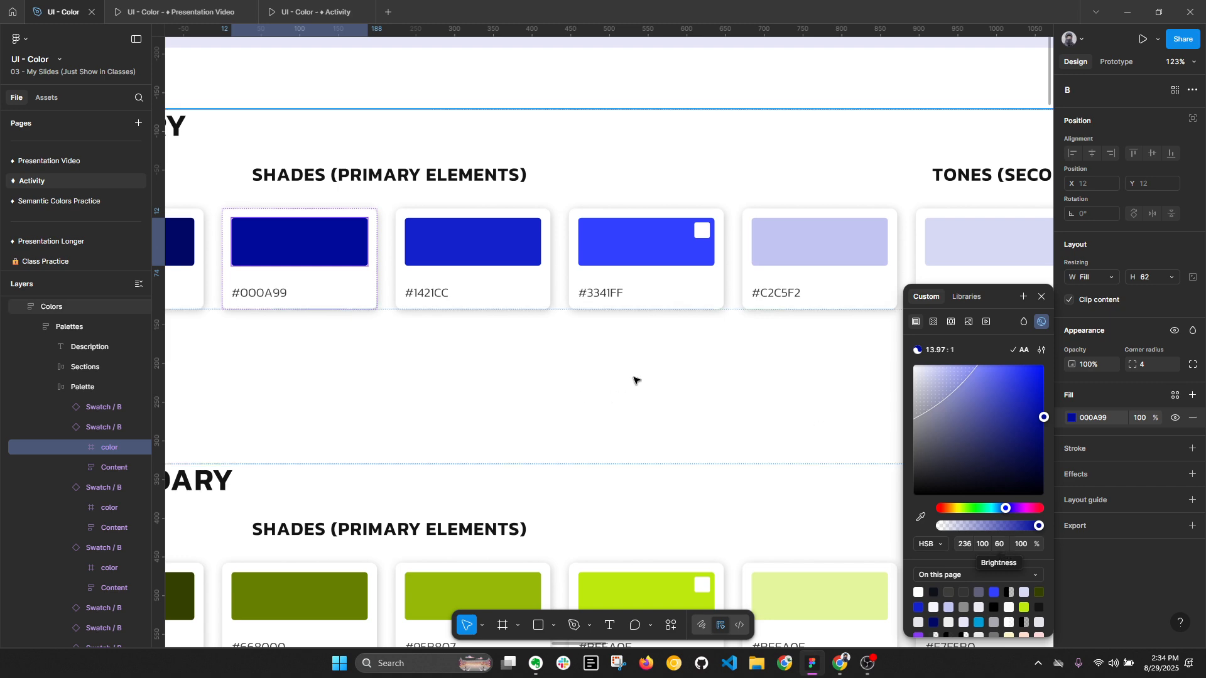
- Compare the main #3341FF swatch with the #1421CC and #000A99 shades in the primary row, keeping the layers collapsed
scroll(634, 377, down, 3)
click(636, 292)
click(544, 292)
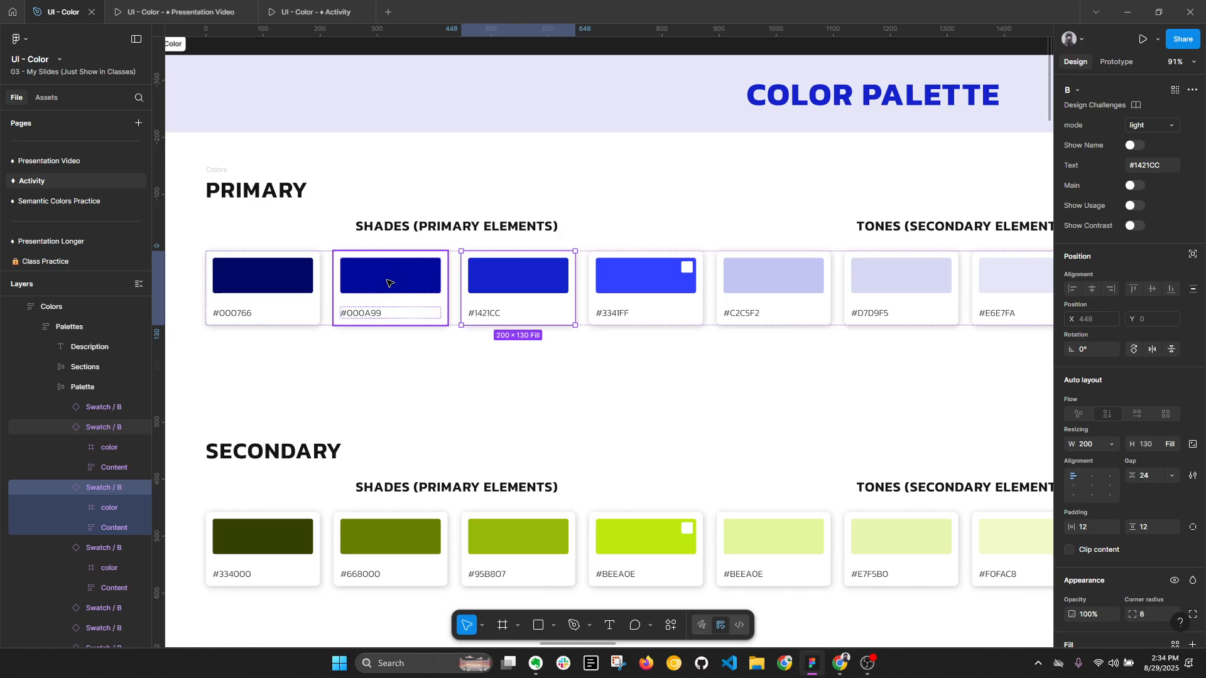
click(390, 281)
key(alt+l)
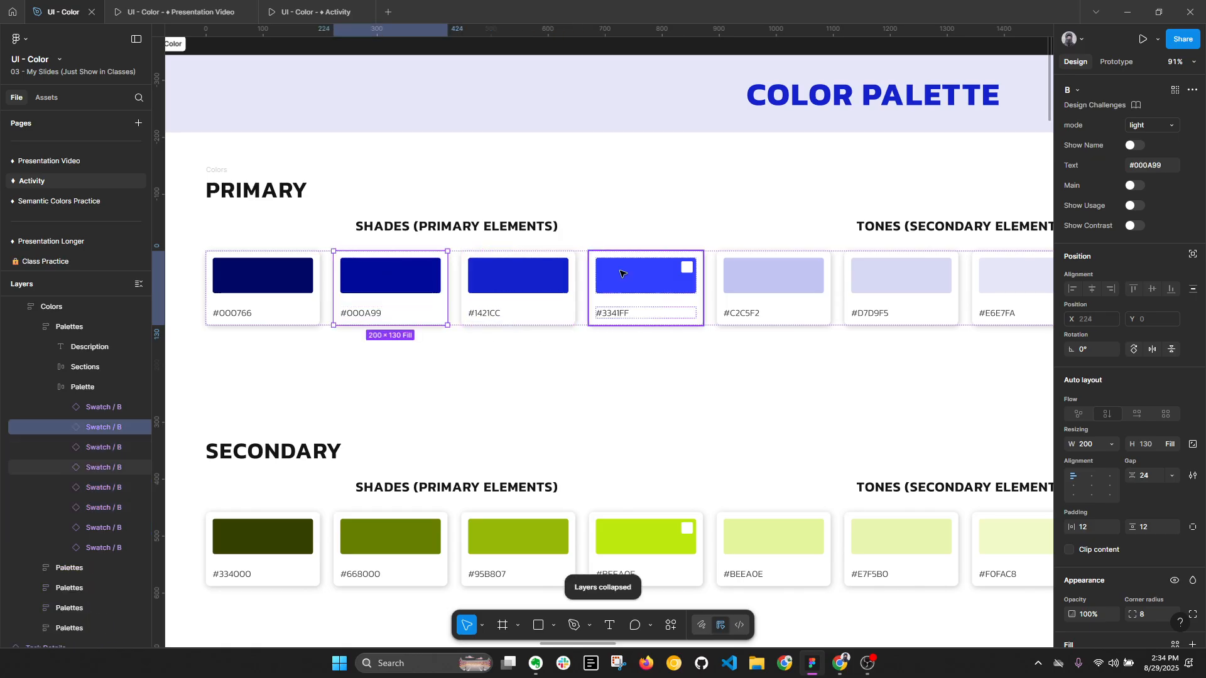
click(653, 276)
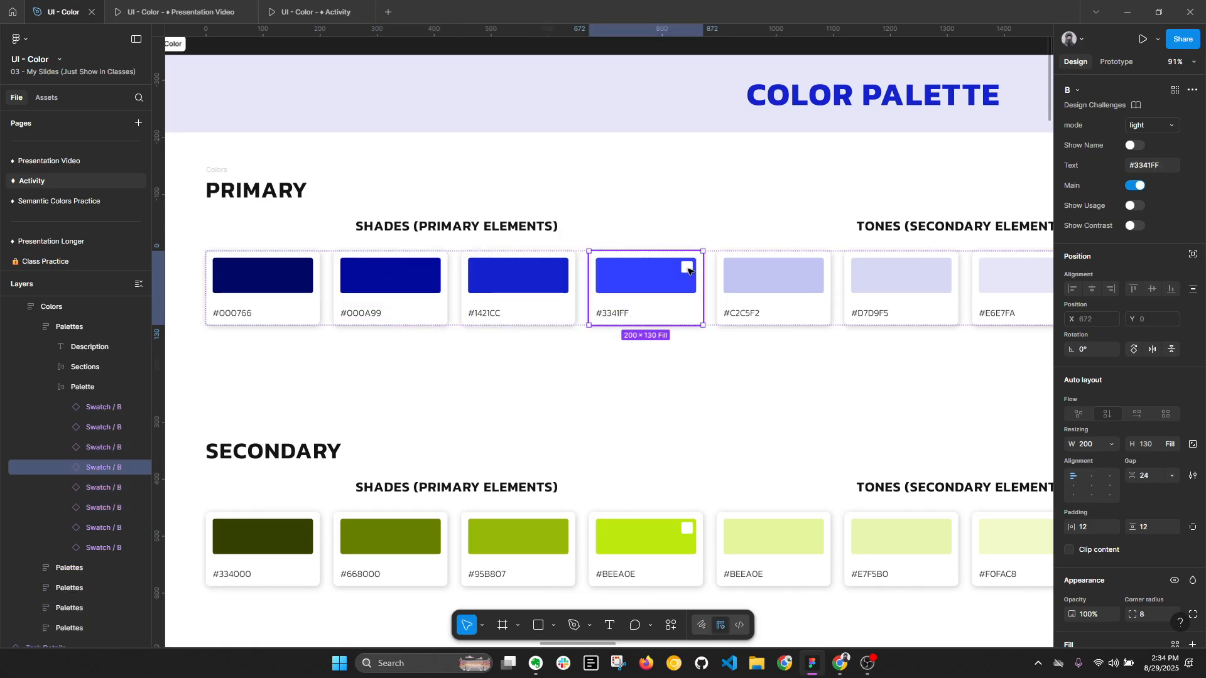
click(555, 268)
key(alt+l)
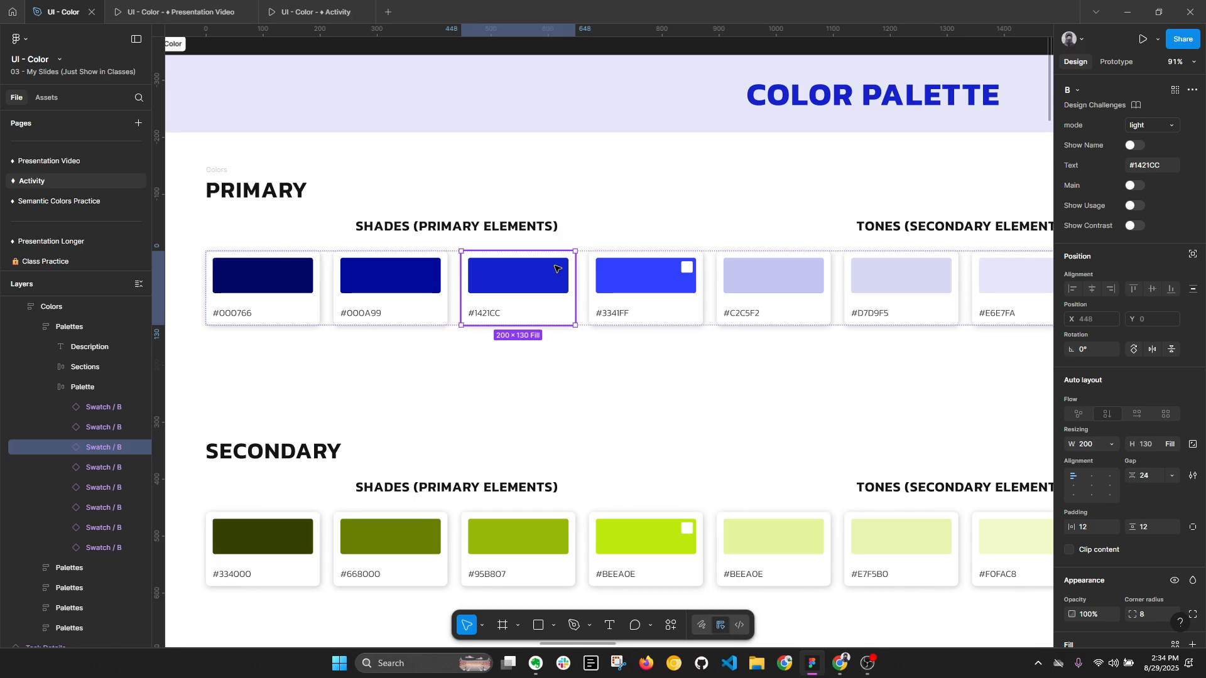
key(alt+l)
click(412, 275)
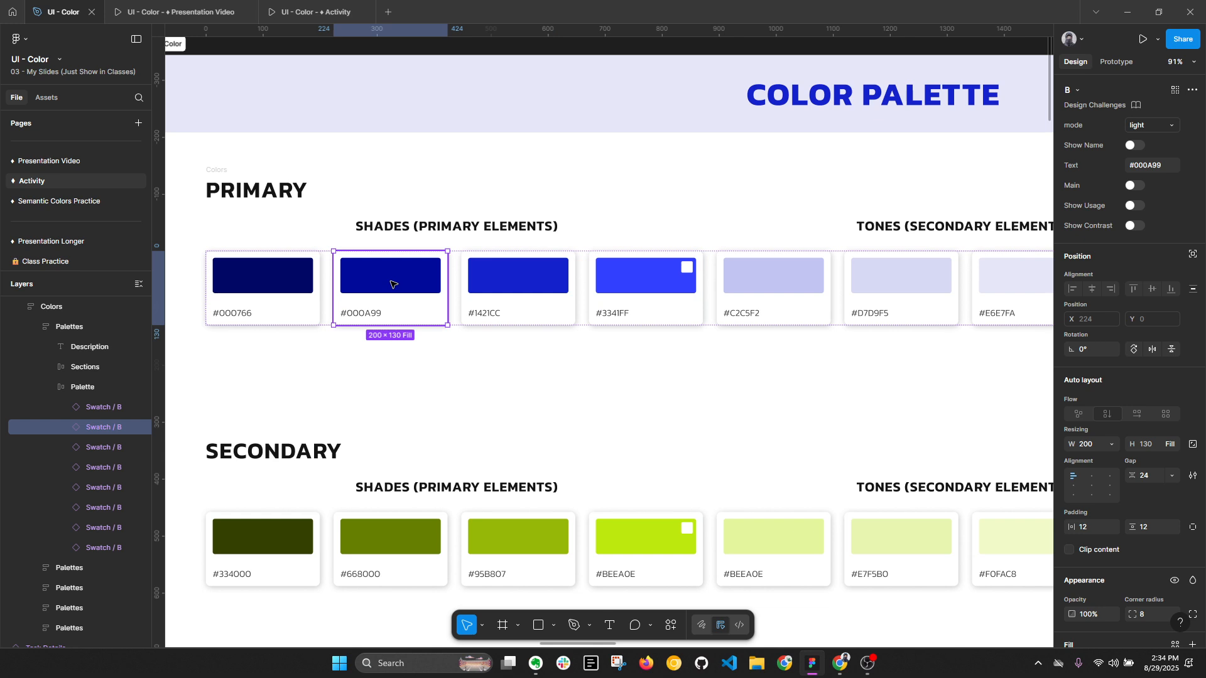
key(alt+l)
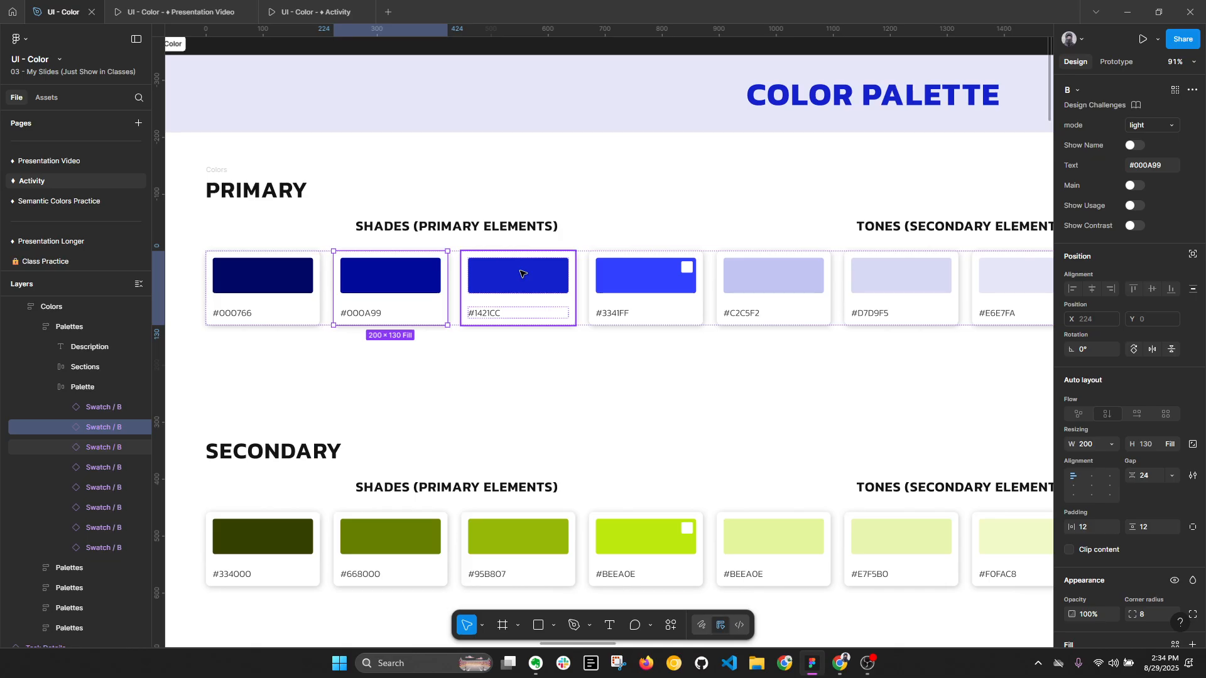
click(650, 283)
click(534, 283)
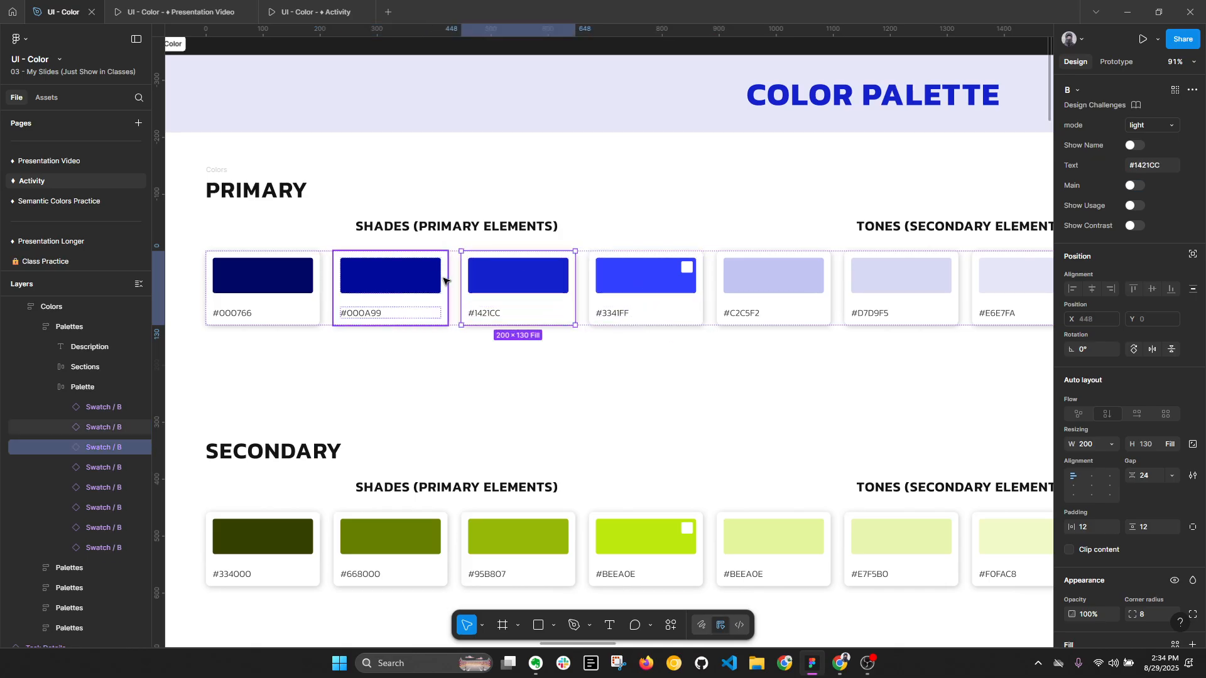
shift+click(442, 281)
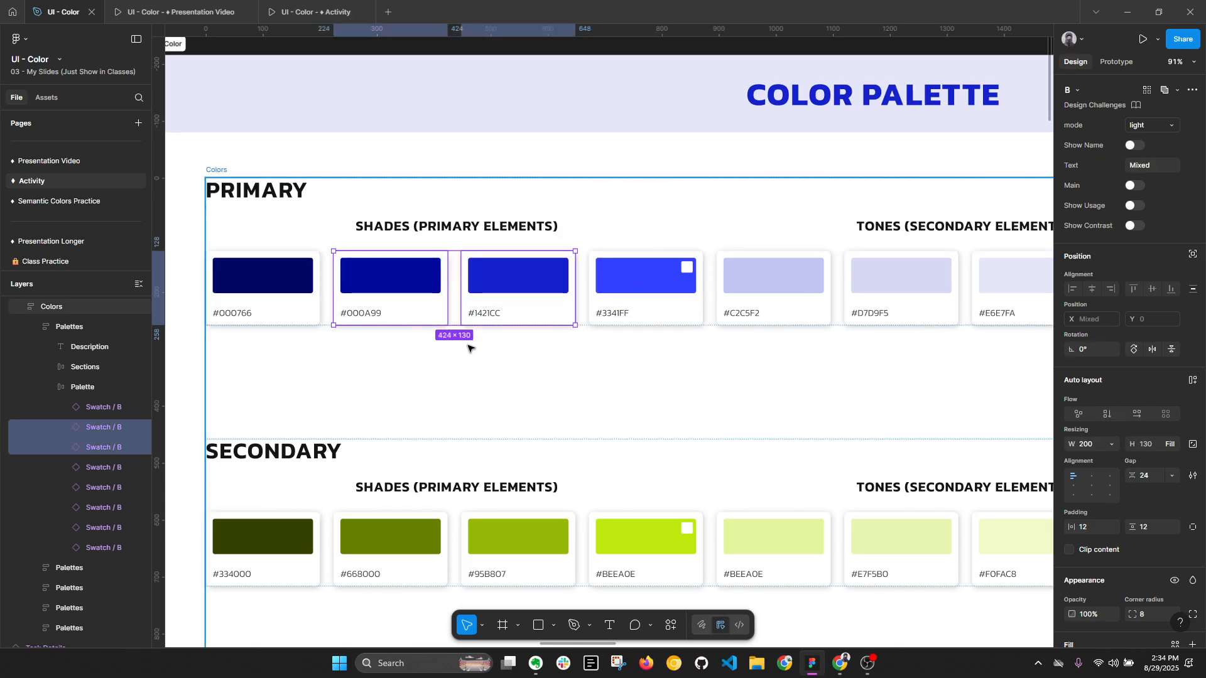
- Open the fill color of the #000766 shade's color rectangle and examine its HSB values
click(284, 283)
key(alt+l)
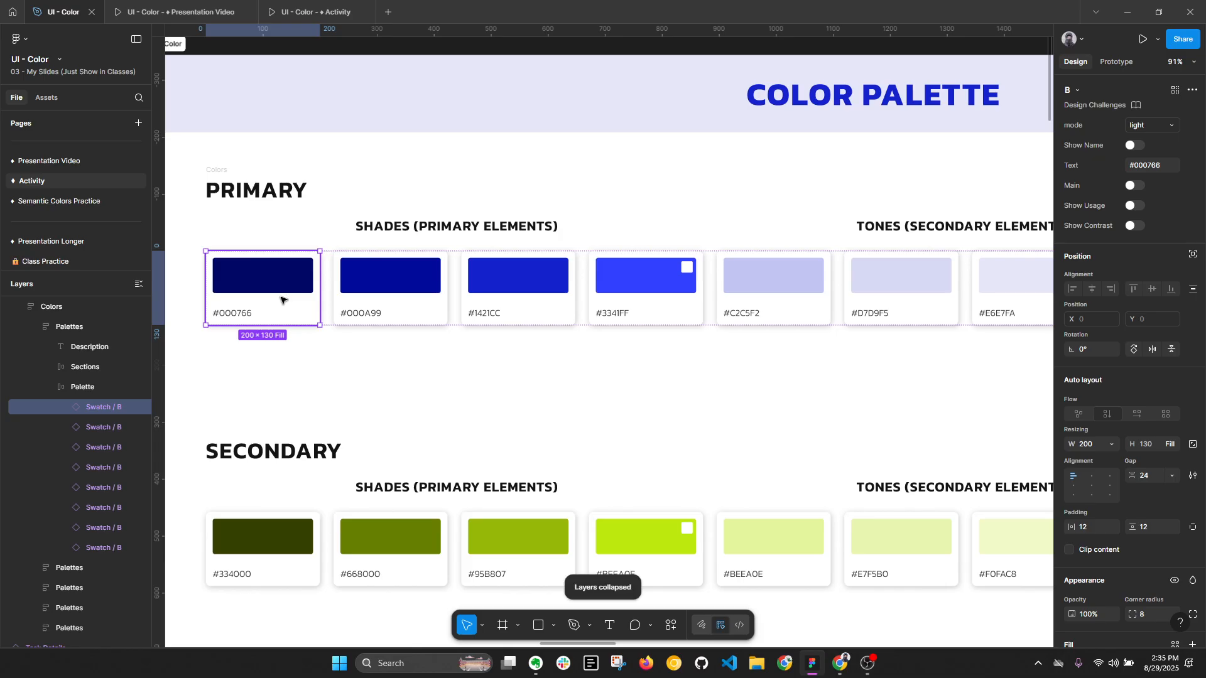
double_click(281, 284)
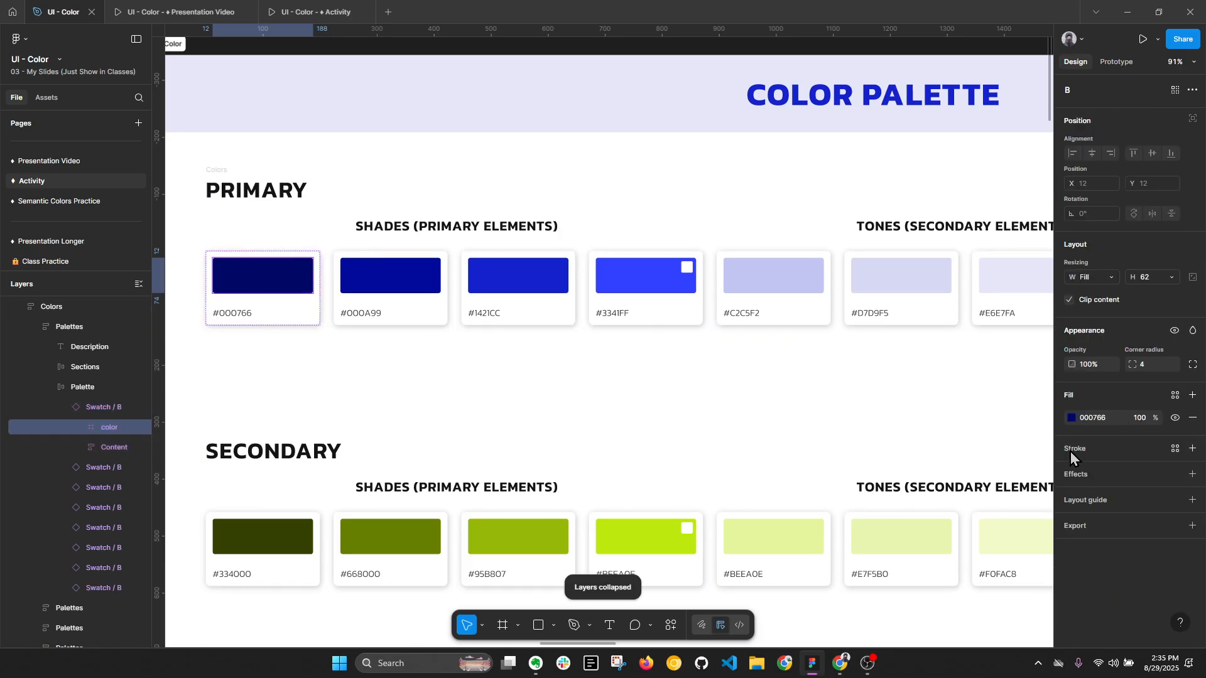
click(1072, 419)
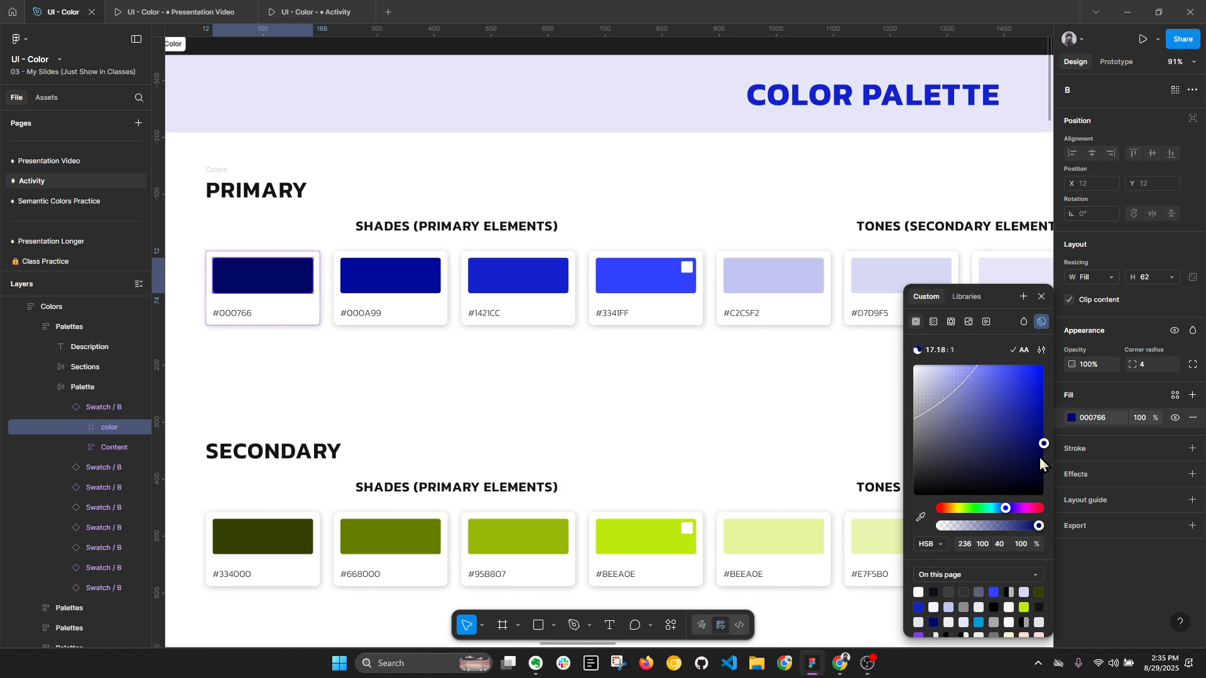
- Duplicate the primary SHADES (PRIMARY ELEMENTS) label above the PRIMARY heading and copy the hex code of the #000766 shade's fill
ctrl+click(416, 226)
drag(416, 226, 664, 209)
ctrl+click(538, 350)
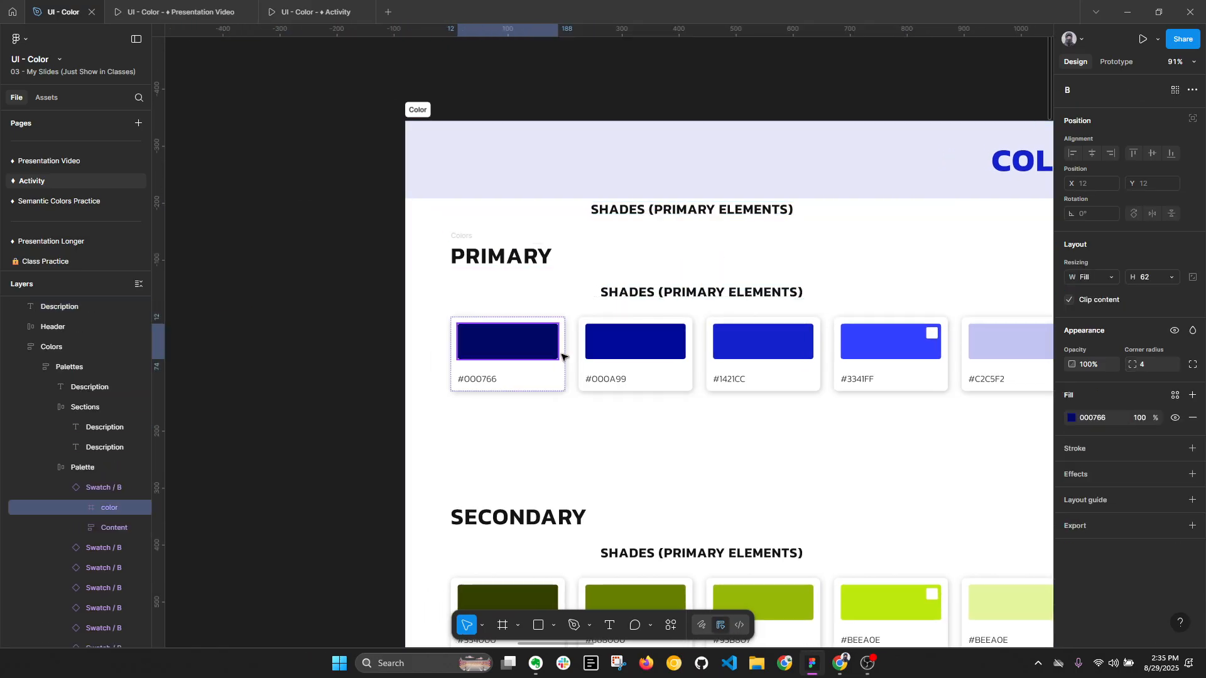
click(1100, 418)
key(ctrl+c)
- Set the duplicated label's text fill to 000766, and remove the label from the frame
click(770, 210)
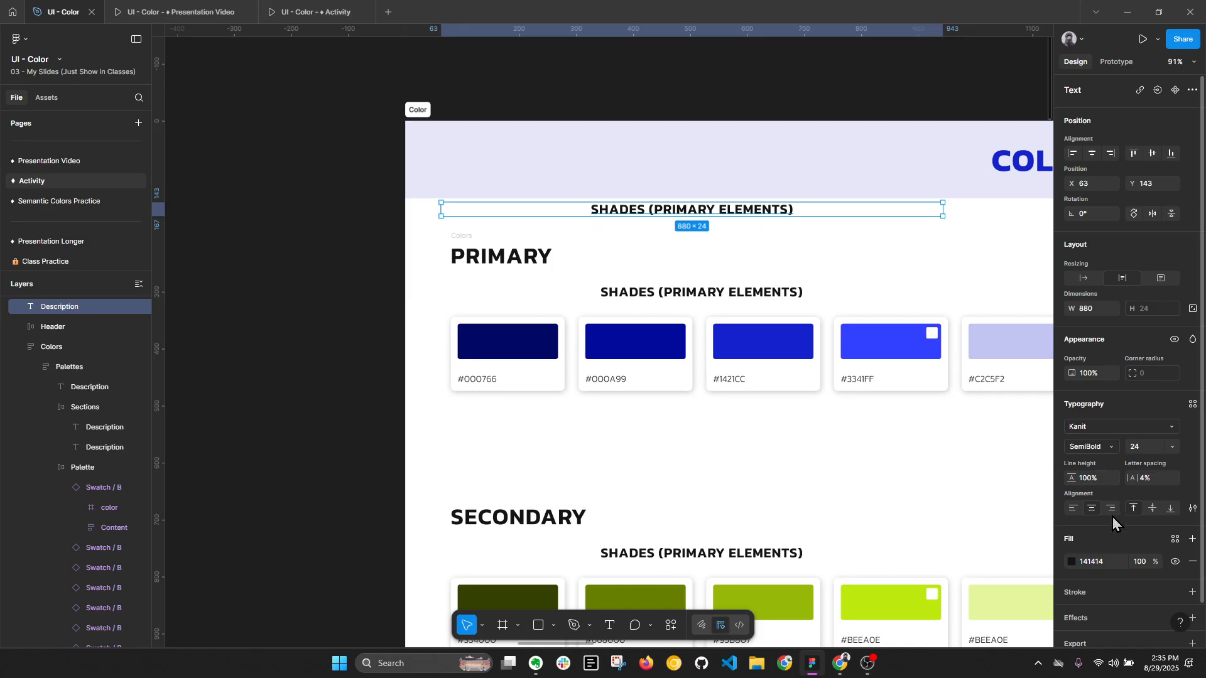
click(1111, 562)
key(ctrl+v)
key(Return)
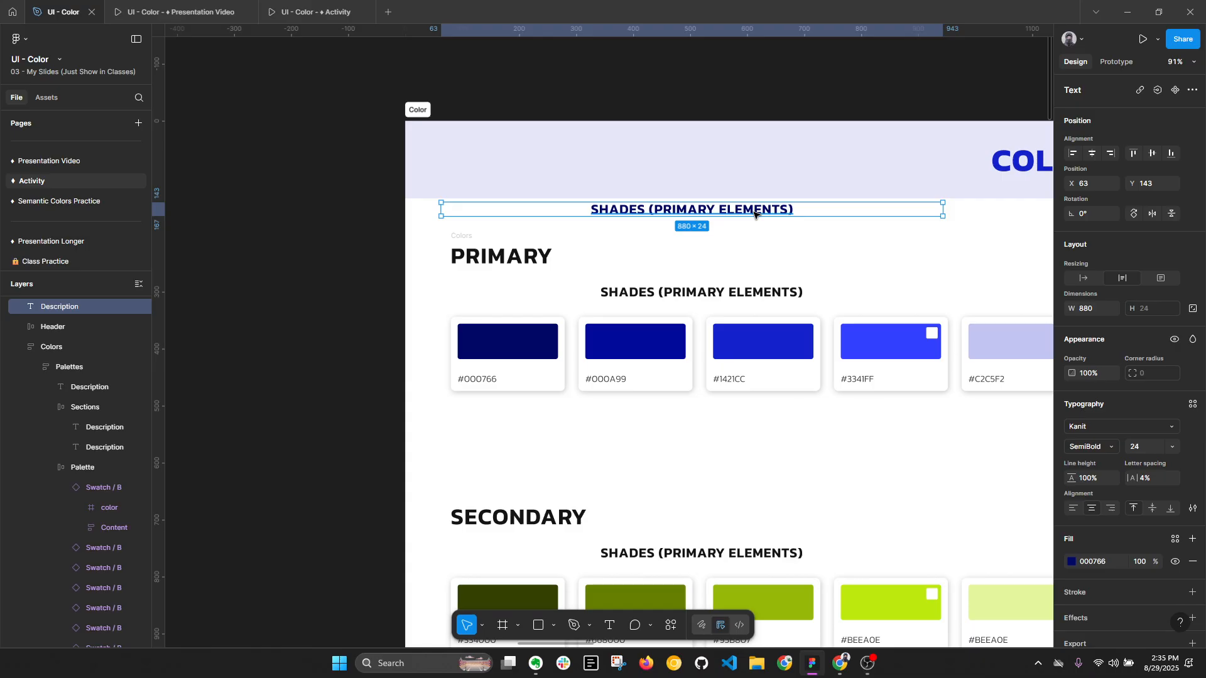
key(Escape)
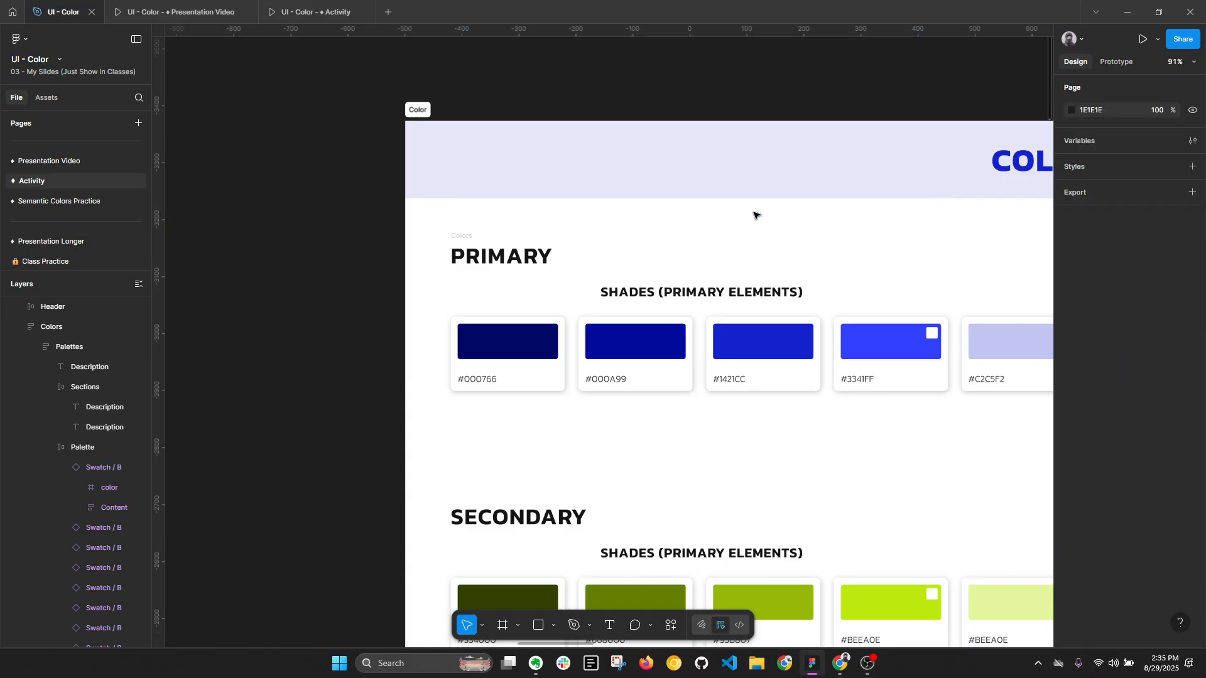
- Open the fill color of the main #3341FF swatch in the primary row and examine its HSB values
key(alt+l)
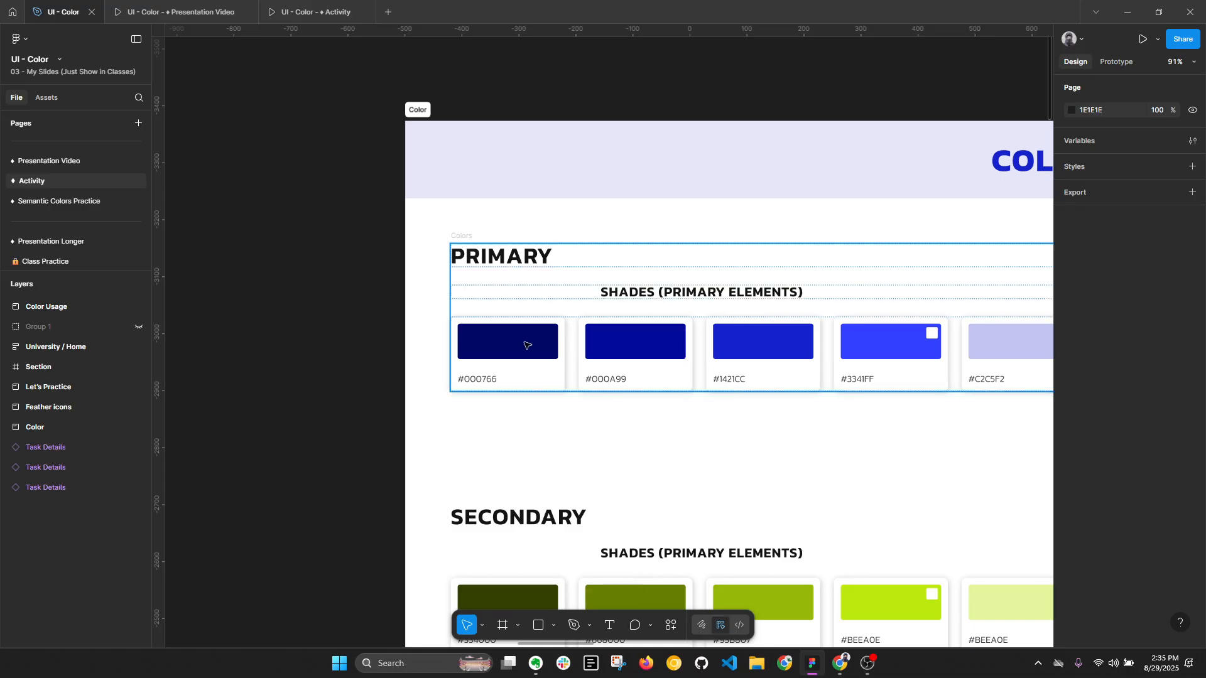
key(alt+l)
key(alt+l)
scroll(505, 368, down, 2)
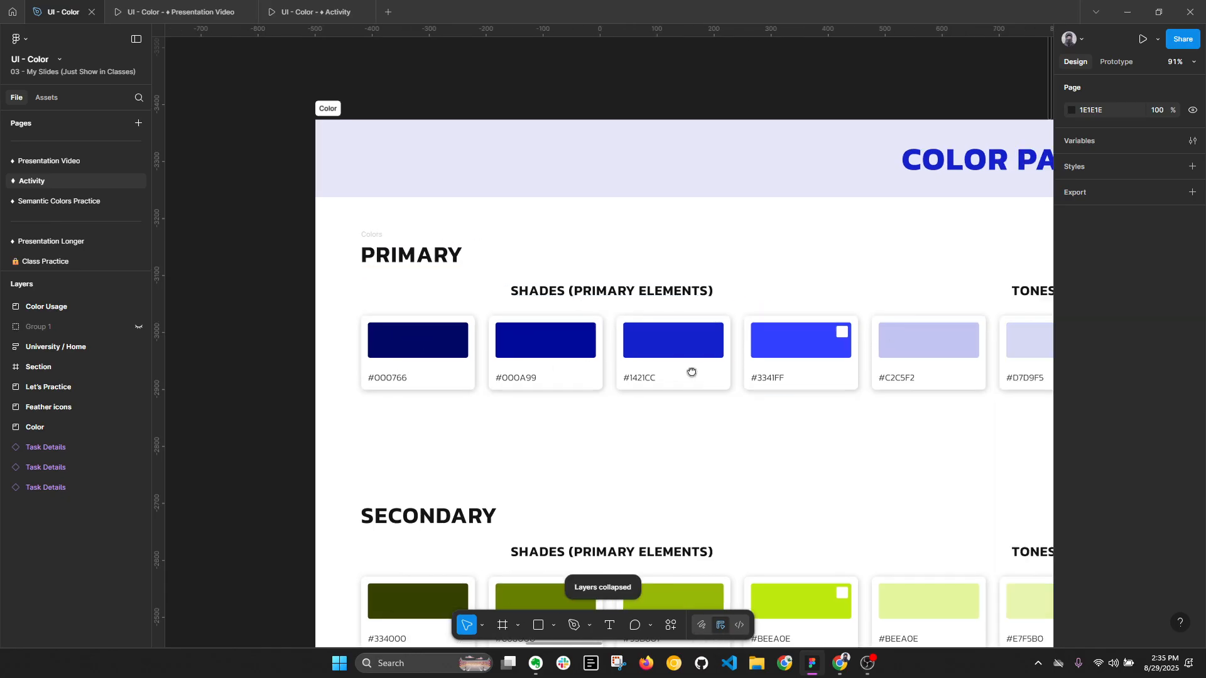
scroll(692, 372, right, 3)
ctrl+click(613, 349)
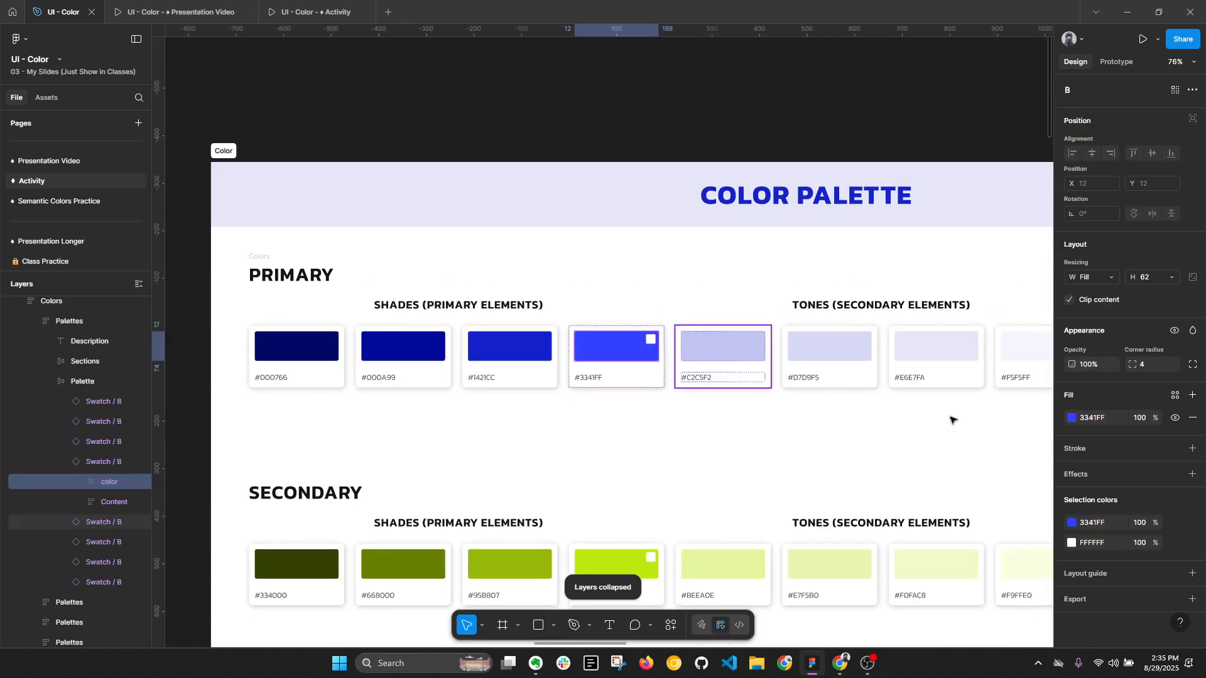
click(1072, 417)
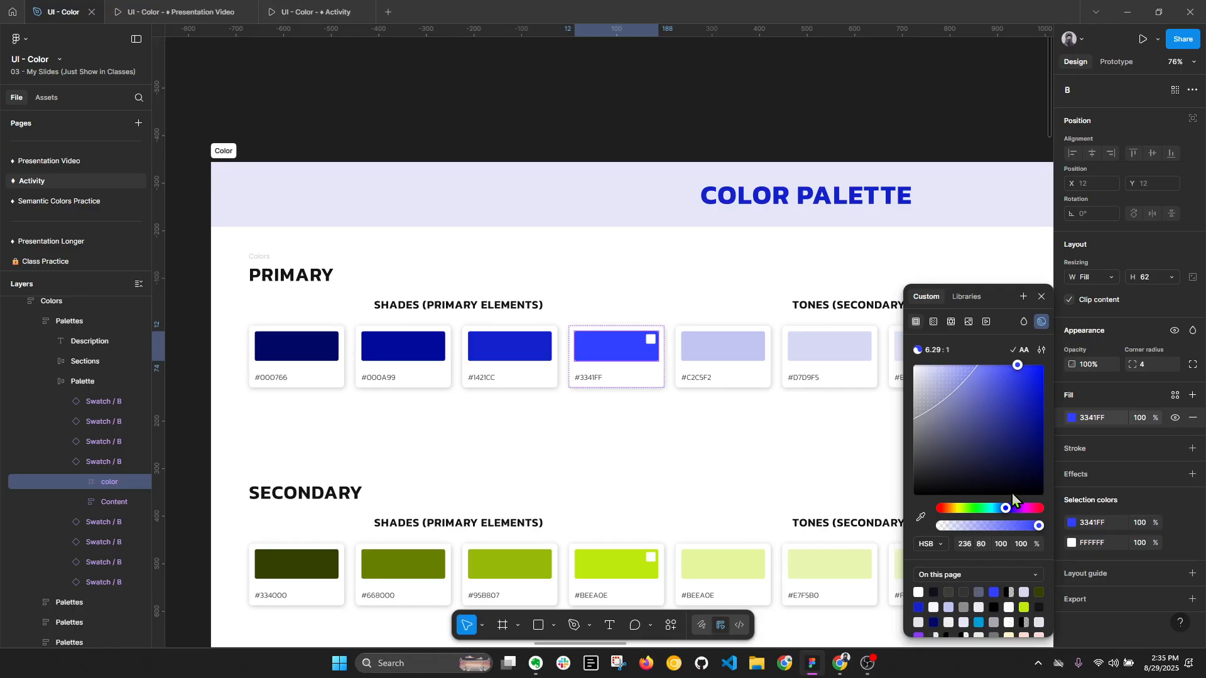
click(724, 126)
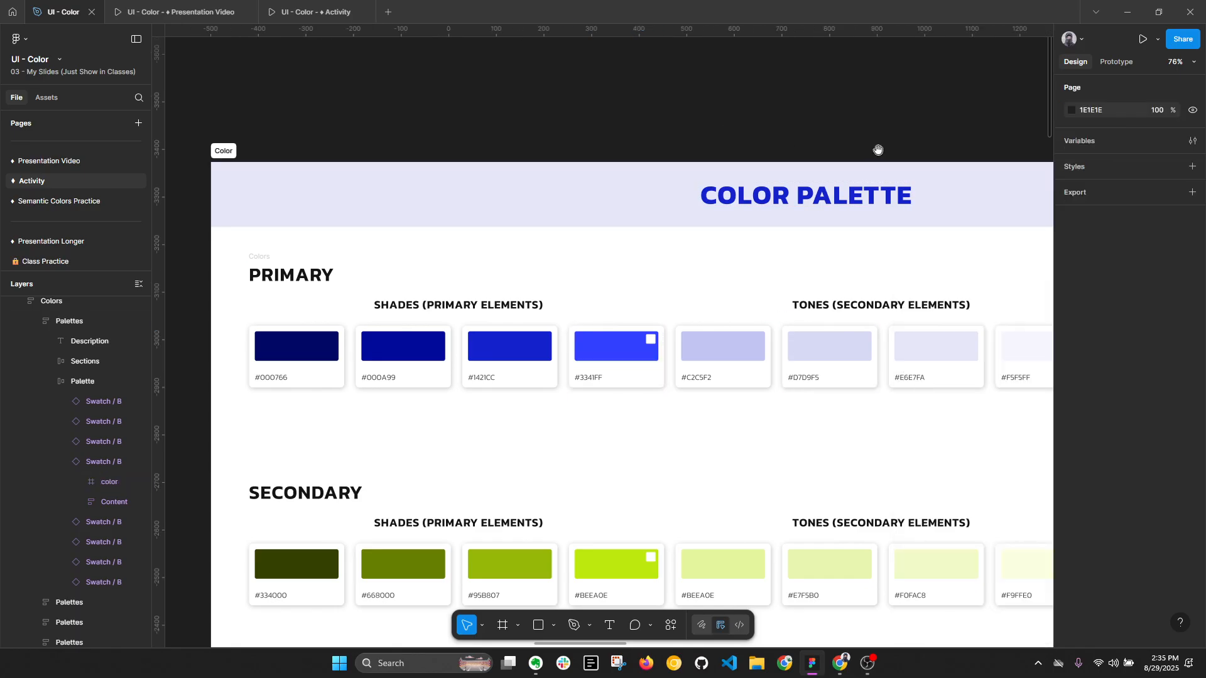
- Look over the primary tones beside the shades and collapse the layers
scroll(878, 151, right, 5)
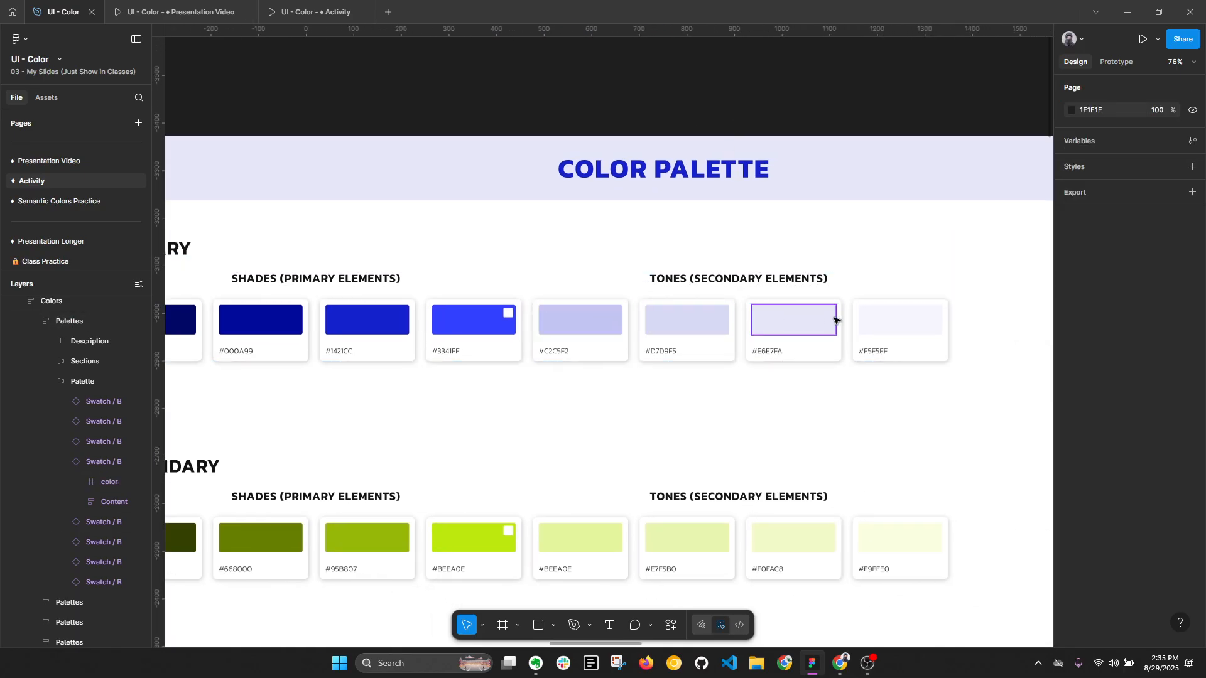
scroll(621, 324, left, 3)
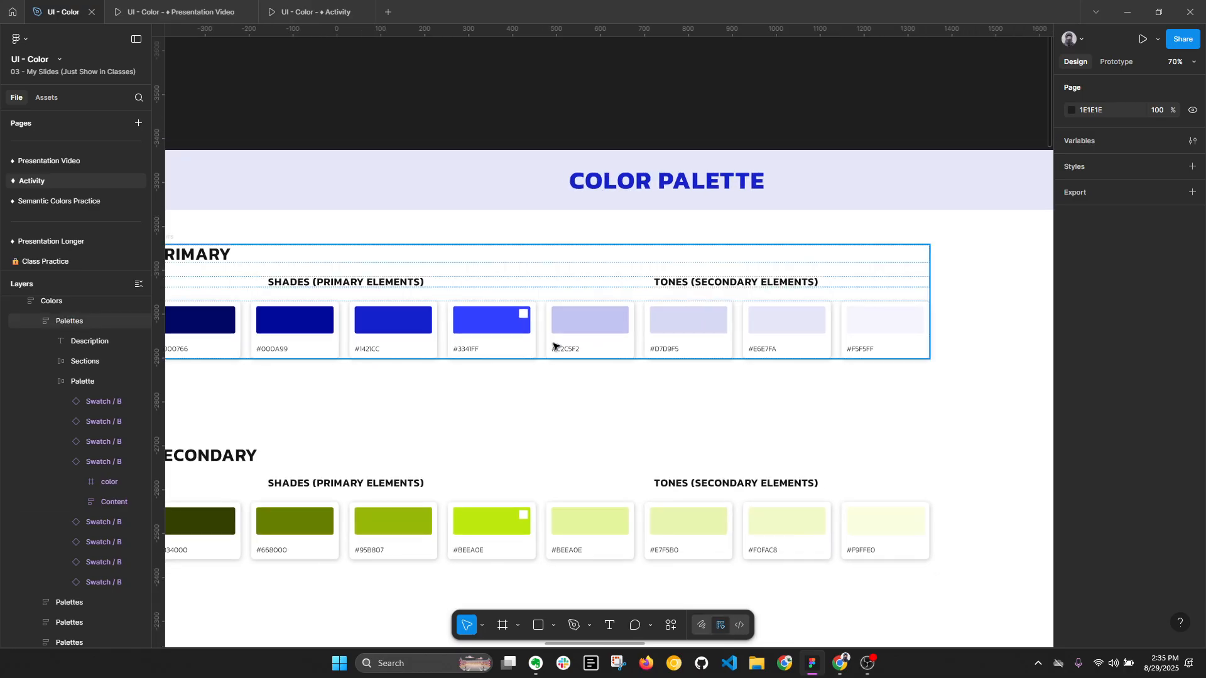
ctrl+scroll(557, 345, down, 1)
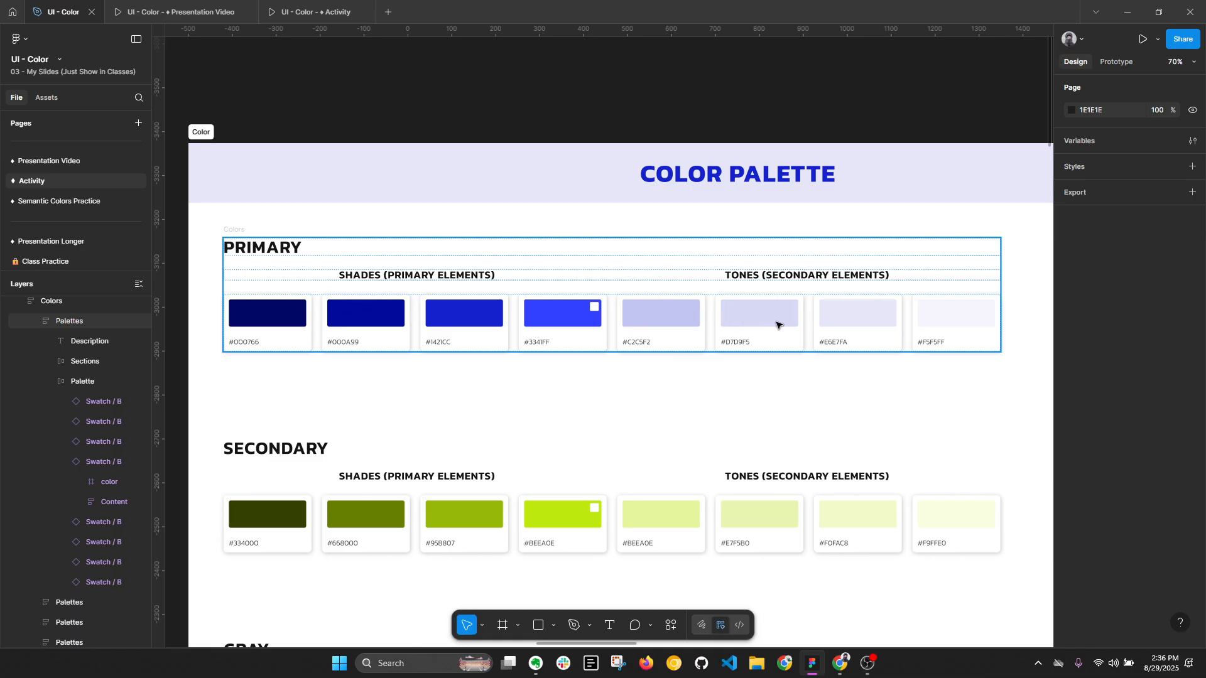
drag(777, 333, 770, 329)
click(669, 292)
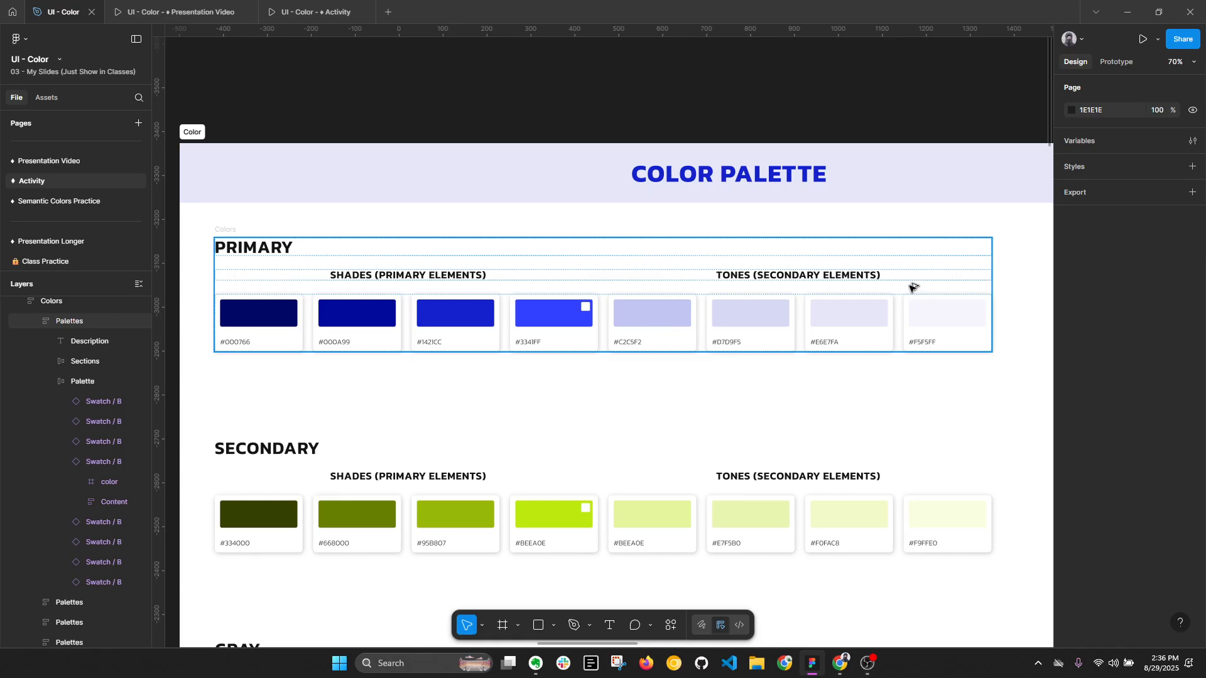
key(alt+l)
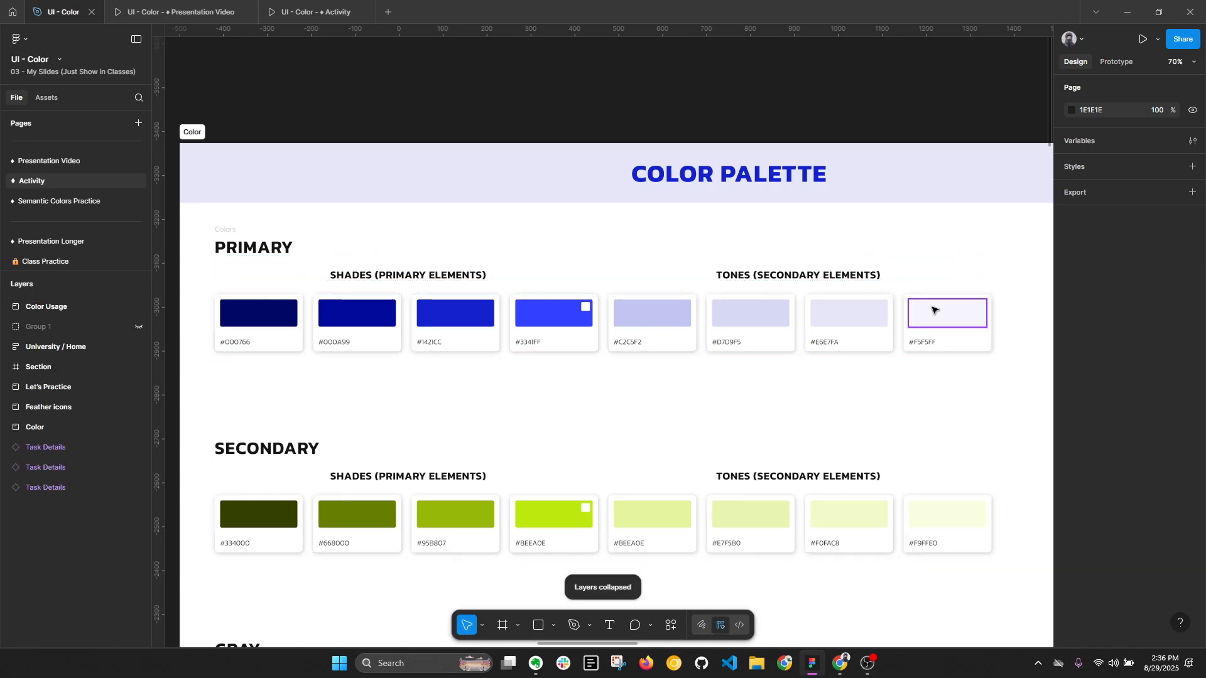
- Compare the HSB values of the main #3341FF swatch's fill with those of the lightest primary tone, #F5F5FF
ctrl+click(582, 307)
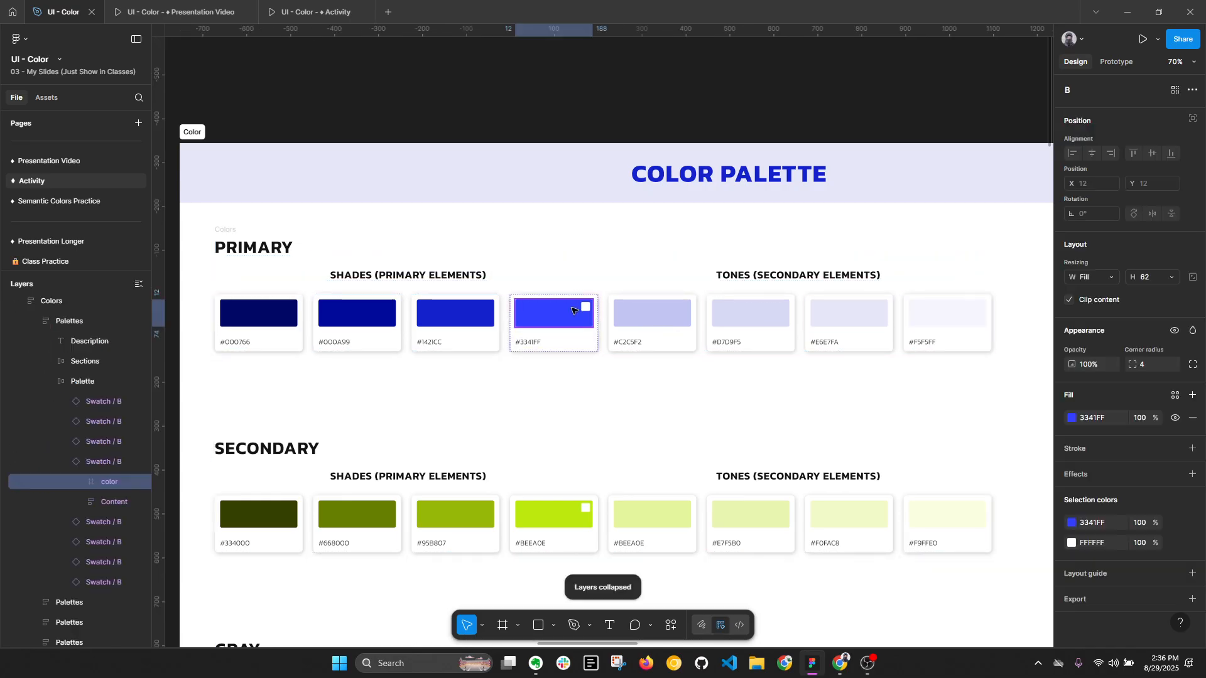
click(1073, 418)
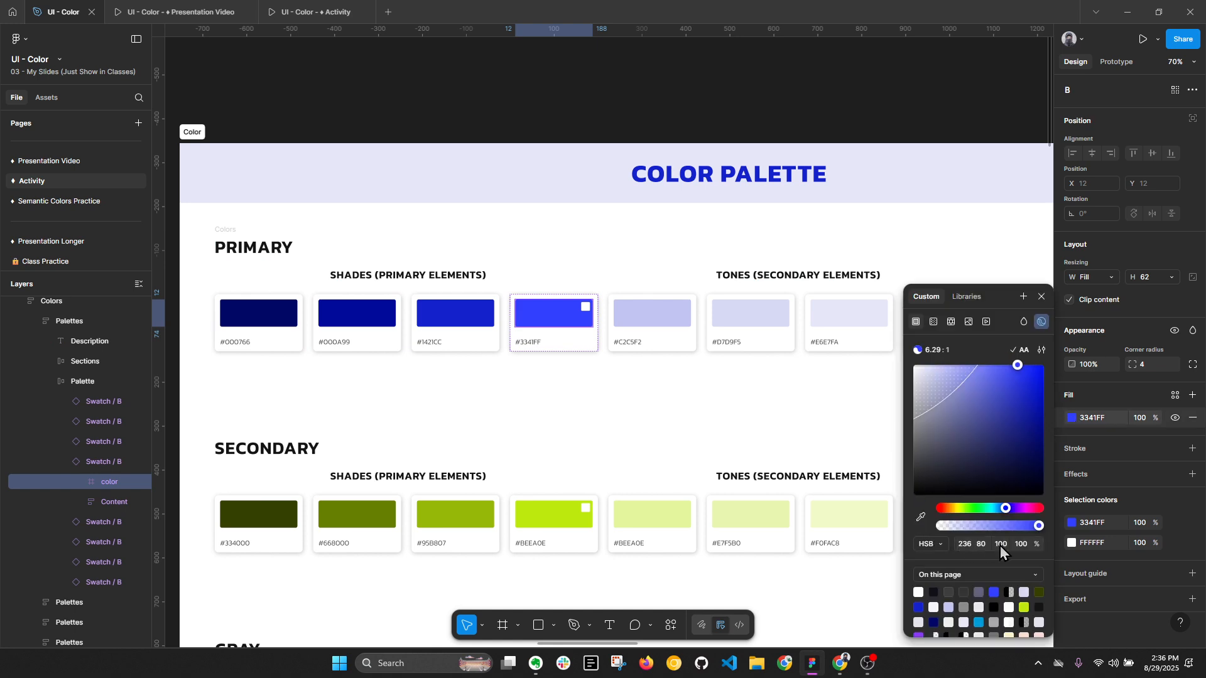
ctrl+click(858, 314)
scroll(848, 327, right, 3)
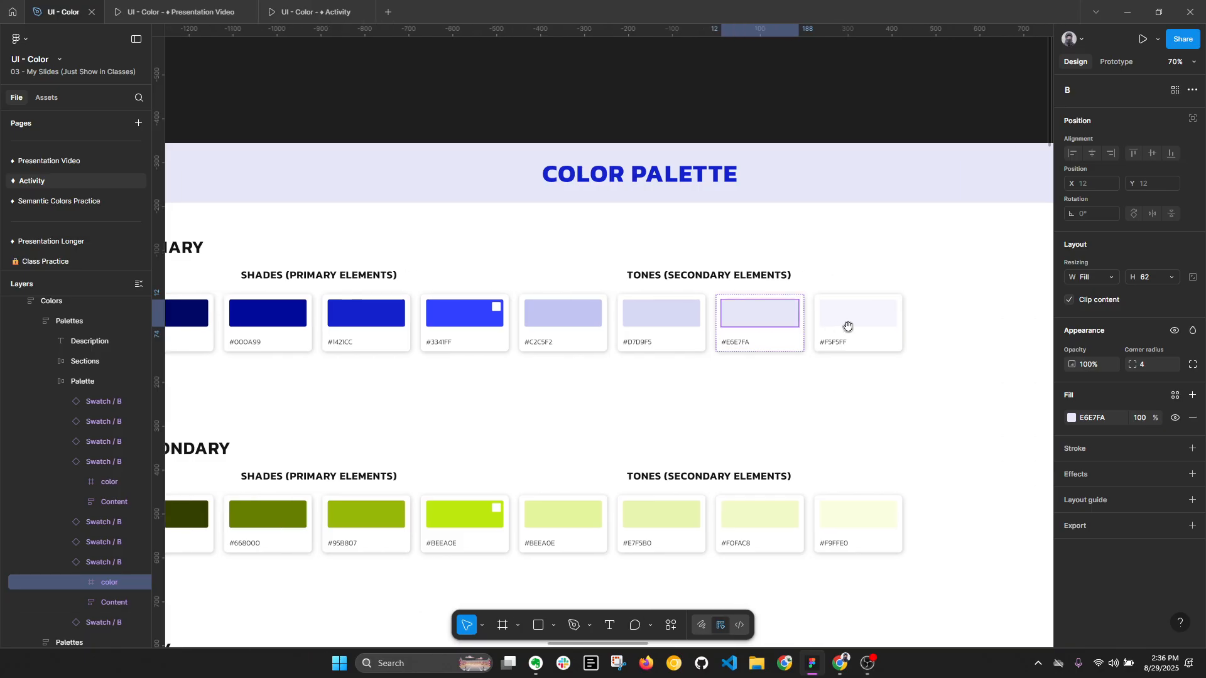
ctrl+click(847, 326)
click(1072, 419)
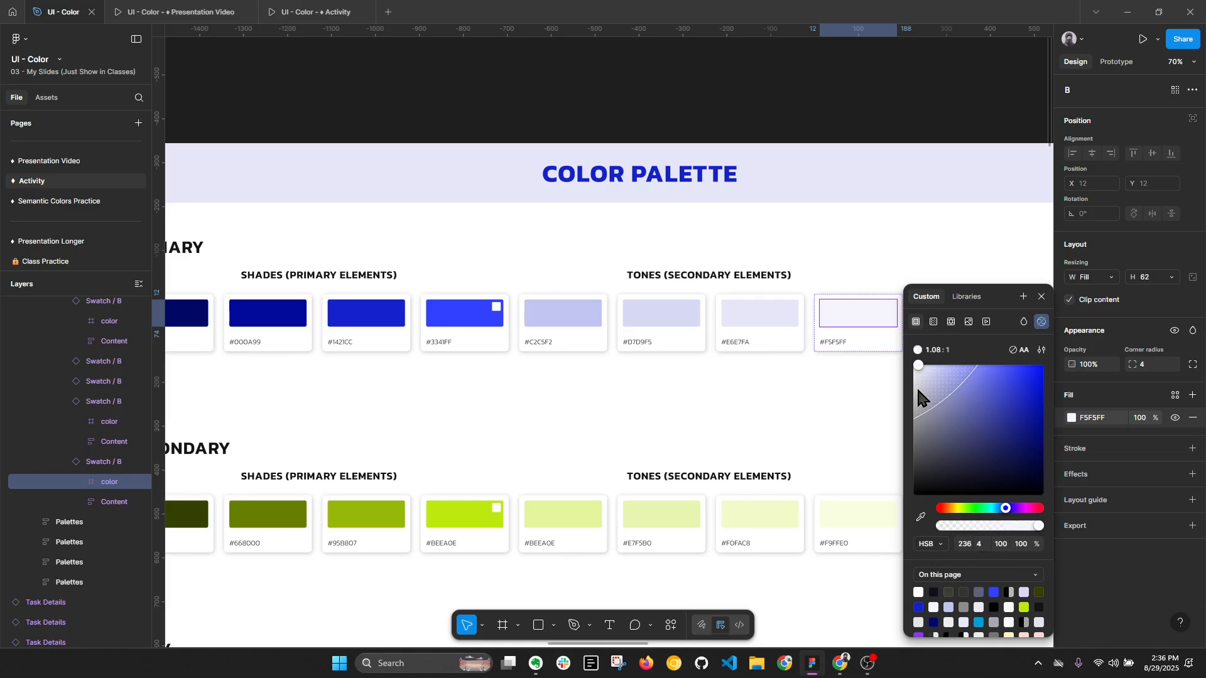
scroll(878, 318, up, 1)
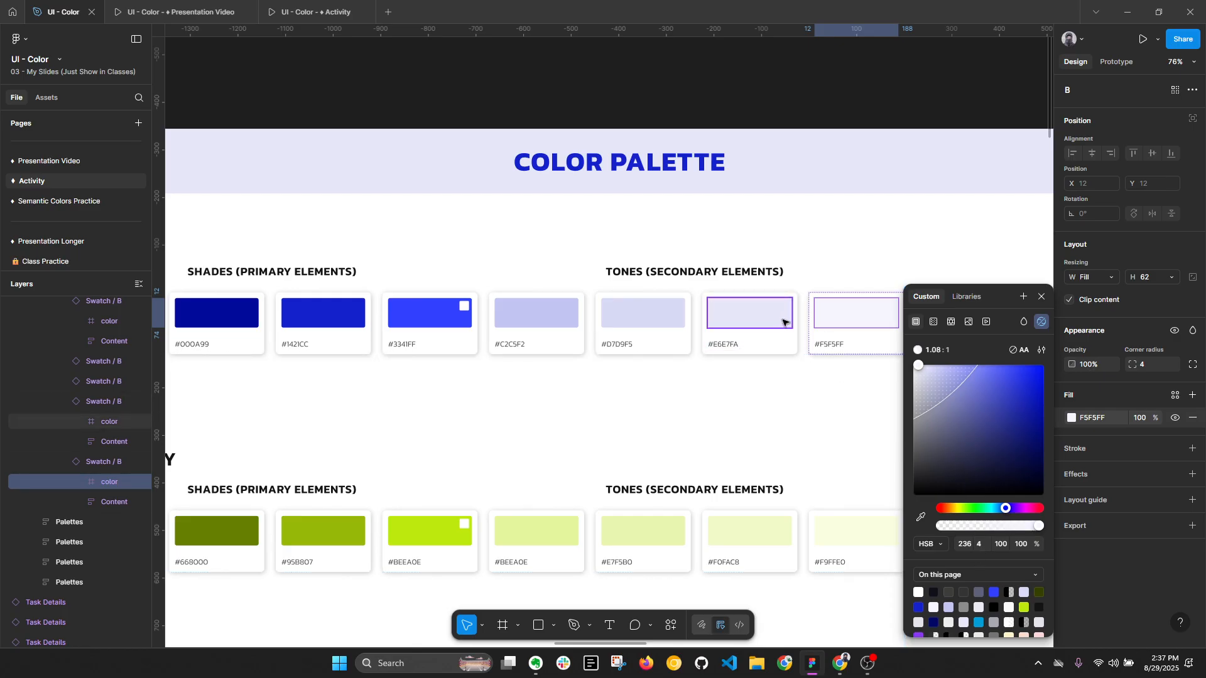
- Examine the HSB values of the #E6E7FA and #D7D9F5 tones' fills, and collapse the layers
click(750, 313)
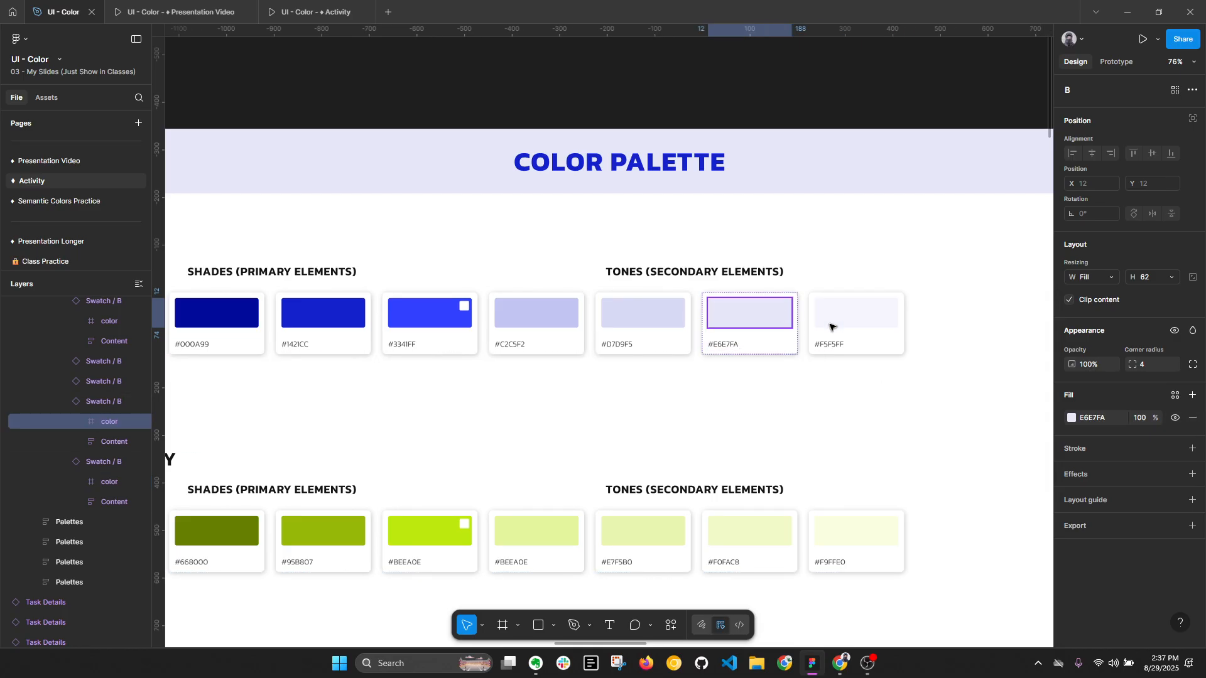
click(1073, 418)
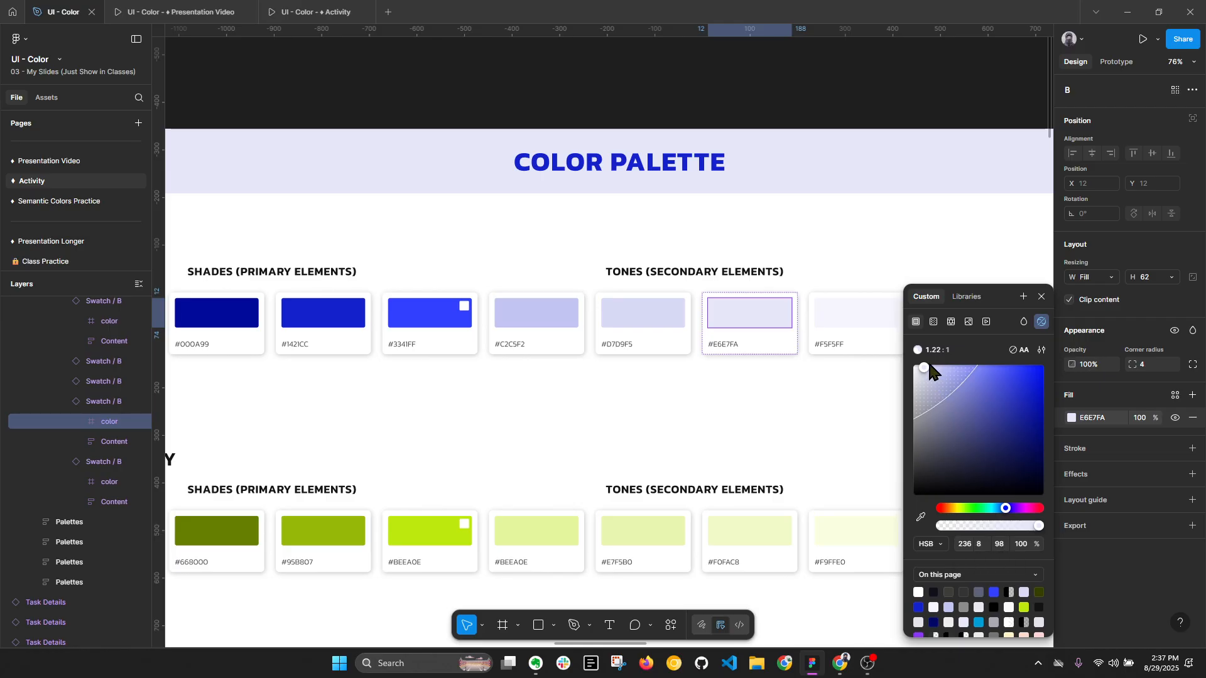
click(659, 323)
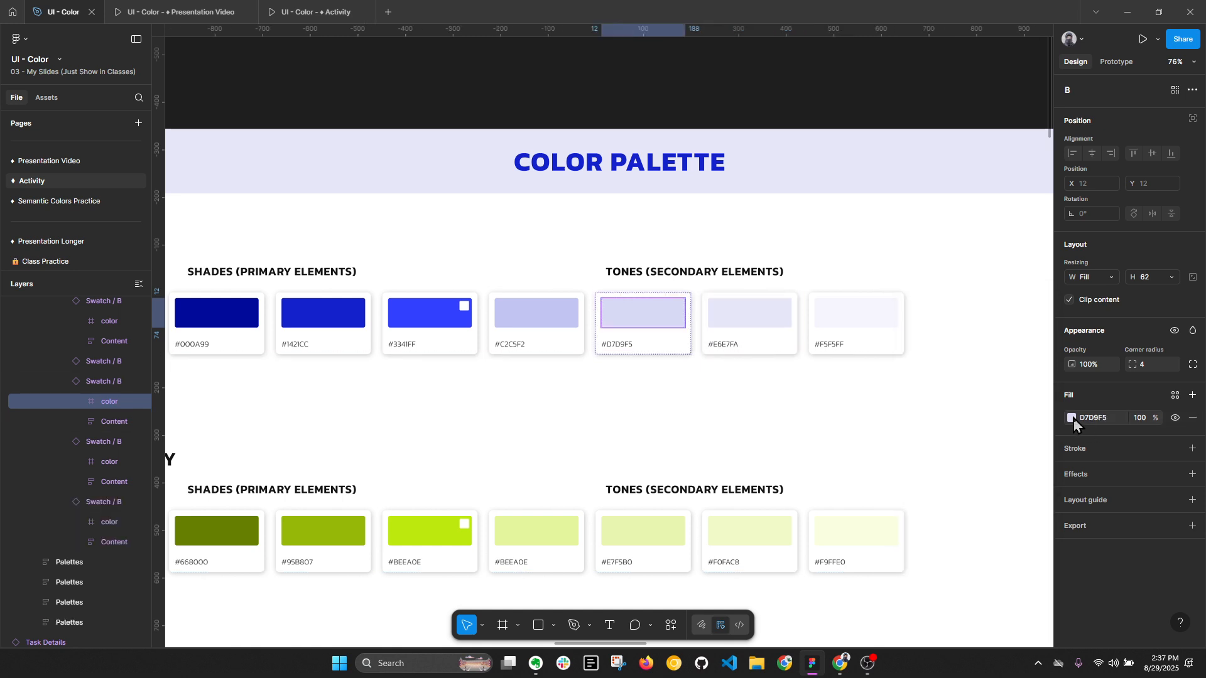
click(1073, 419)
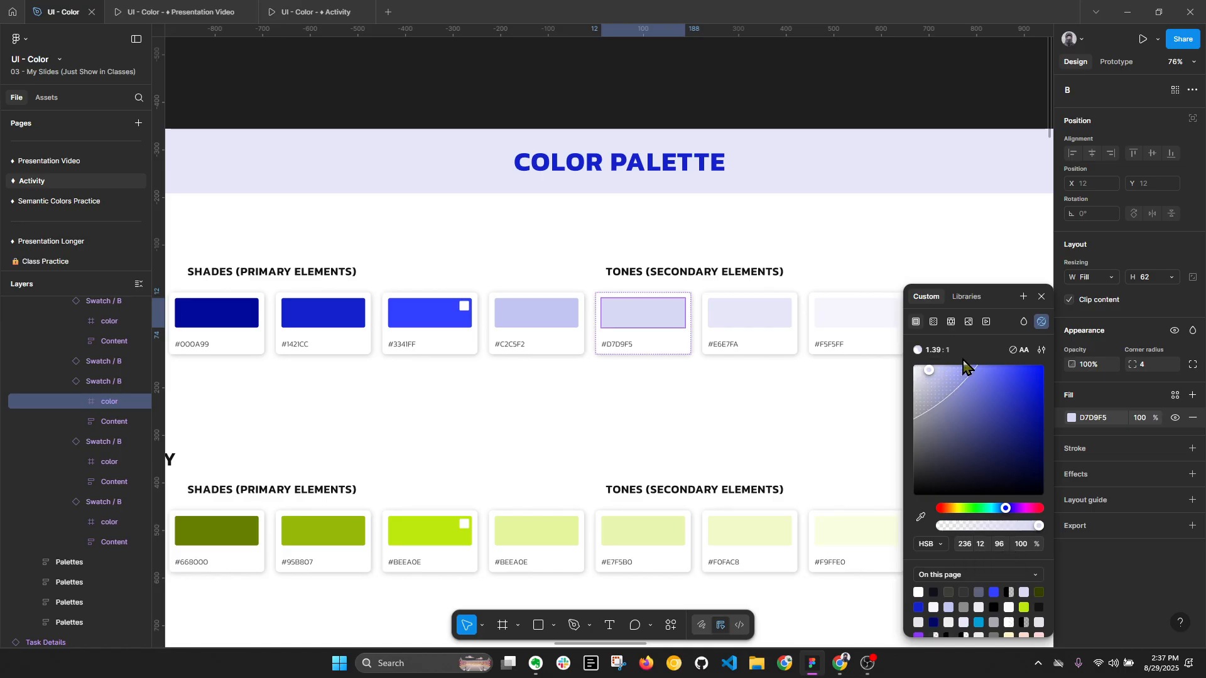
click(831, 337)
key(alt+l)
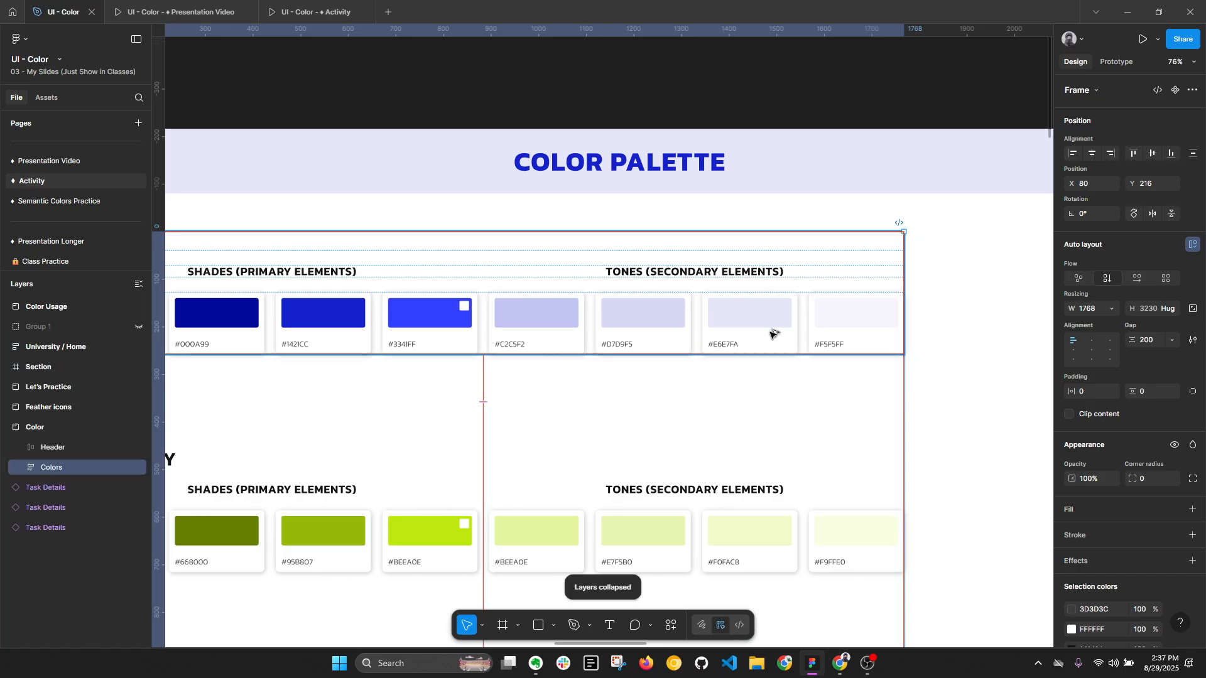
- Check the main #3341FF swatch's position in the color picker again, and close the picker
scroll(773, 333, down, 1)
scroll(708, 320, left, 3)
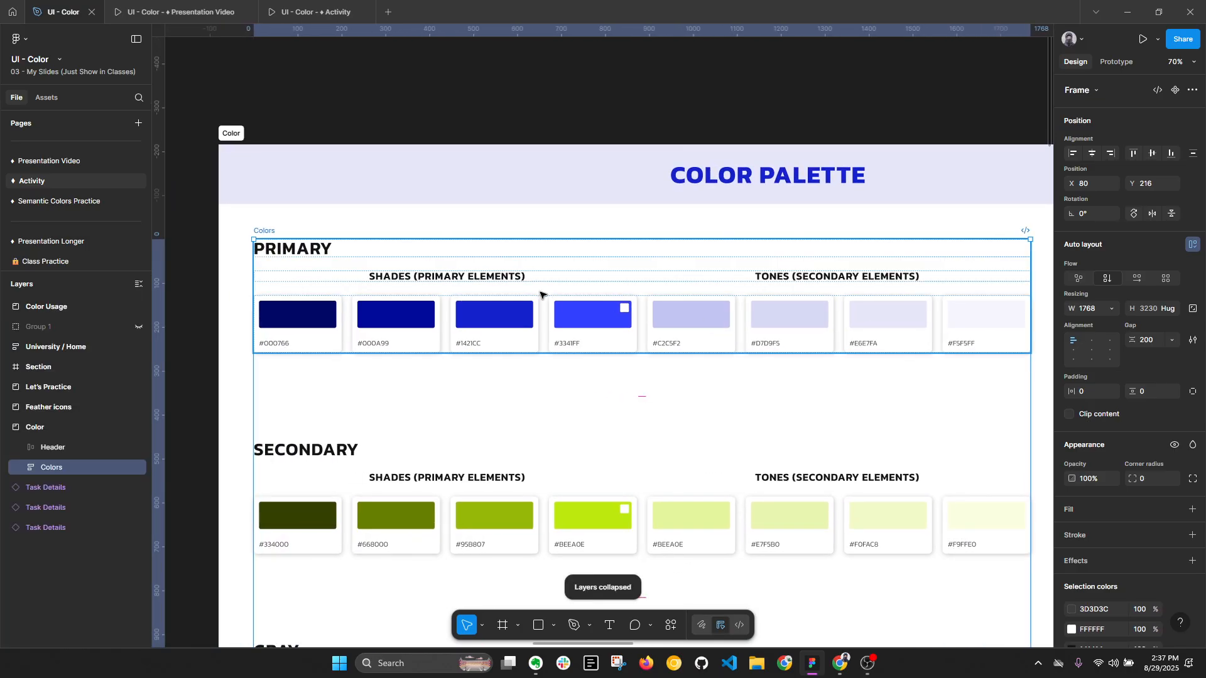
click(538, 296)
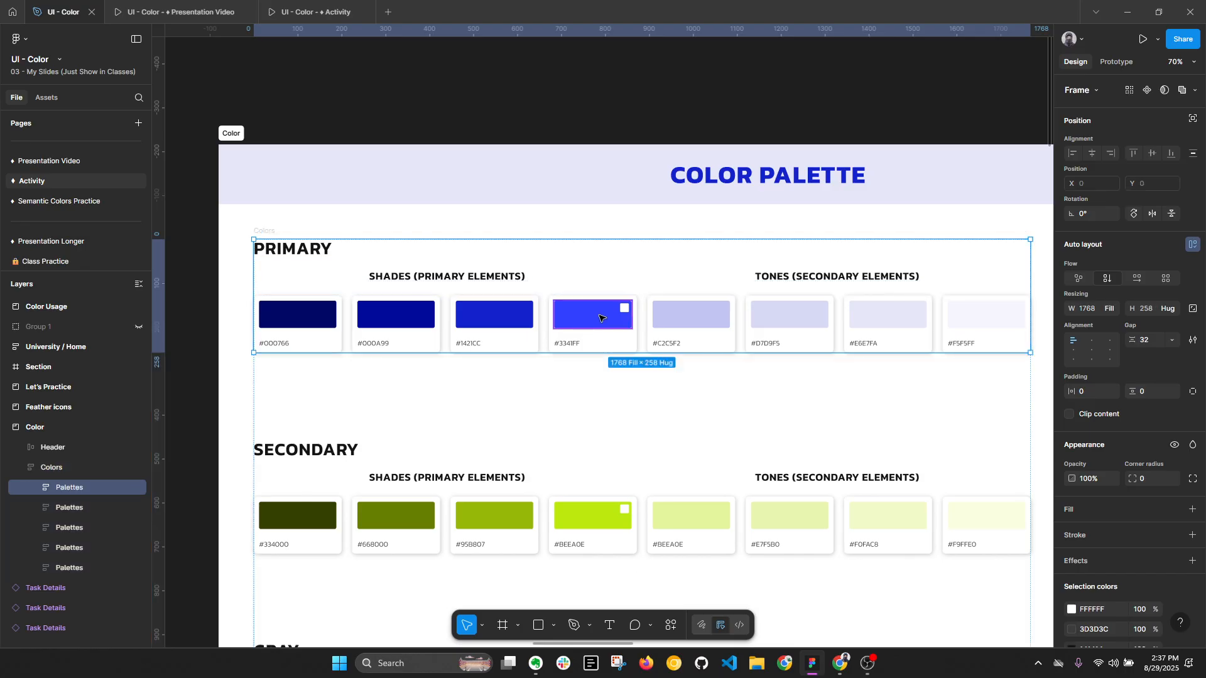
key(alt+l)
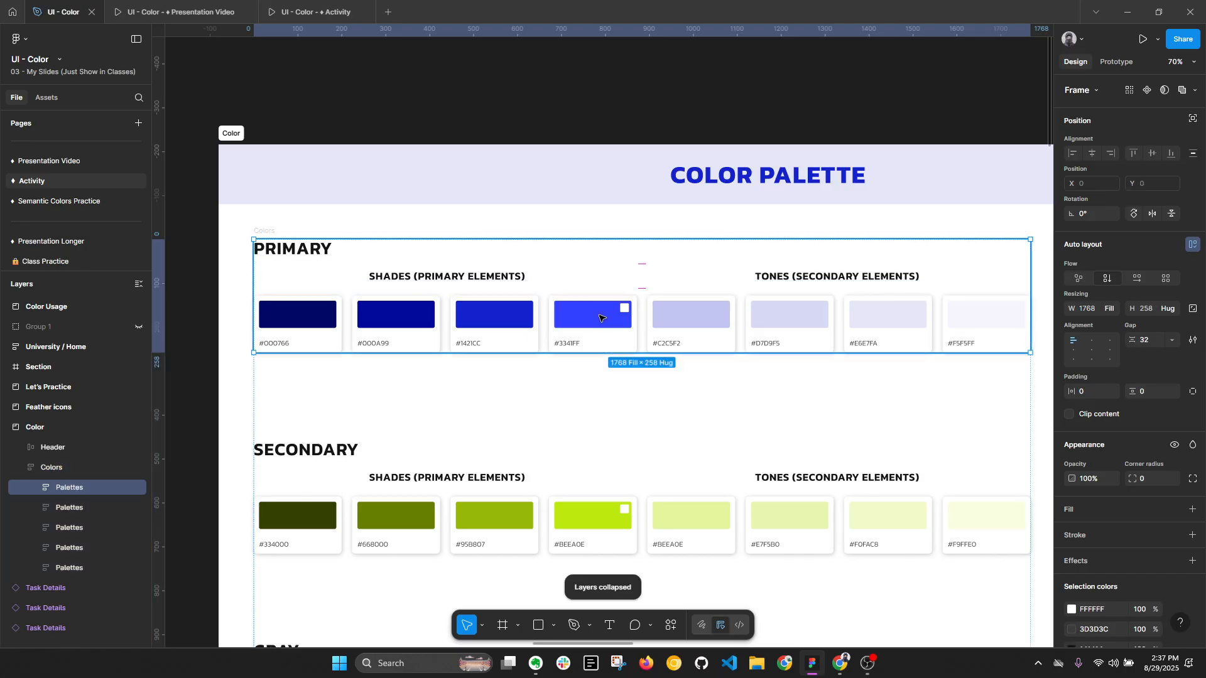
ctrl+click(596, 321)
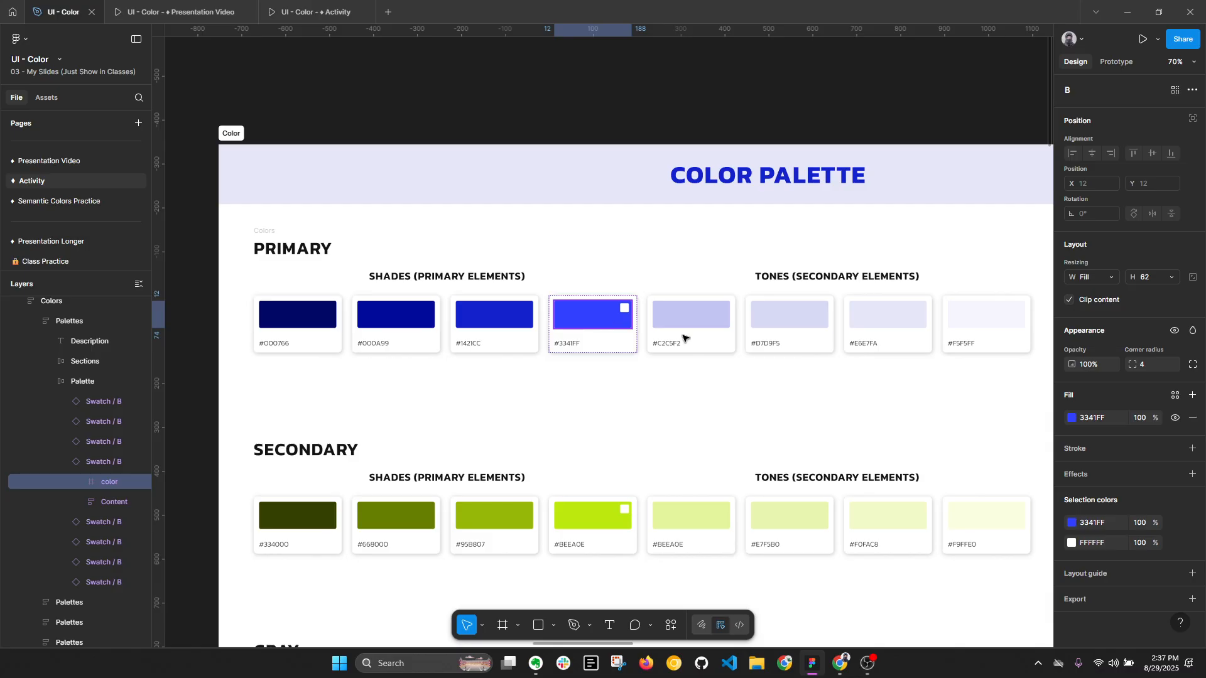
click(1072, 419)
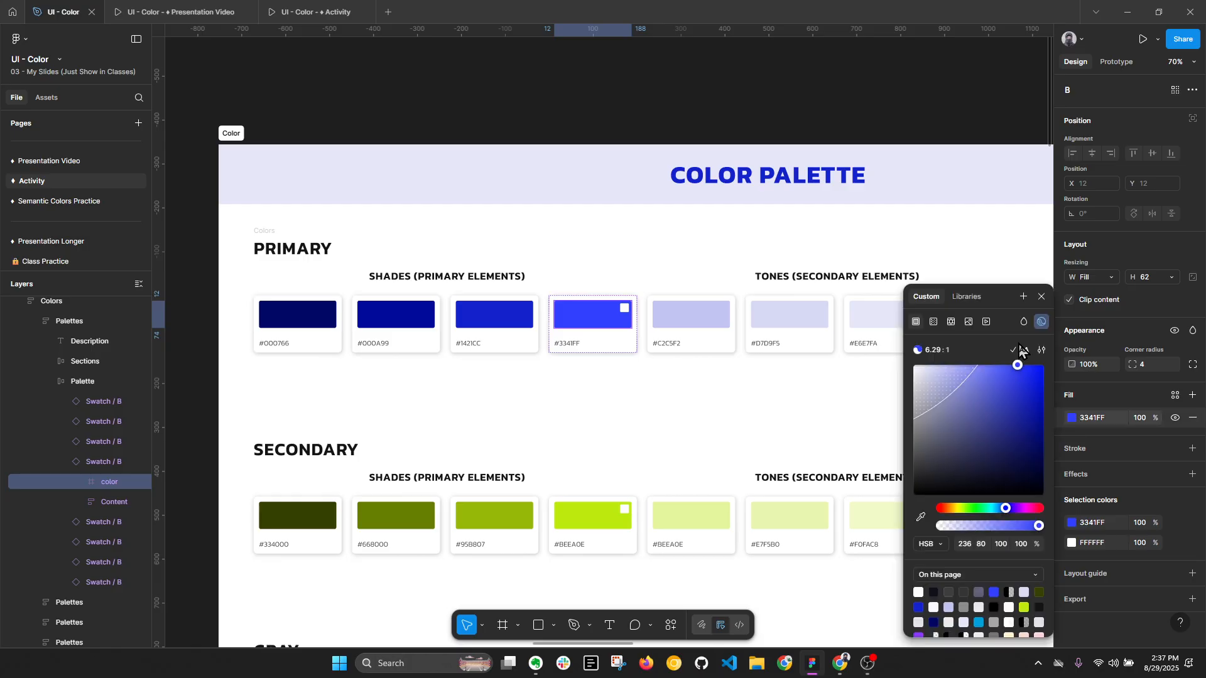
click(1051, 292)
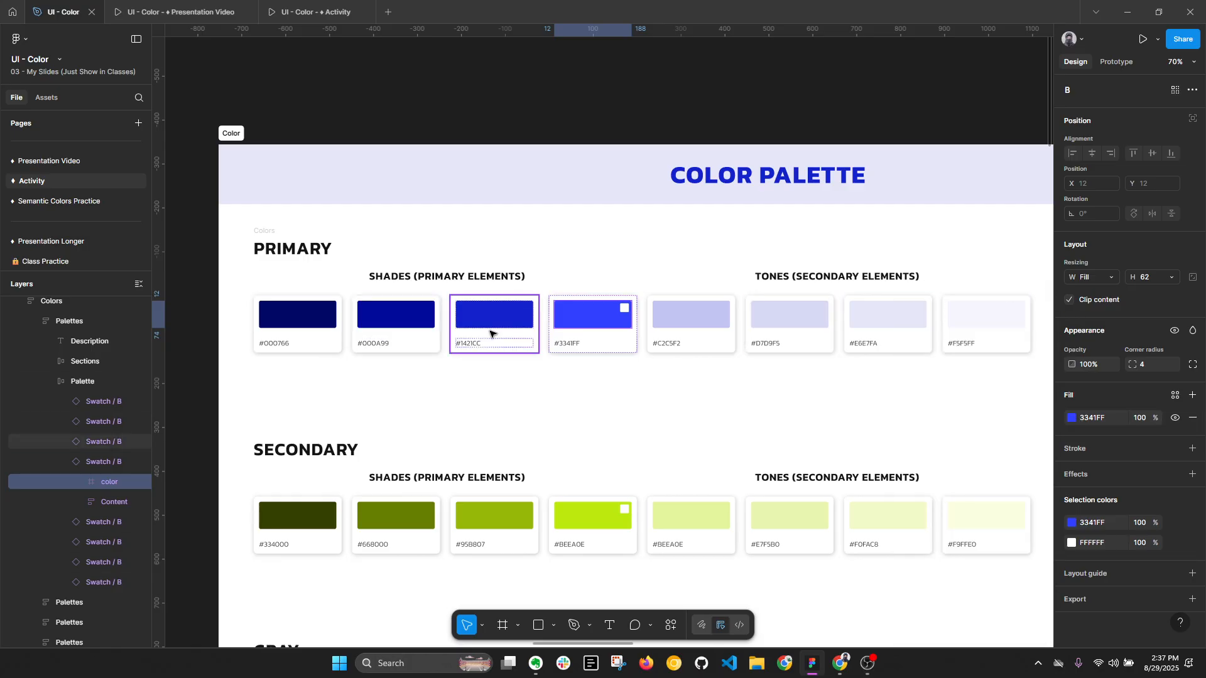
- Select the #000A99, #1421CC and #3341FF primary shade swatches together to single them out
click(414, 331)
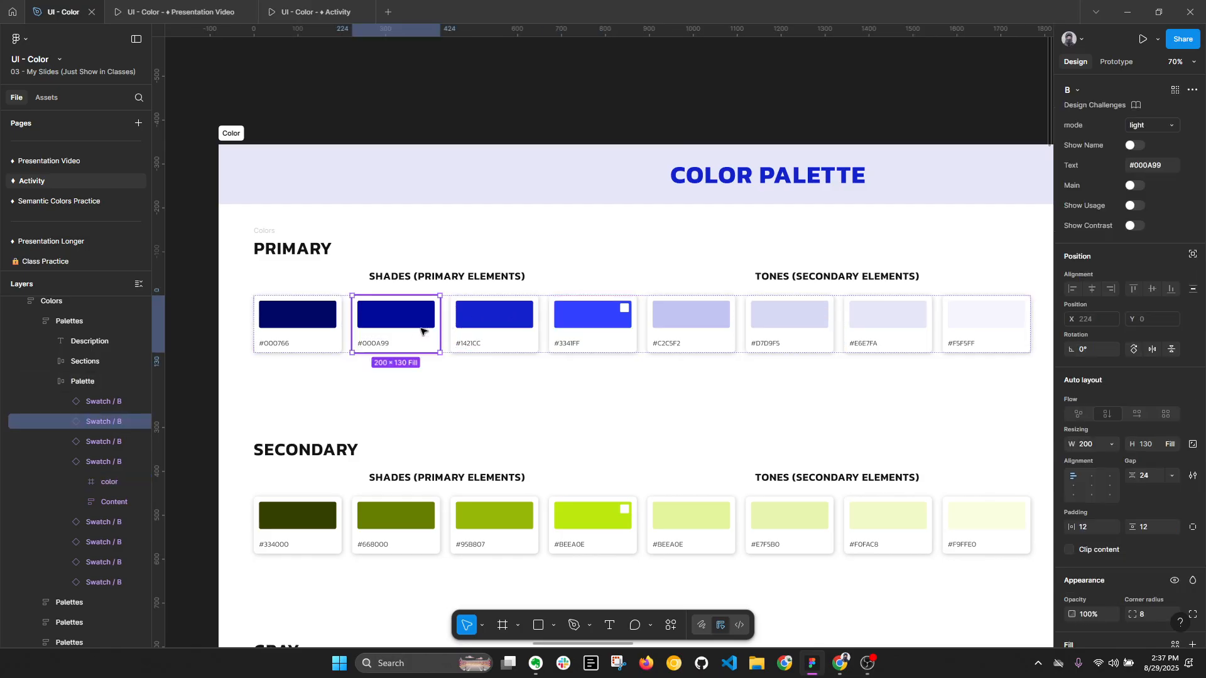
shift+click(509, 329)
shift+click(587, 328)
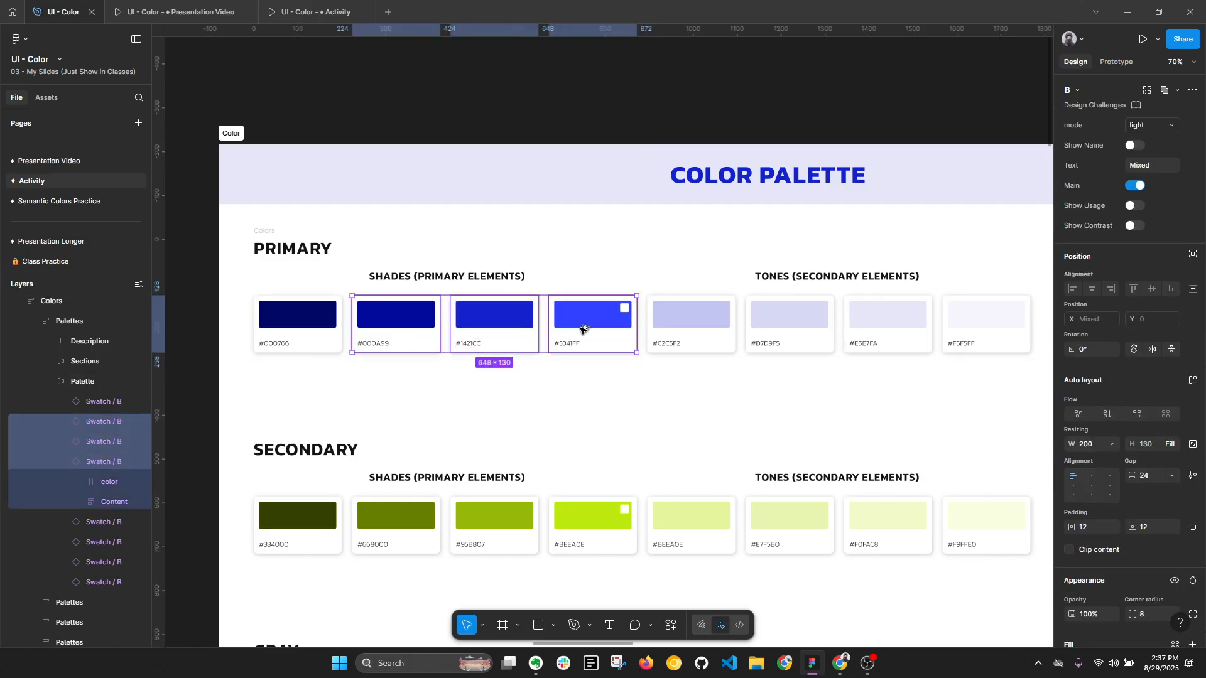
key(alt+l)
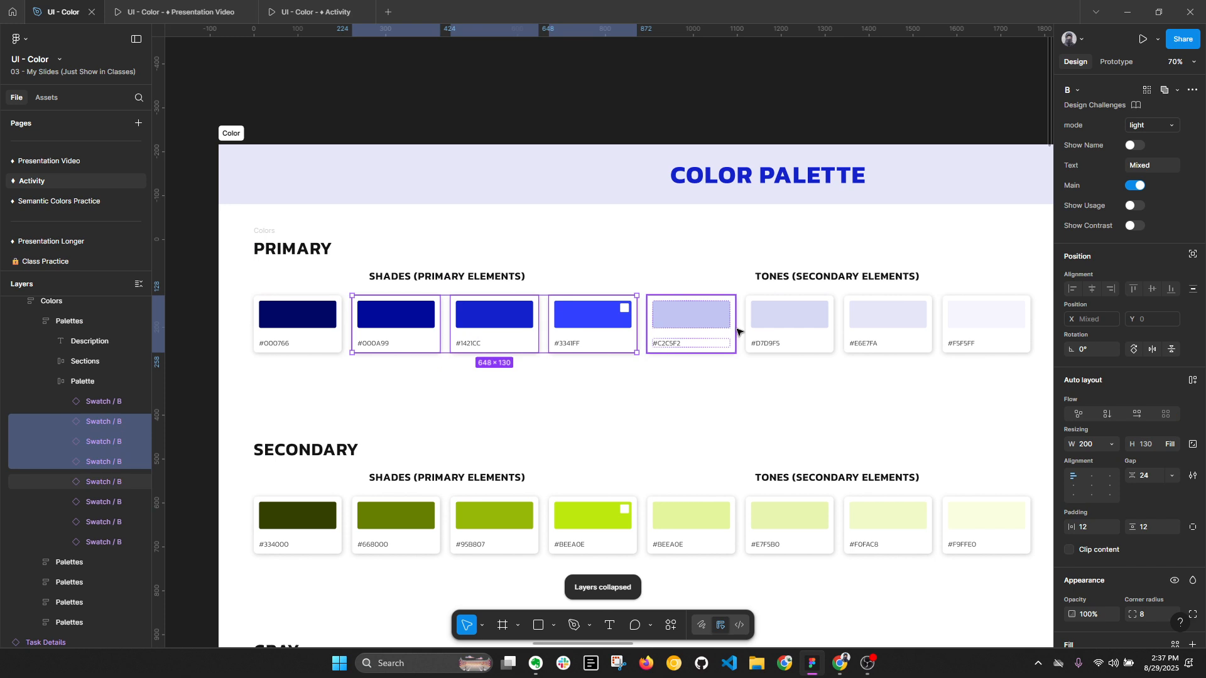
- Select the #F5F5FF, #E6E7FA and #D7D9F5 primary tone swatches together to single them out
click(988, 337)
shift+click(896, 340)
shift+click(786, 327)
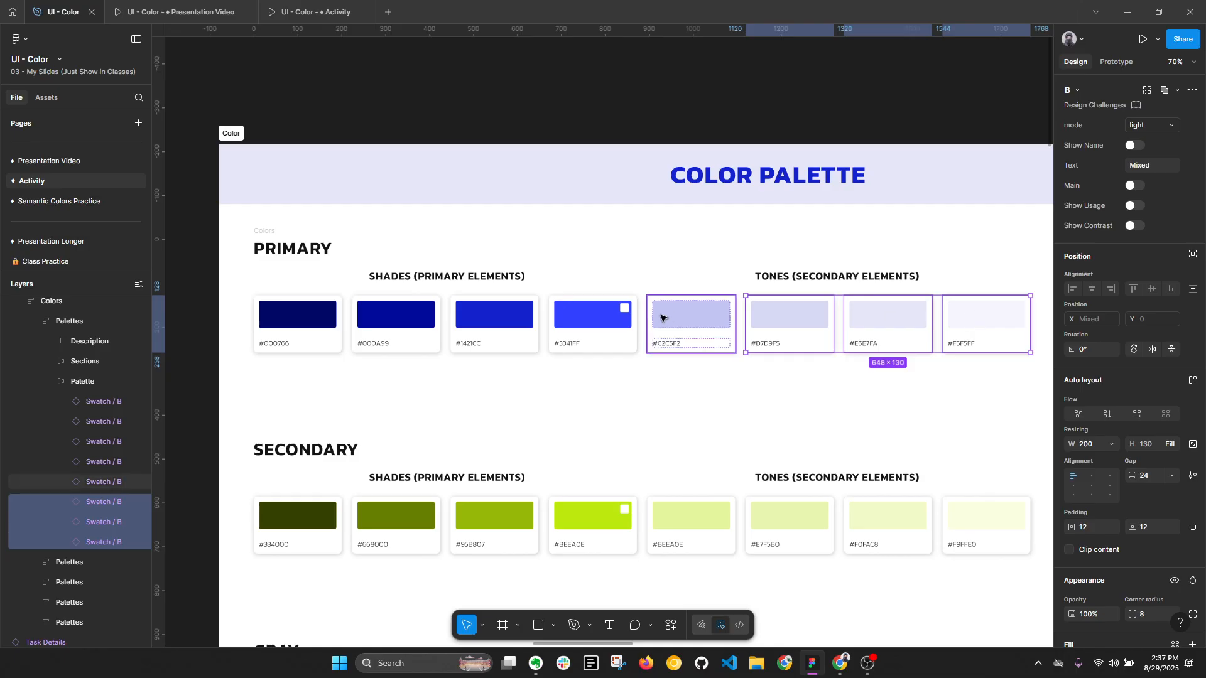
- Hide the #C2C5F2 and #000766 swatches in the primary row, and undo the hiding
click(679, 318)
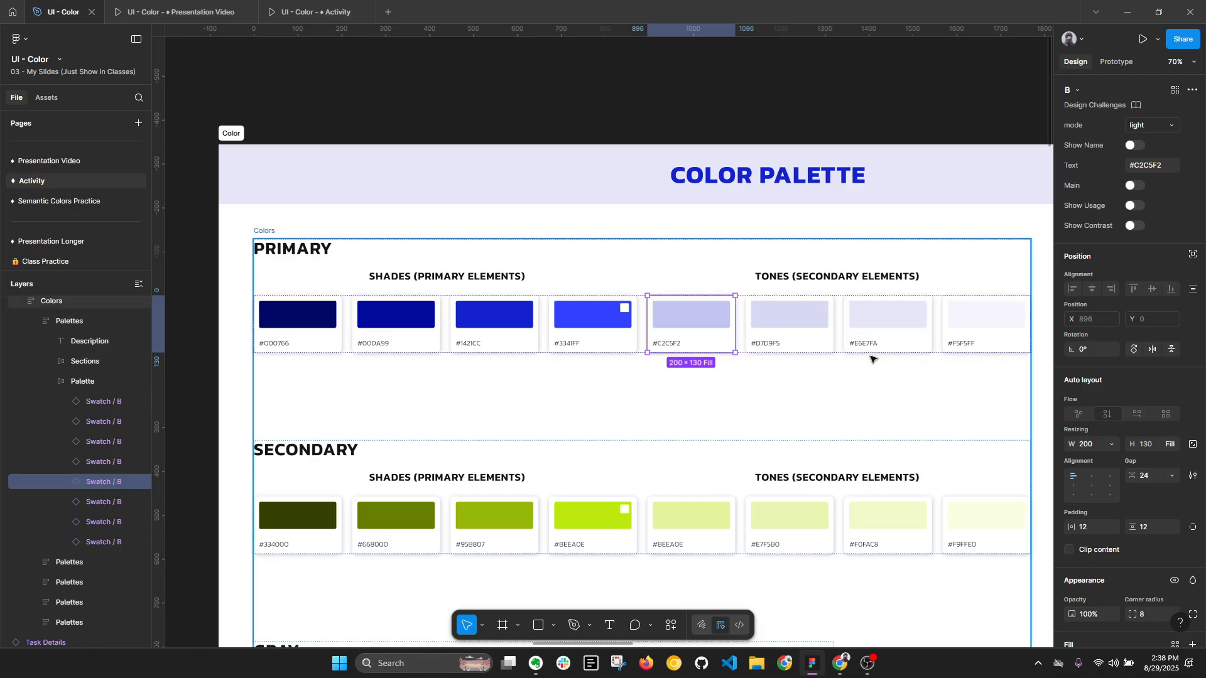
key(alt+l)
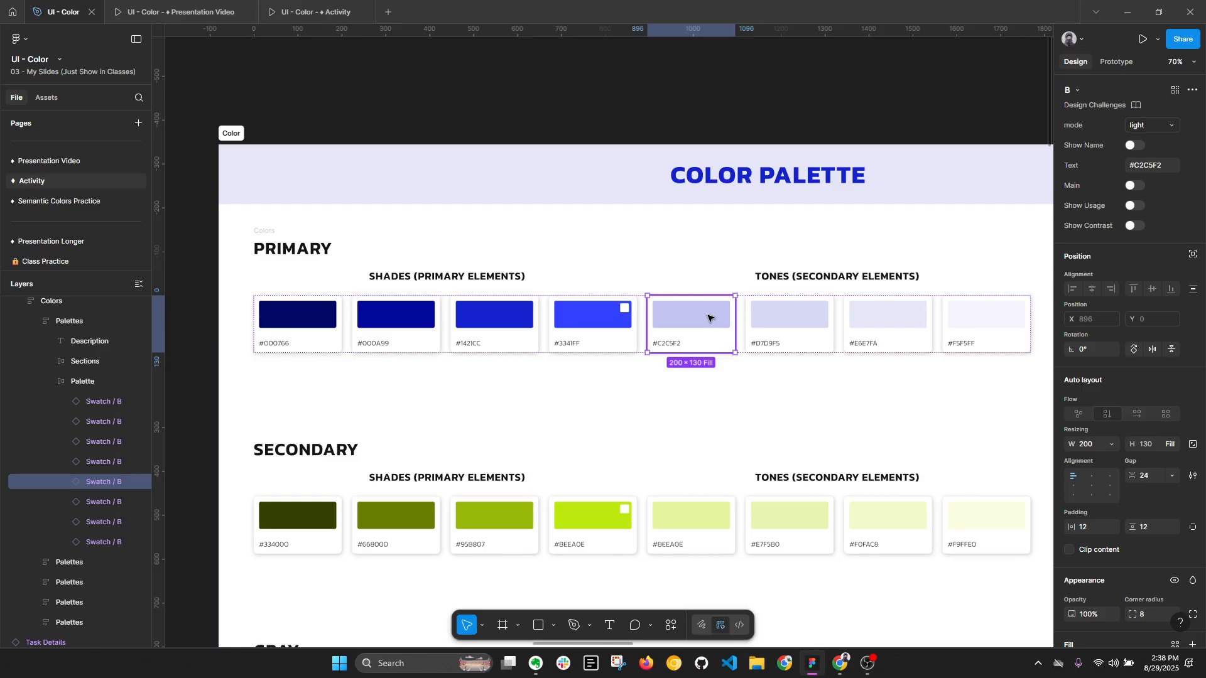
shift+click(309, 322)
key(Delete)
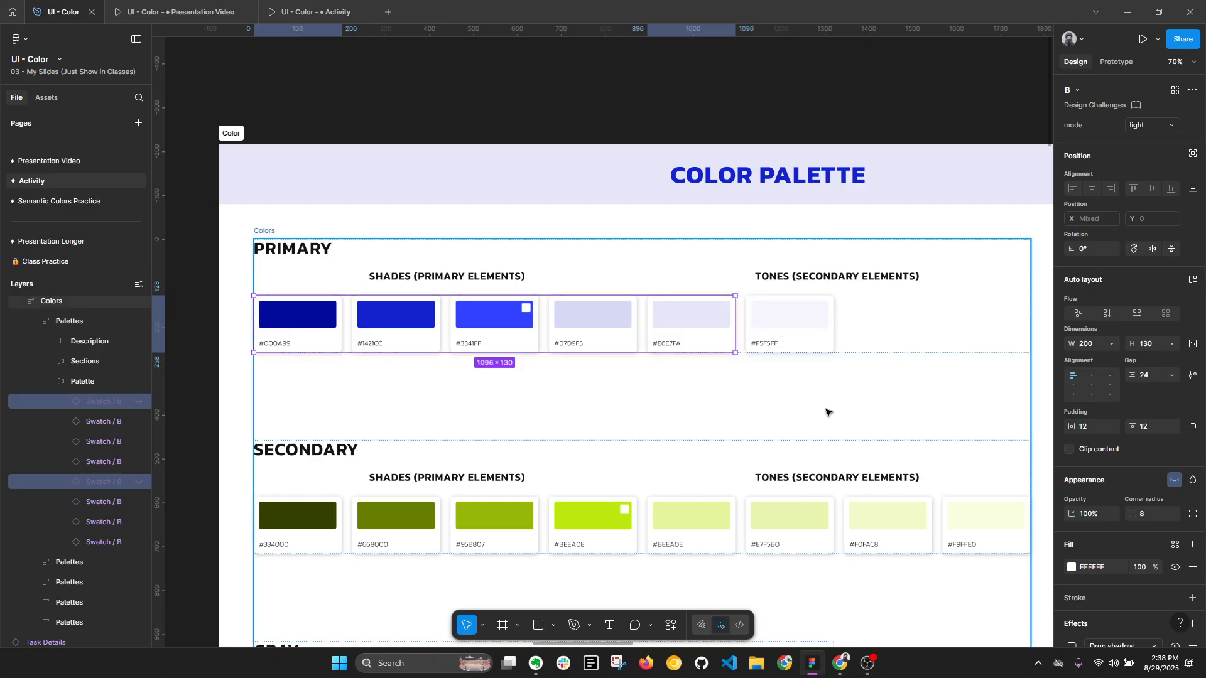
key(ctrl+z)
- Select all the swatches in the primary row and turn on Show Usage for them
click(795, 343)
key(ctrl+a)
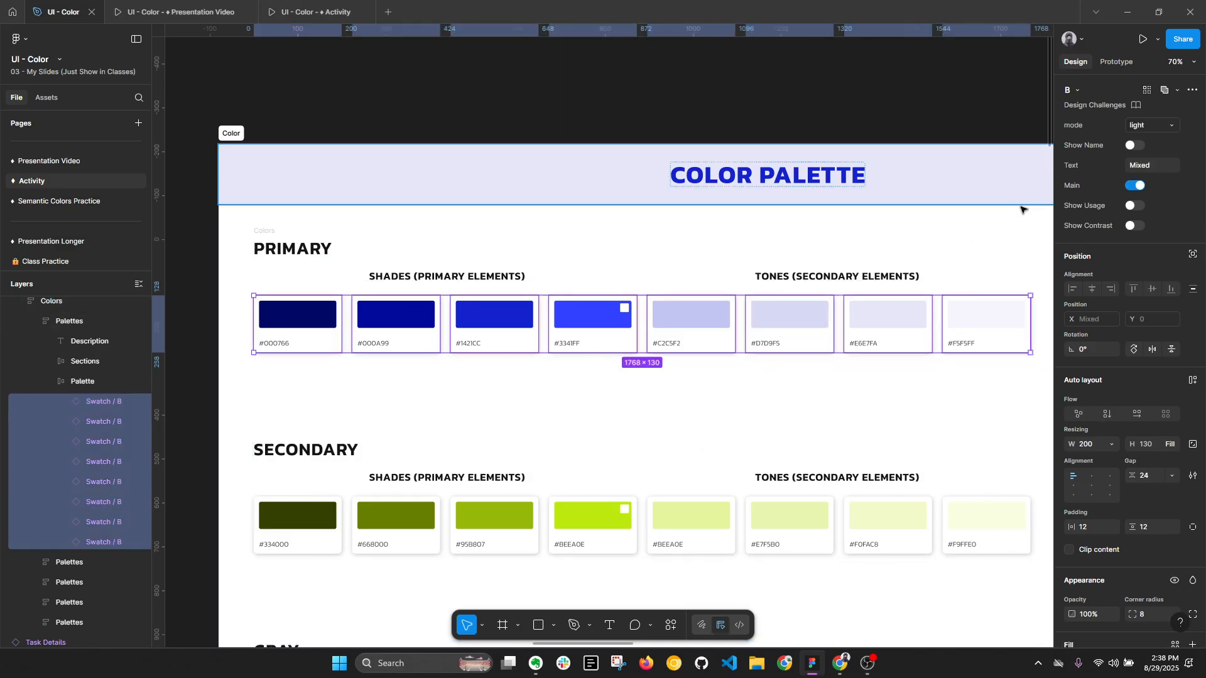
click(1133, 206)
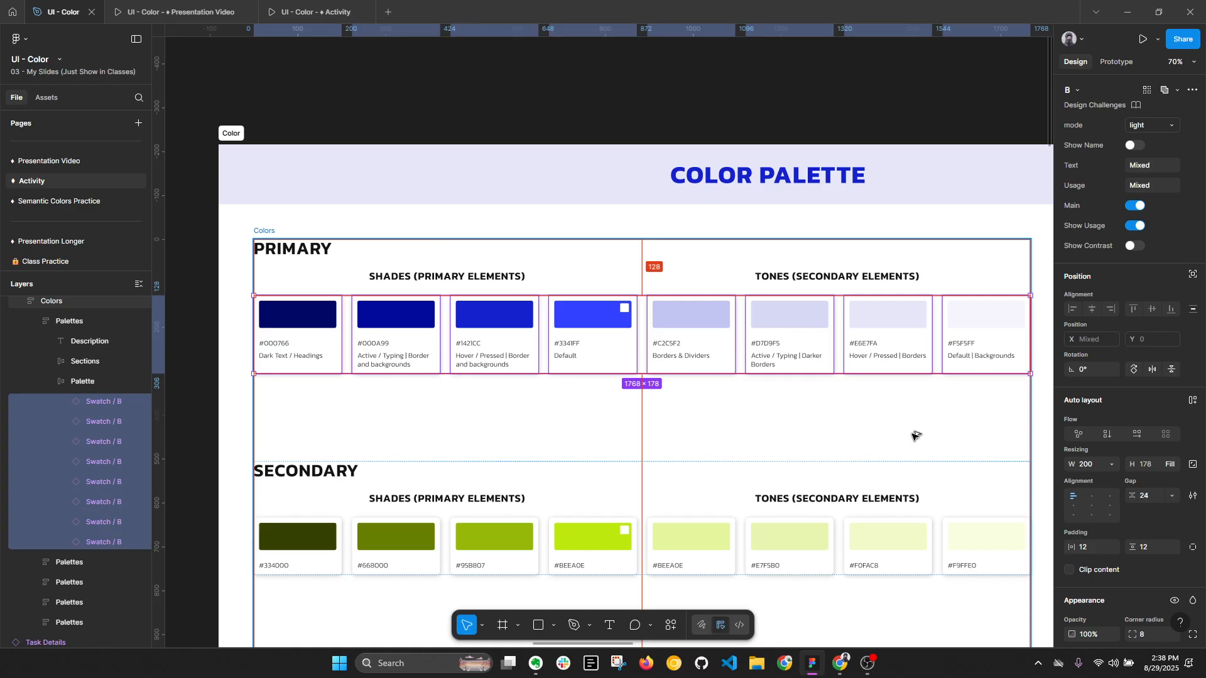
- Inspect the usage notes of the primary shade swatches #000766, #000A99, #3341FF and #1421CC one by one
key(alt+l)
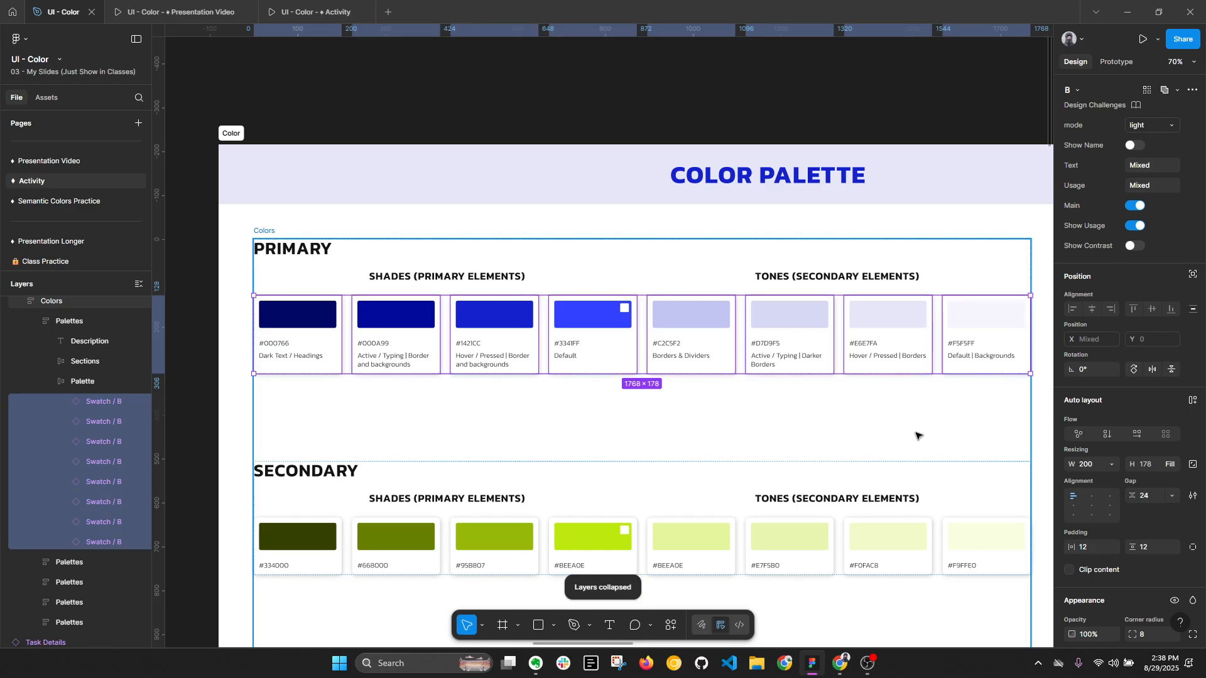
ctrl+click(310, 356)
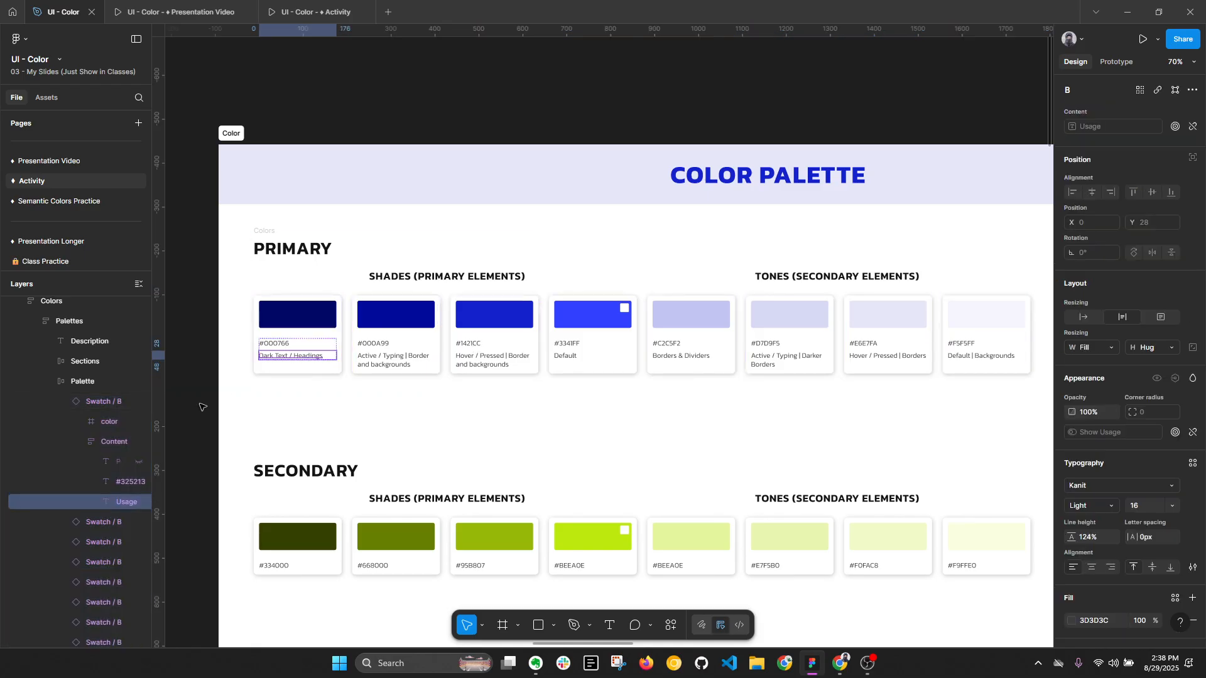
click(323, 337)
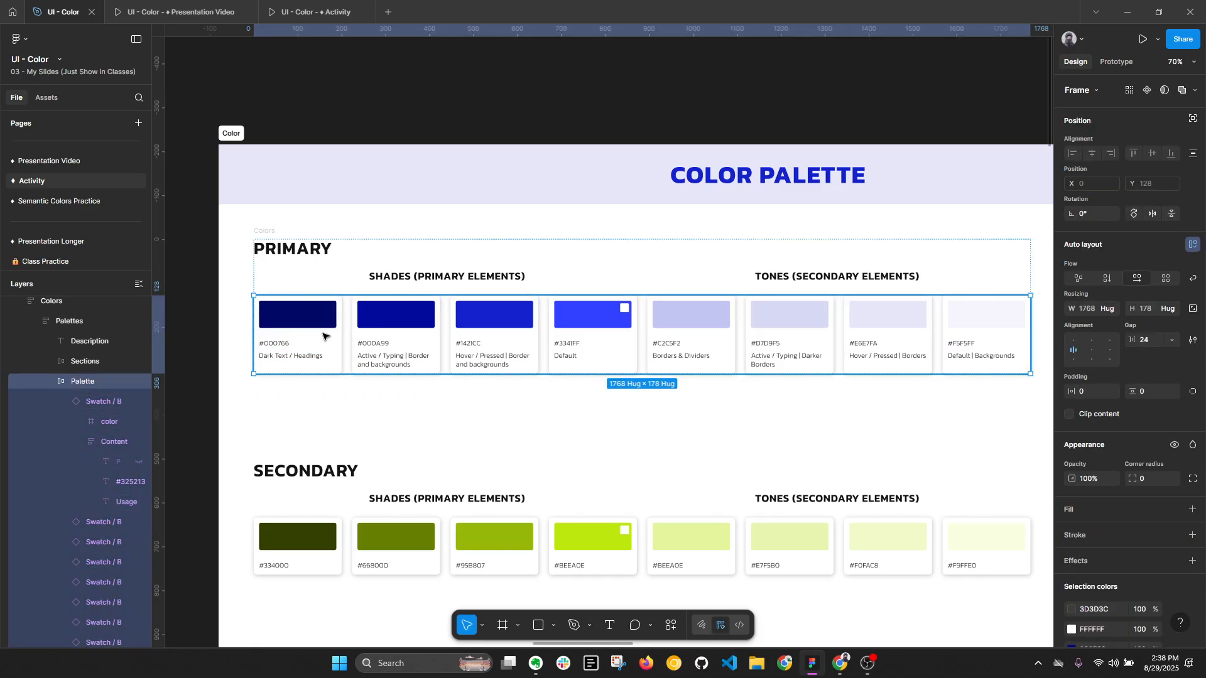
click(323, 336)
key(alt+l)
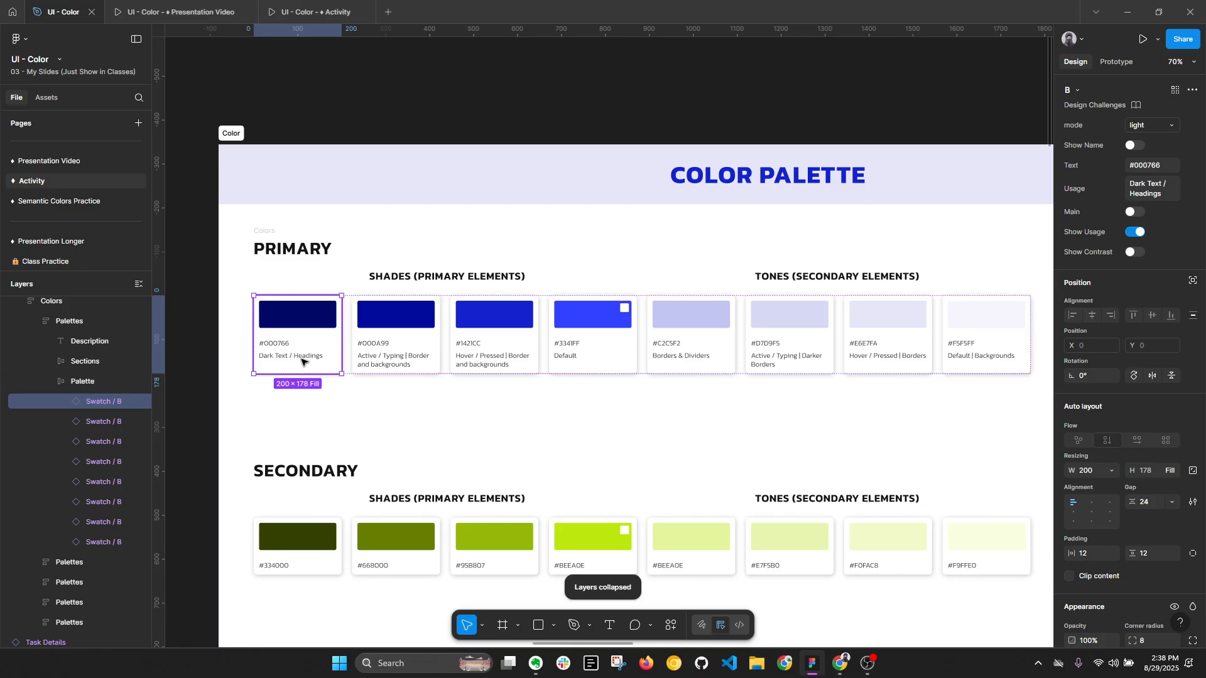
click(389, 364)
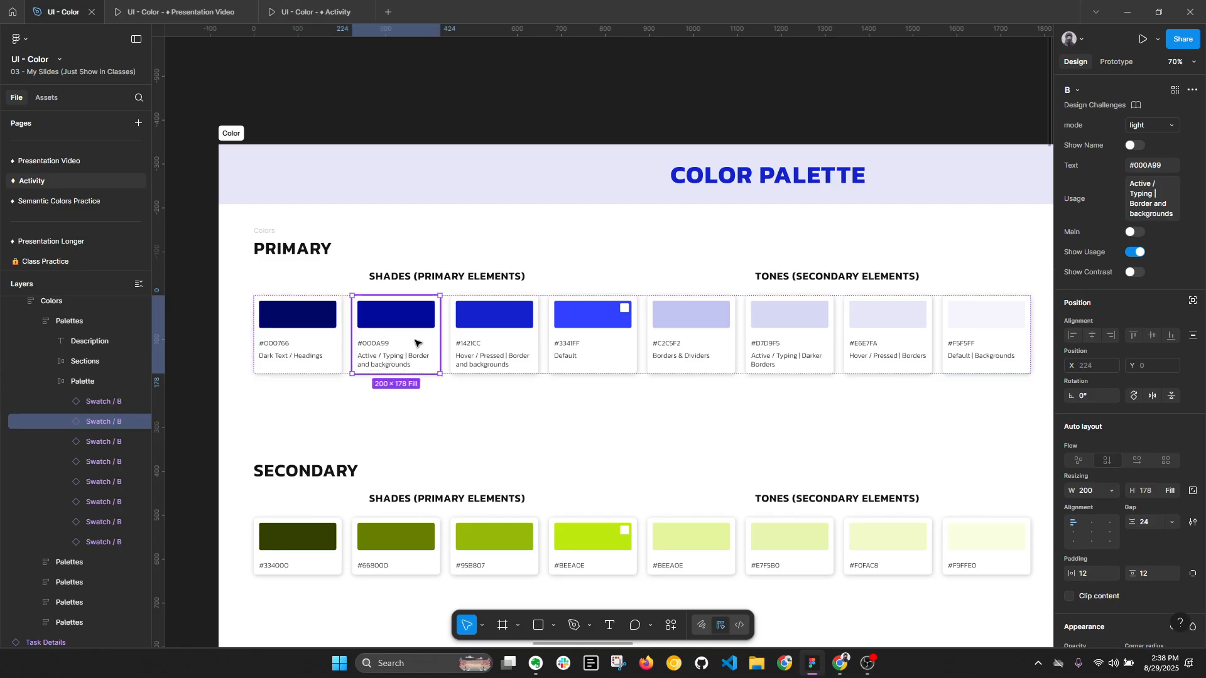
click(581, 365)
click(481, 366)
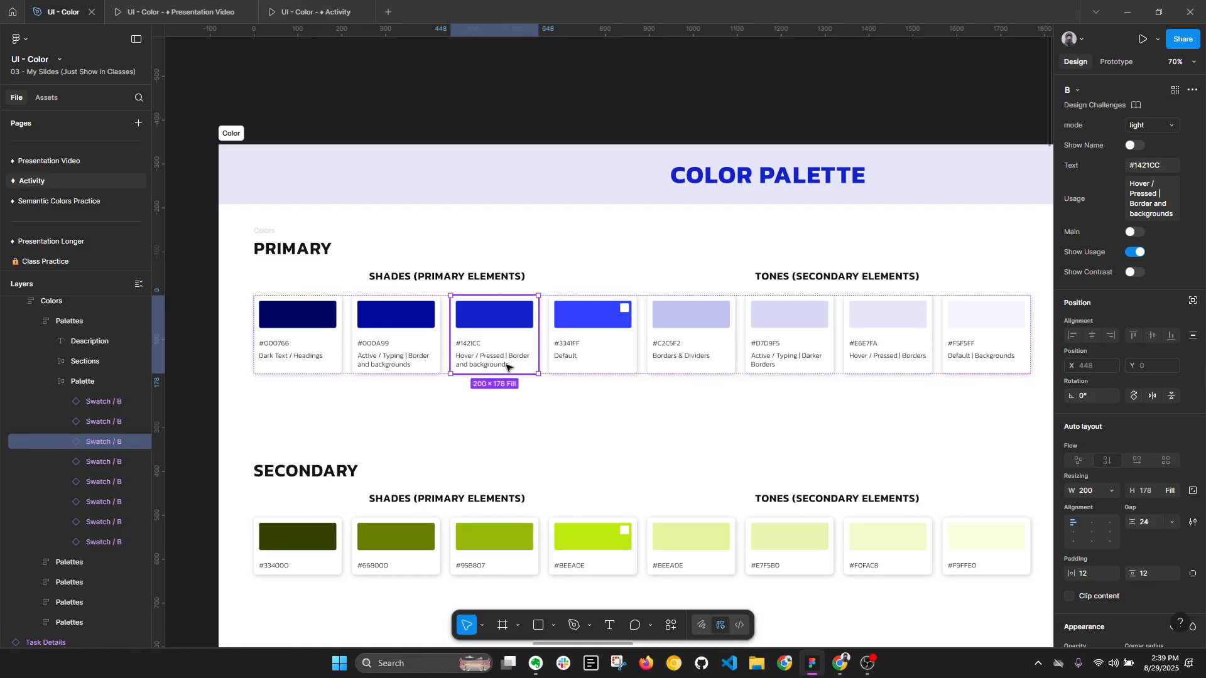
click(412, 352)
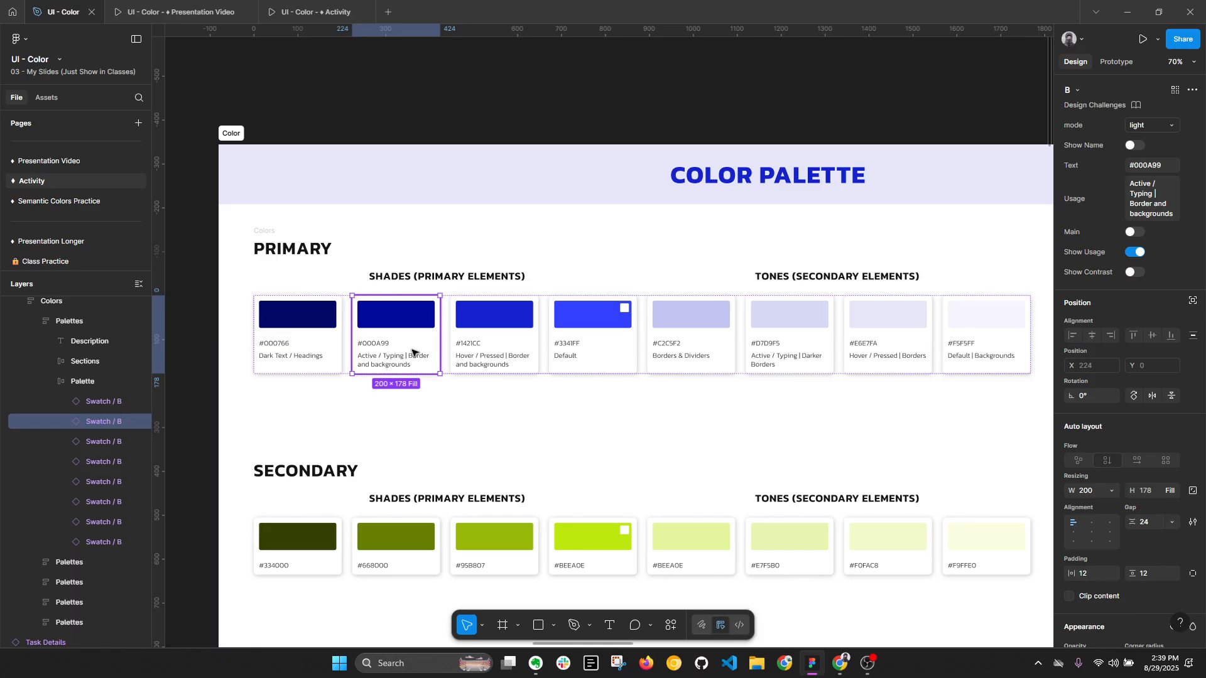
- Inspect the usage notes of the primary tone swatches #F5F5FF, #E6E7FA, #D7D9F5 and #C2C5F2 one by one
click(959, 369)
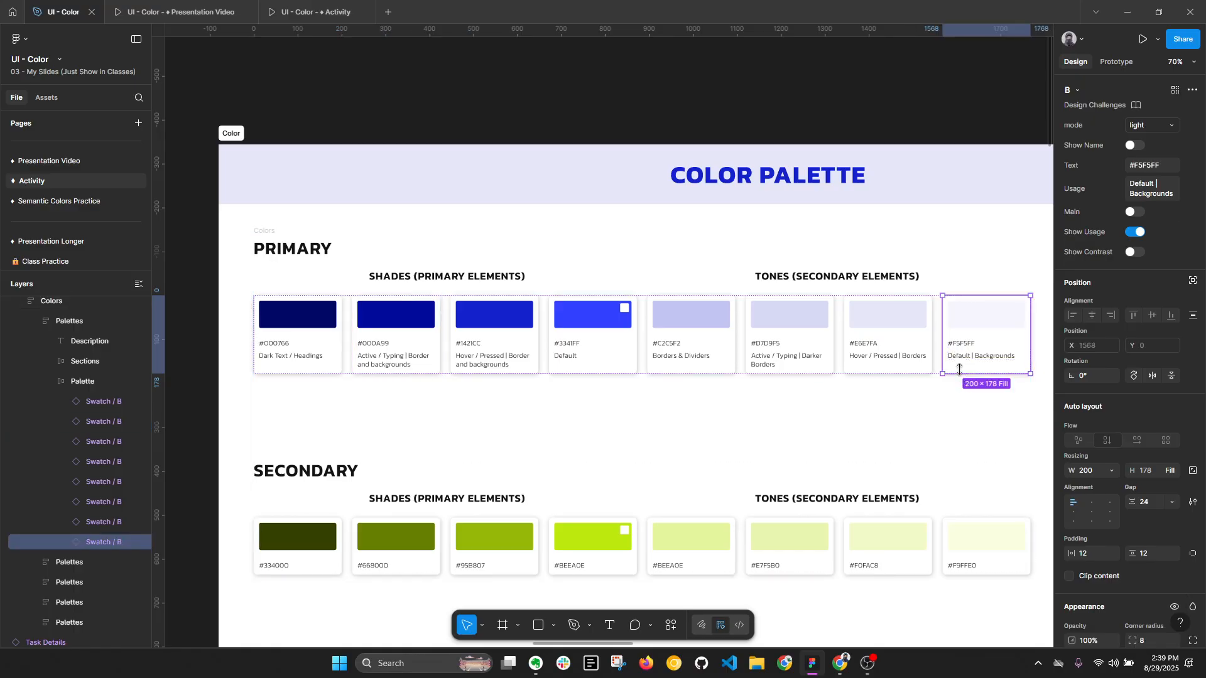
key(alt+l)
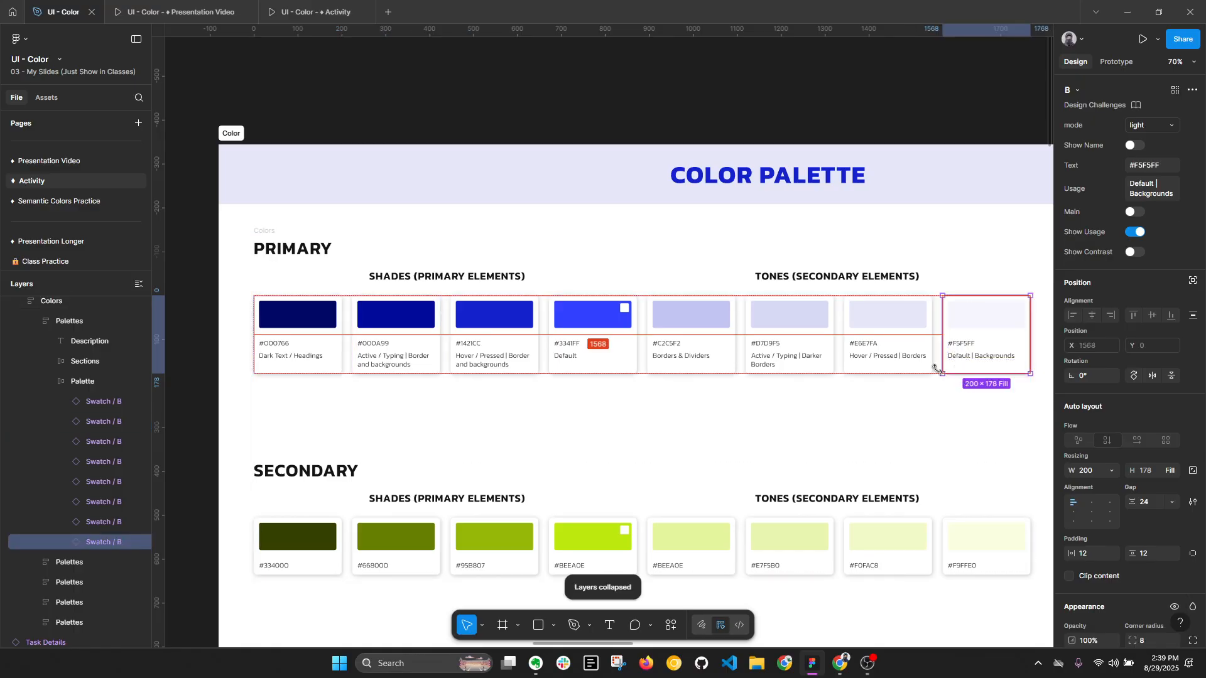
click(897, 354)
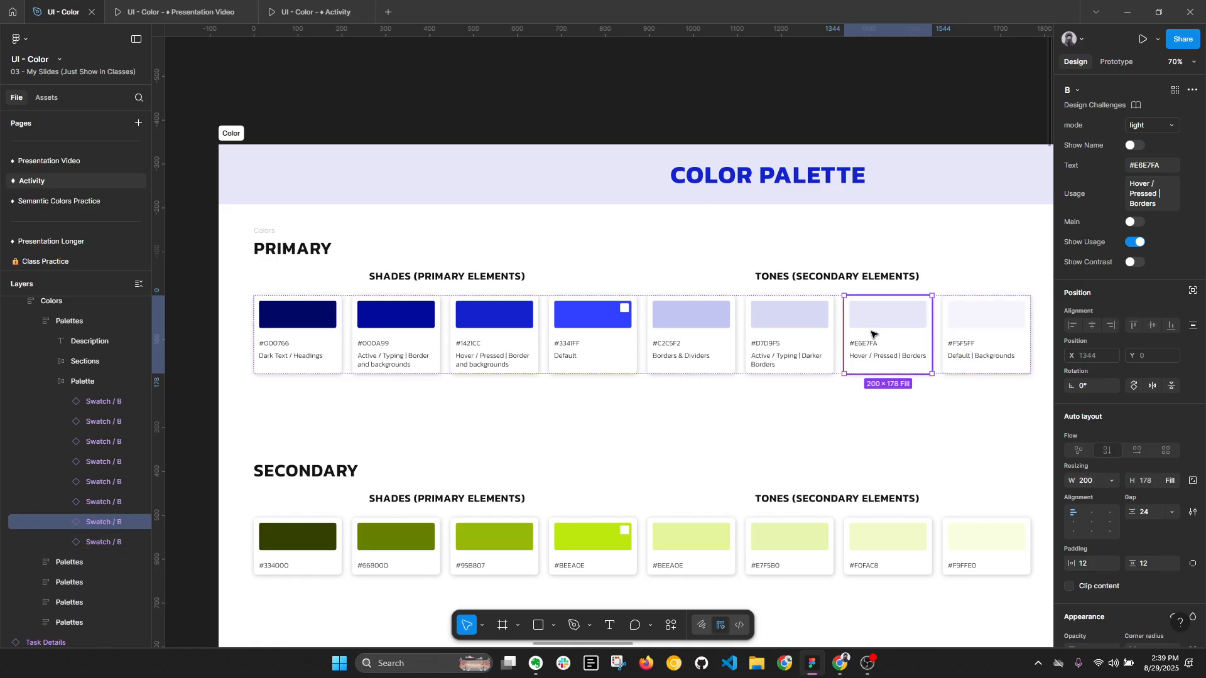
click(815, 318)
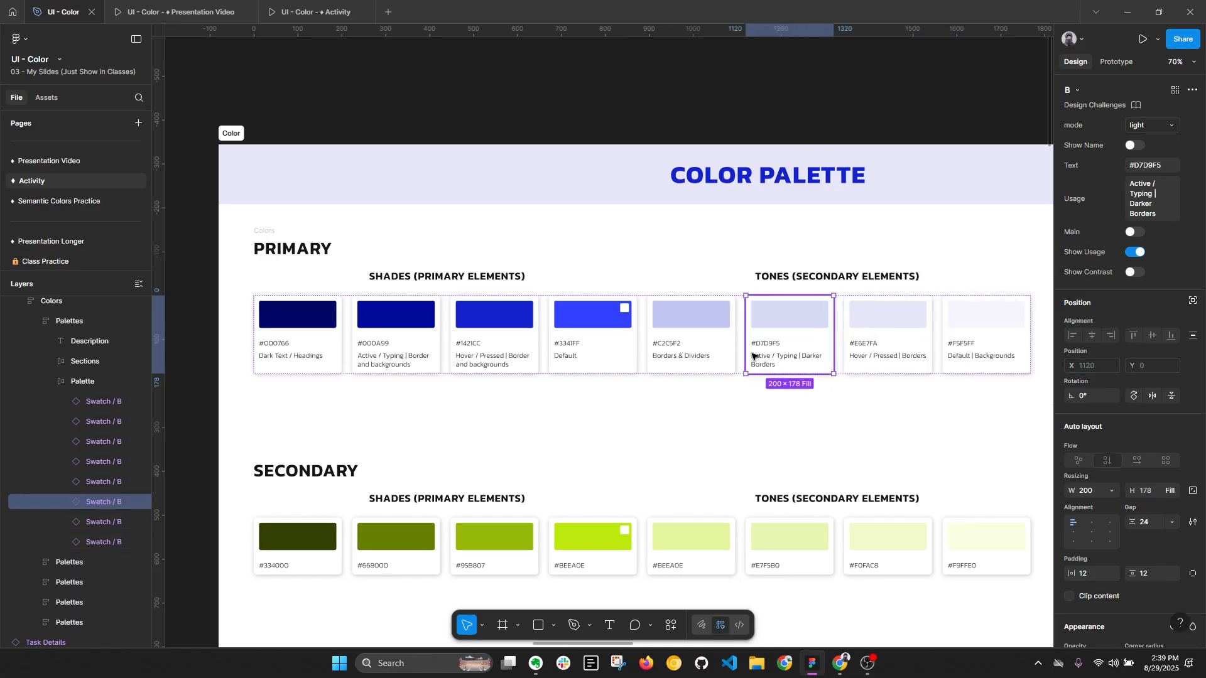
click(689, 319)
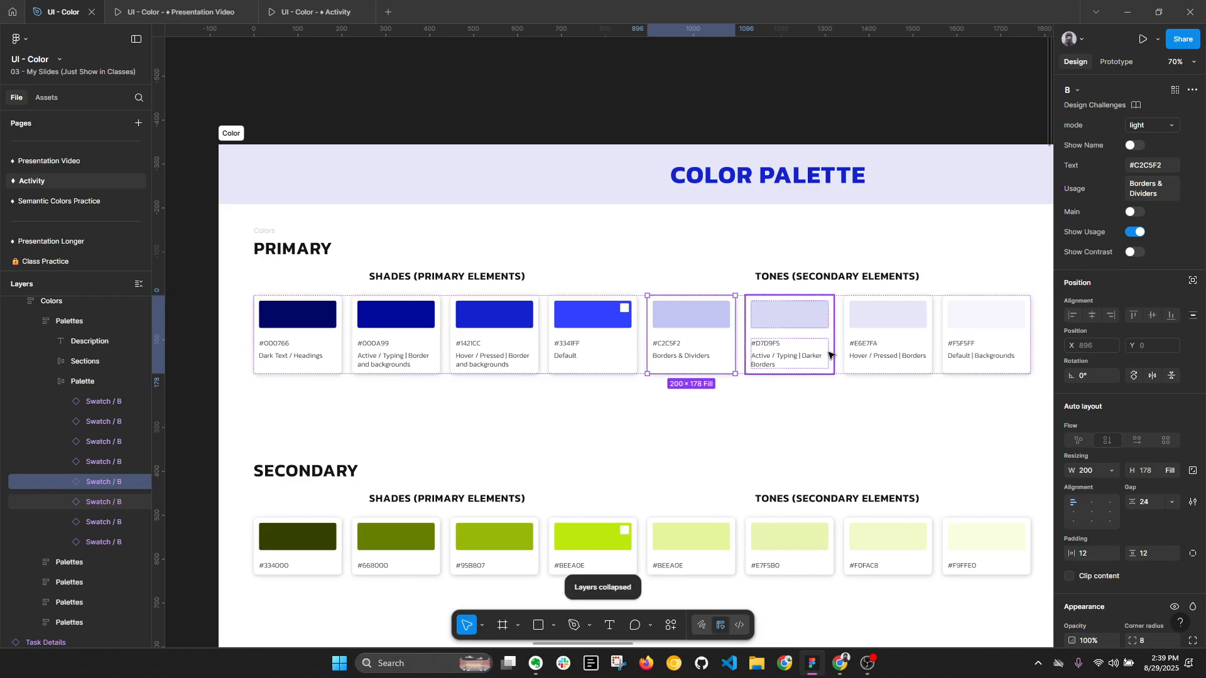
key(ctrl+a)
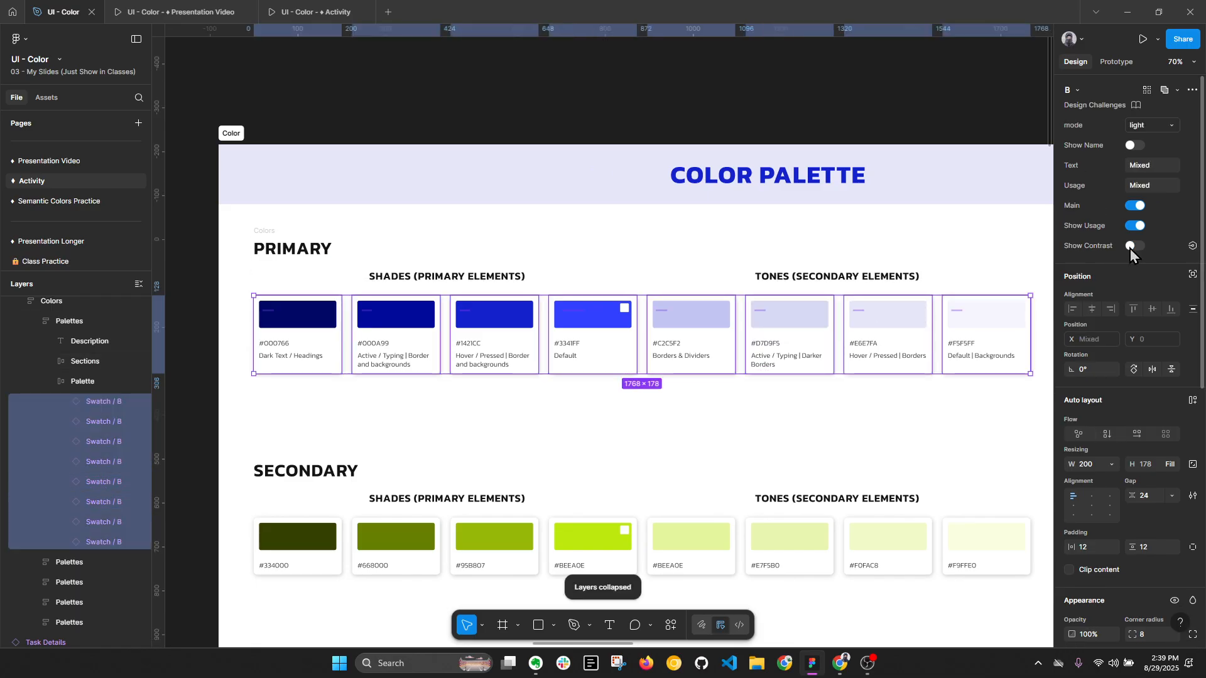
click(1131, 248)
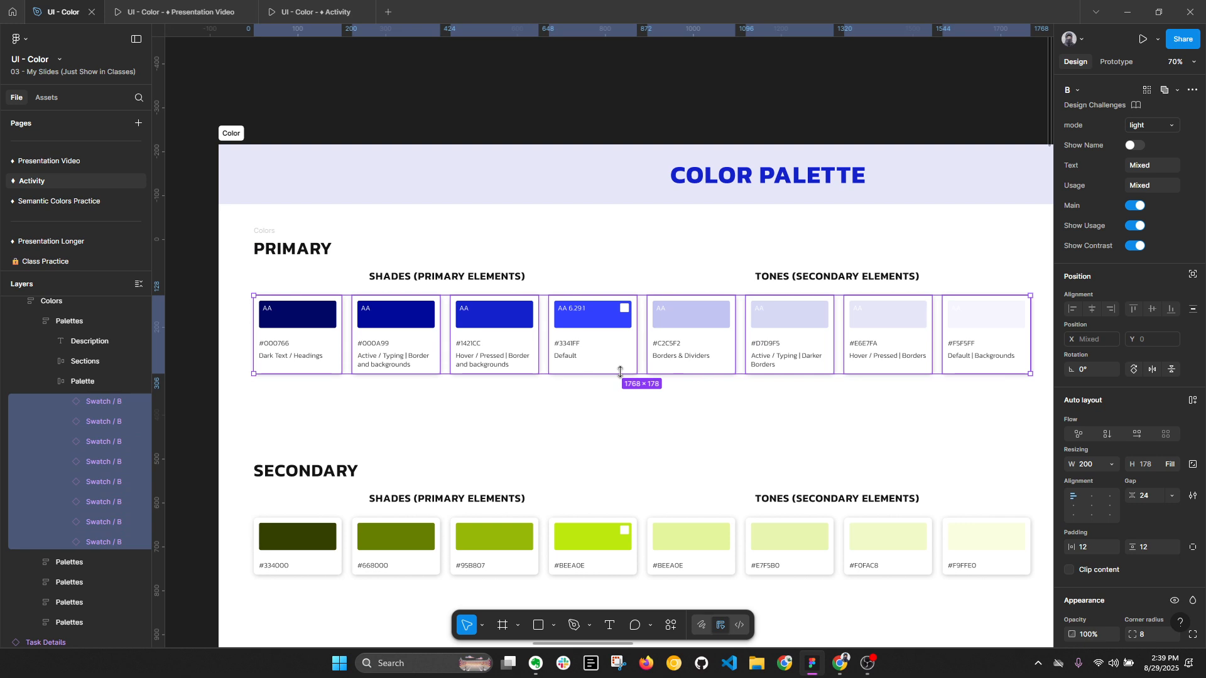
key(ctrl+z)
- Turn on Show Contrast for only the #3341FF main swatch, and select the primary palette row
click(585, 339)
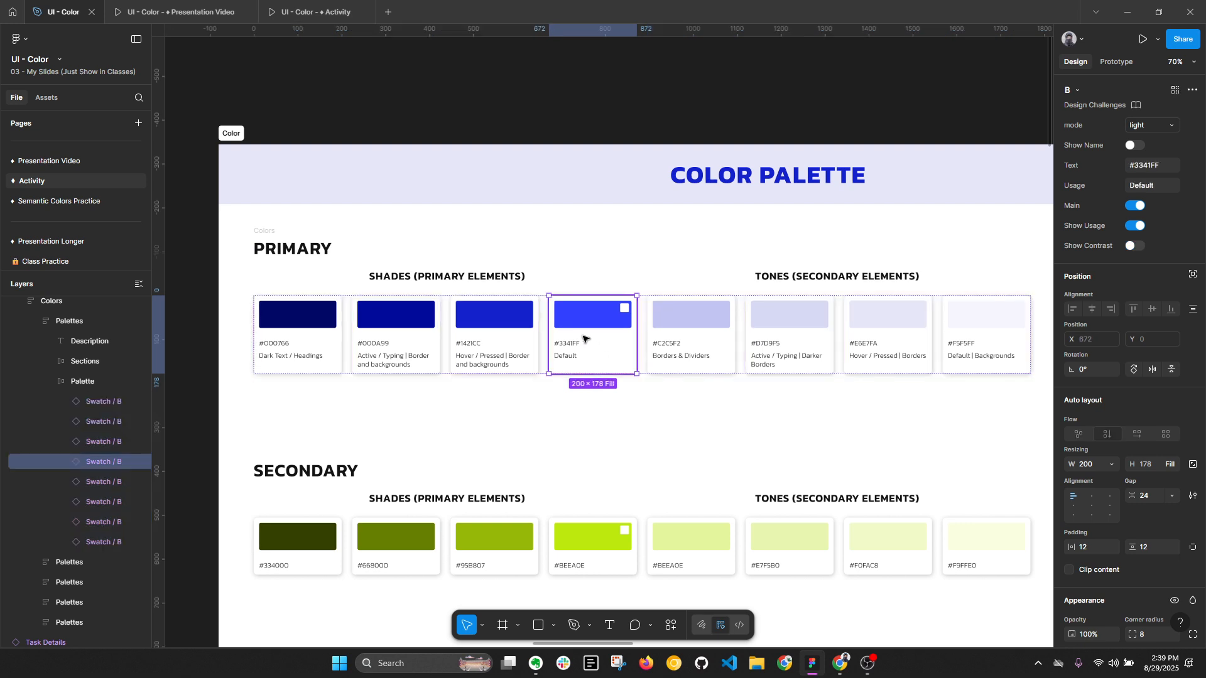
click(1134, 245)
key(alt+l)
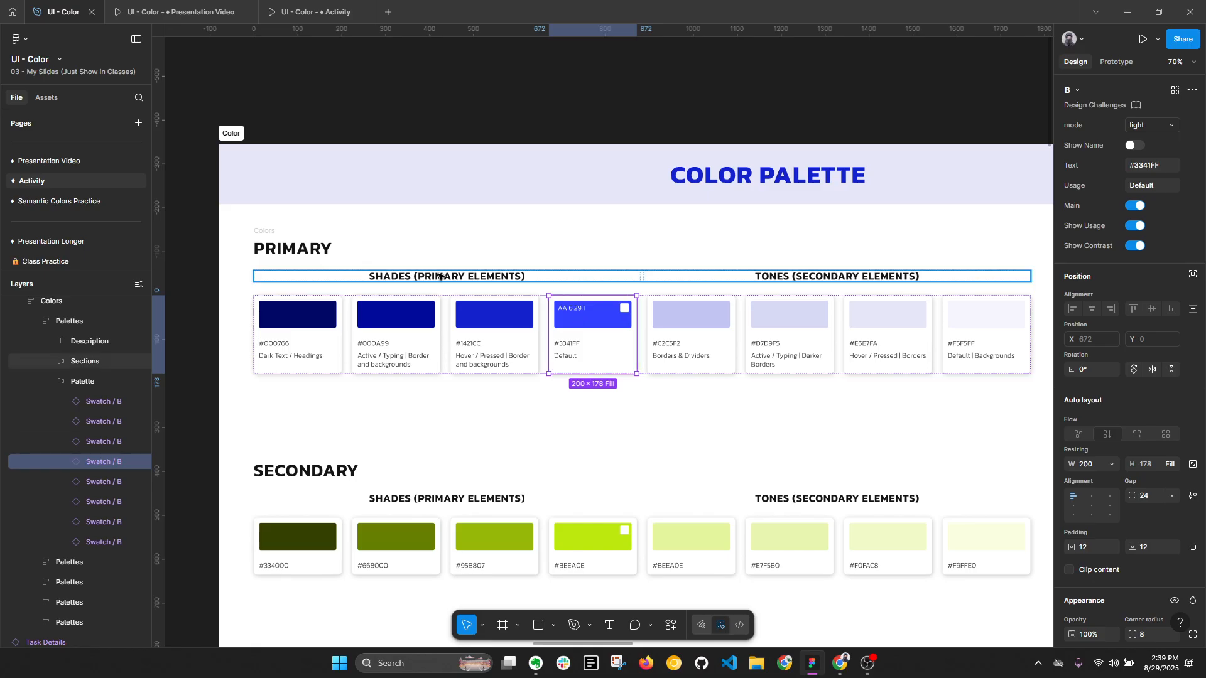
click(349, 299)
click(356, 297)
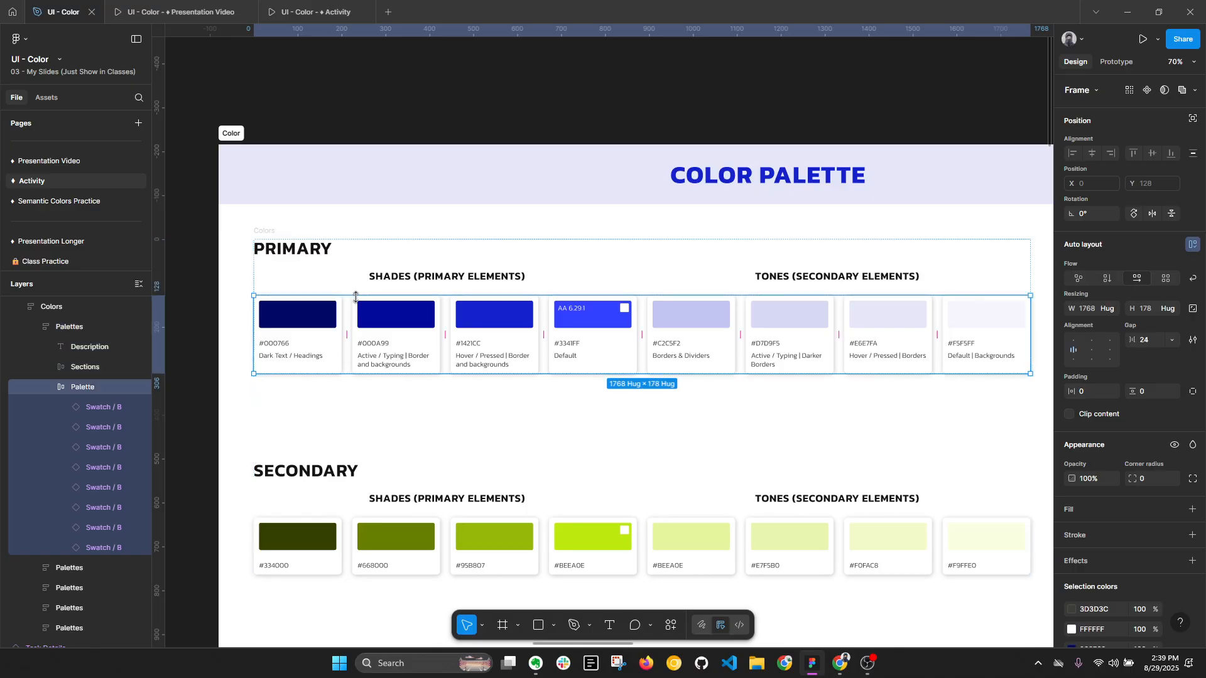
key(alt+l)
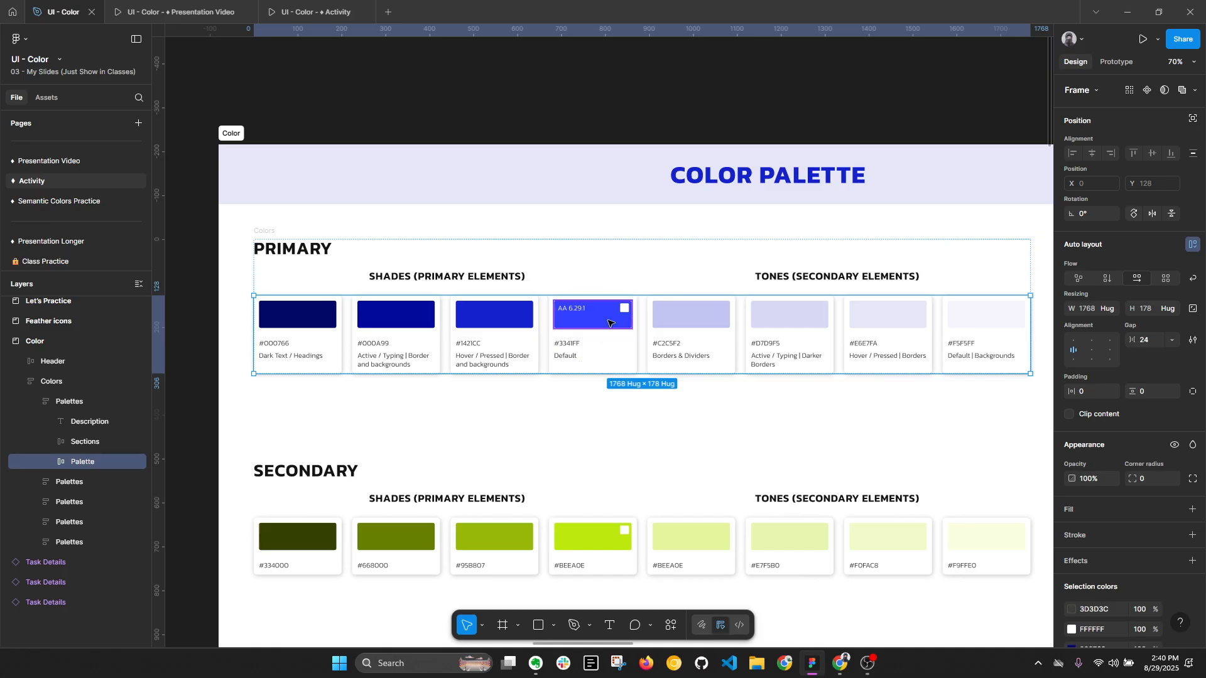
- View the main swatch's HSB fill values and try a hue of 240 on the #1421CC swatch's fill
double_click(625, 327)
click(1072, 418)
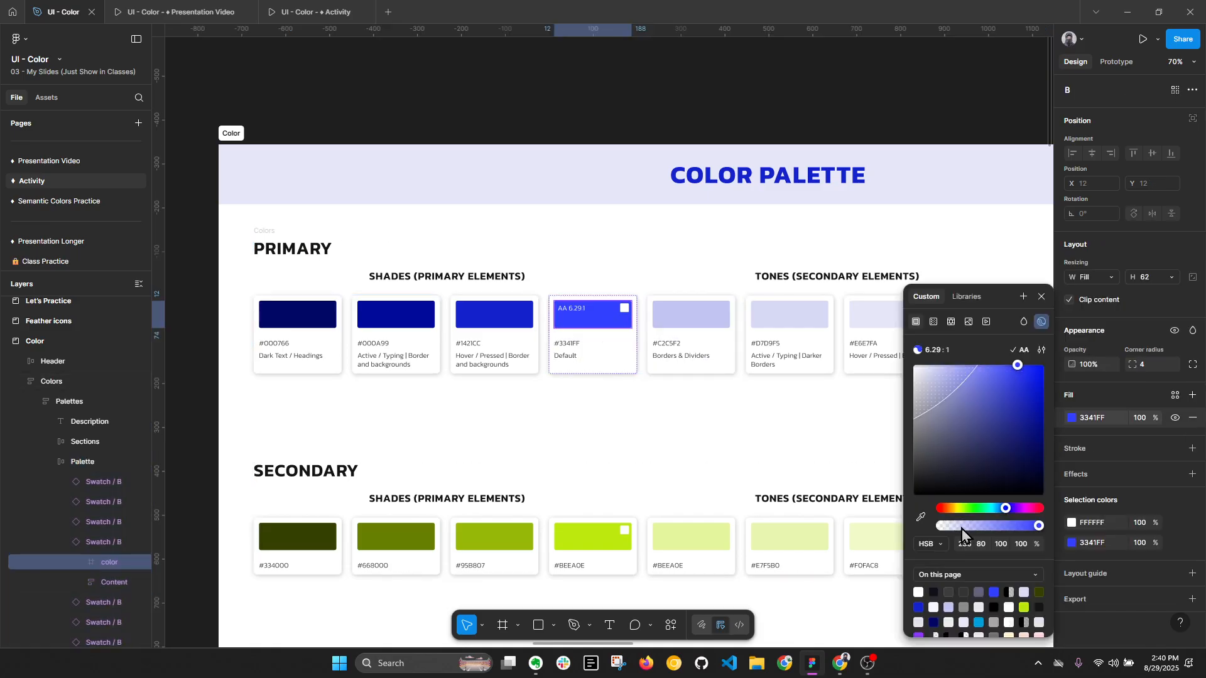
click(494, 314)
click(1071, 419)
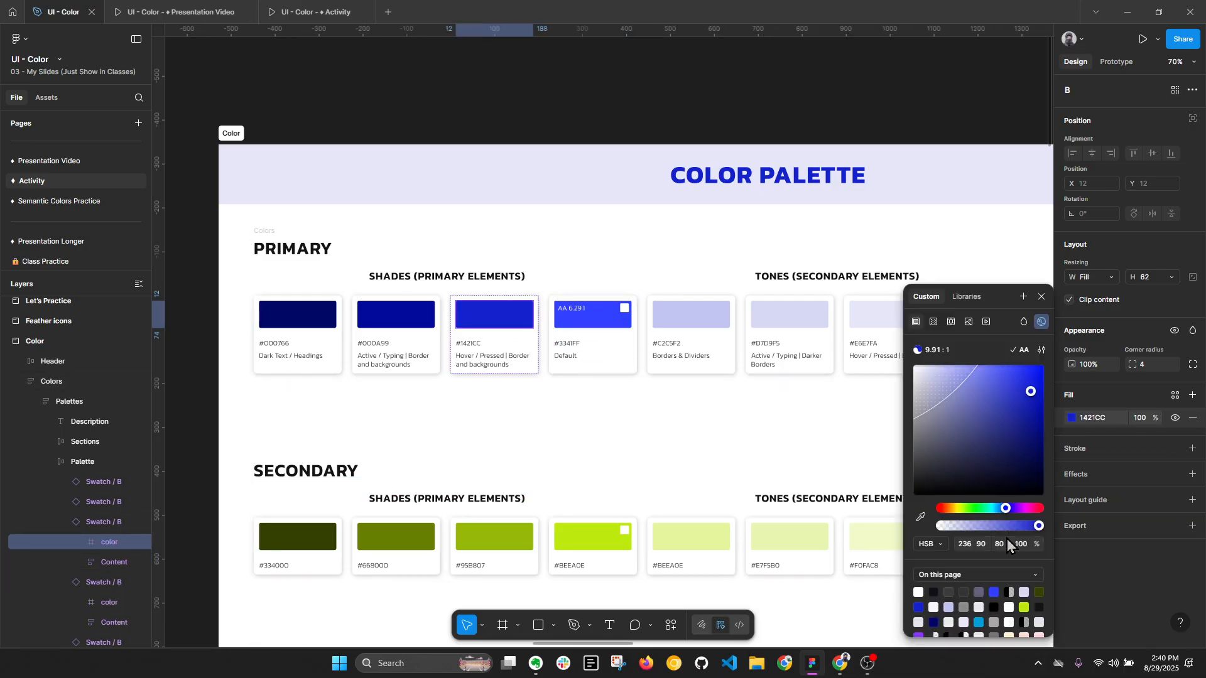
click(967, 546)
text(240)
key(Return)
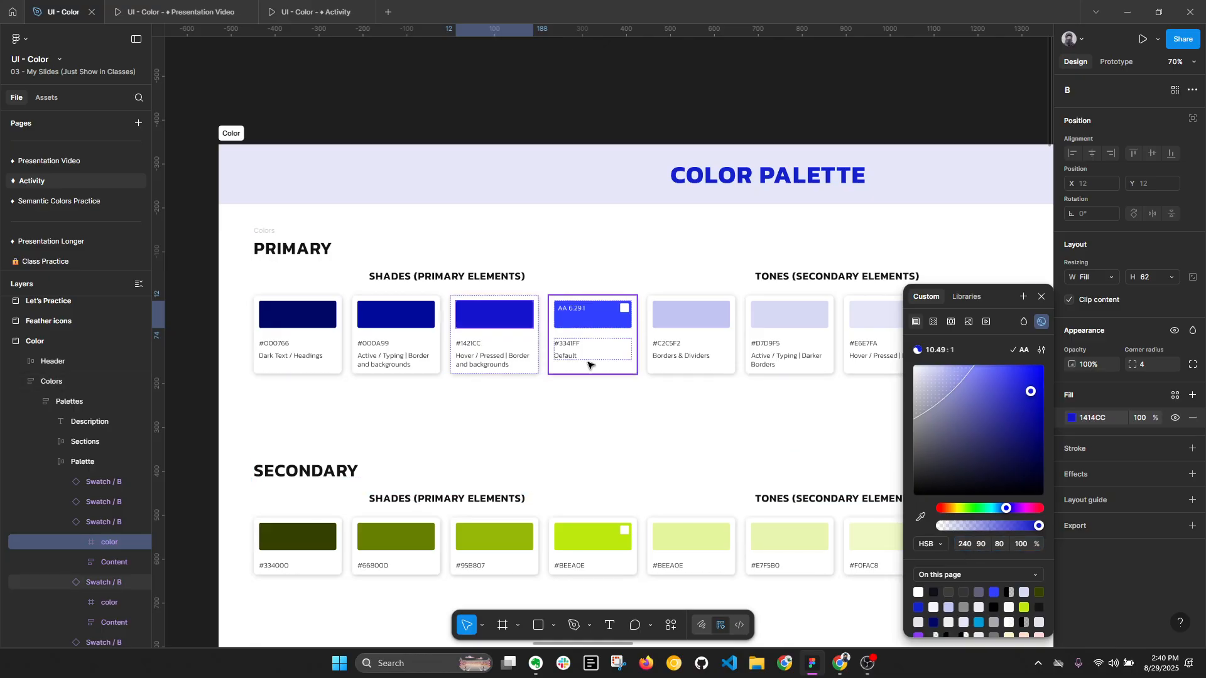
- Try a hue of 248 on the #000A99 swatch's fill in HSB
click(404, 325)
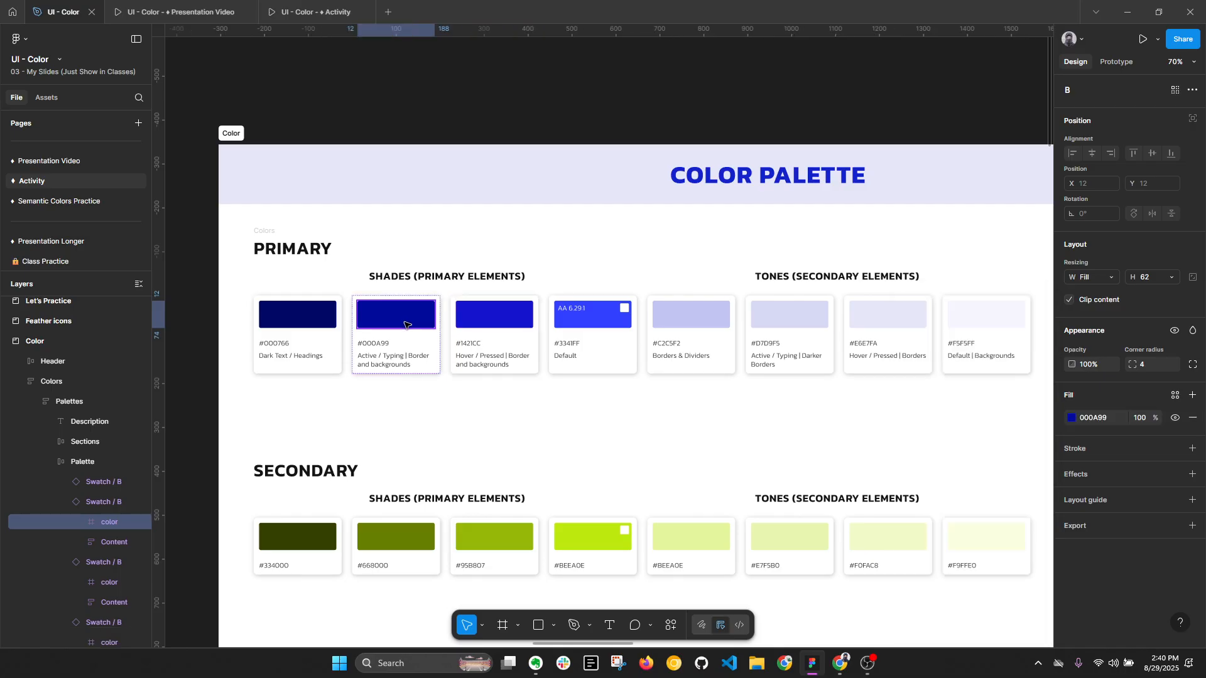
click(1072, 418)
click(965, 546)
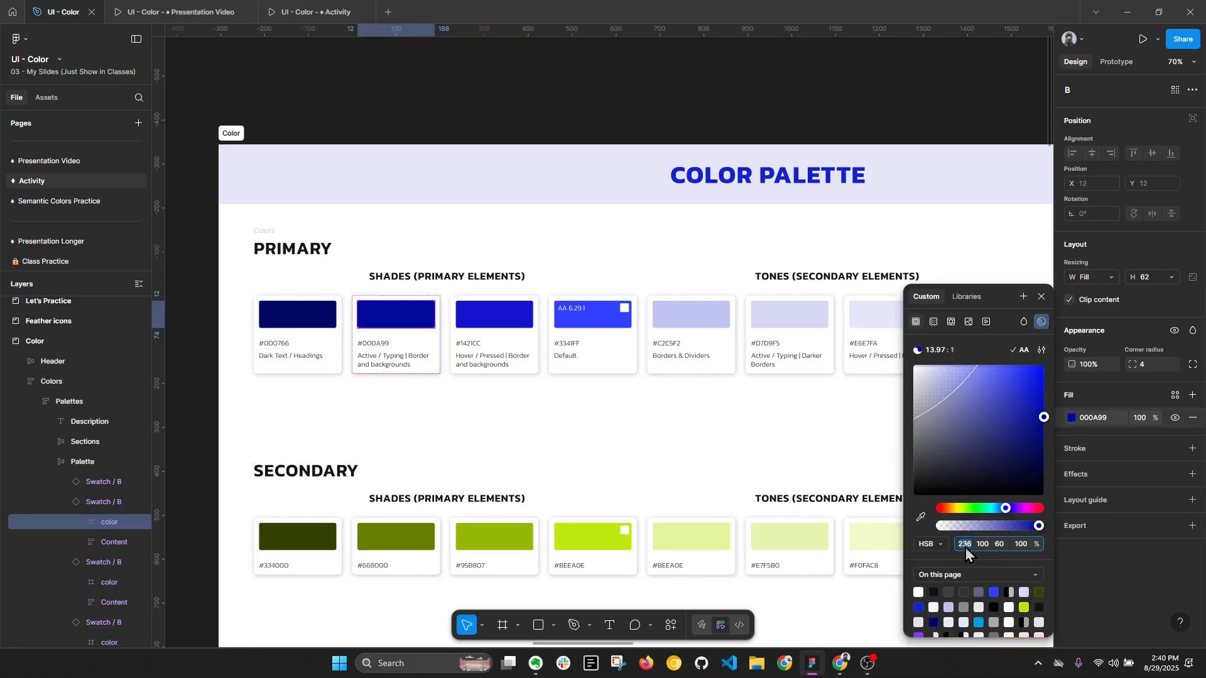
text(248)
key(Return)
- Undo the hue changes on the #000A99 and #1421CC swatches, and return to the primary palette row
click(572, 321)
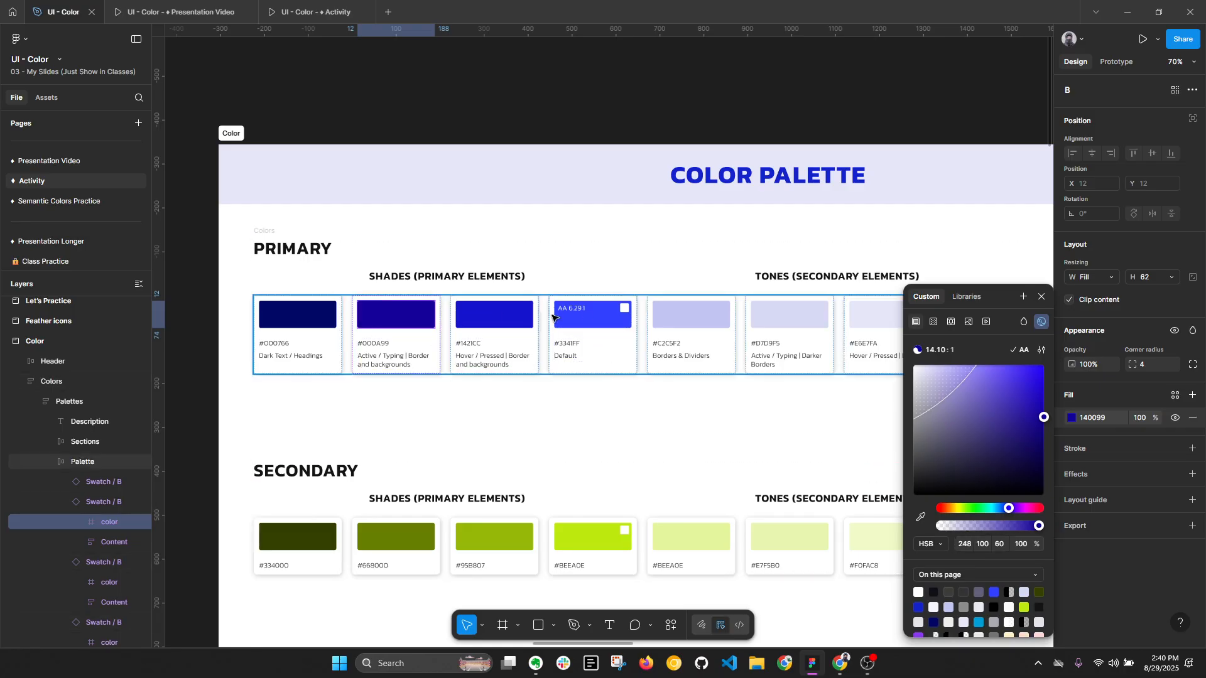
click(572, 321)
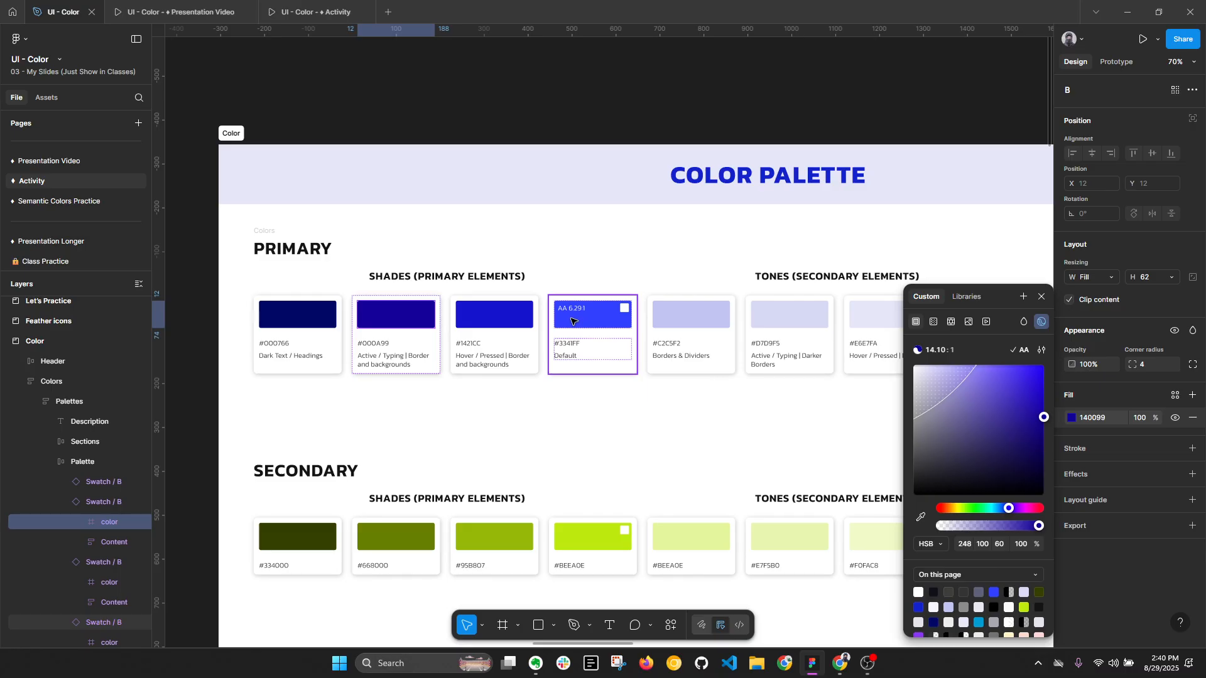
key(ctrl+z)
click(1040, 296)
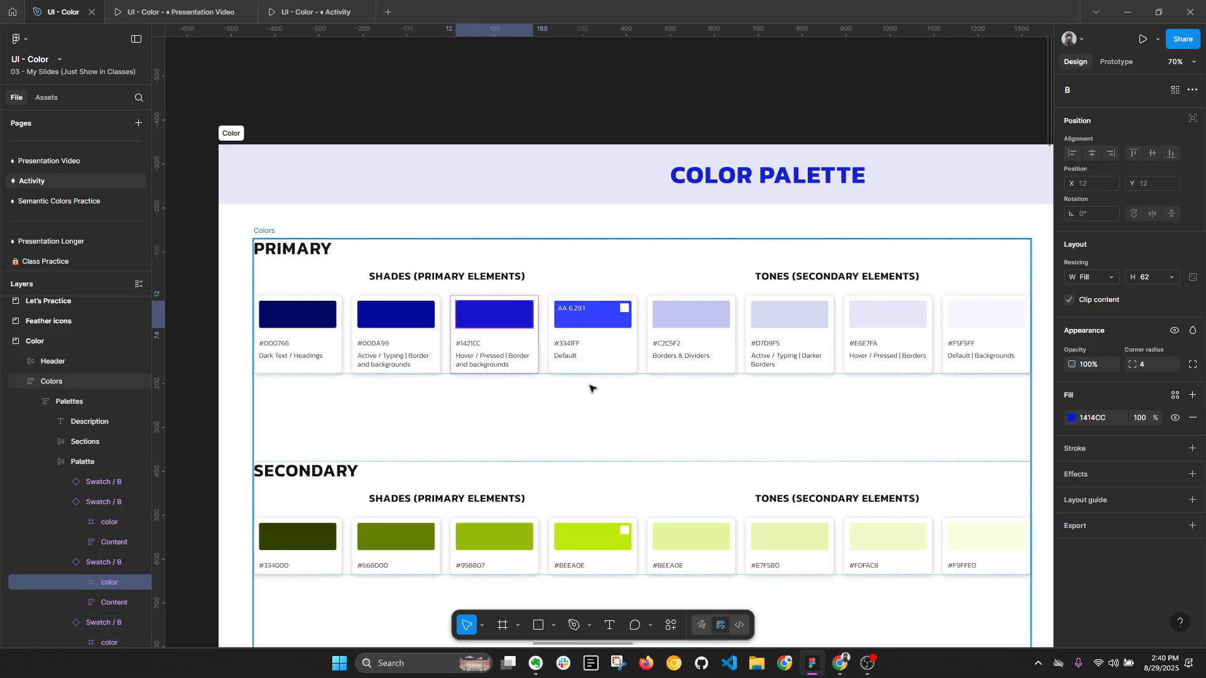
key(Escape)
key(Escape)
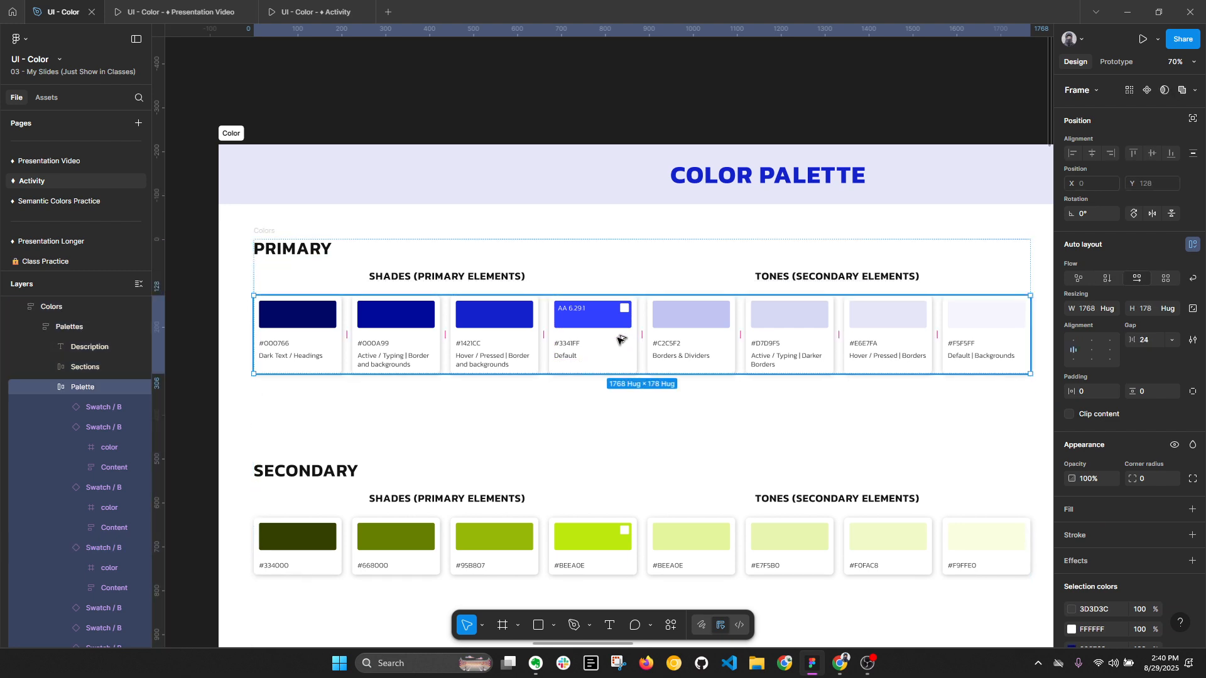
- Set the HSB saturation of the #3341FF main swatch's fill to 60
key(alt+l)
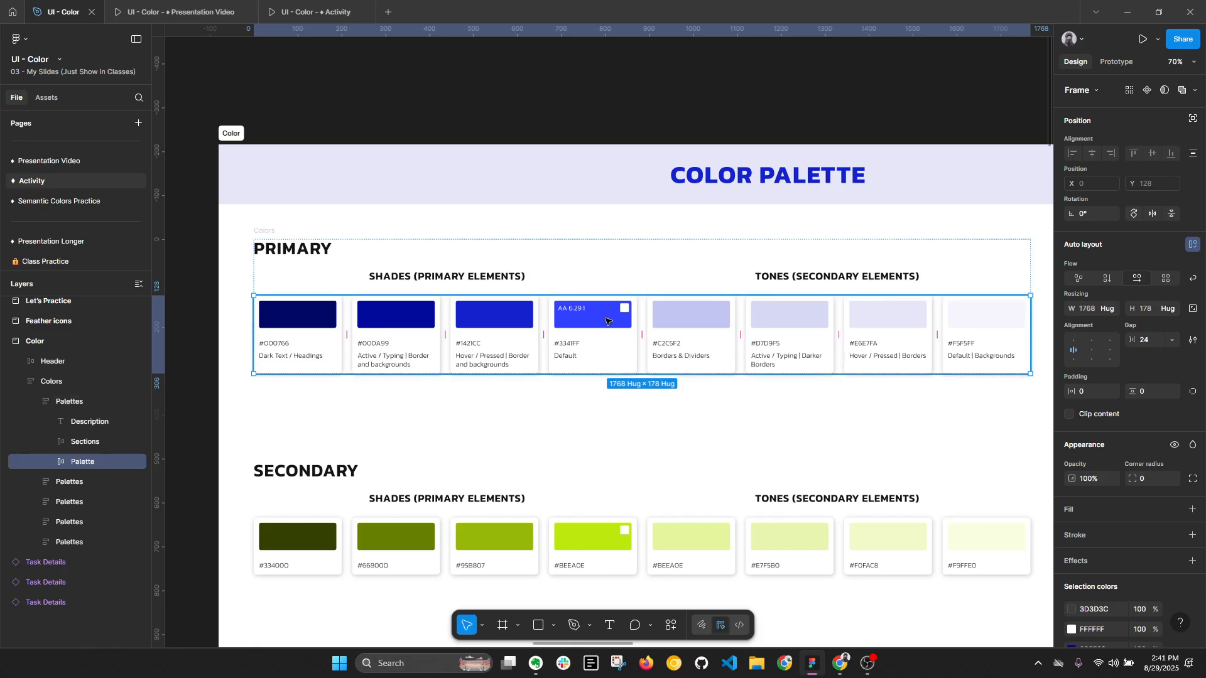
key(alt+l)
ctrl+click(606, 321)
scroll(603, 322, up, 5)
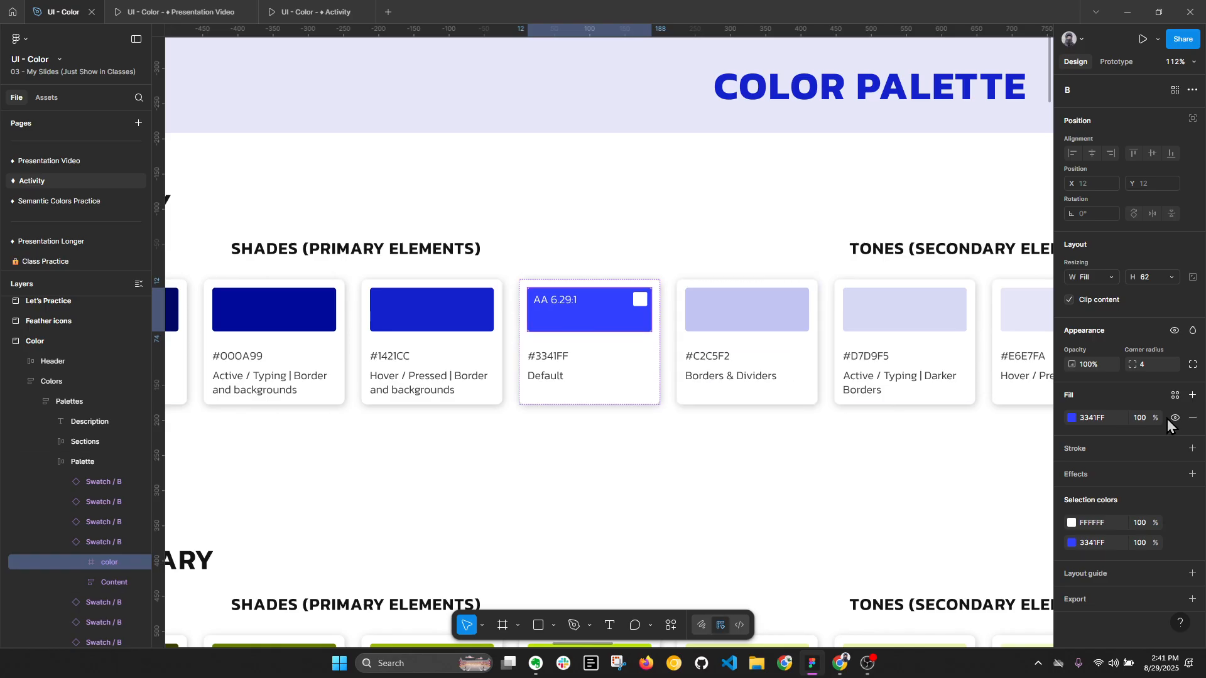
click(1072, 418)
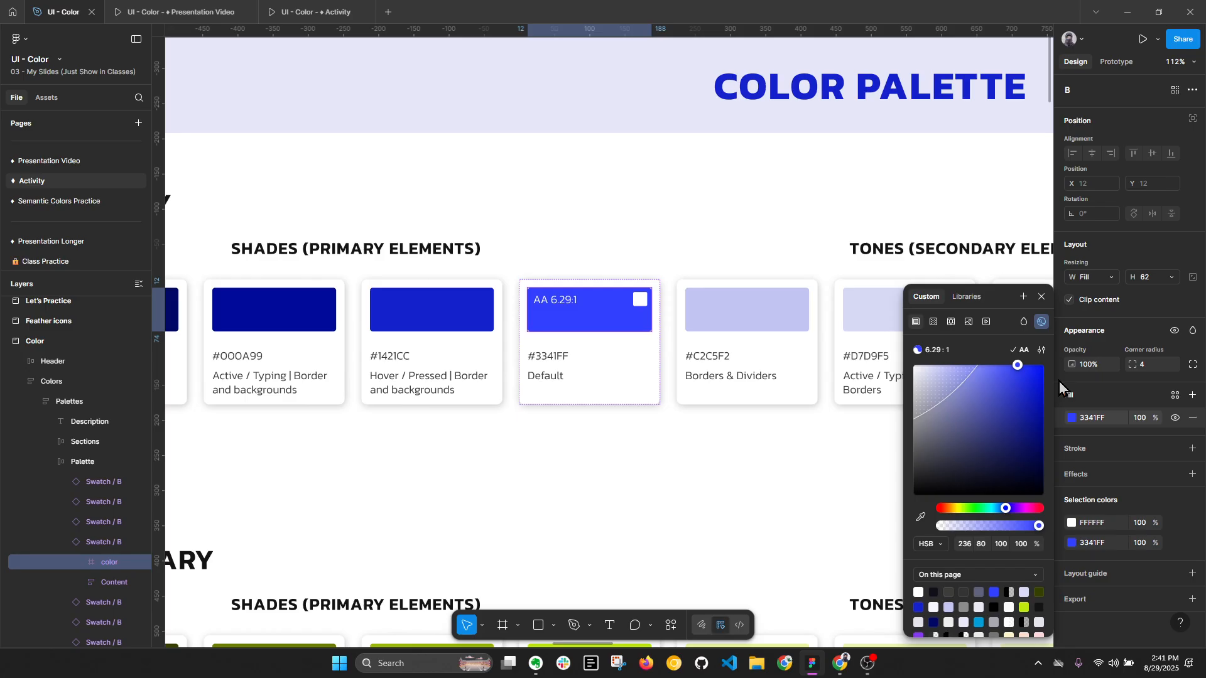
click(982, 547)
text(60)
key(Return)
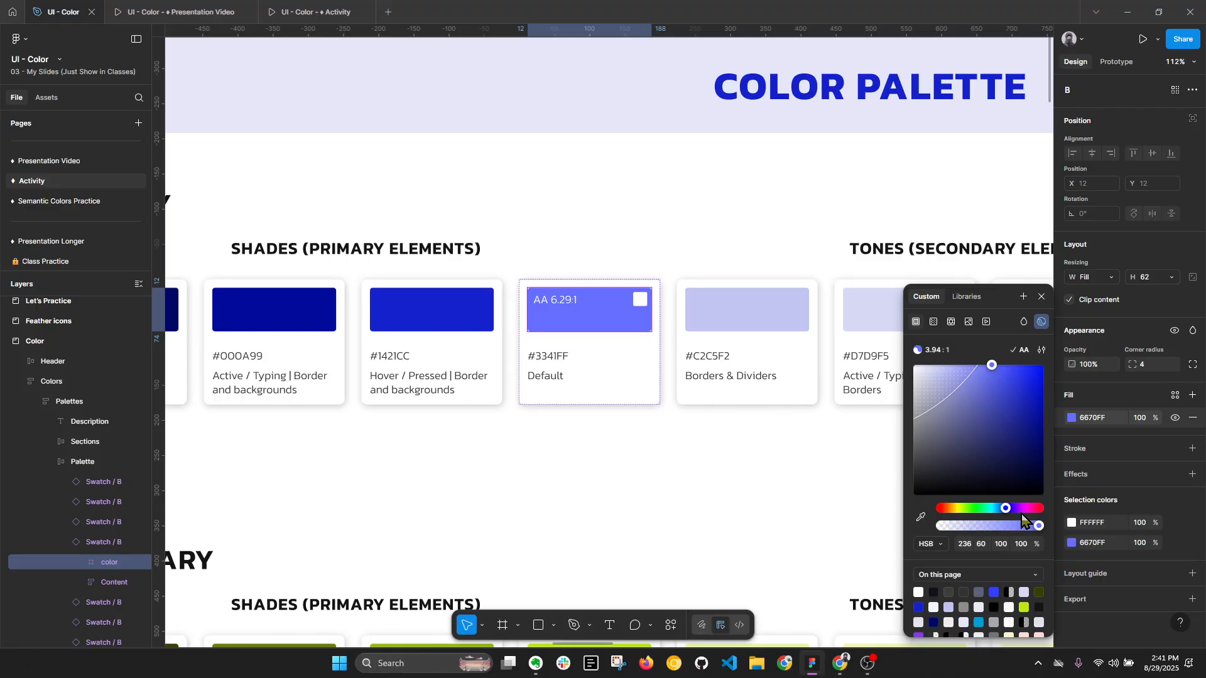
- Try a saturation of 70 on the main swatch's fill, and set it back to 60
key(Return)
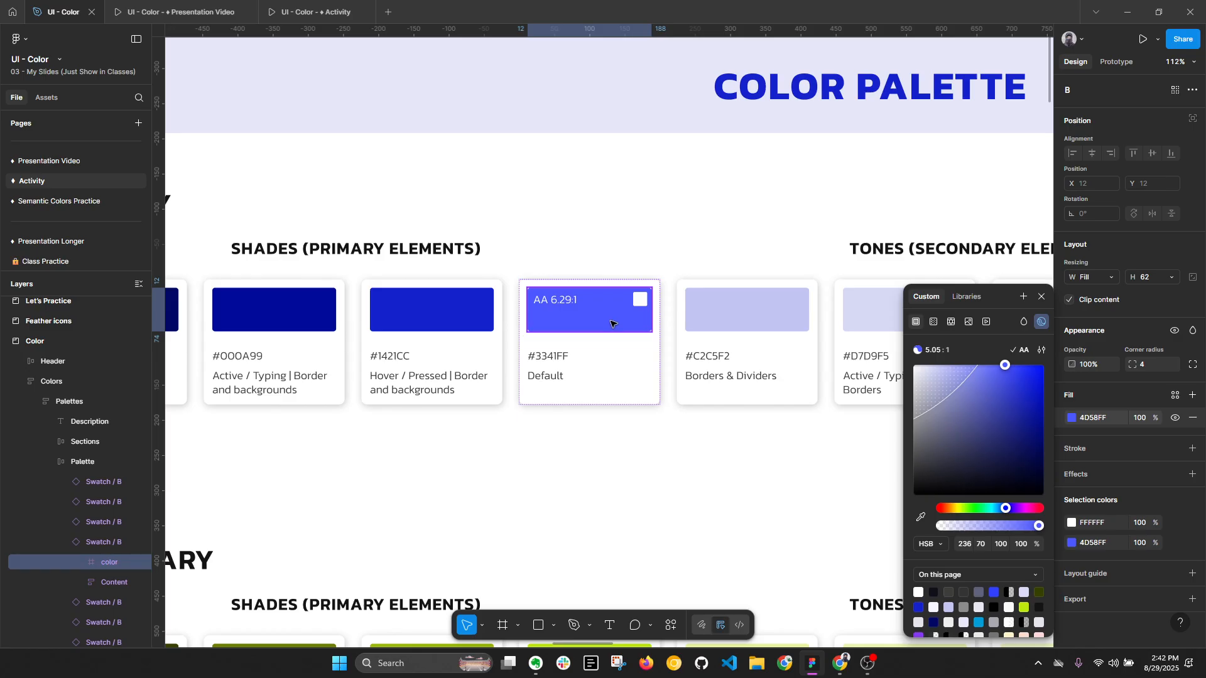
key(alt+l)
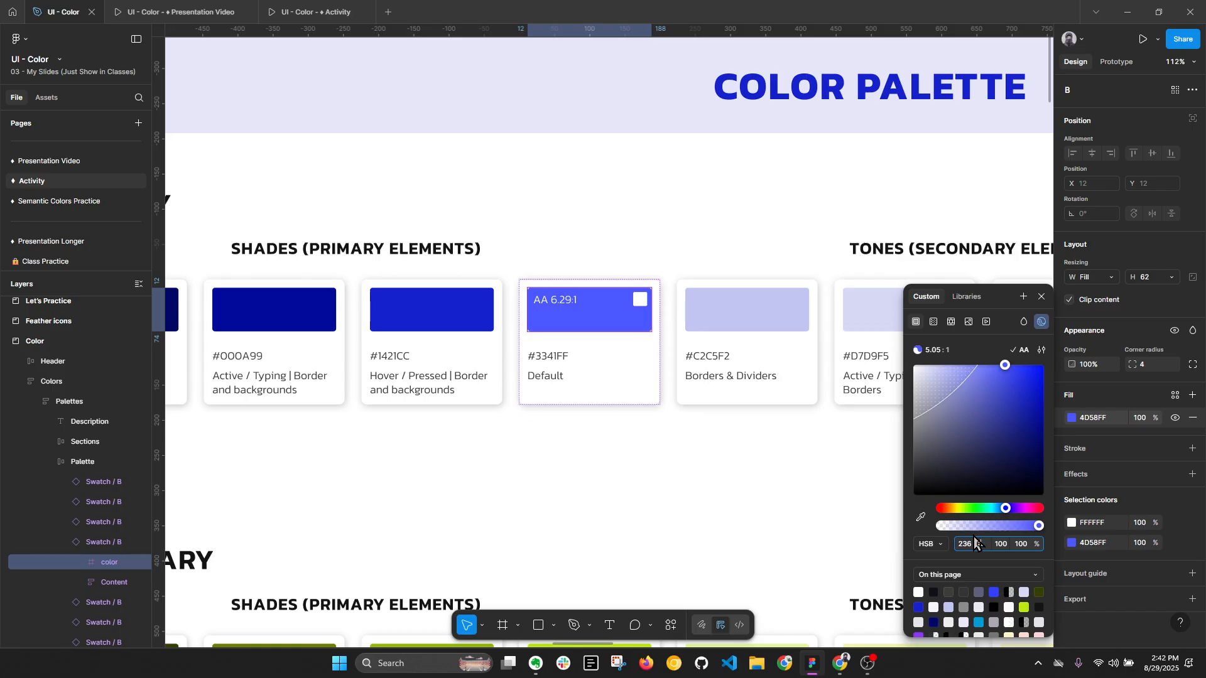
key(Return)
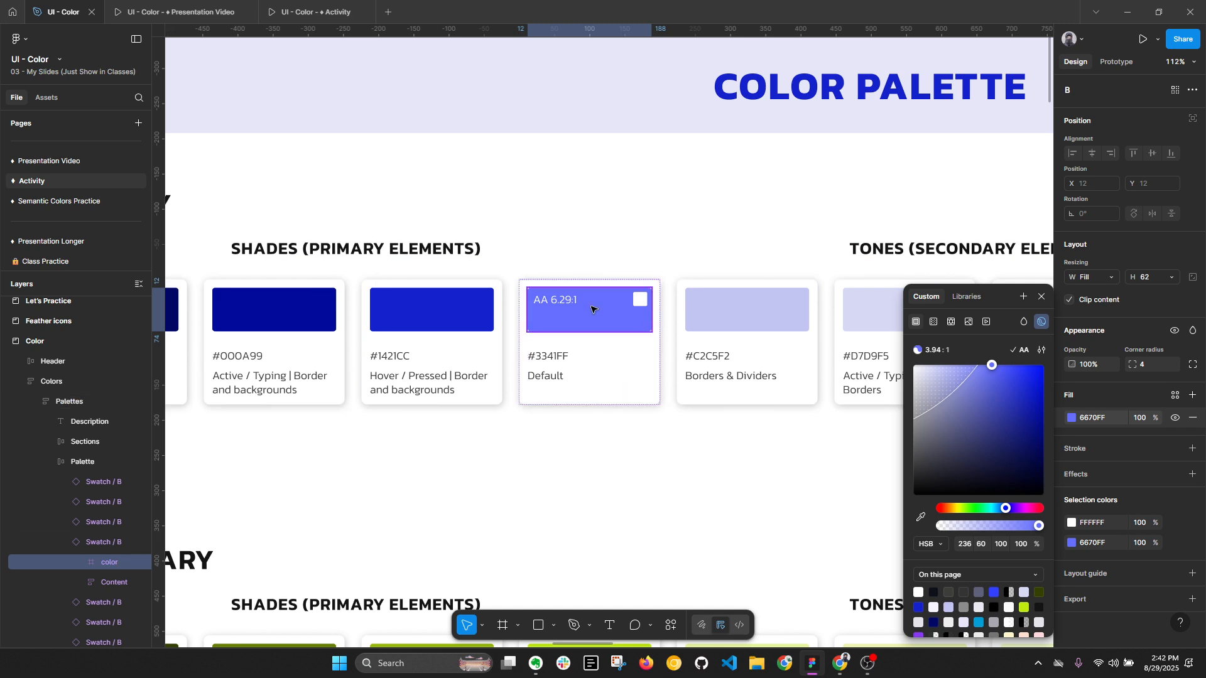
- Inspect the contrast of the #3341FF main swatch's current fill against its white label
key(alt+l)
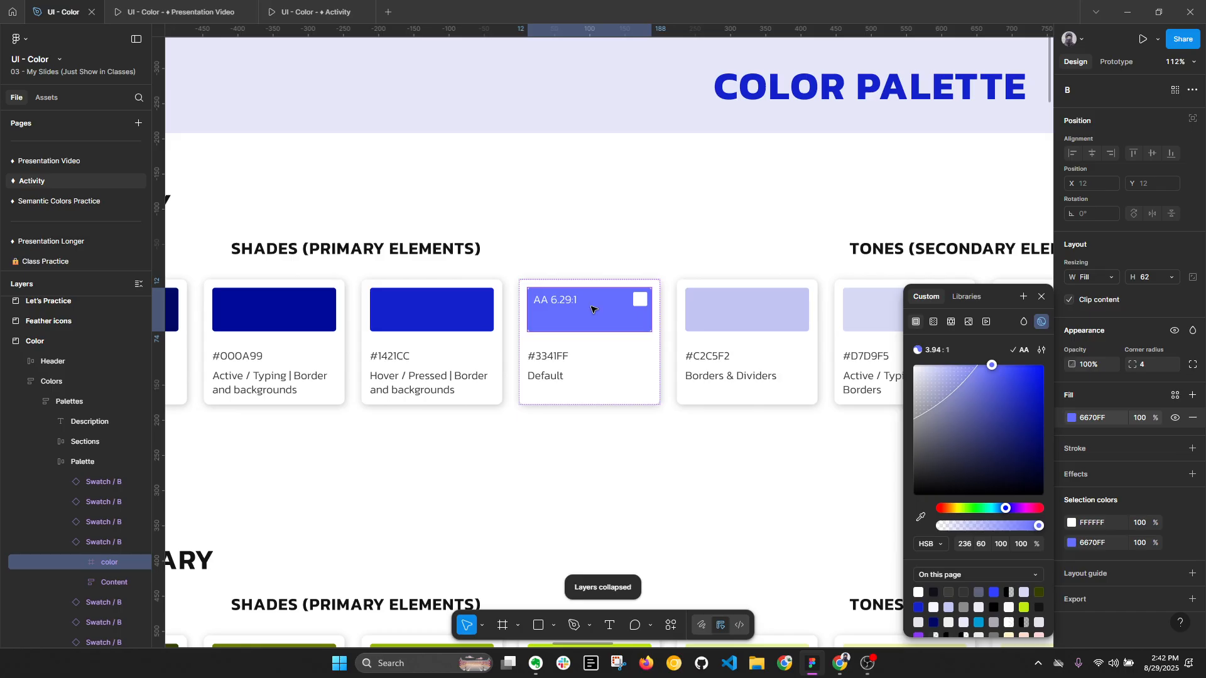
double_click(592, 309)
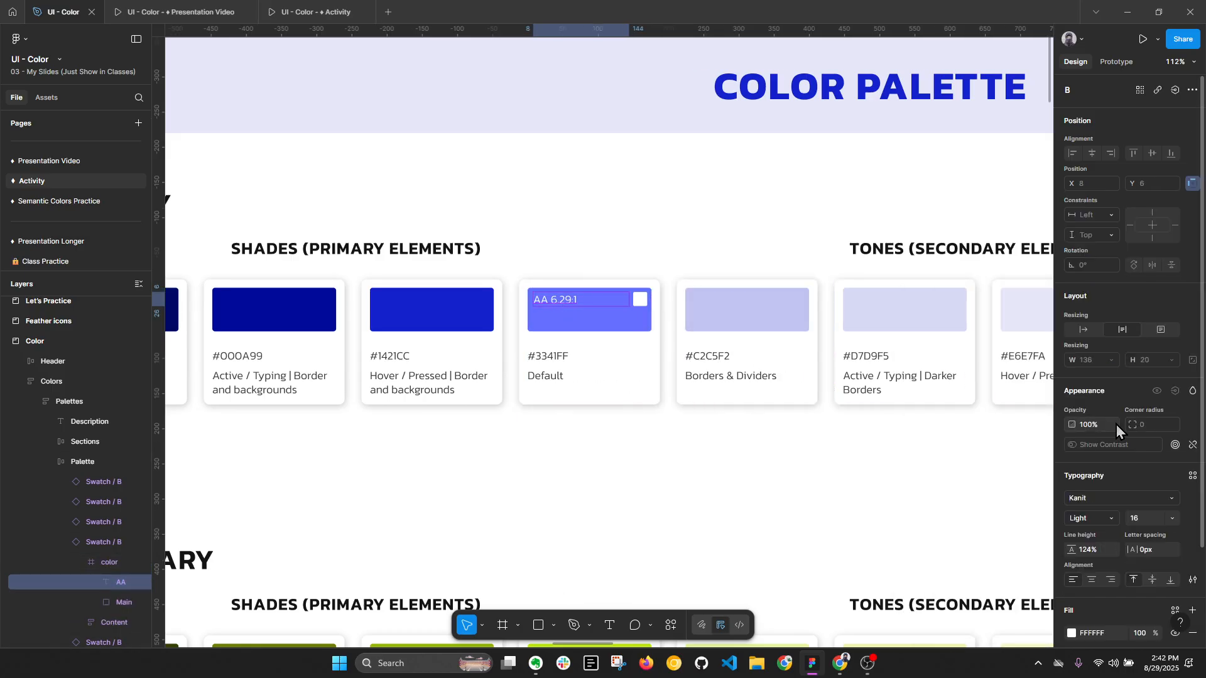
scroll(857, 360, down, 1)
scroll(858, 360, left, 3)
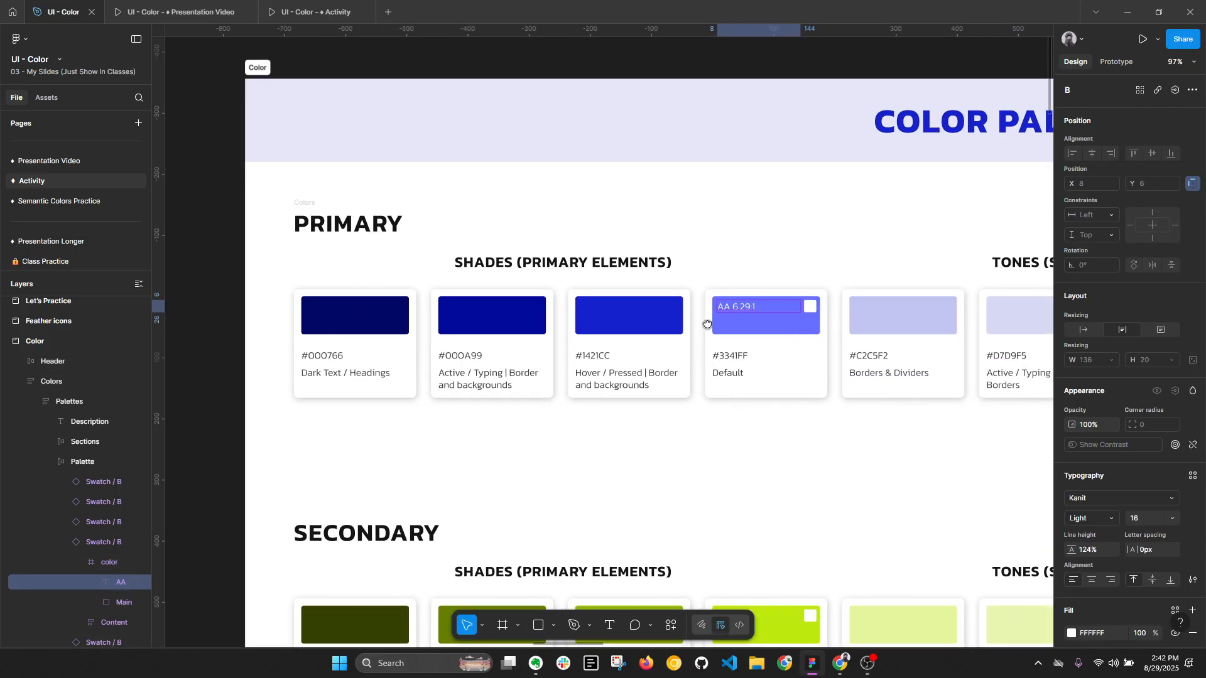
click(790, 326)
click(1072, 420)
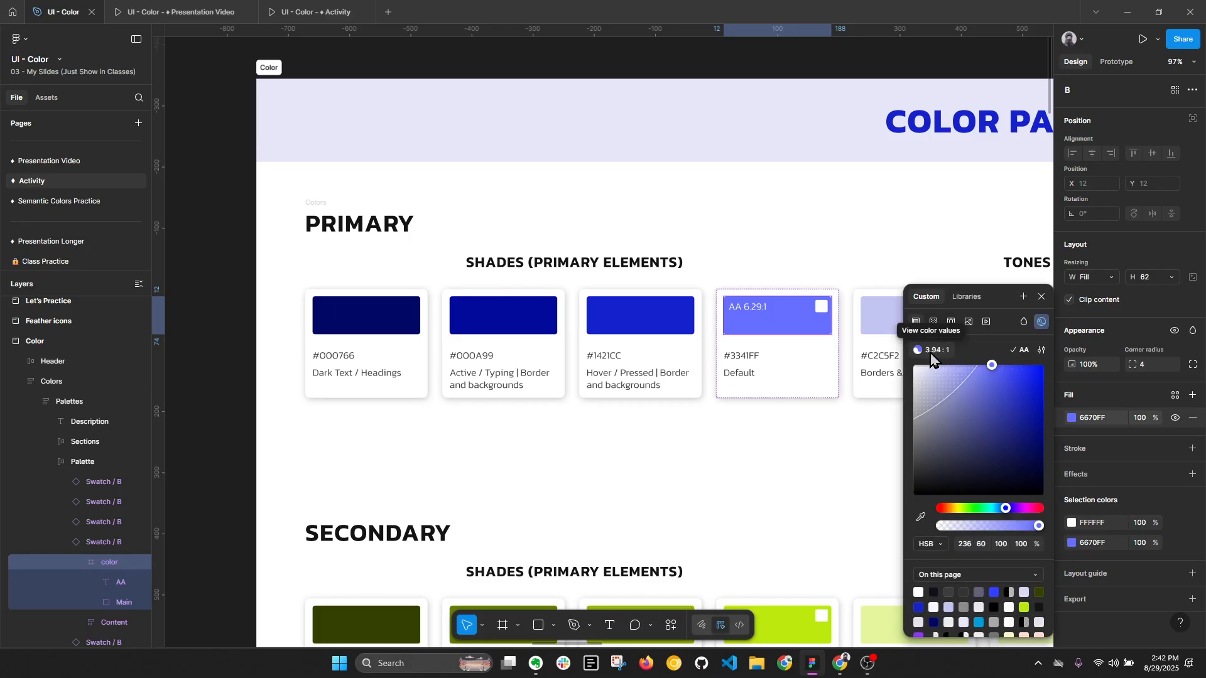
- Recolor the main swatch's contrast label by sampling the #000766 swatch and darkening it to 02052B
click(748, 309)
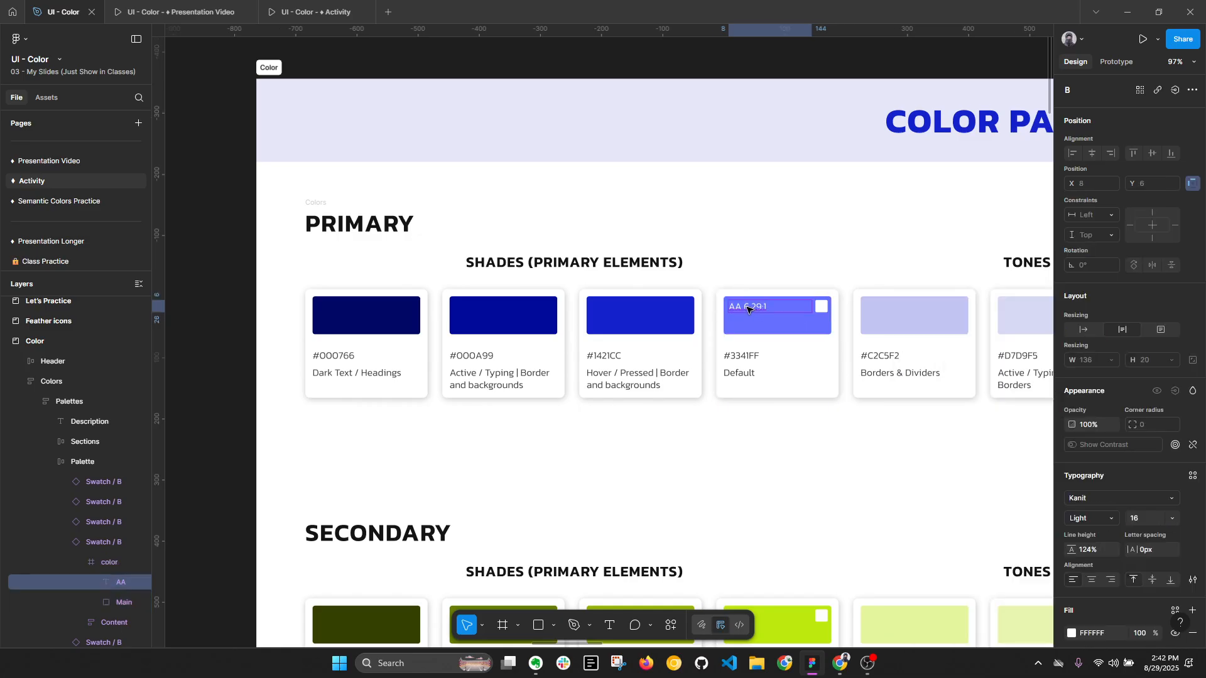
click(1071, 634)
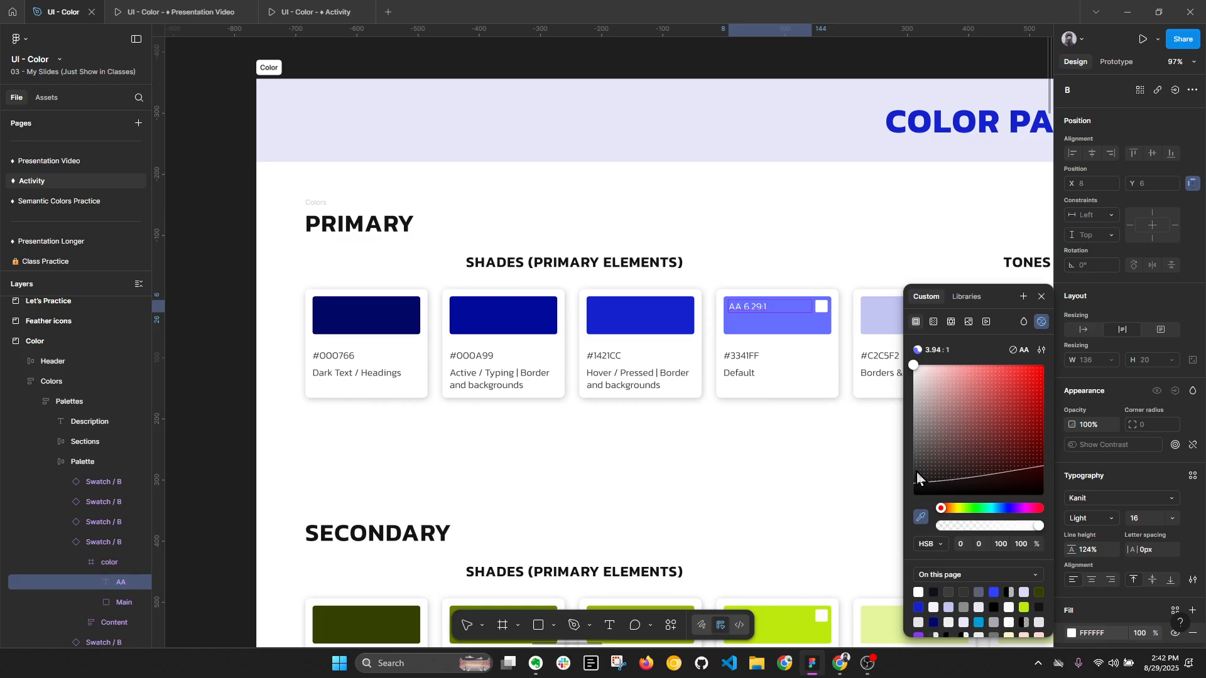
key(i)
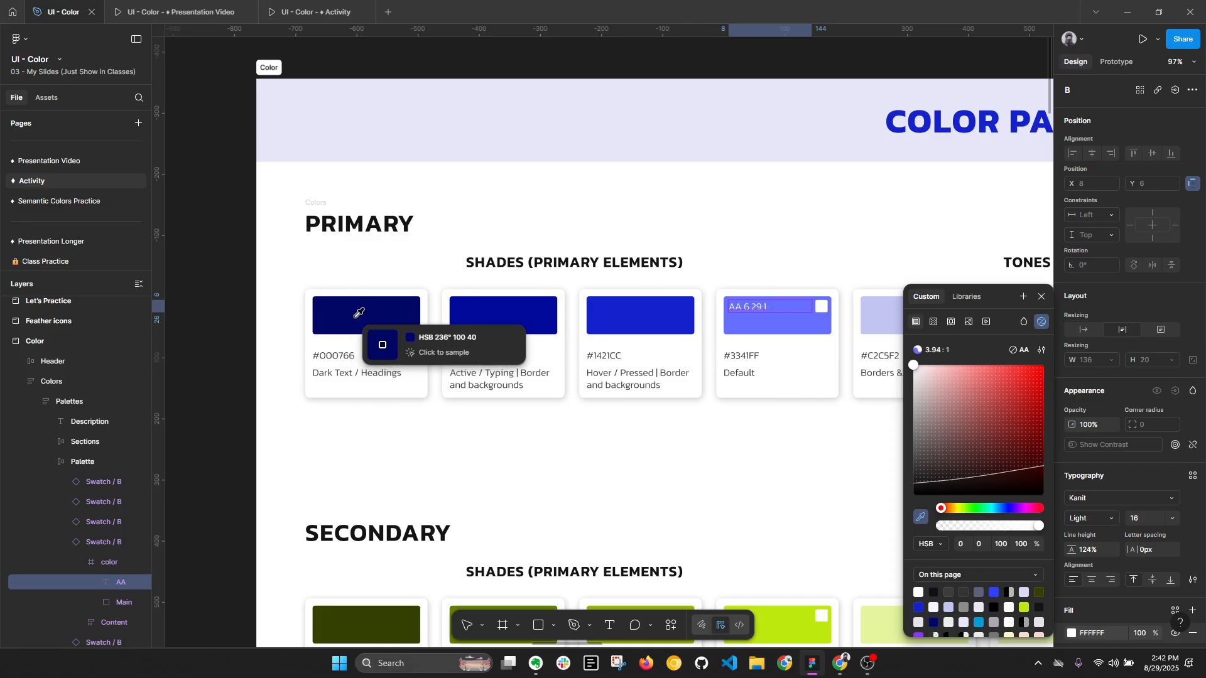
click(360, 312)
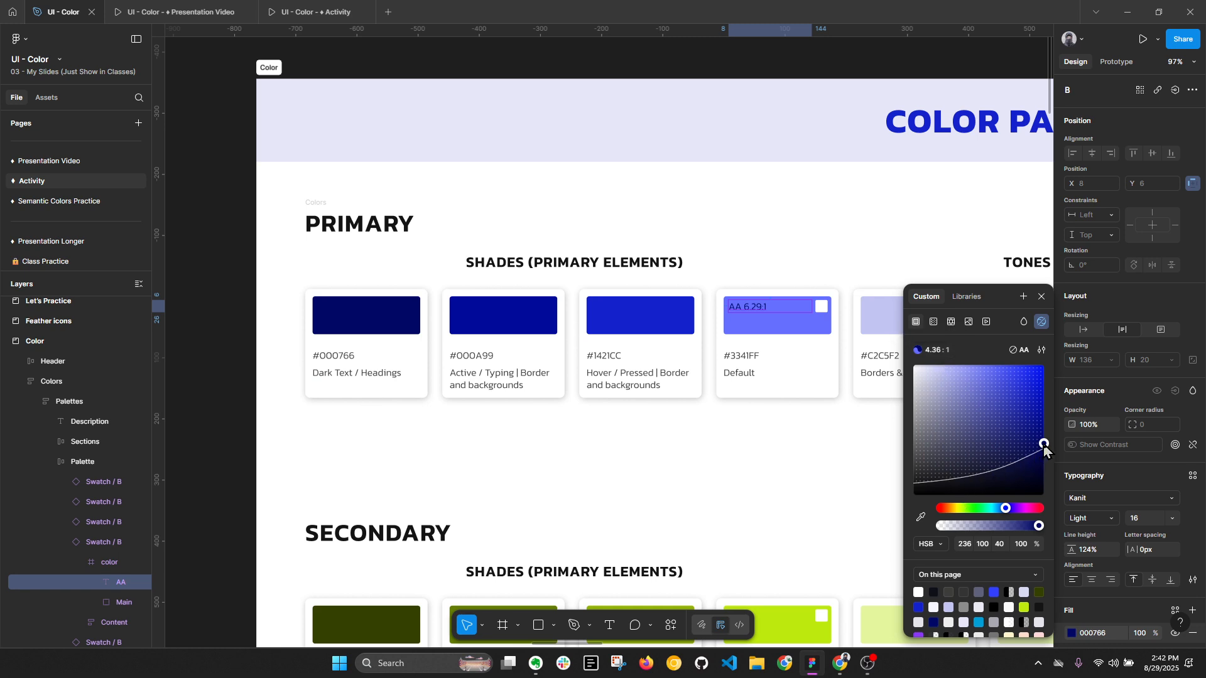
drag(1044, 444, 1039, 481)
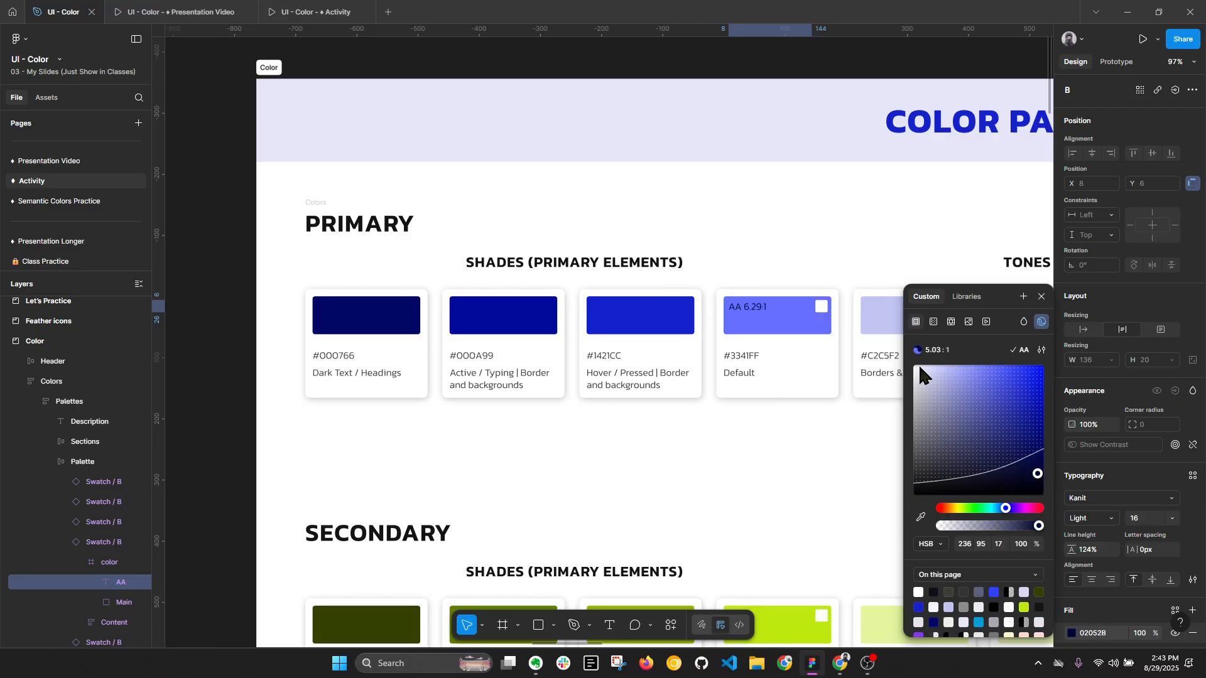
- Try the Bold weight on the main swatch's contrast label, and set it to Medium
scroll(823, 315, up, 5)
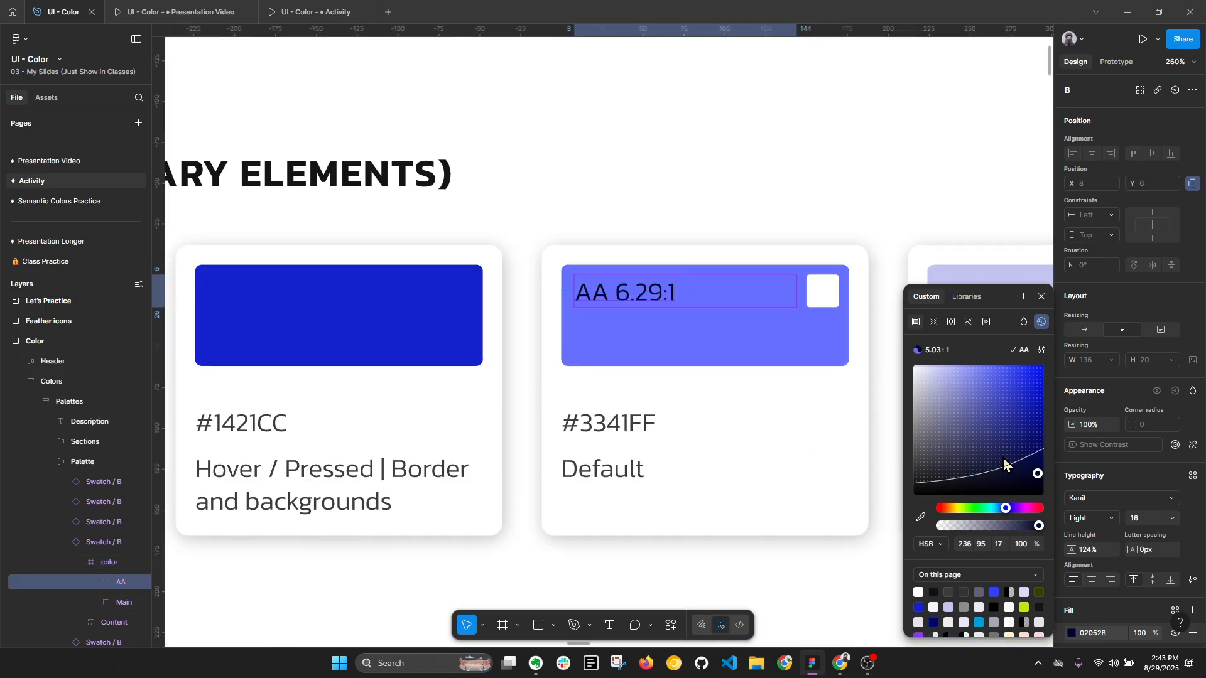
click(1074, 517)
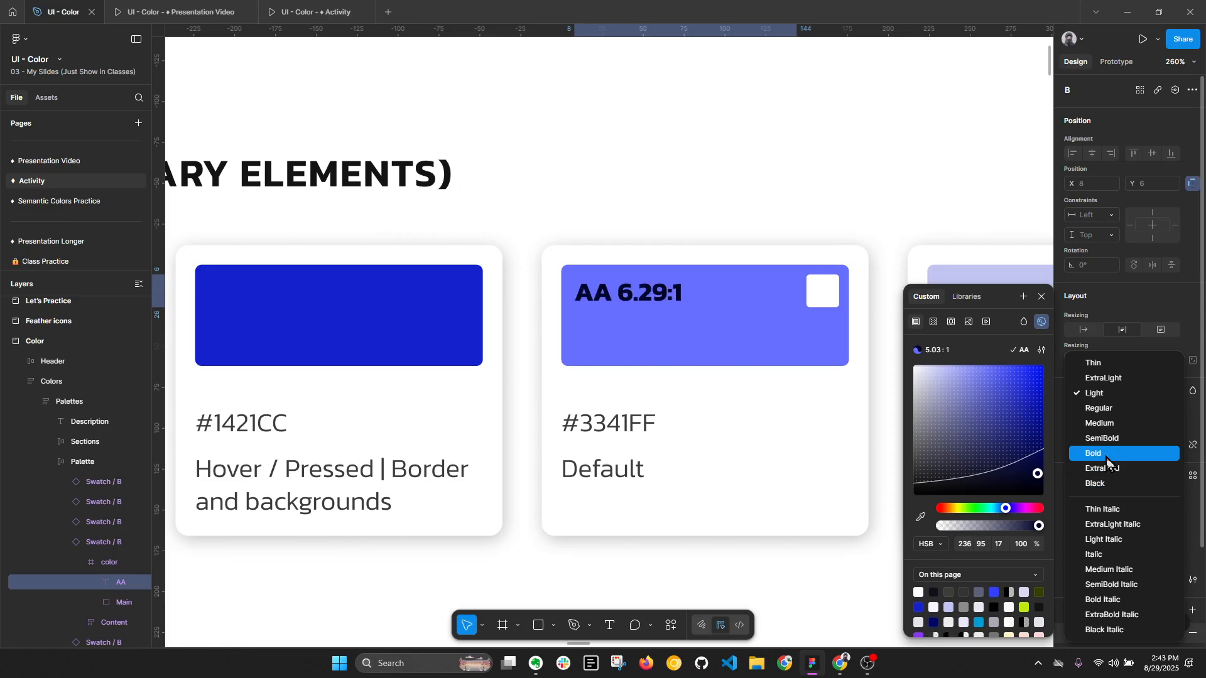
click(1106, 454)
click(1099, 522)
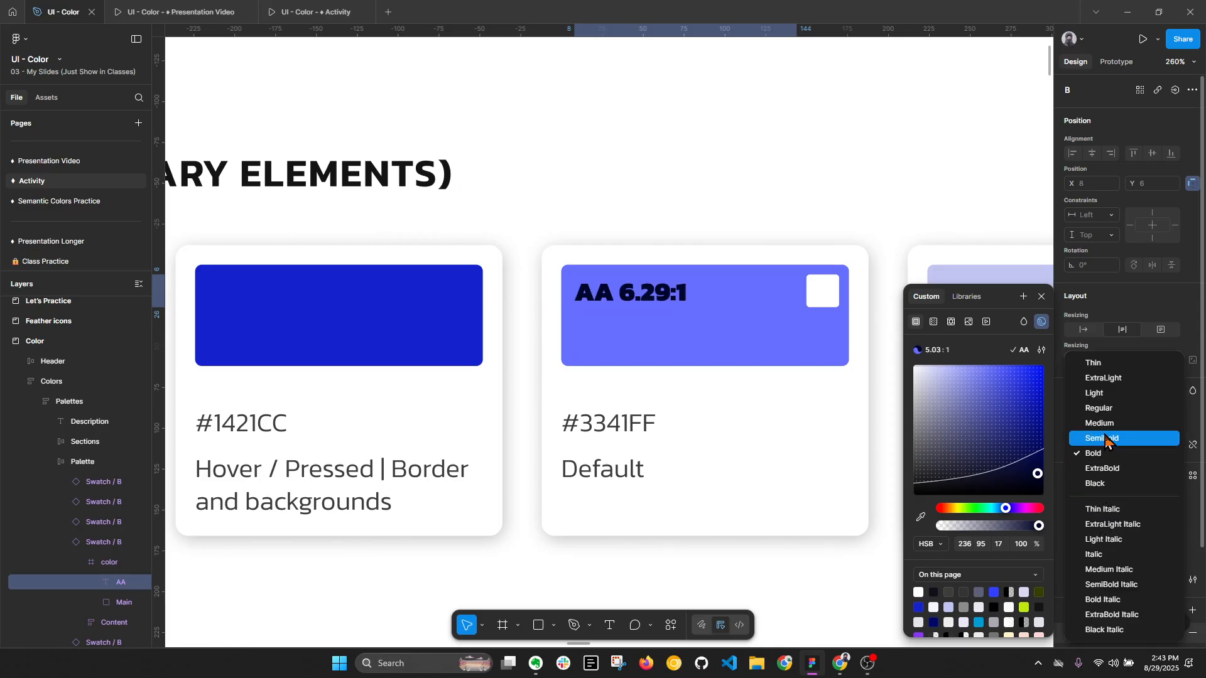
click(1093, 423)
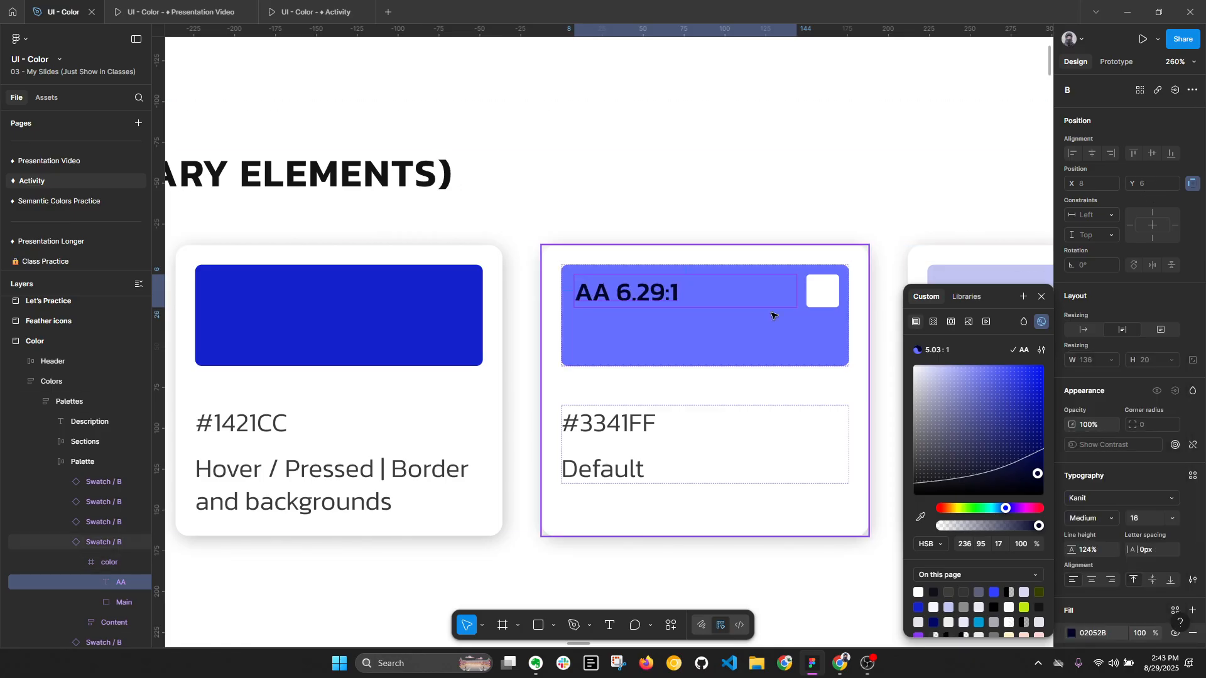
- Undo the contrast label's weight and color changes and the saturation change on the primary main swatch
scroll(628, 345, down, 5)
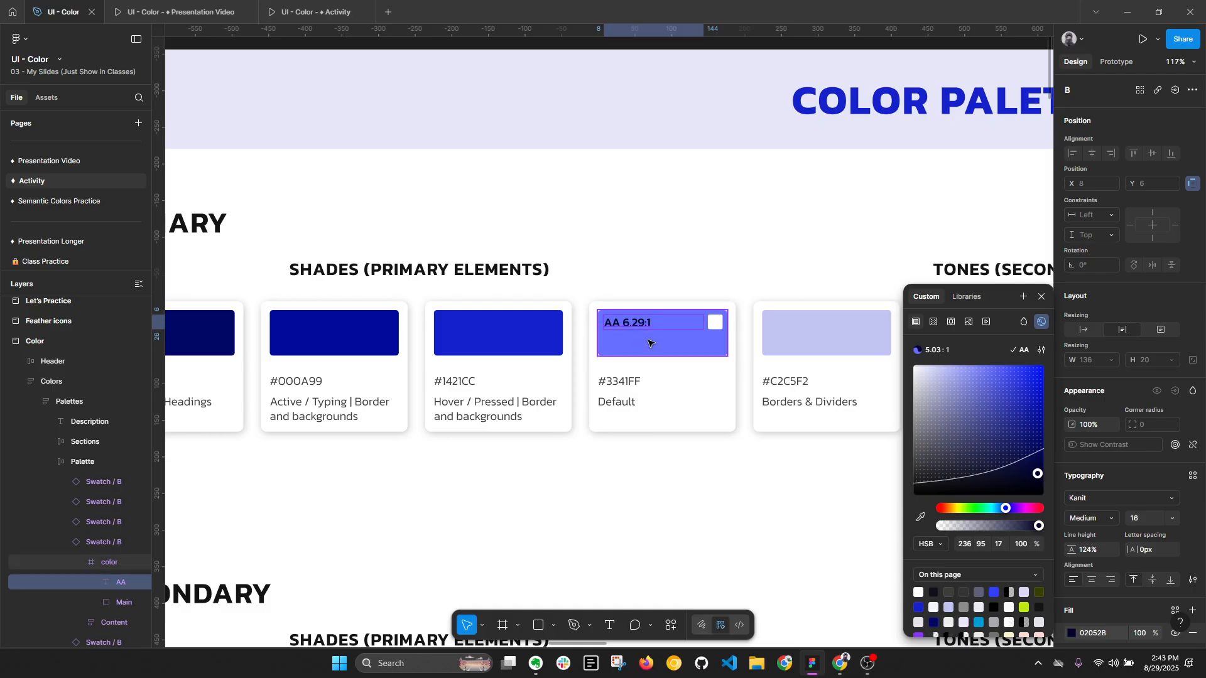
click(651, 345)
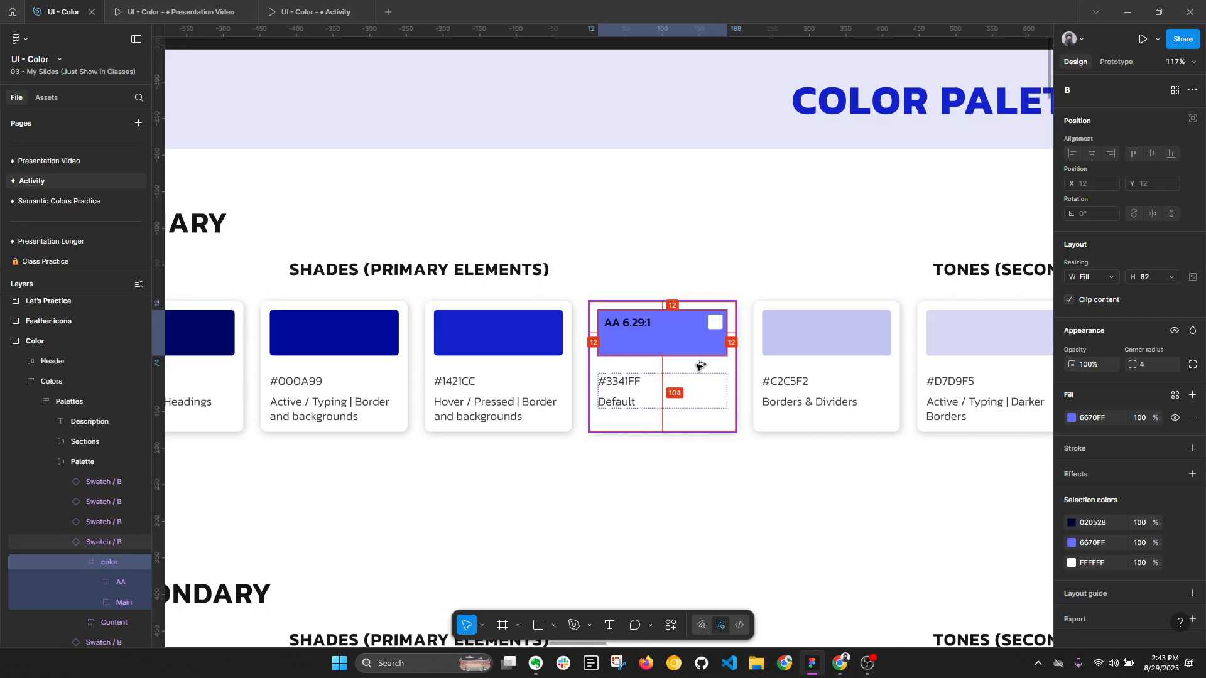
key(alt+l)
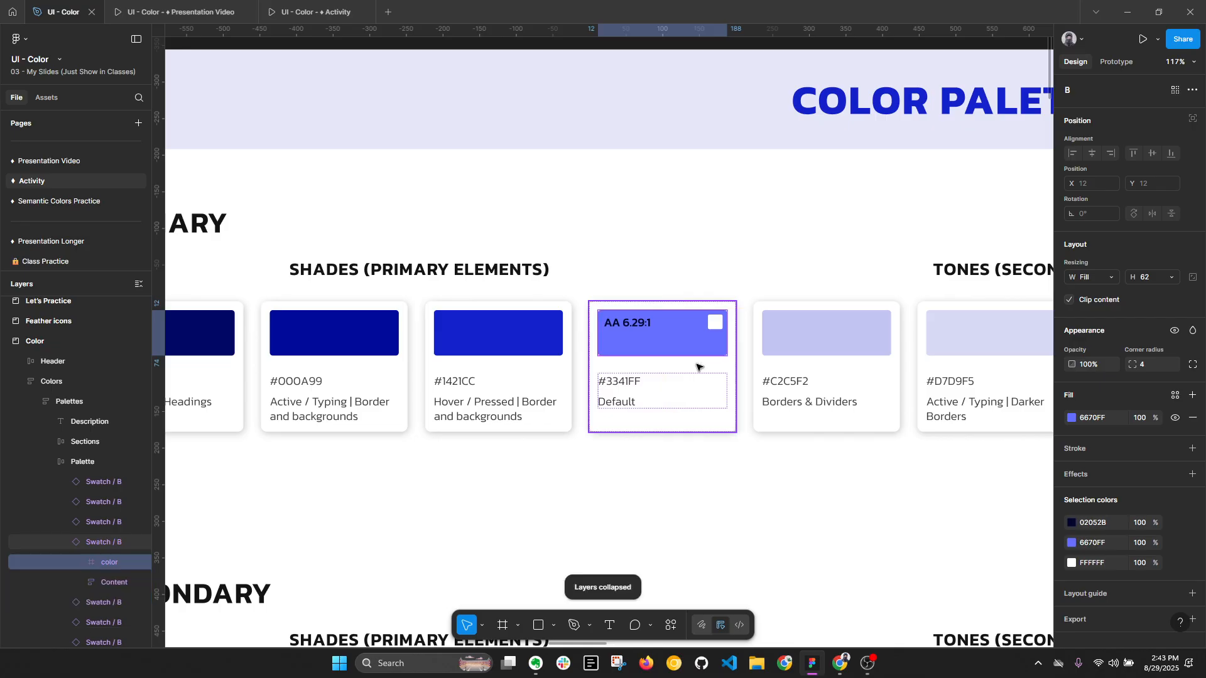
key(ctrl+z)
key(ctrl+z)
key(ctrl+z)
key(ctrl+z)
key(ctrl+z)
key(ctrl+z)
key(ctrl+z)
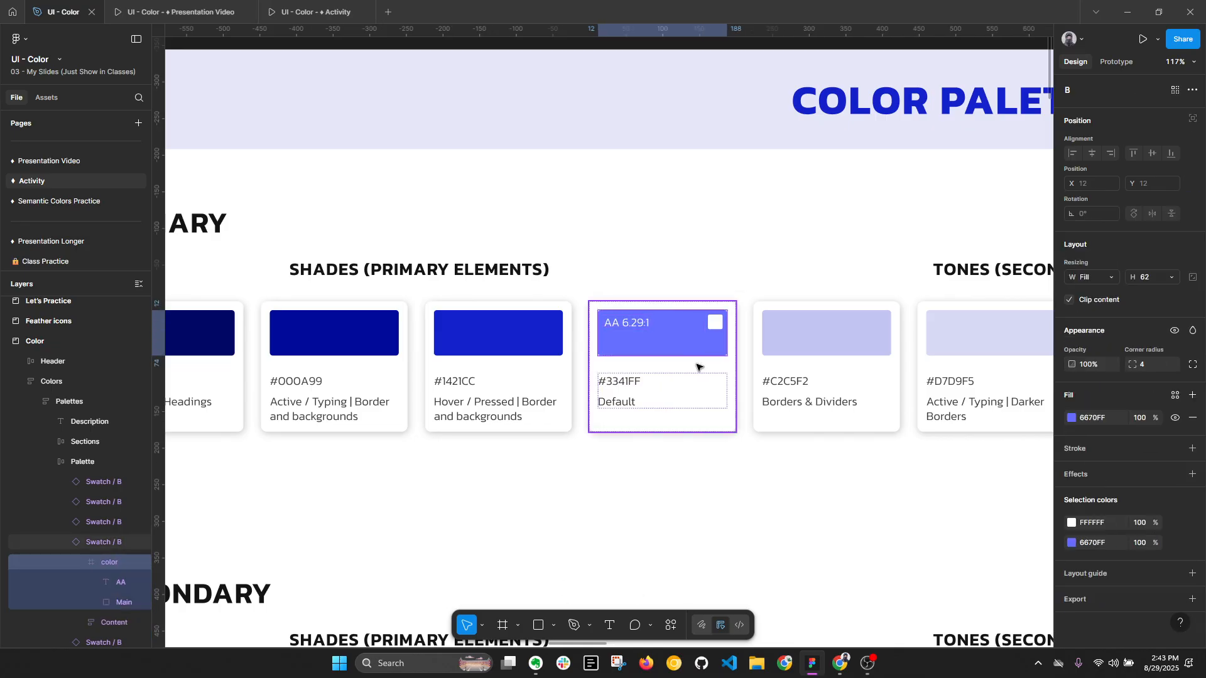
key(ctrl+z)
key(ctrl+z)
key(ctrl+z)
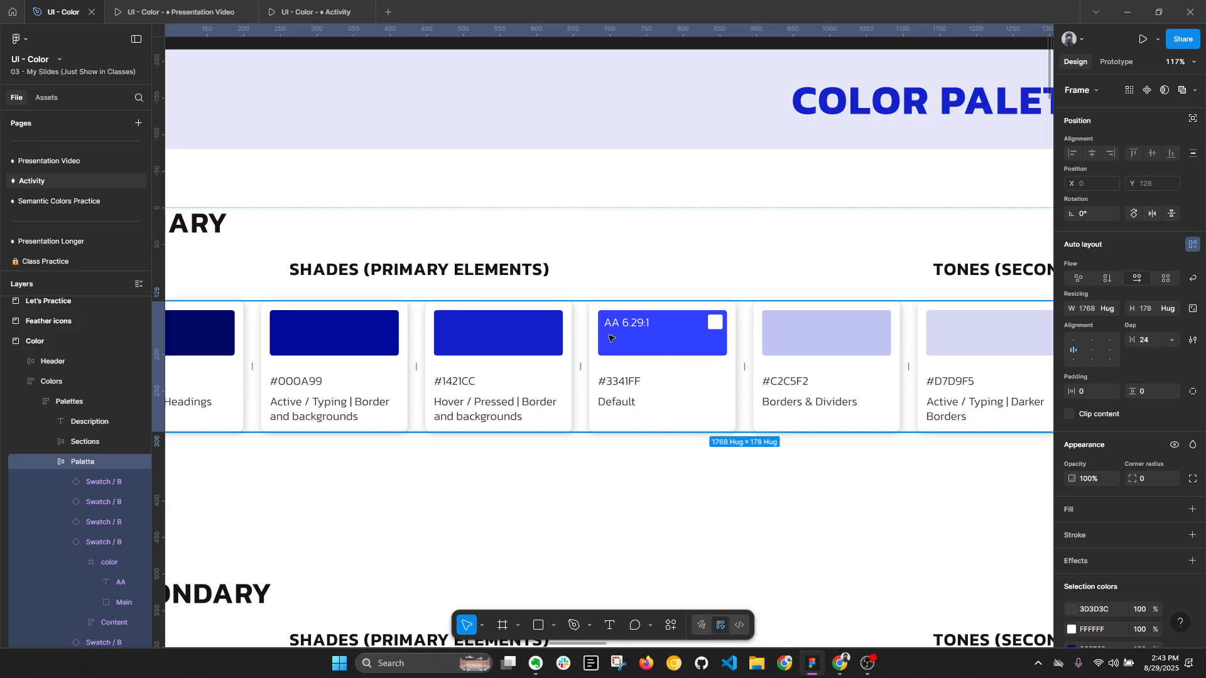
- Inspect the fill and contrast of the secondary palette's #BEEA0E main swatch
ctrl+click(678, 352)
key(alt+l)
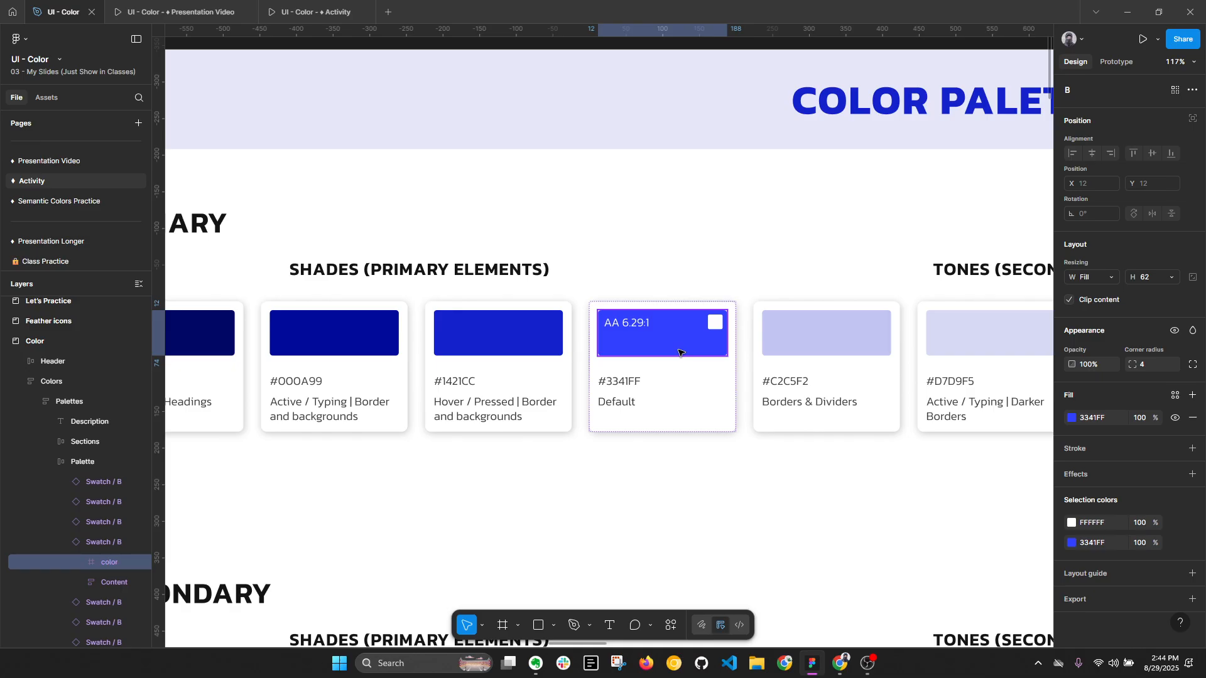
scroll(655, 262, down, 5)
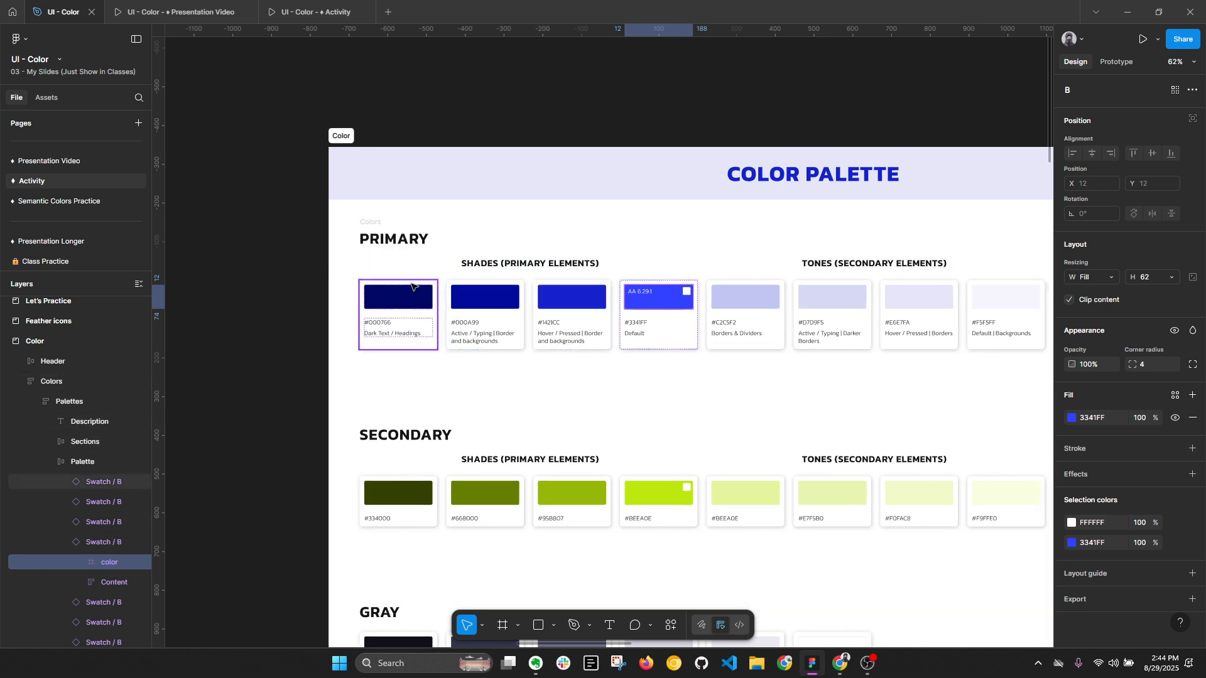
scroll(604, 380, down, 2)
scroll(605, 379, right, 2)
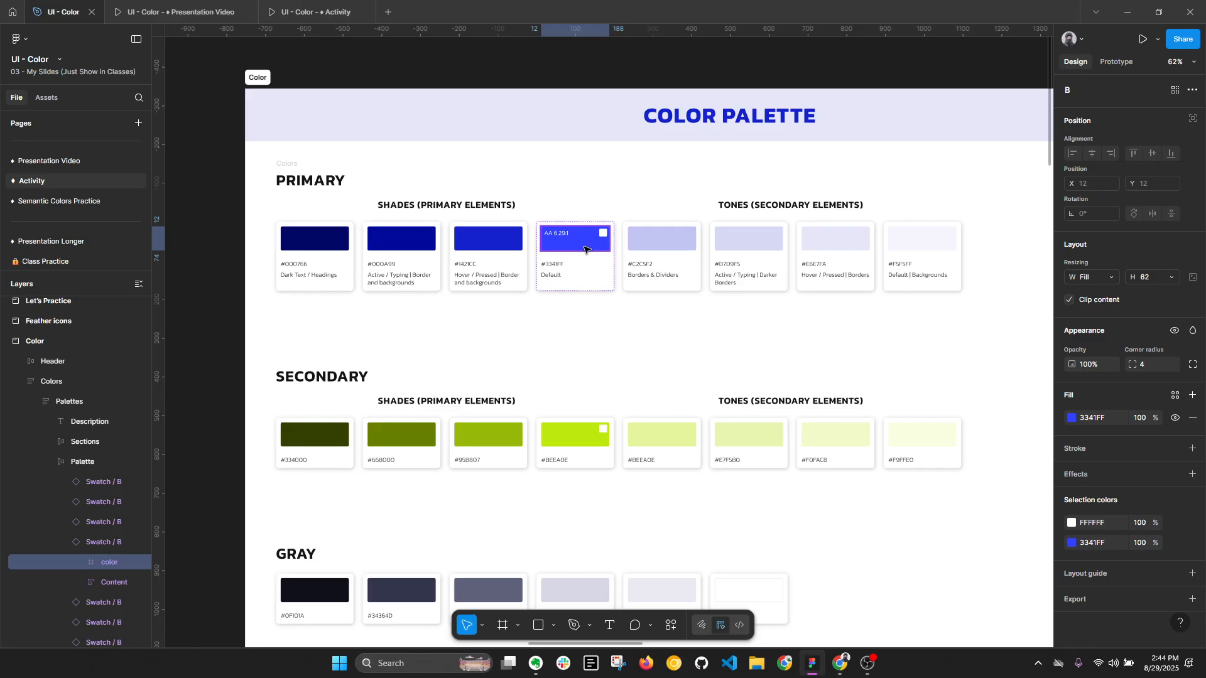
key(alt)
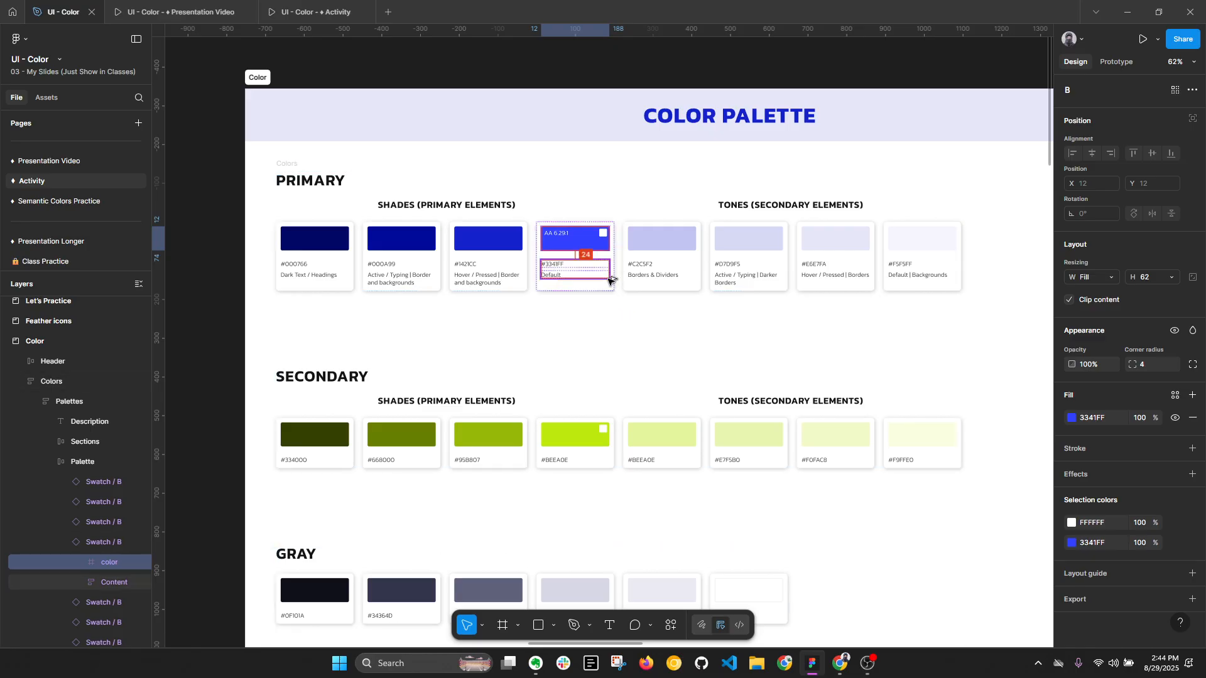
key(alt+l)
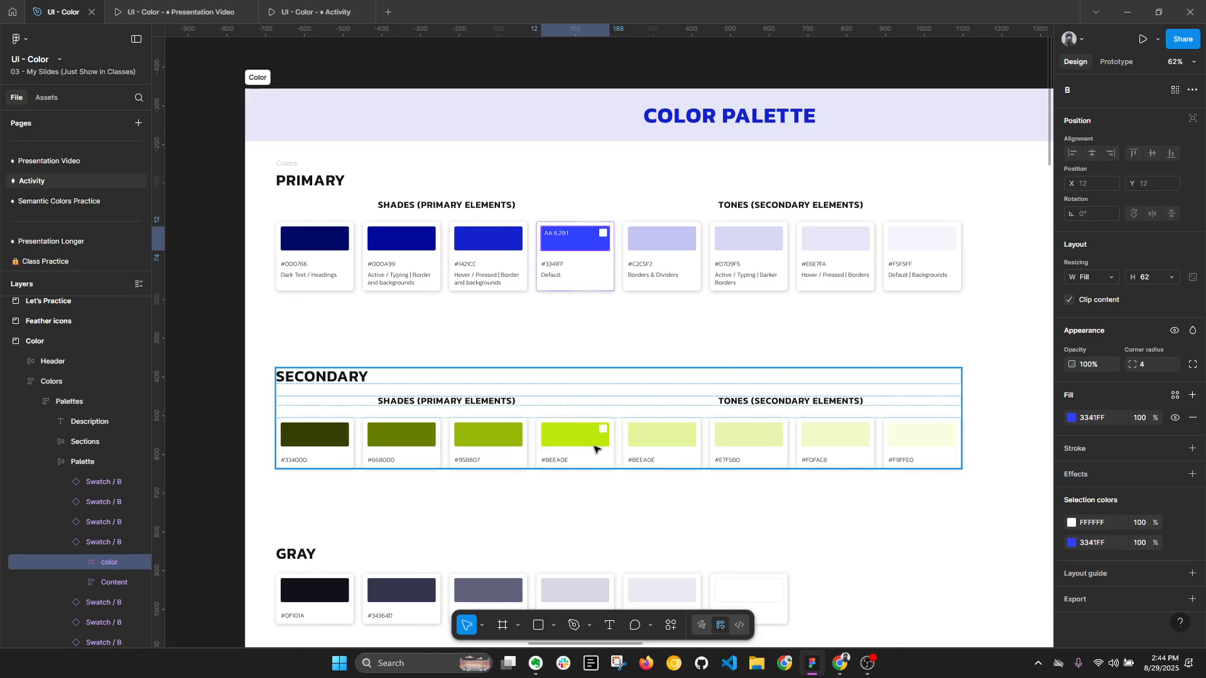
key(alt+l)
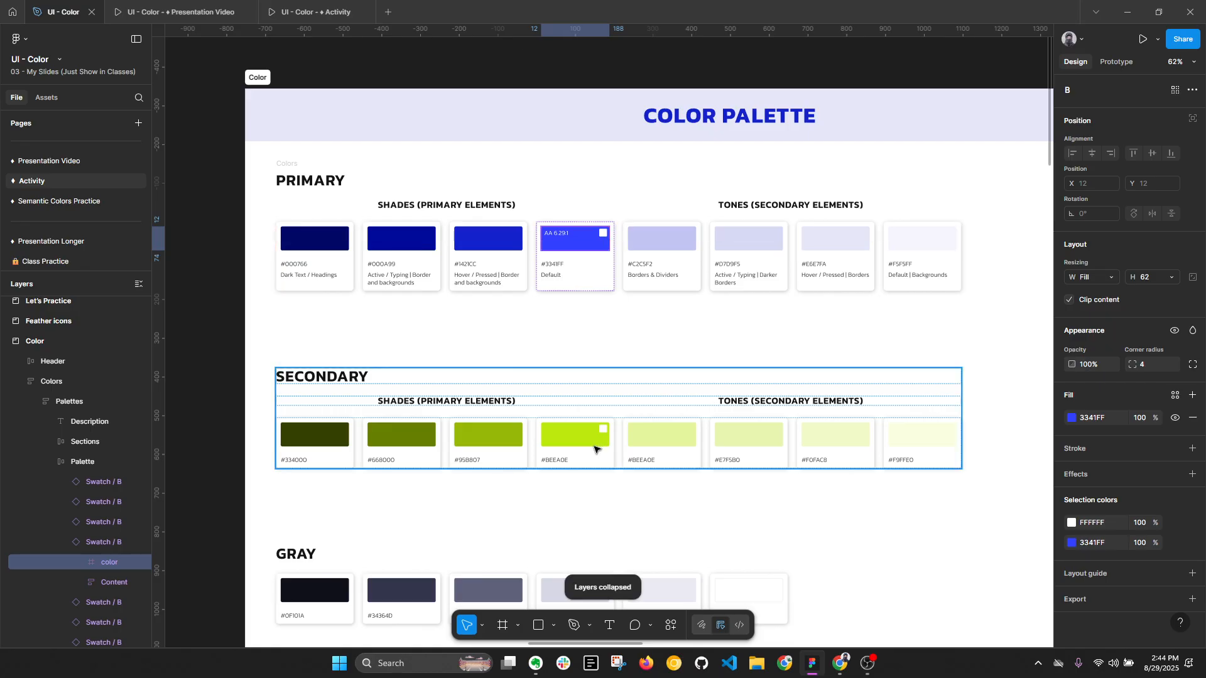
click(595, 448)
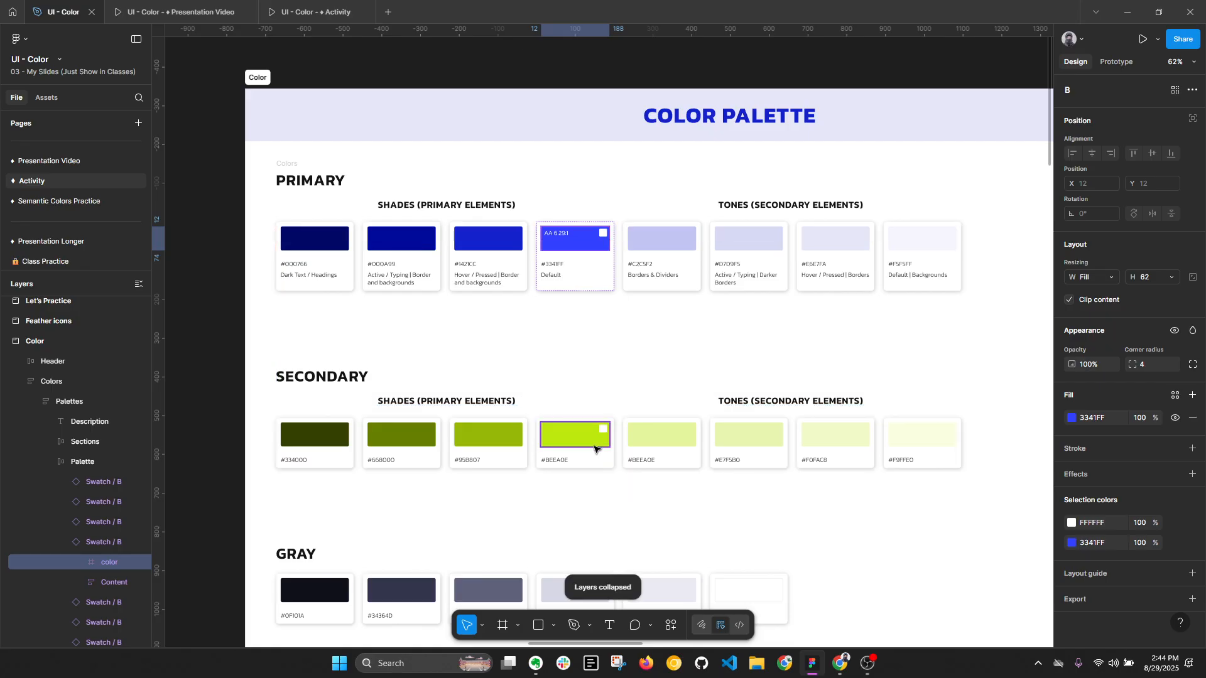
click(1073, 418)
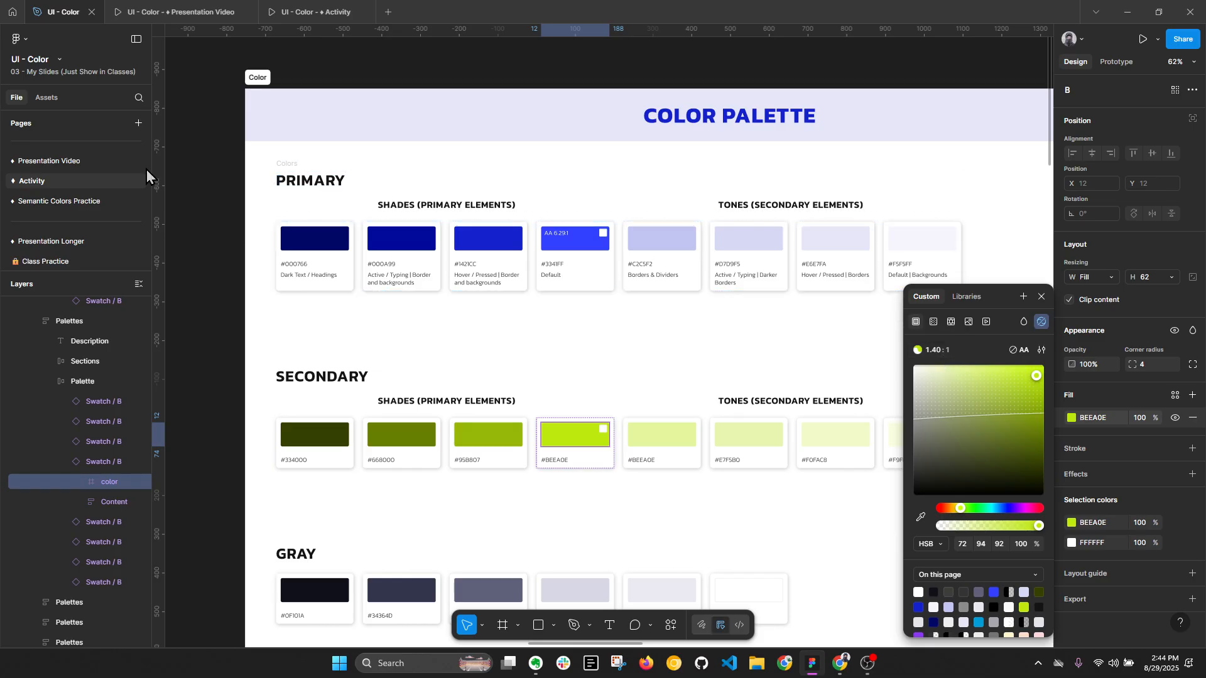
click(1040, 297)
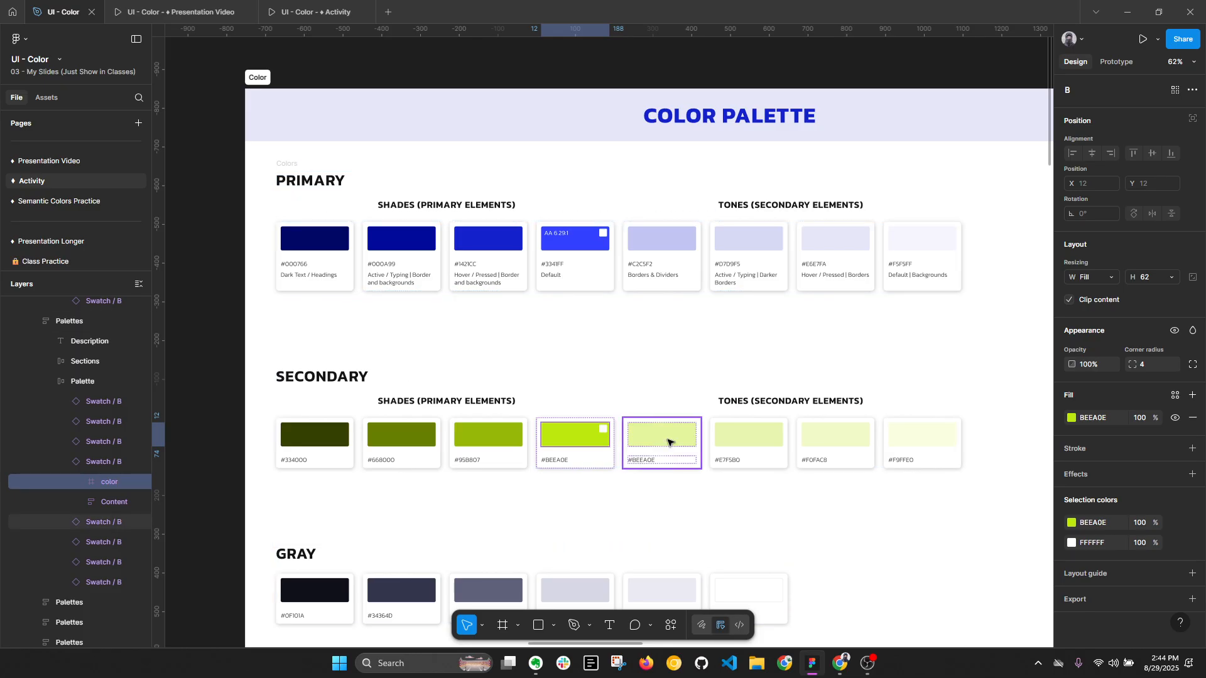
- Turn on Show Contrast for the secondary palette's main swatch, and collapse the layers
click(597, 435)
ctrl+scroll(591, 434, up, 2)
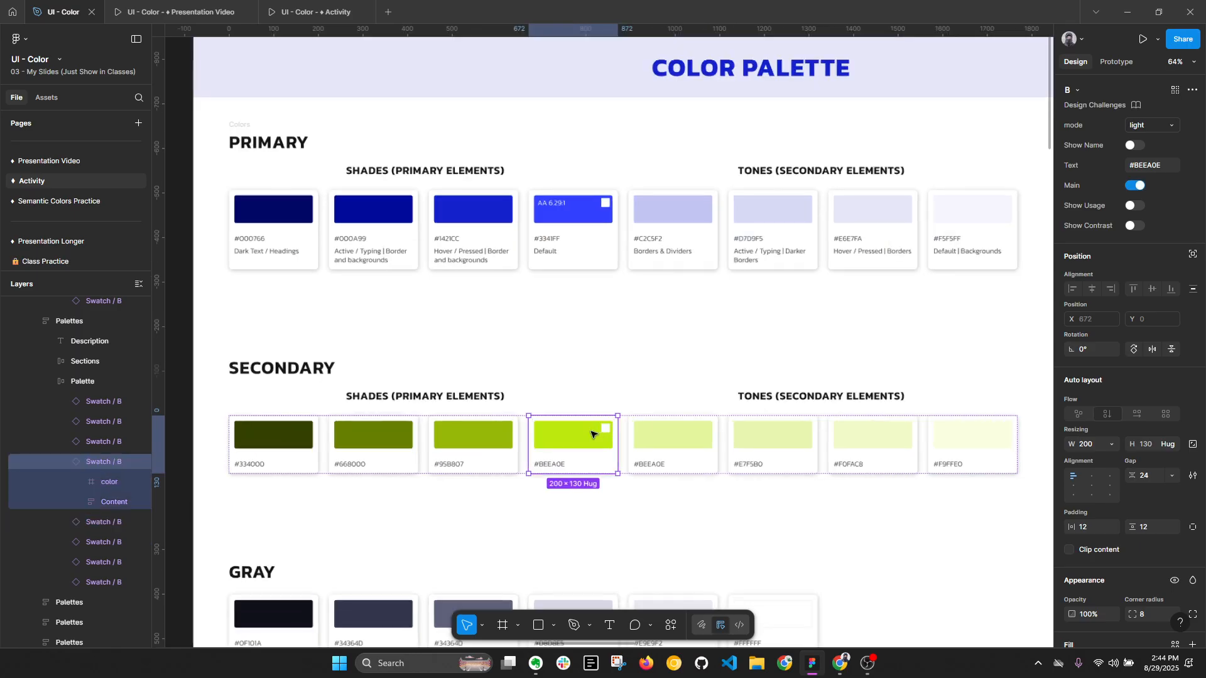
click(1131, 226)
ctrl+scroll(548, 438, up, 2)
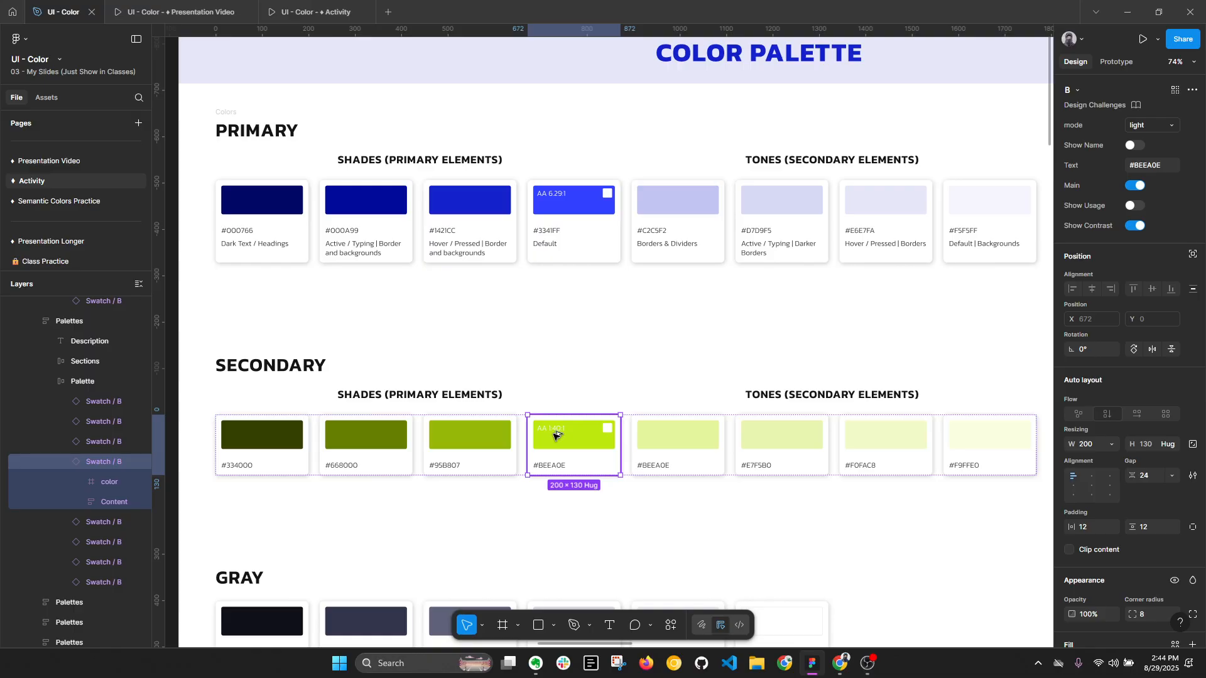
key(alt+l)
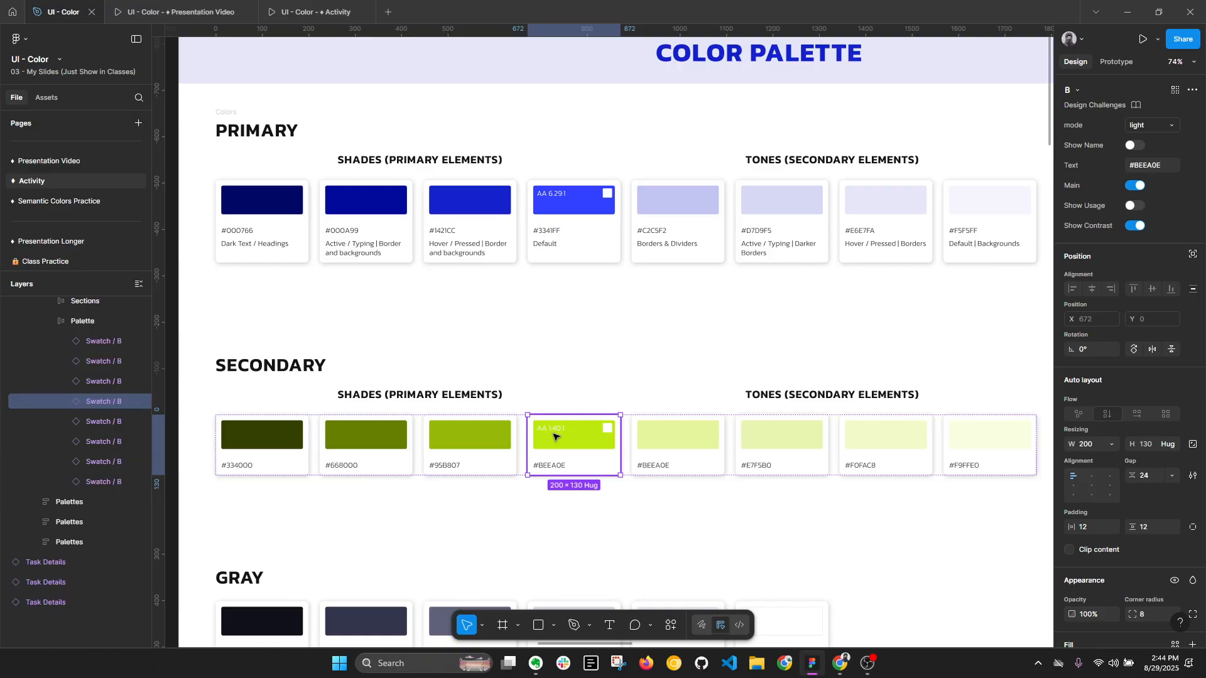
- Copy the color blocks of the primary and secondary main swatches onto the empty canvas beside the Color frame
ctrl+click(598, 207)
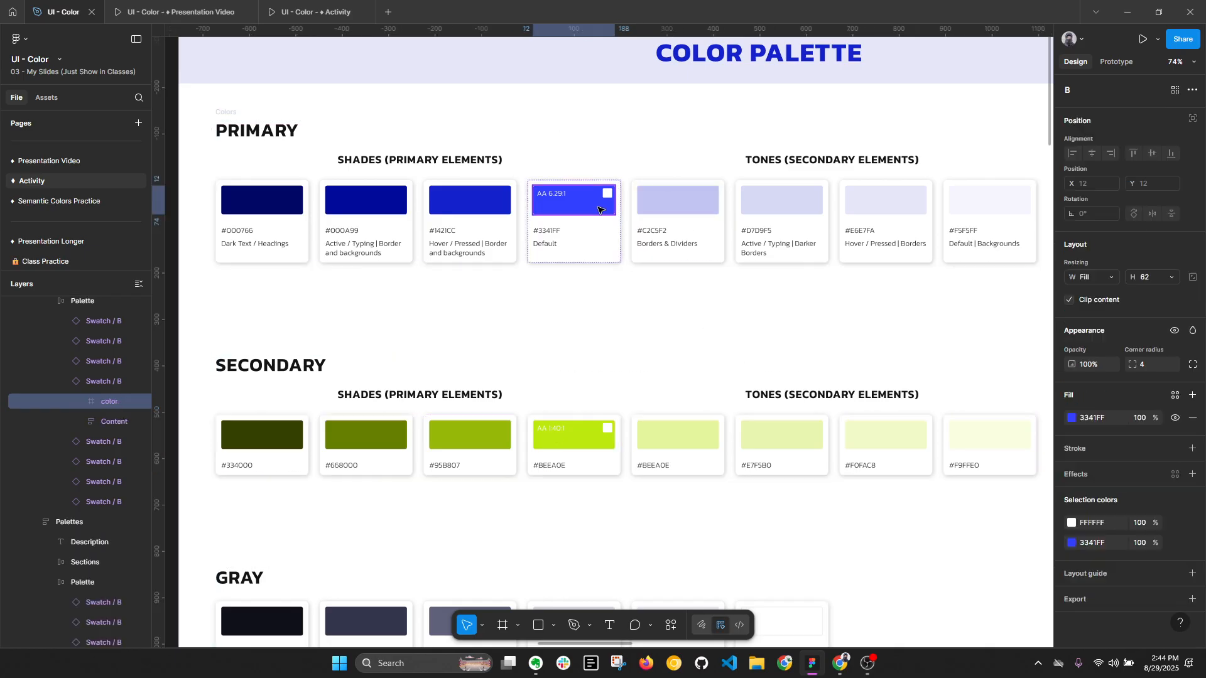
scroll(603, 207, down, 1)
drag(606, 207, 343, 238)
ctrl+click(763, 414)
drag(763, 415, 367, 299)
- Bring the copied green block to the front and move it to X -798, overlapping the blue block
scroll(312, 268, up, 1)
scroll(313, 268, up, 3)
key(bracketright)
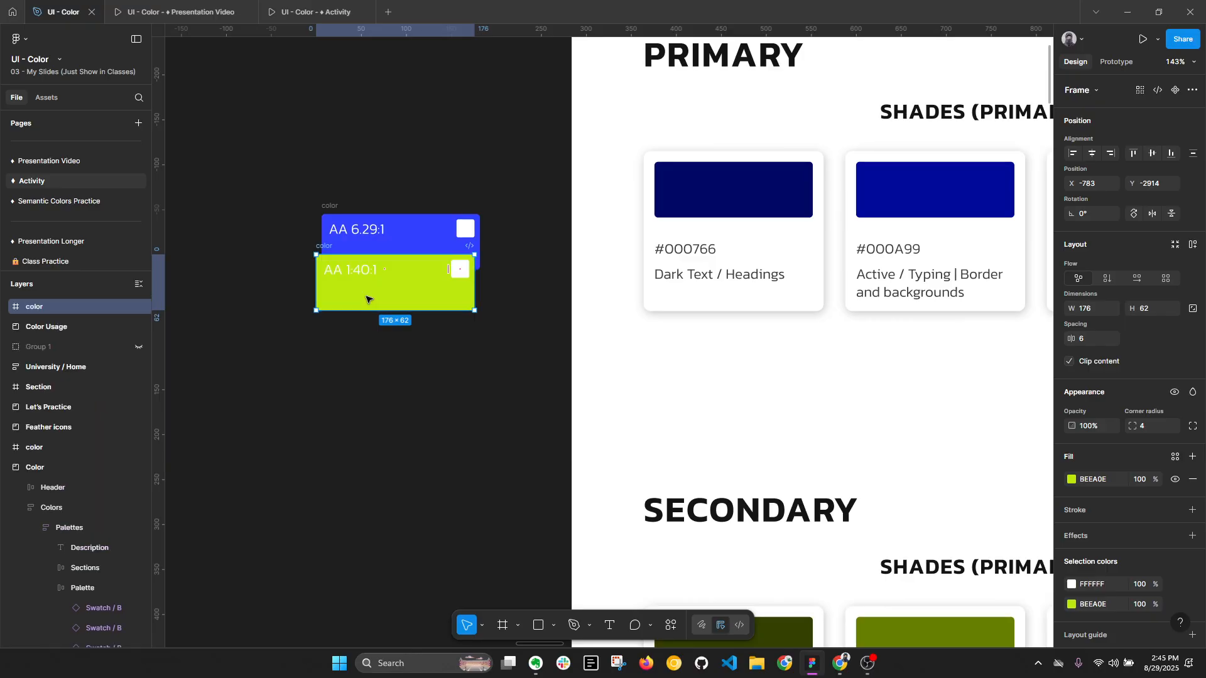
drag(319, 250, 307, 250)
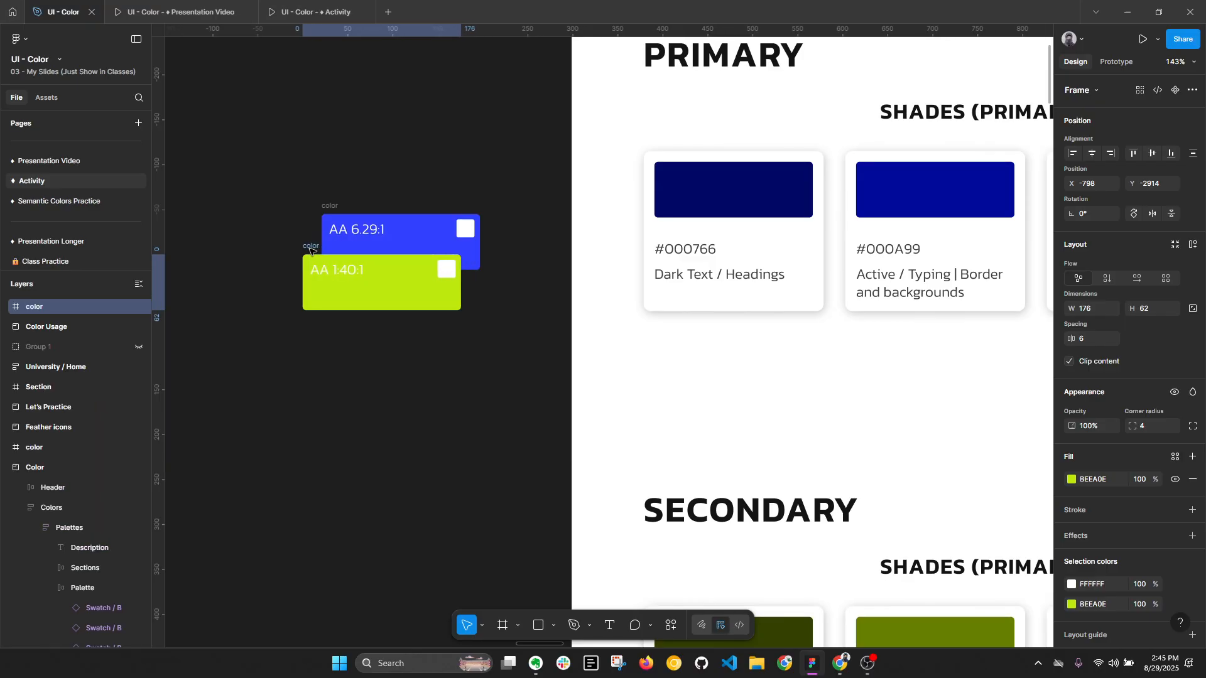
- Compare the copied blue and green color blocks and their contrast labels, and collapse the layers
click(434, 369)
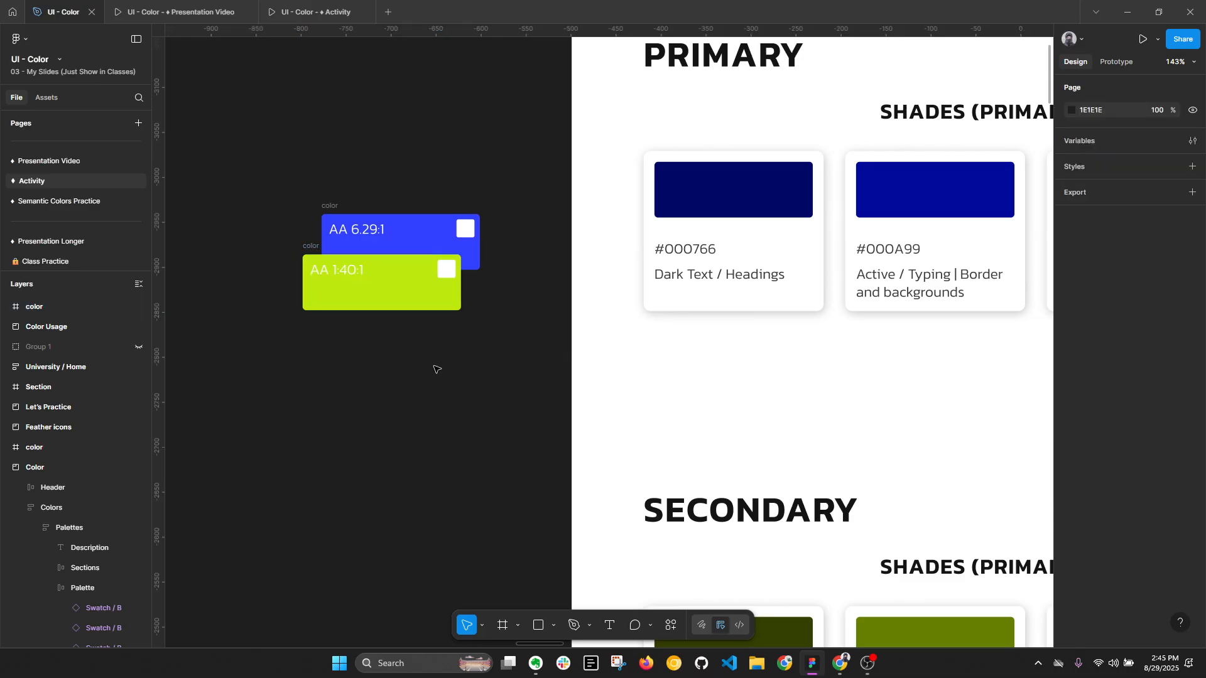
key(alt+l)
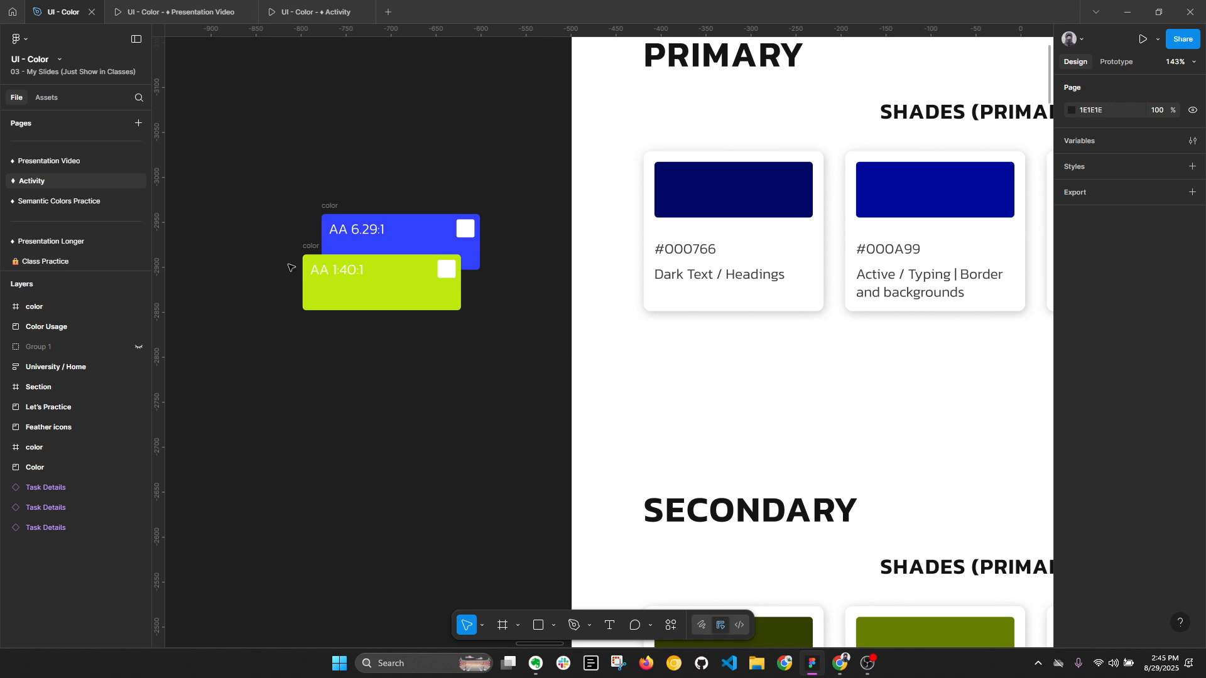
click(358, 209)
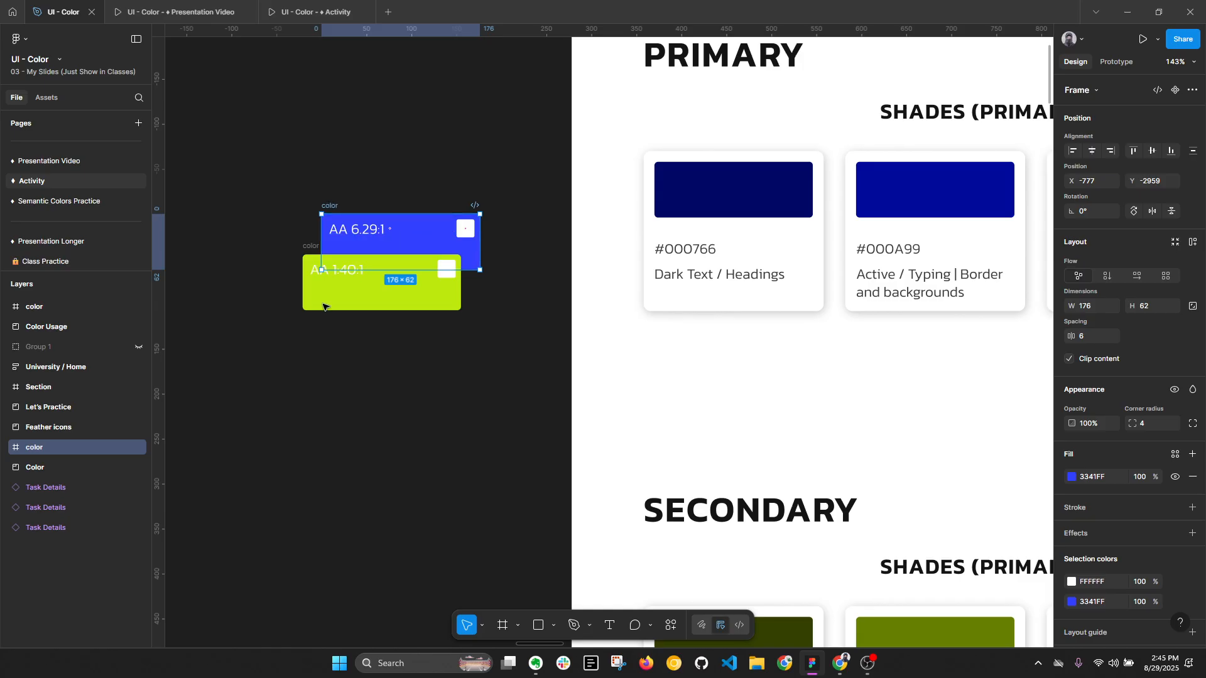
click(313, 251)
key(alt+l)
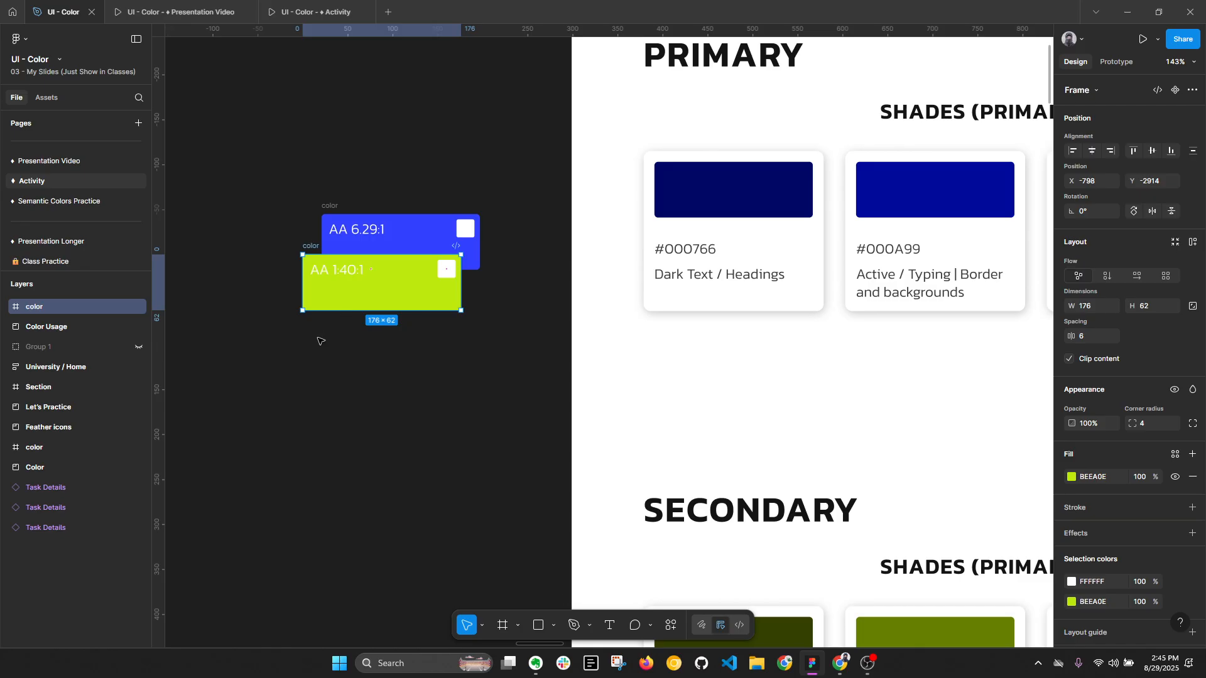
- Try turning on Show Contrast for the secondary palette's #95B807 swatch
ctrl+scroll(321, 339, down, 3)
ctrl+scroll(376, 350, down, 2)
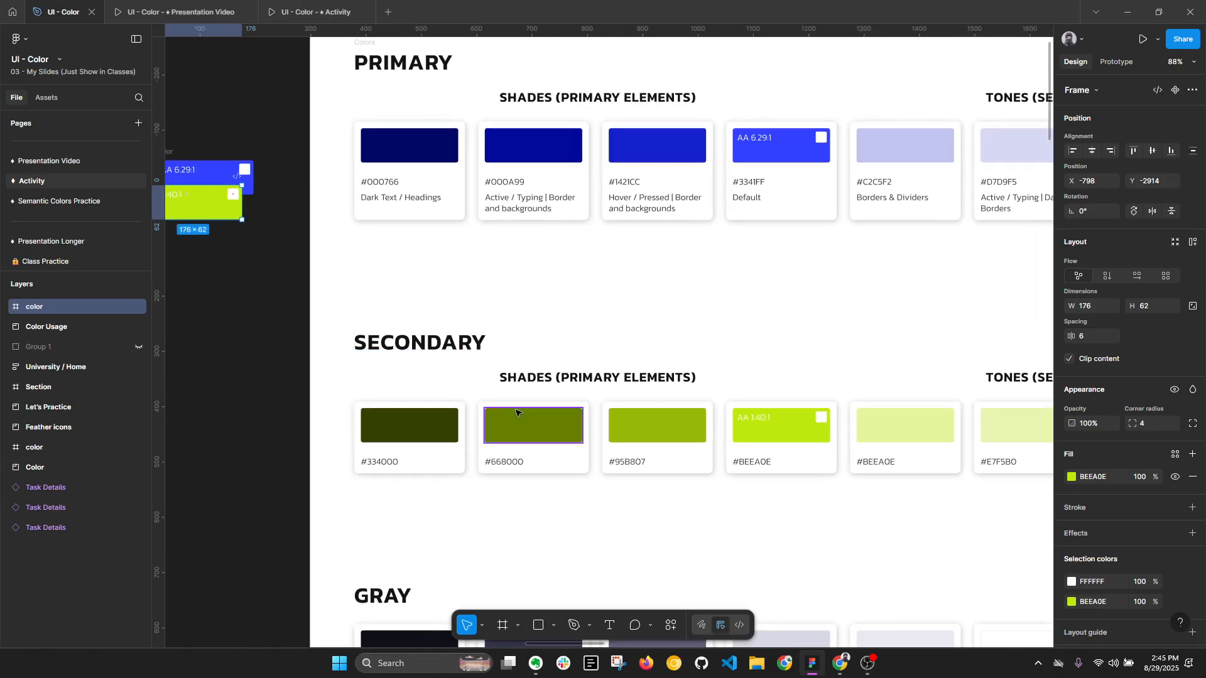
ctrl+scroll(660, 404, down, 2)
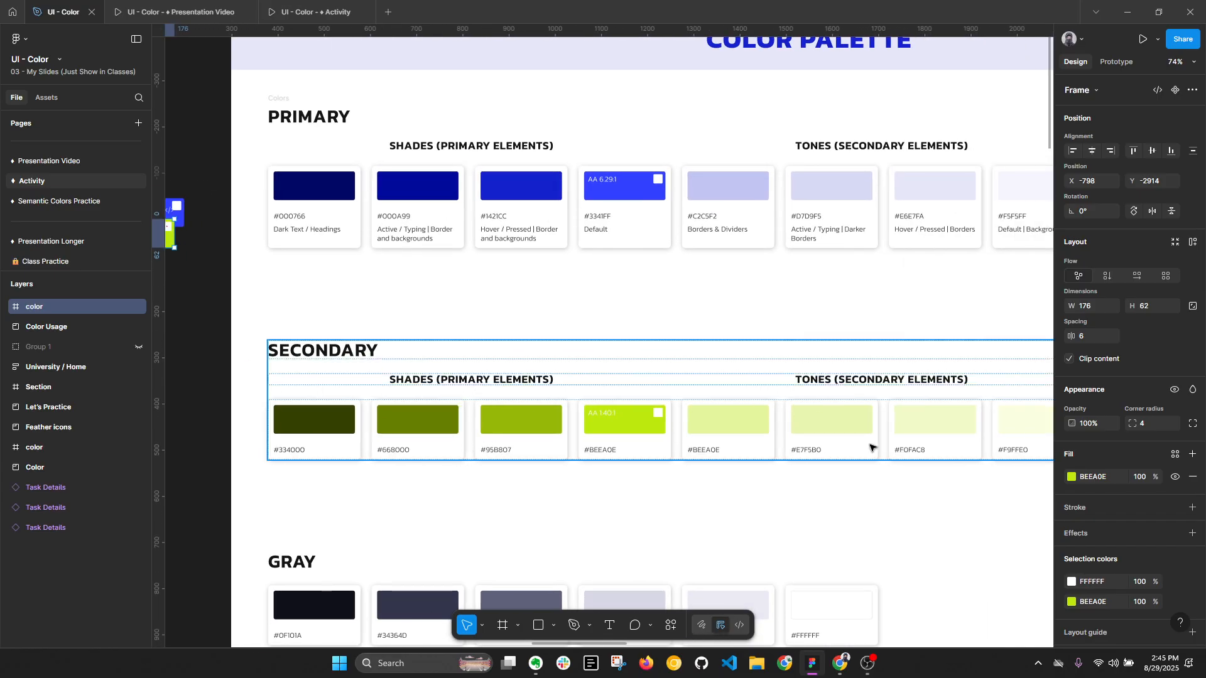
ctrl+click(647, 431)
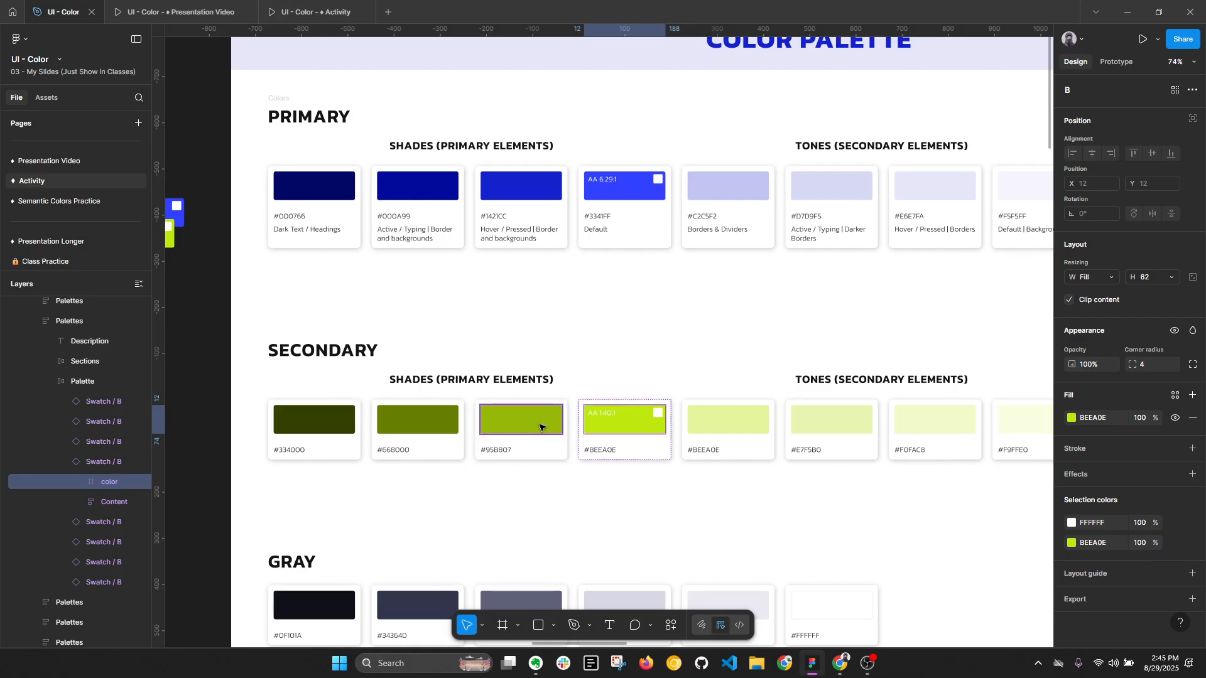
click(559, 439)
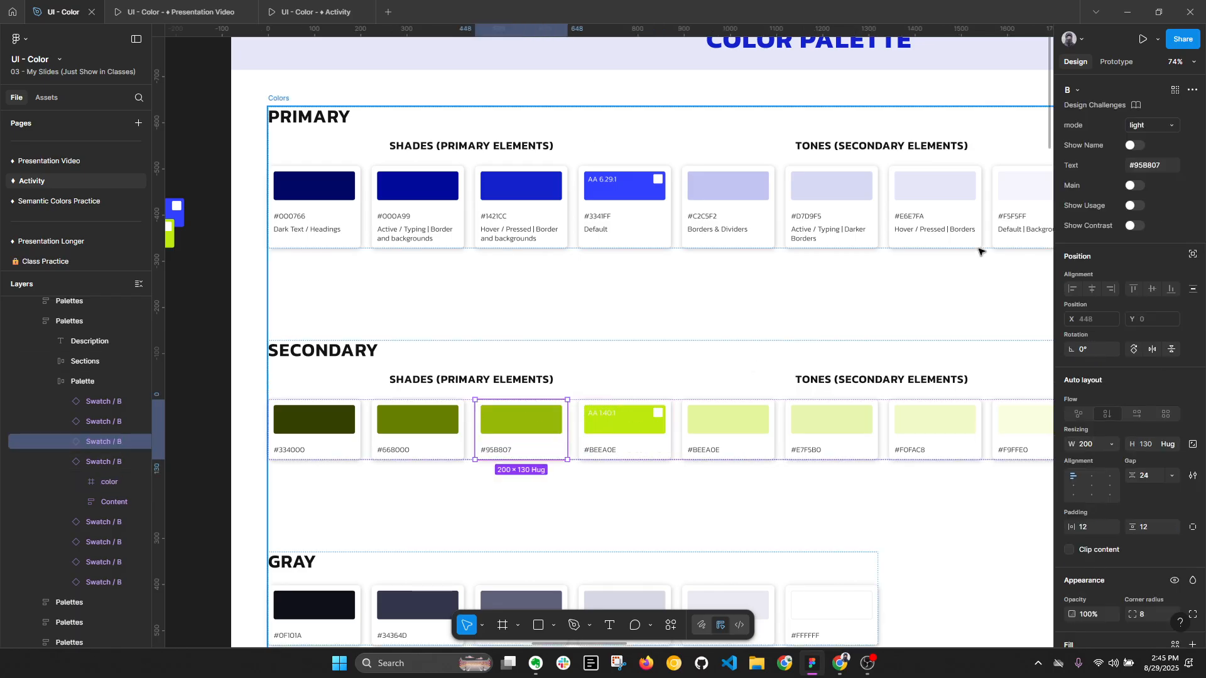
click(1130, 226)
scroll(519, 428, up, 3)
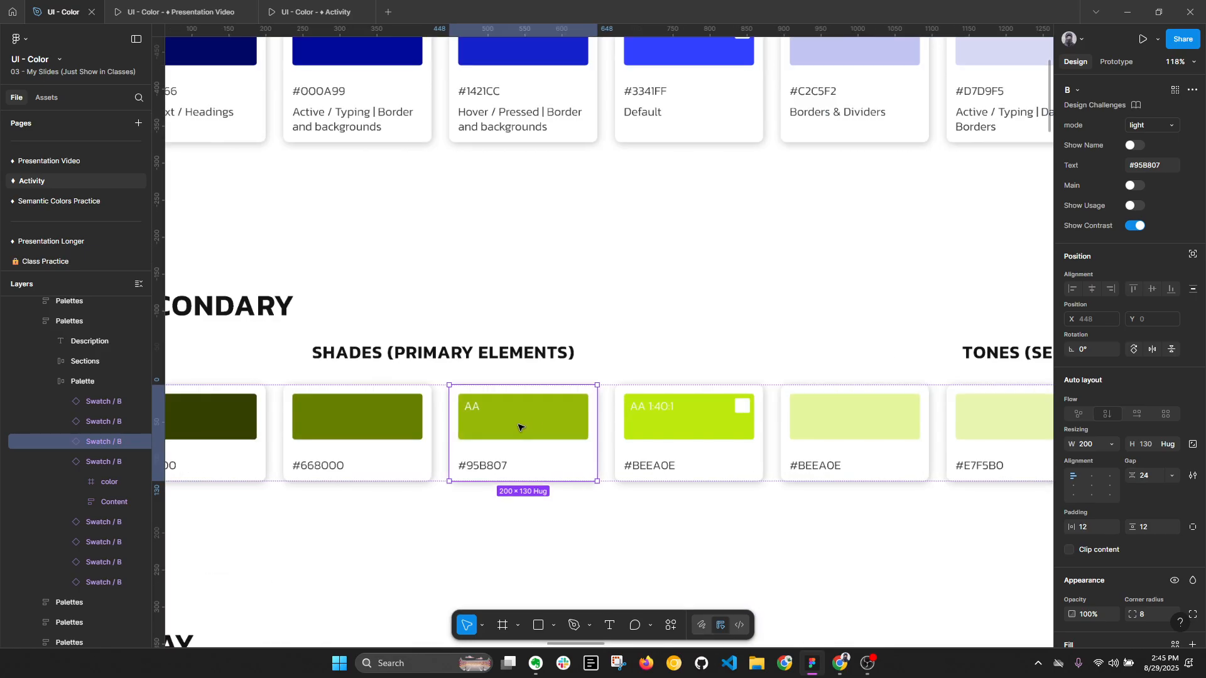
- Check the fill and contrast of the label in the #95B807 swatch, and undo that swatch's Show Contrast change
double_click(518, 427)
double_click(472, 407)
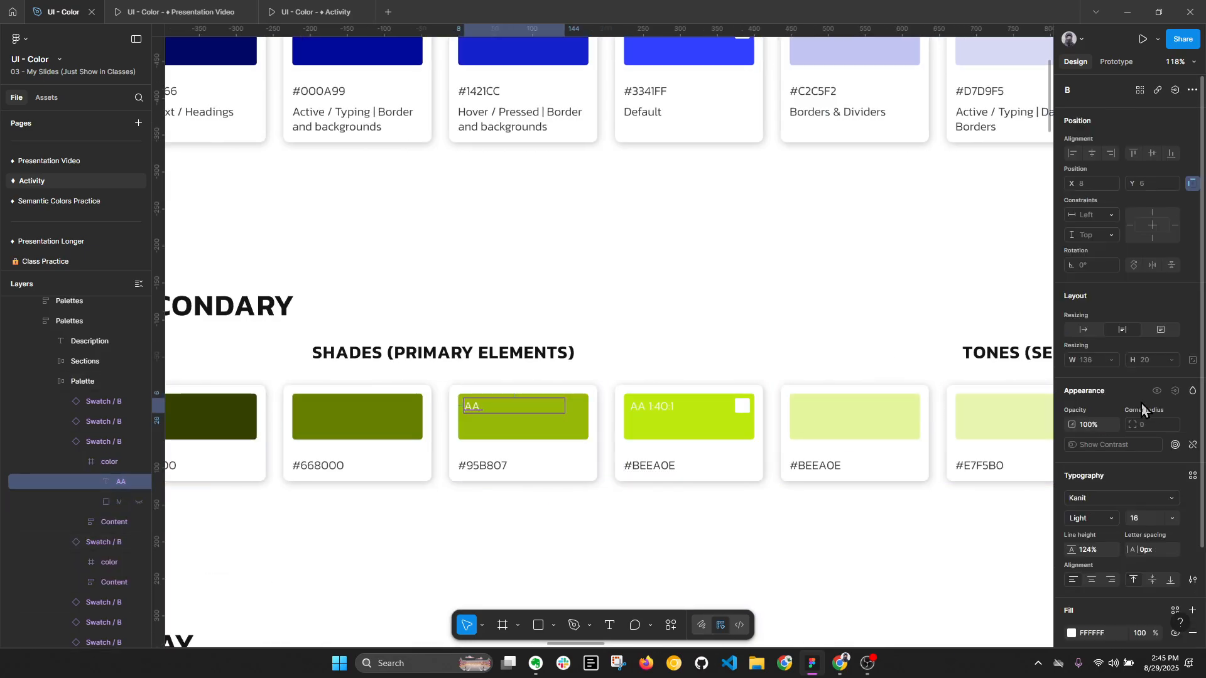
scroll(1088, 531, down, 1)
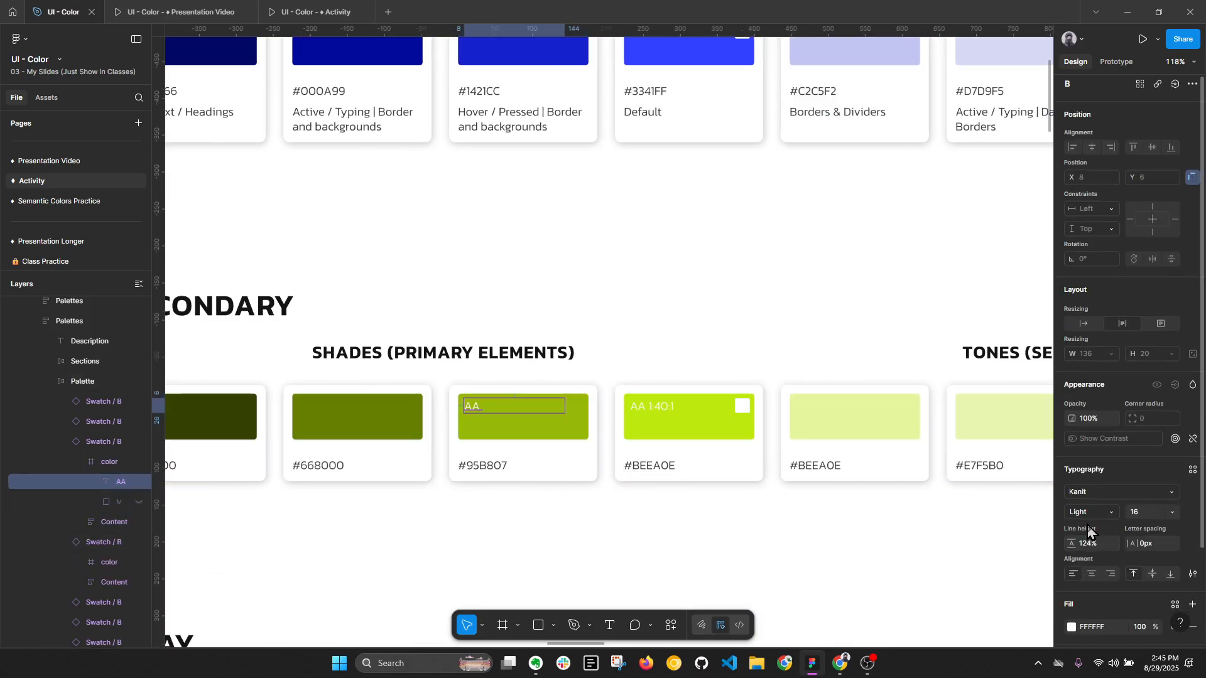
scroll(1088, 530, down, 2)
click(1072, 521)
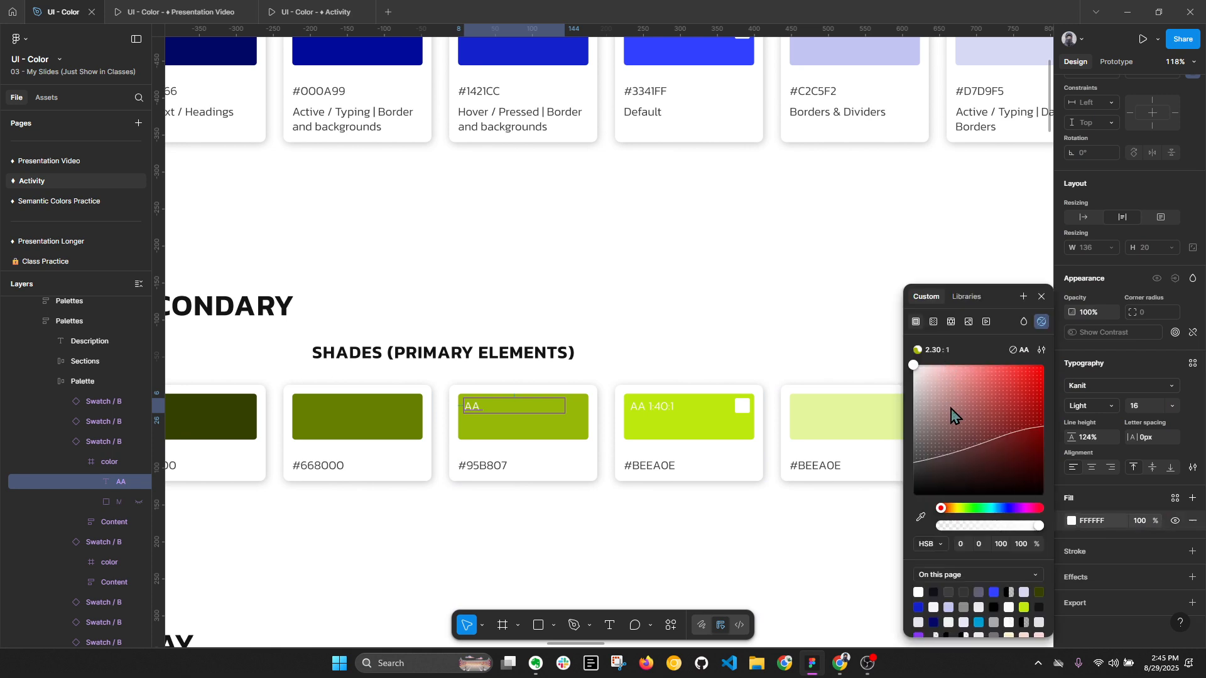
key(ctrl+z)
key(ctrl+z)
key(ctrl+z)
- Turn on Show Contrast for the secondary palette's #668000 swatch, and collapse the layers
click(427, 414)
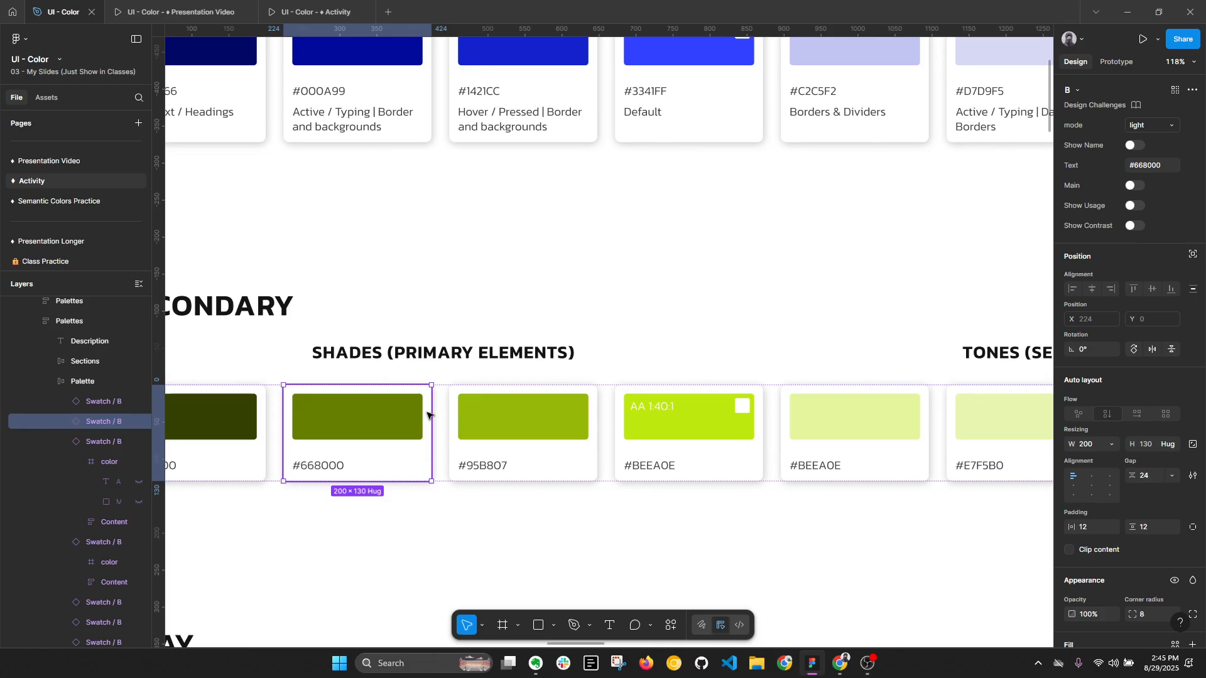
double_click(333, 418)
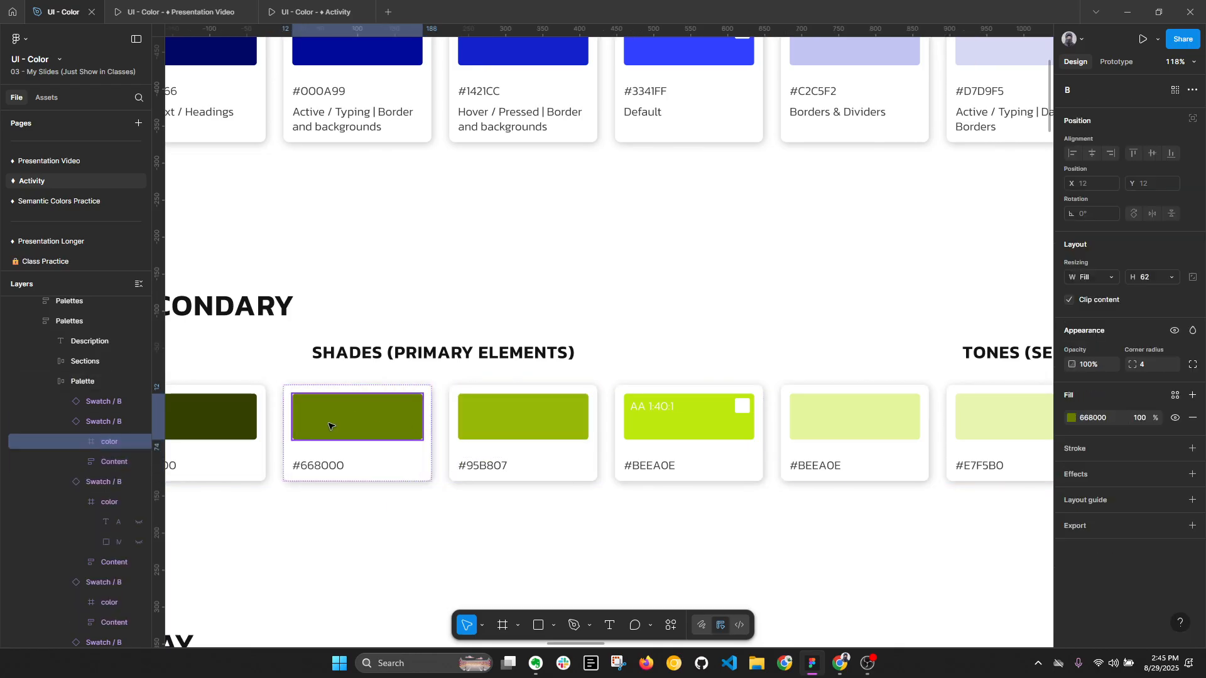
click(105, 425)
click(1132, 227)
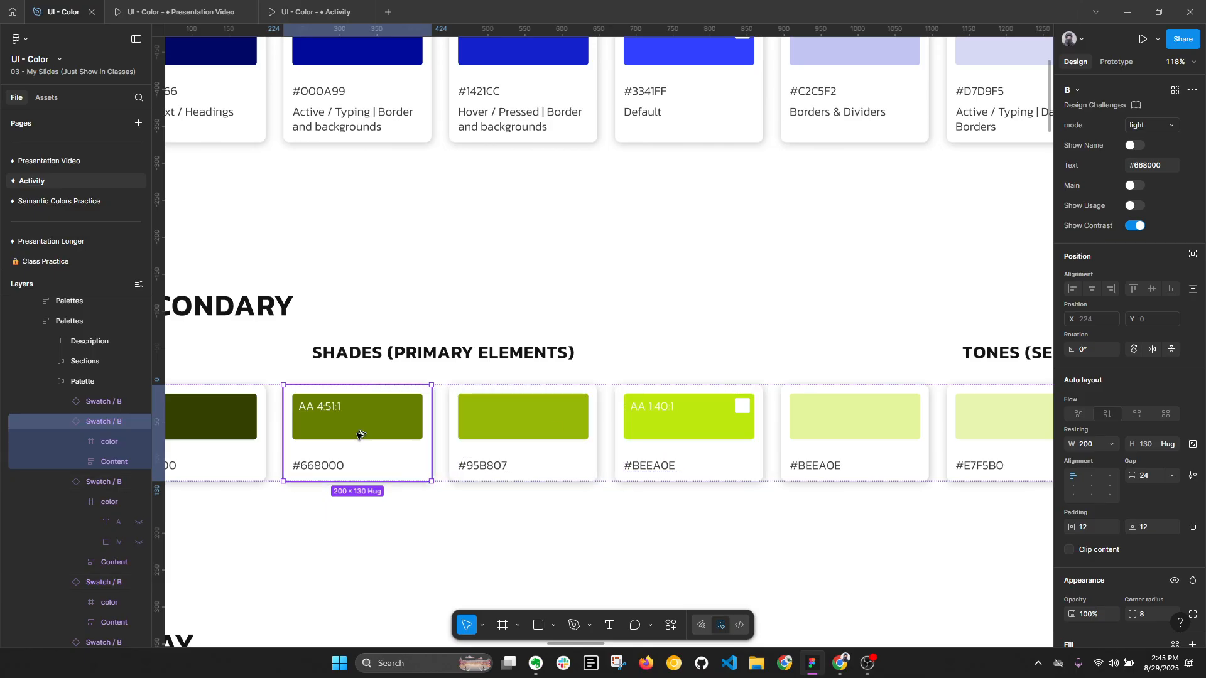
key(alt+l)
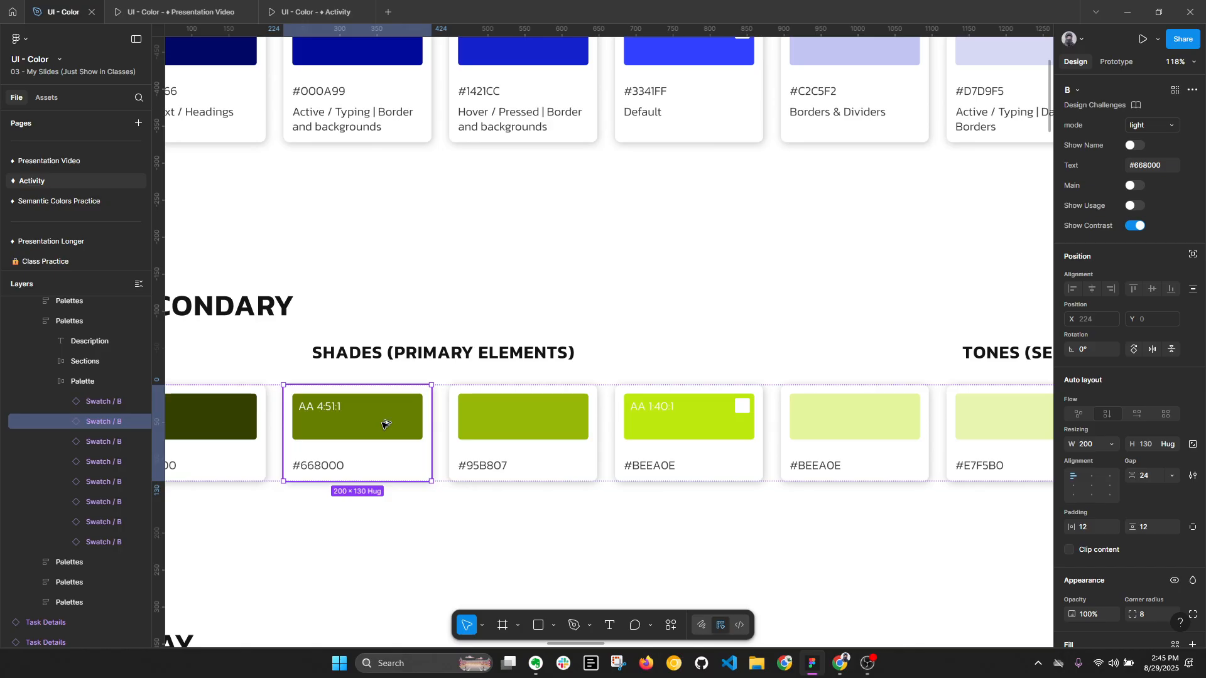
- Copy the #668000 color block to X -736, Y -3041 on the empty canvas, and place the copied blue block beside it at X -931
scroll(385, 423, down, 5)
drag(395, 373, 656, 271)
double_click(918, 509)
scroll(659, 274, up, 4)
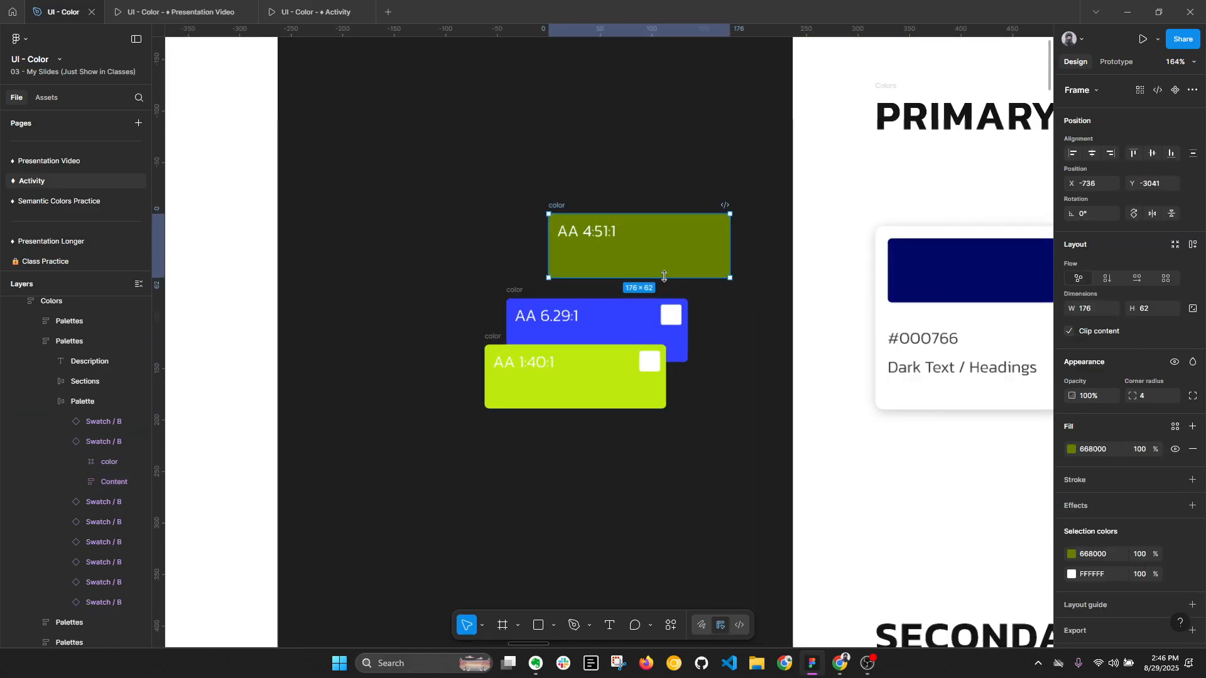
drag(519, 292, 360, 207)
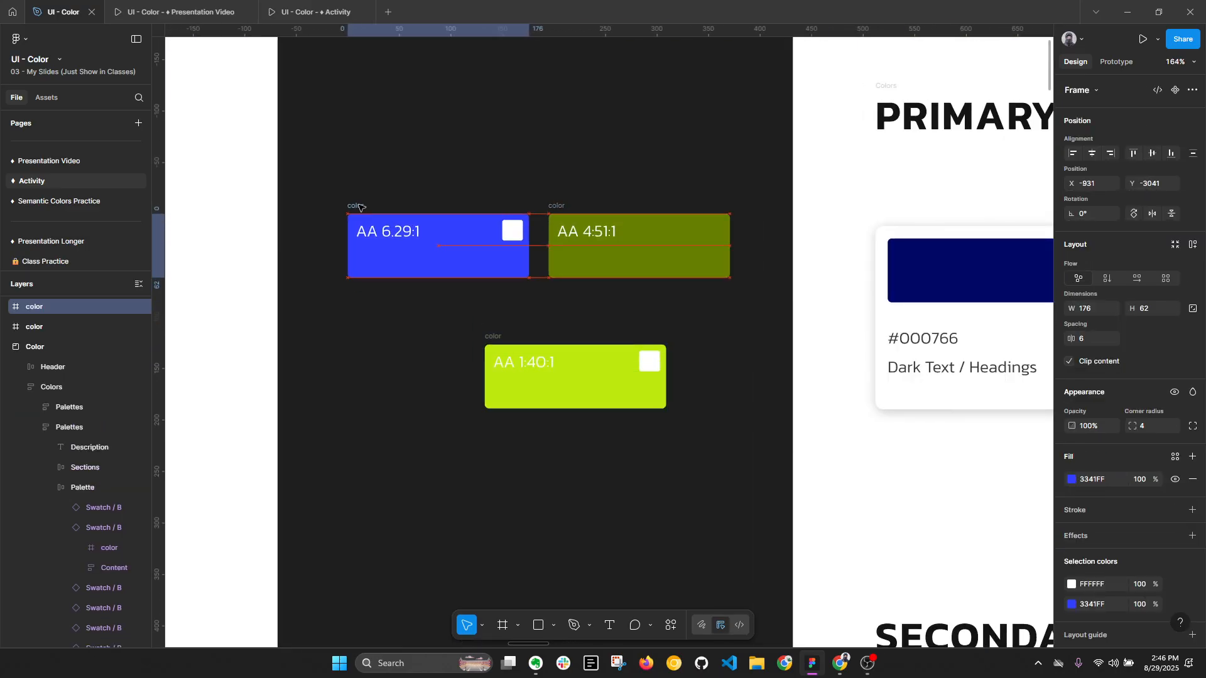
click(567, 207)
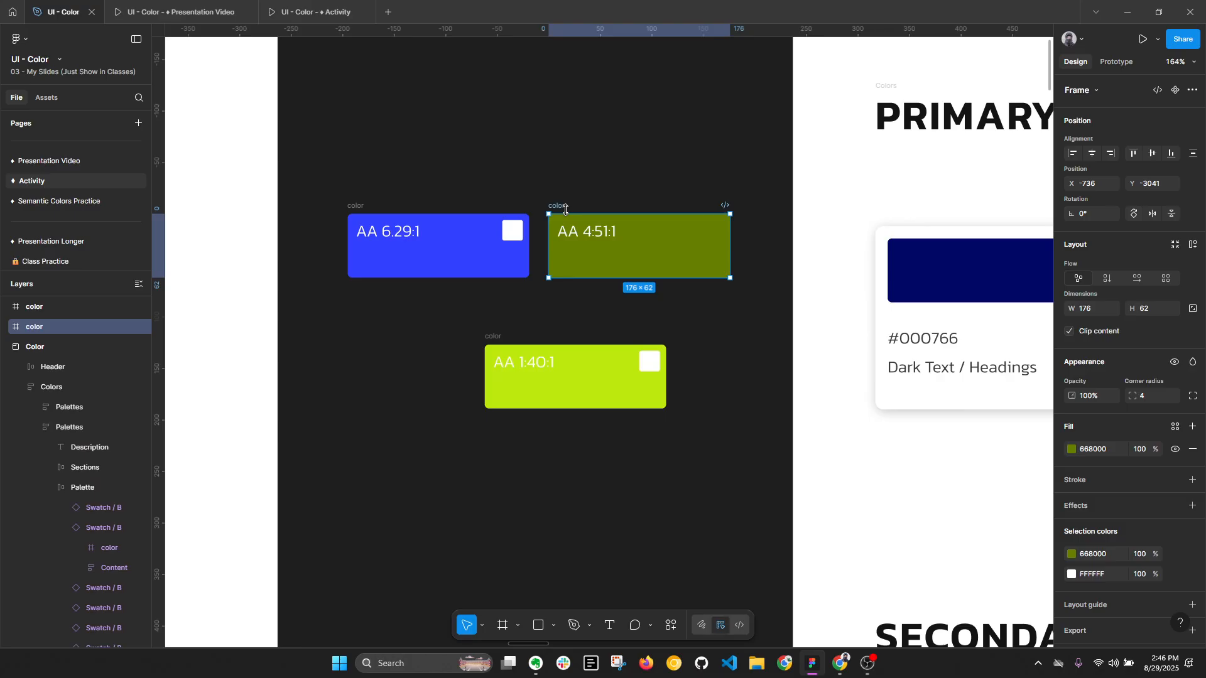
key(alt+l)
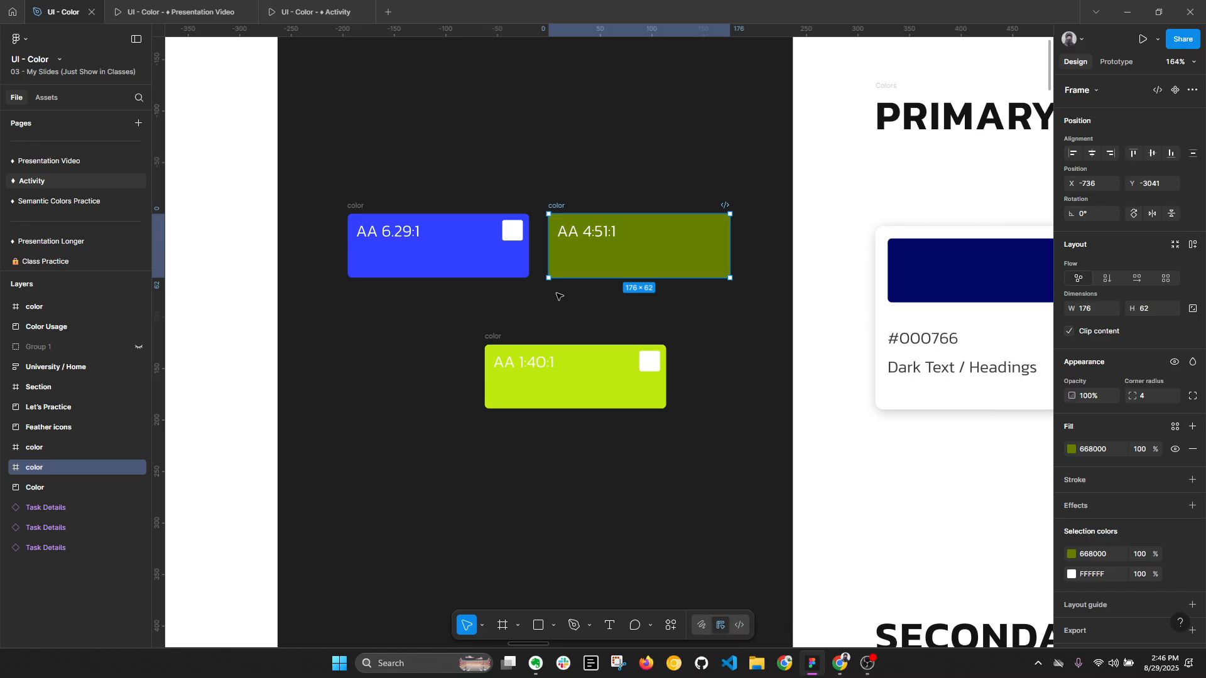
- Delete the three copied color blocks from the empty canvas beside the Color frame
scroll(558, 296, down, 3)
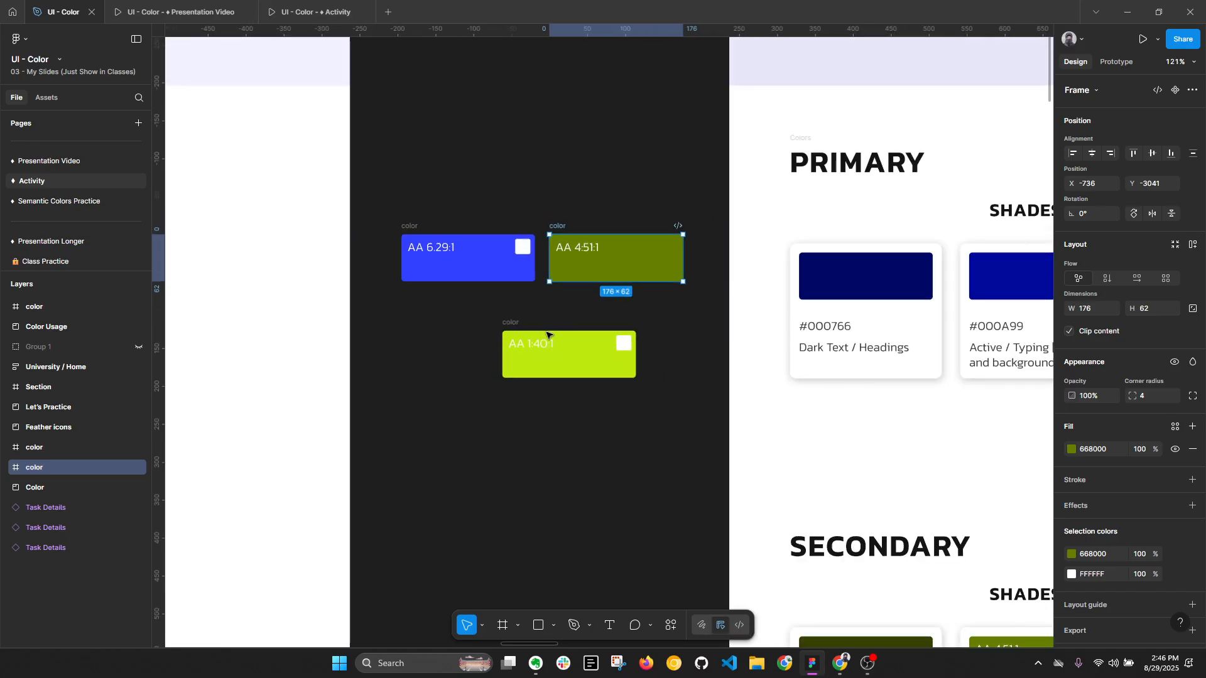
drag(424, 260, 463, 309)
click(564, 227)
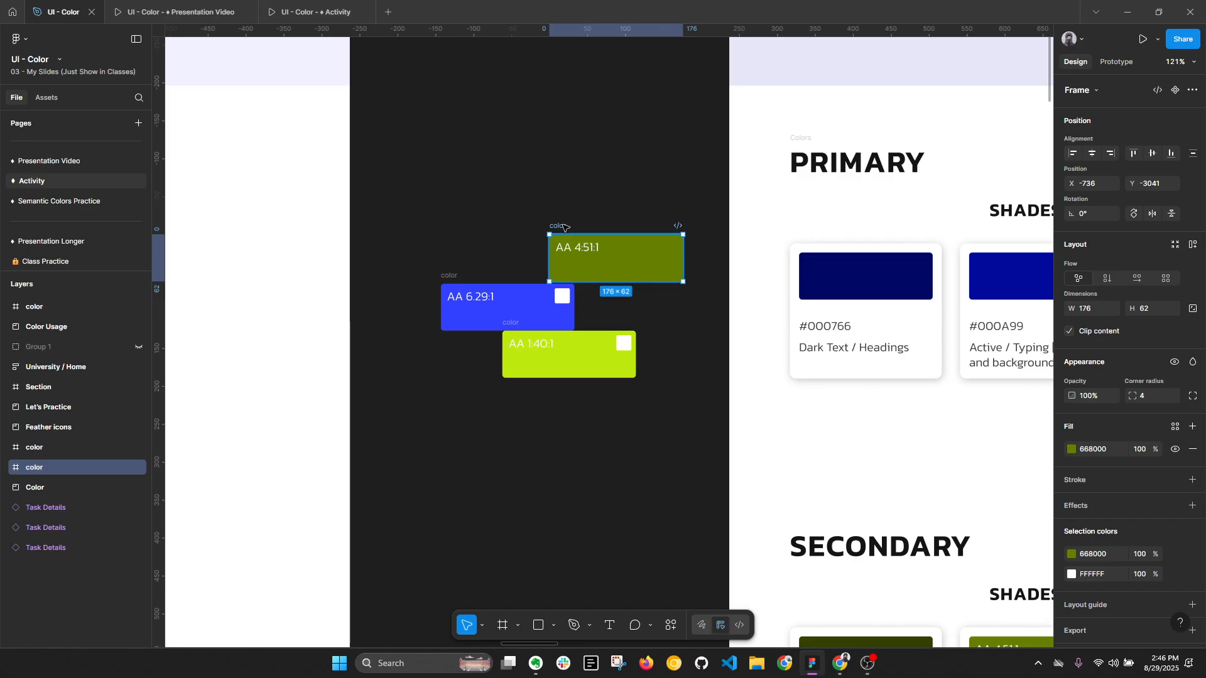
key(Delete)
key(alt+l)
scroll(496, 223, down, 2)
drag(447, 218, 633, 408)
key(Delete)
- Inspect the HSB values of the secondary palette's #BEEA0E main swatch
scroll(618, 396, down, 4)
scroll(566, 364, right, 5)
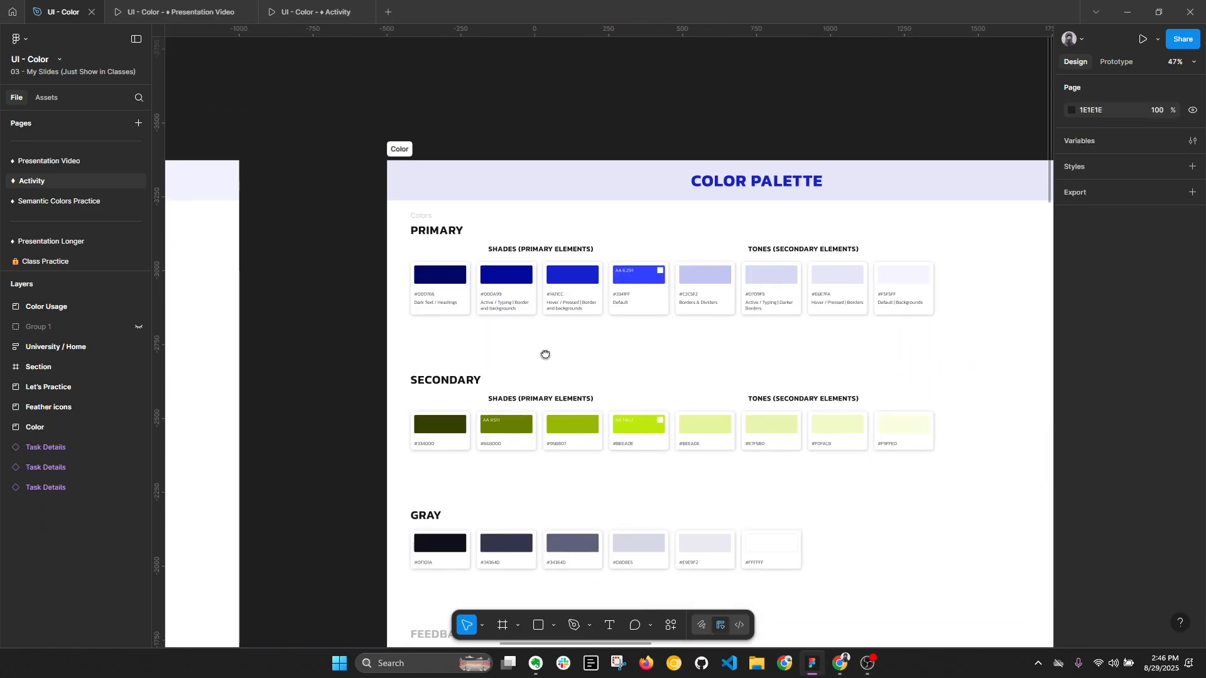
scroll(649, 409, up, 3)
click(671, 466)
scroll(670, 466, down, 1)
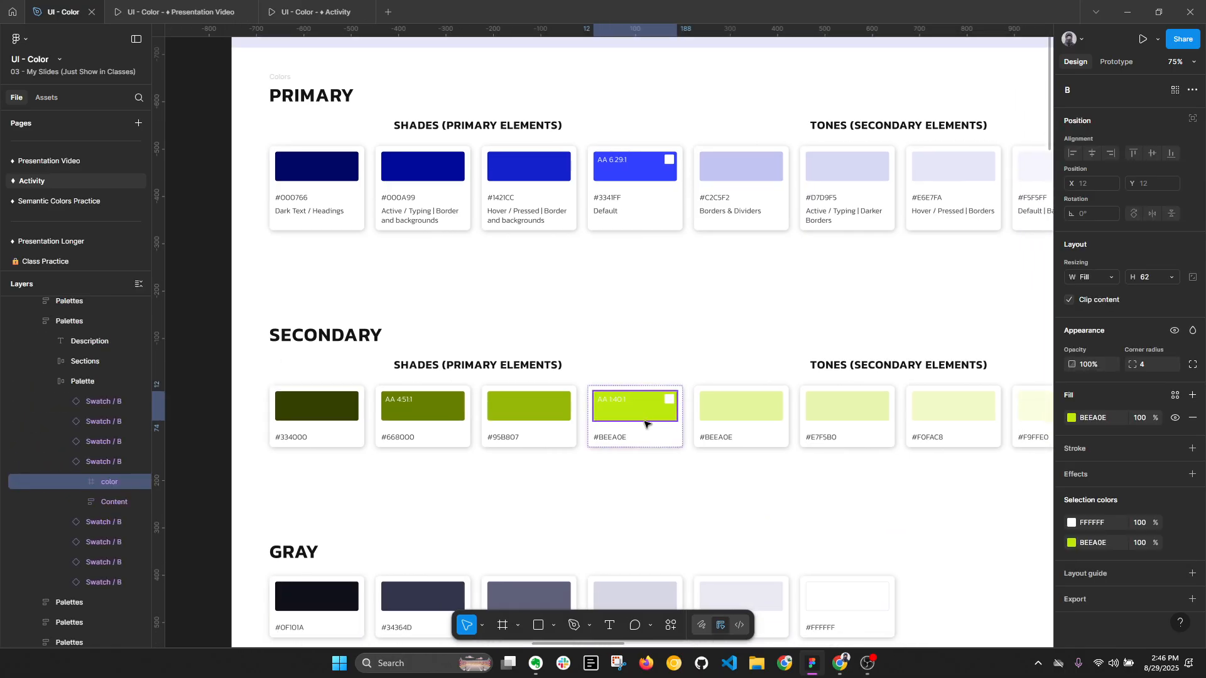
click(1071, 419)
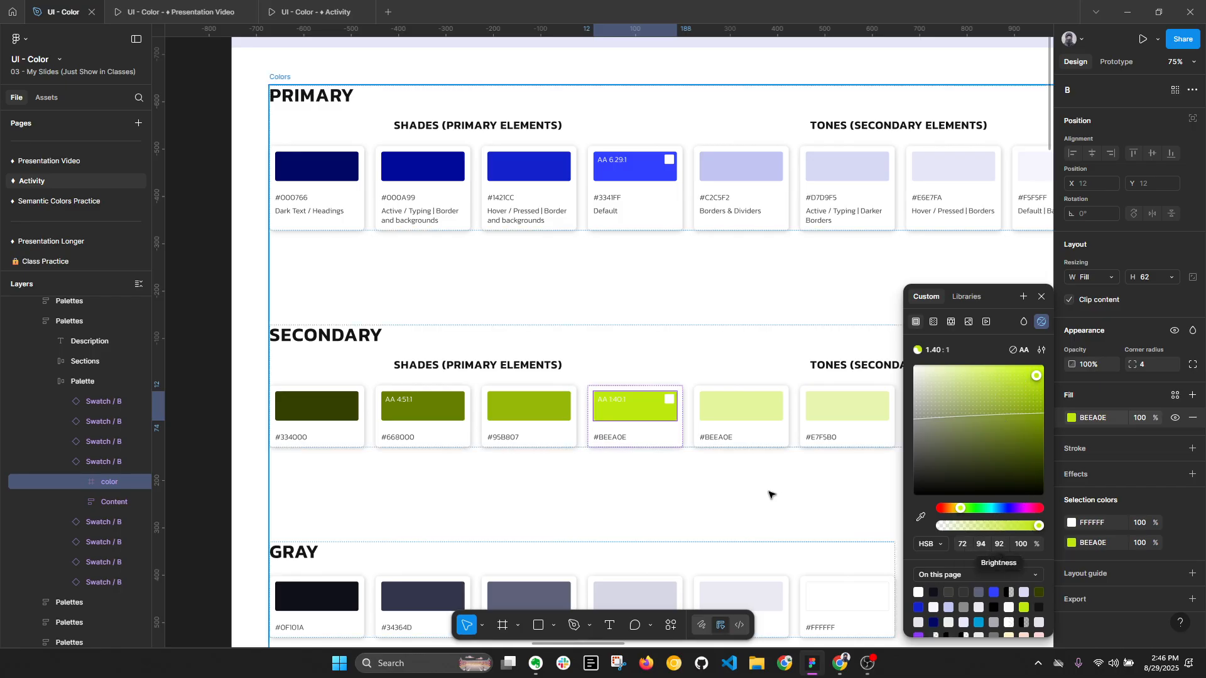
- Inspect the HSB fill values of the secondary shades #95B807, #668000 and #334000
click(548, 408)
click(1071, 418)
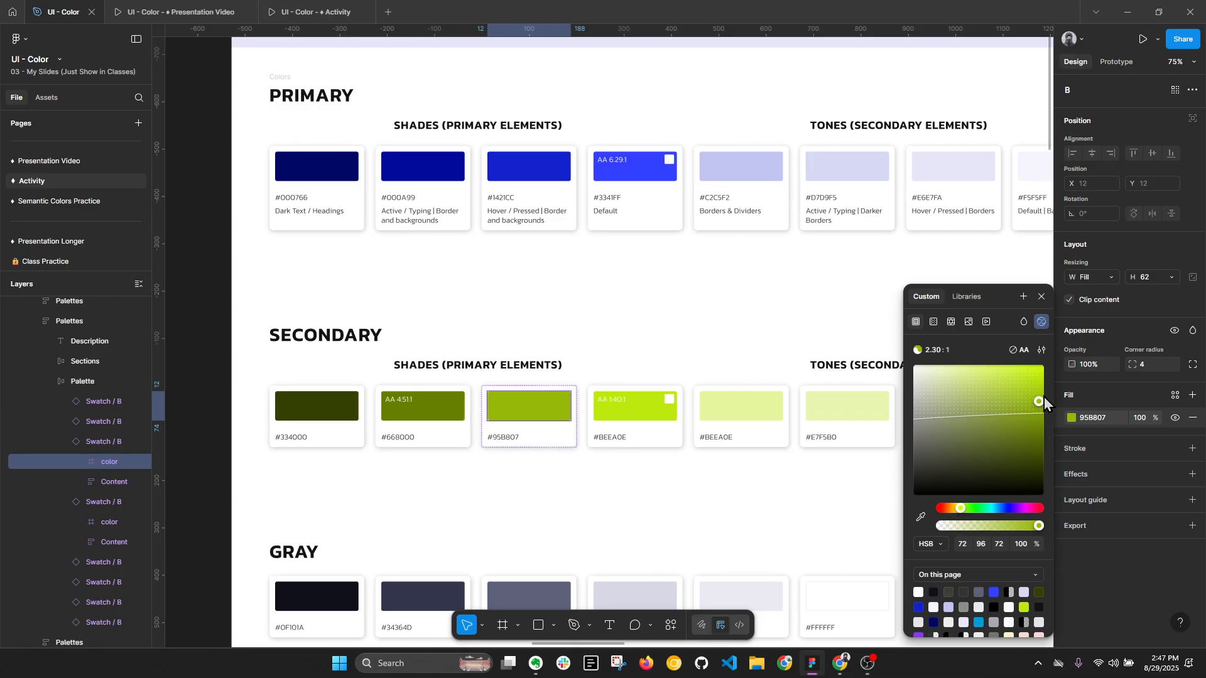
click(440, 408)
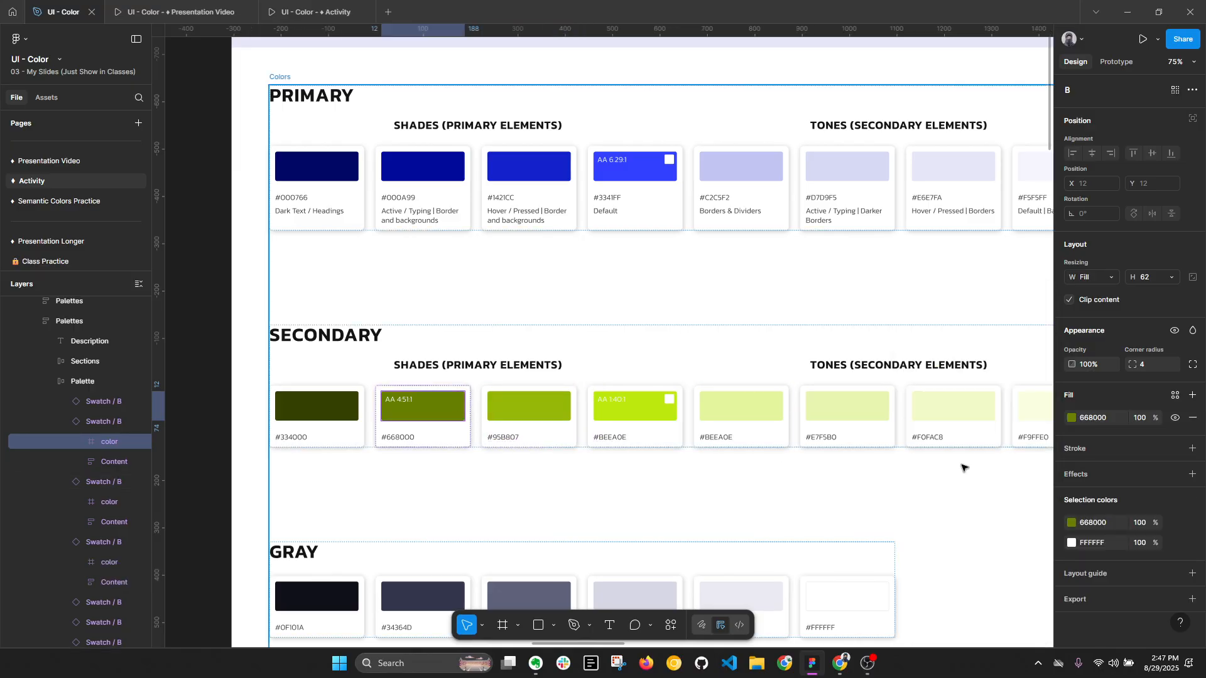
click(1073, 418)
ctrl+click(349, 413)
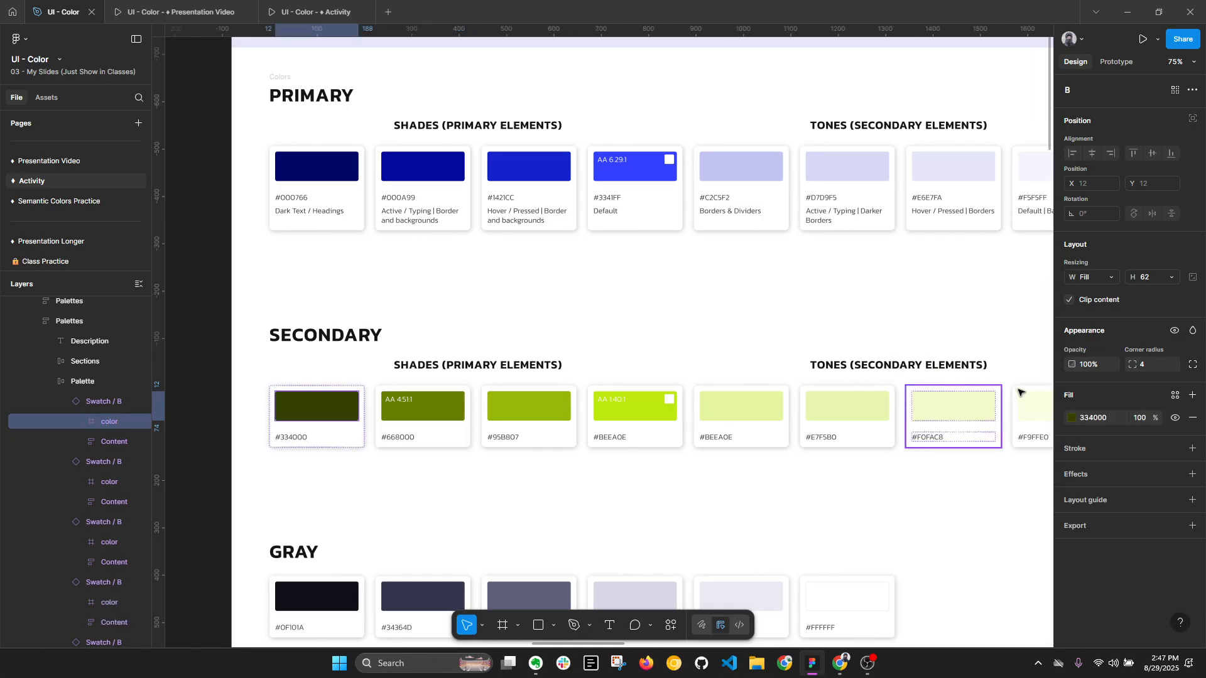
click(1073, 419)
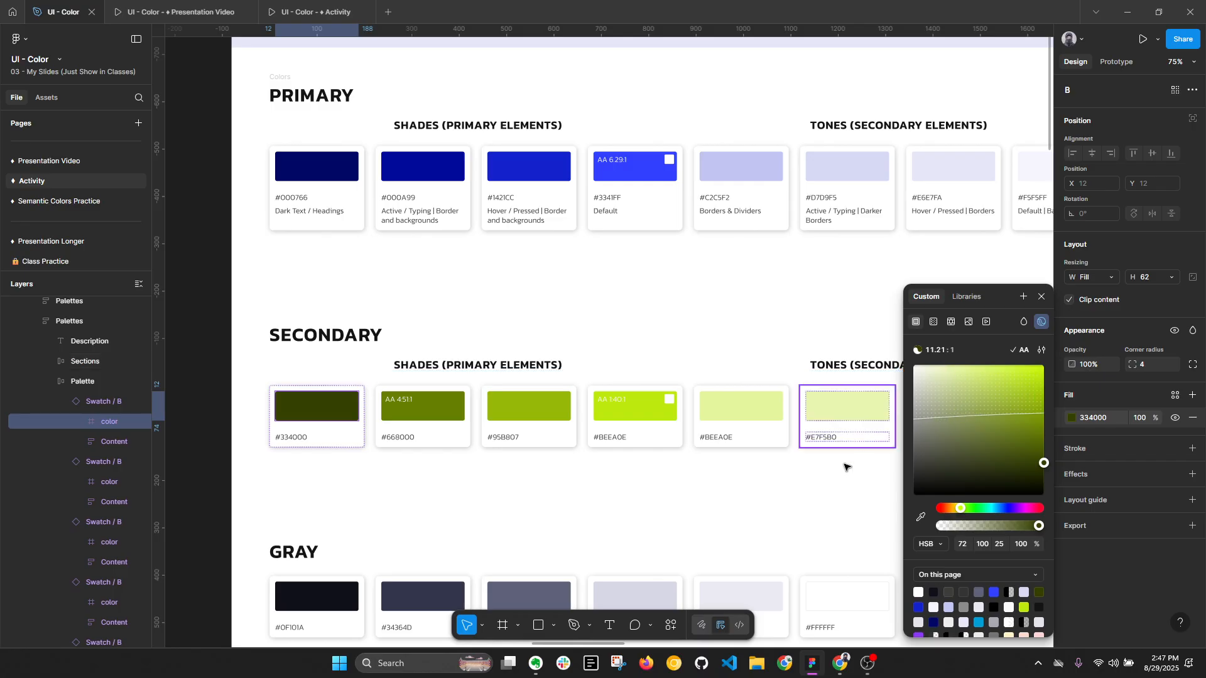
- Inspect the HSB fill values of the secondary tones #F9FFE0 and #F0FAC8, and return to the whole palette
click(805, 492)
scroll(673, 439, right, 5)
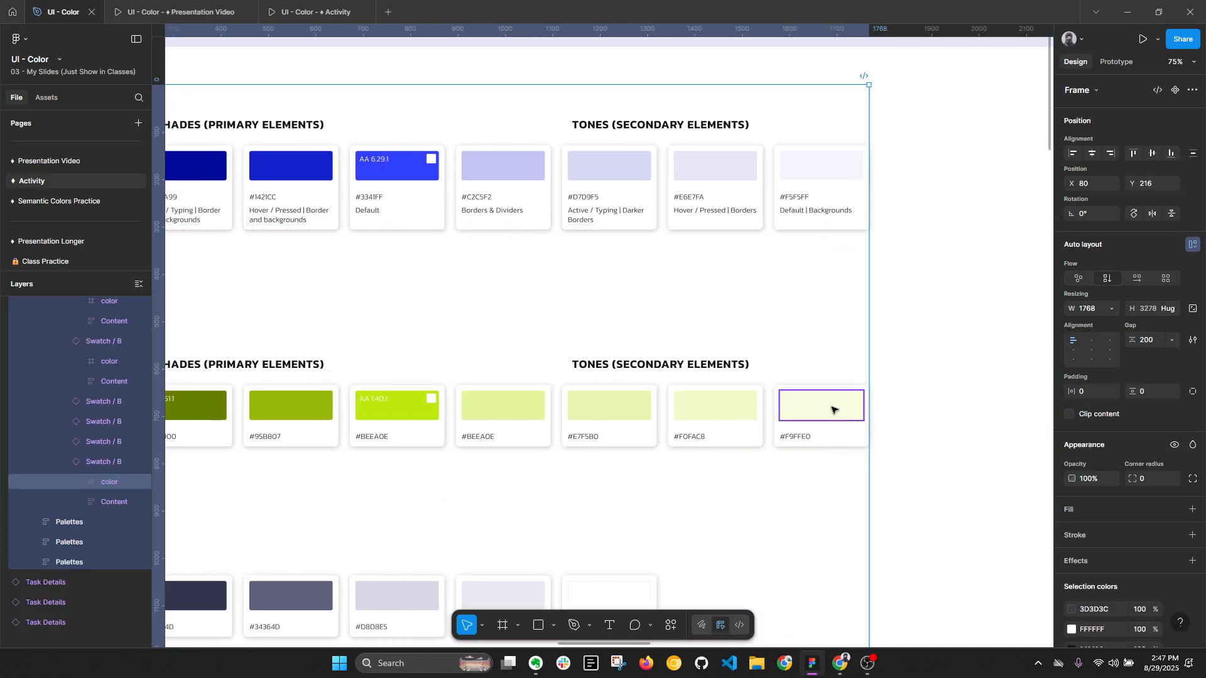
ctrl+click(832, 407)
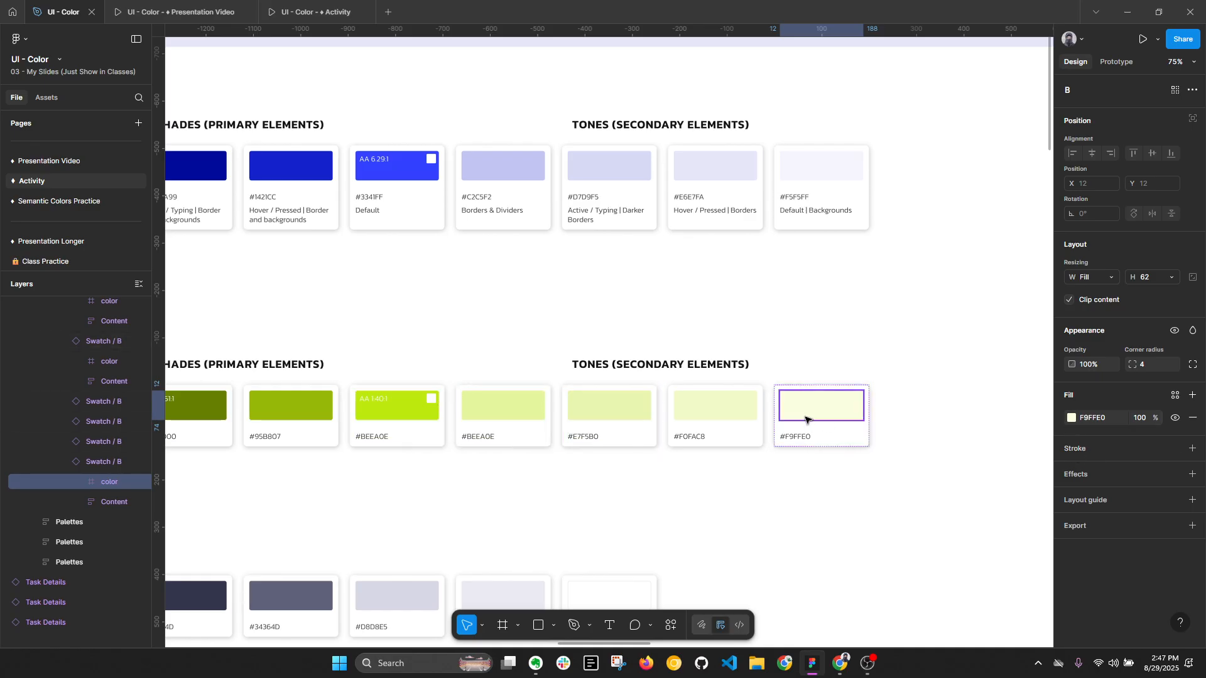
key(alt+l)
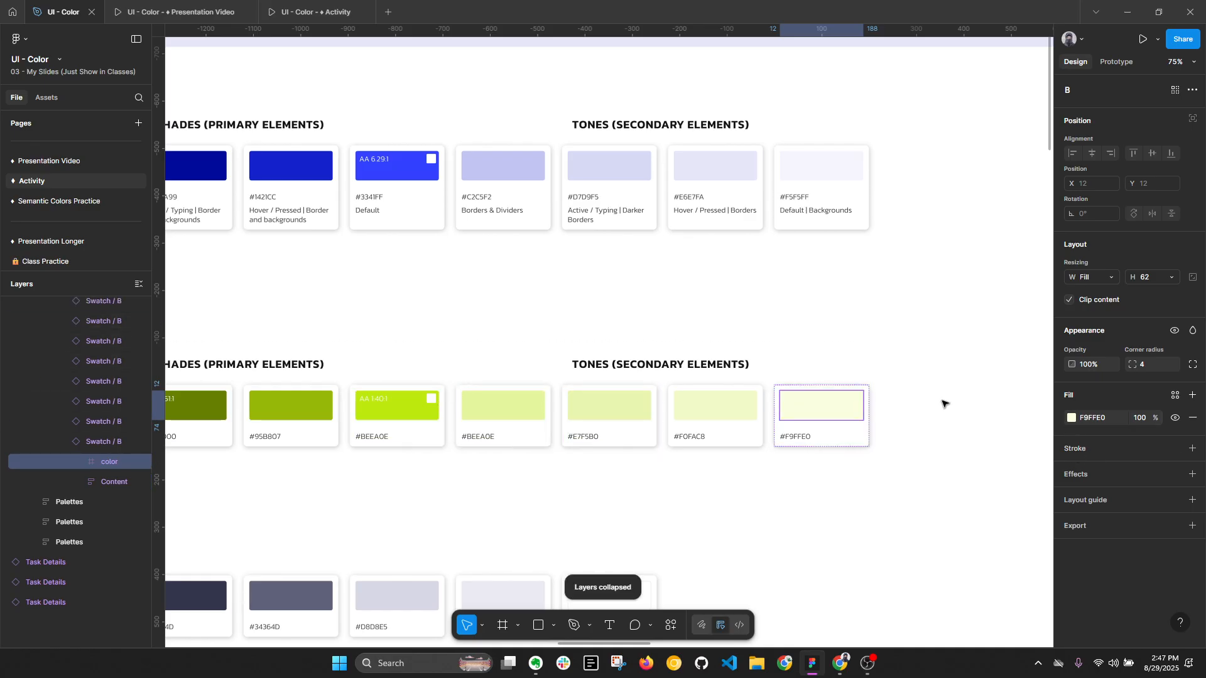
click(1072, 418)
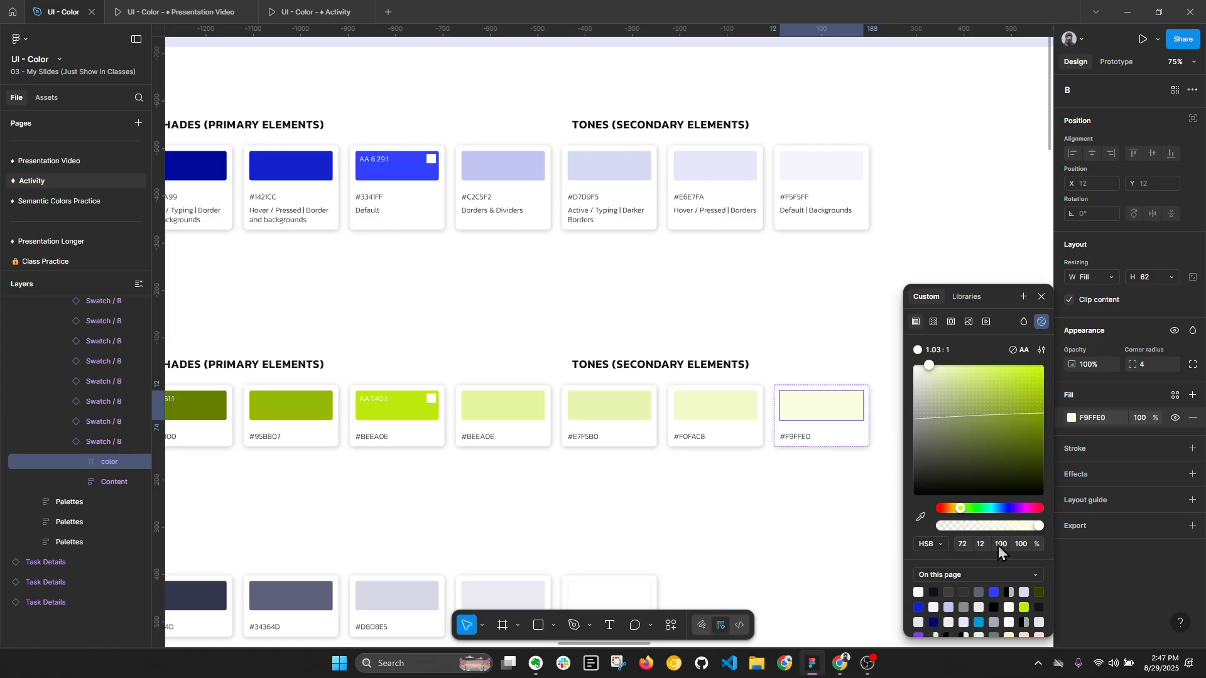
click(716, 406)
click(1073, 418)
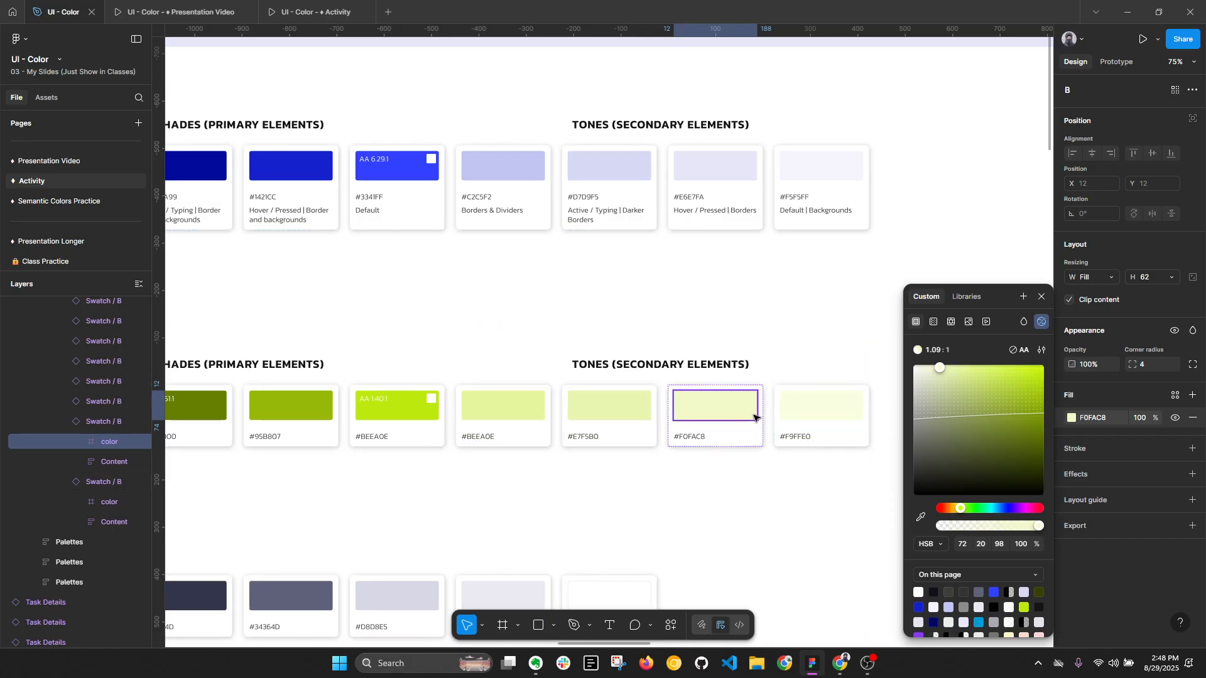
click(776, 483)
scroll(823, 392, down, 2)
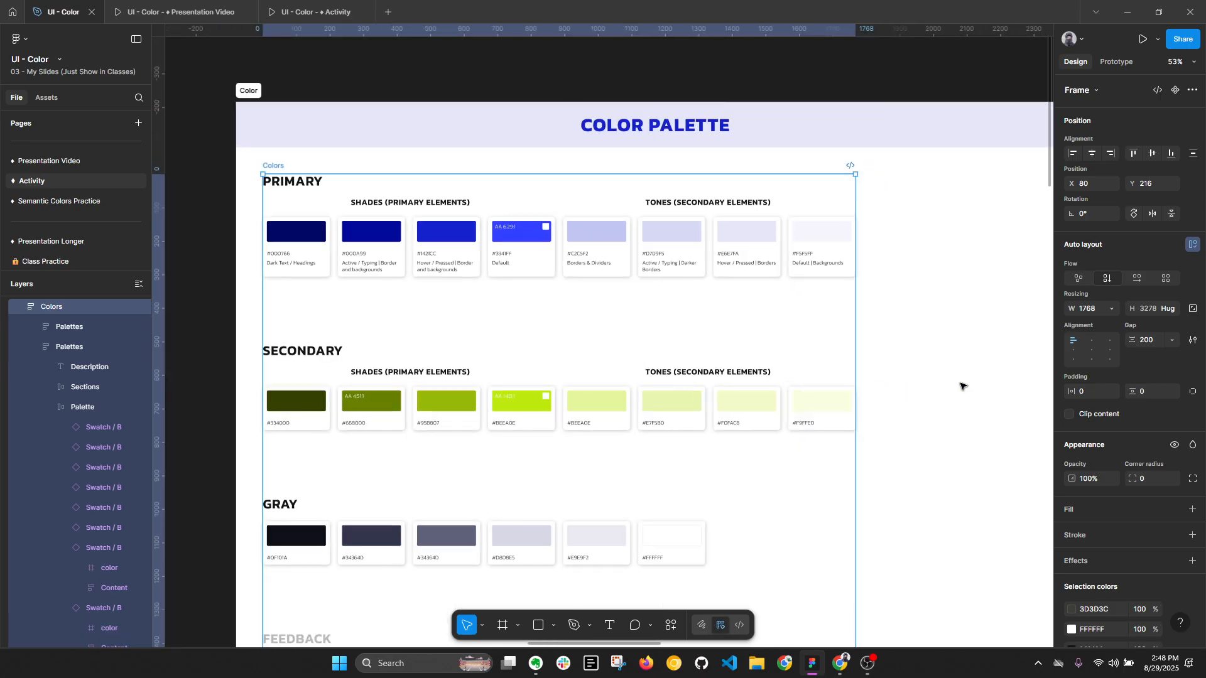
- Clear the selection of the Colors frame and collapse the expanded layers
click(961, 384)
key(alt+l)
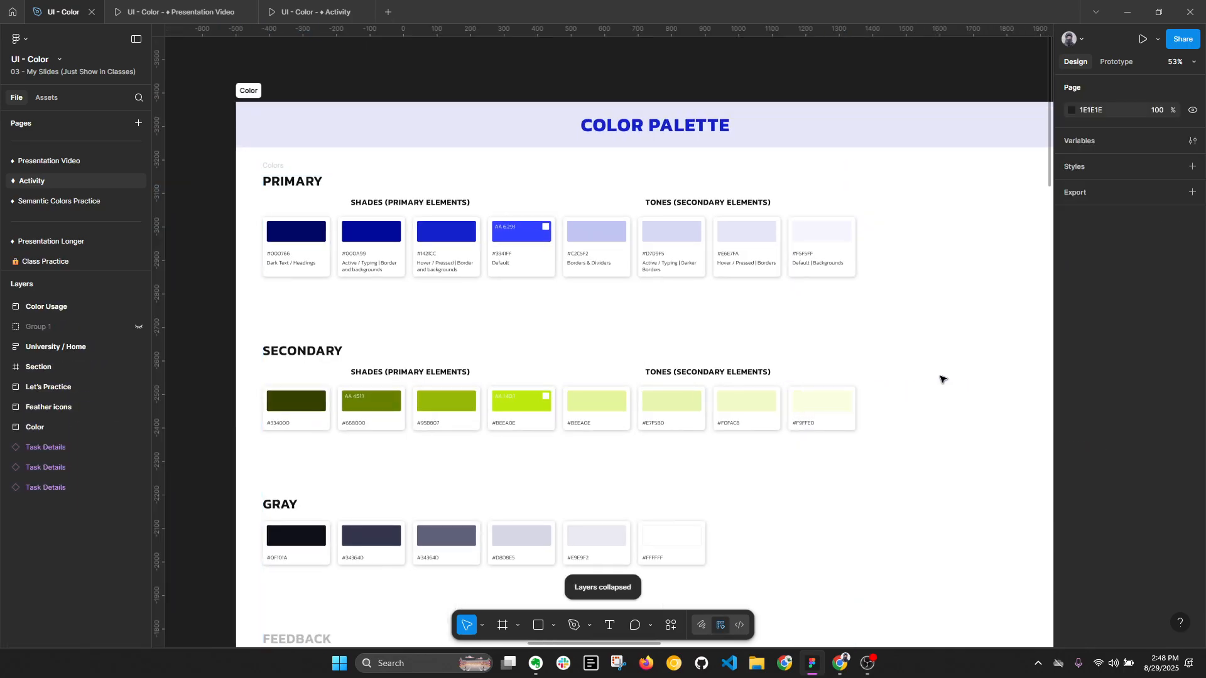
scroll(630, 350, down, 2)
scroll(630, 350, left, 1)
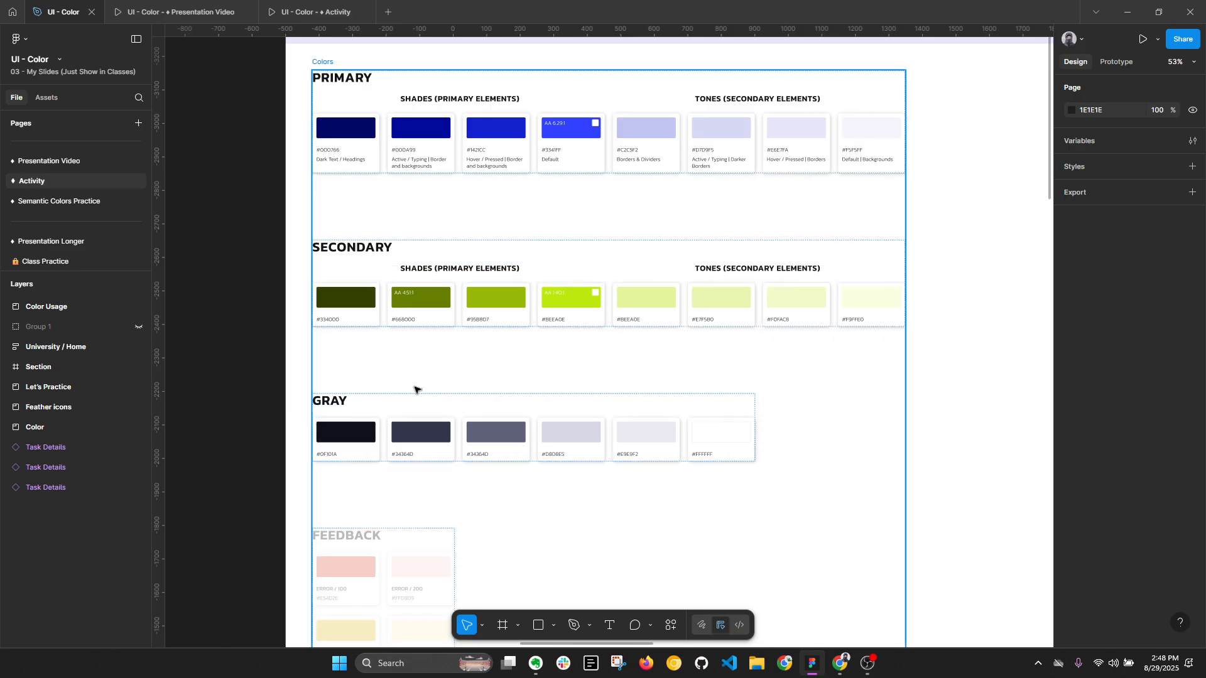
drag(418, 388, 463, 340)
click(431, 372)
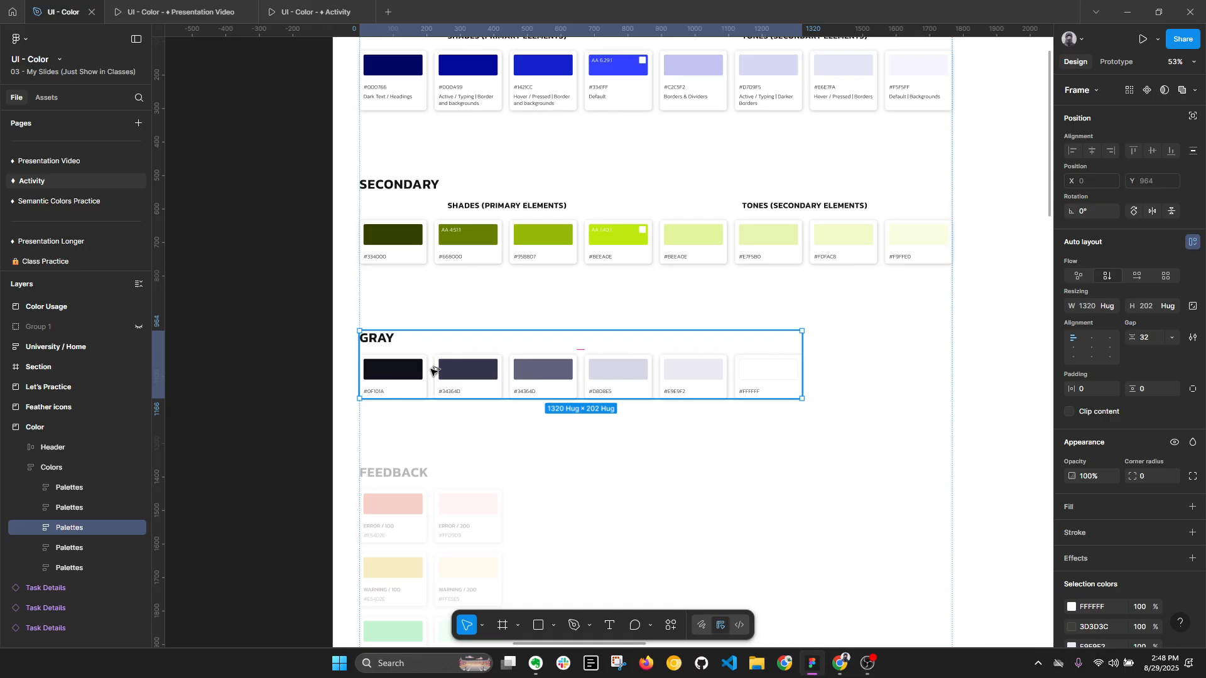
key(alt+l)
- Turn on Show Usage for all the swatches in the Secondary palette
click(409, 253)
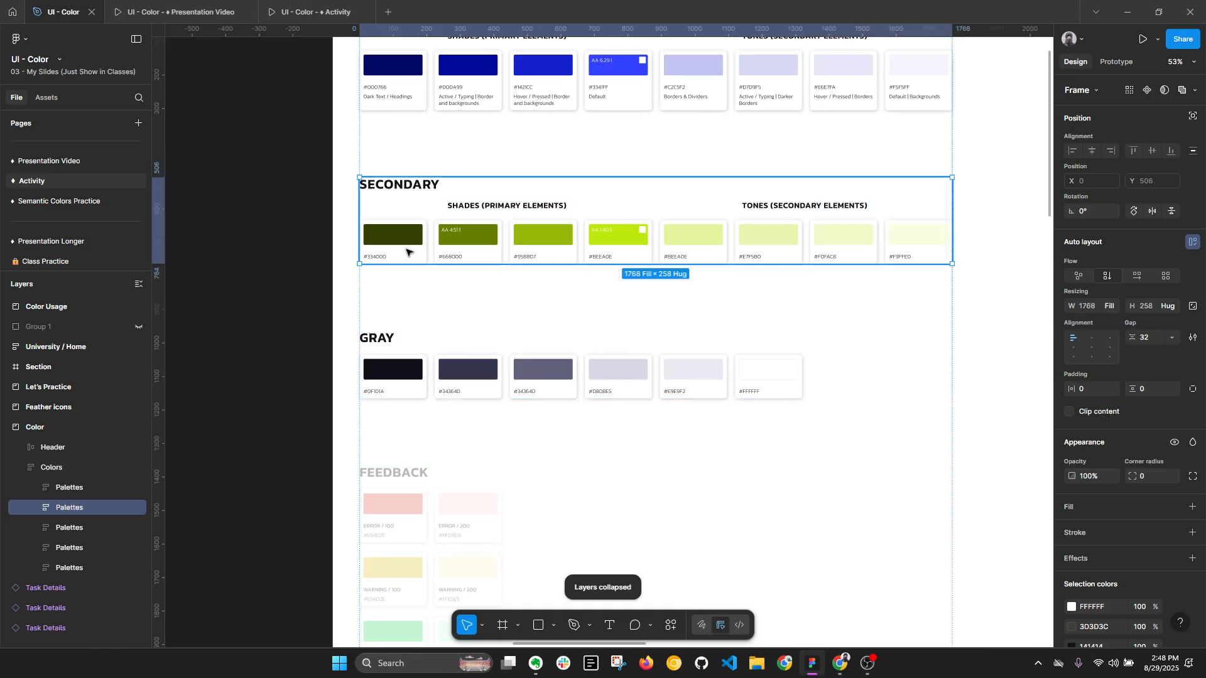
click(409, 253)
key(ctrl+a)
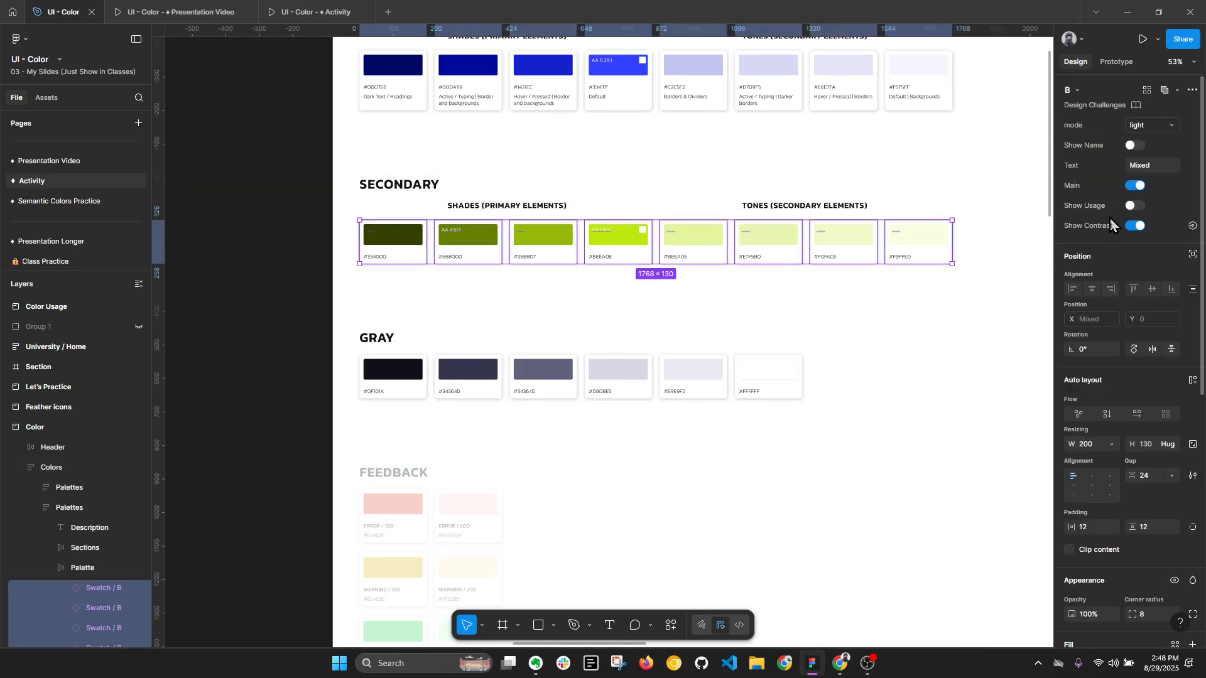
click(1133, 208)
click(1125, 212)
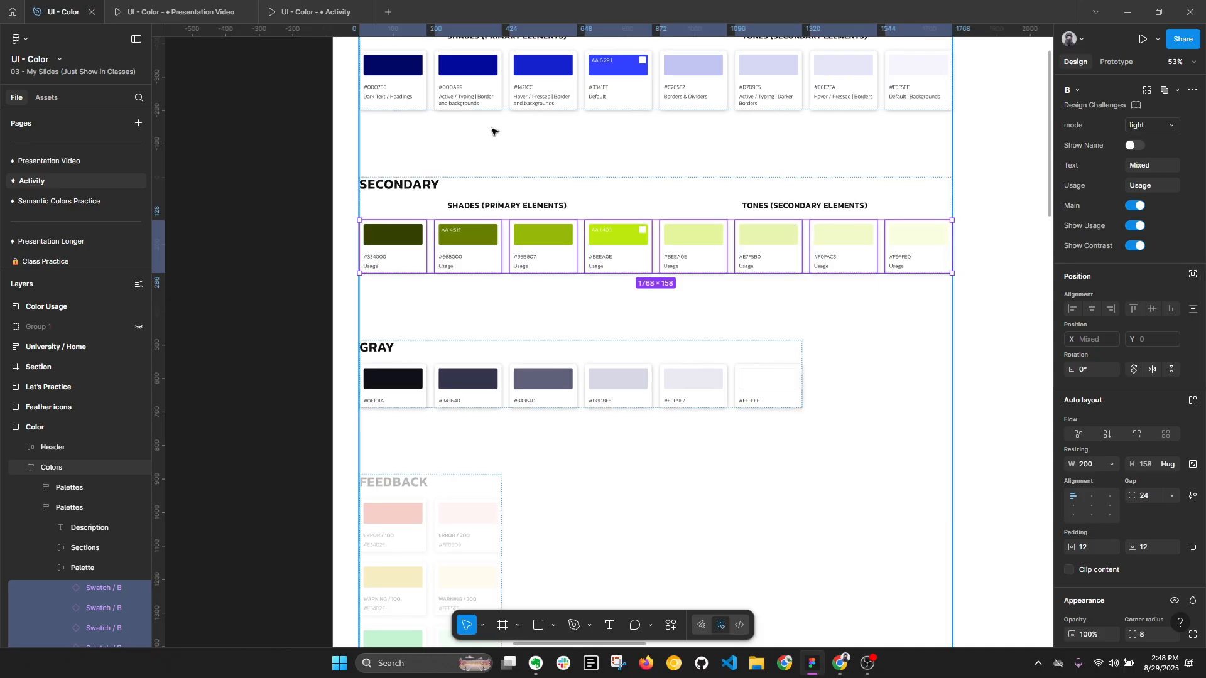
- Select the row of swatches in the Gray palette
scroll(474, 188, up, 3)
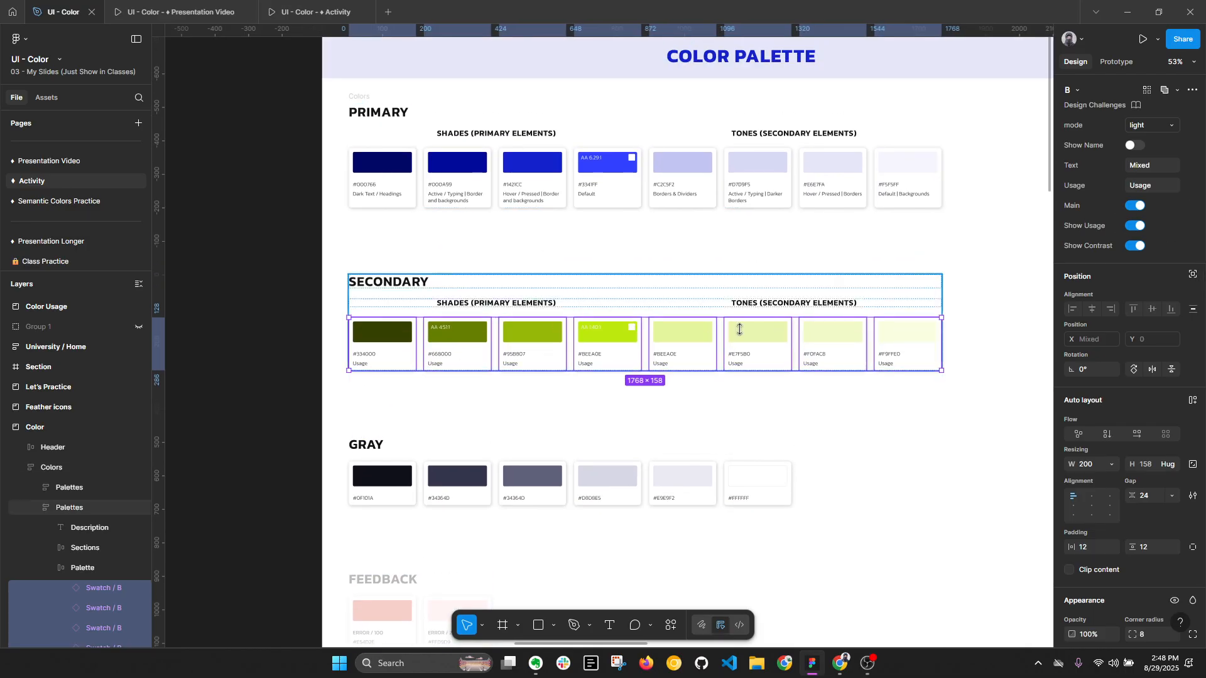
click(404, 502)
click(405, 496)
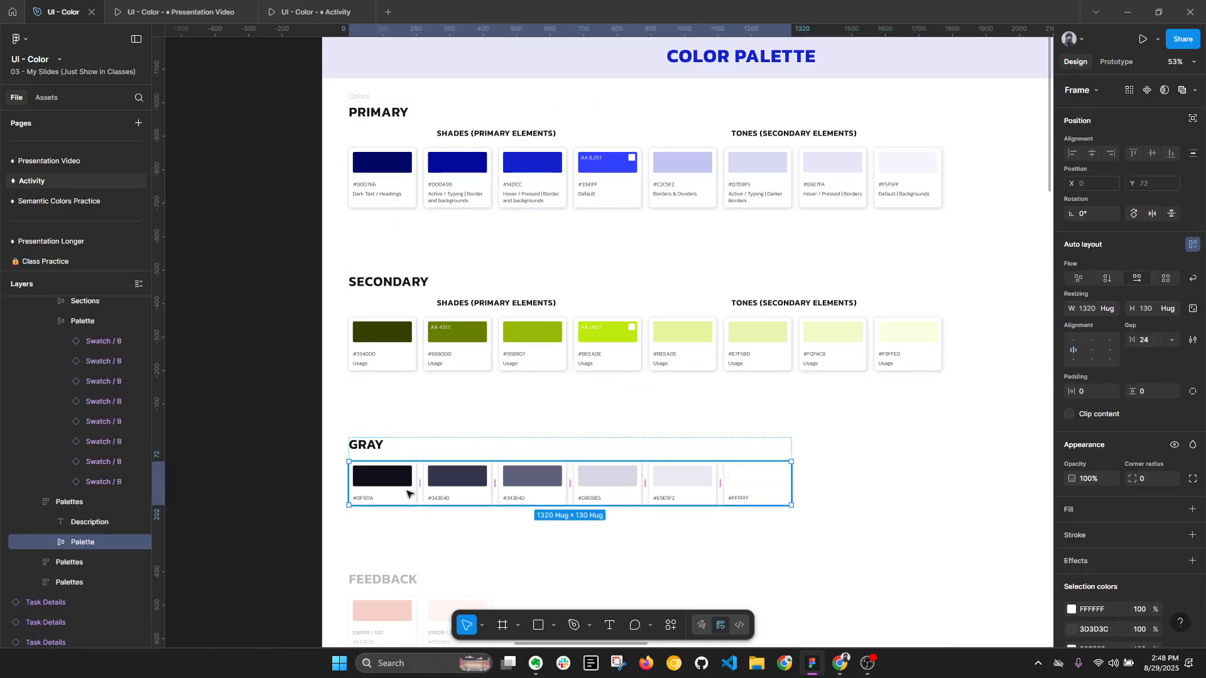
- Draw a square about 79 by 79 on the empty area beside the Primary palette and fill it with black 000000
scroll(546, 420, down, 1)
drag(331, 339, 224, 353)
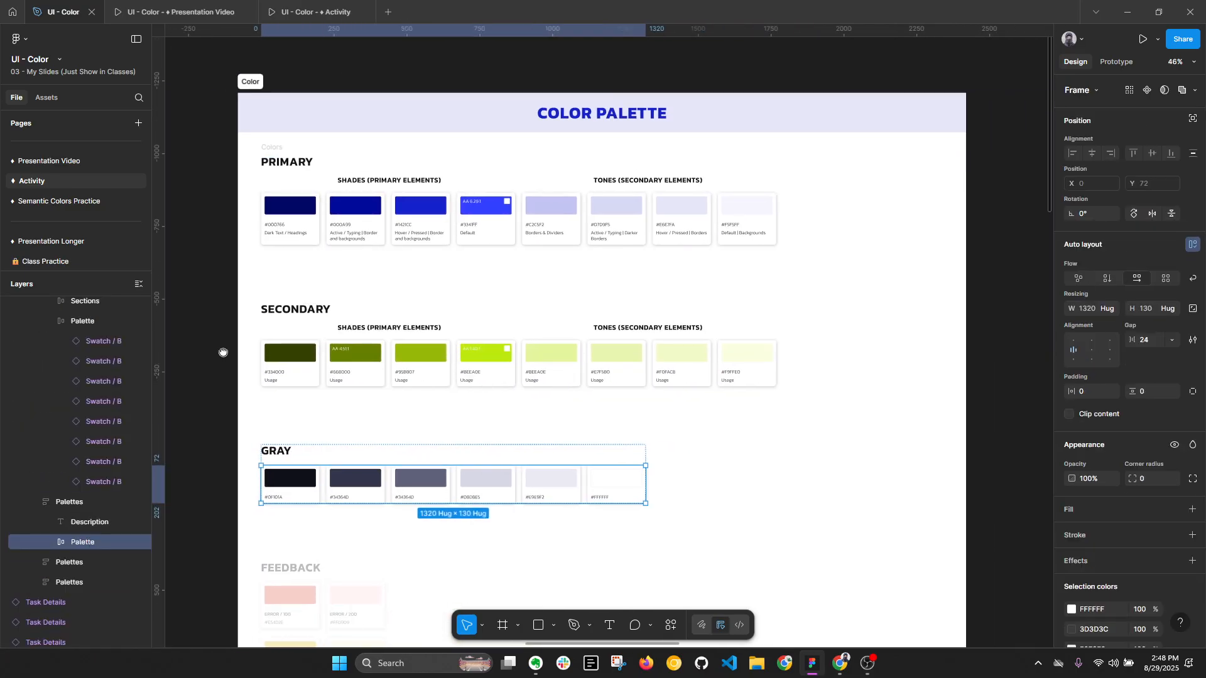
drag(949, 285, 871, 297)
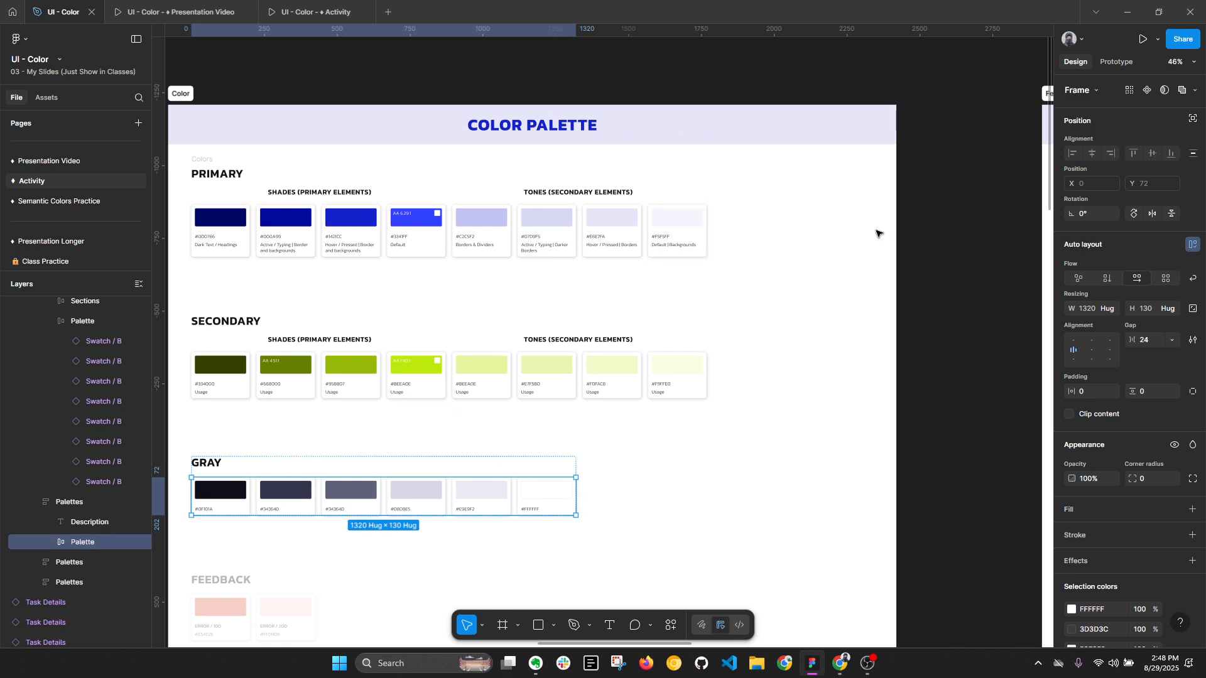
key(r)
drag(850, 203, 874, 226)
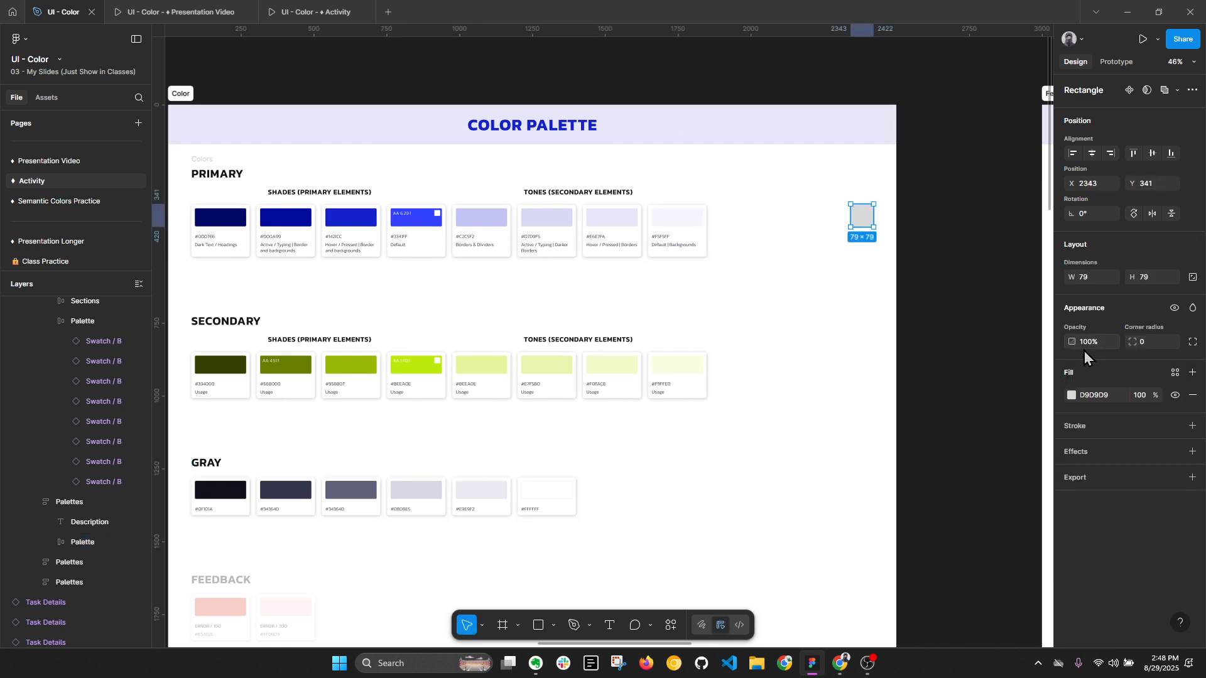
click(1074, 396)
drag(975, 472, 841, 534)
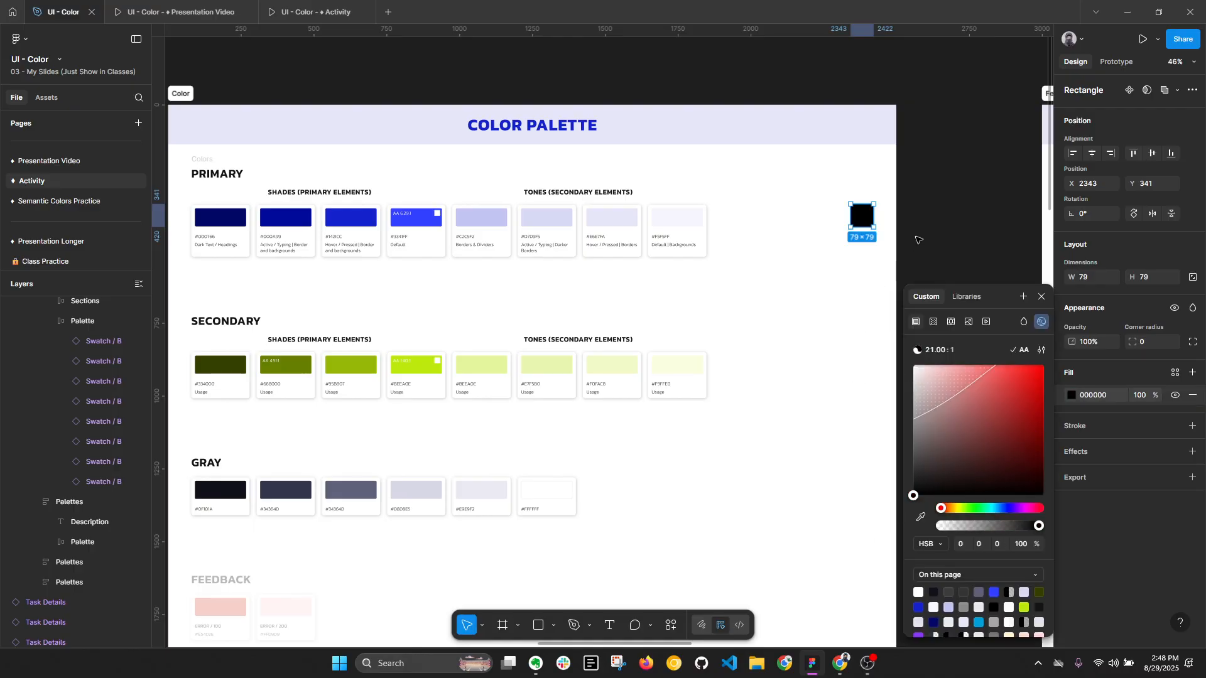
scroll(900, 230, up, 5)
scroll(899, 230, up, 1)
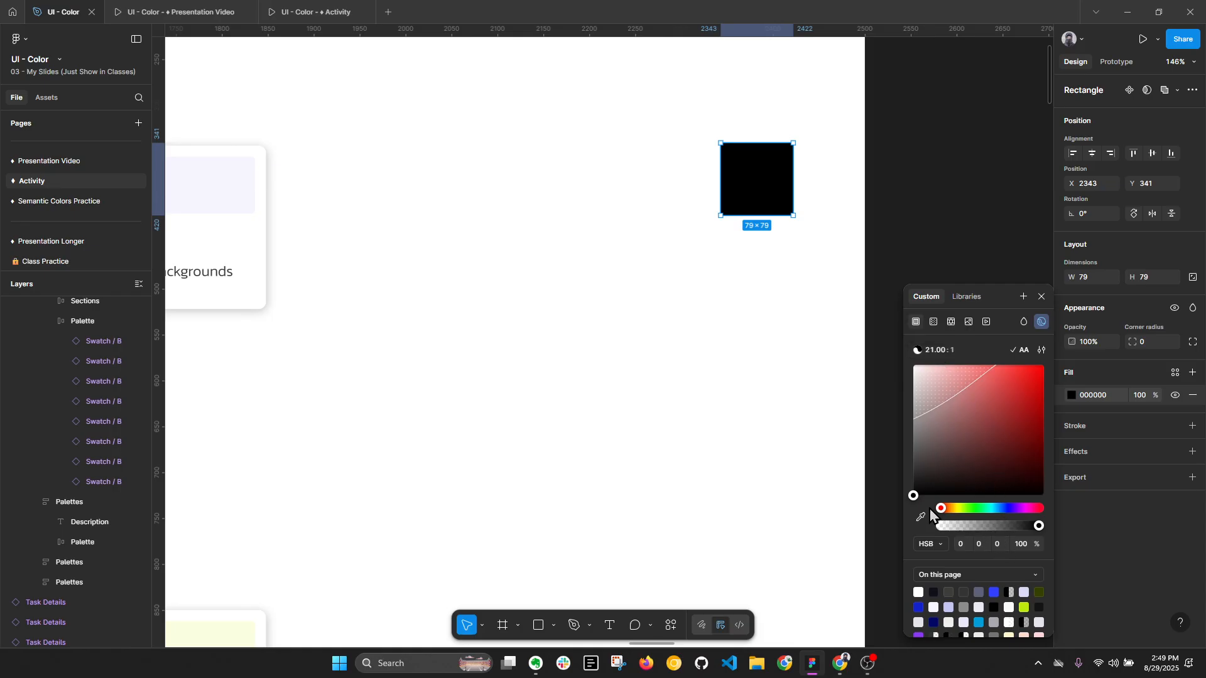
- Raise the black square's fill brightness to 15, then try a brightness of 20 and undo that try
drag(914, 496, 892, 484)
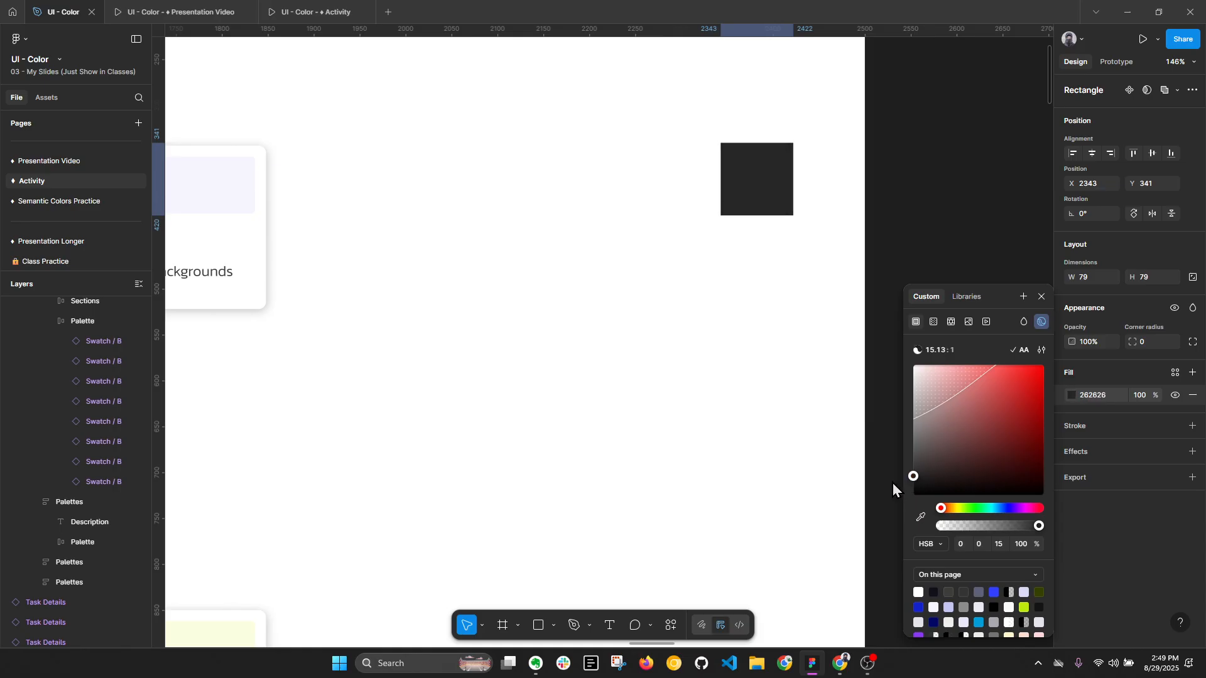
click(1000, 546)
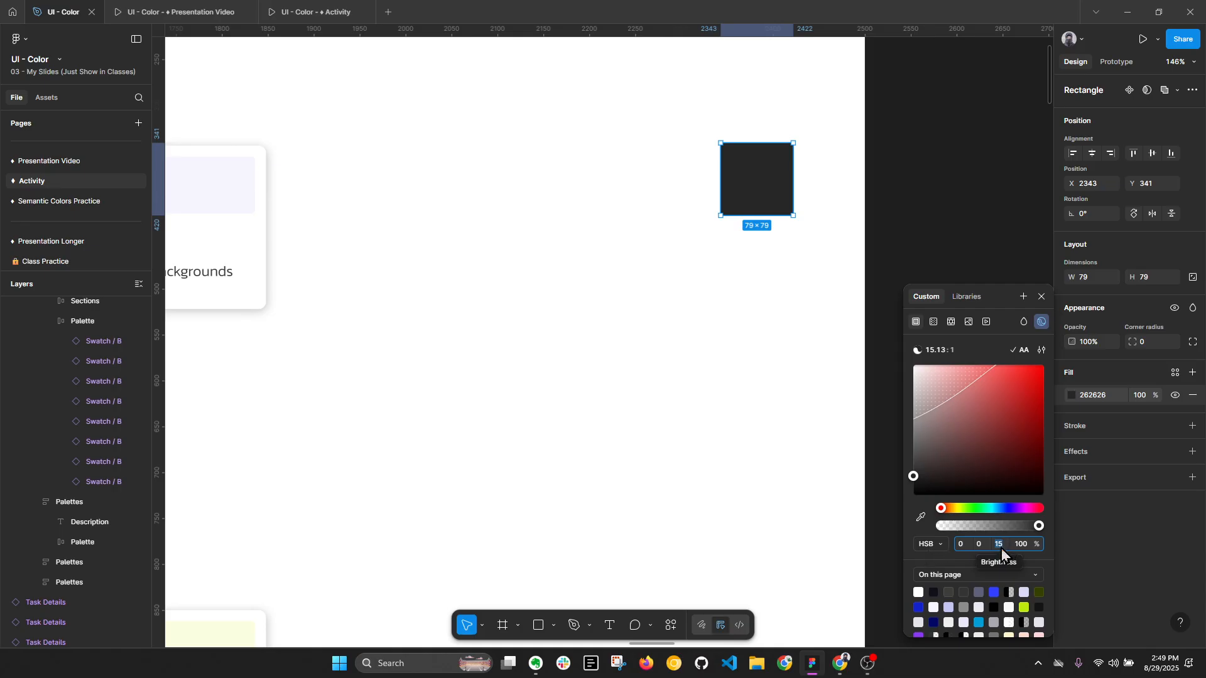
text(20)
key(Return)
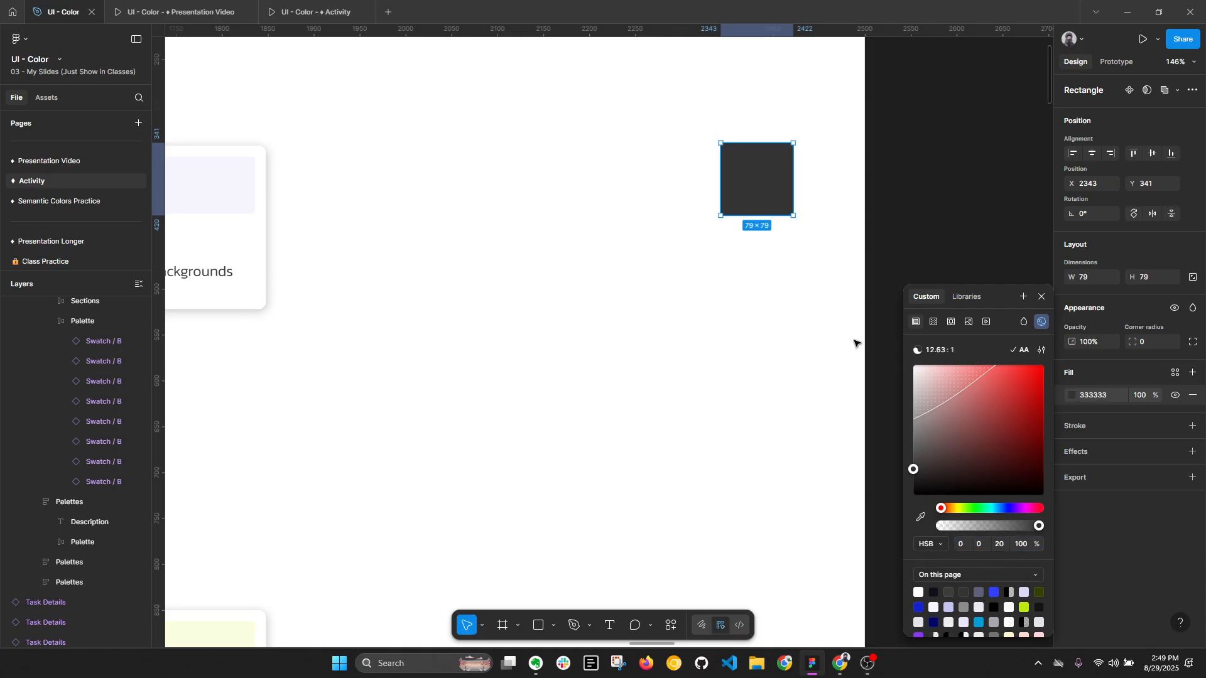
key(ctrl+z)
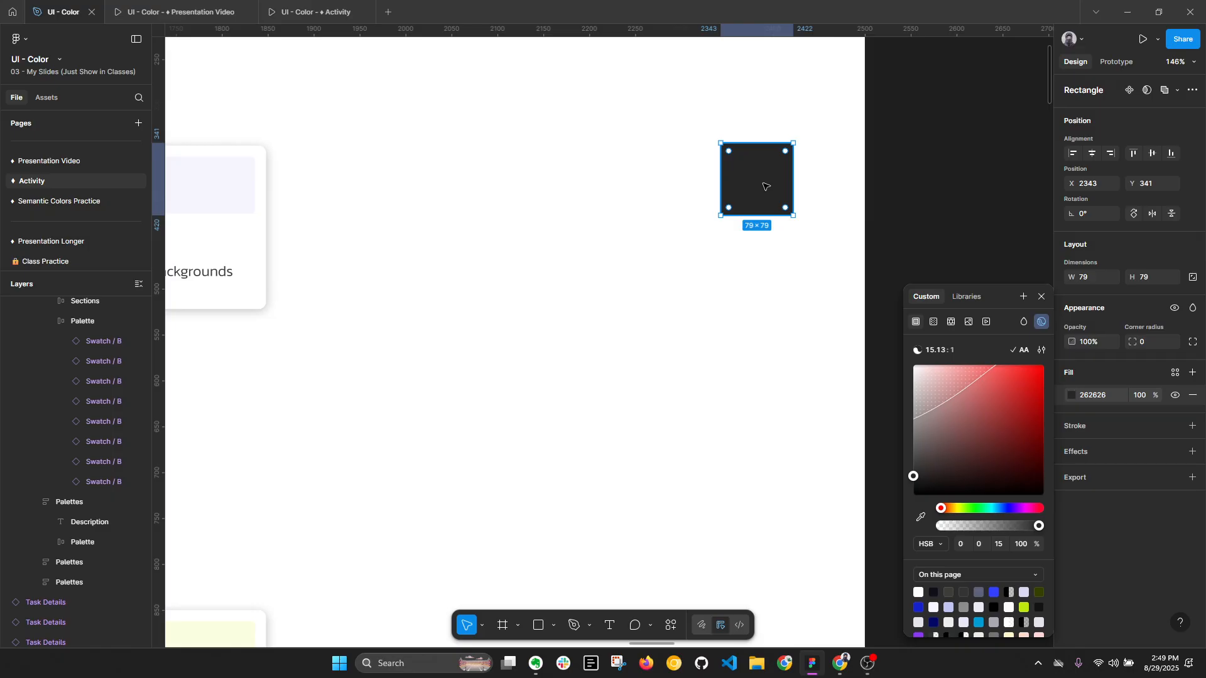
- Duplicate the square directly below itself and set the copy's fill brightness to 30
drag(766, 186, 765, 259)
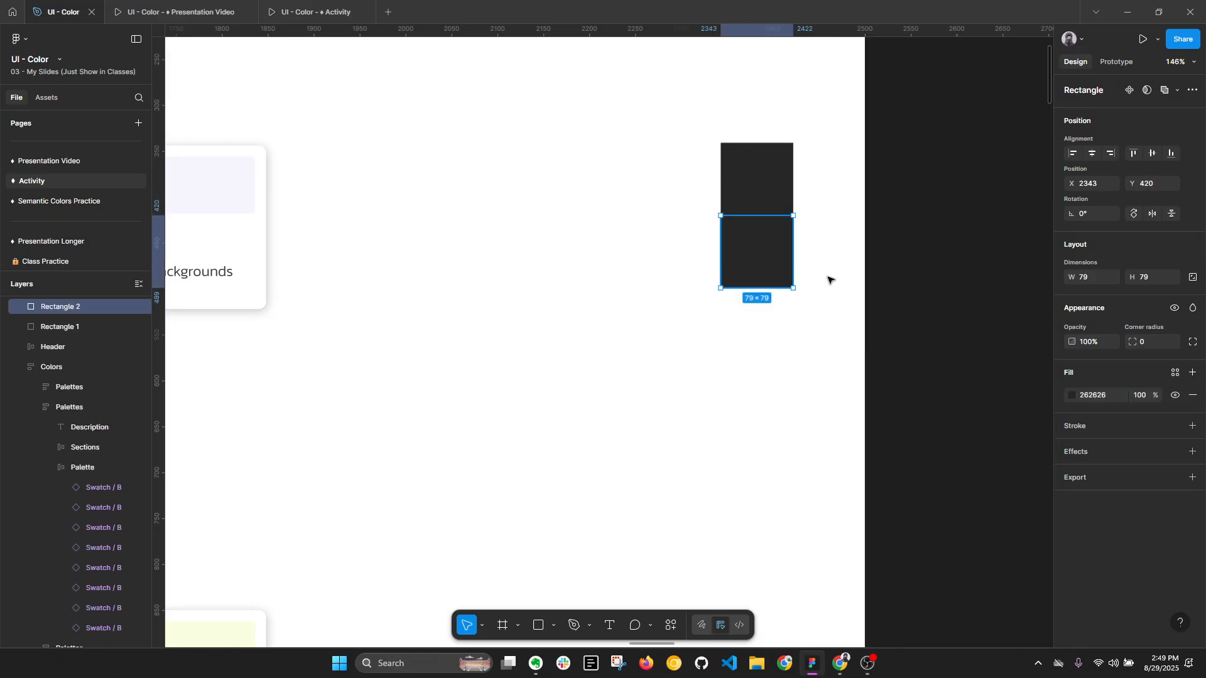
click(1072, 396)
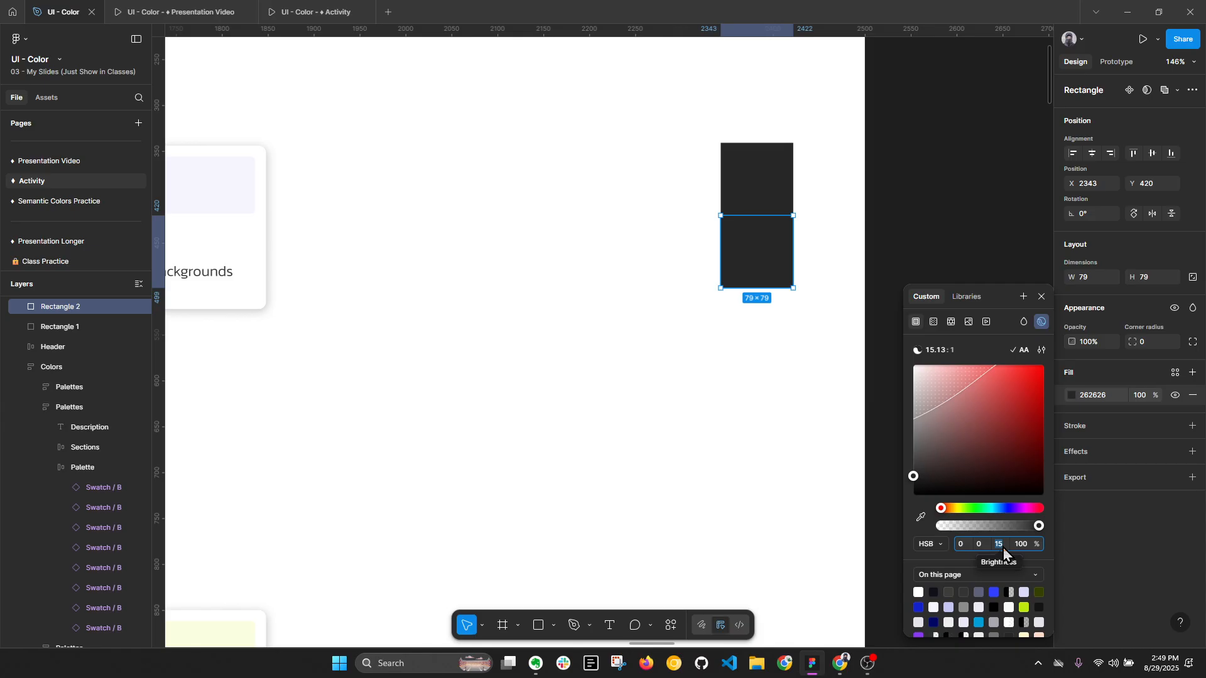
text(0)
key(Return)
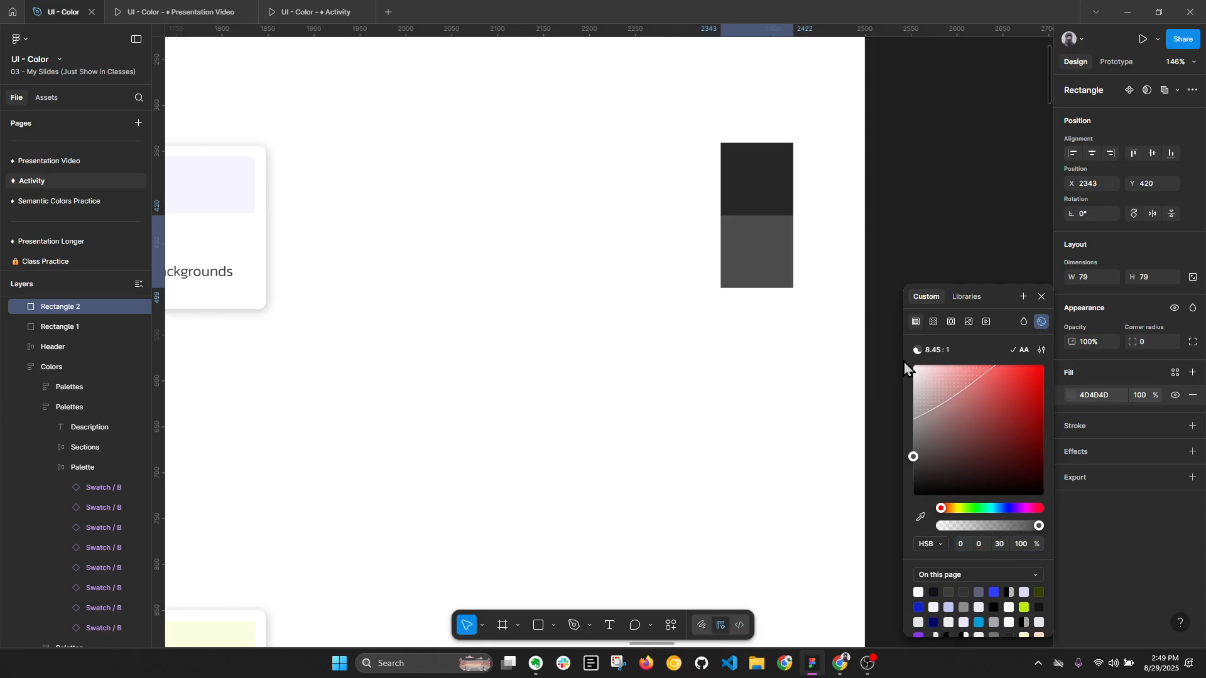
- Duplicate the second square directly below itself and set the third square's fill brightness to 45
drag(761, 262, 763, 325)
click(1072, 395)
click(999, 547)
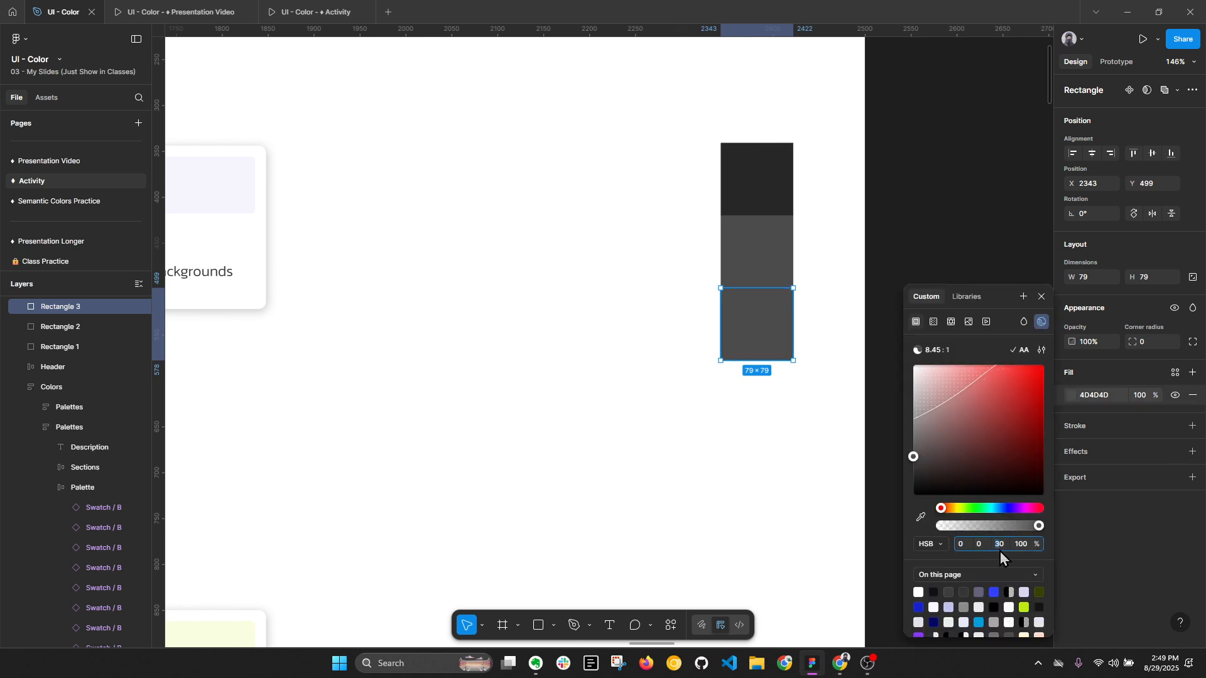
text(45)
key(Delete)
key(Return)
- Duplicate the third square directly below itself, set the fourth square's fill brightness to 60 and clear the selection
drag(767, 322, 767, 394)
click(1071, 395)
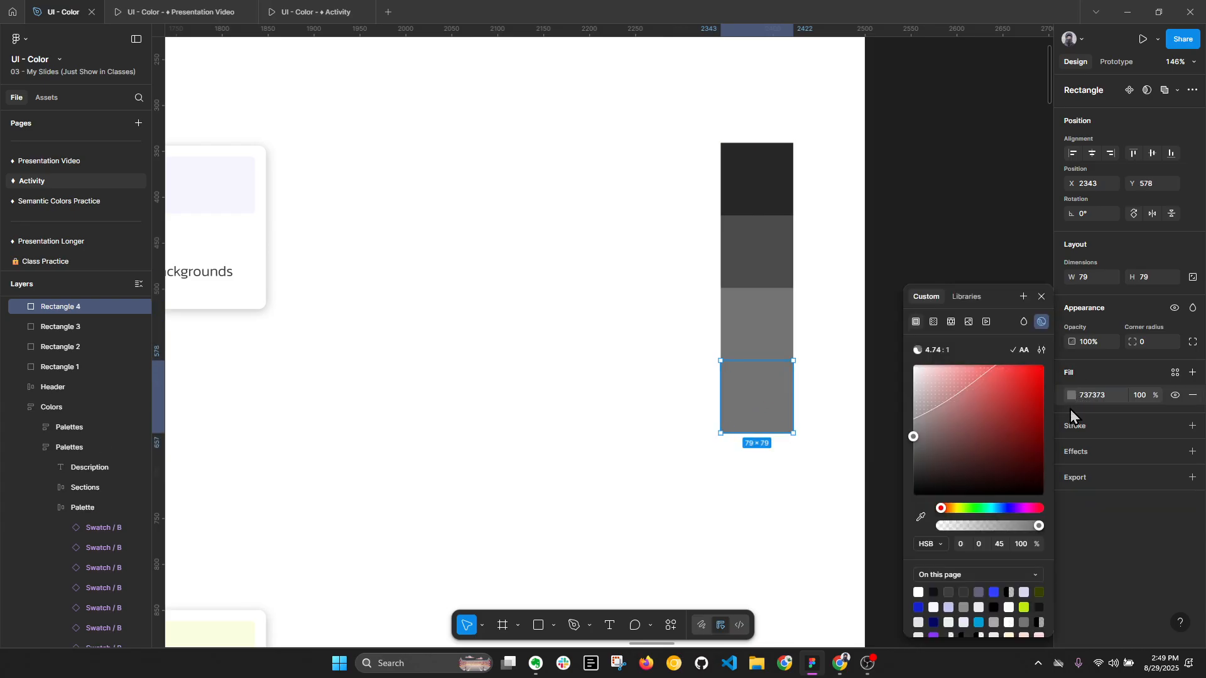
click(1005, 545)
text(60)
key(Return)
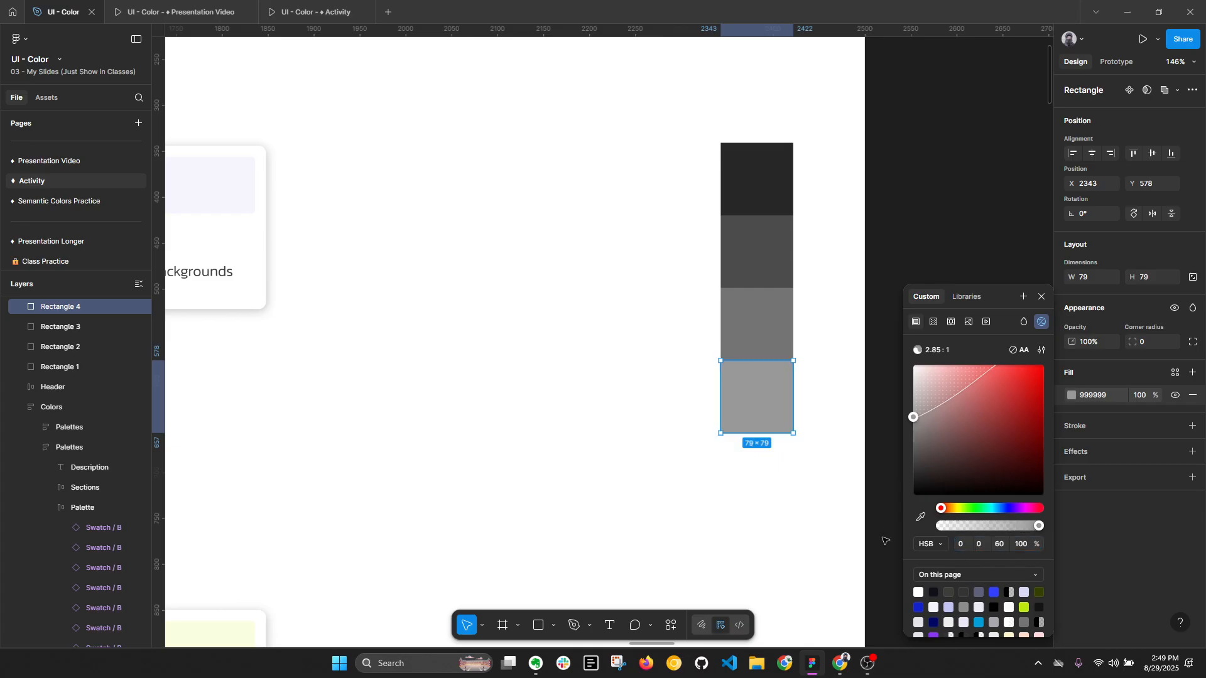
click(828, 517)
- Select the column of four gray sample squares beside the Primary palette and delete it
scroll(775, 322, down, 1)
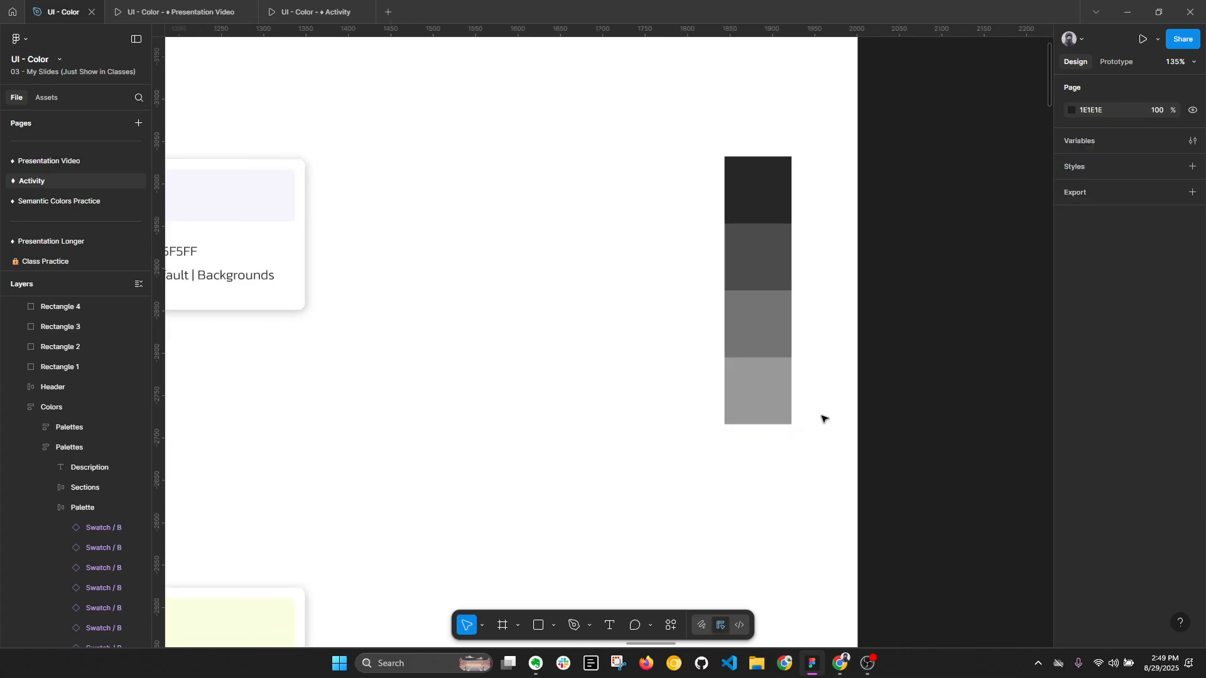
scroll(926, 297, down, 3)
scroll(856, 258, down, 2)
scroll(926, 178, up, 4)
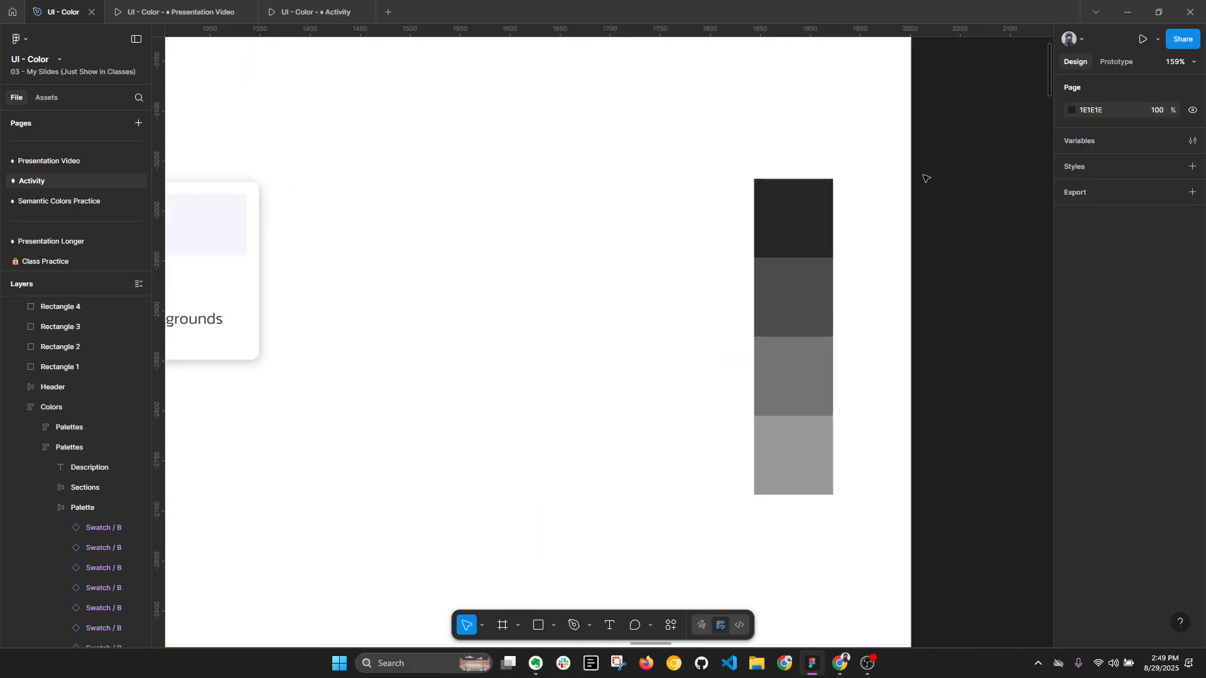
drag(924, 178, 801, 466)
key(alt+l)
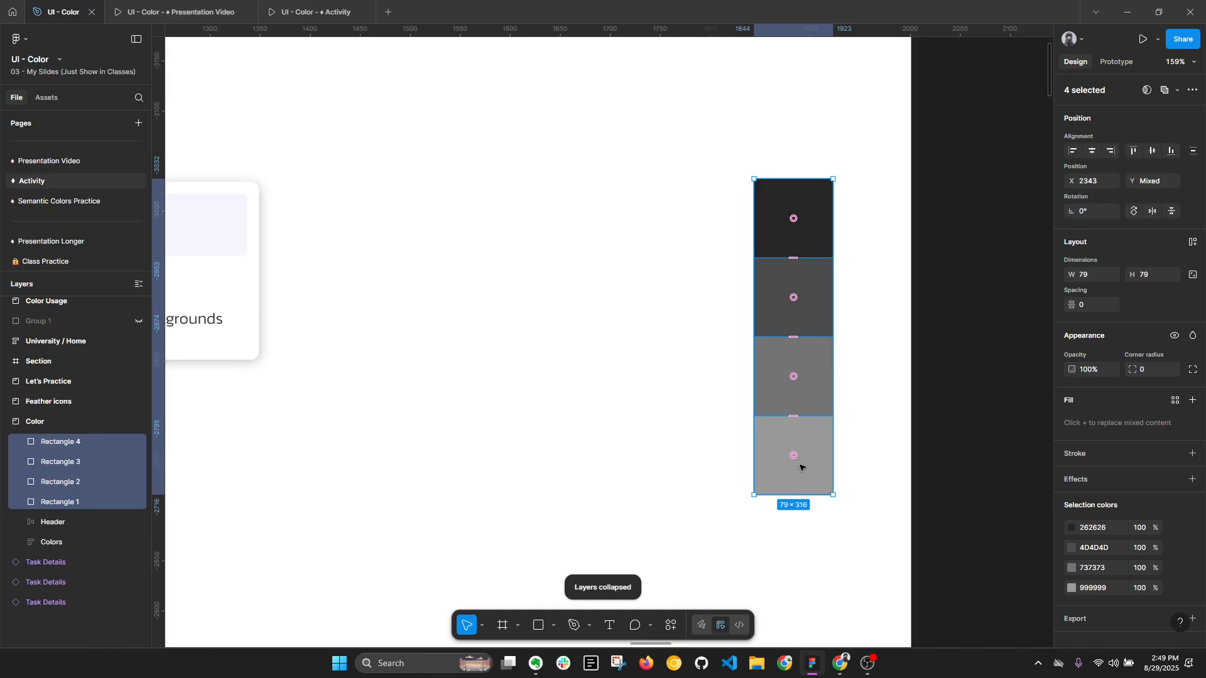
scroll(827, 381, down, 2)
key(Delete)
scroll(827, 381, down, 3)
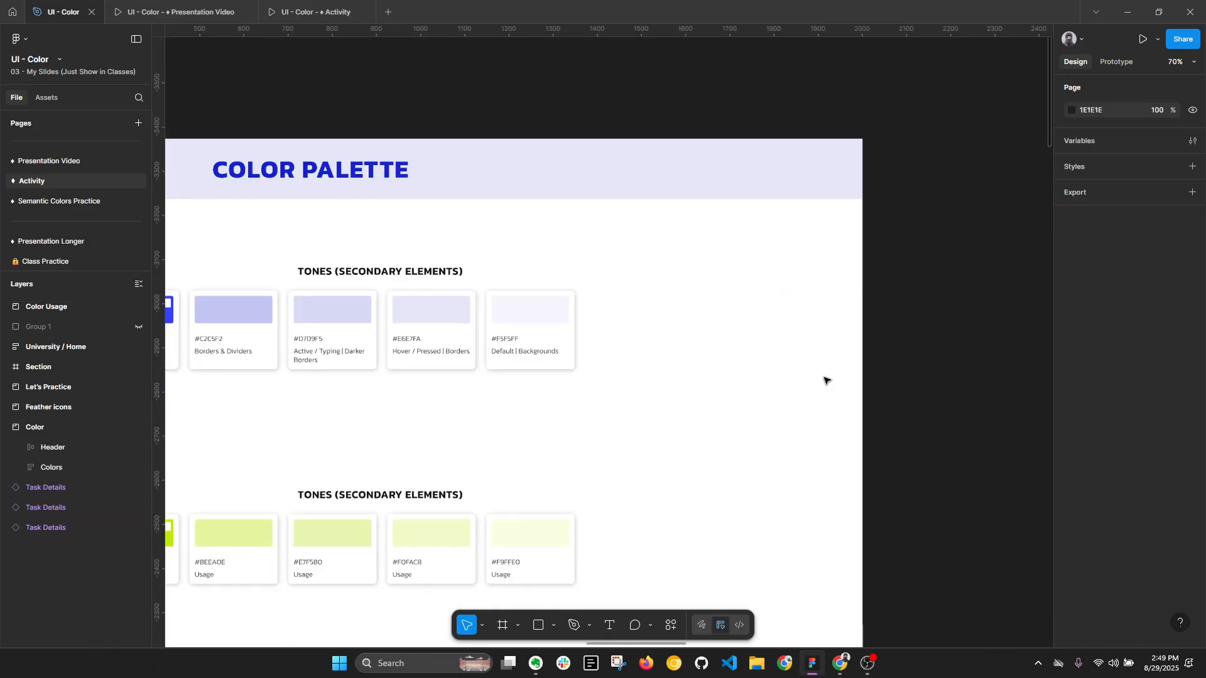
- Check the HSB values of the Default swatch's fill in the Primary palette
drag(638, 372, 1114, 309)
ctrl+click(643, 255)
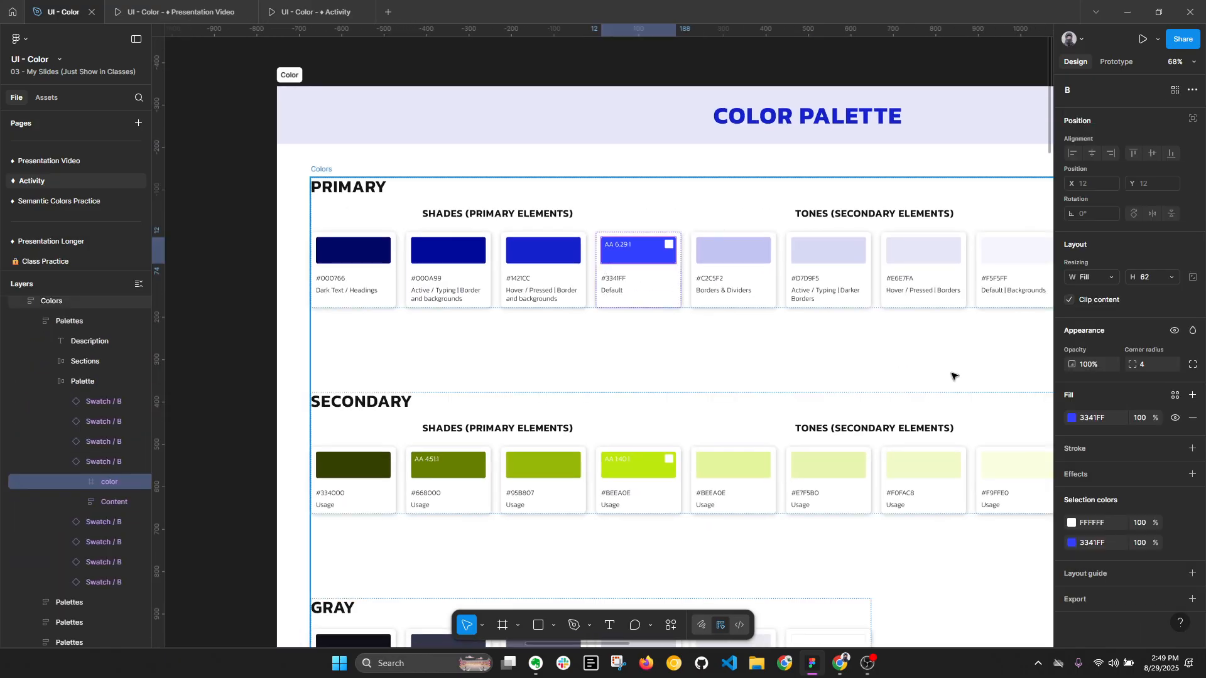
click(1072, 418)
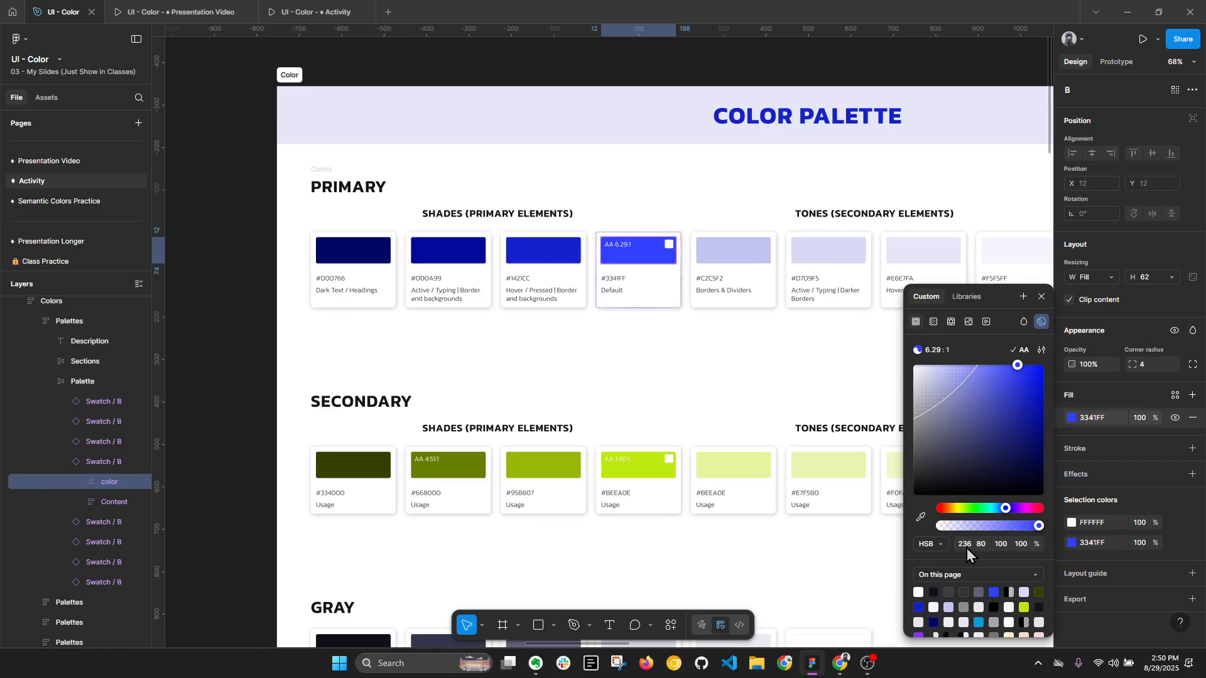
click(714, 339)
- Check the HSB values of the fill of the first, darkest swatch in the Gray palette
scroll(761, 316, down, 1)
scroll(628, 352, down, 5)
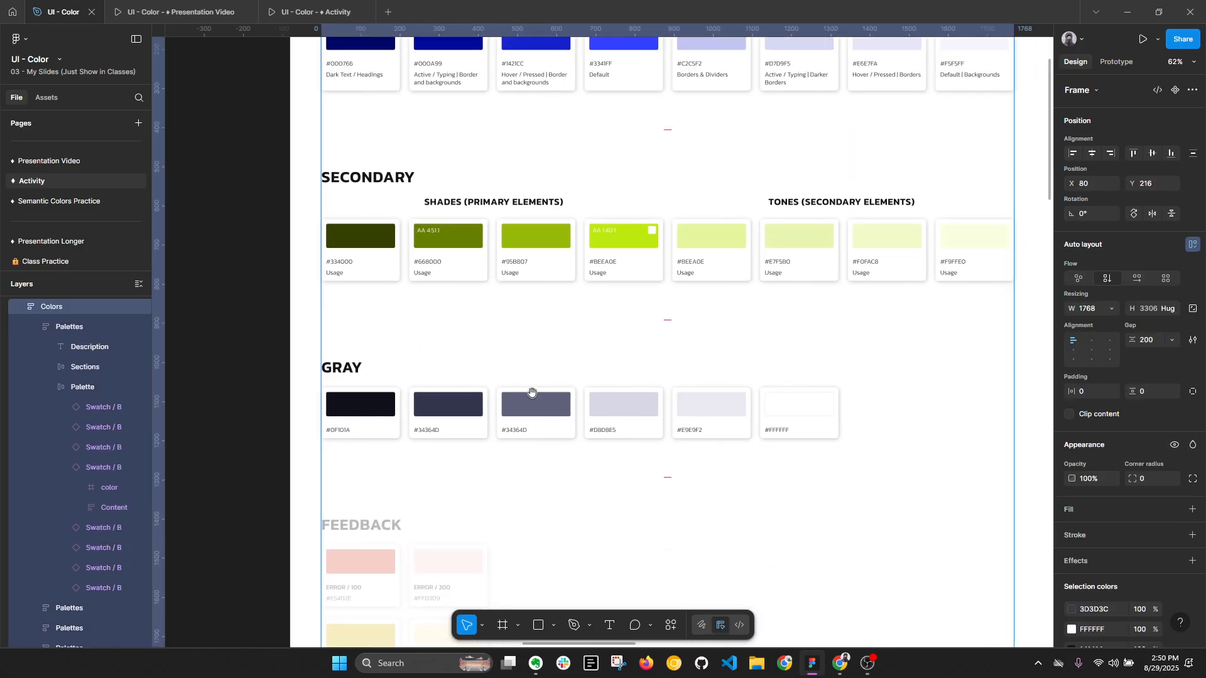
scroll(352, 395, up, 5)
click(335, 402)
double_click(335, 402)
scroll(565, 402, left, 5)
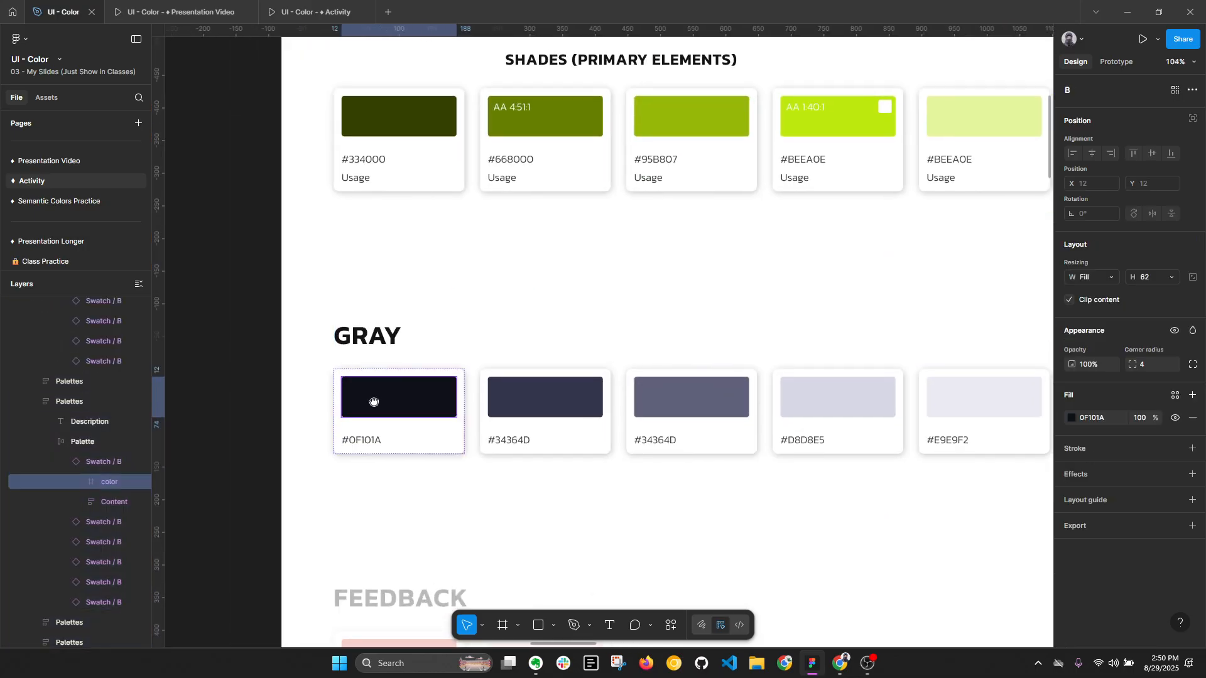
click(1071, 417)
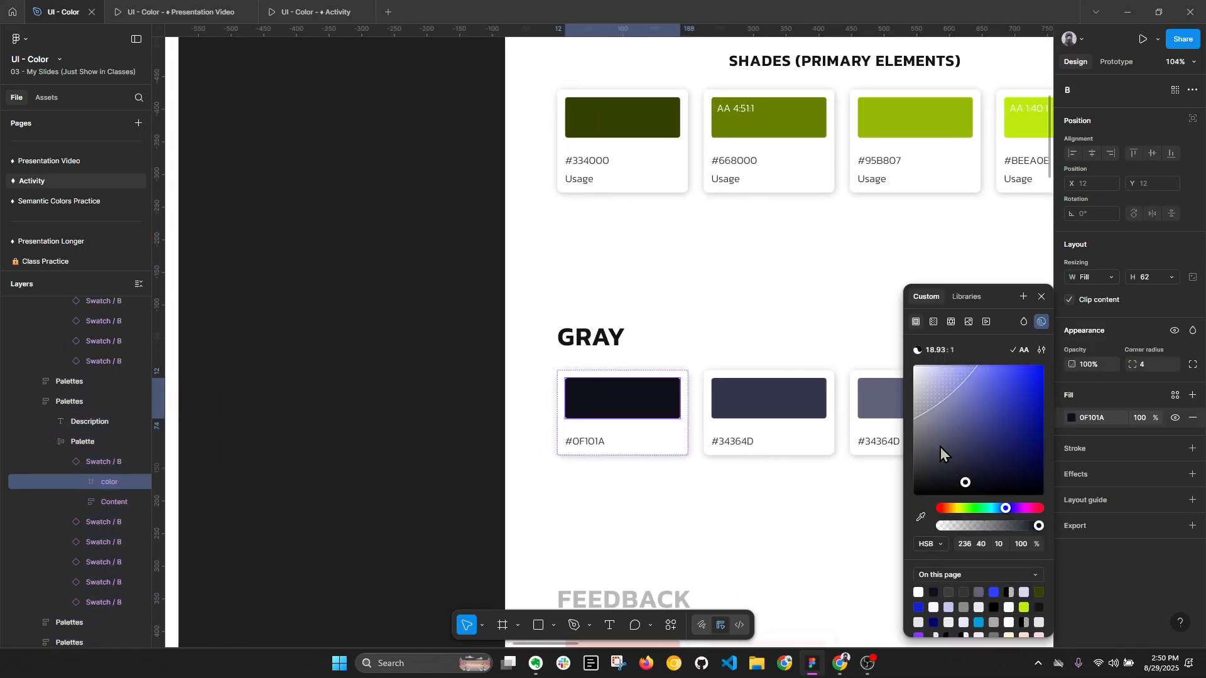
- Try a hue of 0 on the darkest Gray swatch's fill and restore its hue to 236
click(967, 552)
scroll(629, 414, up, 1)
scroll(628, 414, up, 5)
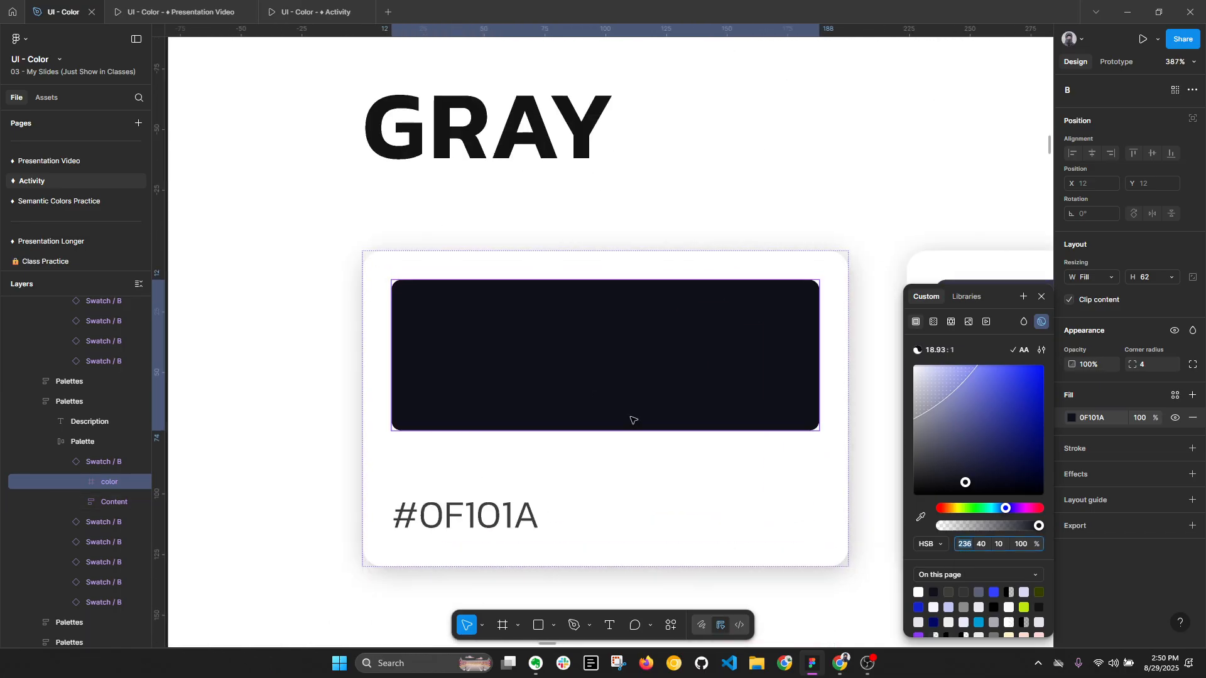
key(Return)
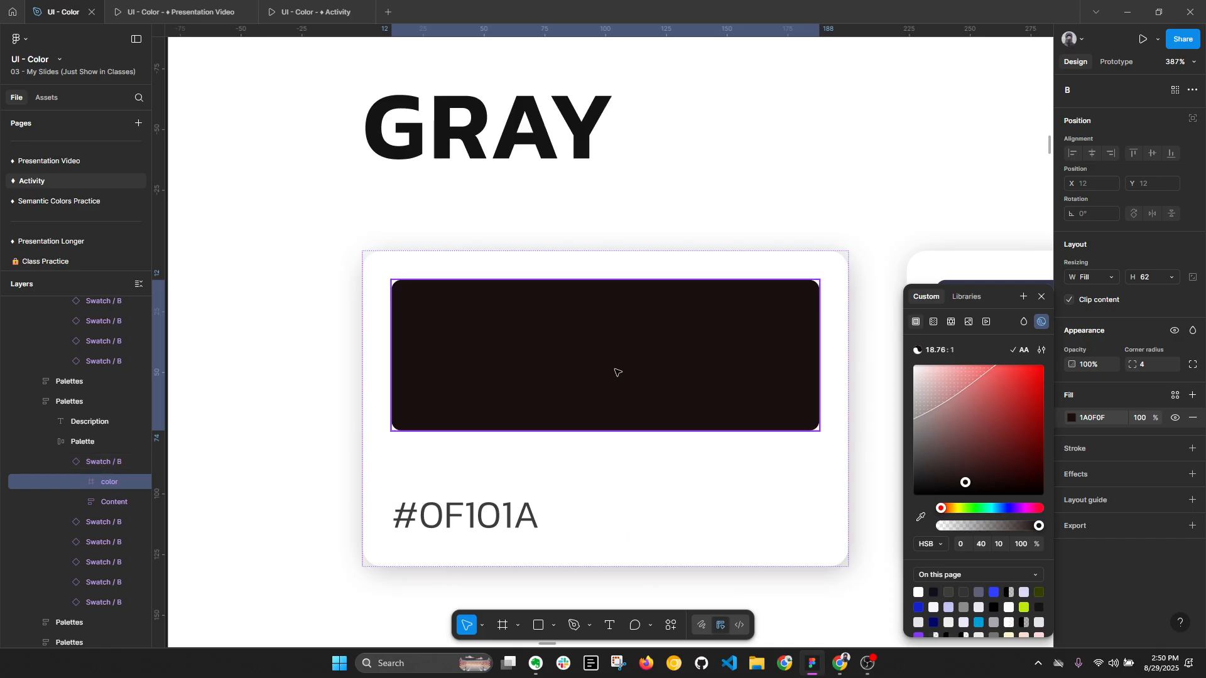
key(ctrl+z)
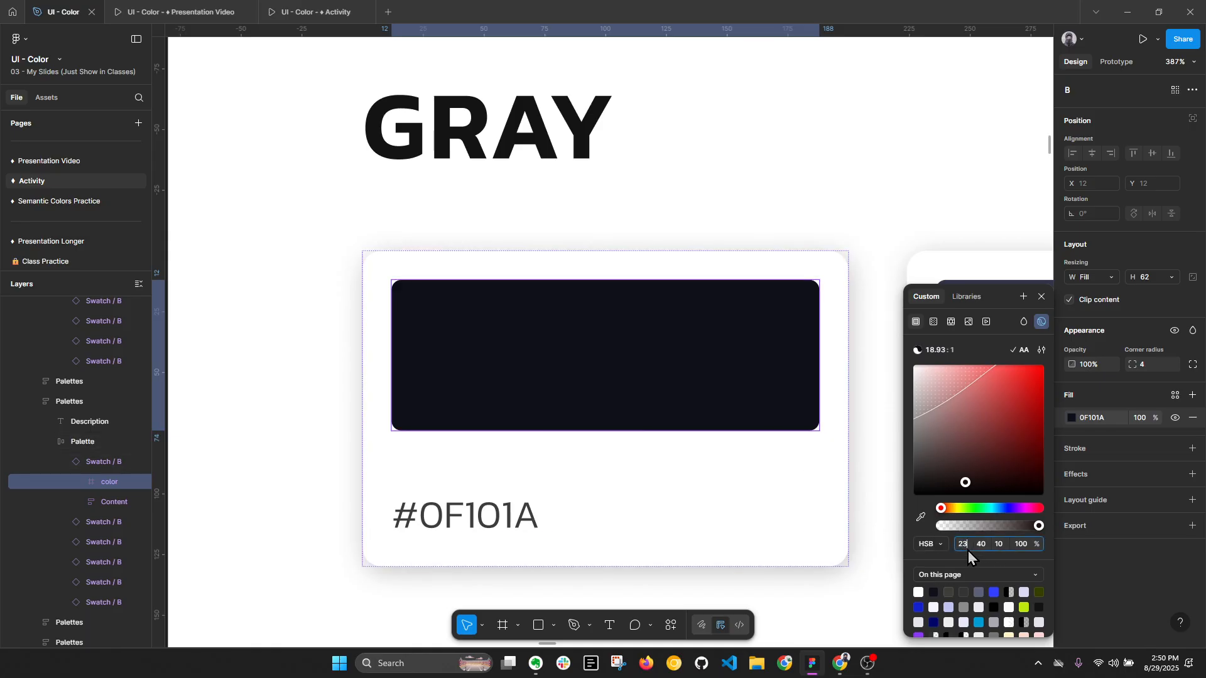
key(Return)
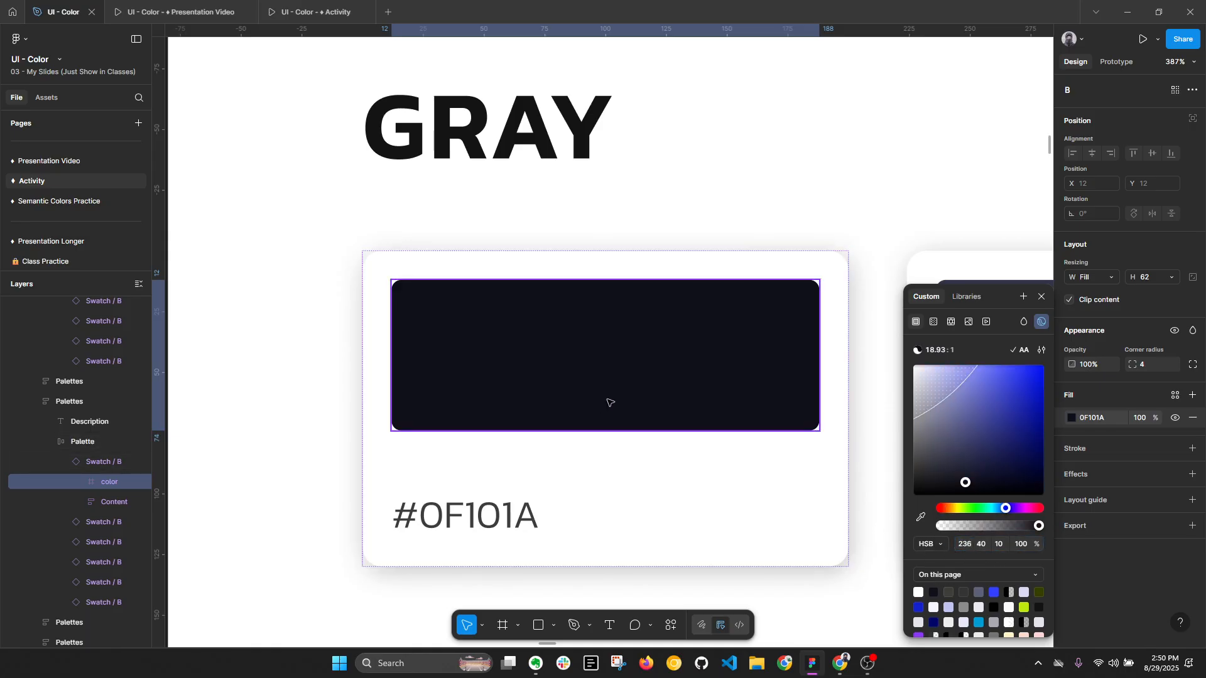
key(alt+l)
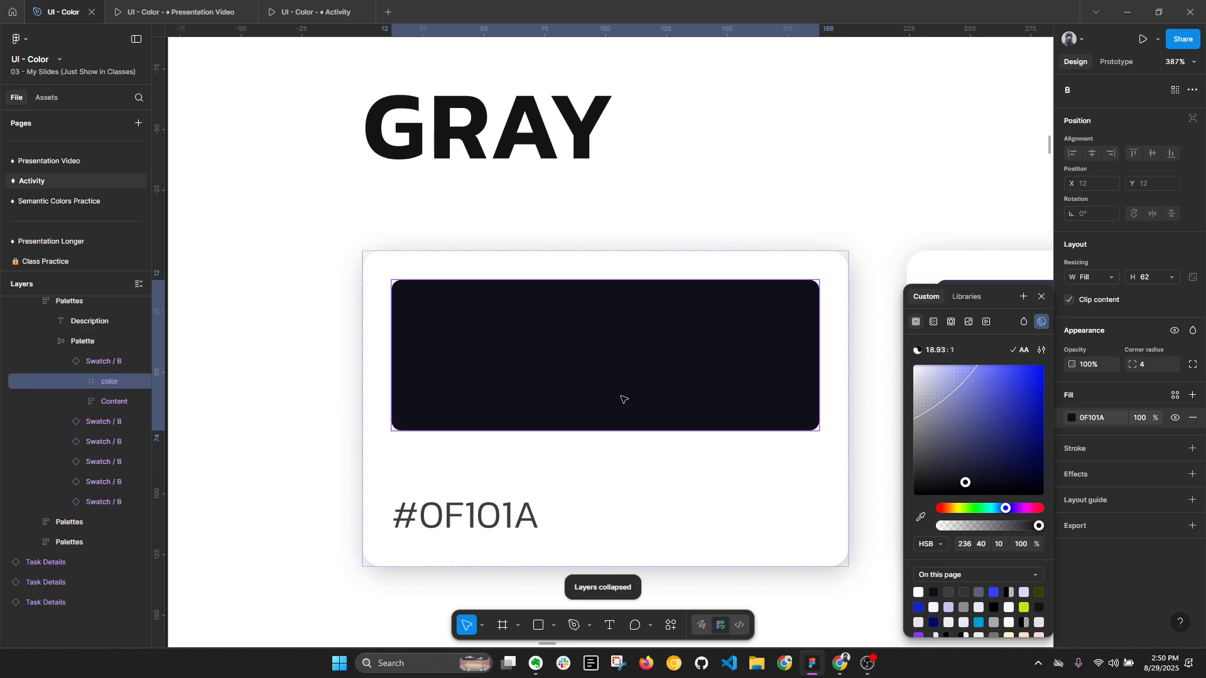
click(813, 499)
click(832, 480)
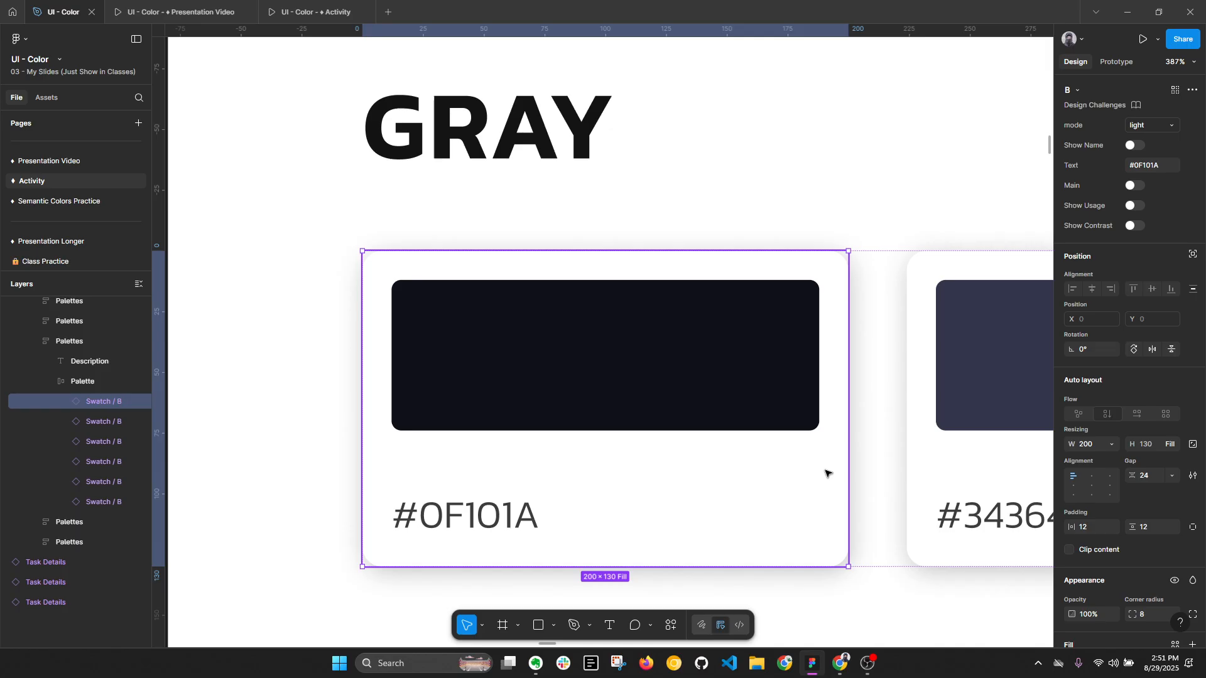
- Set the saturation of the second Gray swatch's fill to 24
scroll(699, 273, down, 5)
scroll(823, 312, right, 4)
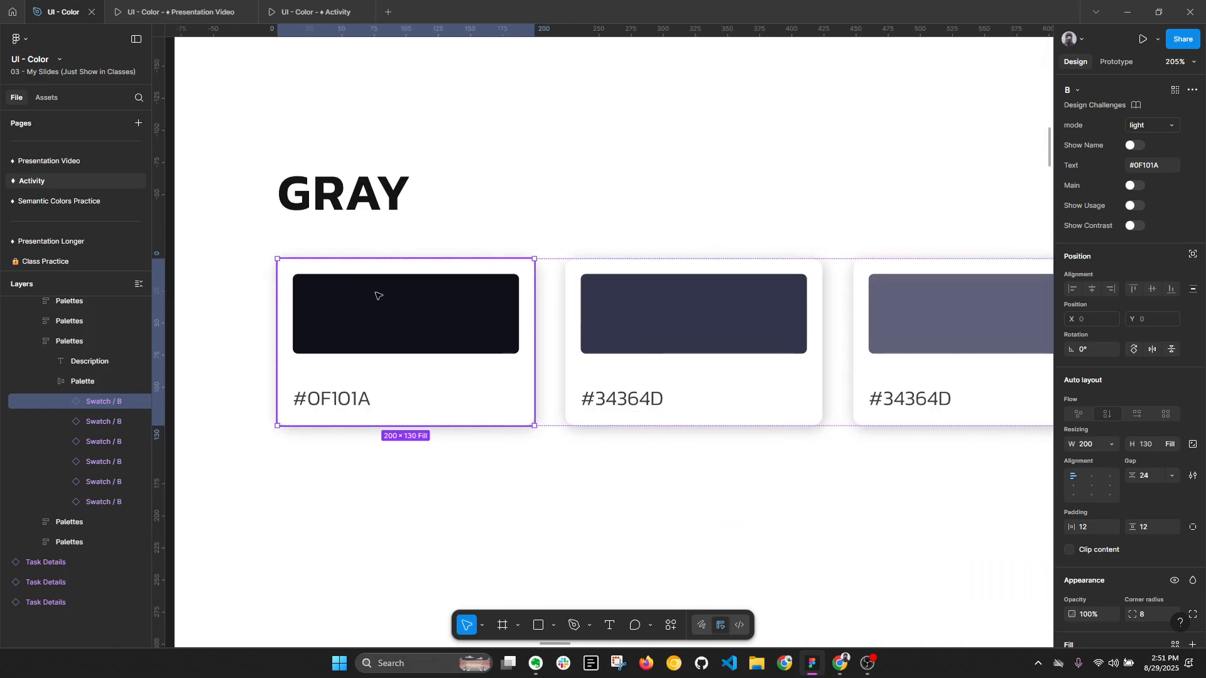
click(682, 317)
scroll(1082, 623, down, 3)
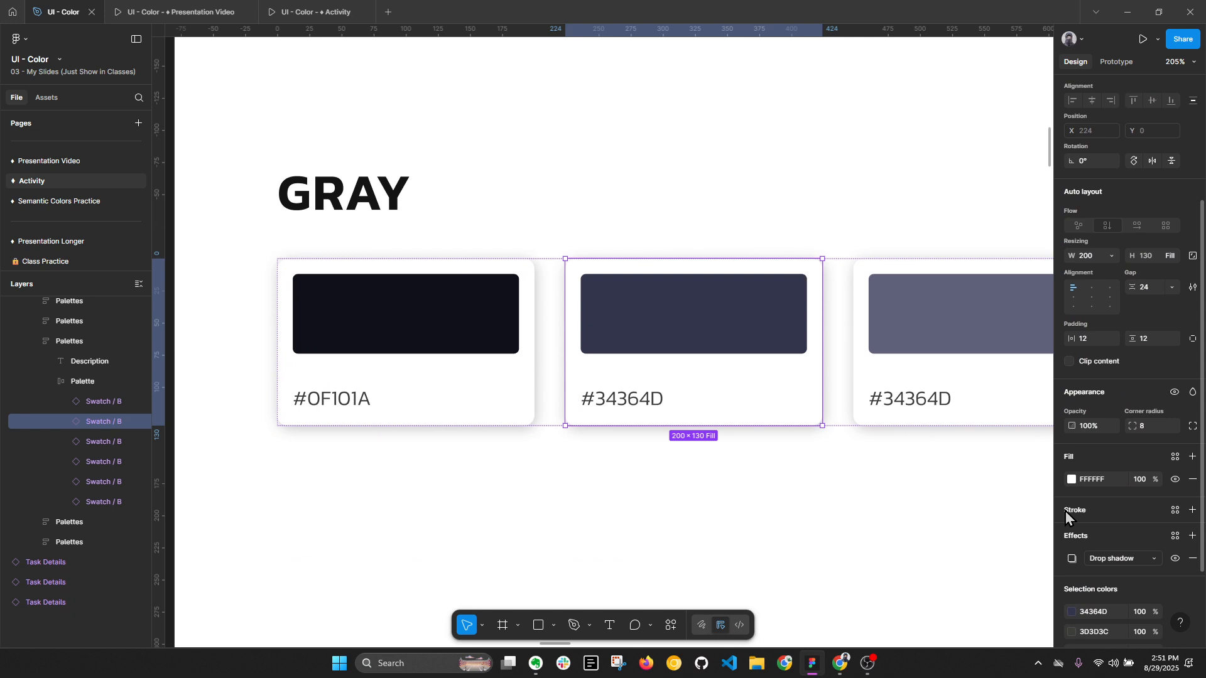
double_click(798, 335)
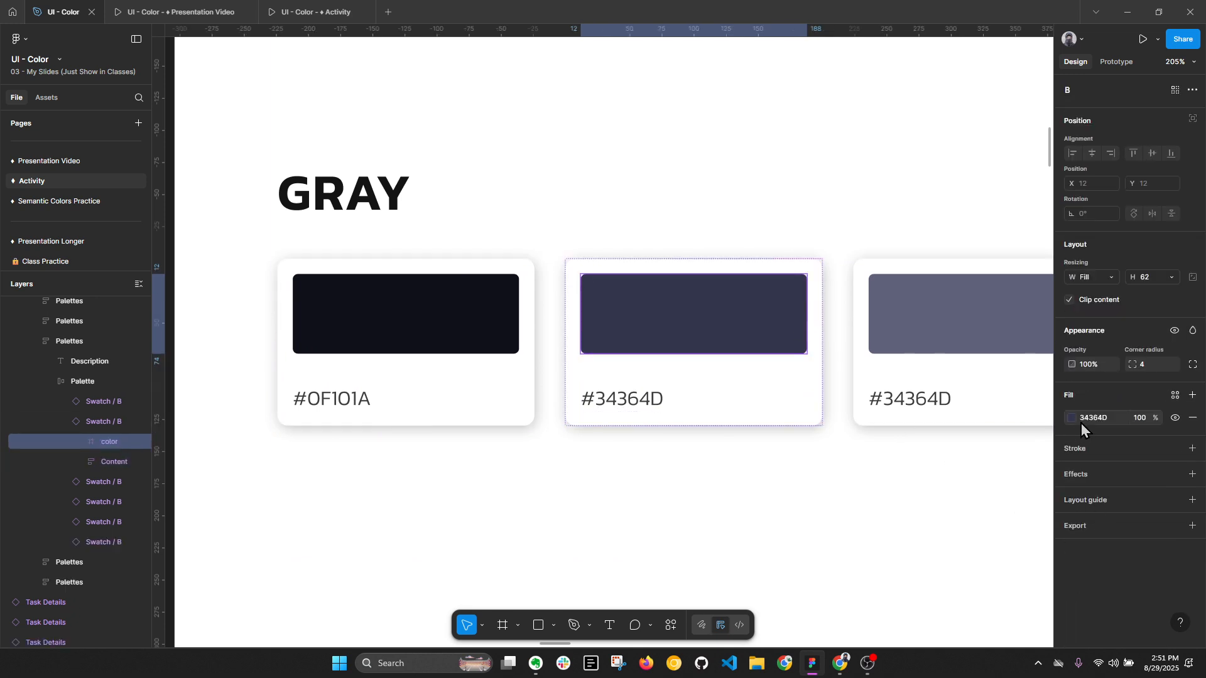
click(1073, 419)
click(971, 550)
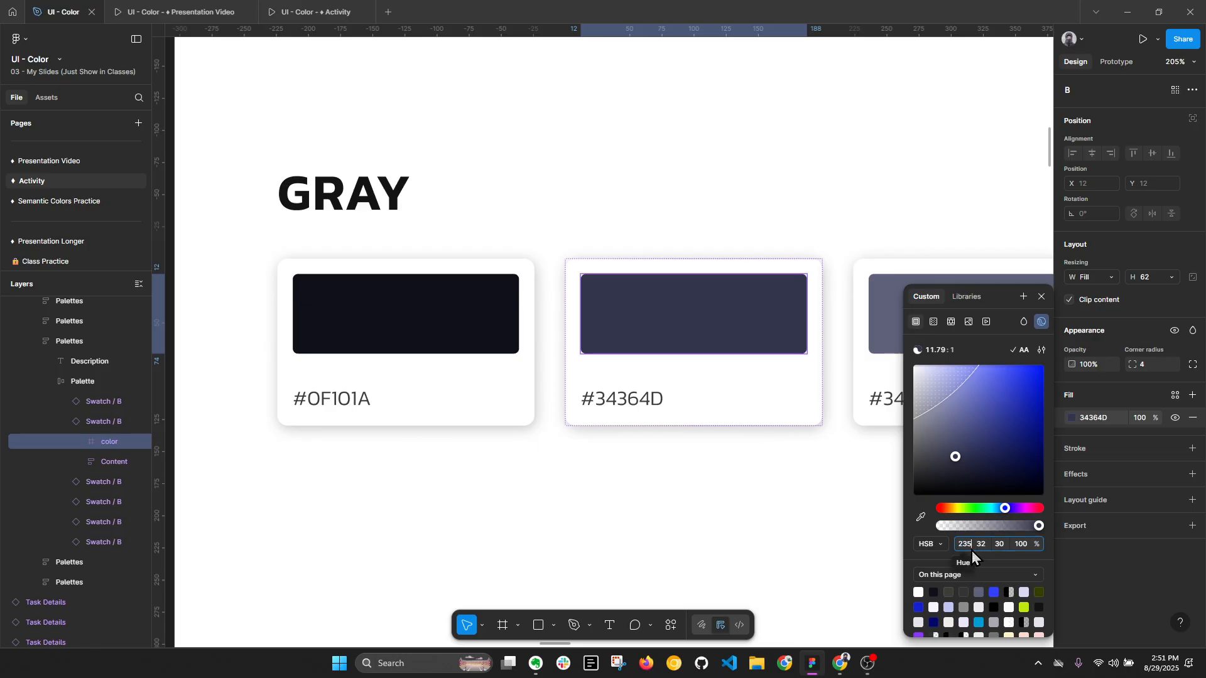
click(922, 516)
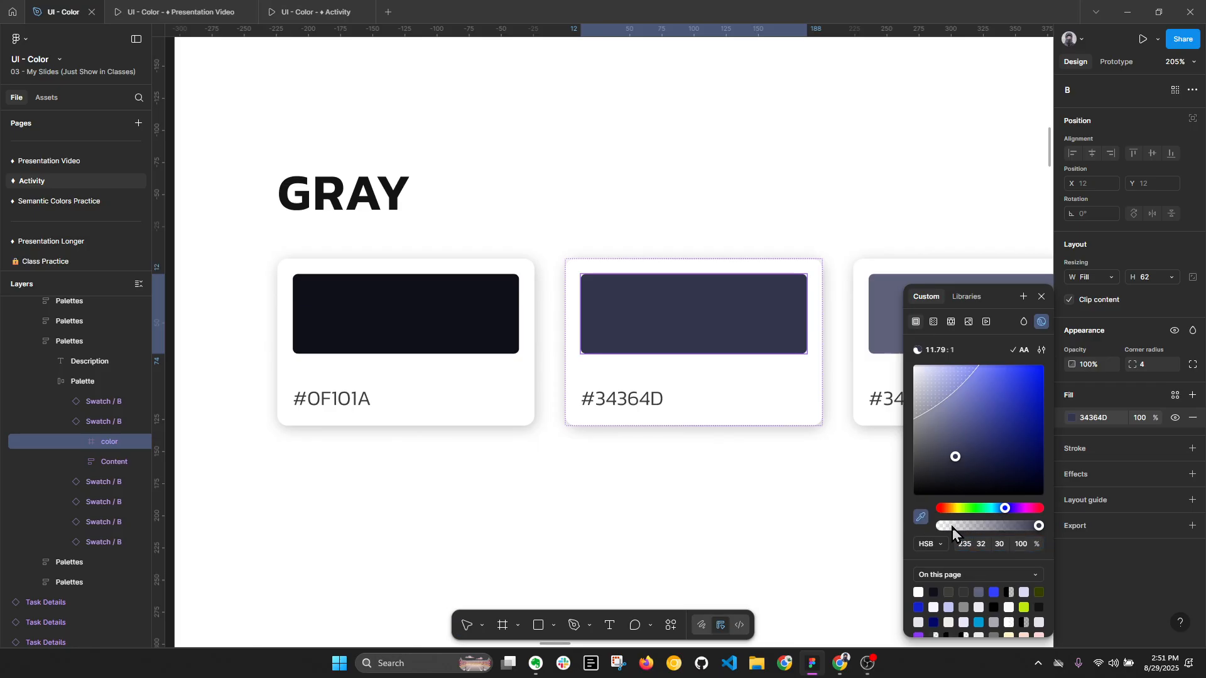
key(Escape)
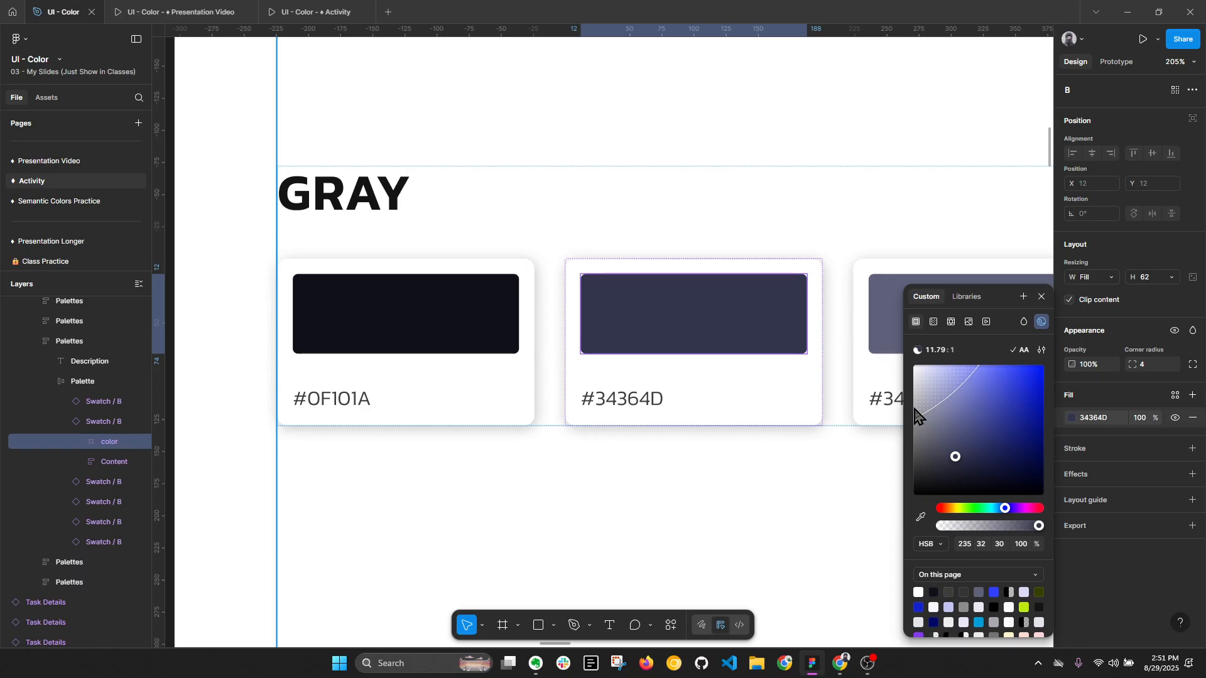
click(989, 546)
text(24)
key(Return)
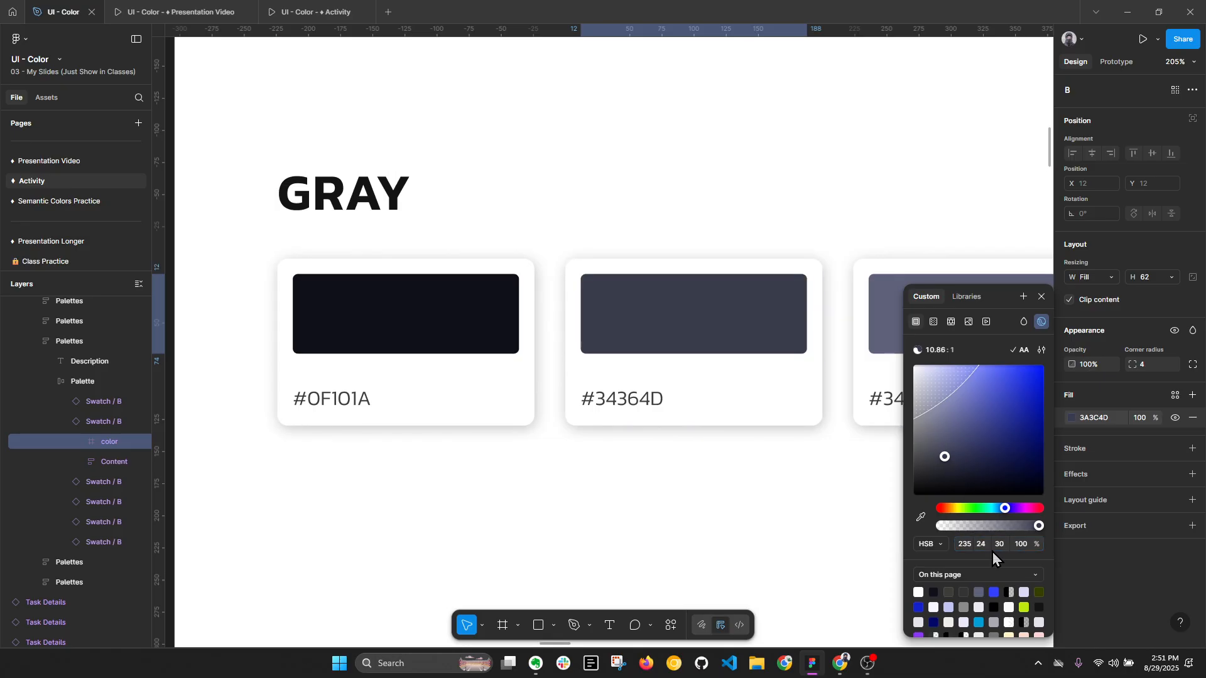
- Copy the second Gray swatch's fill hex code 3A3C4D into the label below its color
click(1101, 421)
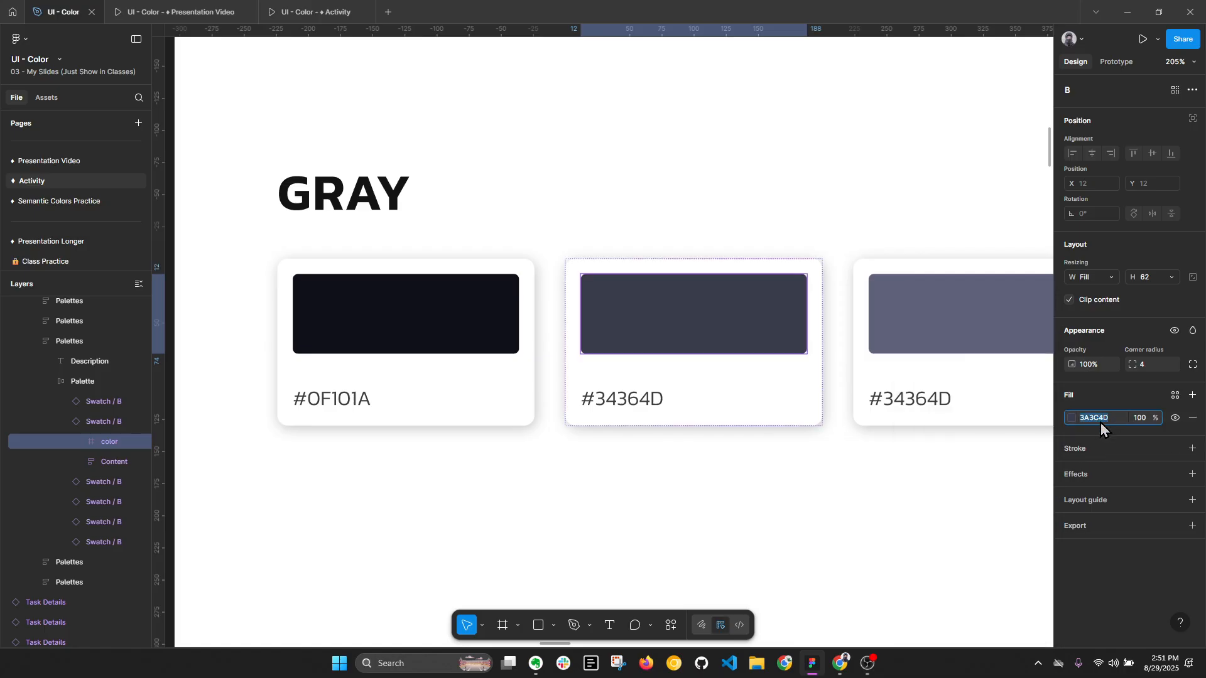
key(ctrl+c)
double_click(600, 399)
key(ctrl+v)
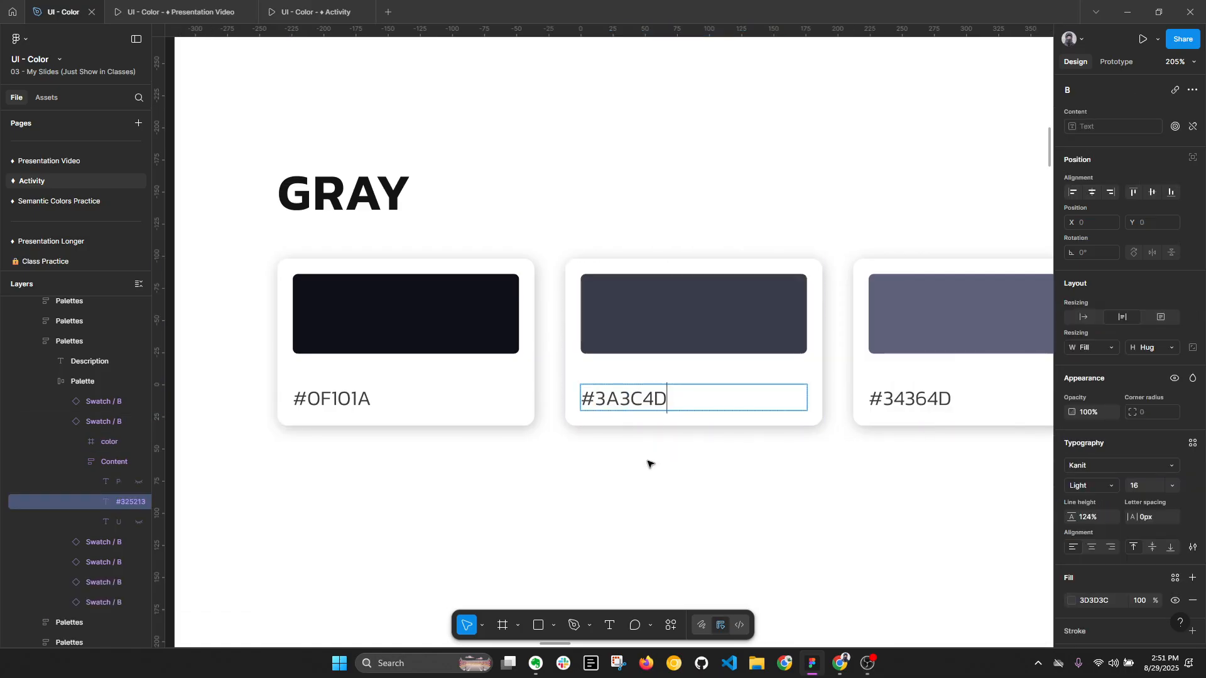
- Set the saturation of the third Gray swatch's fill to 16
click(961, 326)
scroll(974, 377, right, 3)
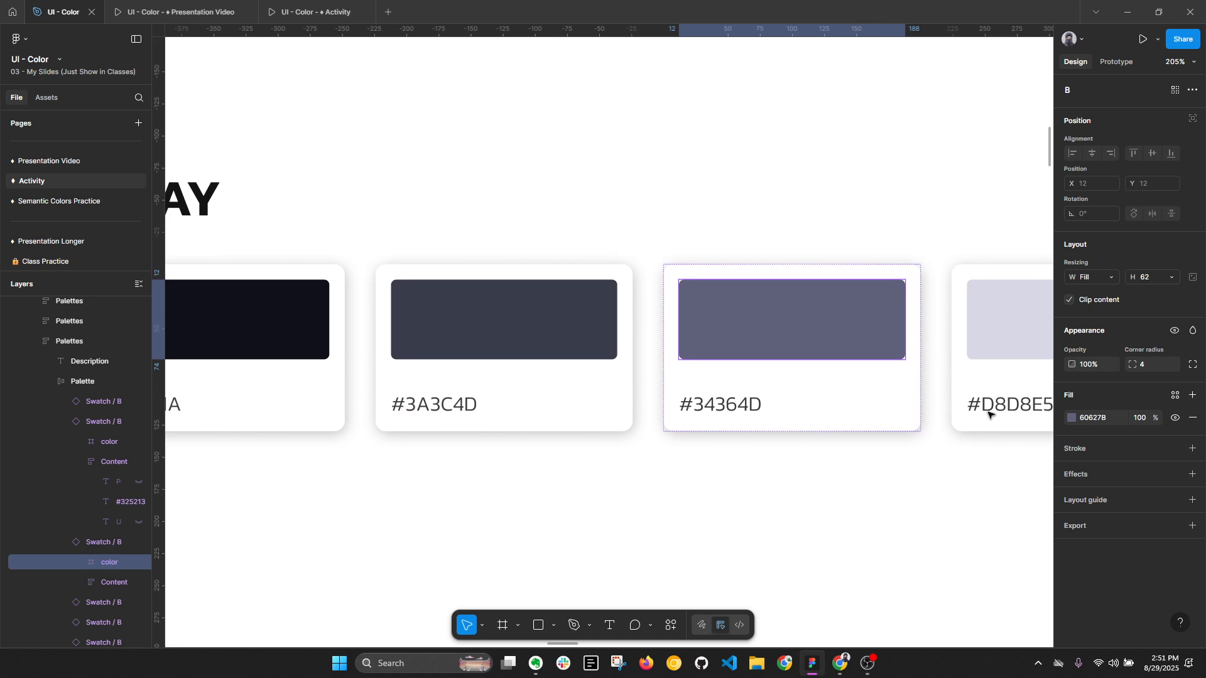
click(1071, 419)
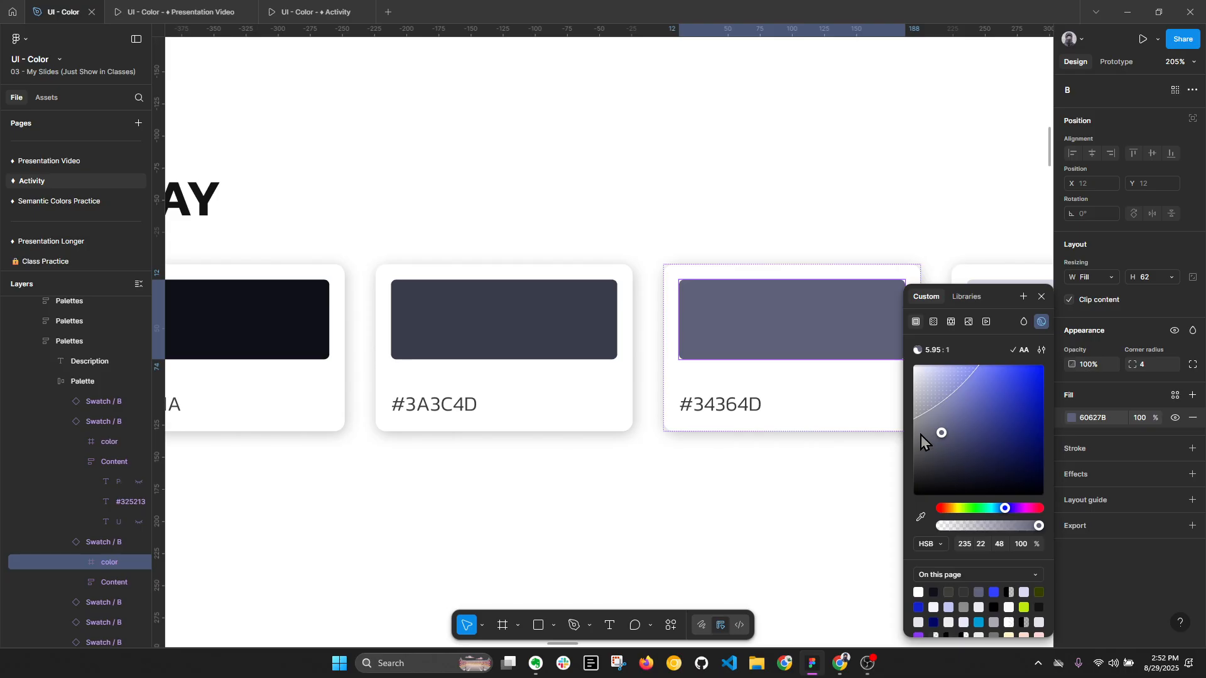
click(981, 549)
text(16)
key(Return)
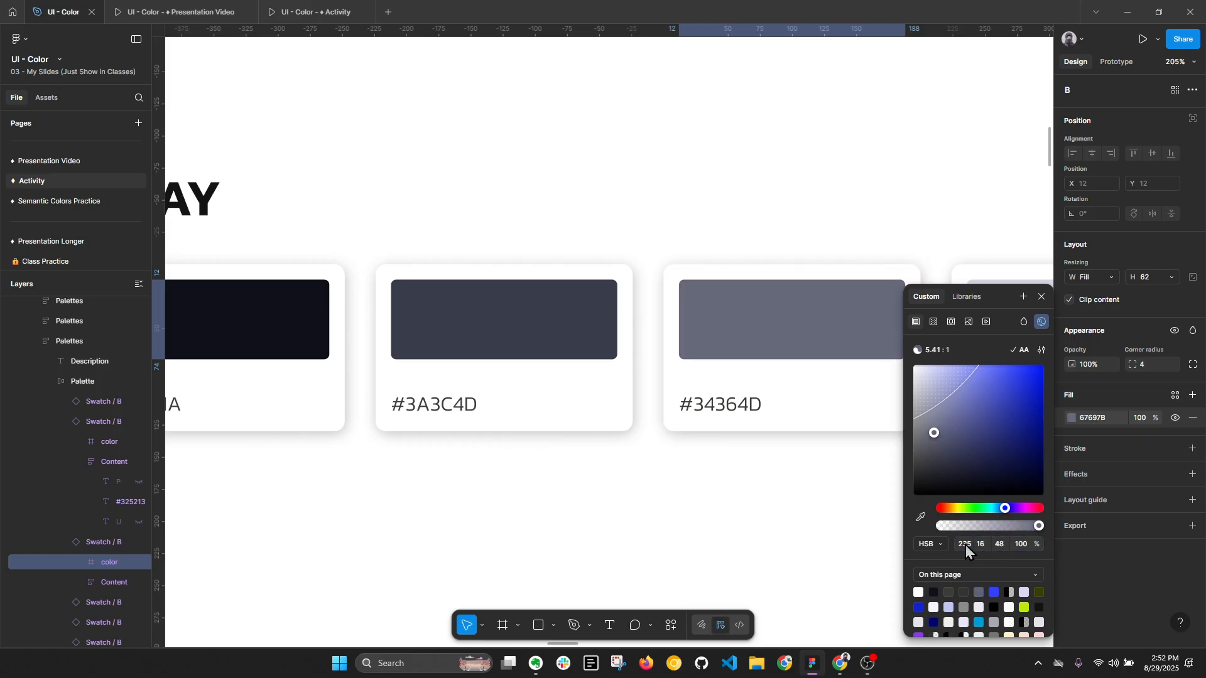
- Replace the third Gray swatch's hex label with its fill code #67697B
key(Escape)
double_click(696, 405)
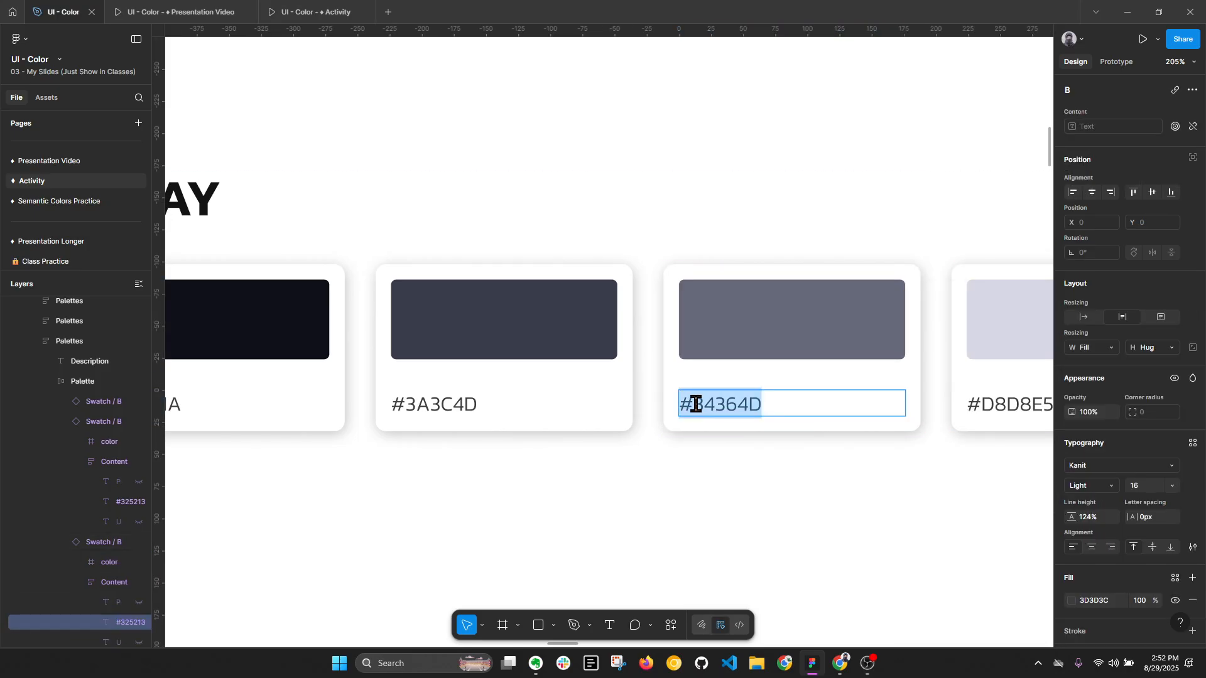
key(ctrl+v)
- Review the Gray row alongside the Primary and Secondary palettes and collapse the expanded layers
scroll(697, 473, down, 5)
drag(891, 469, 654, 415)
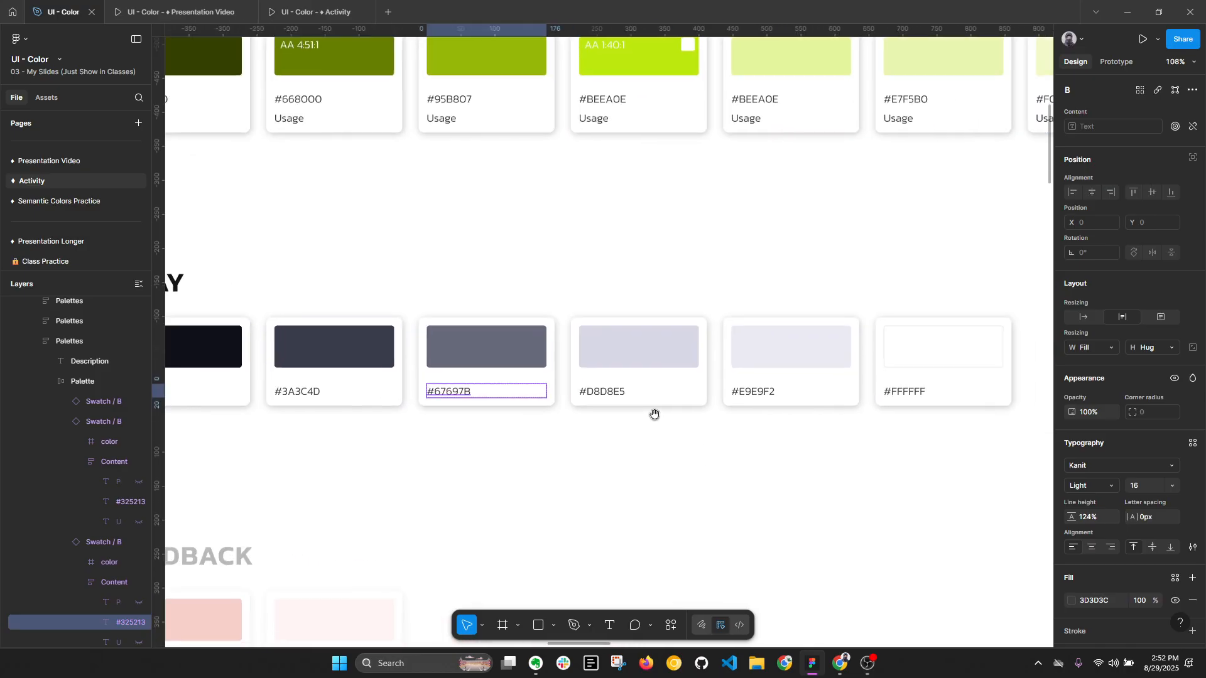
scroll(654, 415, down, 1)
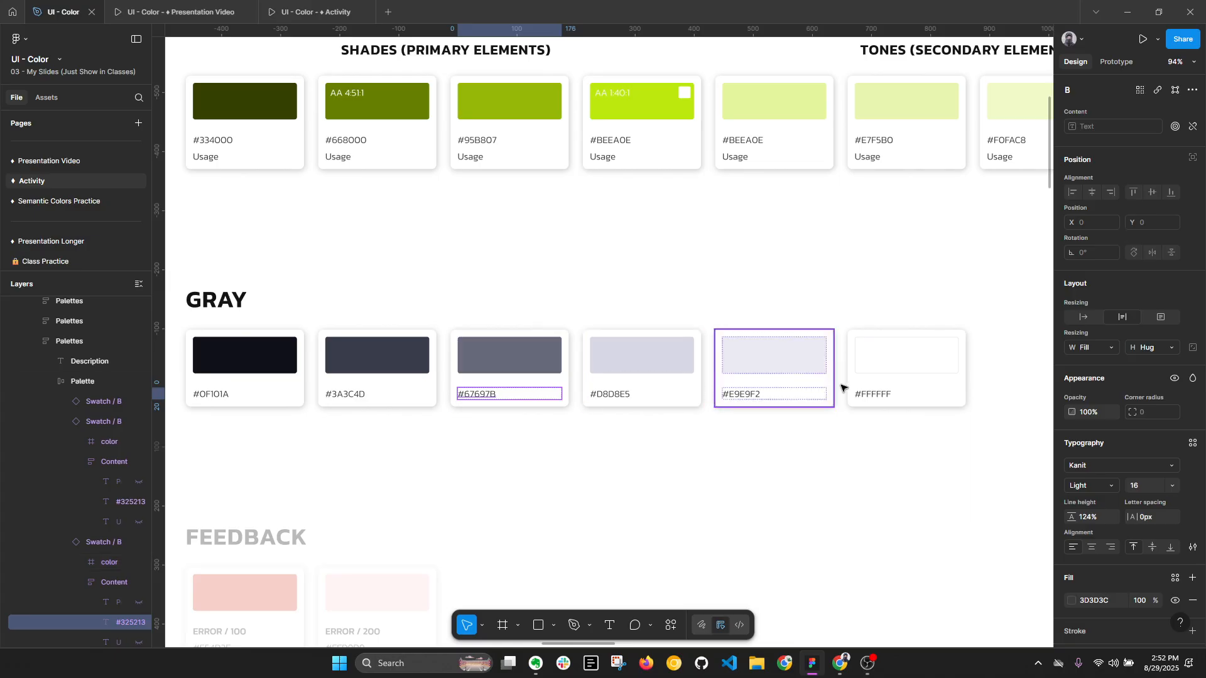
key(alt+l)
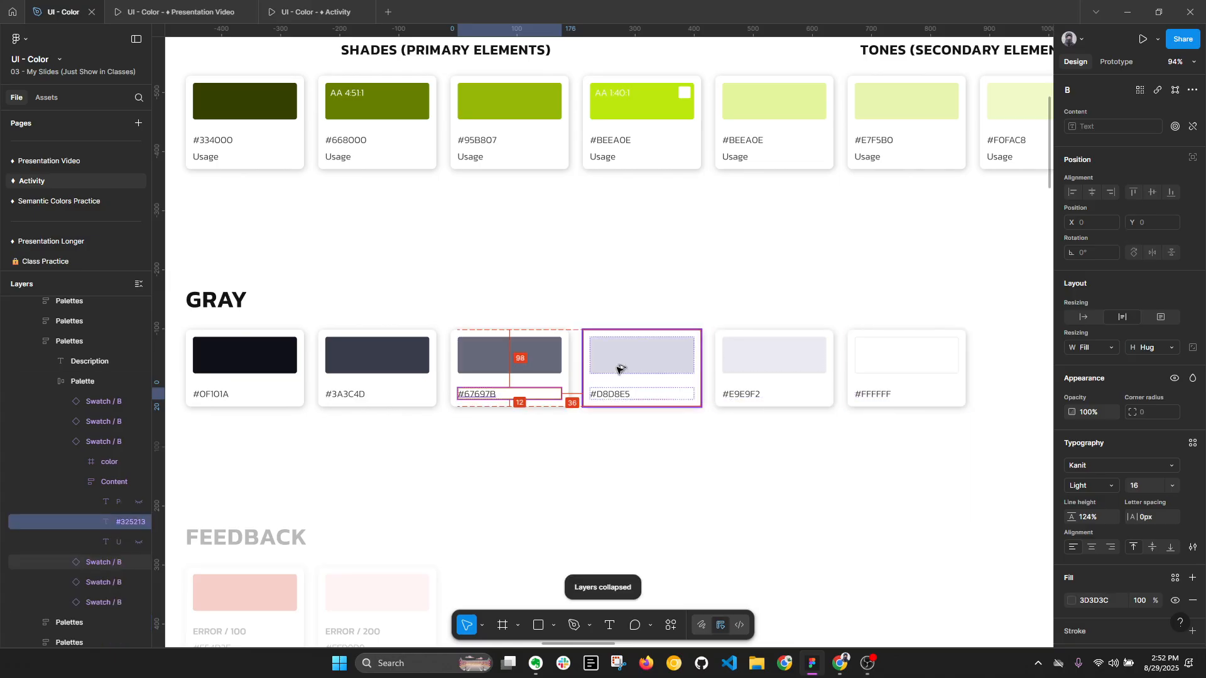
click(667, 370)
scroll(714, 368, down, 4)
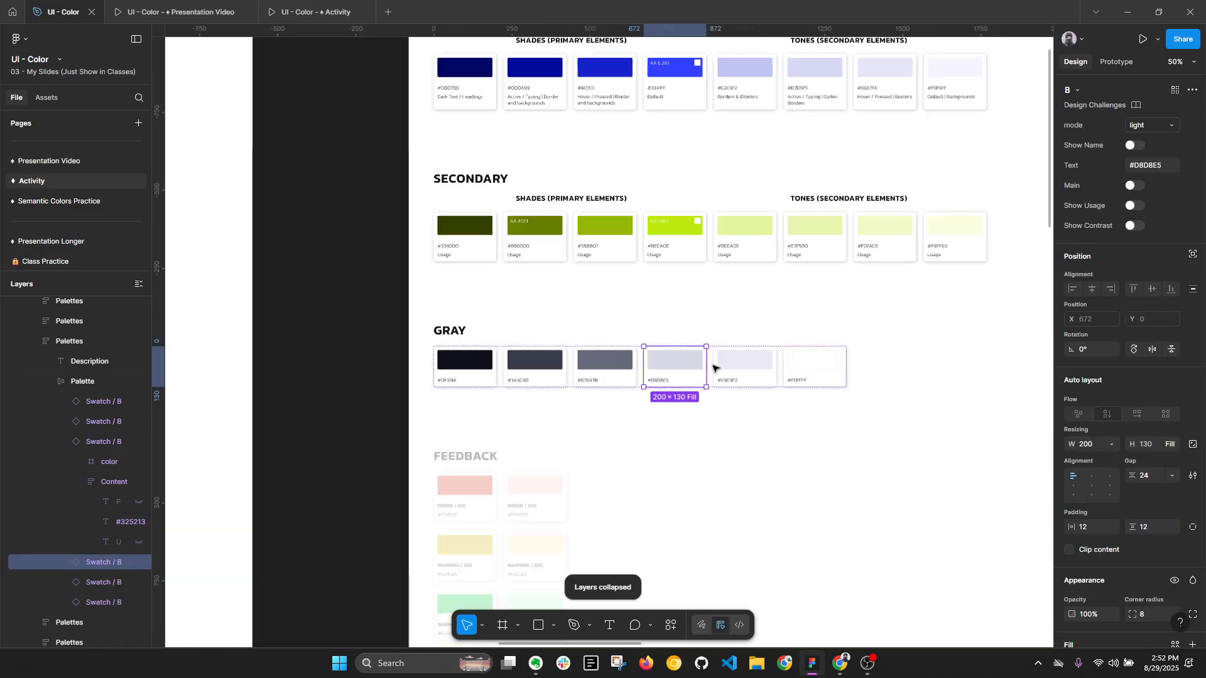
scroll(789, 344, up, 3)
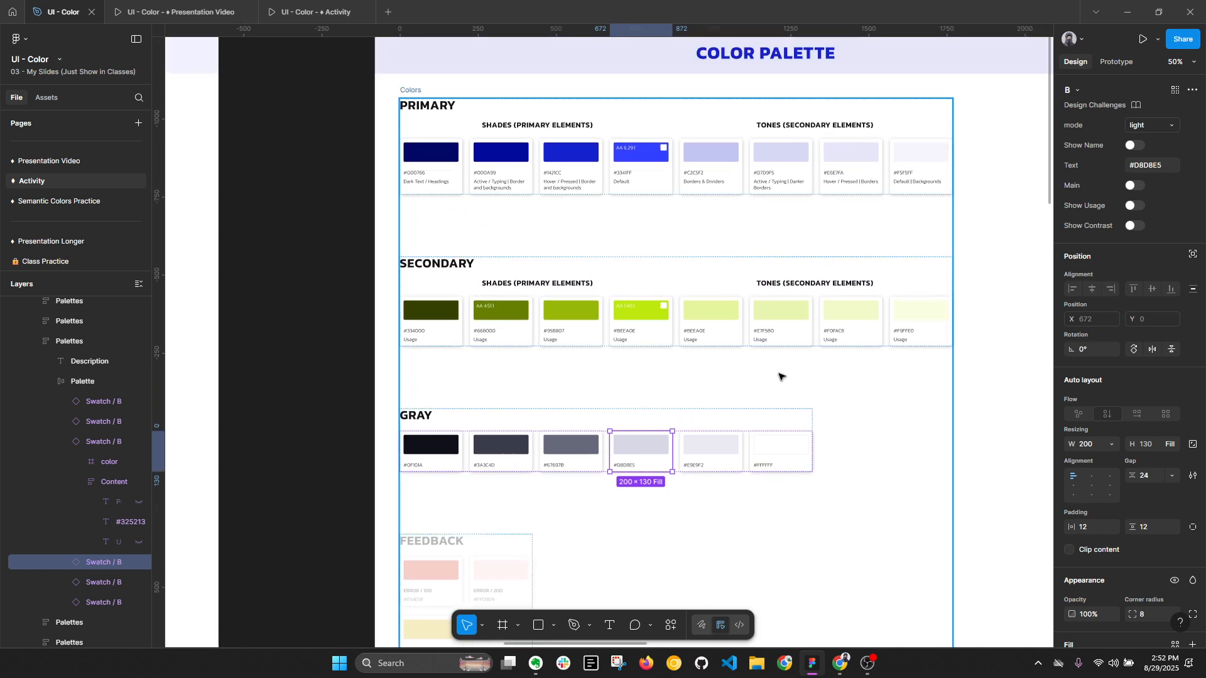
key(alt+l)
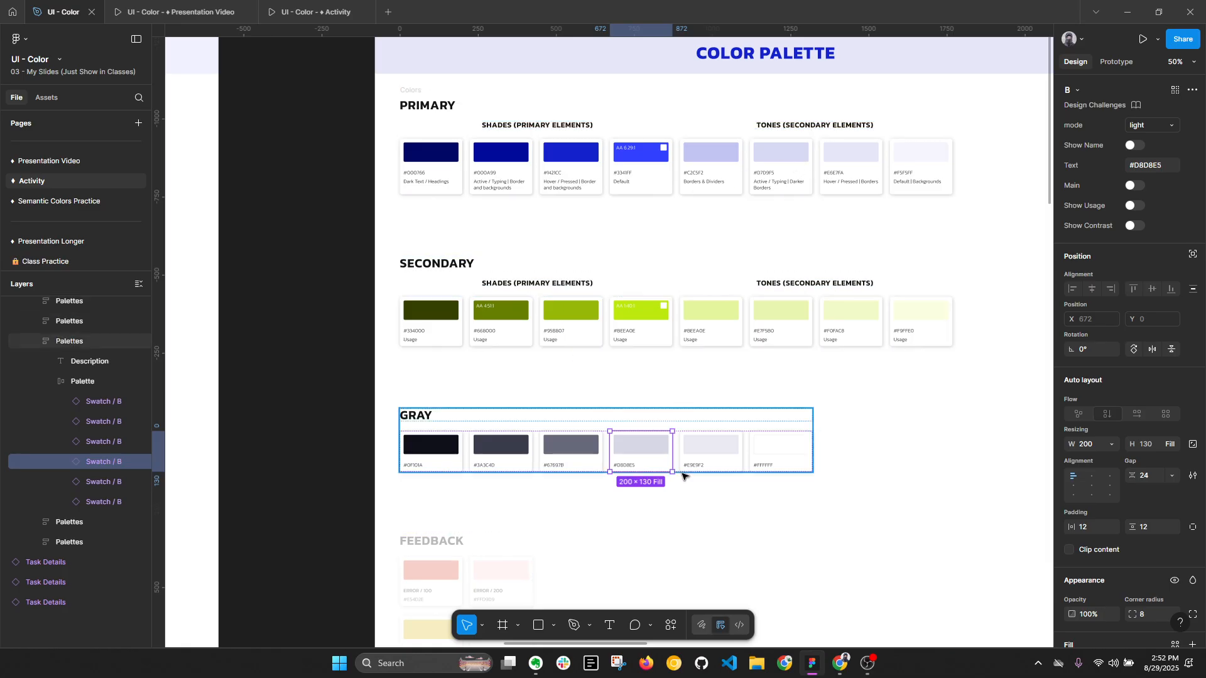
- Set the opacity of the dimmed Feedback palette section to 100%
click(697, 516)
scroll(660, 438, down, 1)
drag(660, 409, 646, 283)
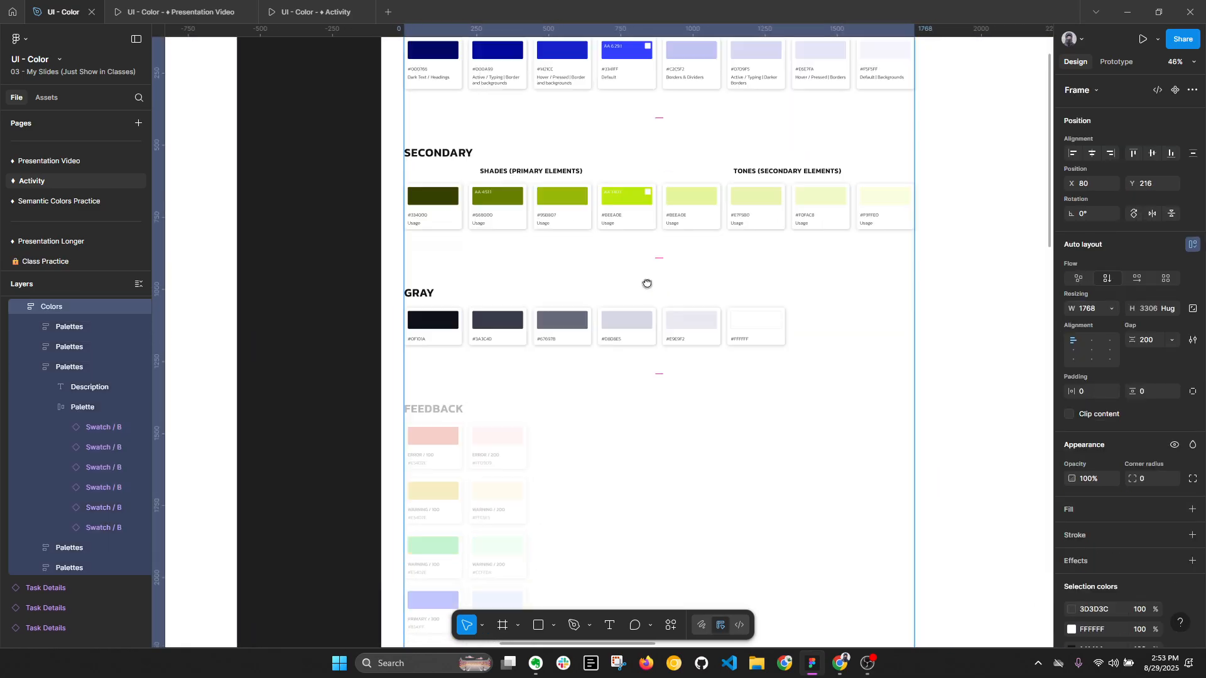
mouse_move(643, 336)
mouse_down()
mouse_move(652, 251)
mouse_move(720, 215)
mouse_up()
click(541, 261)
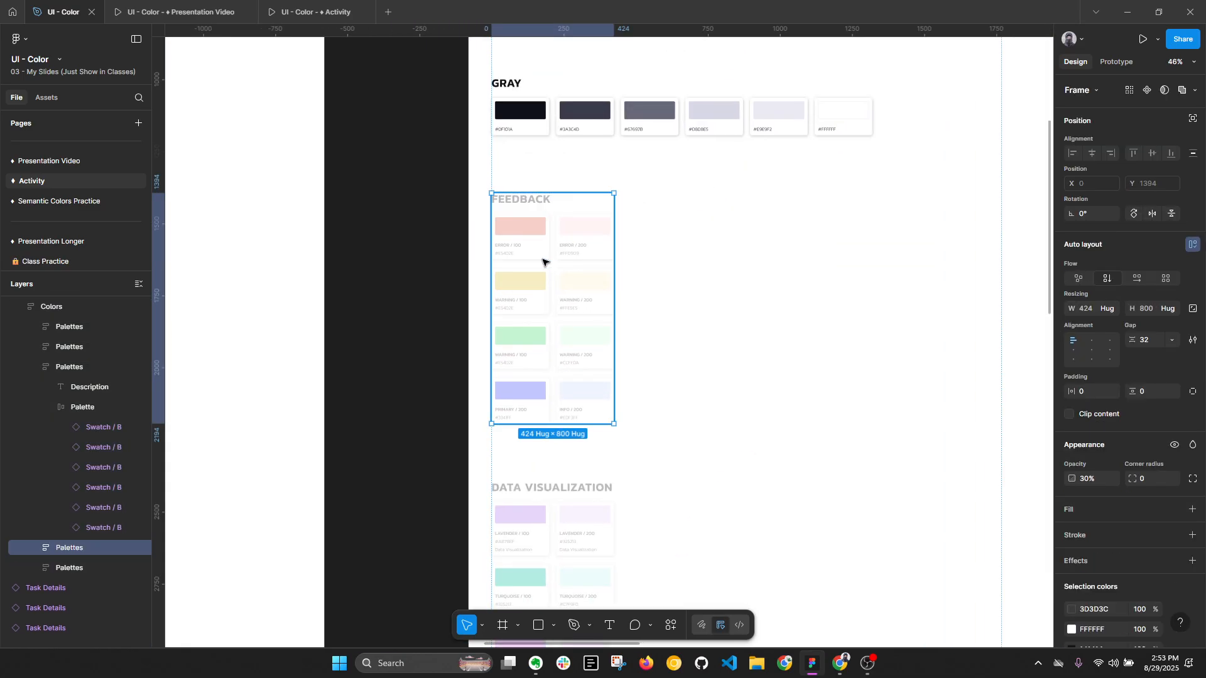
key(0)
scroll(539, 223, down, 2)
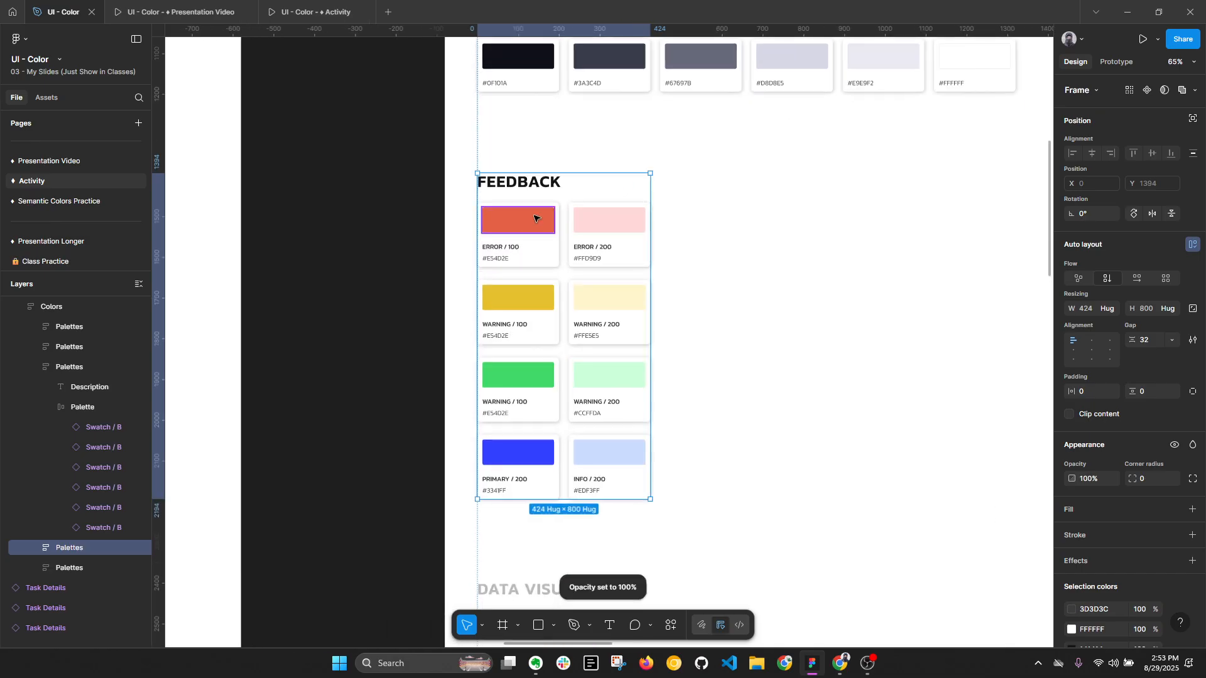
- Duplicate the Primary palette's default #3341FF swatch onto the dark canvas area beside the Feedback section
drag(532, 228, 627, 396)
click(778, 154)
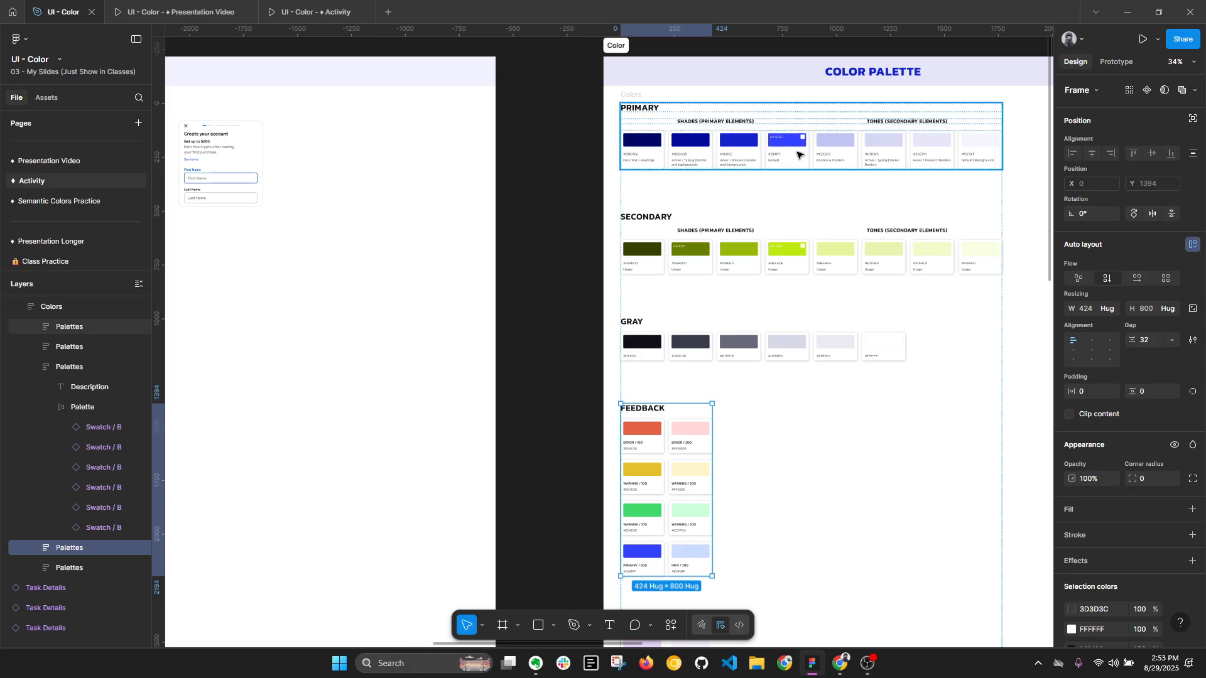
click(798, 154)
drag(798, 155, 593, 447)
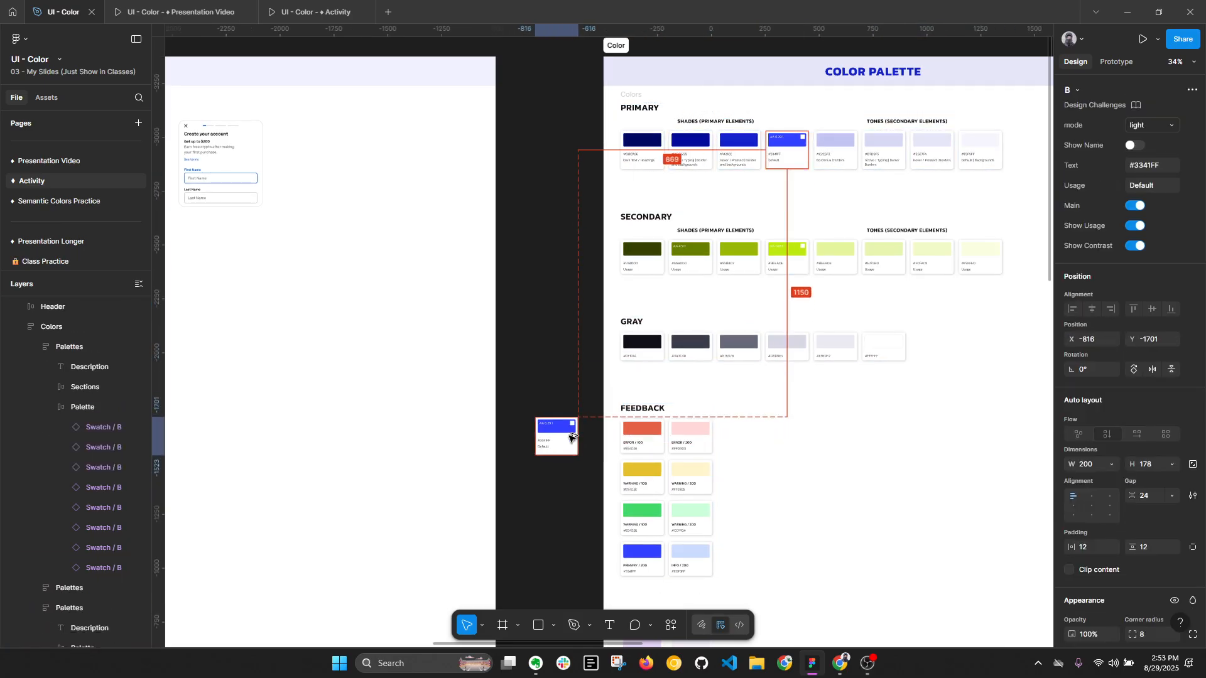
scroll(597, 450, up, 3)
scroll(597, 450, up, 4)
- Copy the duplicated swatch's color block out beside the card and change the copy's fill hue to 0, giving red FF3333
drag(559, 350, 421, 345)
double_click(591, 340)
scroll(592, 340, up, 1)
click(1072, 479)
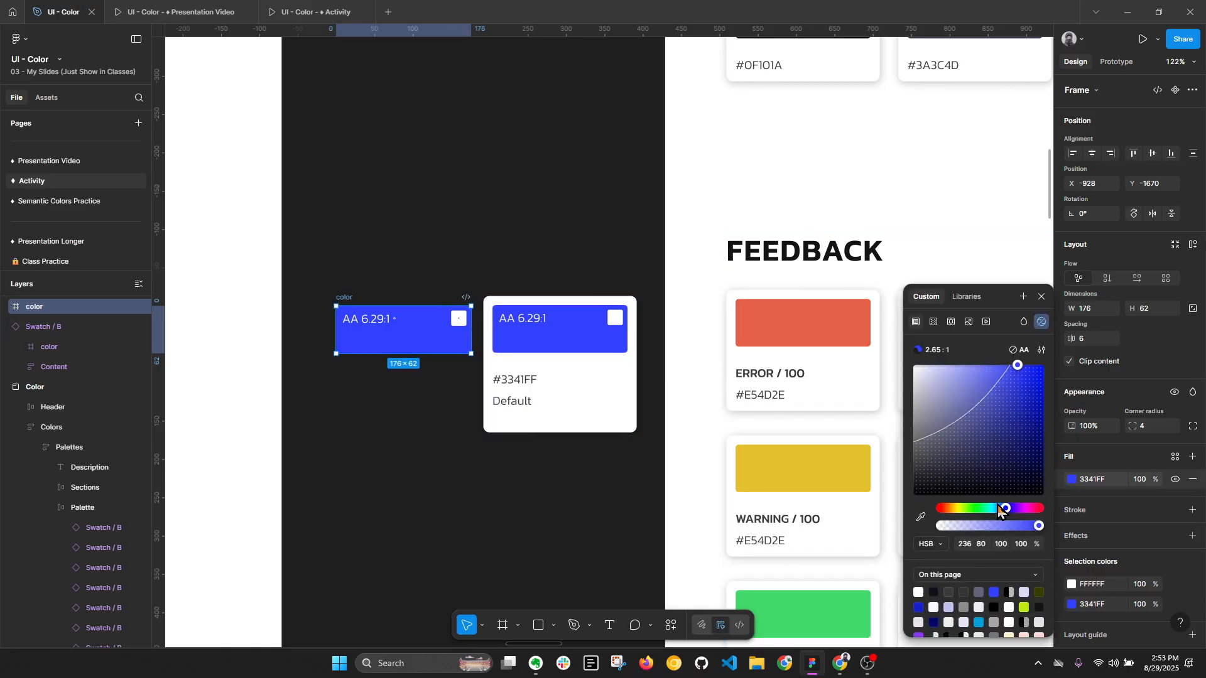
drag(1004, 511, 925, 510)
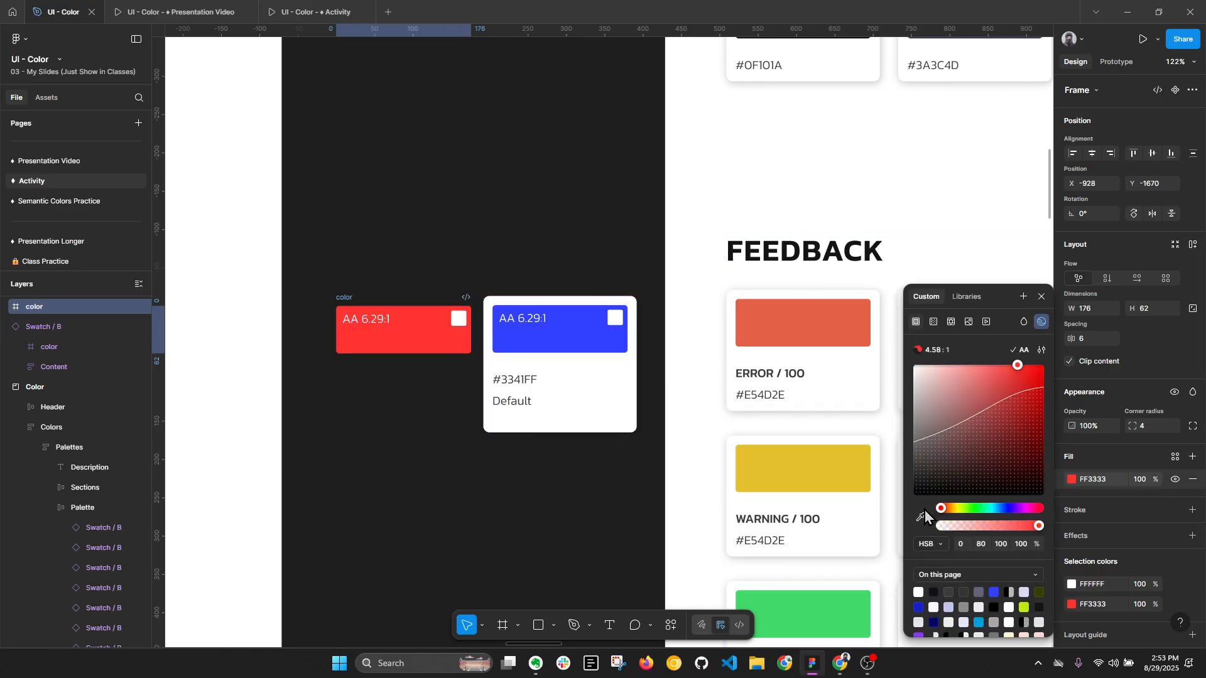
- Draw a rectangle about 470 × 366 around the red block and swatch card, send it to the back and fill it white
click(484, 449)
key(r)
drag(289, 193, 649, 473)
key(ctrl+shift+[)
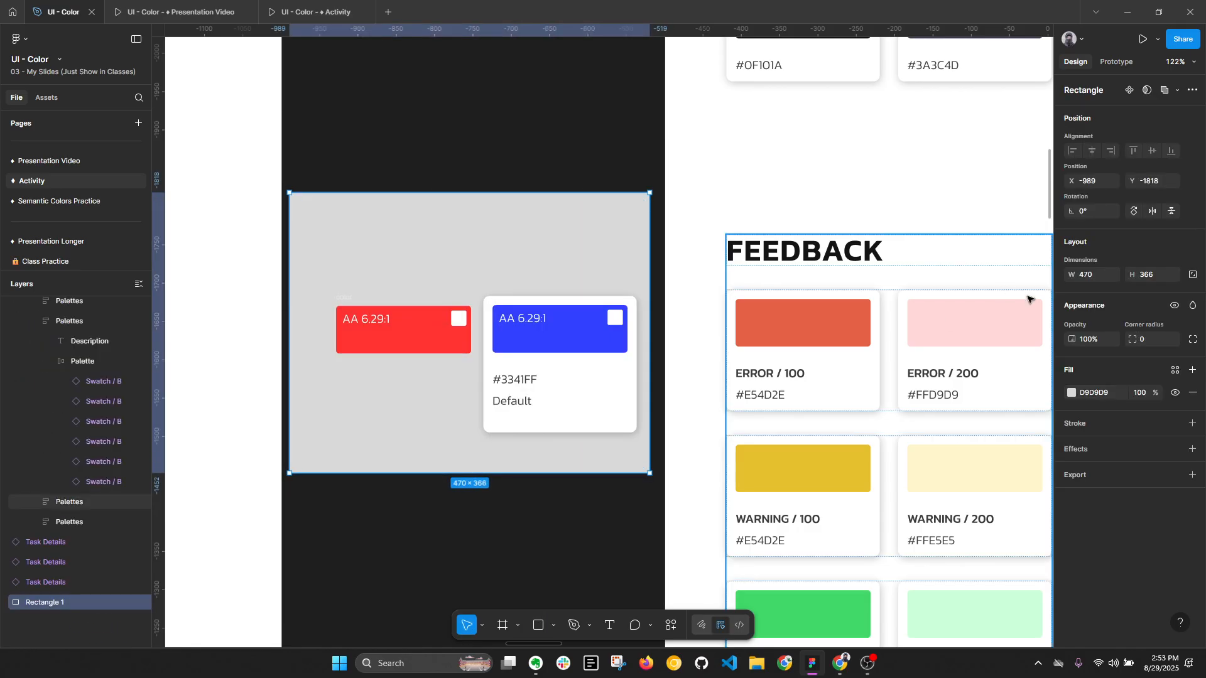
click(1110, 398)
text(ff)
key(Return)
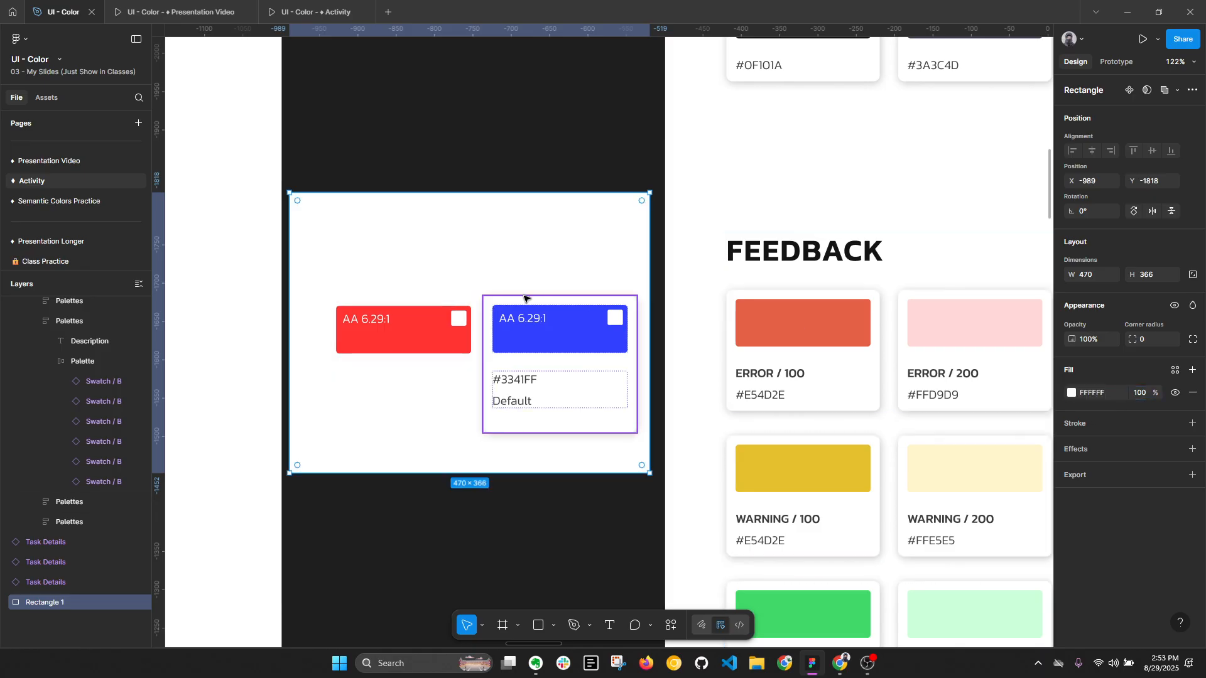
key(Return)
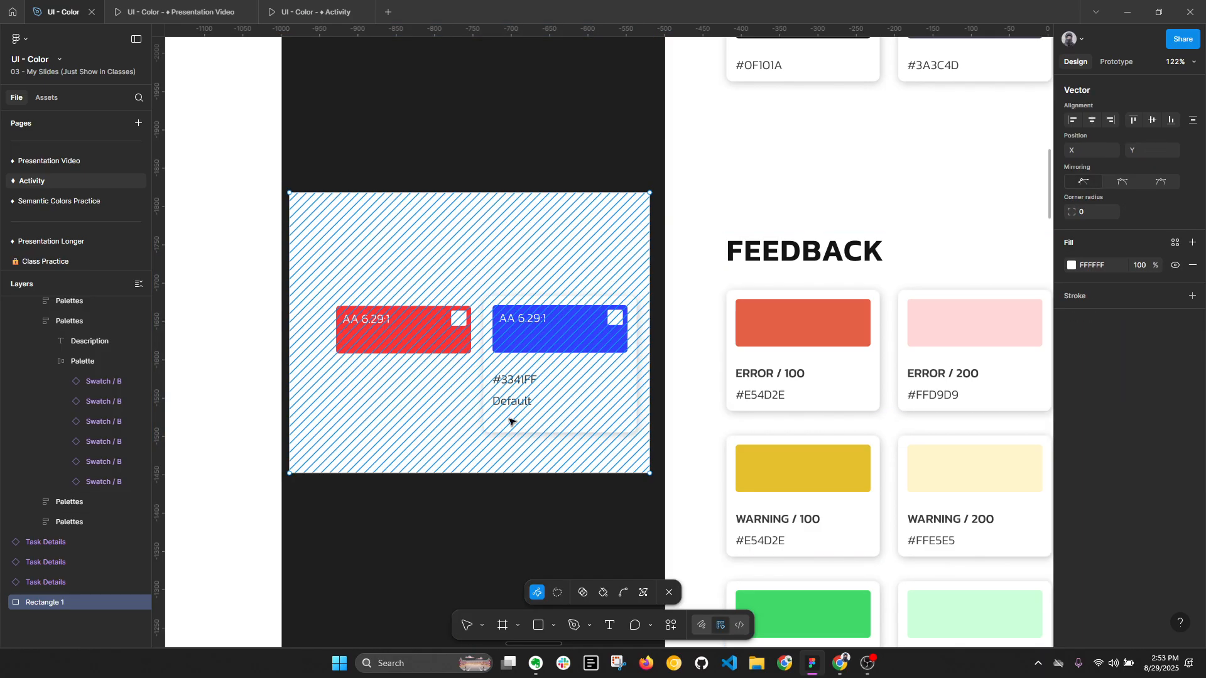
key(Escape)
key(Return)
key(Escape)
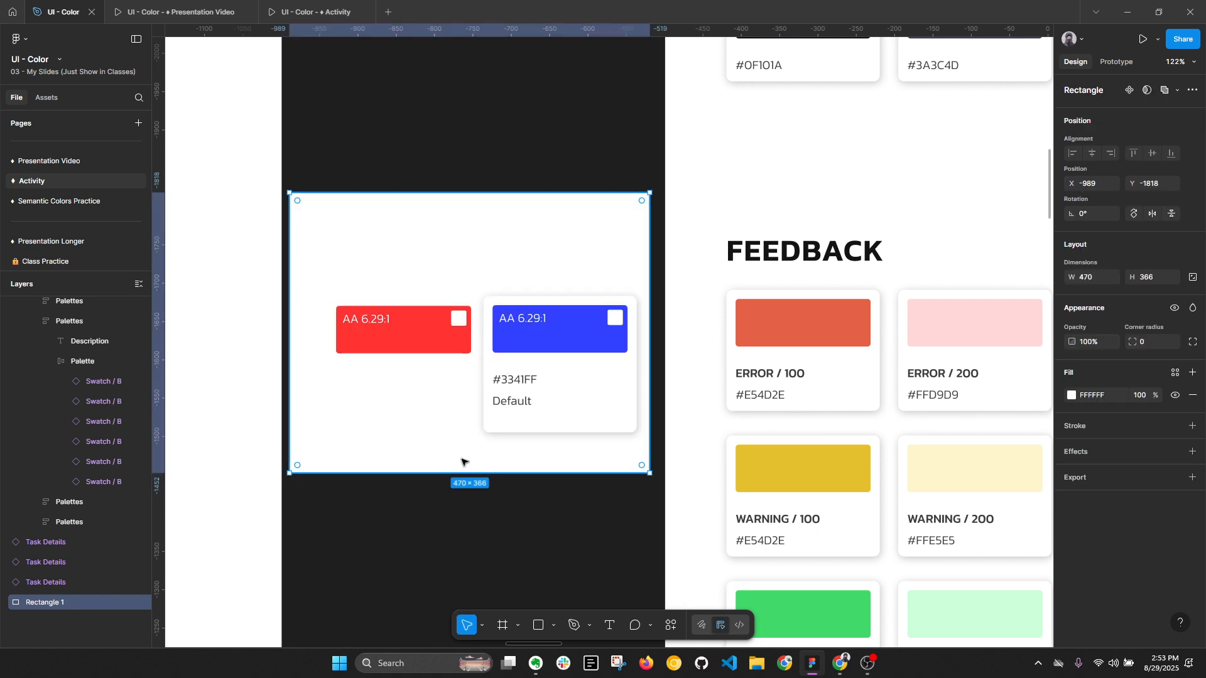
click(470, 526)
click(402, 326)
click(428, 161)
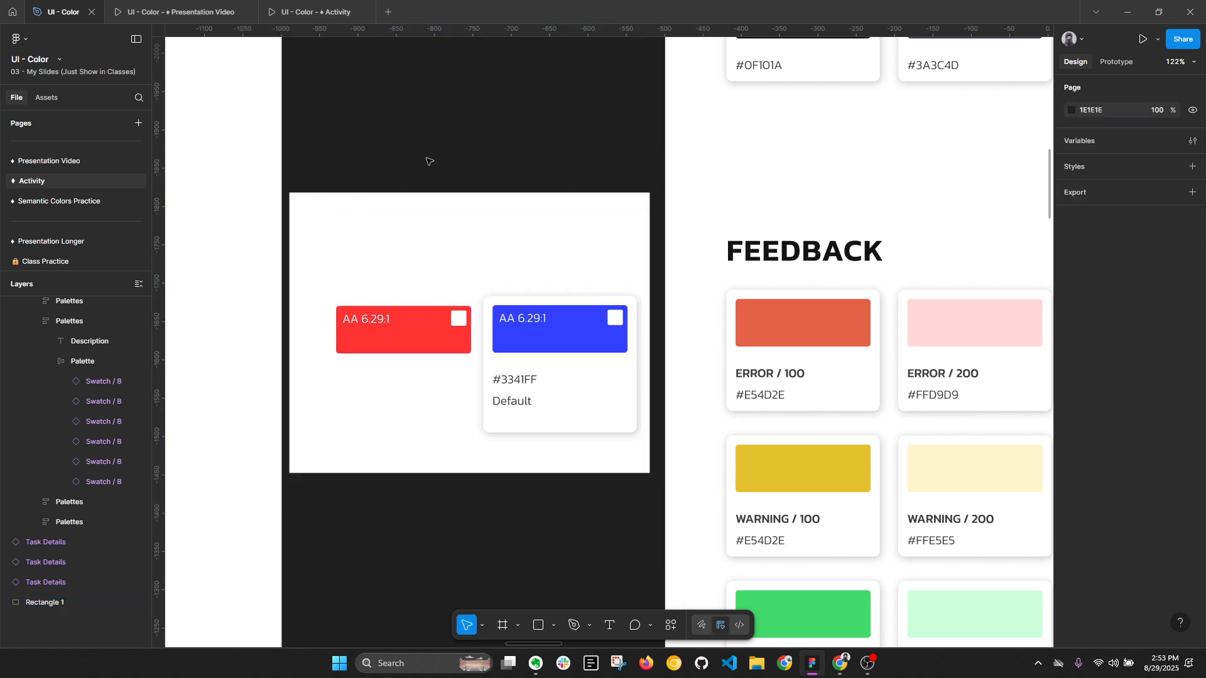
drag(406, 87, 608, 451)
click(357, 286)
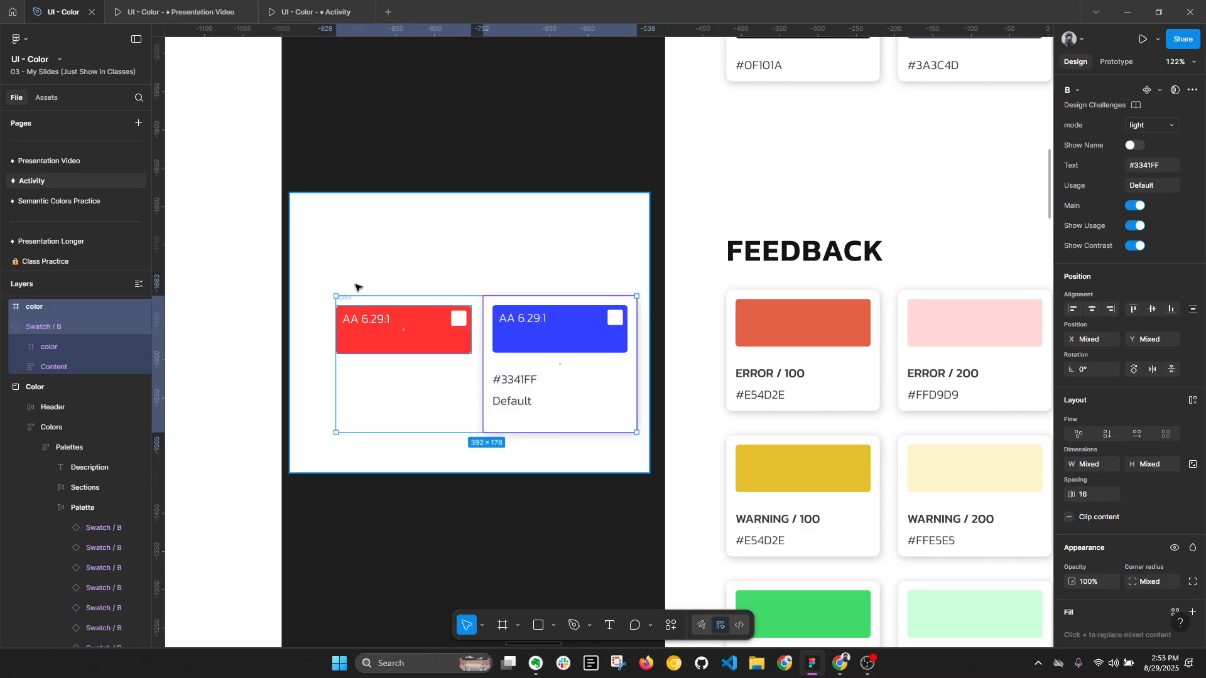
- Move the red block closer to the swatch card at X -918, Y -1671, level with the card's blue block
click(358, 323)
click(346, 299)
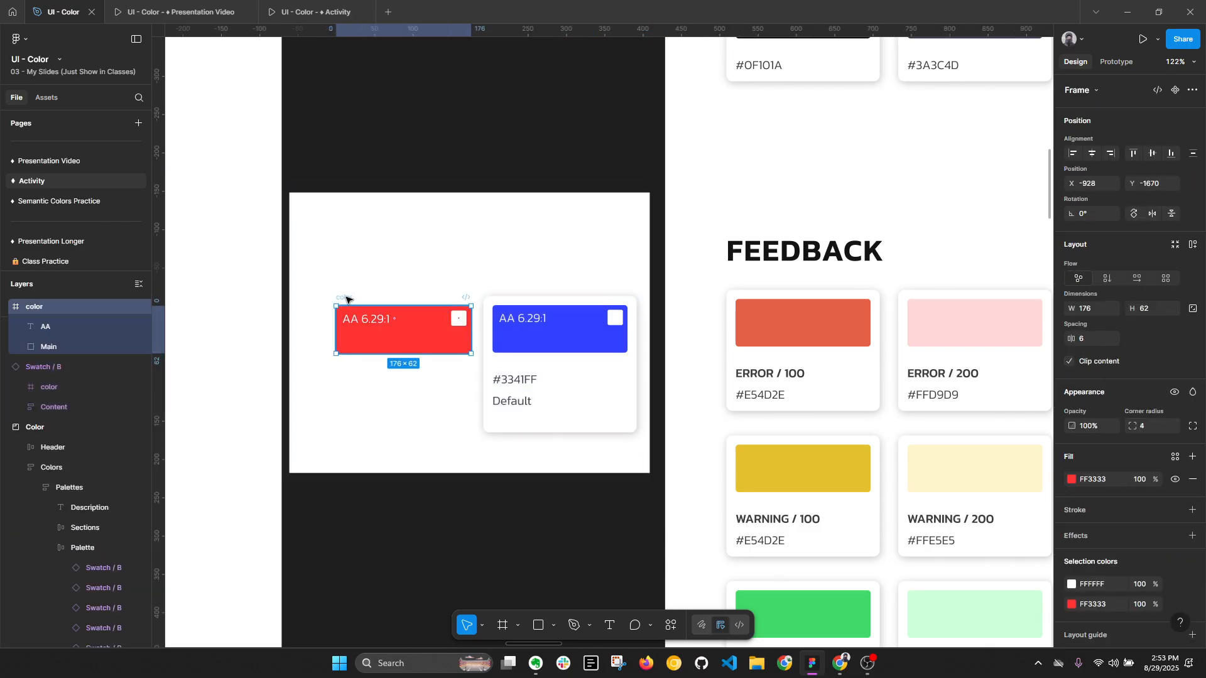
drag(346, 297, 353, 300)
scroll(402, 324, up, 3)
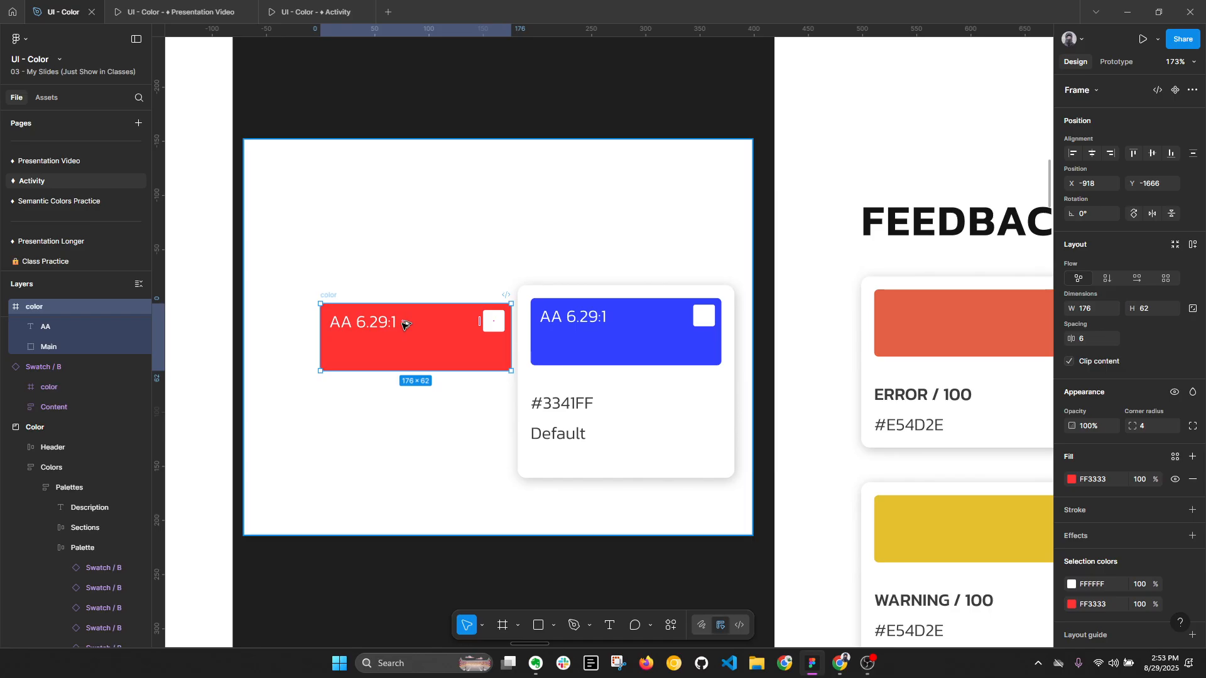
key(alt+l)
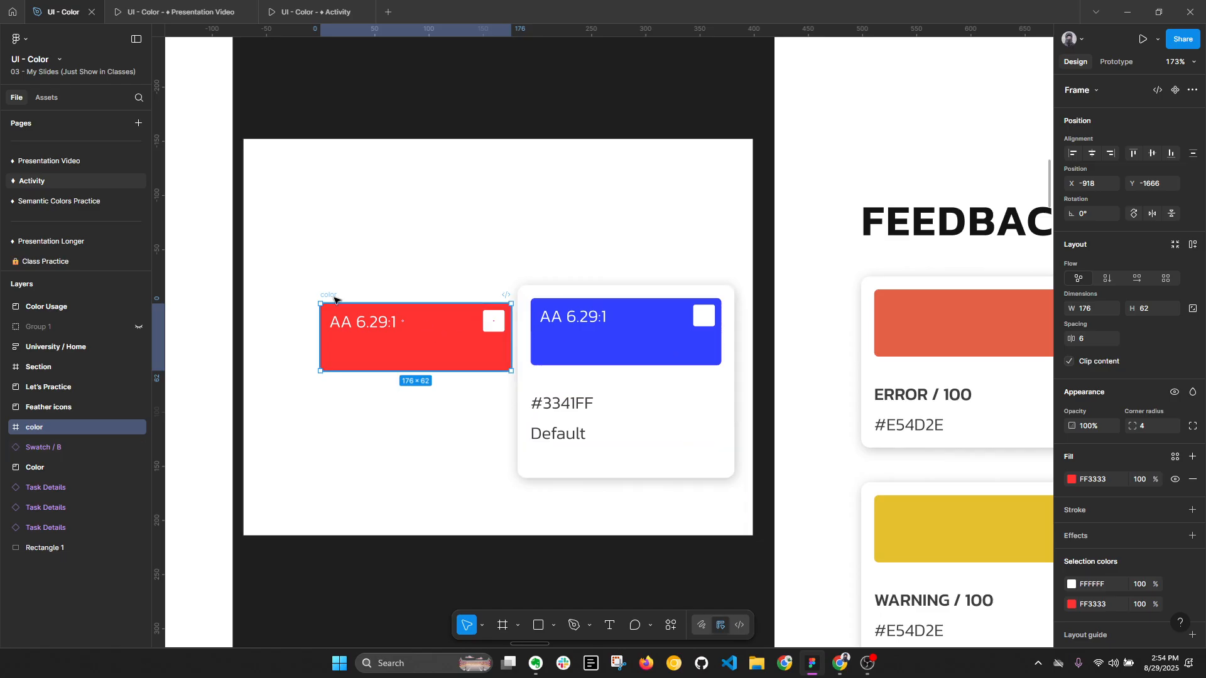
key(Up)
key(Up)
key(Up)
key(Up)
key(Up)
key(alt+l)
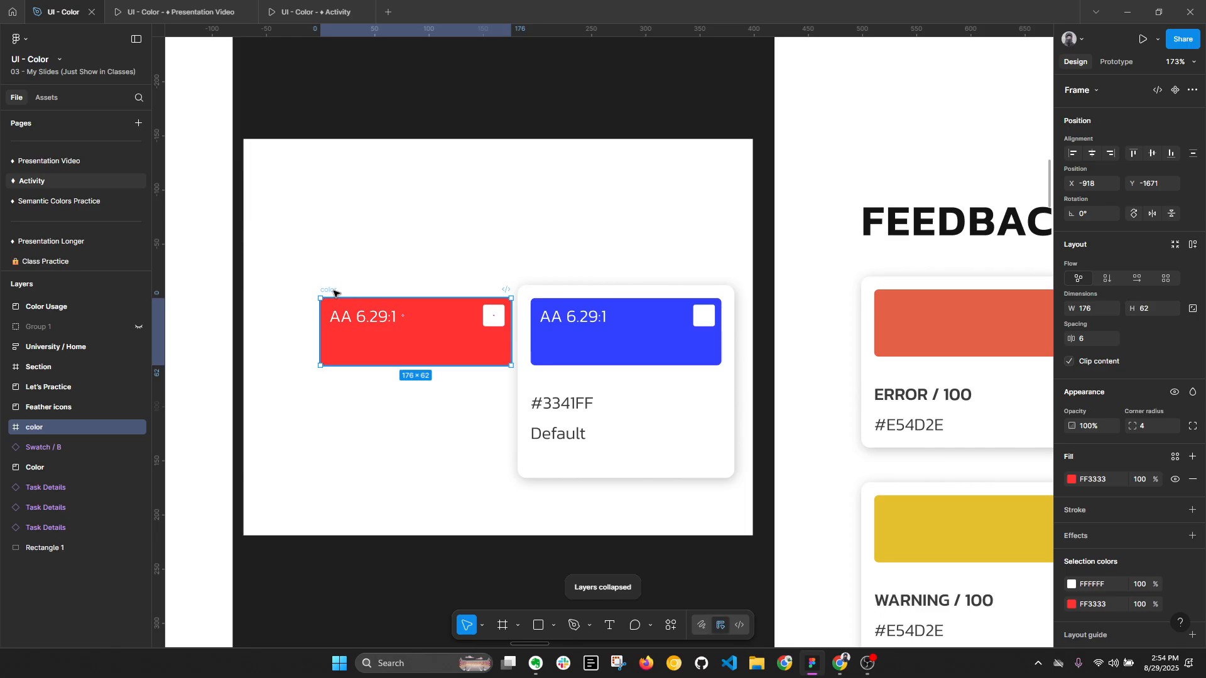
- Duplicate the red block directly below itself and open the copy's fill color settings
drag(329, 292, 326, 373)
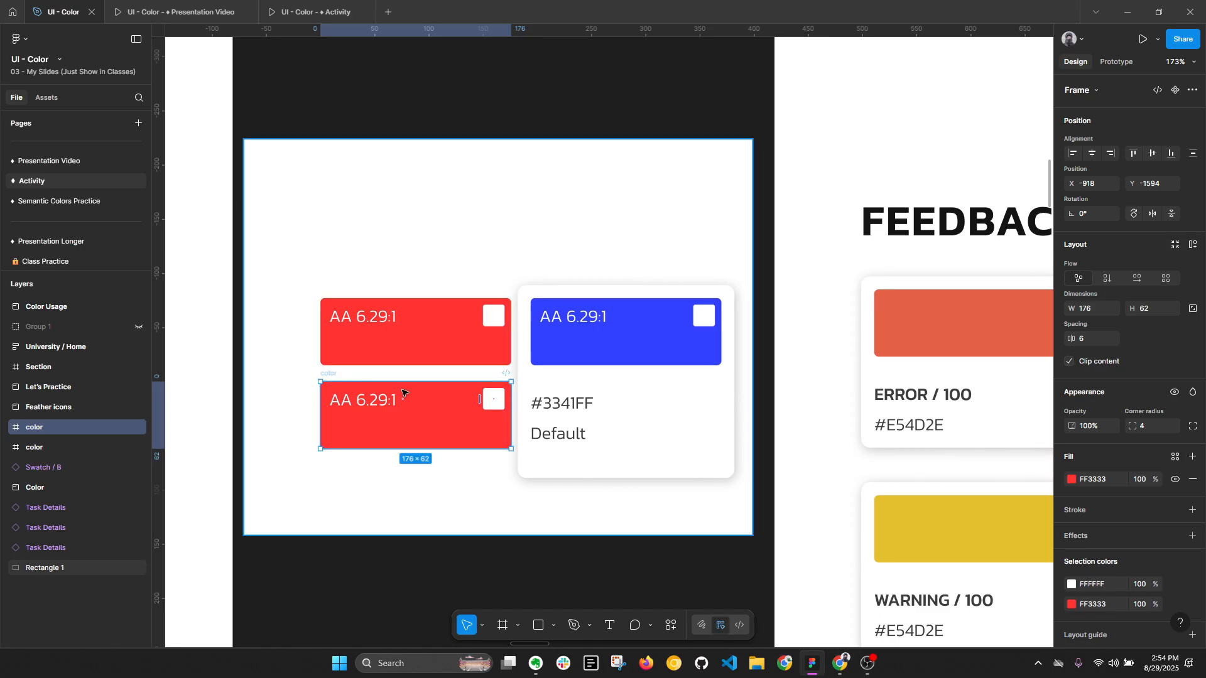
scroll(802, 378, right, 1)
click(1071, 479)
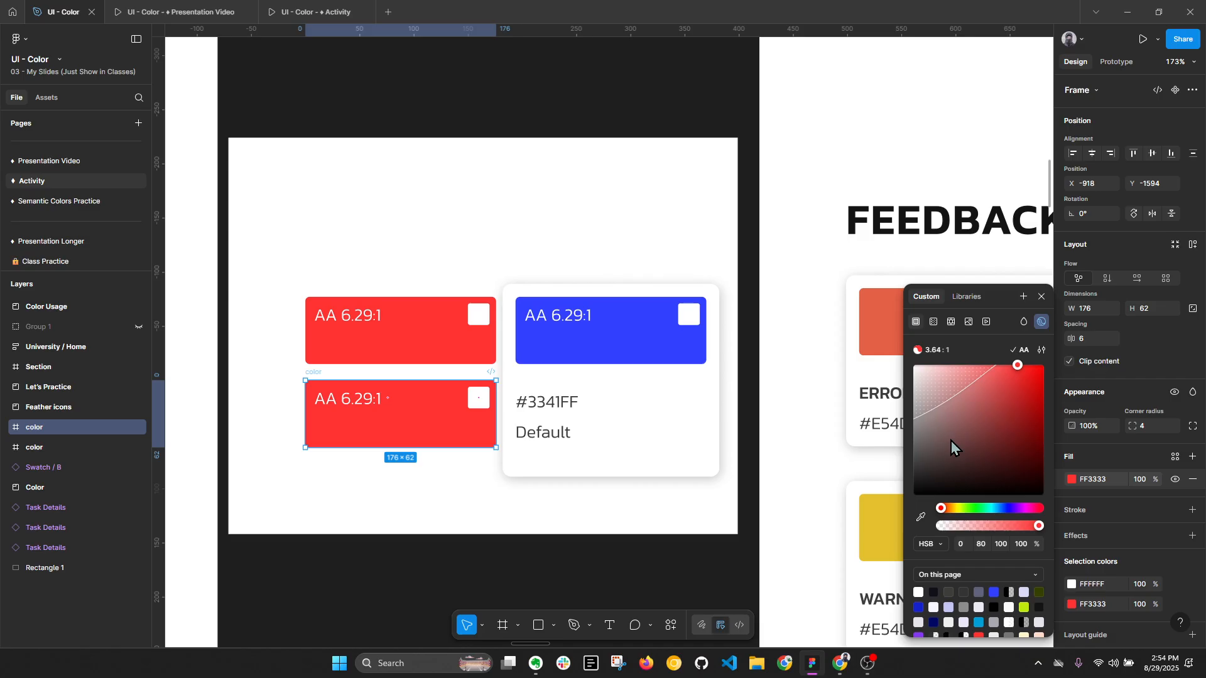
- Hide the AA contrast text on both red blocks
double_click(371, 316)
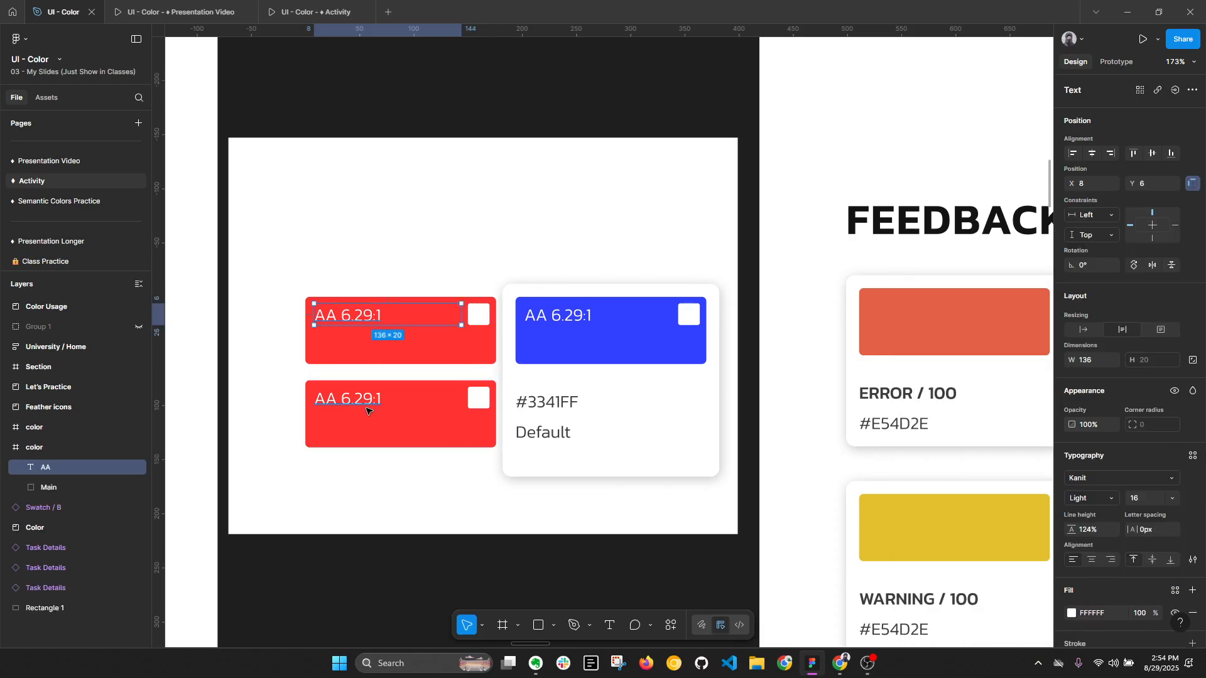
shift+click(369, 405)
key(ctrl+shift+h)
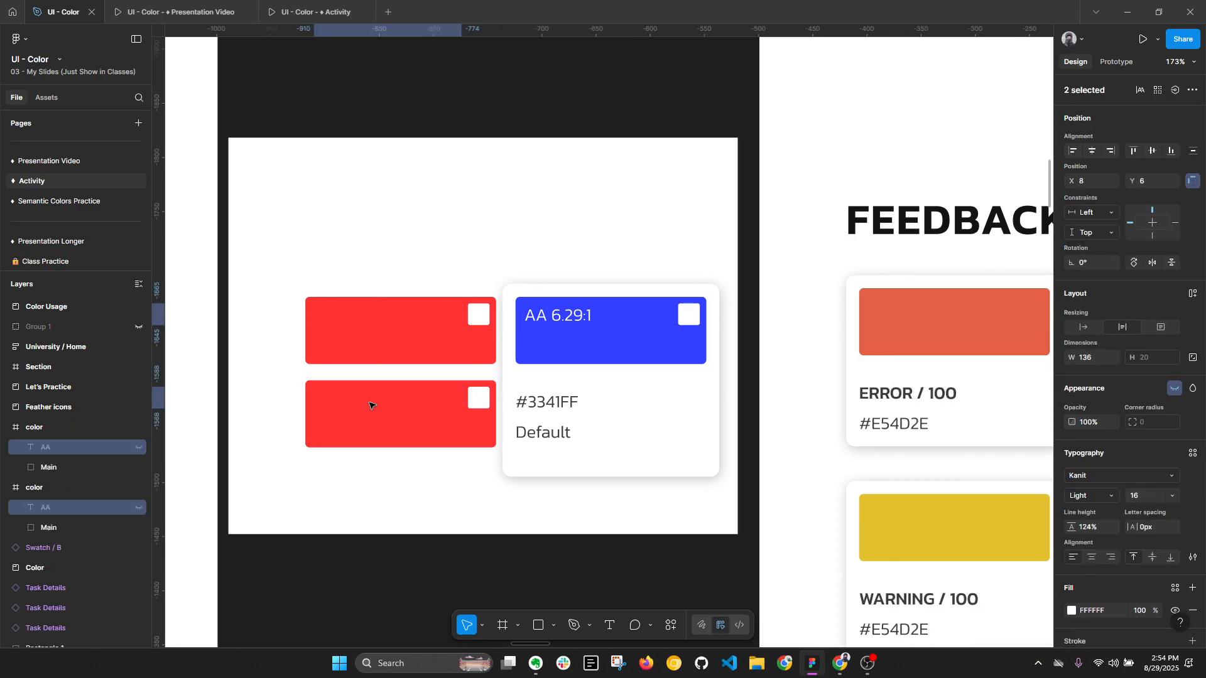
- Try a brightness of 80 on the lower red block's fill and undo the change
click(312, 376)
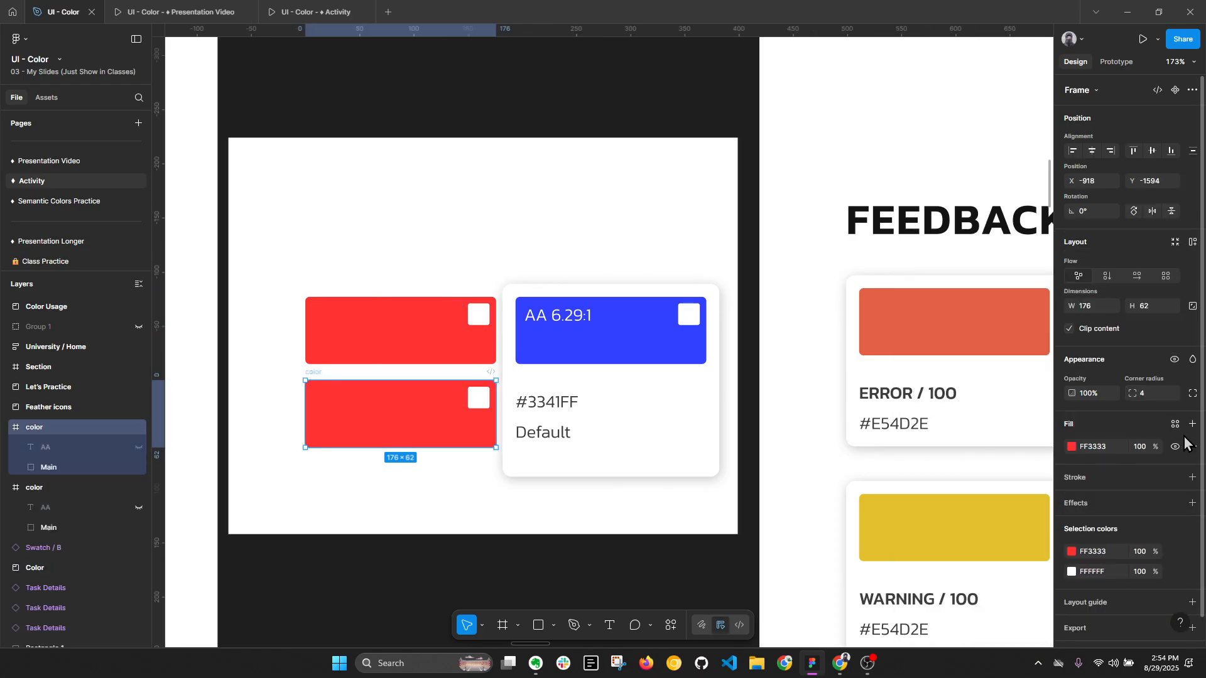
click(1072, 447)
click(983, 546)
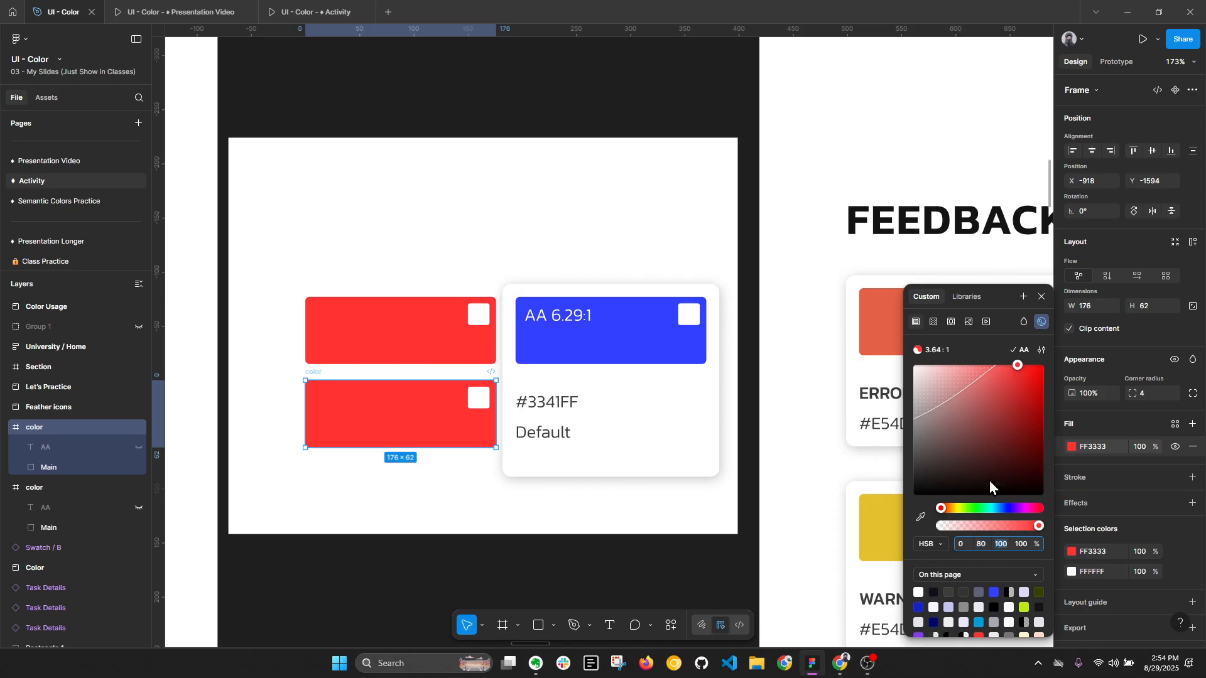
text(0)
key(Return)
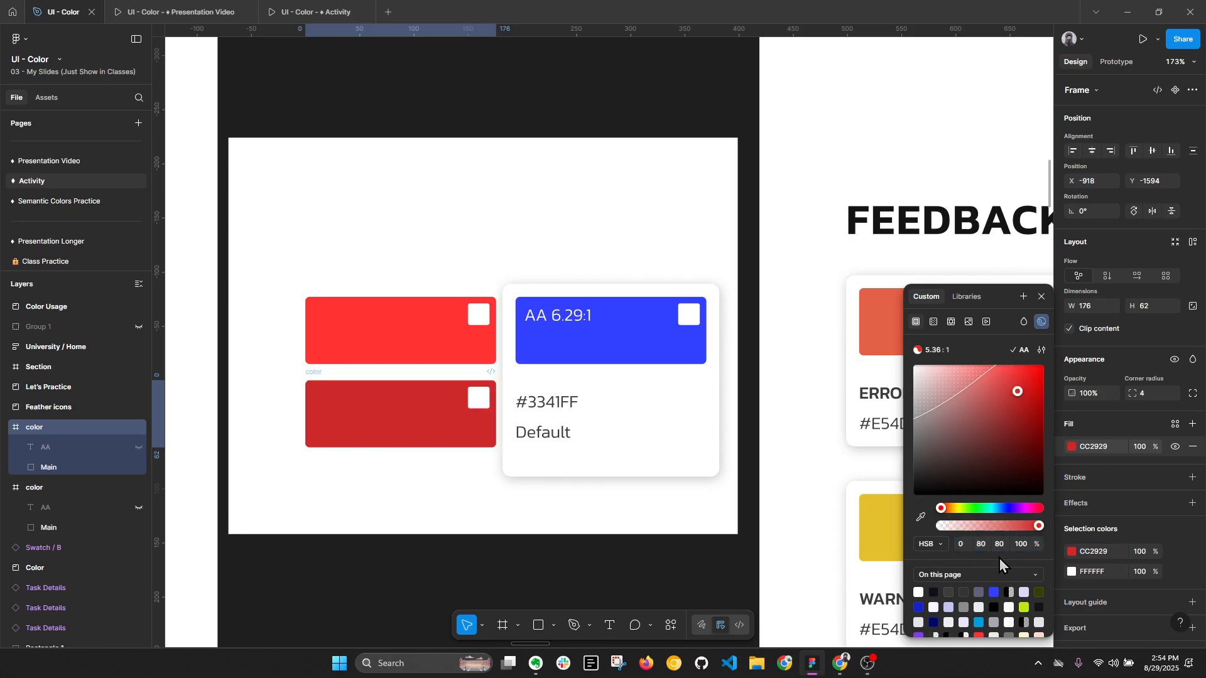
key(ctrl+z)
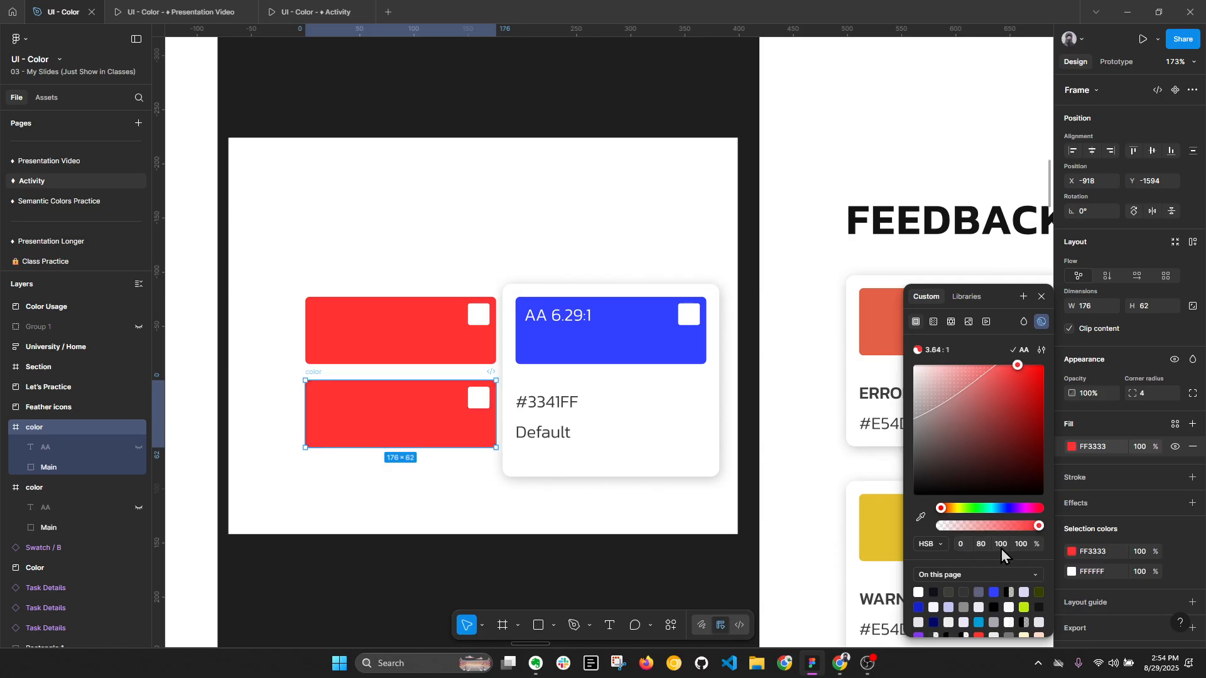
- Set the saturation of the lower red block's fill to 70
click(984, 545)
text(70)
key(Return)
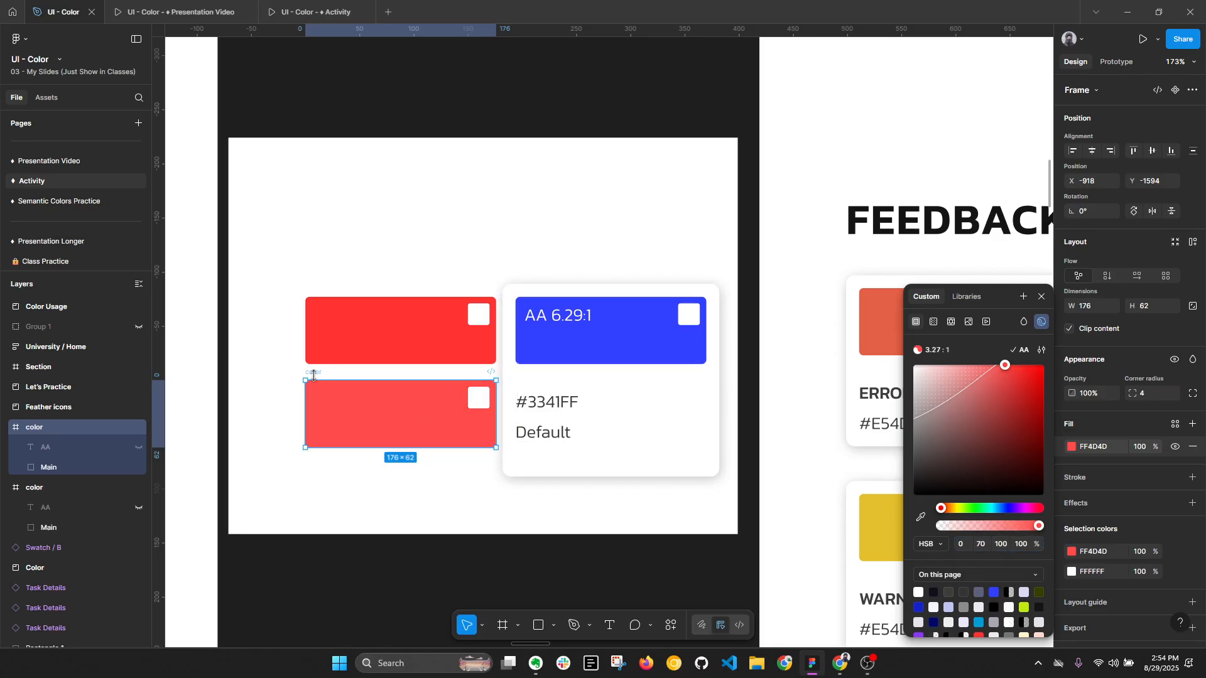
click(401, 529)
click(314, 372)
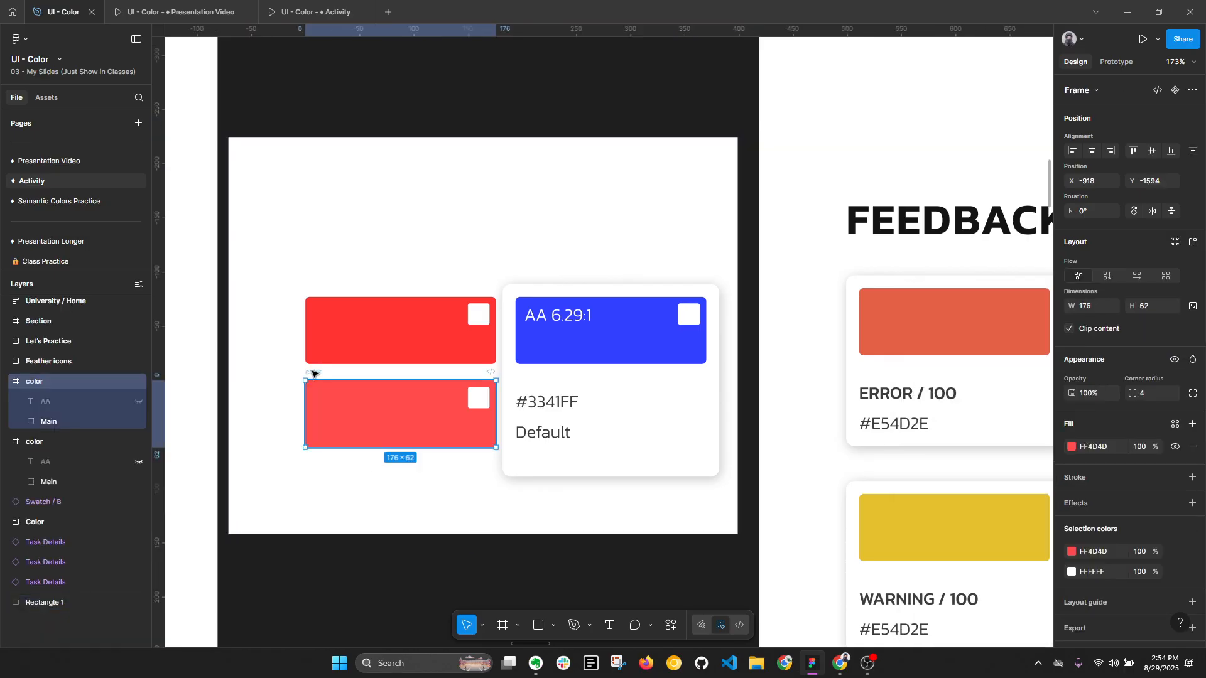
- Duplicate the lighter red block above the other two, resample its fill color and set the copy's hue to 10
alt+drag(314, 325, 313, 206)
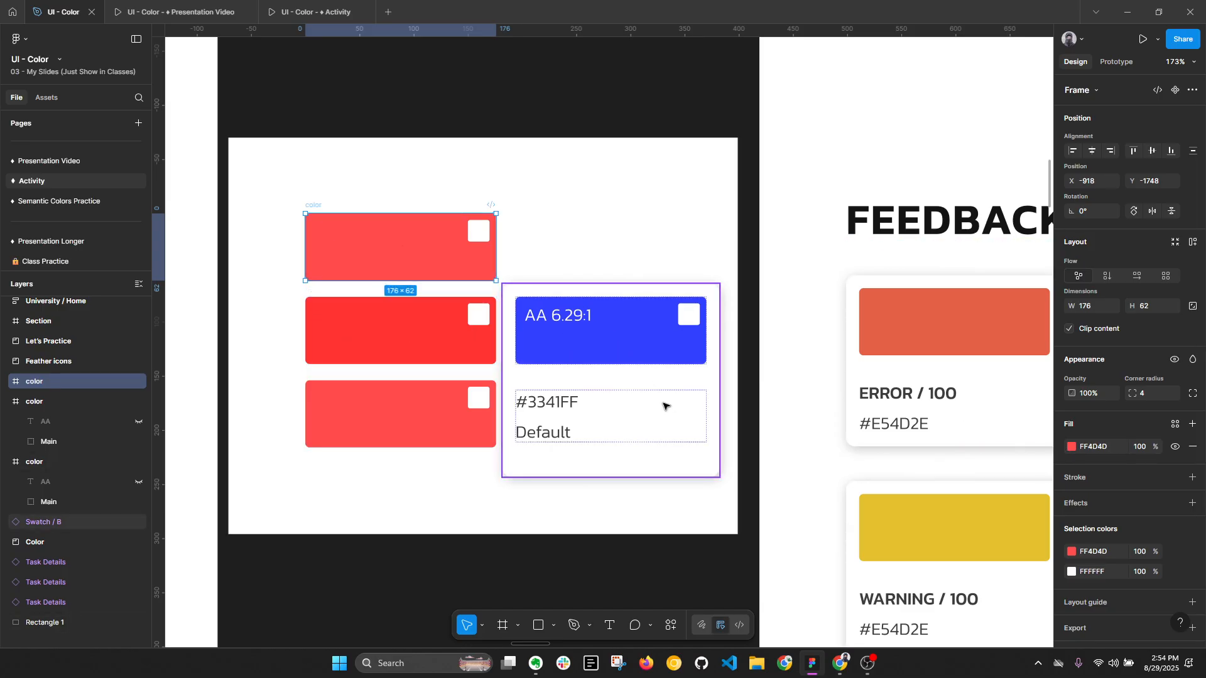
key(i)
click(407, 259)
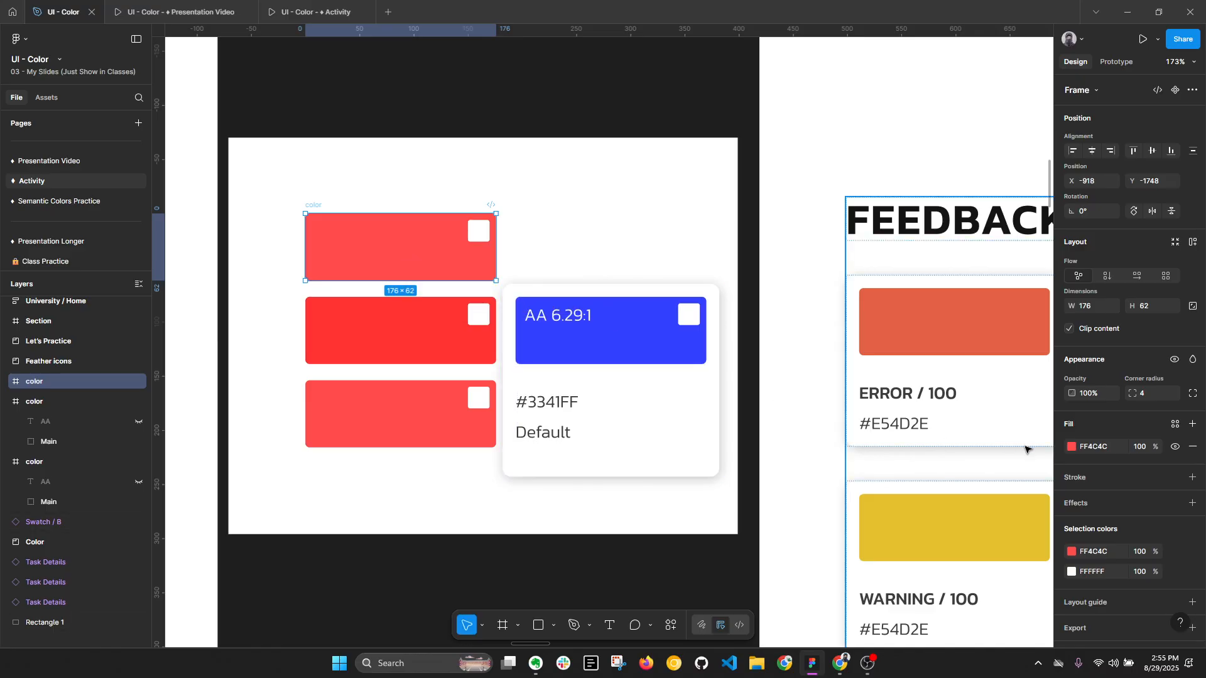
click(1071, 446)
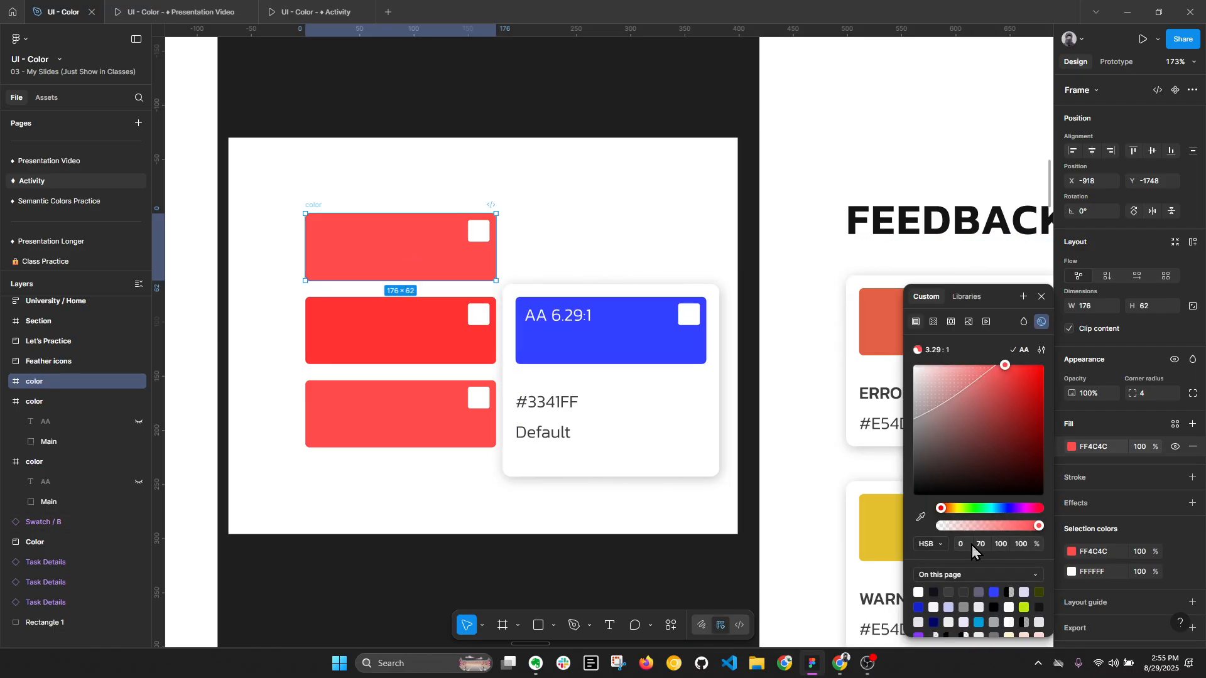
click(963, 545)
text(10)
key(Return)
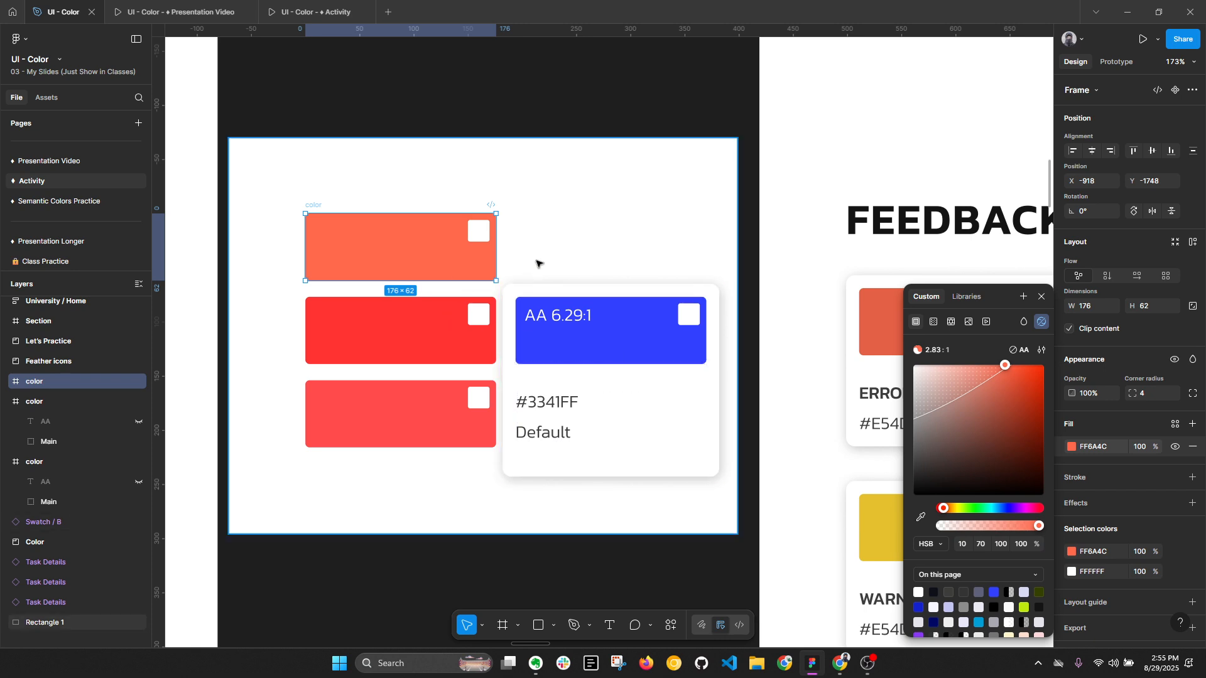
- Inspect the HSB values and contrast ratio of the ERROR / 100 swatch's fill in the Feedback section
click(561, 254)
scroll(418, 222, down, 2)
scroll(419, 221, down, 1)
drag(425, 94, 430, 432)
scroll(451, 275, down, 1)
drag(594, 374, 486, 357)
scroll(585, 296, down, 1)
scroll(681, 400, down, 1)
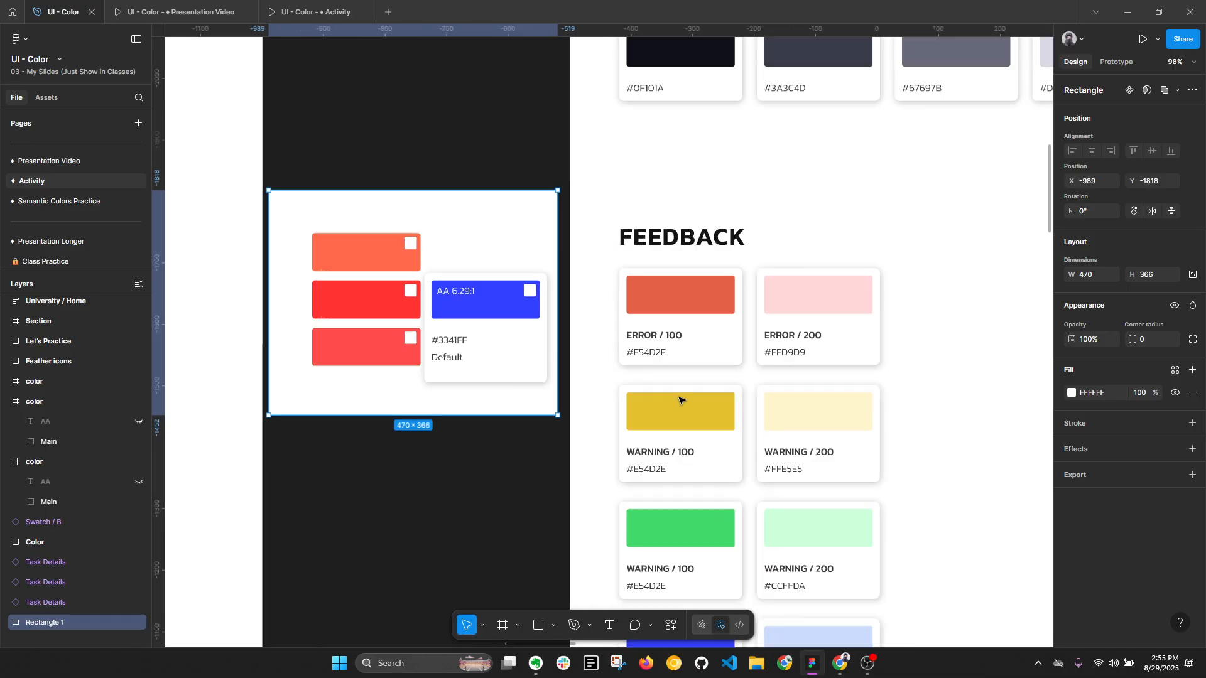
drag(693, 381, 626, 283)
key(alt+l)
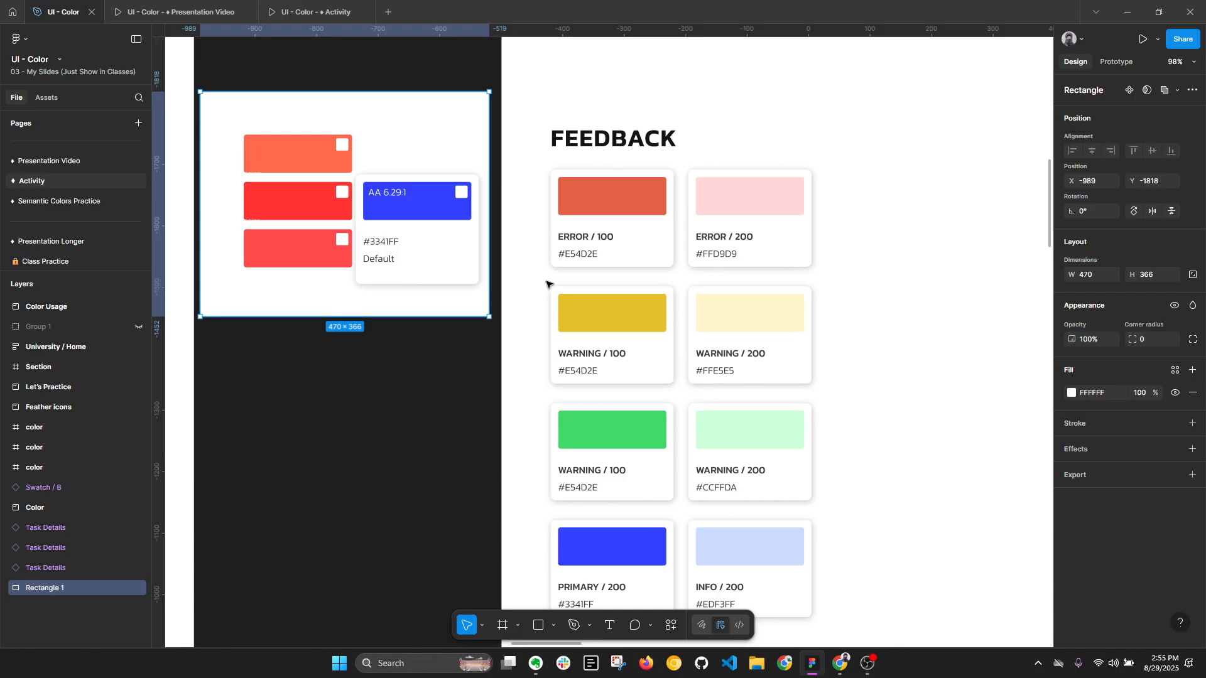
ctrl+click(614, 196)
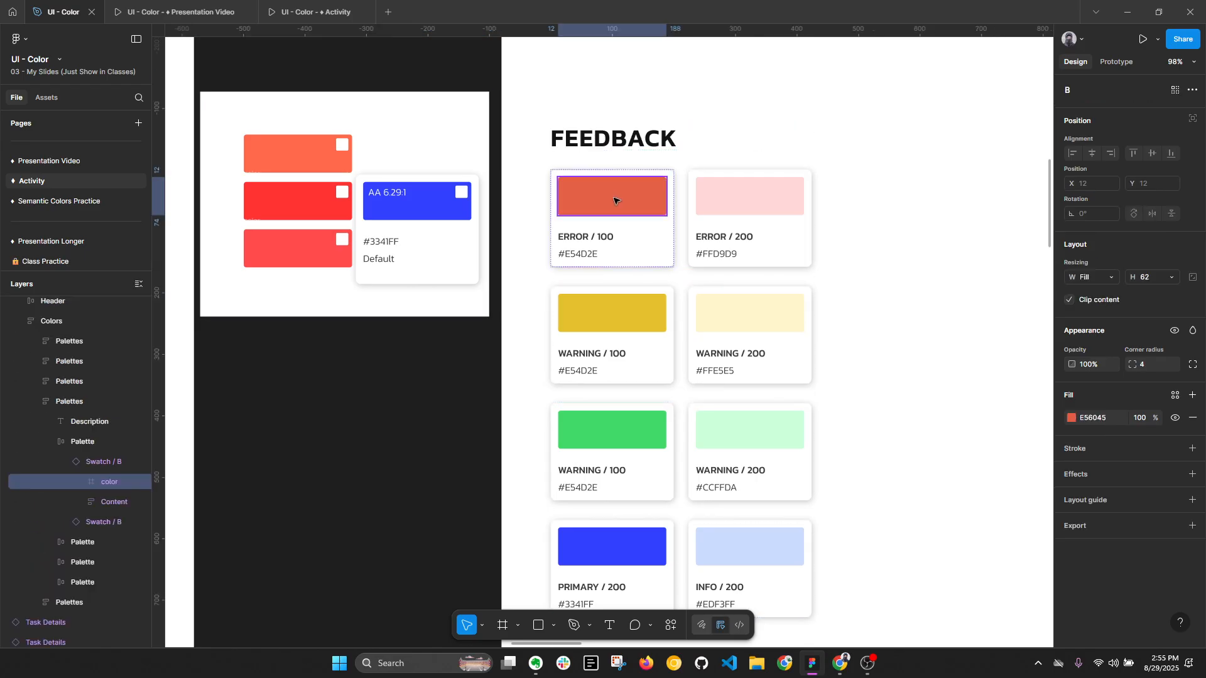
scroll(628, 201, up, 3)
click(1072, 418)
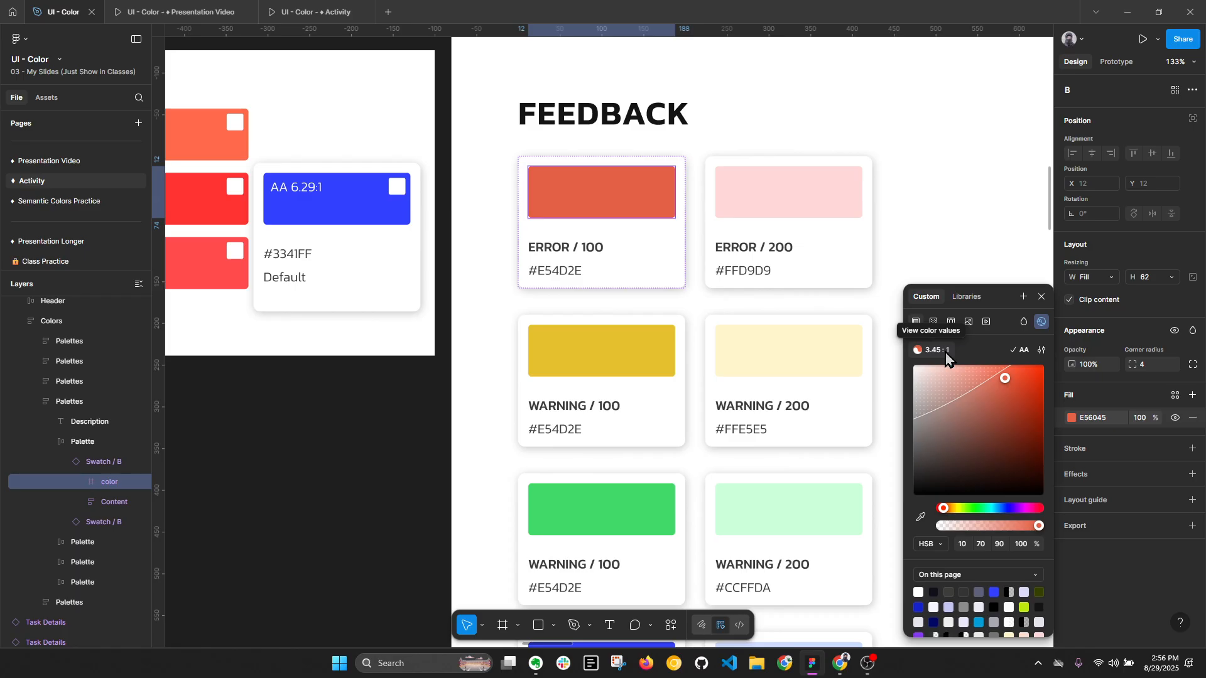
click(368, 462)
- Delete the three red trial blocks, the blue swatch card and the white rectangle behind them
scroll(391, 431, down, 5)
scroll(643, 357, down, 3)
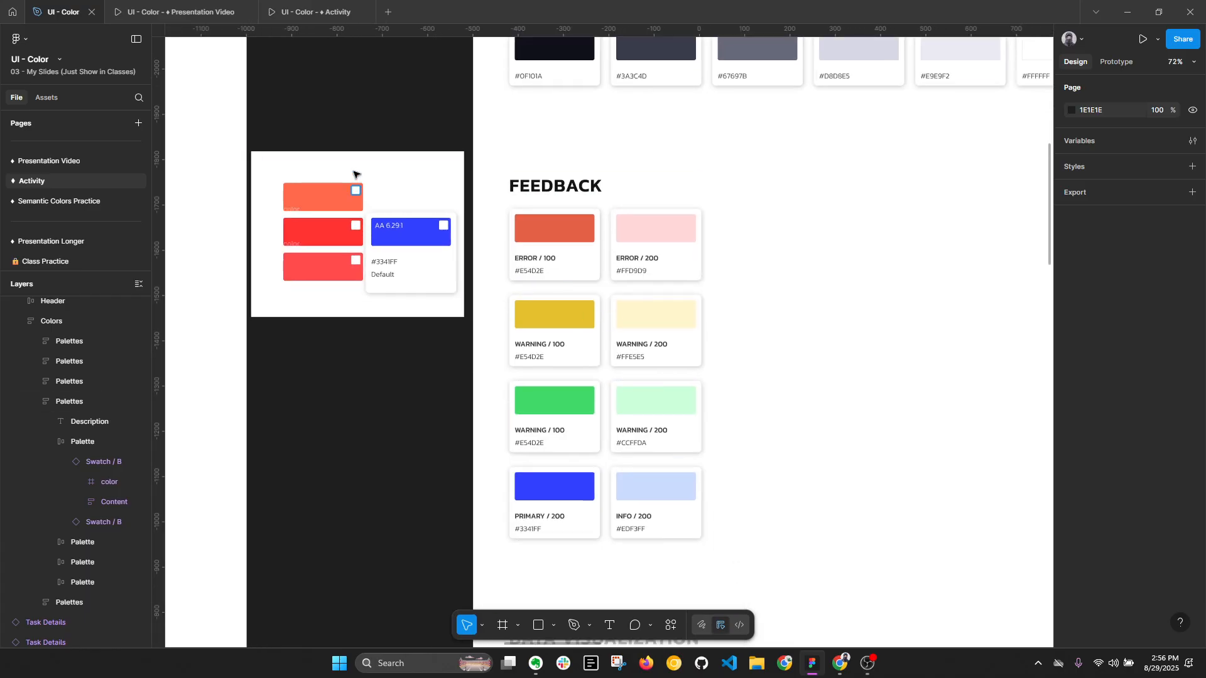
drag(310, 69, 462, 330)
key(Delete)
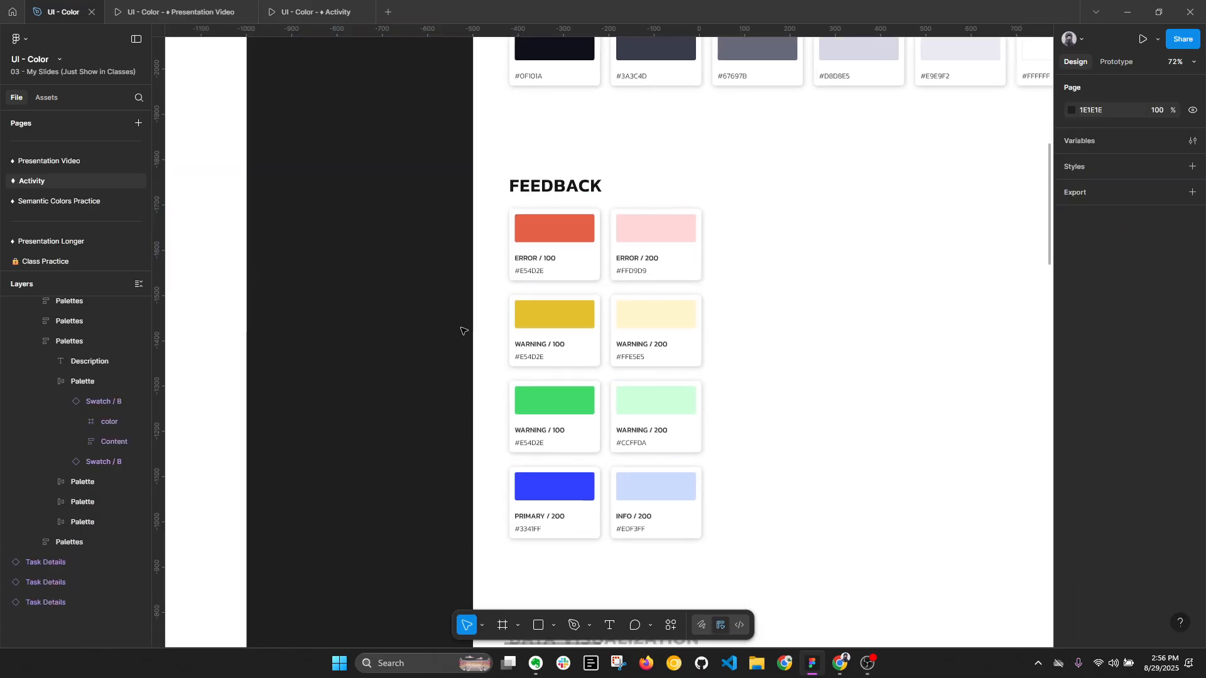
- Inspect the HSB values and contrast ratio of the WARNING / 100 swatch's fill
key(alt+l)
ctrl+click(583, 325)
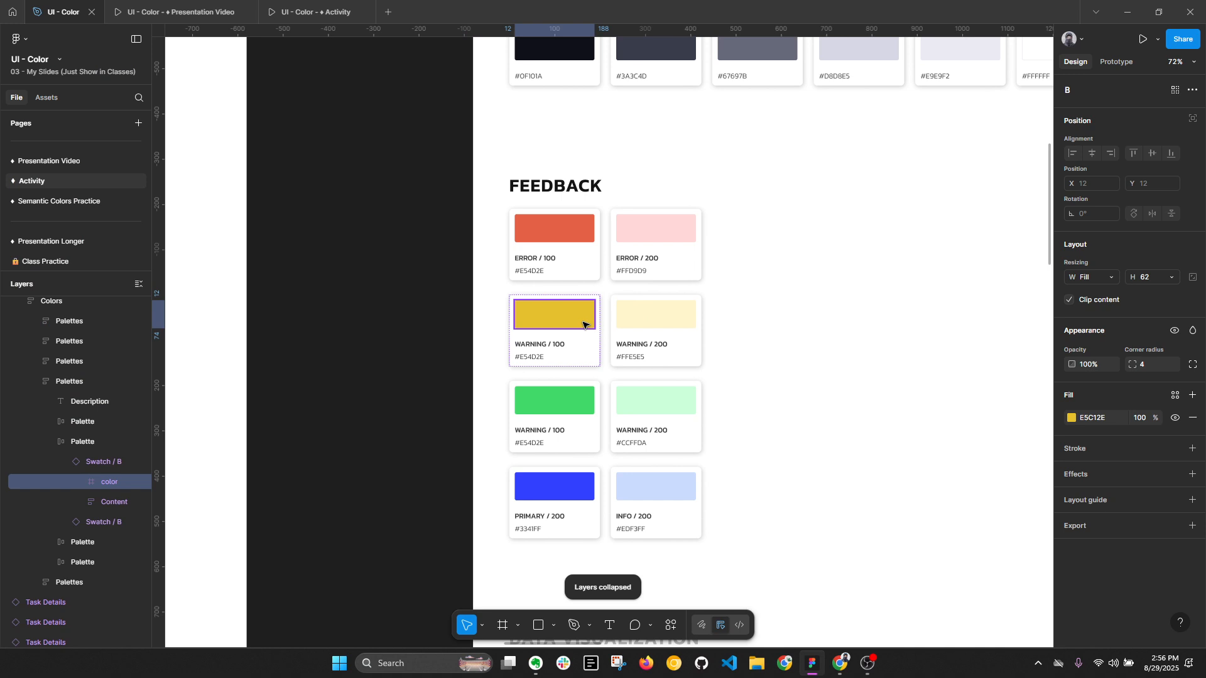
click(1072, 418)
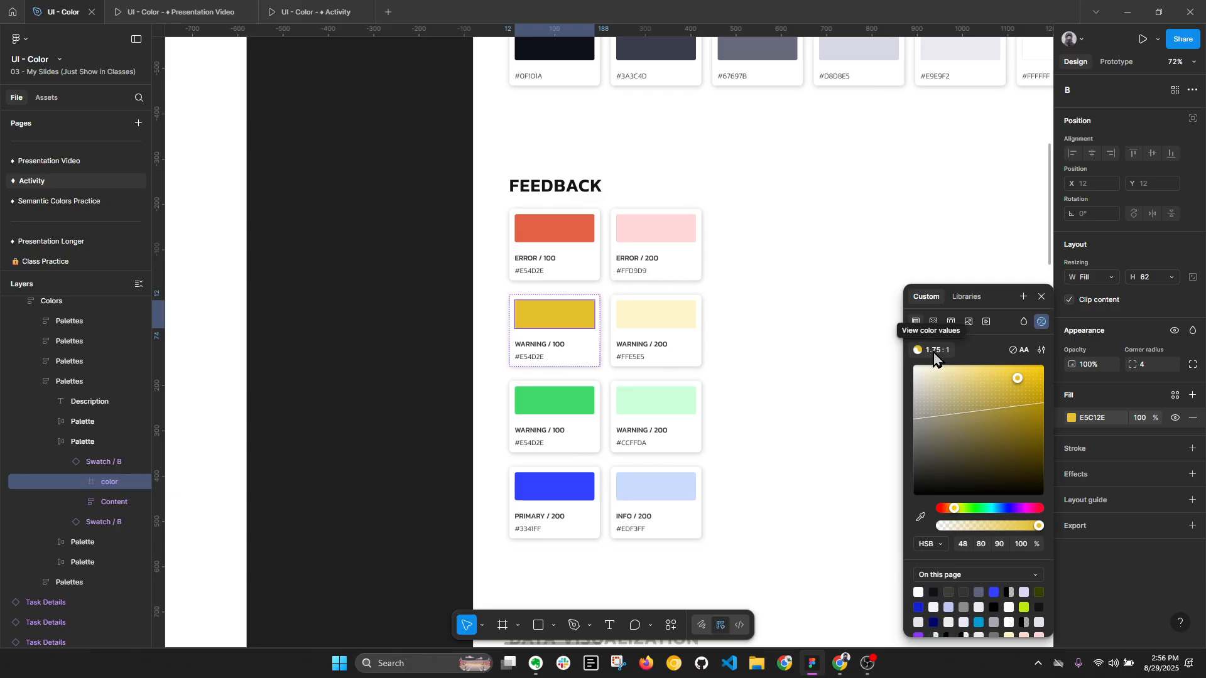
click(424, 357)
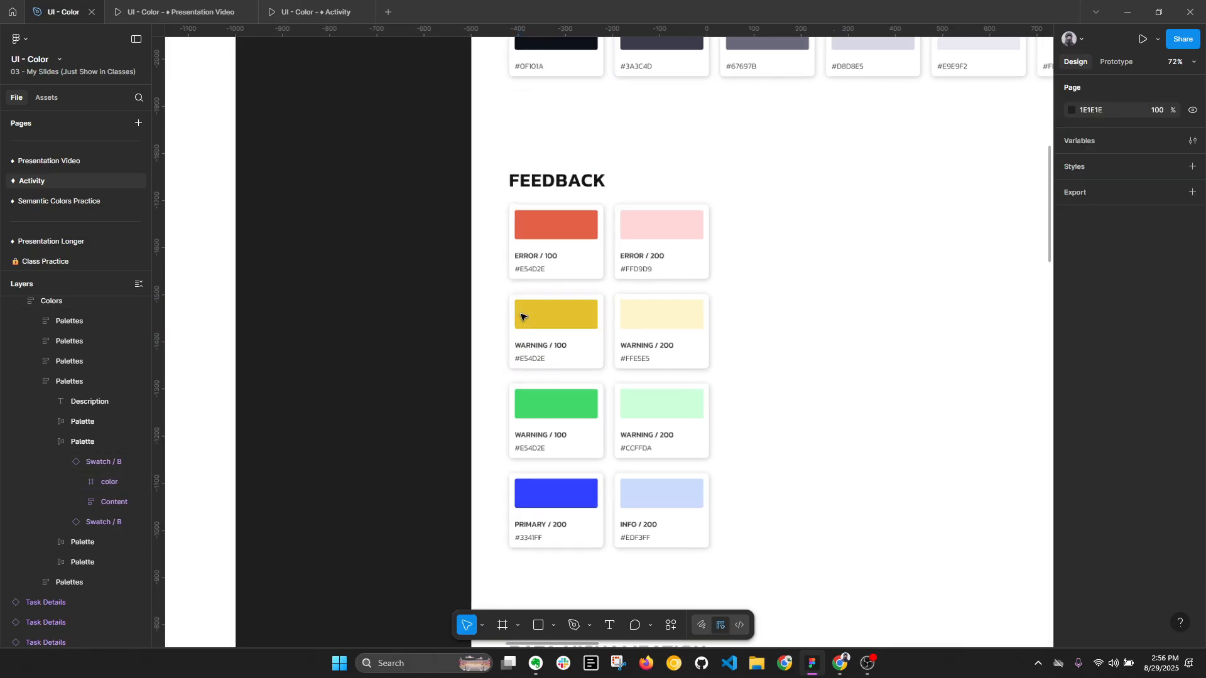
- Copy the pale yellow color block of the WARNING / 200 swatch onto the empty canvas at X -735, Y -1532
scroll(519, 315, up, 3)
scroll(719, 323, up, 1)
click(717, 320)
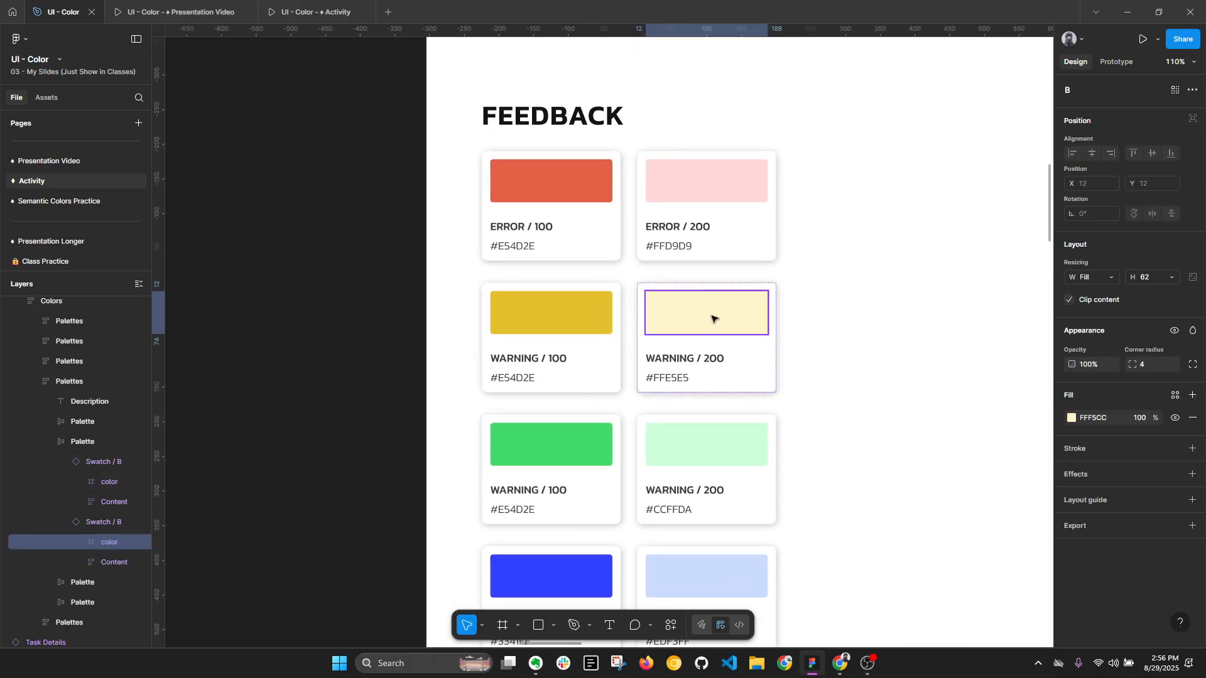
scroll(713, 319, up, 2)
key(alt+l)
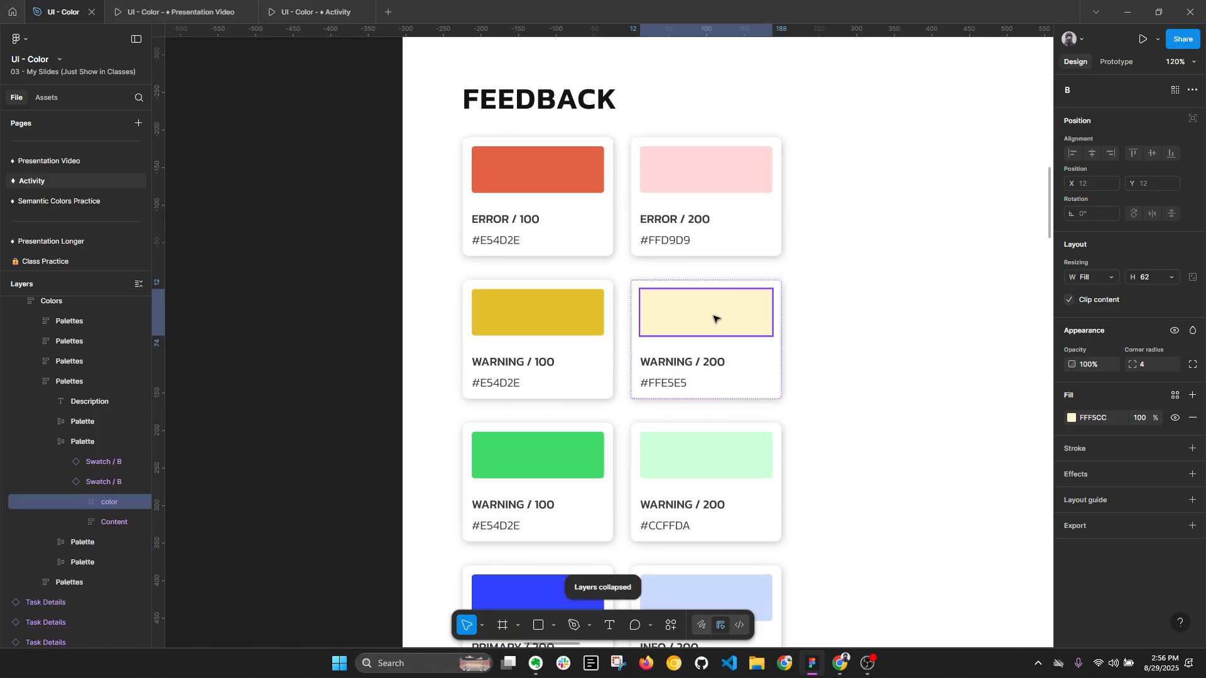
scroll(707, 304, down, 1)
drag(448, 281, 349, 275)
drag(425, 245, 594, 303)
scroll(541, 331, up, 3)
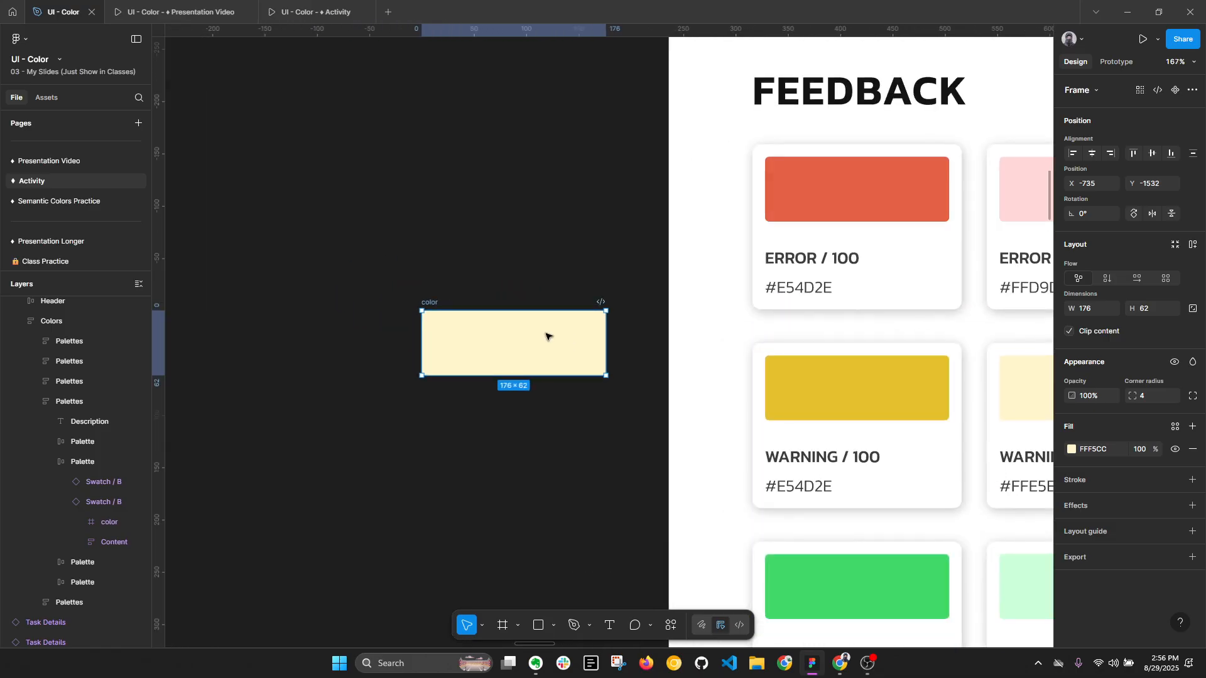
scroll(497, 338, down, 1)
drag(564, 352, 433, 350)
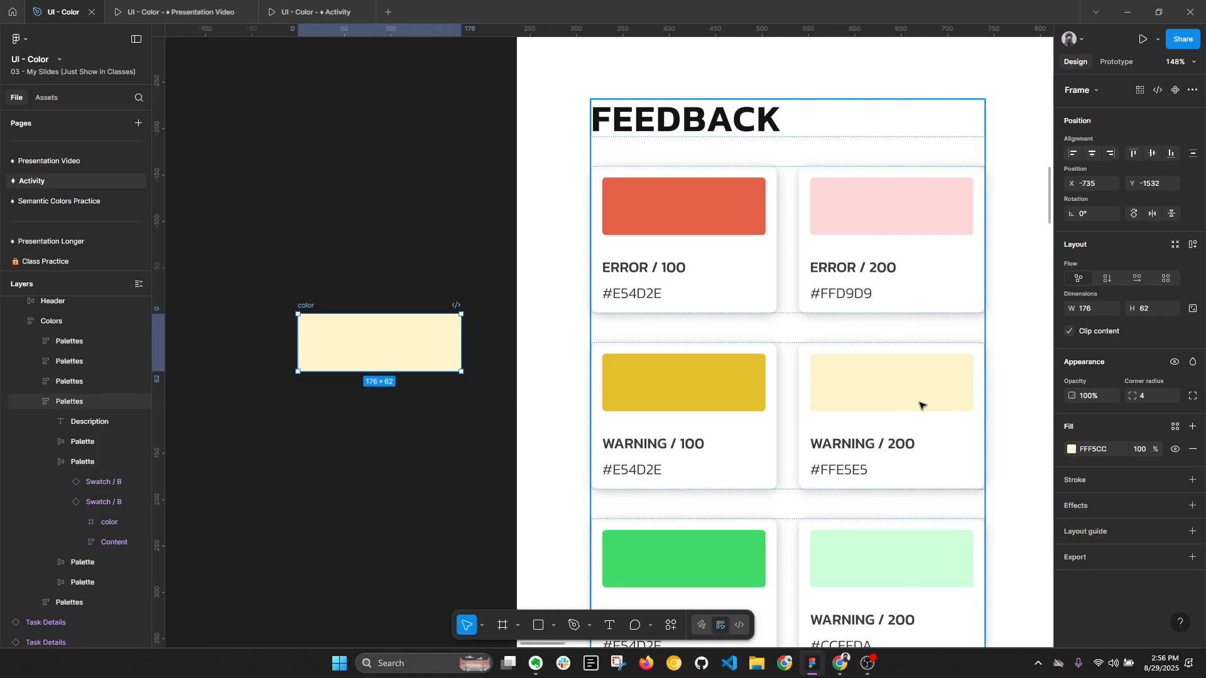
- Place two stacked copies of the WARNING / 100 color block above the pale block, the upper one at X -729, Y -1694
click(682, 388)
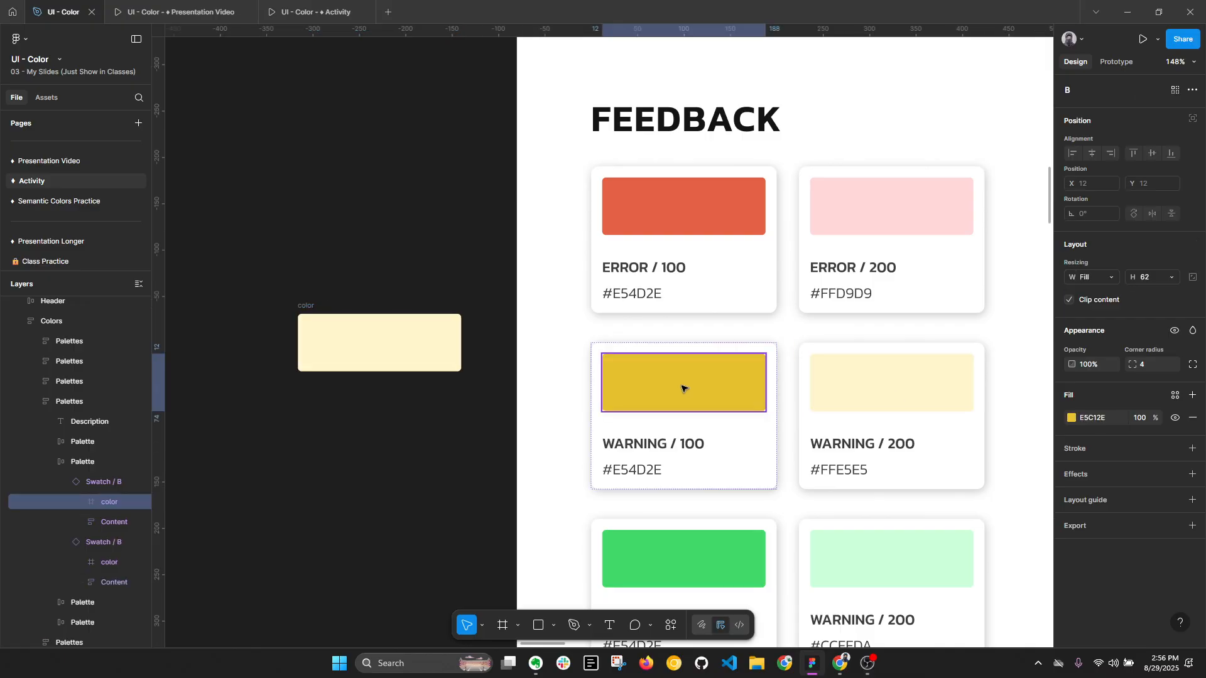
drag(682, 389, 383, 196)
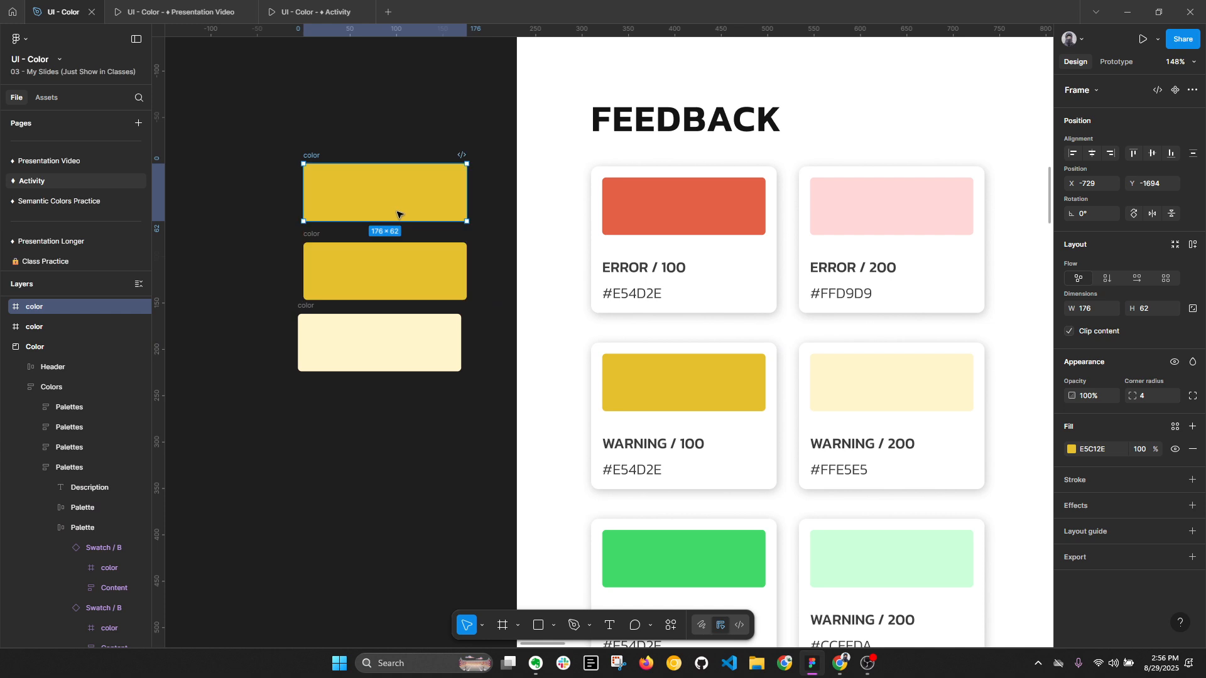
key(alt+l)
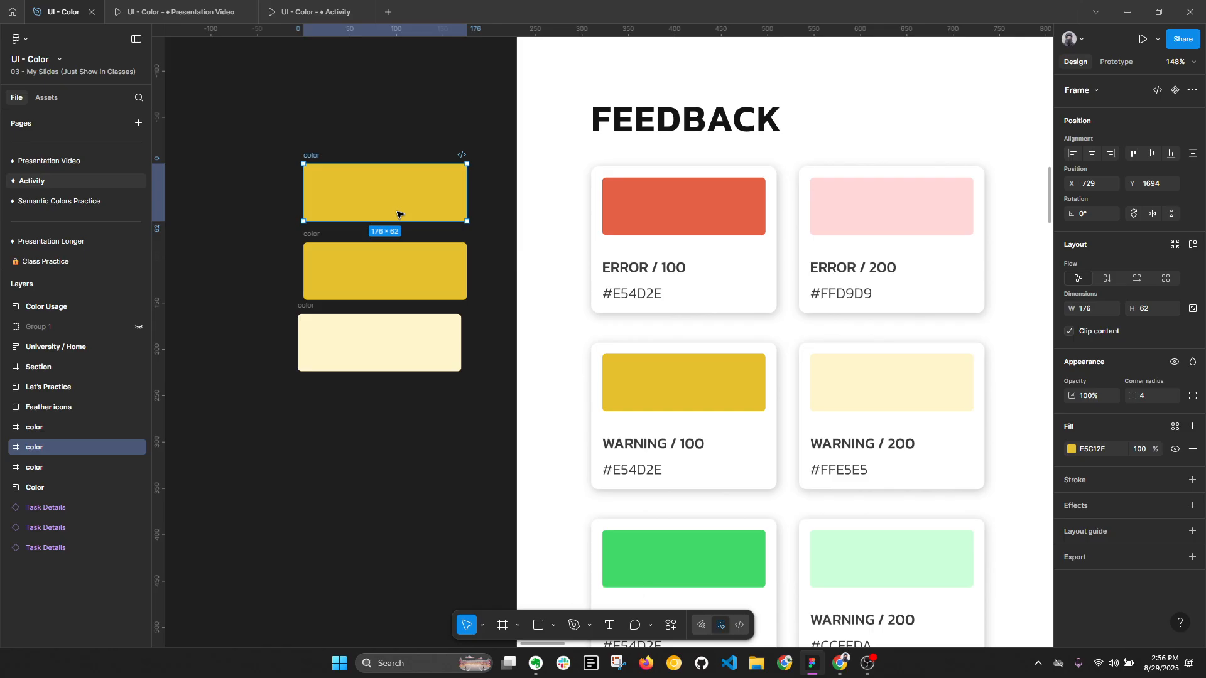
- Darken the uppermost yellow block's fill to 382D00, with saturation 100 and brightness 22
click(1072, 449)
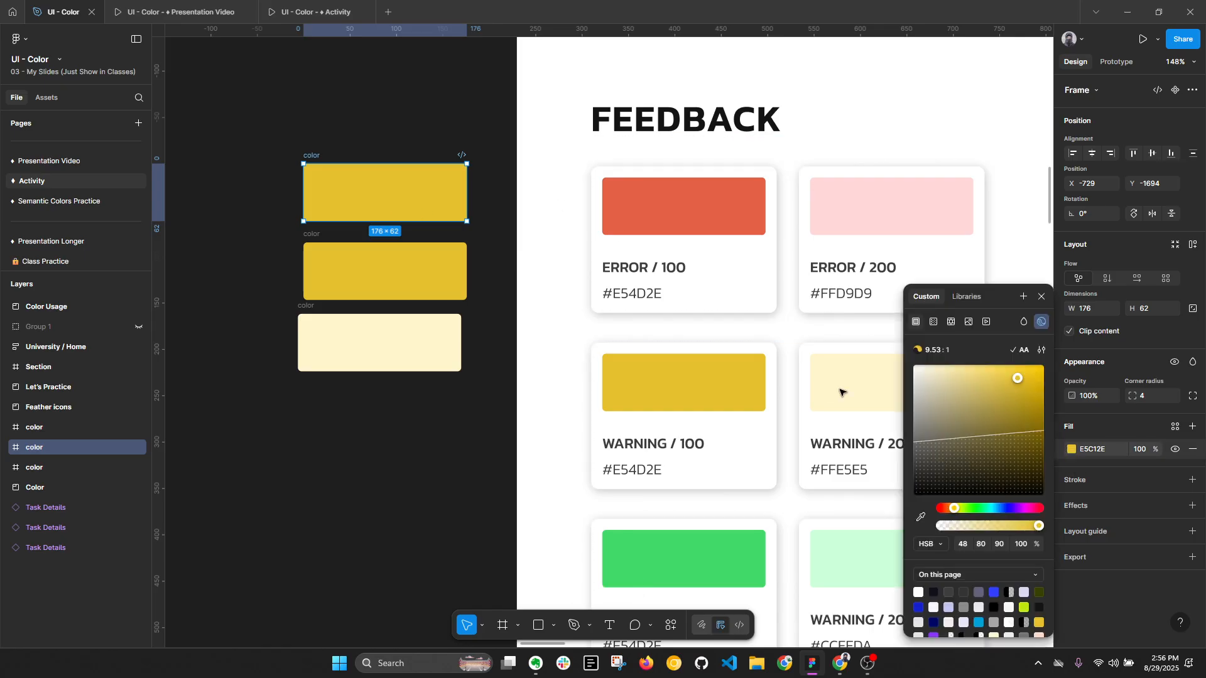
click(1031, 391)
drag(1032, 397, 1069, 479)
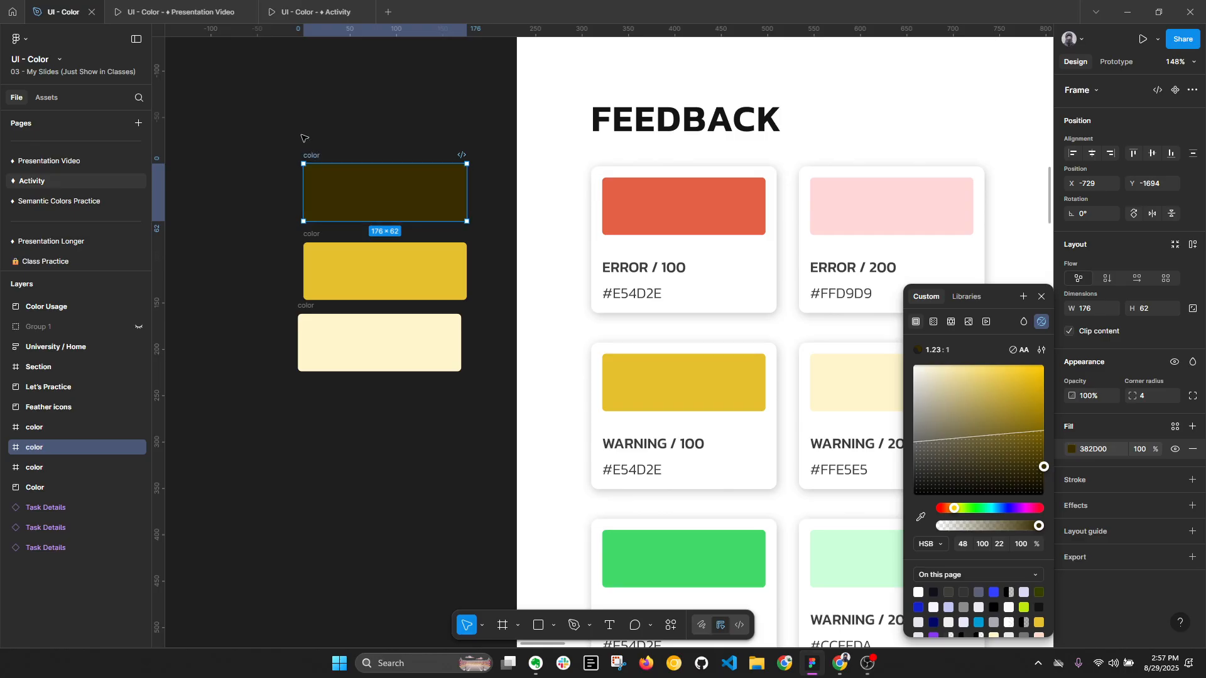
click(283, 124)
- Draw a 288 × 385 white rectangle behind the three yellow blocks and move it to X -825, Y -1753
key(r)
drag(249, 112, 515, 468)
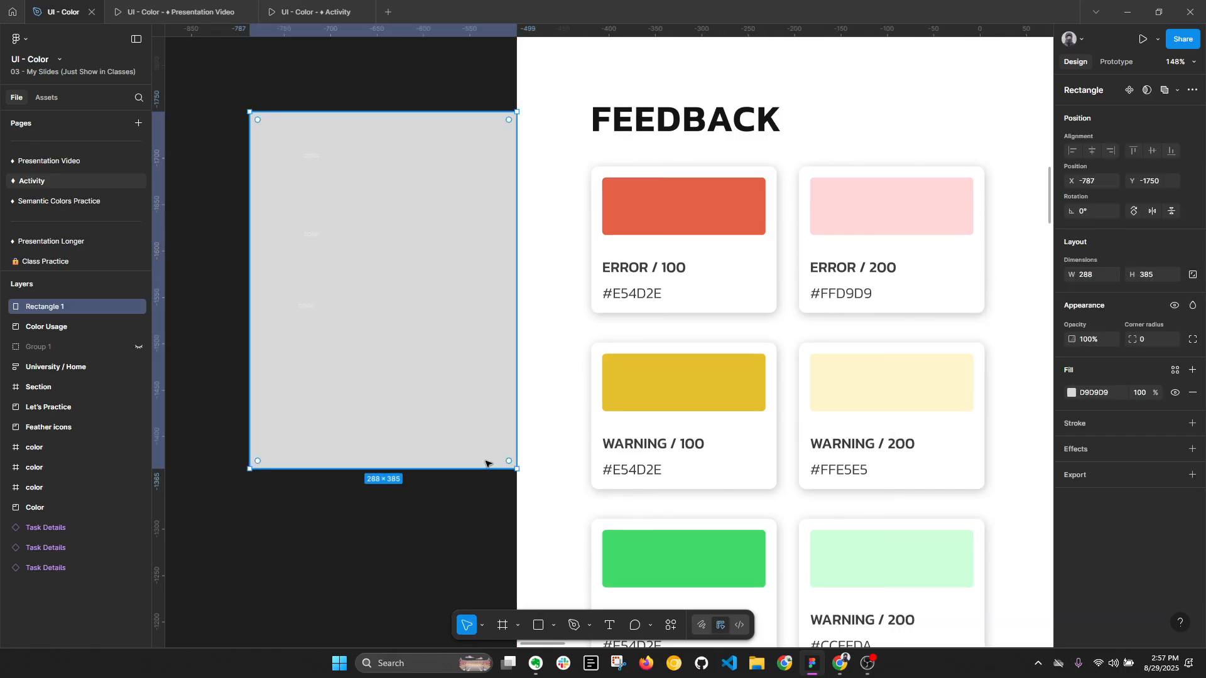
key(ctrl+shift+[)
click(1094, 395)
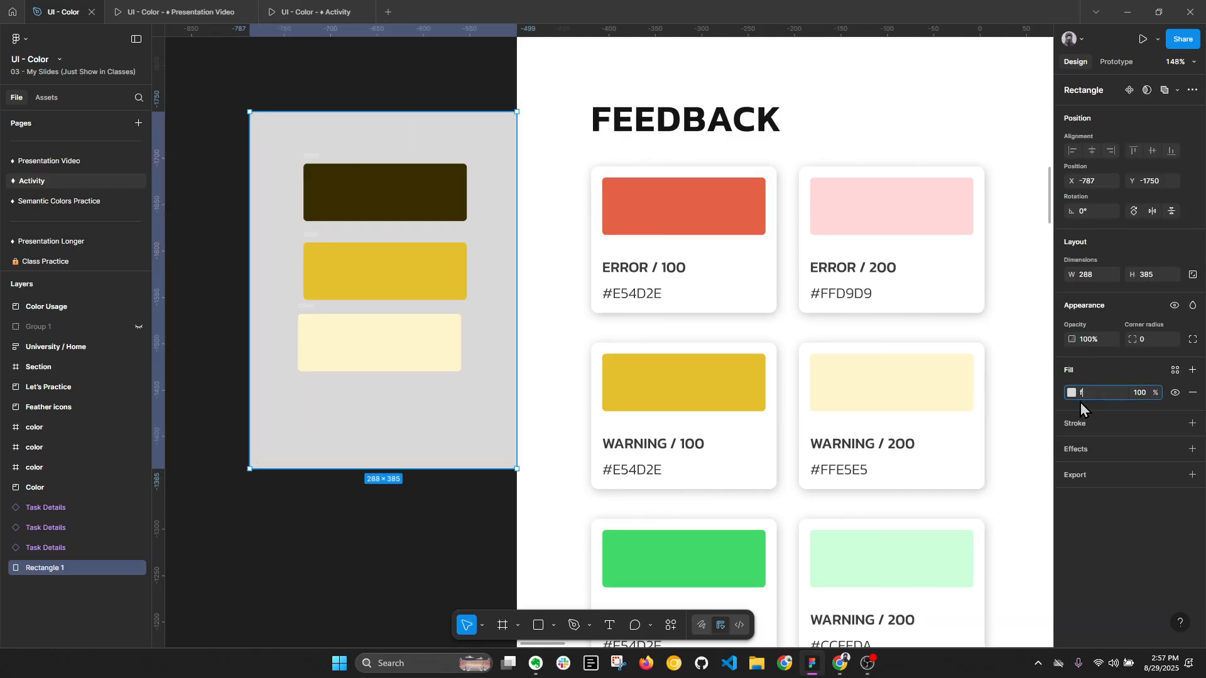
text(f)
key(Return)
drag(392, 165, 357, 162)
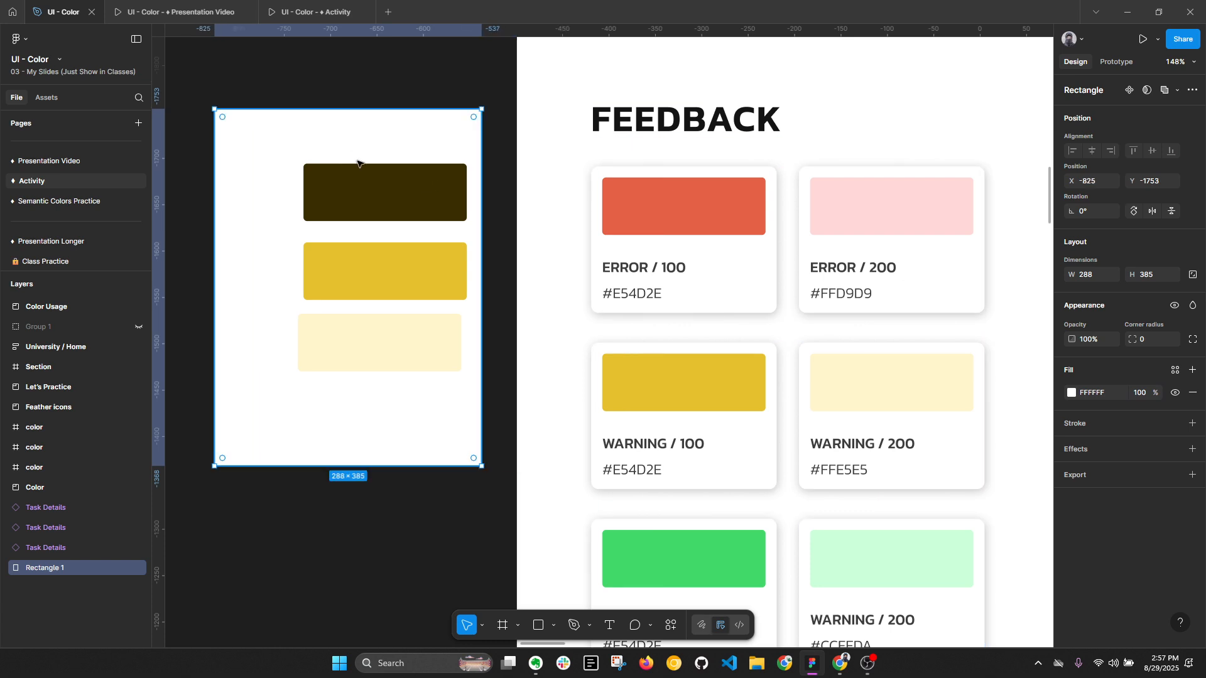
key(Return)
key(Escape)
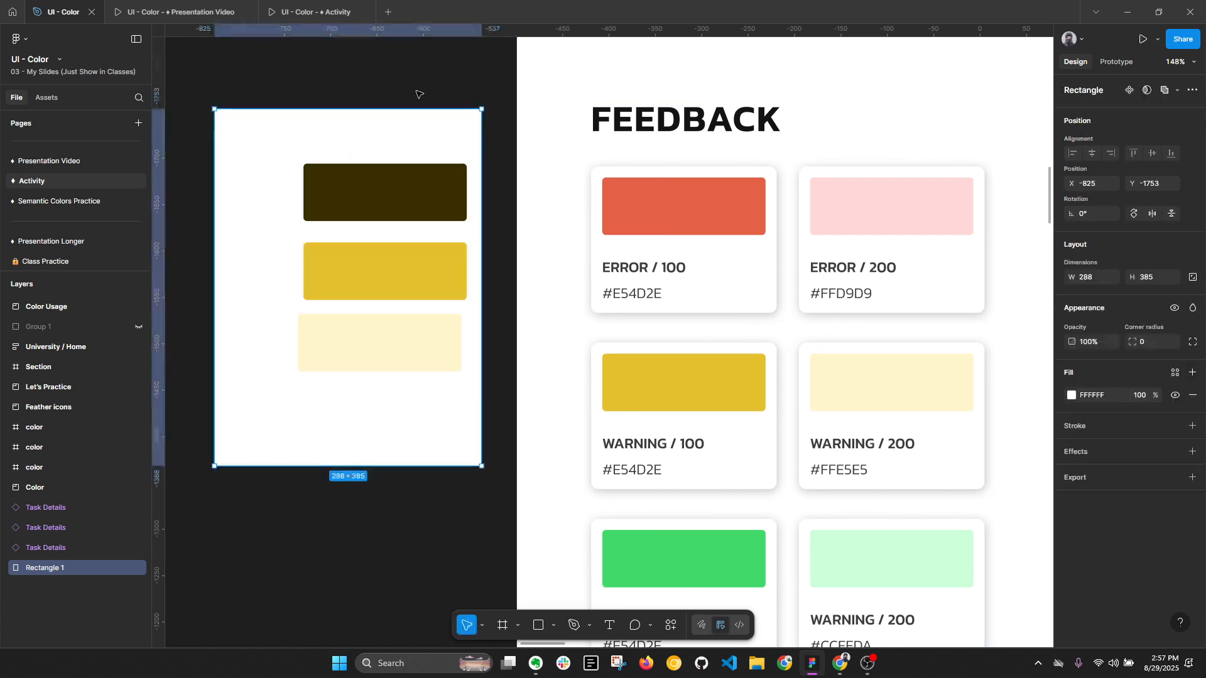
- Raise the dark block's fill brightness to 38, giving 624E00, and select its hex code
click(341, 200)
click(1073, 449)
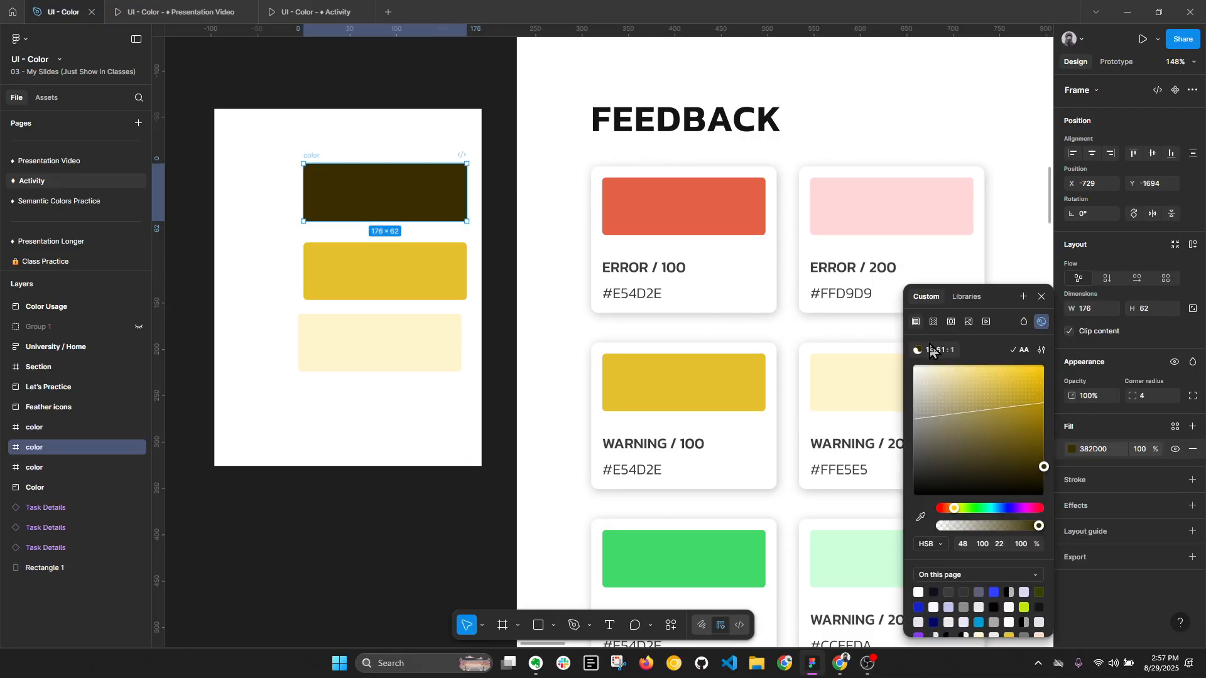
drag(1044, 467, 1045, 445)
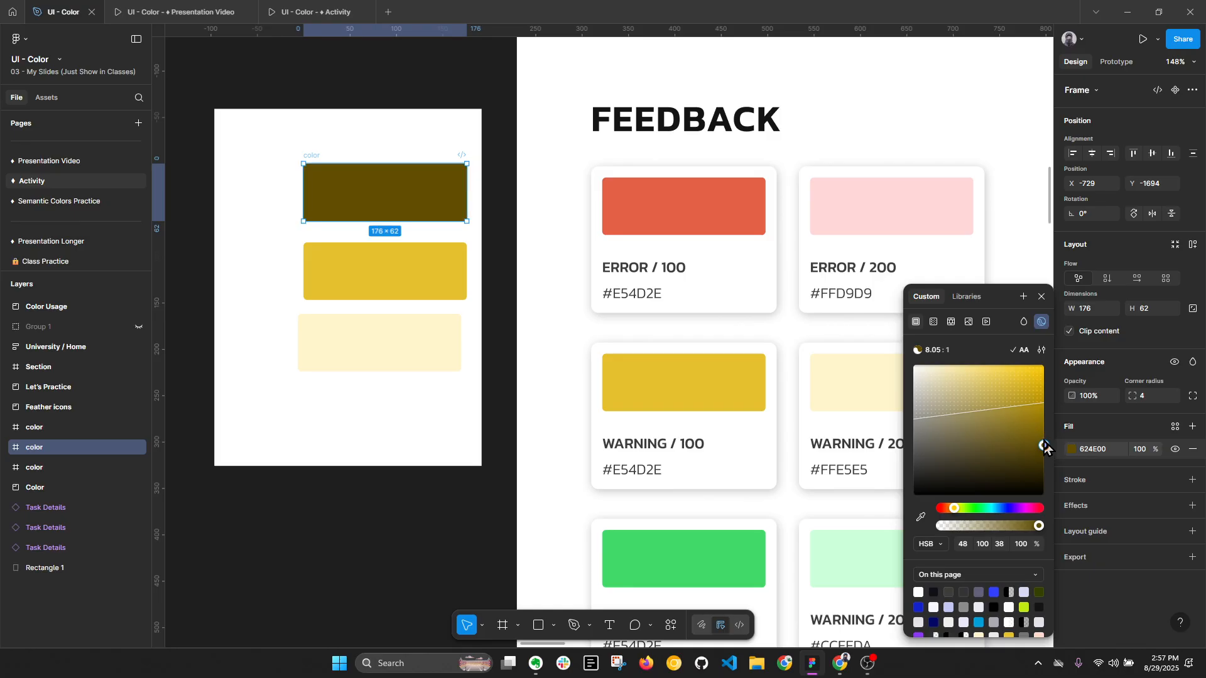
click(1106, 449)
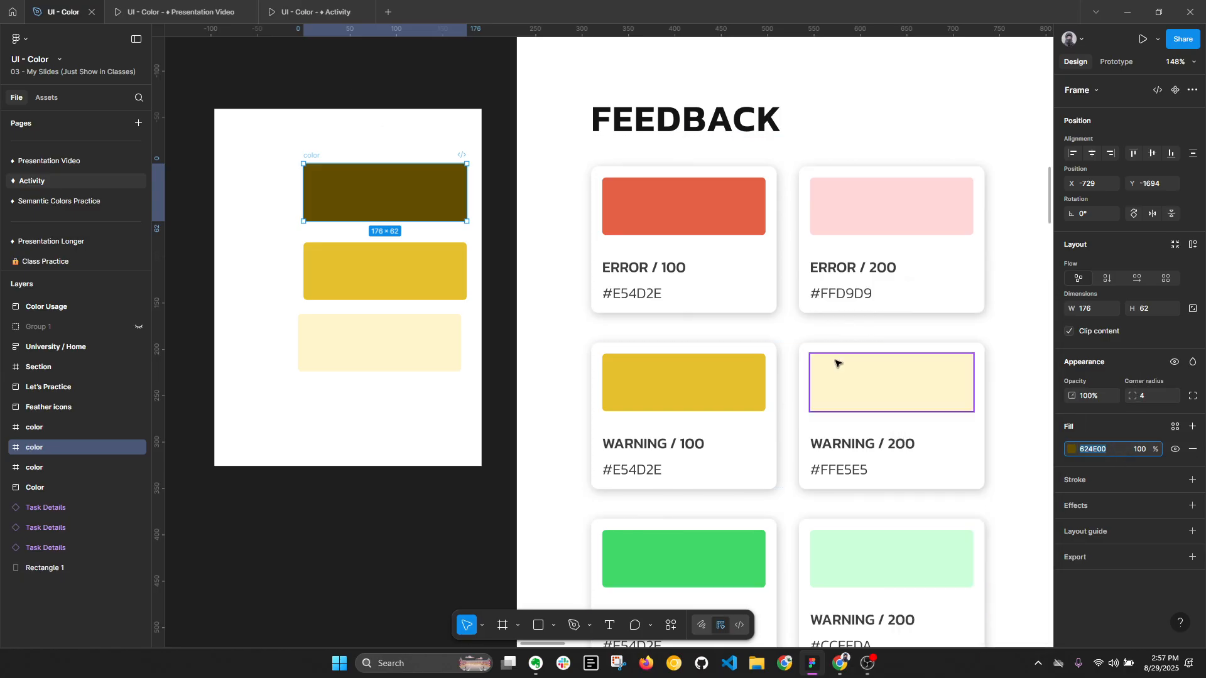
- Add the text "Copy" on the pale yellow block at X 77, Y 28
click(350, 336)
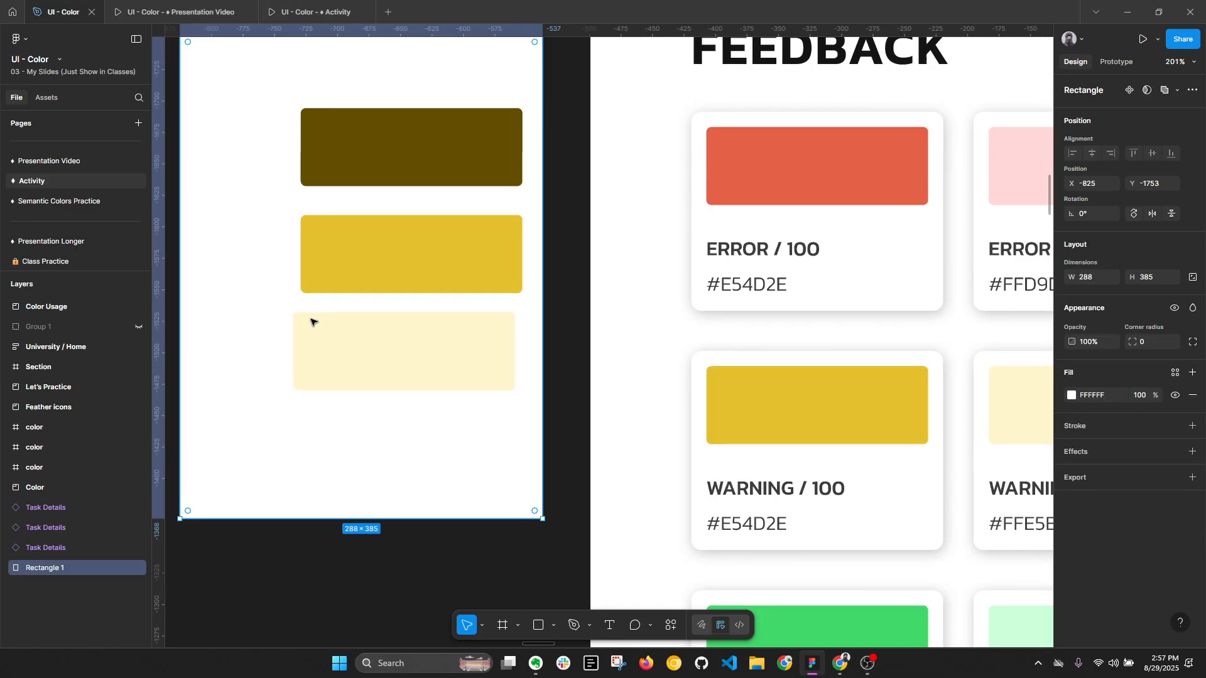
scroll(301, 322, up, 3)
click(333, 332)
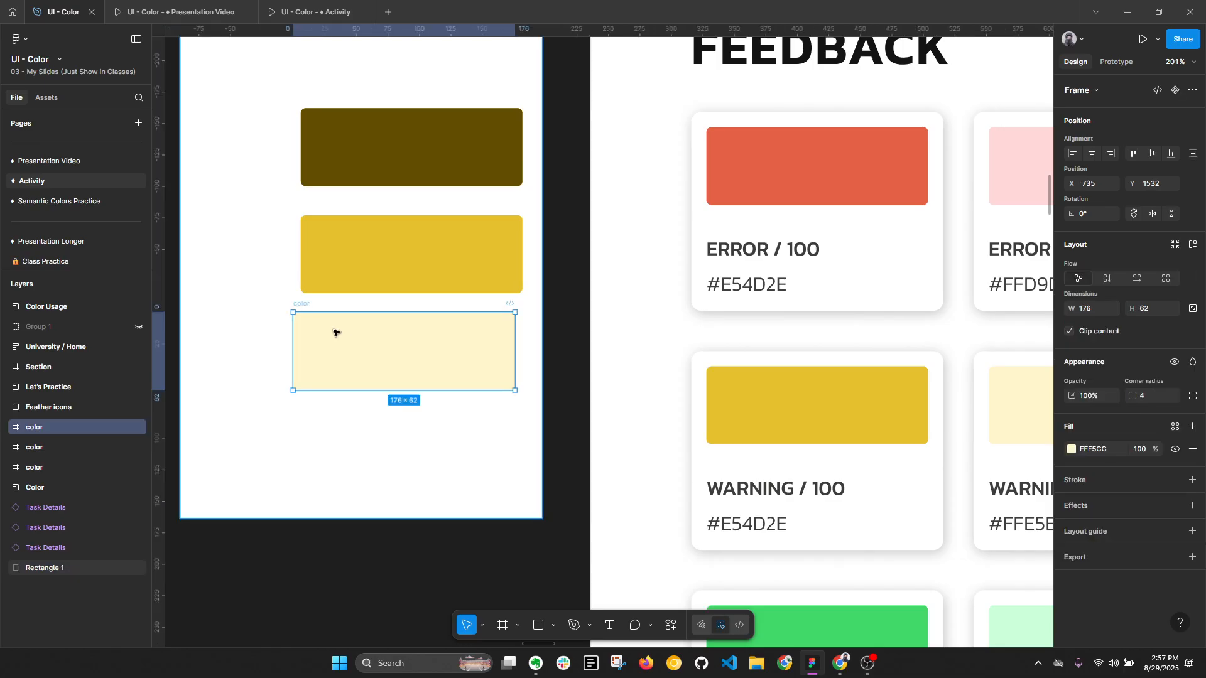
key(t)
click(391, 349)
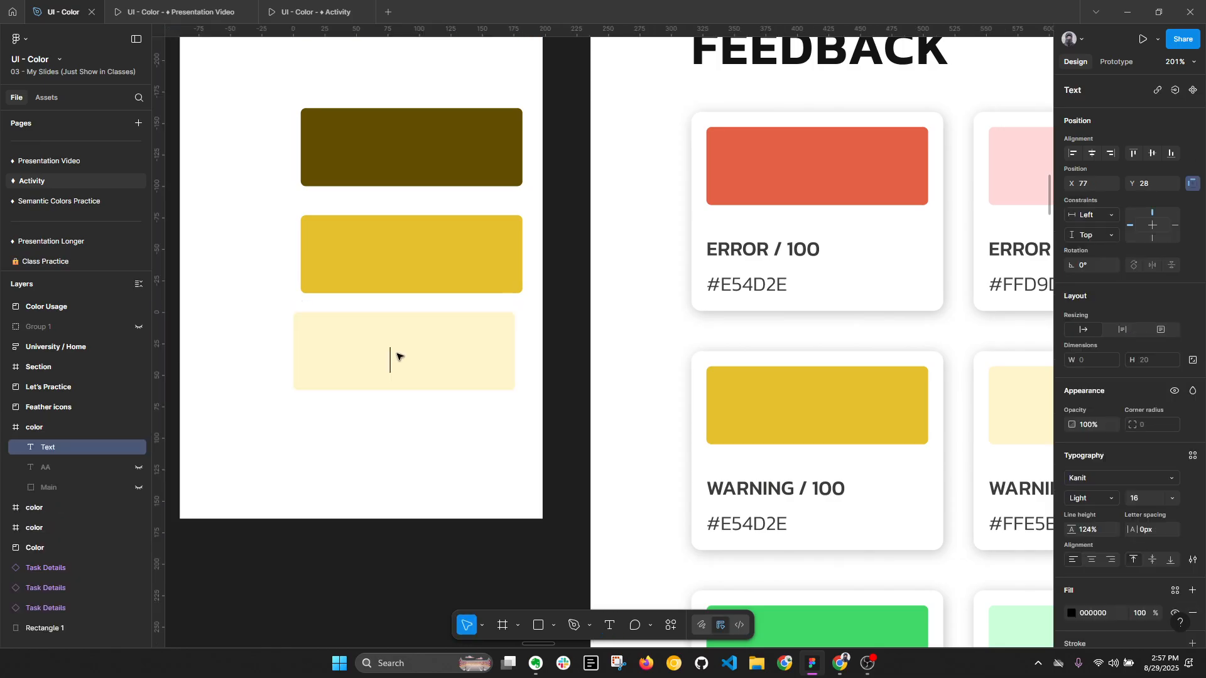
text(Copy)
key(Escape)
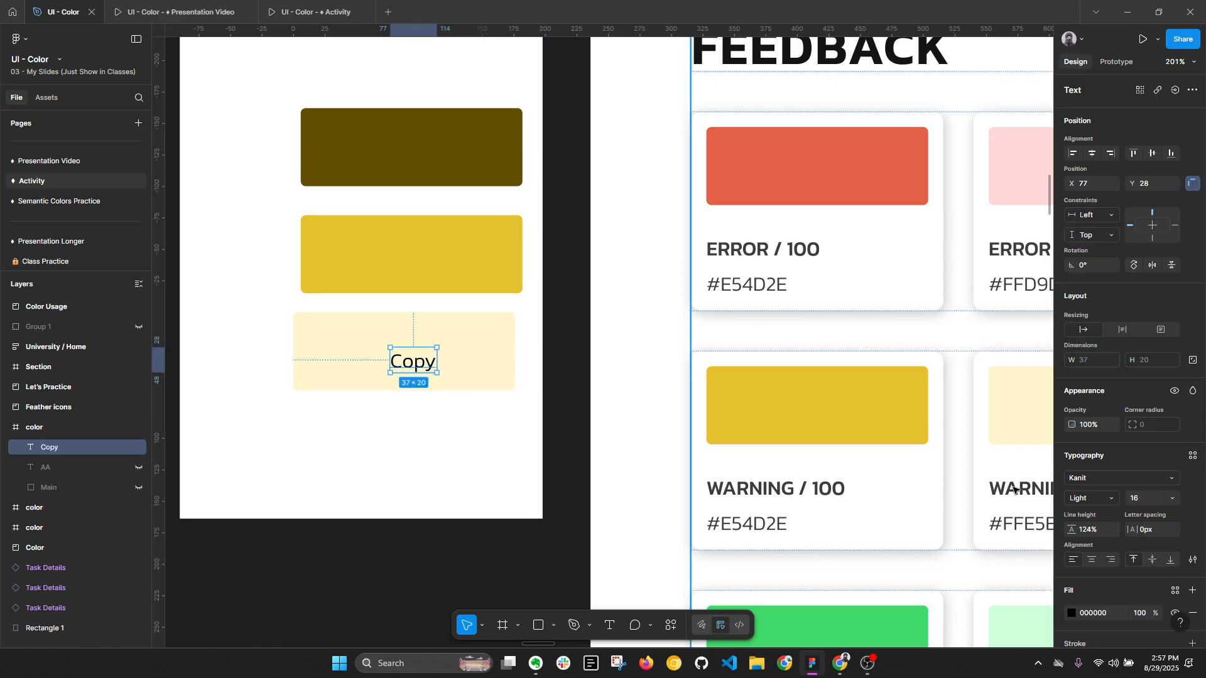
- Set the fill of the Copy text on the pale yellow block to 624E00
click(1110, 616)
text(624E00)
key(Return)
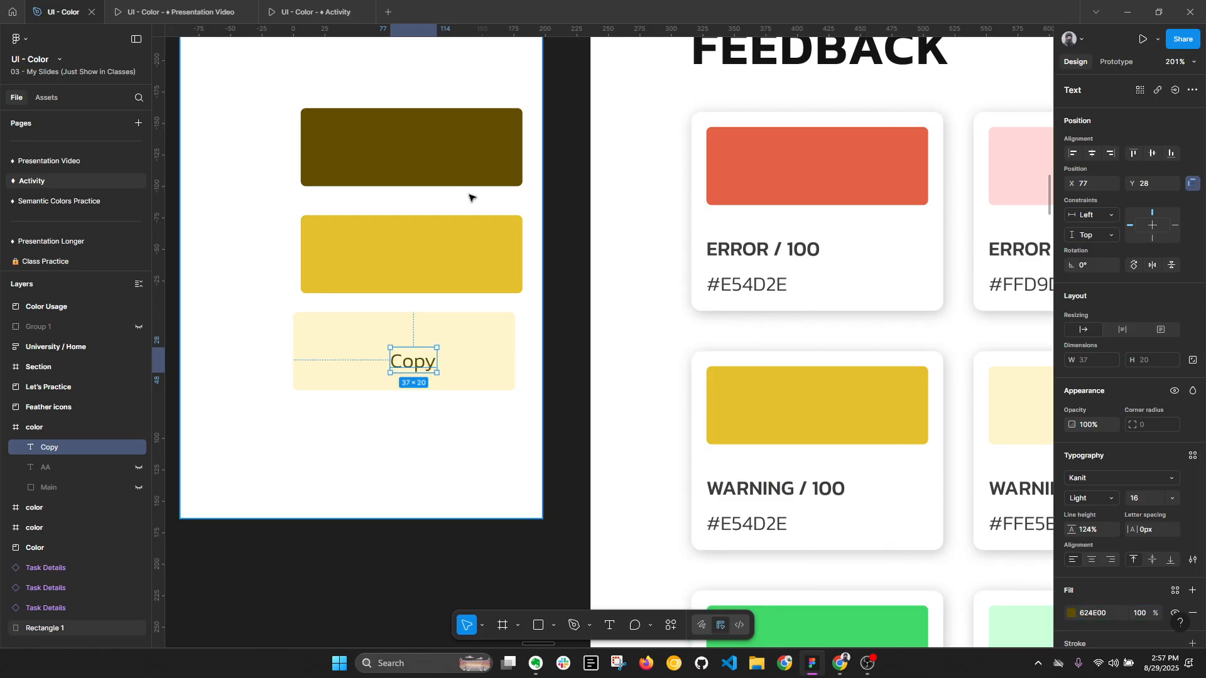
- Duplicate the Copy text onto the dark block at X 70, Y 15 and fill it with the pale yellow FFF5CC
drag(412, 365, 410, 144)
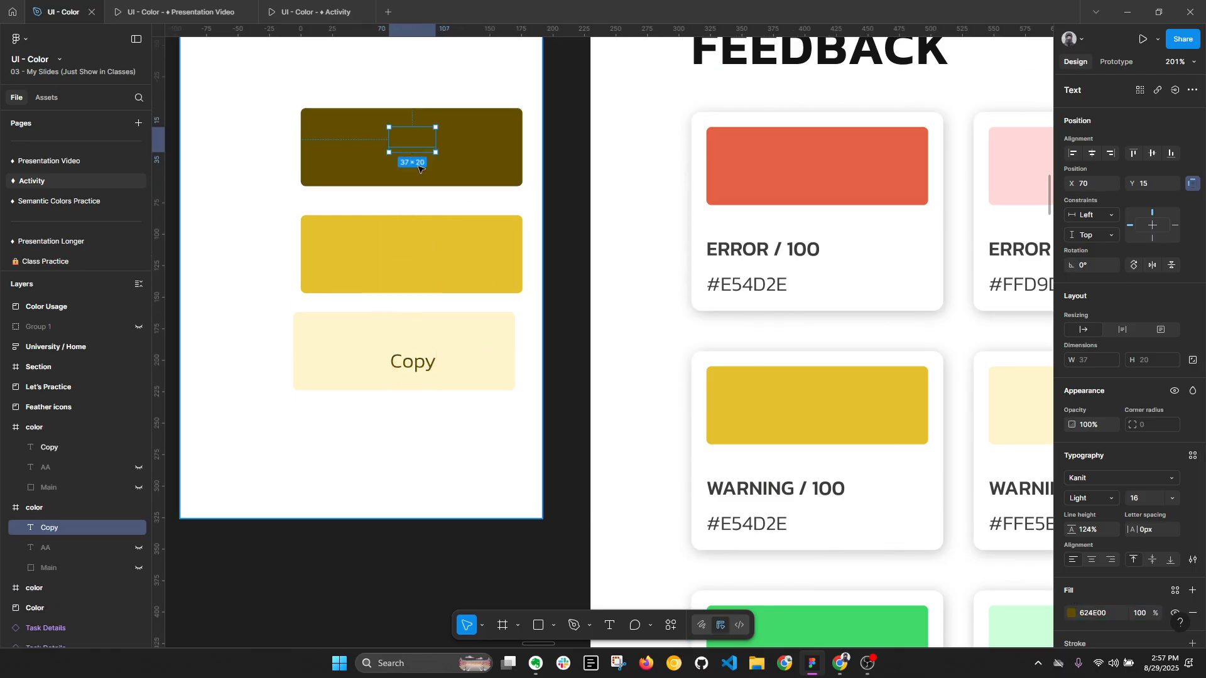
key(i)
click(442, 324)
key(alt+l)
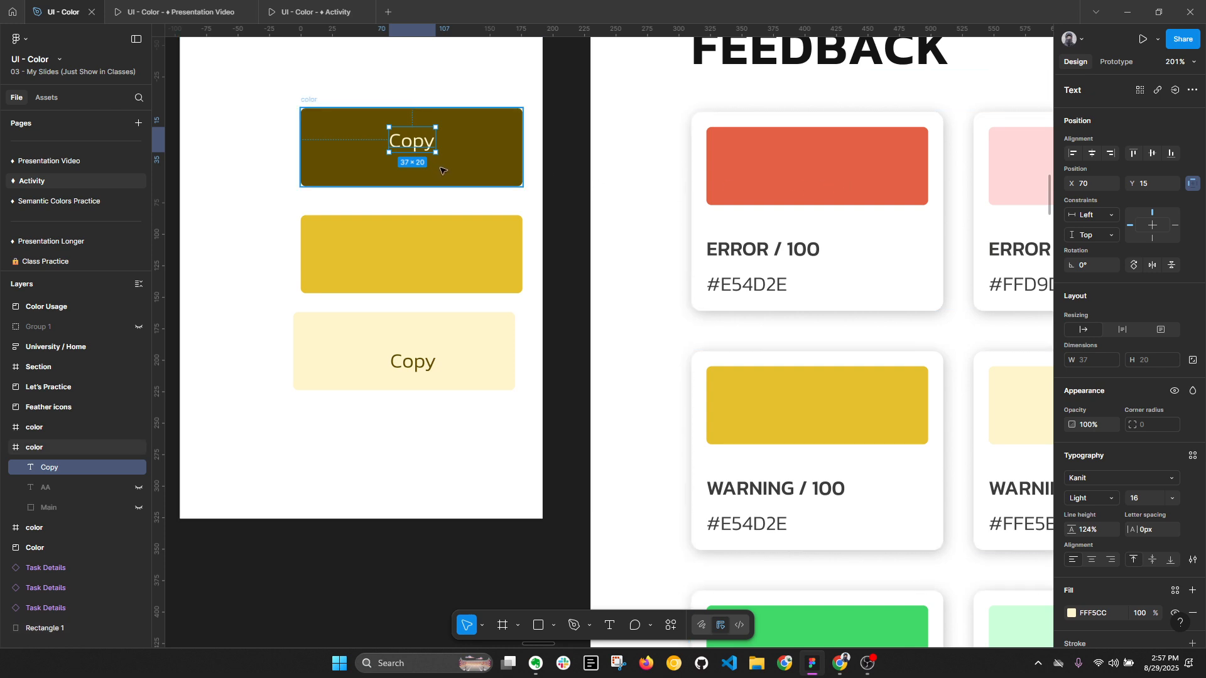
ctrl+scroll(438, 169, down, 1)
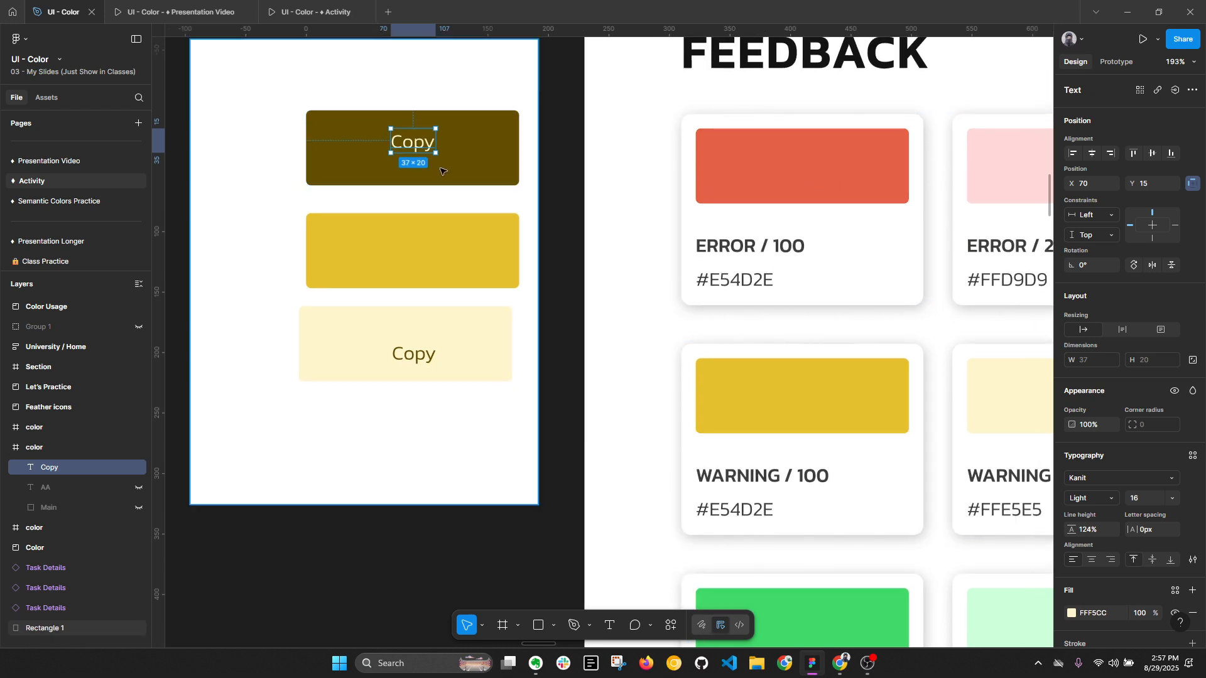
click(510, 134)
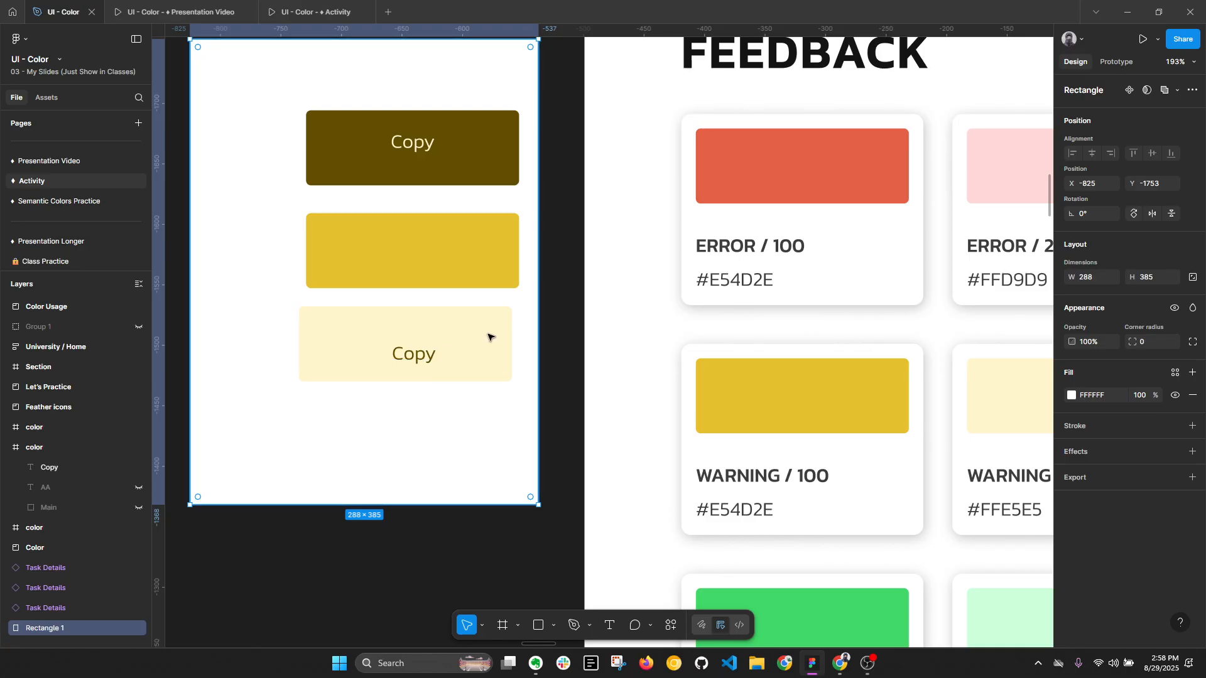
click(420, 358)
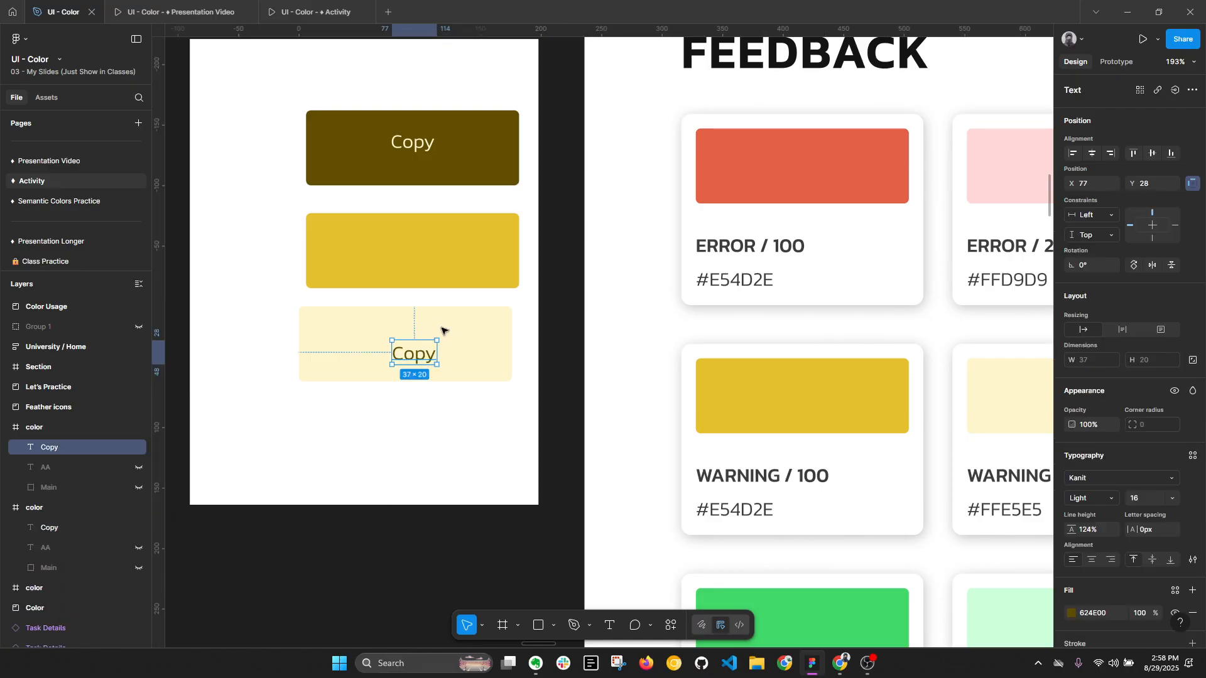
- Delete the white backing rectangle, both Copy texts and the three yellow test blocks beside the palette
scroll(453, 184, down, 5)
drag(396, 72, 509, 404)
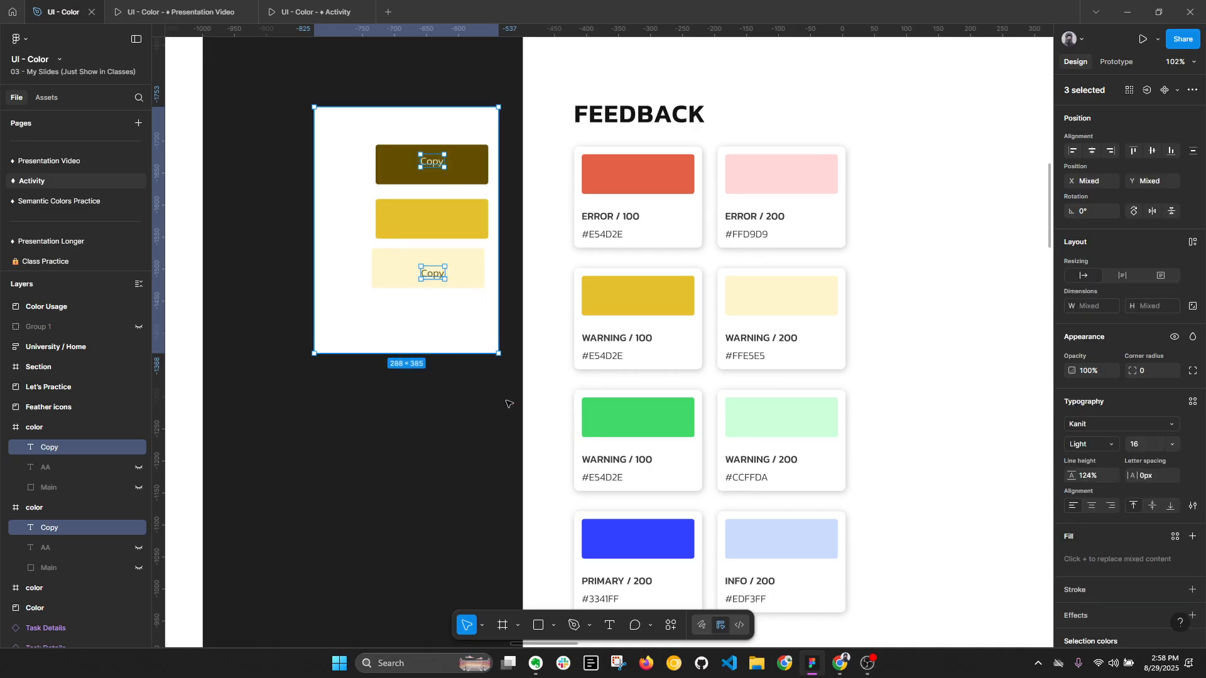
key(Delete)
drag(316, 95, 511, 340)
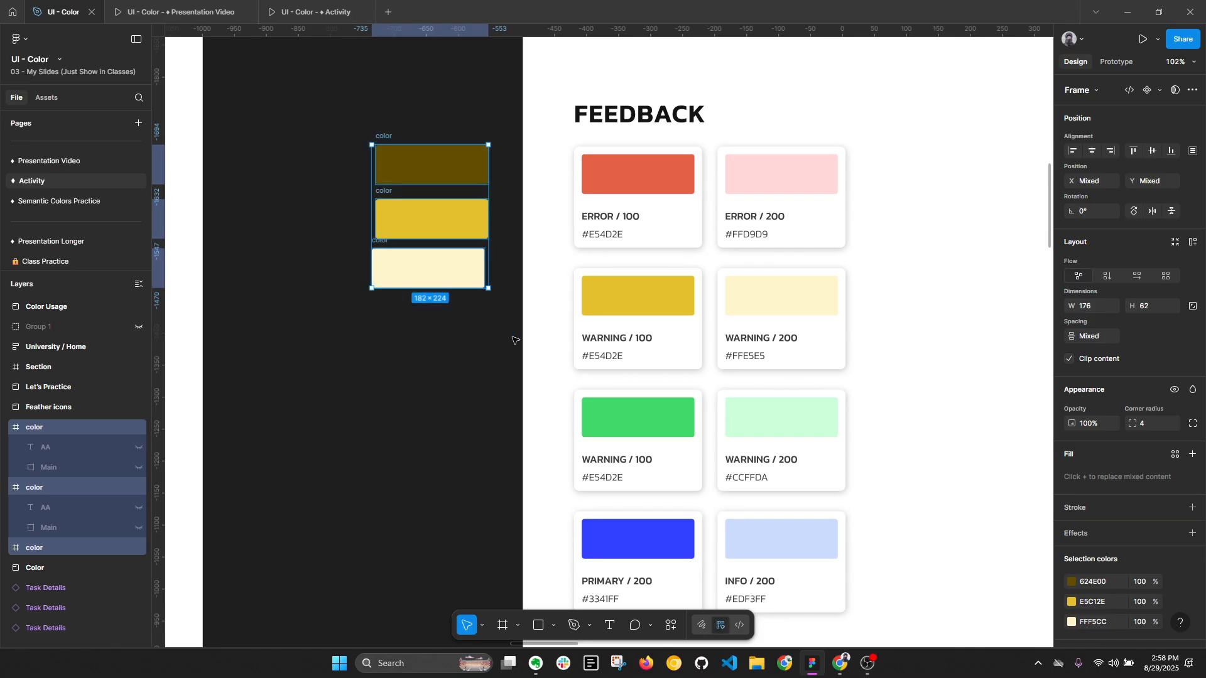
key(Delete)
key(alt+l)
- Set the opacity of the Data Visualization palette to 100%
scroll(520, 339, down, 4)
scroll(506, 189, down, 8)
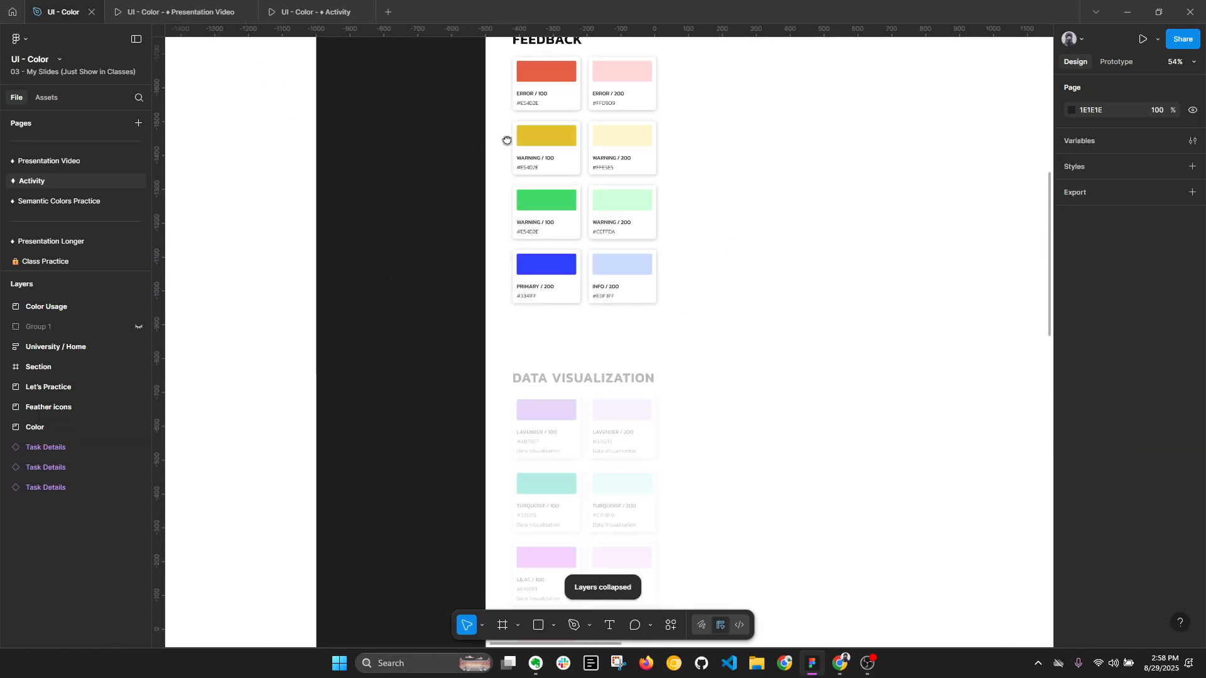
scroll(487, 258, up, 1)
click(521, 248)
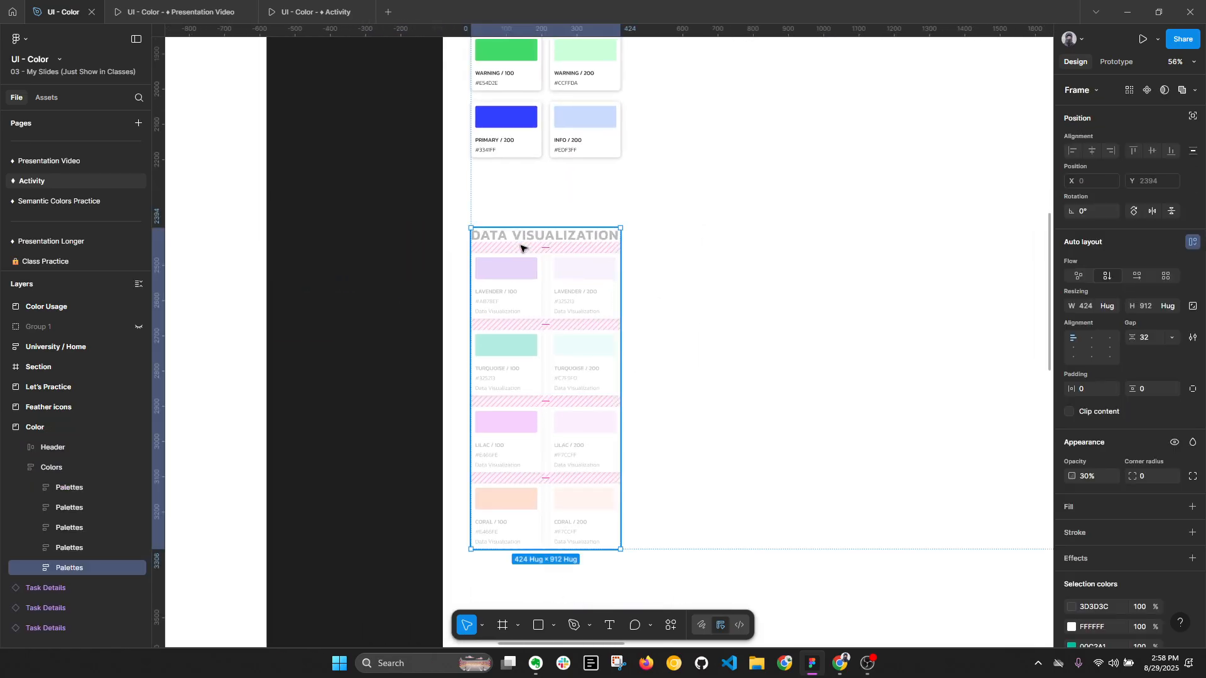
key(0)
key(alt+l)
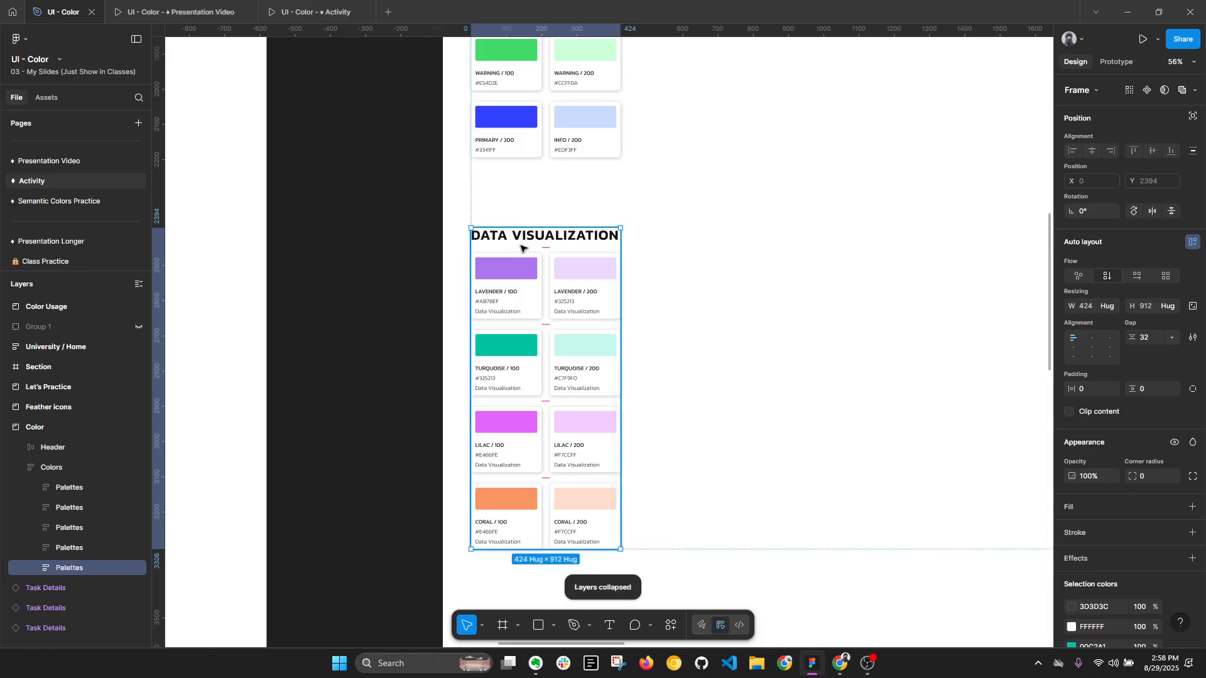
click(356, 218)
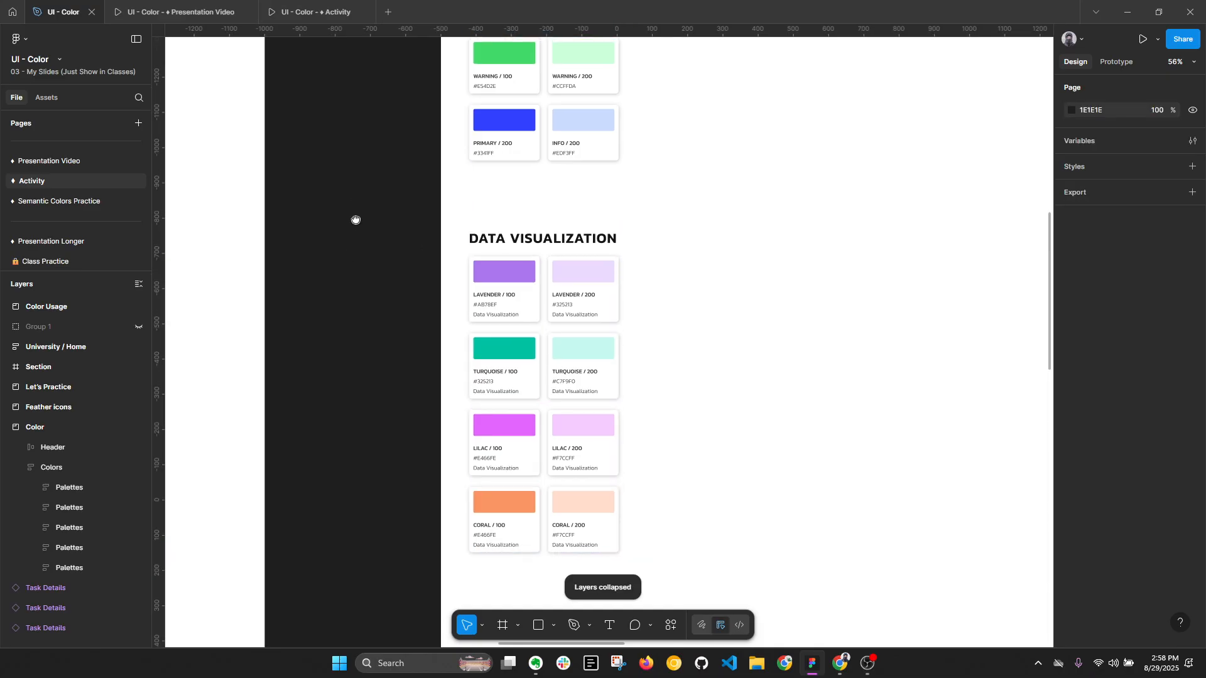
- Examine the Feedback swatches and the lavender, turquoise, lilac and coral Data Visualization swatches
scroll(418, 278, up, 5)
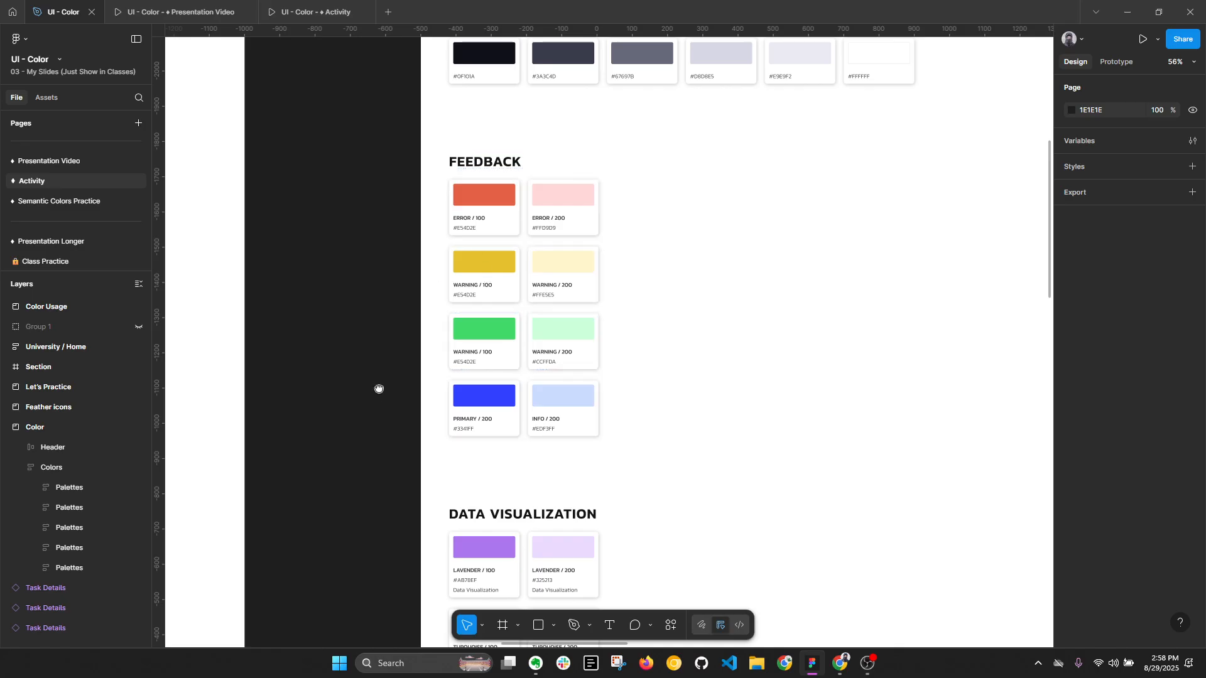
scroll(379, 377, down, 3)
key(alt+l)
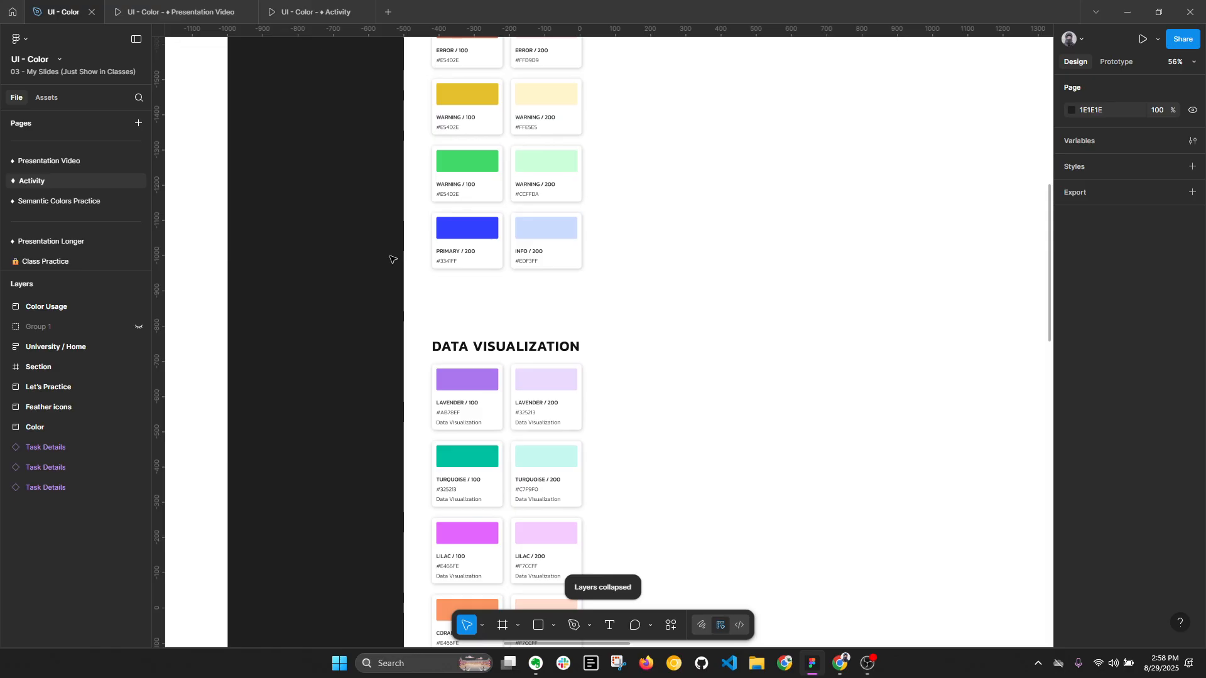
scroll(402, 232, down, 2)
scroll(498, 482, up, 2)
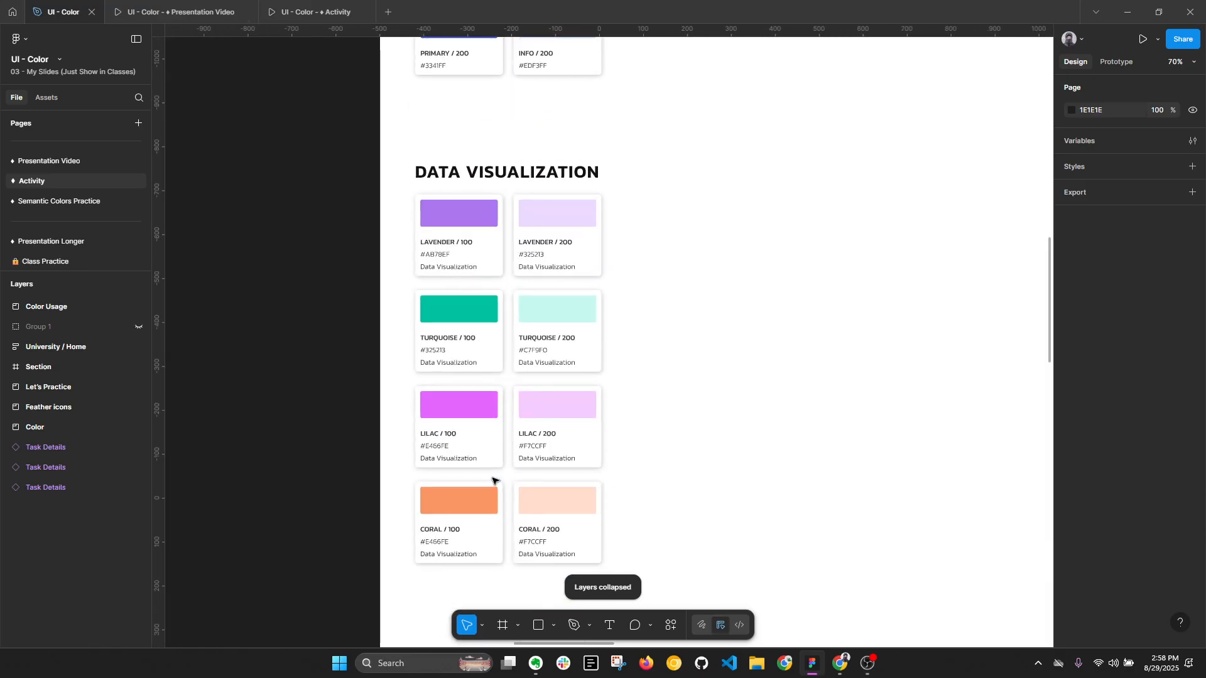
key(alt+l)
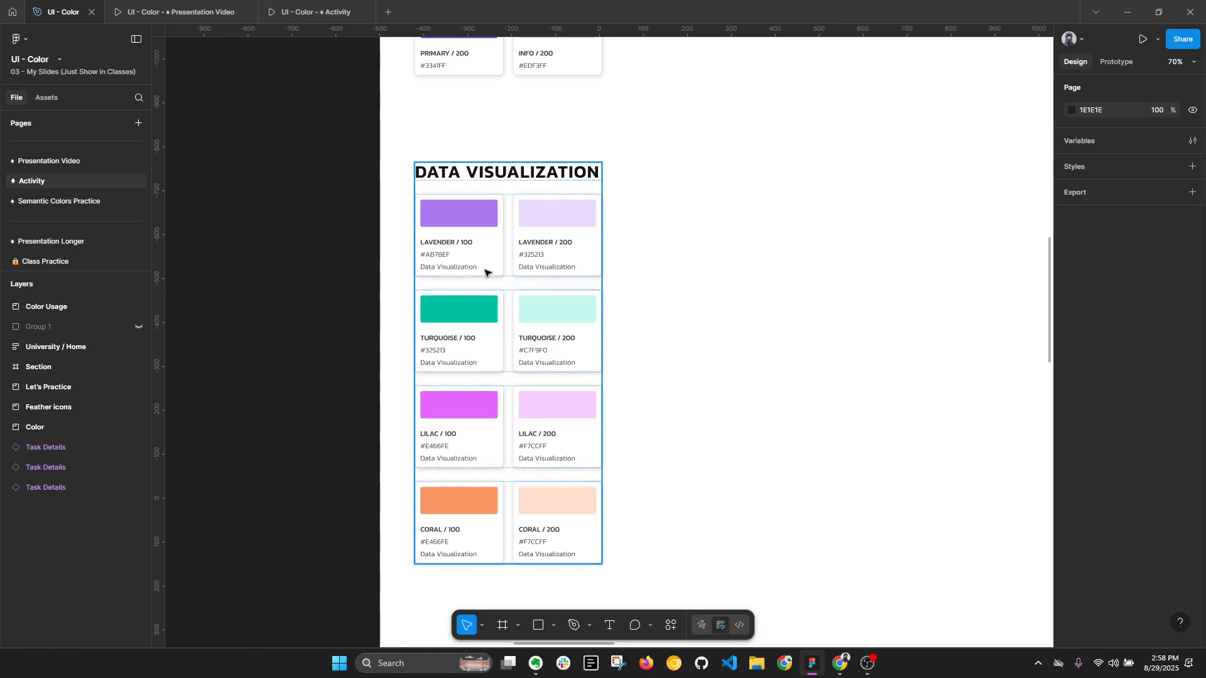
- Inspect the darkest Primary swatch, #000766, and compare it with the rest of the color palette
scroll(496, 388, down, 10)
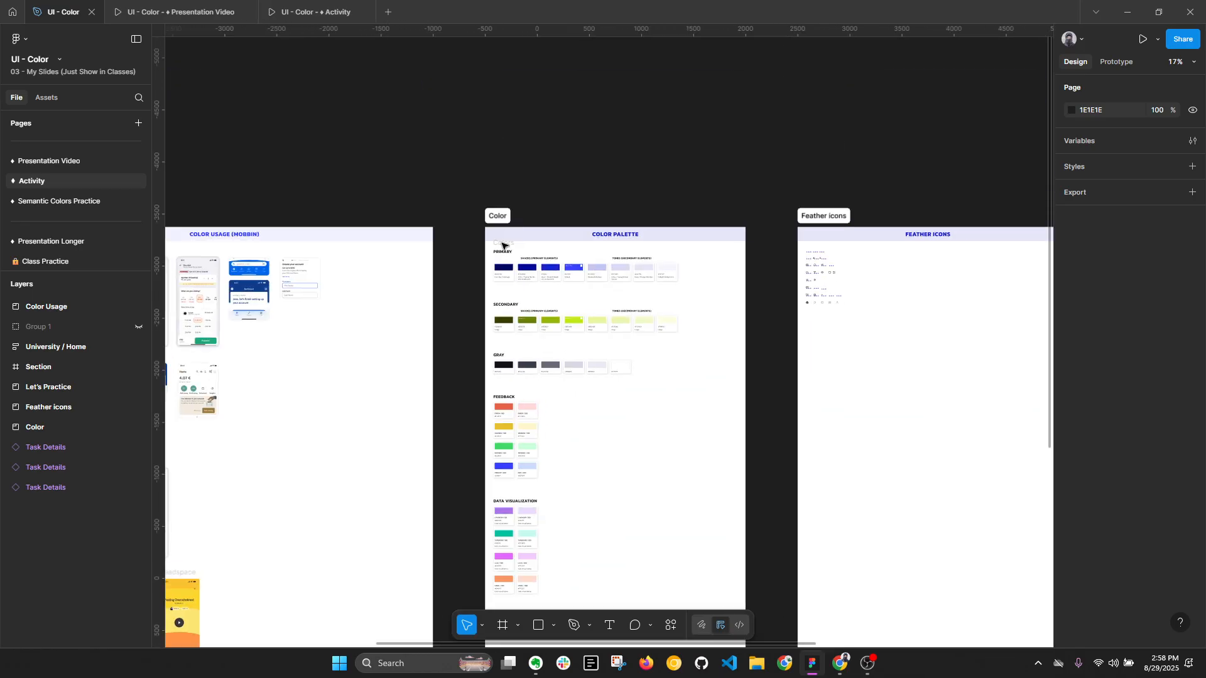
scroll(502, 256, up, 9)
double_click(532, 315)
double_click(532, 315)
double_click(532, 314)
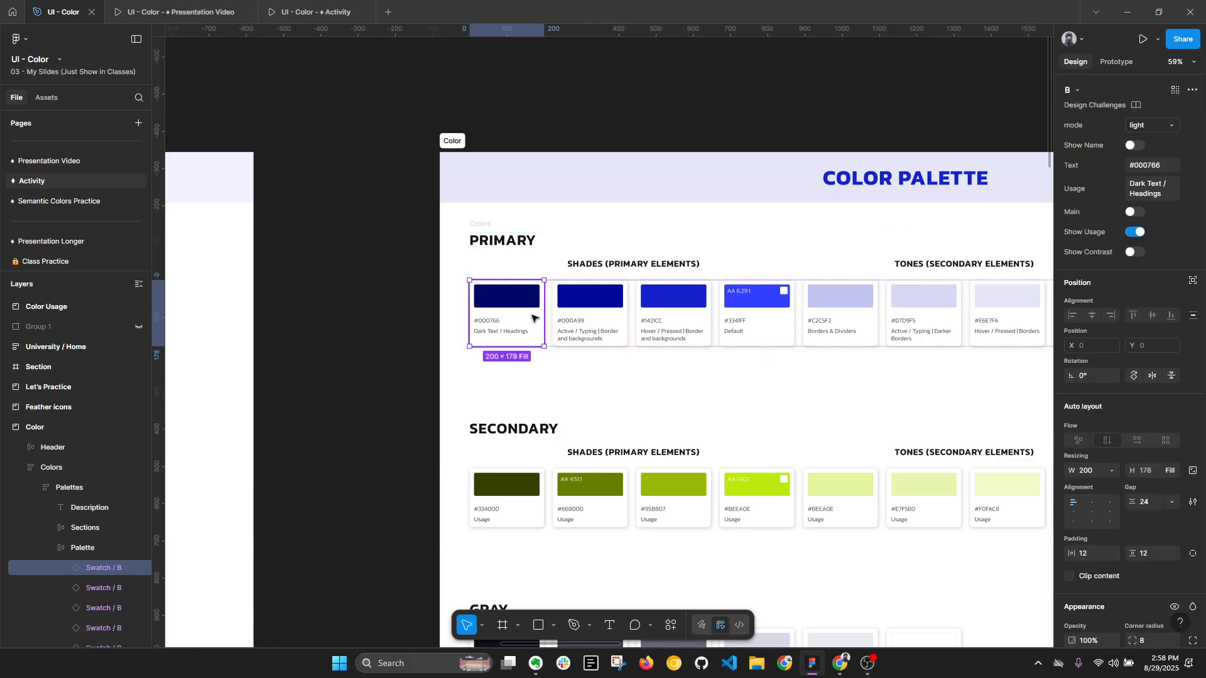
key(alt+l)
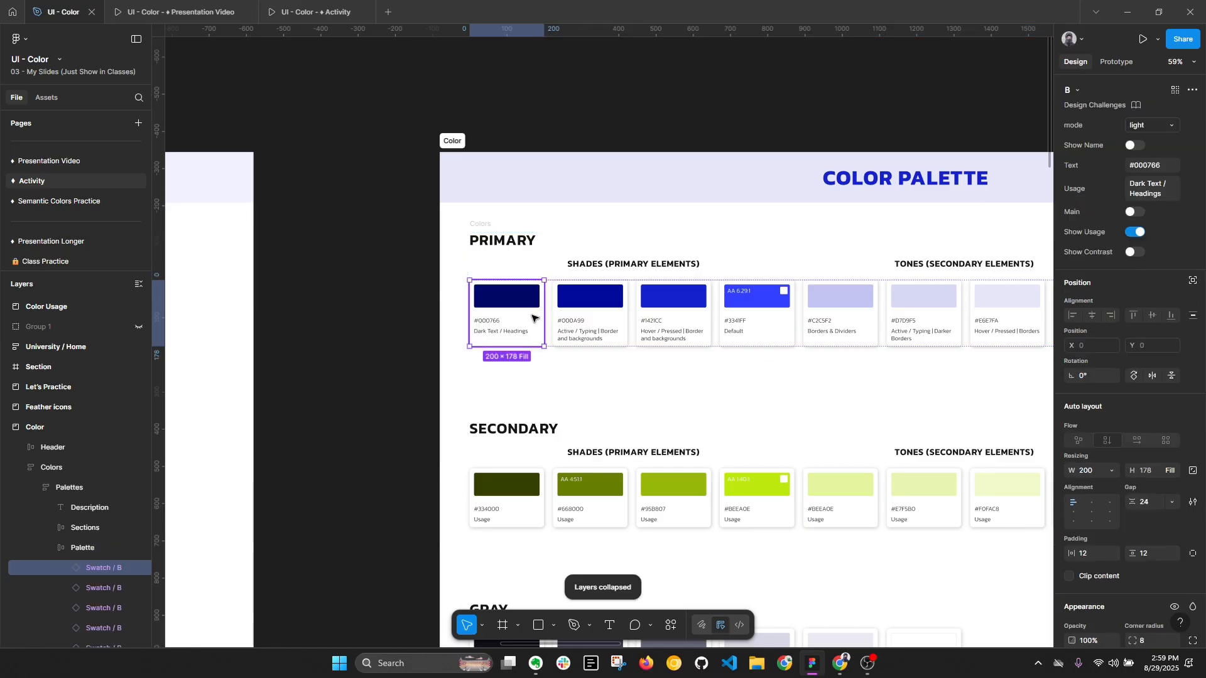
scroll(532, 318, down, 6)
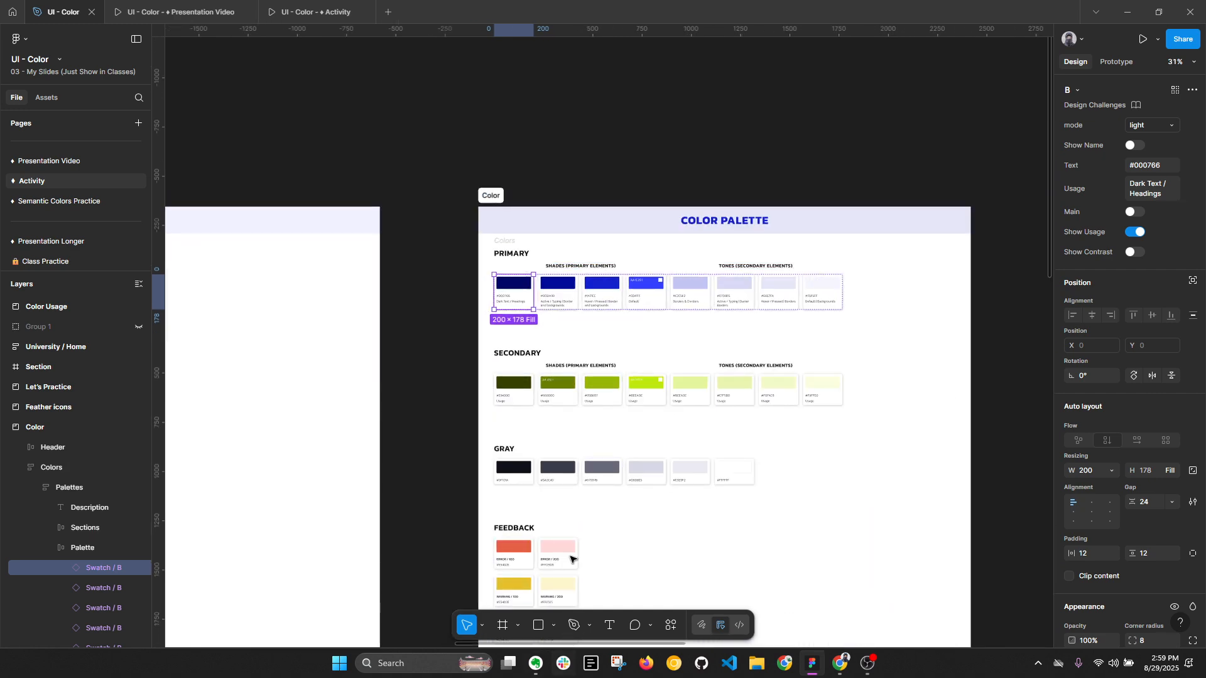
scroll(580, 323, up, 3)
scroll(580, 324, up, 3)
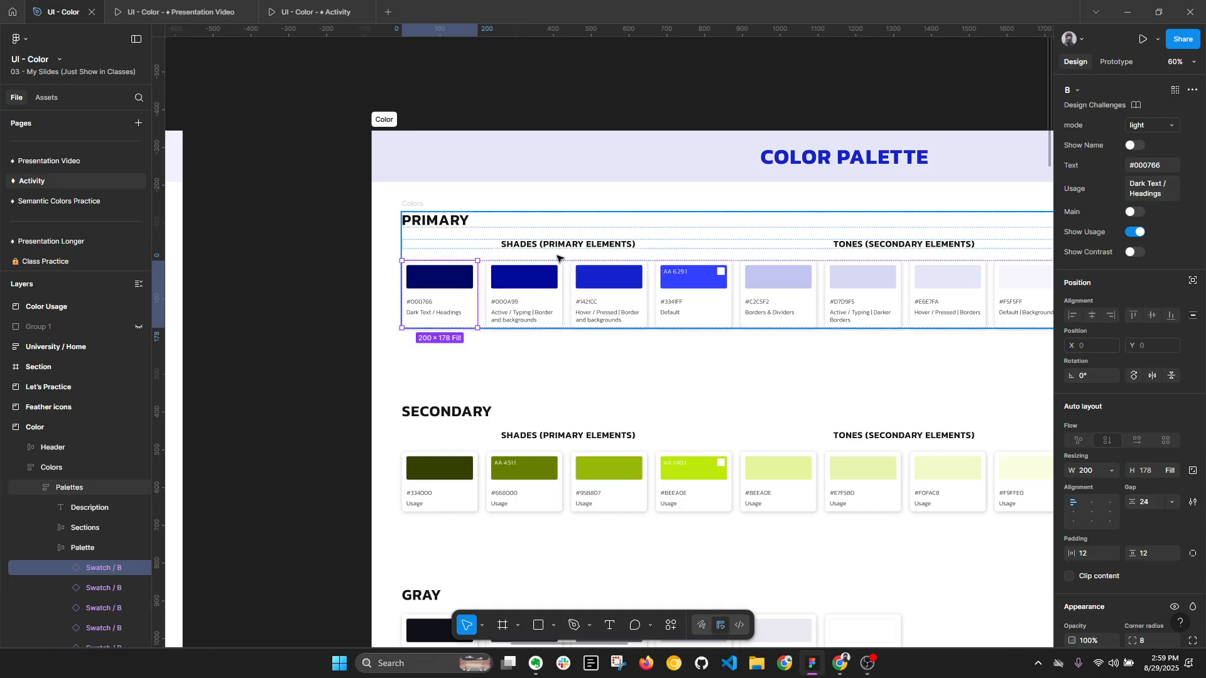
- Select all the Primary swatches and turn on their Show Name property
click(519, 286)
key(ctrl+a)
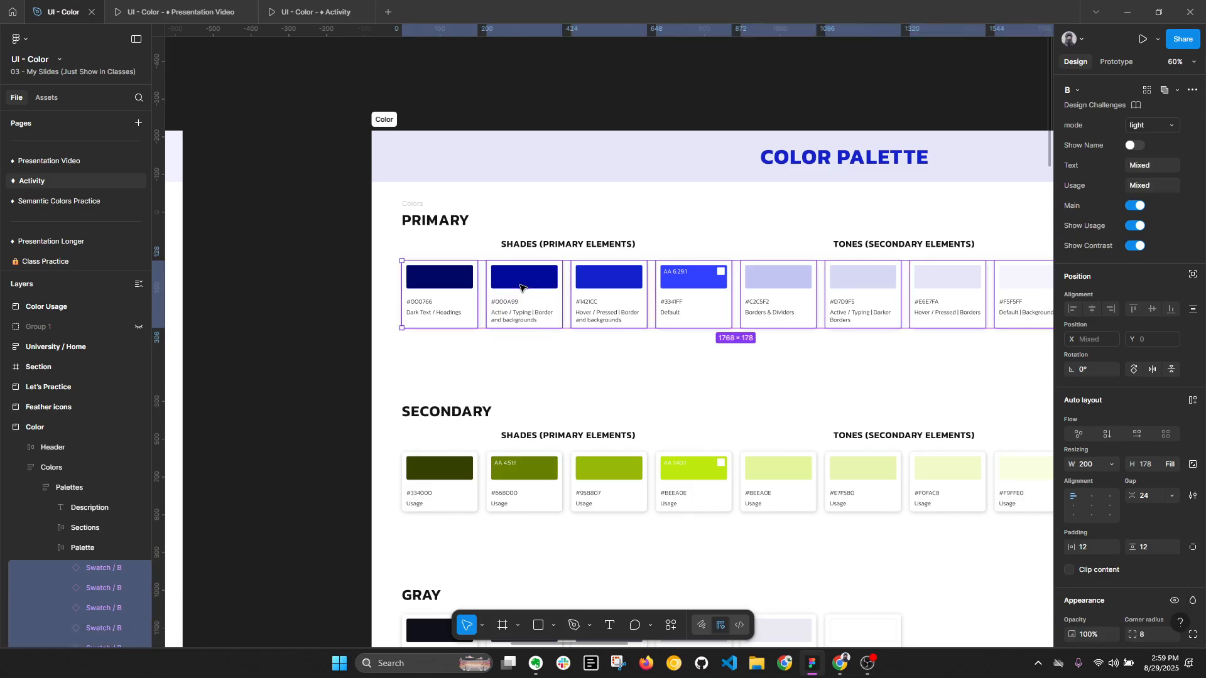
key(alt+l)
scroll(783, 260, down, 1)
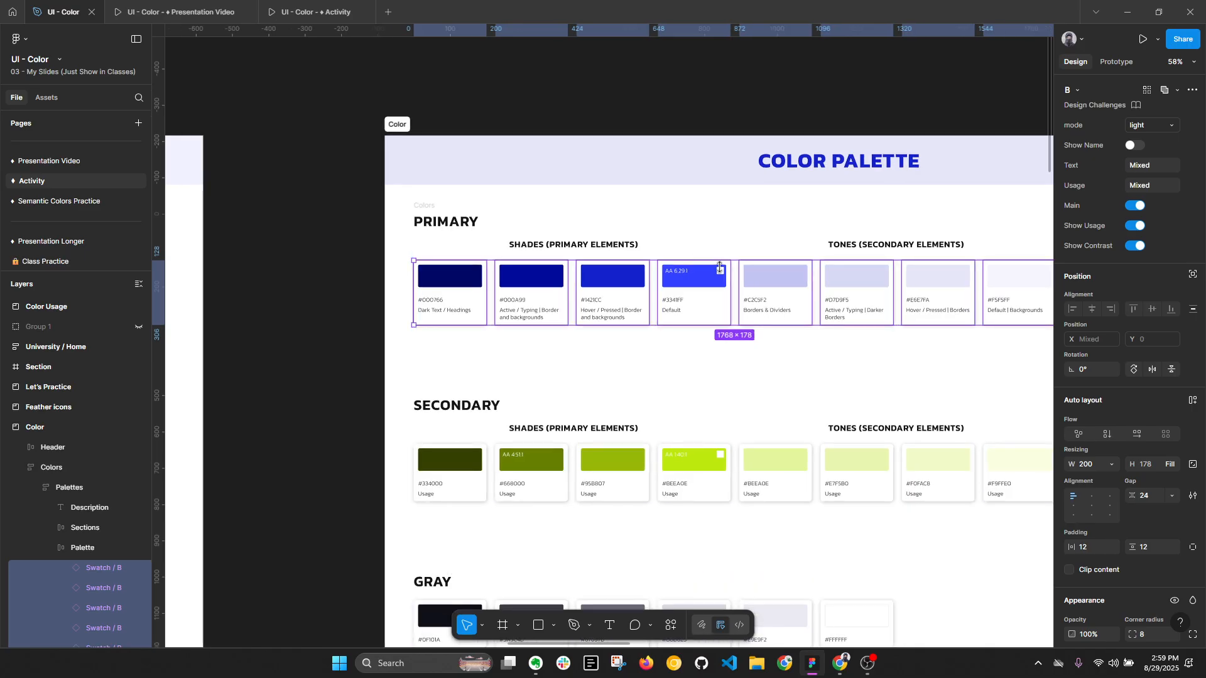
scroll(691, 257, right, 5)
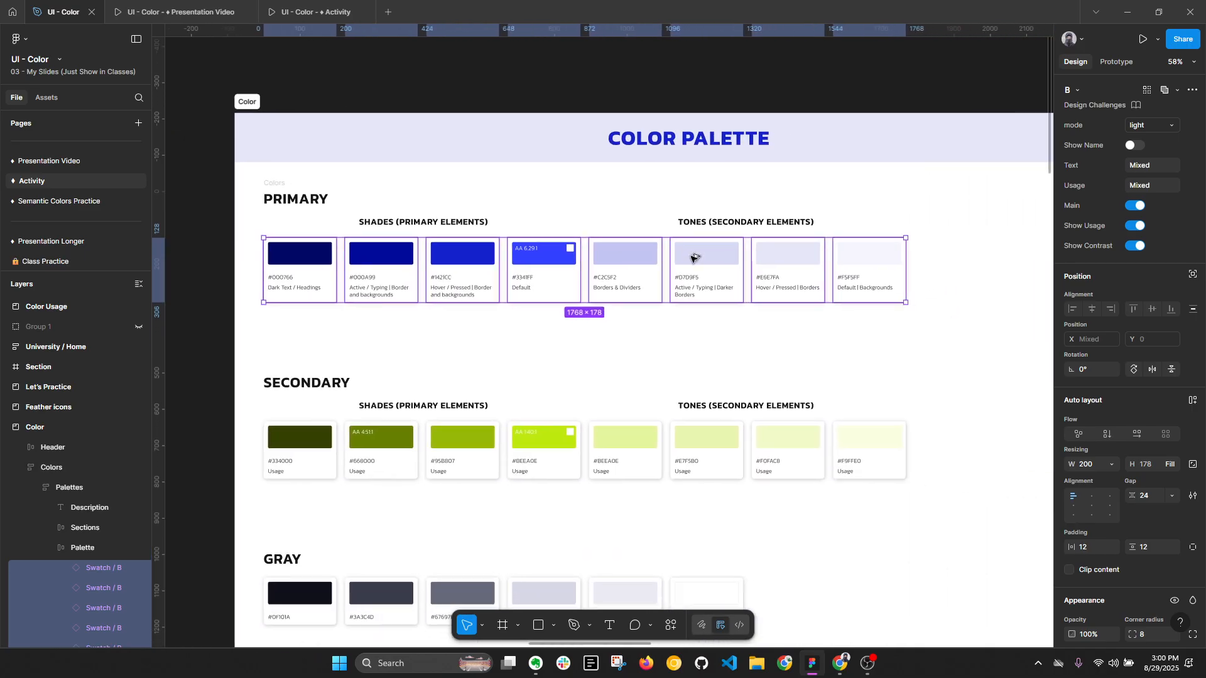
key(alt+l)
scroll(718, 319, up, 2)
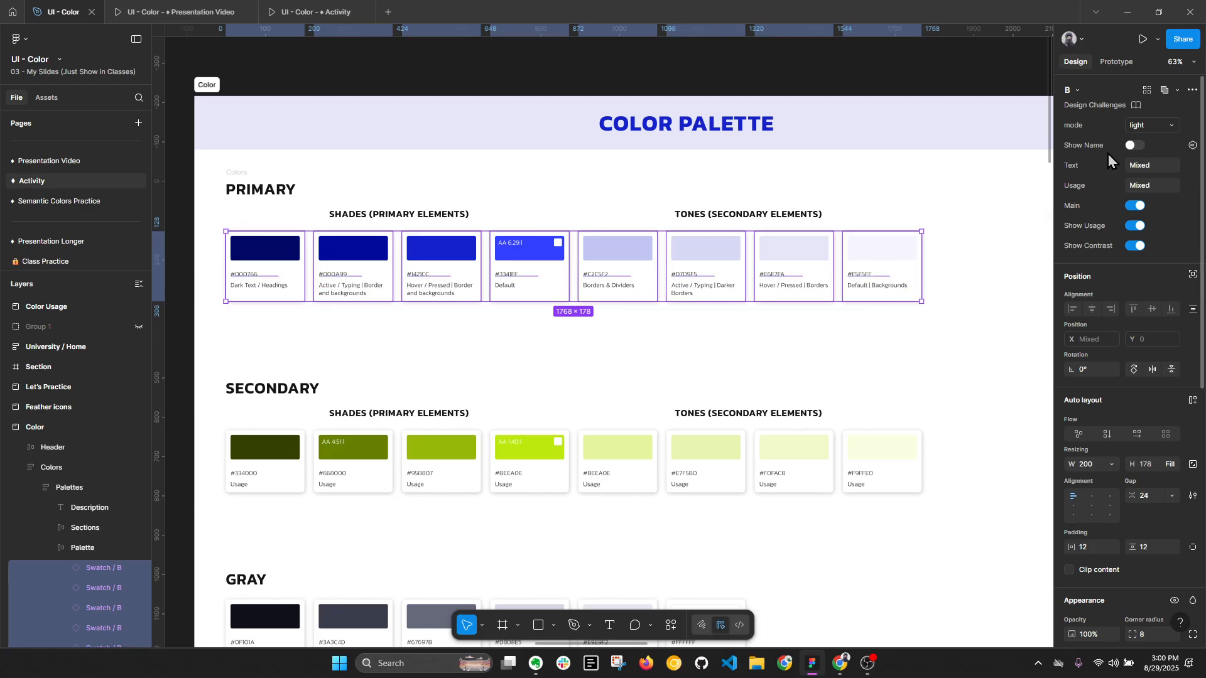
click(1133, 145)
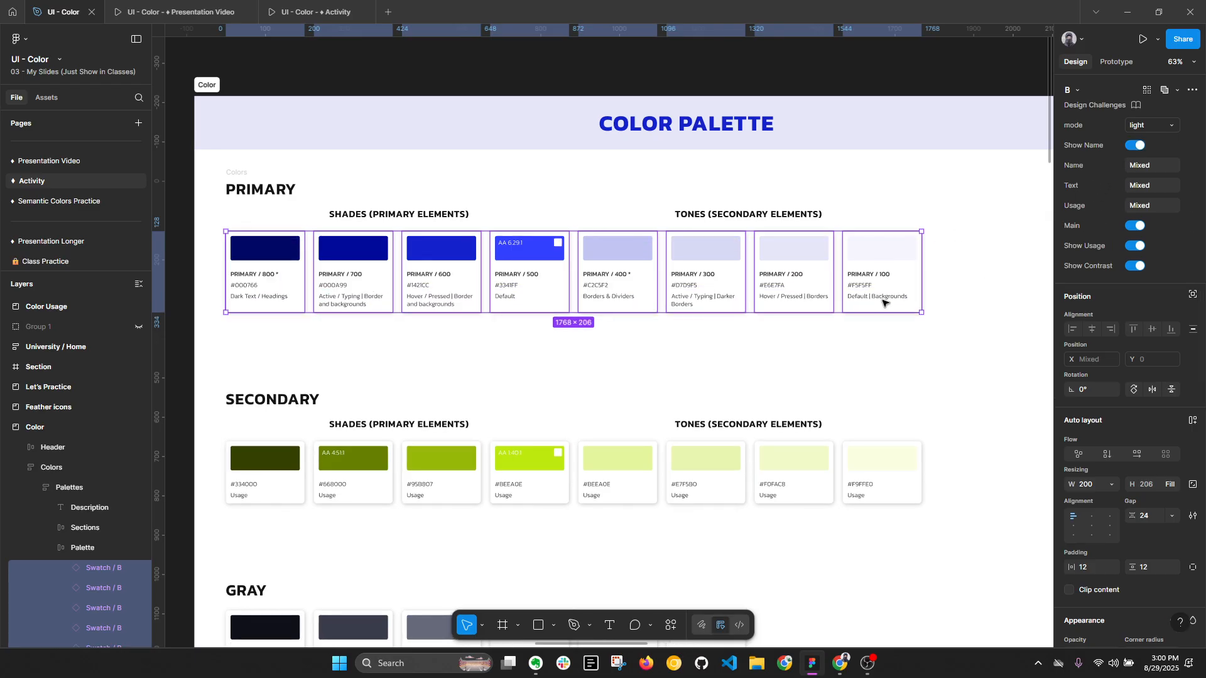
- Select all the Secondary swatches and turn on their Show Name property
click(605, 466)
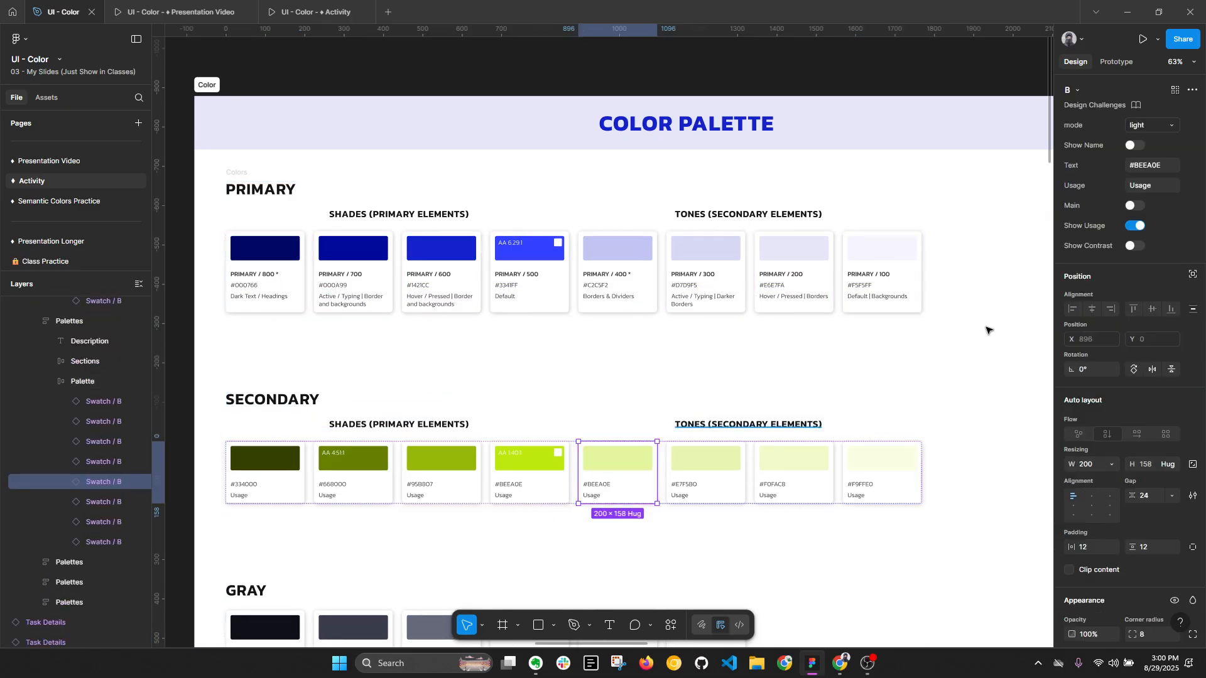
key(ctrl+a)
click(1133, 145)
click(988, 361)
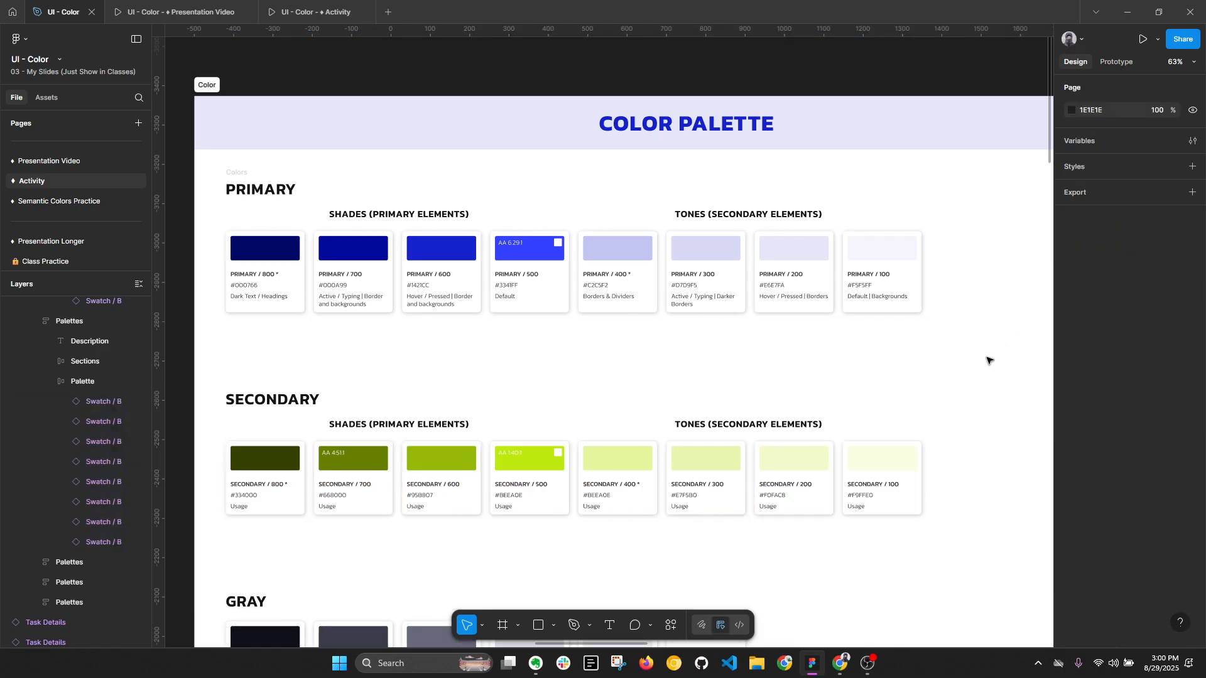
- Select all the Gray swatches and turn on their Show Name property
scroll(886, 270, down, 2)
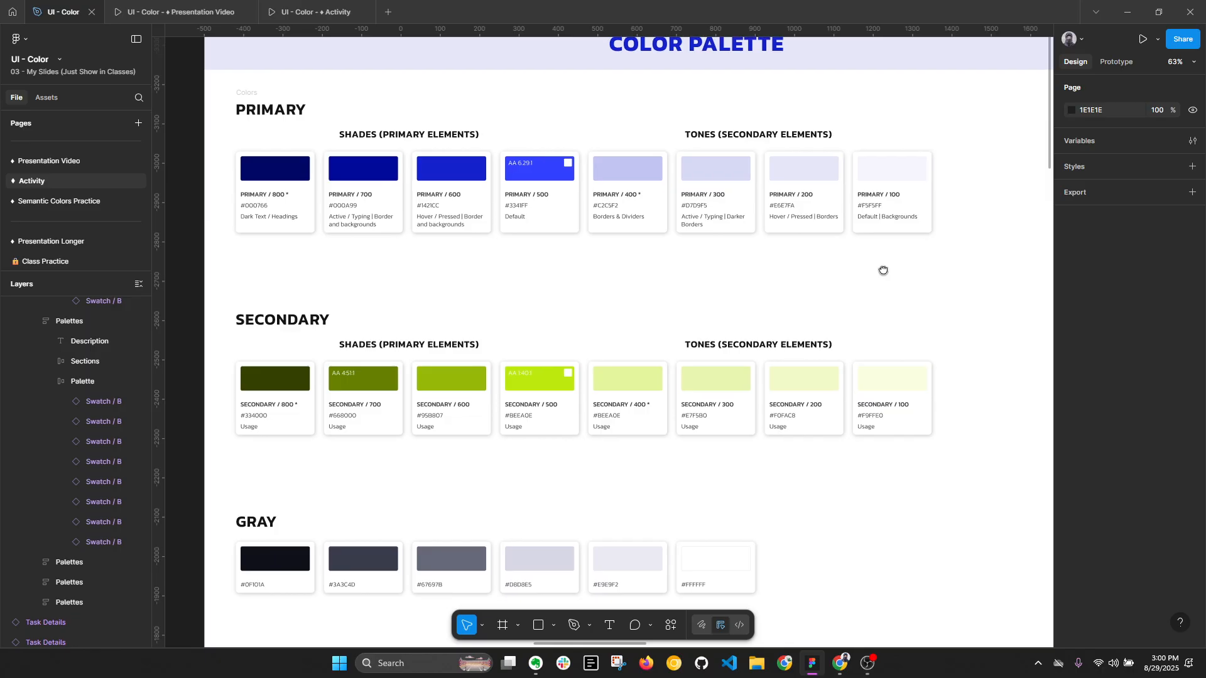
scroll(884, 270, down, 1)
click(347, 530)
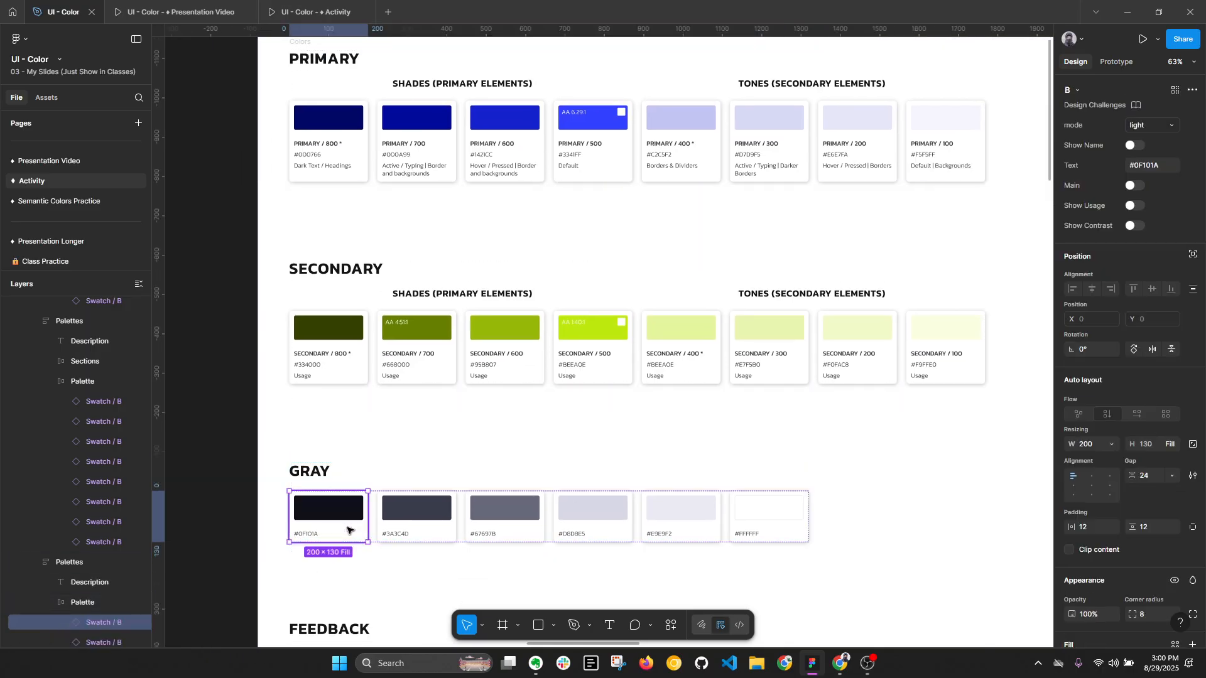
key(ctrl+a)
click(1135, 145)
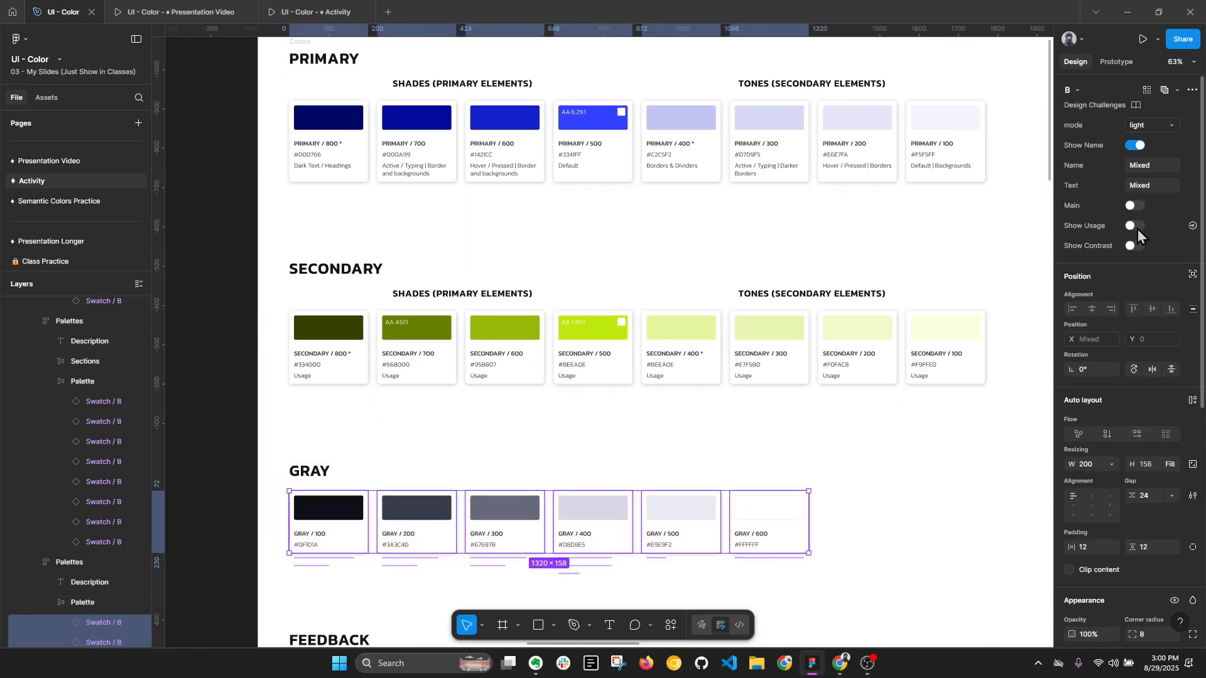
- Turn on the Show Contrast and Show Usage properties for all the Gray swatches
click(1135, 247)
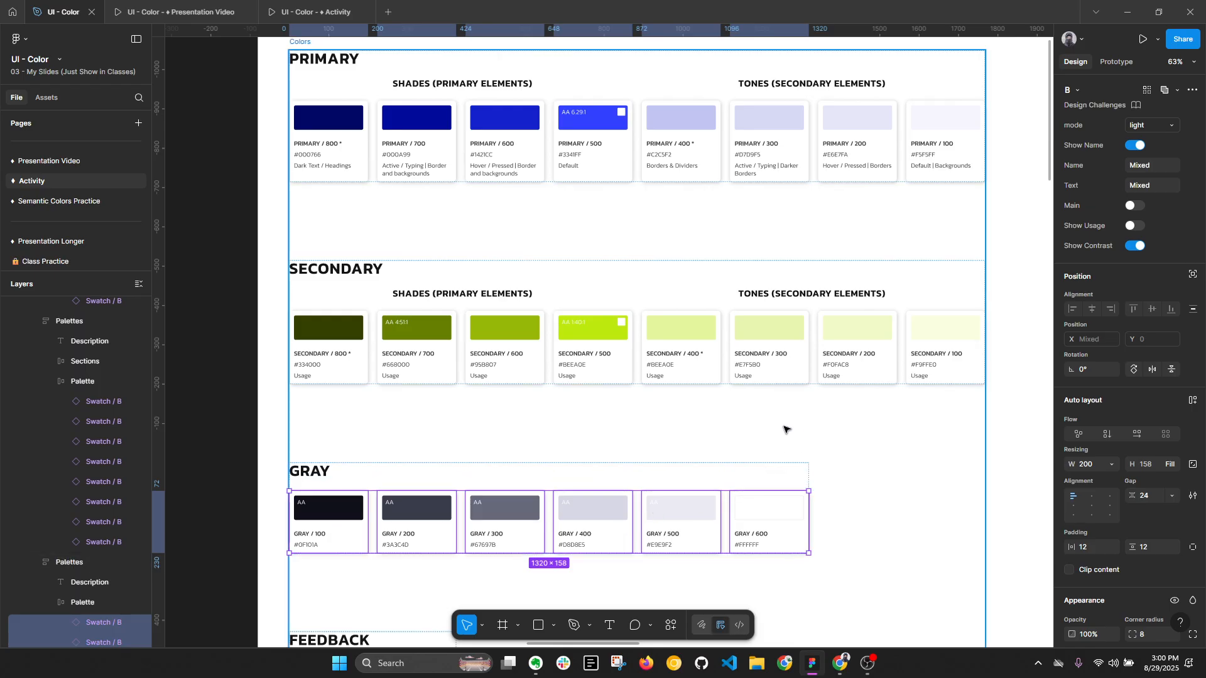
scroll(784, 429, down, 1)
click(1126, 227)
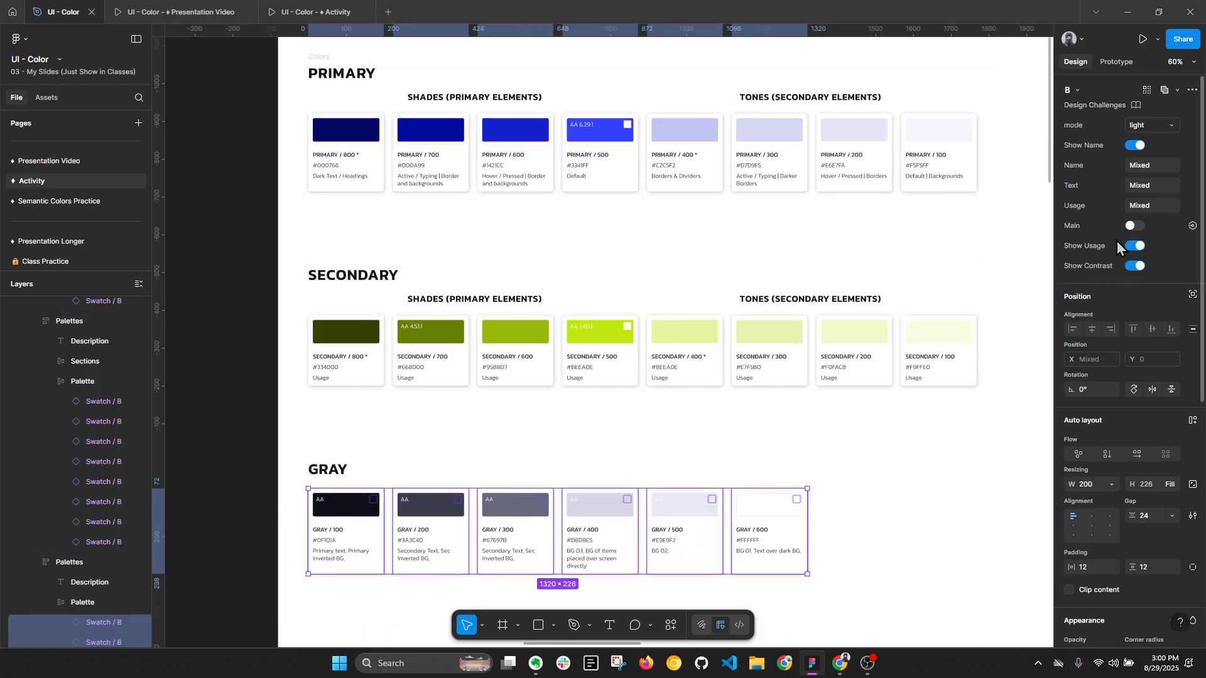
click(291, 547)
drag(291, 547, 291, 347)
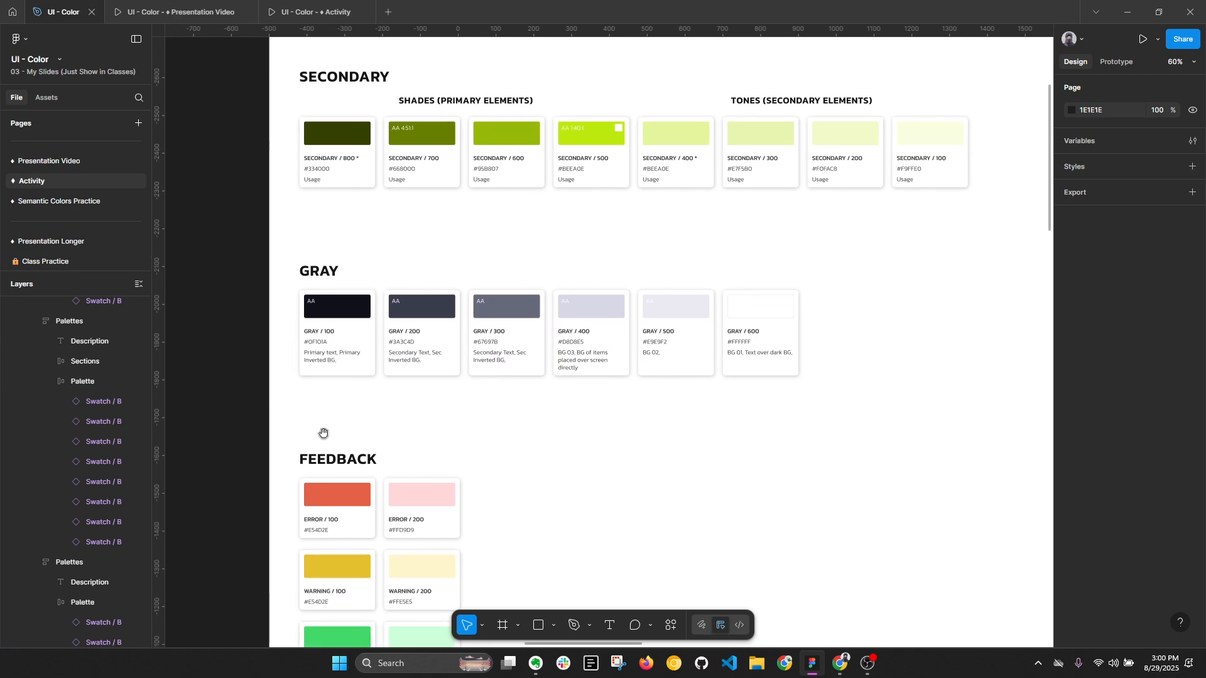
scroll(493, 495, up, 4)
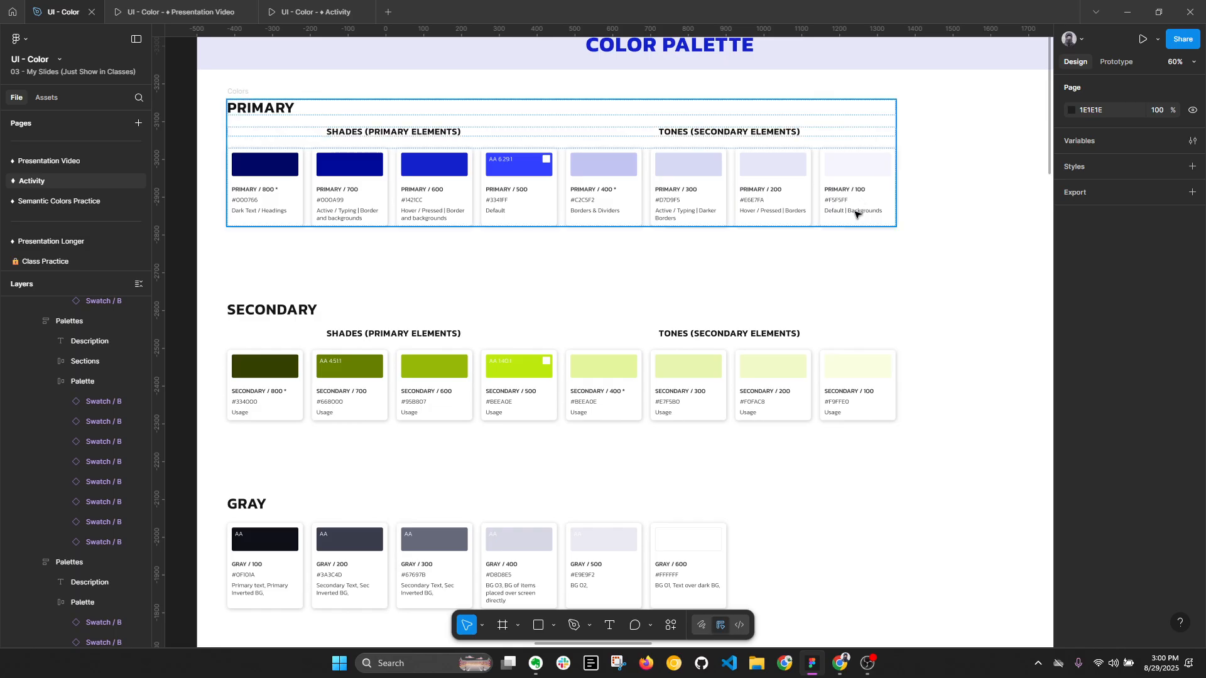
- Collapse the expanded layers and review the names and usage notes of the Primary shades and tones
scroll(869, 193, up, 1)
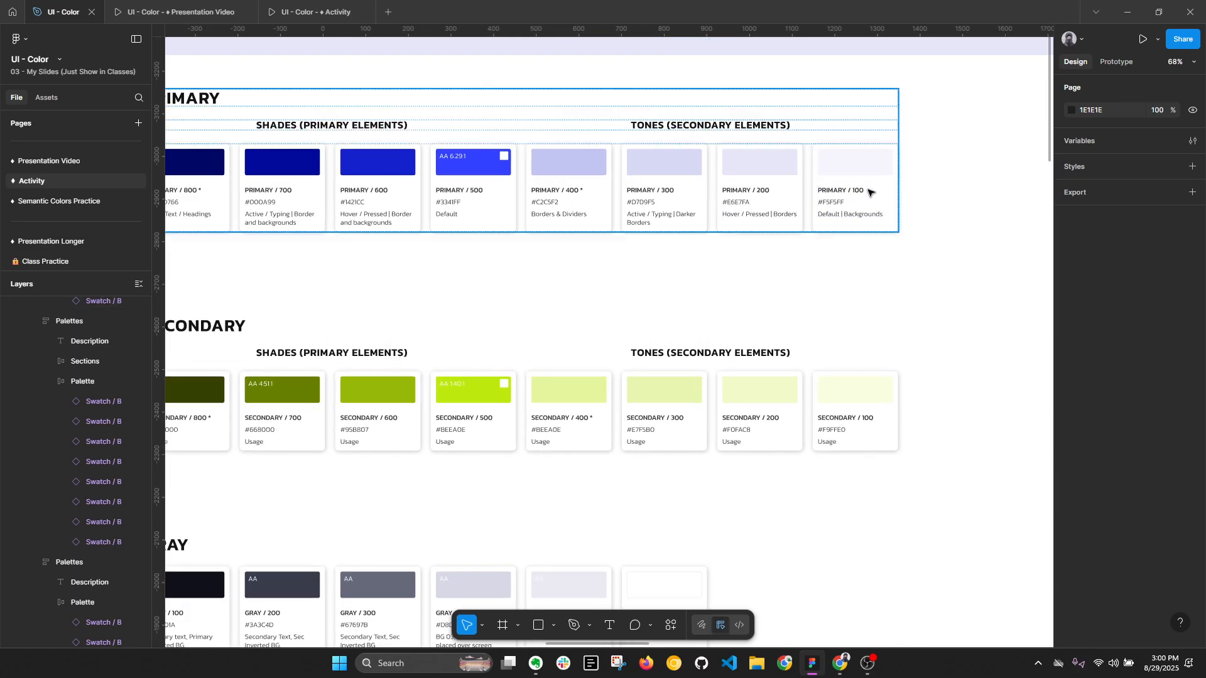
scroll(905, 204, up, 1)
scroll(905, 204, left, 2)
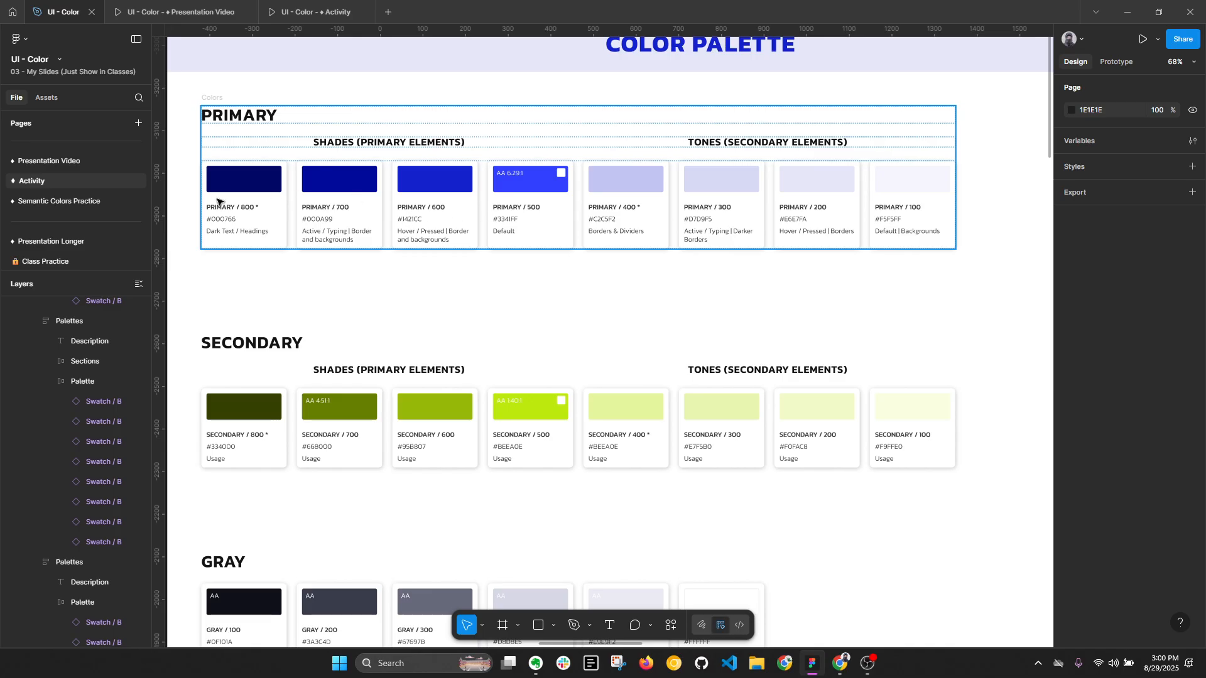
key(alt+l)
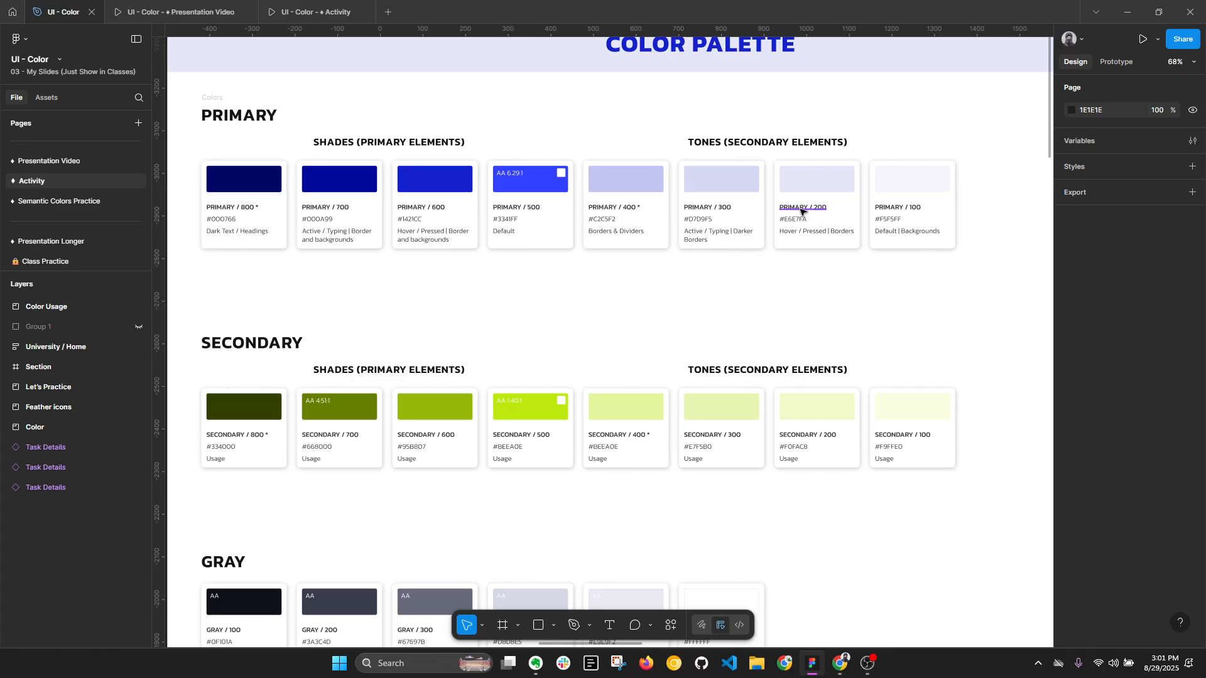
key(alt+l)
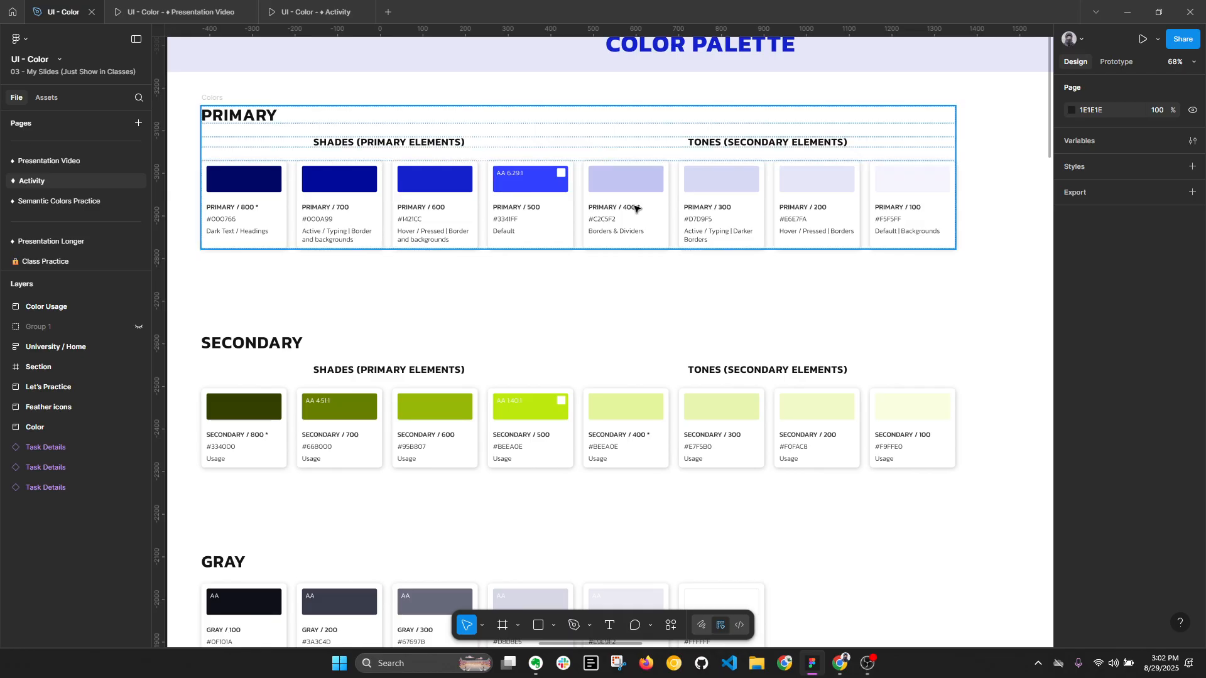
key(alt+l)
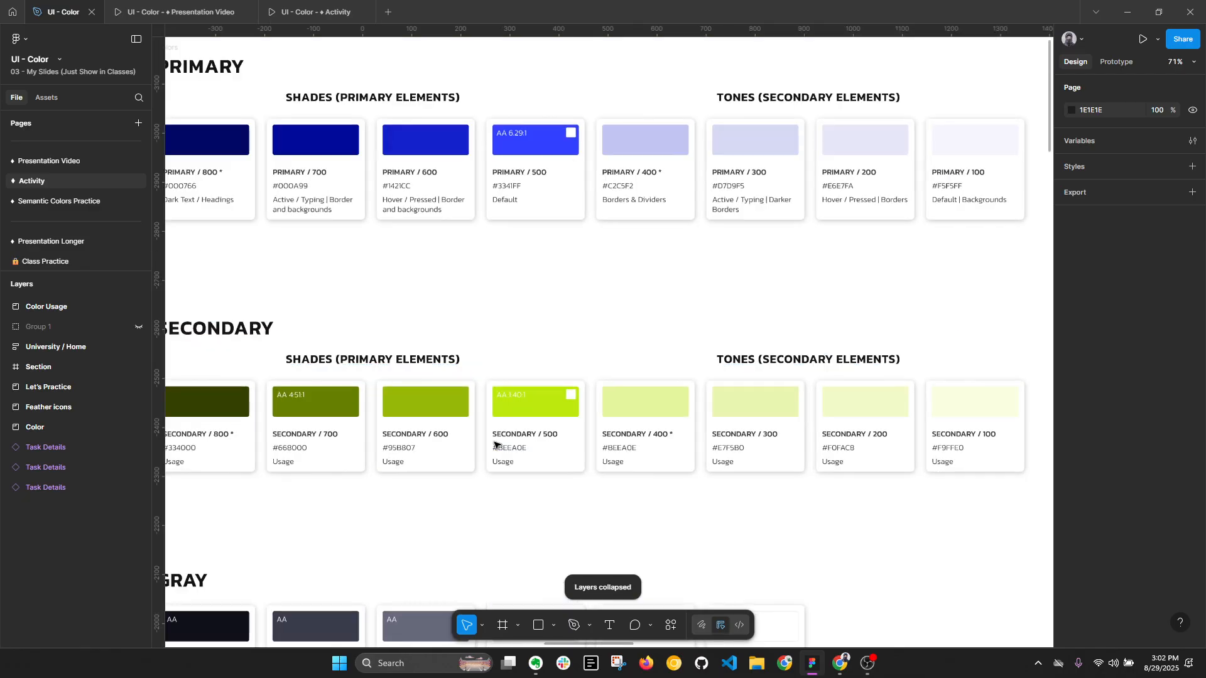
- Examine the Secondary and Gray palettes, checking the numbering and usage notes of the Gray swatches
scroll(505, 442, up, 2)
scroll(767, 463, down, 3)
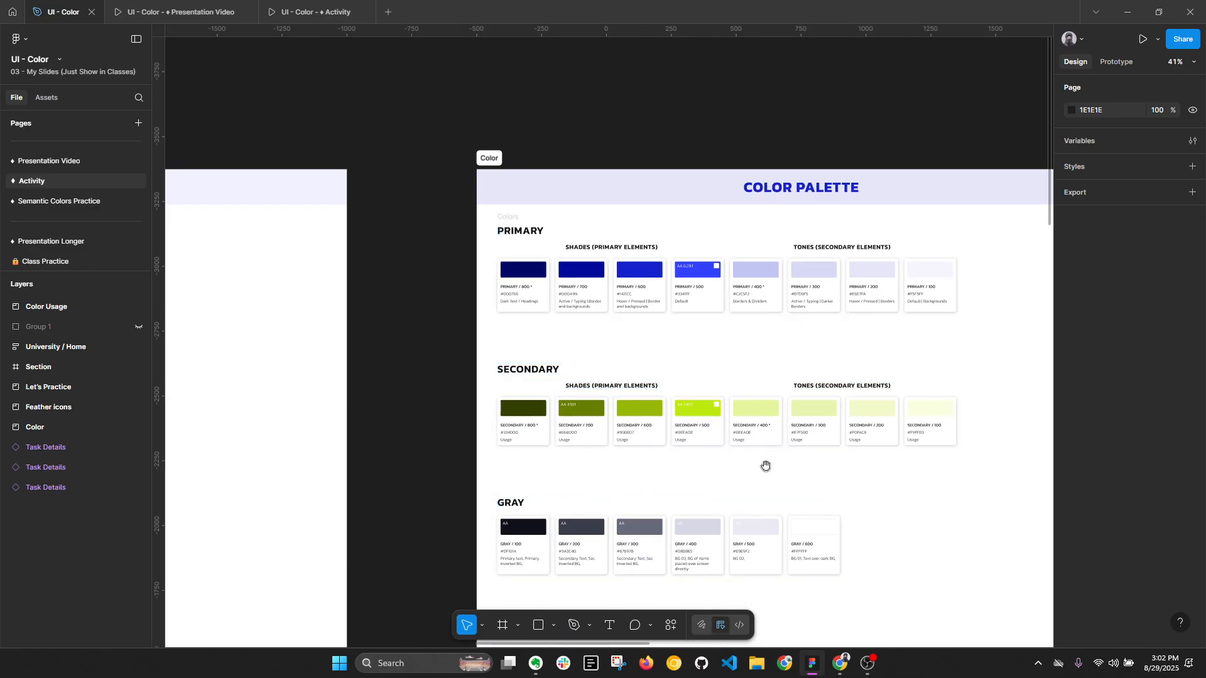
scroll(417, 409, up, 3)
scroll(420, 389, up, 3)
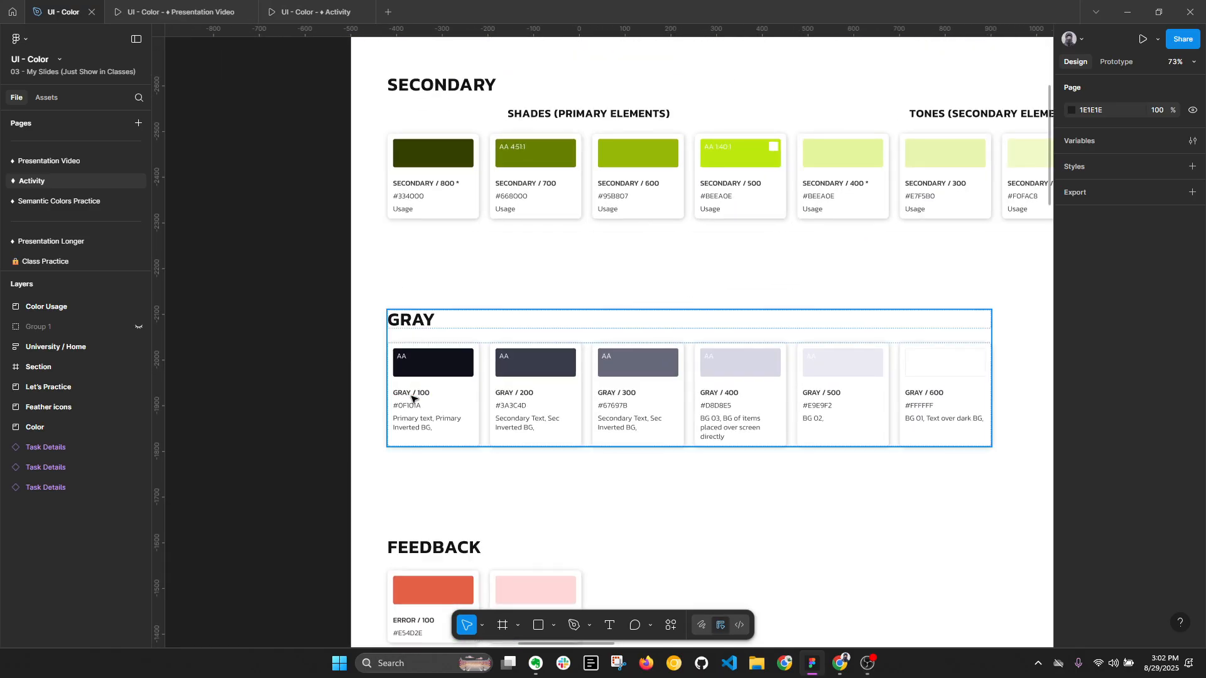
scroll(412, 398, down, 4)
scroll(551, 341, up, 2)
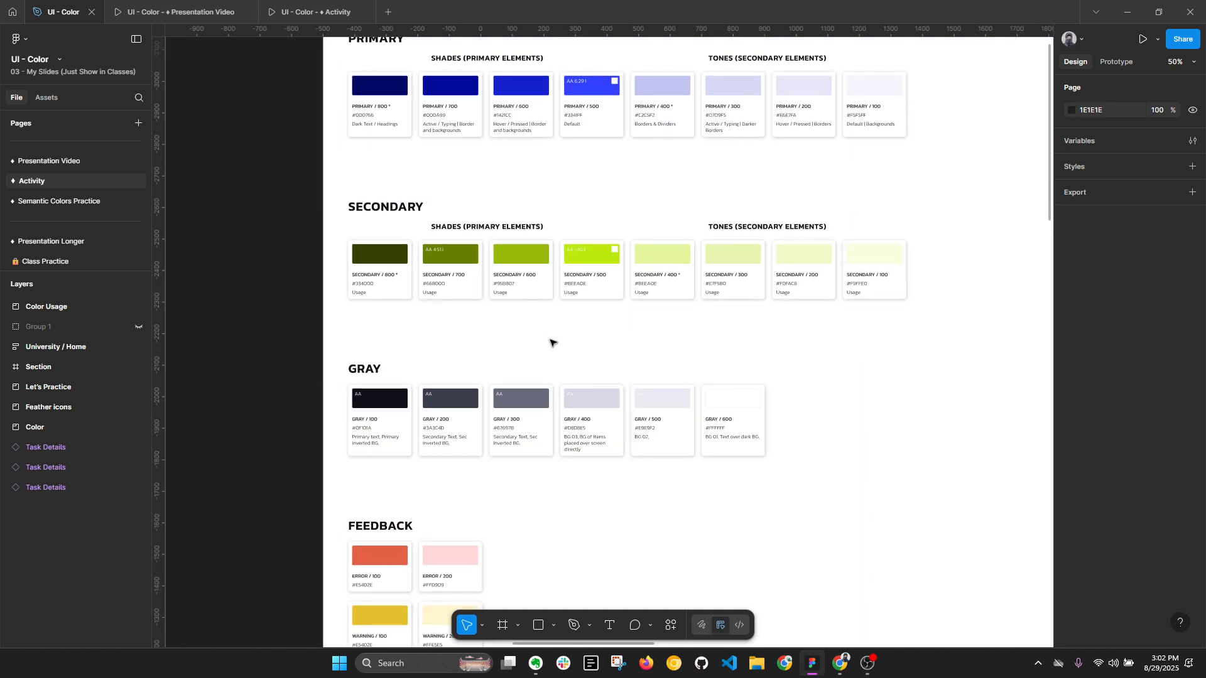
key(alt+l)
key(alt+l)
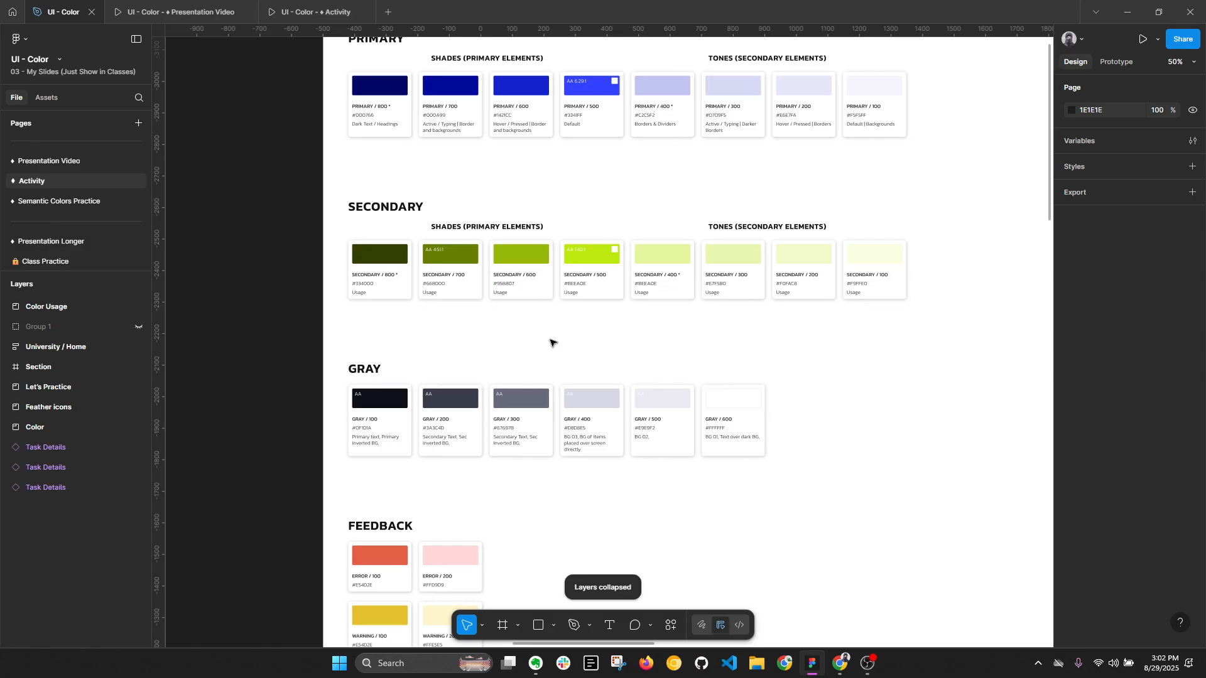
- Rename the dark green swatch in the Feedback palette to "SUCCESS / 100"
scroll(550, 342, down, 4)
scroll(370, 363, up, 4)
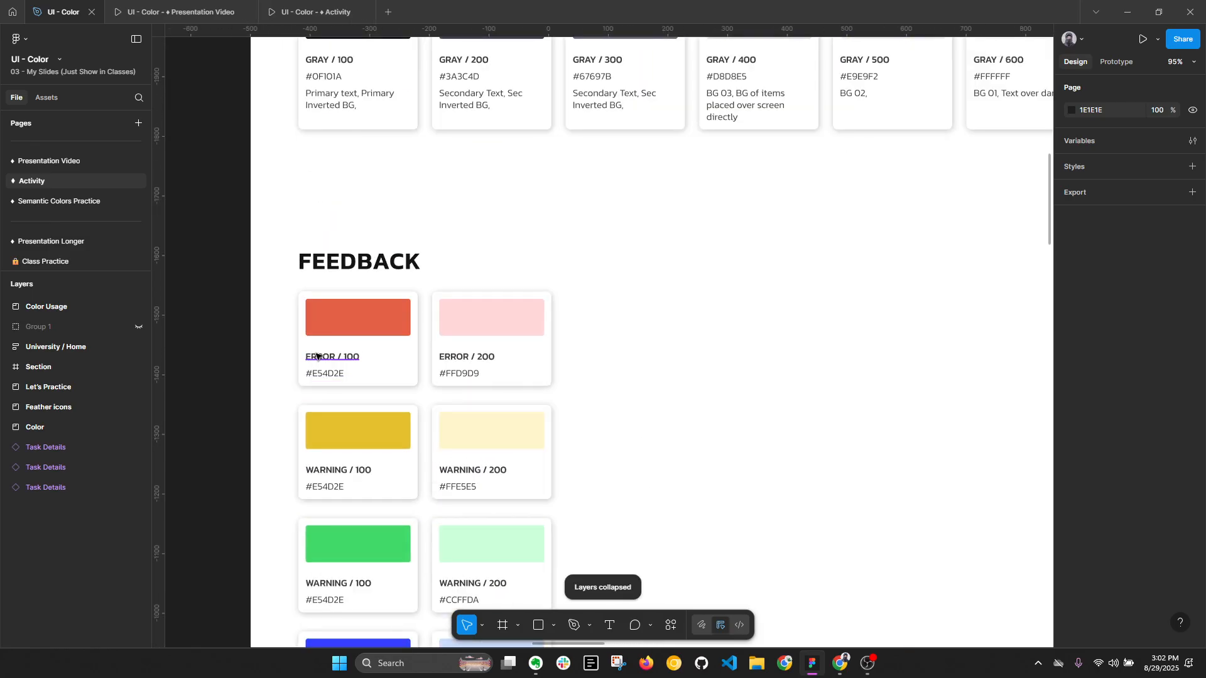
drag(316, 355, 390, 200)
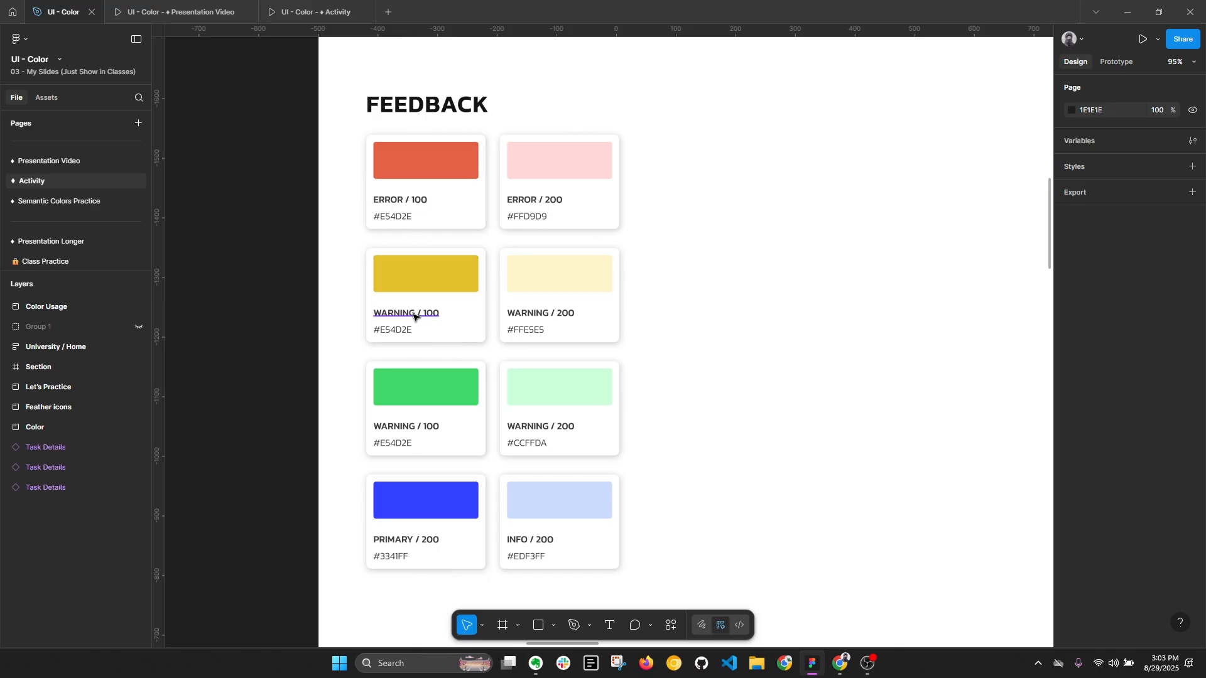
double_click(415, 427)
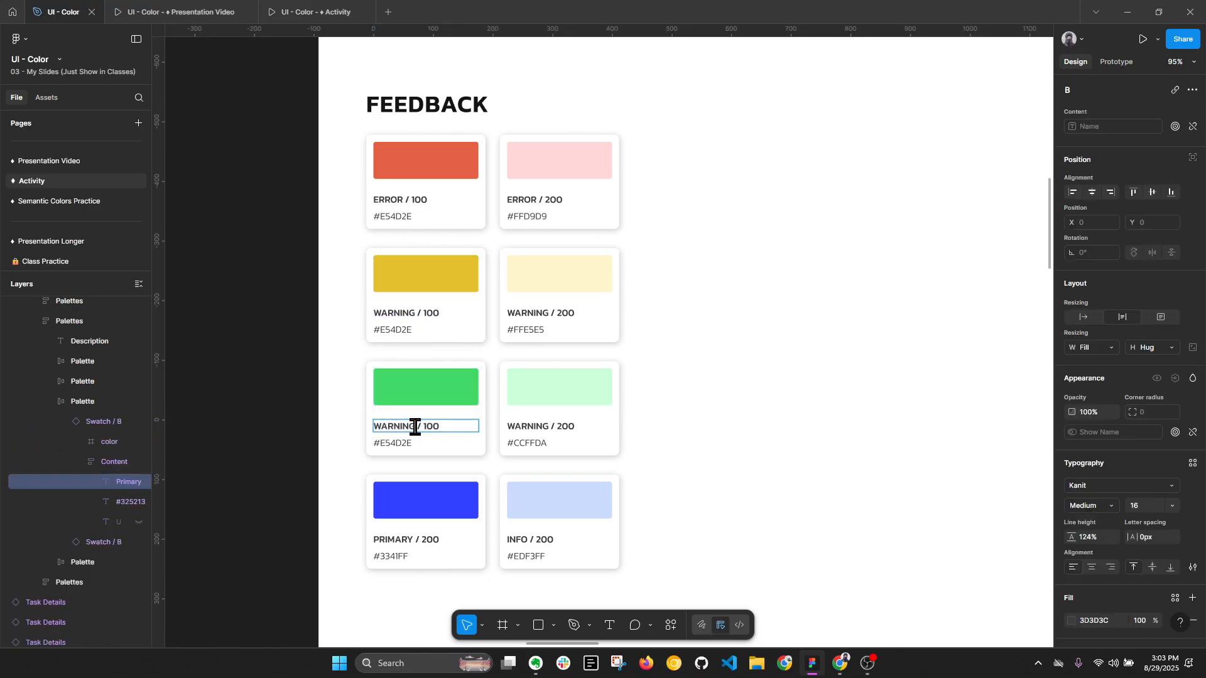
double_click(415, 427)
text(SUCCESS)
- Copy that name to the light green Feedback swatch, change it to "SUCCESS / 200", and collapse the layers
key(ctrl+a)
key(ctrl+c)
double_click(568, 429)
key(ctrl+v)
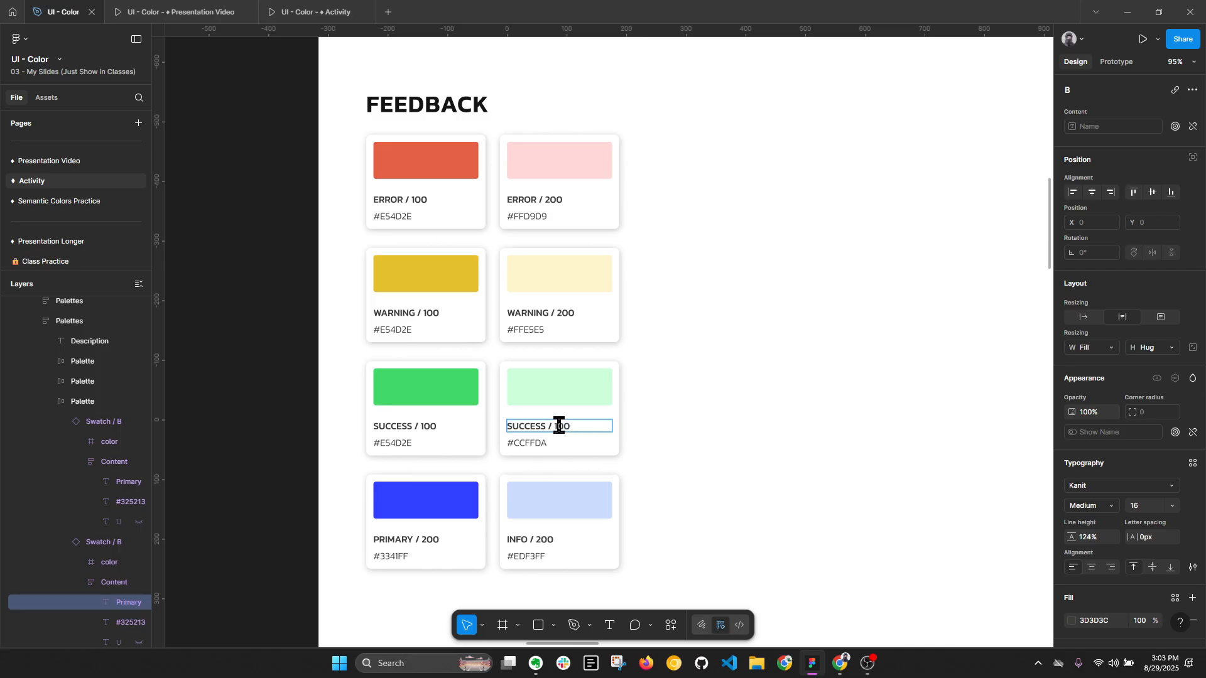
key(BackSpace)
text(2)
scroll(519, 403, down, 1)
click(349, 411)
click(349, 412)
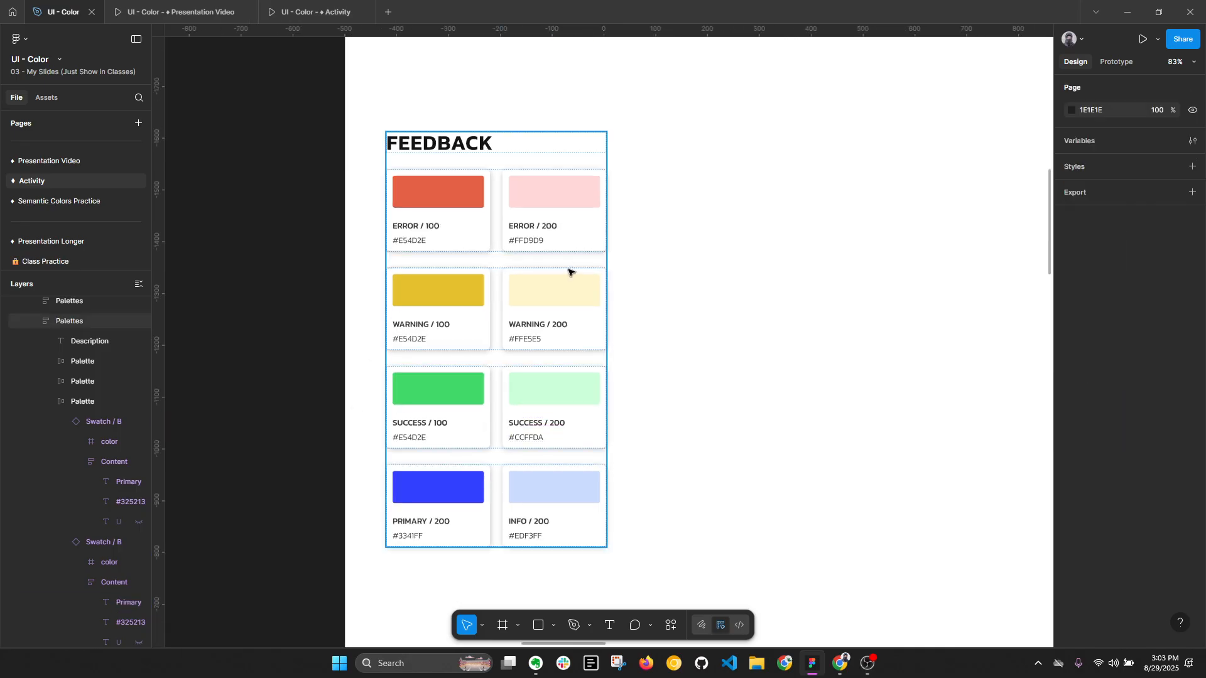
key(alt+l)
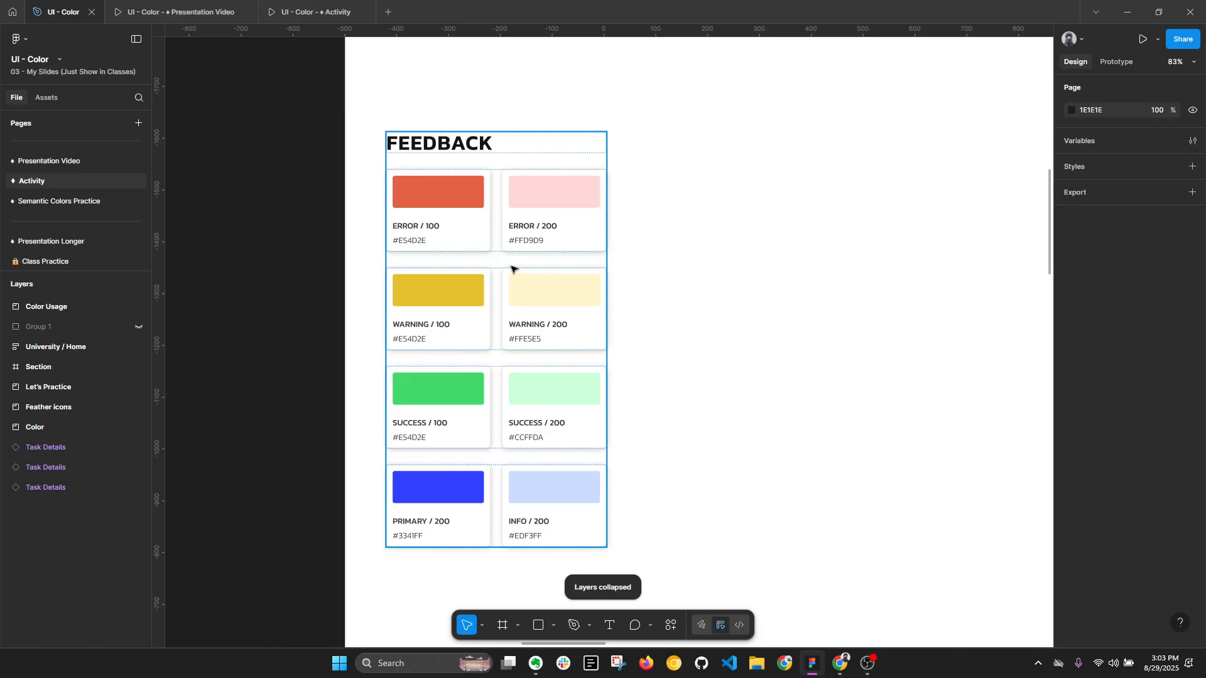
- Review the overall palette, examining the names and usage of the Data Visualization swatches below Feedback
scroll(511, 269, down, 5)
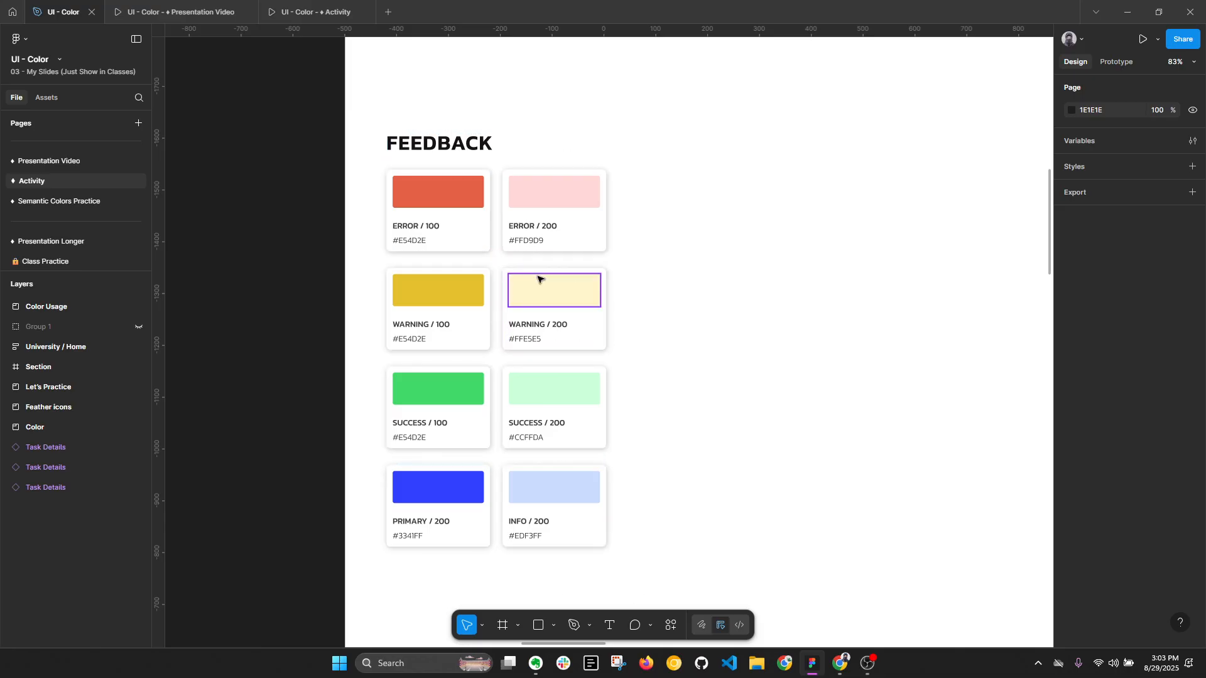
scroll(700, 183, up, 4)
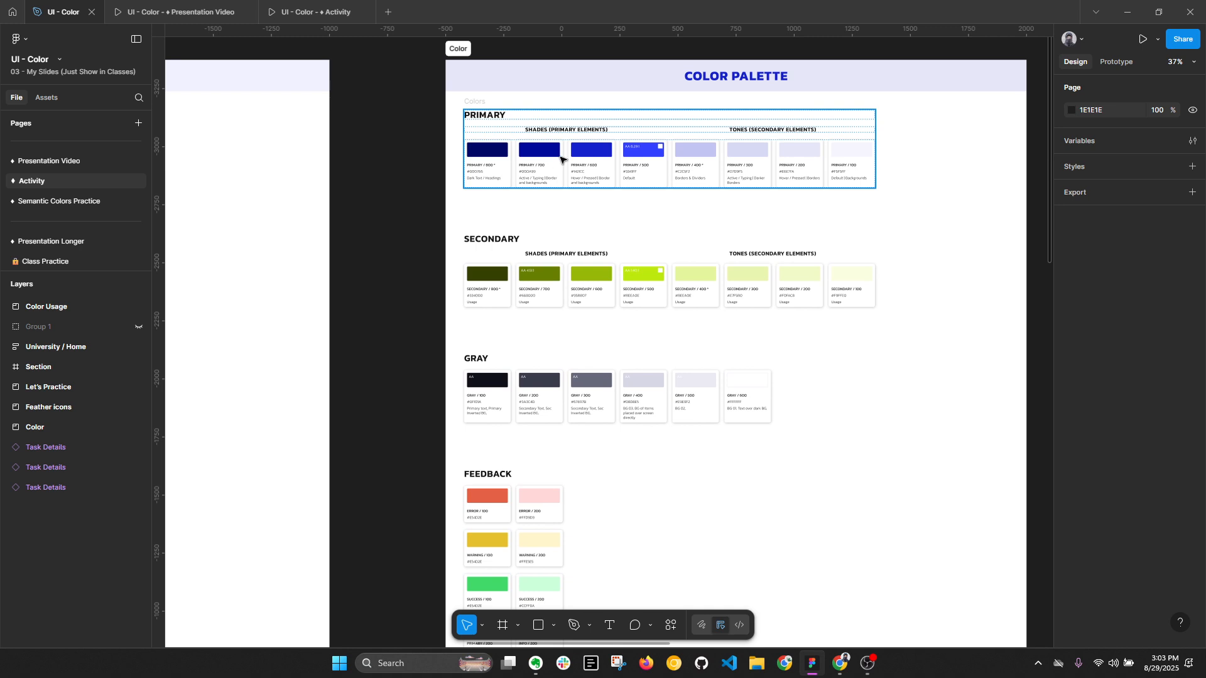
scroll(493, 509, down, 6)
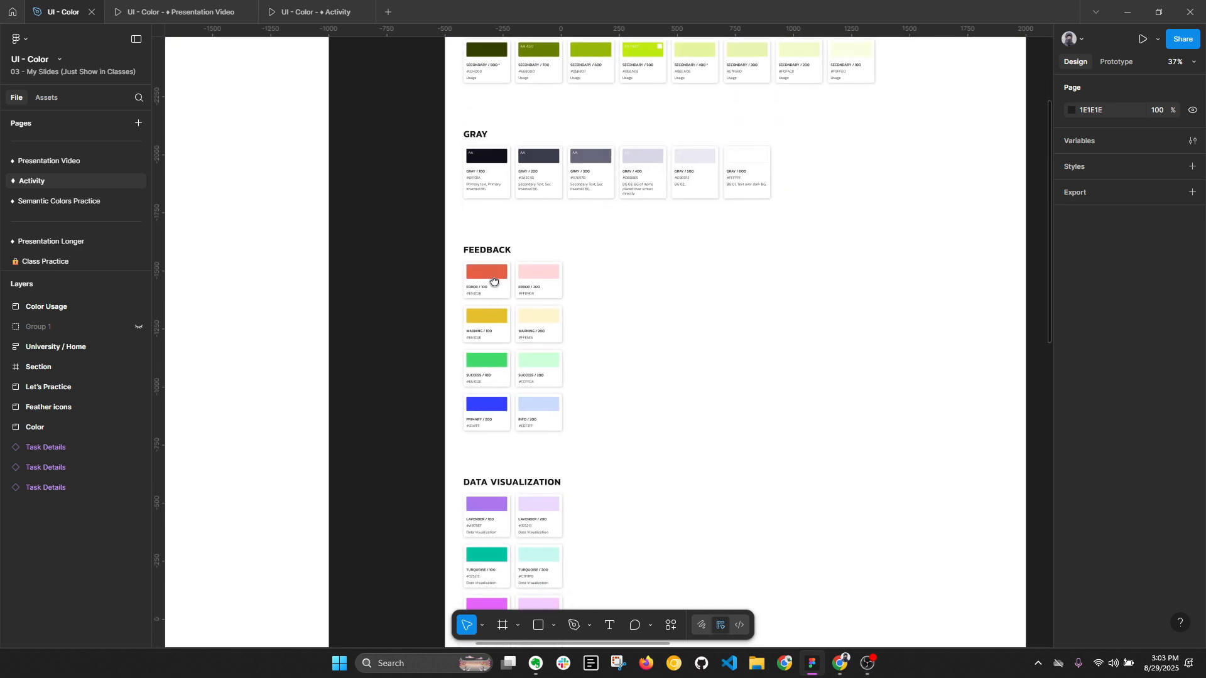
scroll(492, 385, up, 5)
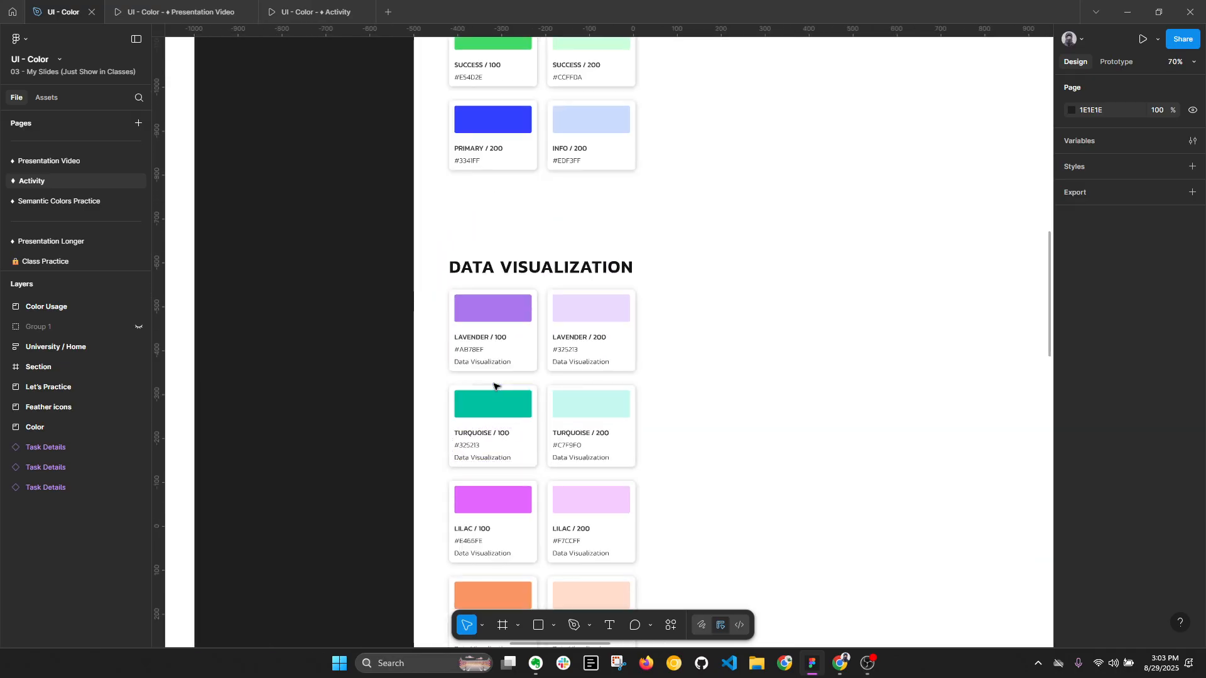
scroll(574, 326, up, 3)
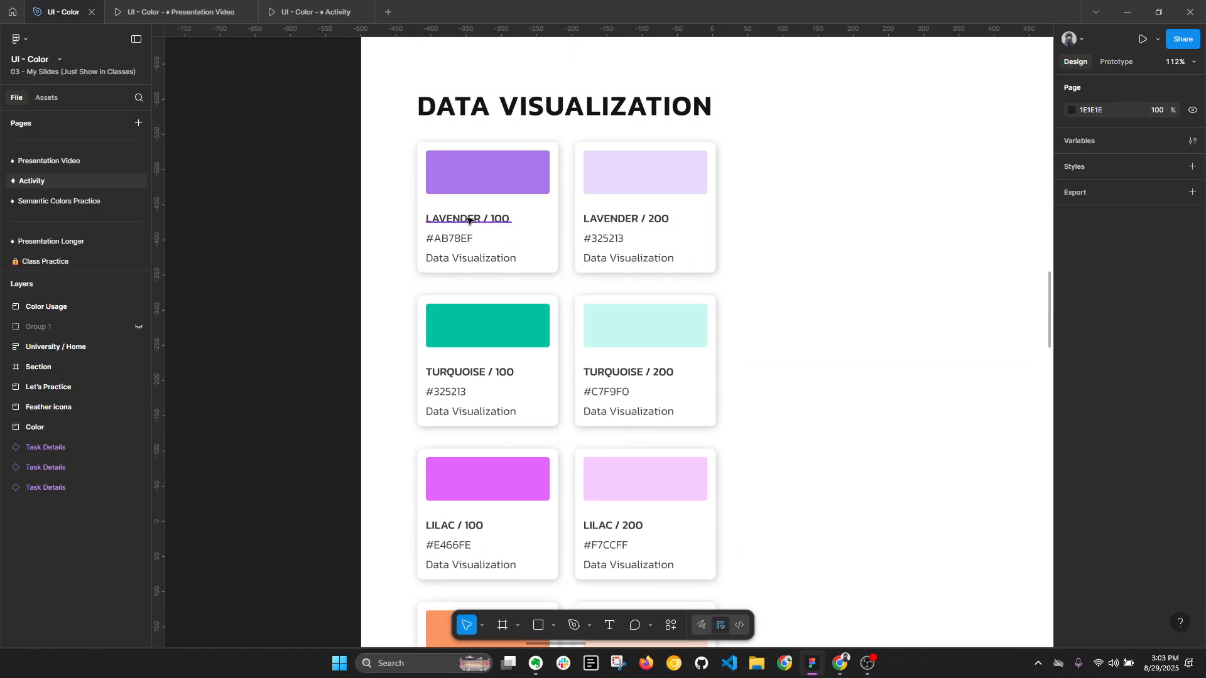
key(alt+l)
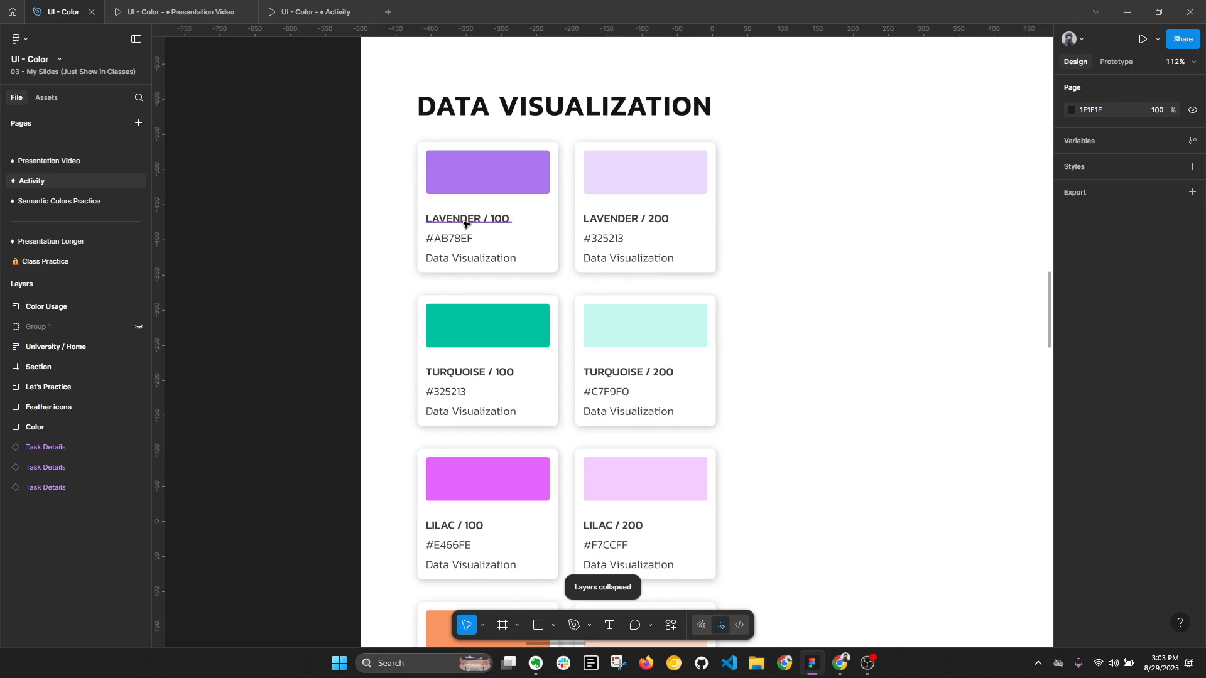
scroll(617, 237, down, 5)
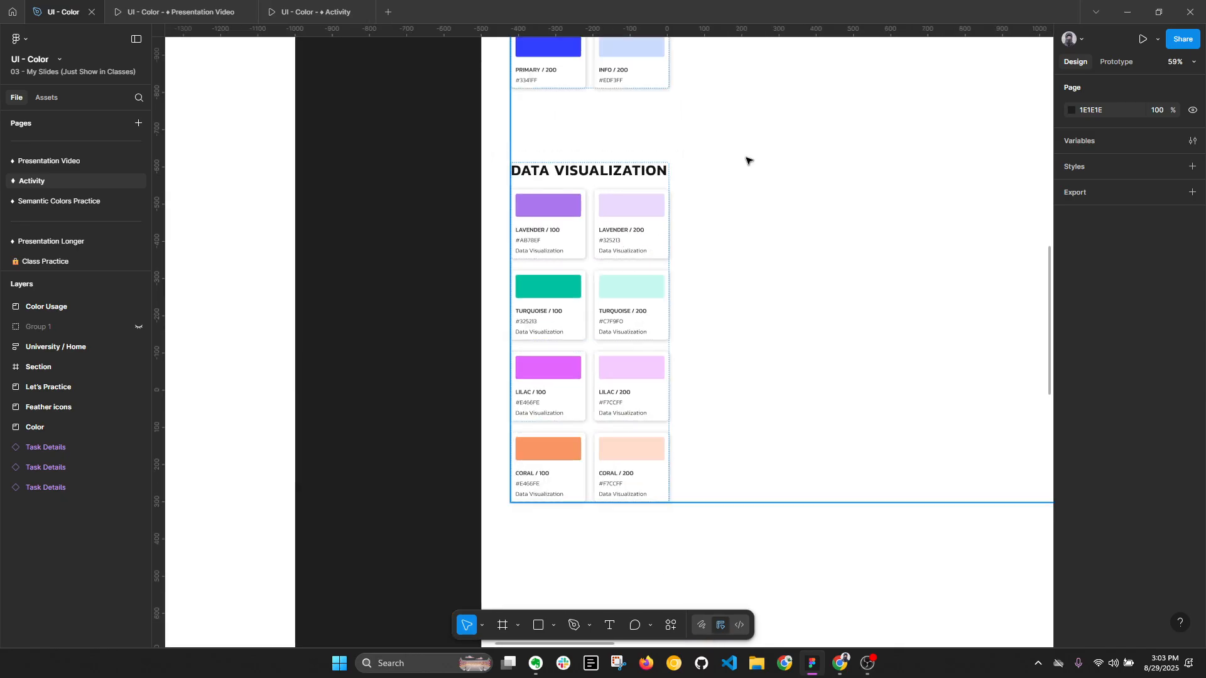
scroll(787, 159, up, 5)
scroll(657, 314, down, 5)
scroll(595, 334, up, 4)
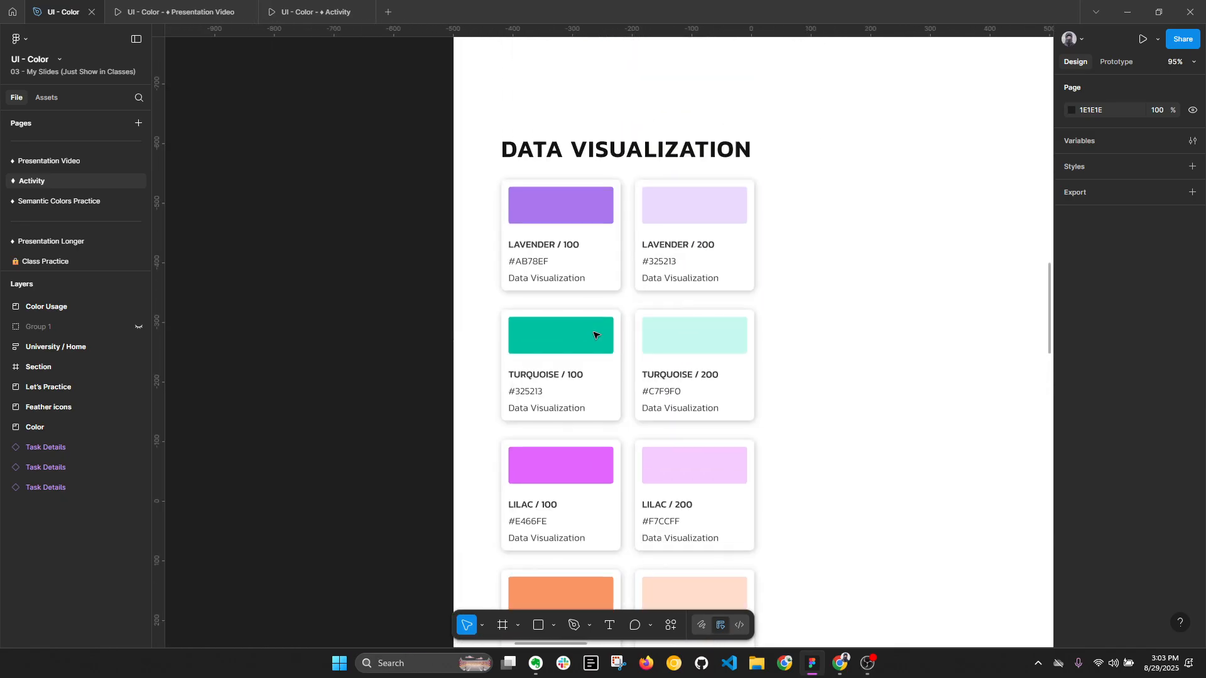
key(alt+l)
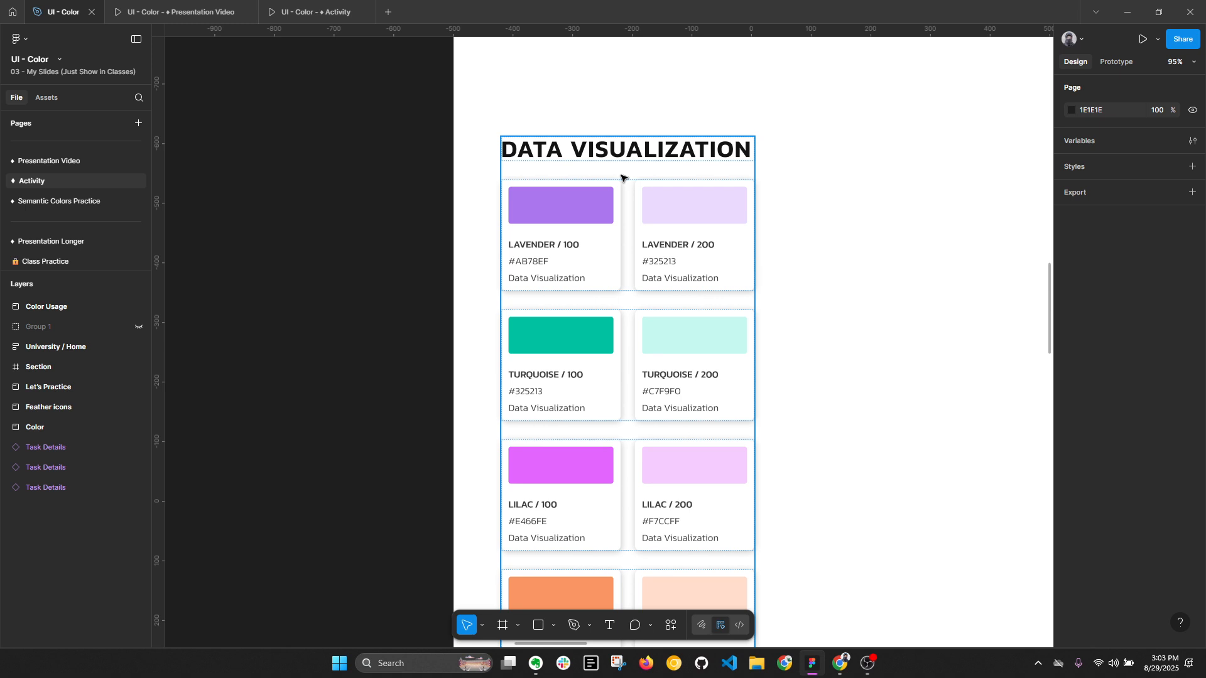
- Inspect the icon set in the Feather Icons frame beside the color palette
scroll(575, 201, down, 6)
drag(624, 261, 383, 547)
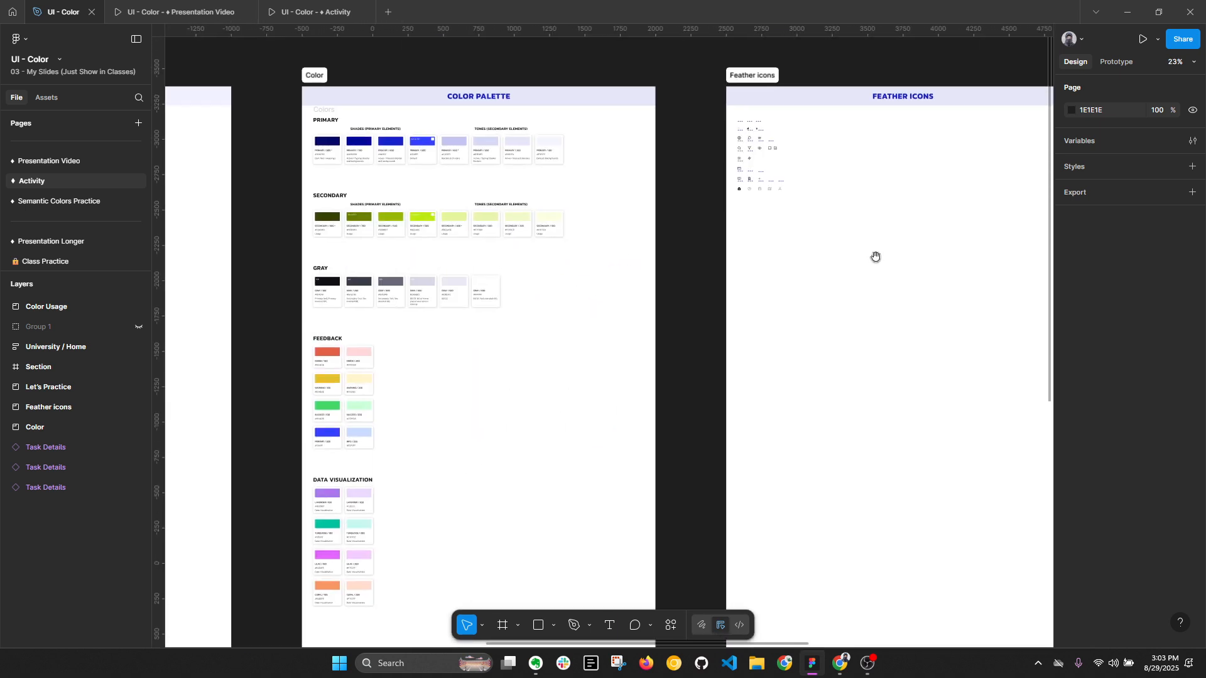
drag(876, 256, 694, 284)
scroll(587, 226, up, 1)
drag(791, 200, 670, 225)
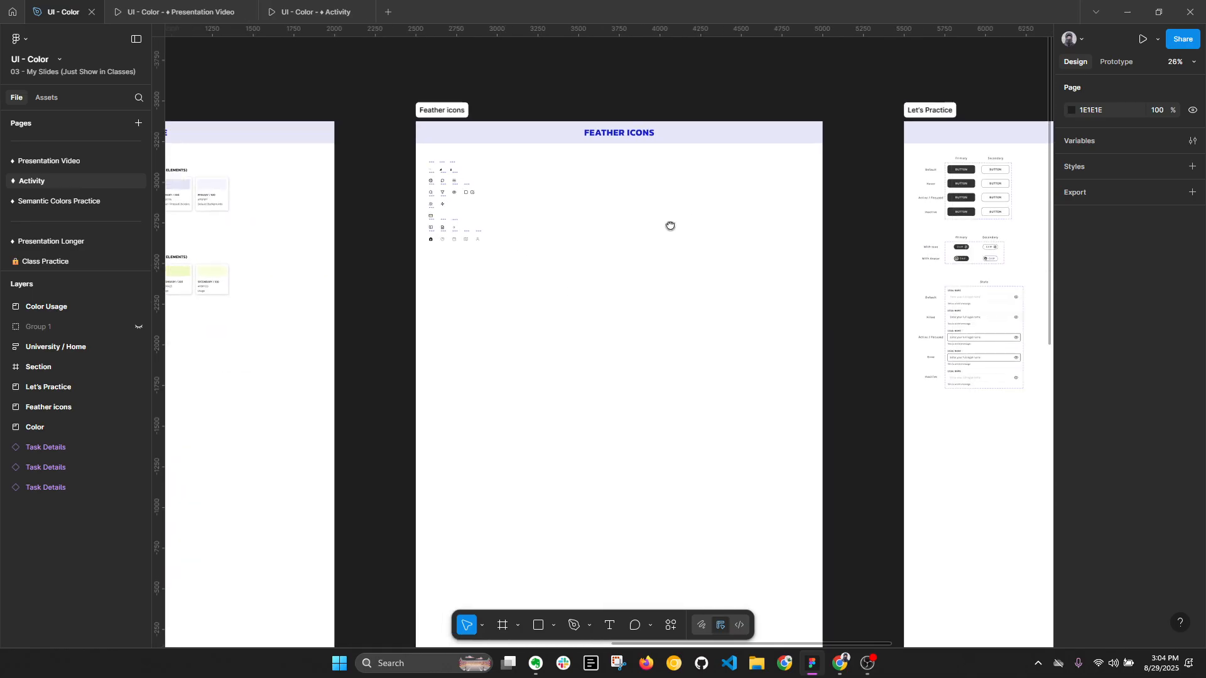
scroll(482, 171, up, 3)
scroll(604, 132, up, 3)
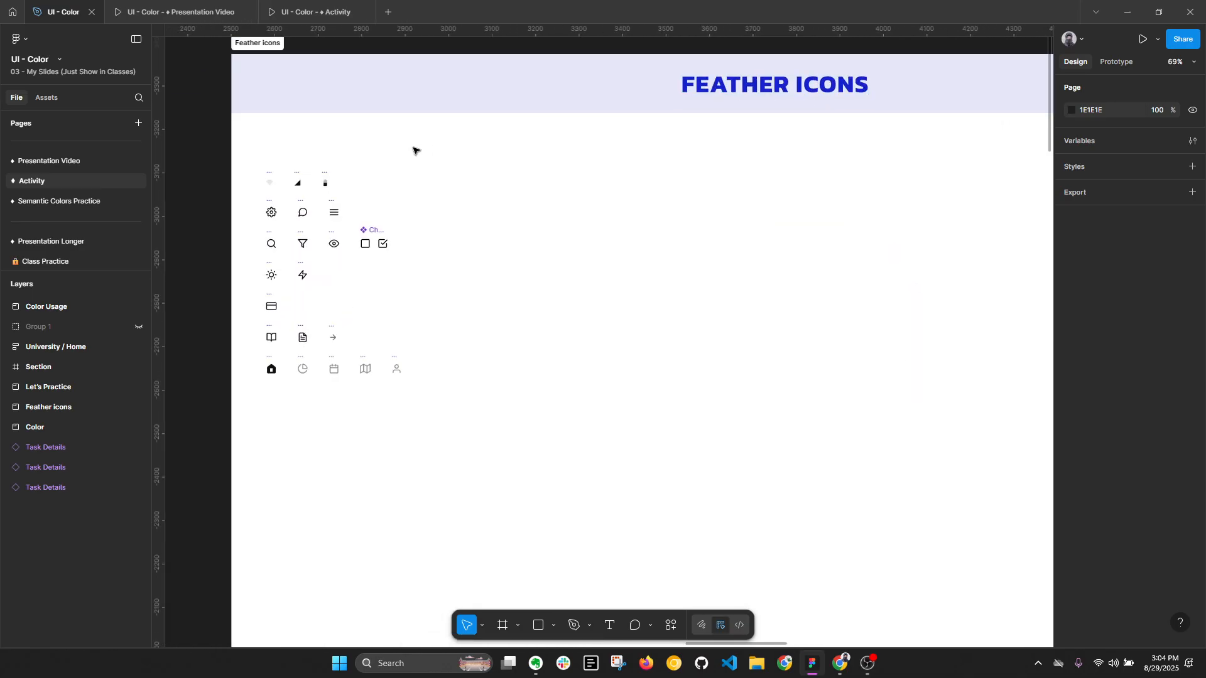
- Examine the button, chip and form field components in the Let's Practice frame and select the Form group
scroll(385, 406, down, 2)
drag(695, 335, 241, 297)
drag(662, 287, 421, 245)
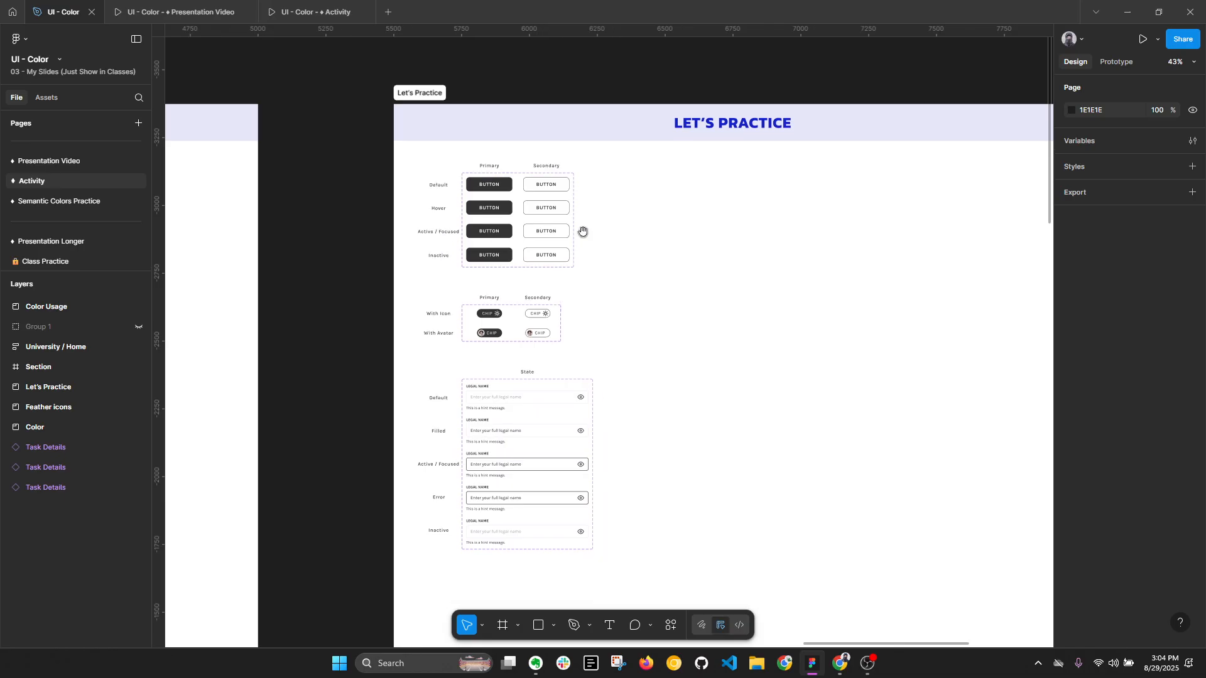
scroll(729, 237, down, 1)
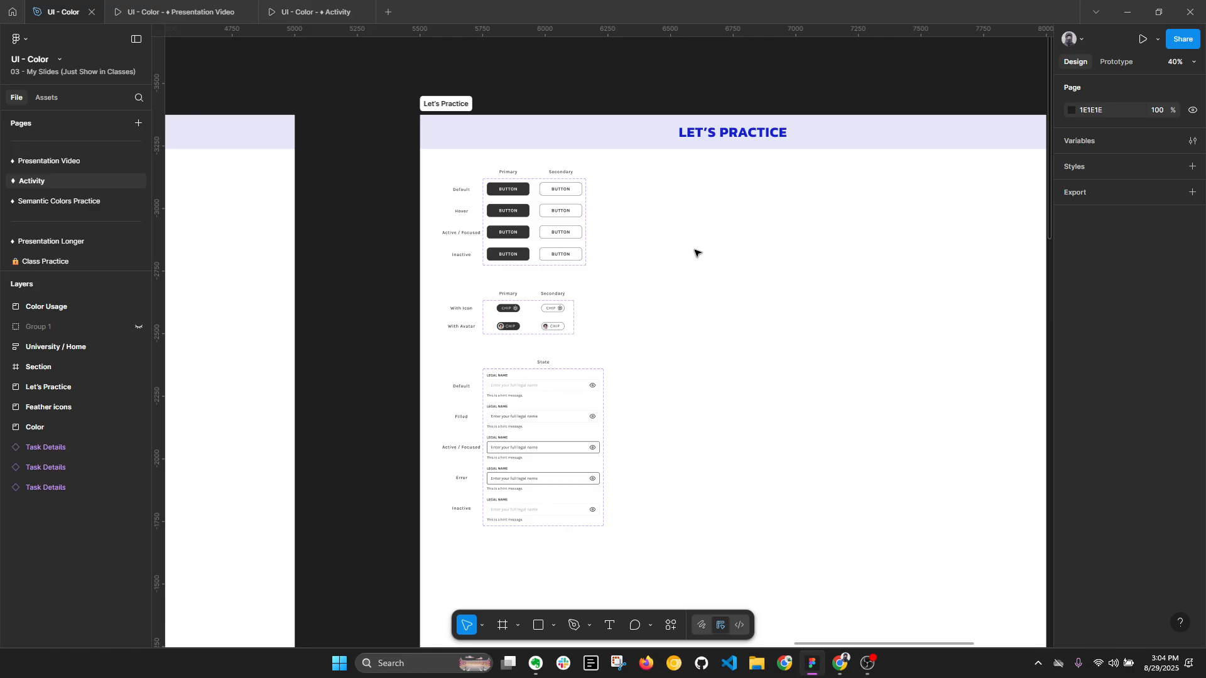
key(alt+l)
scroll(676, 245, up, 5)
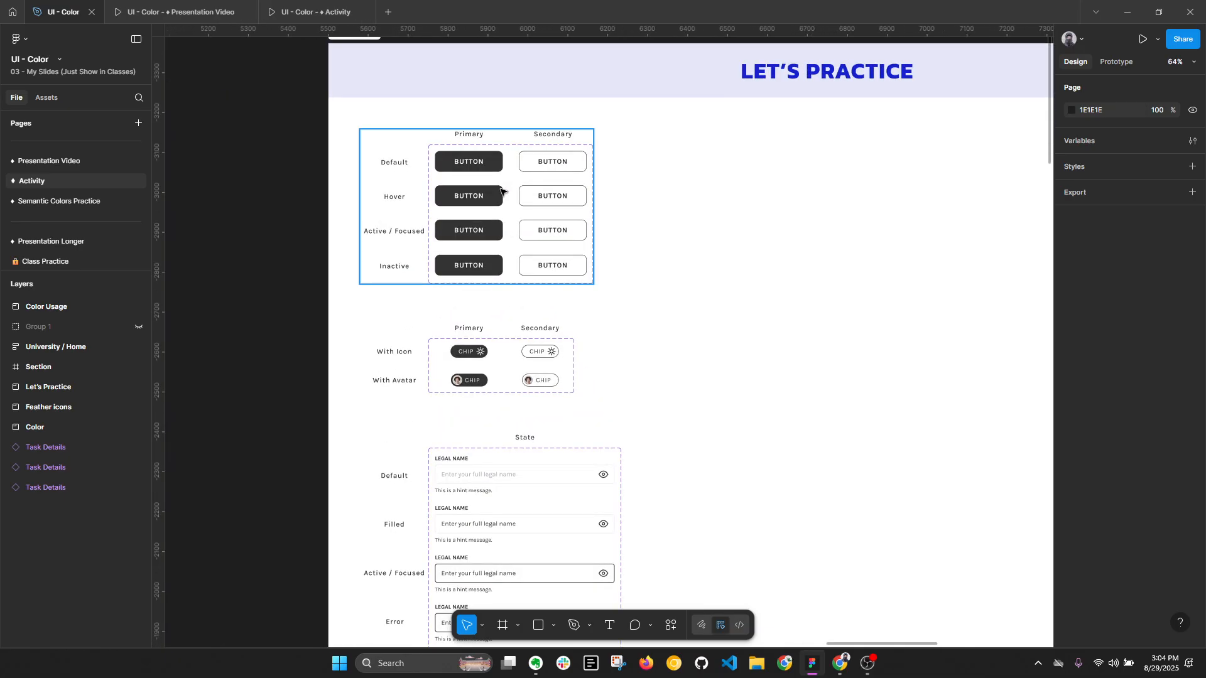
scroll(499, 190, up, 2)
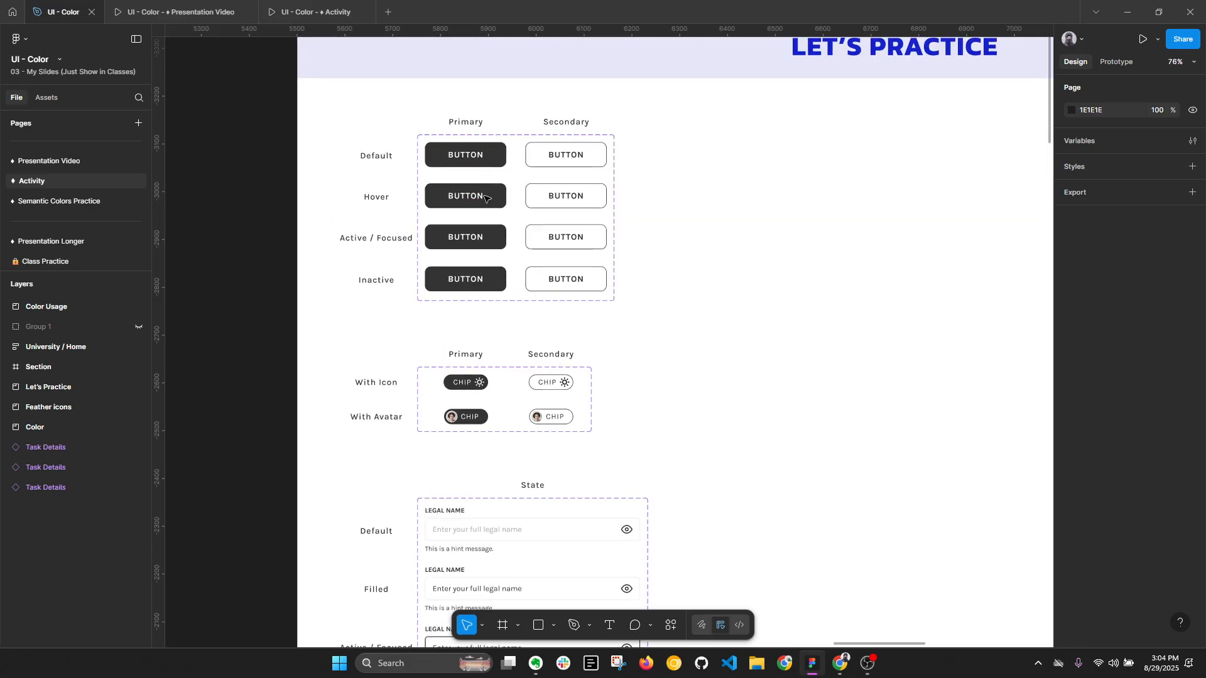
click(559, 382)
scroll(604, 360, down, 3)
click(497, 400)
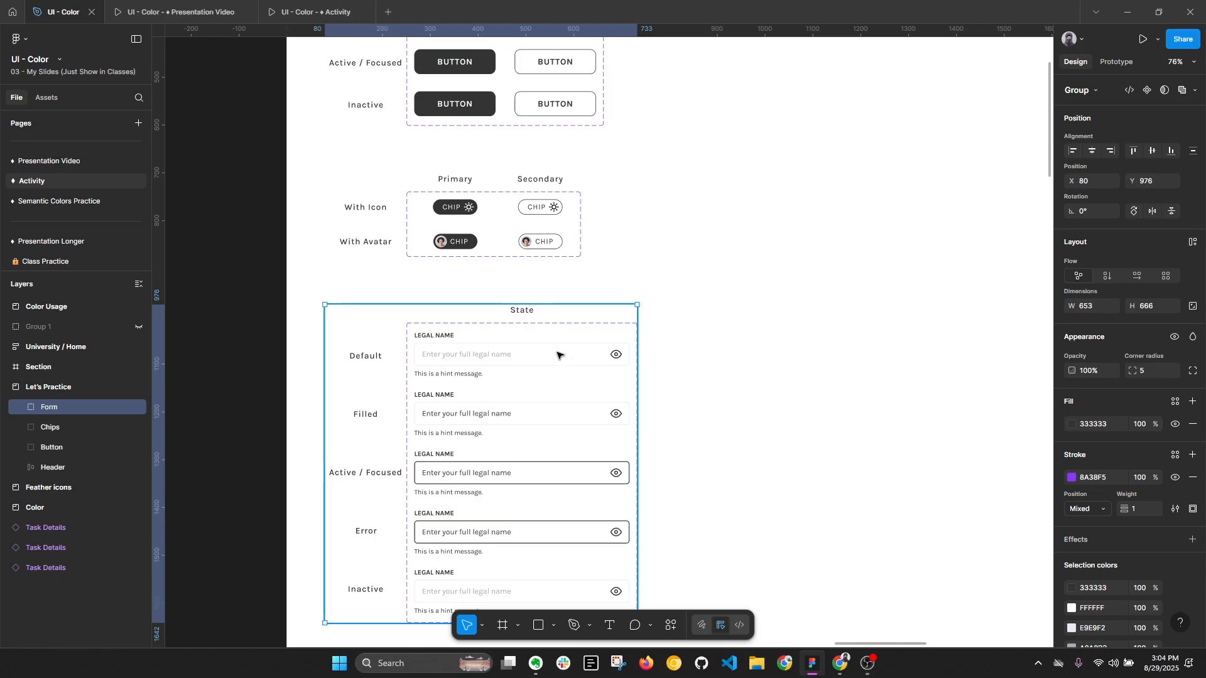
- Return to the Color frame and examine the Primary palette's swatches and usage notes up close
scroll(678, 427, down, 5)
drag(847, 346, 996, 322)
scroll(864, 326, down, 5)
drag(549, 358, 623, 281)
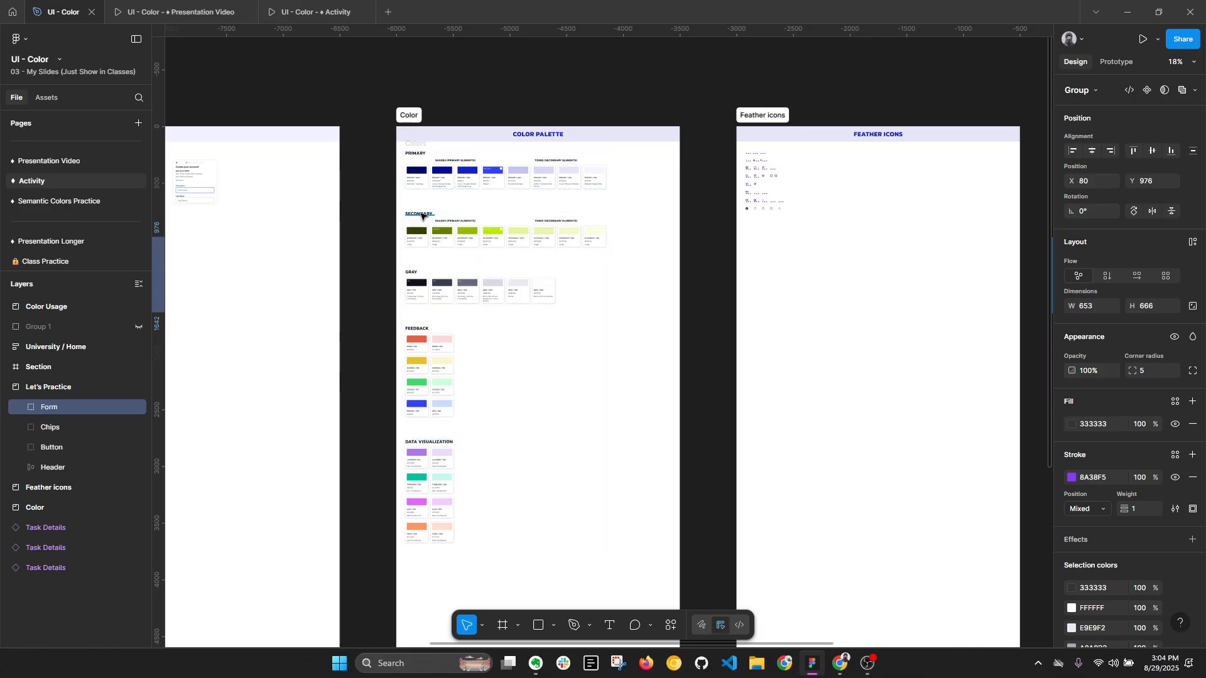
scroll(546, 174, up, 9)
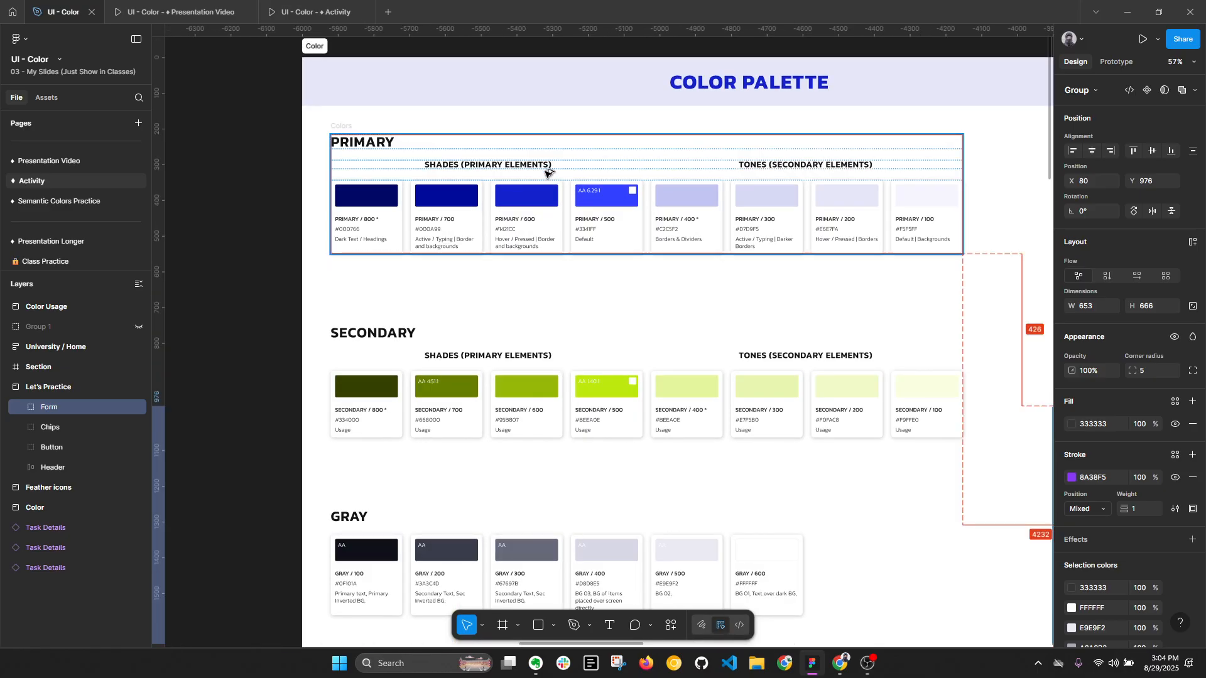
key(alt+l)
scroll(621, 186, up, 3)
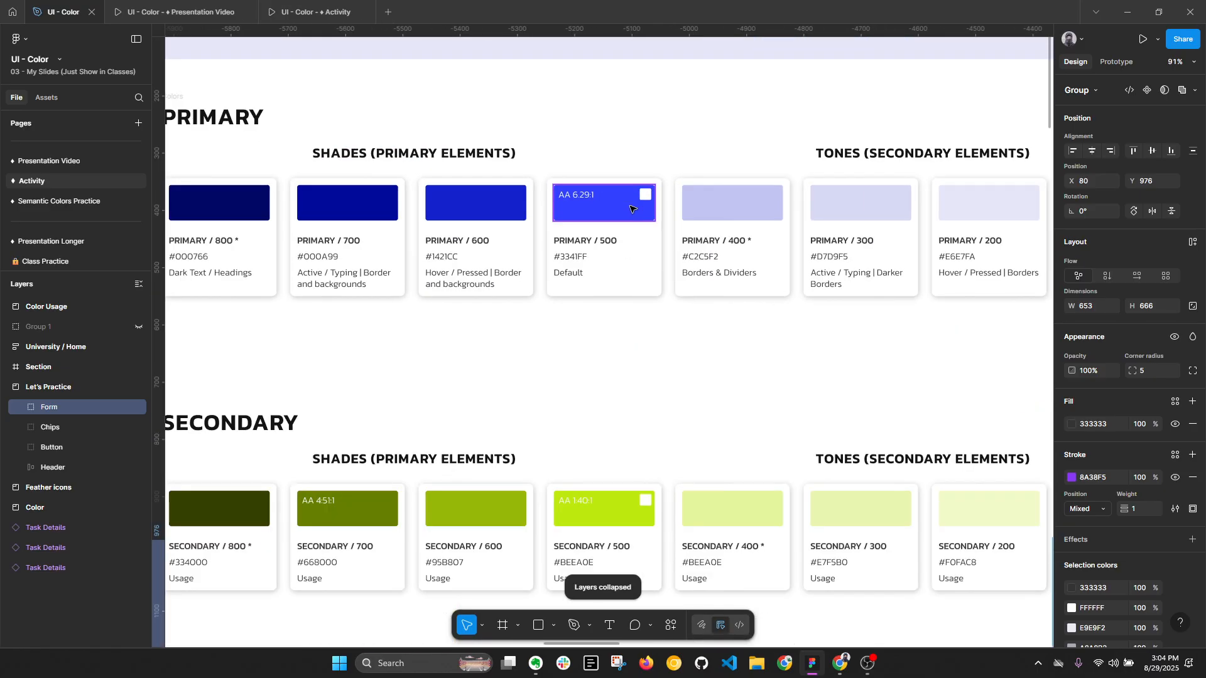
- Examine the Primary / 500 swatch's color and name label in the Primary palette
ctrl+click(620, 188)
scroll(842, 250, down, 3)
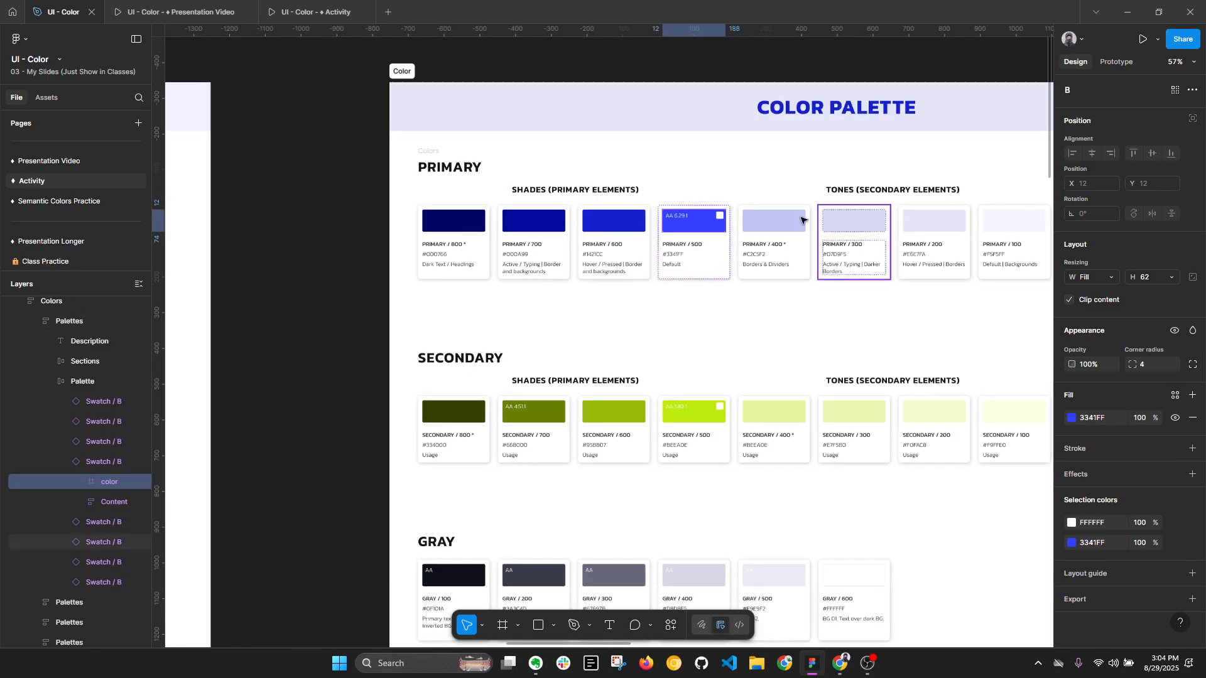
click(714, 64)
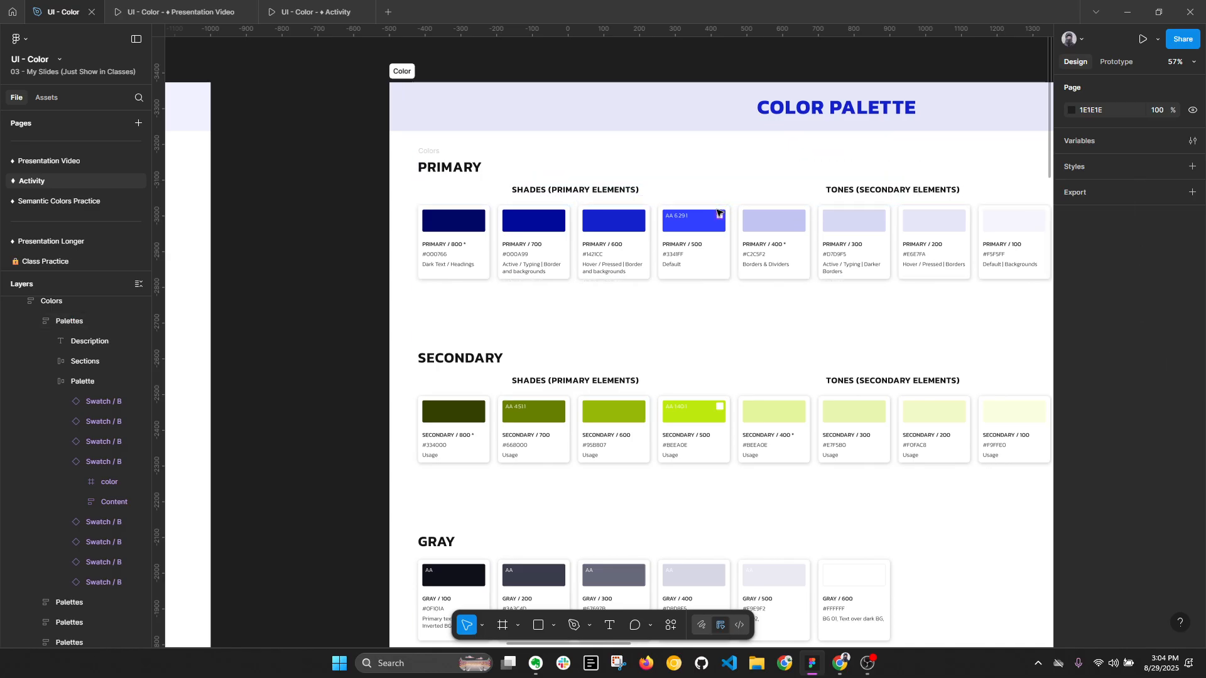
scroll(718, 213, up, 2)
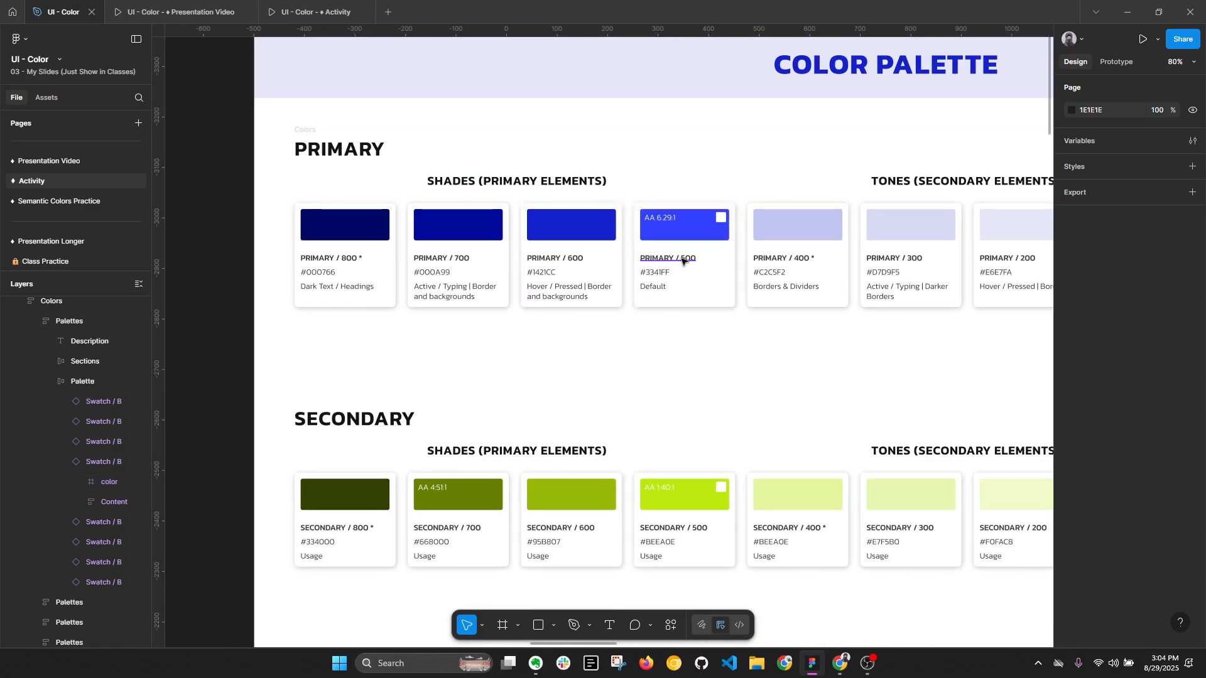
scroll(684, 261, up, 1)
ctrl+double_click(685, 261)
scroll(614, 267, down, 2)
click(735, 350)
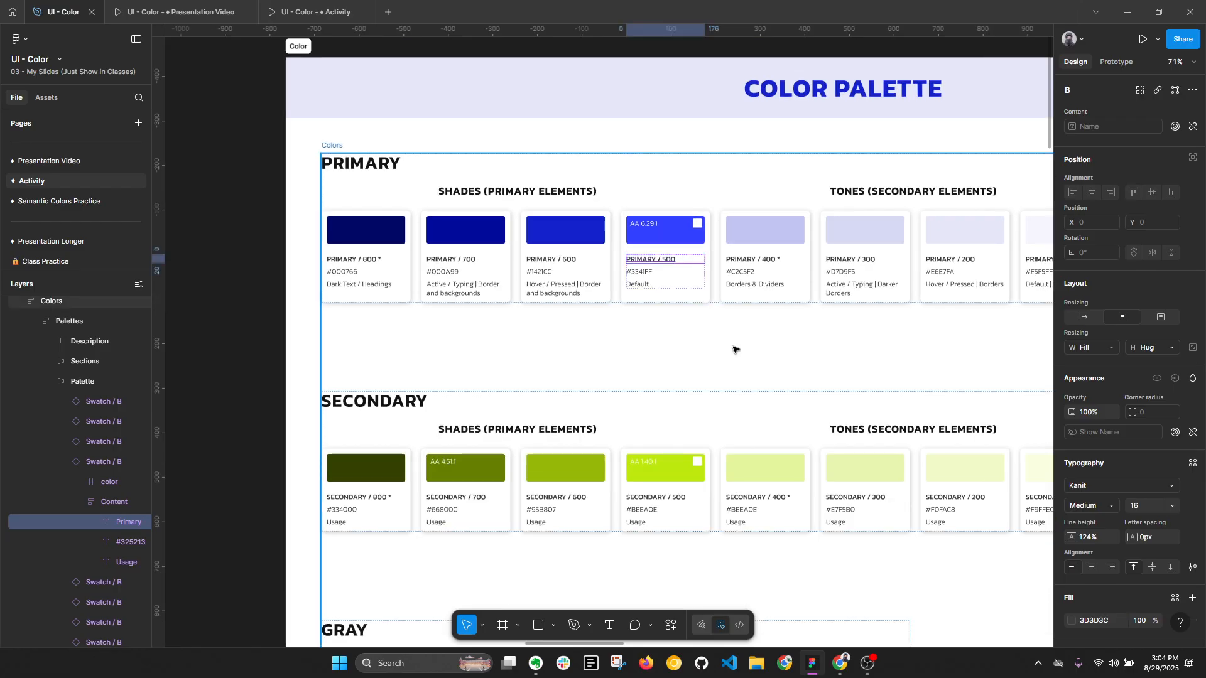
- Inspect the Primary / 100 swatch's name label under Tones up close
scroll(774, 251, up, 3)
double_click(783, 260)
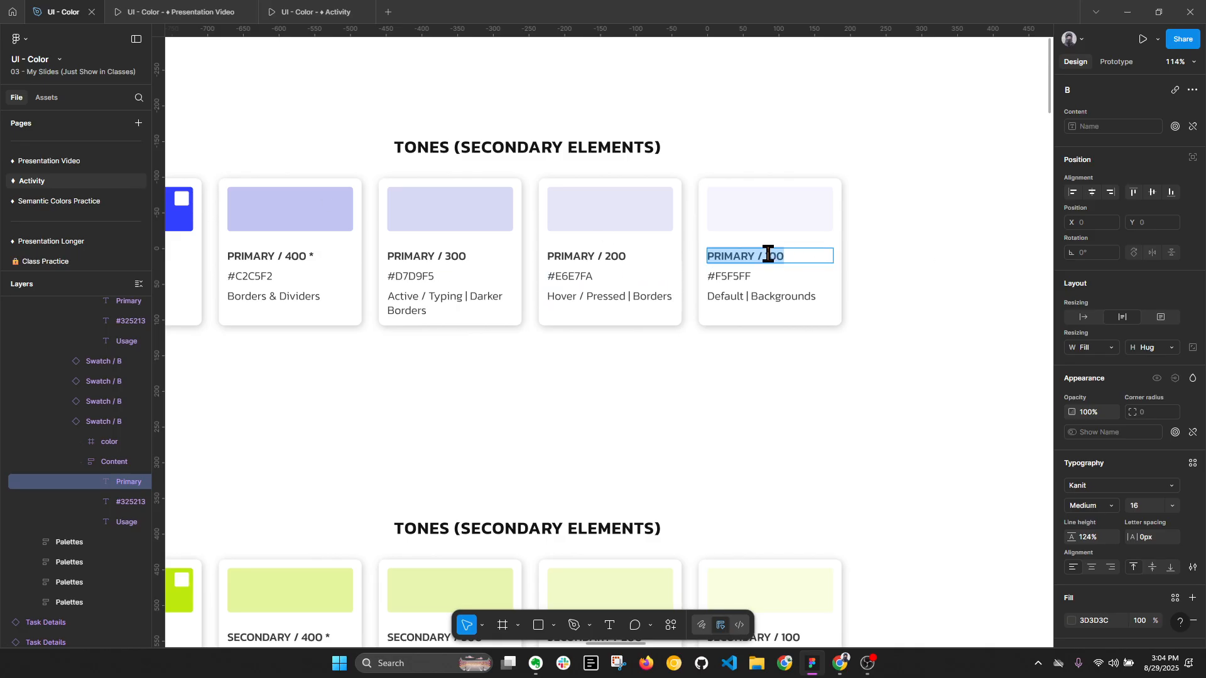
scroll(769, 254, up, 3)
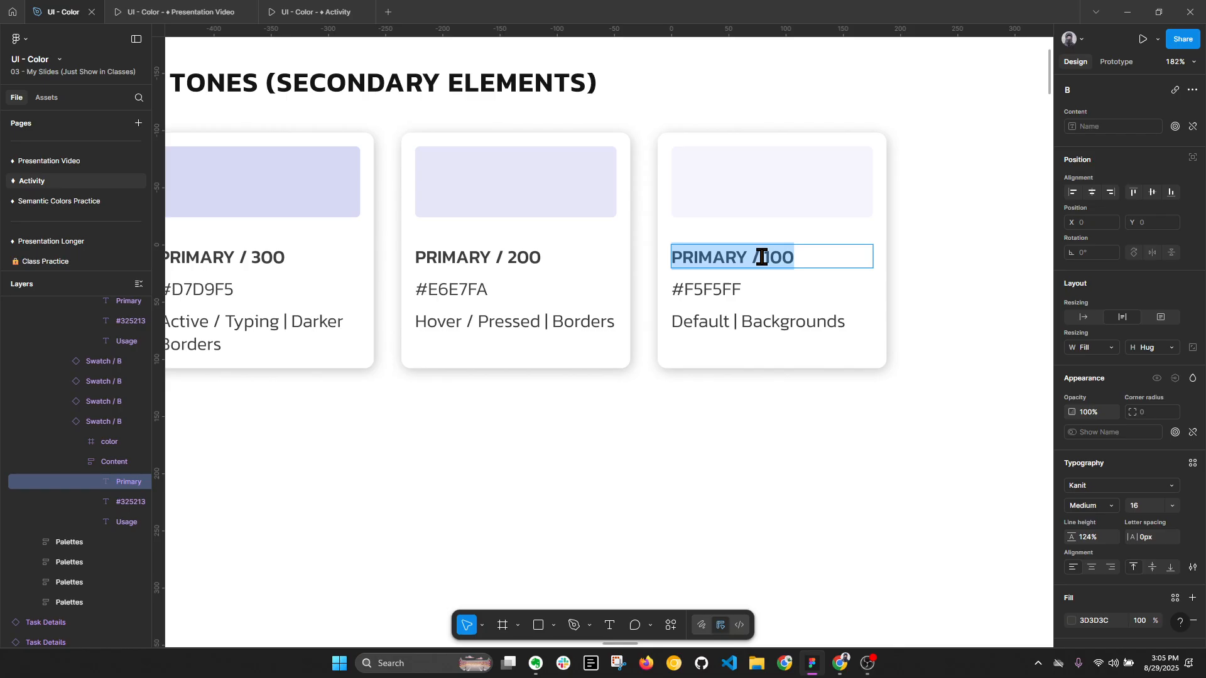
click(928, 268)
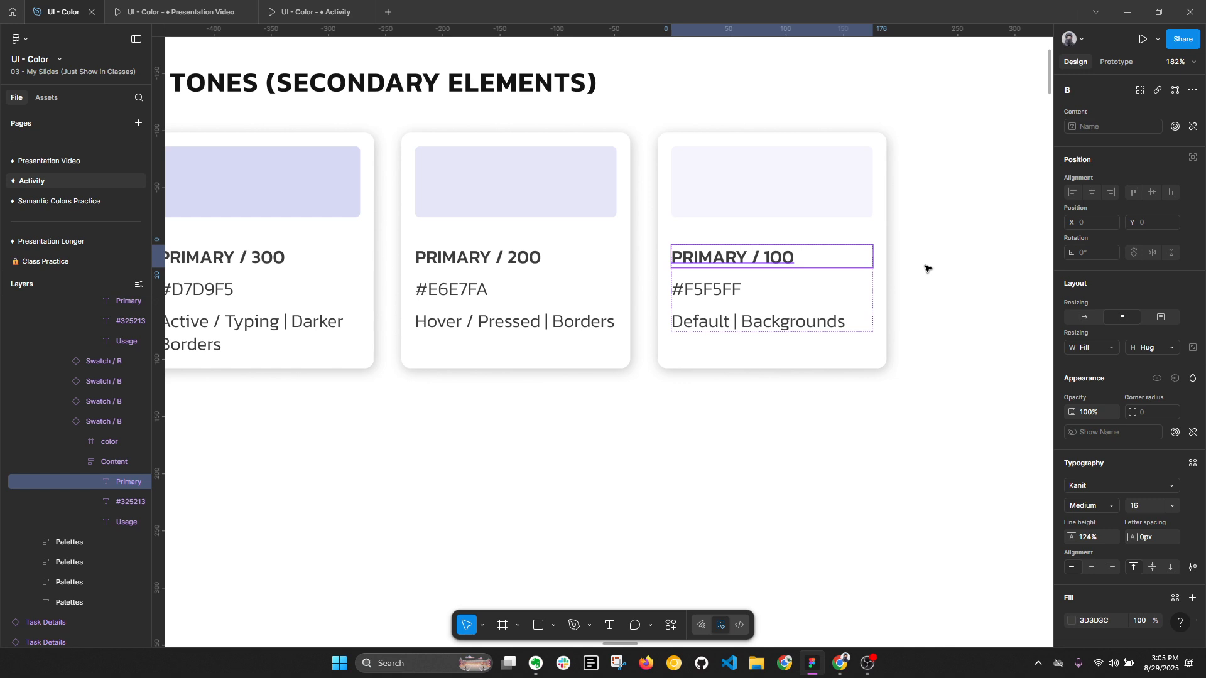
click(927, 269)
scroll(884, 321, down, 4)
drag(904, 207, 814, 277)
scroll(835, 188, up, 2)
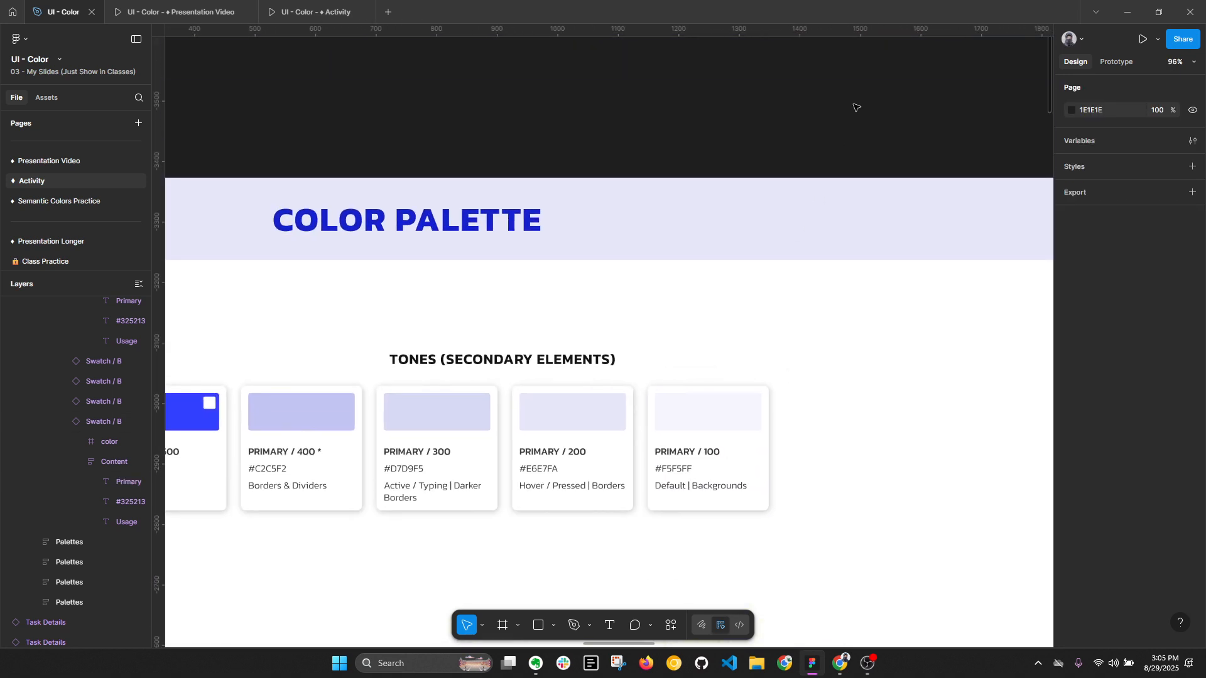
- Create a color style named Primary / 100 from that swatch's fill and expand the Primary group in the page's color styles
click(744, 413)
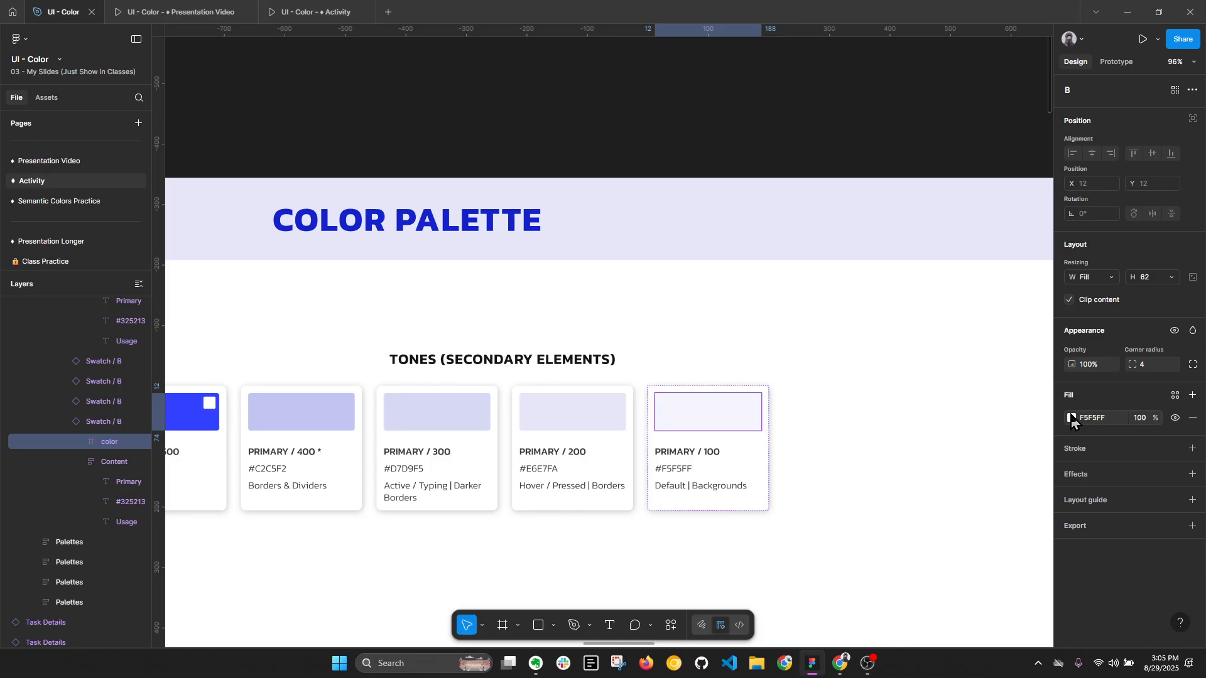
click(1176, 397)
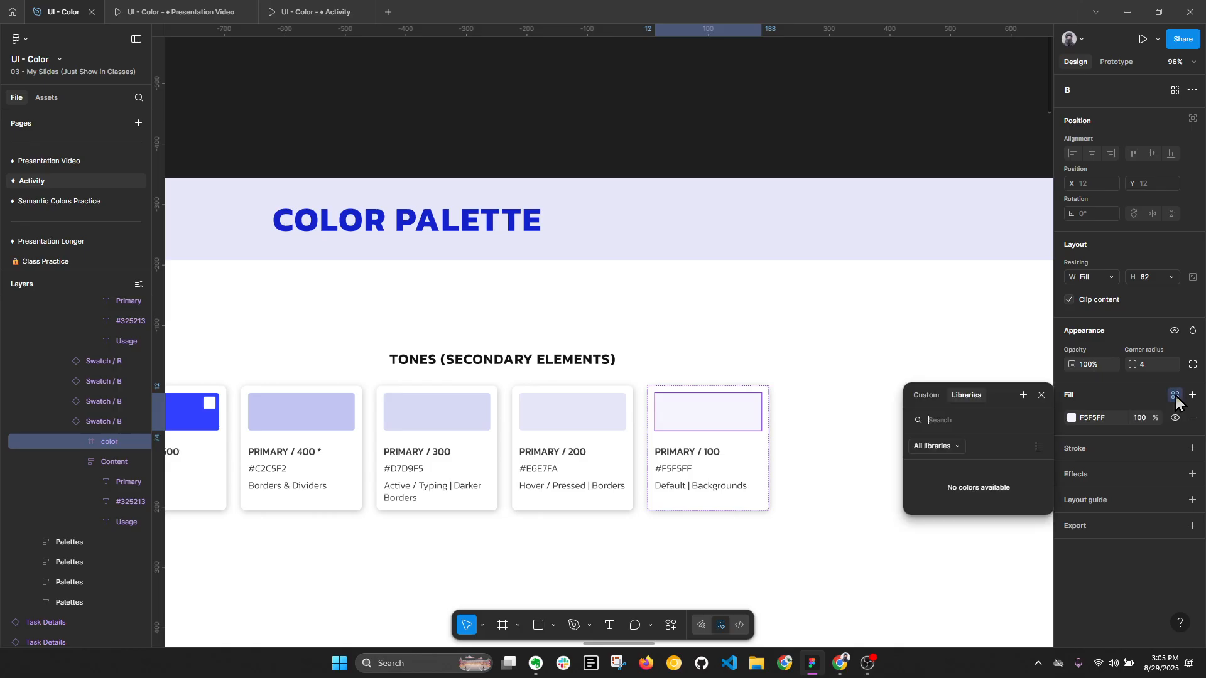
click(1024, 396)
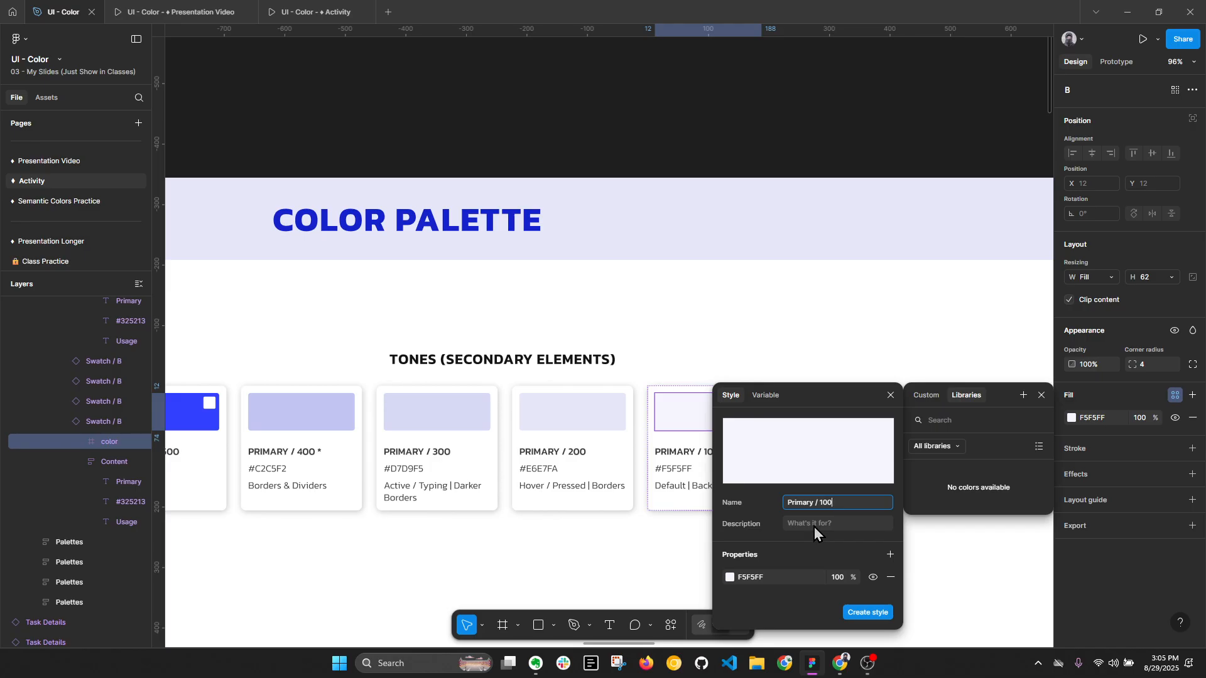
click(866, 613)
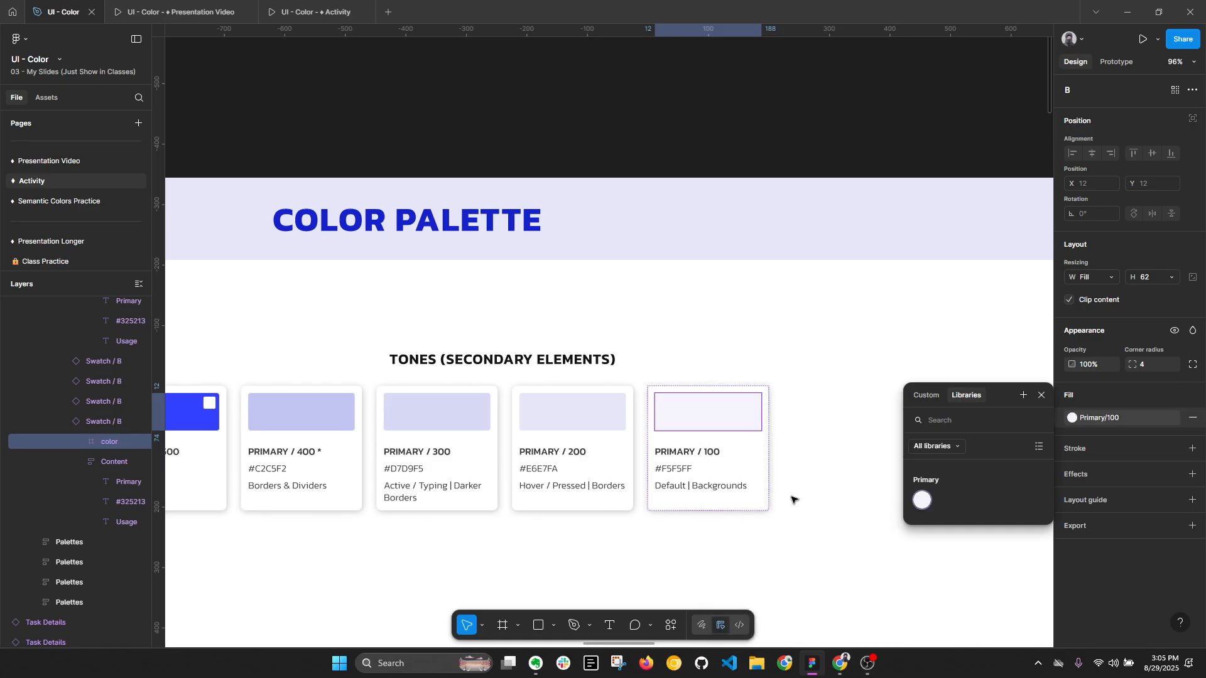
click(824, 139)
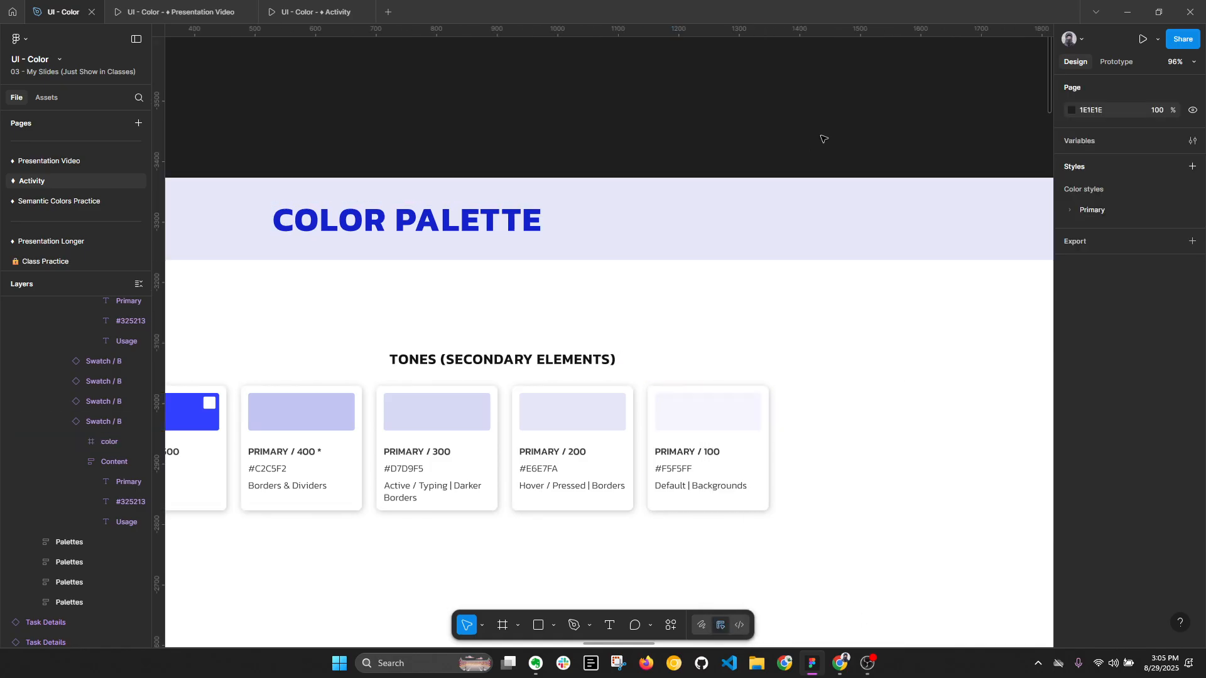
click(1069, 212)
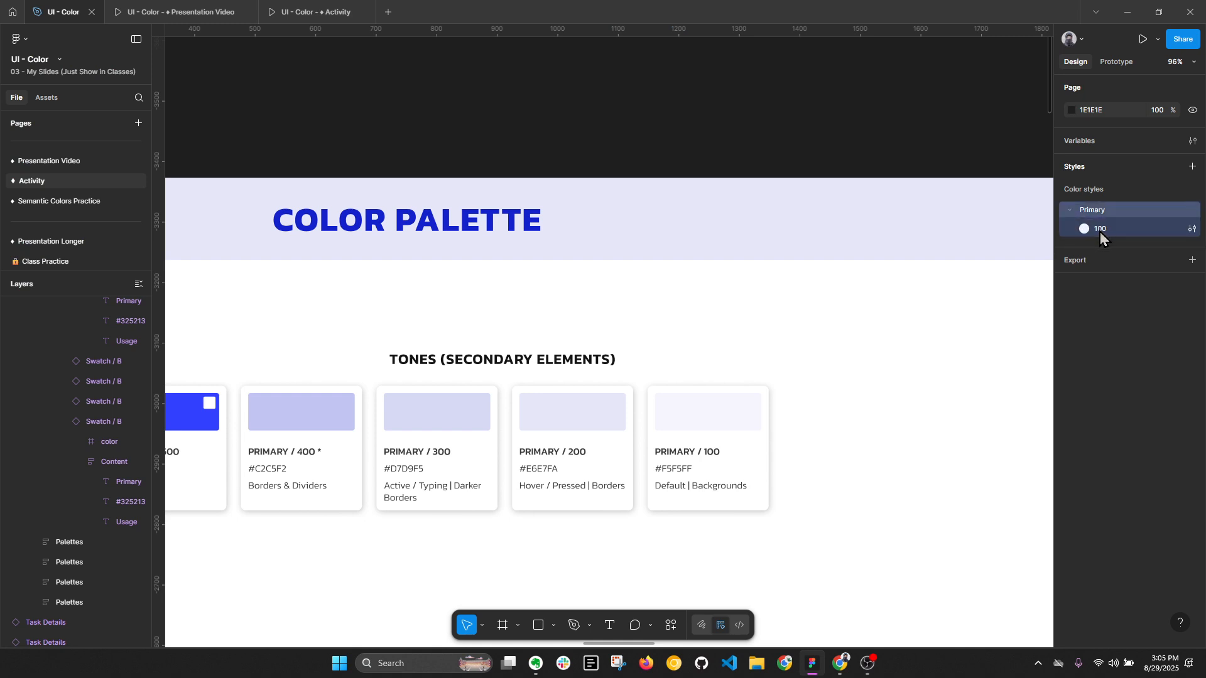
- Create a color style named Primary / 200 from the fill of the Primary / 200 swatch
click(600, 415)
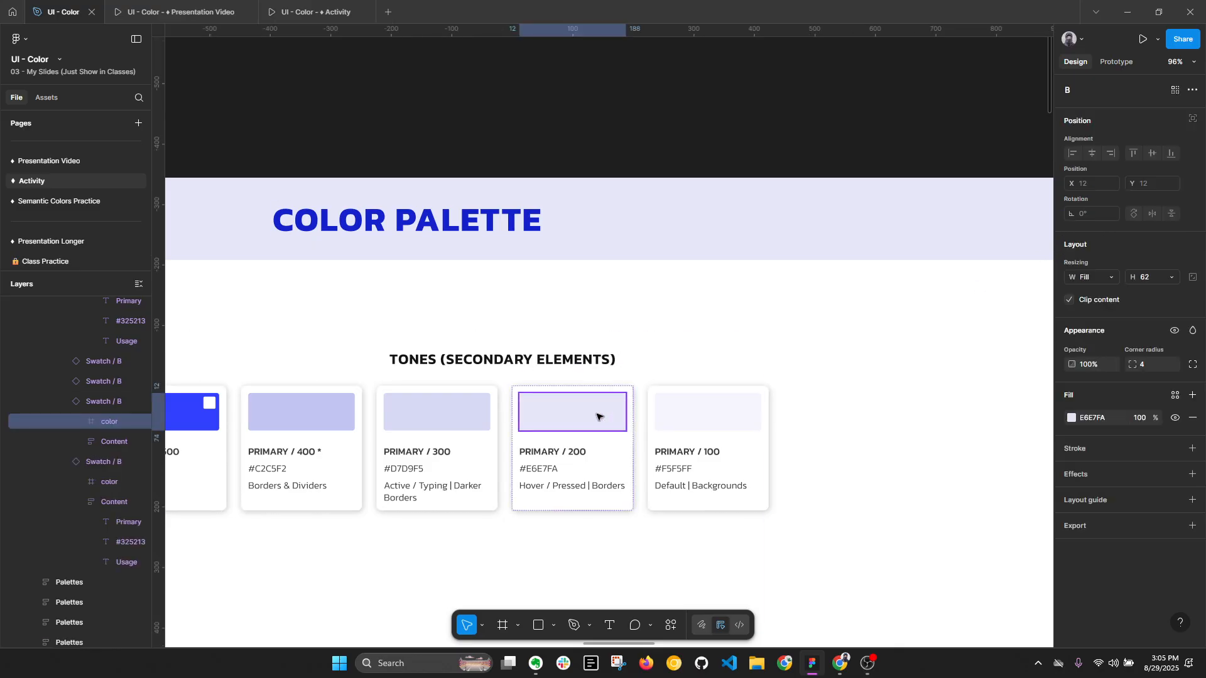
click(1174, 395)
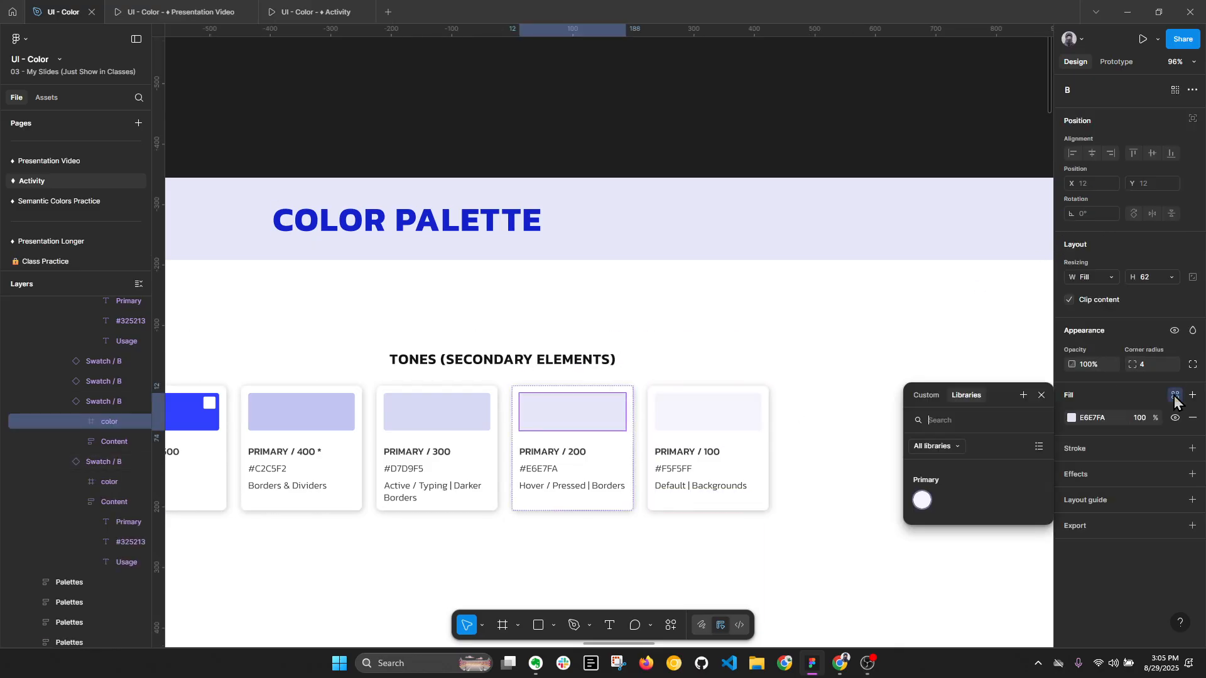
click(1022, 396)
text(Primary / 100)
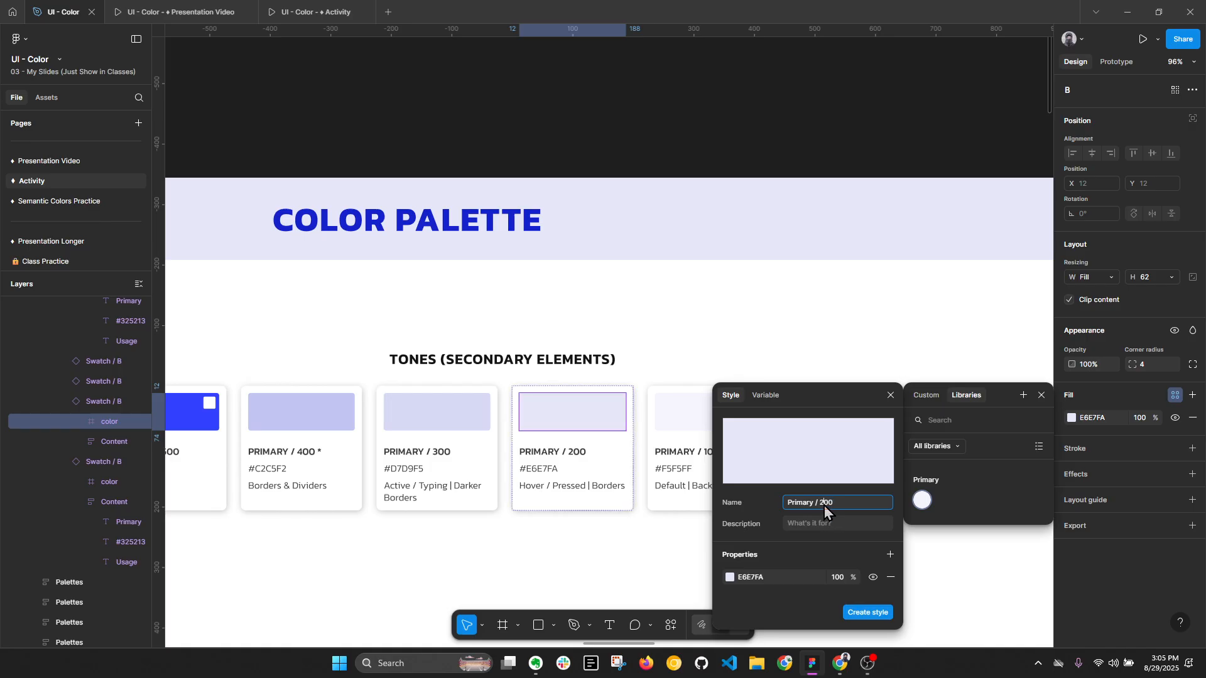
key(Return)
- Create a color style named Primary / 300 from the fill of the Primary / 300 swatch, then deselect it
click(437, 411)
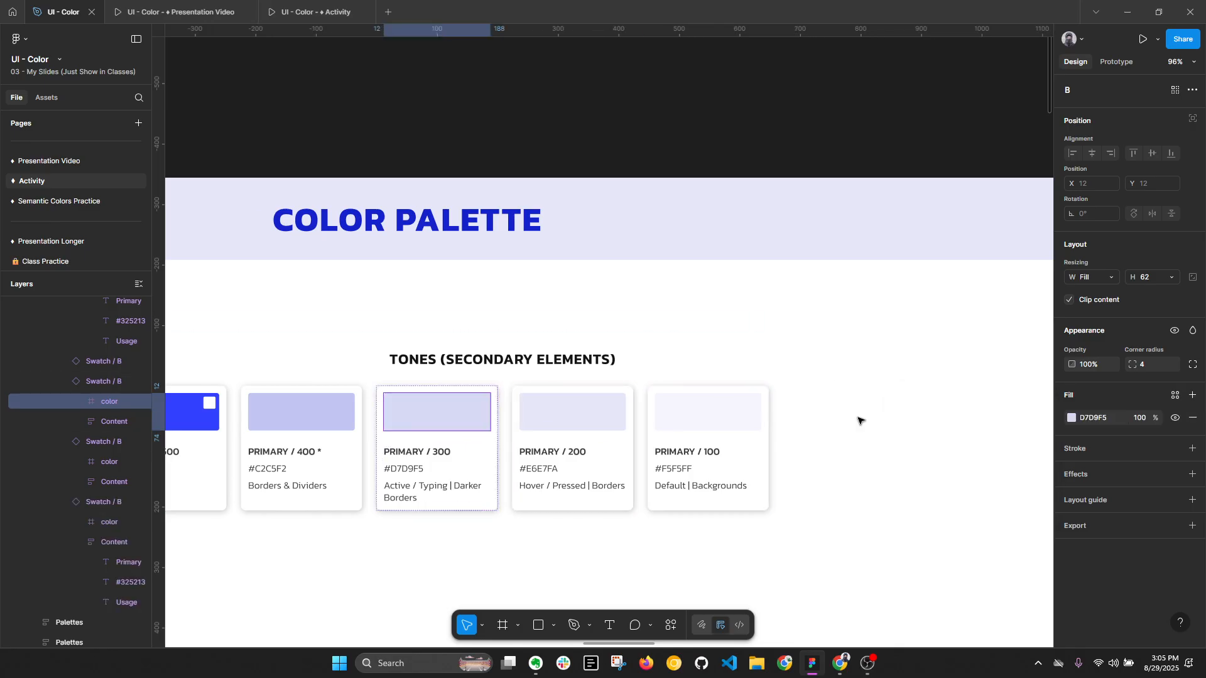
click(1175, 396)
click(1023, 396)
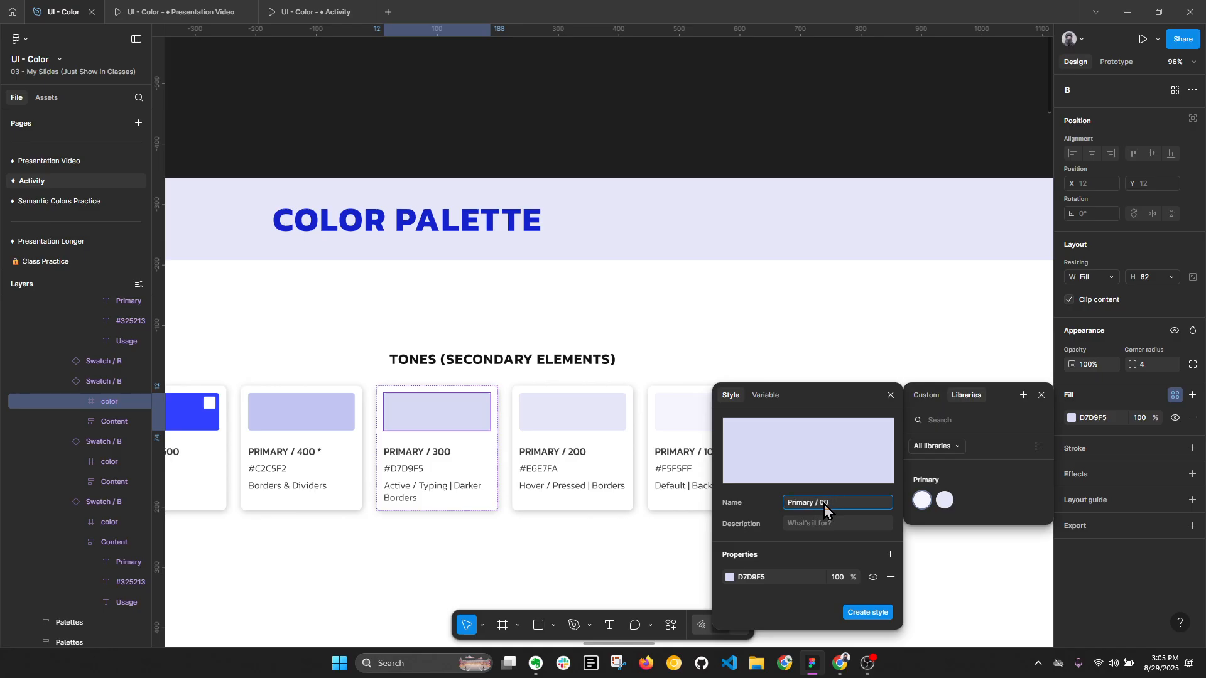
click(867, 612)
scroll(815, 246, down, 3)
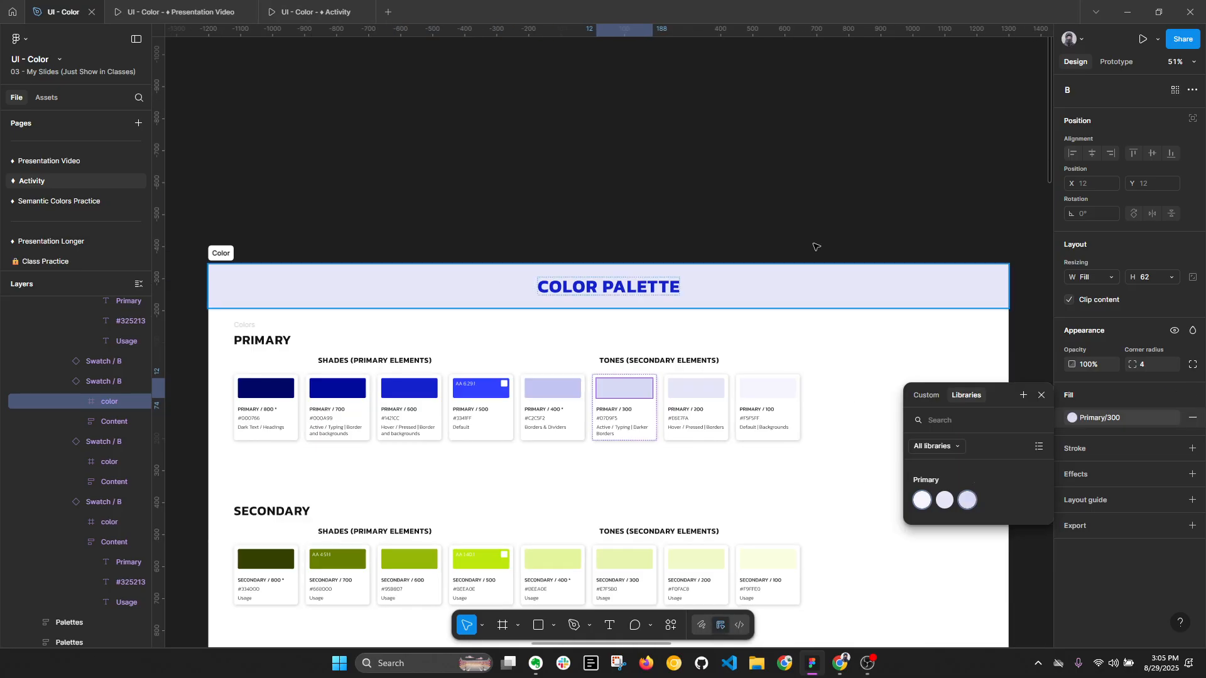
click(815, 247)
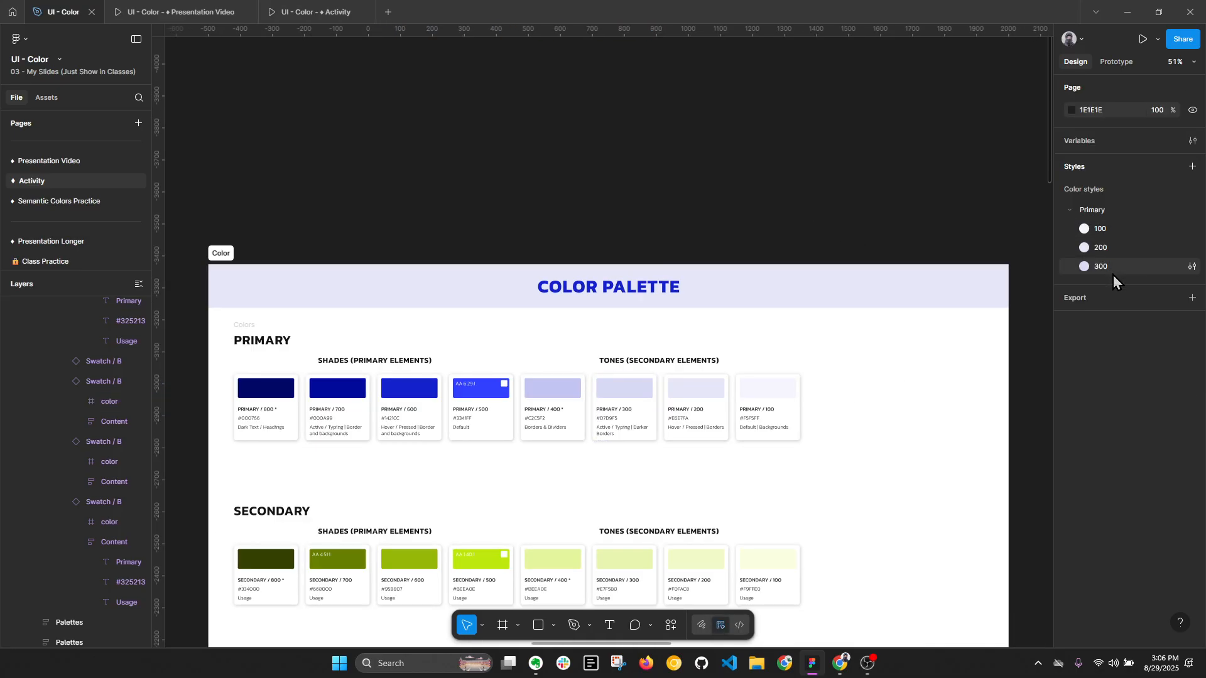
- Reorder the color styles in the Primary group to 300, 200, 100
drag(1099, 270, 1104, 241)
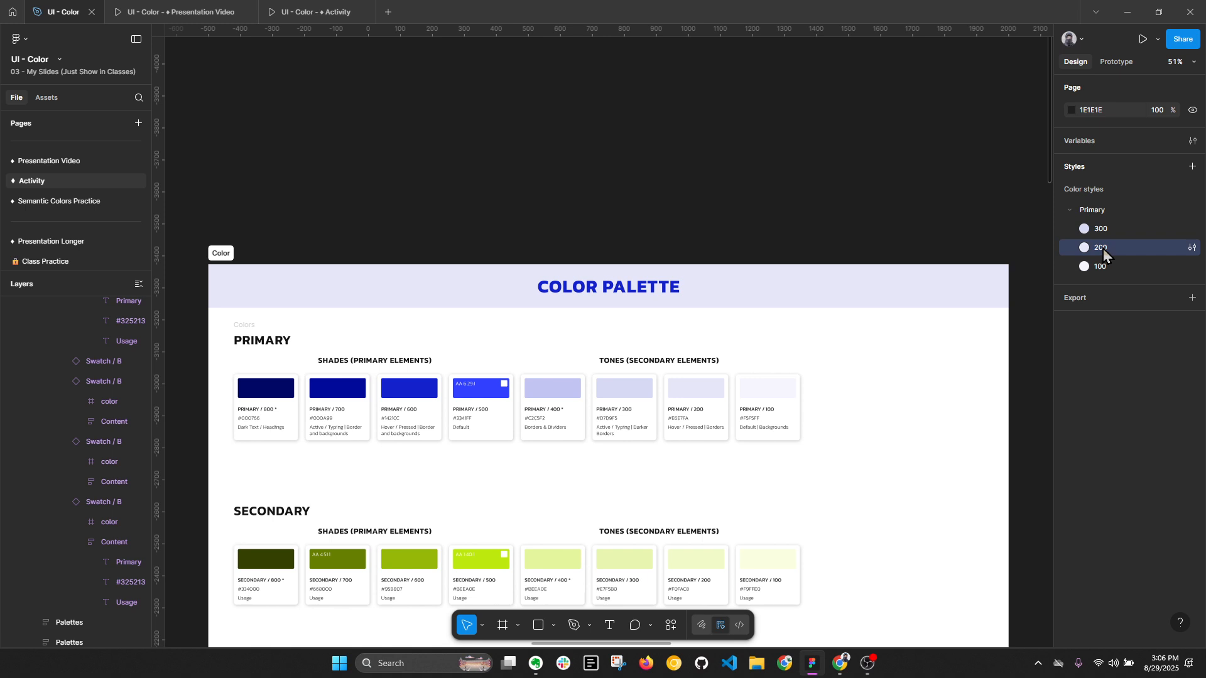
drag(1103, 248, 1107, 222)
click(794, 197)
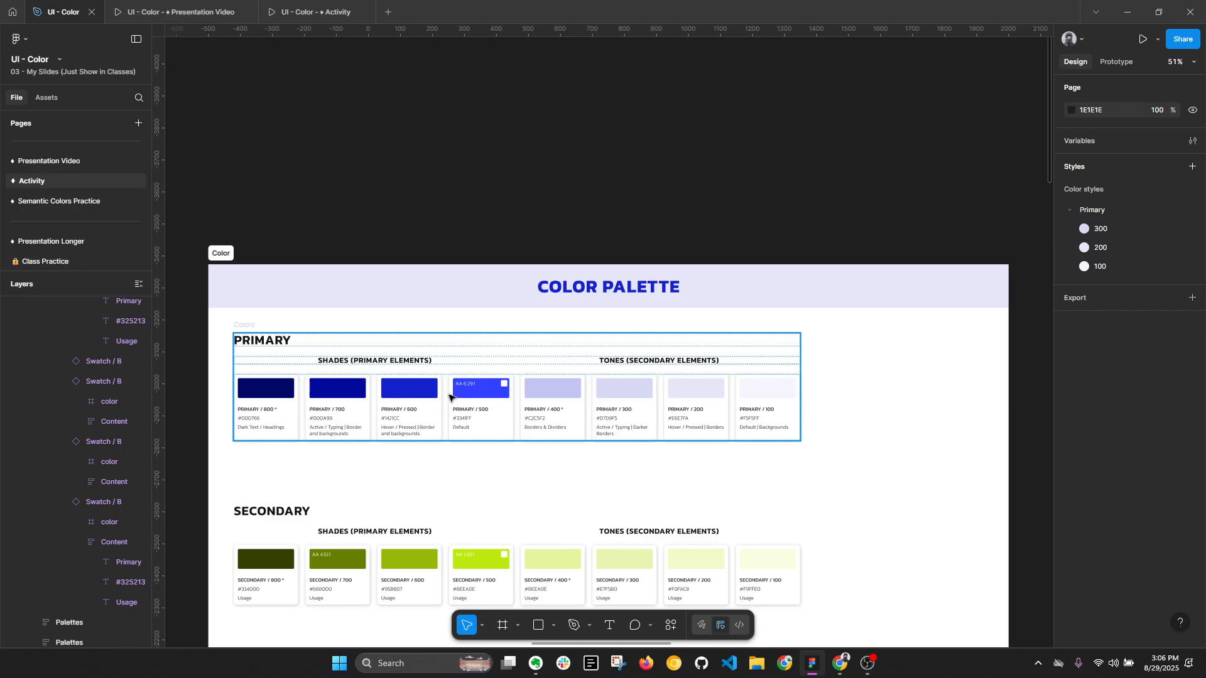
- Review the completed color style groups, expanding and collapsing Gray to examine its styles
scroll(541, 378, down, 1)
scroll(565, 370, down, 3)
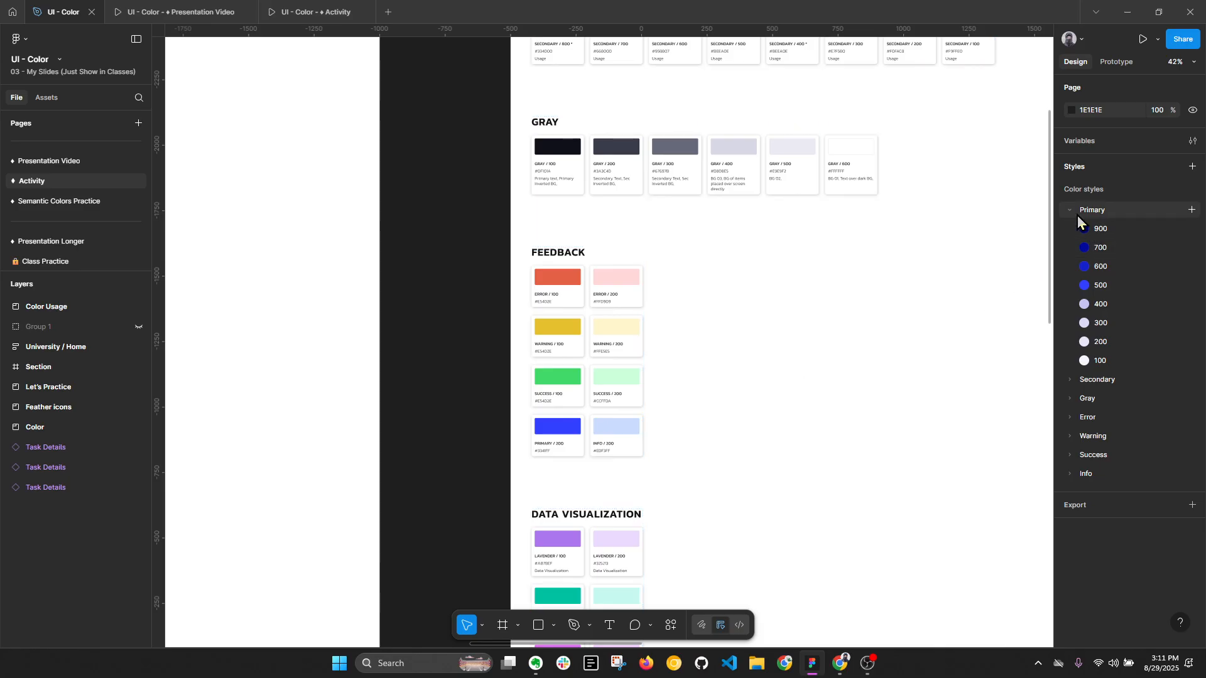
click(1071, 381)
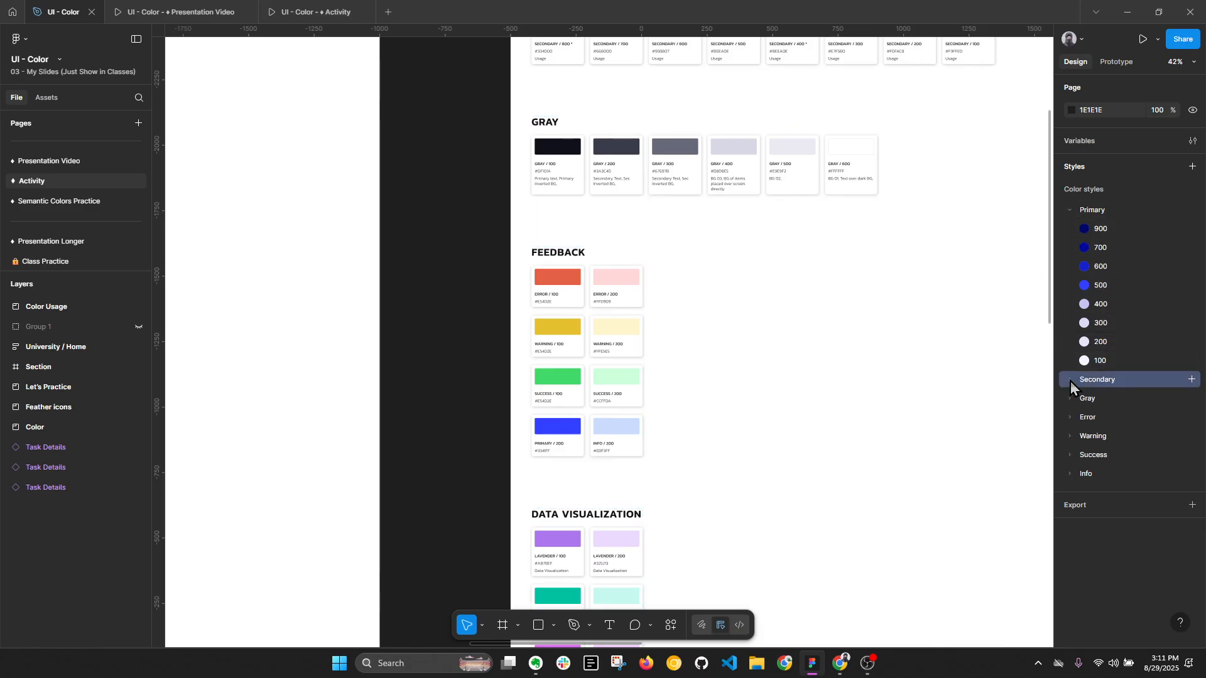
click(1070, 382)
click(1071, 382)
click(1071, 395)
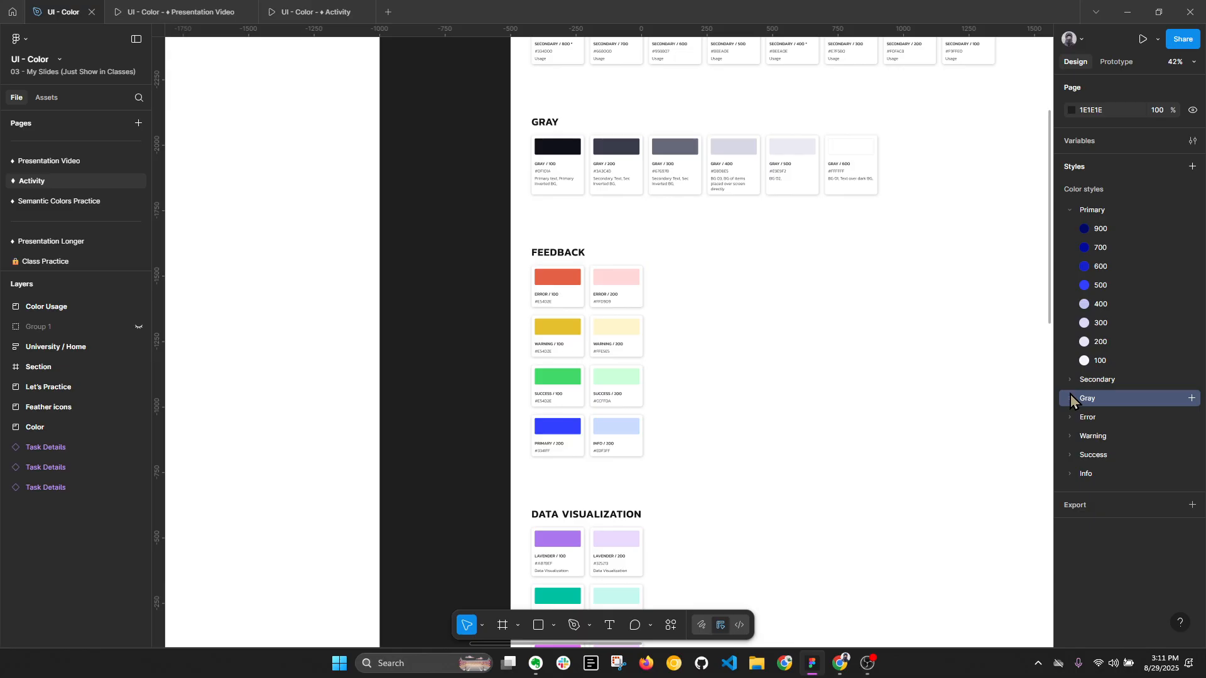
click(1068, 401)
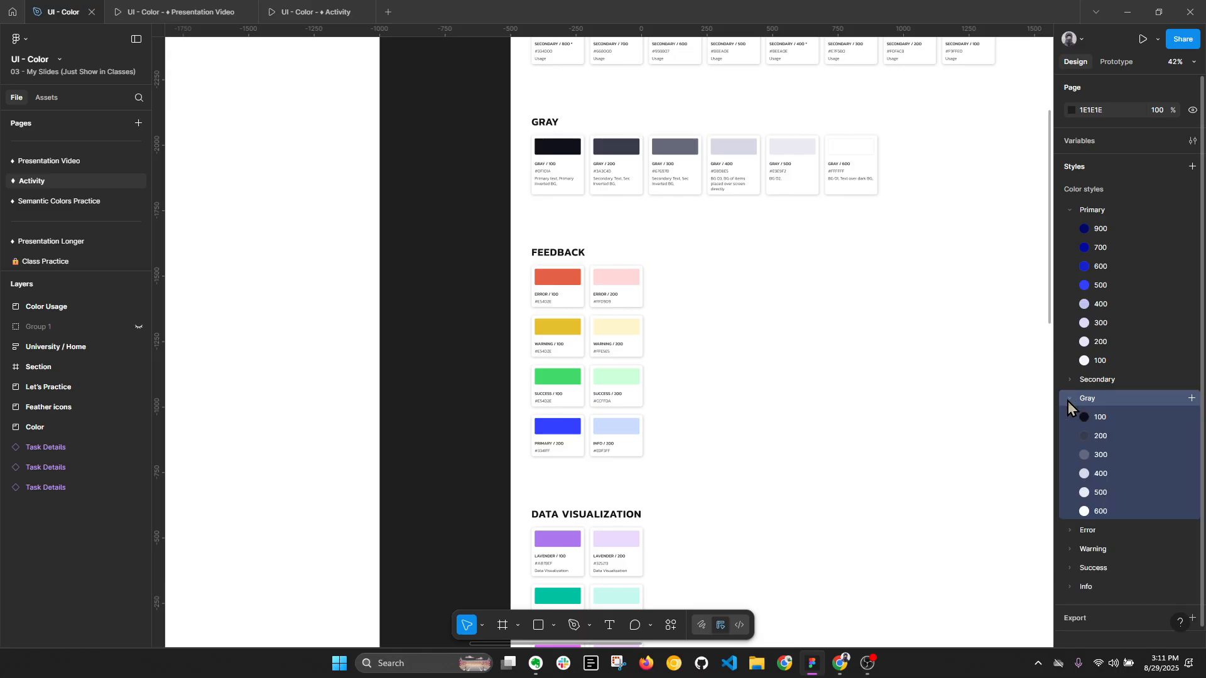
click(1069, 401)
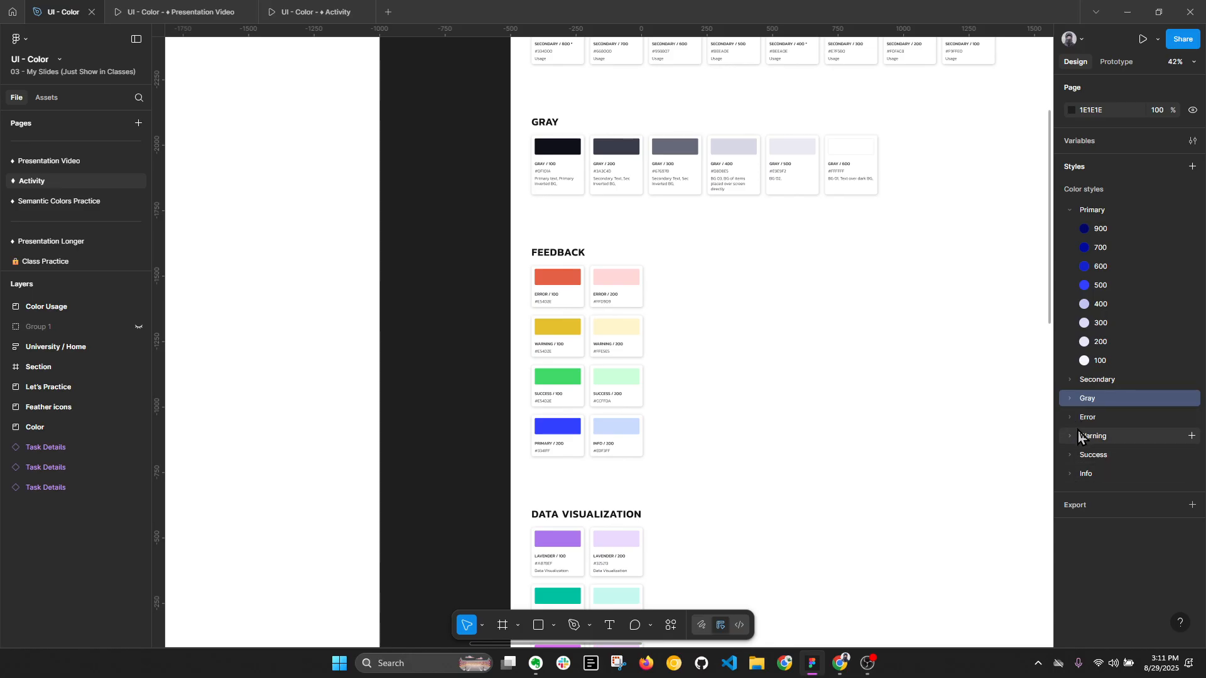
click(496, 354)
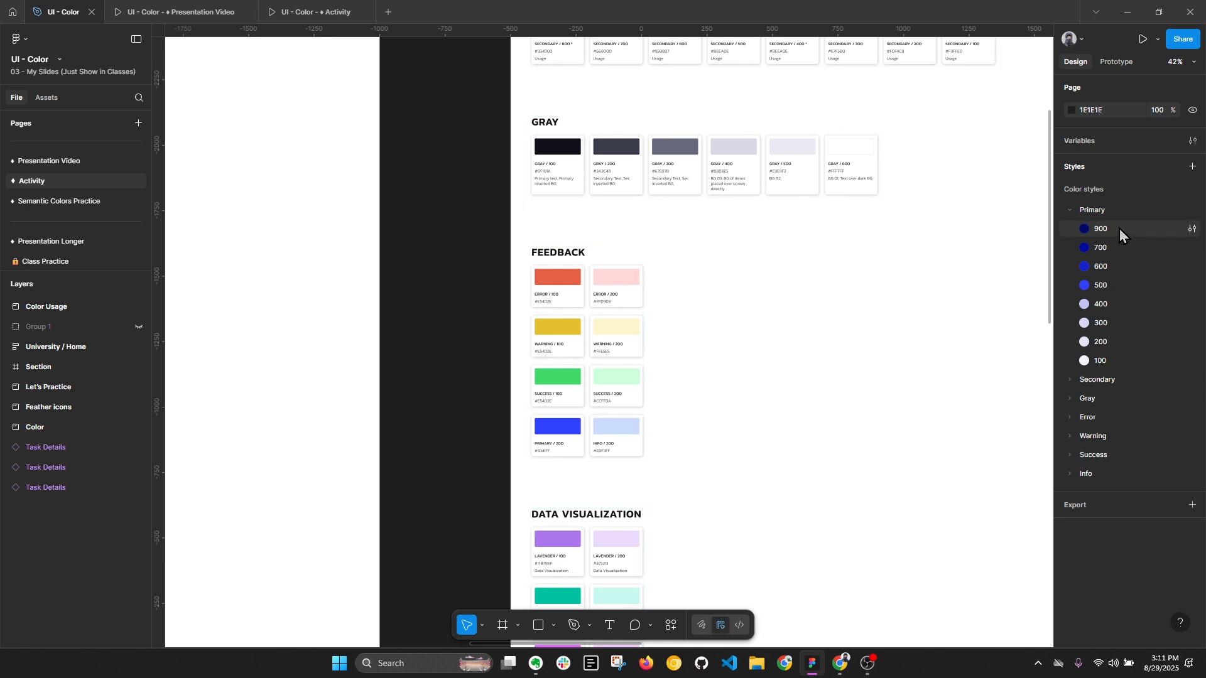
- Rename the darkest color style in the Primary group, 900, as 800
click(1191, 230)
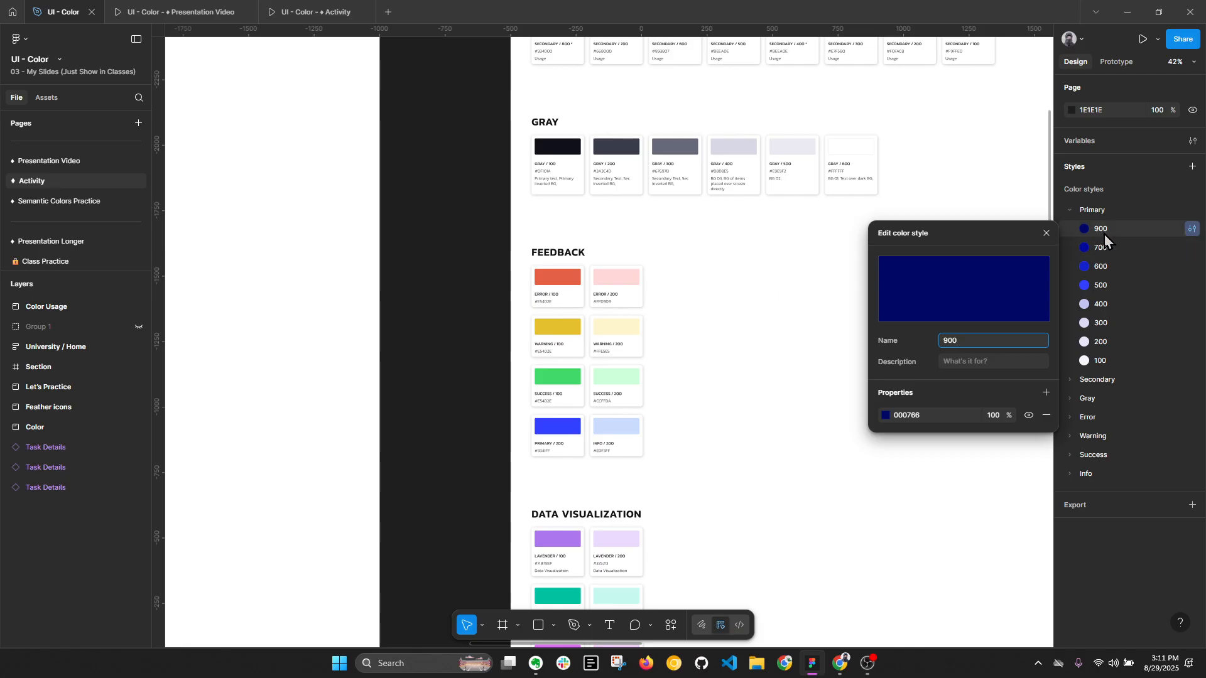
click(948, 346)
key(BackSpace)
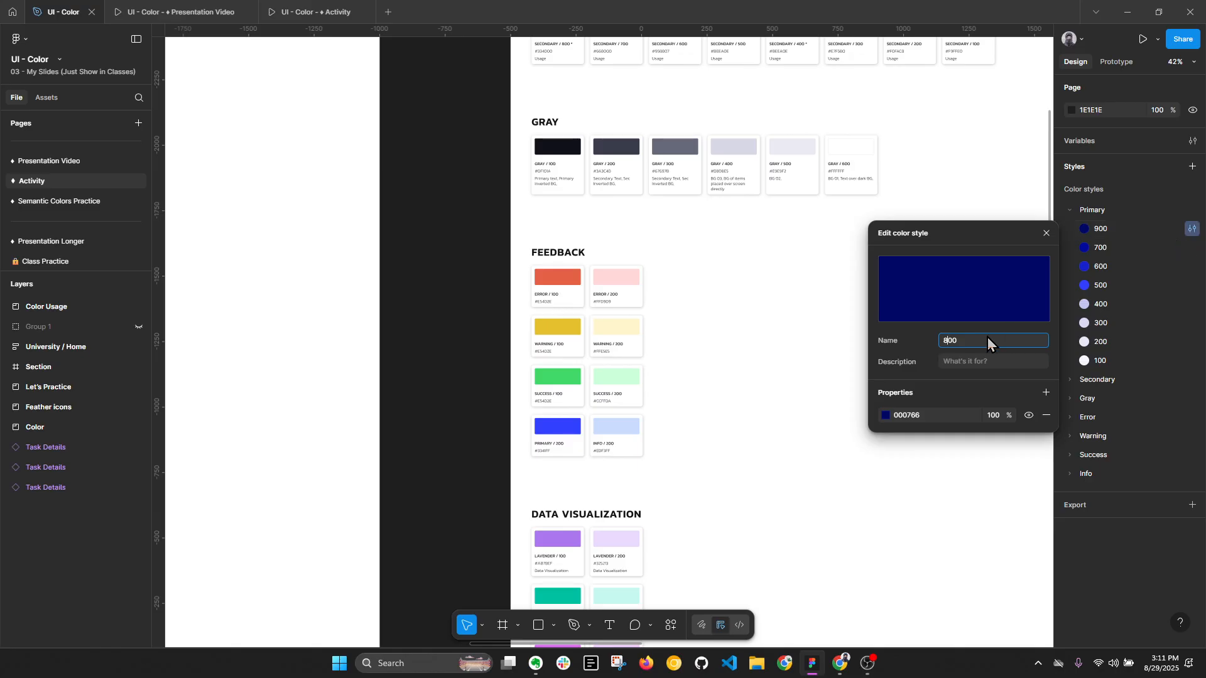
key(Return)
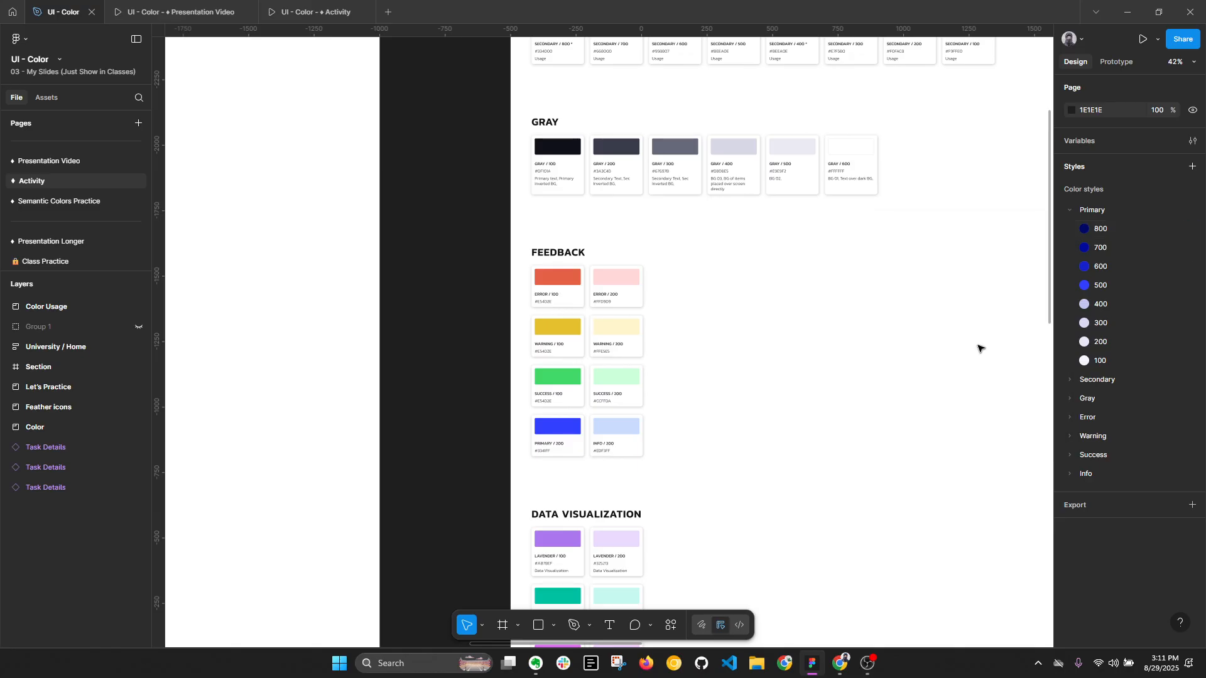
- Open the names of the 800 color style and the Primary group for renaming, leaving both without edits
double_click(1104, 230)
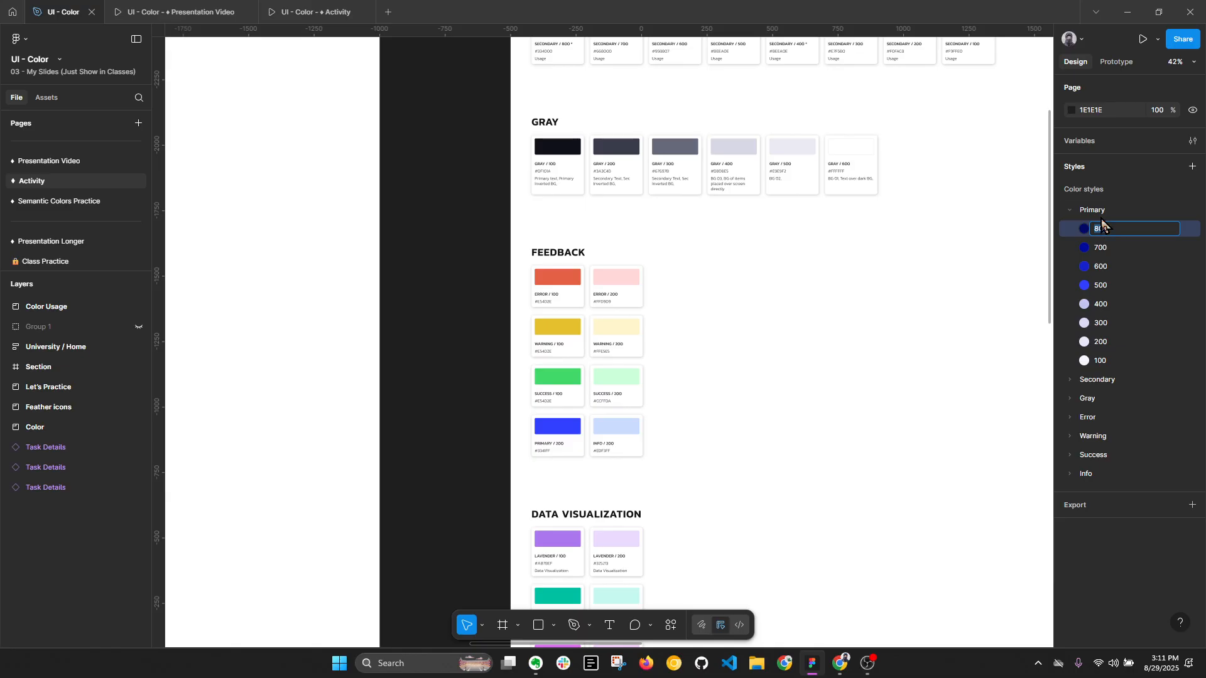
double_click(1099, 211)
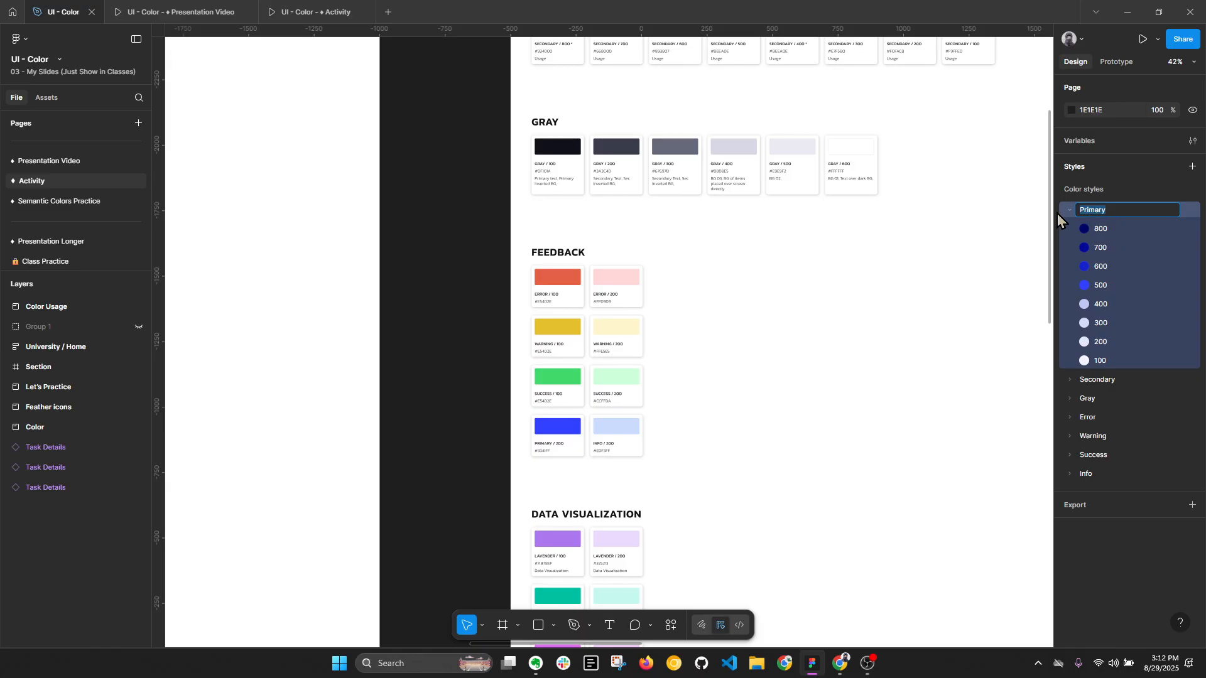
click(484, 247)
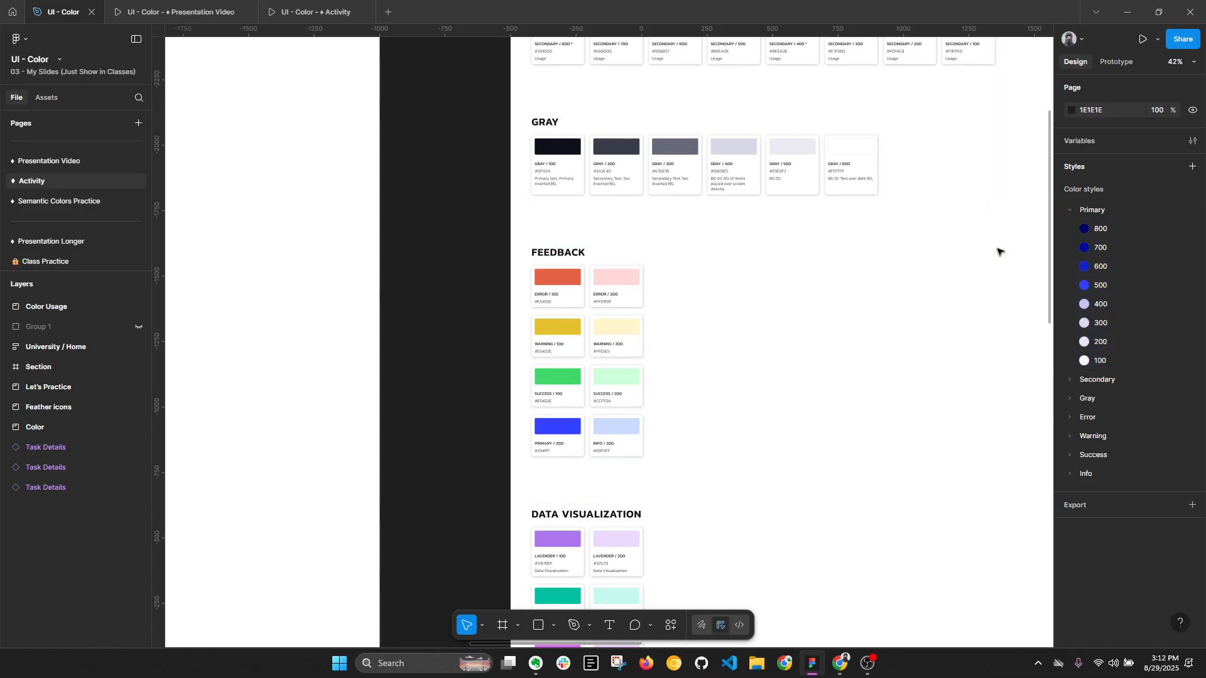
- Collapse all layers and the Primary color style group
key(alt+l)
click(1070, 211)
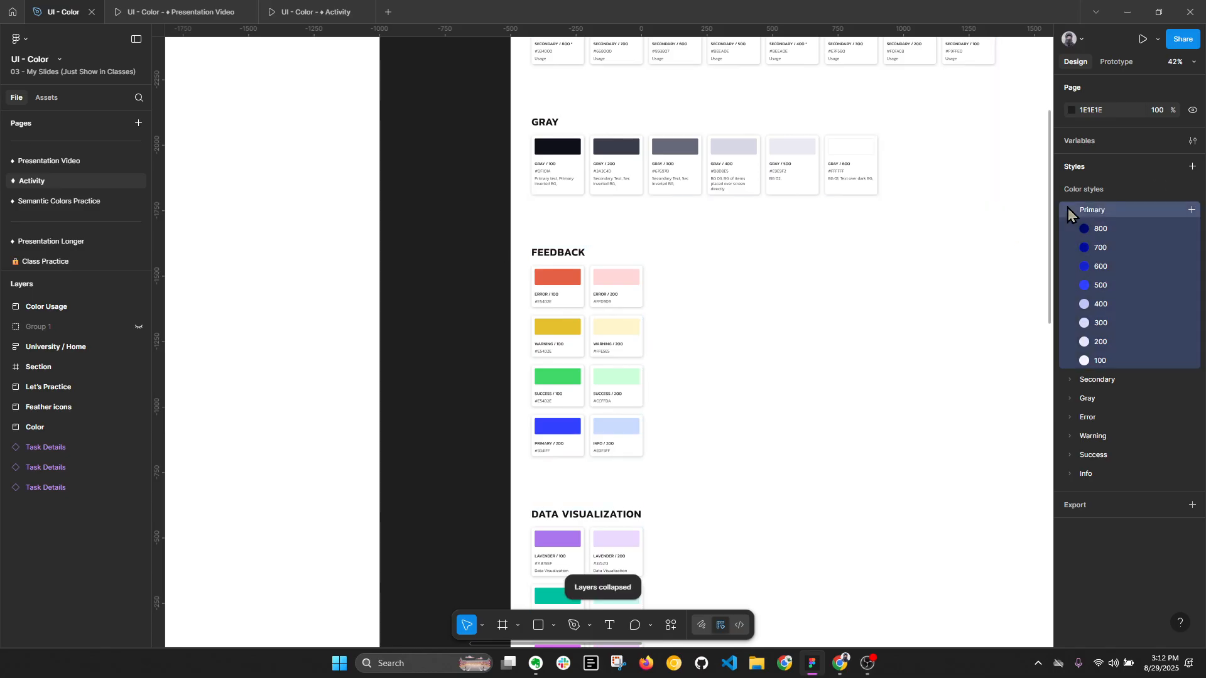
click(1070, 211)
click(433, 407)
- Examine the Data Visualization and Feedback swatches in the Color frame
scroll(434, 407, down, 6)
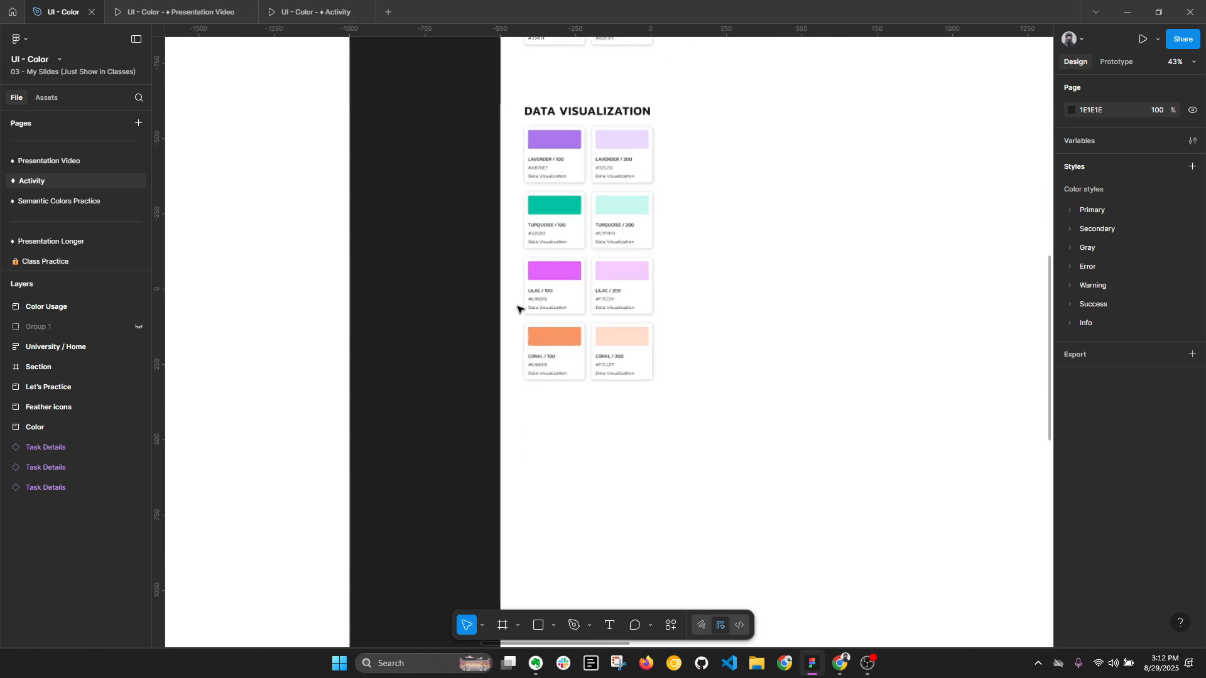
scroll(584, 369, up, 8)
ctrl+scroll(561, 426, up, 3)
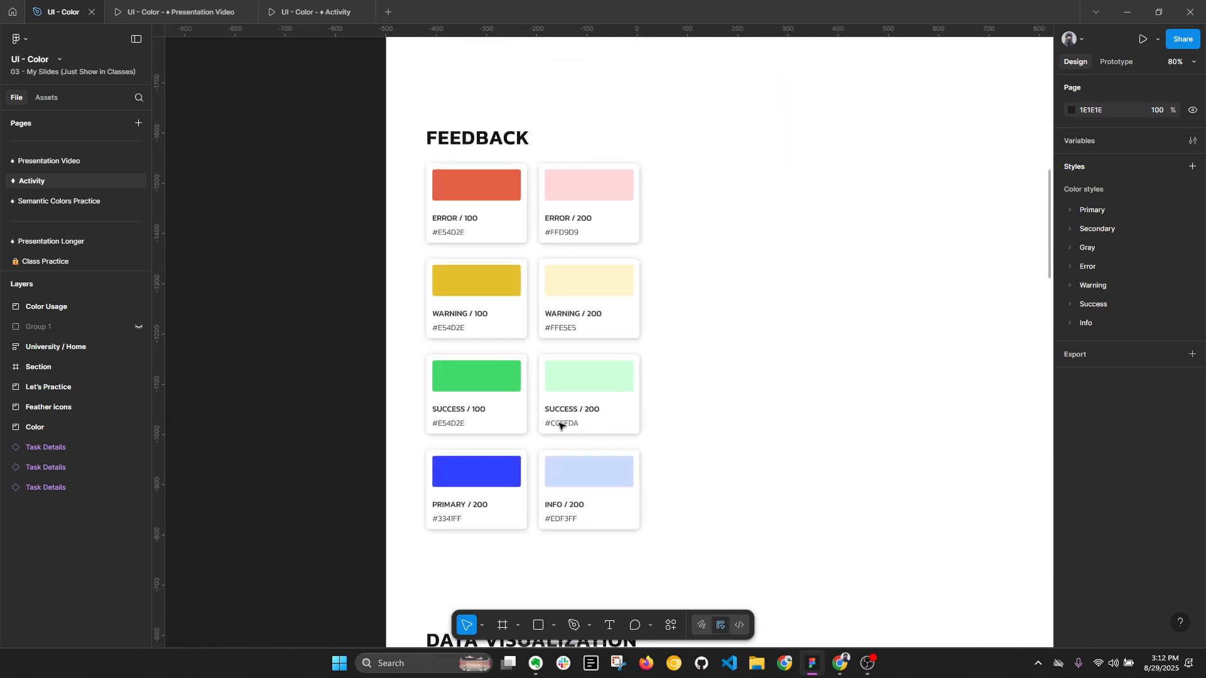
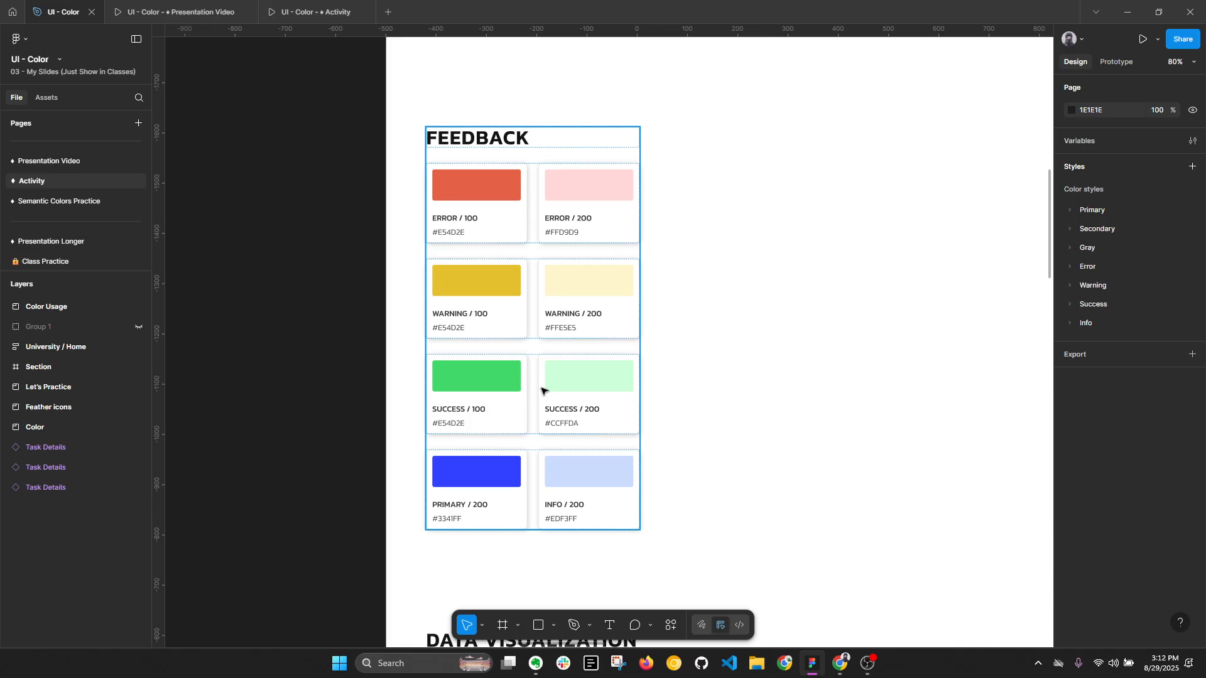
- Examine the Primary, Secondary, Gray, Feedback and Data Visualization swatches in the Color frame, with the layers collapsed
scroll(541, 387, down, 5)
drag(756, 137, 744, 419)
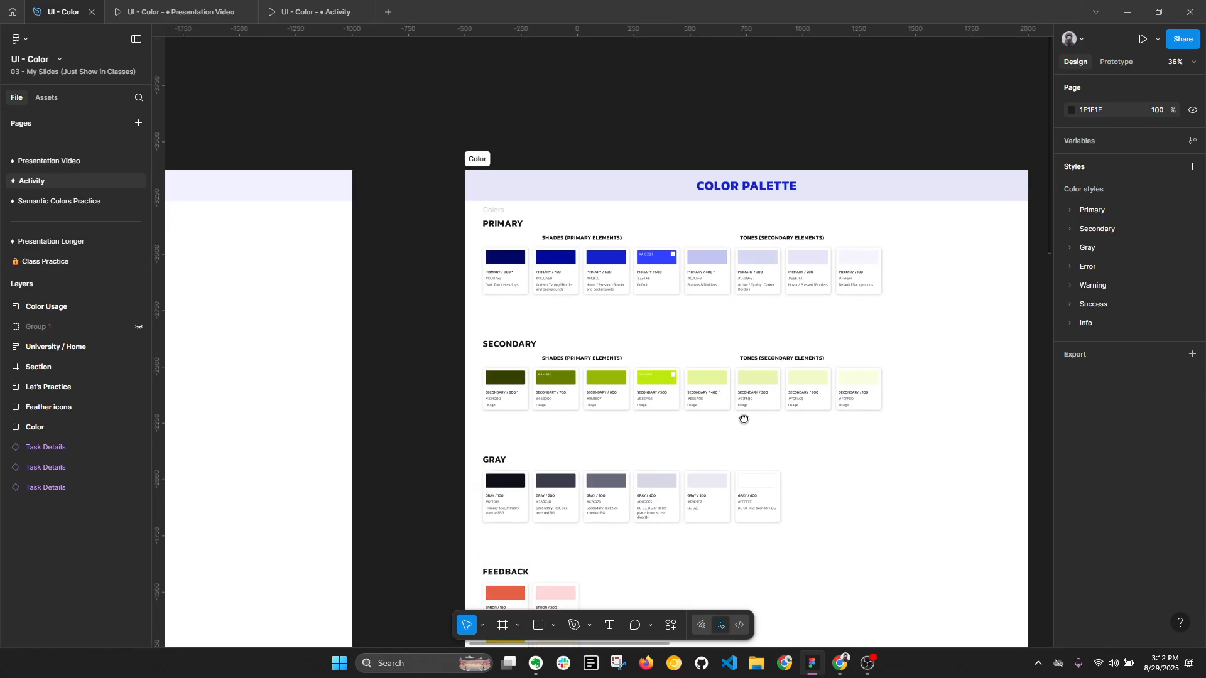
scroll(809, 283, up, 2)
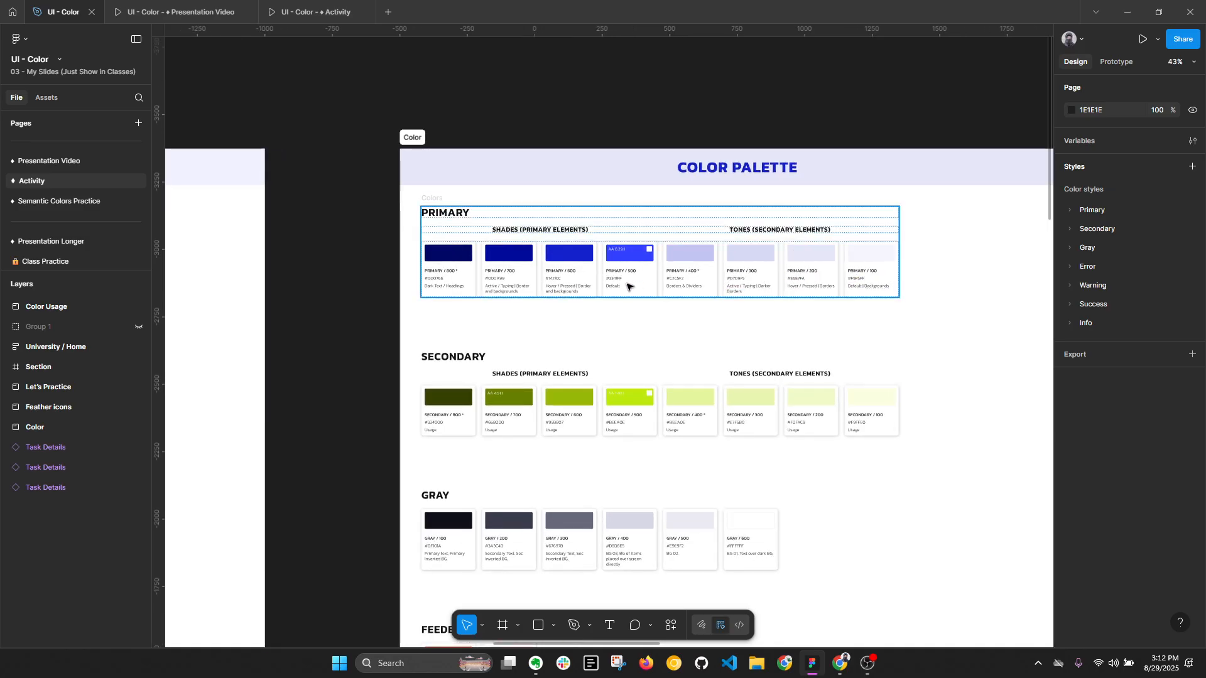
scroll(628, 326, down, 10)
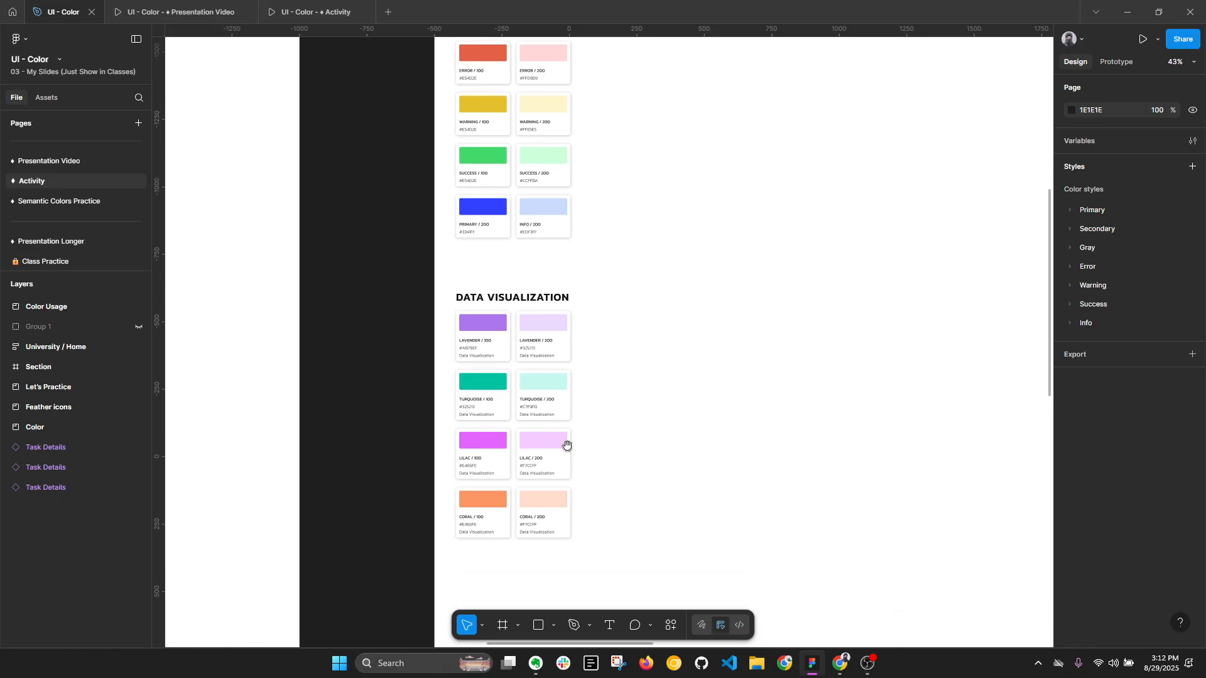
drag(567, 446, 561, 264)
drag(547, 406, 541, 172)
drag(519, 379, 603, 576)
drag(628, 146, 594, 516)
scroll(545, 339, up, 1)
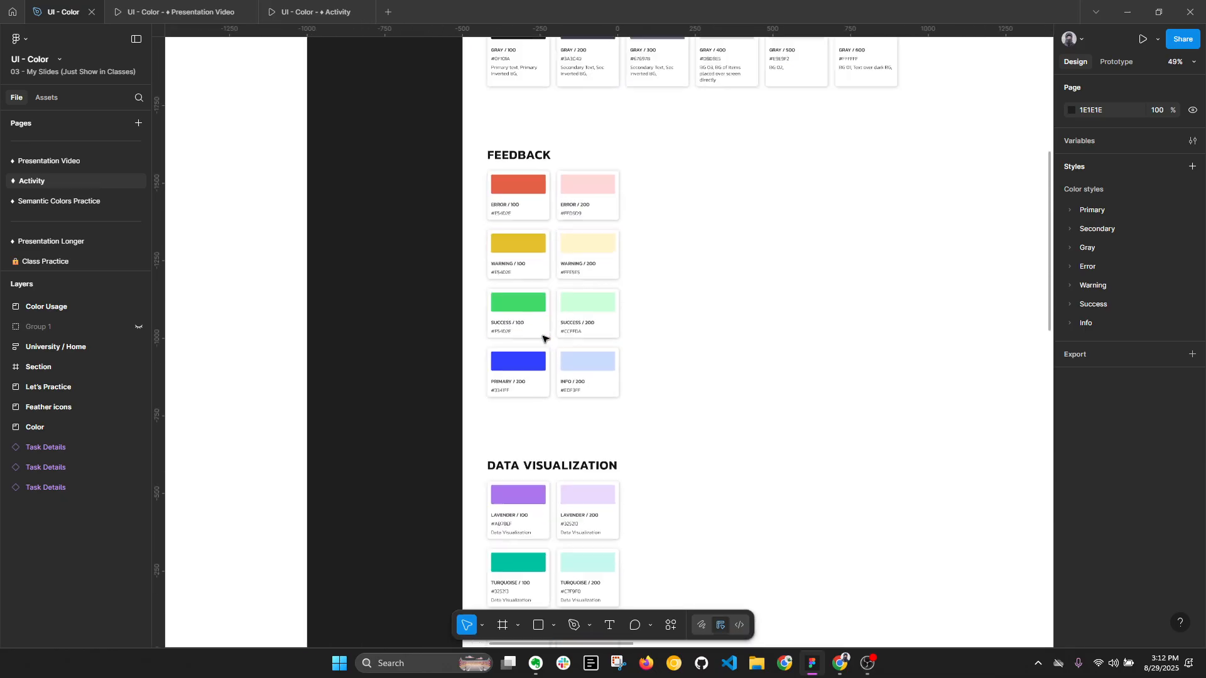
scroll(543, 340, up, 7)
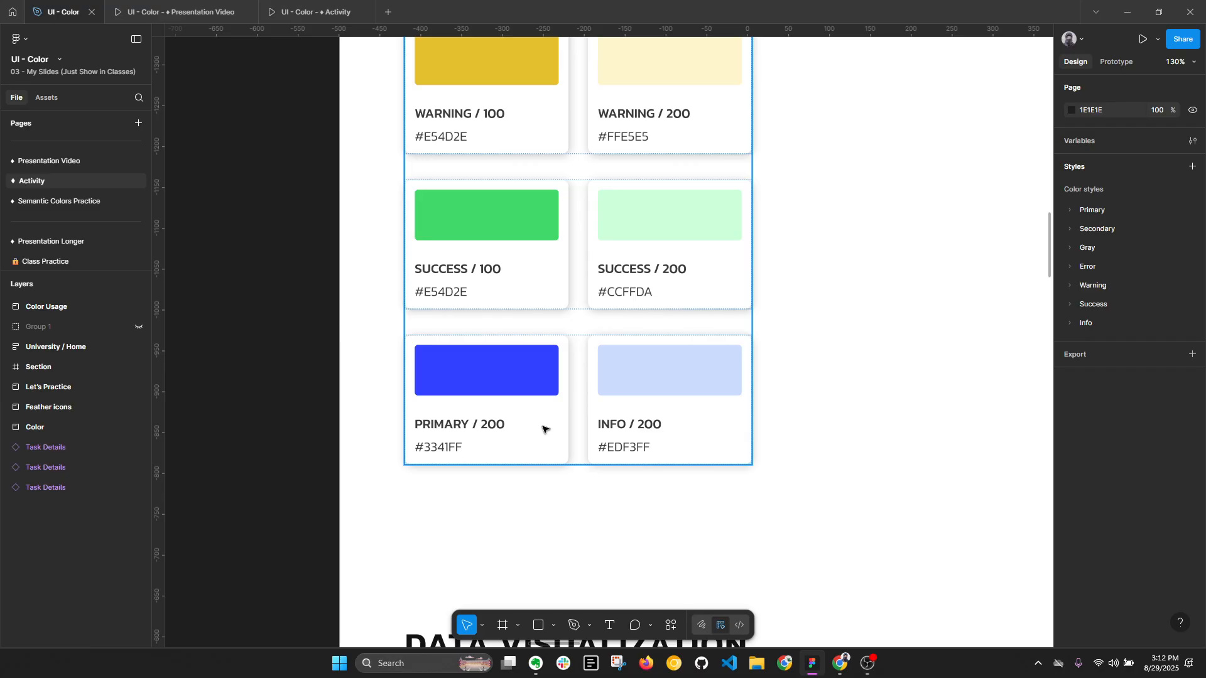
key(alt+l)
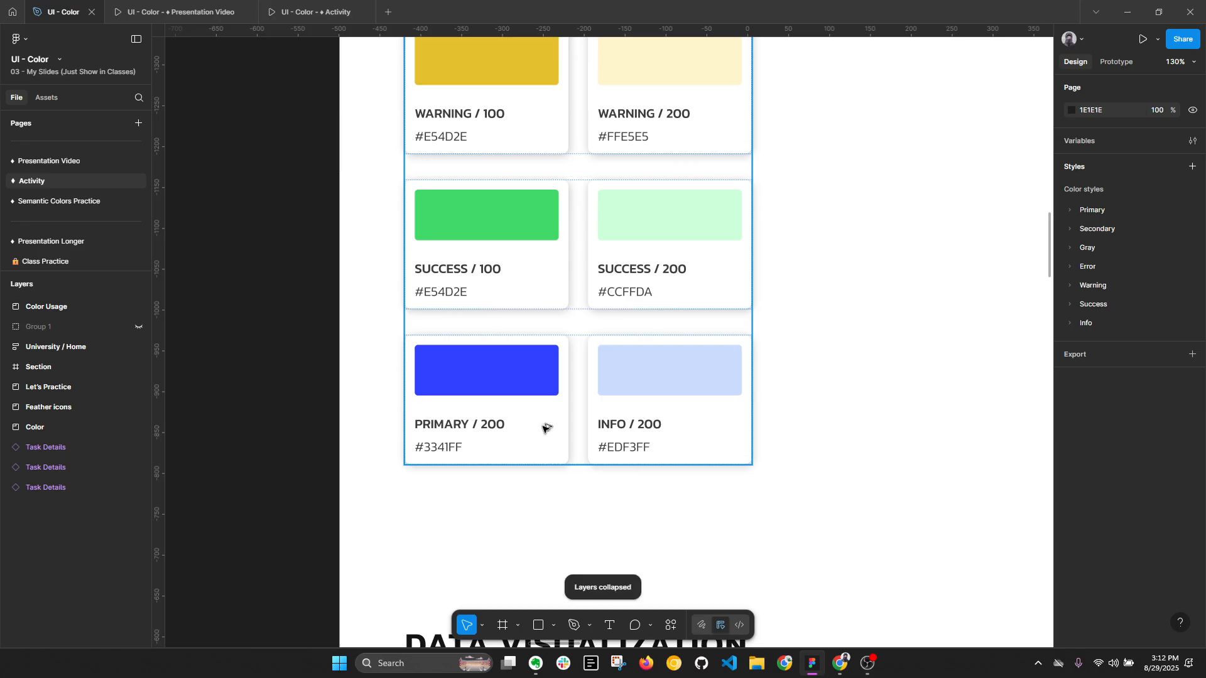
scroll(553, 440, down, 5)
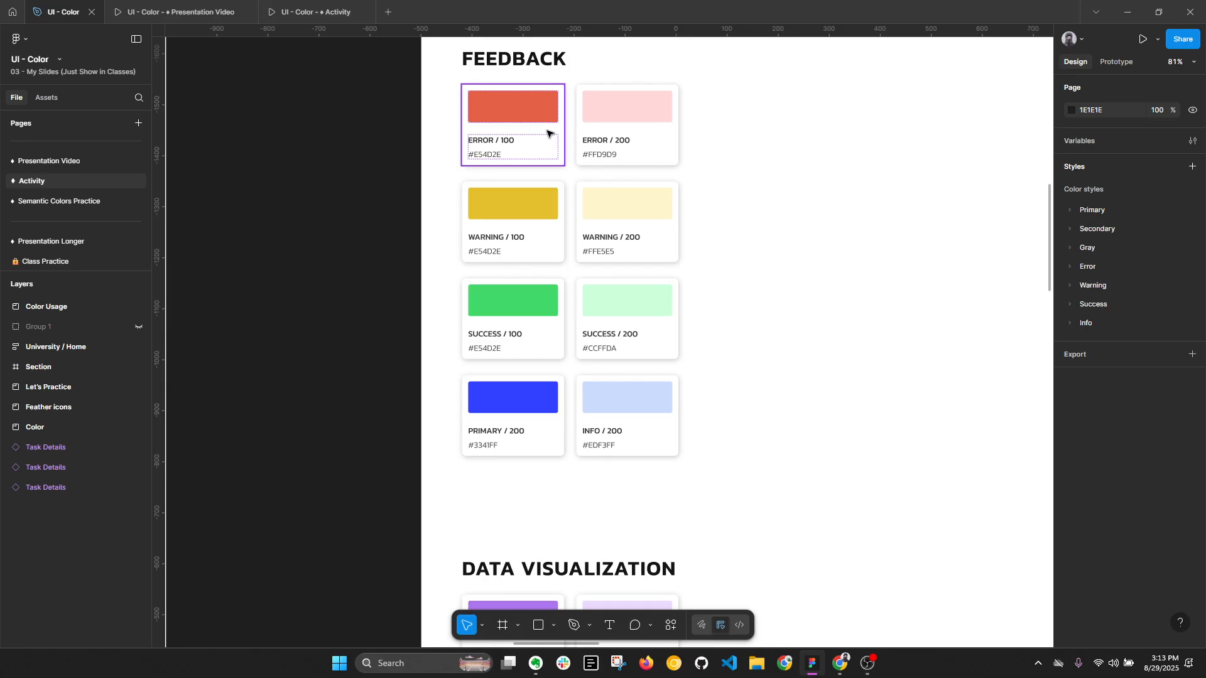
- Check the color style on the blue PRIMARY / 200 feedback swatch and look through the Info color style group
ctrl+click(540, 395)
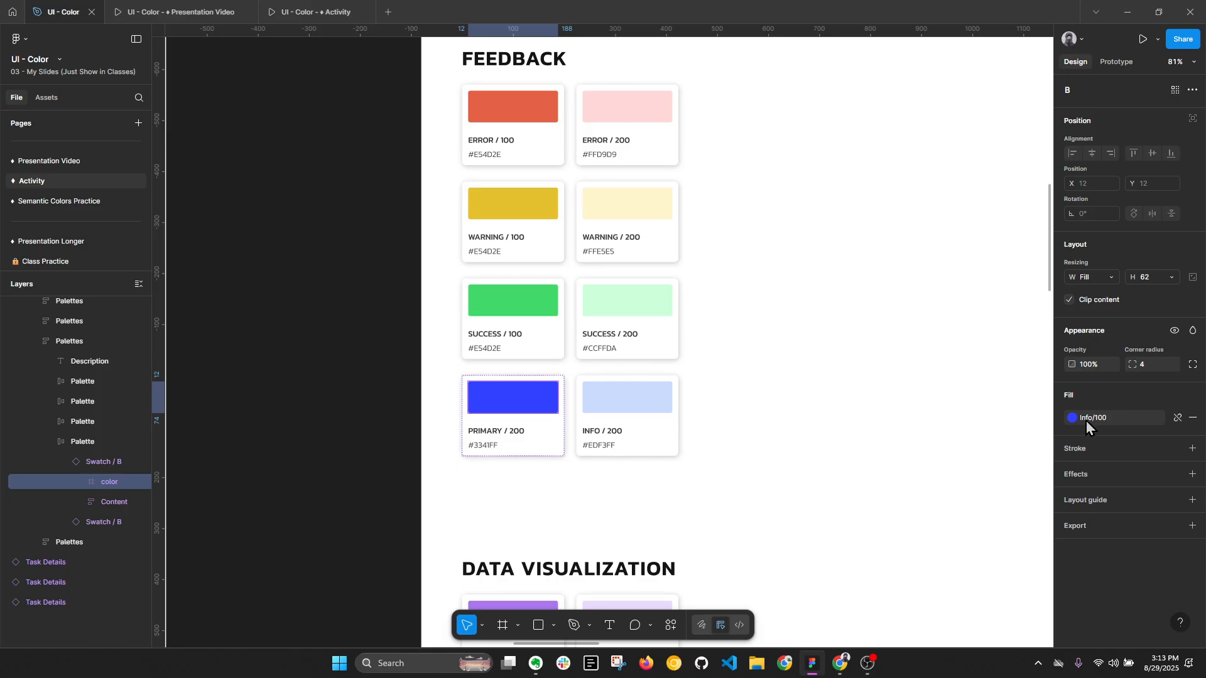
click(717, 429)
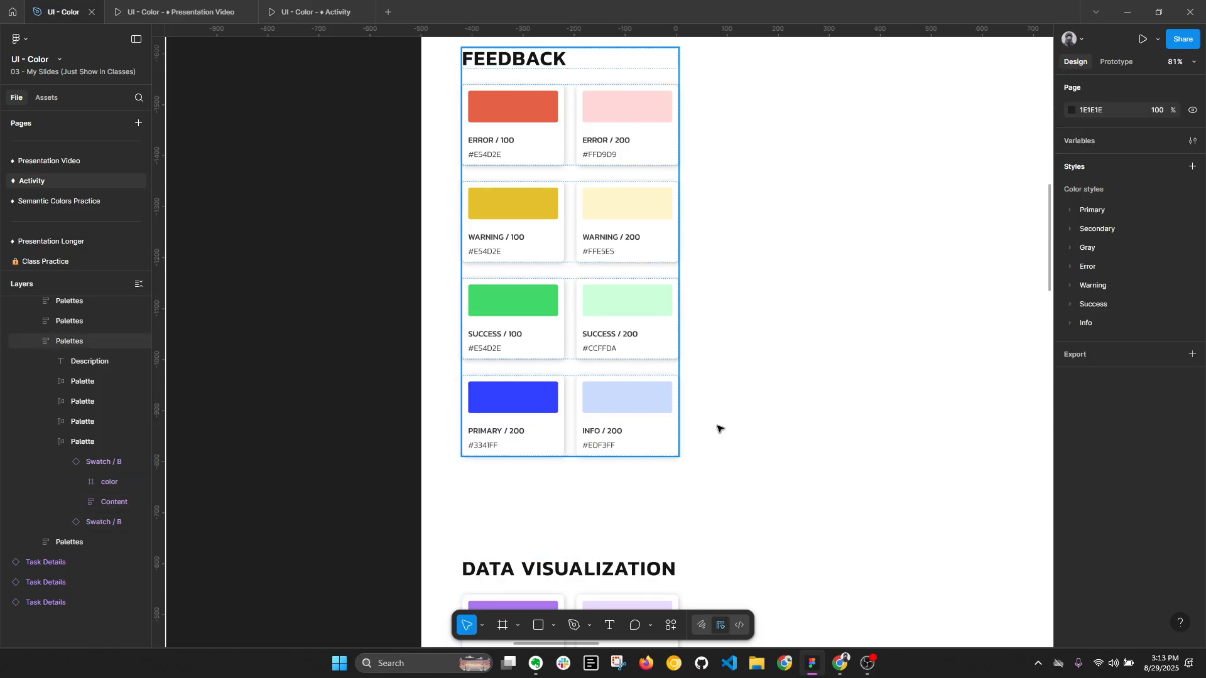
click(1069, 324)
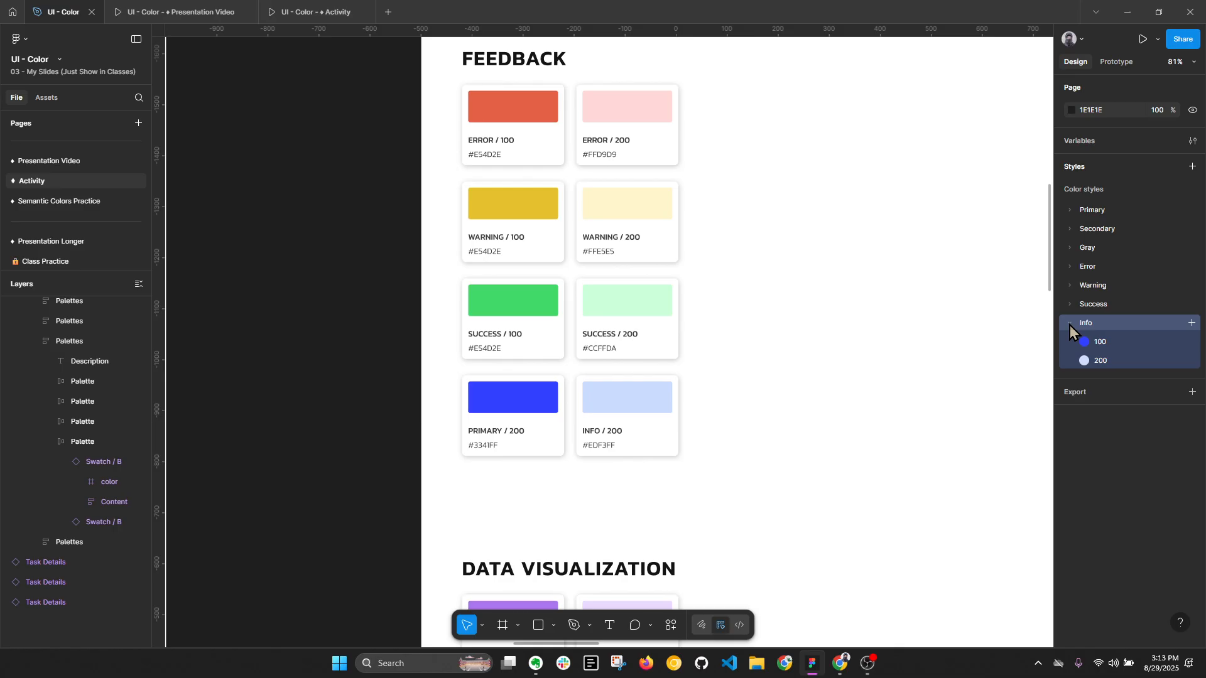
click(1068, 326)
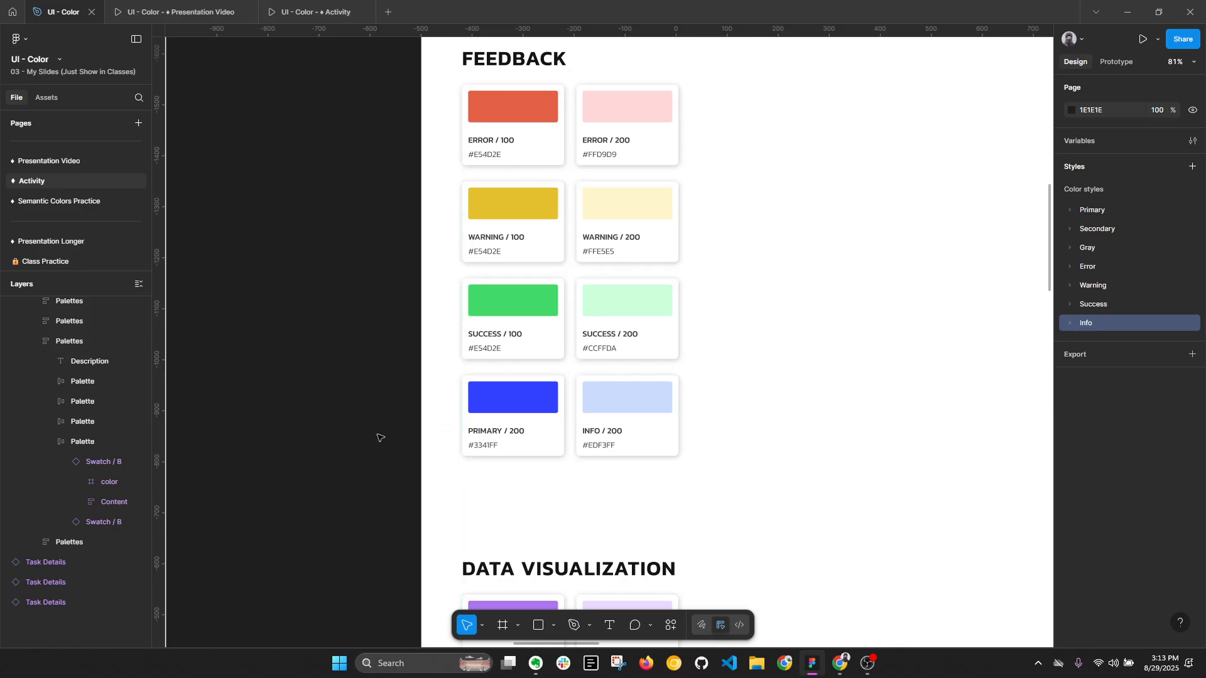
- Select the Button component set in the Let's Practice frame and collapse the unrelated layers
scroll(398, 452, down, 5)
click(440, 328)
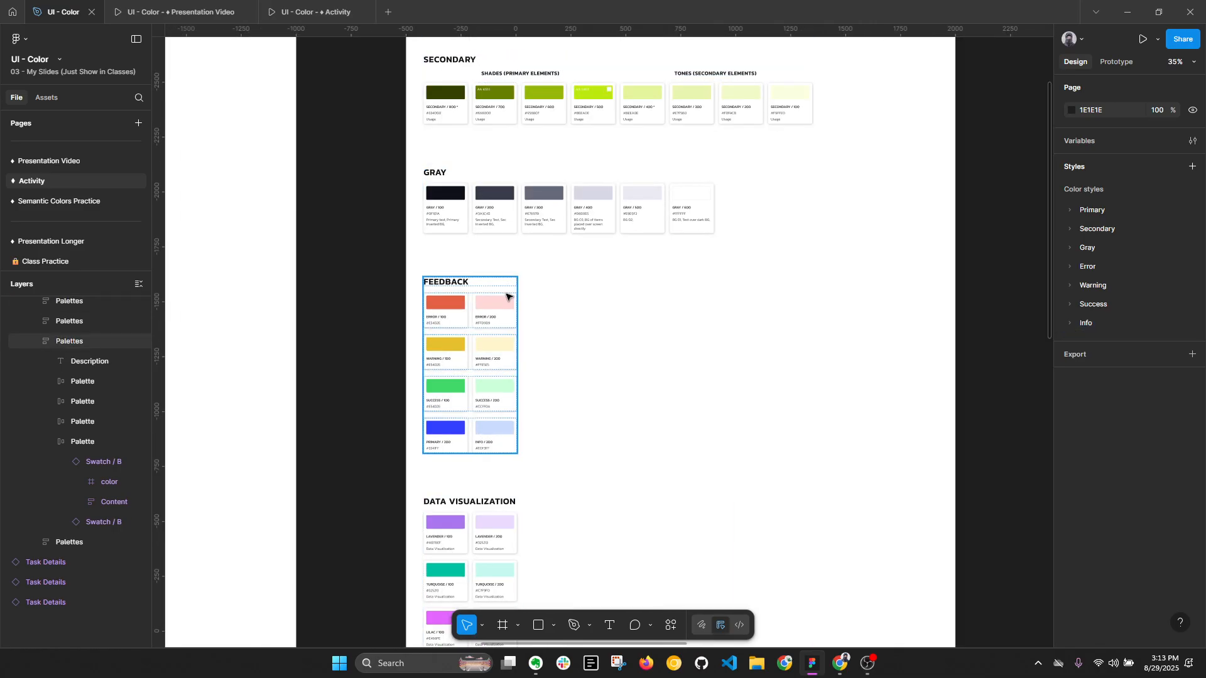
scroll(508, 298, down, 1)
drag(641, 162, 548, 340)
drag(937, 264, 656, 261)
scroll(793, 213, up, 5)
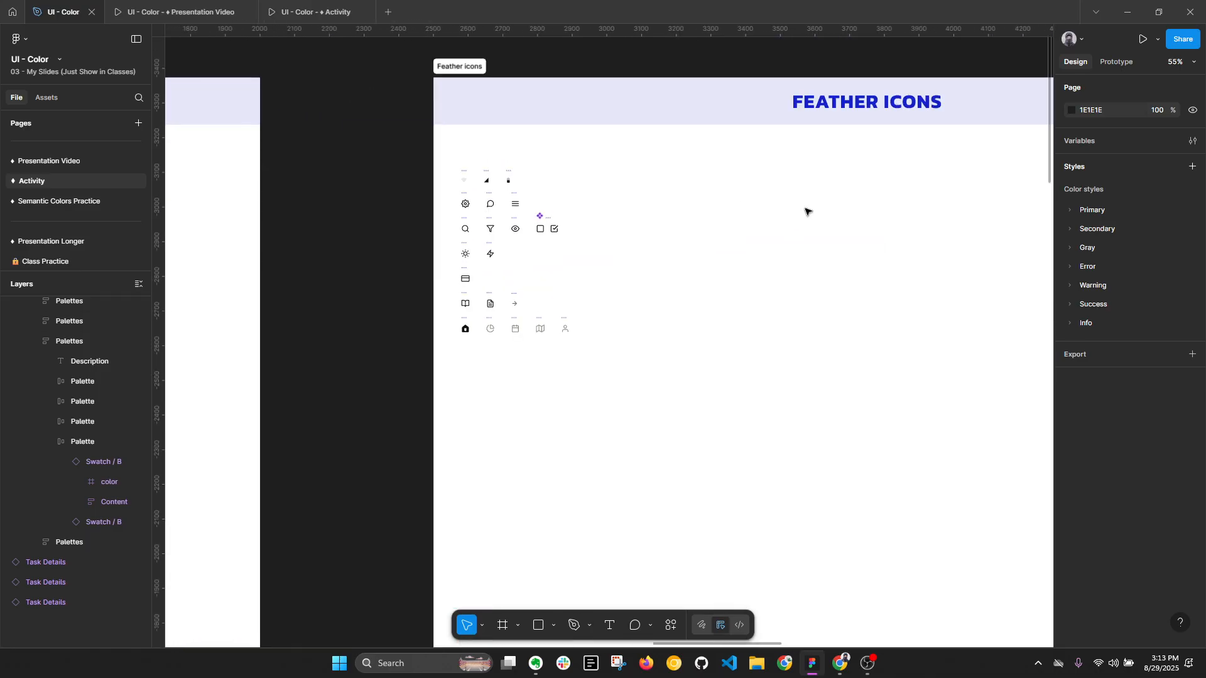
scroll(596, 203, up, 1)
scroll(527, 237, down, 5)
drag(992, 272, 582, 270)
drag(697, 255, 552, 251)
scroll(641, 178, up, 7)
click(554, 237)
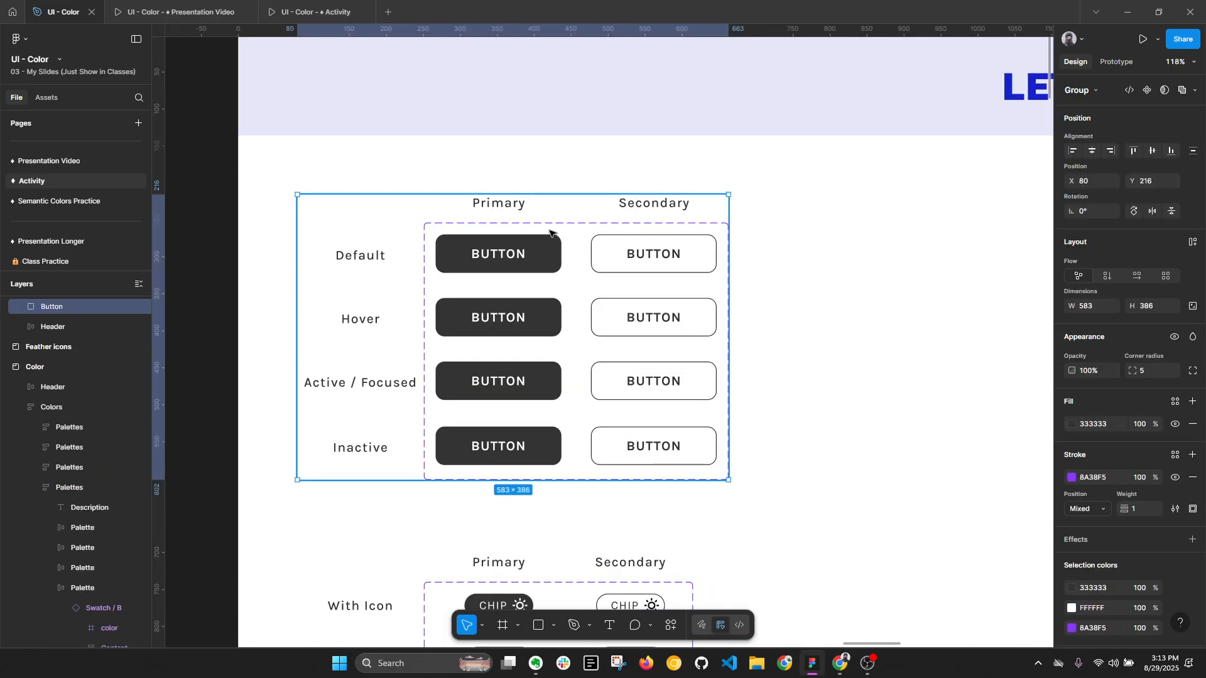
scroll(553, 237, down, 1)
scroll(525, 233, up, 3)
click(638, 234)
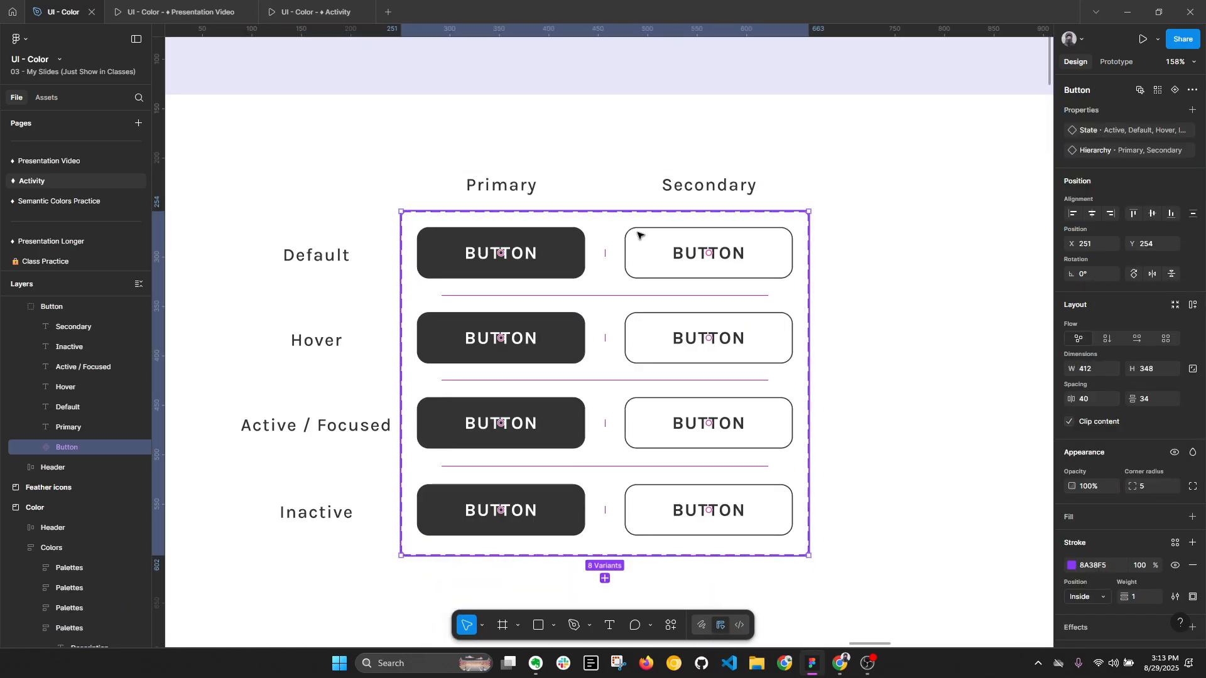
key(alt+l)
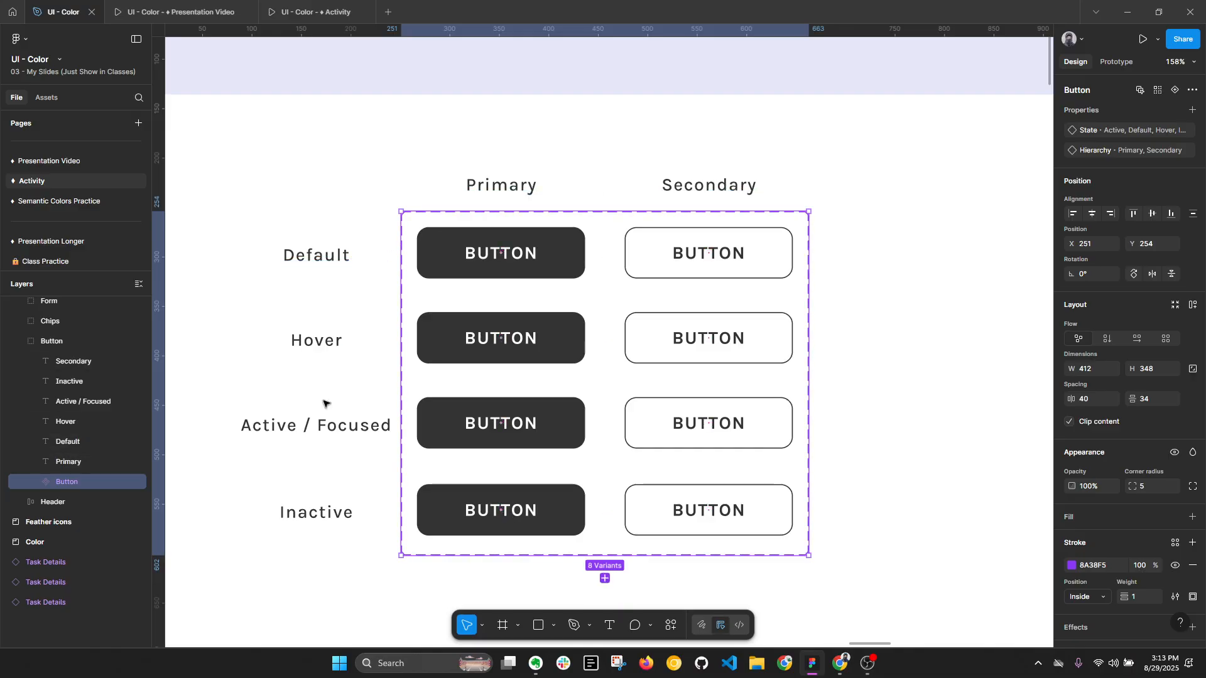
- Apply the Primary/500 color style to the fill of the Default primary button variant
click(573, 252)
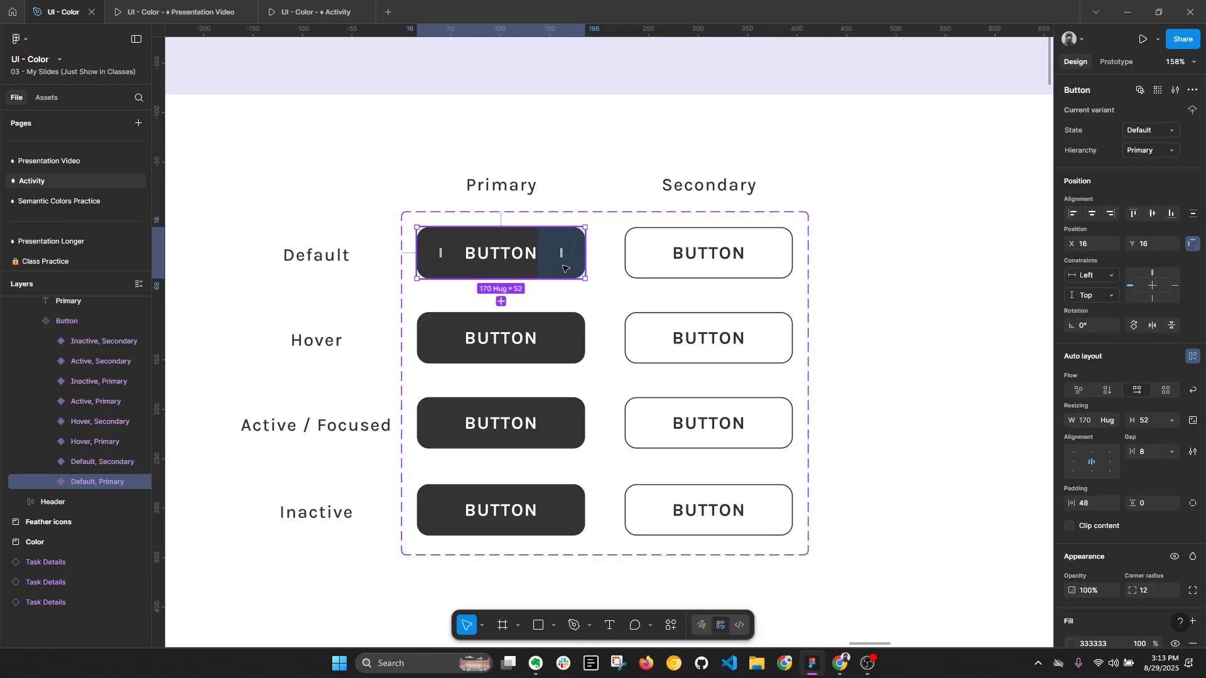
scroll(1110, 380, down, 4)
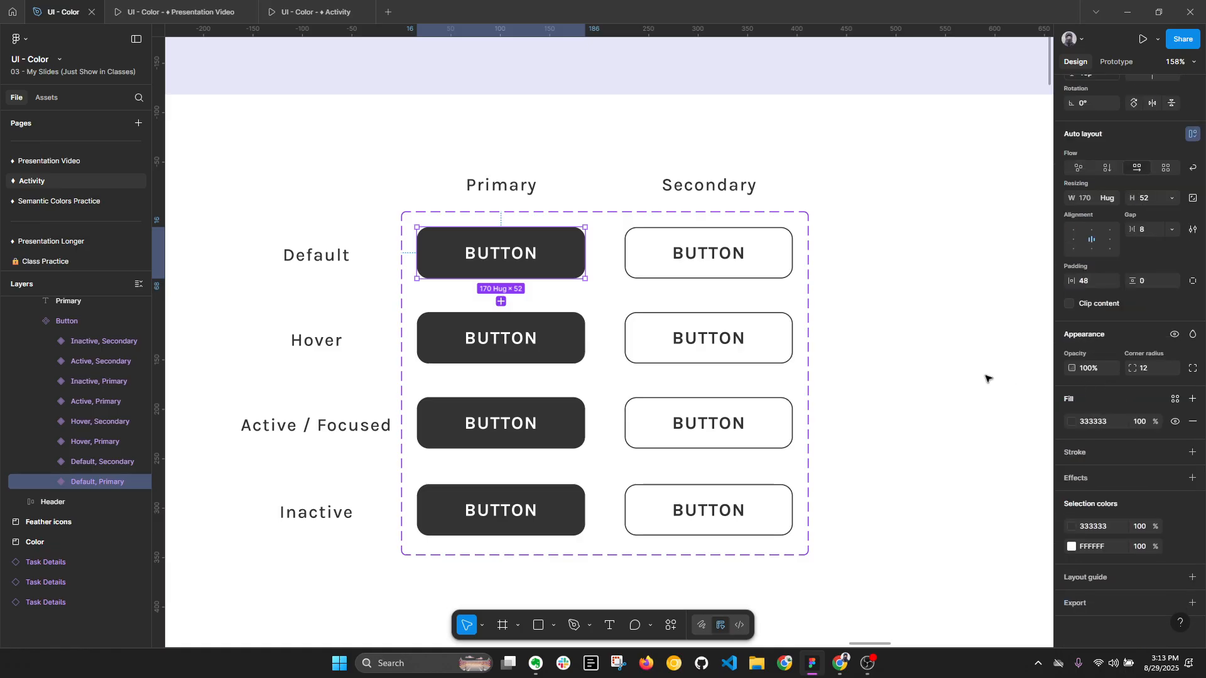
click(1175, 399)
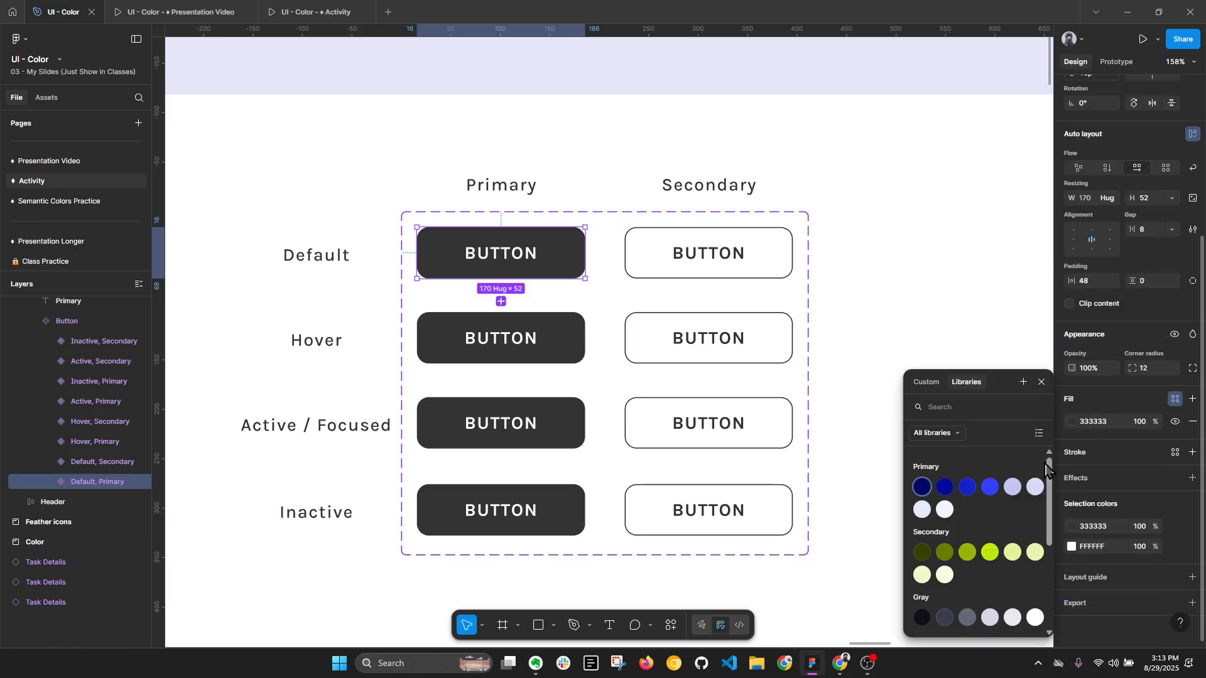
click(990, 488)
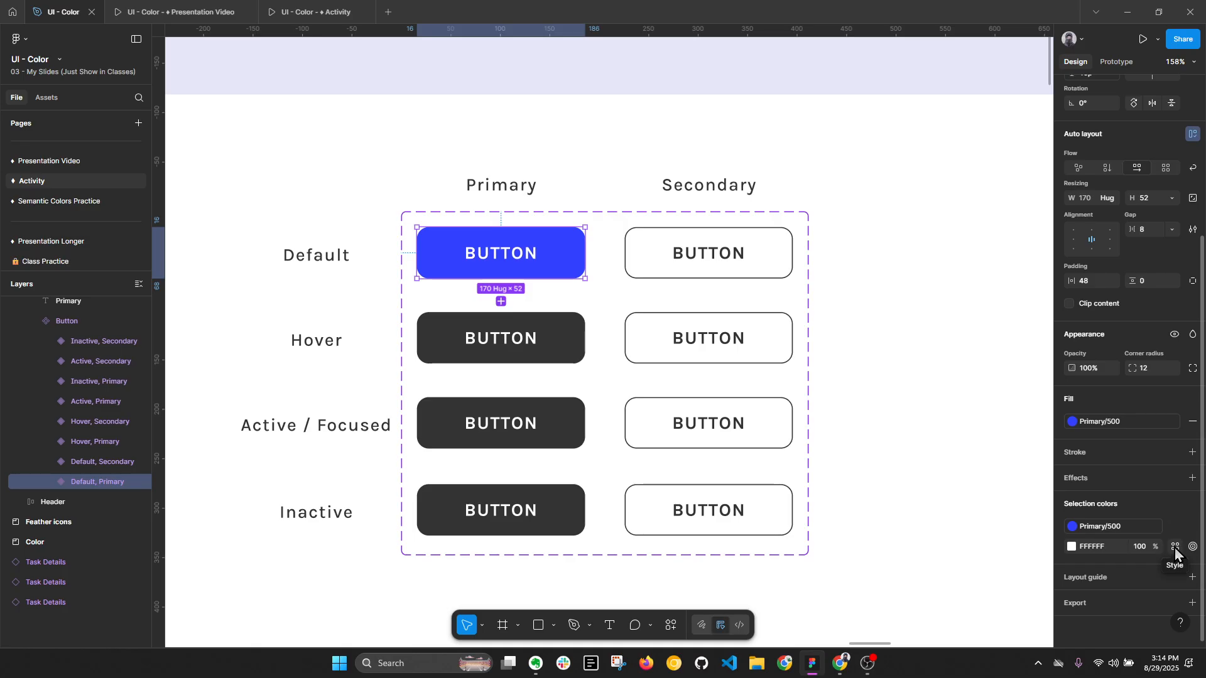
- Apply the Gray/600 color style to the white label of the Default primary button
click(1174, 549)
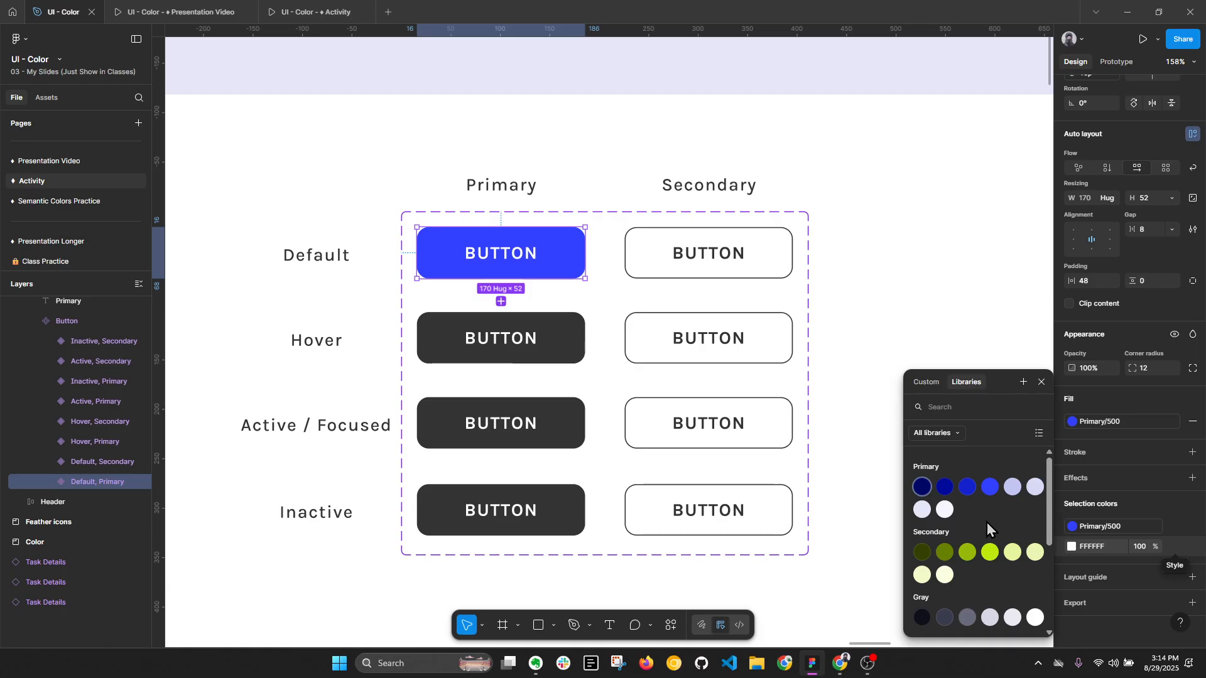
scroll(986, 529, down, 2)
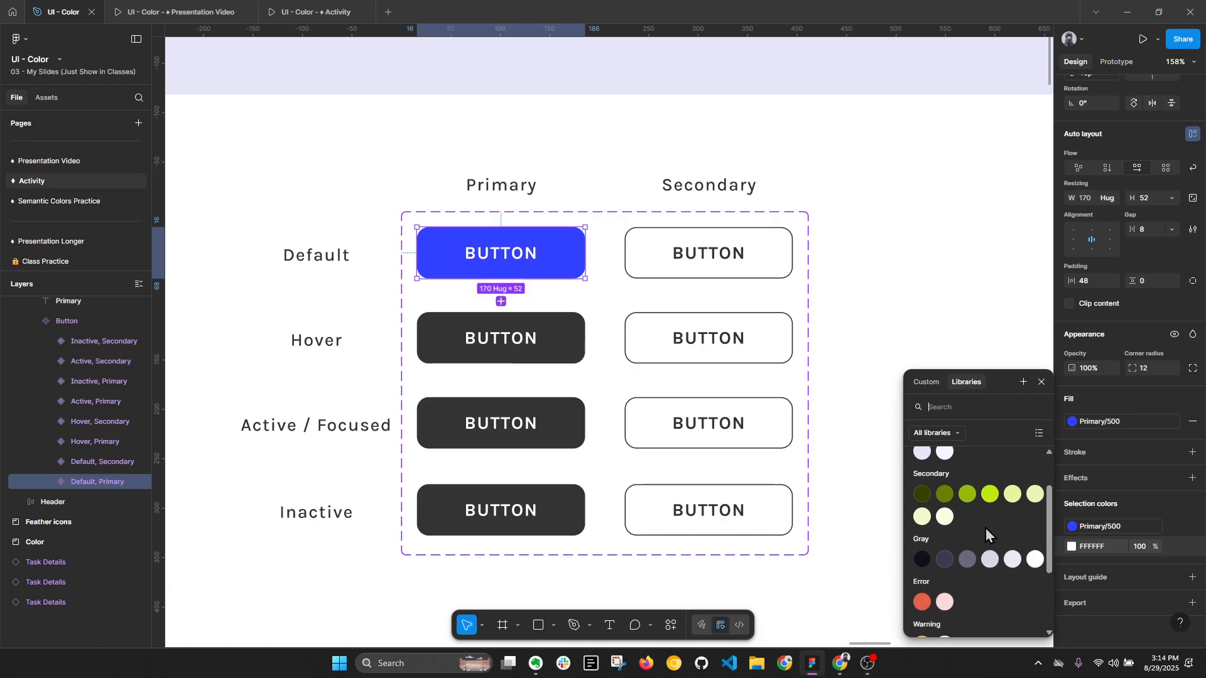
click(1034, 555)
scroll(501, 255, up, 5)
scroll(502, 257, up, 6)
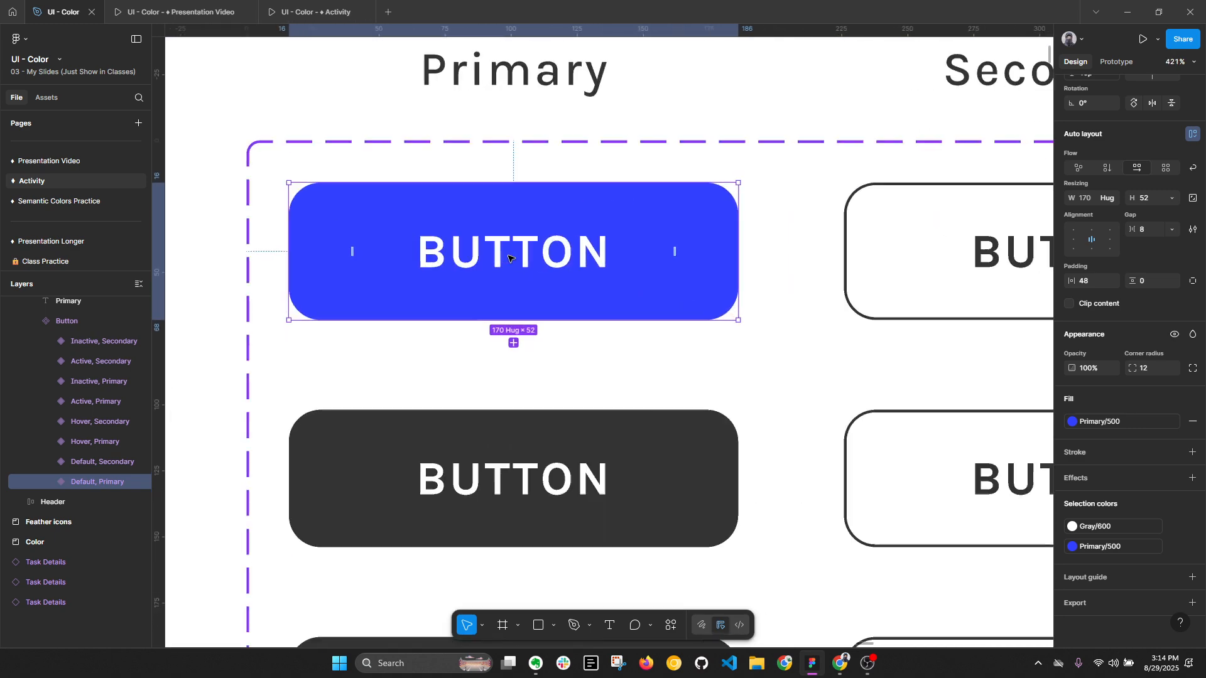
scroll(501, 256, down, 2)
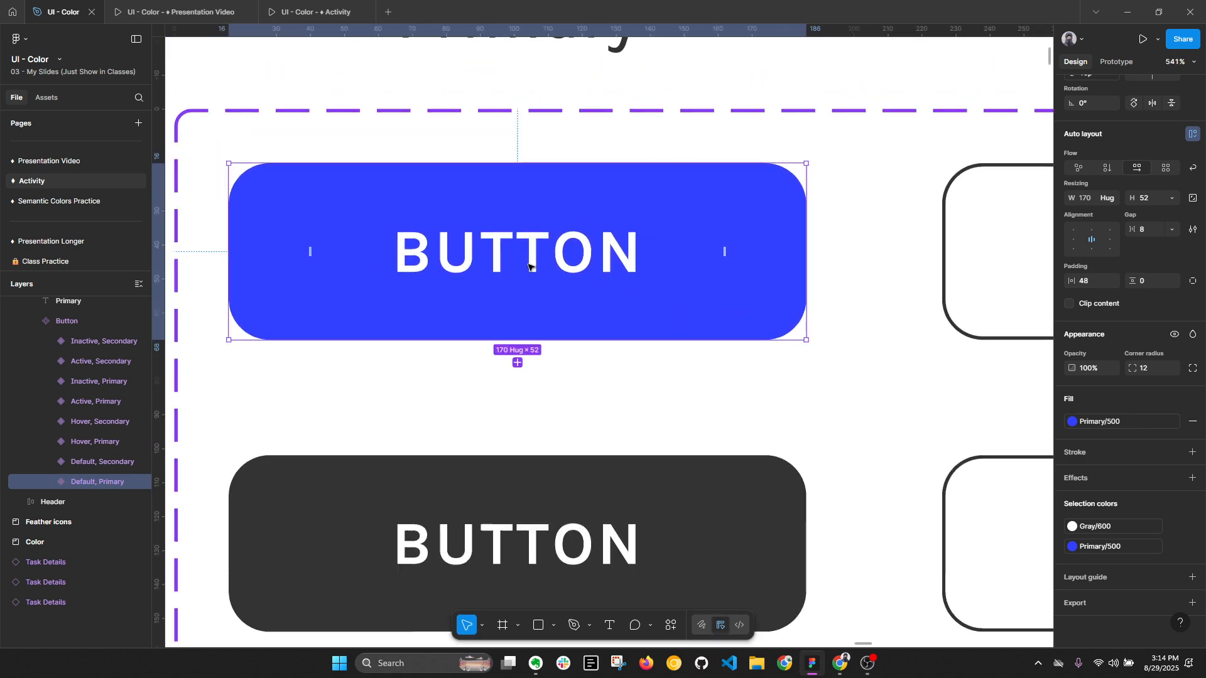
- Try the Primary/400 and Primary/200 color styles on the Default primary button's label
click(1117, 527)
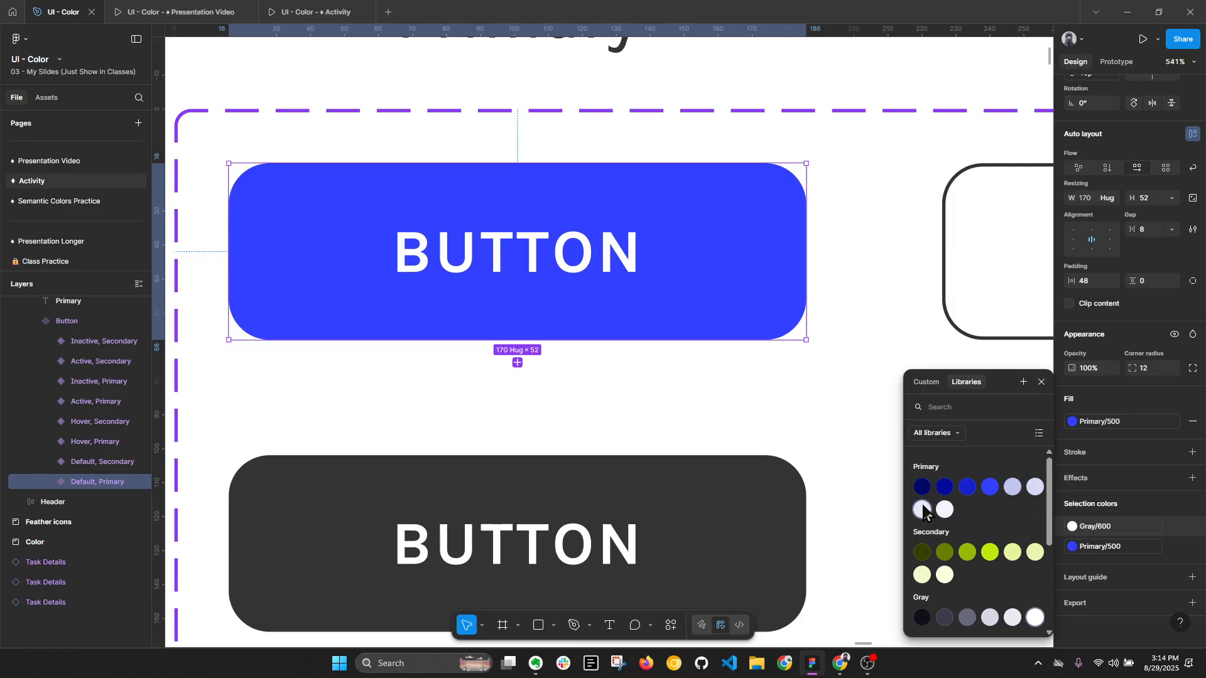
click(1013, 488)
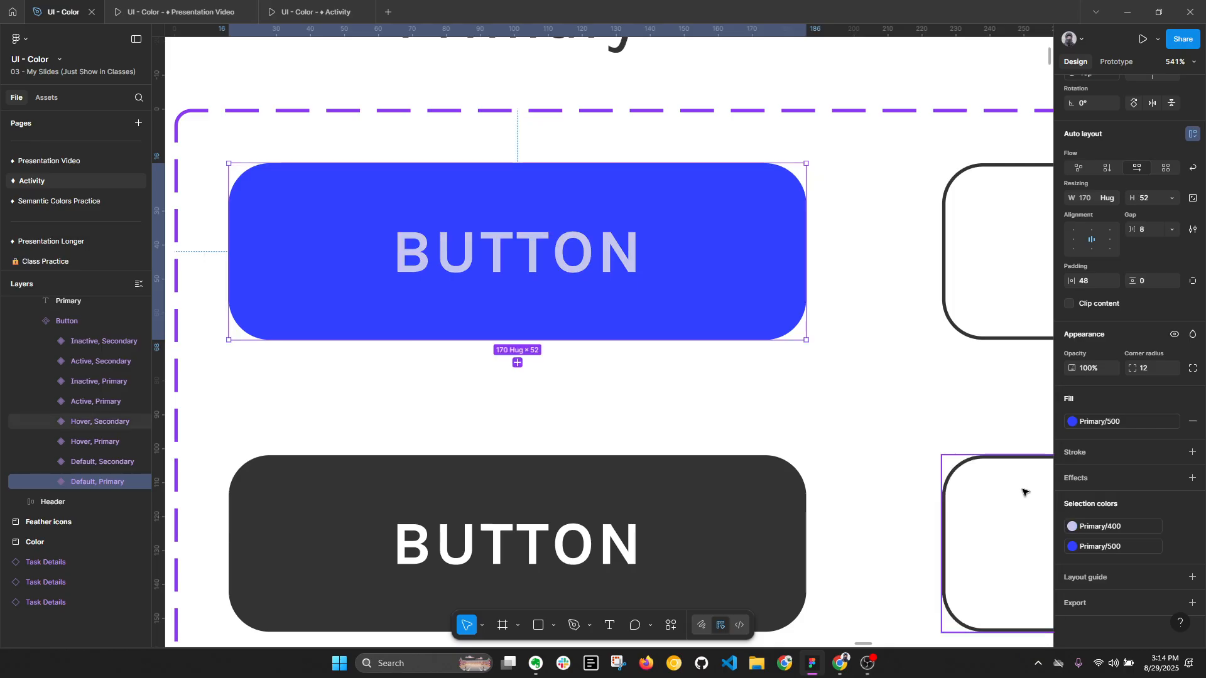
click(1073, 526)
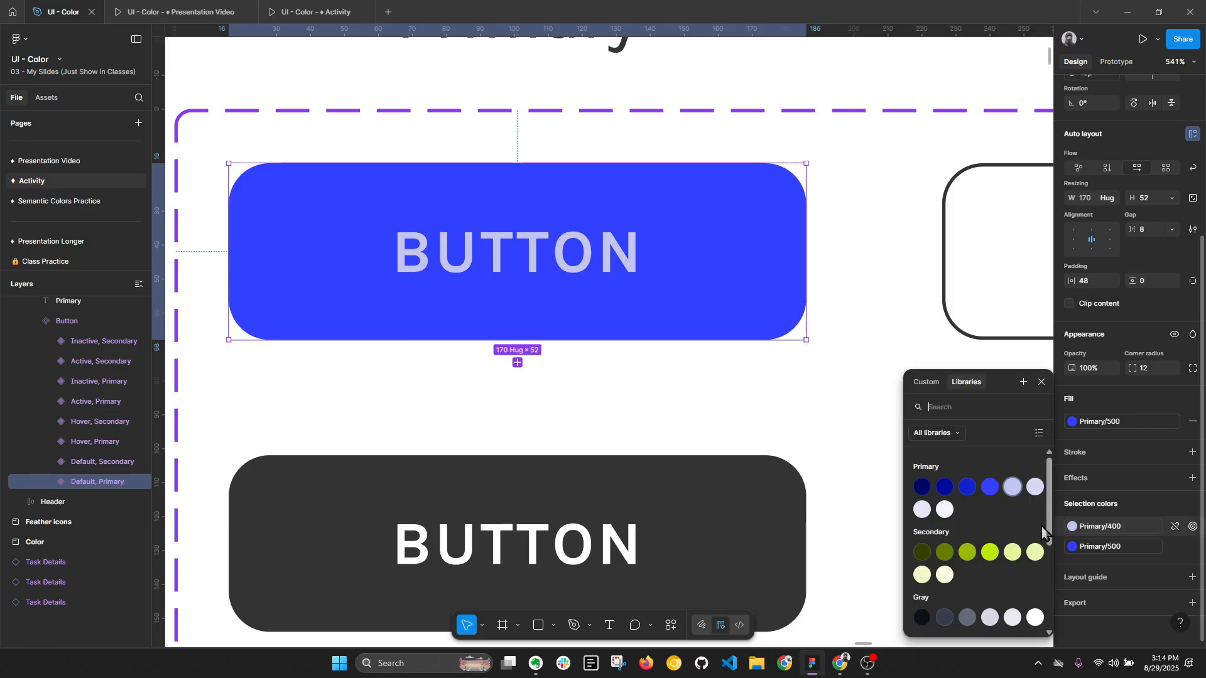
click(922, 512)
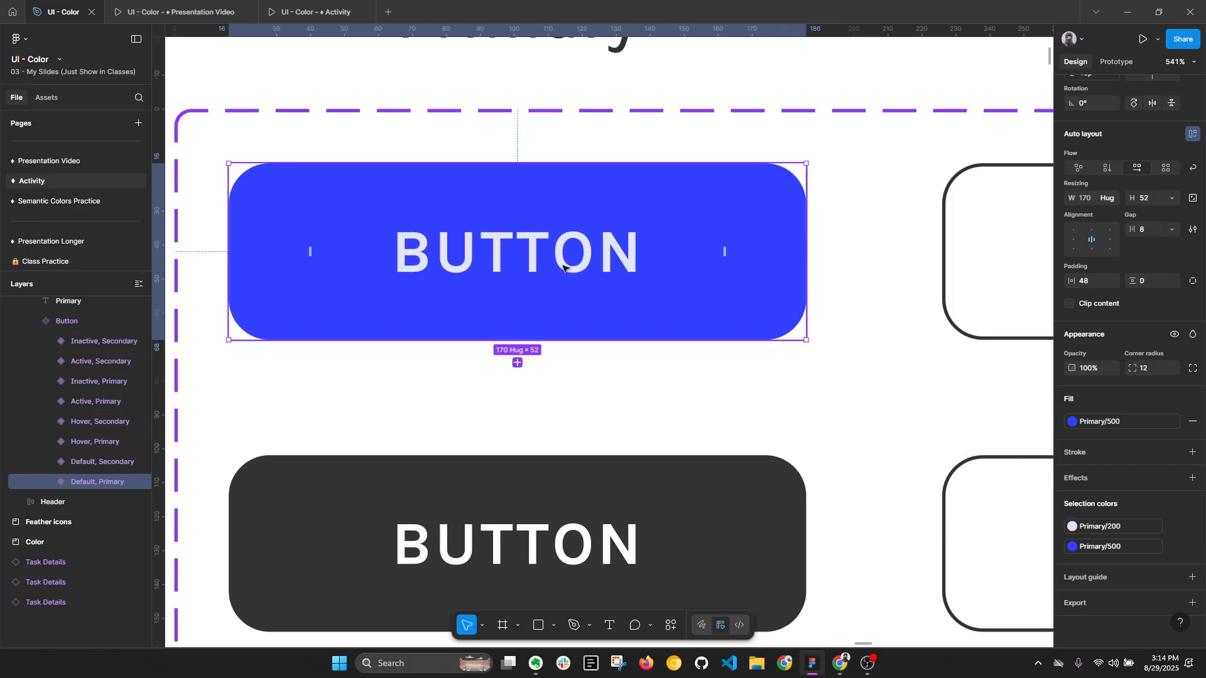
key(alt+l)
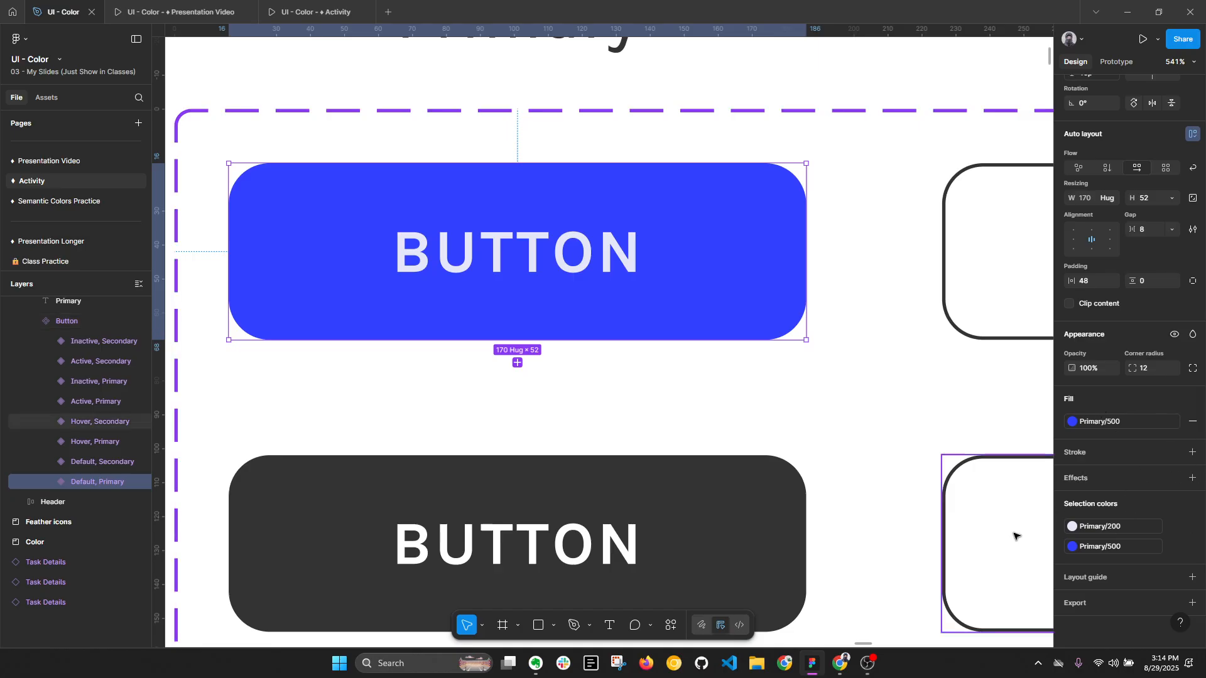
- Set the Default primary button's label color back to the Gray/600 style
click(1112, 534)
scroll(1020, 522, down, 5)
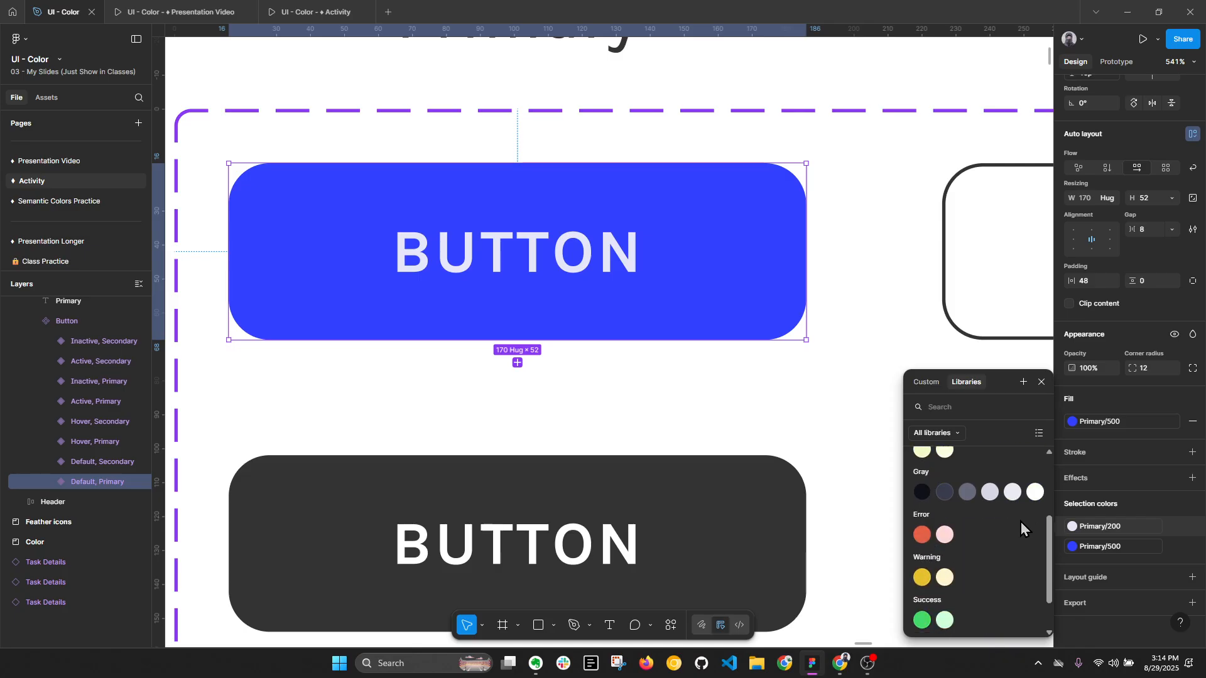
click(1038, 495)
key(alt+l)
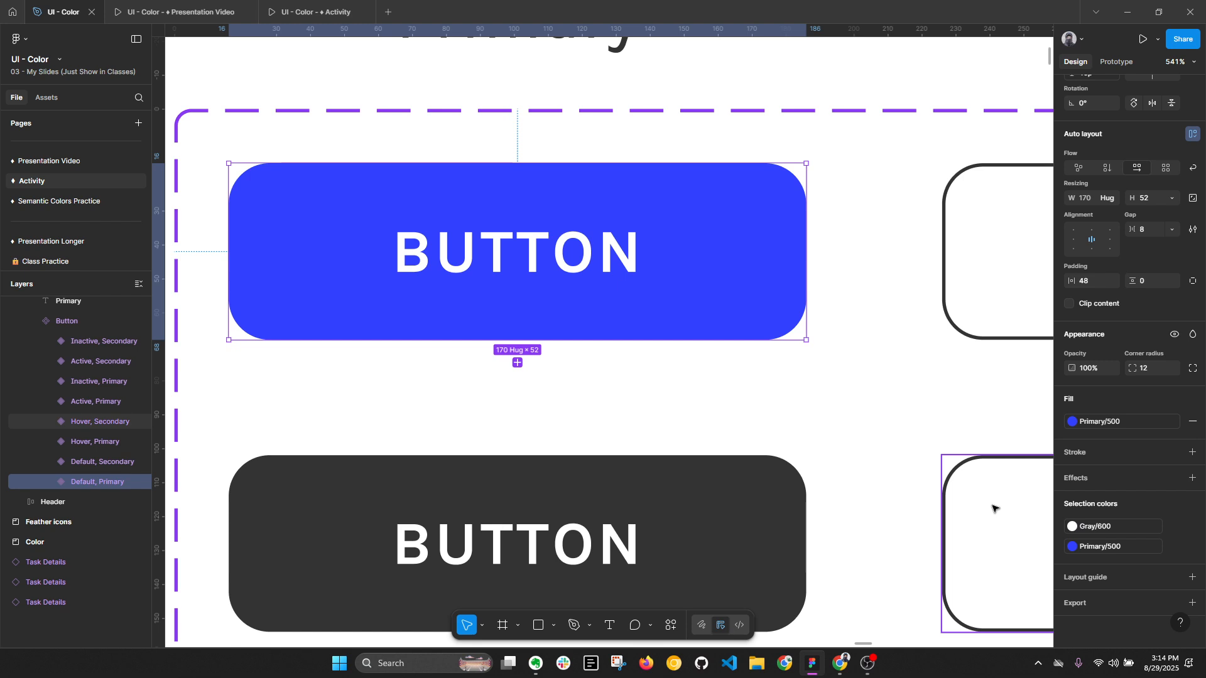
- Apply the Primary/600 color style to the fill of the Hover primary button variant
scroll(697, 317, down, 5)
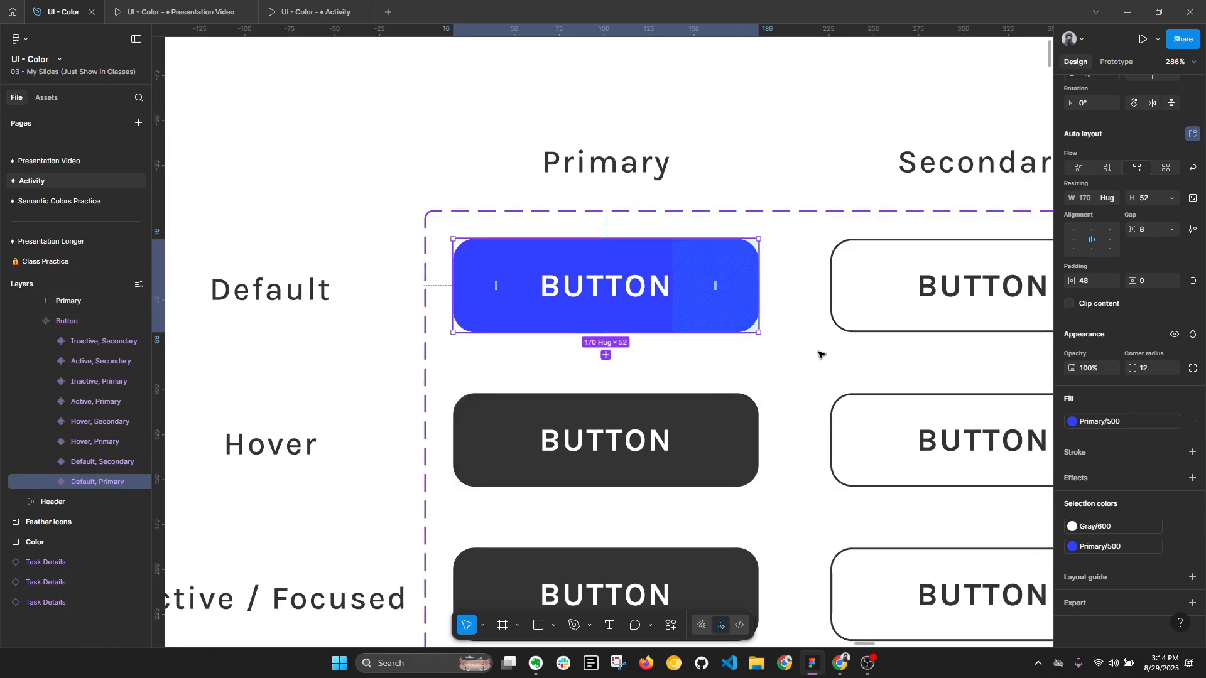
click(722, 421)
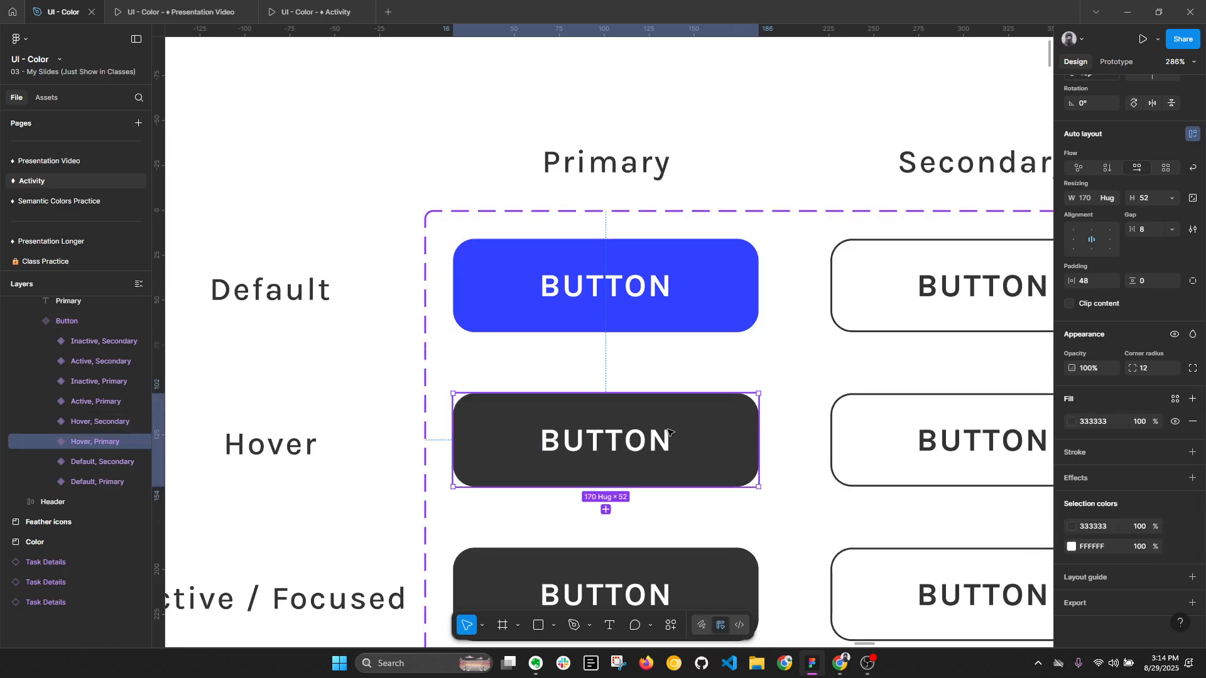
scroll(767, 382, down, 1)
scroll(722, 327, down, 2)
scroll(722, 327, left, 1)
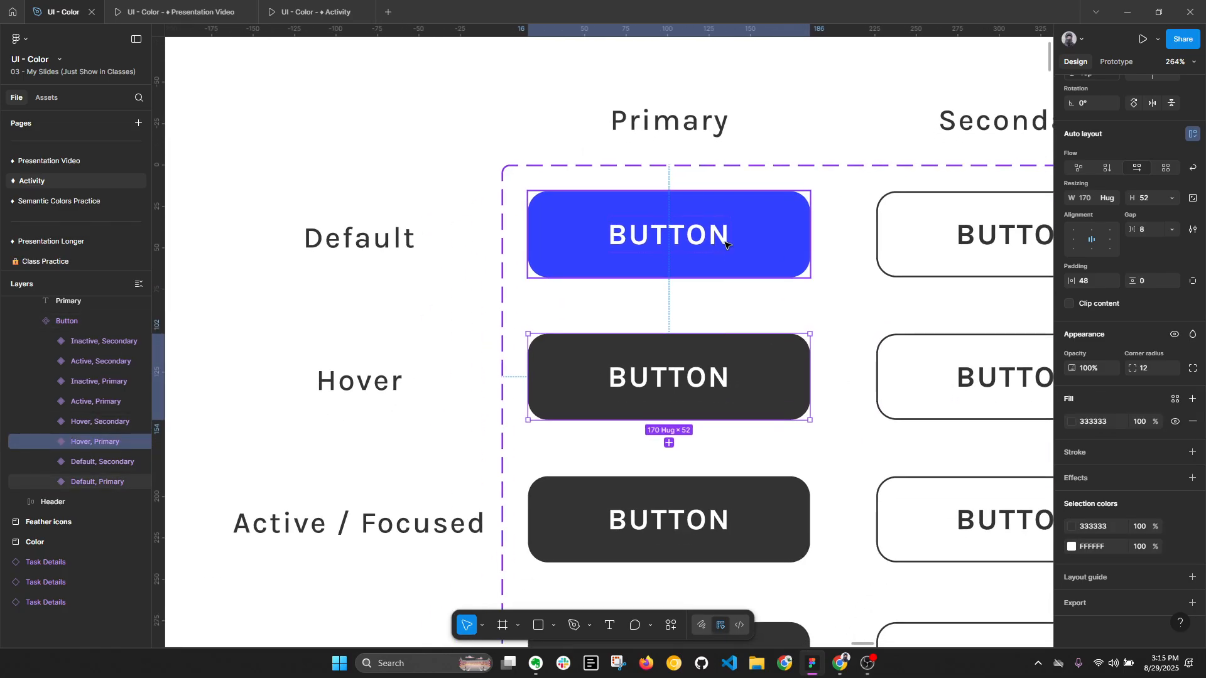
click(1175, 399)
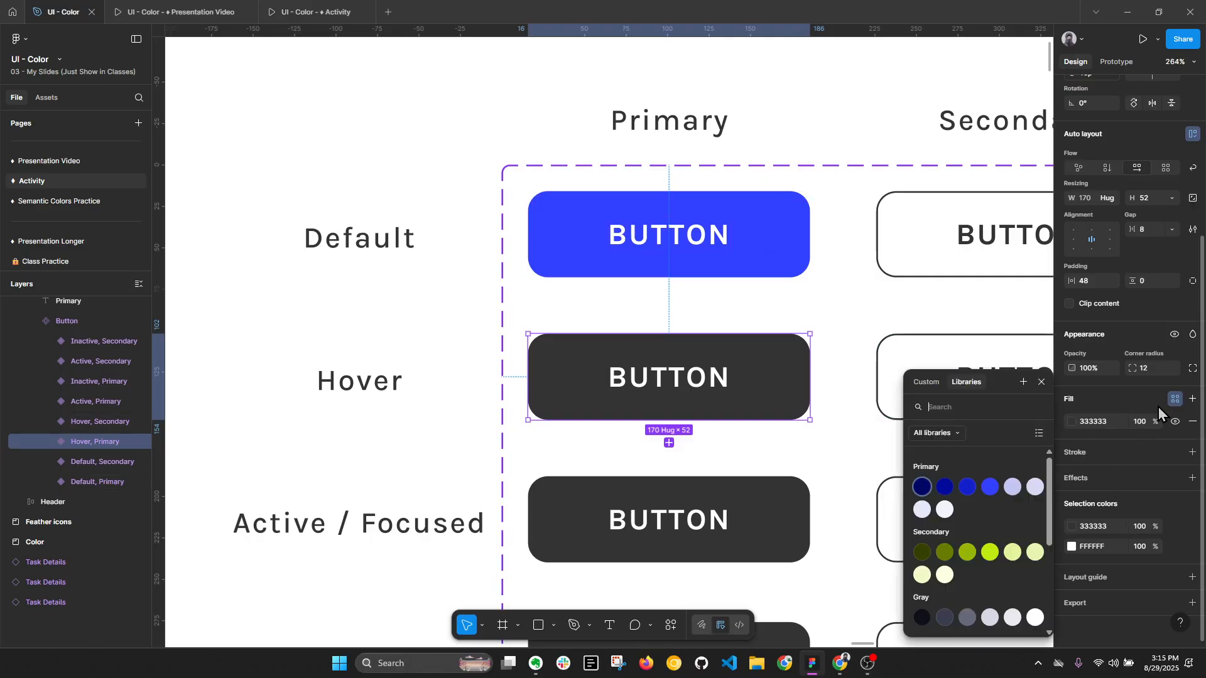
click(967, 487)
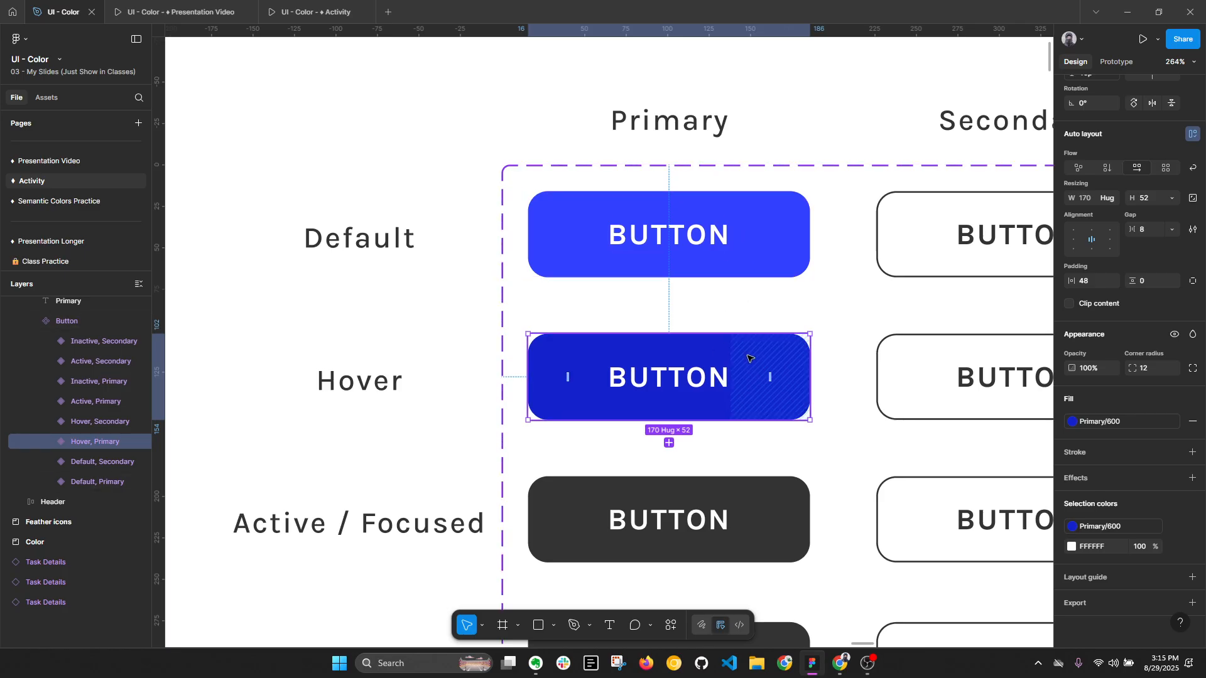
- Replace the FFFFFF color across the whole Button component set with the Gray/600 color style
scroll(553, 259, down, 1)
click(553, 189)
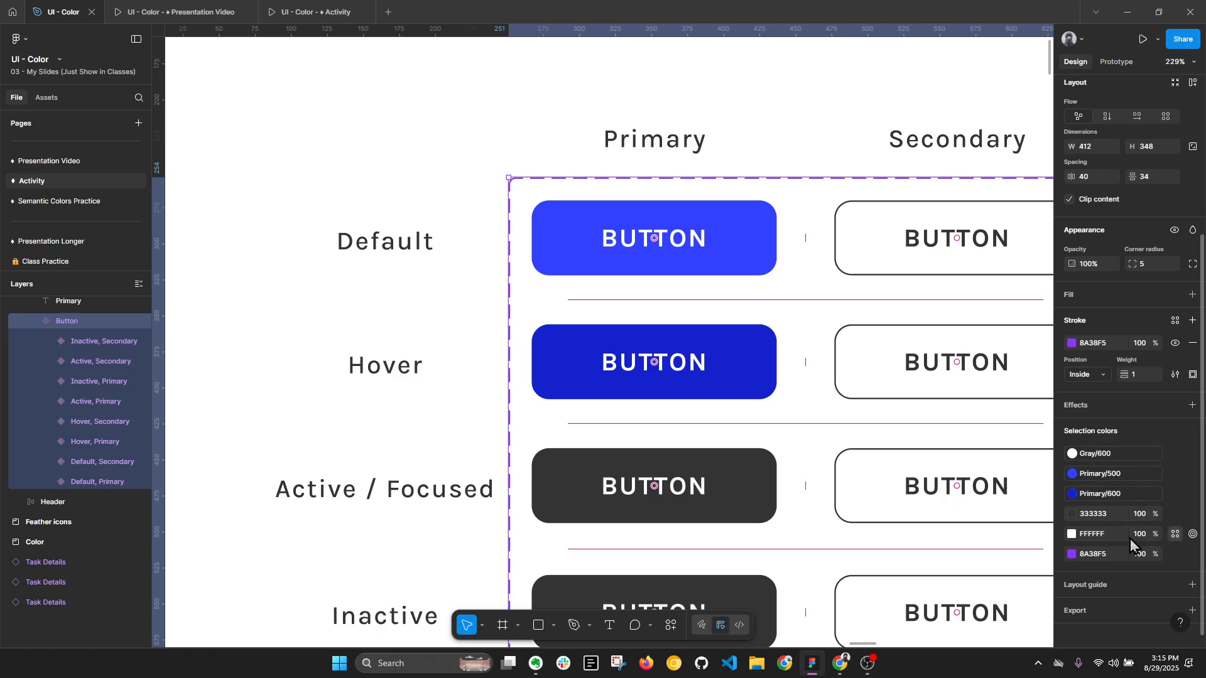
click(1072, 534)
scroll(985, 555, down, 1)
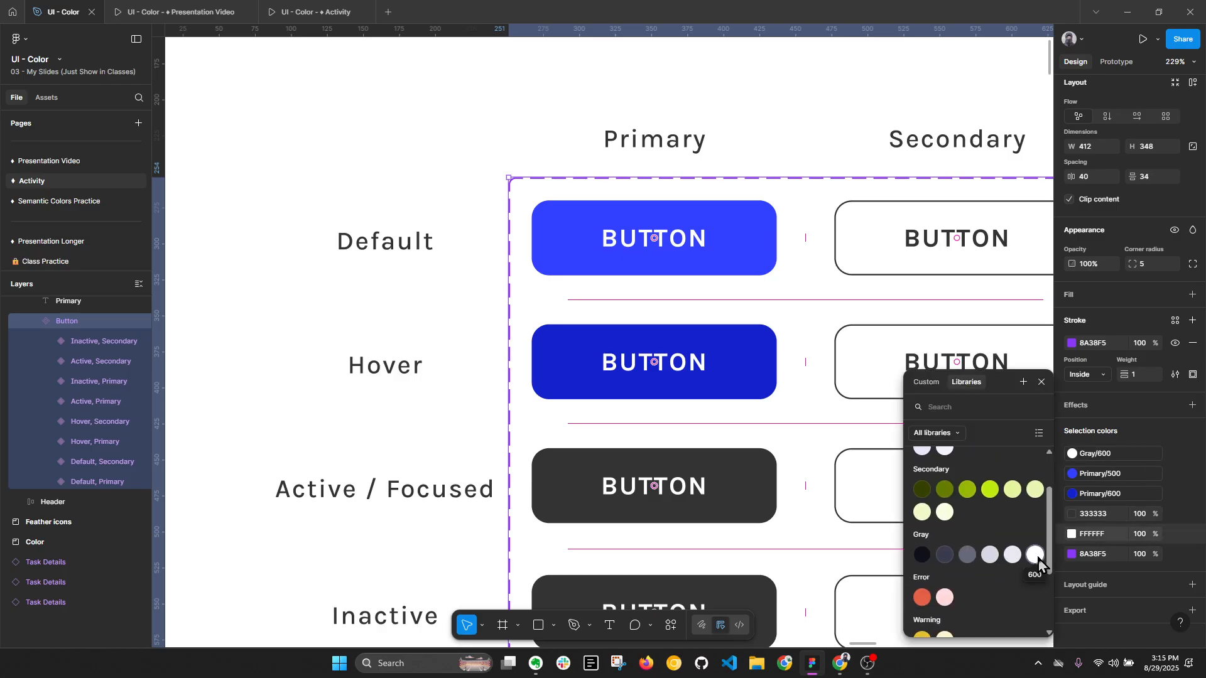
click(1038, 562)
scroll(563, 394, down, 2)
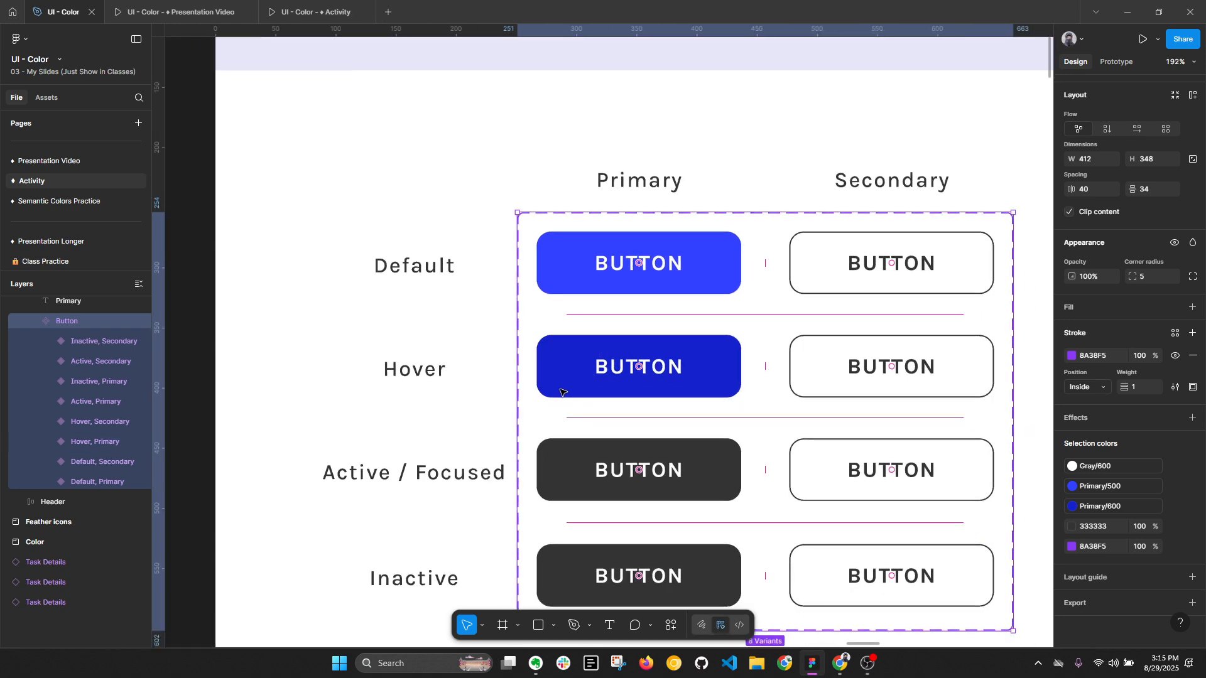
- Apply the Primary/700 color style to the fill of the Active primary button variant and deselect it
scroll(706, 468, up, 1)
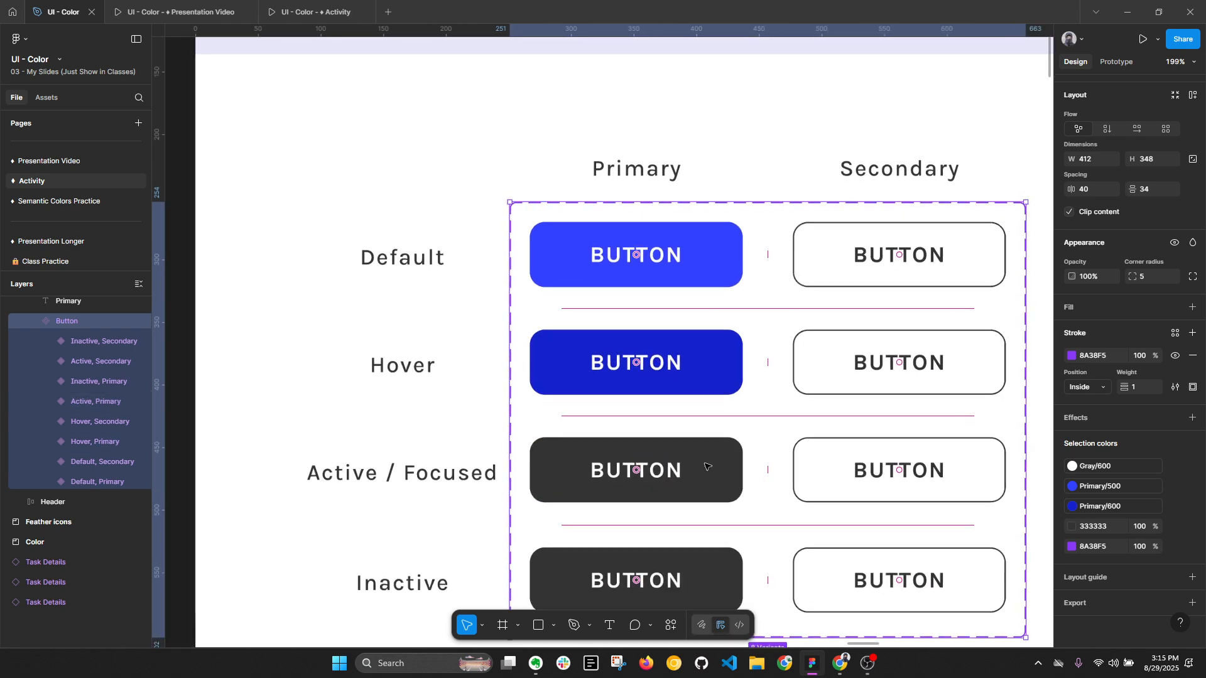
click(708, 466)
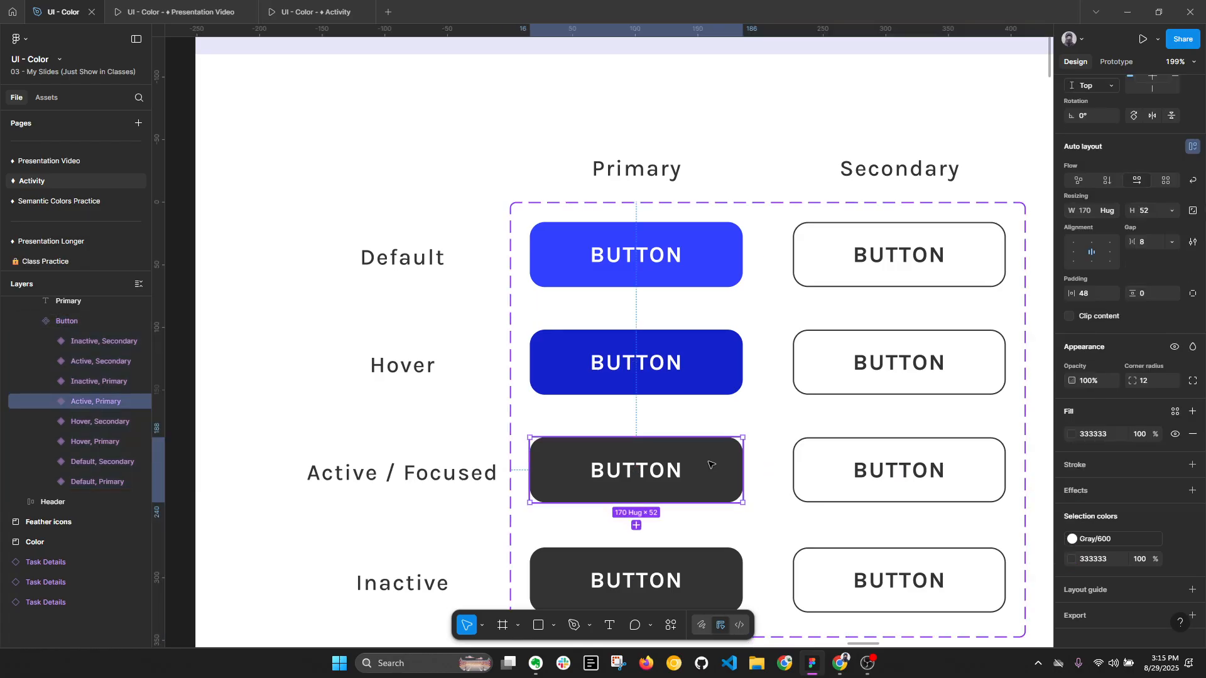
key(alt+l)
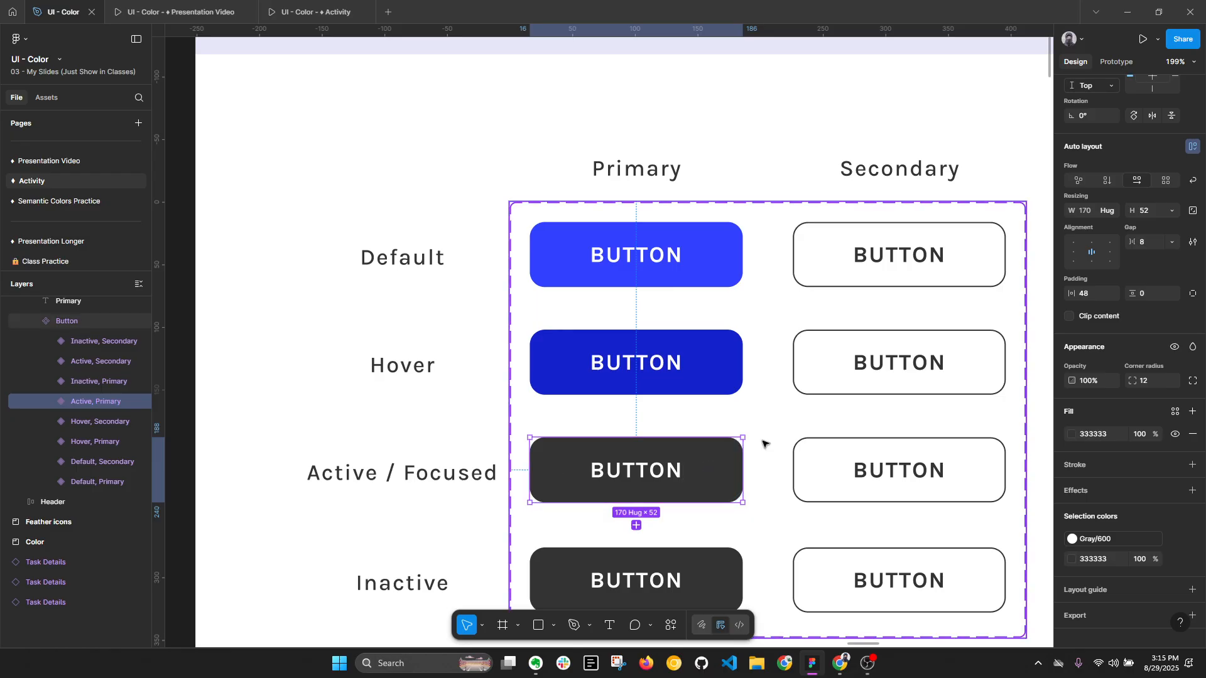
click(1174, 415)
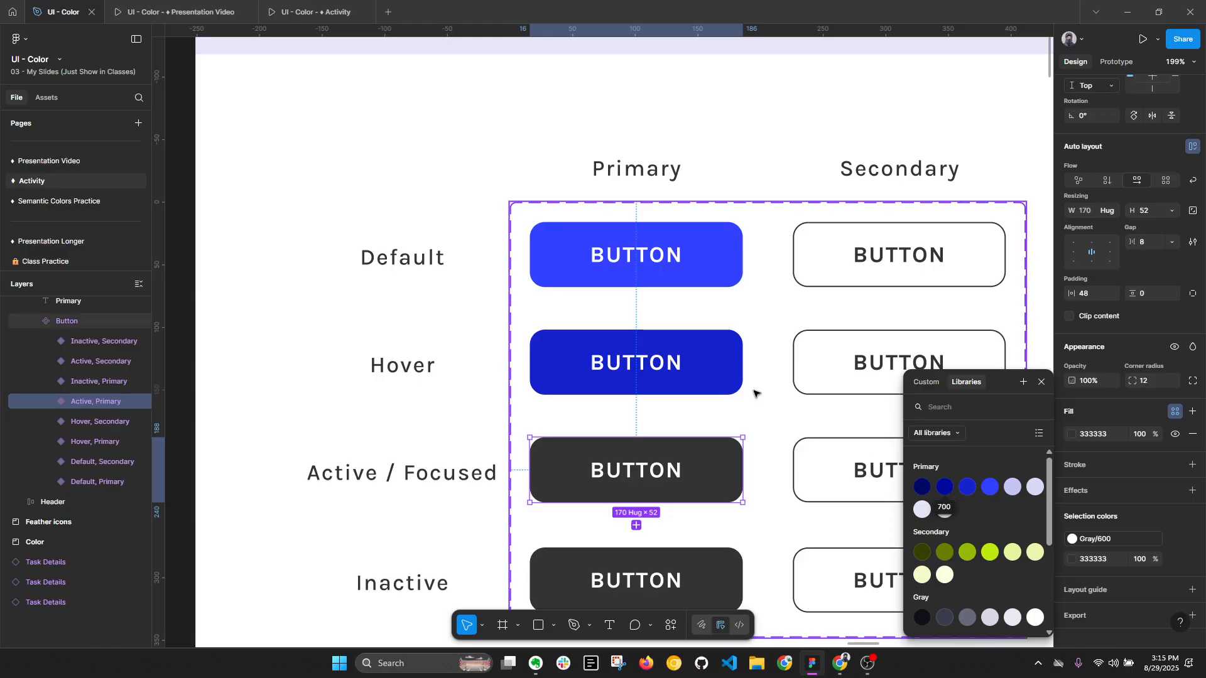
click(945, 488)
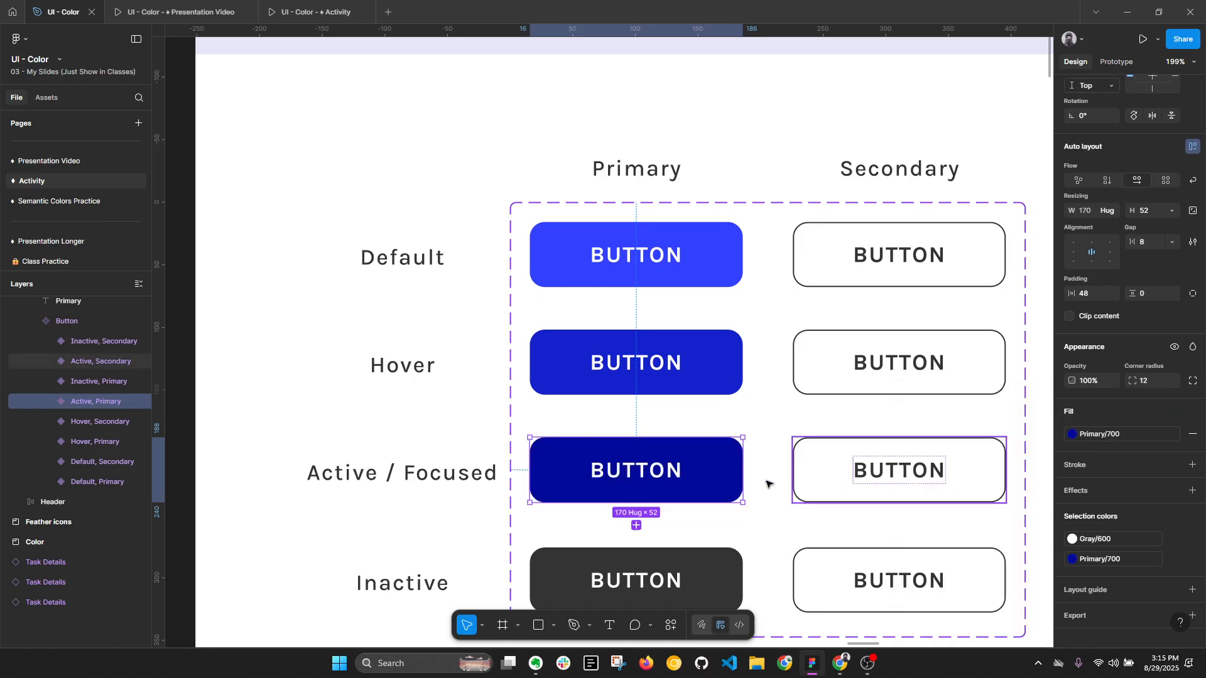
scroll(683, 418, down, 1)
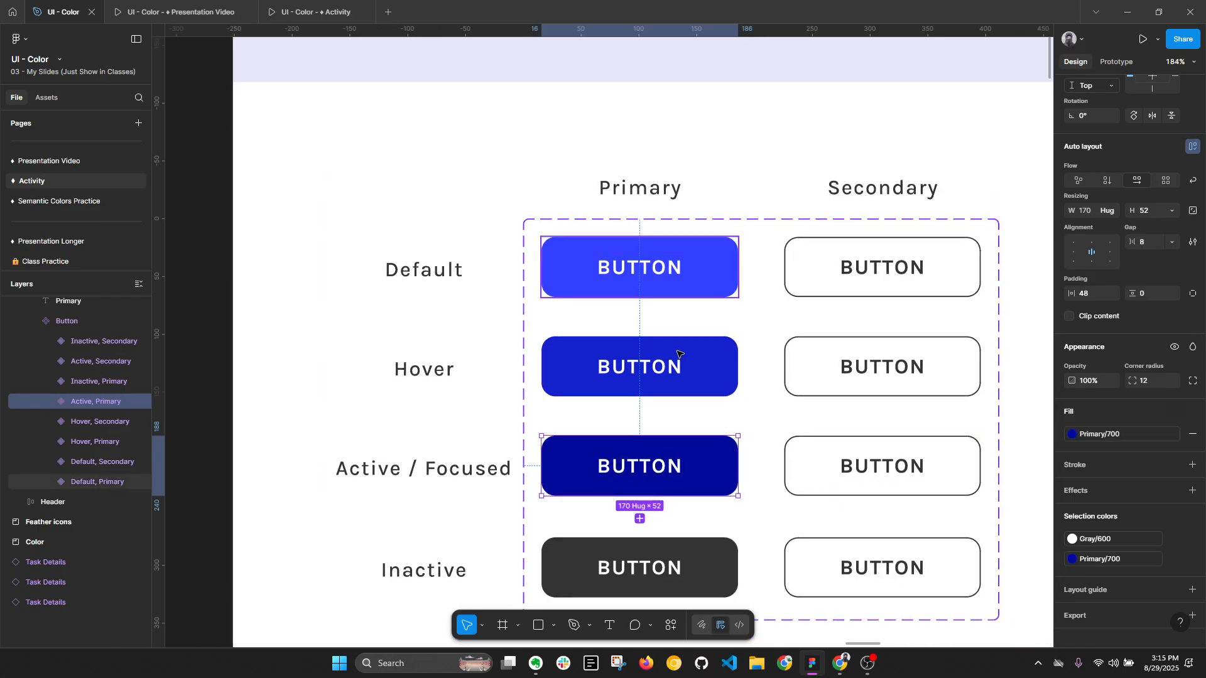
click(291, 518)
key(alt+l)
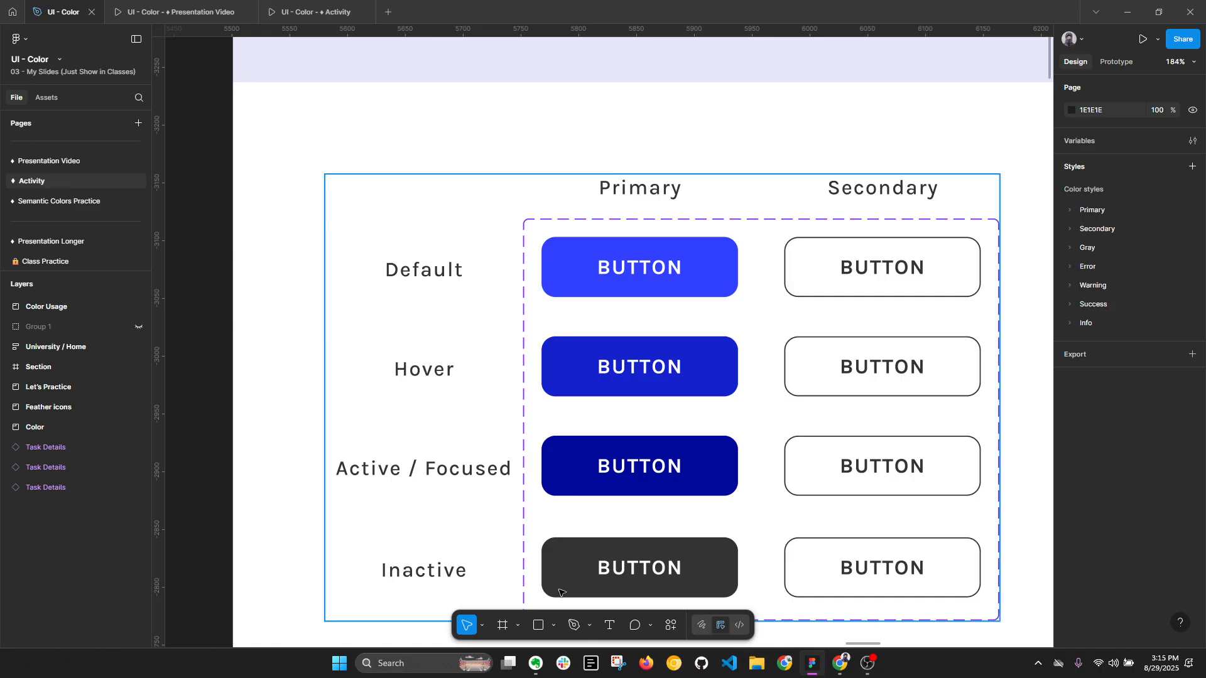
- Apply the Primary/500 color style to the stroke of the Default secondary button variant
double_click(690, 569)
drag(722, 537, 598, 500)
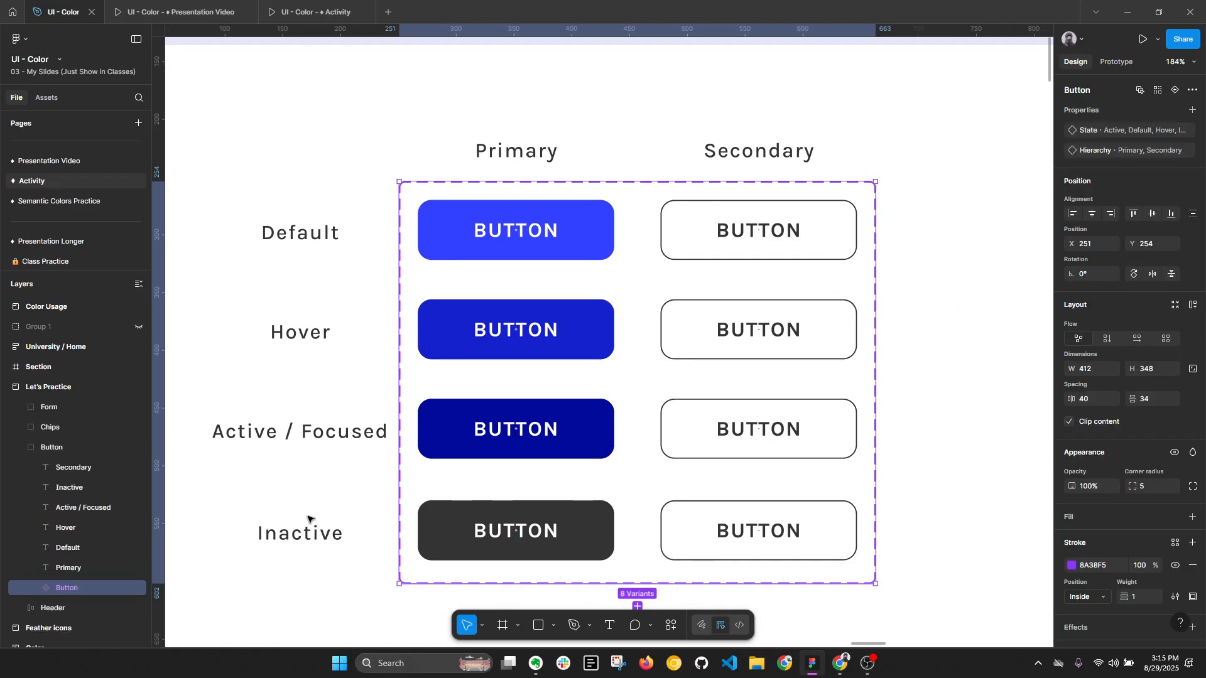
click(838, 239)
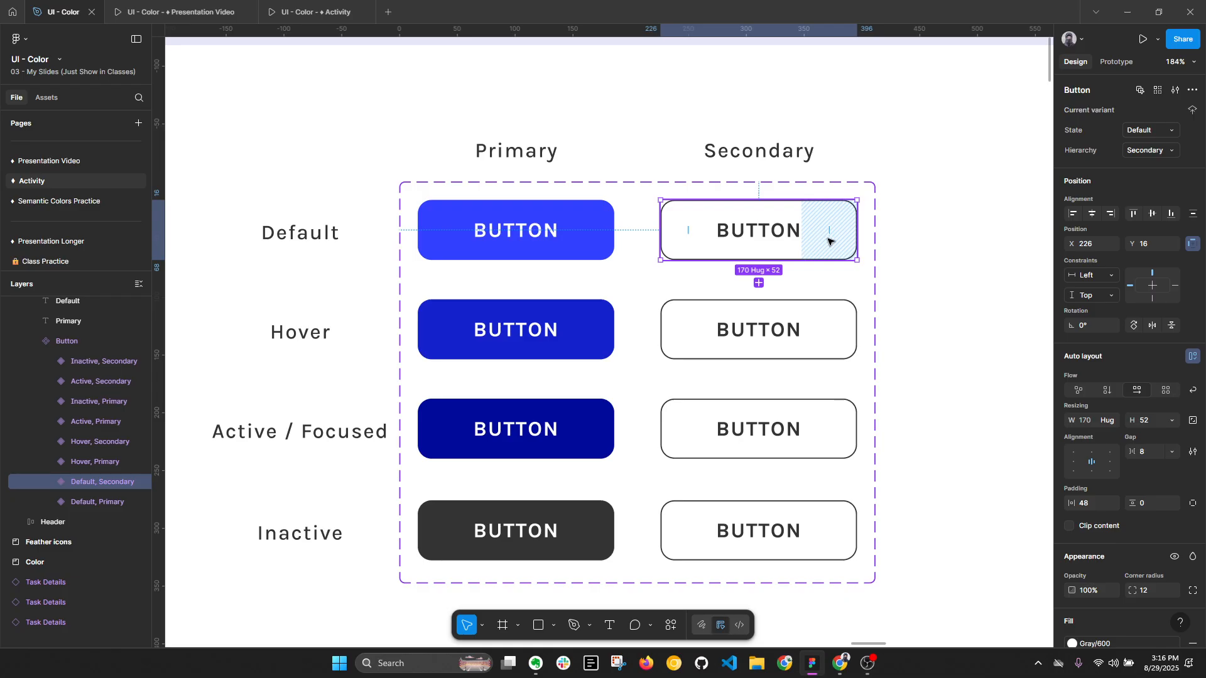
scroll(1110, 487, down, 3)
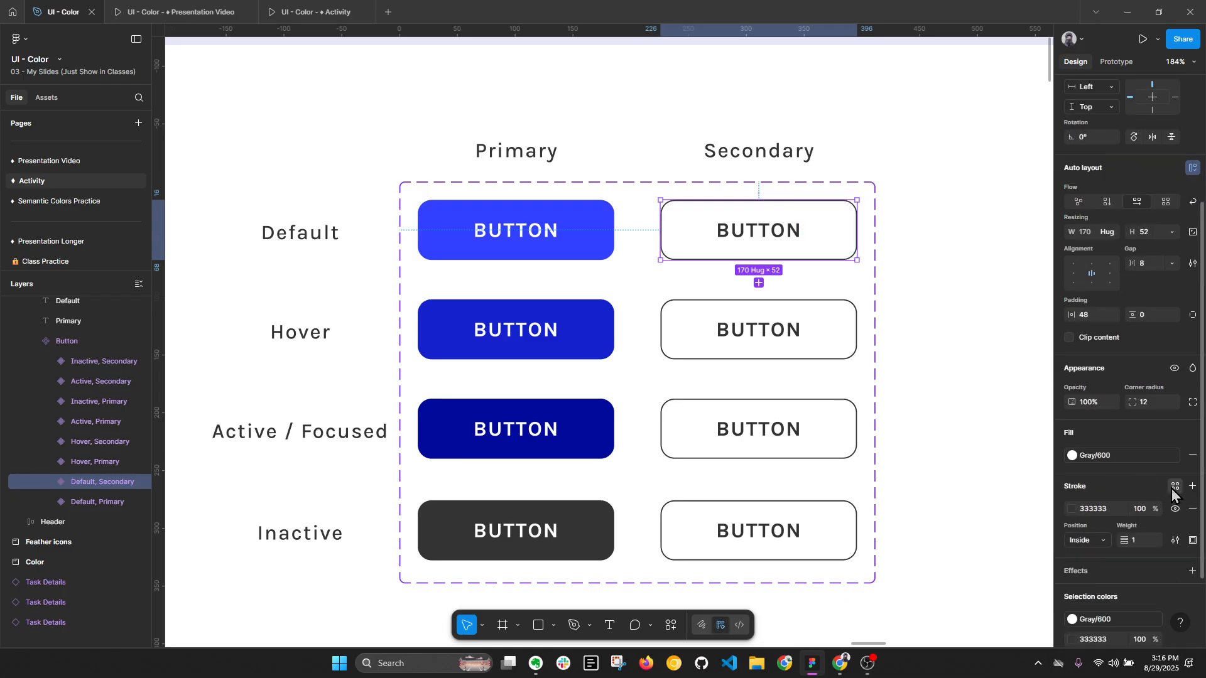
click(1174, 488)
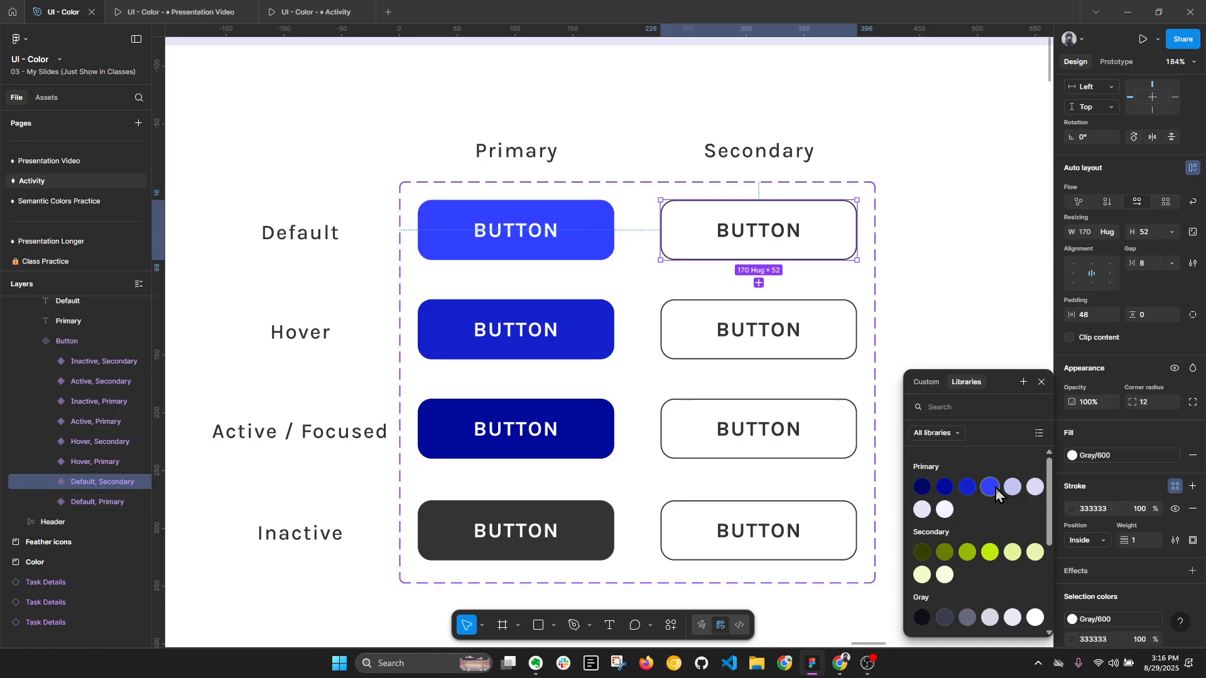
click(992, 487)
- Replace the 333333 label color of the Default secondary button with the Primary/500 style
scroll(1090, 512, down, 2)
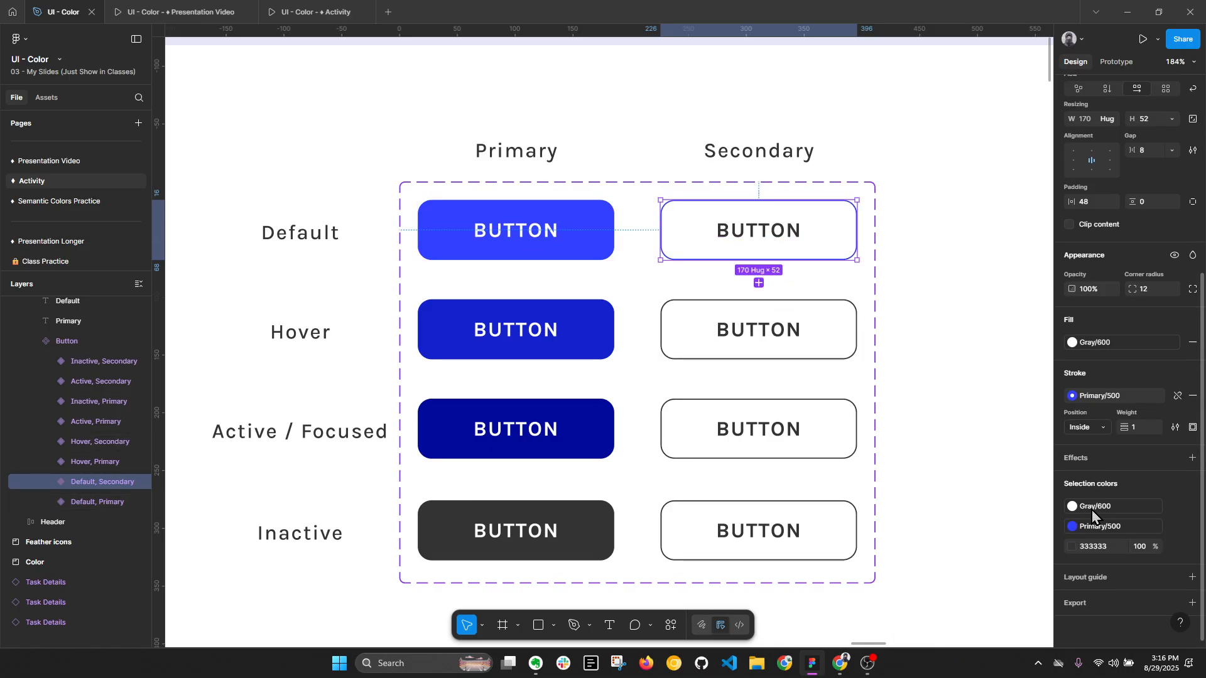
click(1175, 547)
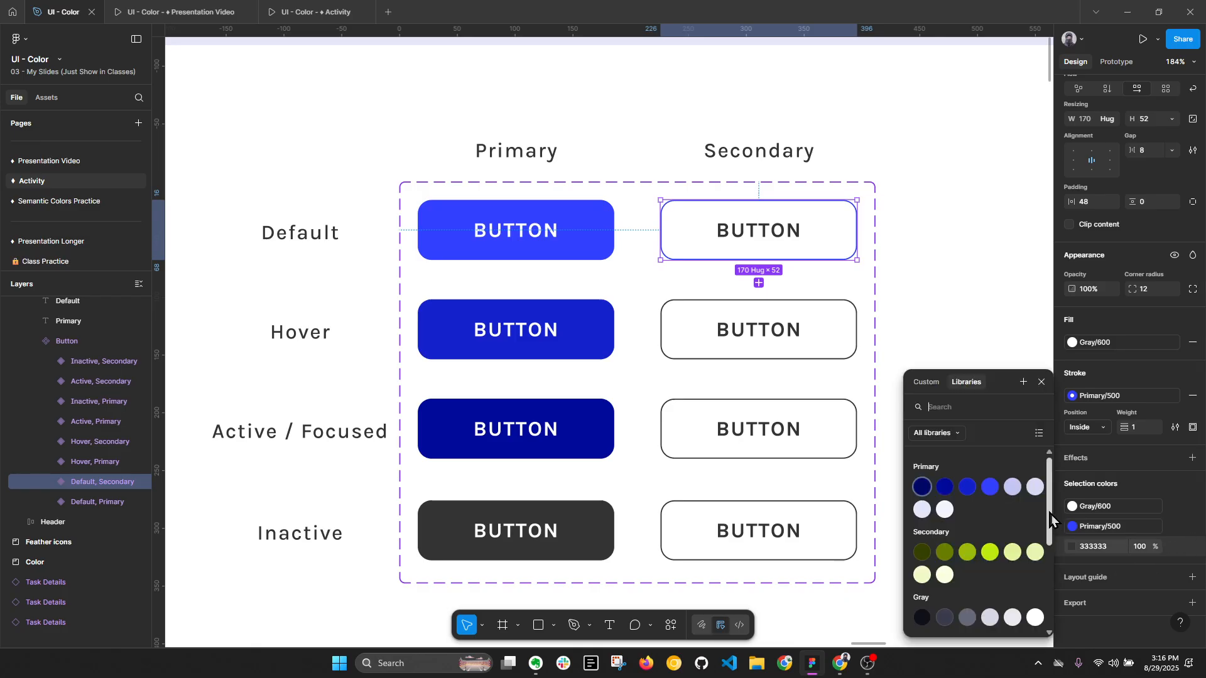
click(993, 487)
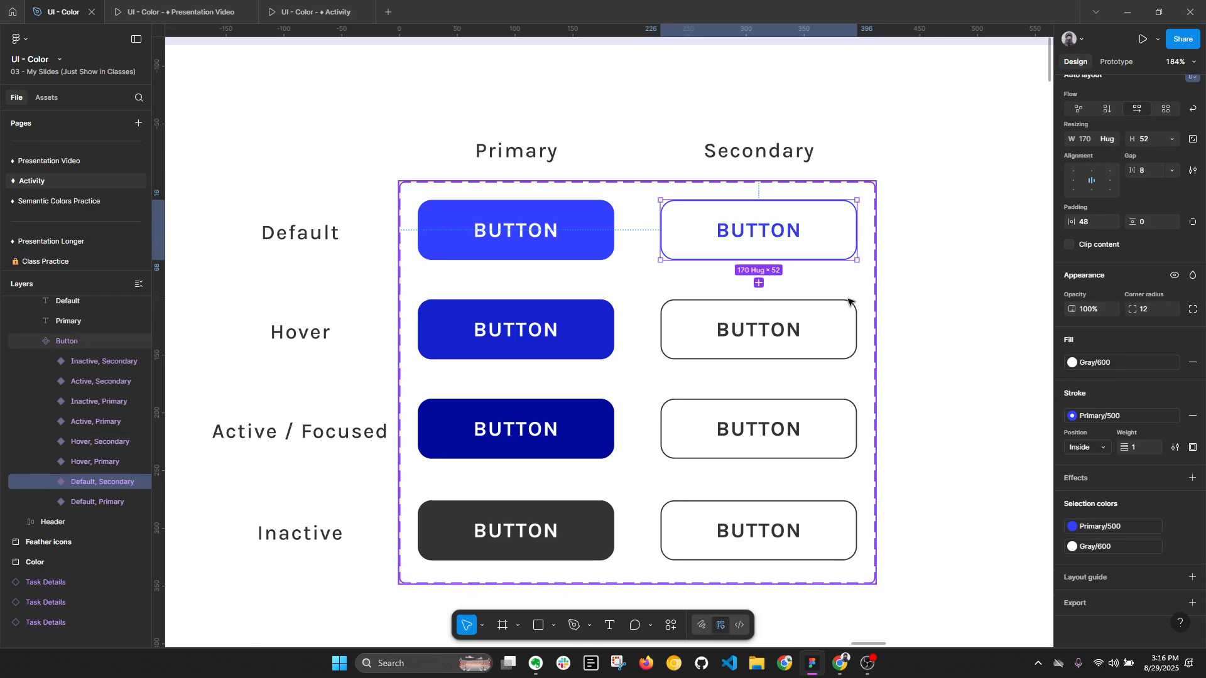
- Replace the 333333 stroke and label color of the Hover secondary button with the Primary/600 style
click(800, 337)
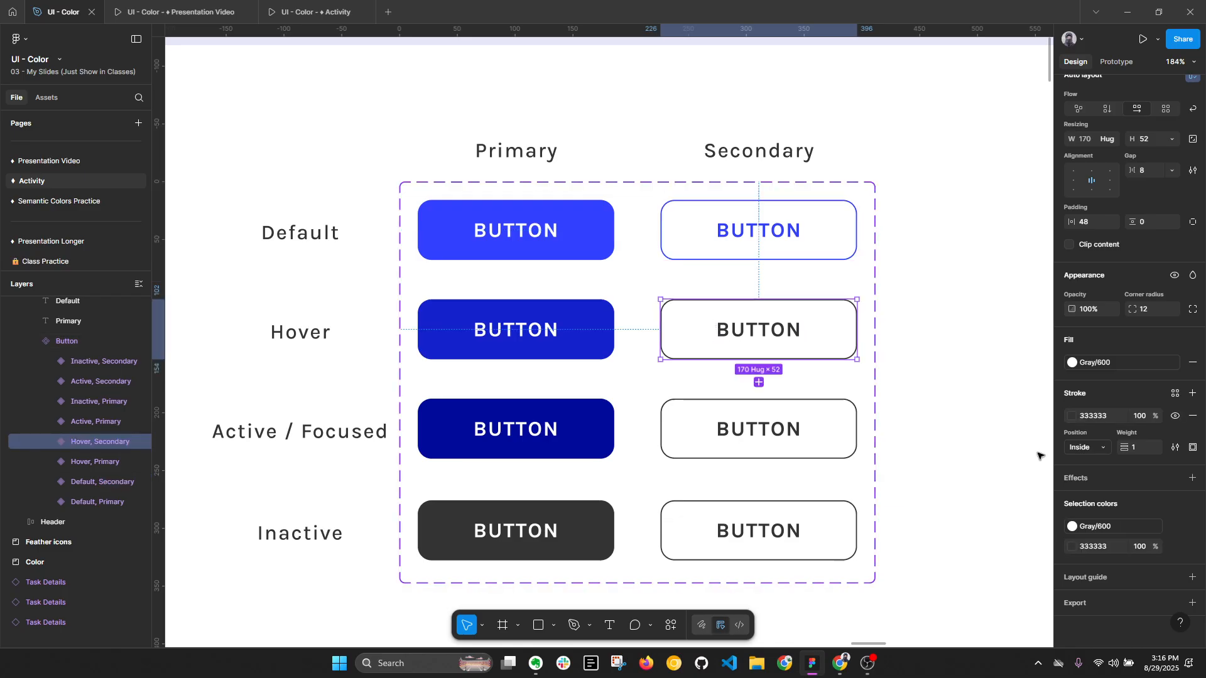
click(1174, 549)
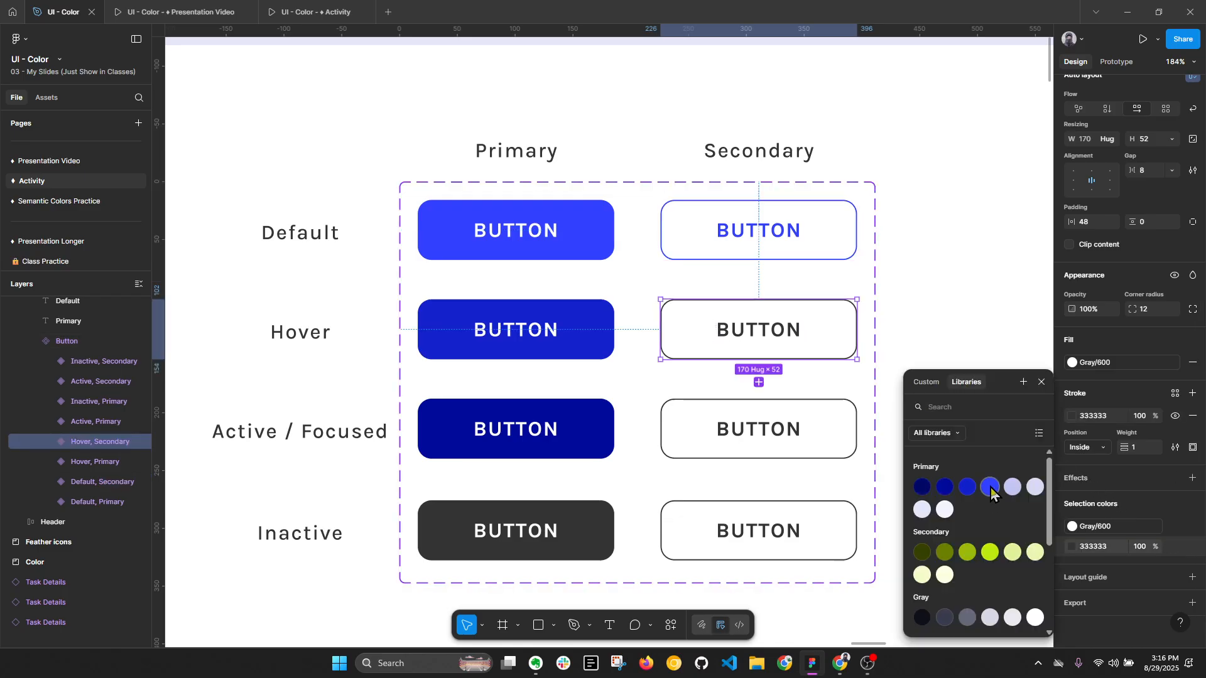
click(970, 488)
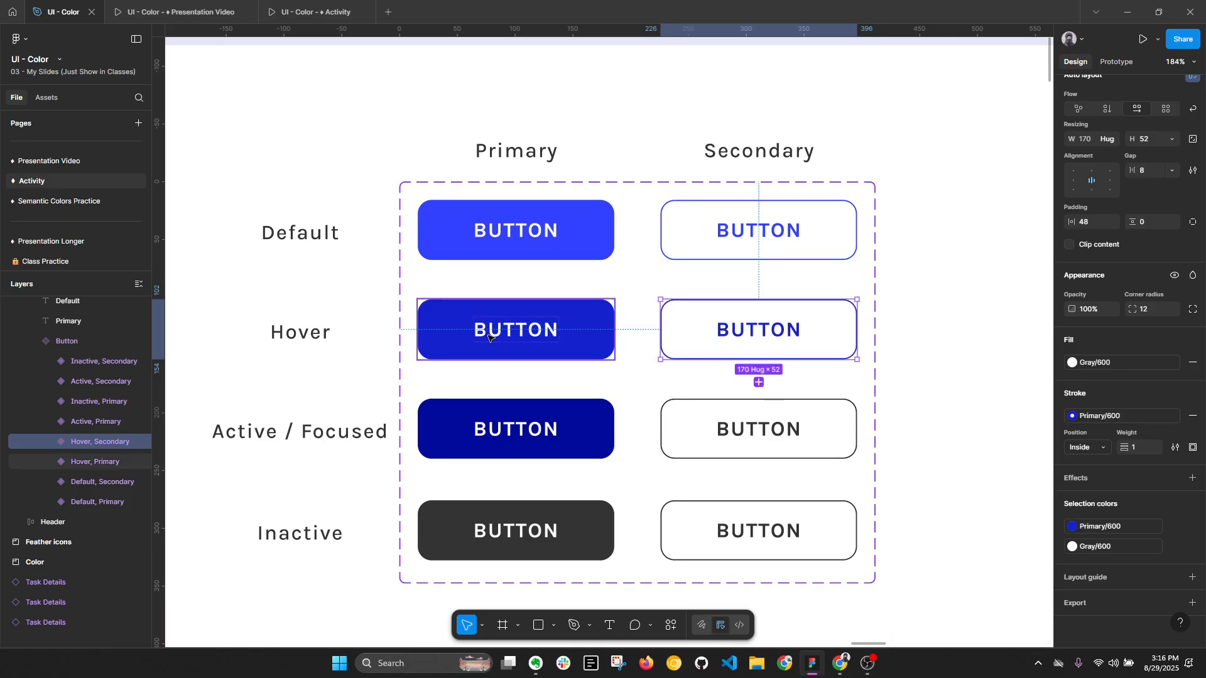
- Replace the 333333 stroke and label color of the Active secondary button with the Primary/700 style
click(821, 430)
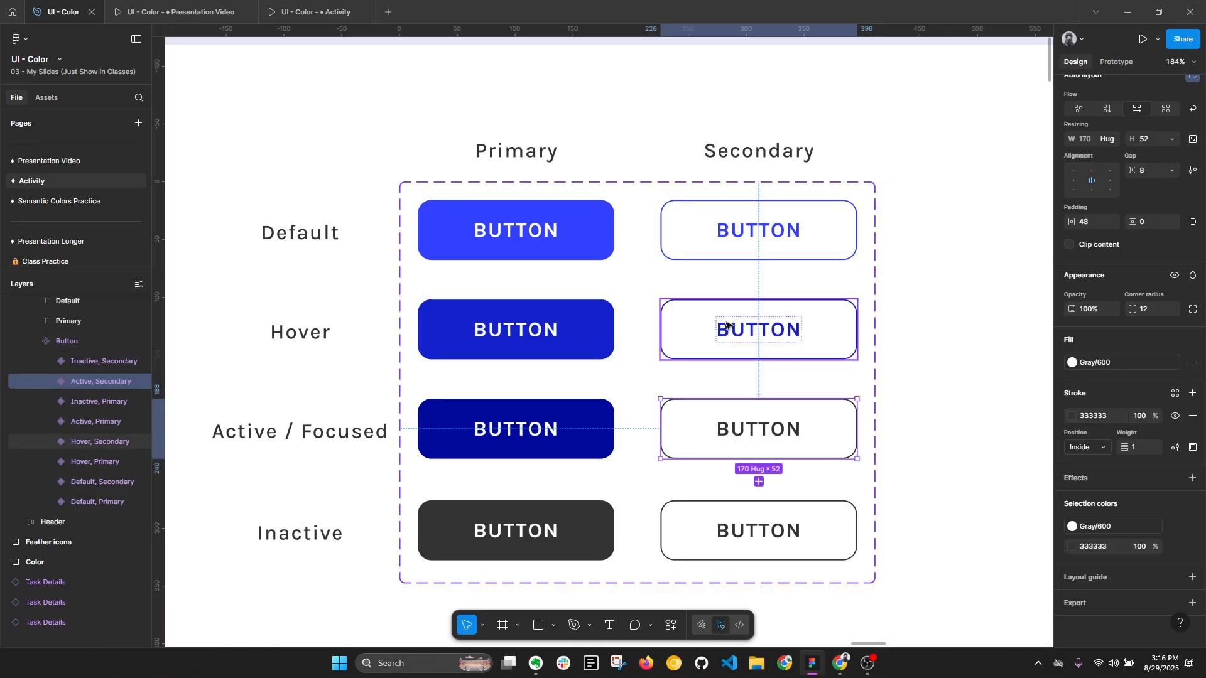
click(1174, 549)
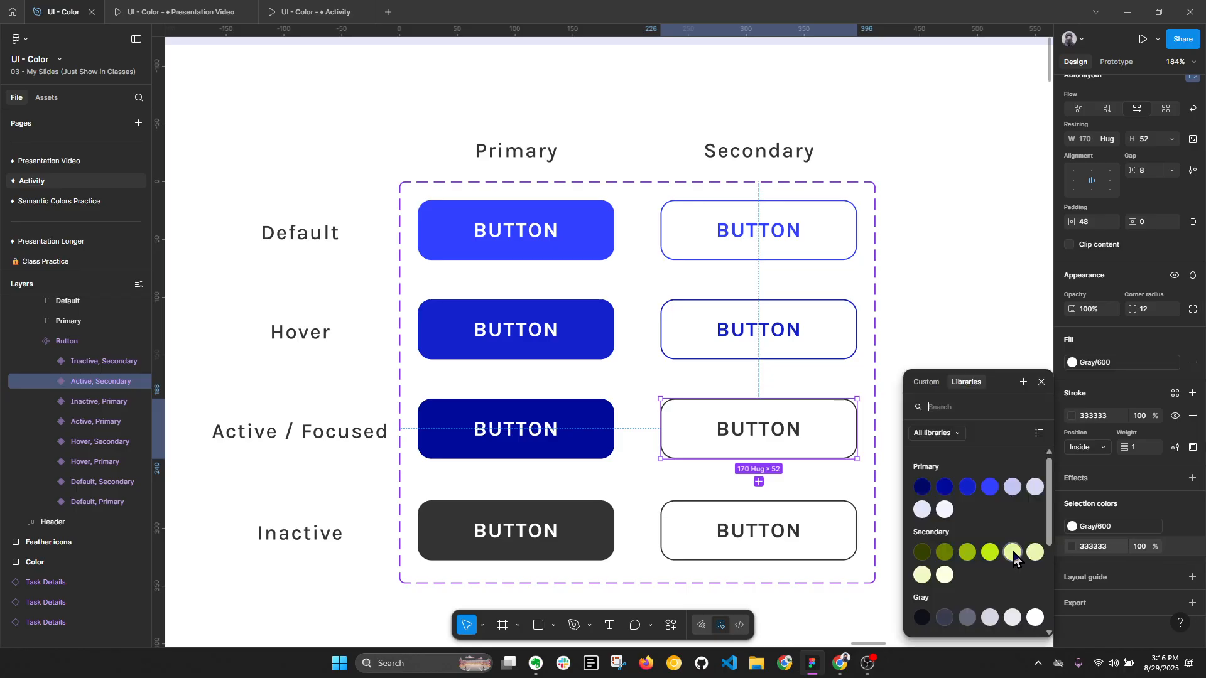
click(948, 493)
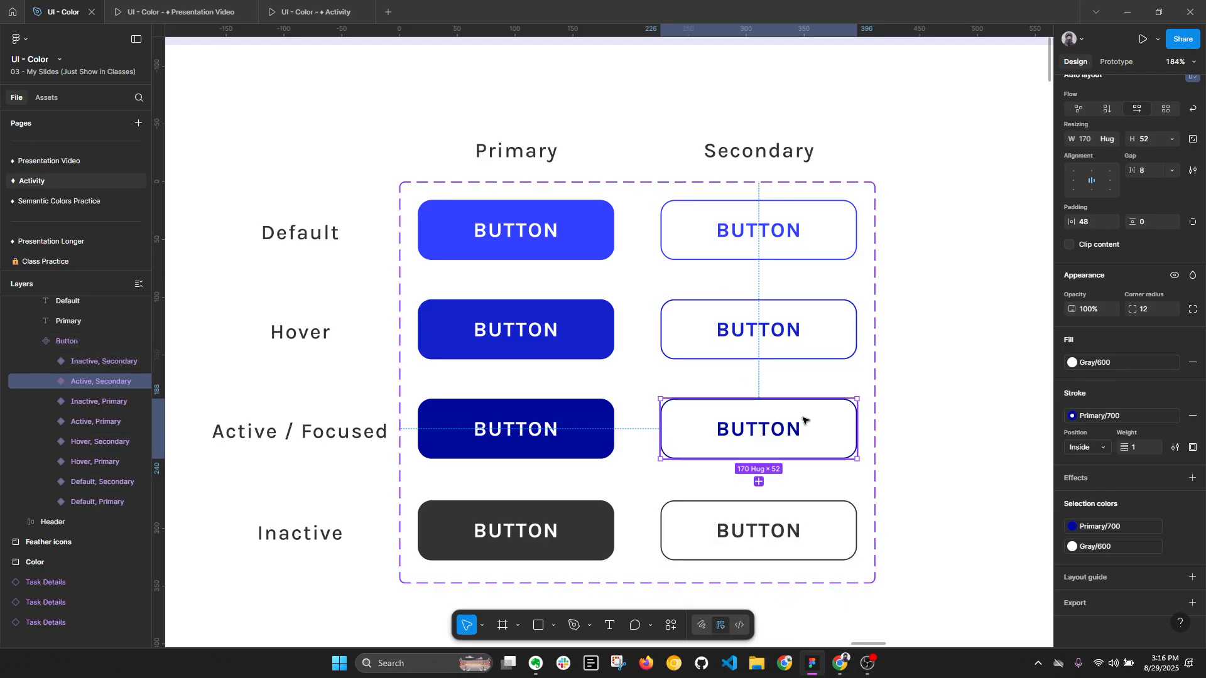
shift+click(789, 339)
shift+click(791, 243)
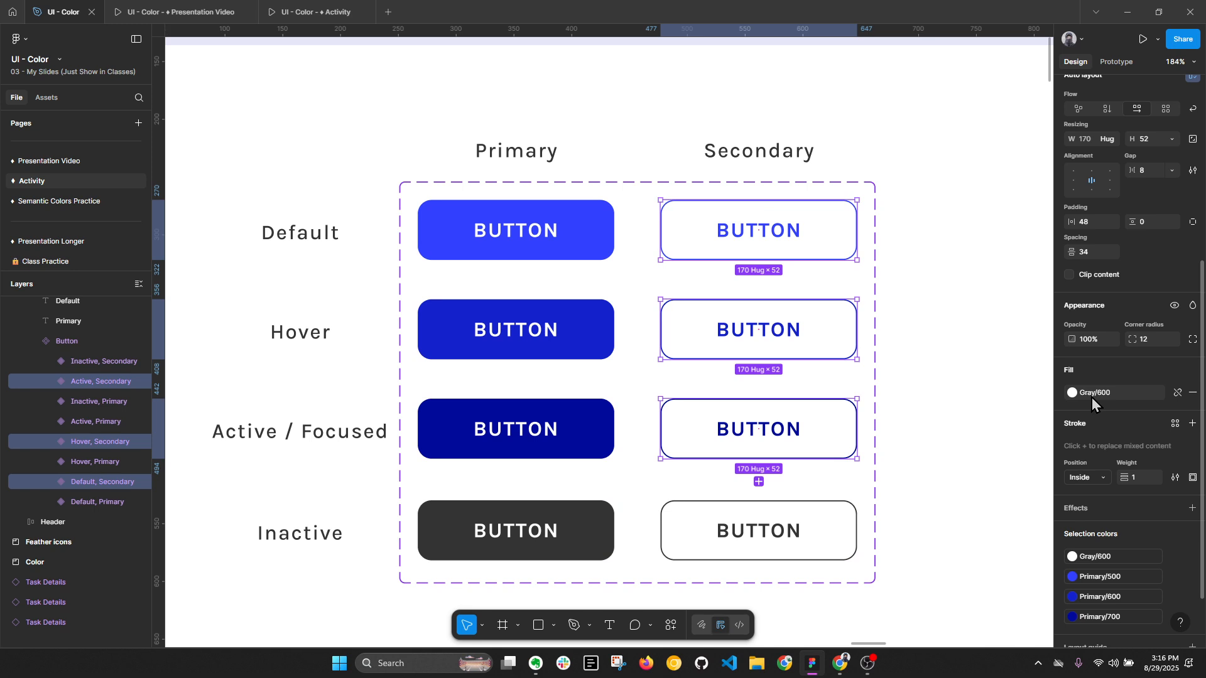
click(929, 384)
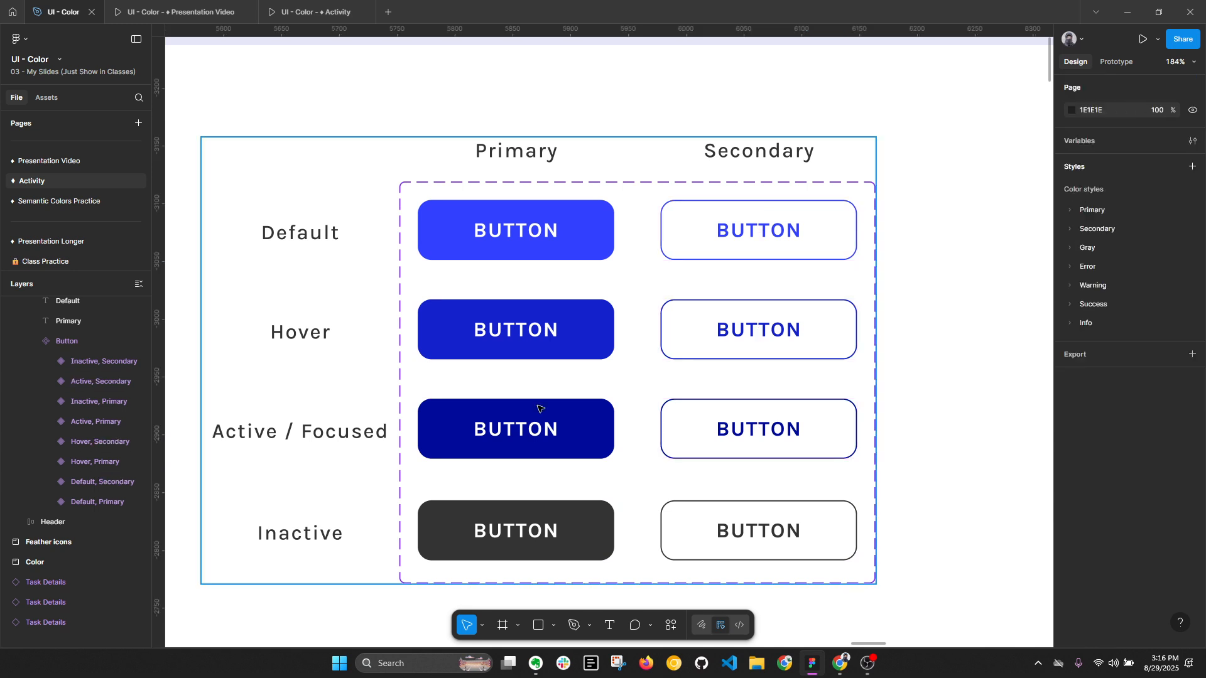
- Apply the Gray/300 color style to the fill of the Inactive primary button variant
click(573, 532)
scroll(1104, 530, down, 4)
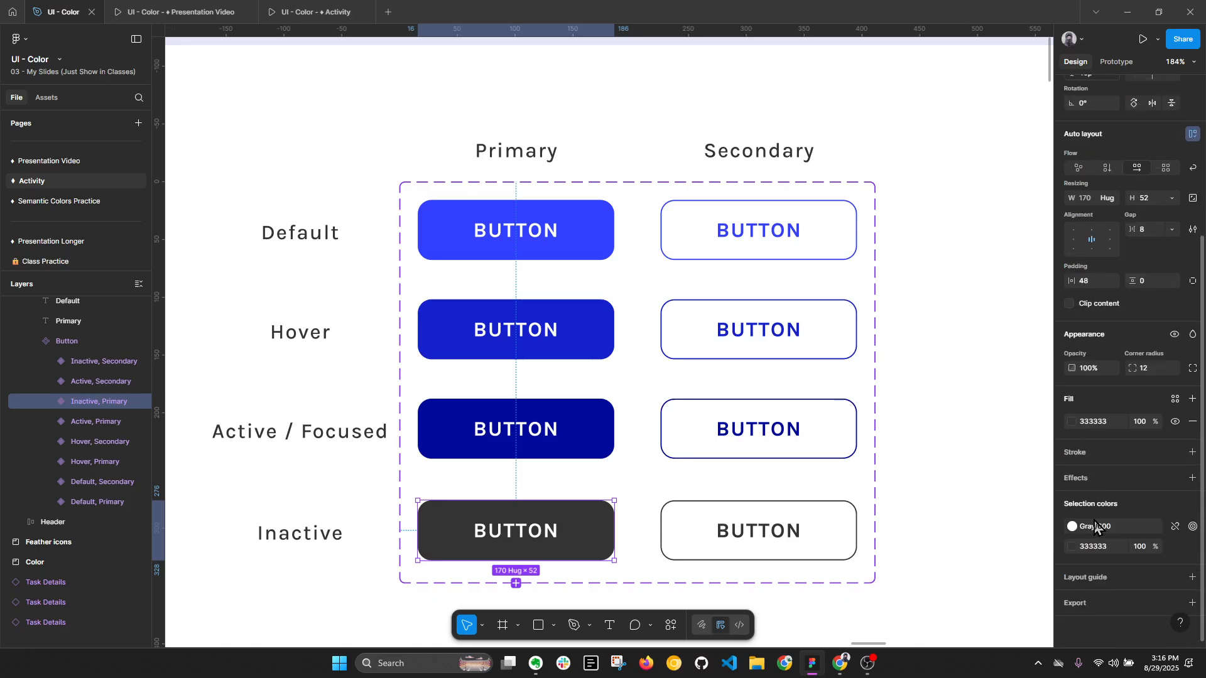
click(1176, 547)
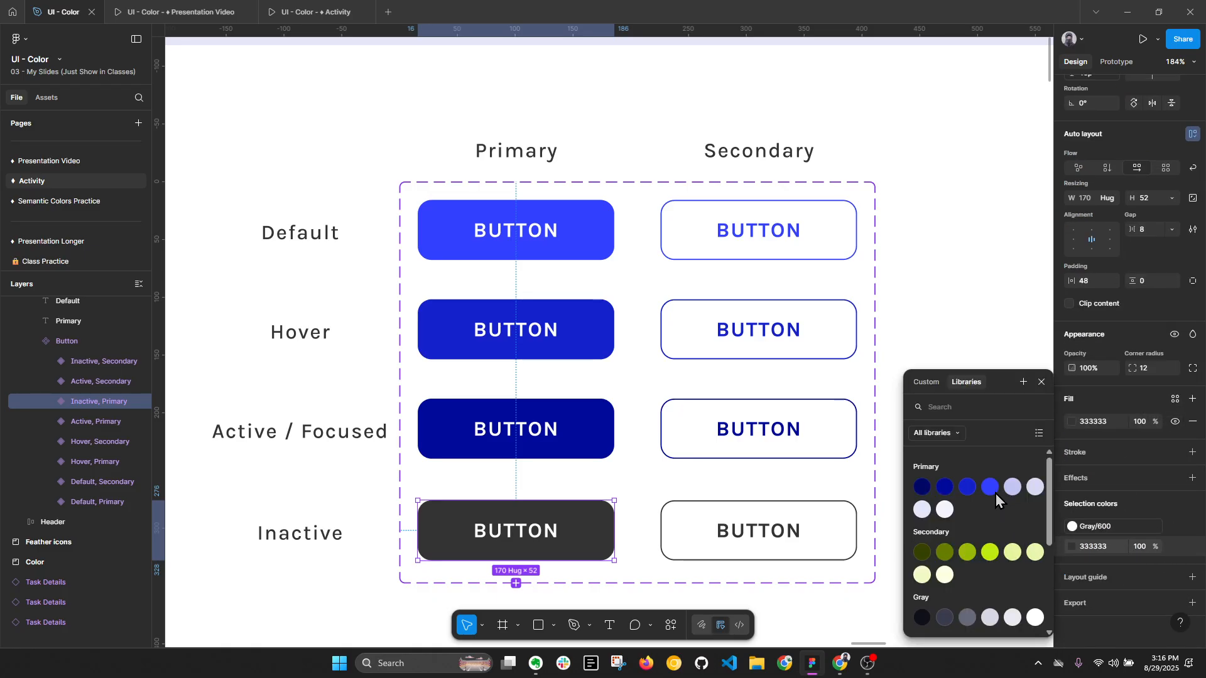
scroll(969, 574, down, 2)
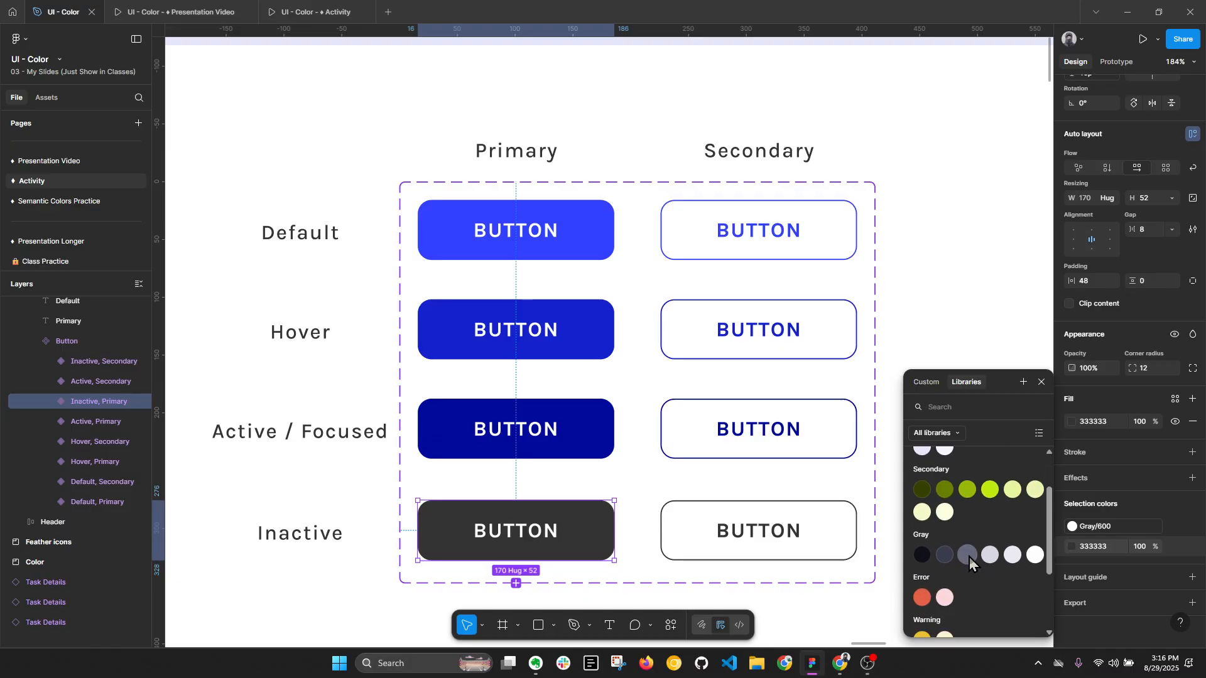
click(969, 557)
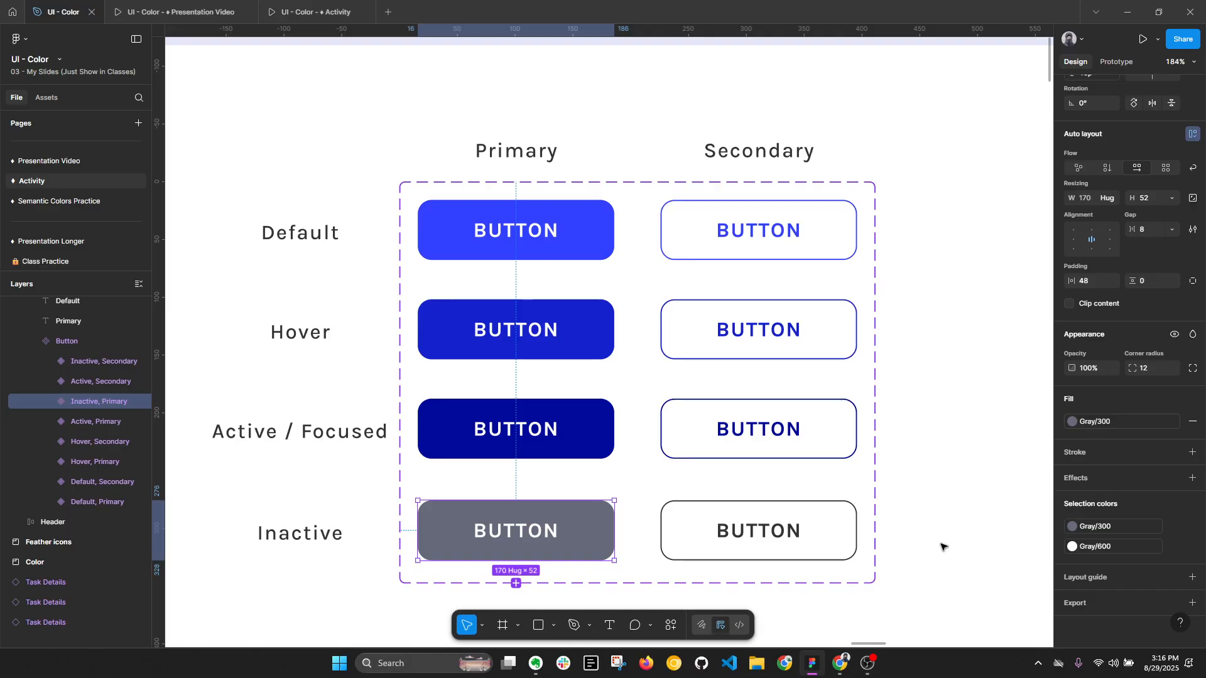
- Replace the 333333 stroke and label color of the Inactive secondary button with the Gray/300 style
click(728, 534)
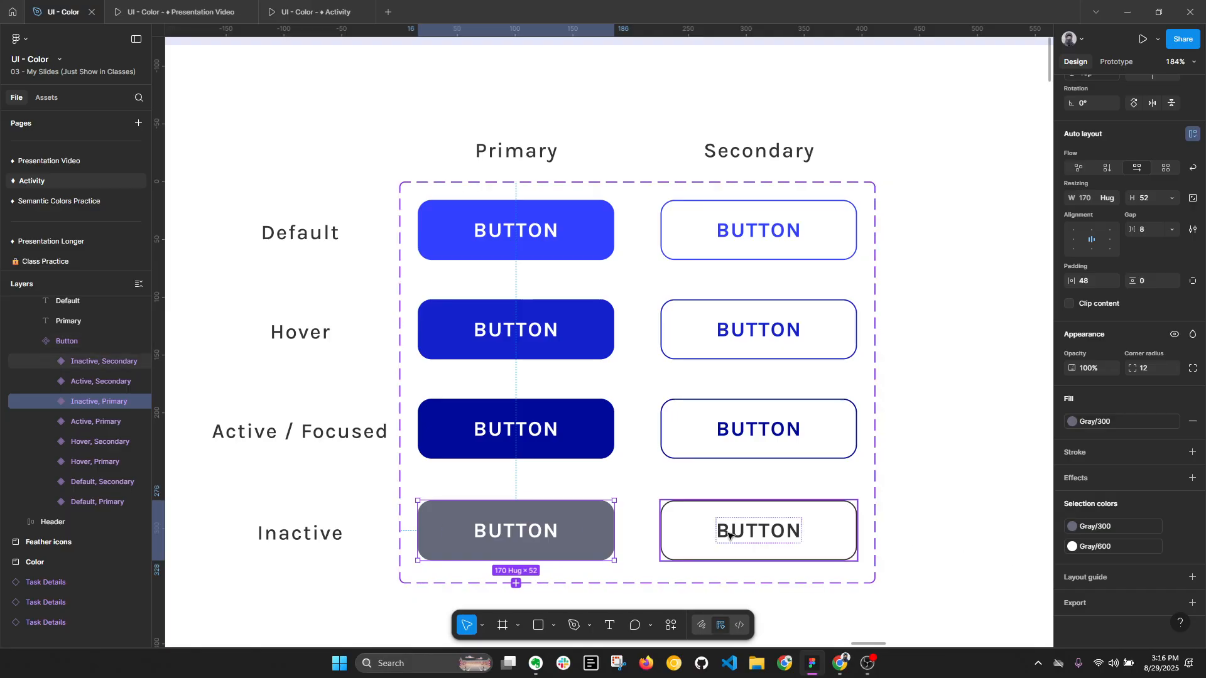
click(515, 534)
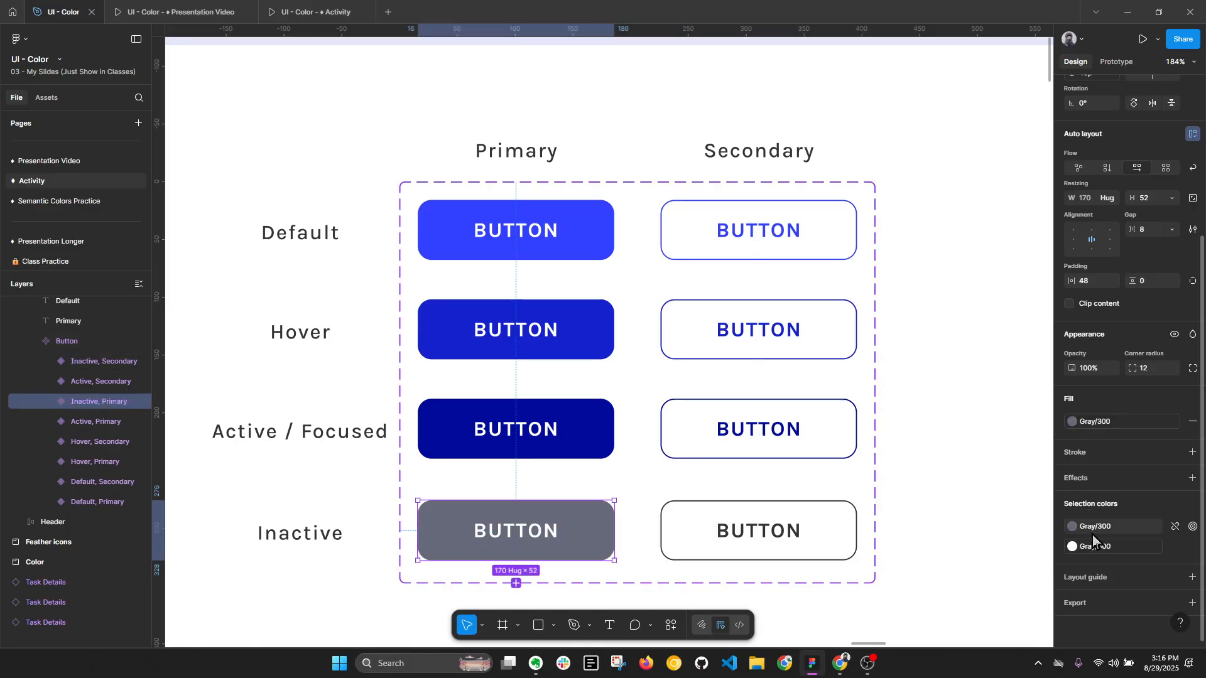
click(825, 529)
click(1168, 604)
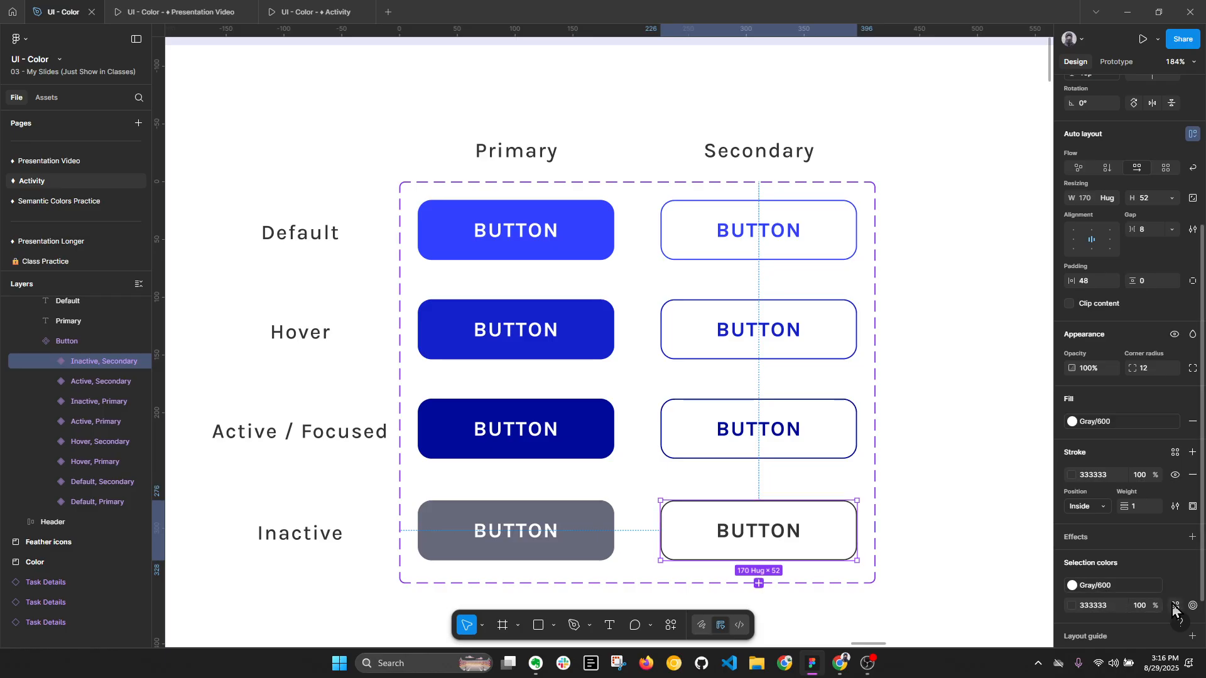
click(967, 617)
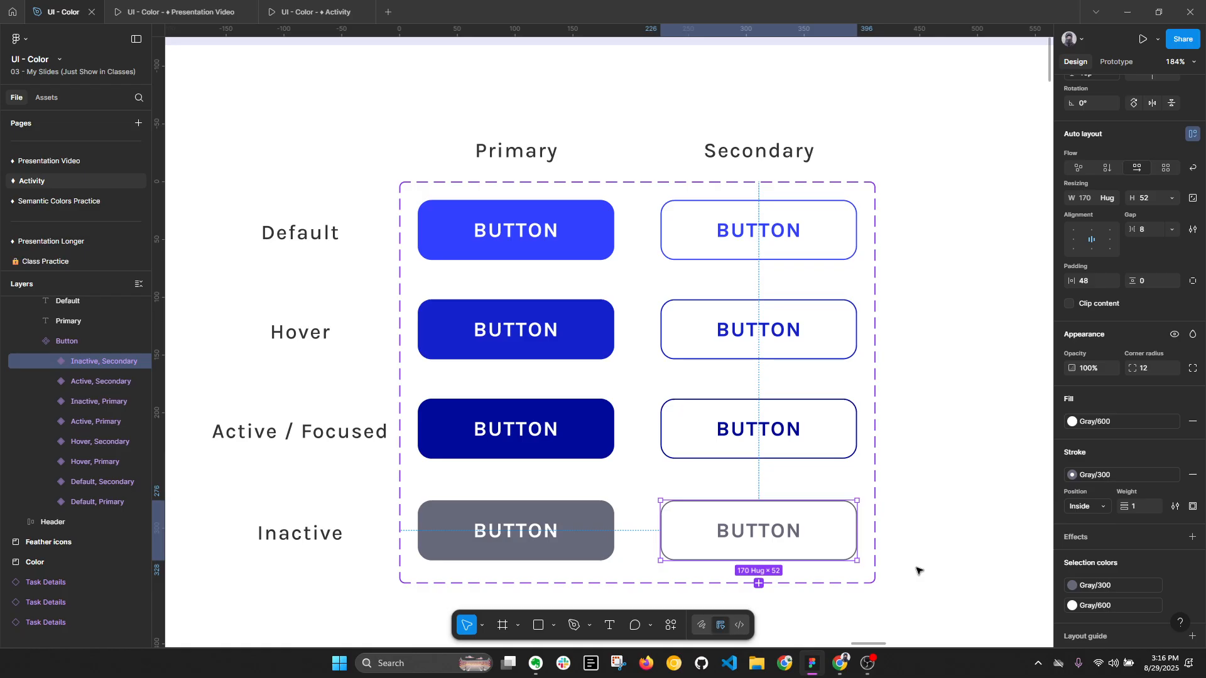
drag(941, 543, 937, 473)
click(910, 563)
click(760, 461)
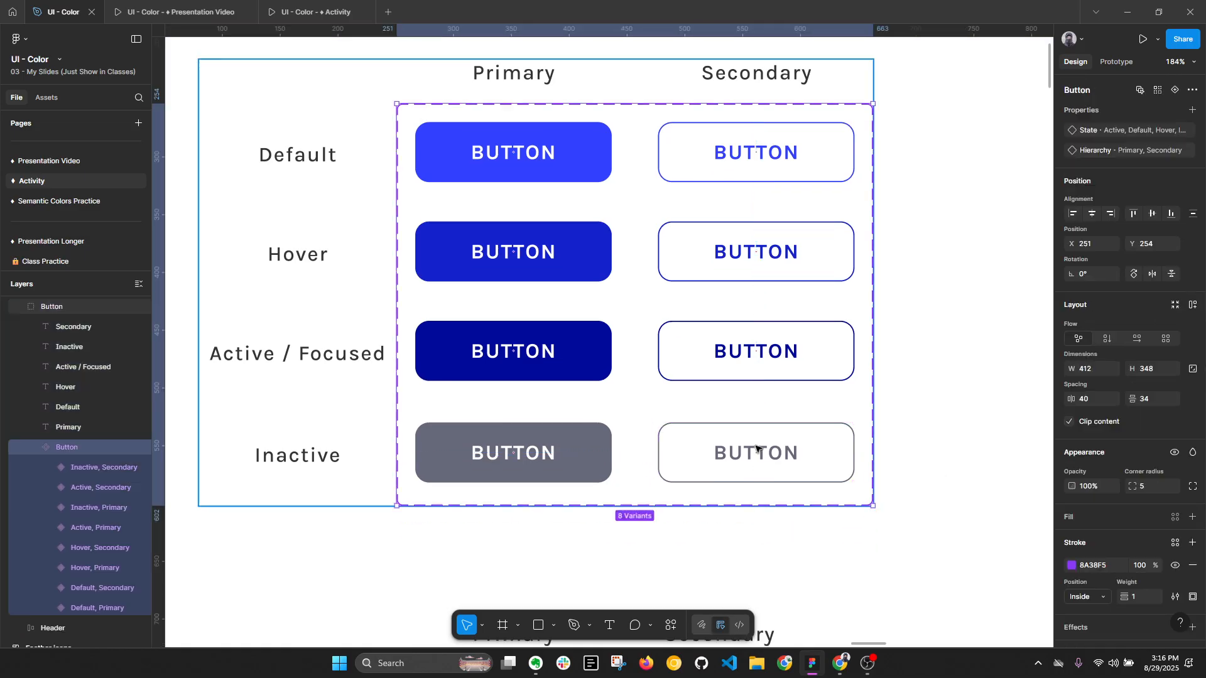
click(735, 463)
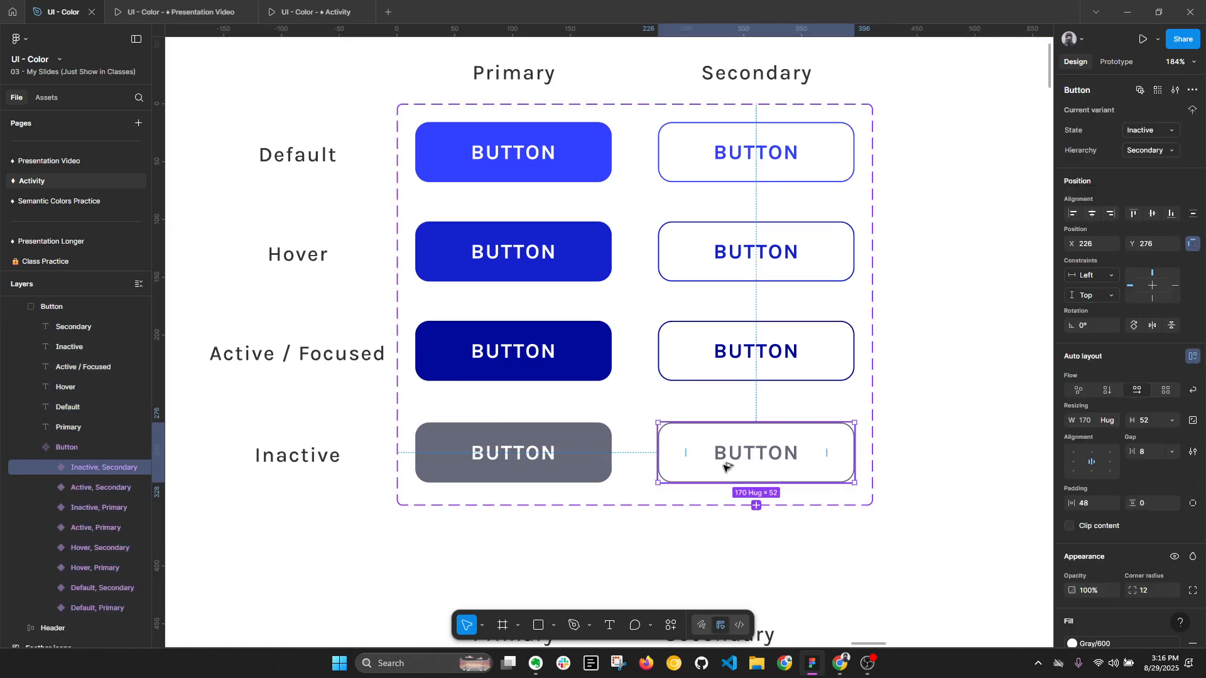
key(alt+l)
scroll(961, 478, up, 1)
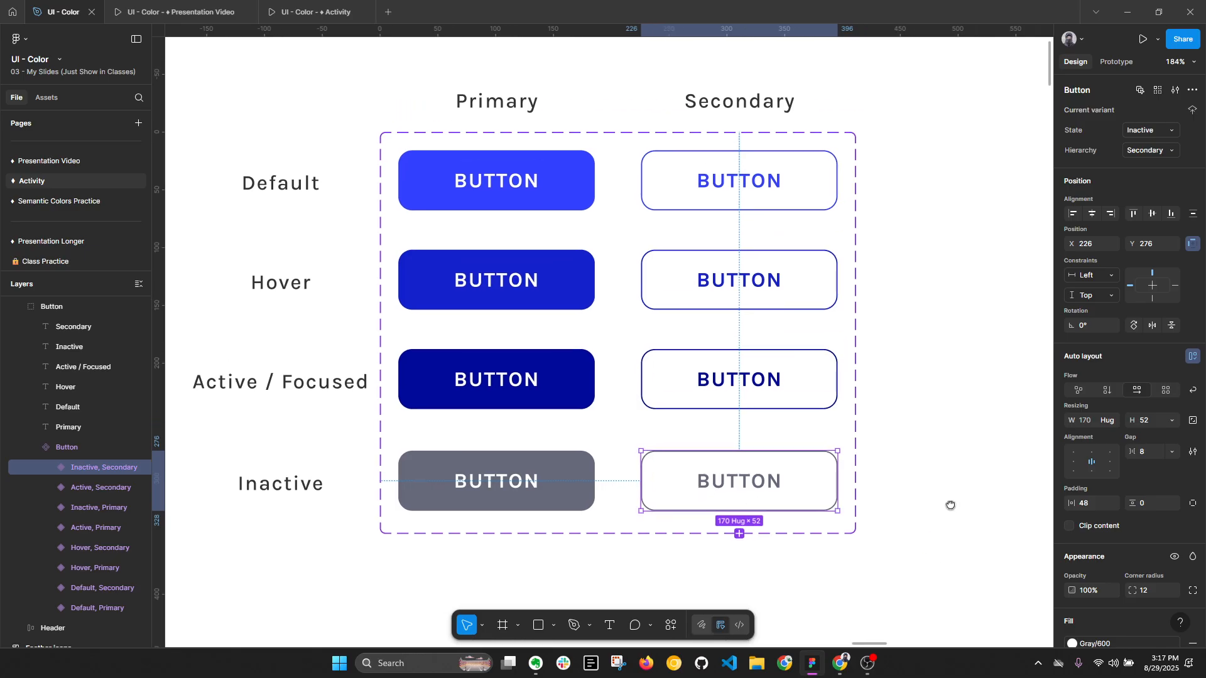
- Detach the Gray/300 style from the Inactive primary button's fill and lighten the fill to A6A8B4
click(563, 490)
scroll(1114, 563, down, 2)
click(1100, 519)
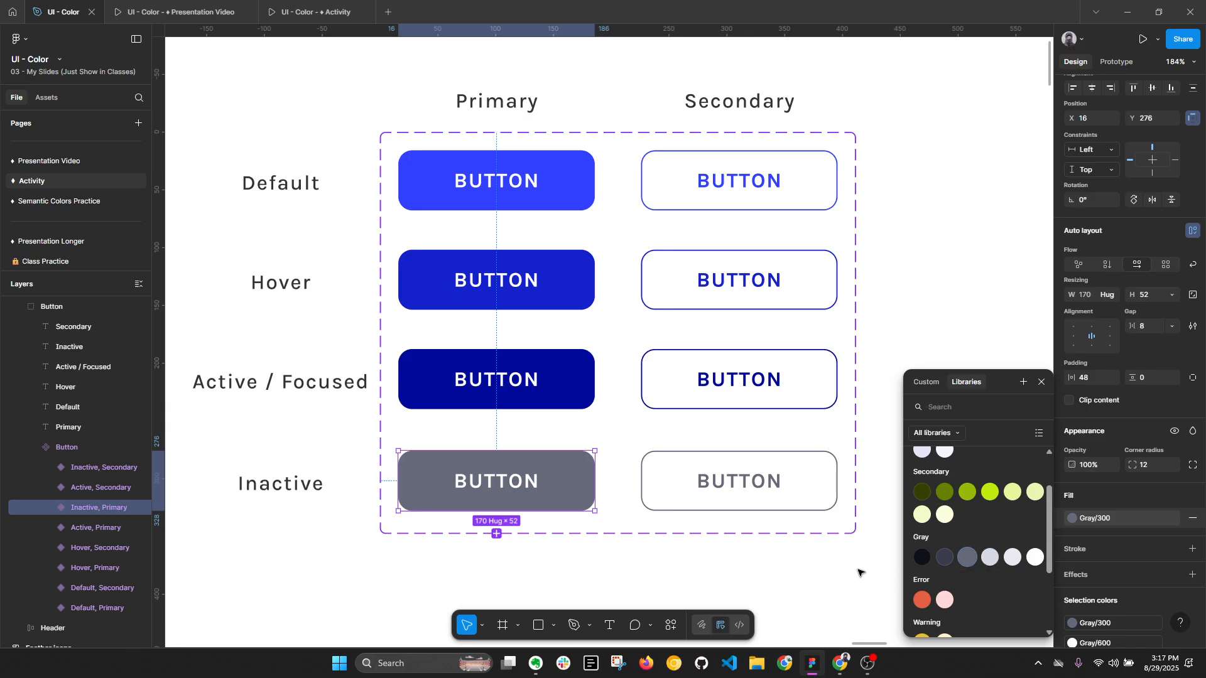
click(1181, 519)
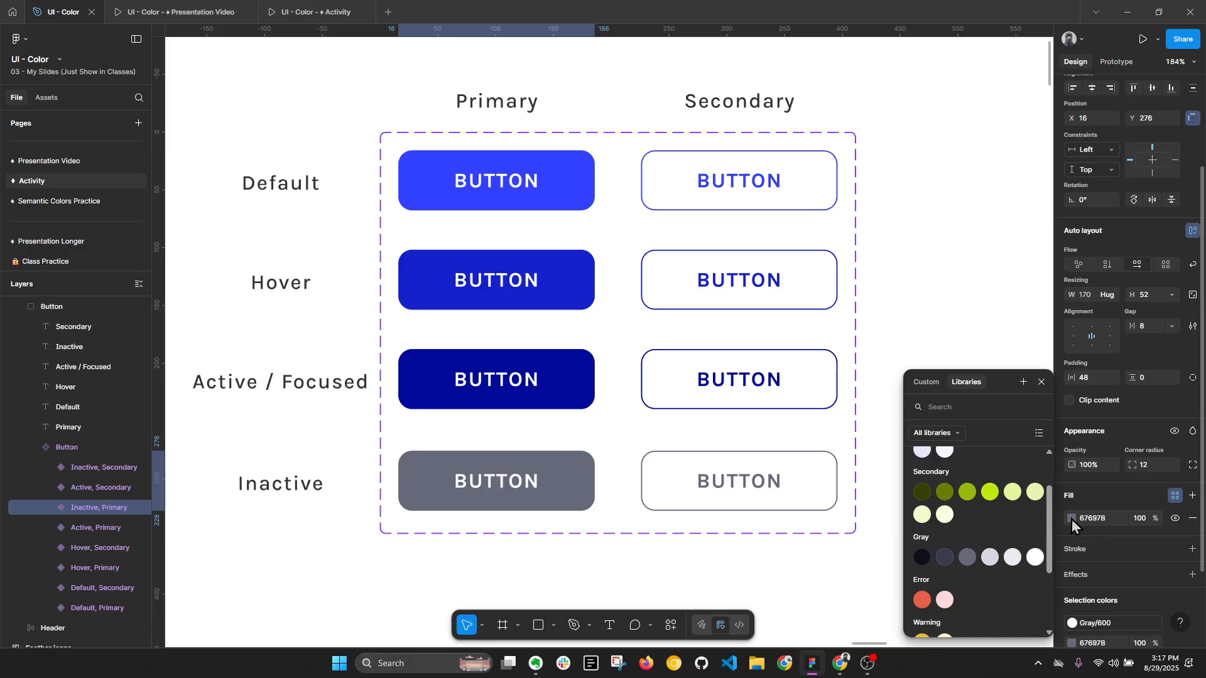
click(1072, 519)
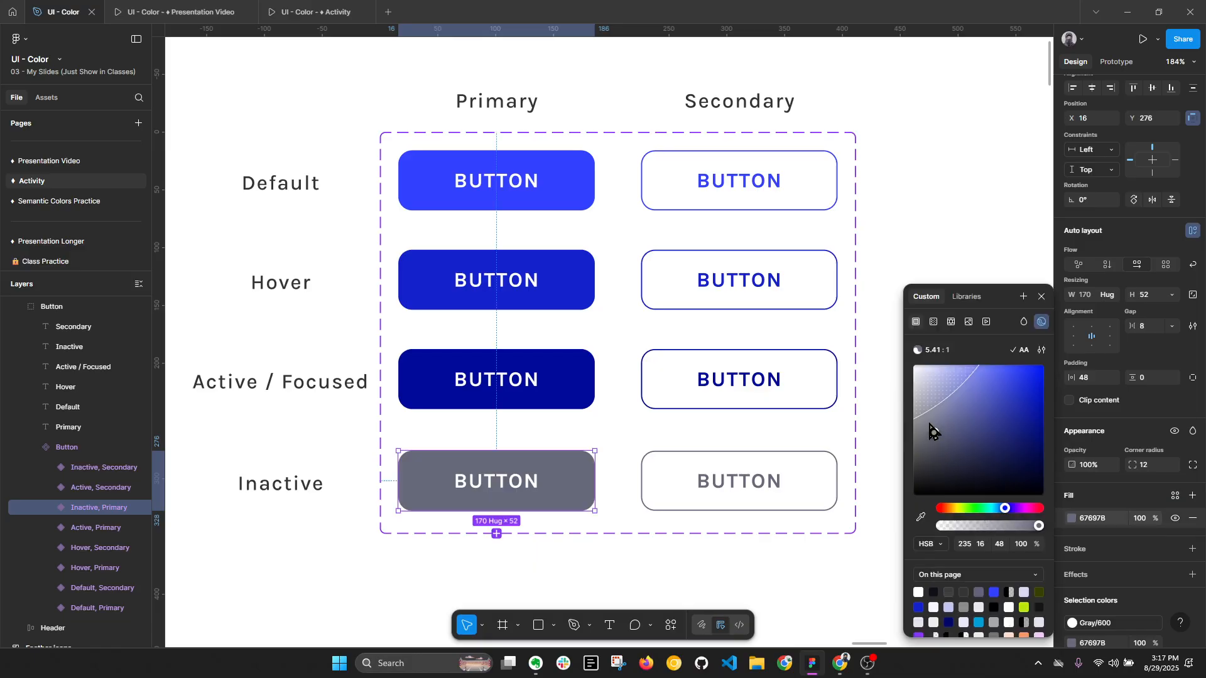
mouse_move(929, 423)
mouse_down()
mouse_move(915, 404)
mouse_move(926, 417)
mouse_up()
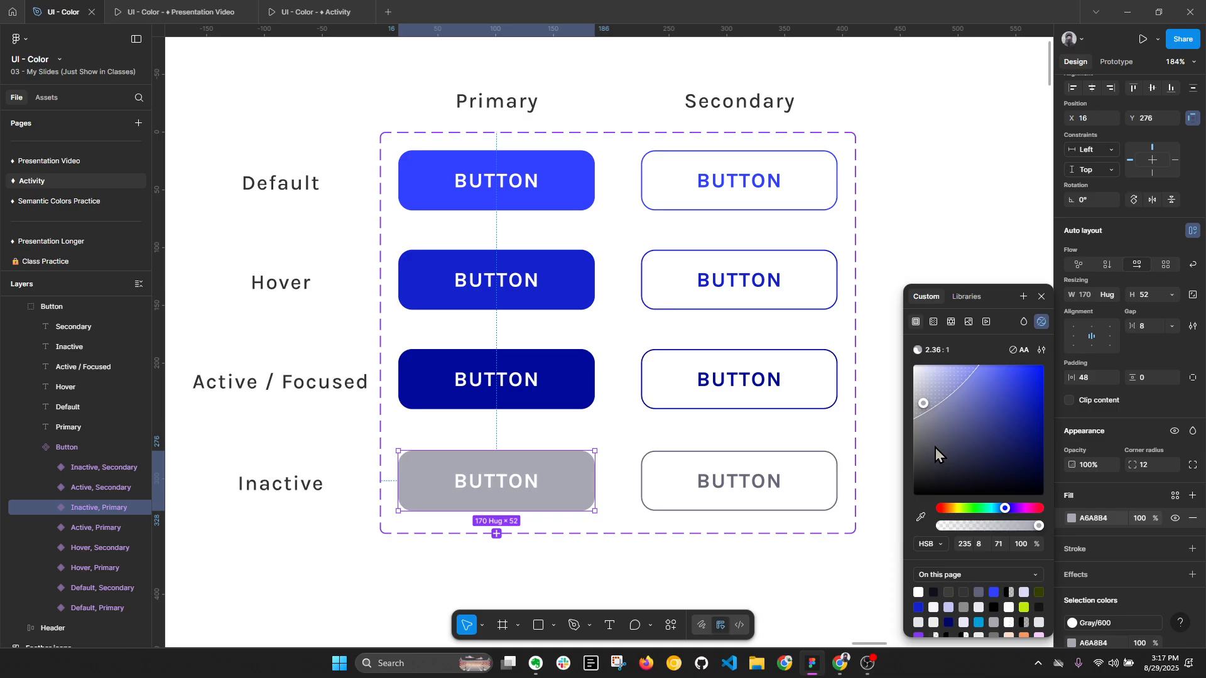
click(1174, 497)
click(1024, 382)
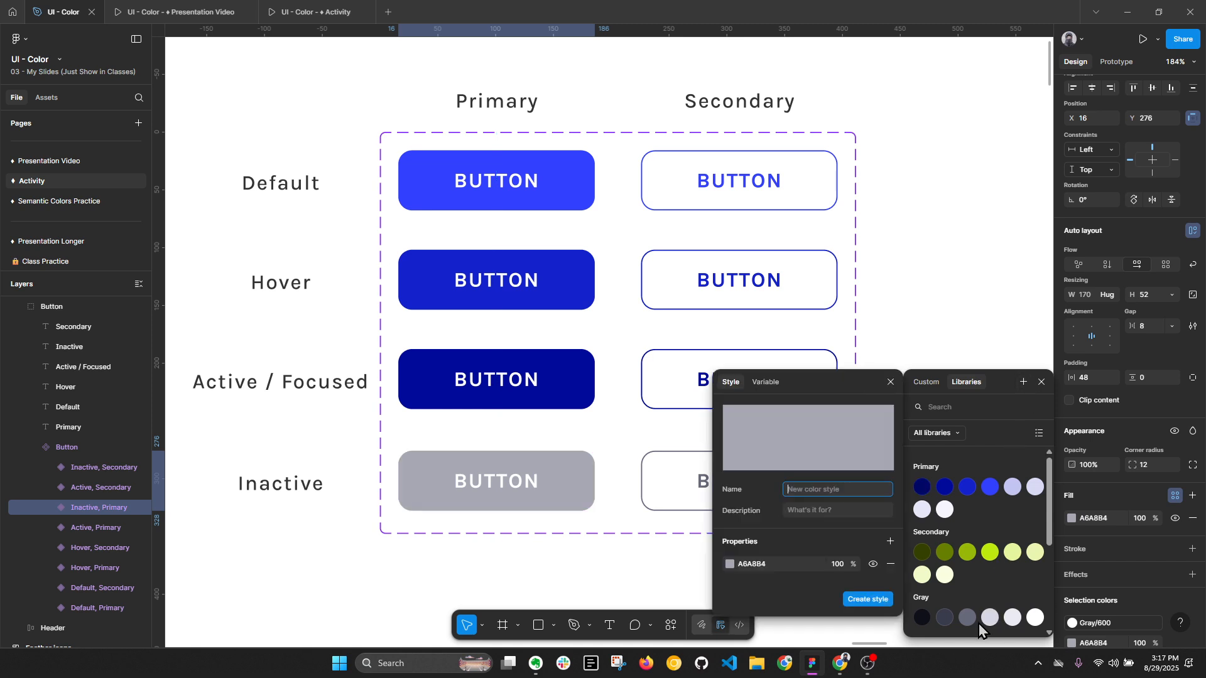
click(891, 383)
key(Escape)
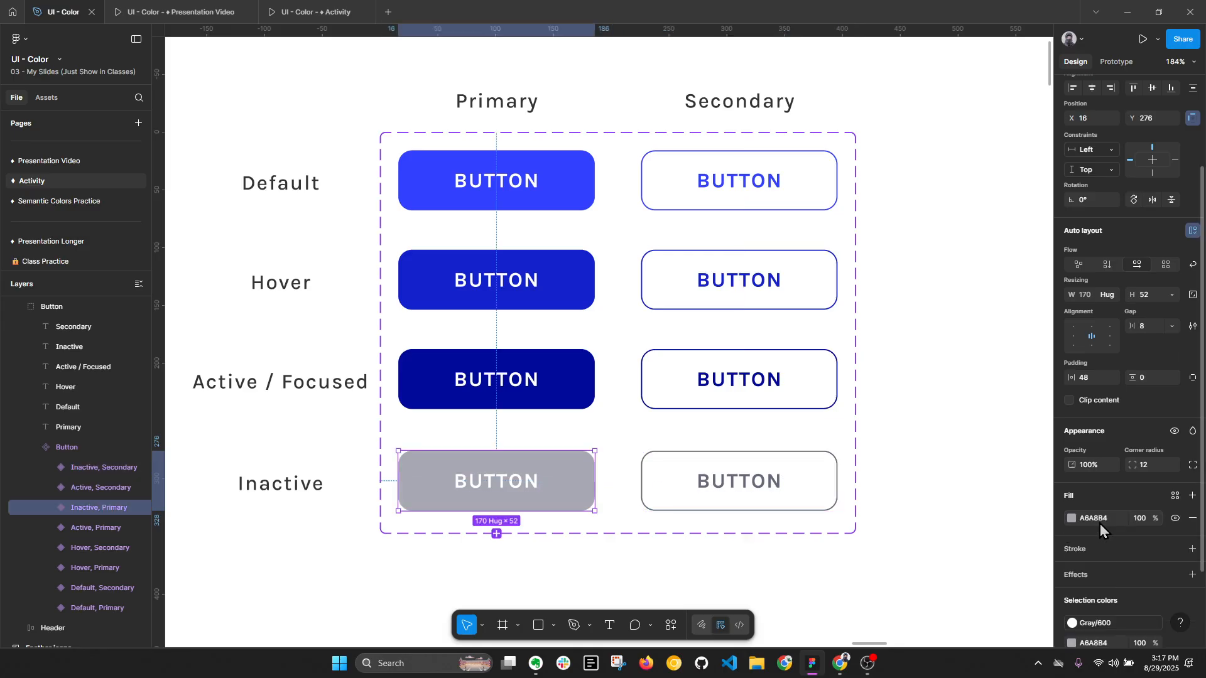
- Detach the Gray/300 style from the Inactive secondary button and lighten its stroke and label to the A6A8B4 gray of the Inactive primary button
click(796, 491)
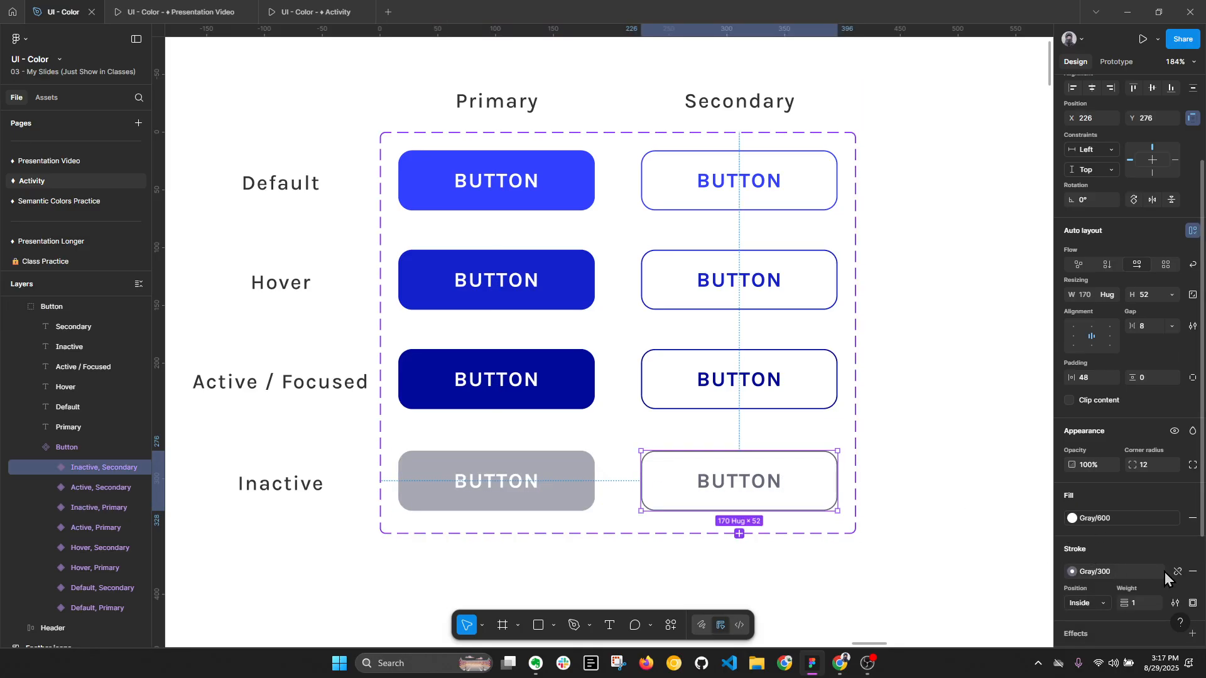
click(1177, 572)
scroll(1157, 567, down, 3)
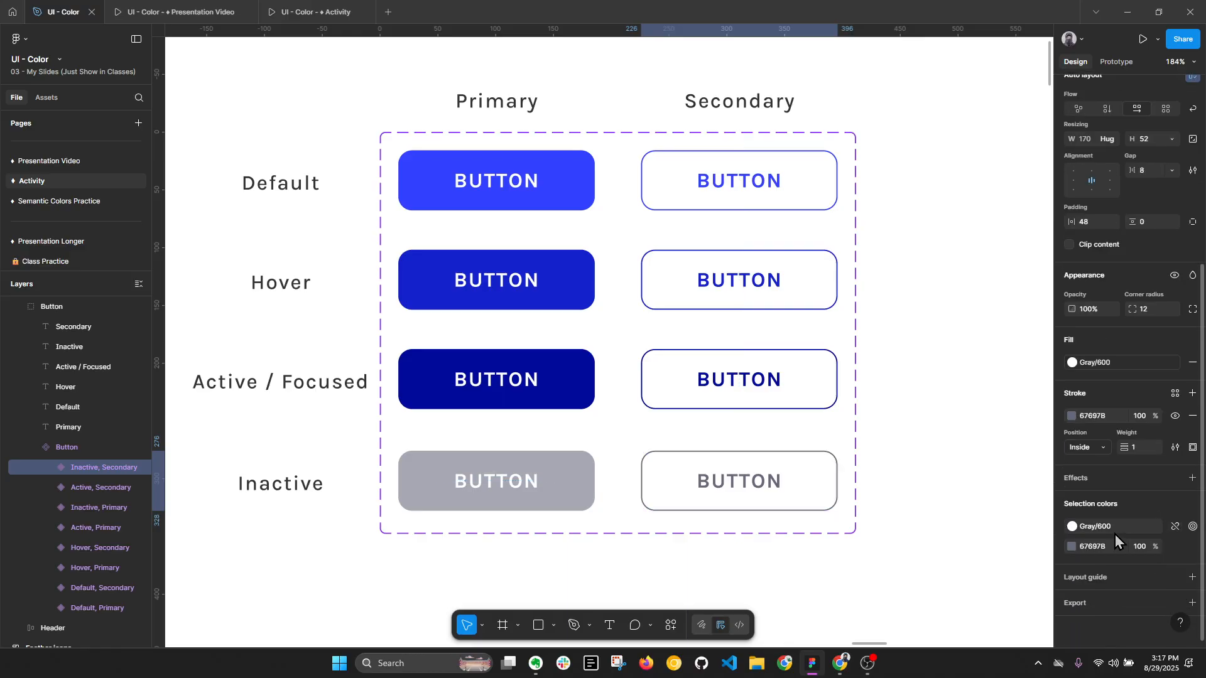
click(965, 502)
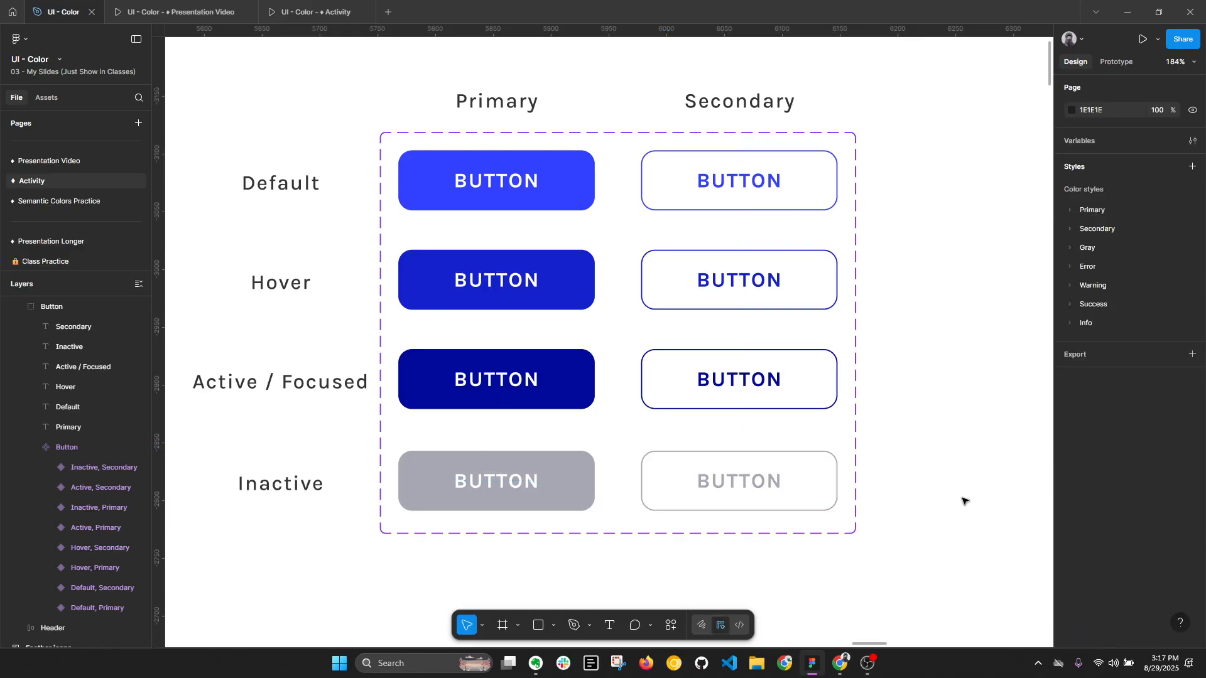
key(alt+l)
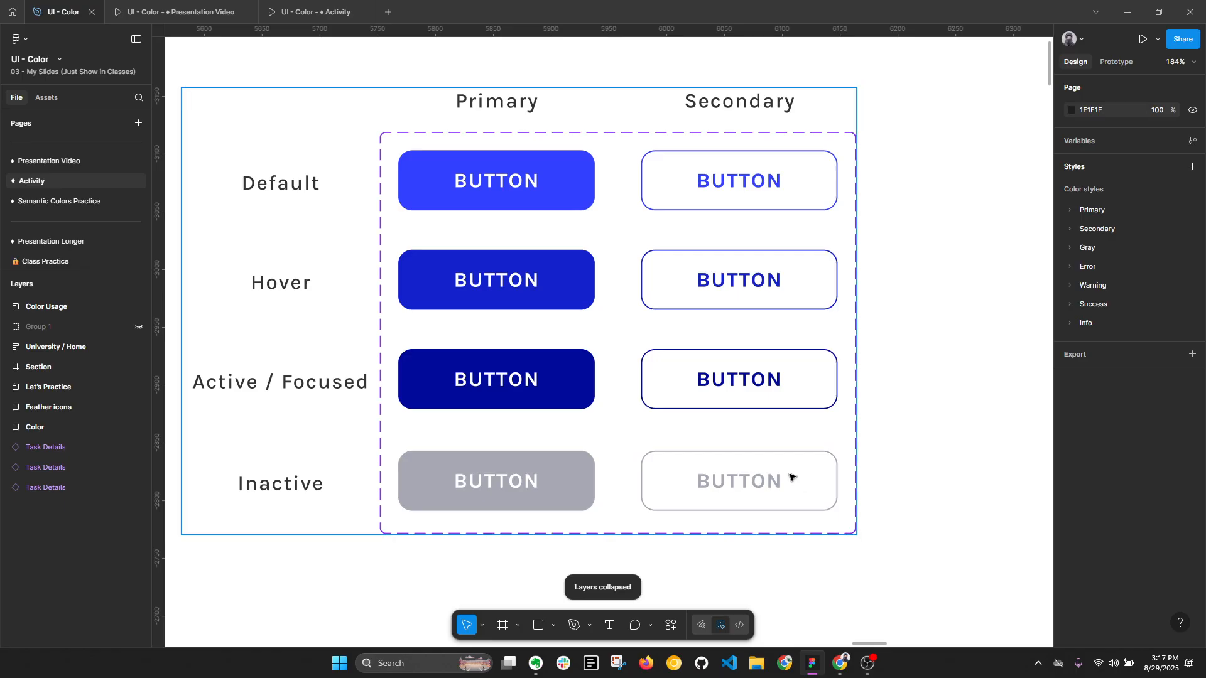
- Try replacing the 0F101A icon color in the two With Icon chips with the Primary/500 style, and undo it
scroll(792, 478, down, 3)
drag(949, 458, 934, 284)
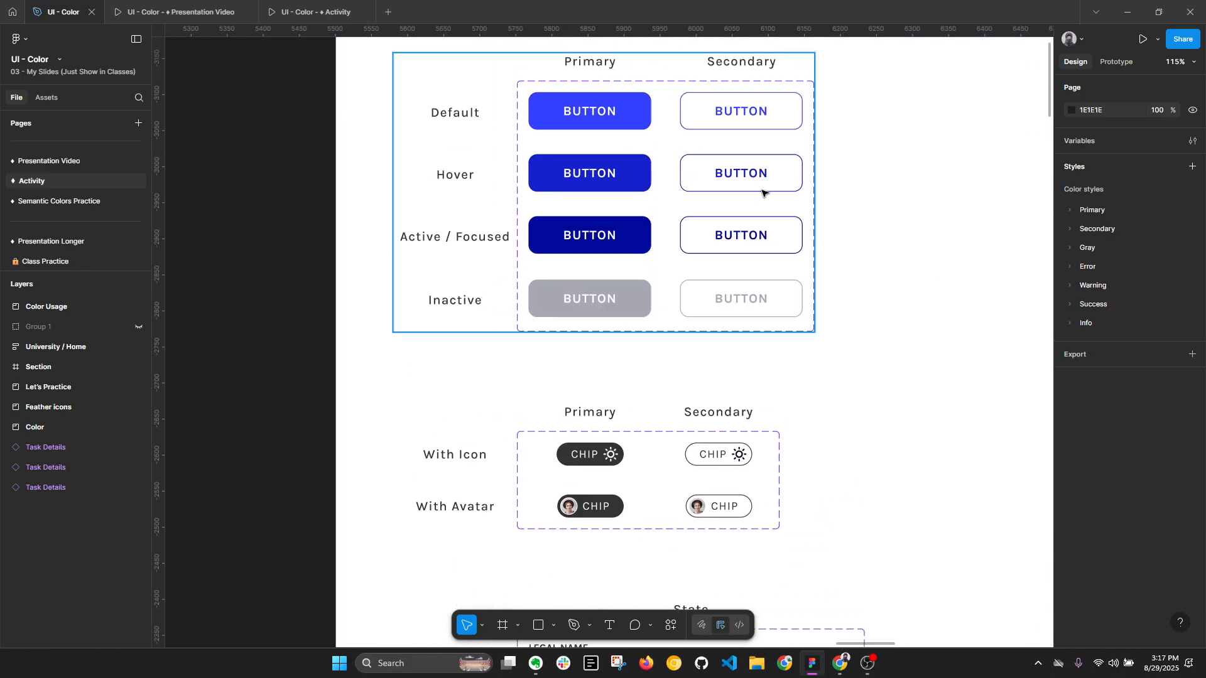
click(641, 463)
scroll(649, 457, down, 3)
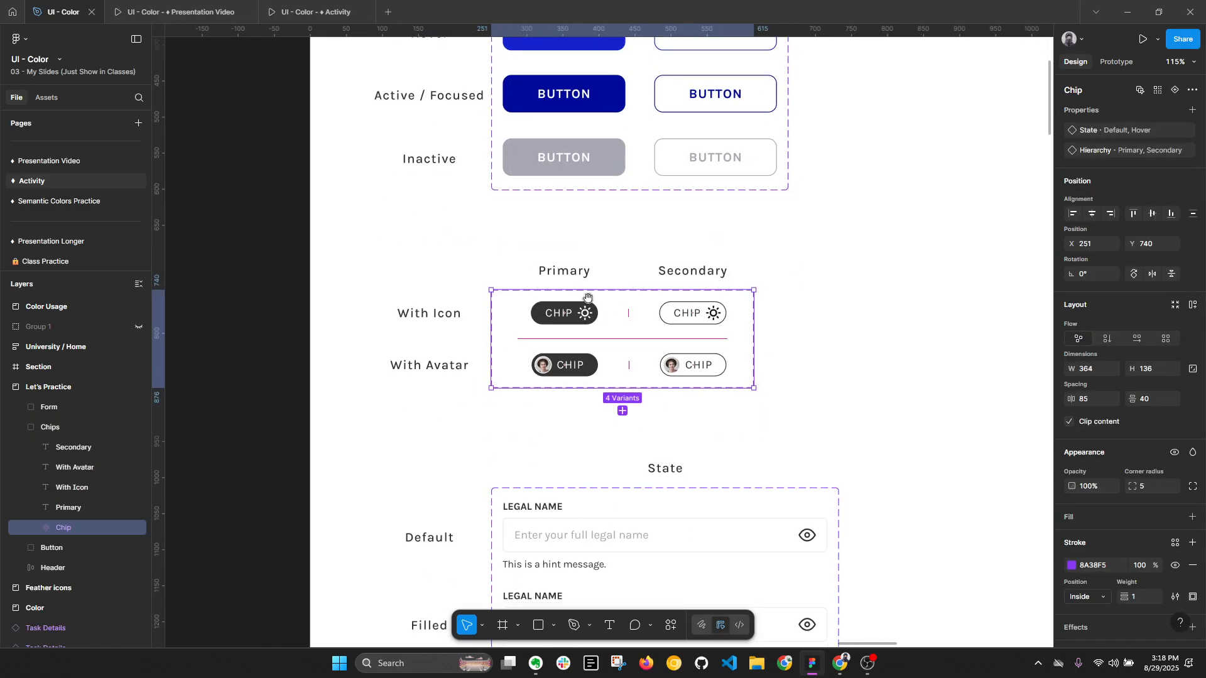
scroll(614, 340, up, 5)
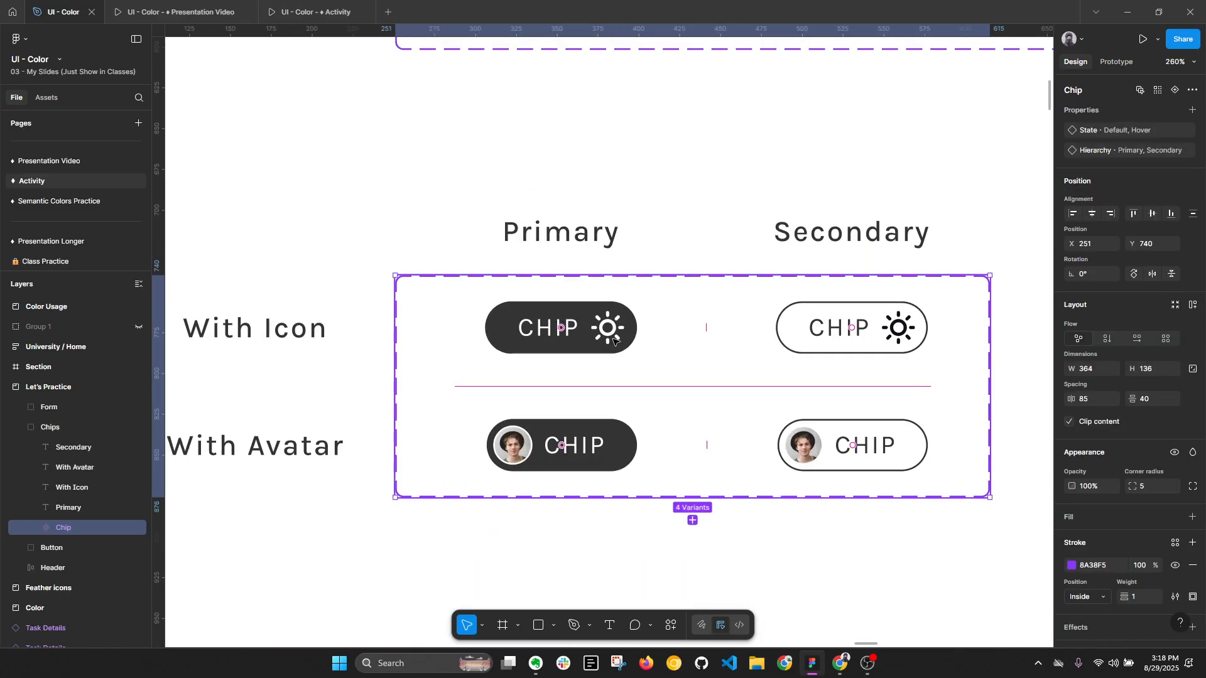
click(533, 327)
scroll(628, 327, left, 2)
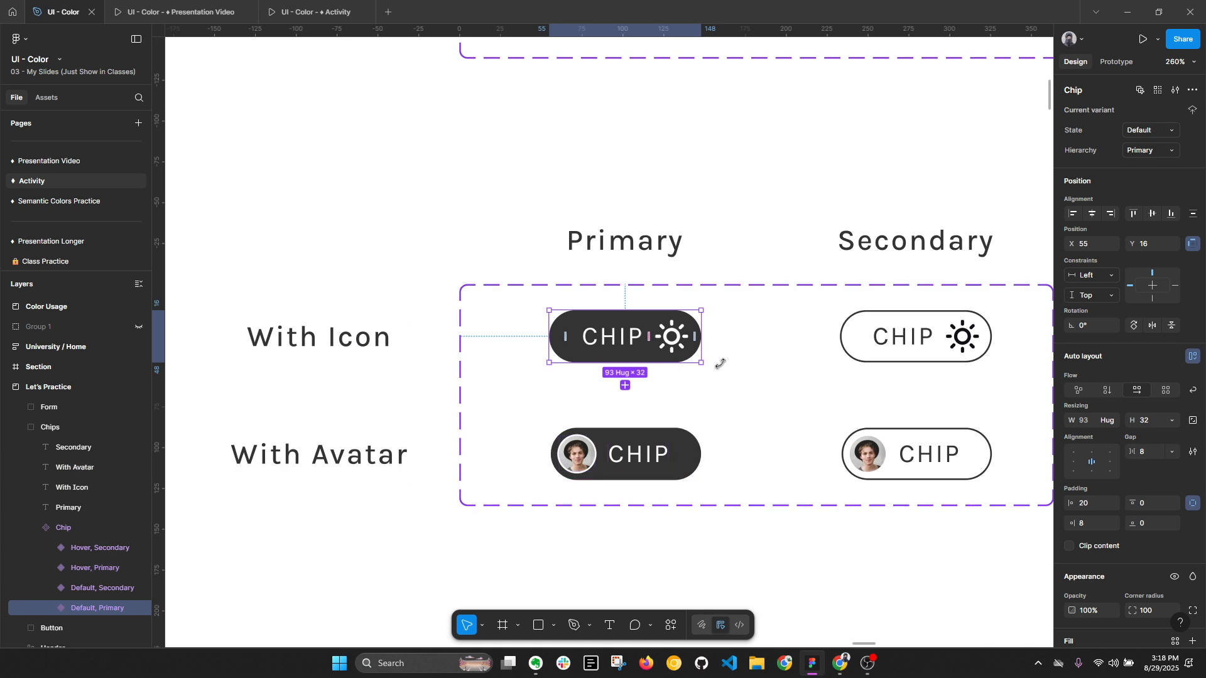
shift+click(914, 352)
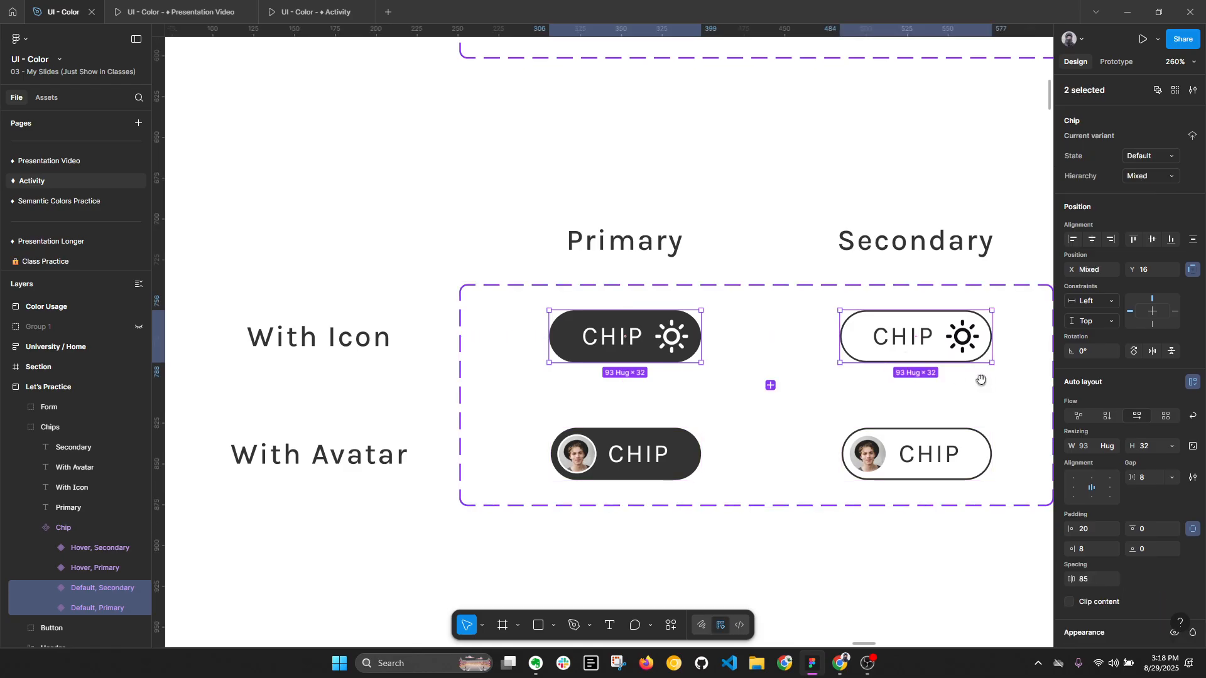
scroll(980, 379, down, 5)
scroll(938, 450, right, 3)
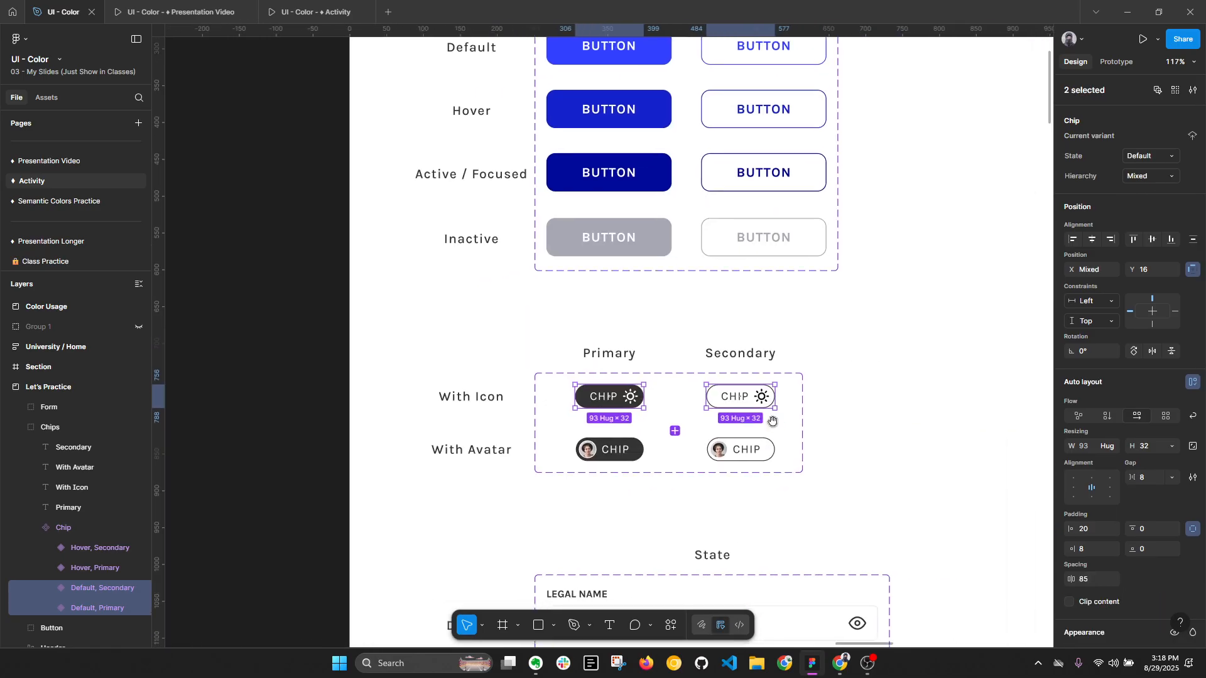
scroll(774, 419, up, 5)
scroll(1171, 519, down, 5)
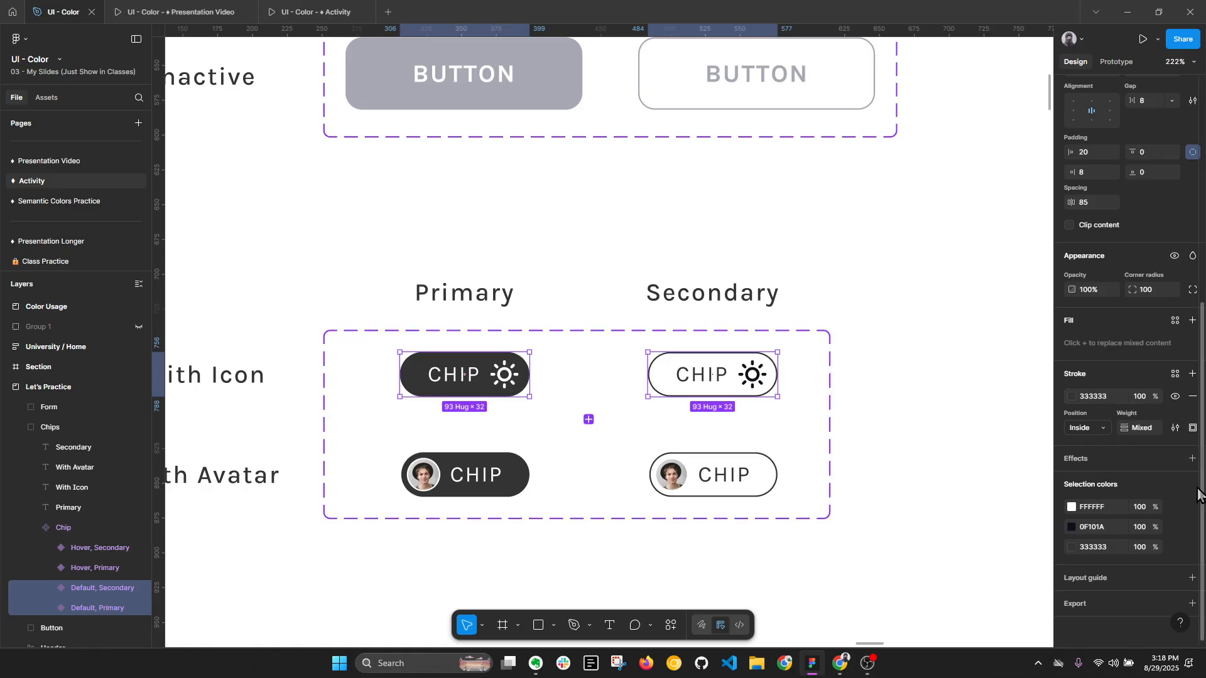
click(1175, 529)
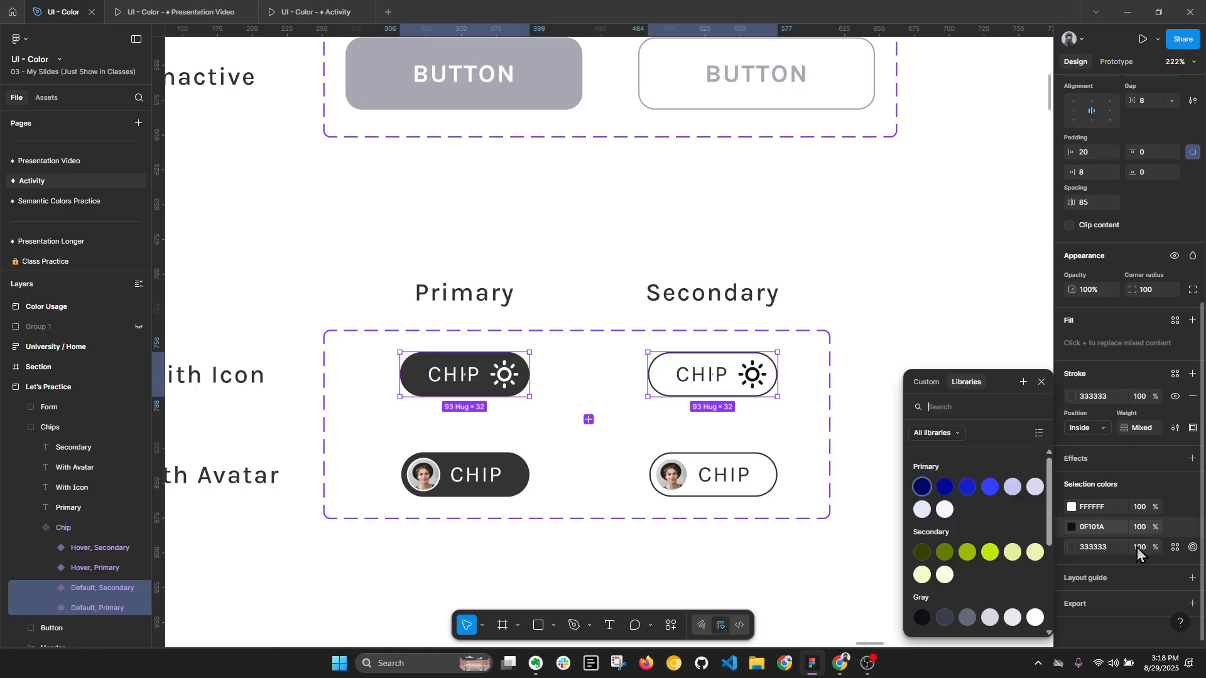
click(990, 488)
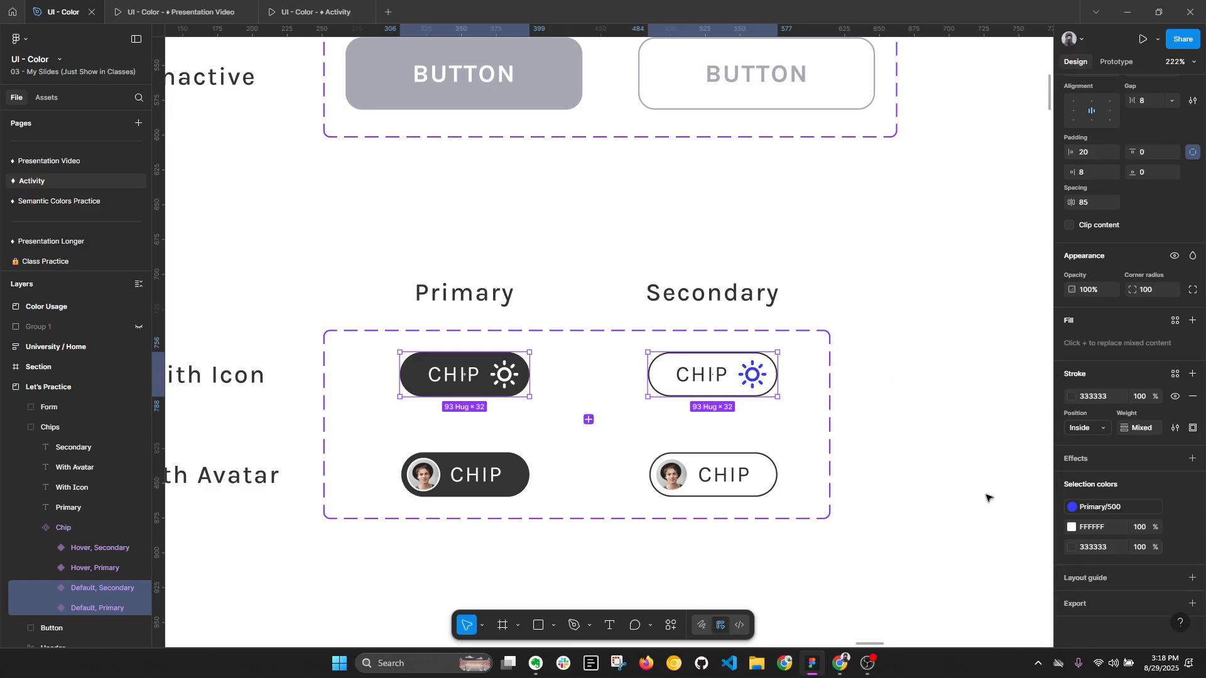
key(ctrl+z)
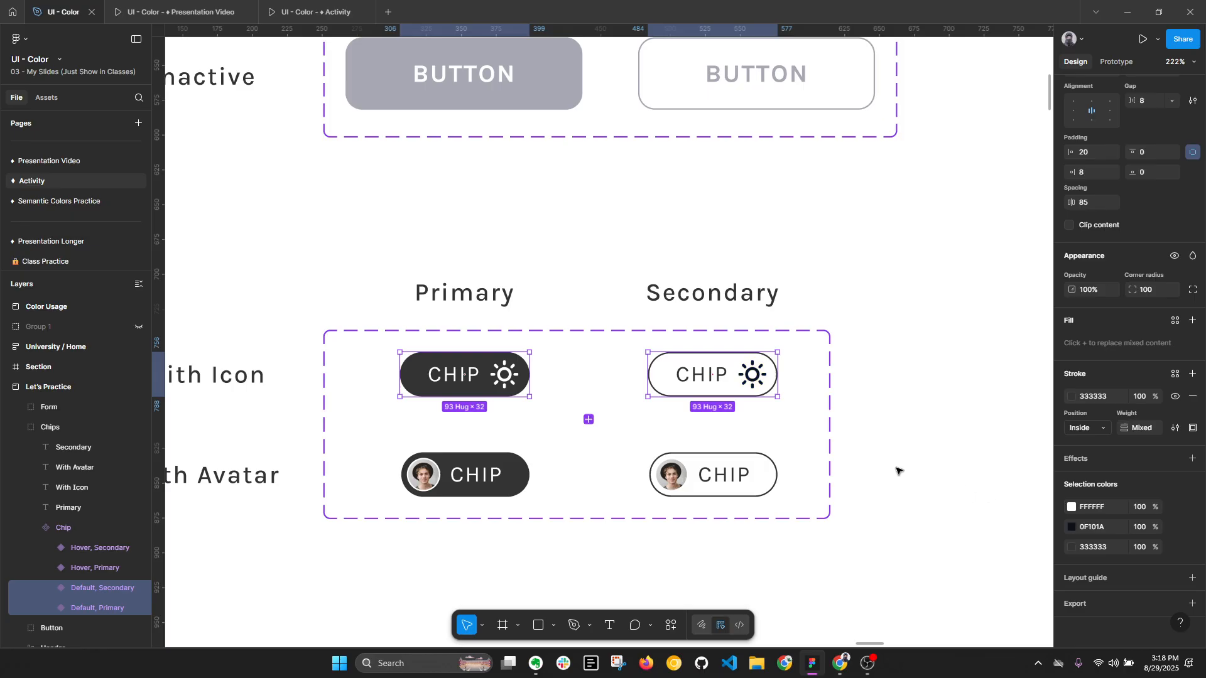
- Apply the Secondary/500 style to the fill of the With Icon primary chip and Primary/500 to its label and icon
key(alt+l)
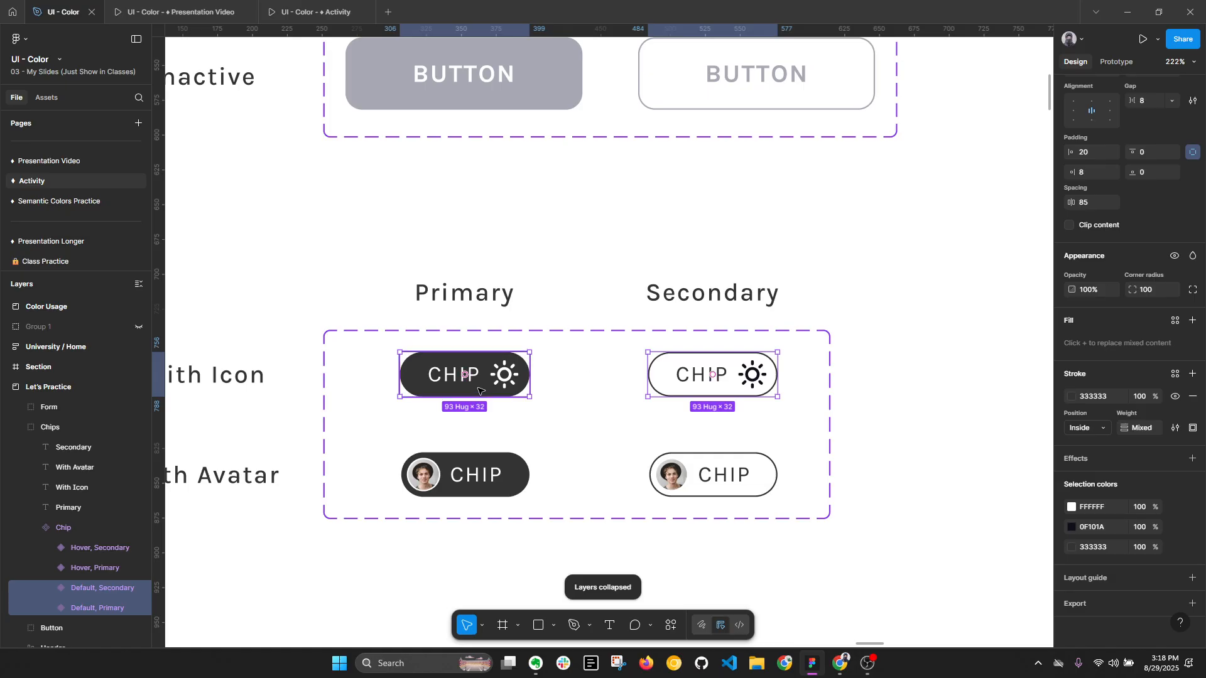
click(477, 387)
click(1176, 399)
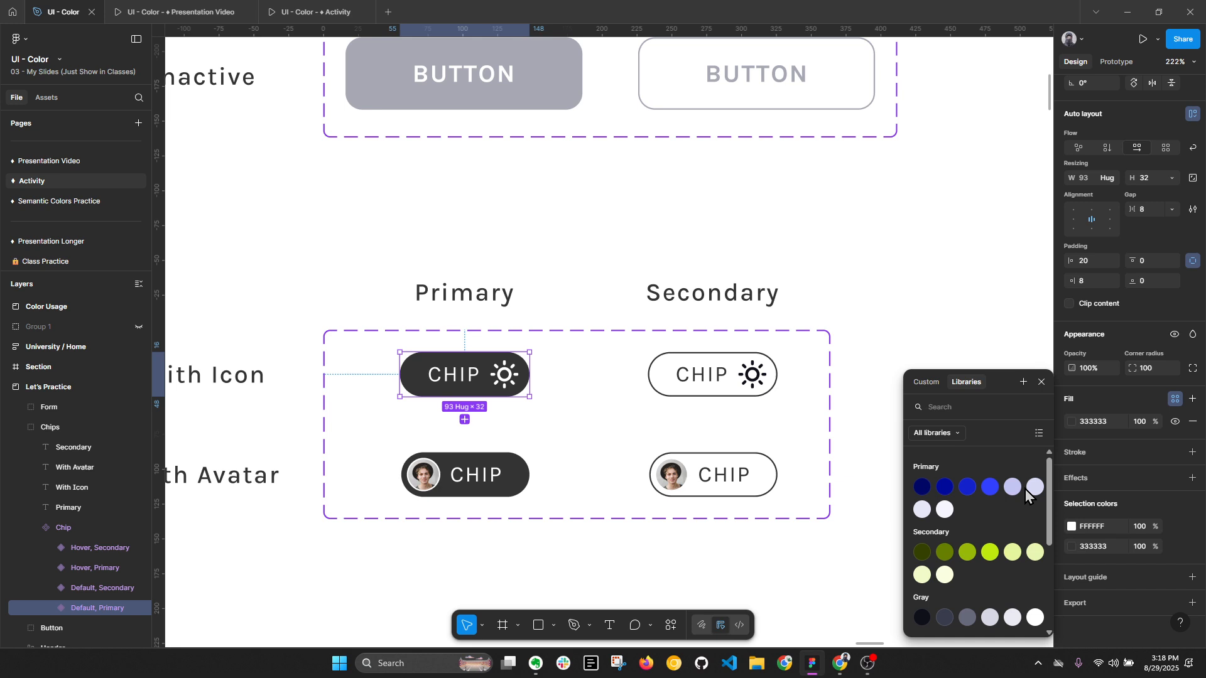
click(997, 554)
scroll(351, 415, up, 3)
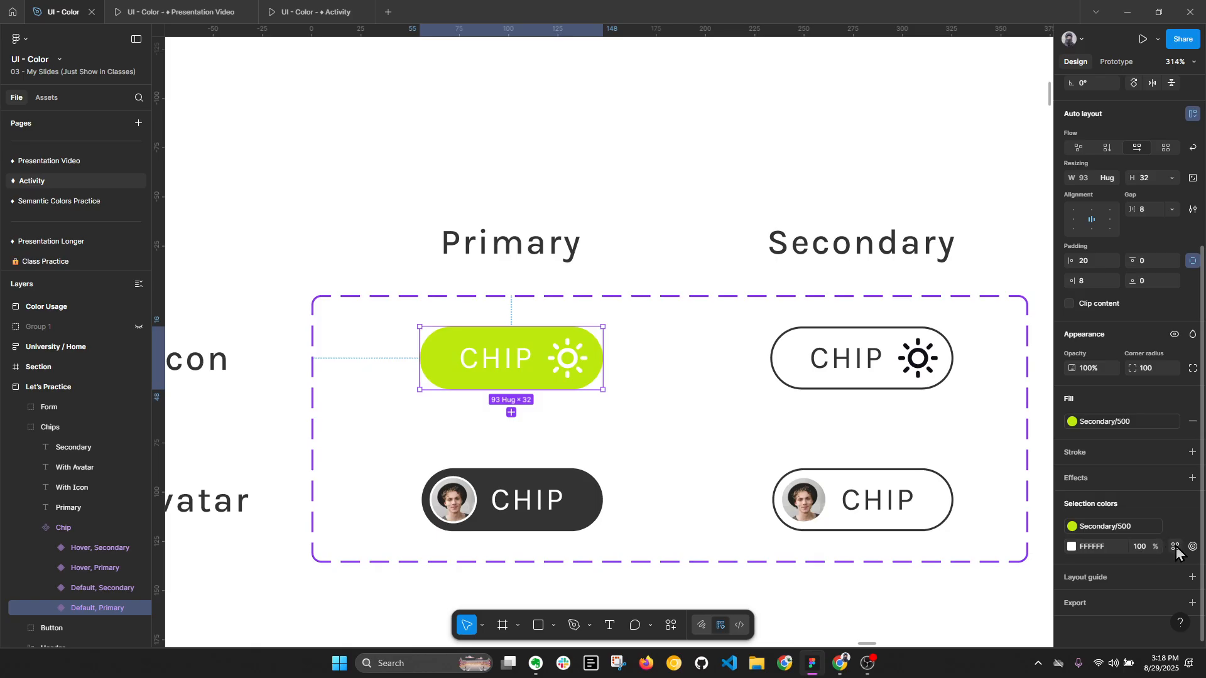
click(1176, 547)
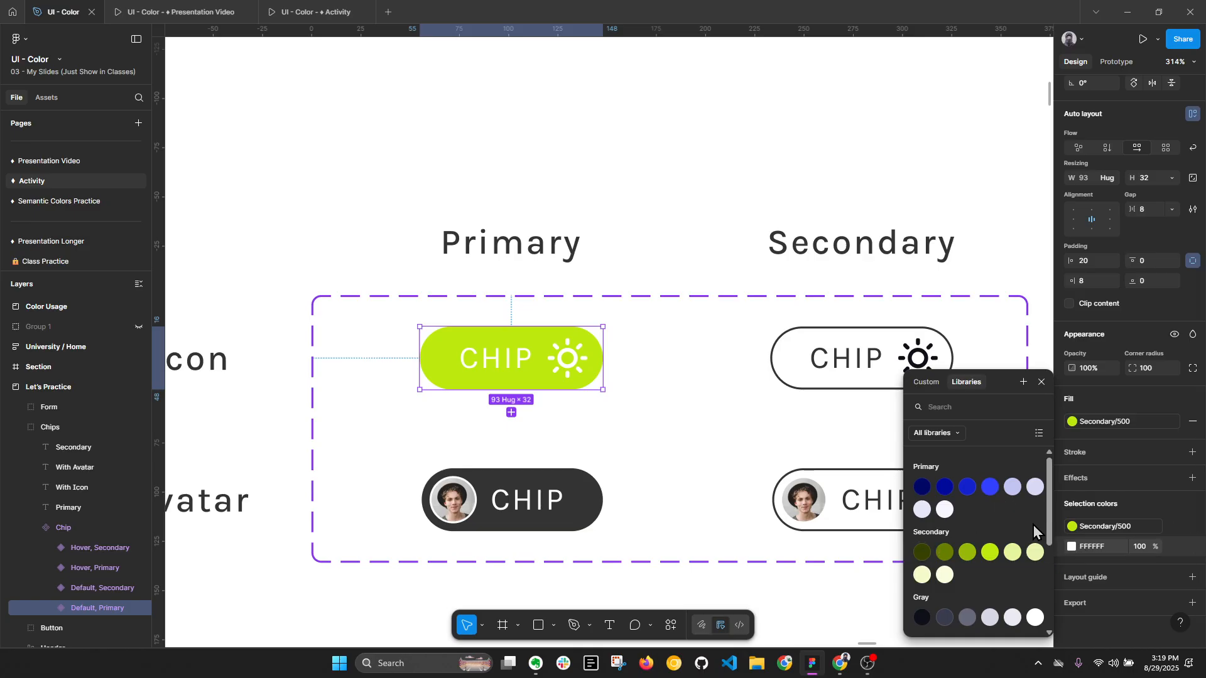
click(990, 489)
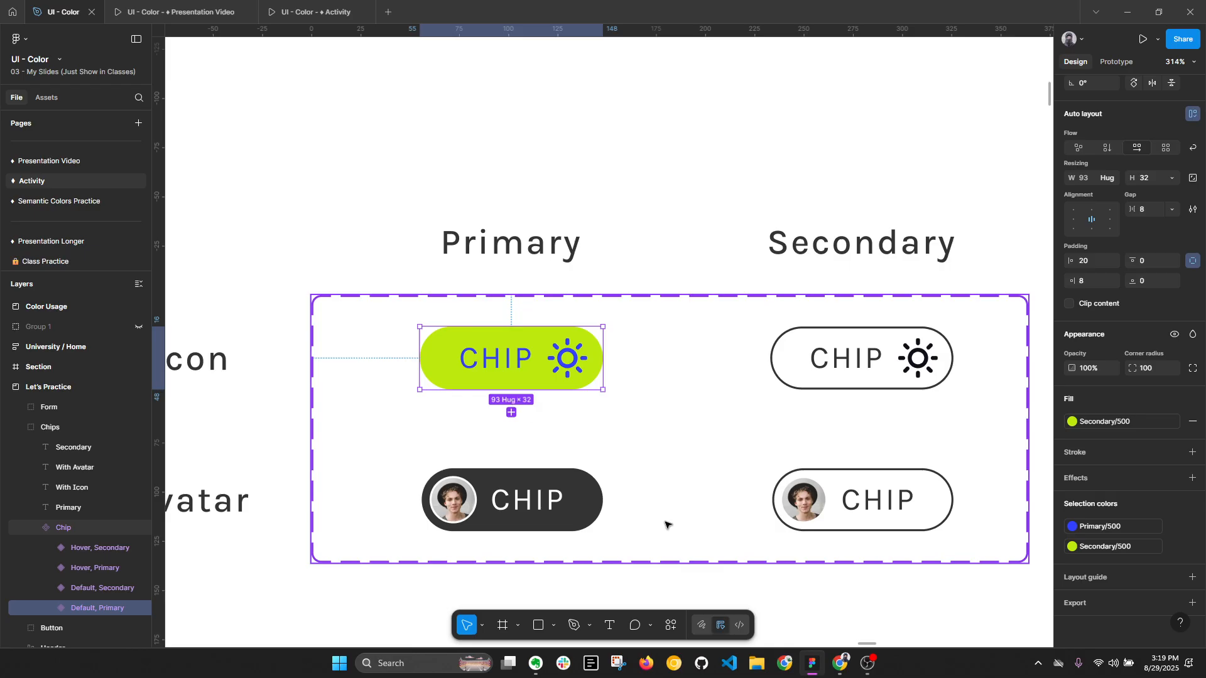
click(501, 367)
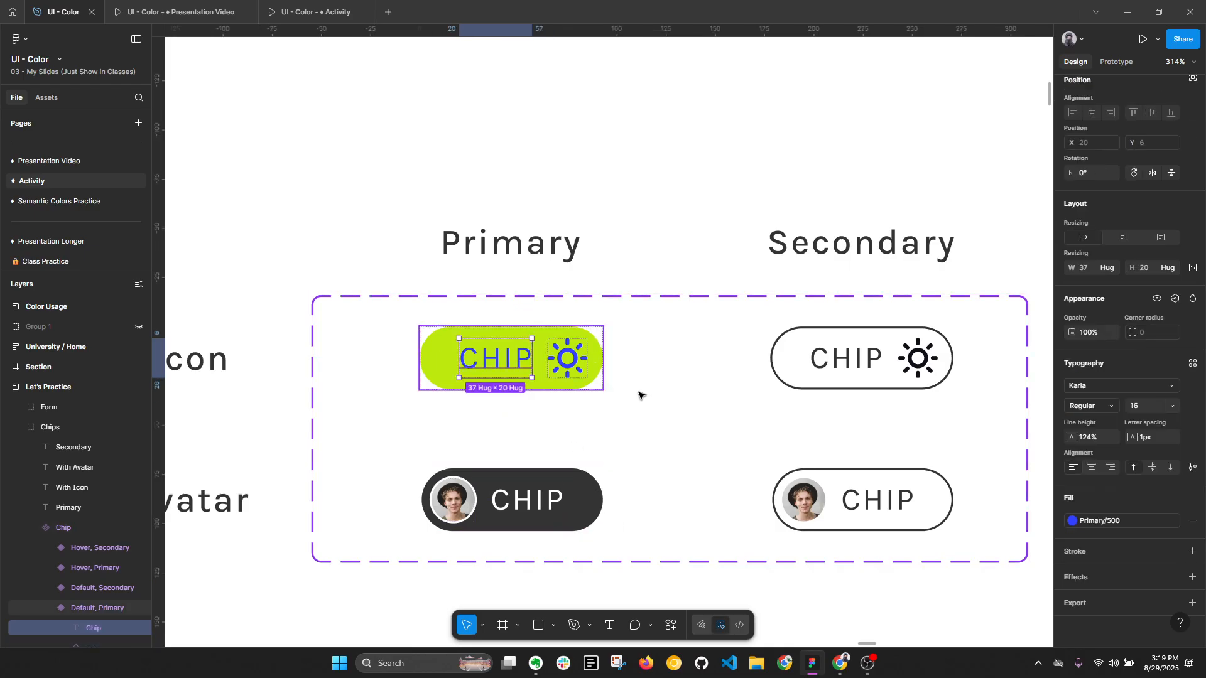
click(1093, 406)
click(1141, 92)
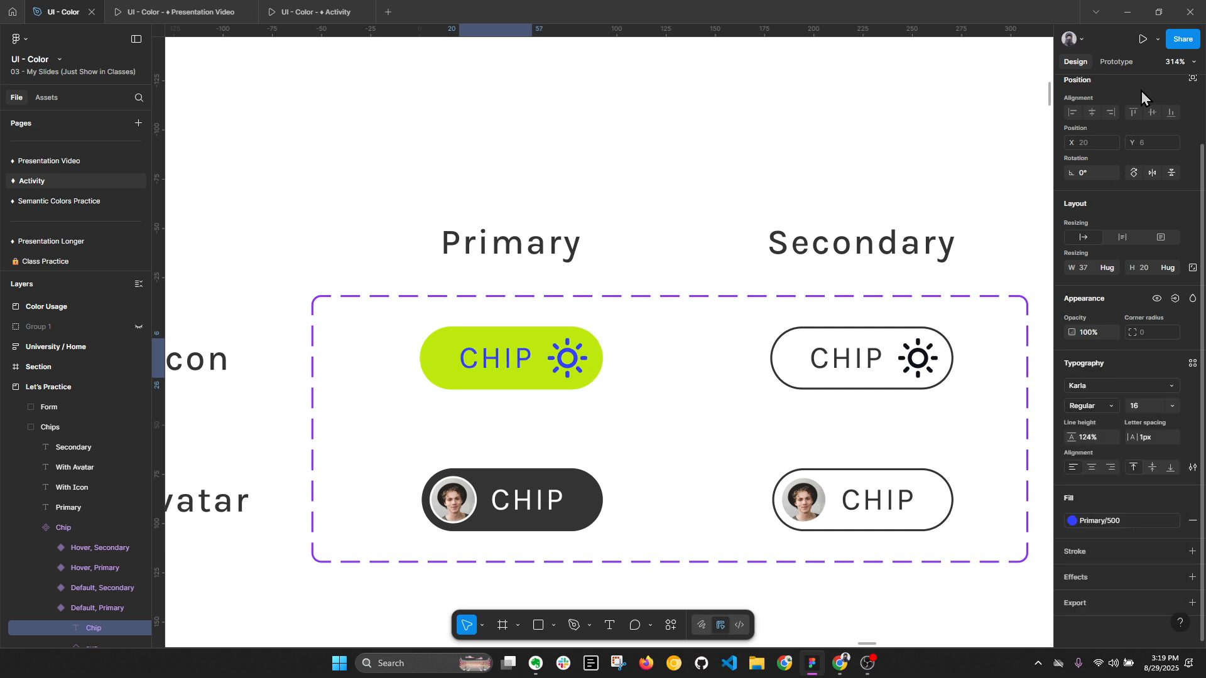
scroll(515, 360, up, 3)
scroll(471, 380, up, 3)
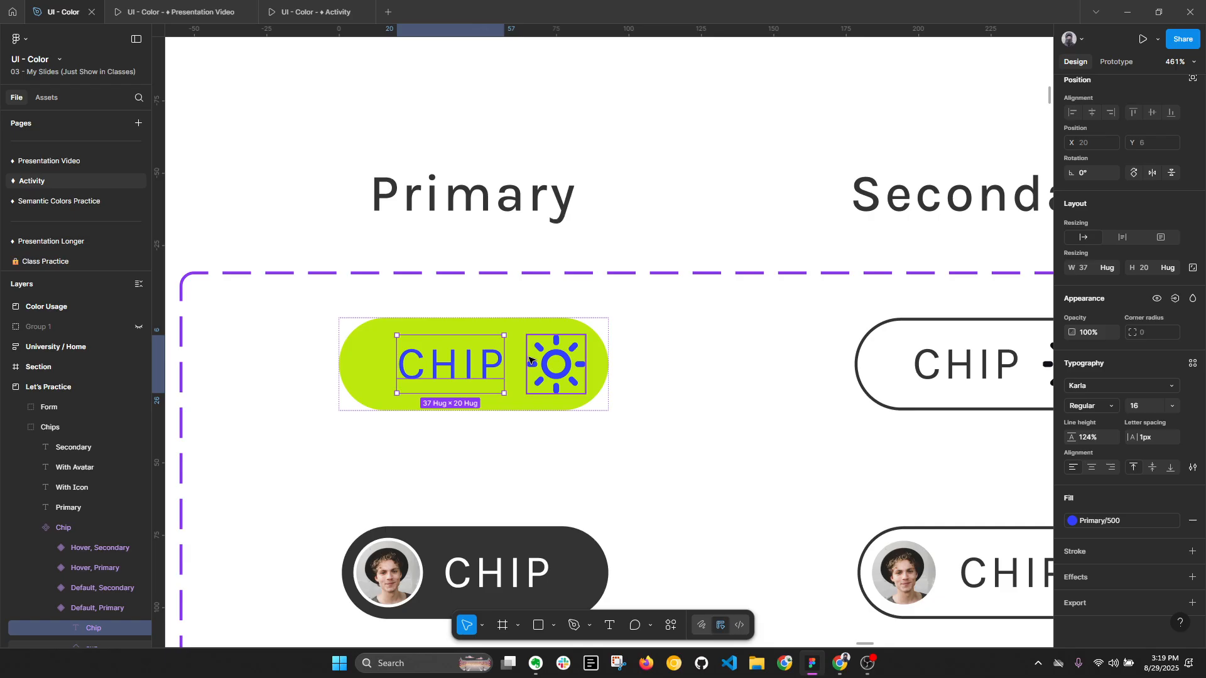
- Apply the Secondary/500 style to the fill of the With Avatar primary chip and Primary/500 to its label and avatar outline
scroll(471, 380, down, 3)
click(536, 483)
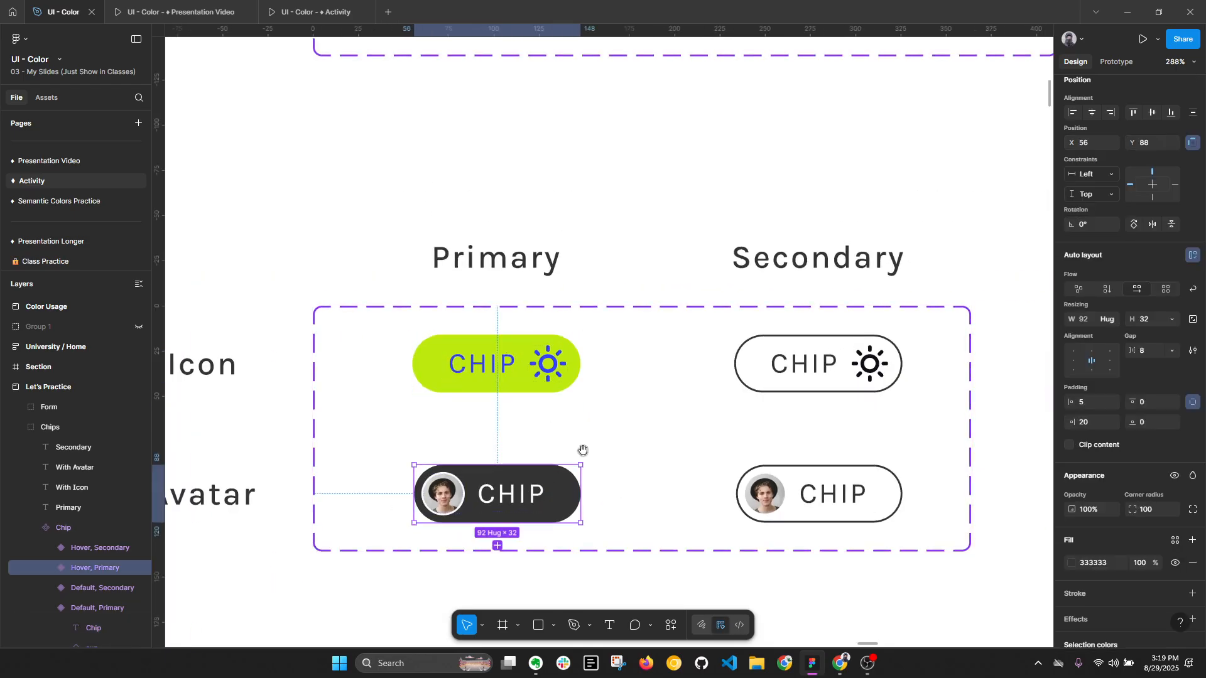
scroll(582, 449, down, 1)
scroll(1154, 544, down, 2)
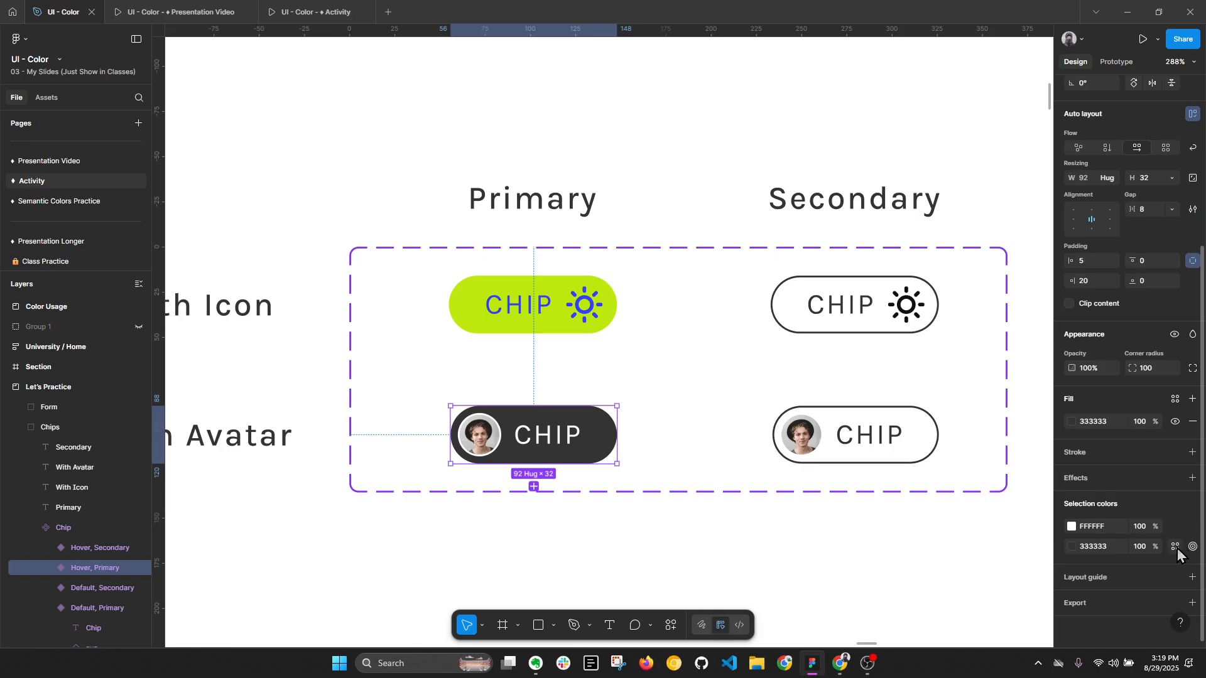
click(1175, 526)
click(997, 557)
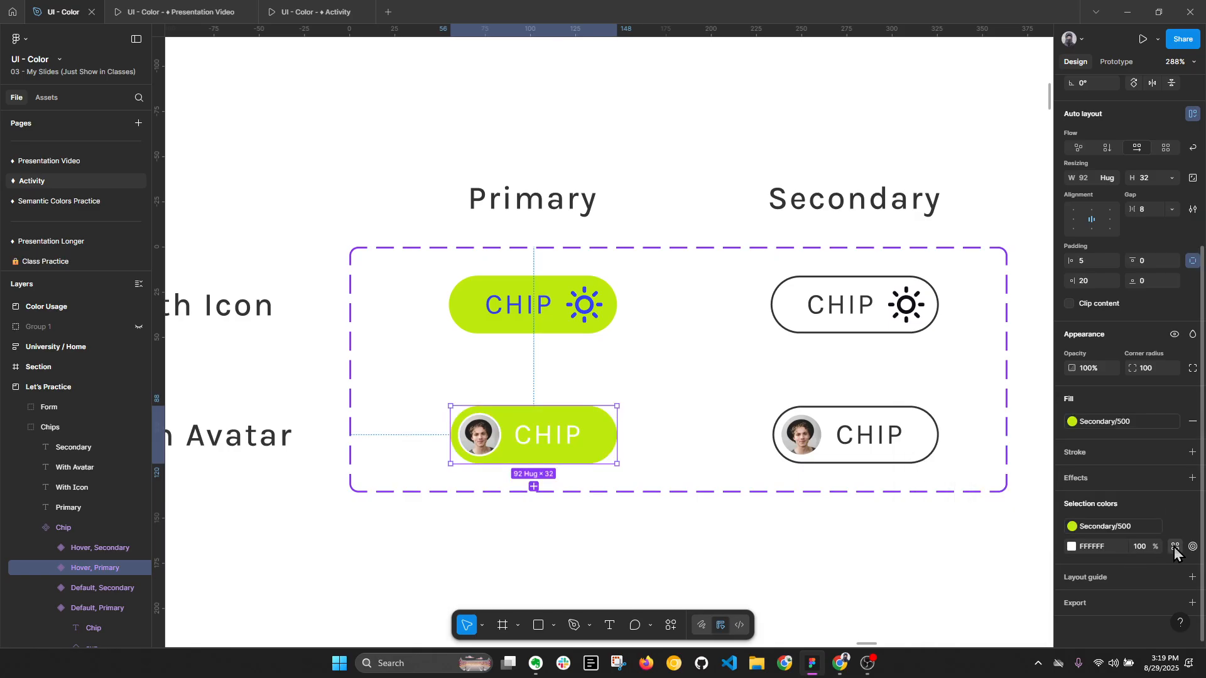
click(1175, 547)
click(996, 487)
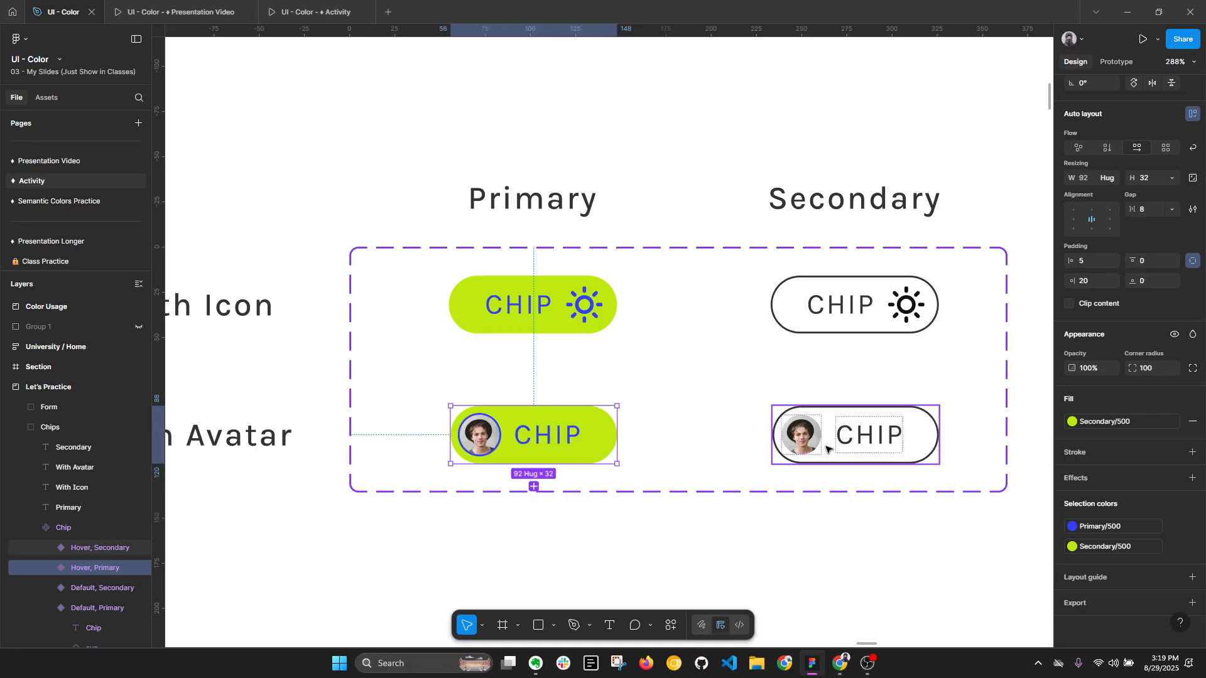
- Change the avatar's stroke in the With Avatar primary chip to the Secondary/400 style
scroll(416, 434, up, 3)
double_click(520, 445)
scroll(521, 444, up, 3)
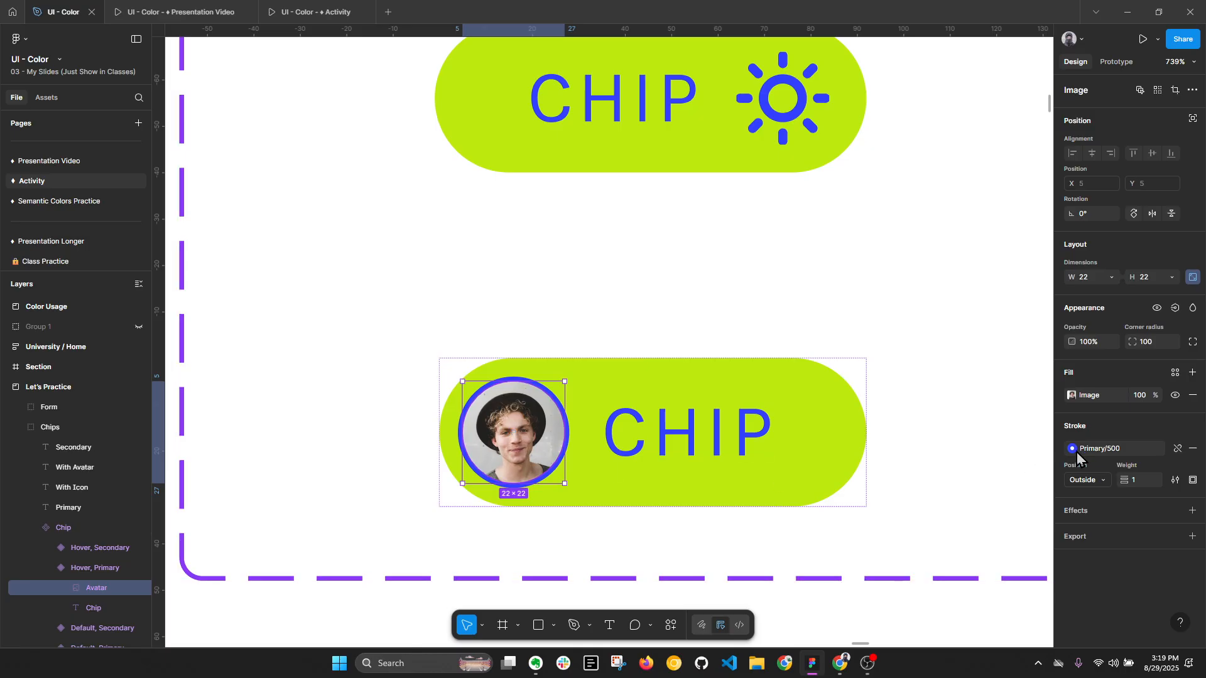
click(1109, 453)
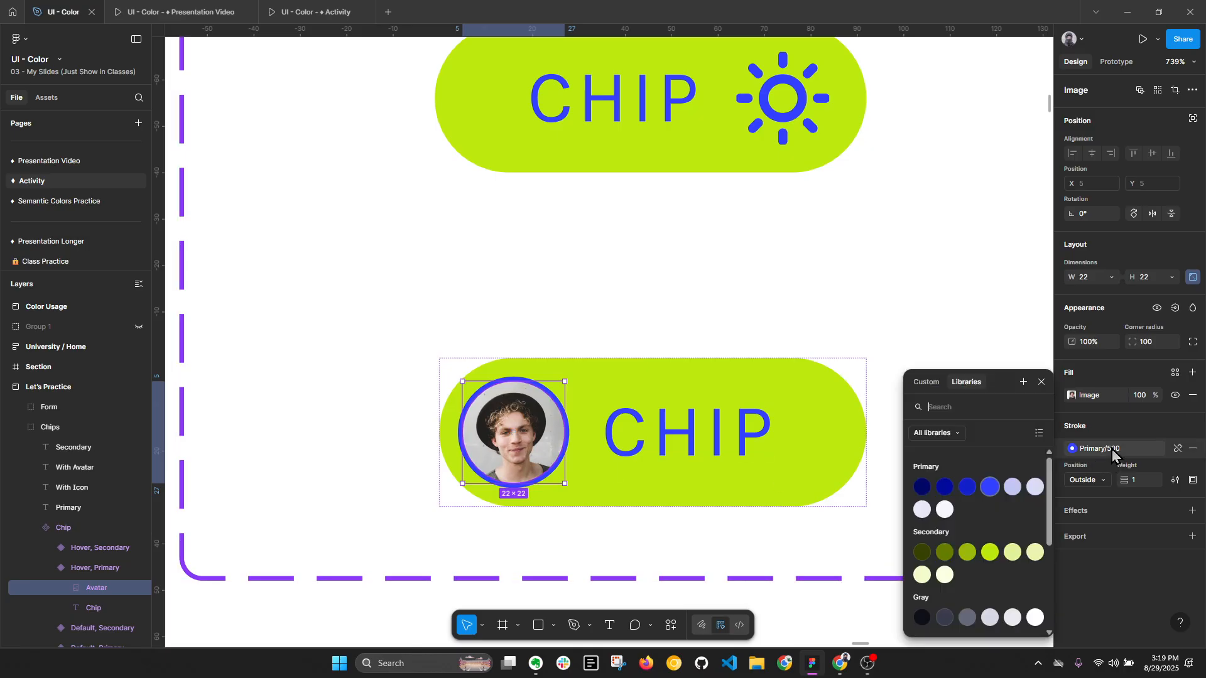
click(1013, 553)
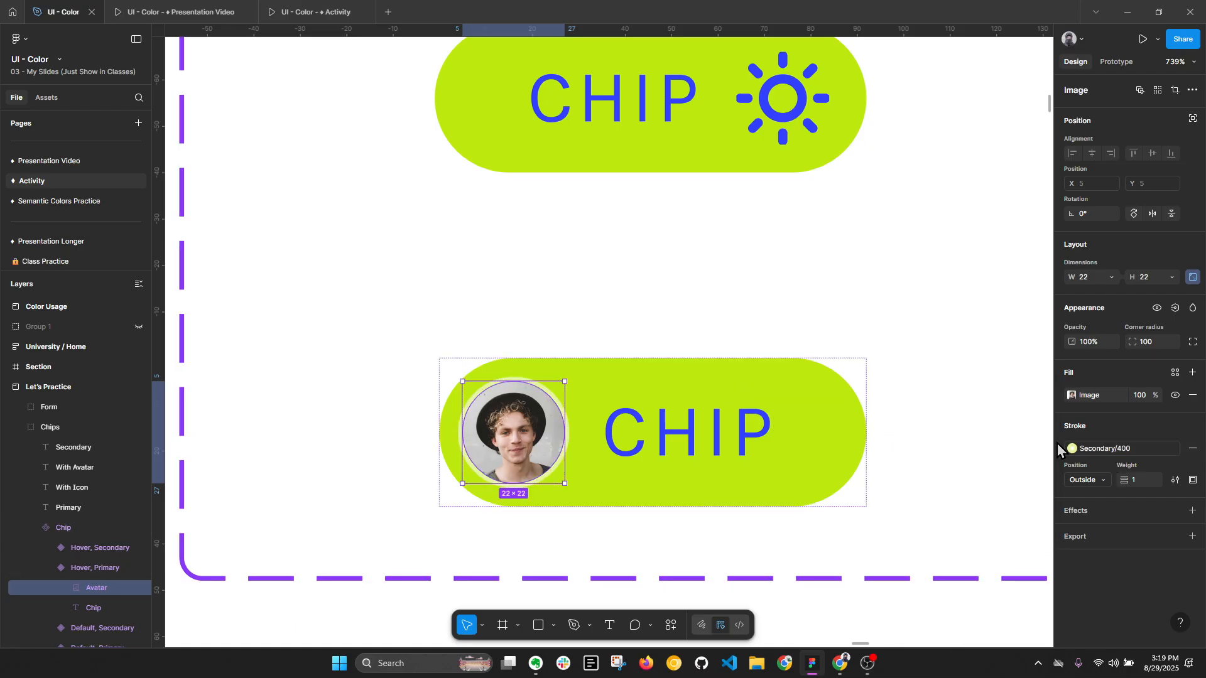
- Try the Gray/600 style on the primary chip's avatar stroke, and undo it
click(1111, 452)
click(1034, 618)
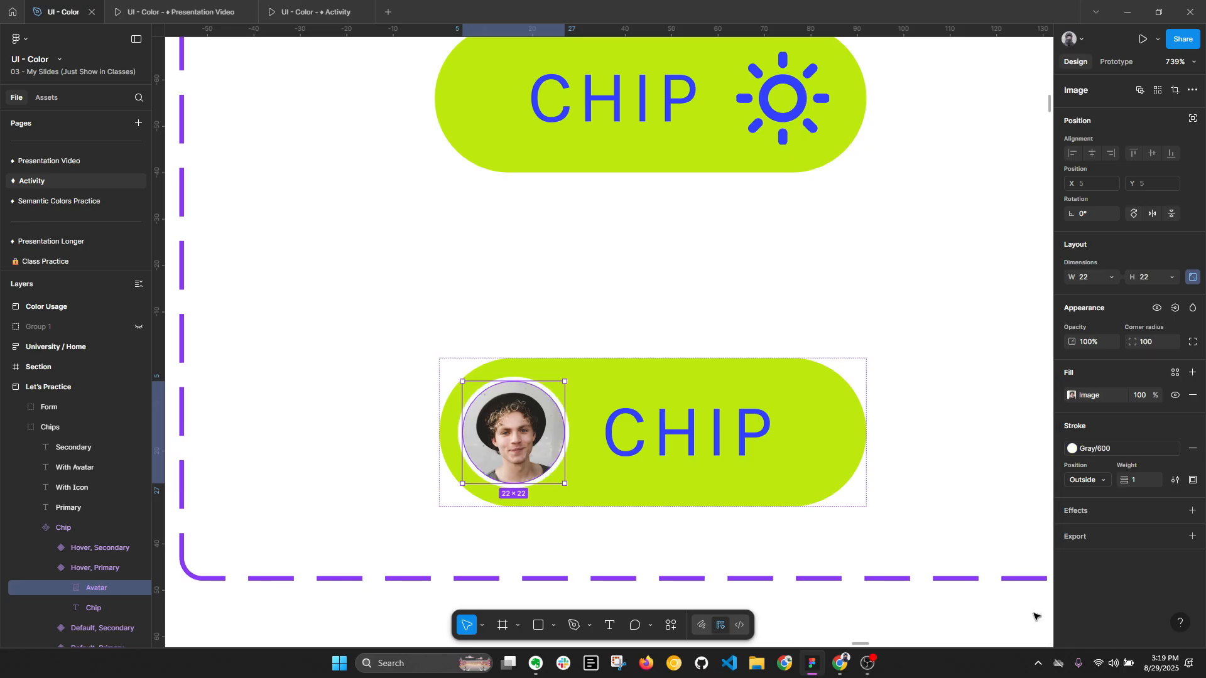
key(ctrl+z)
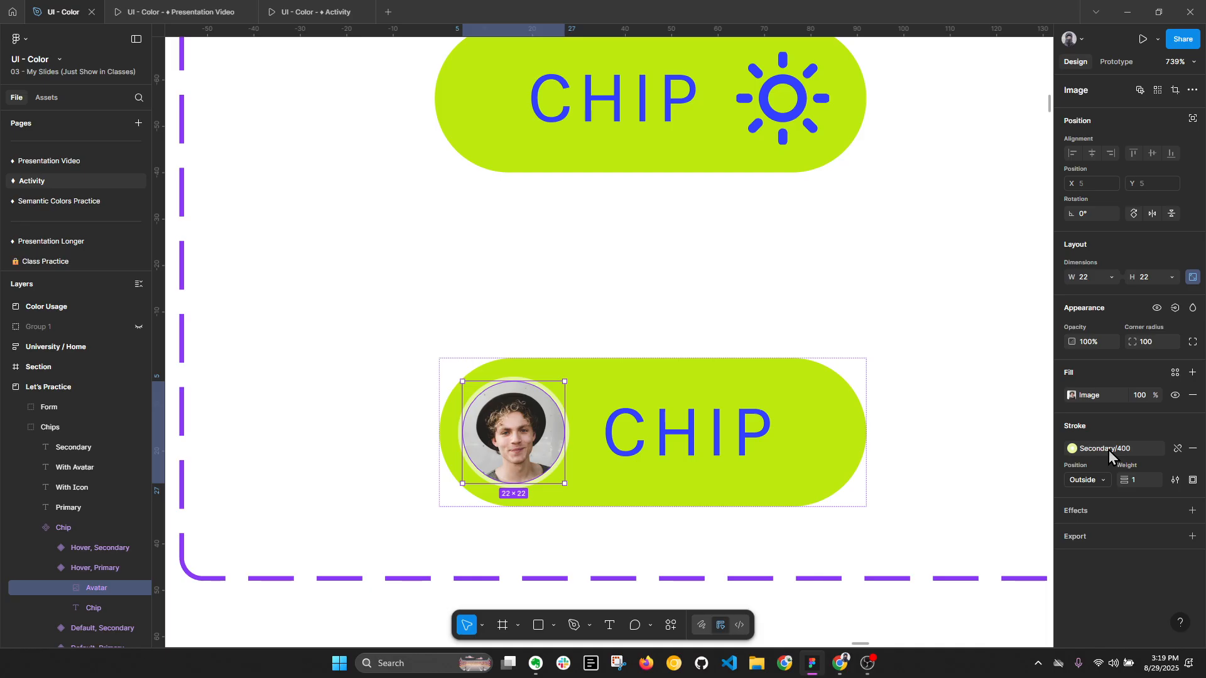
- Deselect the With Avatar primary chip and collapse all layers
click(857, 406)
scroll(1137, 530, down, 4)
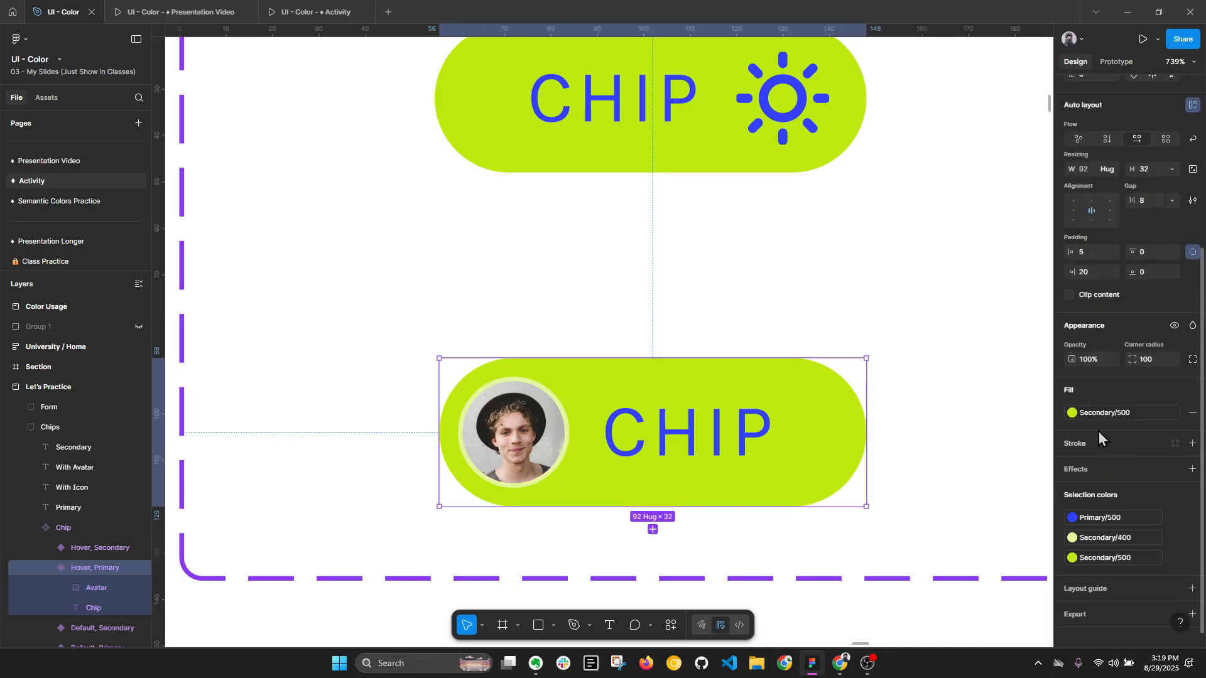
scroll(494, 414, down, 5)
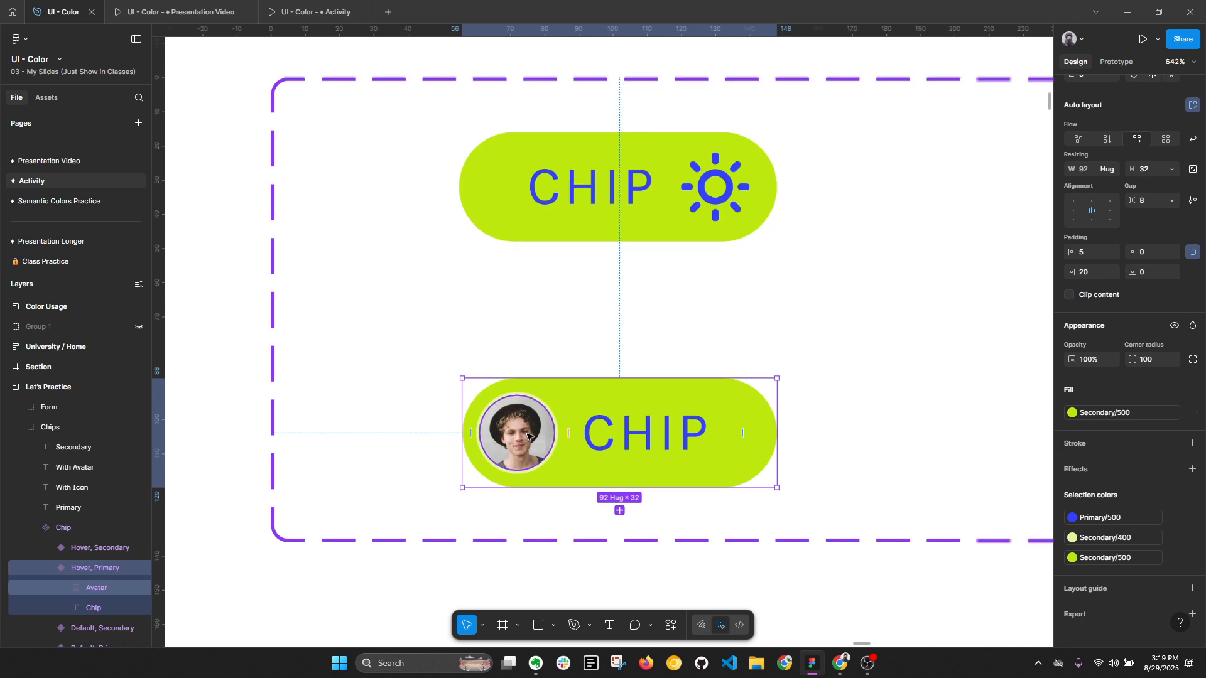
click(546, 539)
key(alt+l)
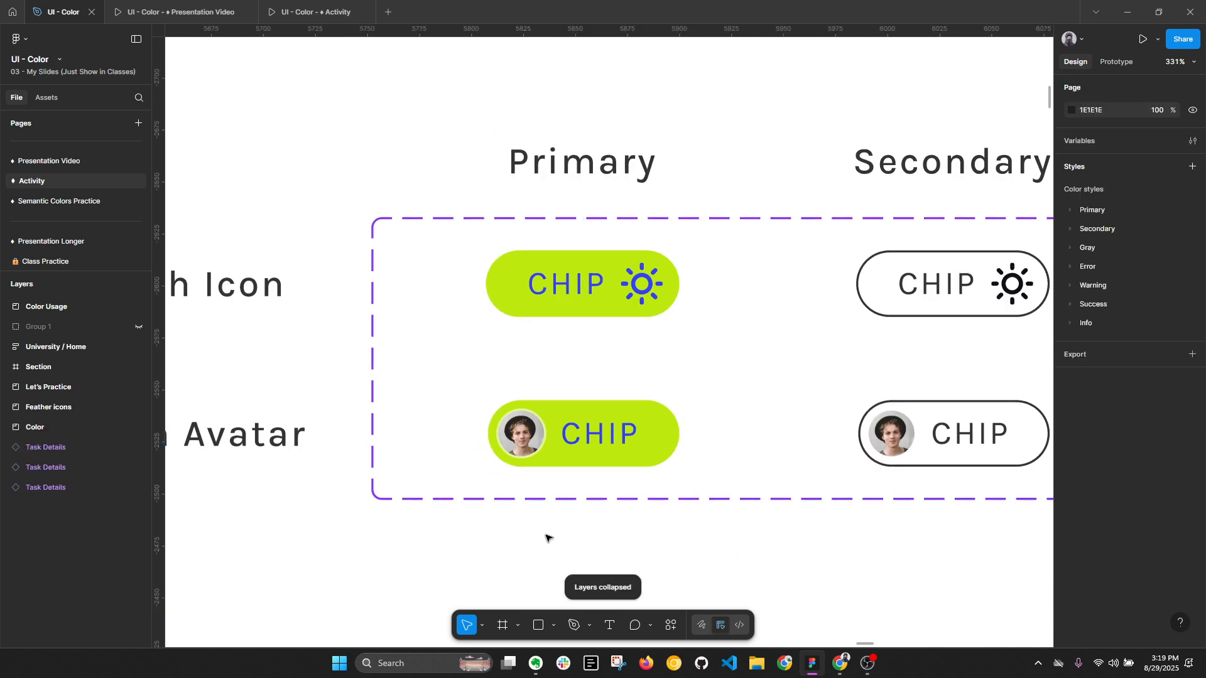
- Try Secondary/500 on the stroke and label of the With Avatar secondary chip with a Primary/500 fill, and undo both changes
drag(767, 447, 590, 417)
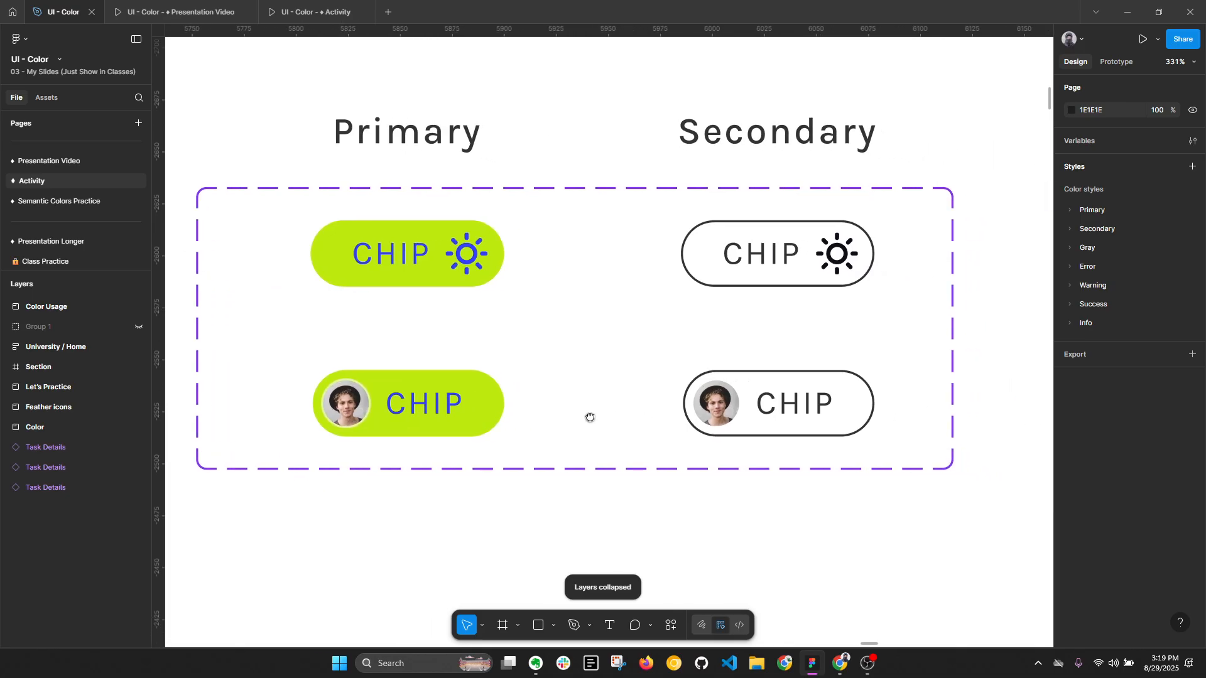
click(754, 391)
click(754, 391)
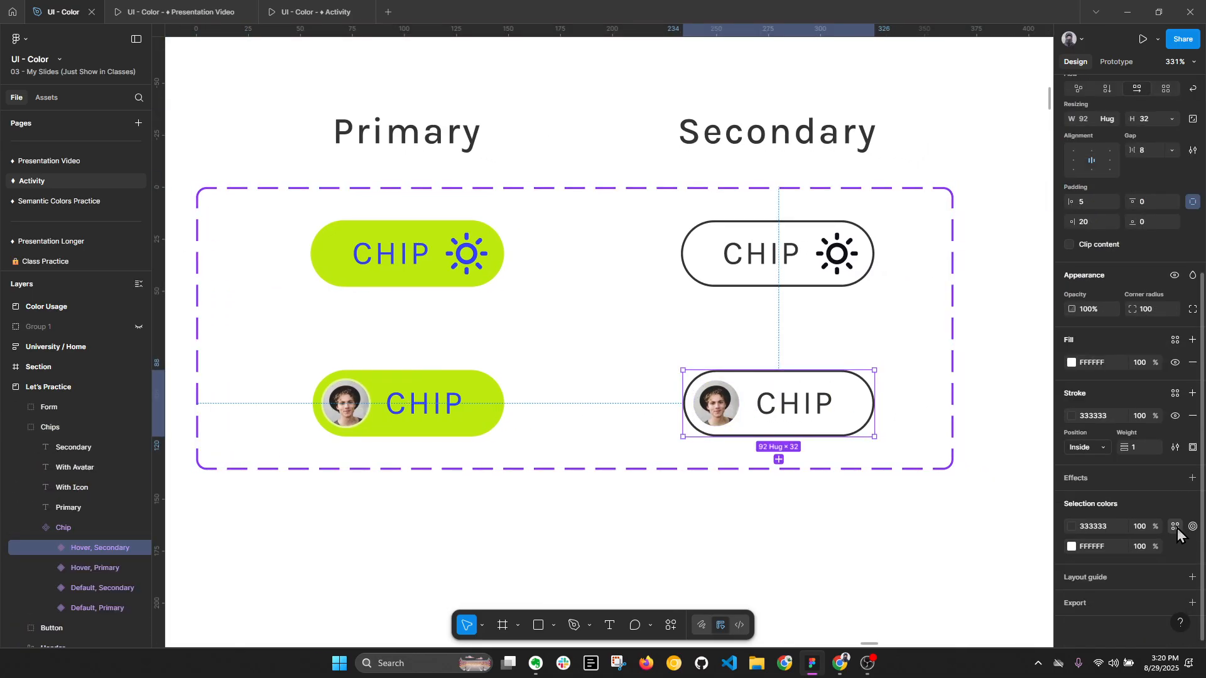
click(1176, 527)
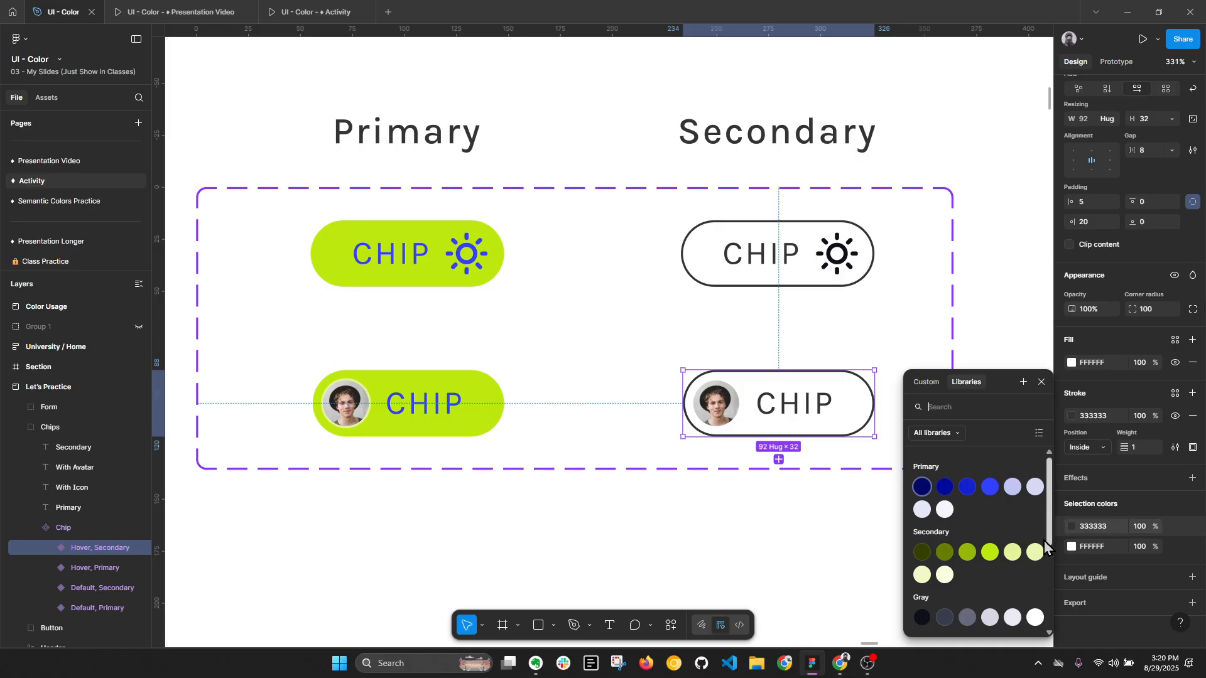
click(991, 553)
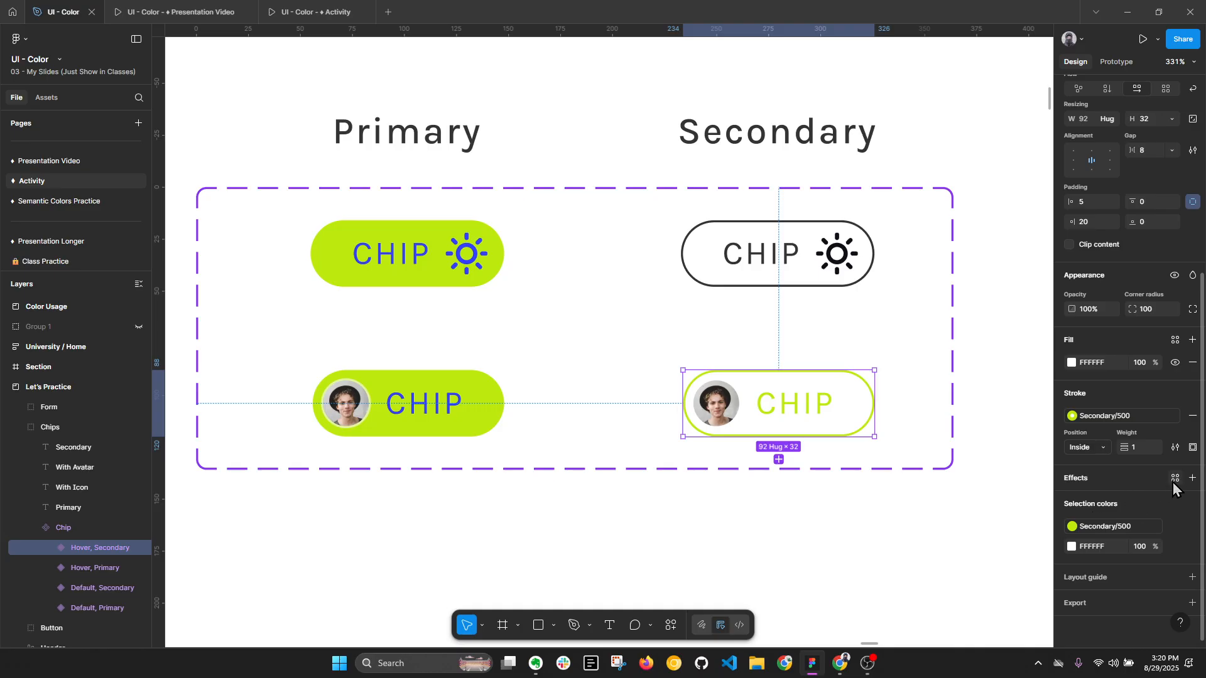
click(1176, 340)
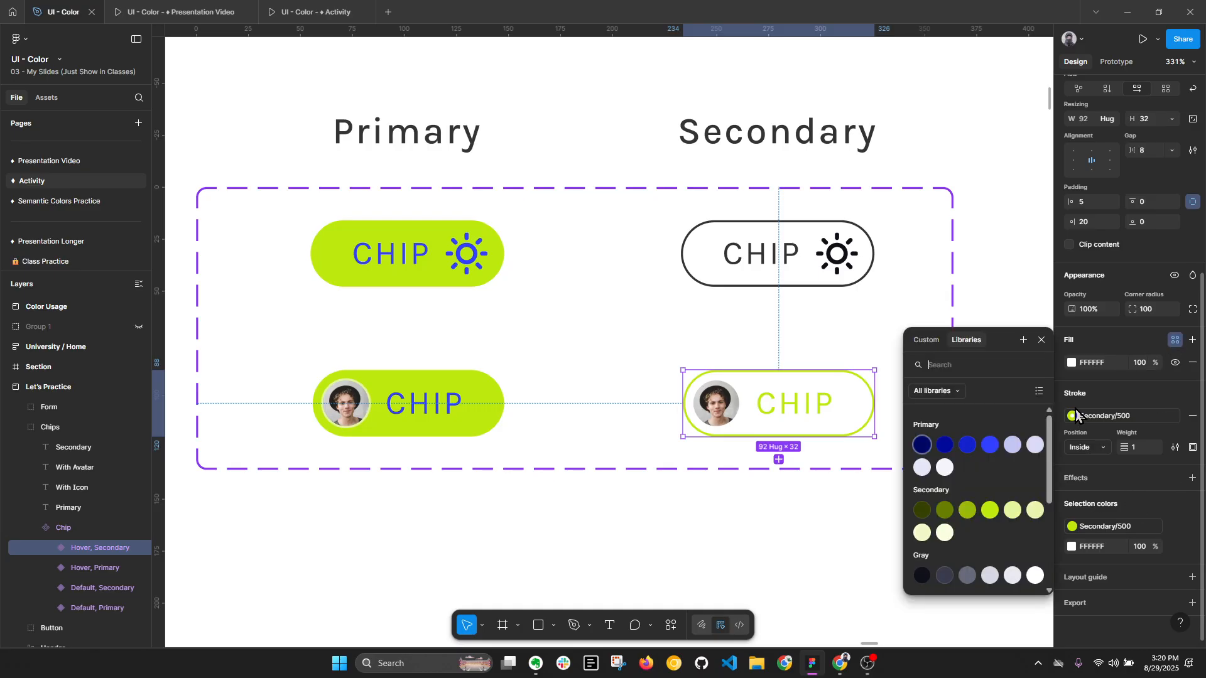
click(992, 447)
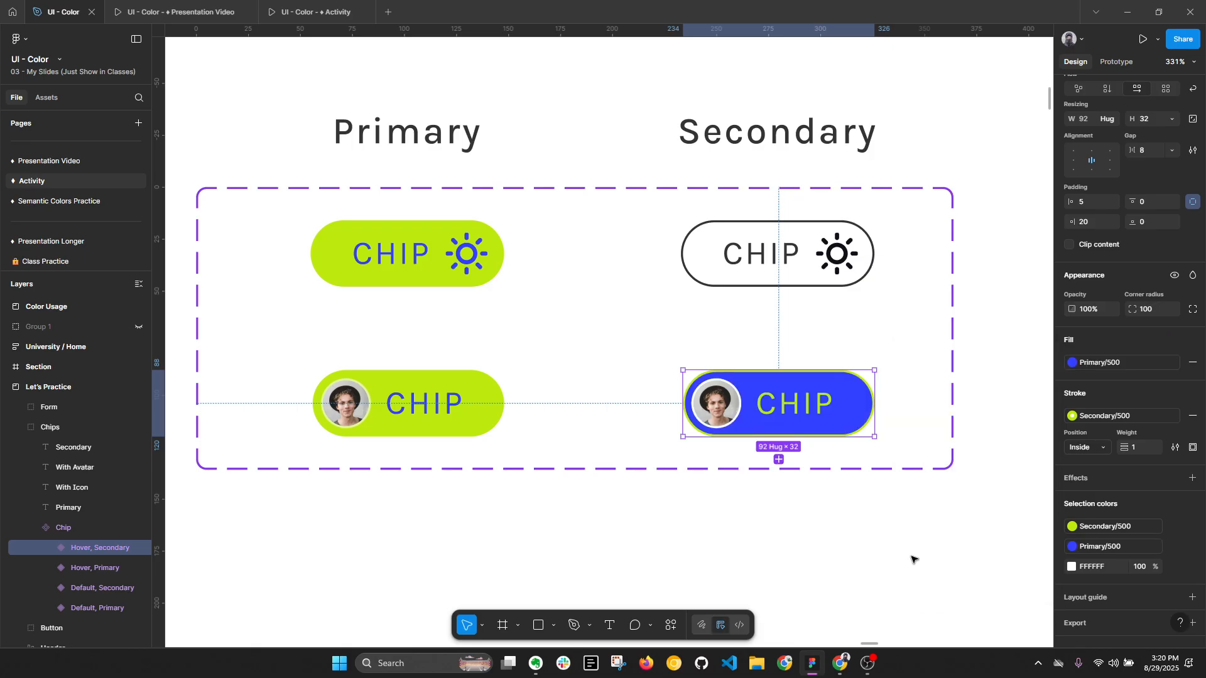
key(ctrl+z)
key(ctrl+z)
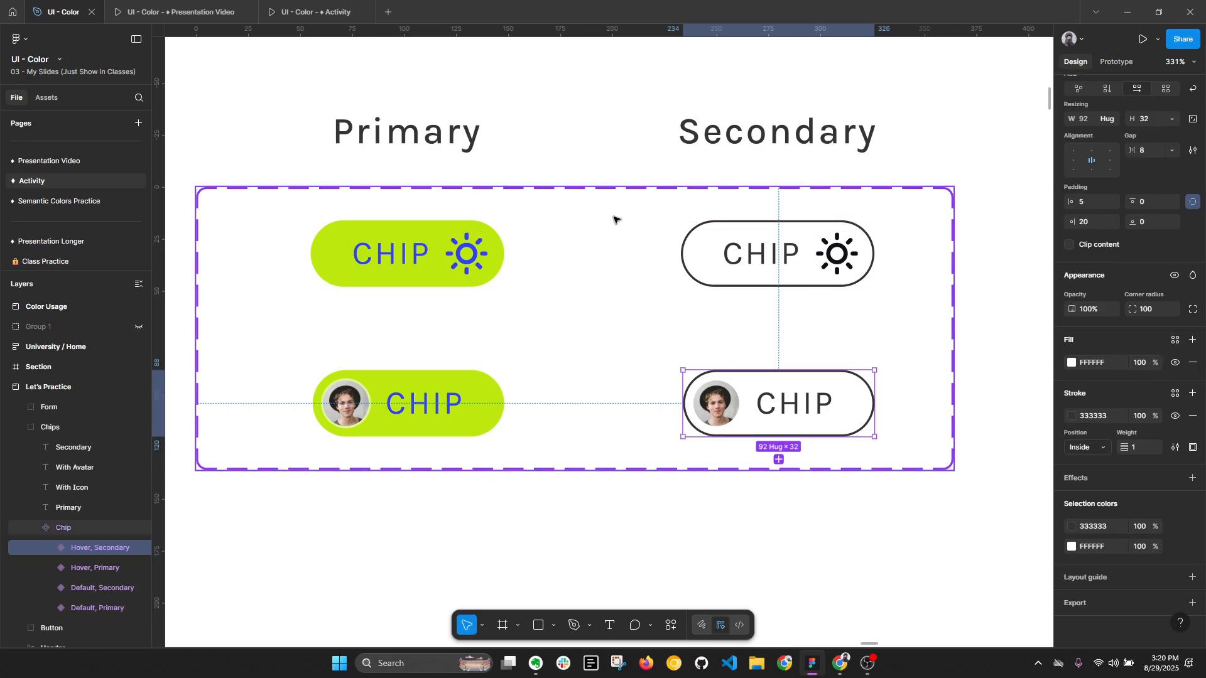
- Apply the Secondary/100 style to the fill of the With Avatar secondary chip and remove its stroke
click(1174, 342)
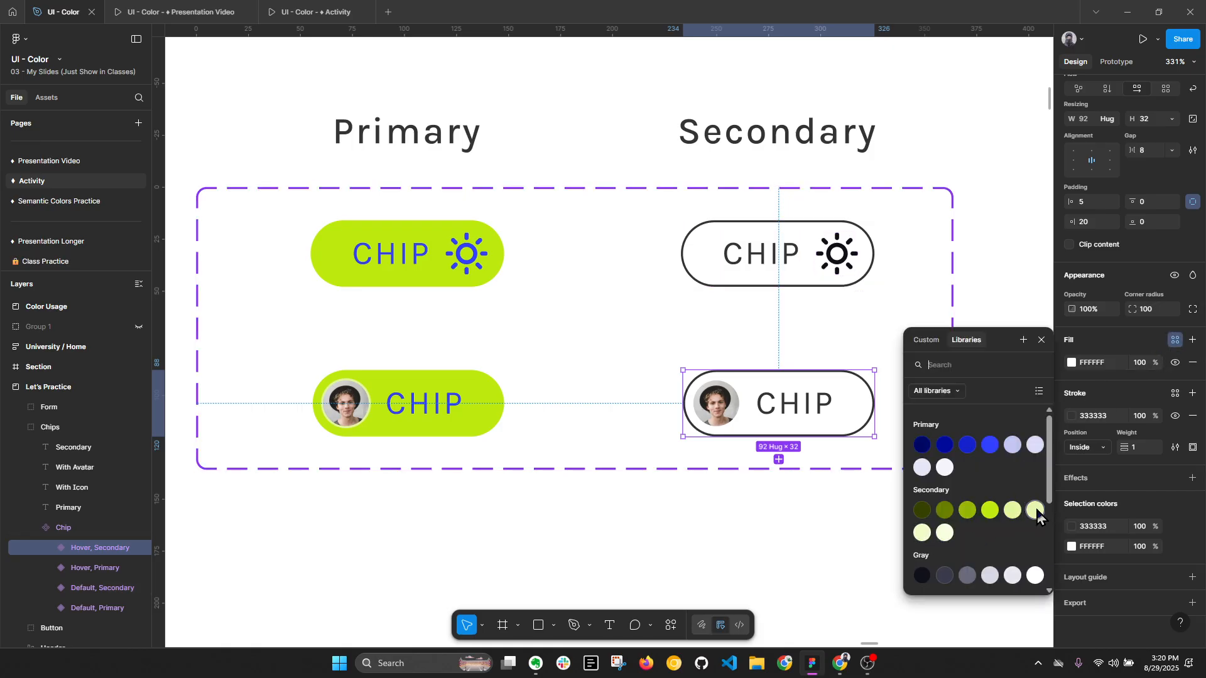
click(945, 533)
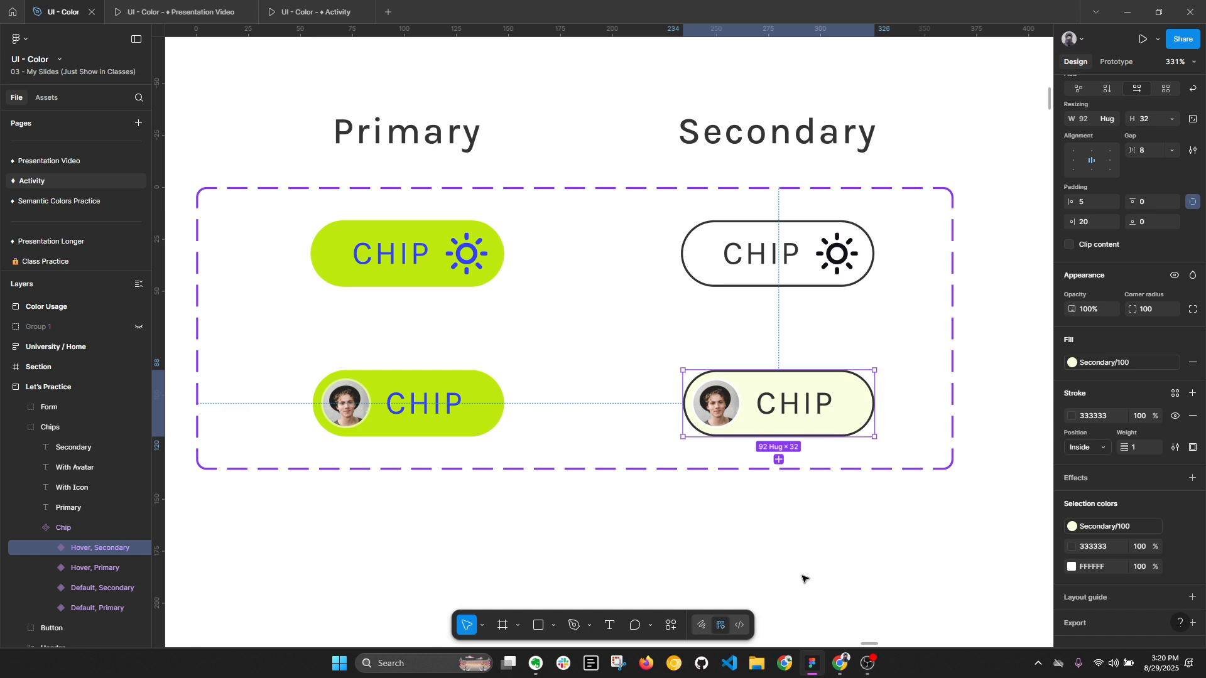
scroll(1084, 512, down, 1)
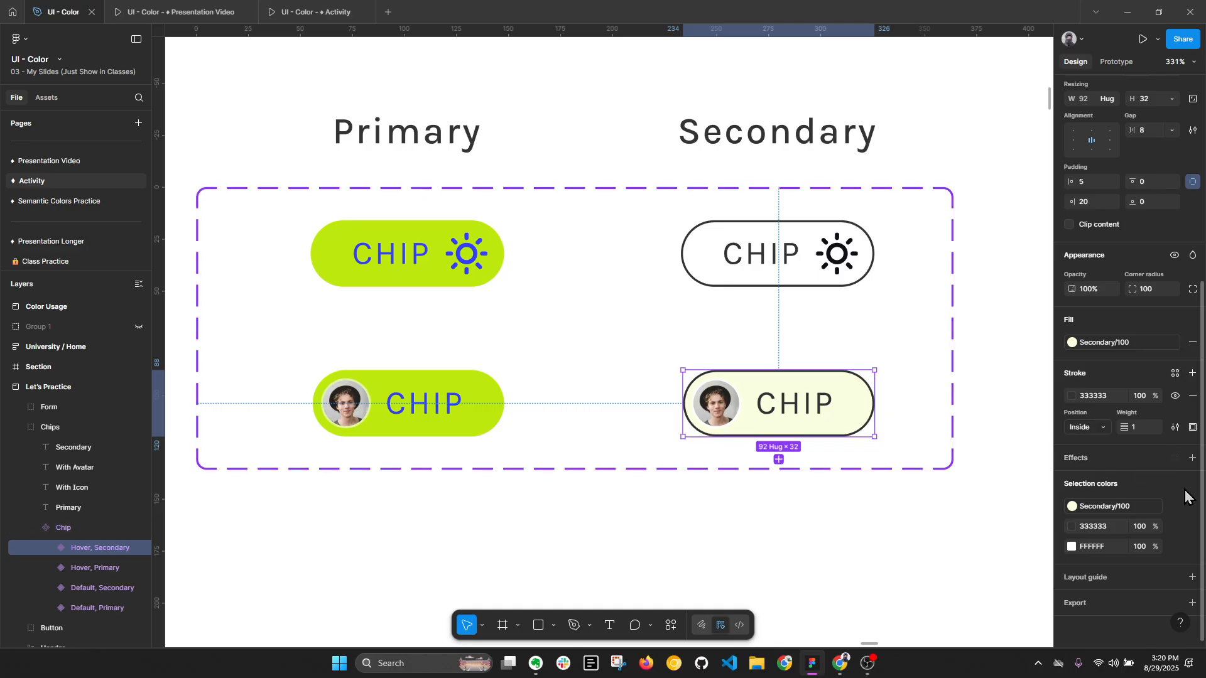
click(1193, 396)
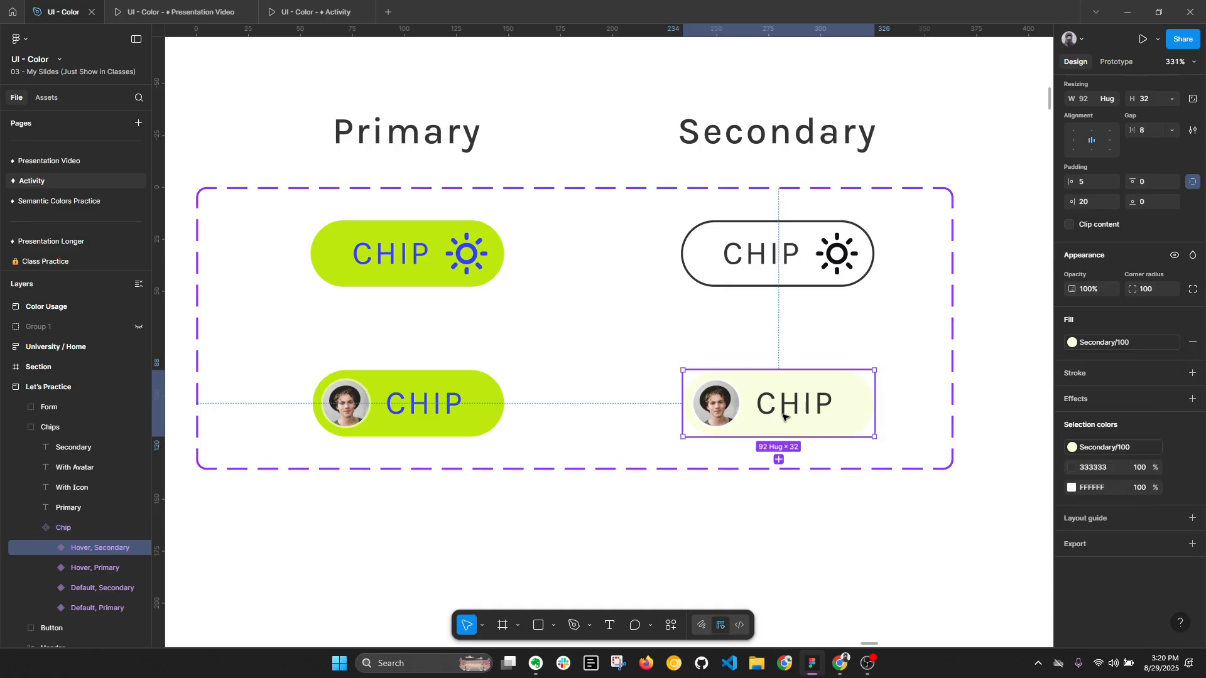
- Apply the Primary/500 style to the label of the With Avatar secondary chip
double_click(786, 412)
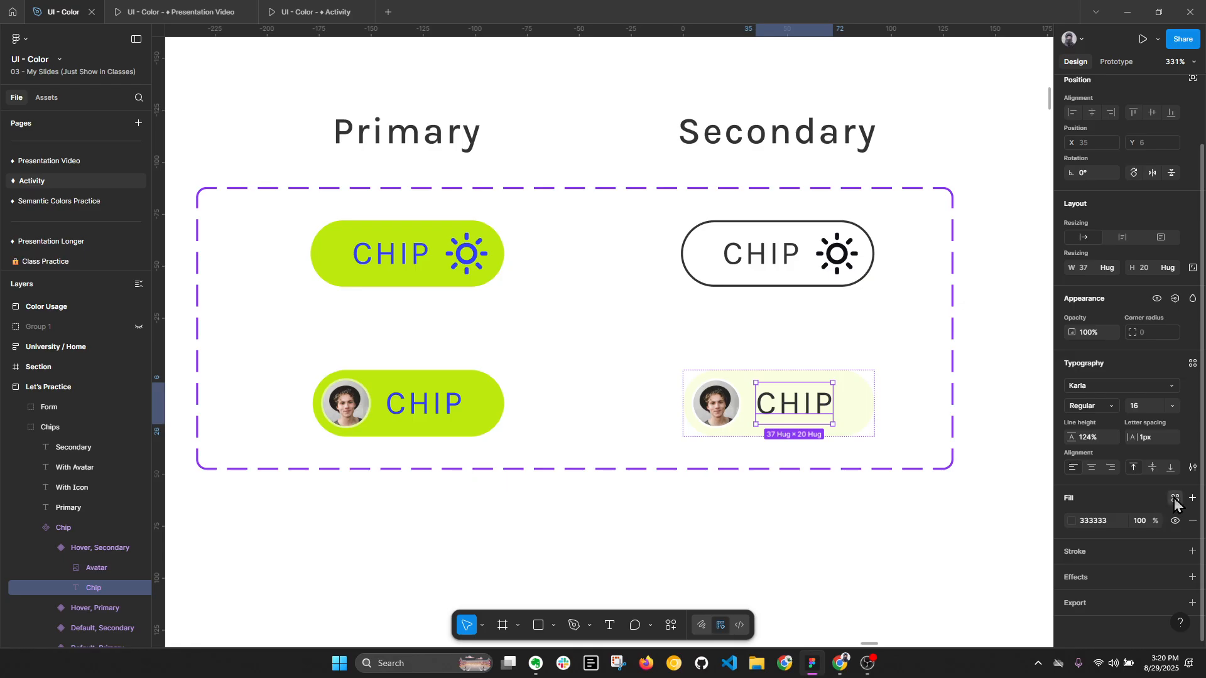
click(1176, 498)
click(991, 489)
click(927, 556)
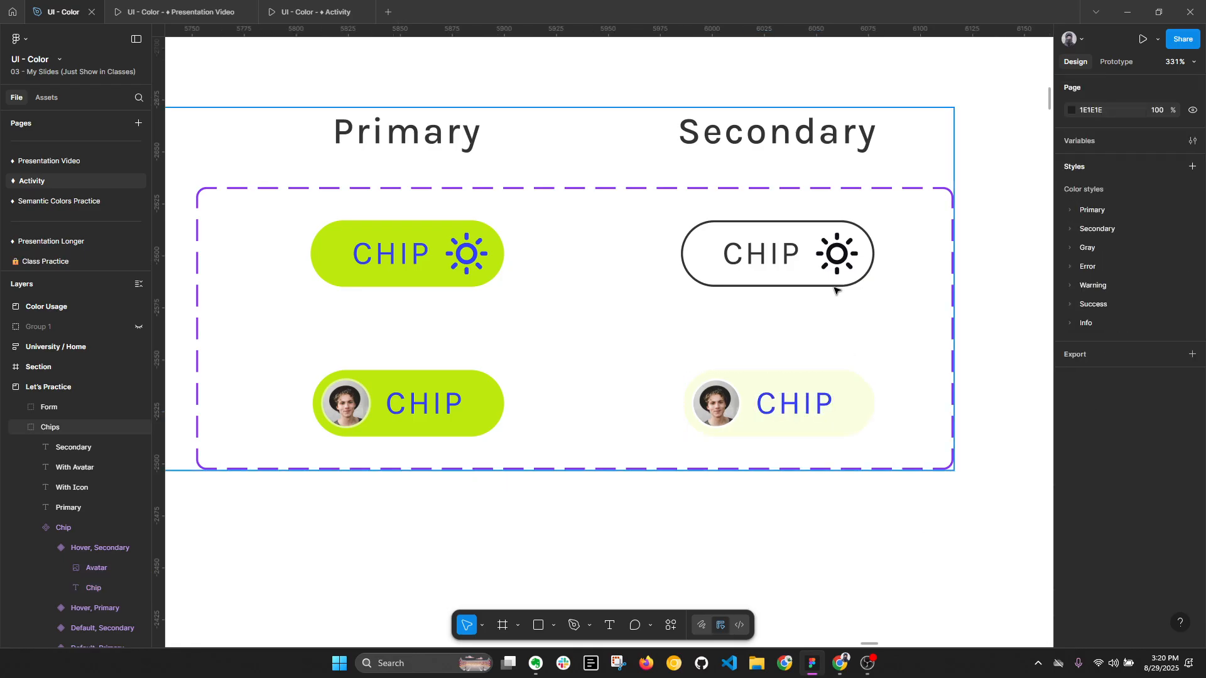
- Apply the Secondary/400 style to the avatar's stroke in the With Avatar secondary chip, matching the primary chip's avatar
double_click(832, 280)
double_click(832, 280)
double_click(728, 407)
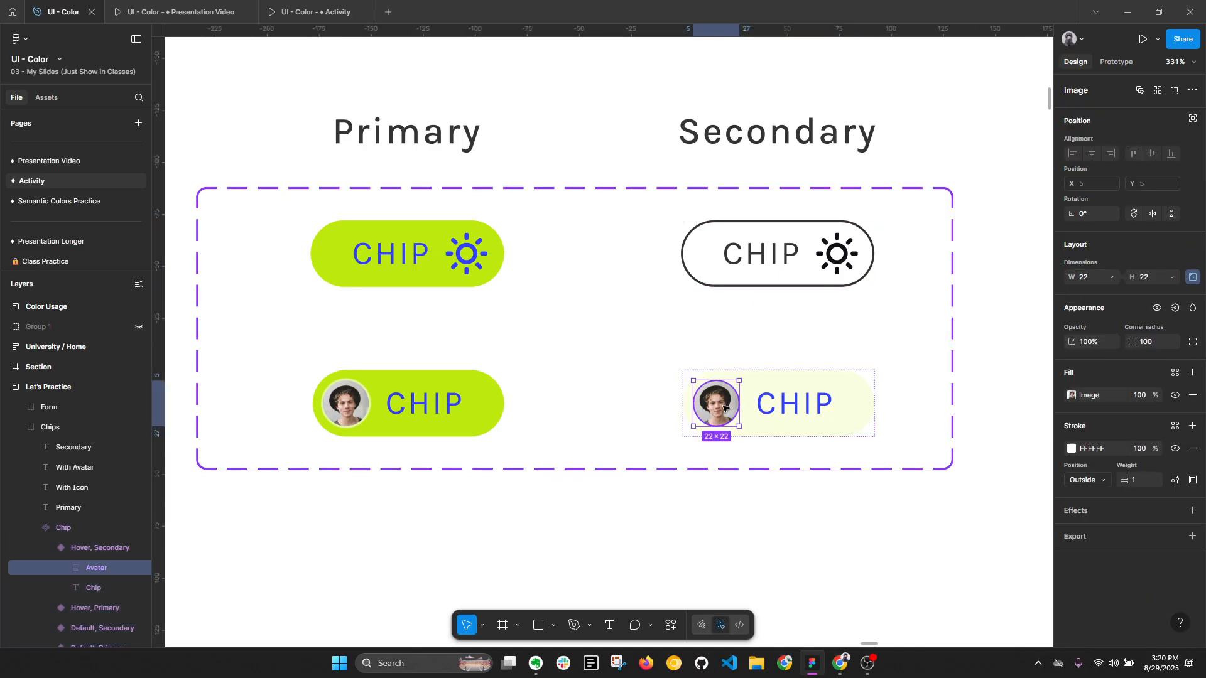
scroll(725, 413, up, 2)
scroll(902, 414, down, 2)
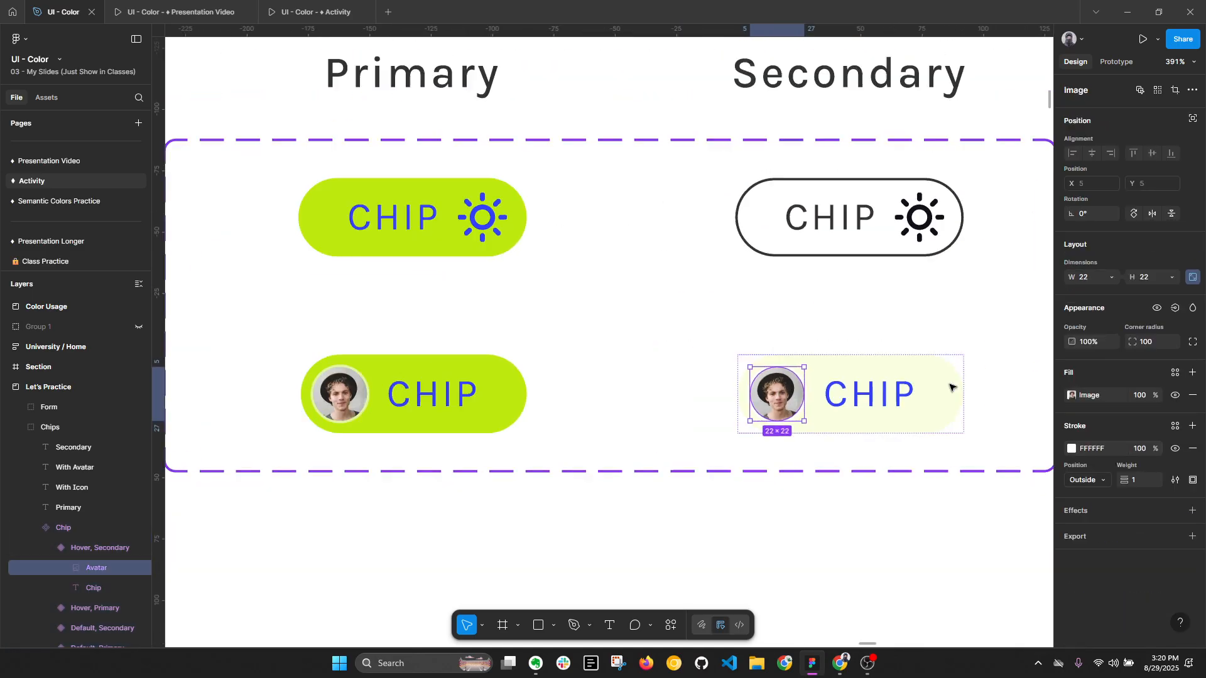
ctrl+click(340, 388)
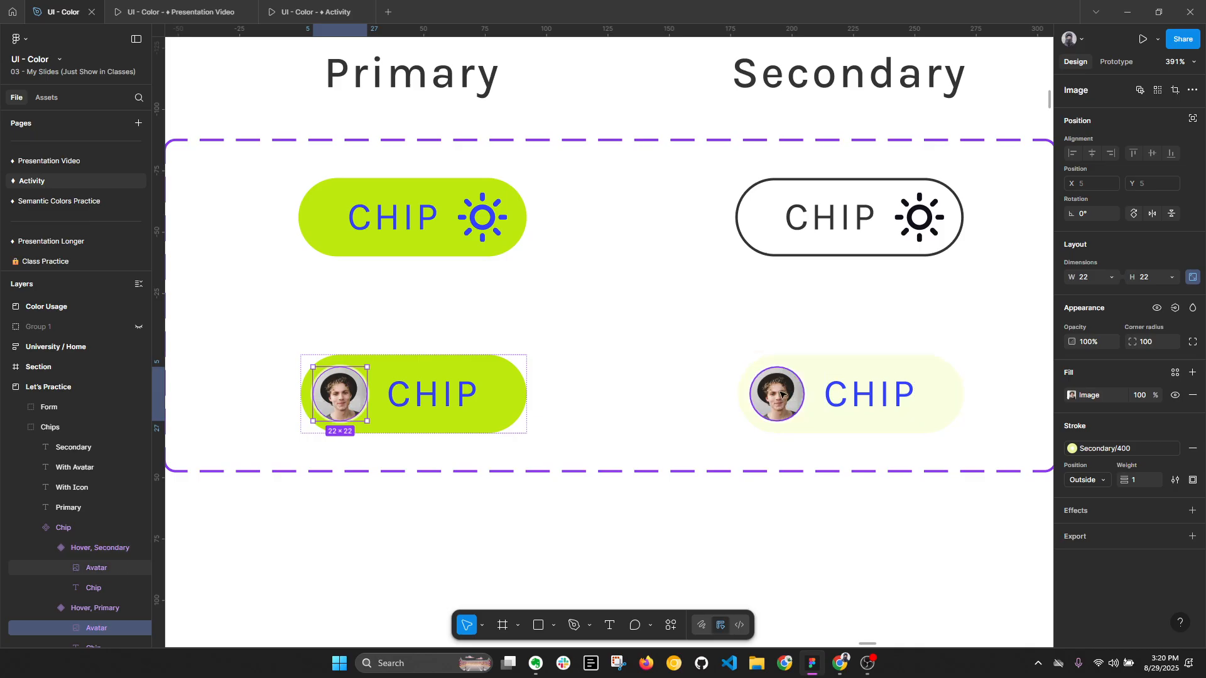
ctrl+click(779, 394)
click(1175, 426)
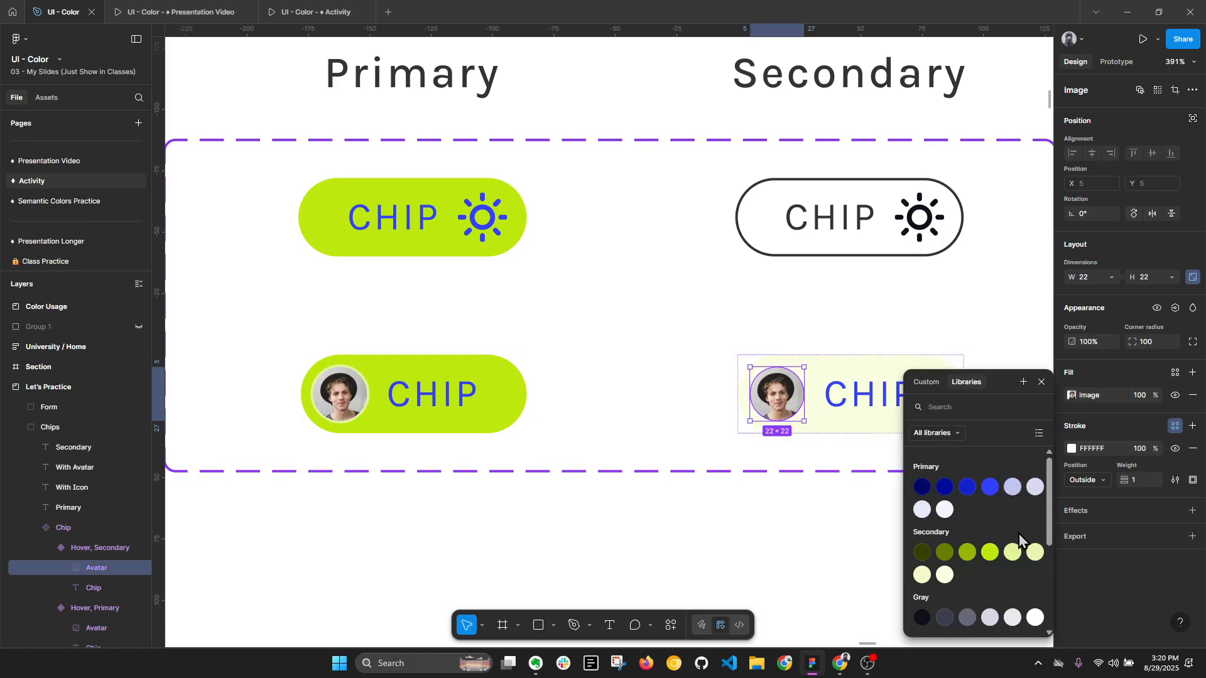
click(1013, 552)
scroll(786, 431, up, 3)
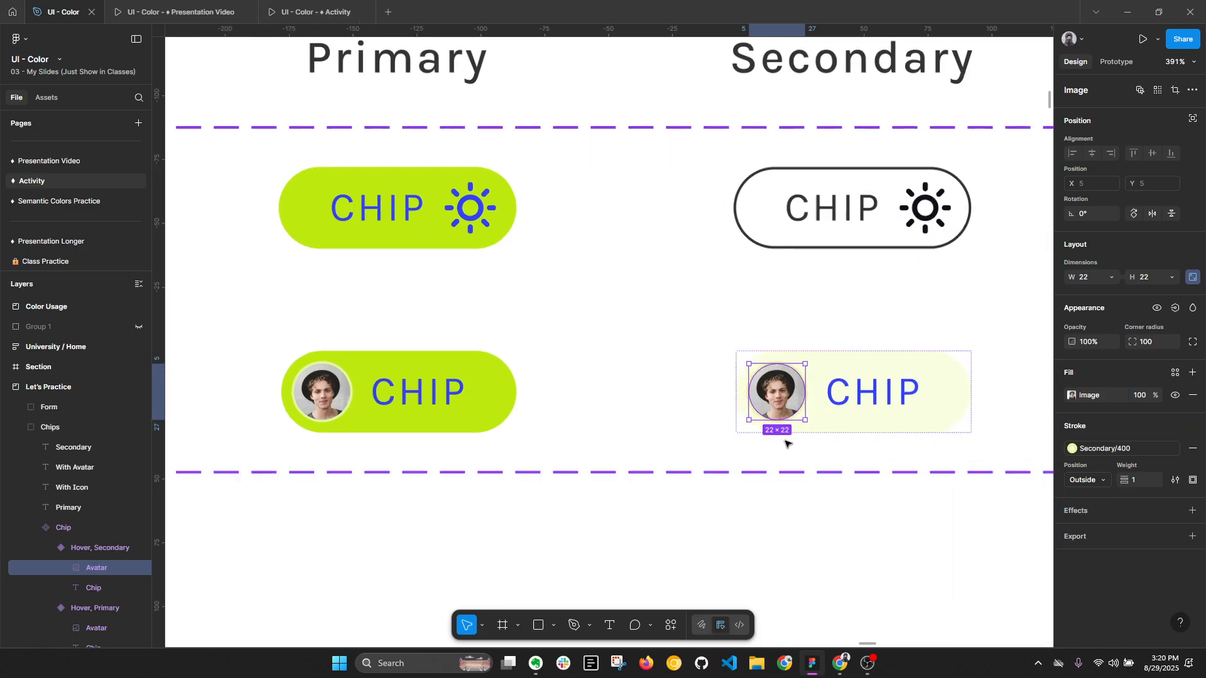
key(Escape)
- Remove the stroke of the With Icon secondary chip and apply the Secondary/100 style to its fill
scroll(821, 500, down, 1)
drag(884, 365, 830, 393)
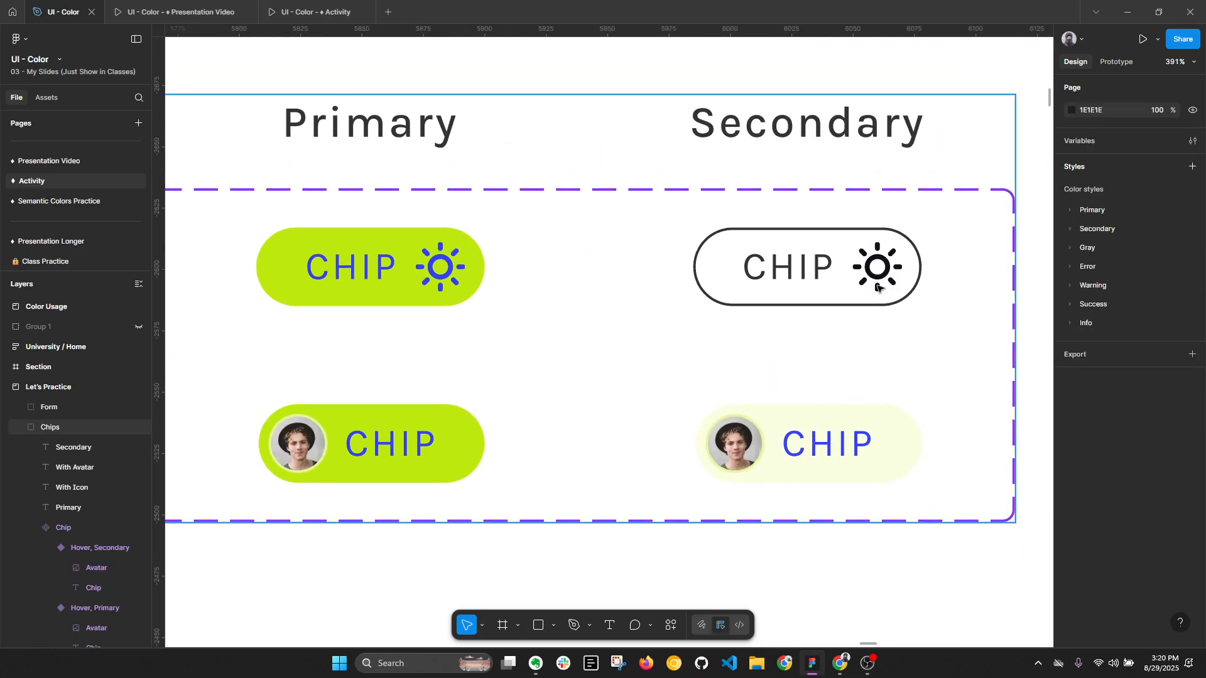
double_click(840, 281)
double_click(841, 282)
scroll(1205, 522, down, 3)
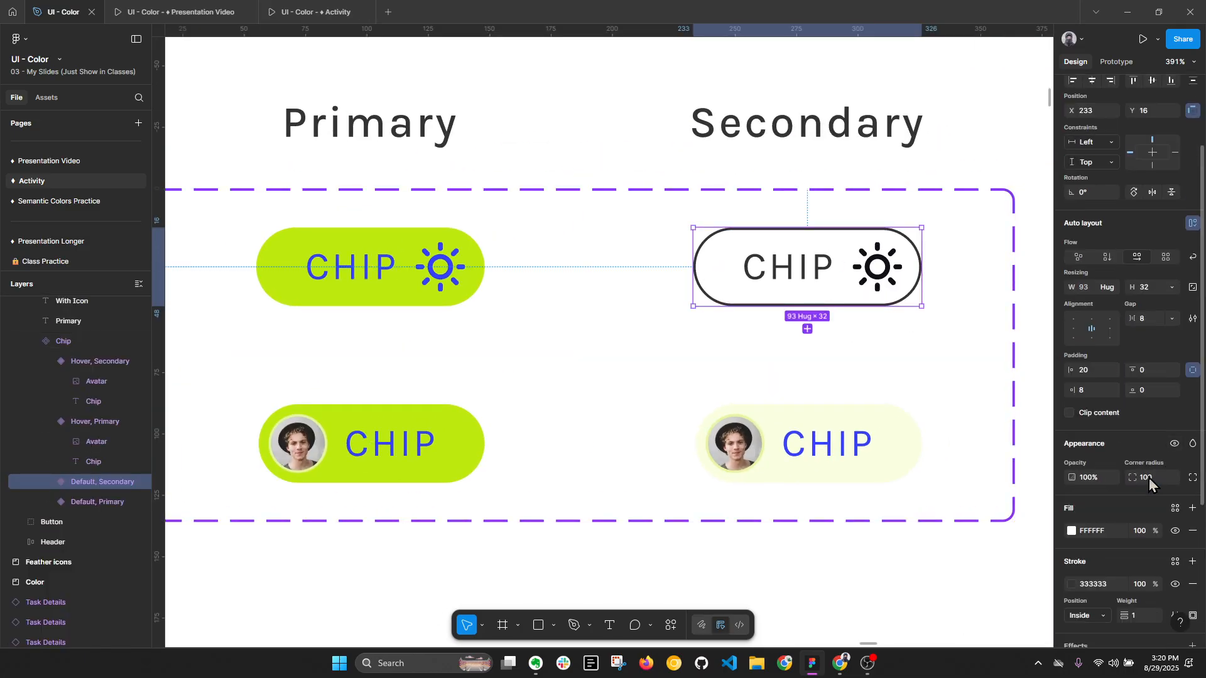
click(1193, 528)
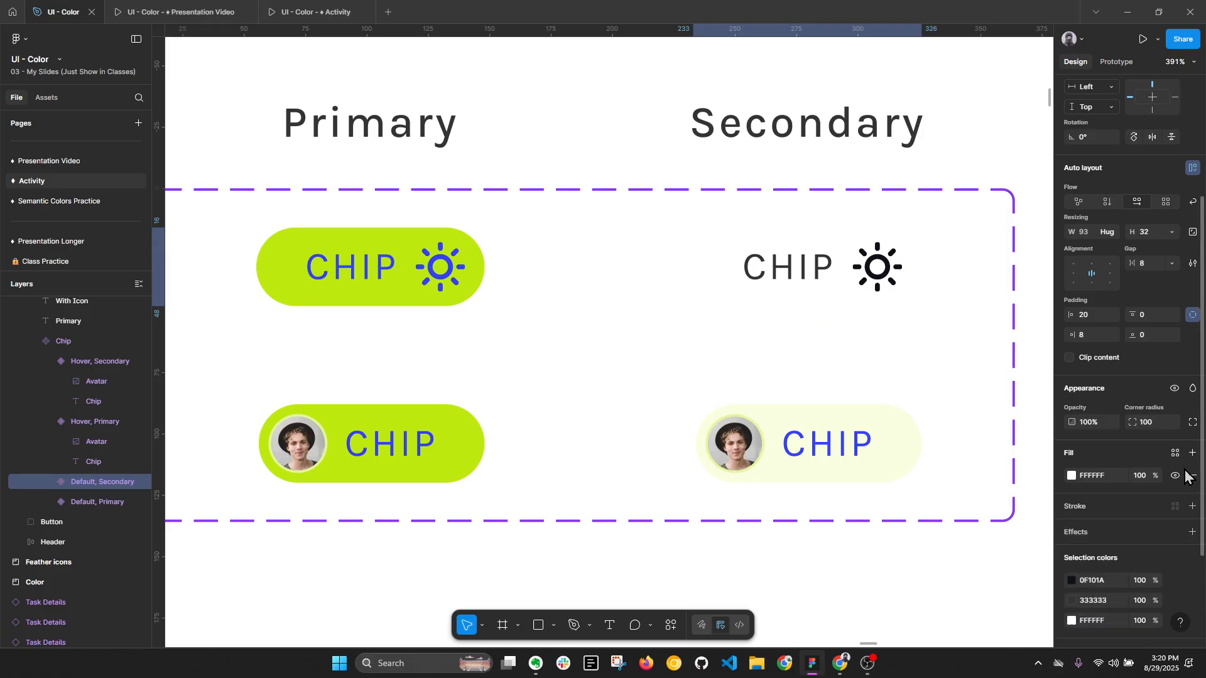
click(1175, 453)
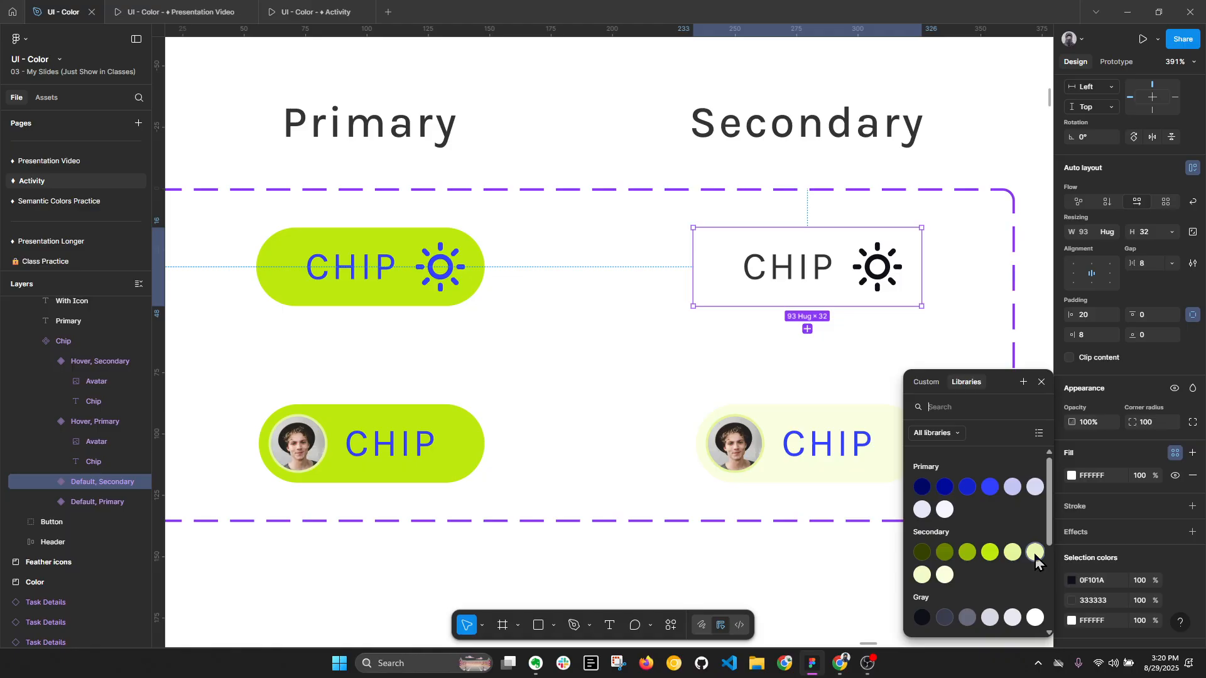
click(945, 575)
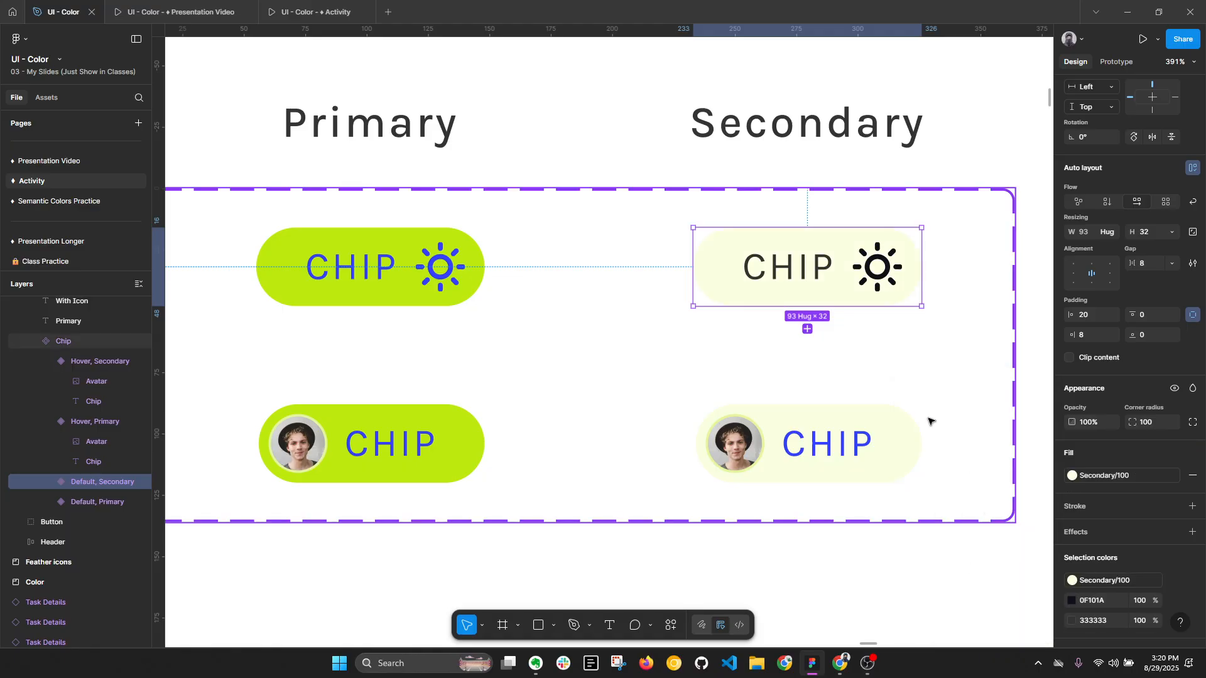
- Apply the Primary/500 style to the sun icon and the label of the With Icon secondary chip
scroll(1130, 440, down, 2)
click(1180, 526)
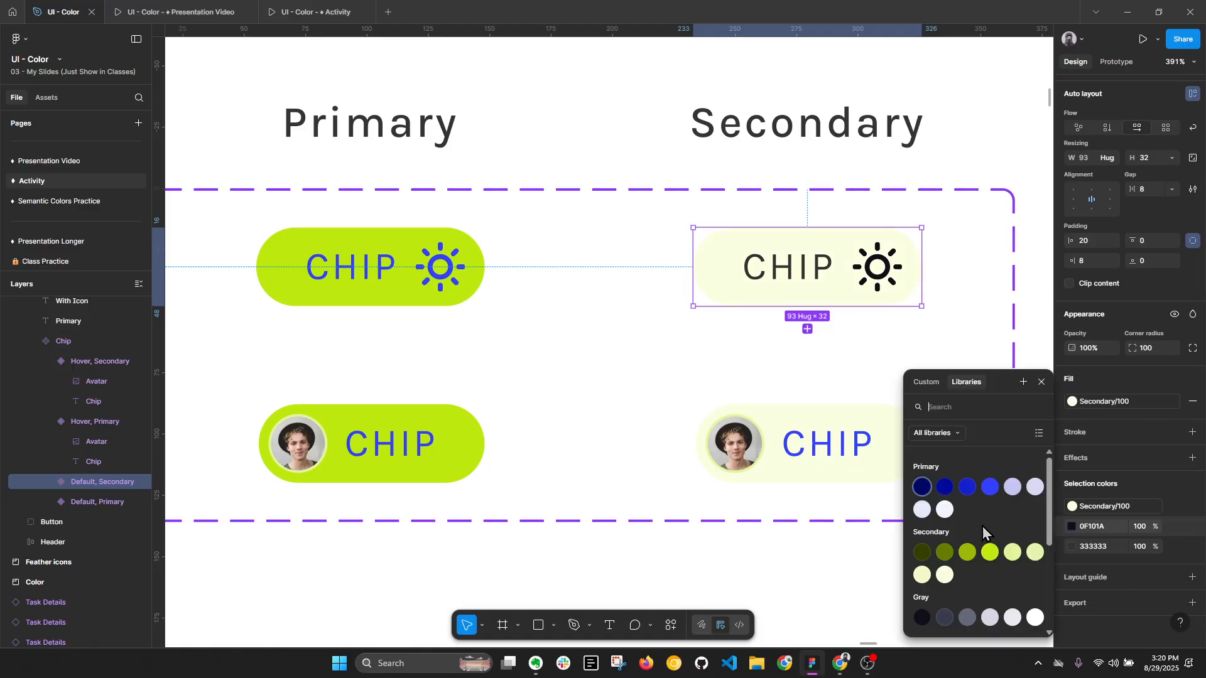
click(990, 487)
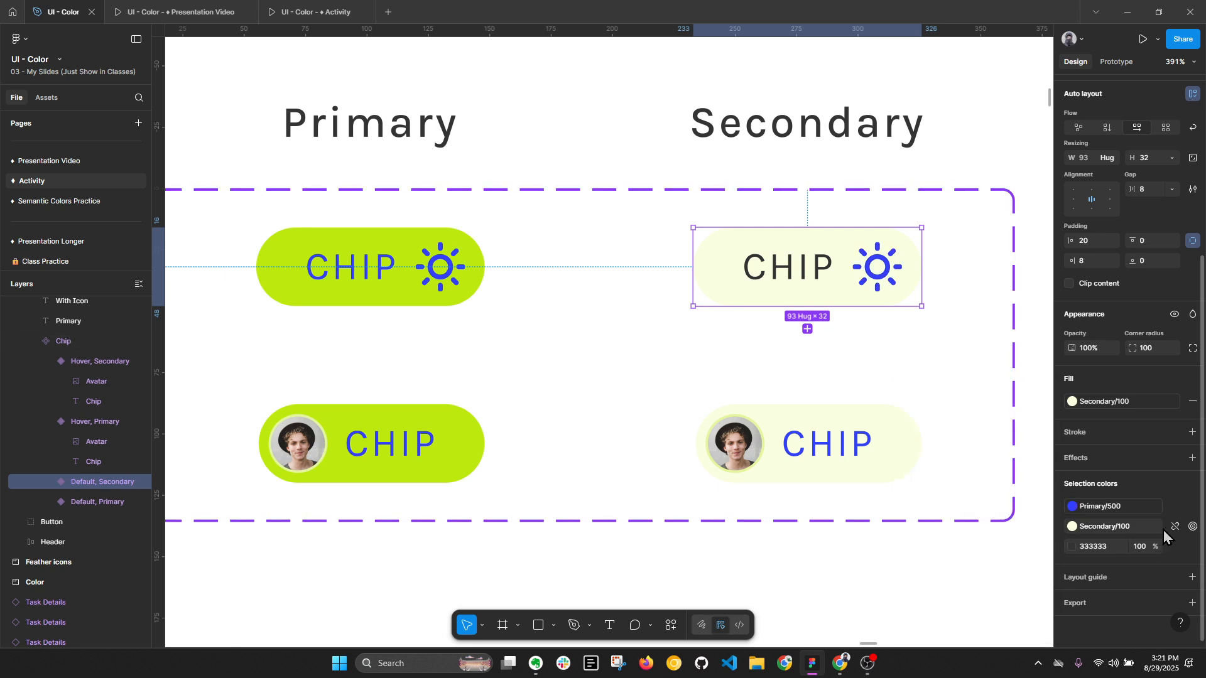
click(1177, 546)
click(1000, 490)
click(875, 567)
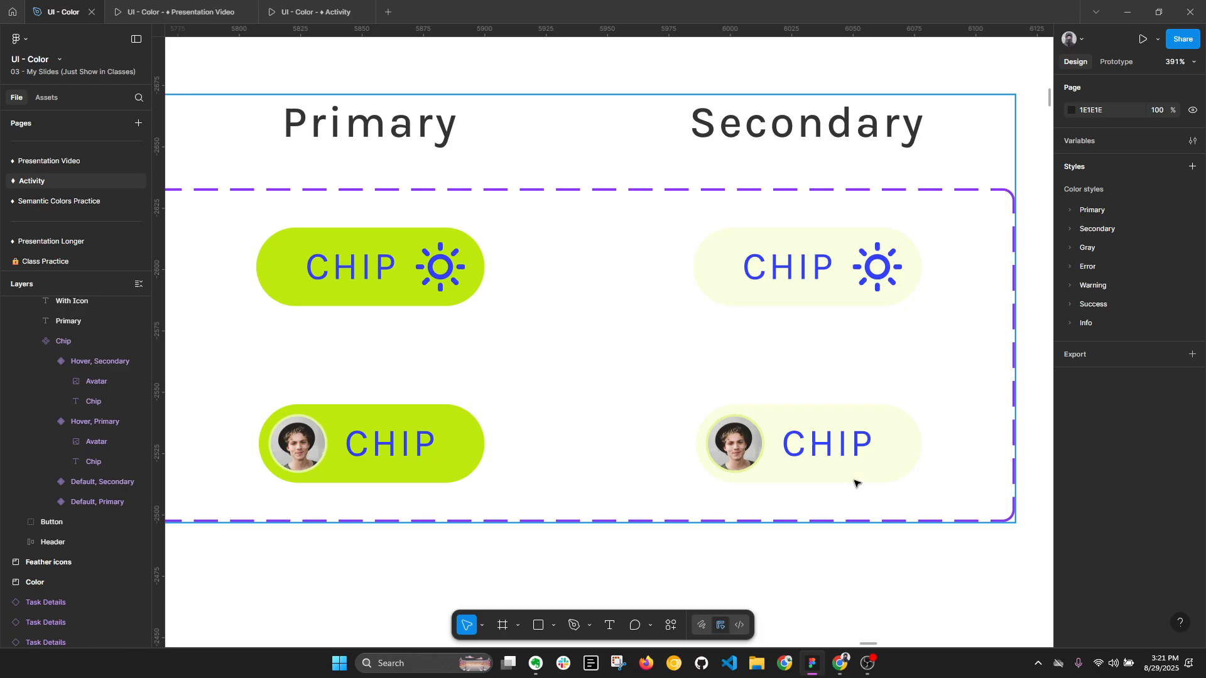
key(alt+l)
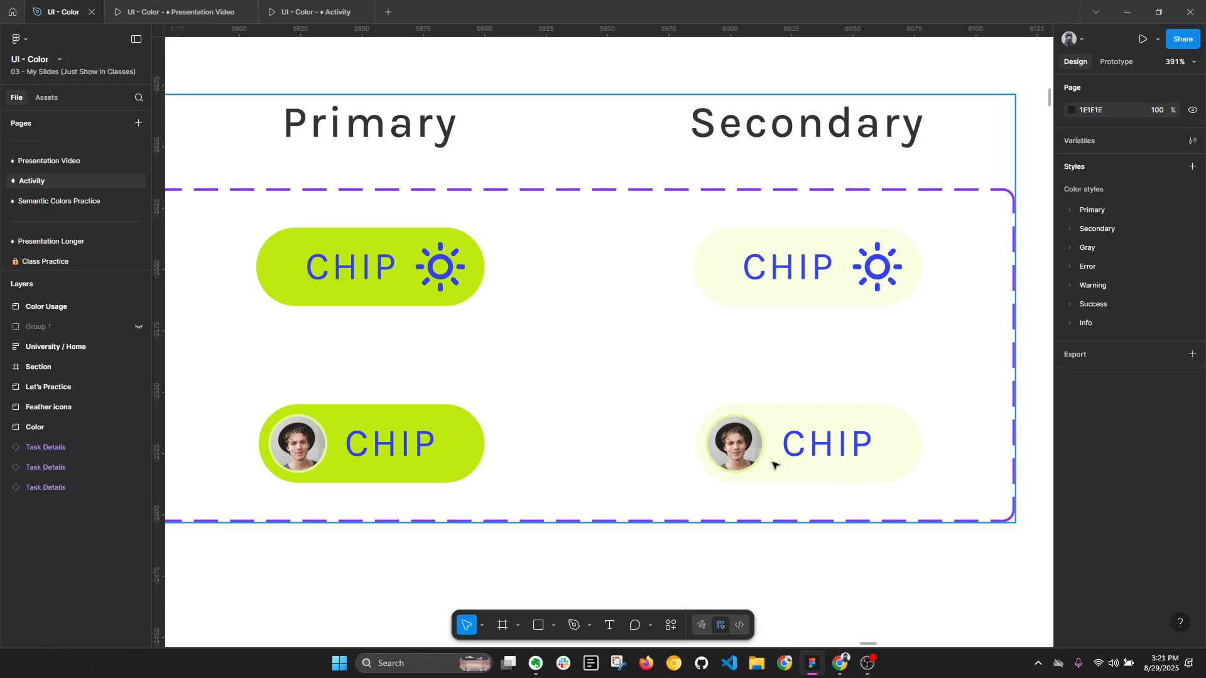
- Examine the selection colors shared by the label and sun icon of the With Icon primary chip
scroll(324, 293, up, 3)
drag(377, 245, 629, 269)
ctrl+click(647, 274)
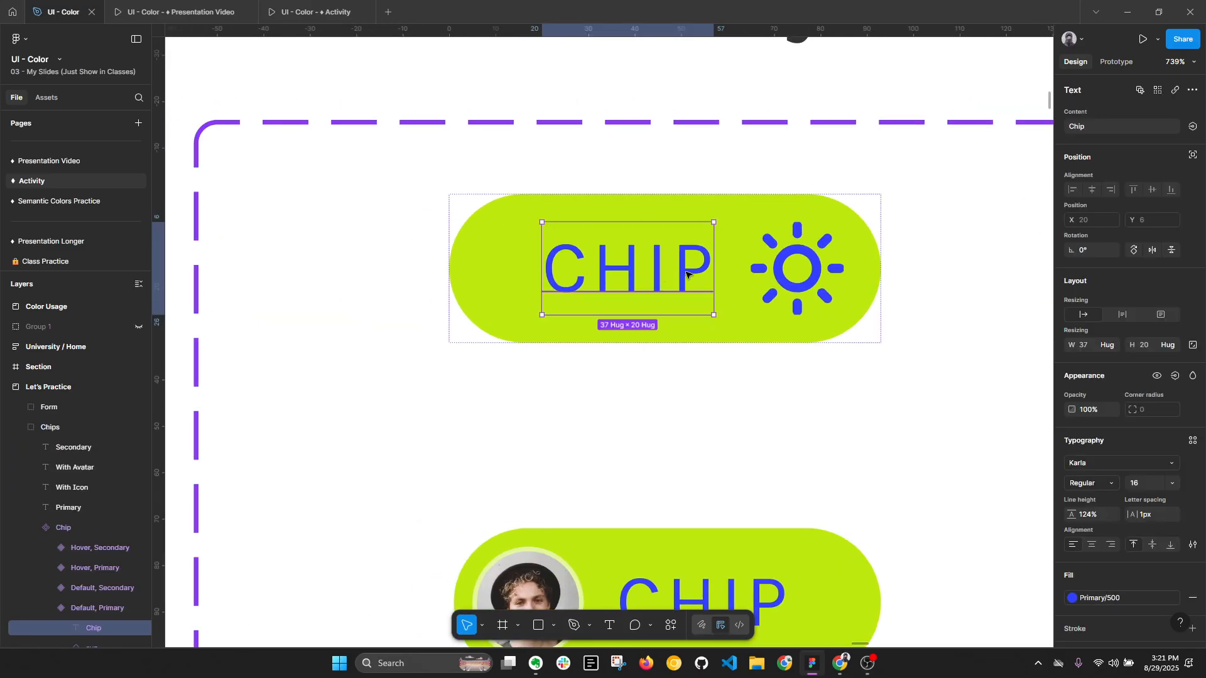
shift+click(797, 269)
scroll(1045, 547, down, 3)
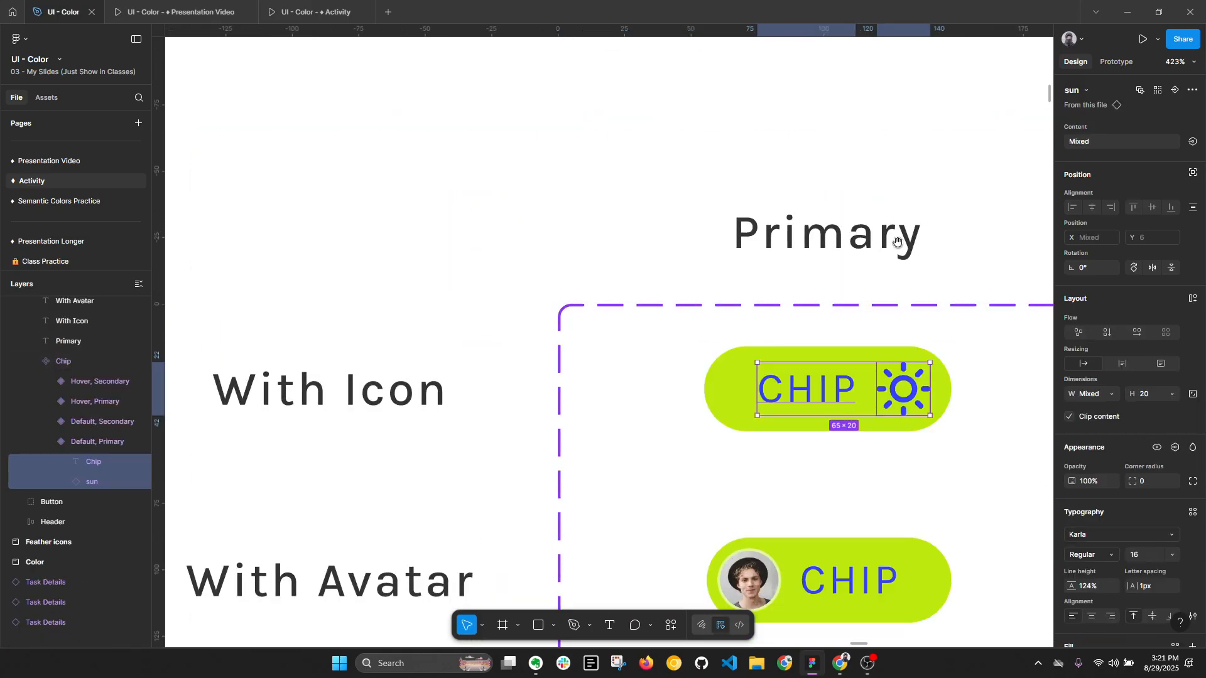
drag(896, 243, 662, 171)
scroll(1041, 517, down, 1)
scroll(1107, 549, down, 4)
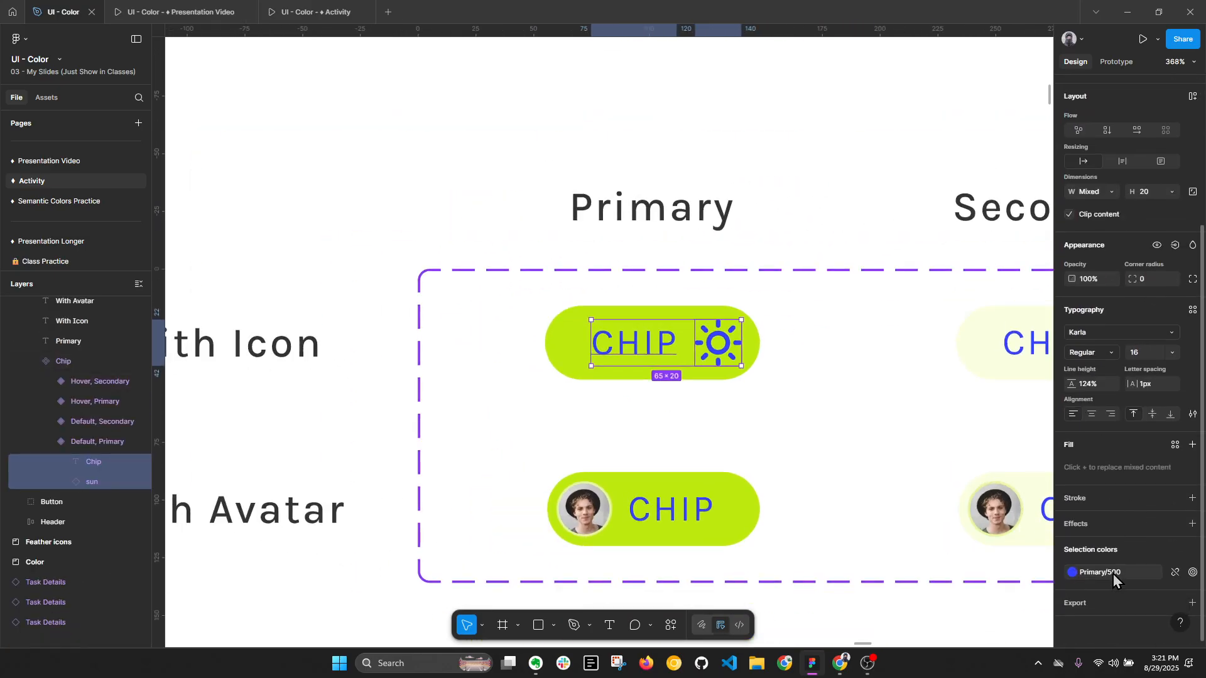
scroll(713, 318, up, 3)
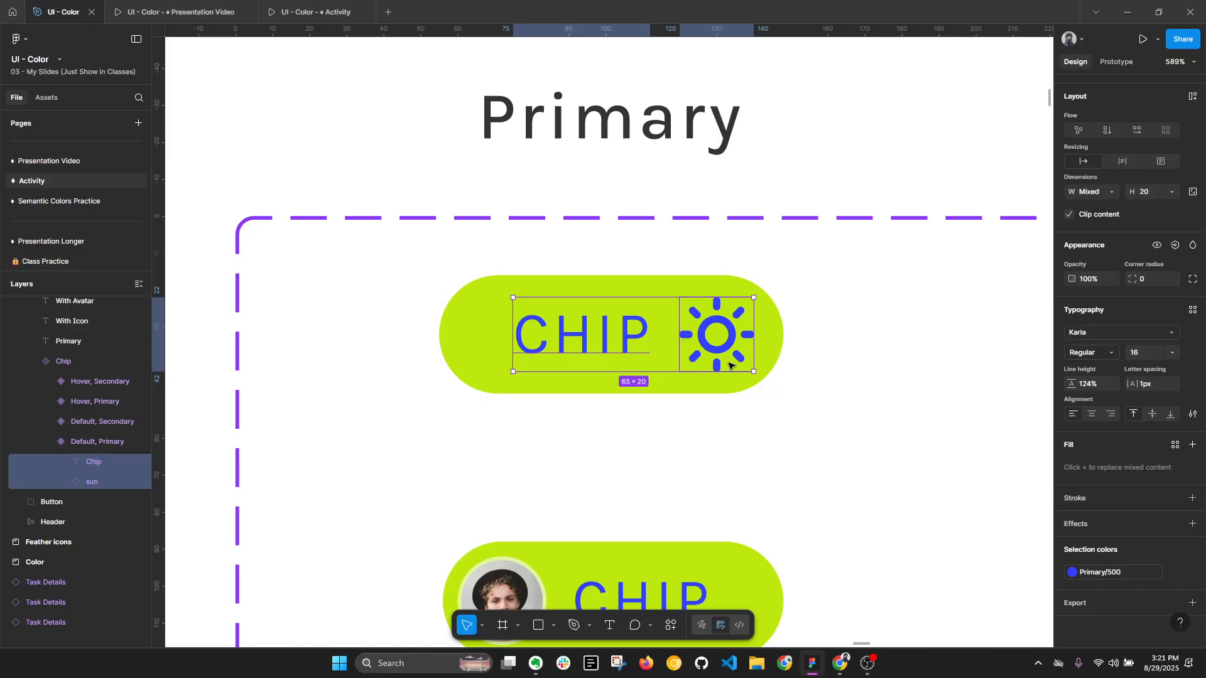
- Compare the thickness of the label's letters with the sun icon's strokes in the With Icon primary chip
click(713, 317)
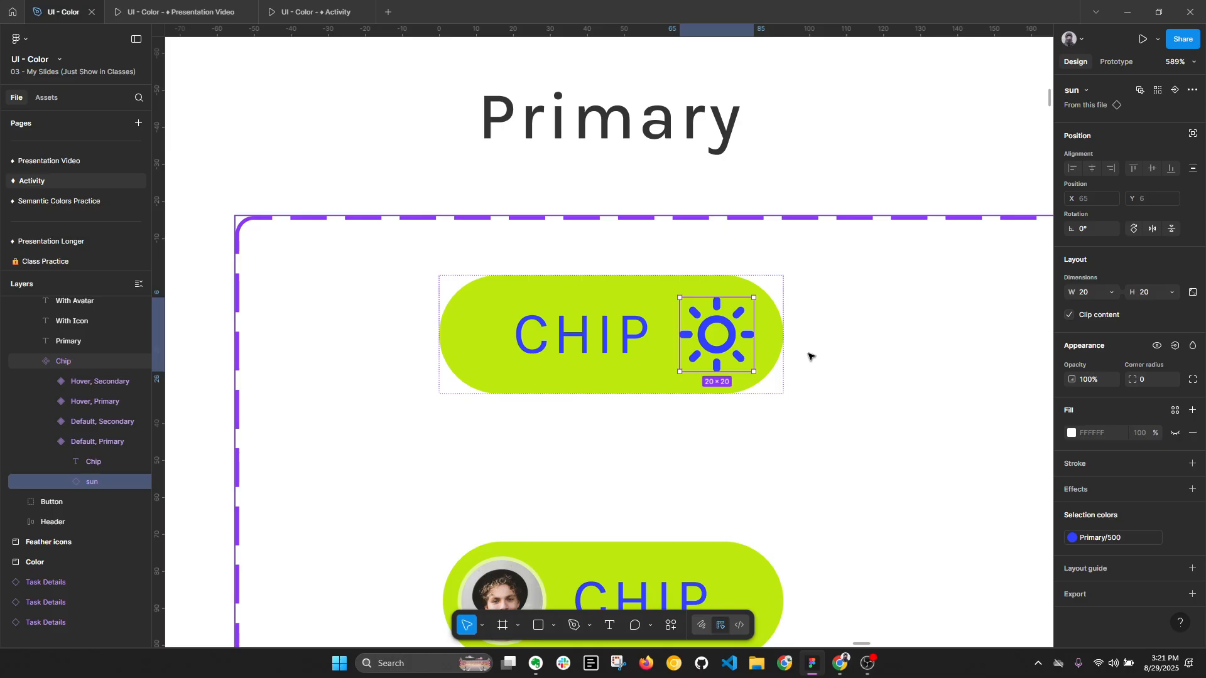
click(637, 350)
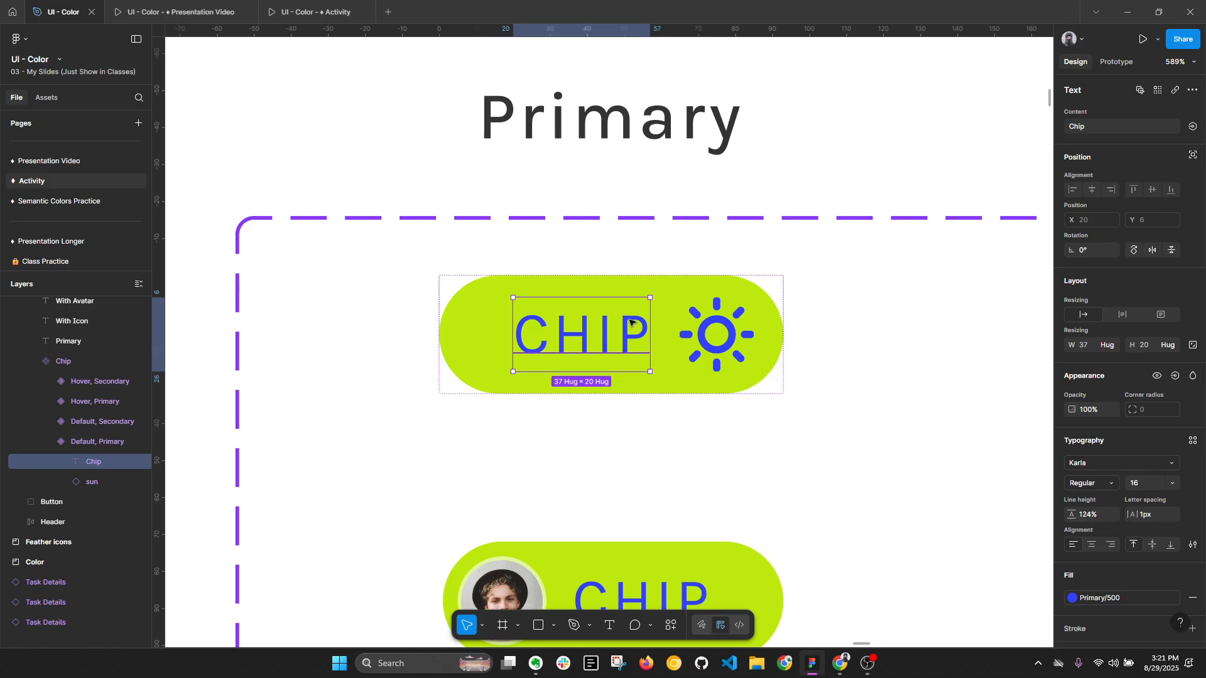
key(alt+l)
scroll(625, 336, up, 10)
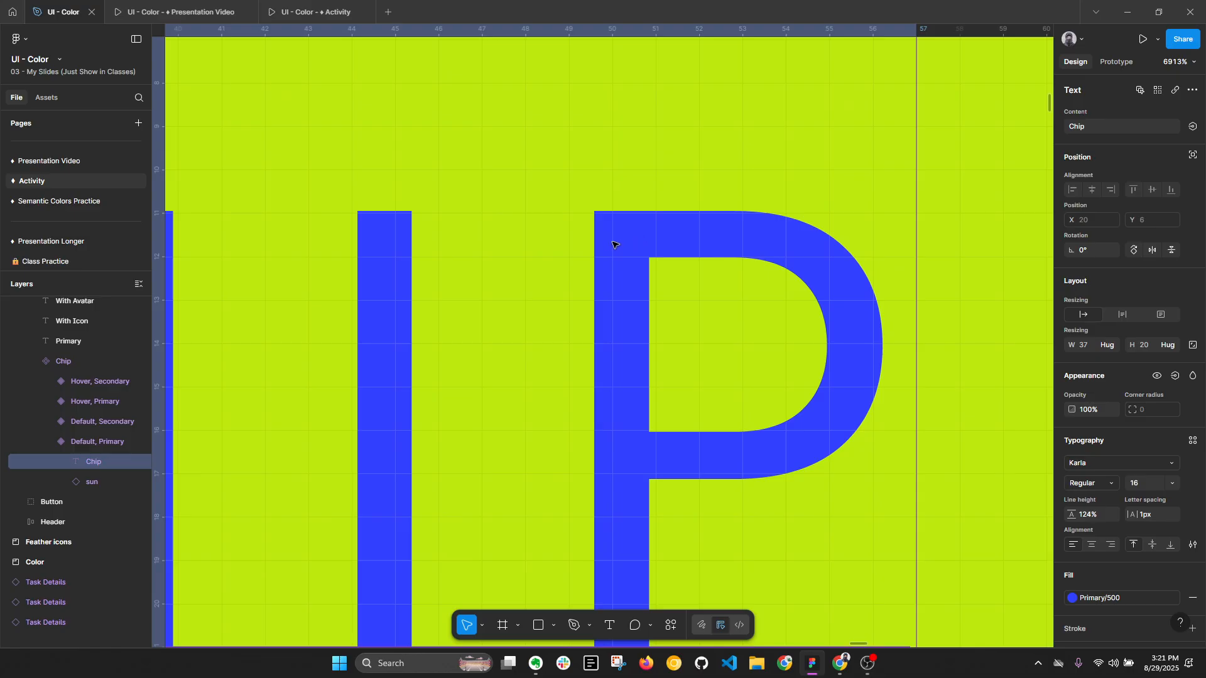
scroll(647, 262, down, 3)
drag(819, 264, 570, 256)
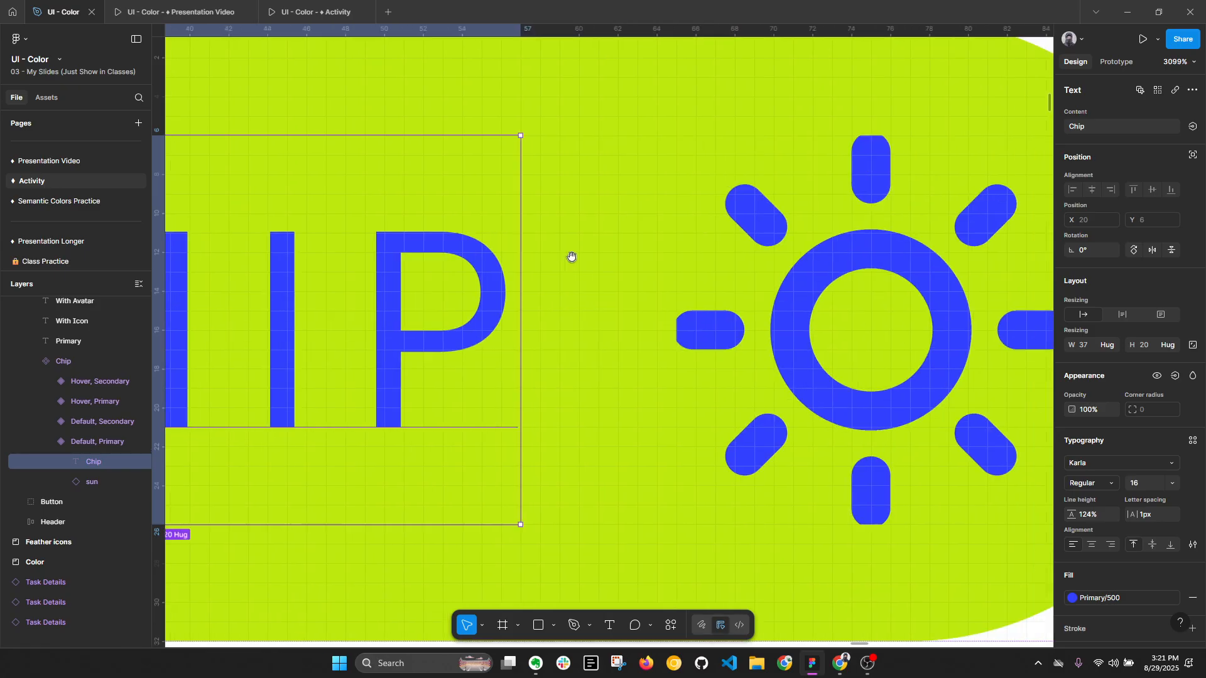
ctrl+click(846, 268)
scroll(811, 302, down, 3)
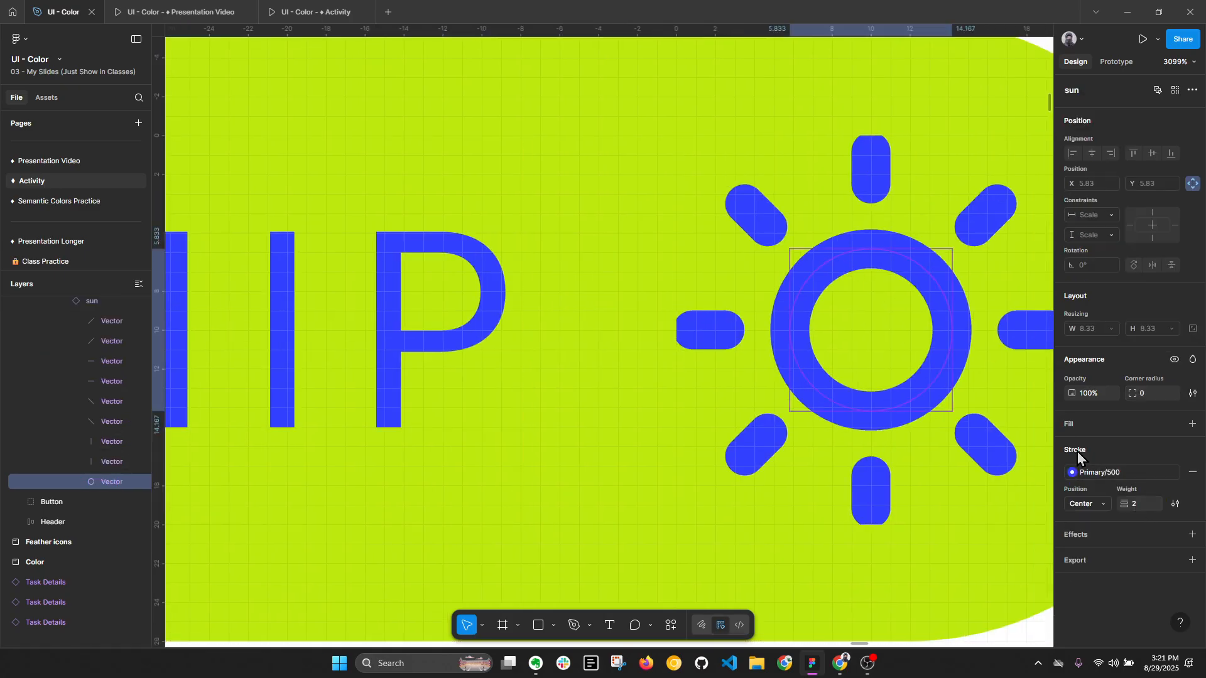
click(591, 306)
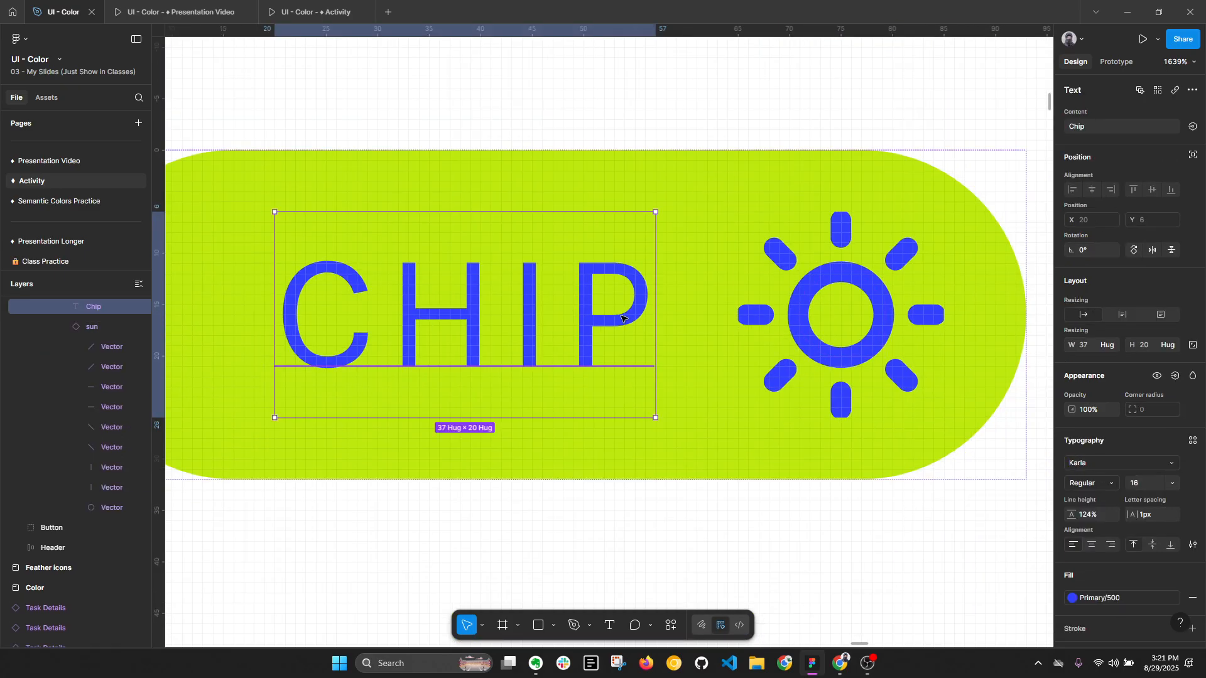
- Try the Bold weight on the With Icon primary chip's label and undo it
scroll(603, 314, down, 1)
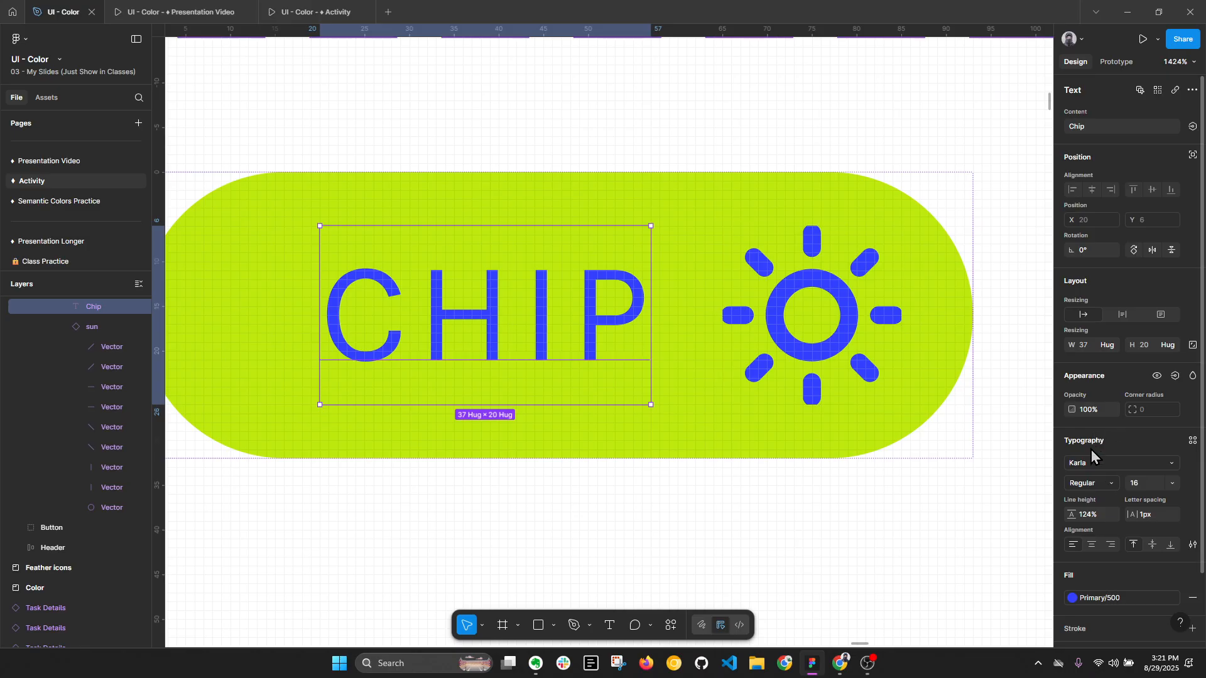
click(1093, 483)
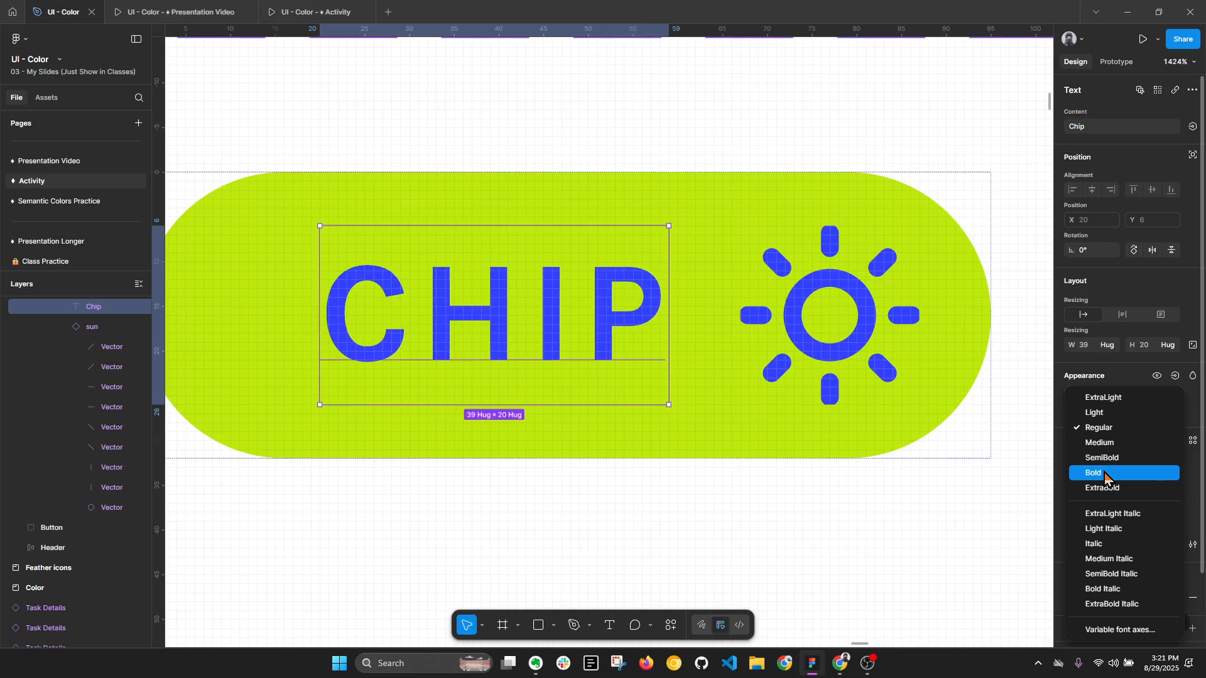
click(1105, 473)
scroll(657, 350, down, 3)
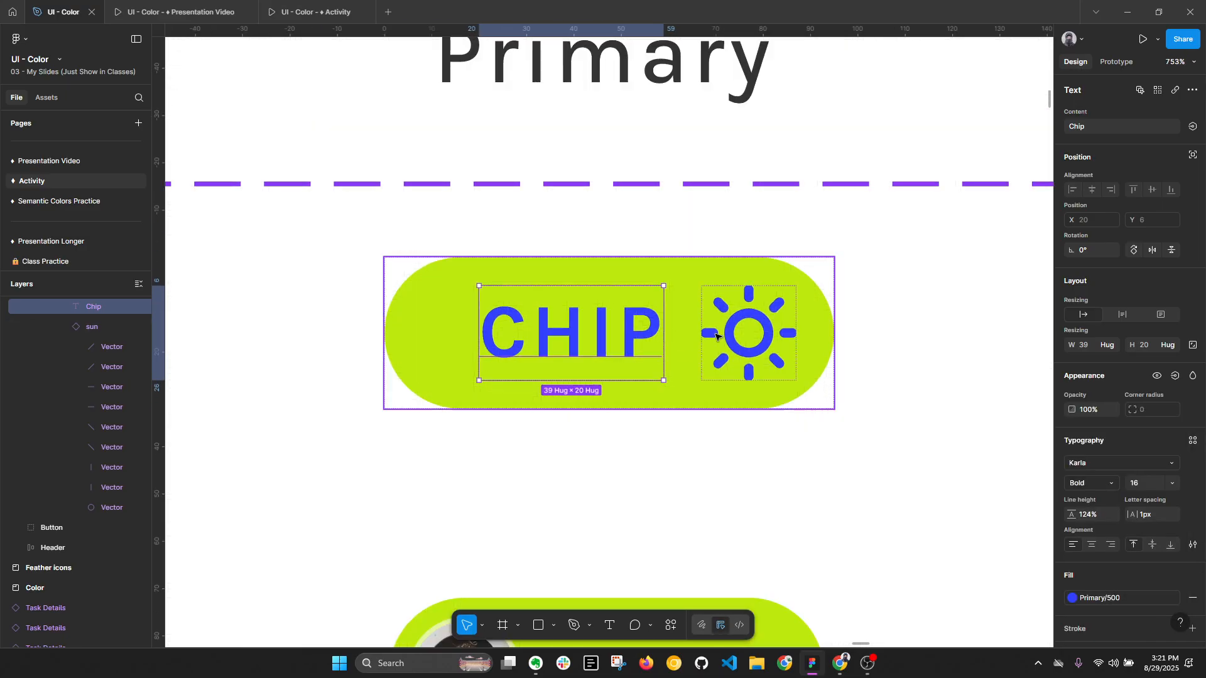
click(786, 420)
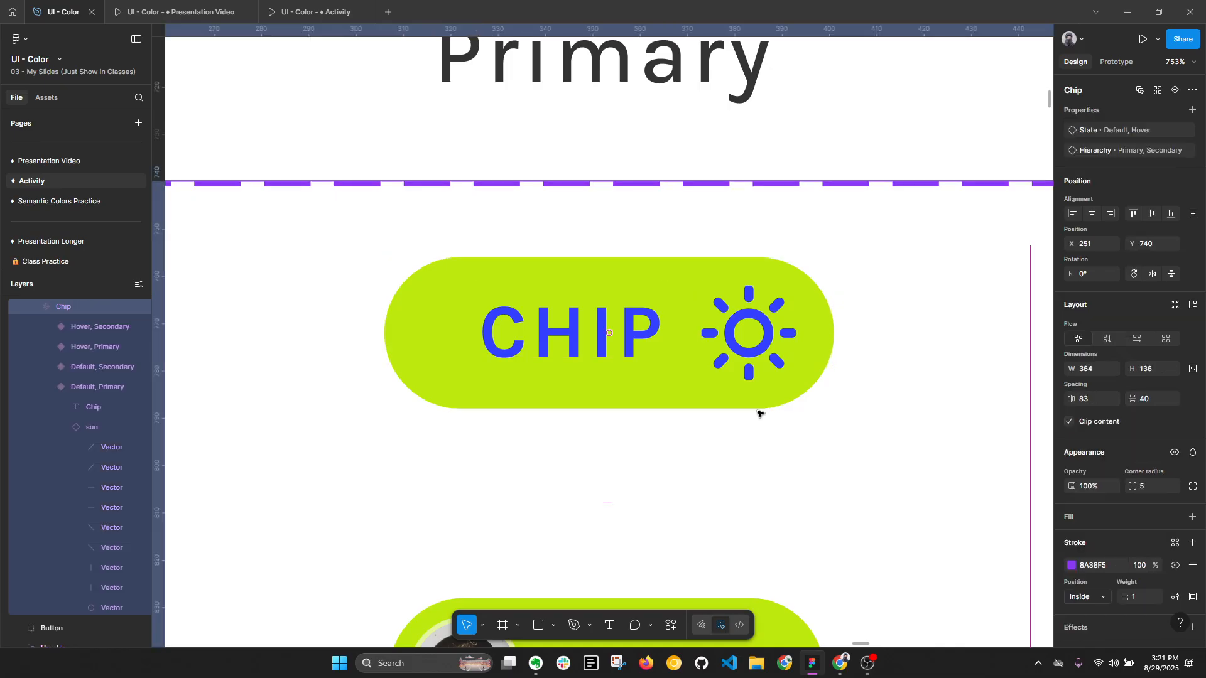
key(ctrl+z)
key(ctrl+z)
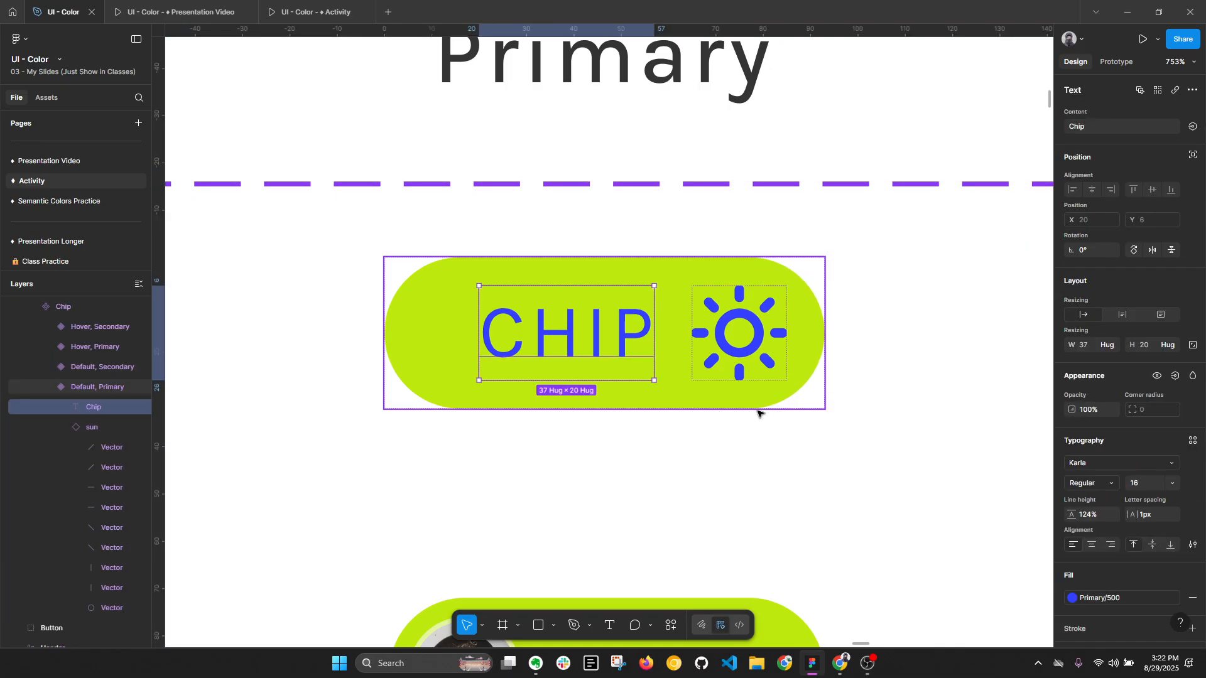
- Try replacing Primary/500 with Primary/600 across the whole Chip component set
key(alt+l)
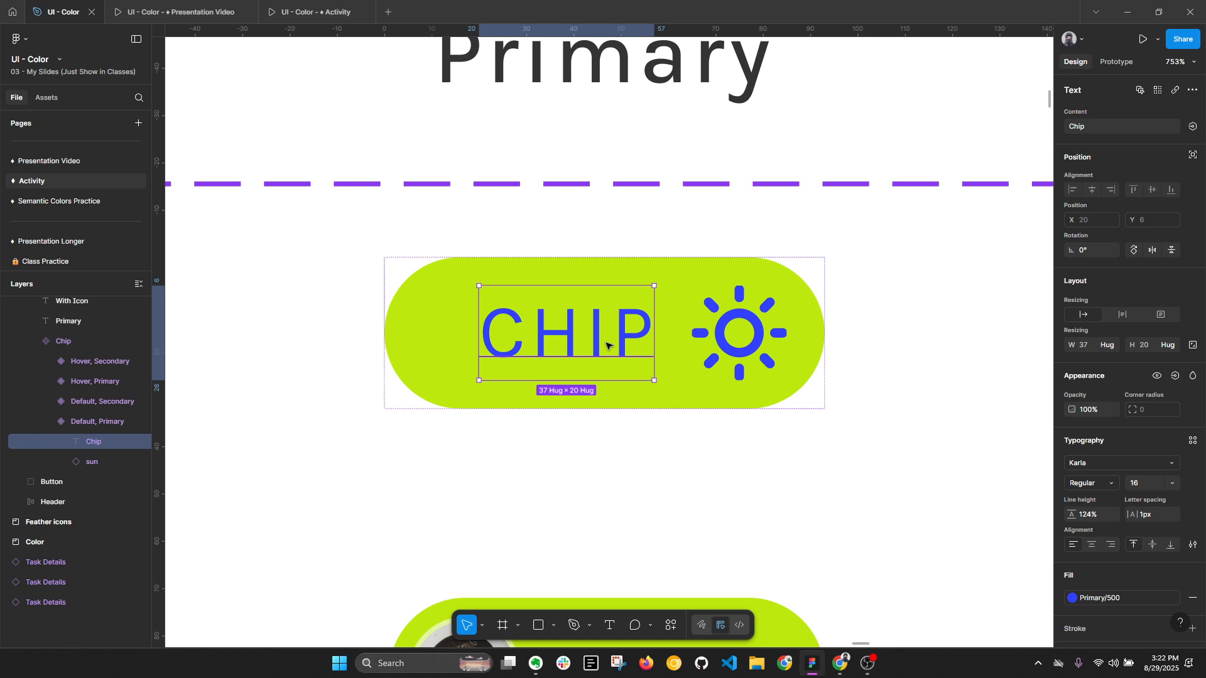
click(785, 336)
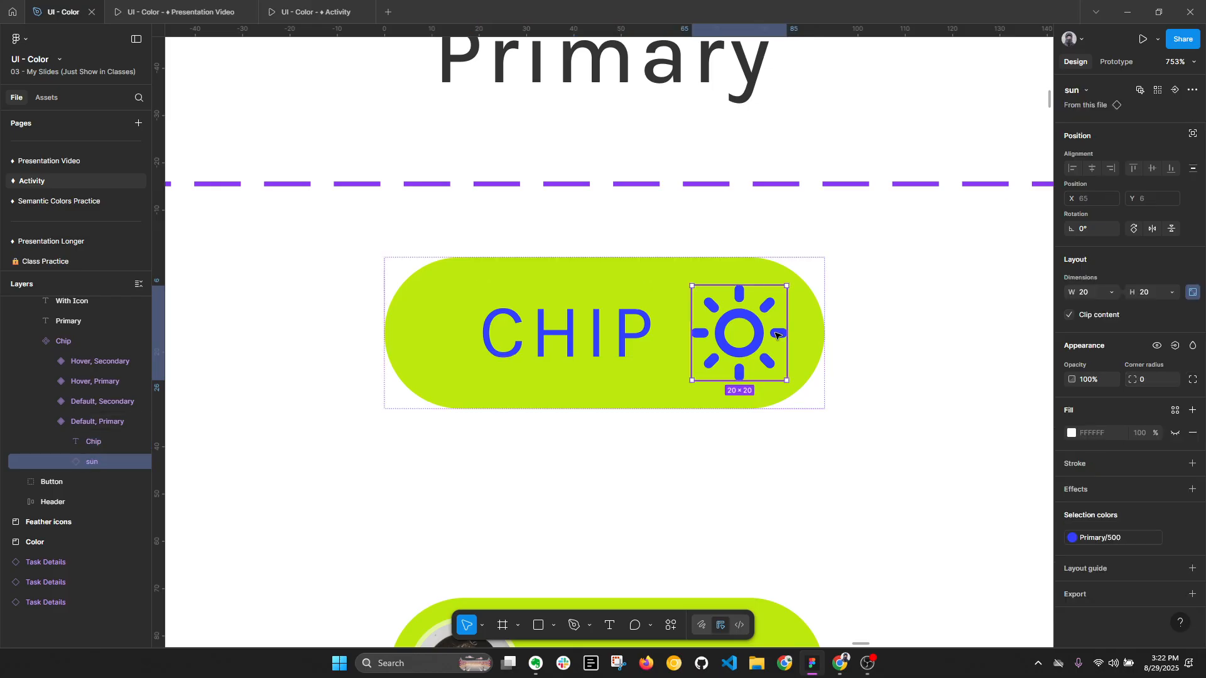
scroll(603, 409, down, 5)
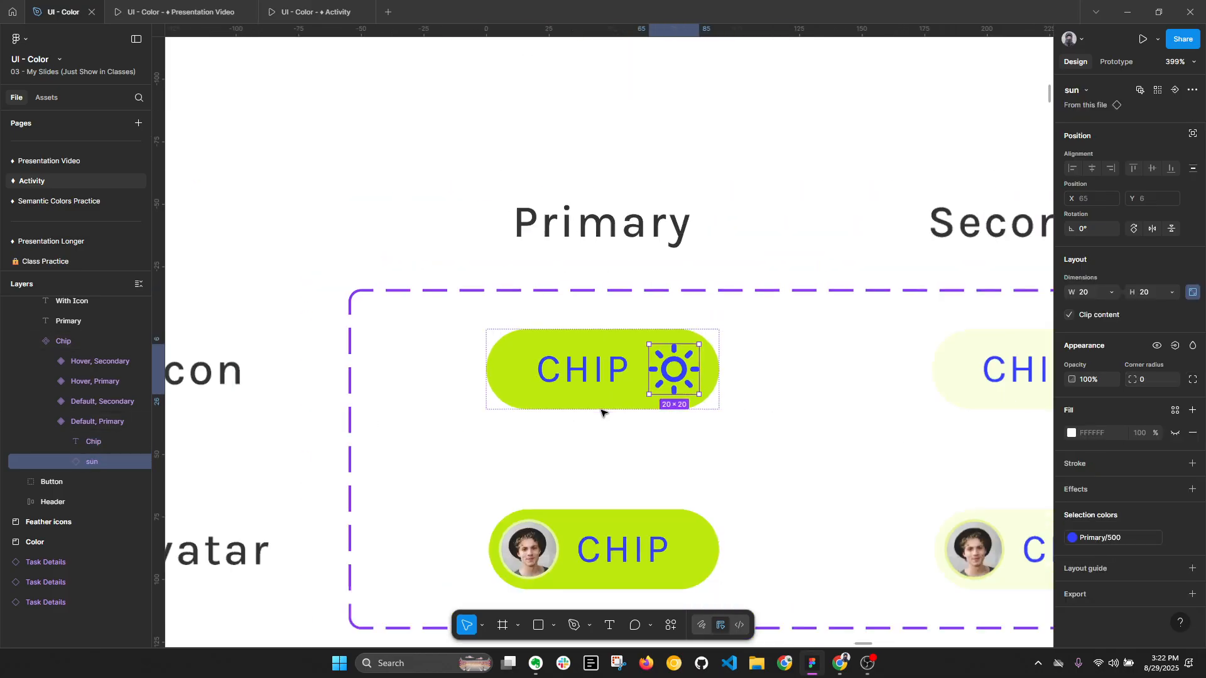
click(603, 409)
click(492, 307)
scroll(1151, 531, down, 5)
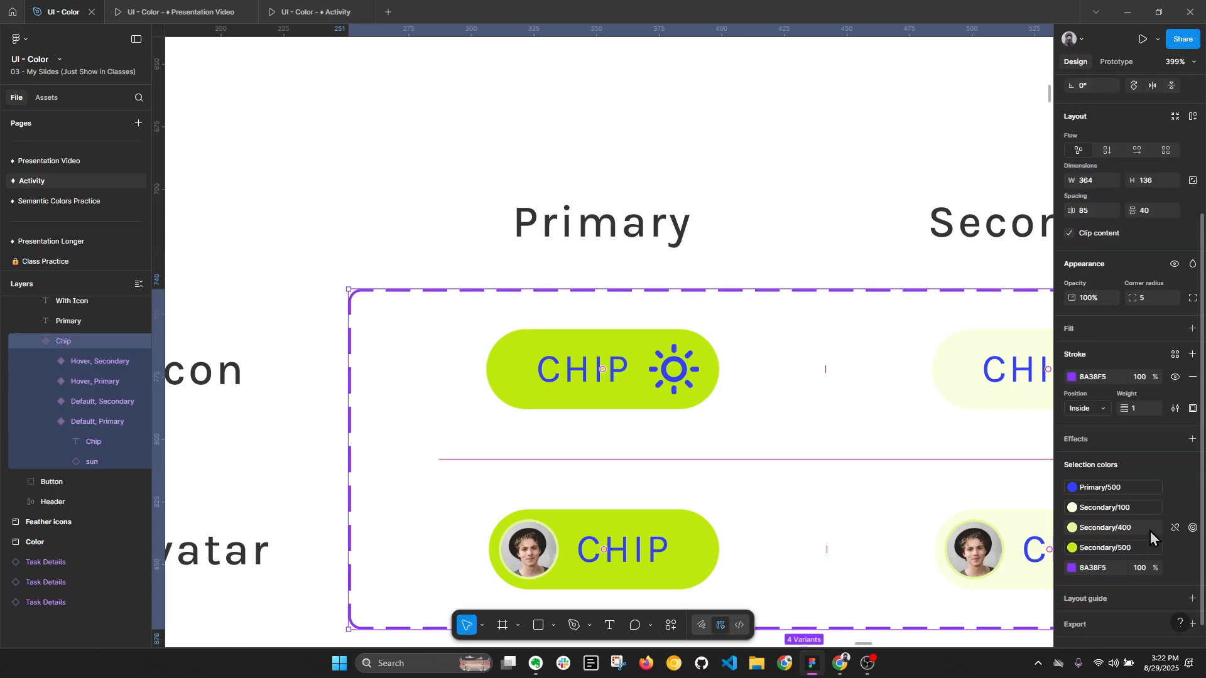
click(1098, 466)
click(973, 487)
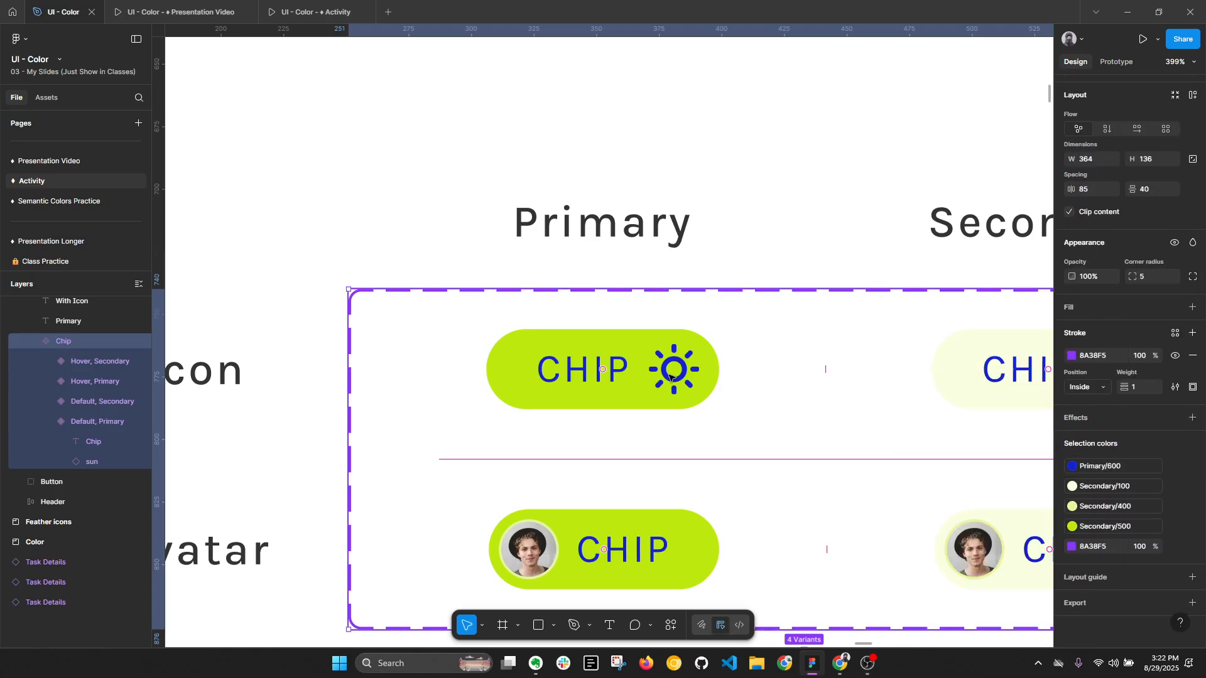
- Try applying the Primary/500 style to only the sun icon of the With Icon primary chip
click(681, 375)
click(682, 375)
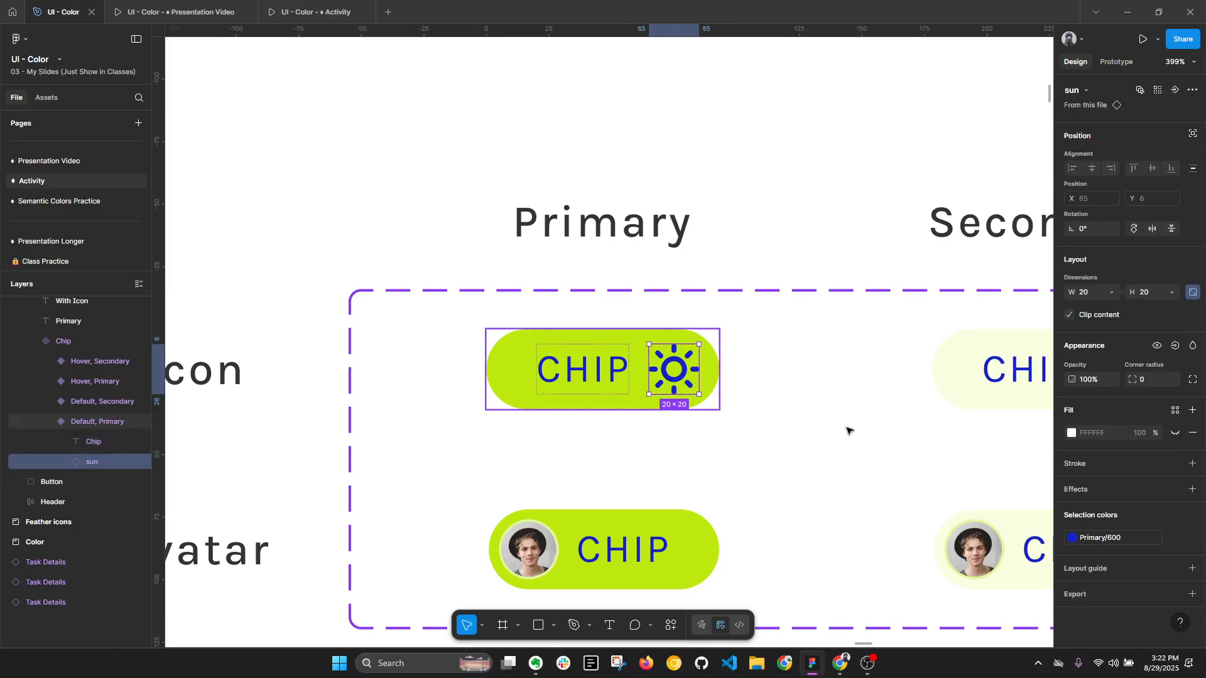
click(1122, 539)
click(989, 489)
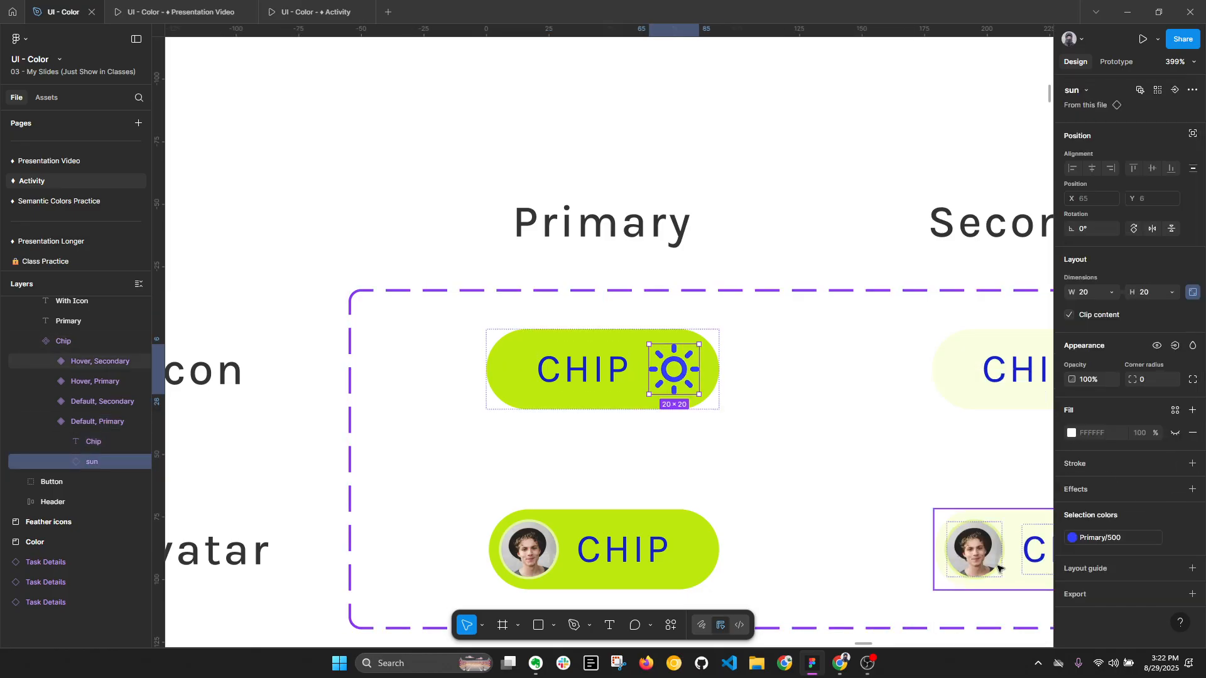
- Undo the trial color changes on the sun icon and the Chip component set
key(ctrl+z)
key(ctrl+z)
click(901, 539)
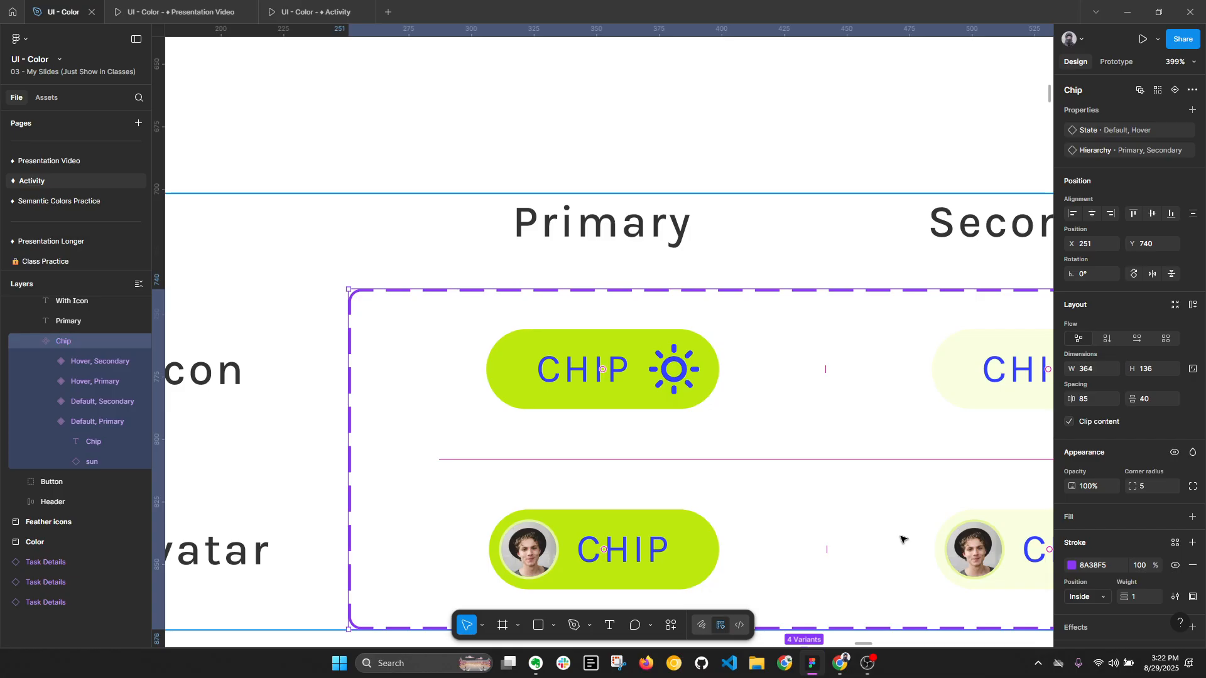
key(ctrl+z)
key(ctrl+z)
key(ctrl+z)
key(ctrl+z)
key(ctrl+z)
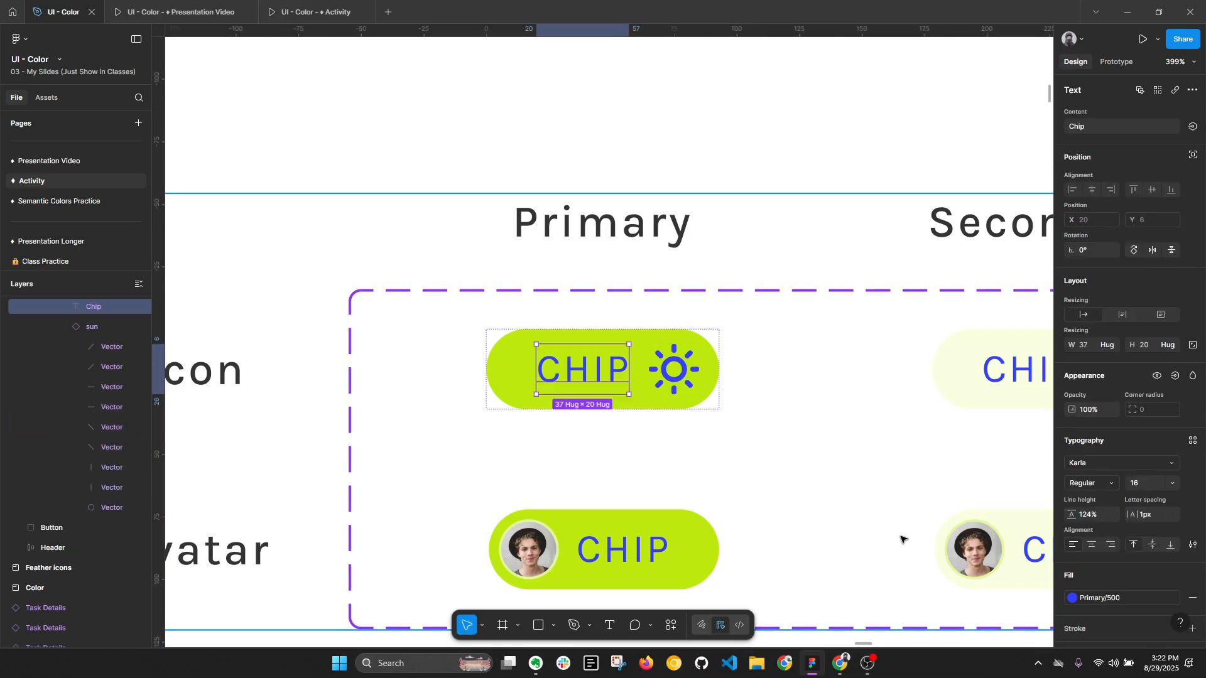
key(ctrl+z)
key(ctrl+z)
key(ctrl+z)
key(ctrl+z)
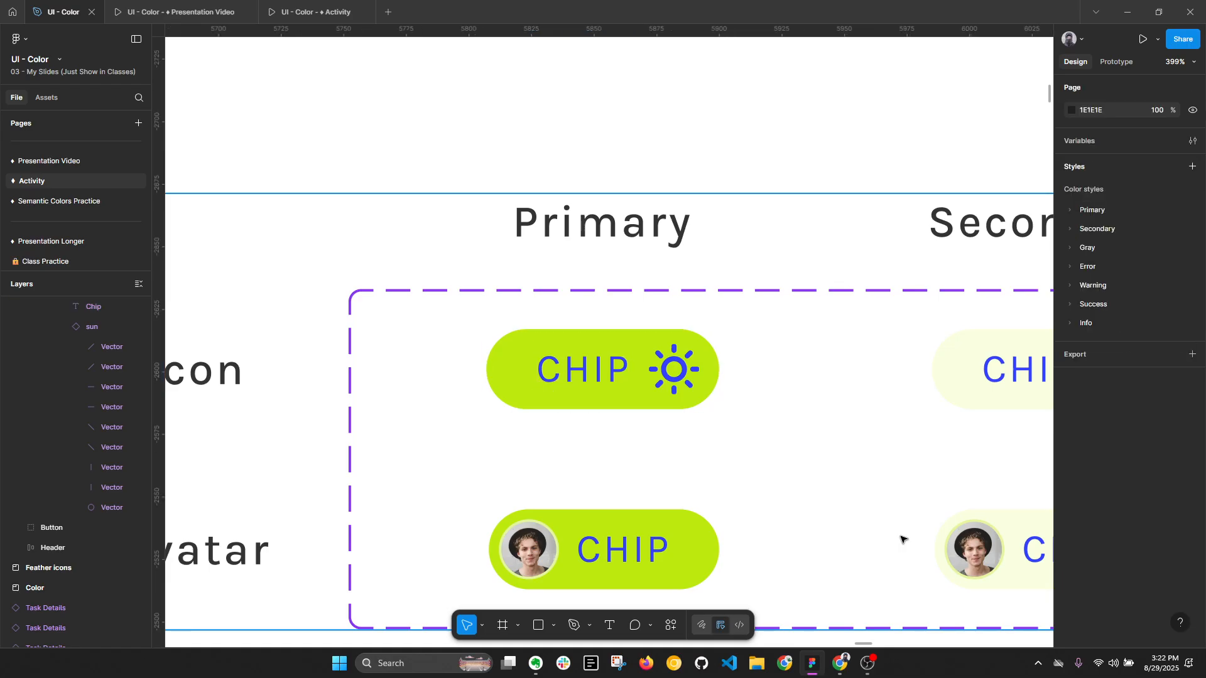
key(ctrl+z)
key(ctrl+z)
key(ctrl+z)
key(ctrl+z)
key(ctrl+z)
key(ctrl+z)
key(ctrl+z)
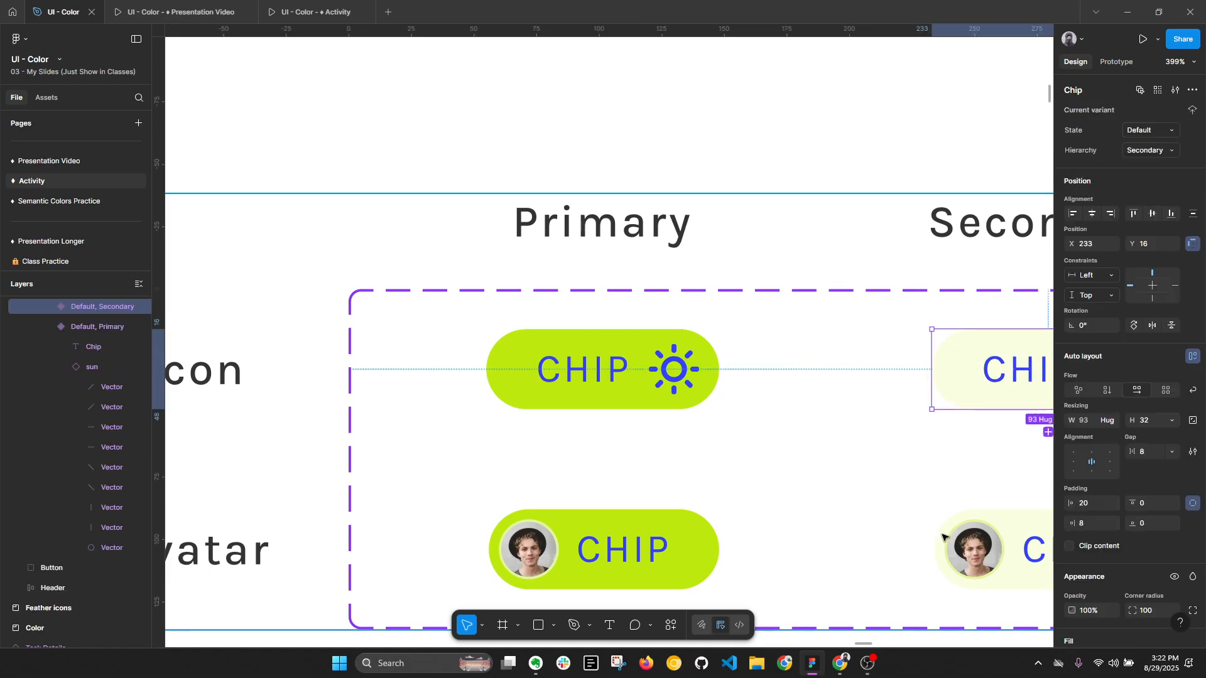
- Set the labels of all four primary and secondary chips to the SemiBold weight
scroll(725, 524, right, 5)
scroll(726, 523, down, 1)
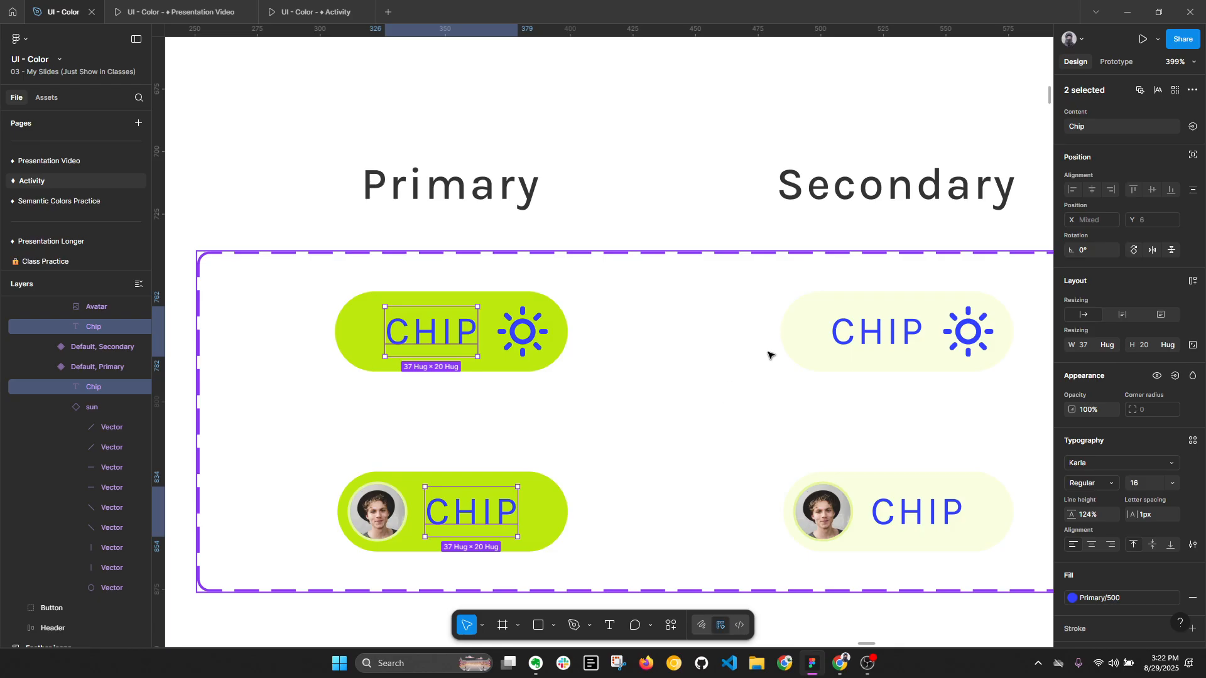
shift+click(877, 331)
shift+click(917, 512)
click(1091, 483)
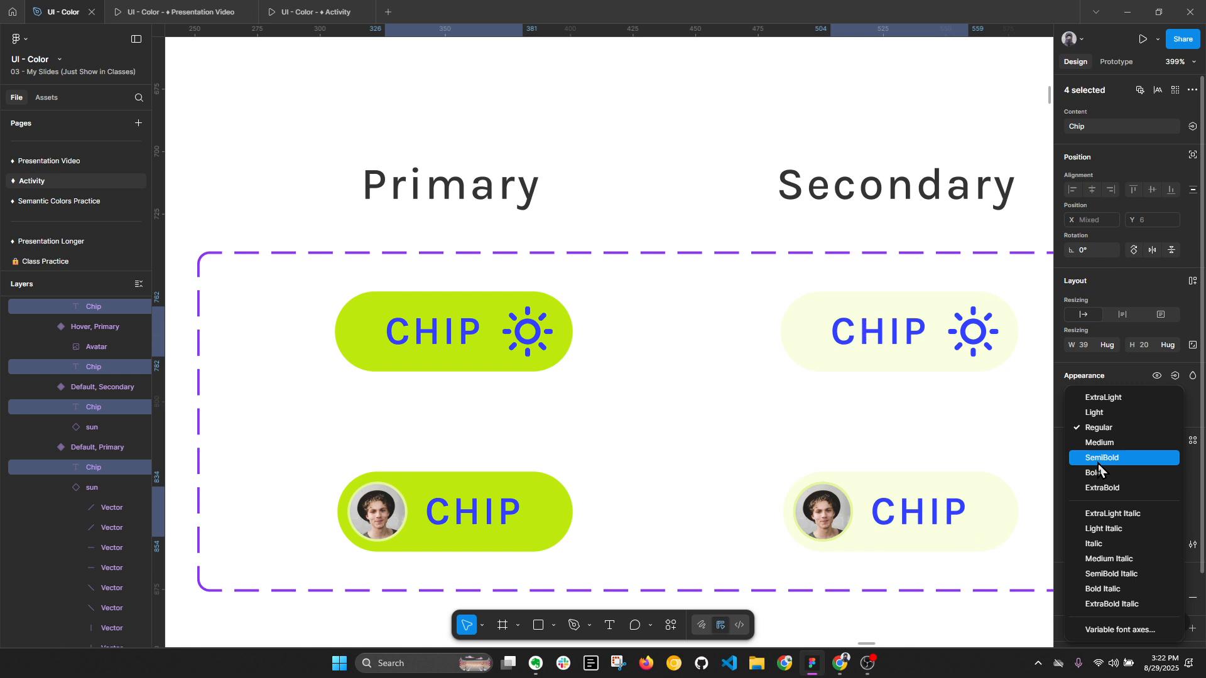
click(1098, 461)
scroll(910, 471, down, 3)
click(944, 458)
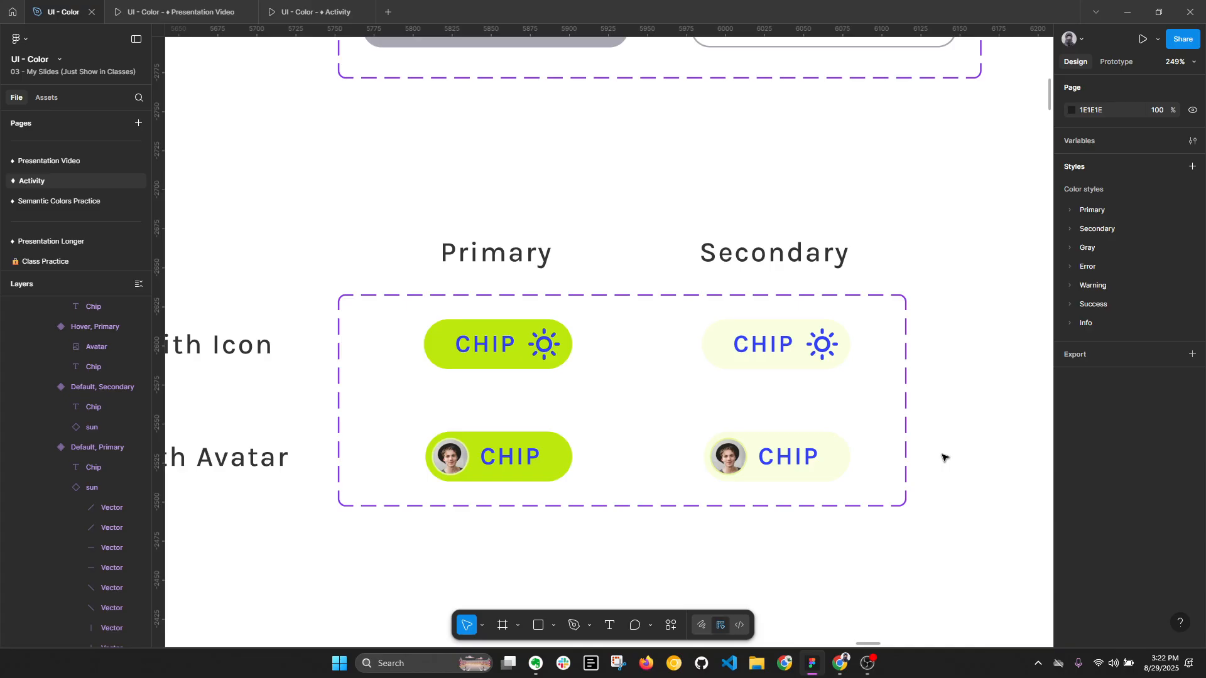
- Add a Secondary/400 stroke to both secondary chips, with icon and with avatar
key(alt+l)
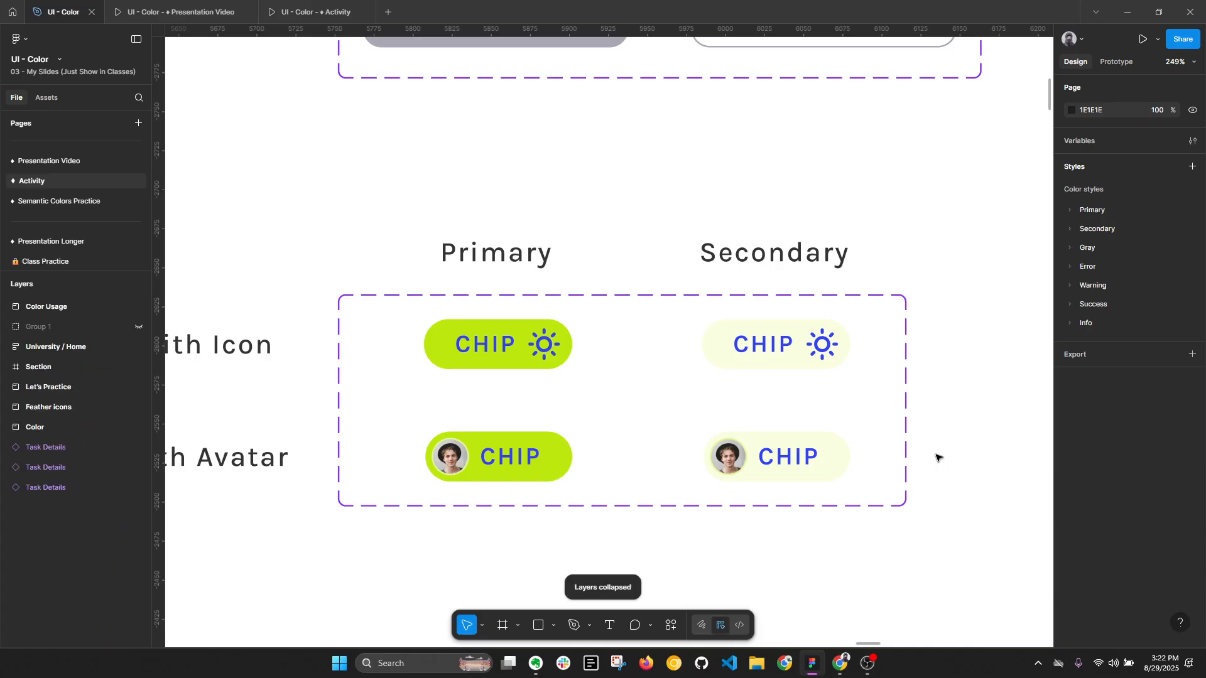
click(836, 458)
shift+click(829, 367)
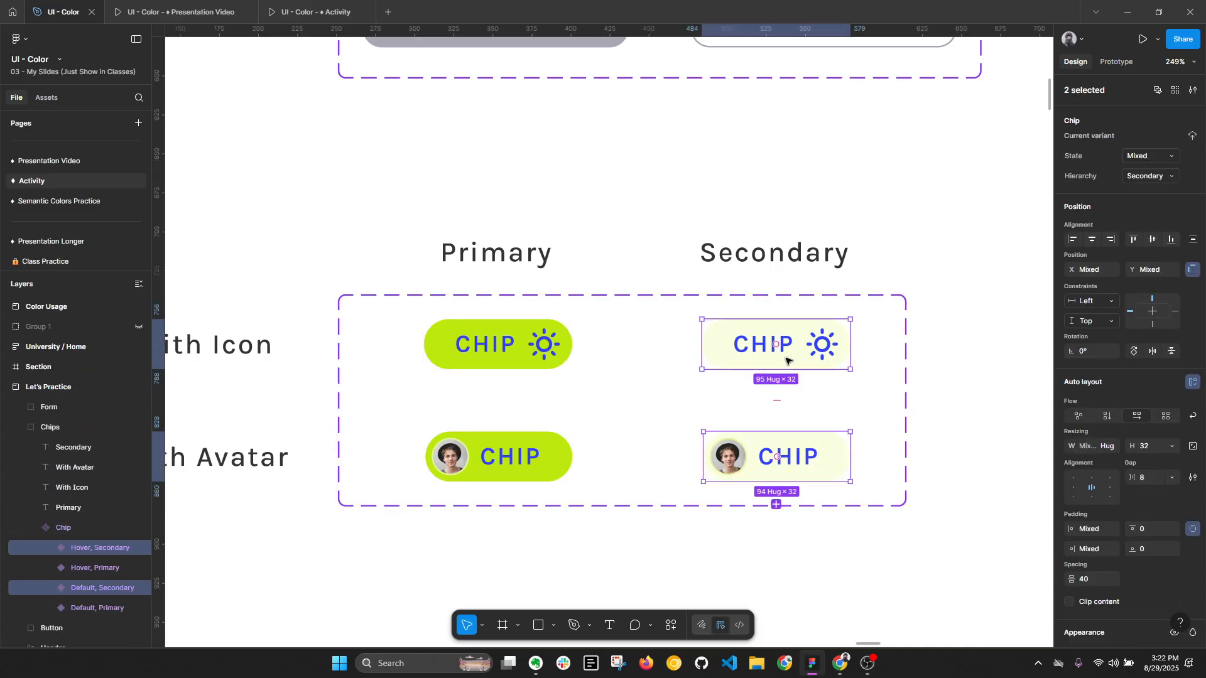
scroll(1153, 522, down, 3)
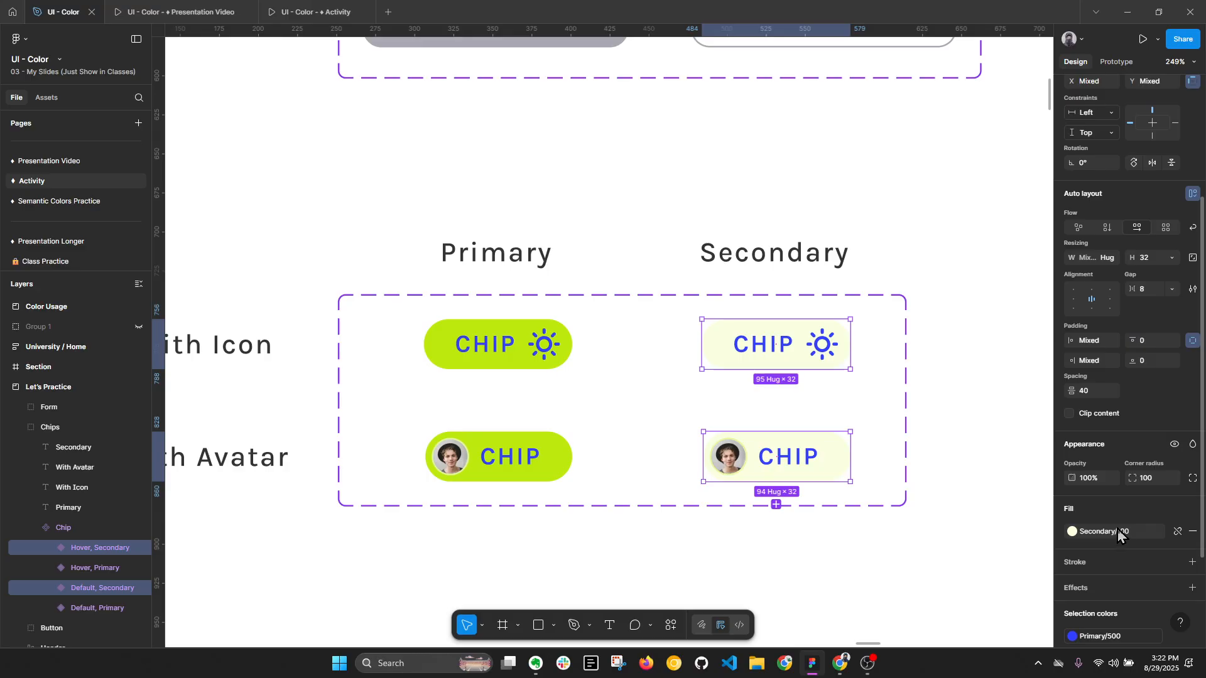
click(1175, 563)
click(892, 576)
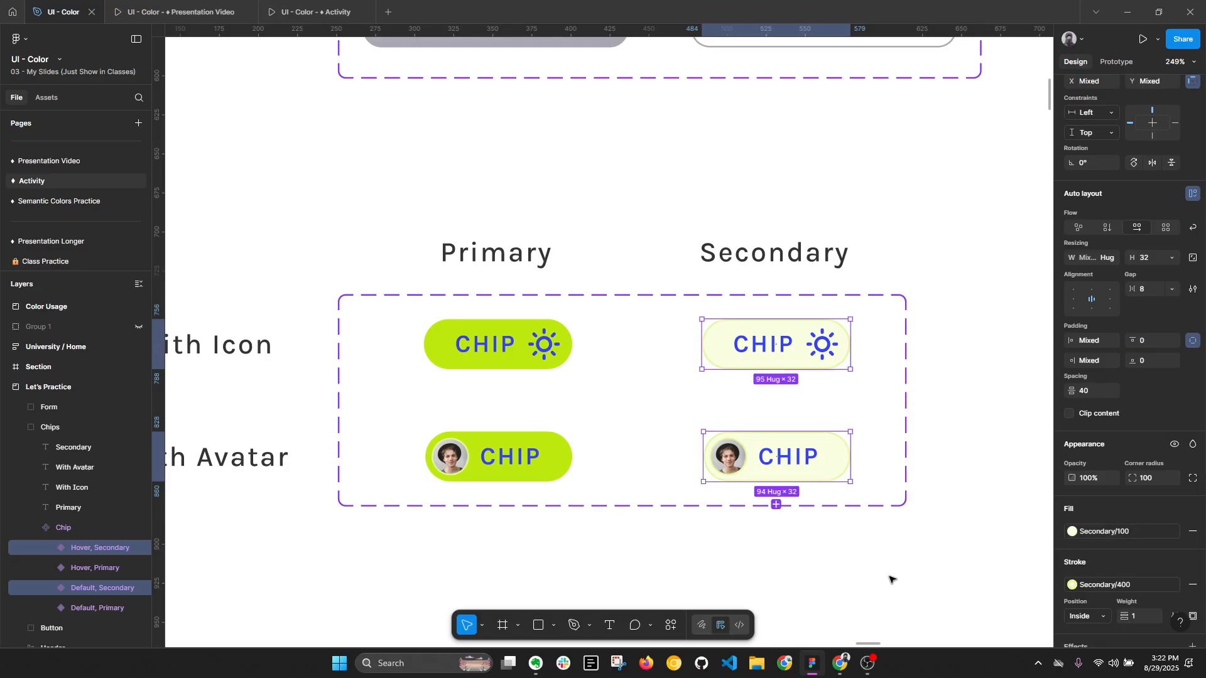
click(881, 568)
scroll(921, 461, down, 3)
key(alt+l)
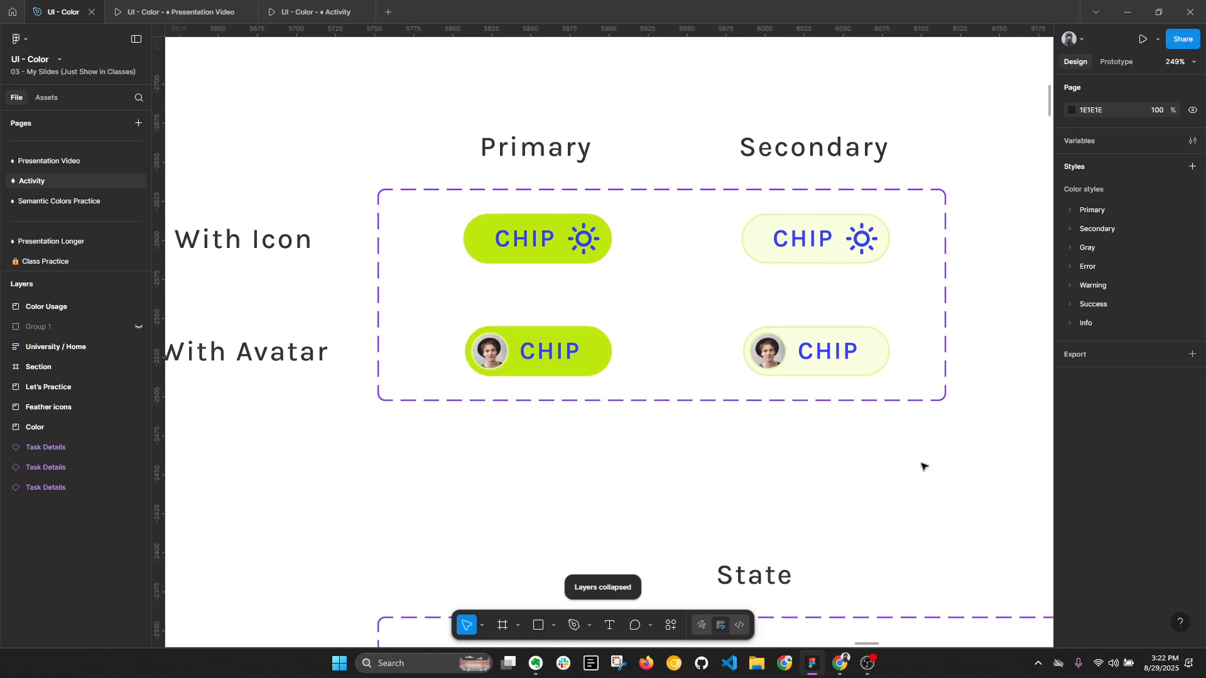
- Replace the 333333 color with the Gray/100 style across the whole Form component set
scroll(789, 402, down, 5)
scroll(640, 365, down, 4)
click(668, 338)
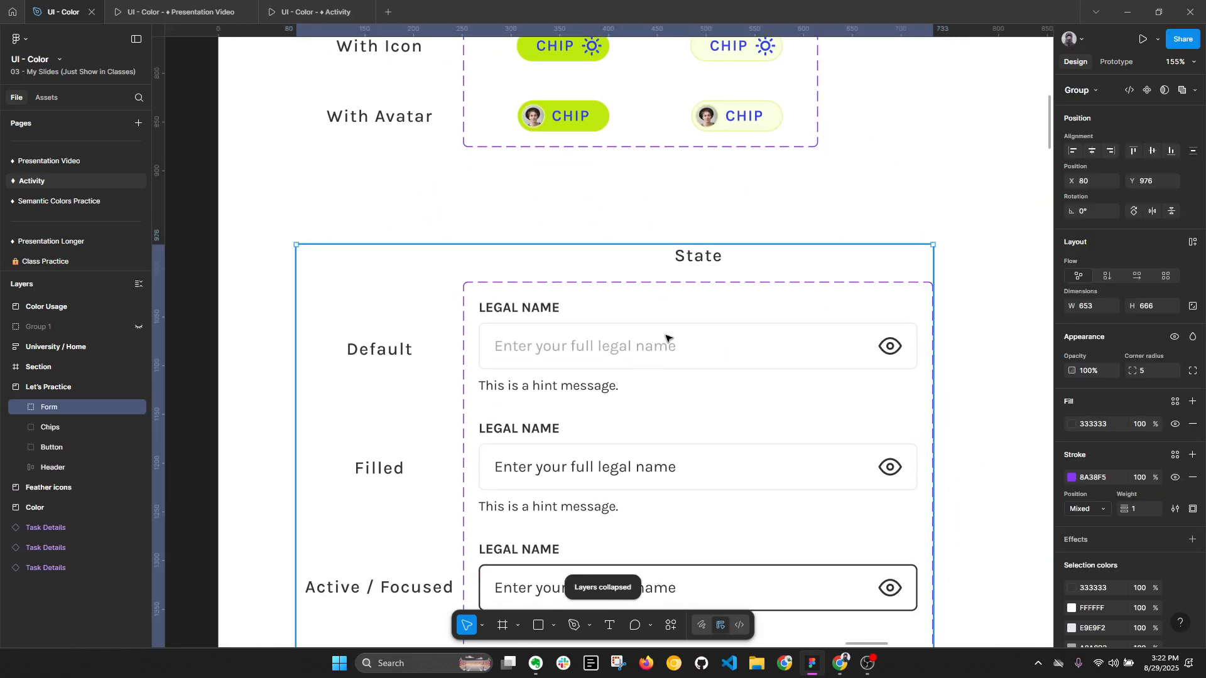
click(668, 338)
scroll(669, 327, down, 3)
key(alt+l)
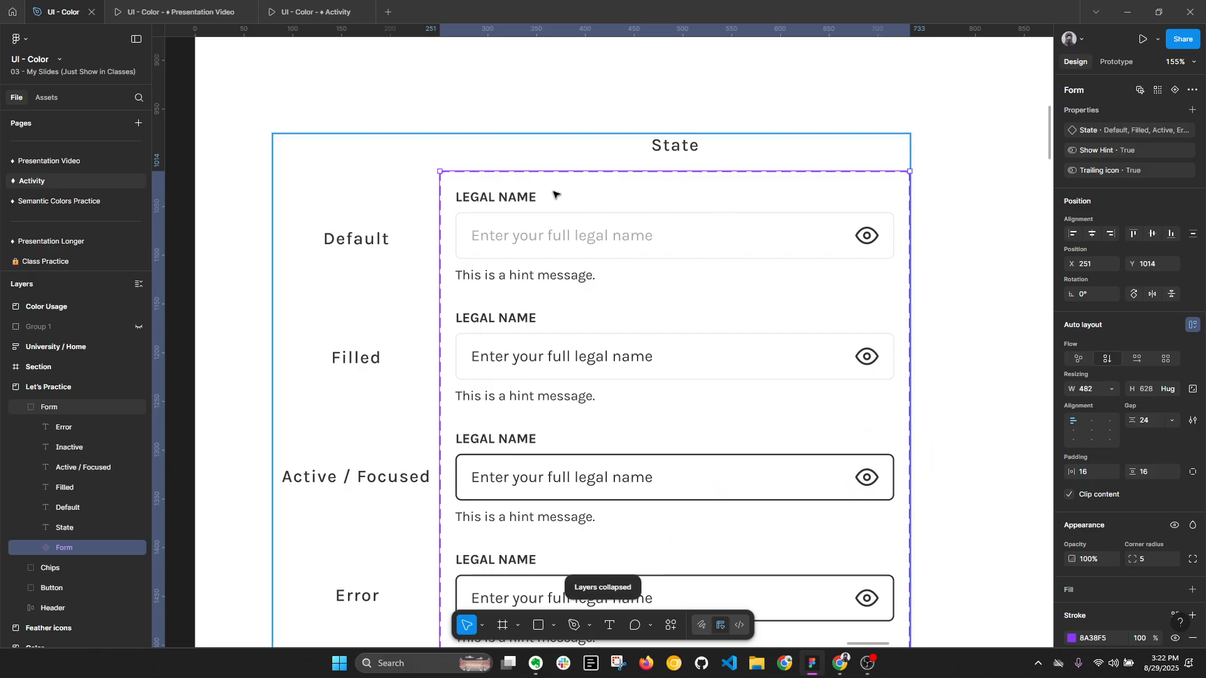
scroll(553, 194, down, 3)
scroll(716, 409, down, 2)
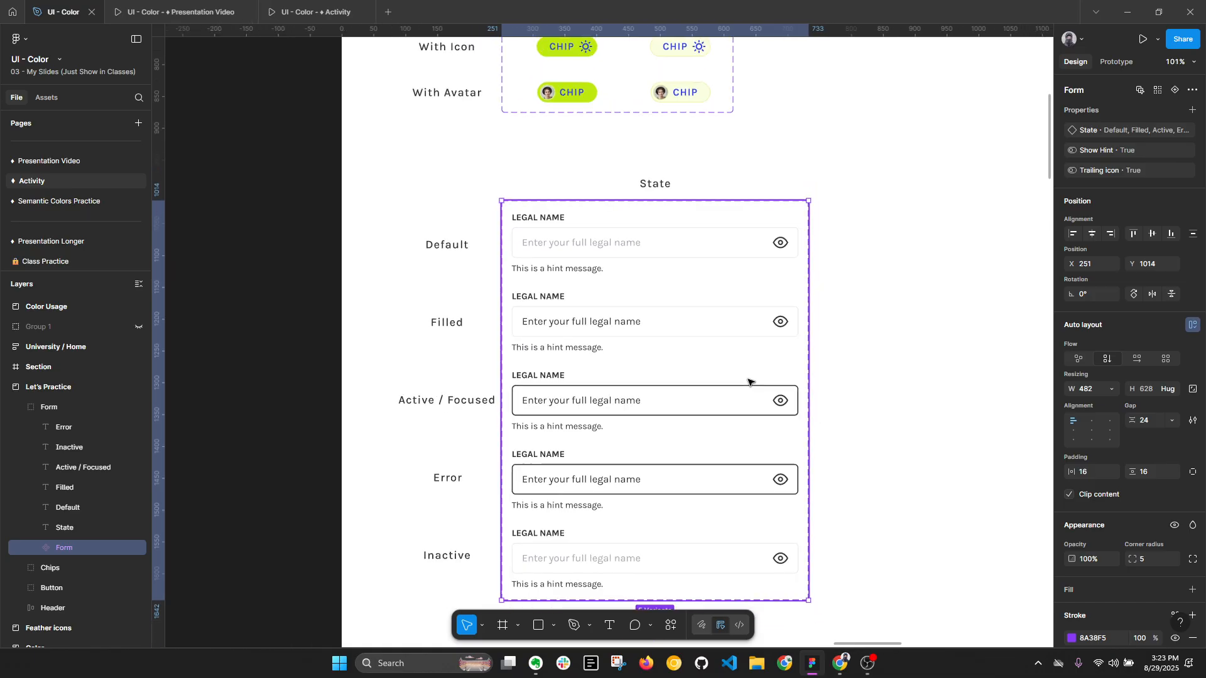
scroll(1169, 502, down, 5)
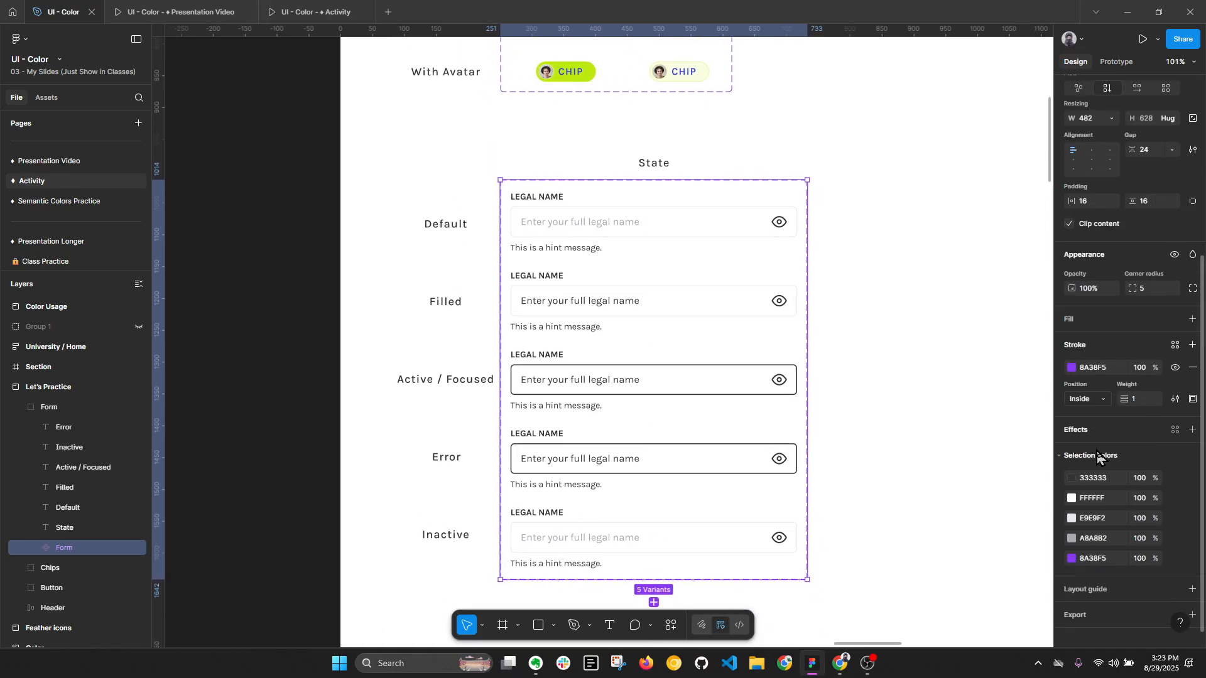
click(1176, 468)
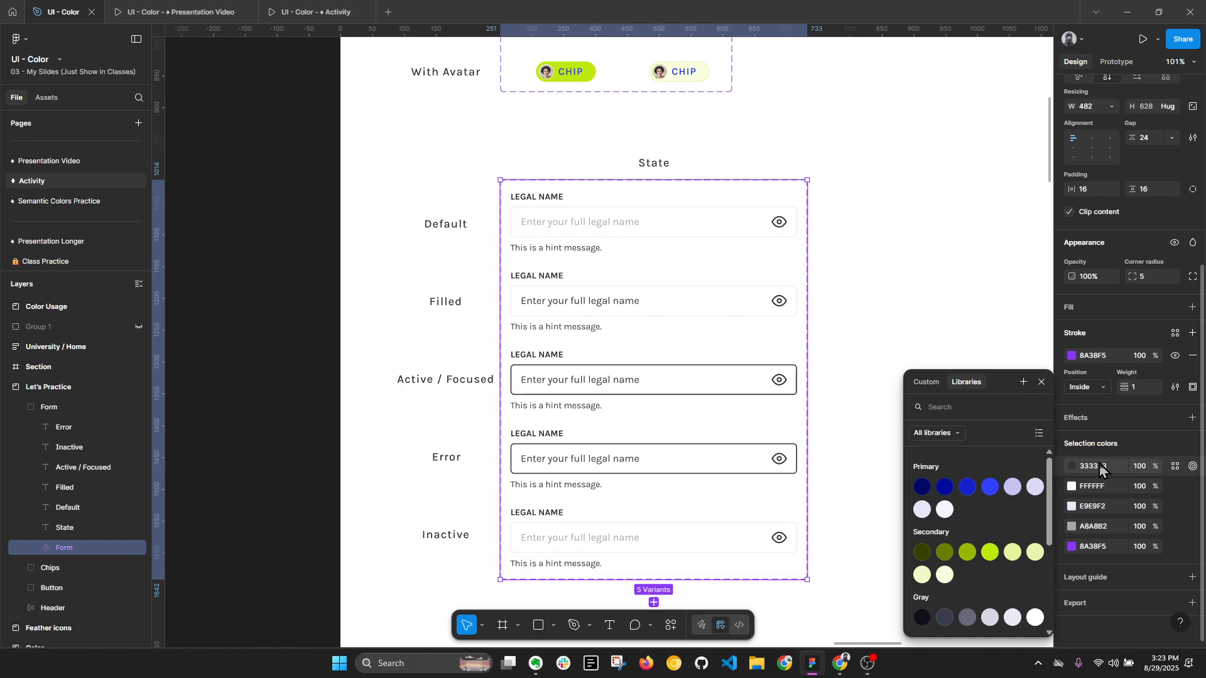
click(922, 619)
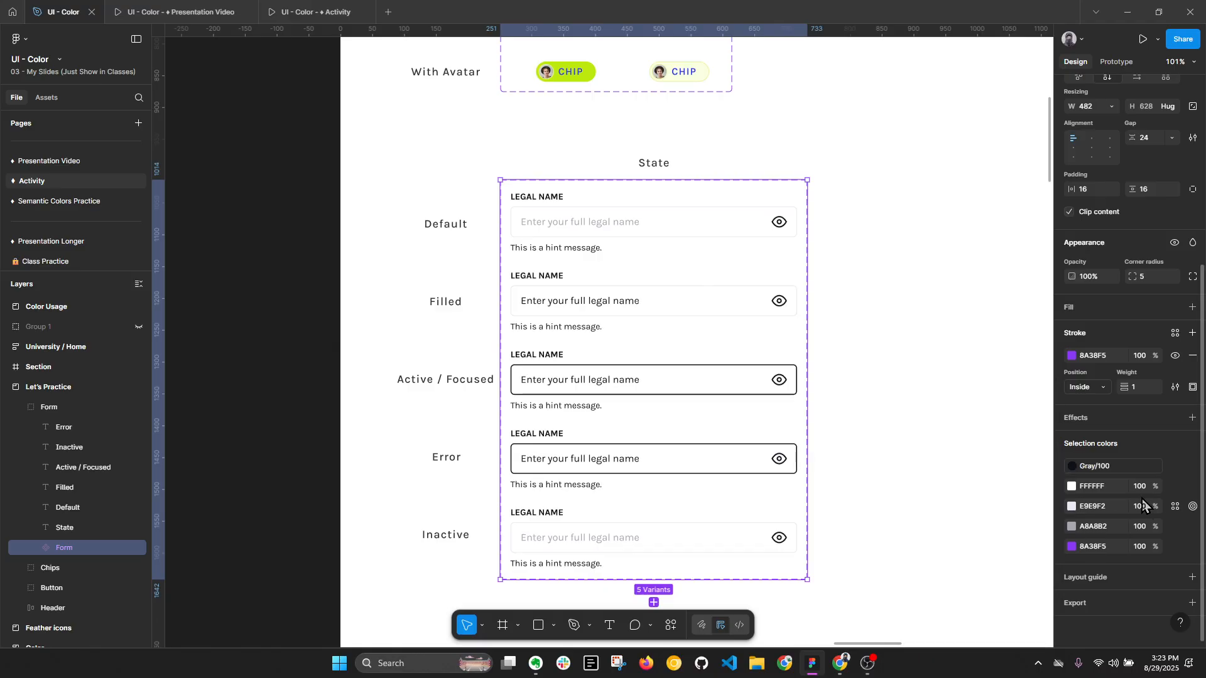
- Replace the FFFFFF color with the Gray/600 style across the Form component set
click(1175, 488)
scroll(1012, 522, down, 2)
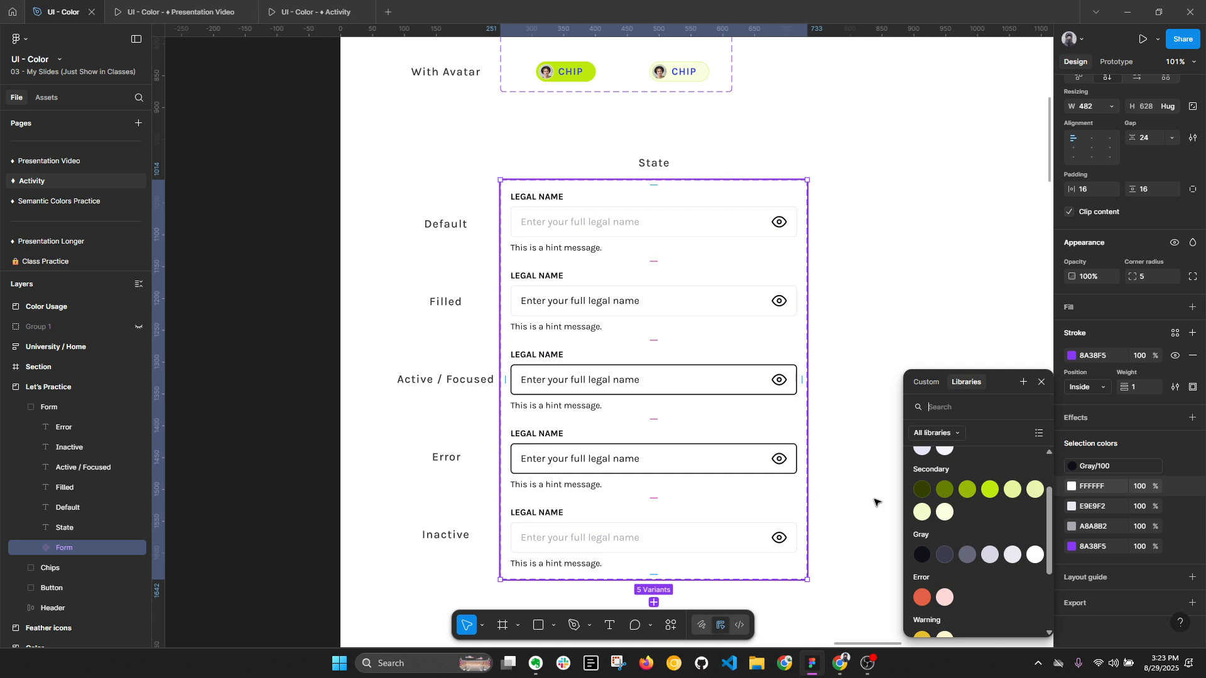
scroll(1007, 582, down, 3)
scroll(1007, 583, down, 1)
click(1035, 493)
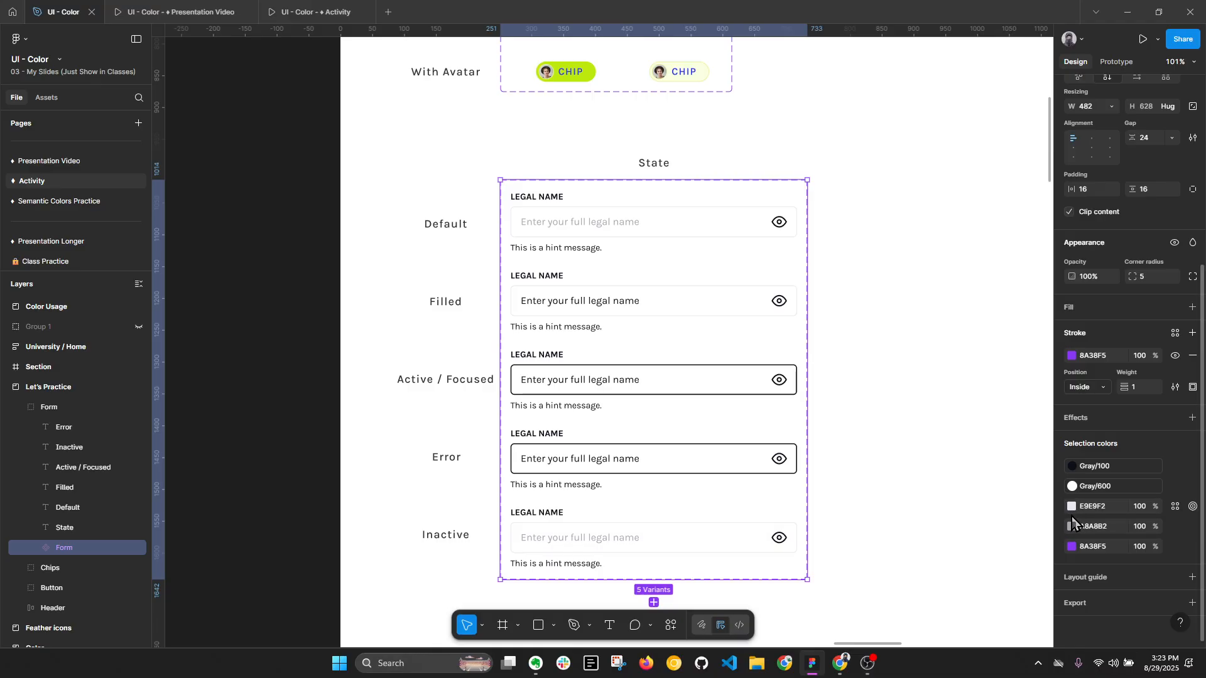
- Examine the Default form variant's label, input field and hint, and compare its field with the other states
scroll(697, 230, up, 2)
double_click(700, 221)
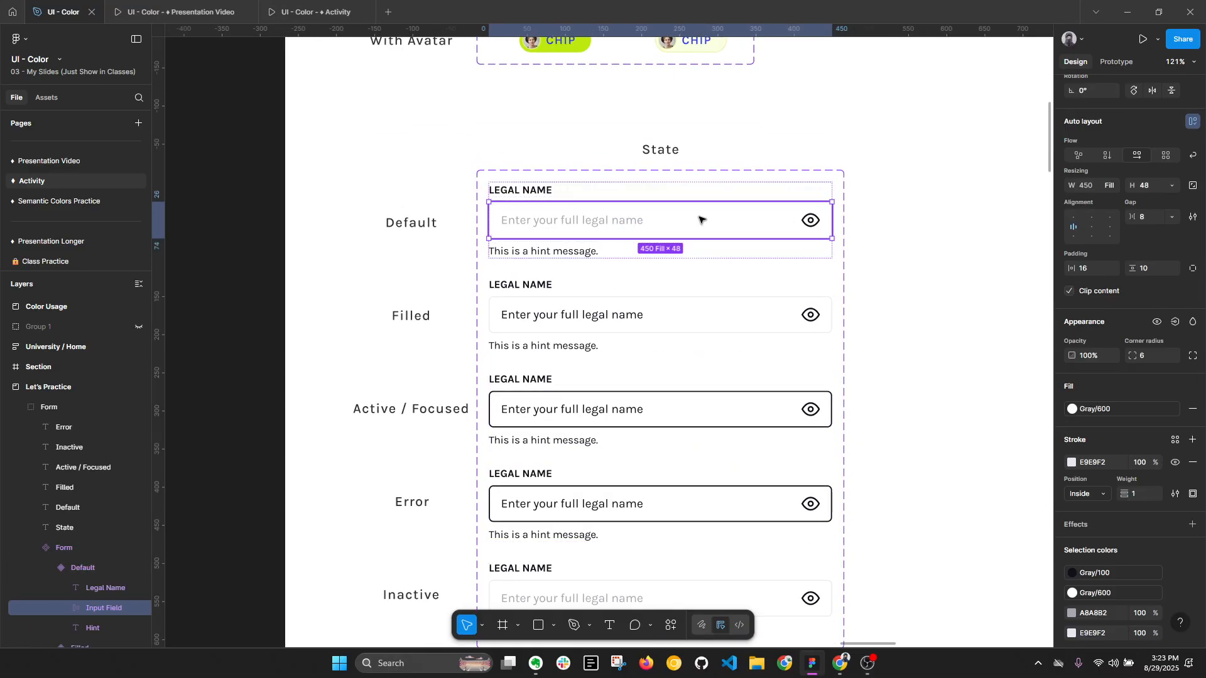
scroll(640, 236, up, 1)
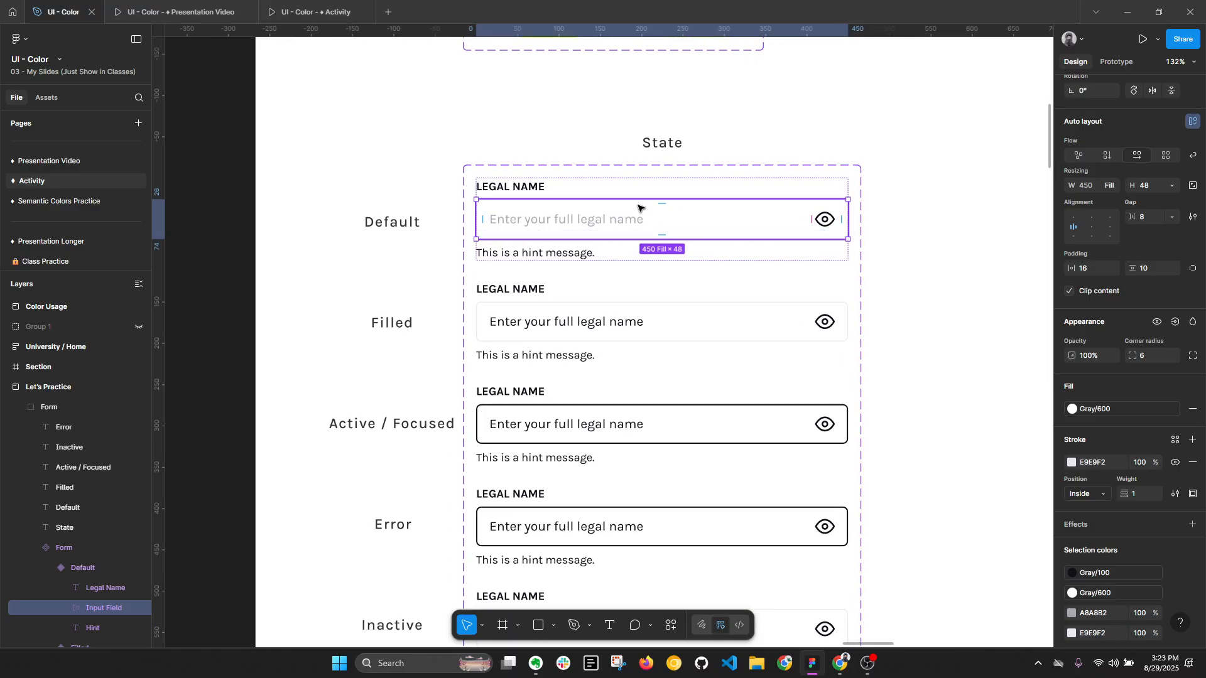
scroll(638, 208, up, 1)
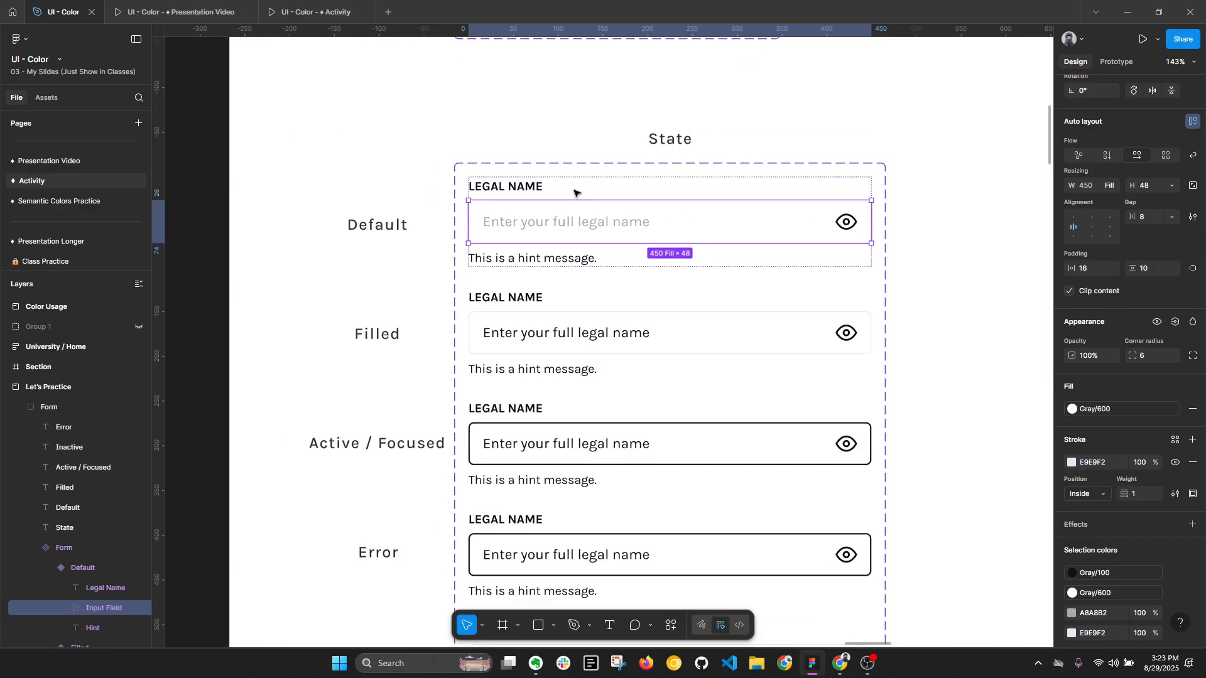
click(927, 254)
click(573, 210)
scroll(548, 188, up, 7)
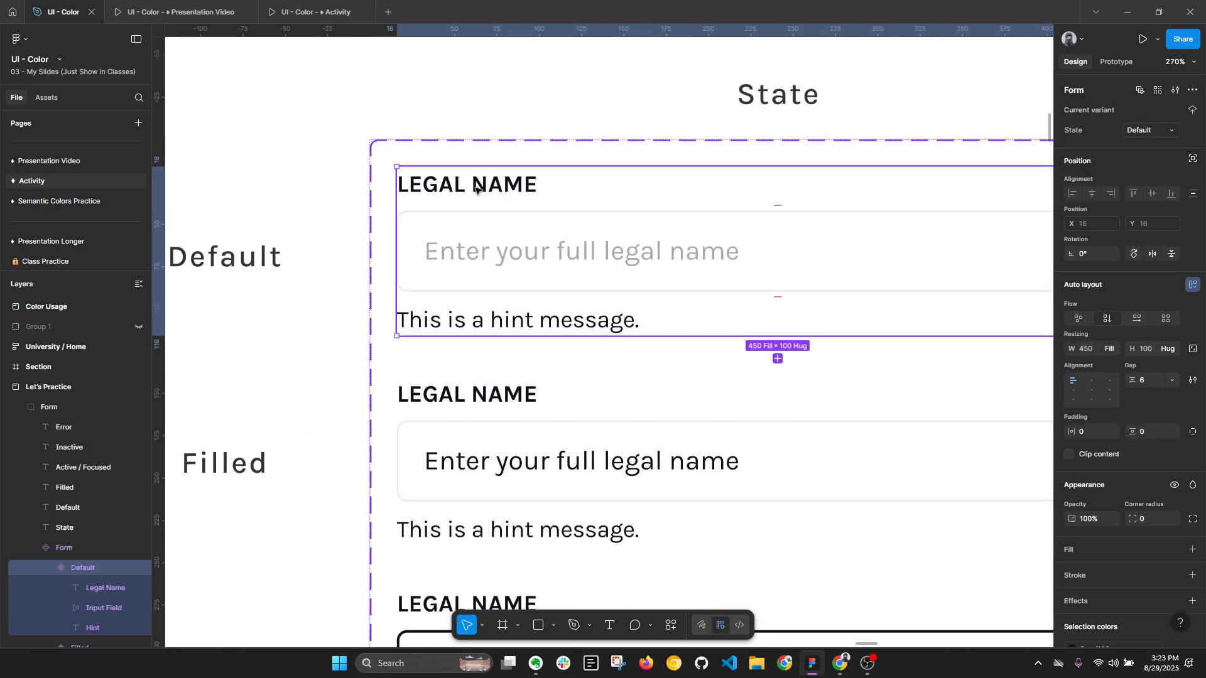
scroll(663, 211, right, 3)
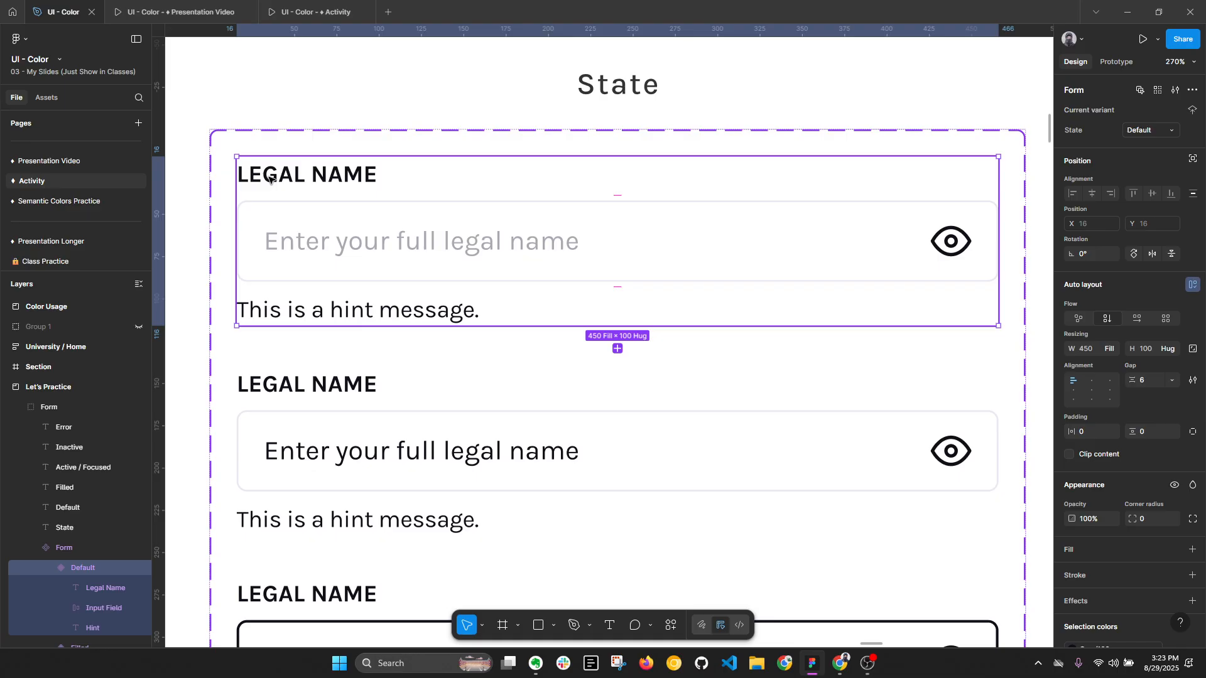
click(567, 261)
key(alt+l)
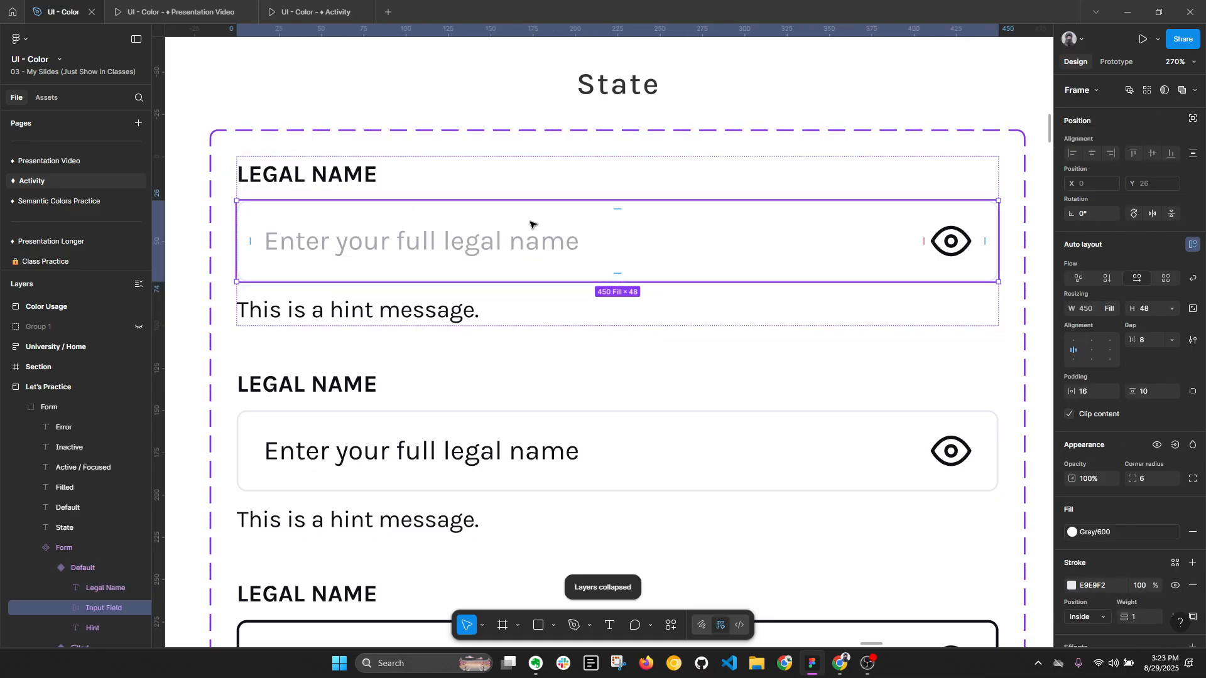
scroll(527, 217, down, 1)
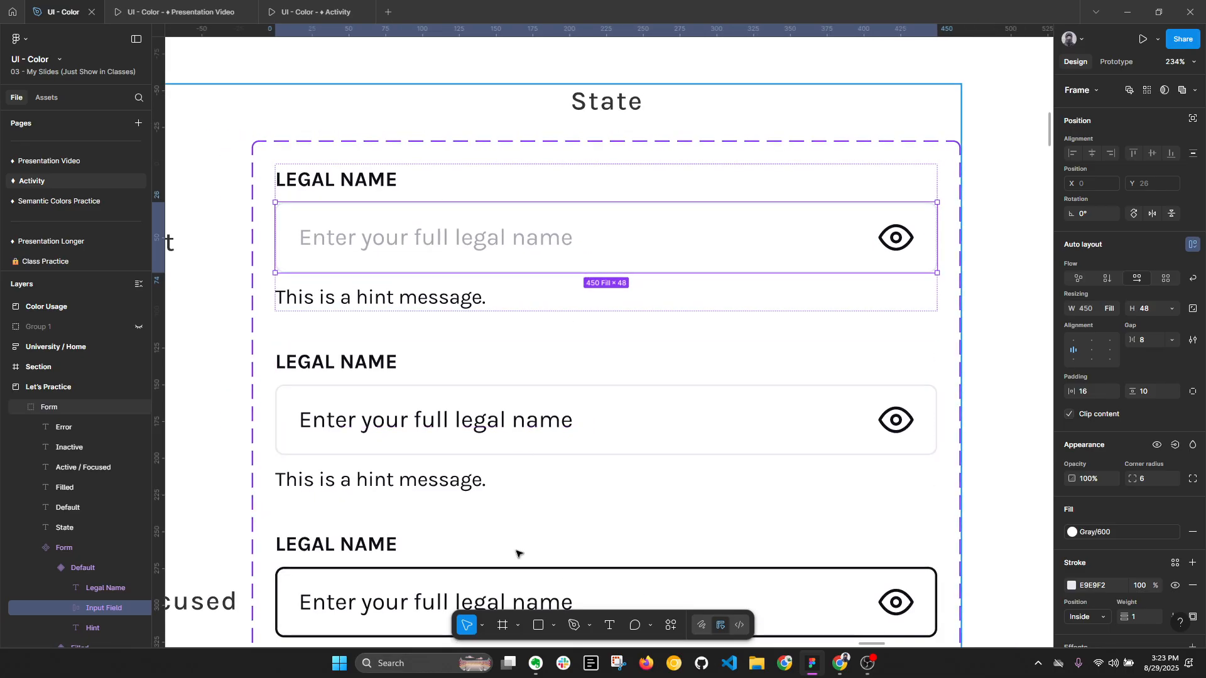
scroll(526, 594, down, 5)
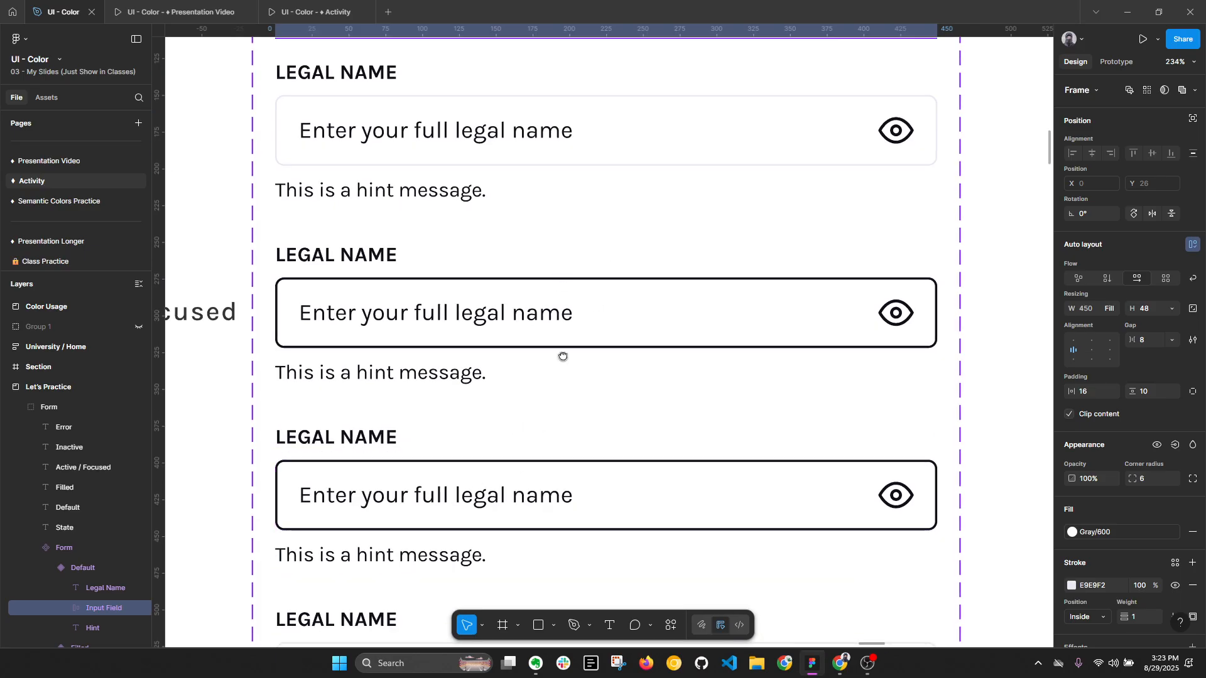
- Select the Default variant's Legal Name label together with the matching labels in all other form variants
scroll(563, 353, up, 3)
key(shift+Tab)
shift+click(398, 216)
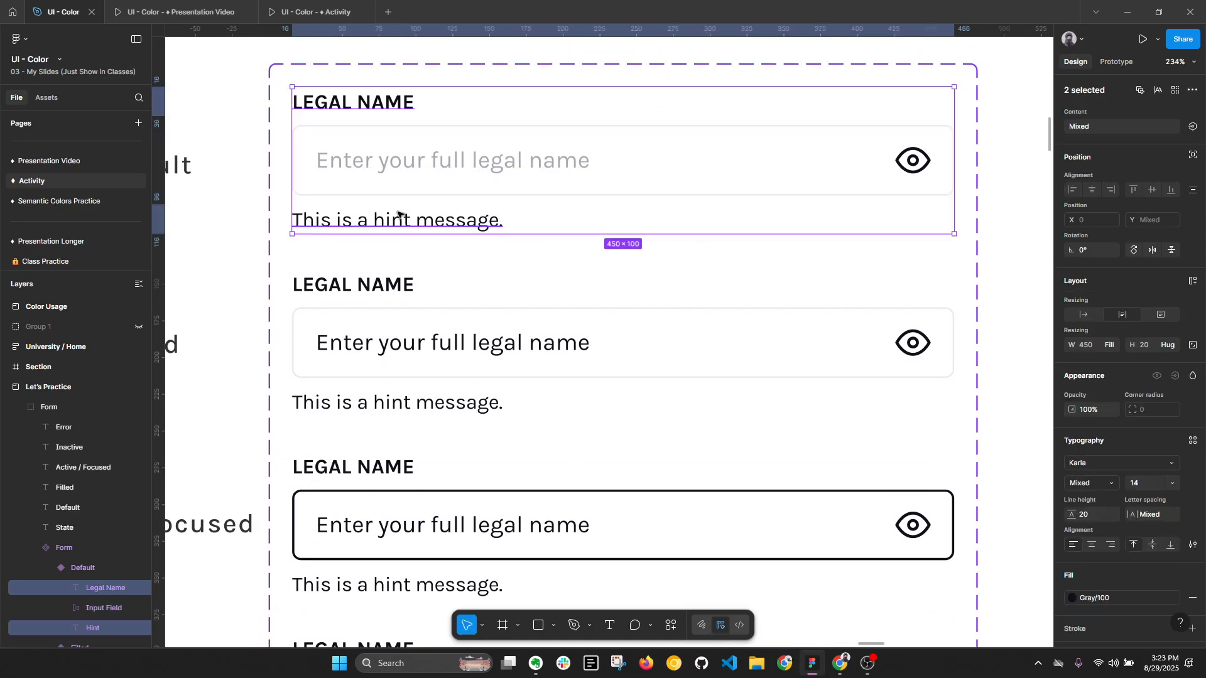
click(397, 112)
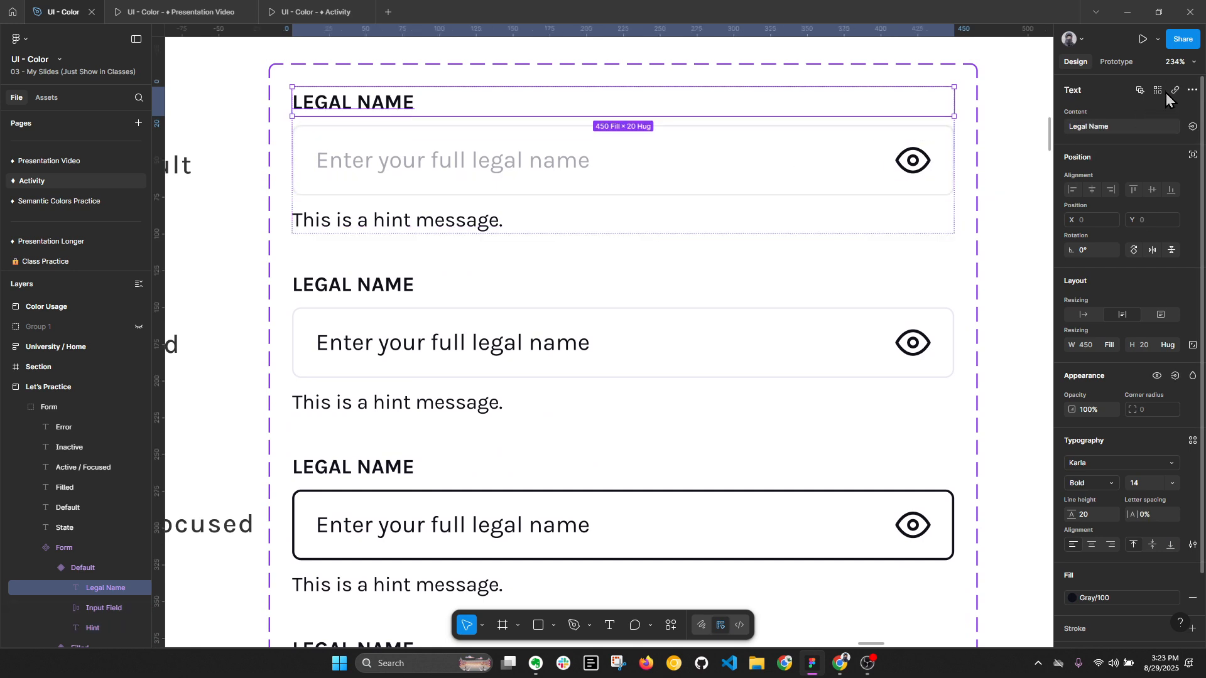
click(1160, 92)
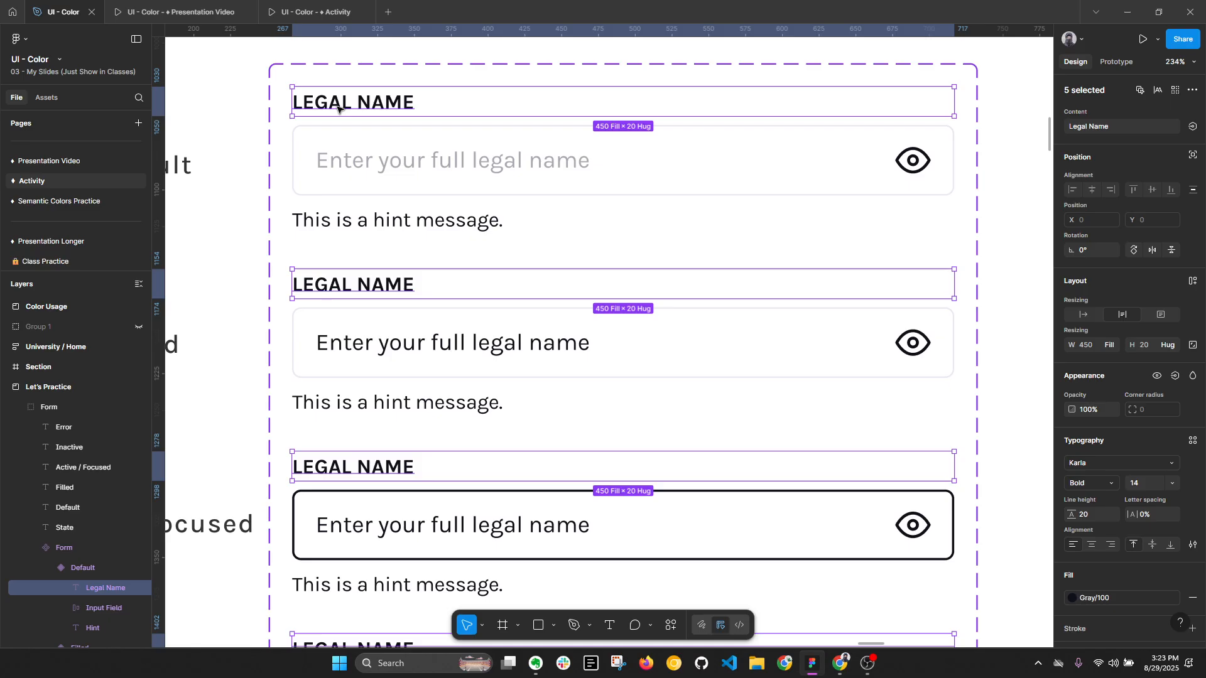
- Review the values of the Form component set's State variant property
double_click(406, 145)
click(546, 122)
double_click(483, 151)
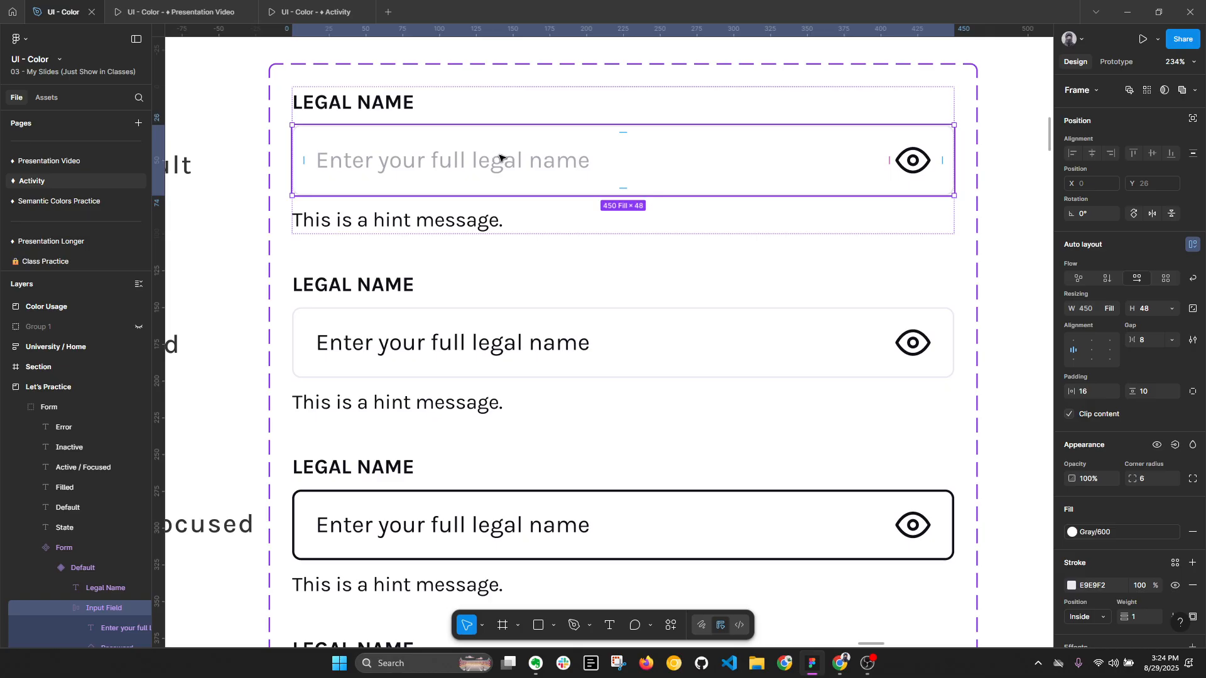
double_click(497, 157)
scroll(572, 129, down, 3)
click(805, 92)
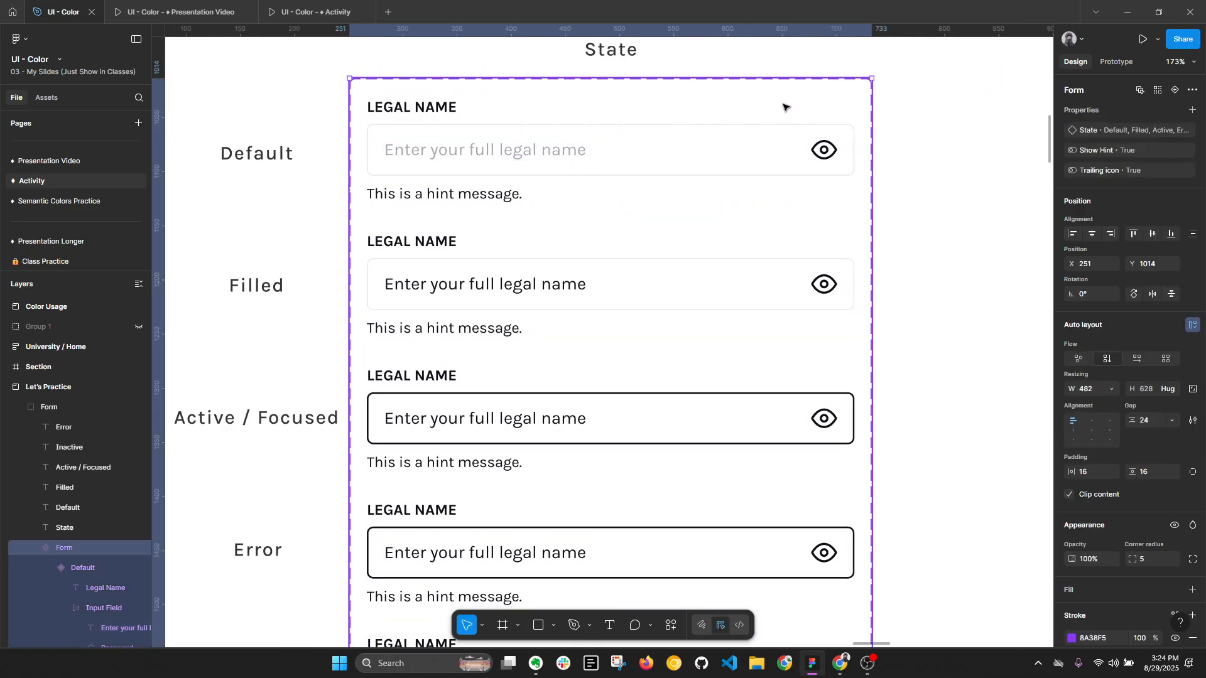
click(1175, 130)
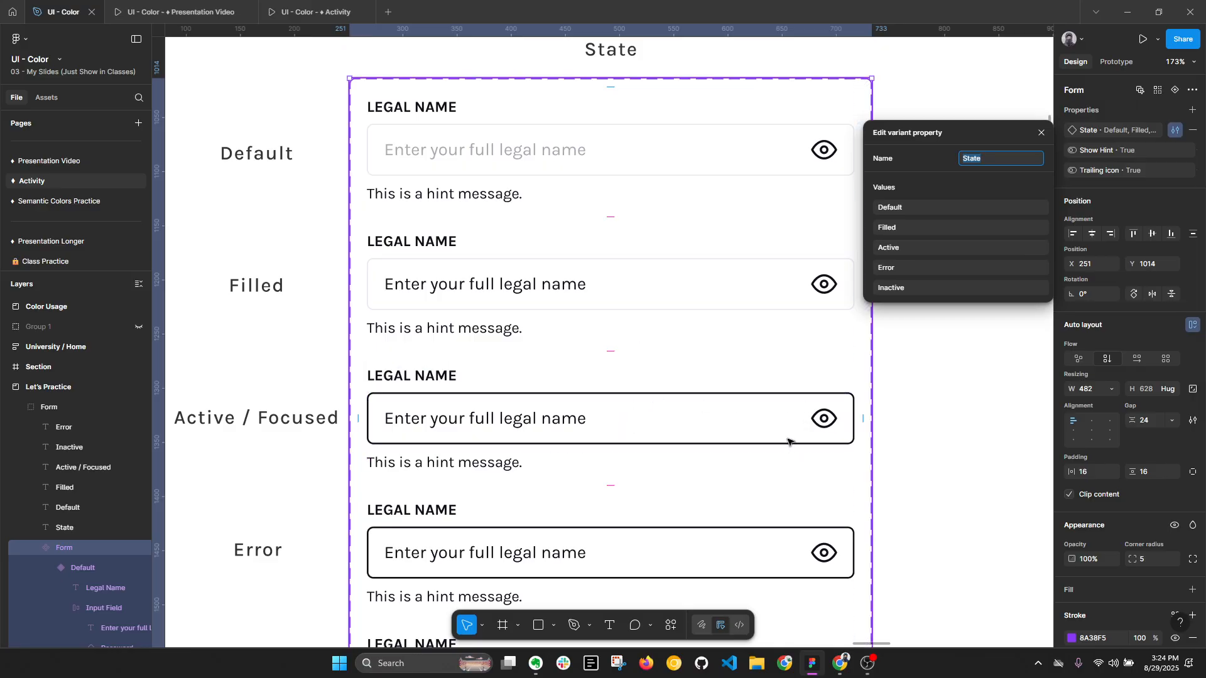
scroll(652, 399, down, 3)
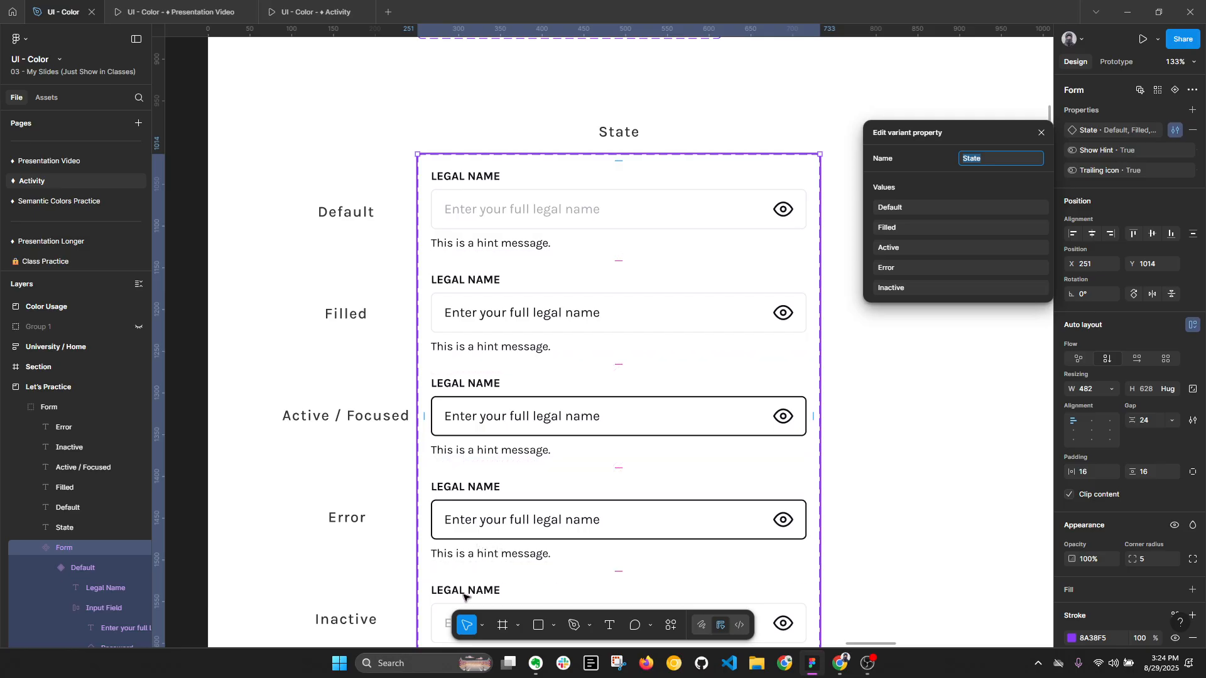
click(1041, 132)
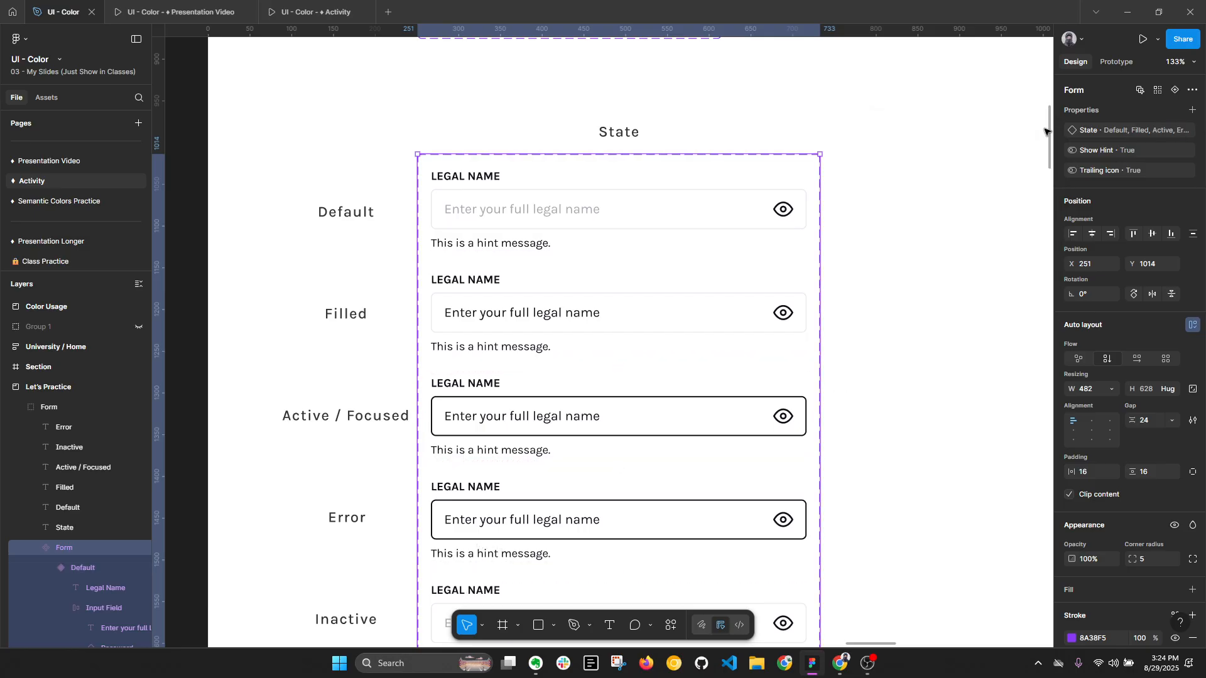
- Apply the Gray/400 style to the stroke of the Default variant's input field
click(524, 201)
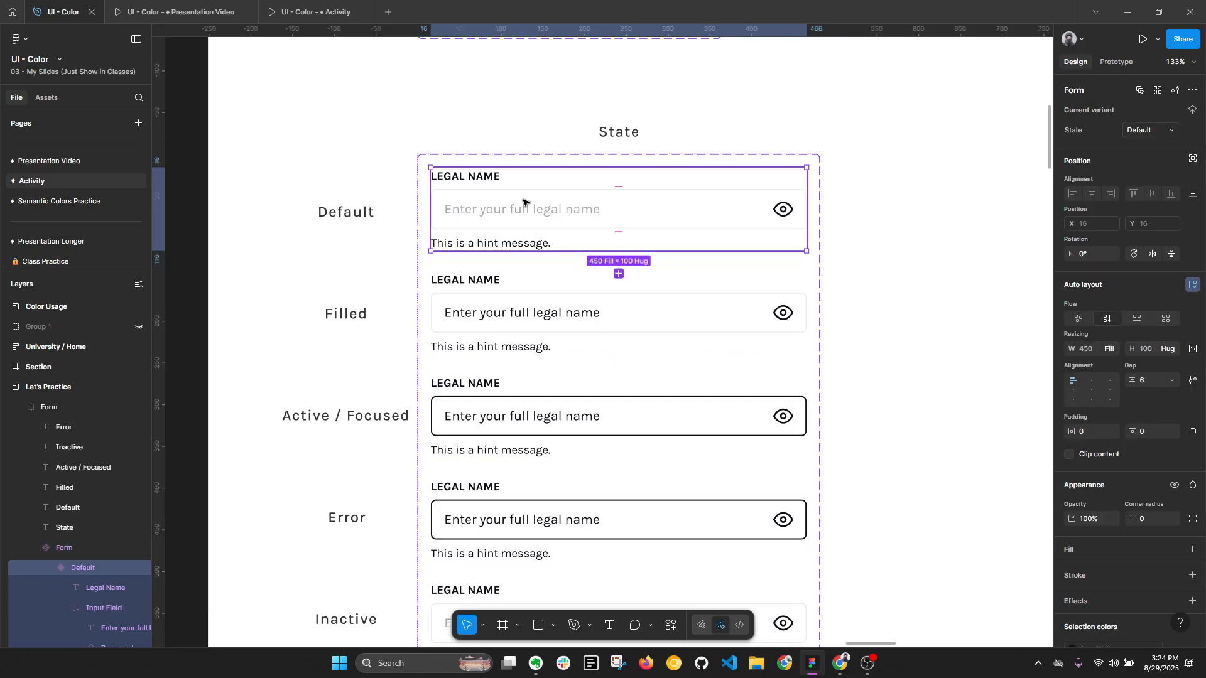
scroll(601, 209, up, 2)
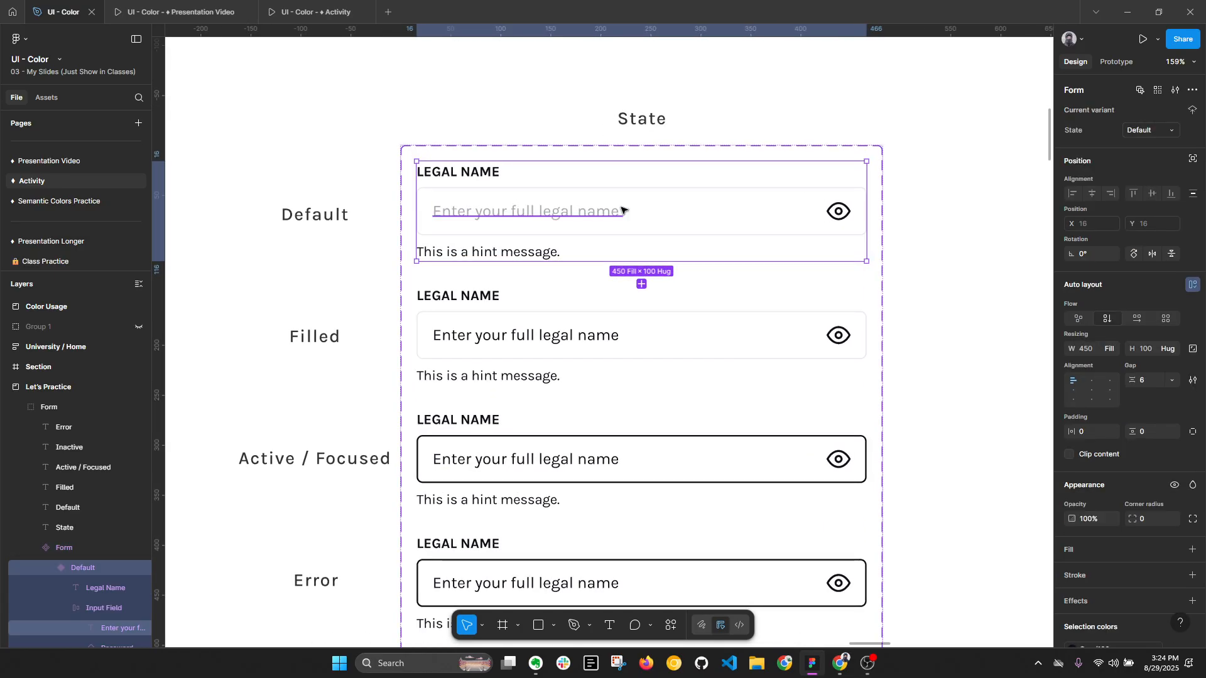
click(681, 203)
scroll(1106, 385, down, 4)
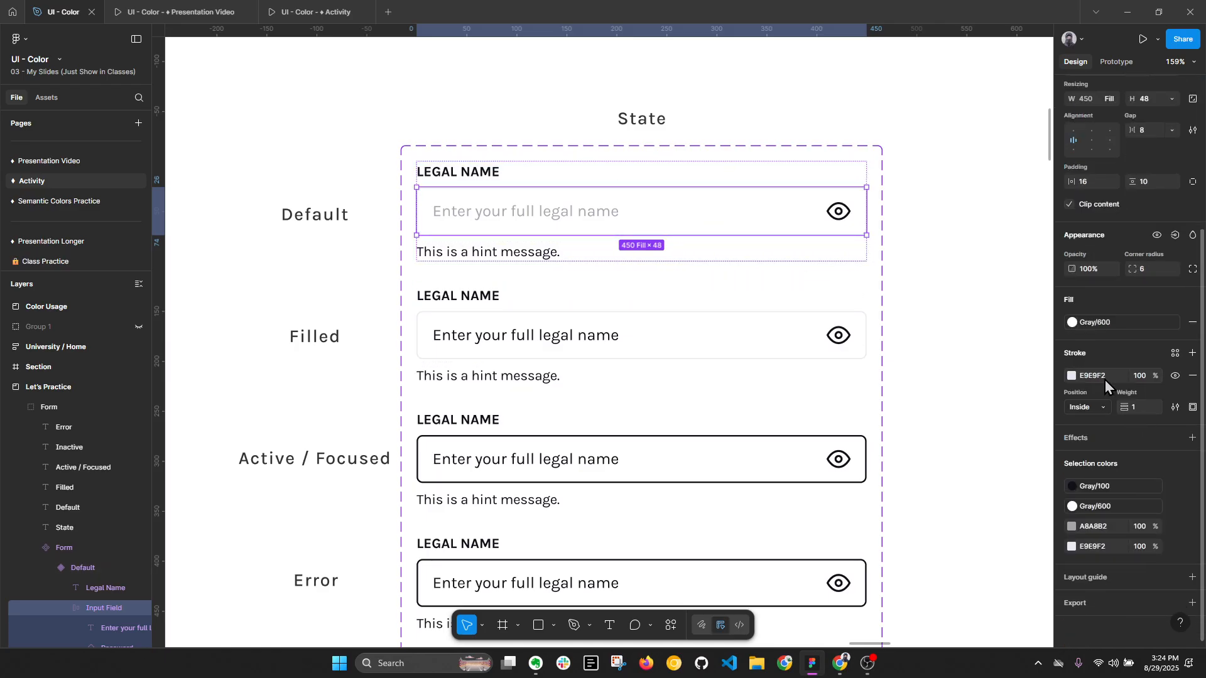
click(1175, 353)
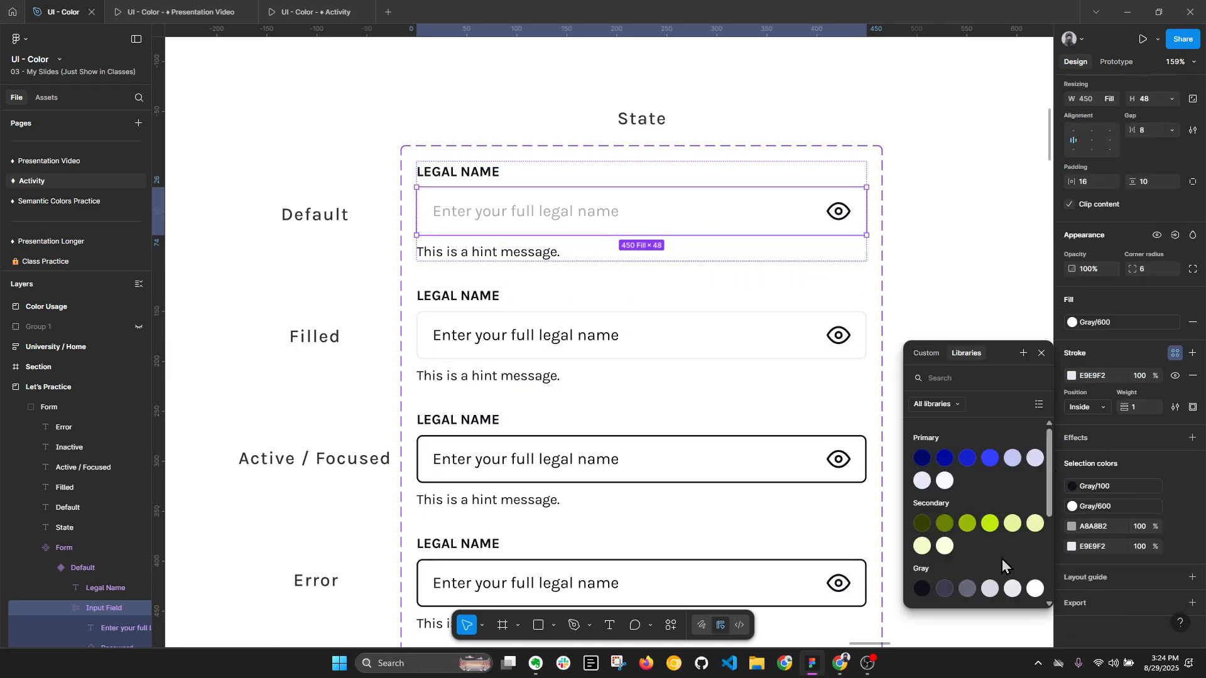
click(991, 591)
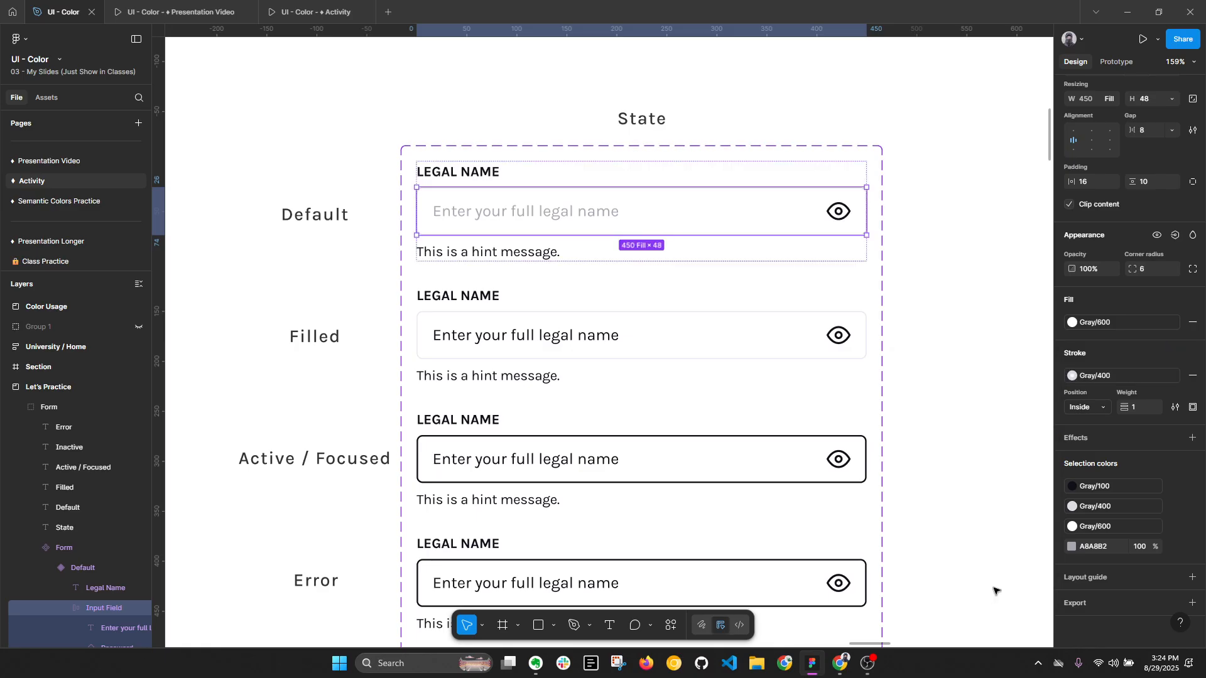
click(965, 374)
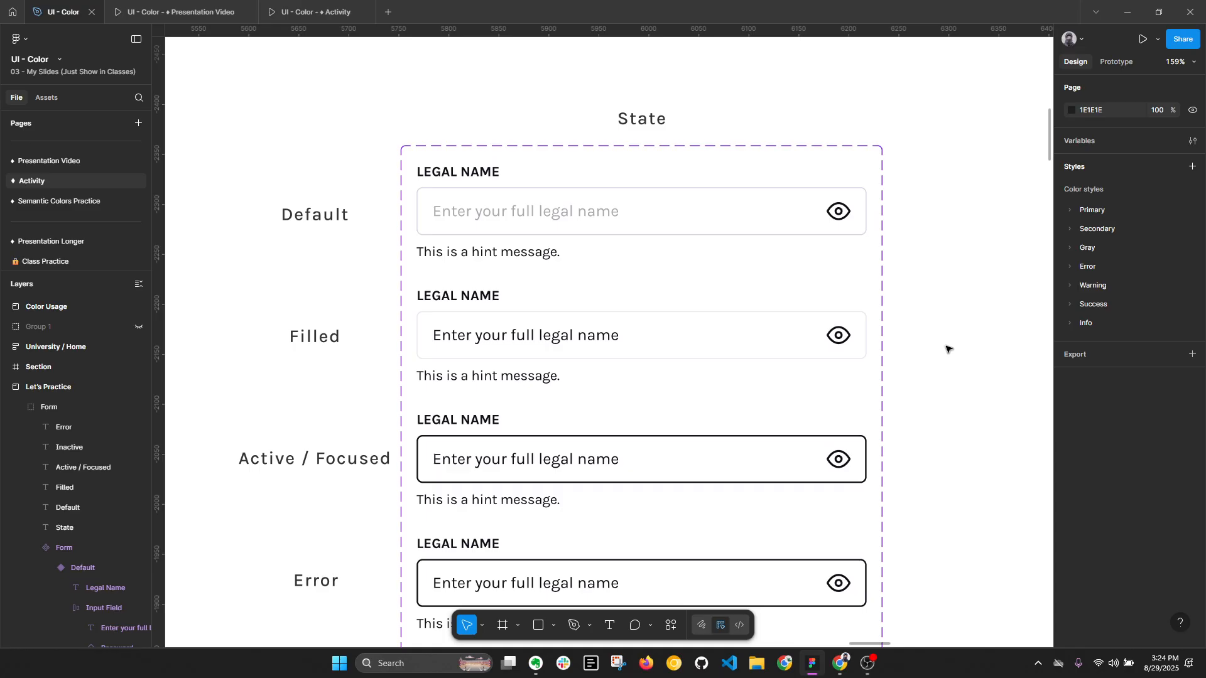
- Try the Gray/300 style as the fill of the Default variant's placeholder text
click(516, 221)
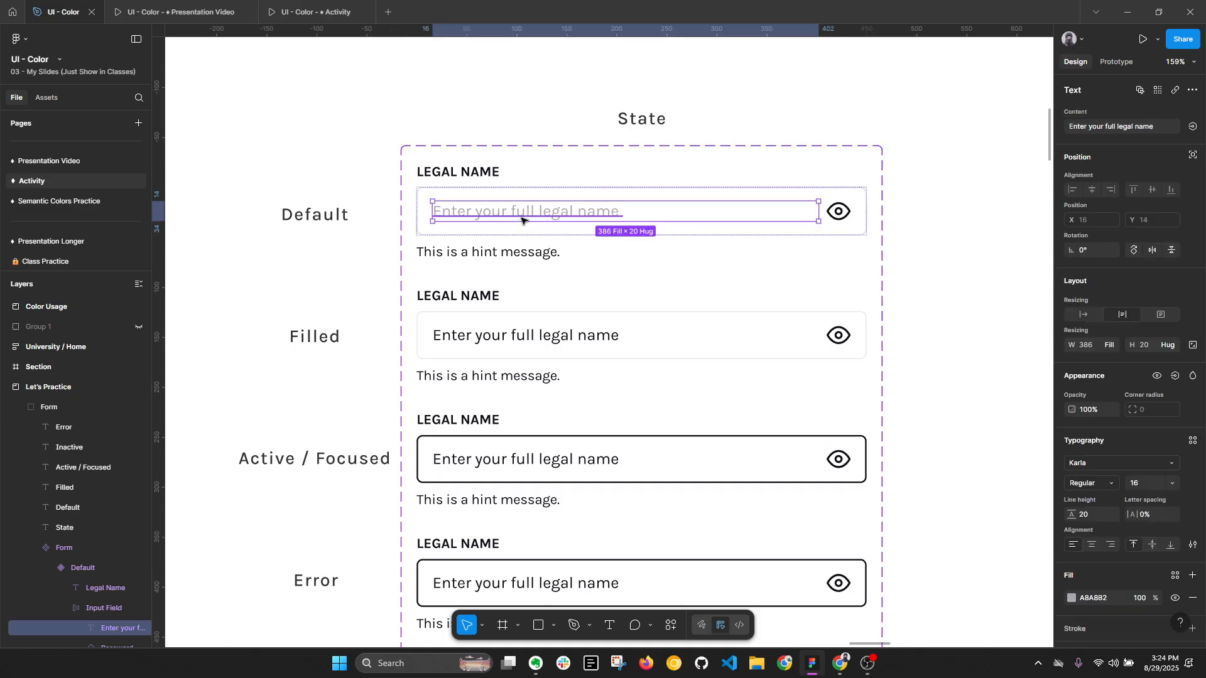
scroll(1161, 496, down, 3)
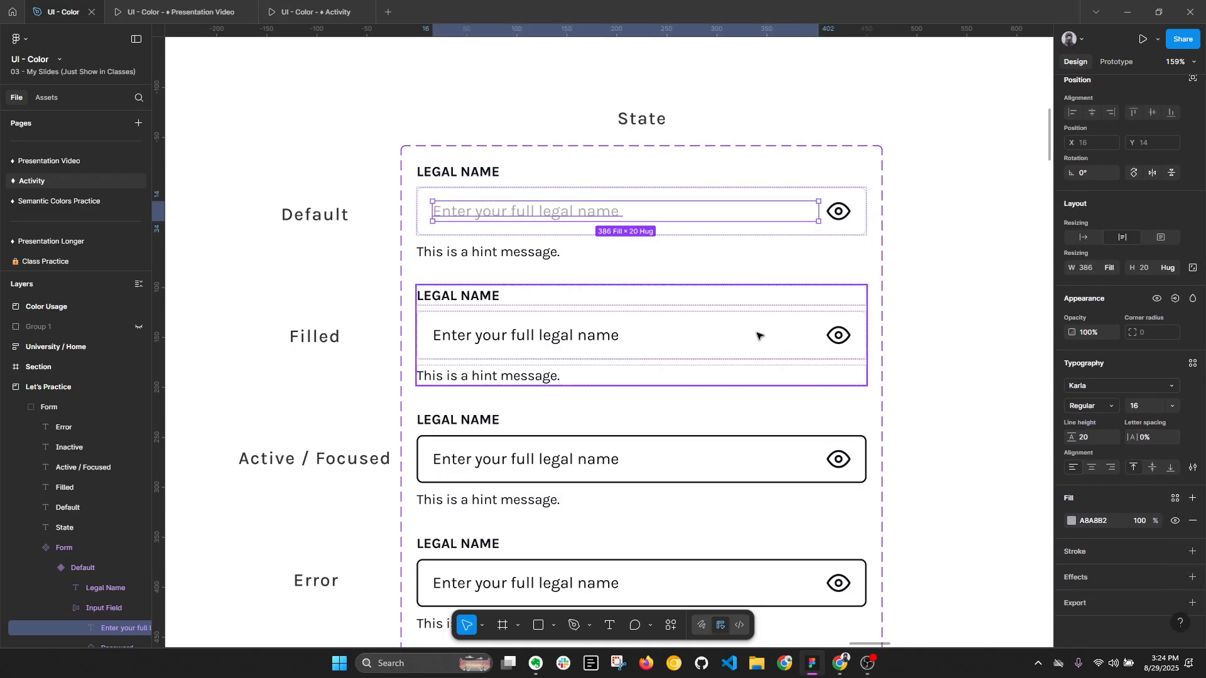
click(1176, 498)
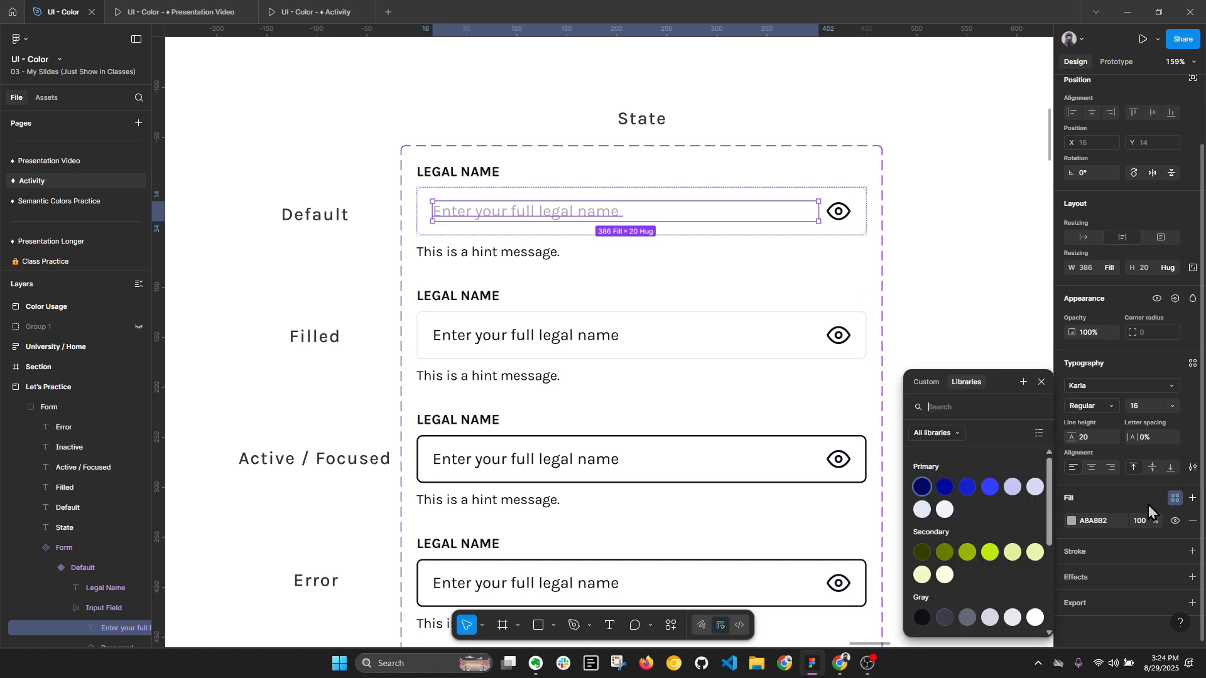
click(968, 618)
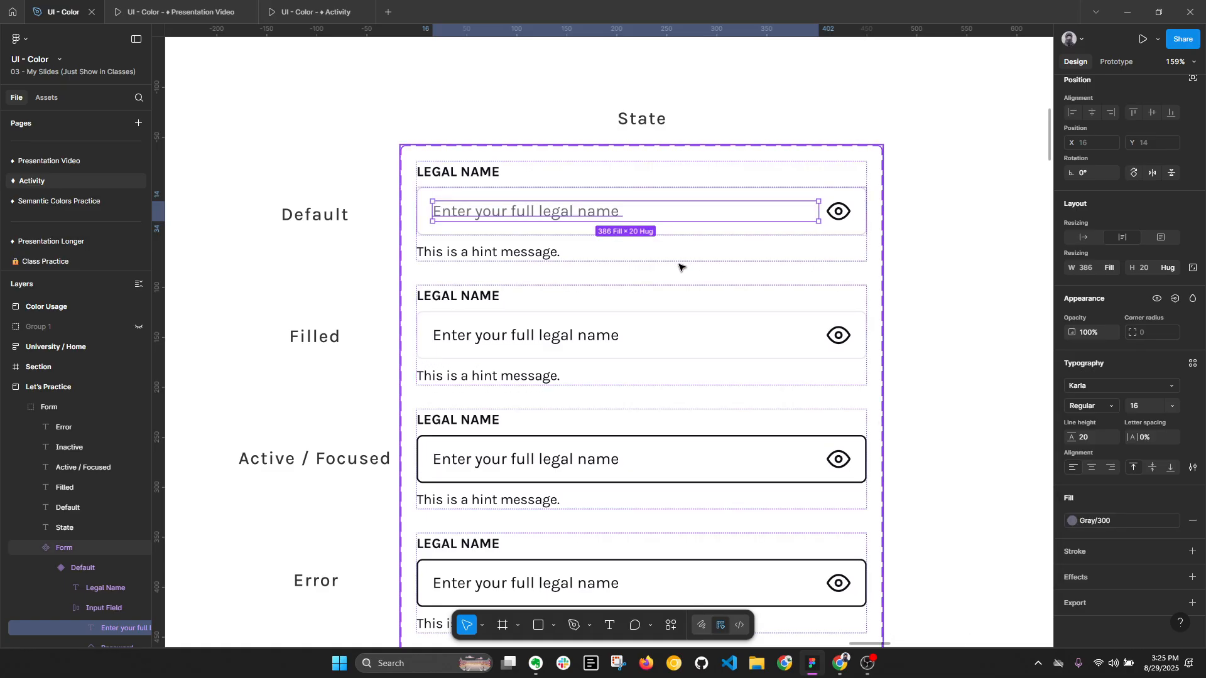
- Copy the A6A8B4 fill color value from the Inactive Primary button
scroll(688, 282, down, 3)
click(870, 120)
drag(870, 107, 820, 446)
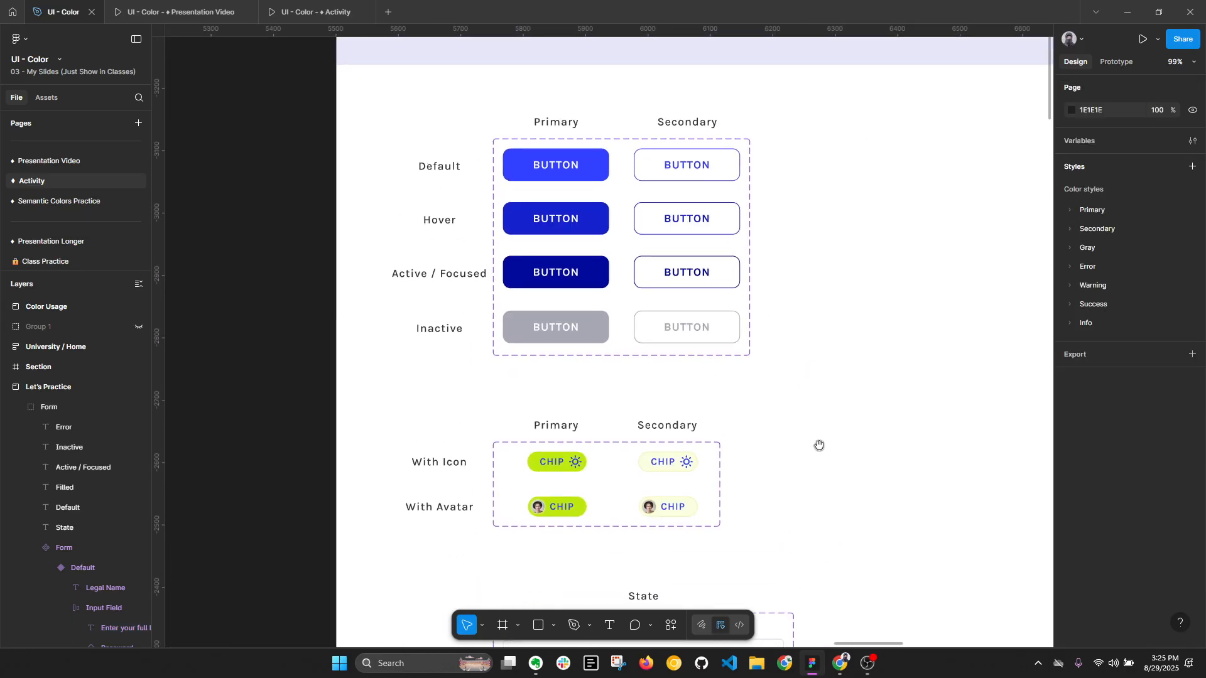
click(590, 342)
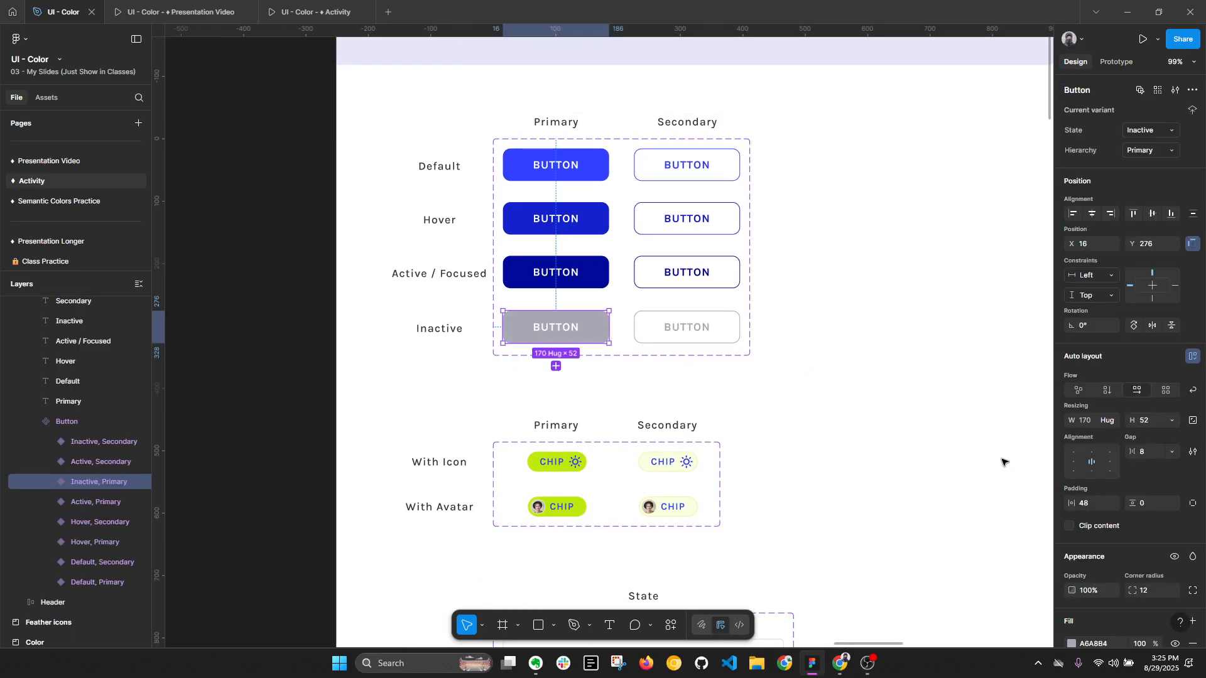
click(1110, 642)
click(929, 449)
- Set the fill of the Default form variant's placeholder text to A6A8B4 and collapse the layers
drag(828, 438, 789, 59)
drag(792, 301, 889, 213)
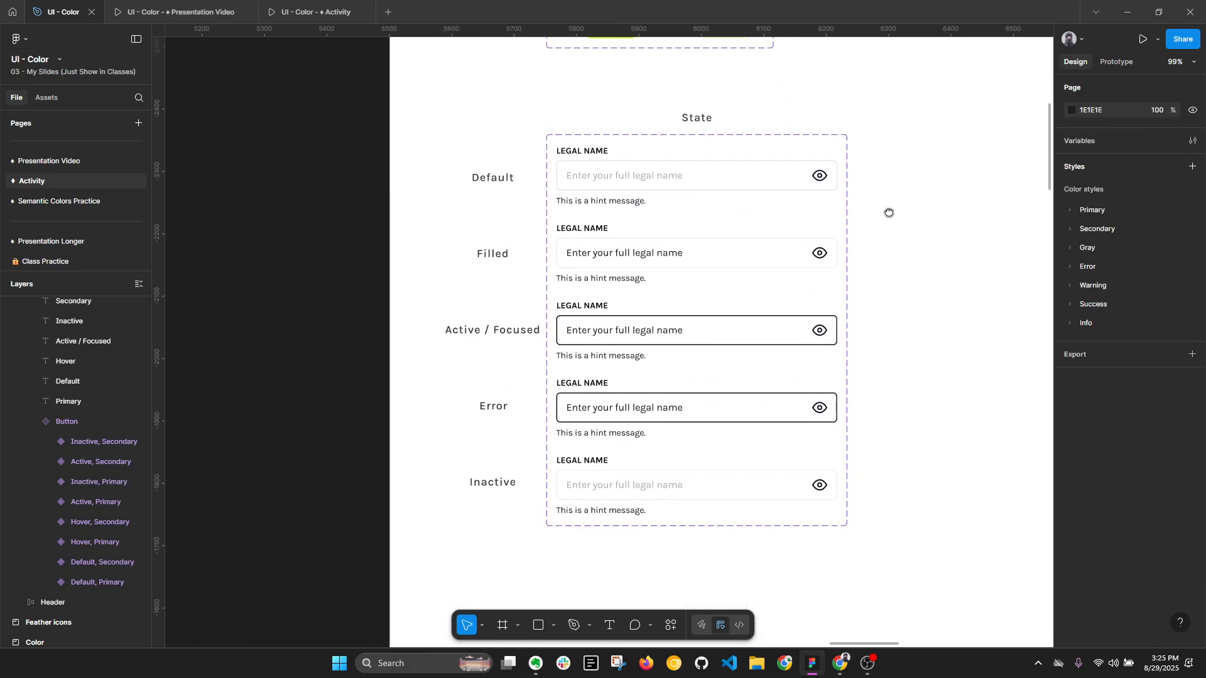
scroll(649, 235, up, 3)
ctrl+click(662, 163)
scroll(1144, 541, down, 3)
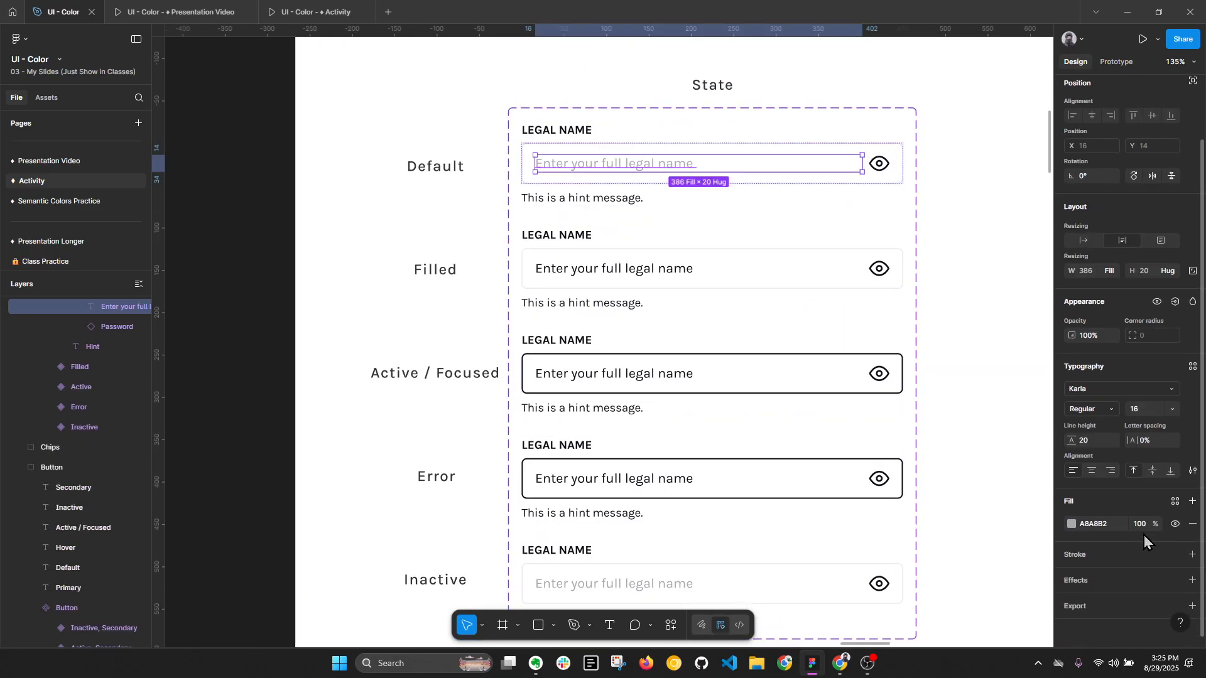
click(1175, 498)
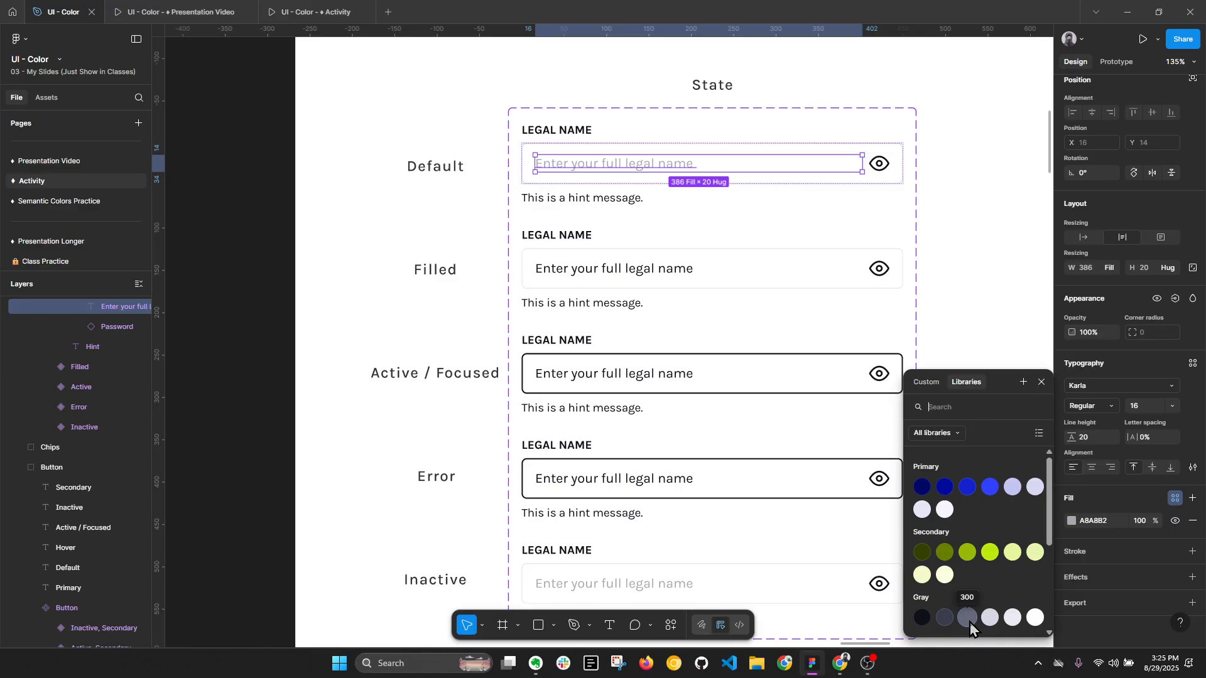
click(1116, 521)
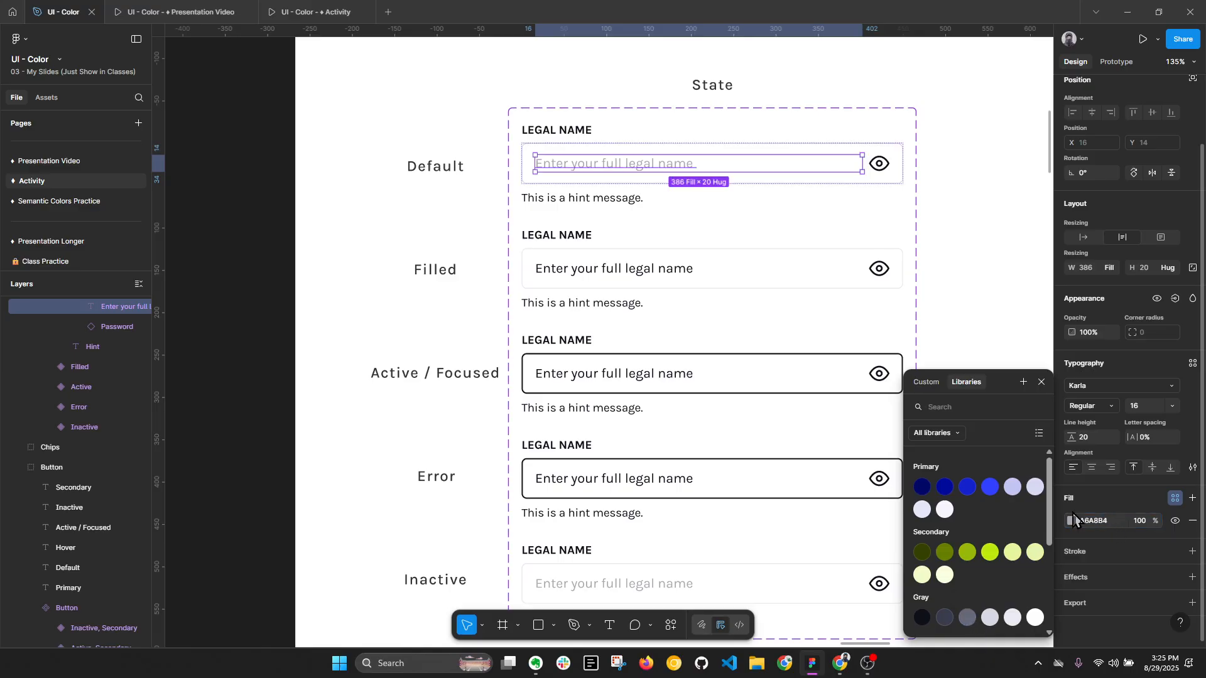
click(970, 286)
key(alt+l)
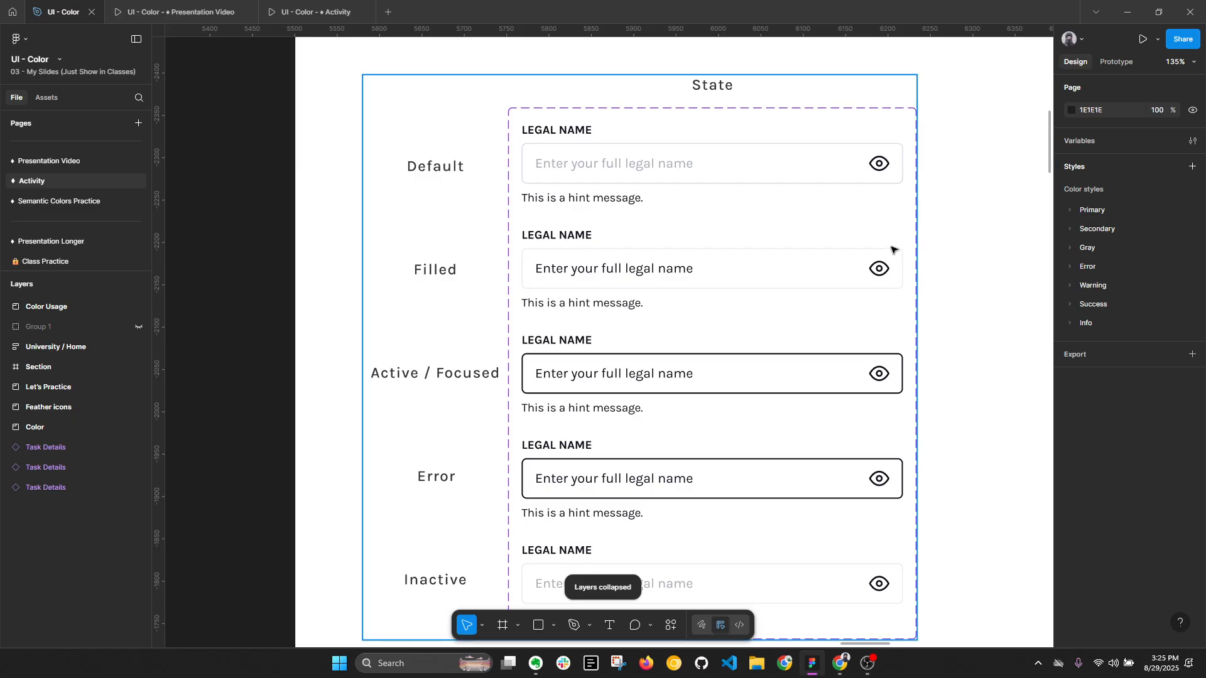
- Apply the Gray/400 style to the stroke of the Filled variant's input field and check its text's fill style
ctrl+click(859, 280)
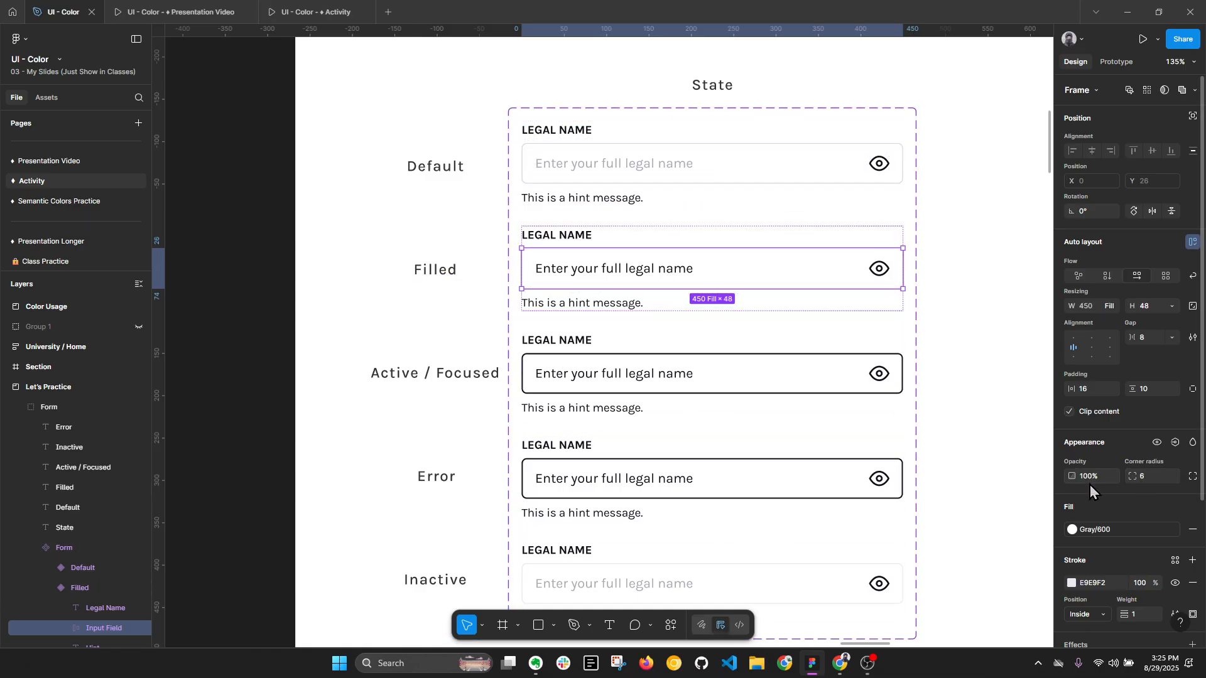
scroll(1096, 480, down, 2)
click(1175, 435)
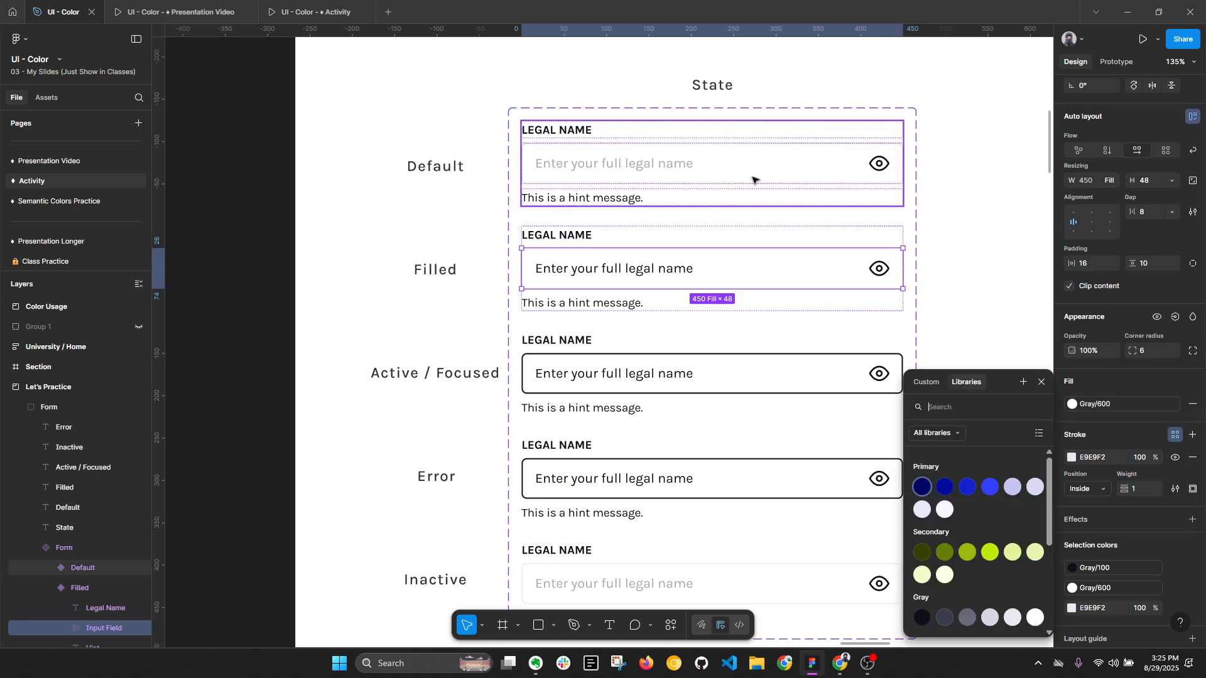
click(991, 618)
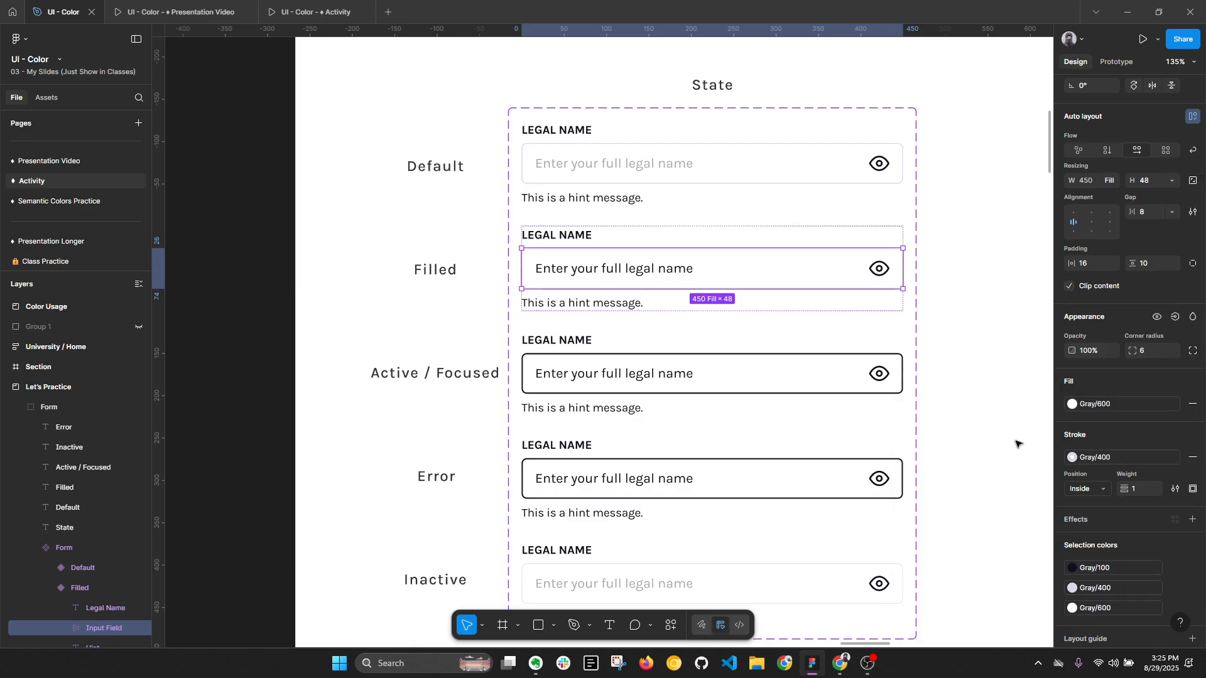
double_click(636, 269)
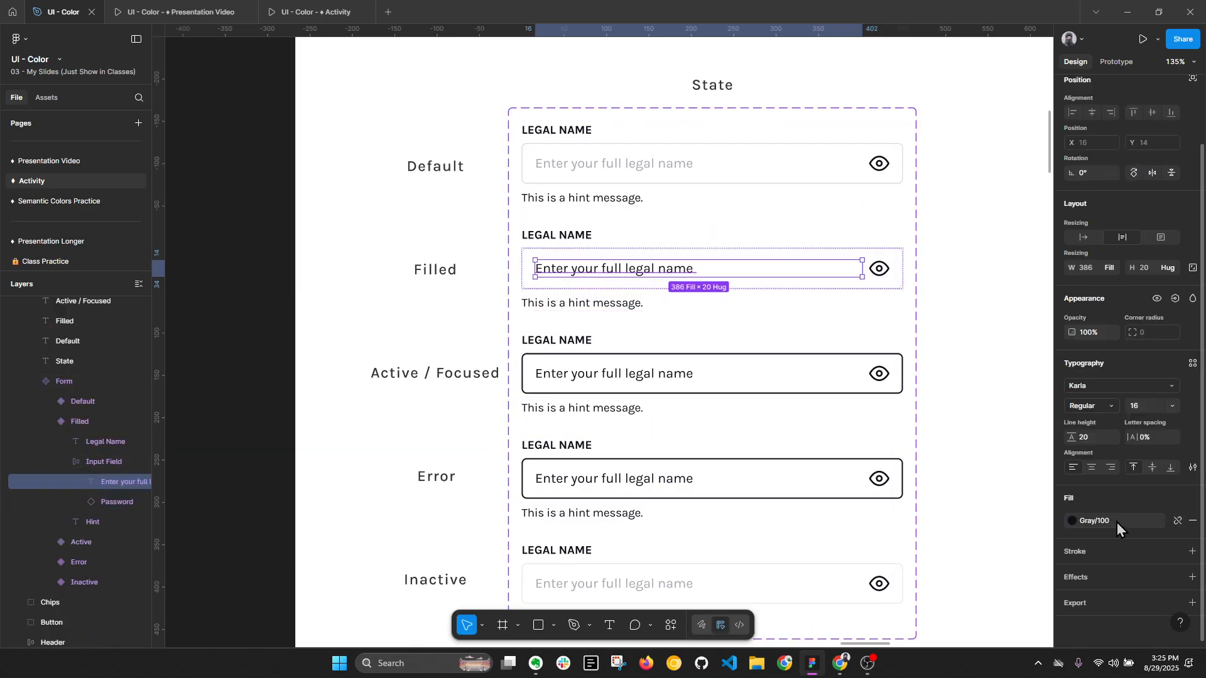
click(948, 396)
scroll(936, 358, down, 3)
scroll(936, 358, right, 2)
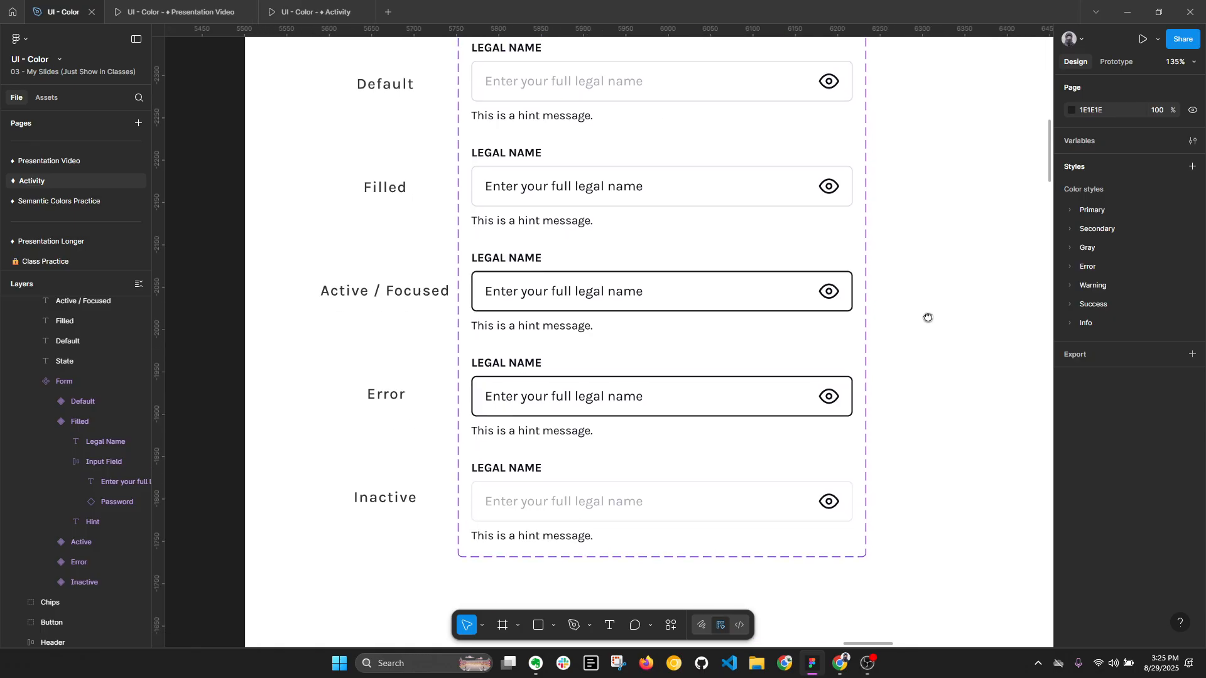
key(alt+l)
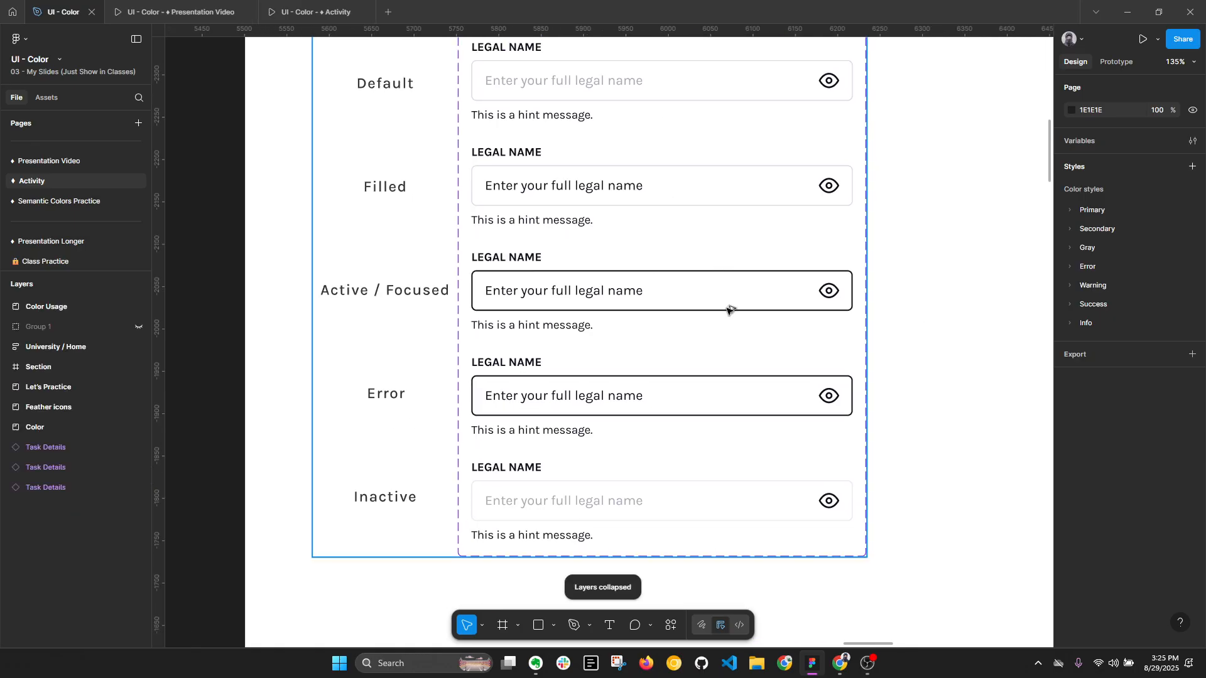
- Try the Gray/500 style as the fill of the Active / Focused variant's input field, and undo it
click(657, 280)
click(657, 280)
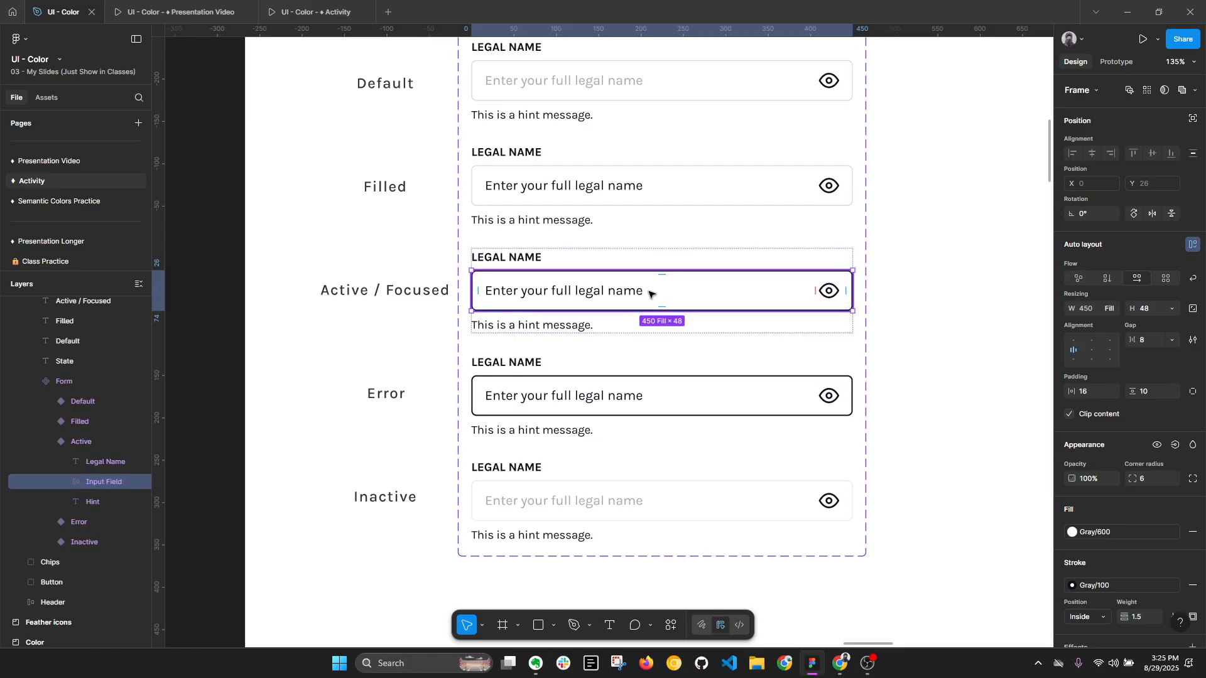
scroll(552, 289, up, 4)
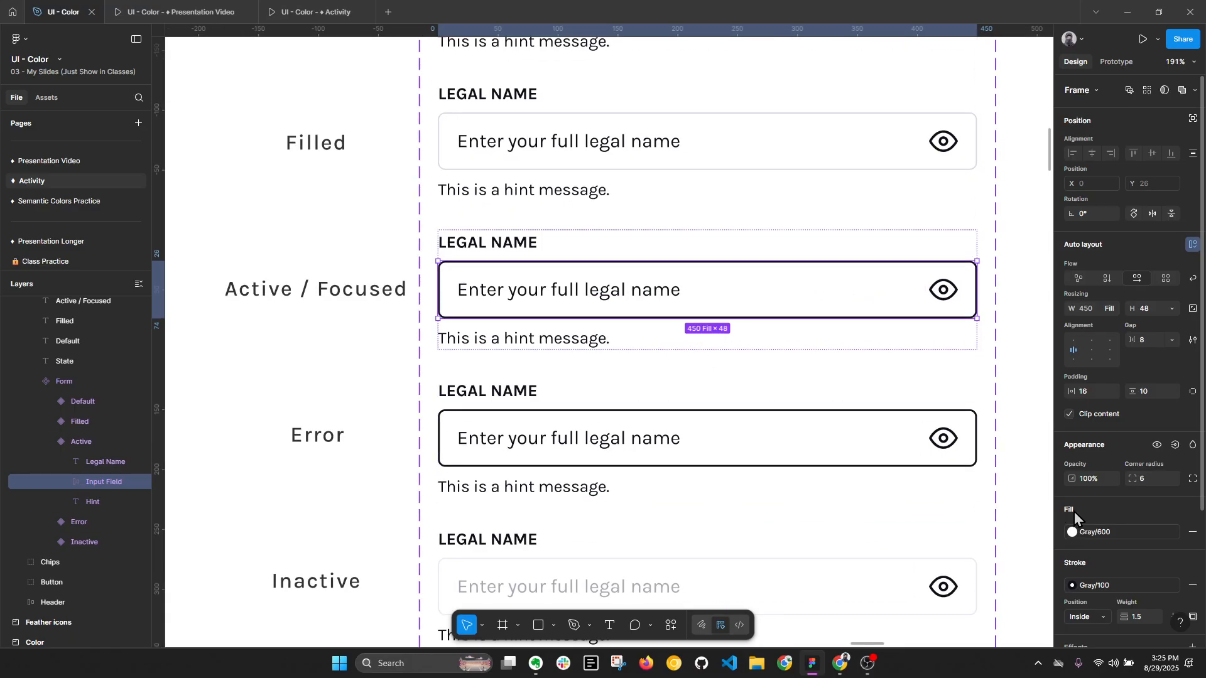
scroll(1075, 516, down, 3)
key(alt+l)
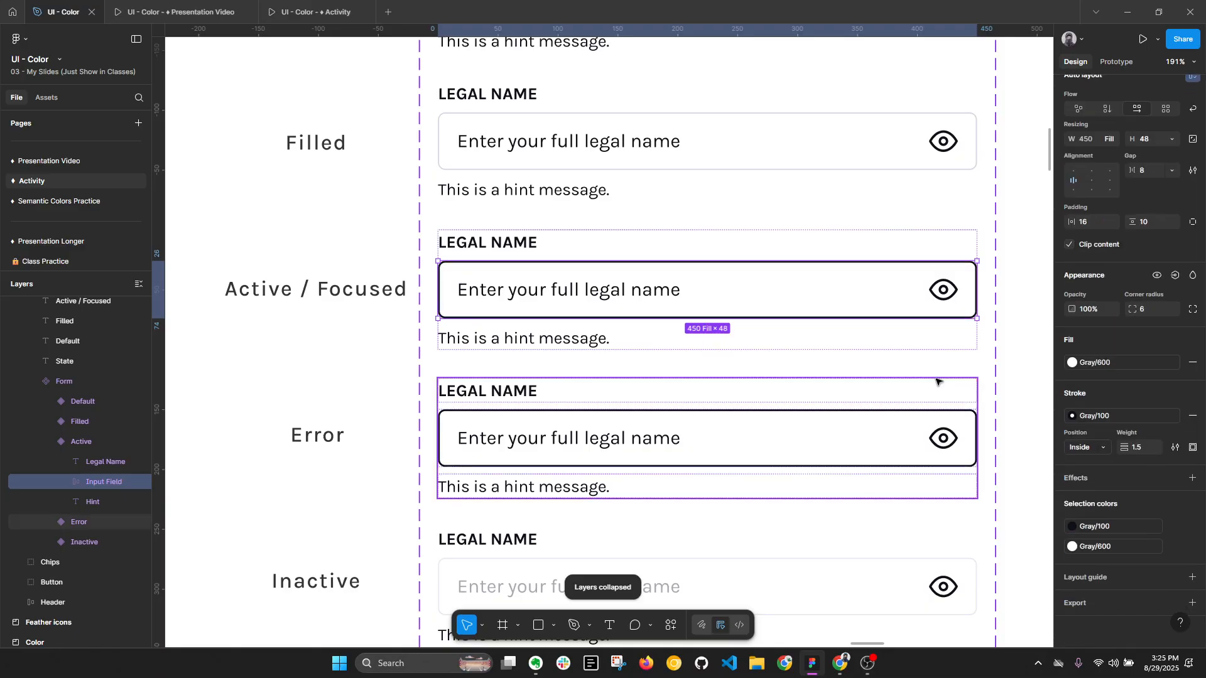
click(1111, 364)
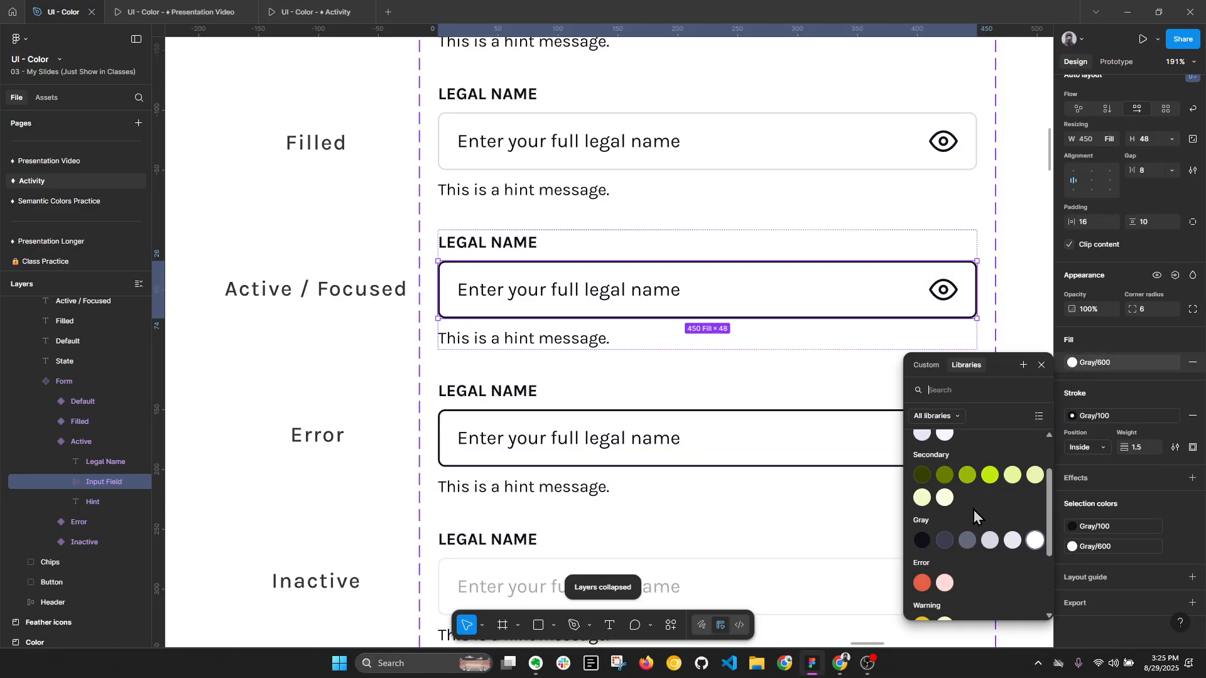
click(1024, 548)
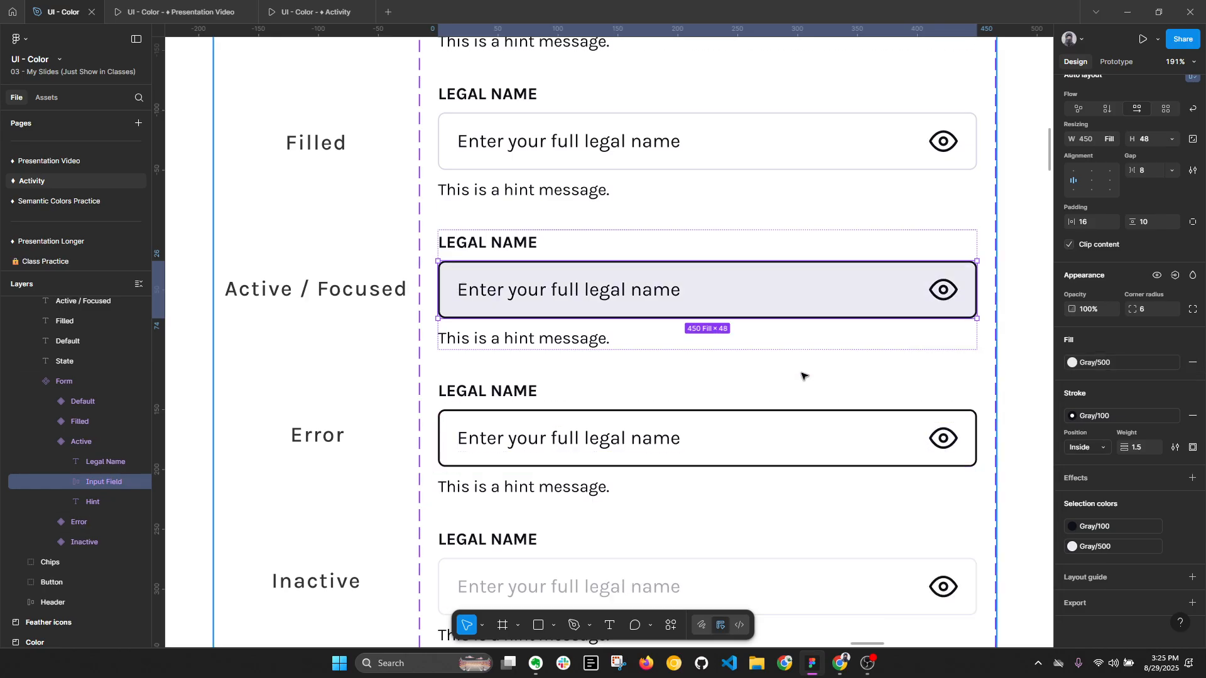
key(ctrl+z)
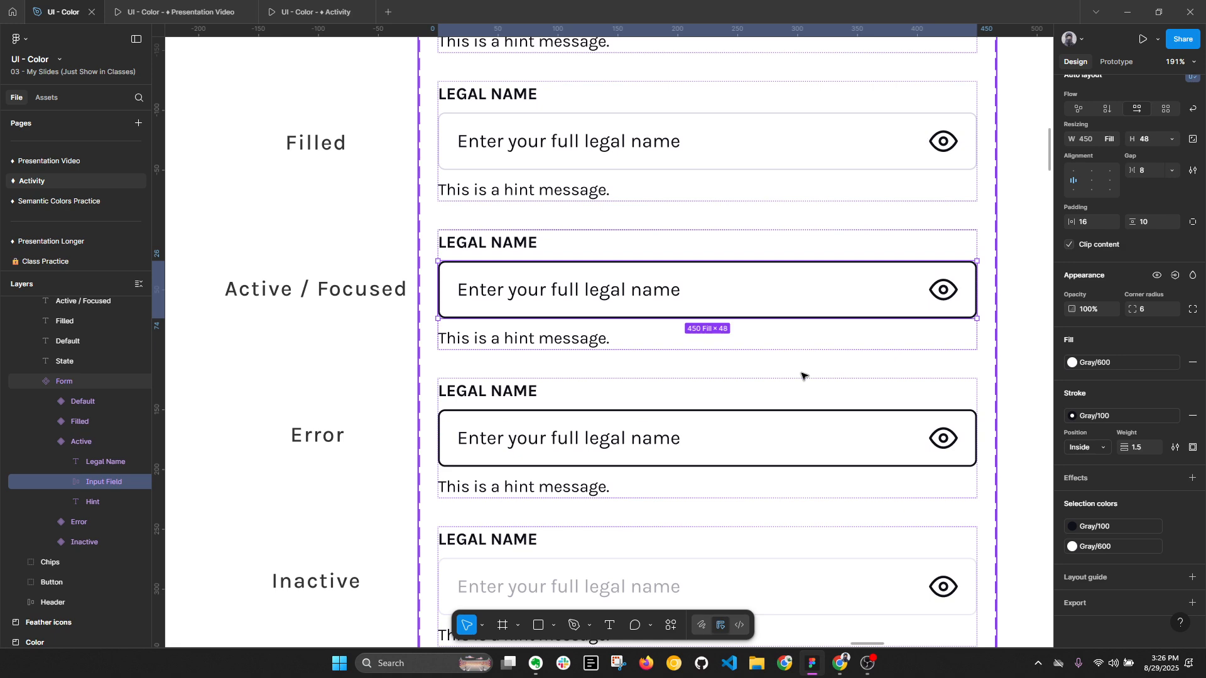
- Apply the Primary/500 style to the stroke of the Active / Focused variant's input field
click(1110, 363)
click(1105, 419)
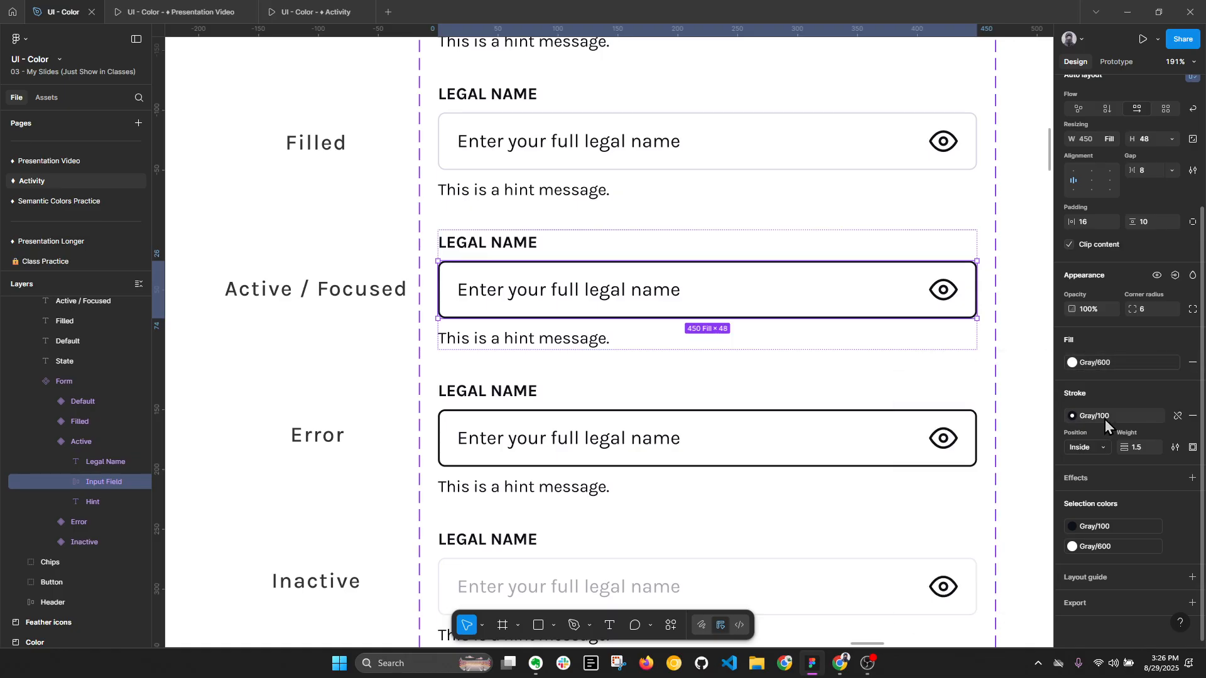
scroll(1034, 512, up, 2)
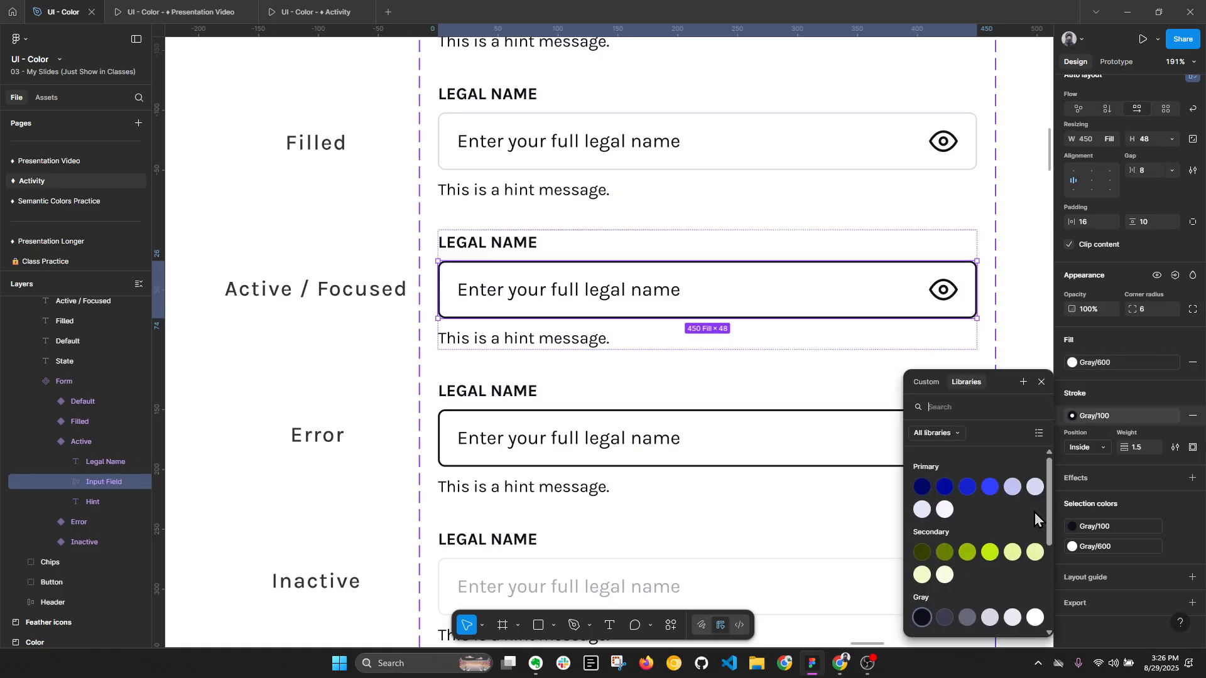
click(991, 488)
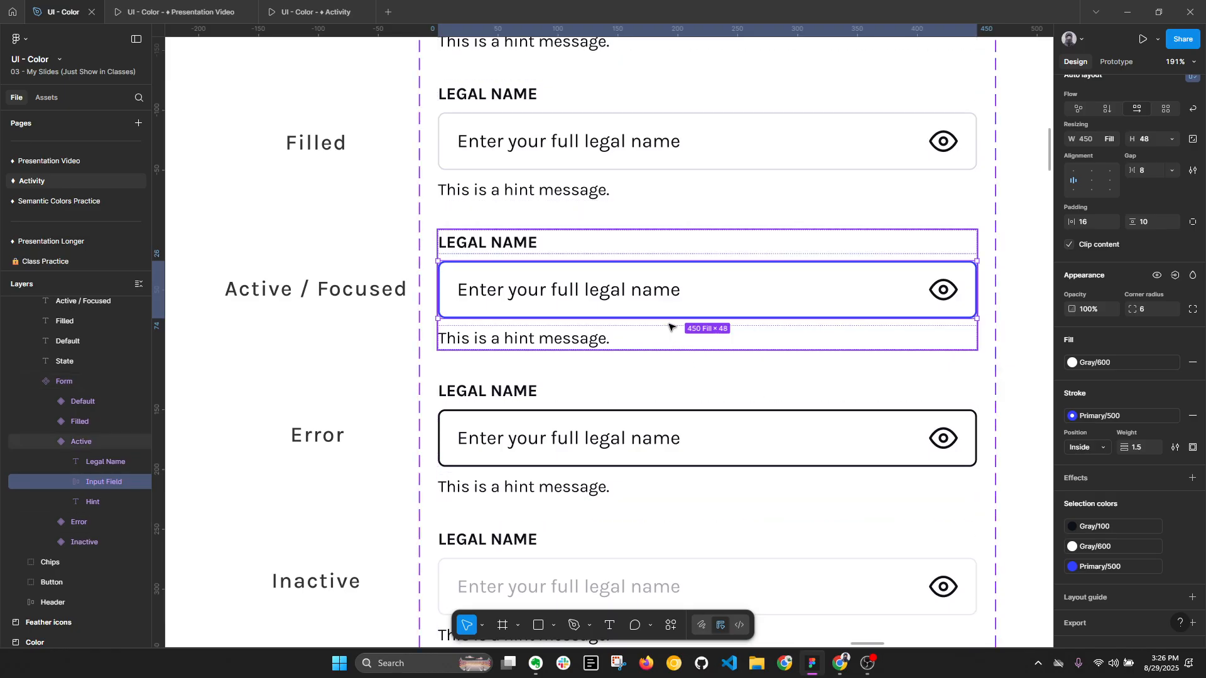
- Add a vertical bar as a text cursor after the Active / Focused variant's "Enter your full legal name" text
double_click(667, 289)
click(693, 297)
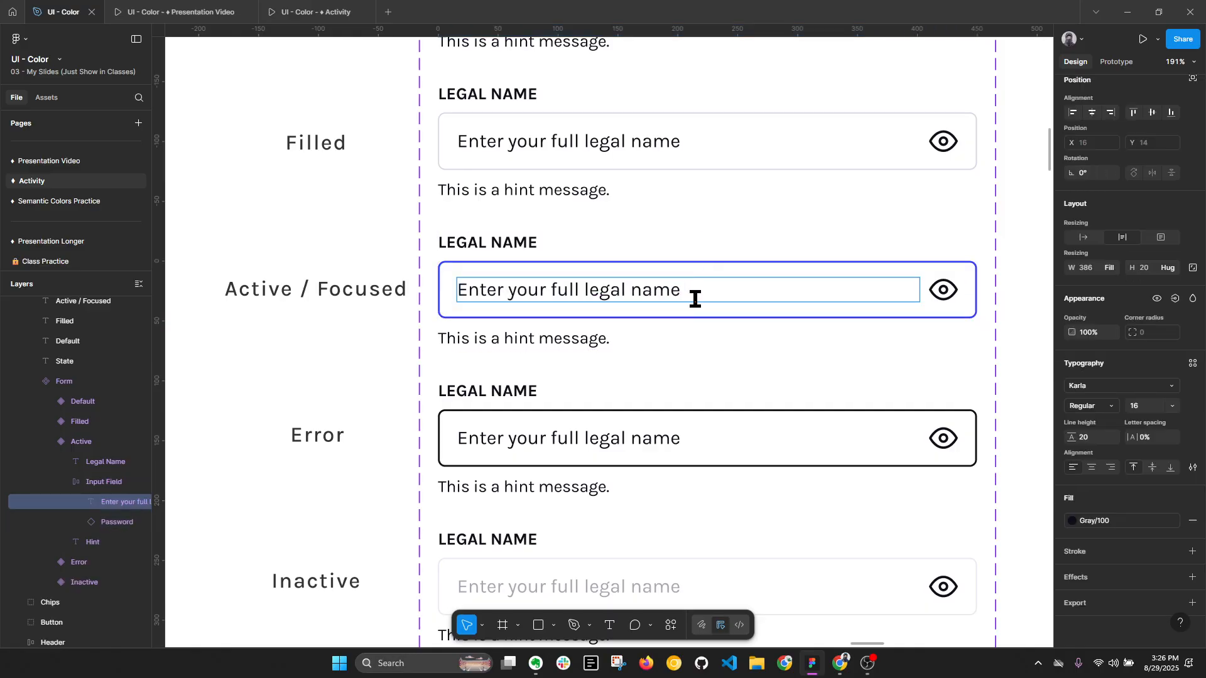
scroll(943, 337, down, 2)
key(Escape)
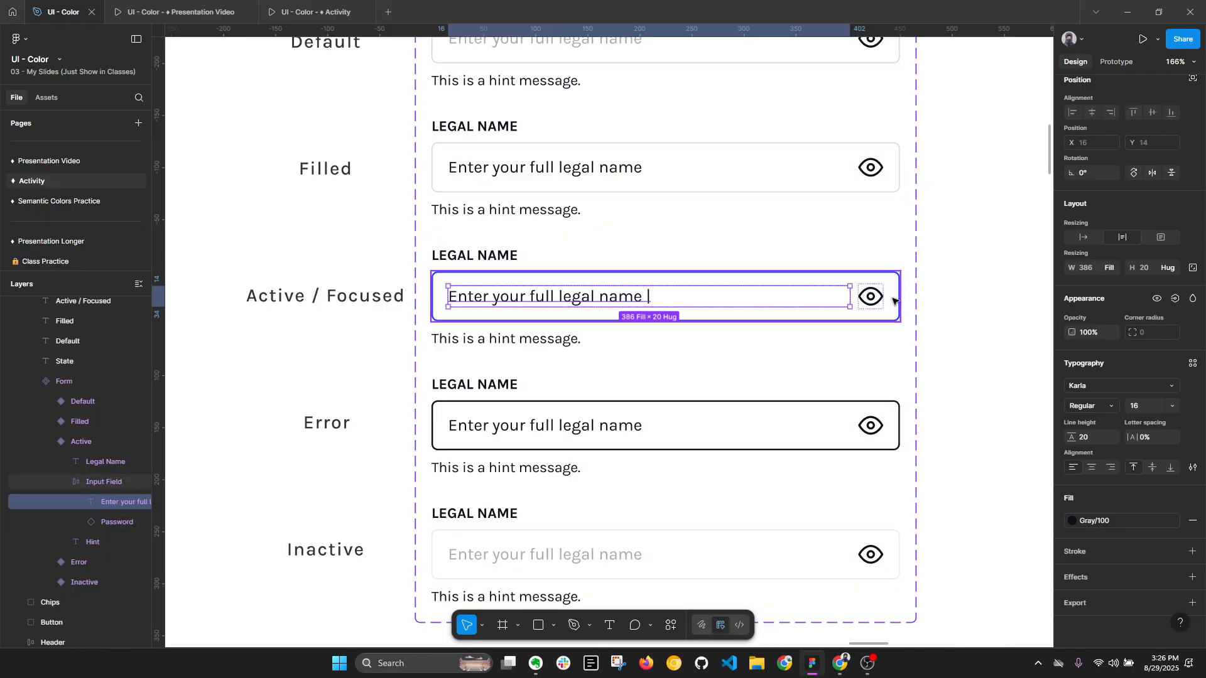
key(Escape)
key(alt+l)
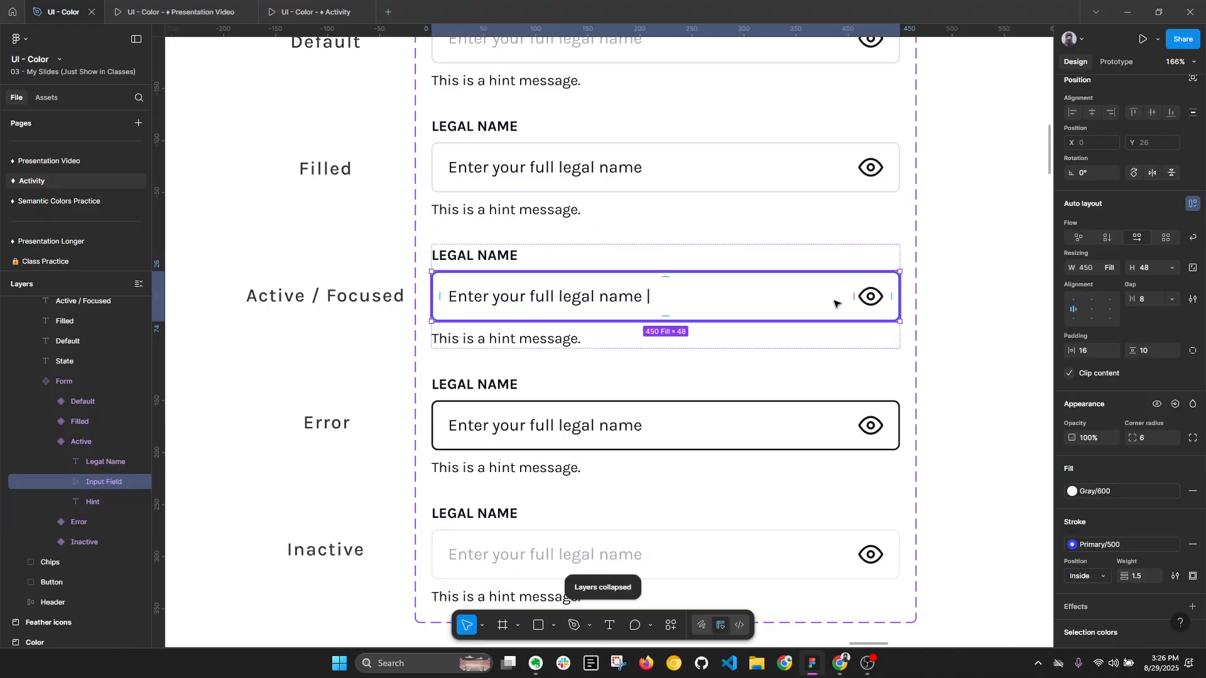
- Try the Secondary/500 style on the stroke of the Active / Focused variant's input field, and undo it
scroll(1130, 481, down, 3)
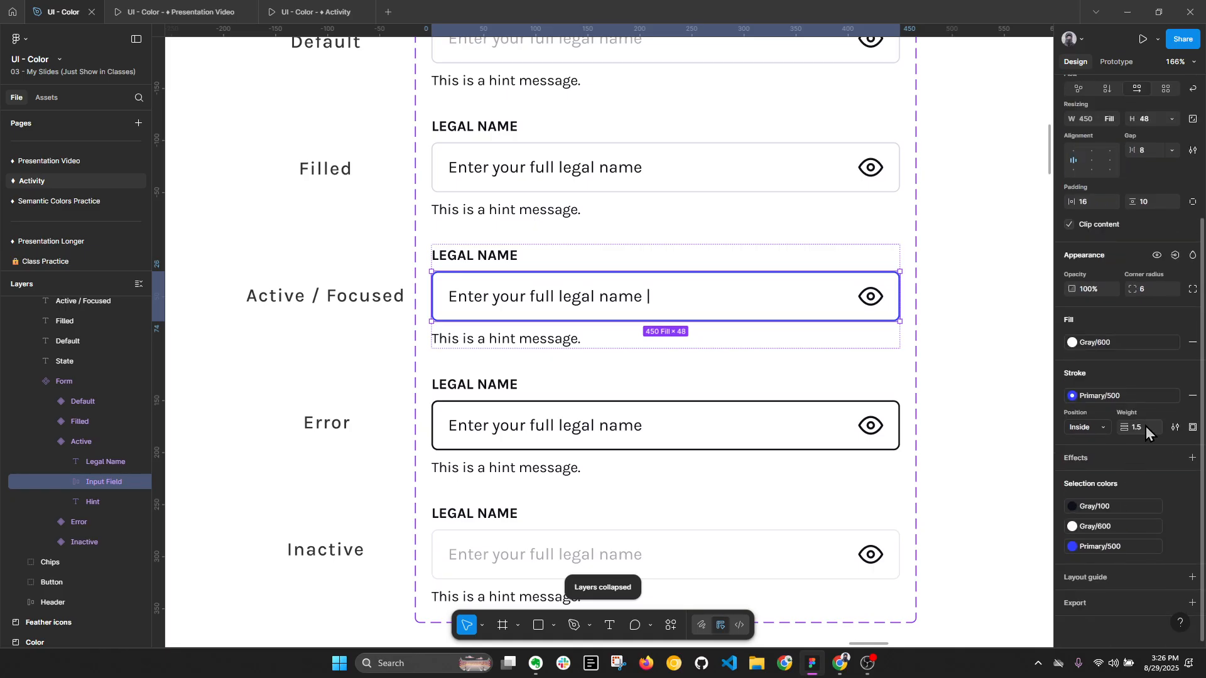
click(1109, 396)
click(991, 559)
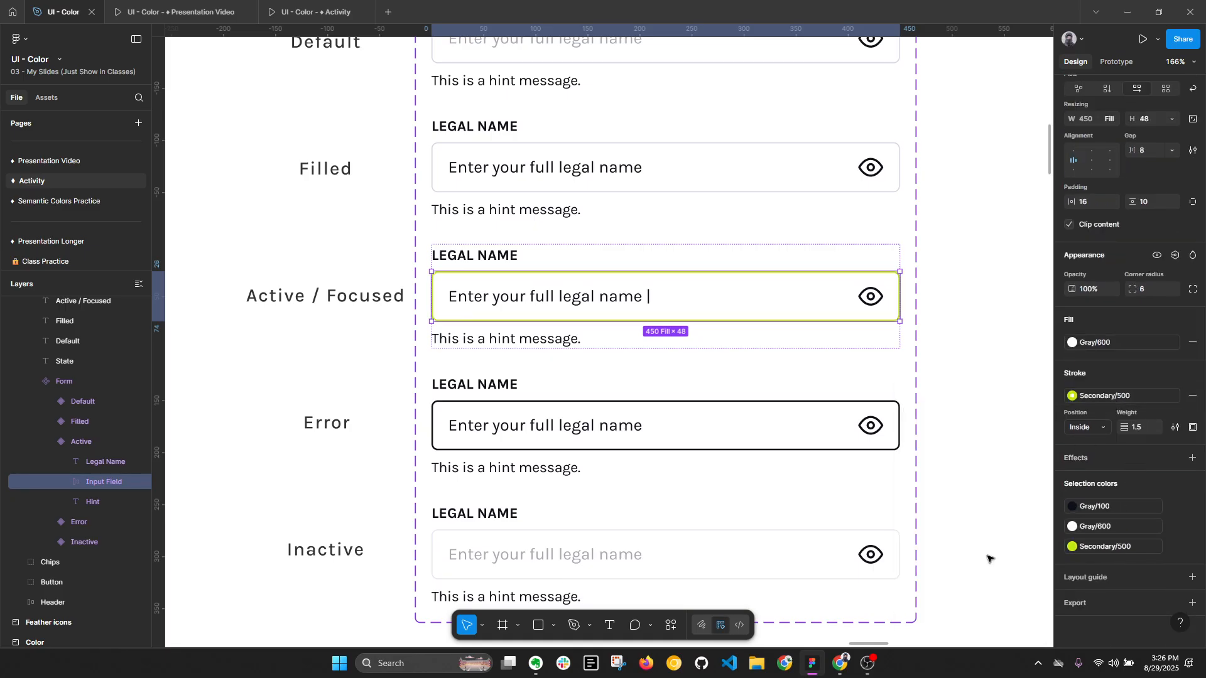
click(971, 576)
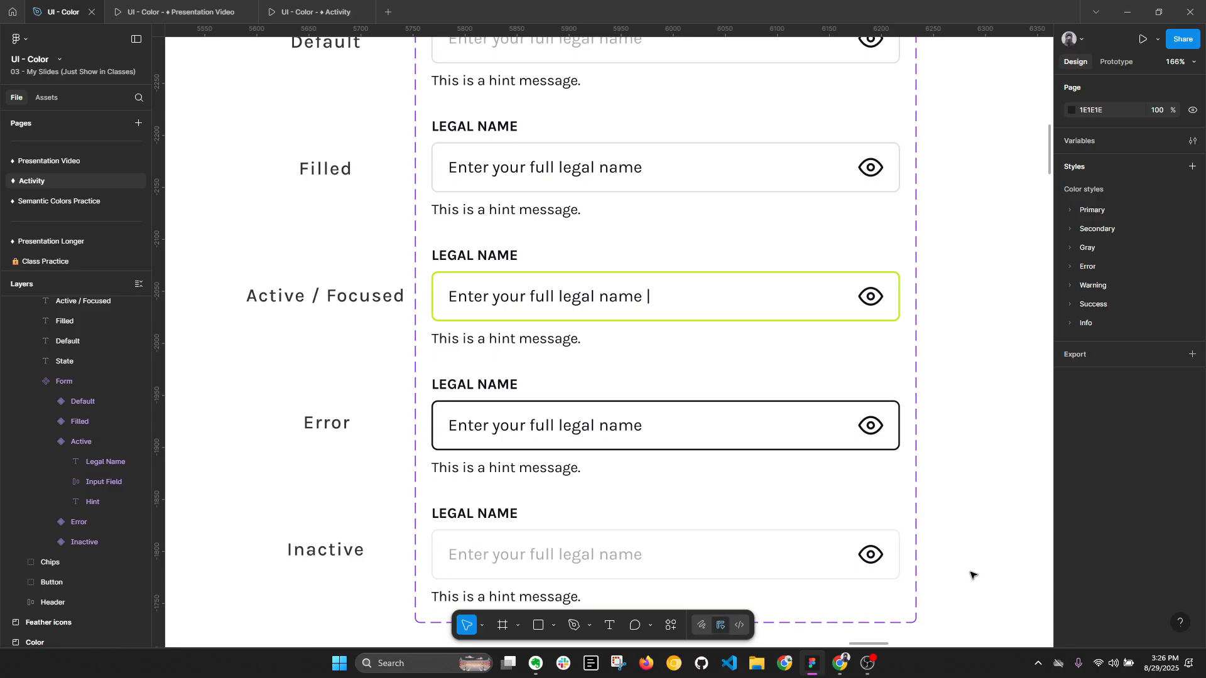
key(ctrl+z)
key(ctrl+z)
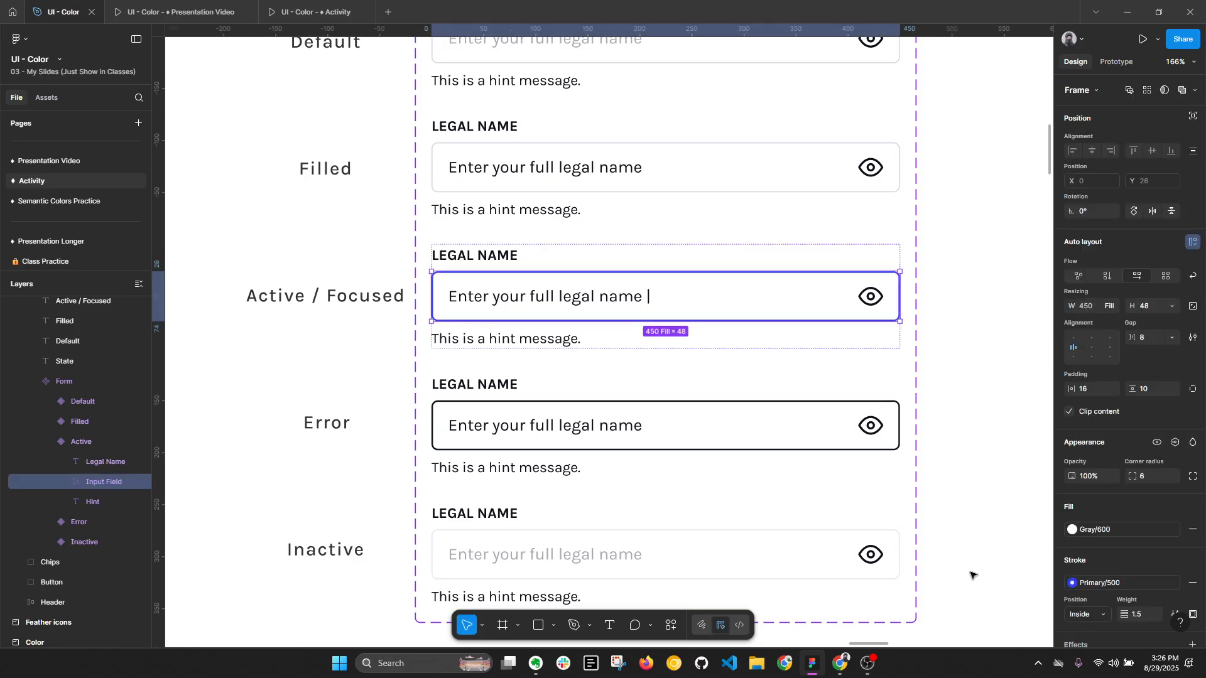
- Apply the Error/100 style to the stroke of the Error variant's input field
click(975, 443)
click(632, 406)
ctrl+click(631, 405)
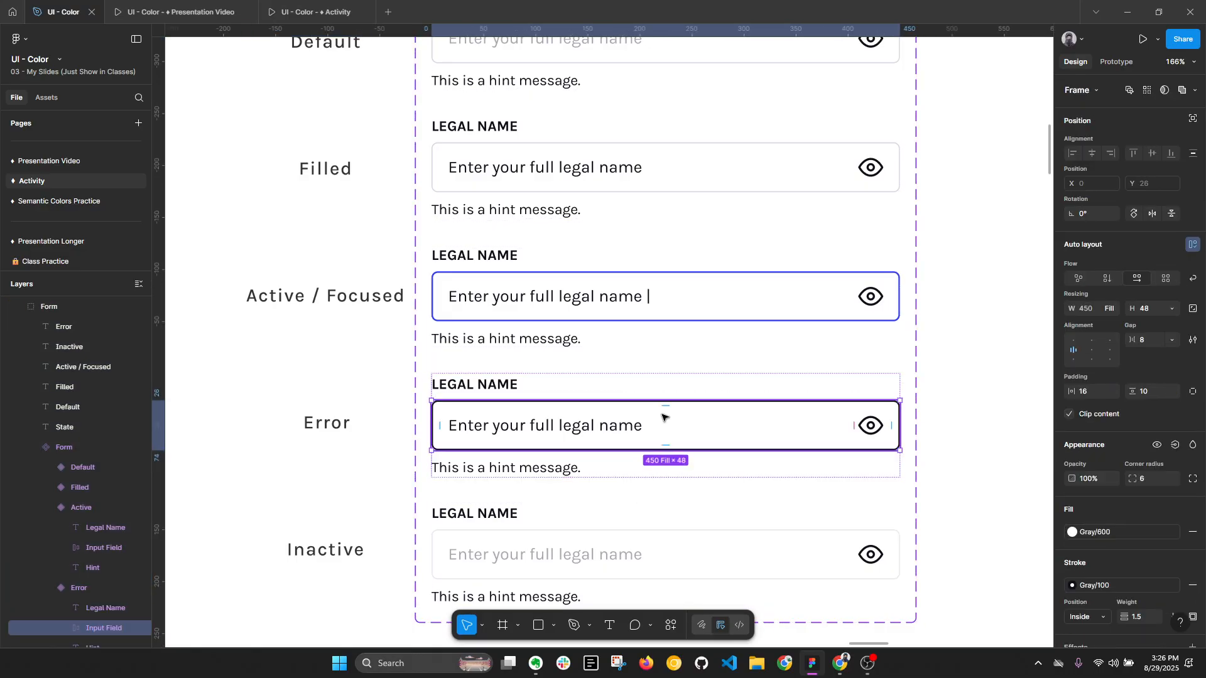
scroll(1117, 529, down, 2)
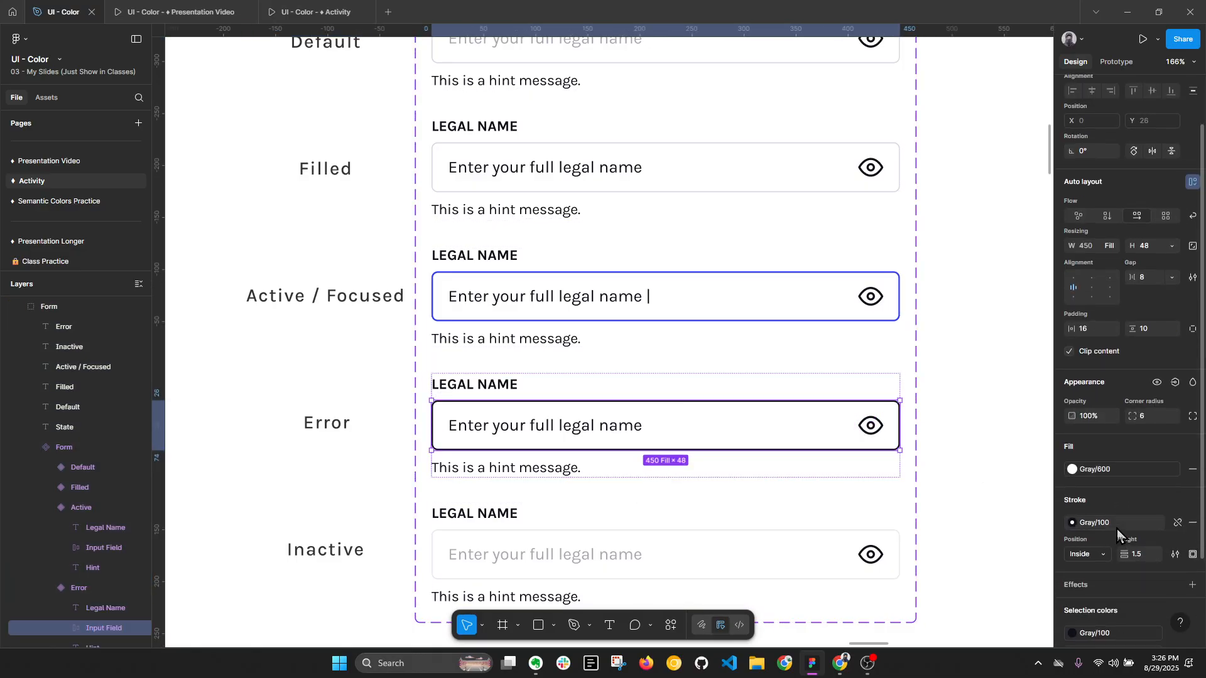
click(1072, 523)
scroll(954, 565, down, 3)
click(928, 539)
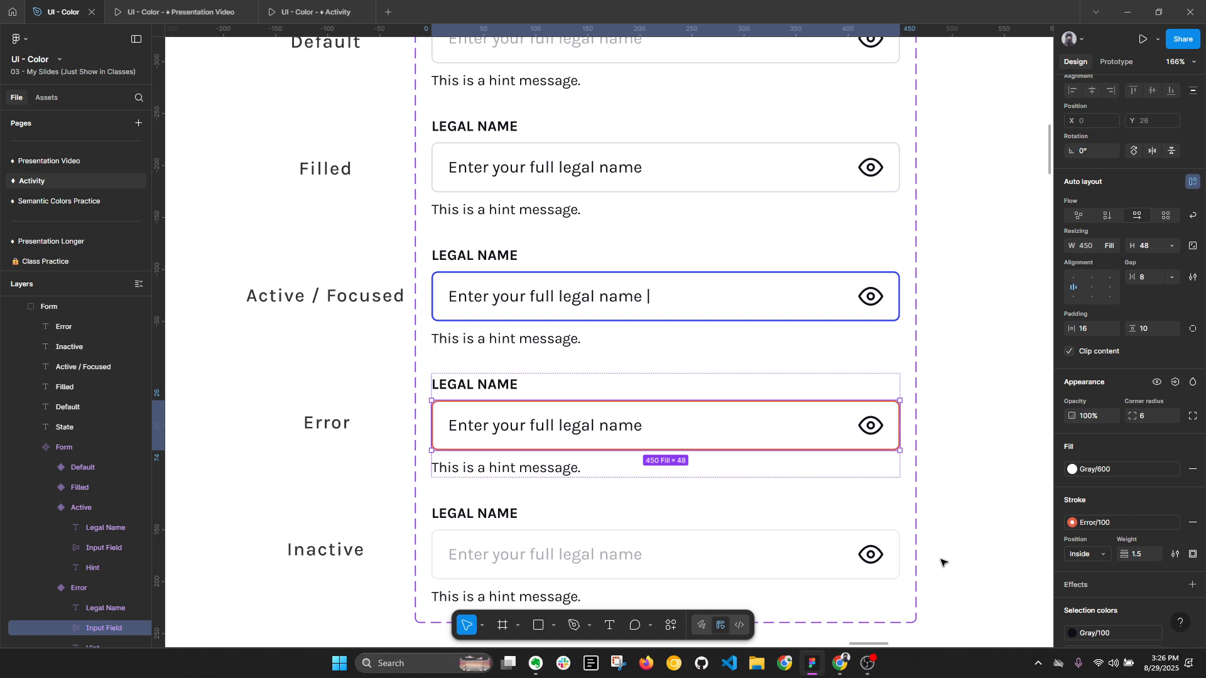
- Apply the Error/200 style to the fill of the Error variant's input field
click(1072, 469)
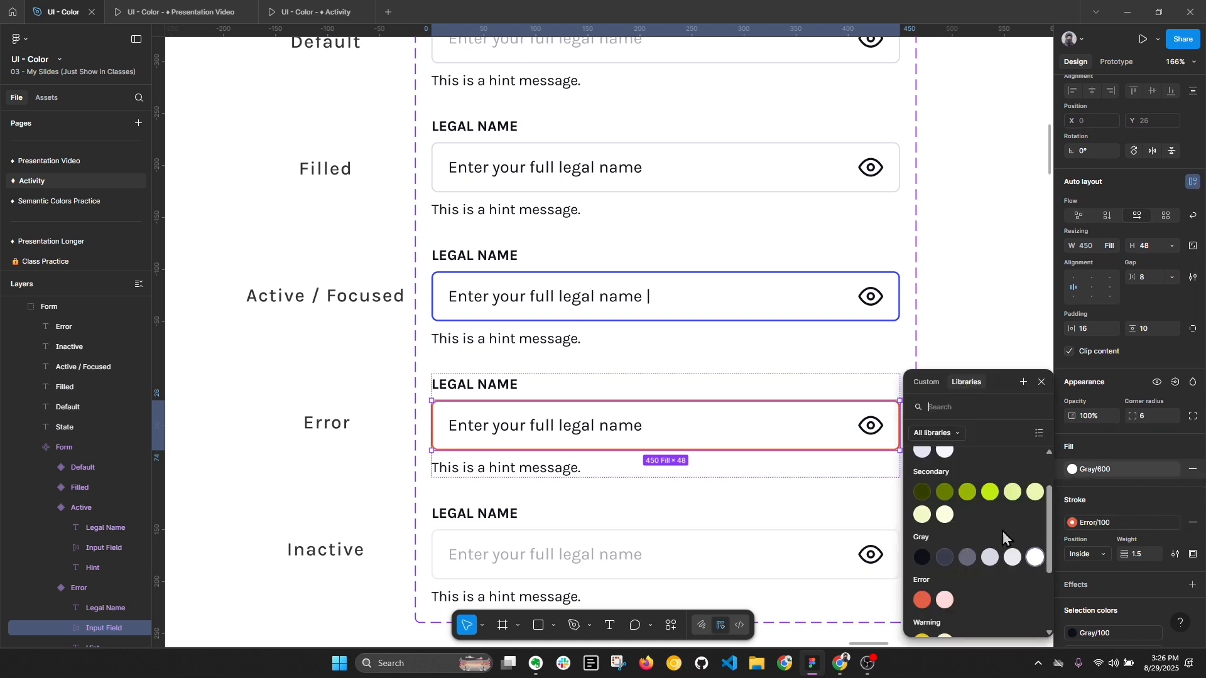
scroll(998, 562, down, 3)
click(946, 538)
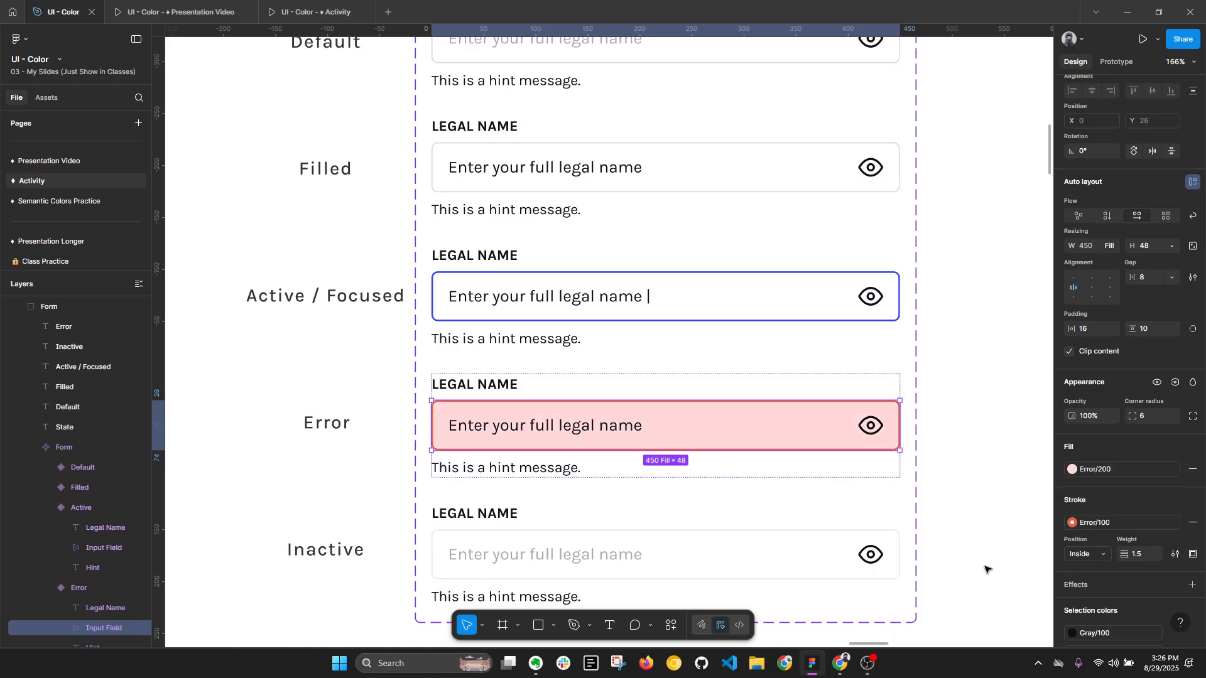
- Try the Error/100 style on the eye icon in the Error variant's input field
double_click(875, 432)
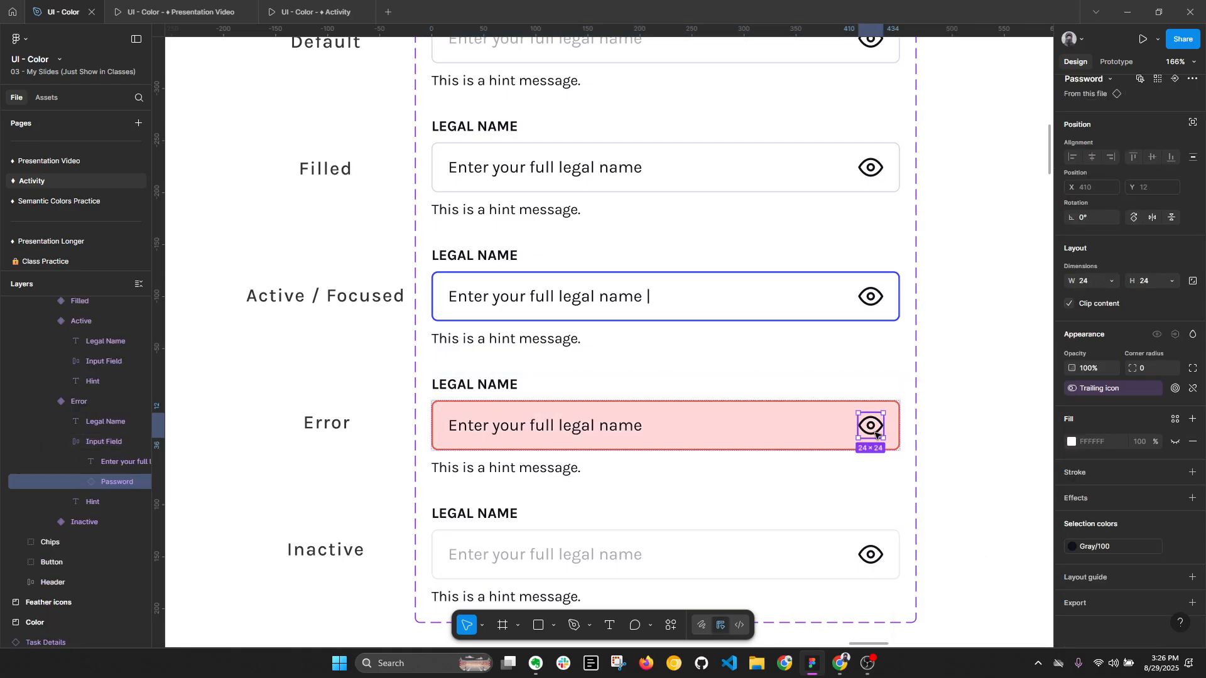
click(1101, 546)
click(922, 600)
- Apply the Error/100 style to the Error variant's hint message text and collapse the layer tree
click(673, 468)
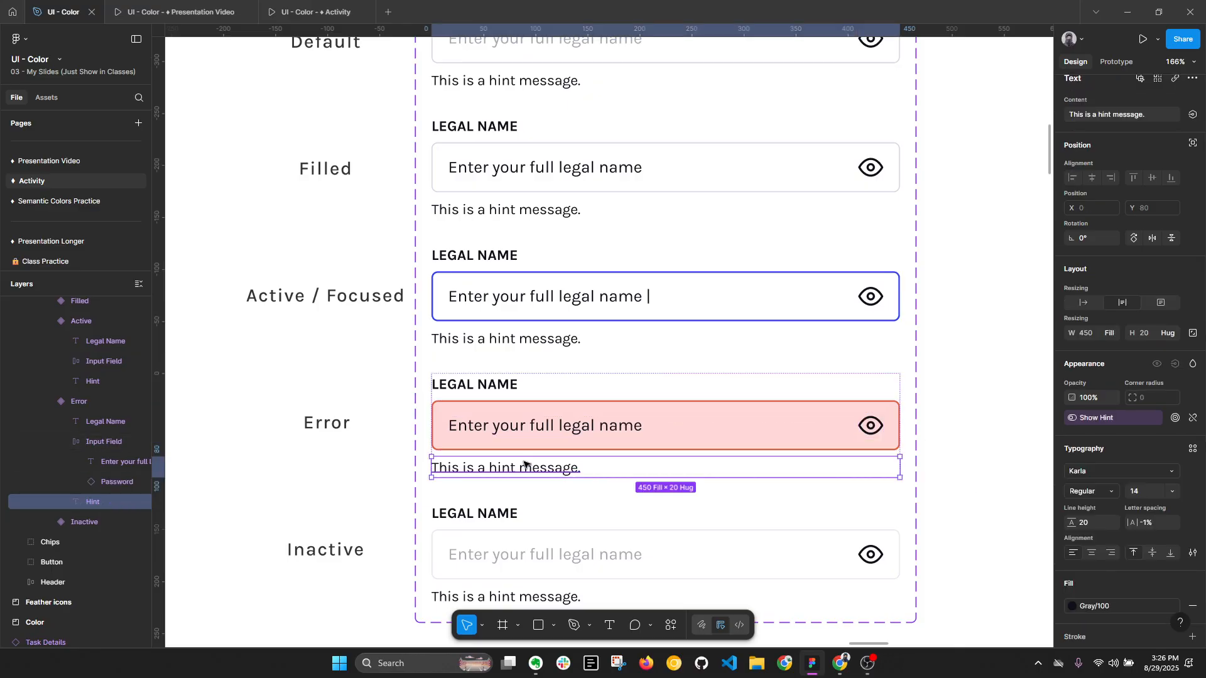
click(1075, 606)
click(921, 600)
click(968, 483)
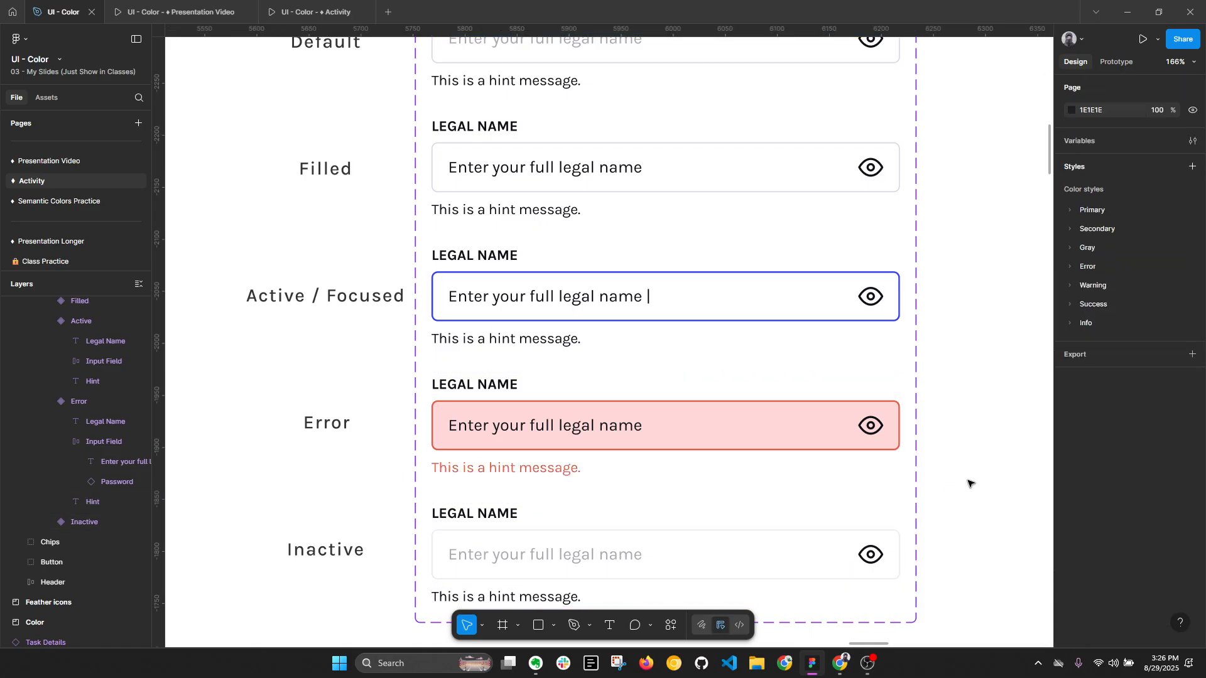
key(alt+l)
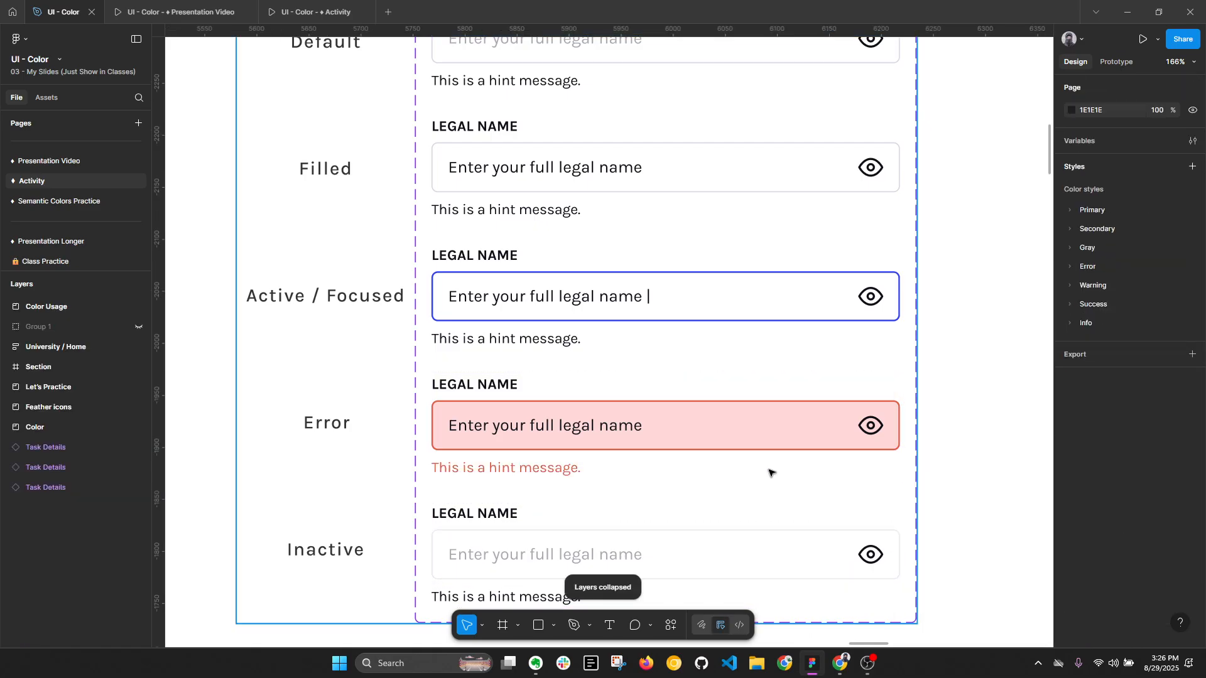
- Apply the Gray/400 style to the stroke of the Inactive variant's input field
scroll(768, 471, down, 3)
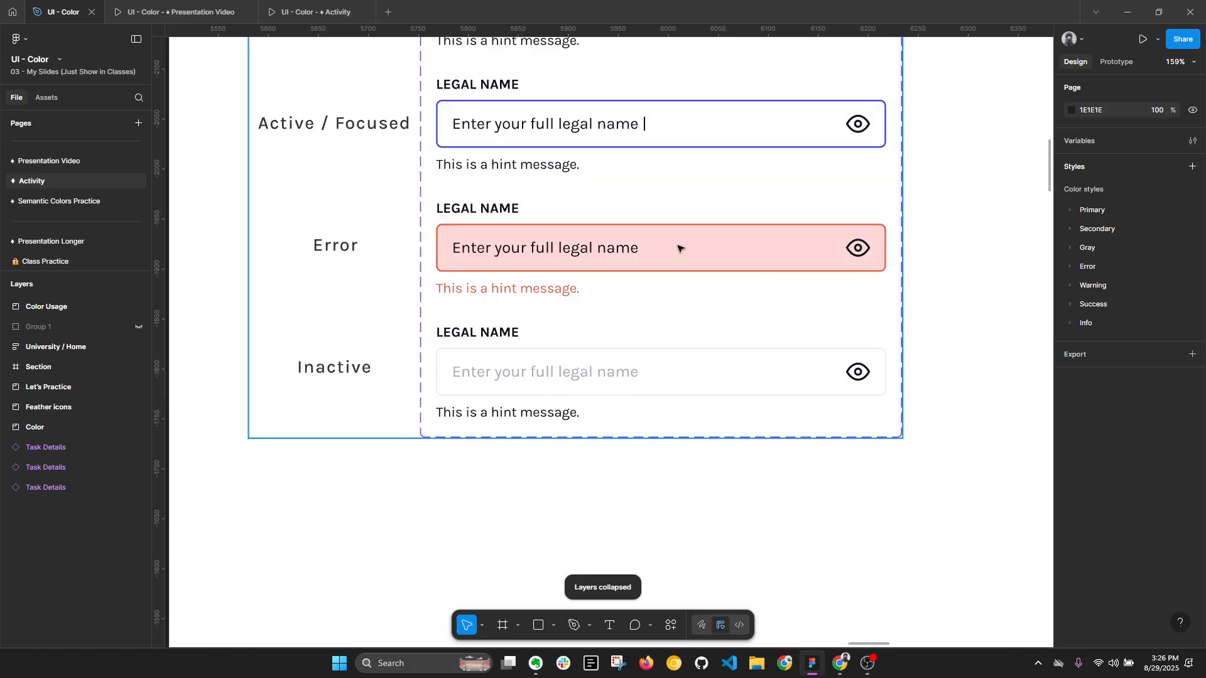
click(573, 376)
click(573, 377)
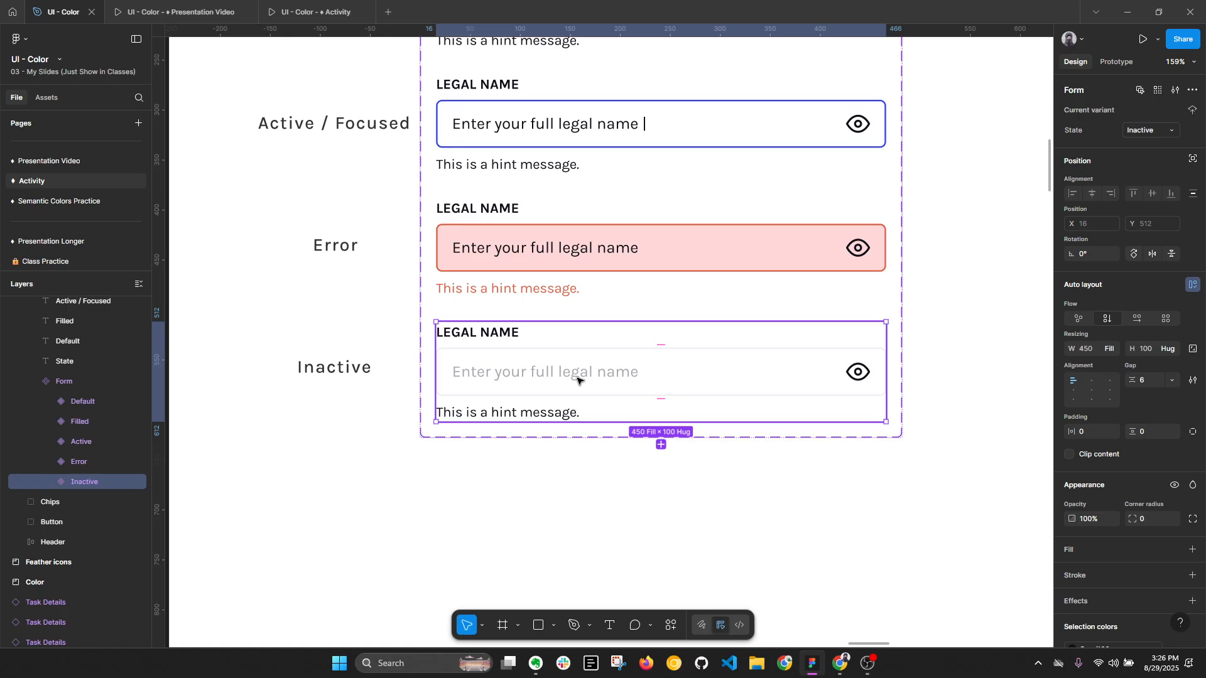
scroll(641, 380, down, 3)
drag(683, 238, 709, 411)
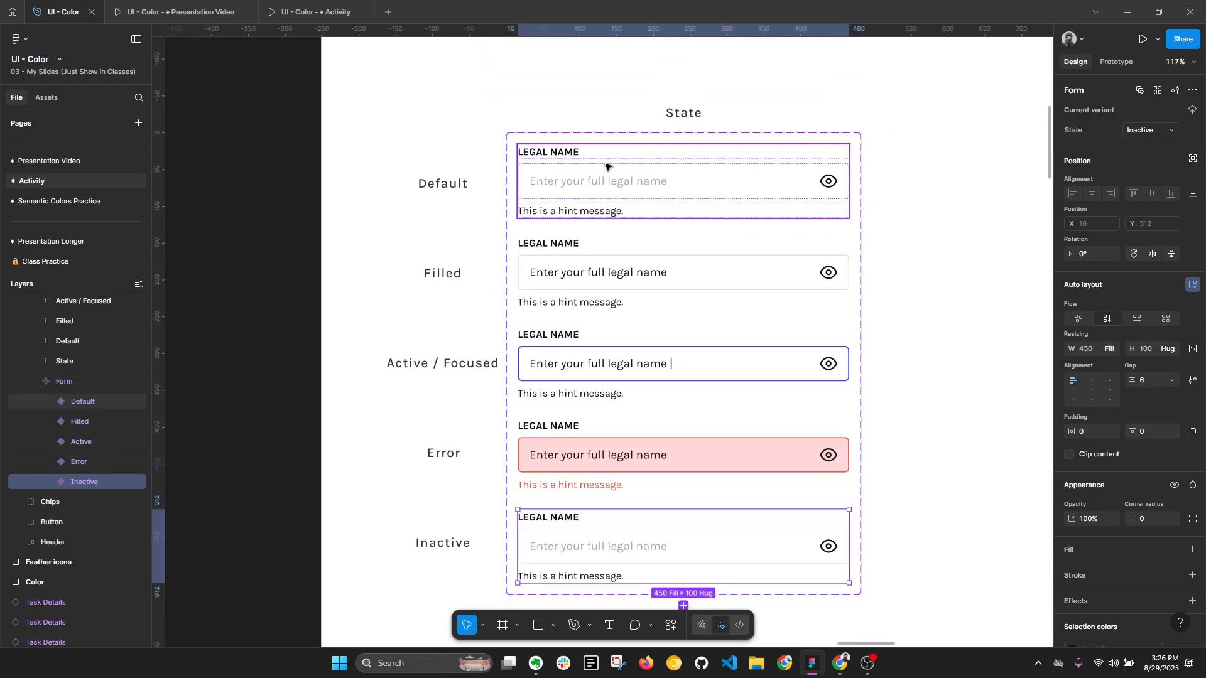
scroll(727, 312, down, 5)
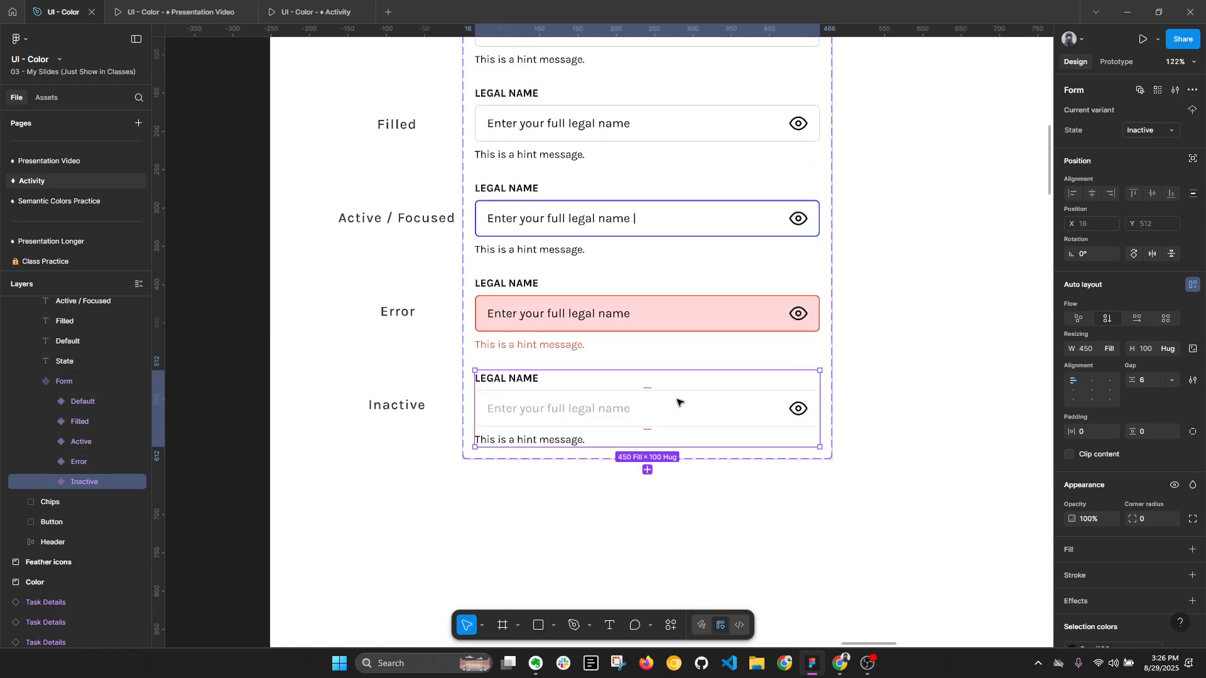
scroll(684, 405, up, 2)
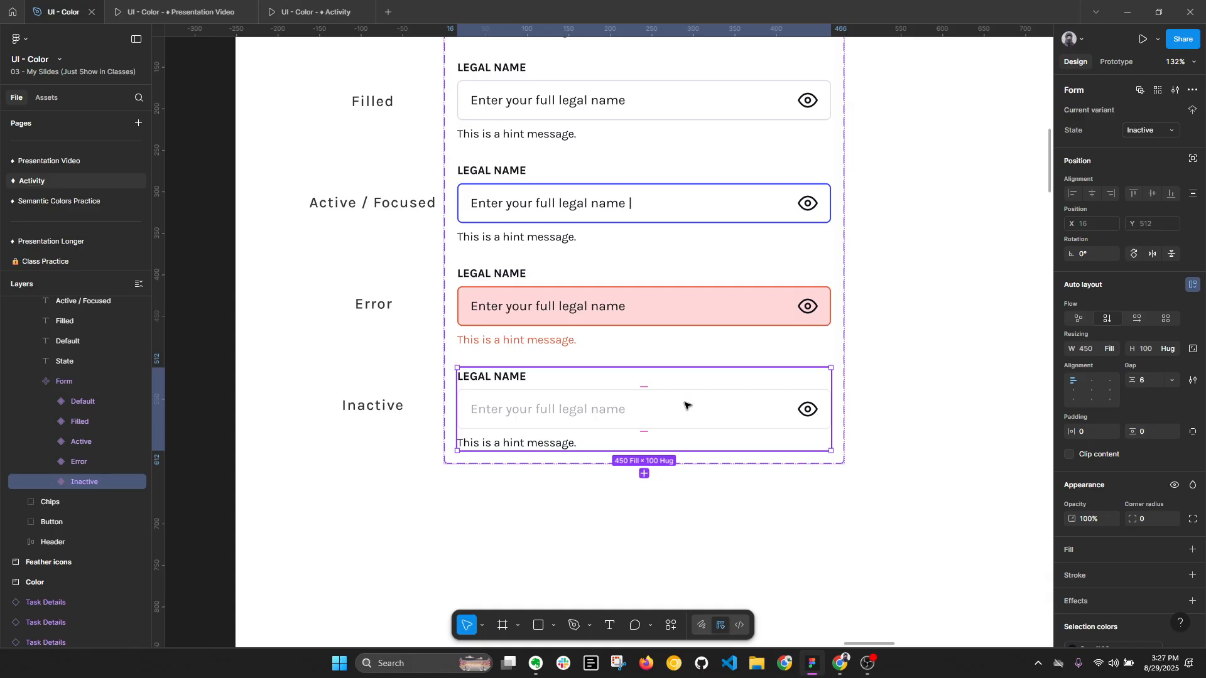
double_click(691, 406)
scroll(1147, 480, down, 3)
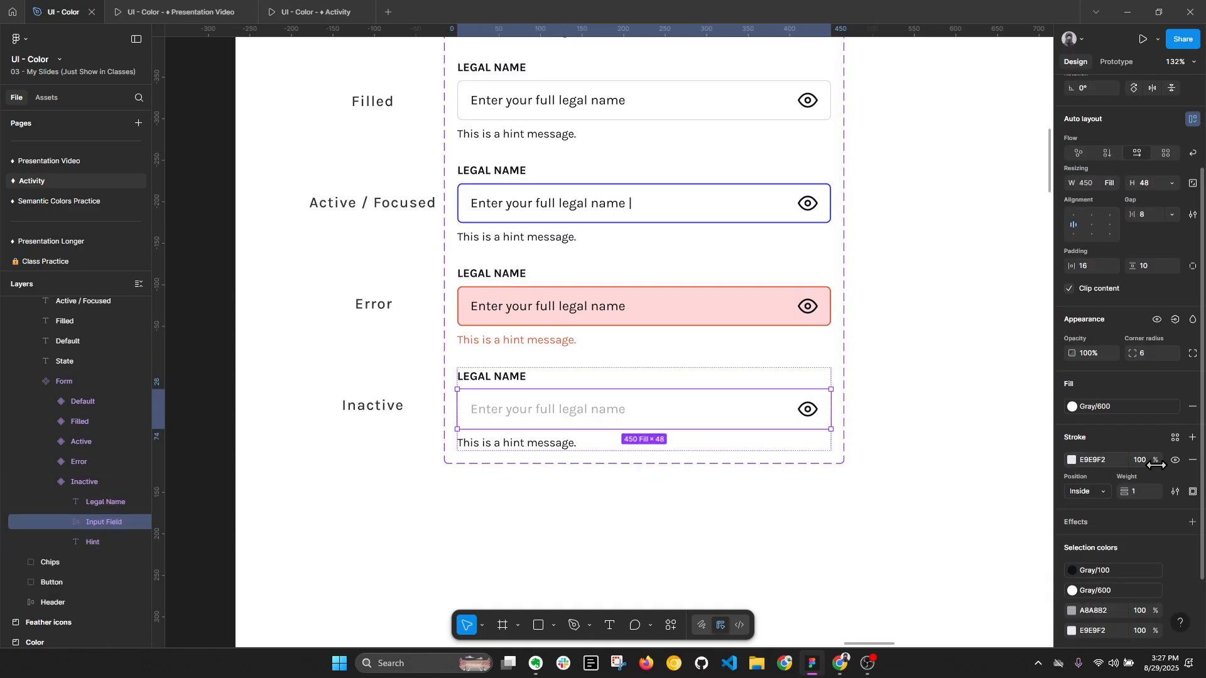
click(1072, 460)
click(995, 613)
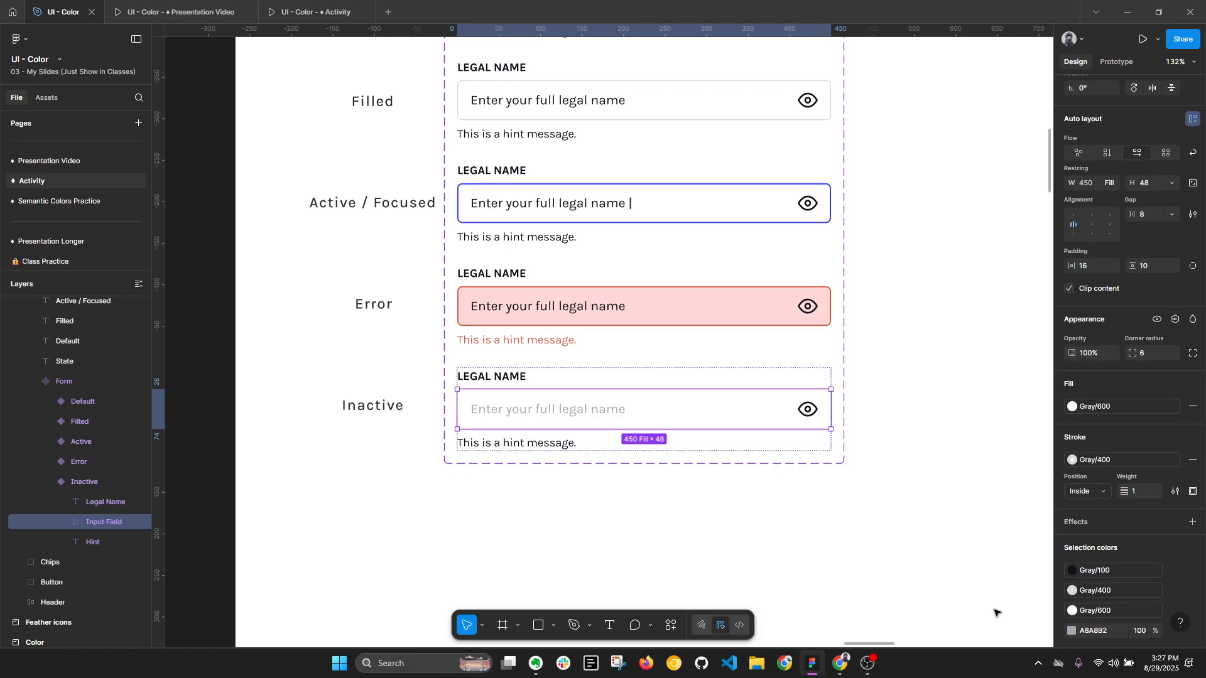
- Apply the Gray/500 style to the fill of the Inactive variant's input field
click(1122, 407)
click(1014, 558)
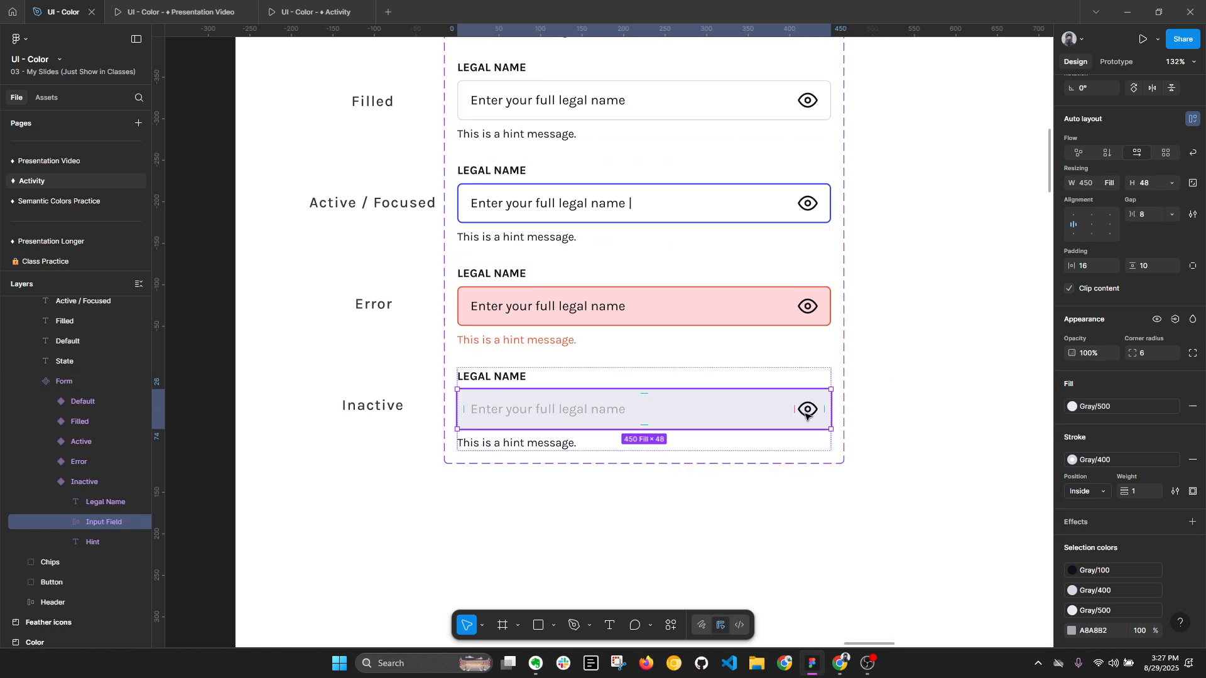
click(825, 409)
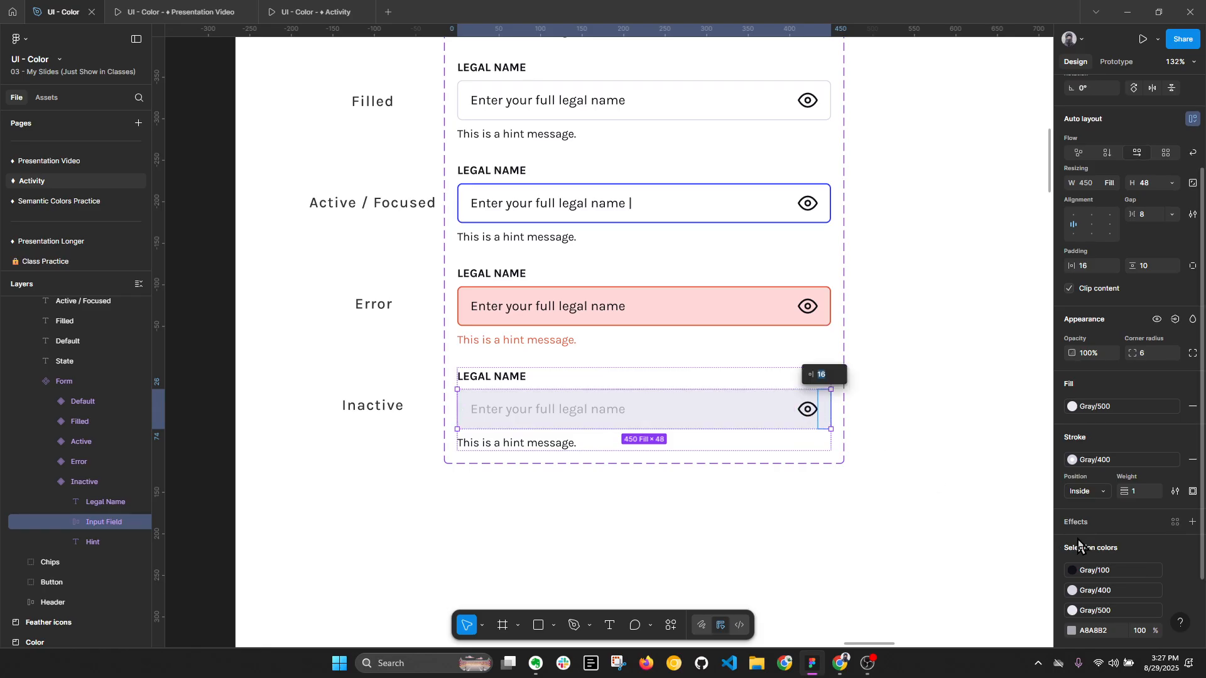
- Replace the Gray/100 color of the Inactive variant's eye icon with a lighter gray style, and collapse the layer tree
click(1092, 569)
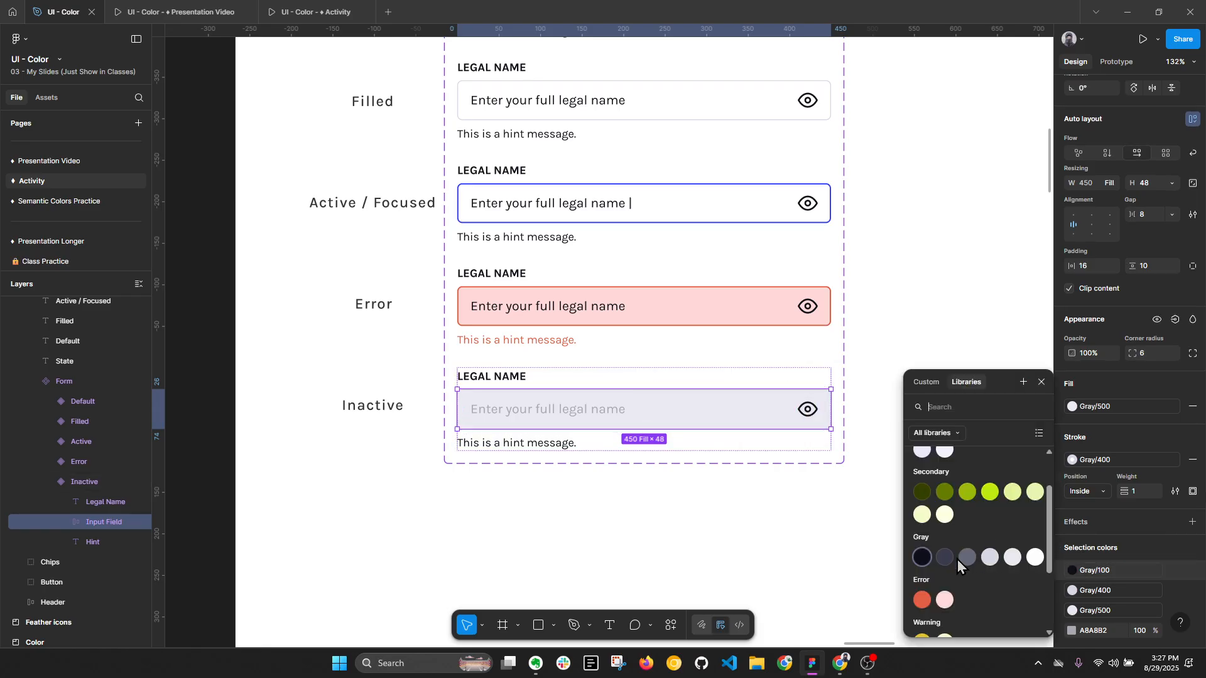
click(877, 530)
click(879, 529)
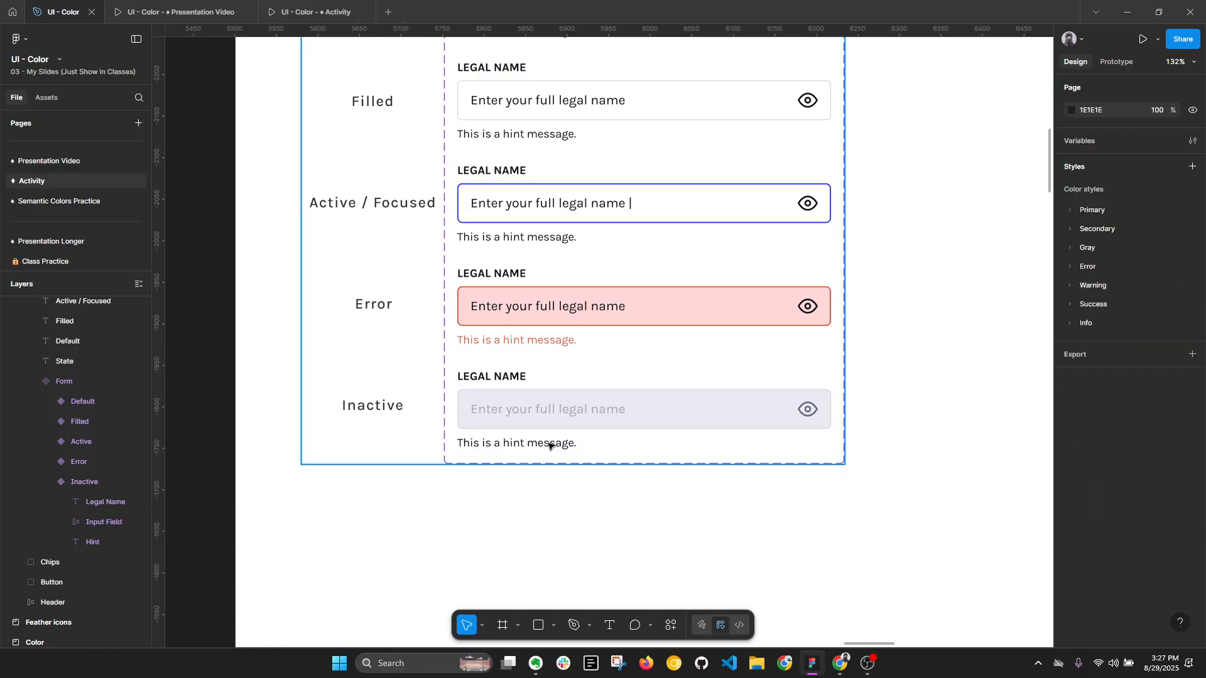
key(alt+l)
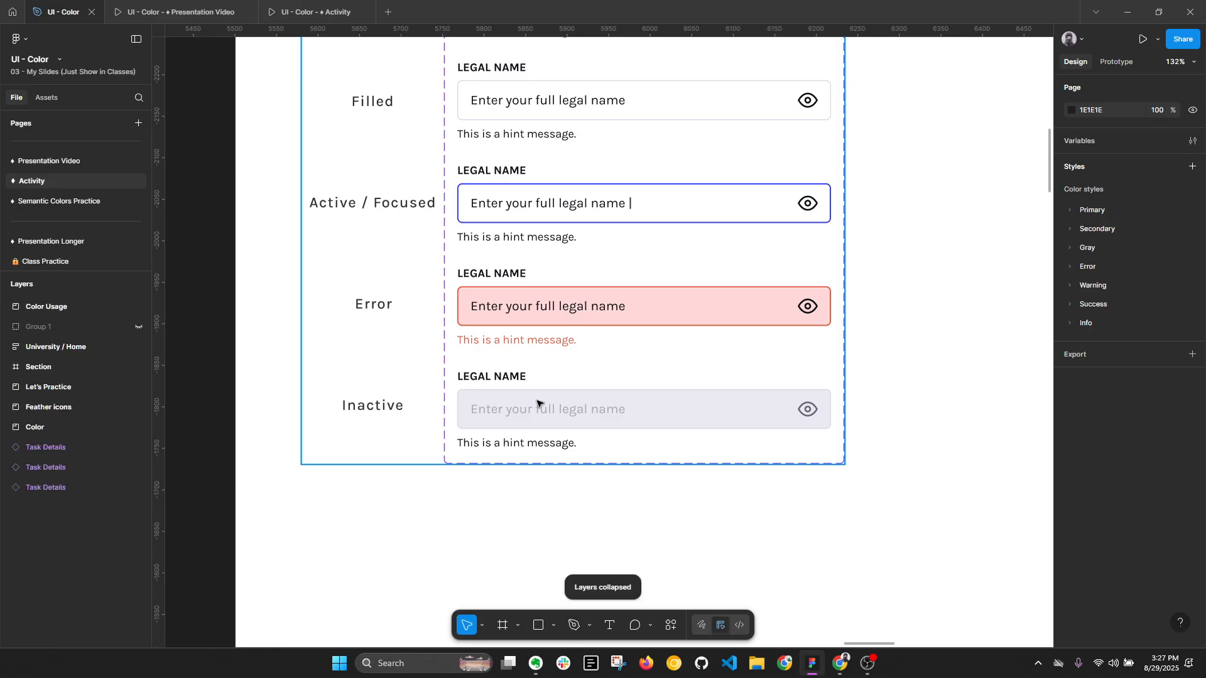
- Review the button, chip and form field variants together on the Let's Practice board
scroll(706, 429, down, 3)
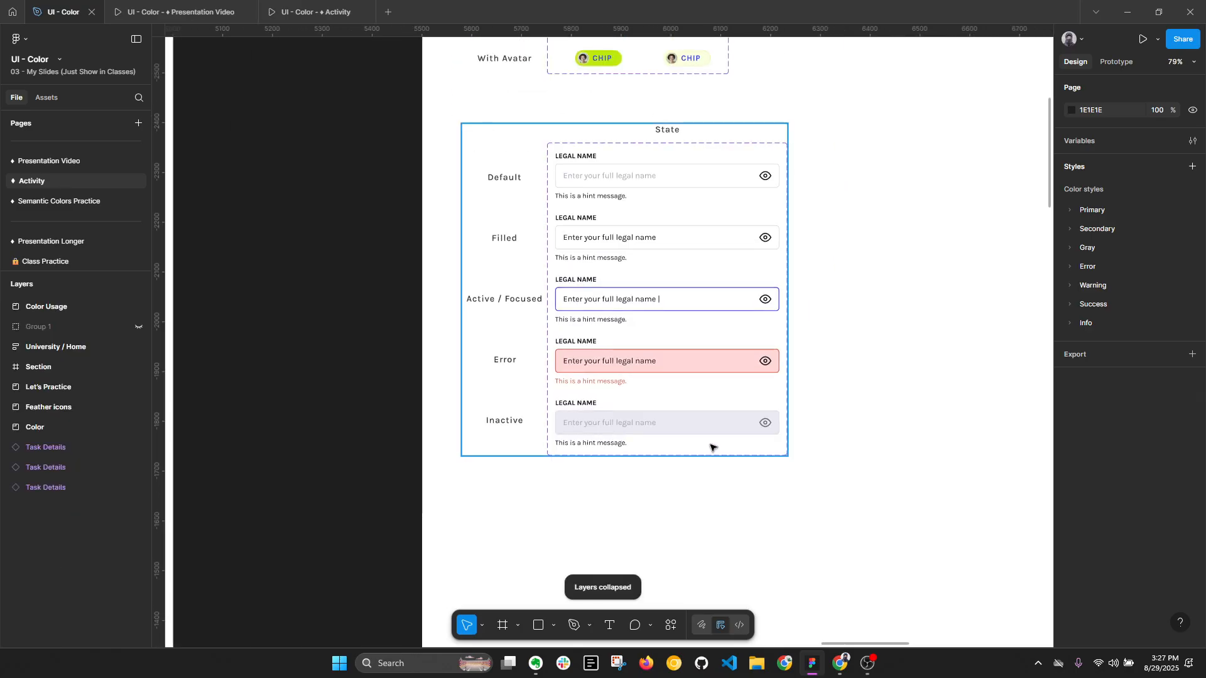
drag(848, 349, 734, 394)
scroll(556, 298, down, 4)
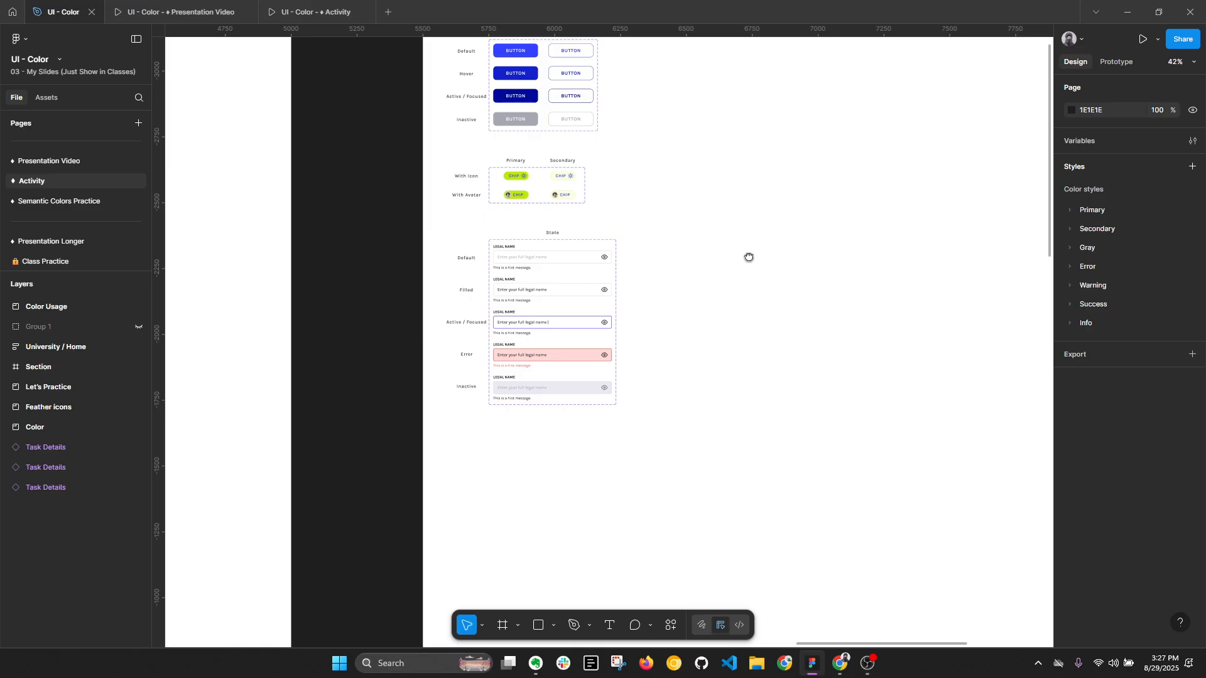
drag(748, 258, 699, 314)
scroll(462, 345, down, 1)
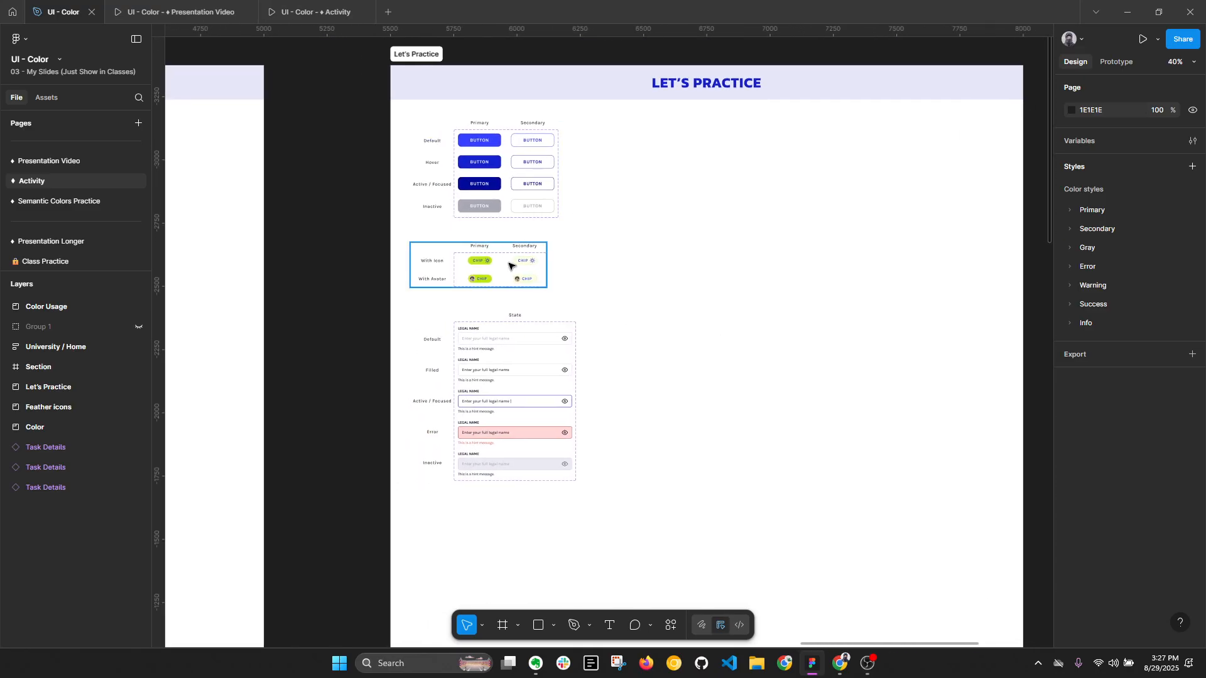
key(alt+l)
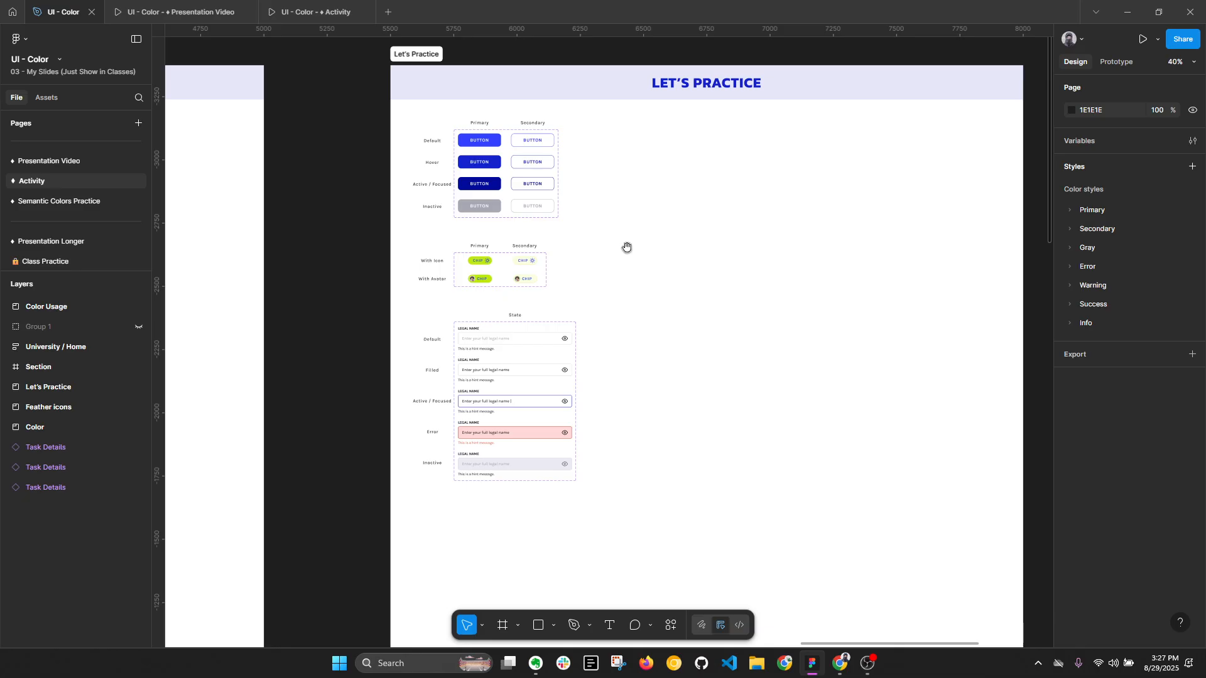
key(alt+l)
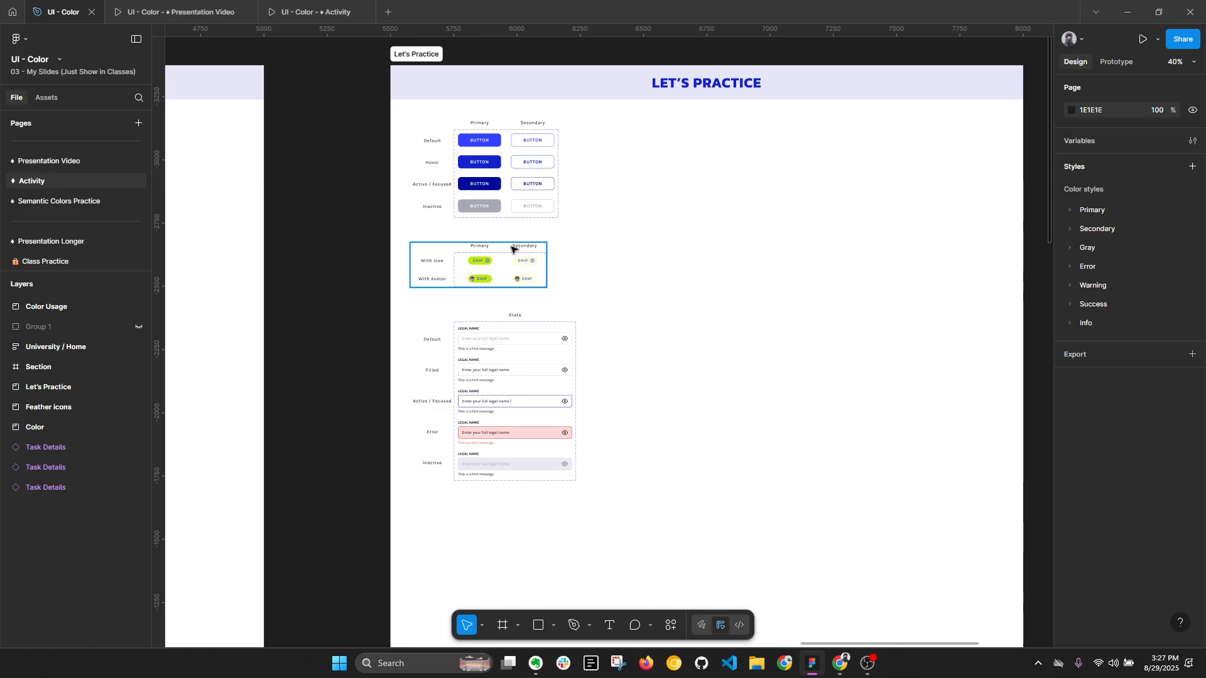
- Examine the two action buttons of the sign-up form in the Section frame beside the Let's Practice board
drag(809, 237, 353, 338)
scroll(841, 258, up, 3)
click(594, 231)
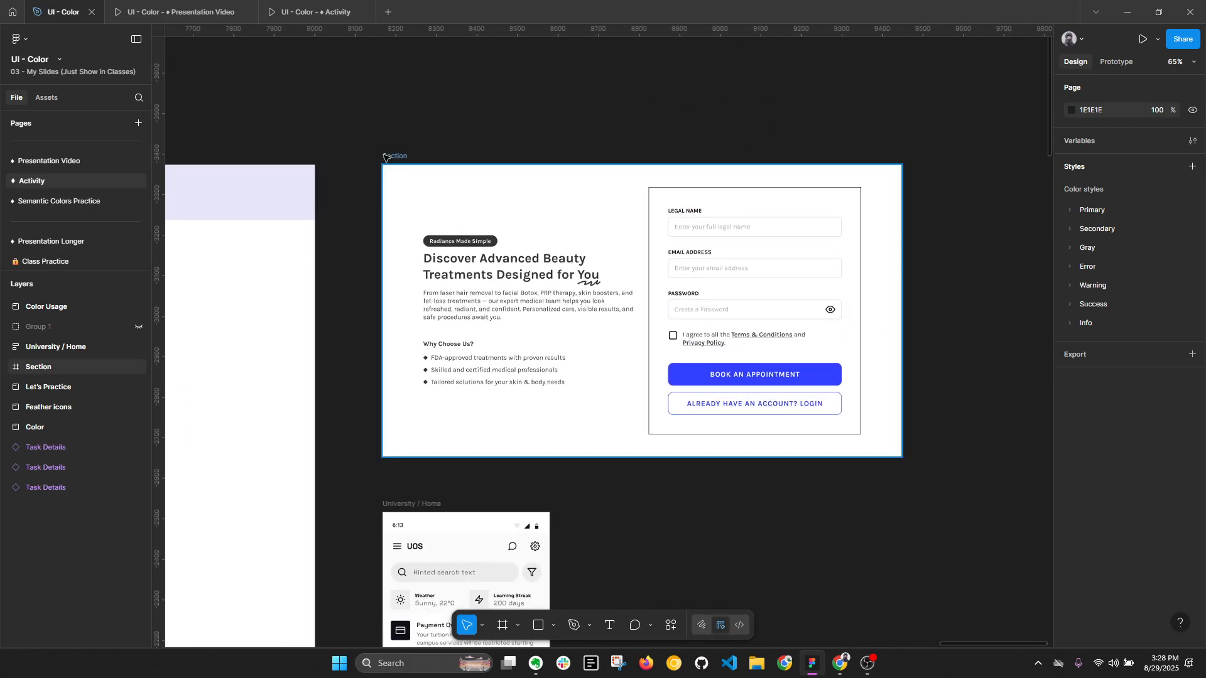
scroll(594, 232, up, 2)
ctrl+click(886, 424)
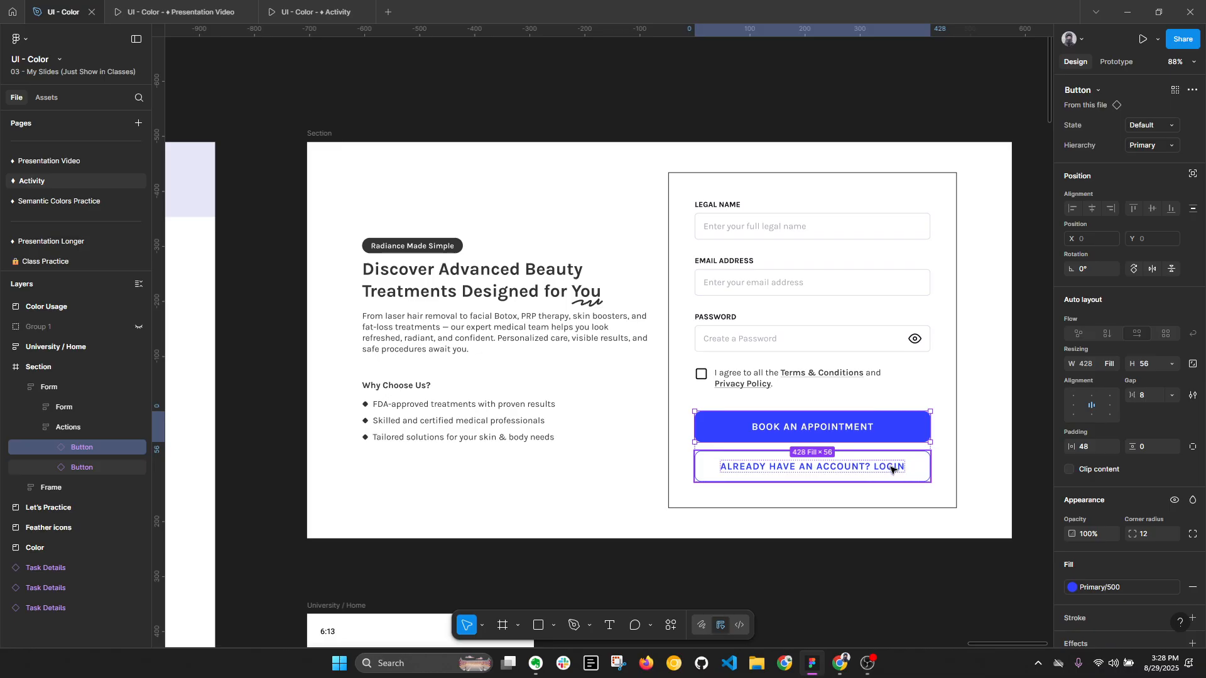
key(alt+l)
scroll(905, 462, down, 3)
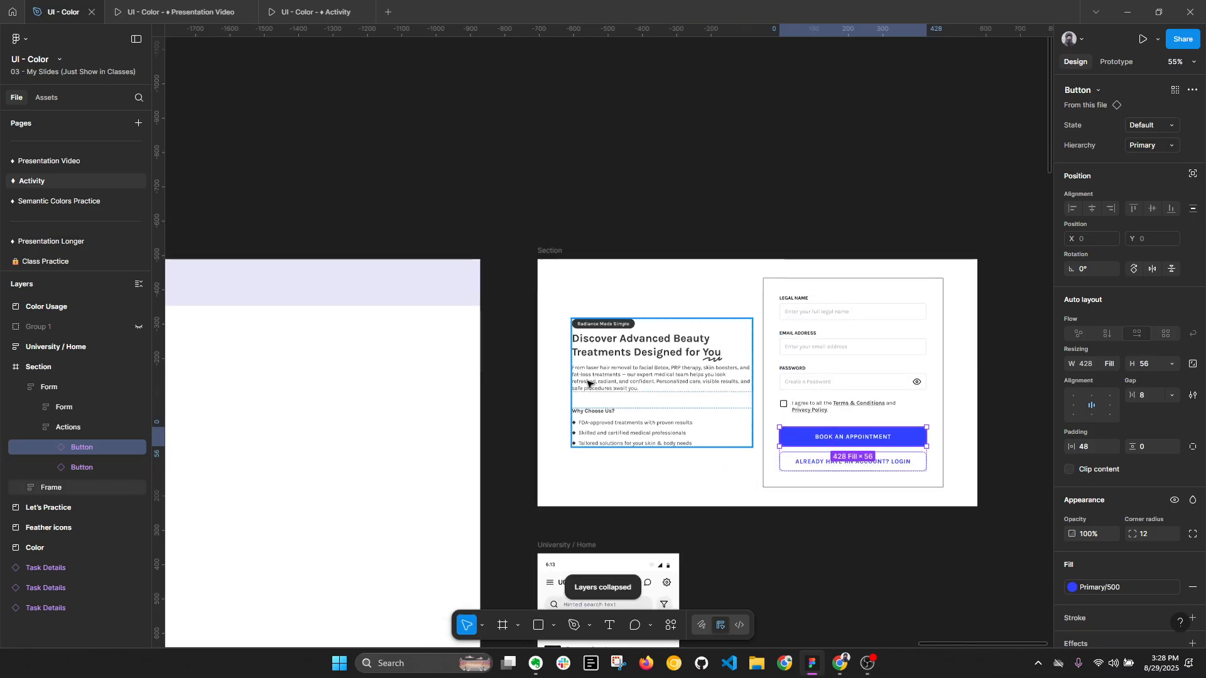
drag(515, 380, 753, 376)
drag(207, 348, 433, 324)
drag(664, 423, 210, 385)
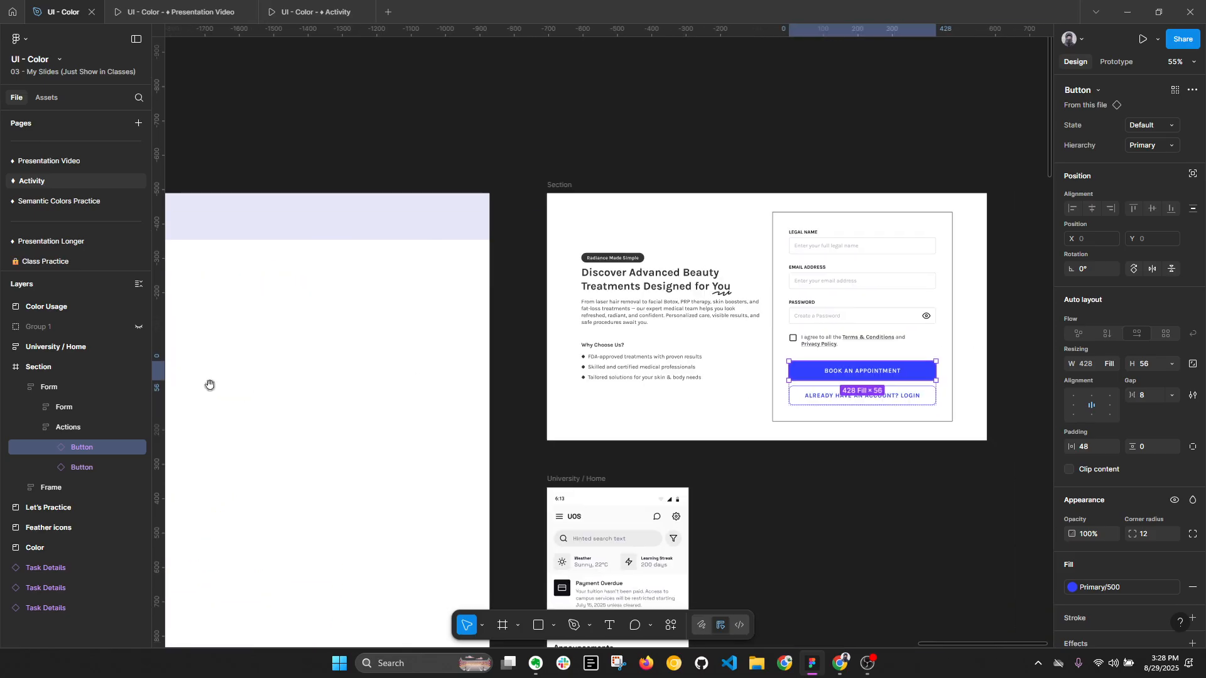
scroll(876, 408, up, 3)
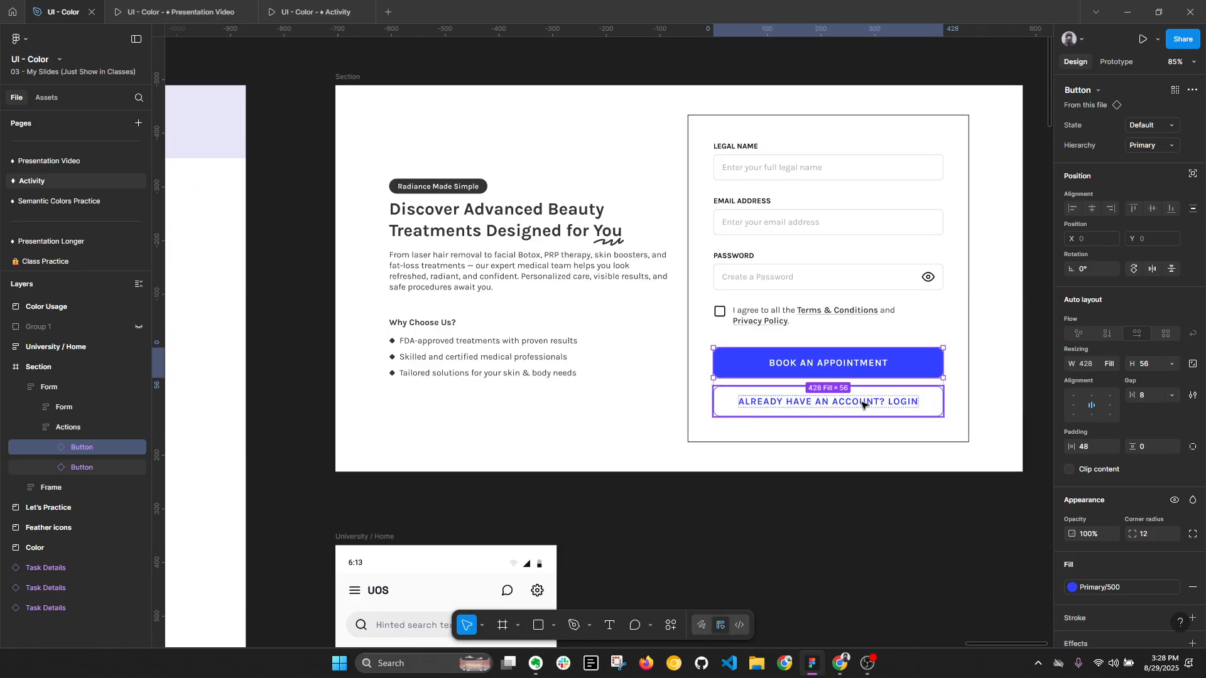
- Select the Section frame, collapse the layer tree and examine the form's input fields
click(358, 81)
key(alt+l)
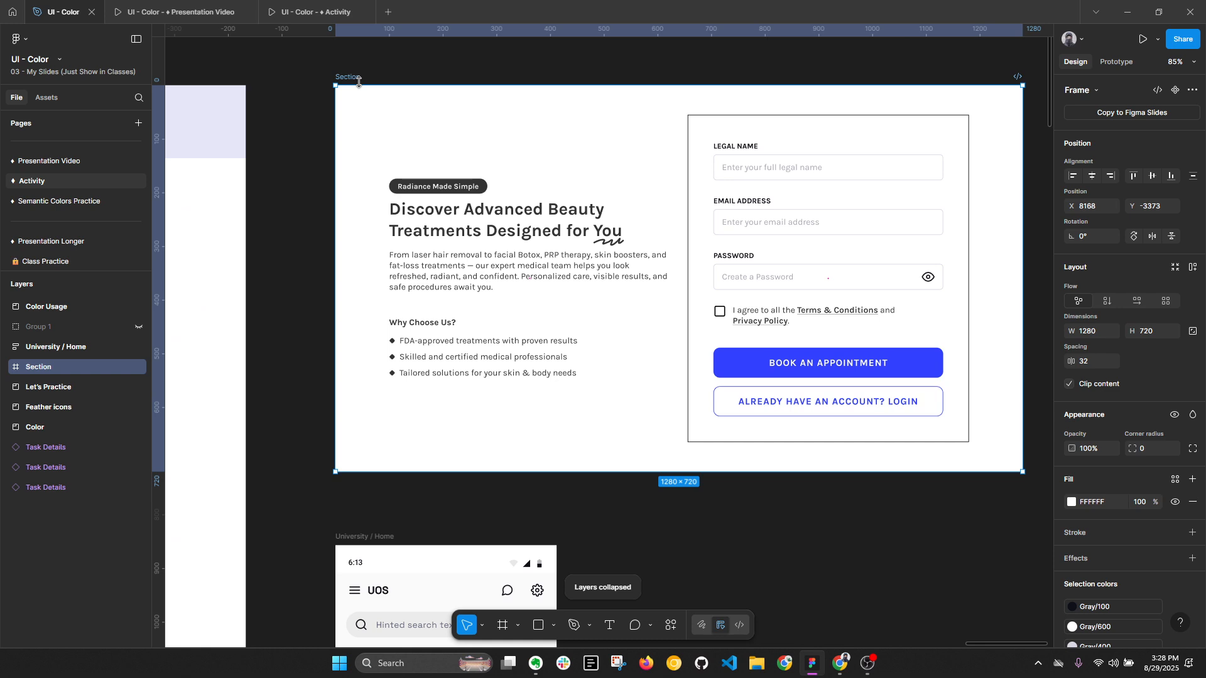
drag(464, 120, 412, 117)
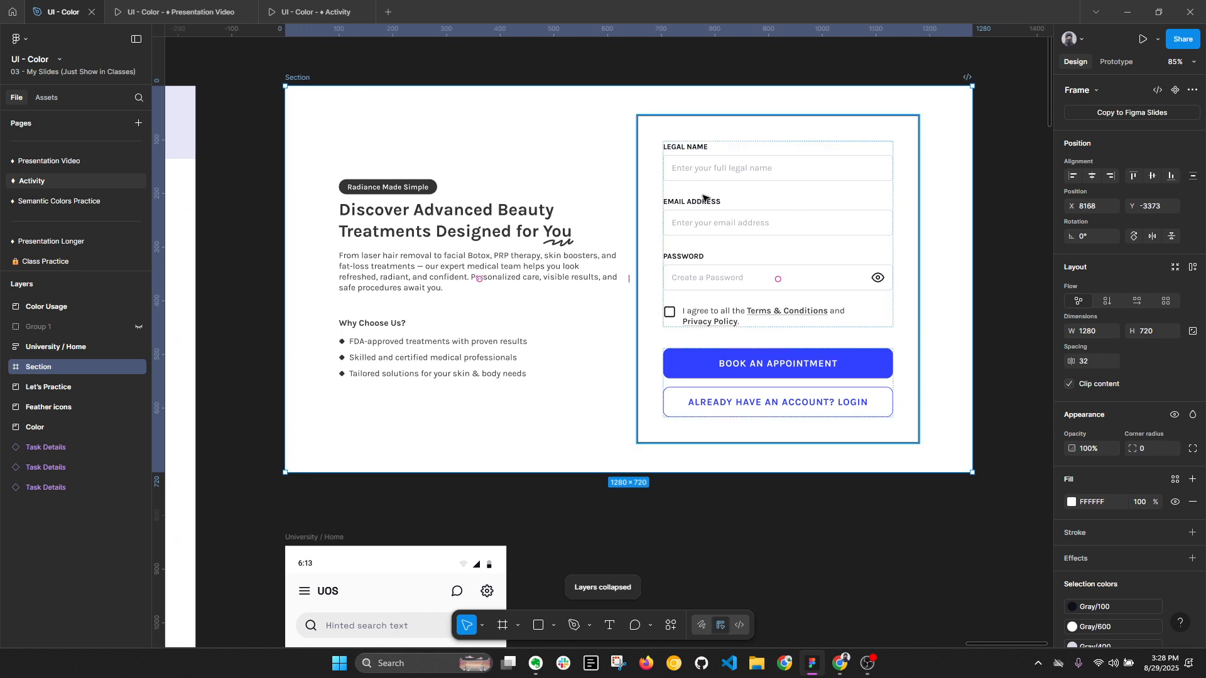
drag(697, 183, 691, 270)
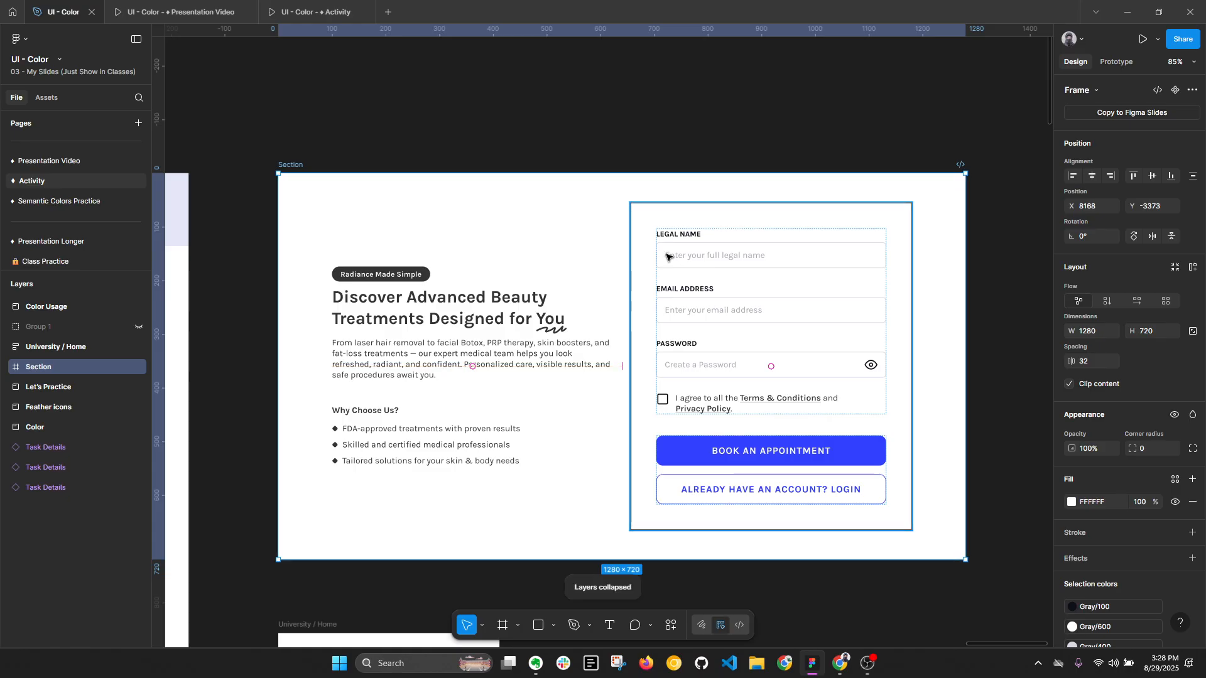
scroll(667, 256, up, 2)
scroll(741, 258, down, 1)
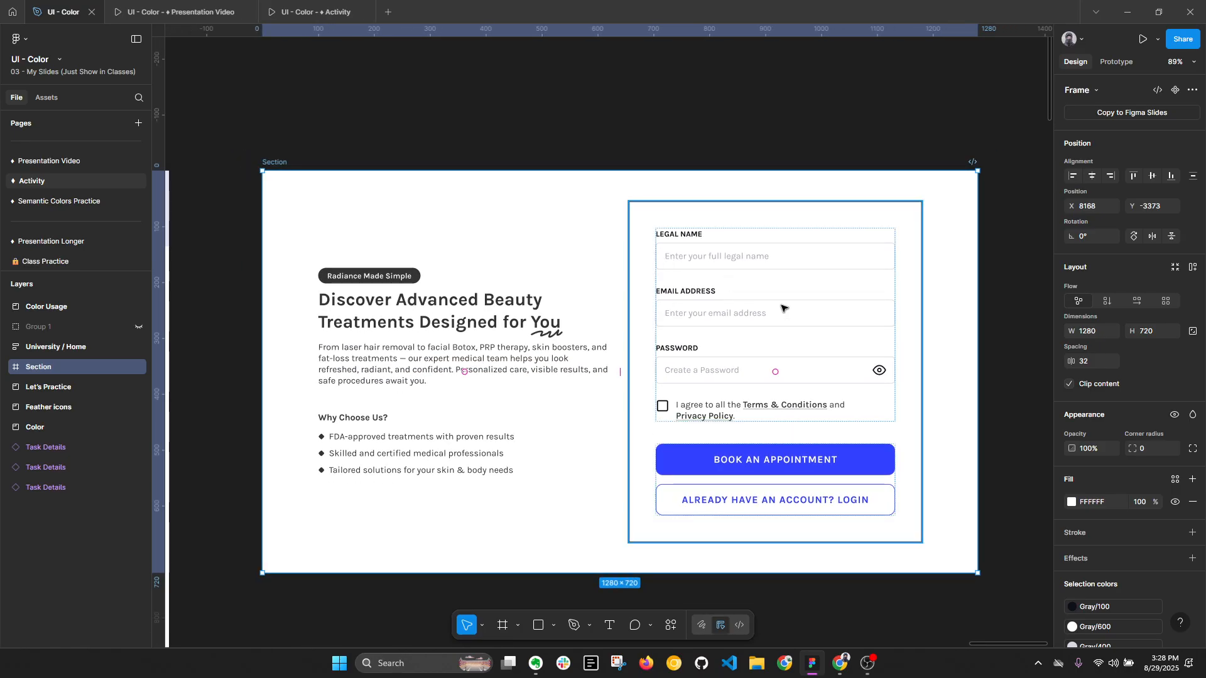
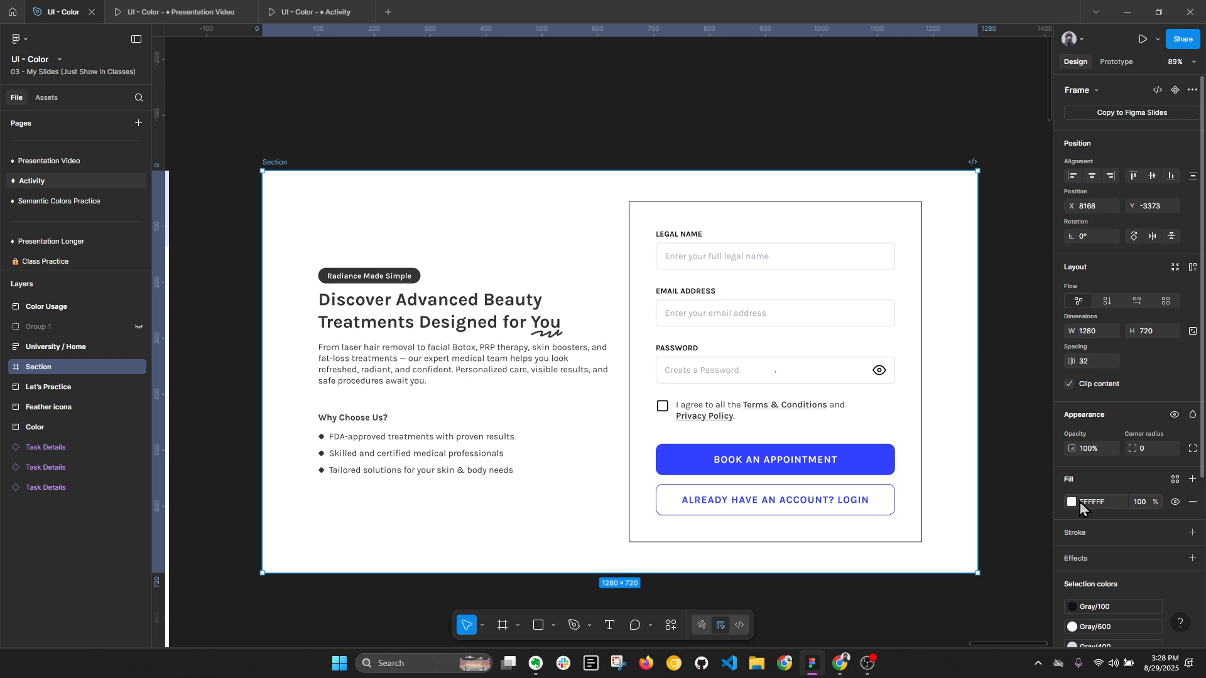
- In the section's hero text block, replace colour 333333 with the Gray/100 style and FFFFFF with Gray/600
key(alt+l)
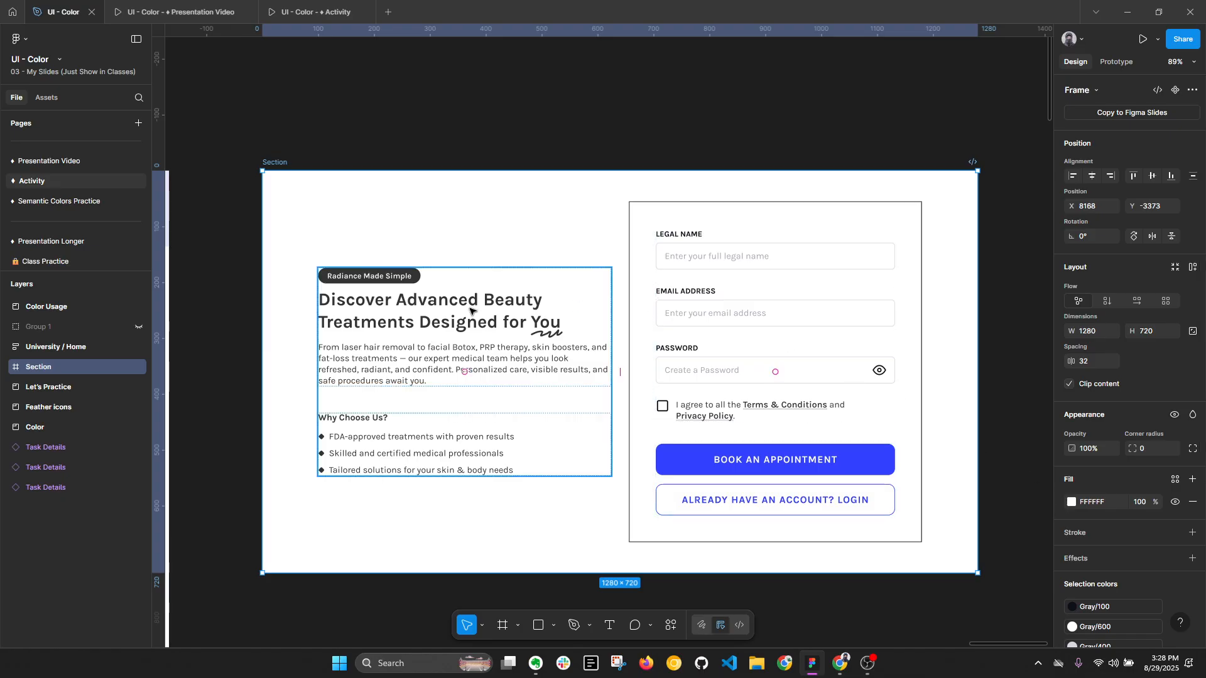
scroll(404, 236, down, 1)
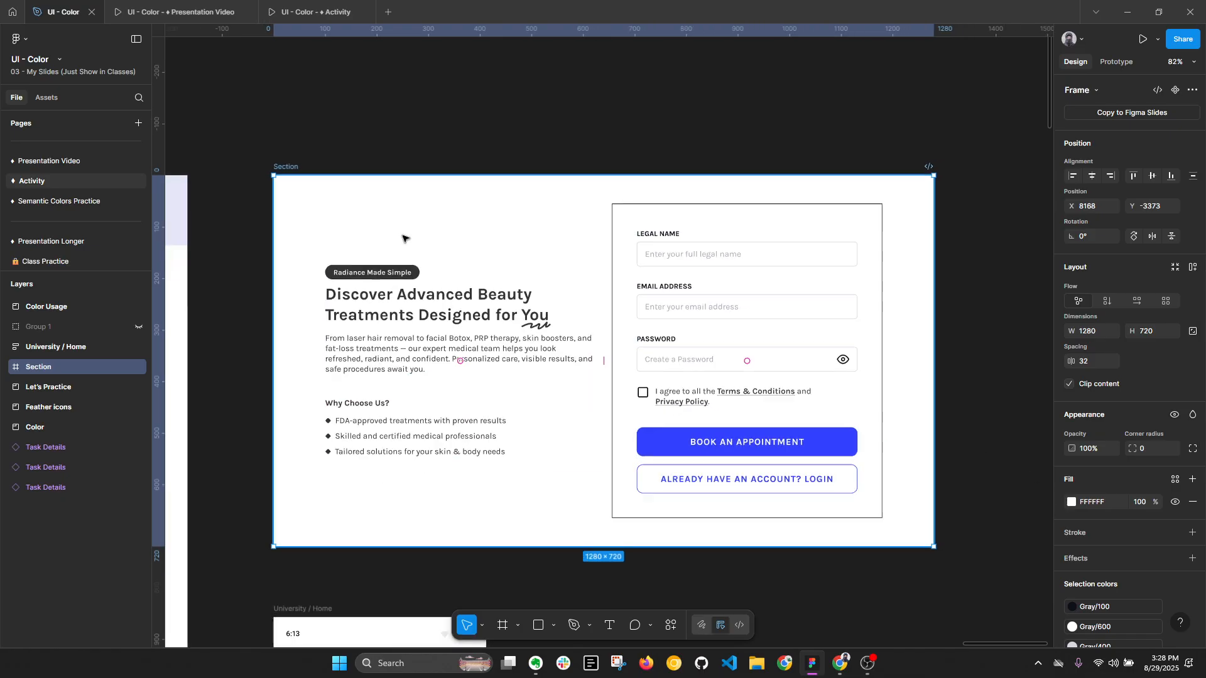
click(564, 325)
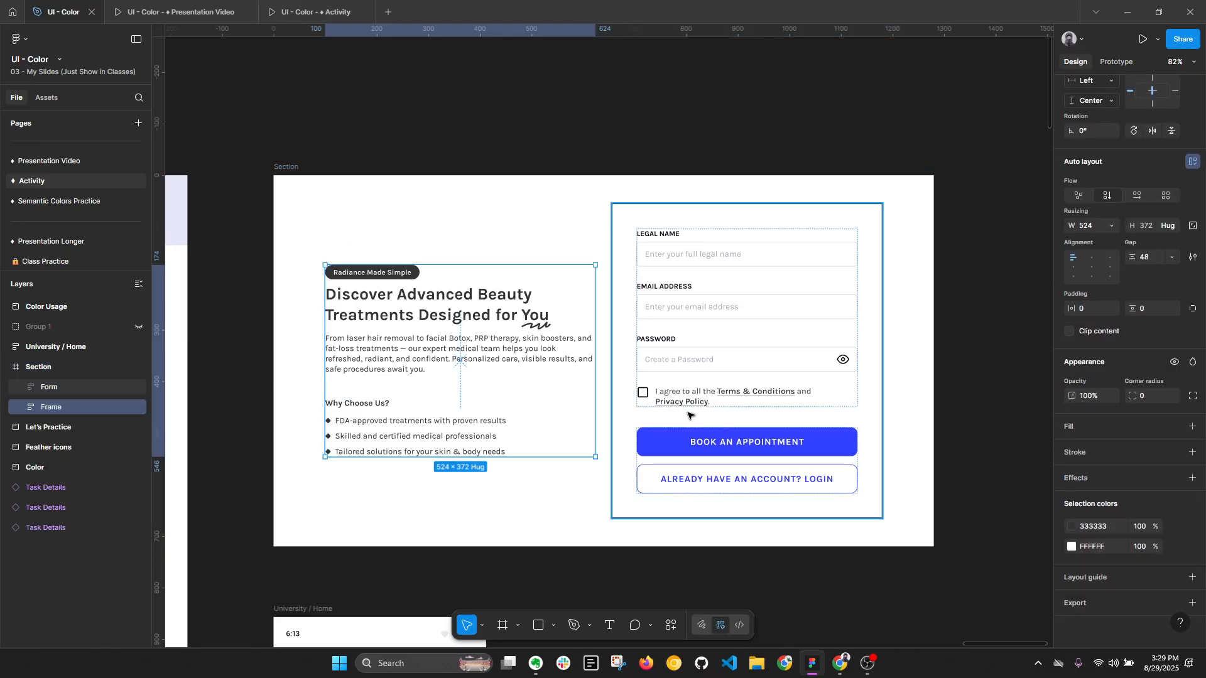
click(1072, 526)
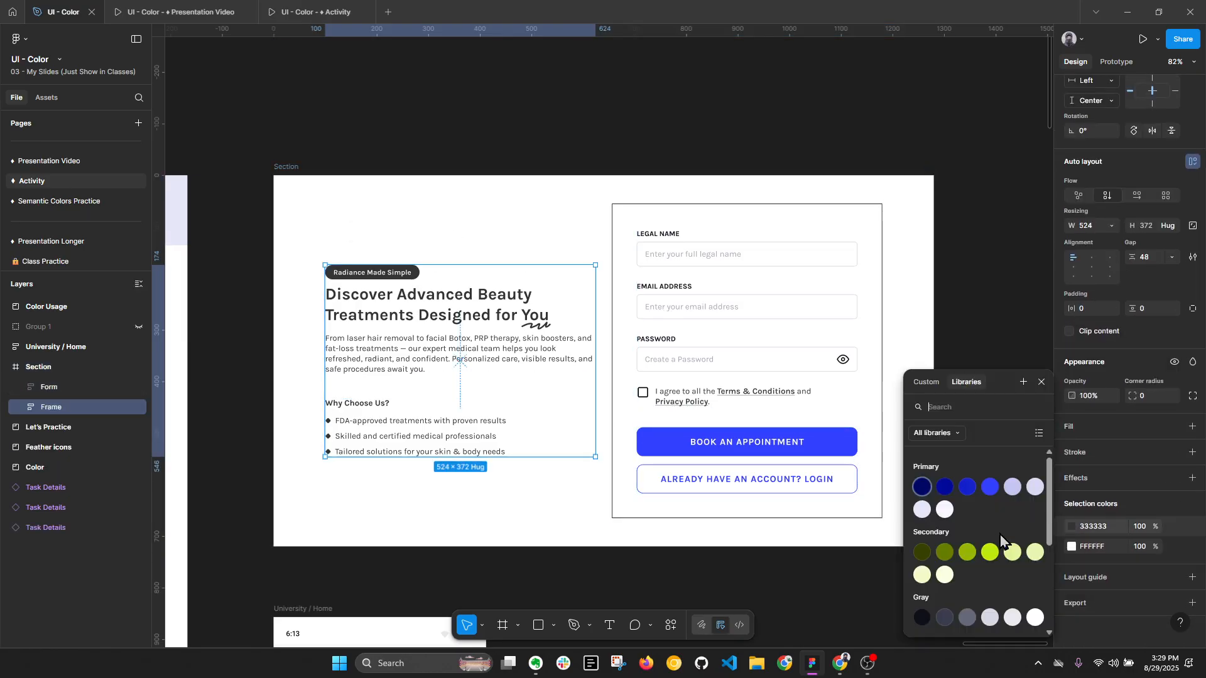
click(921, 617)
click(1176, 549)
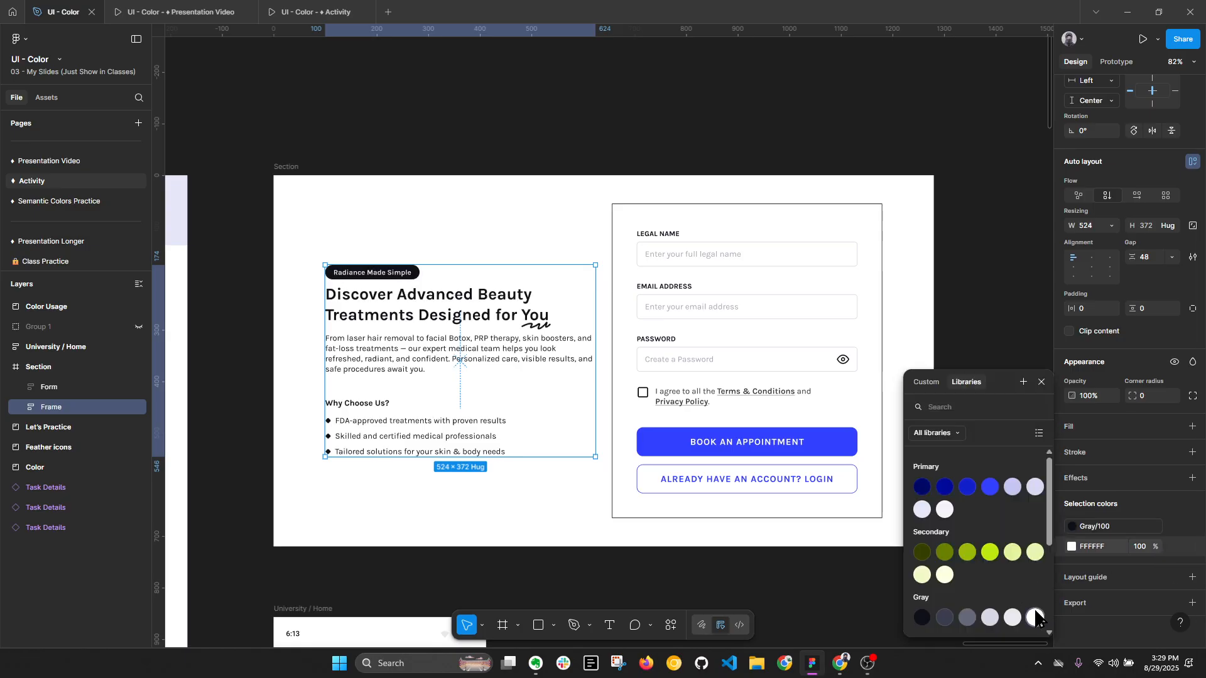
click(1036, 618)
scroll(351, 313, up, 3)
click(418, 315)
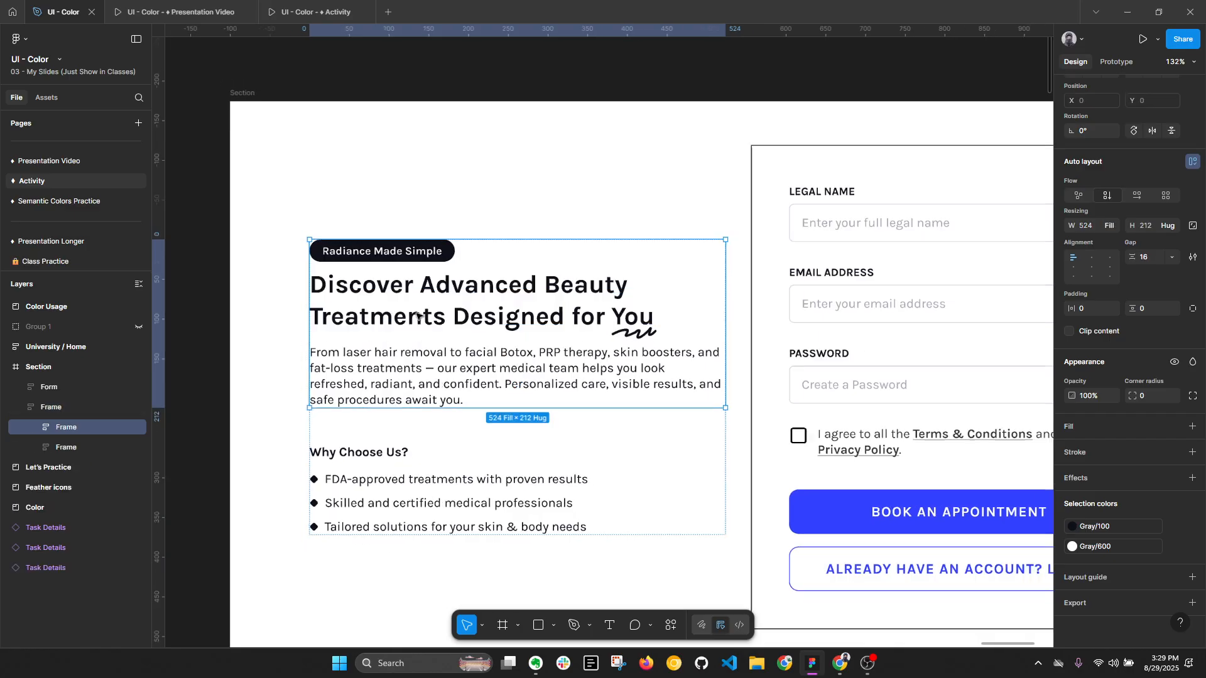
scroll(418, 316, down, 3)
- In the sign-up form, replace colours 000000 and 333333 with the Gray/100 style and A6A8B4 with Gray/400
click(342, 188)
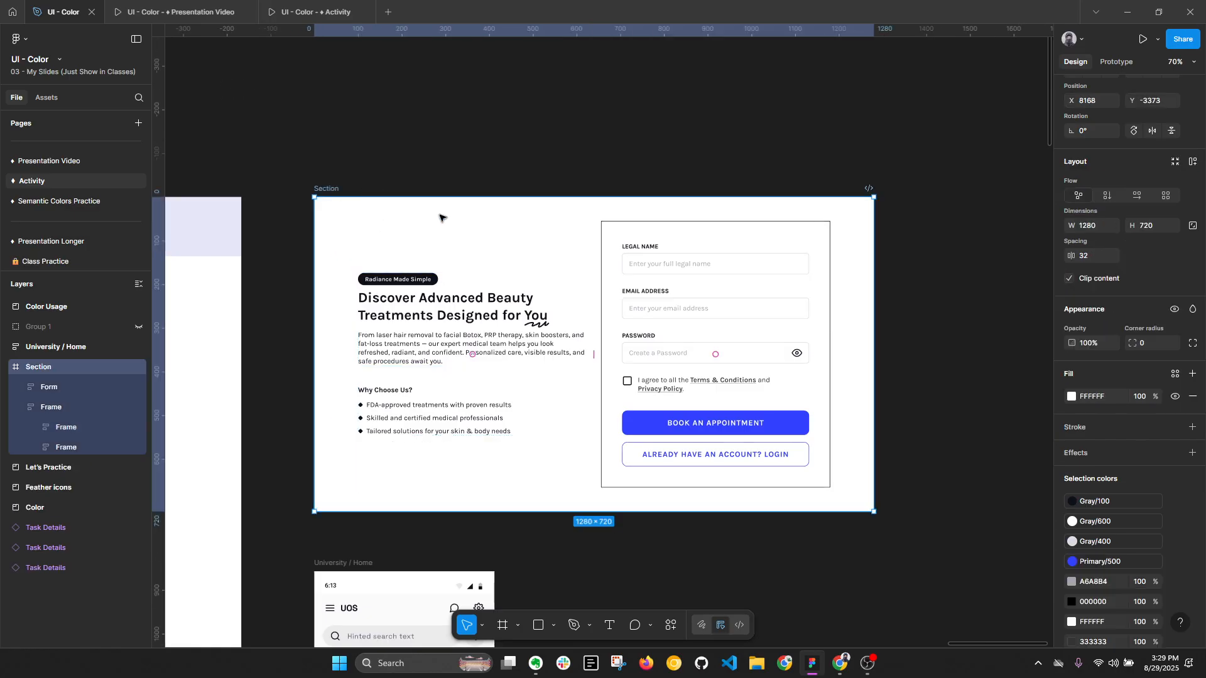
click(742, 291)
scroll(1168, 492, down, 1)
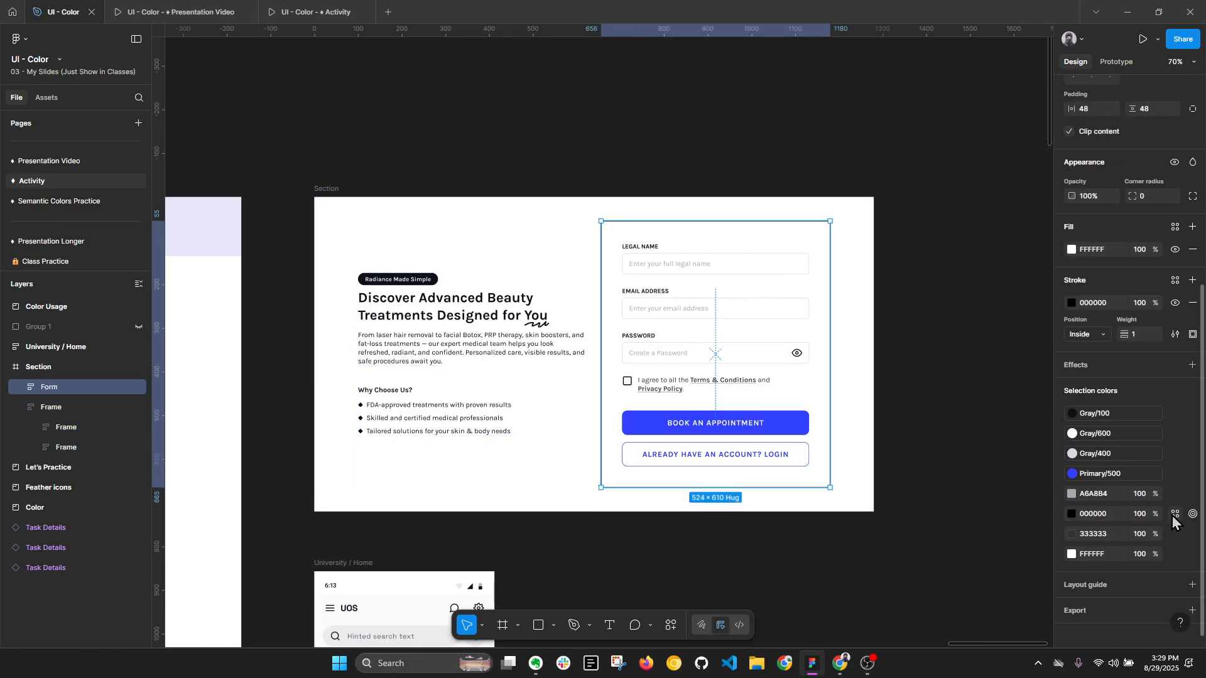
click(1176, 514)
click(922, 622)
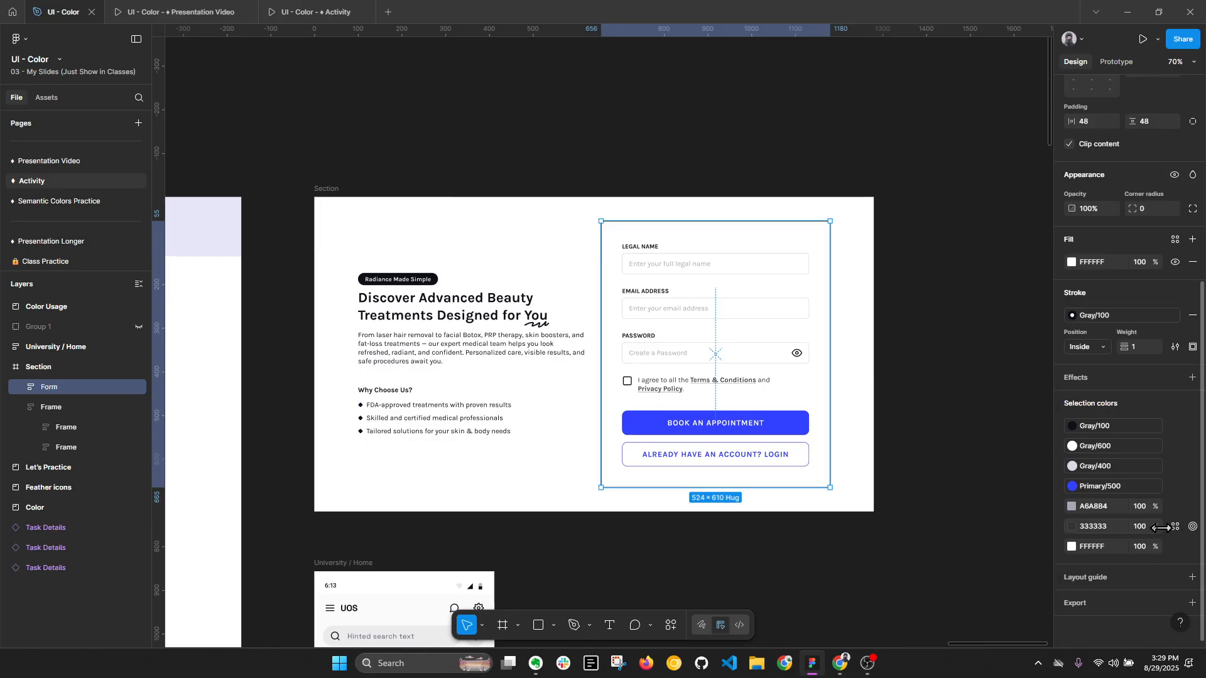
click(1175, 527)
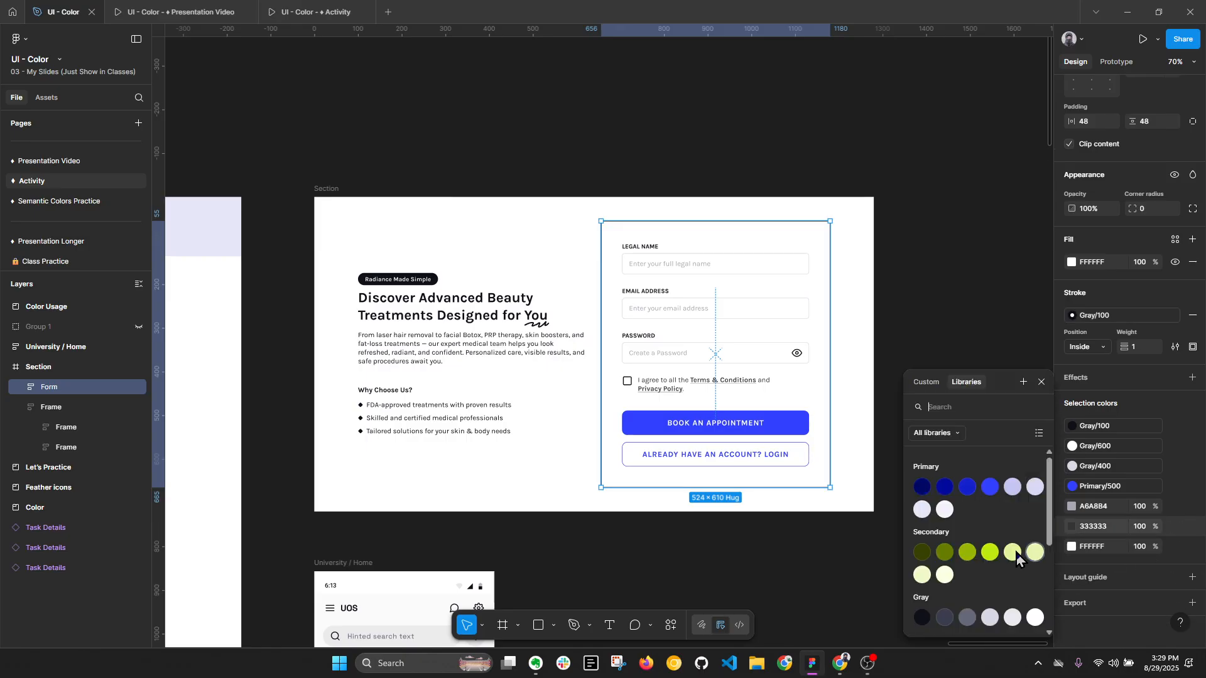
click(923, 619)
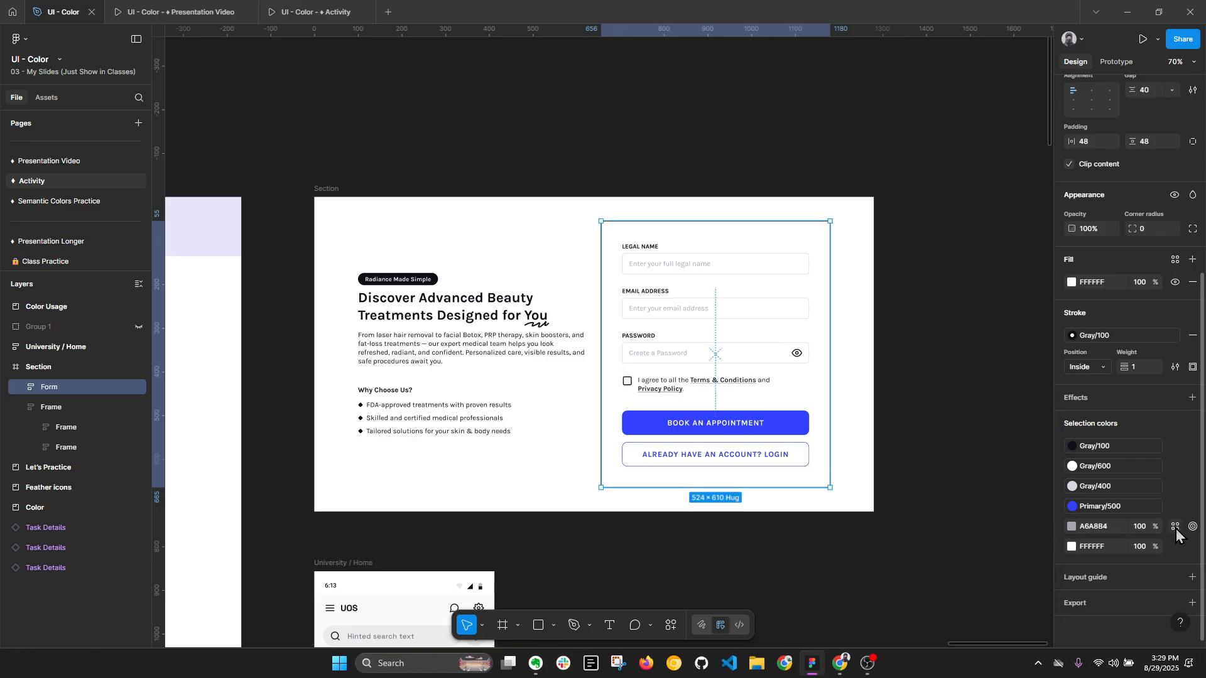
click(1175, 527)
click(991, 617)
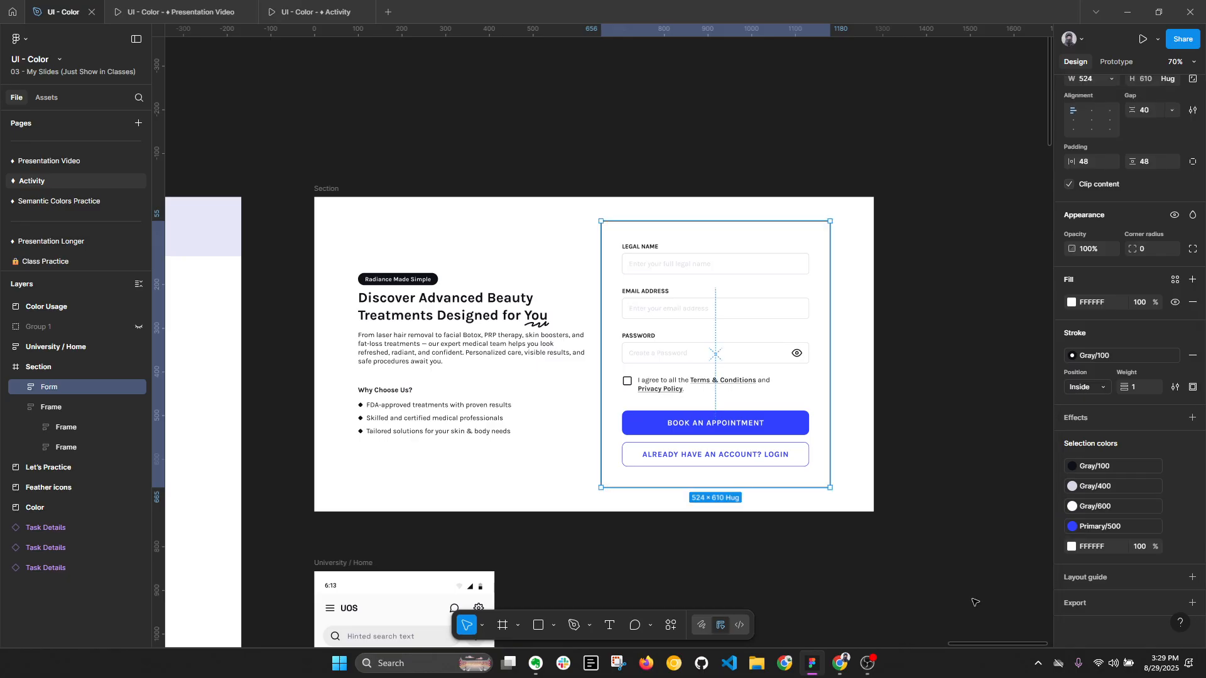
- Duplicate the appointment Section frame beside the original
click(339, 189)
key(ctrl+d)
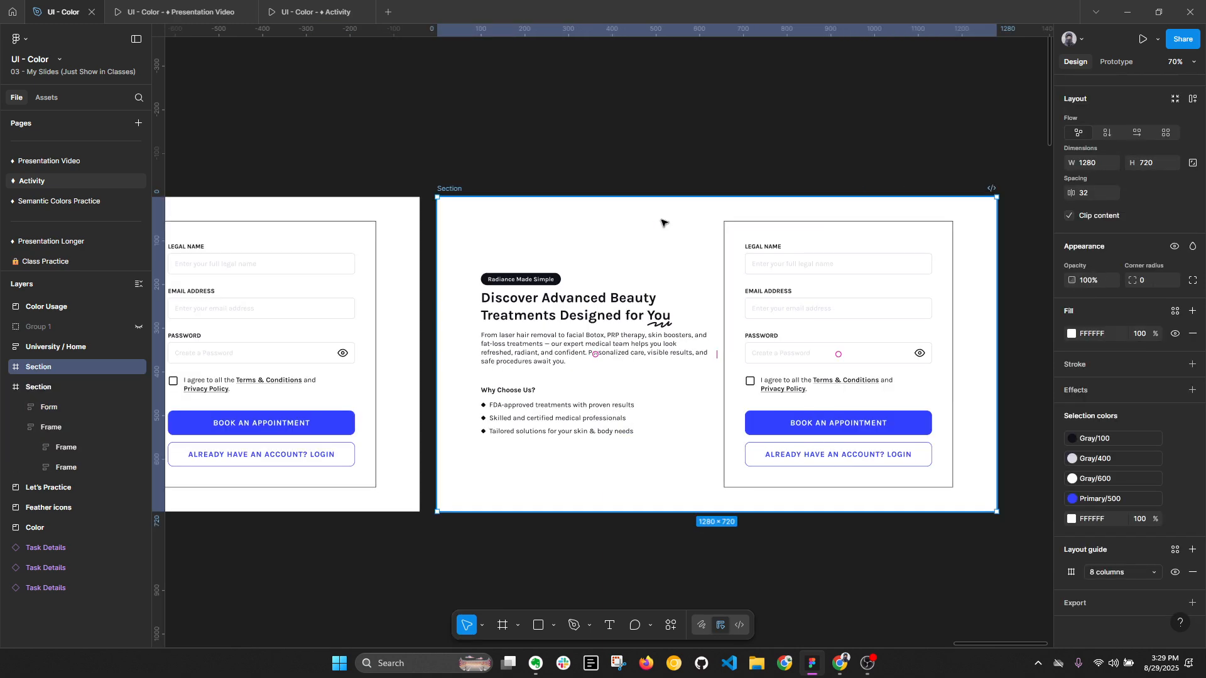
scroll(663, 221, down, 1)
drag(553, 181, 563, 183)
scroll(682, 277, up, 4)
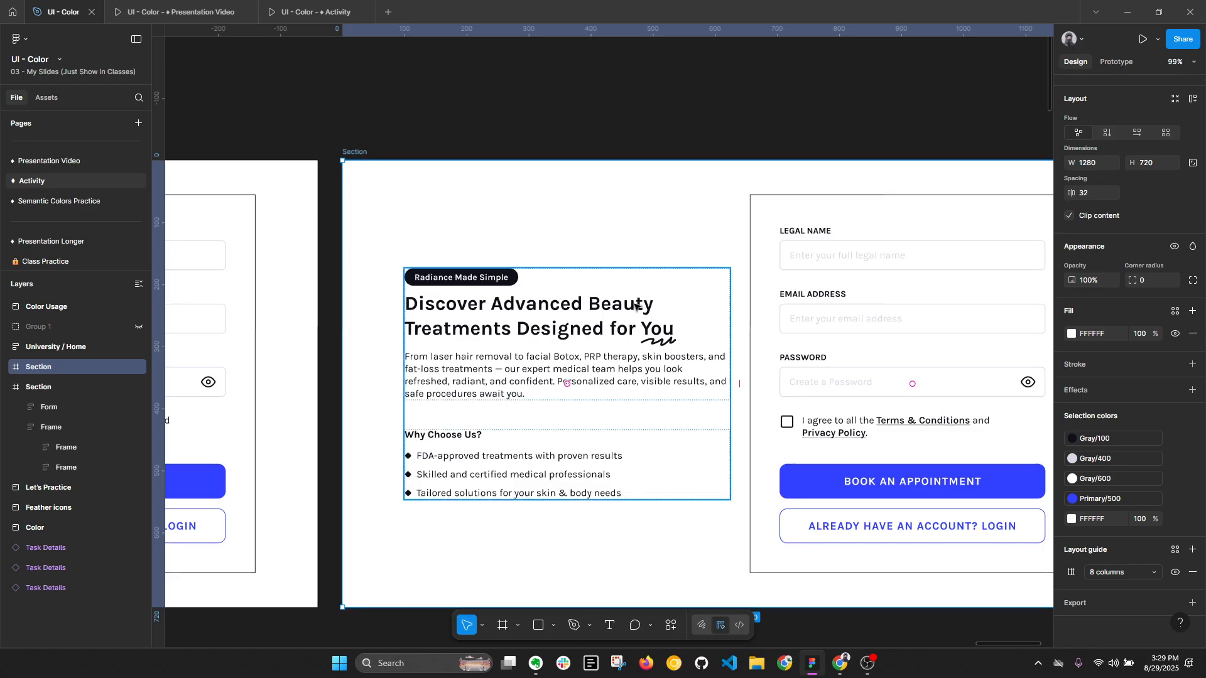
drag(631, 310, 571, 260)
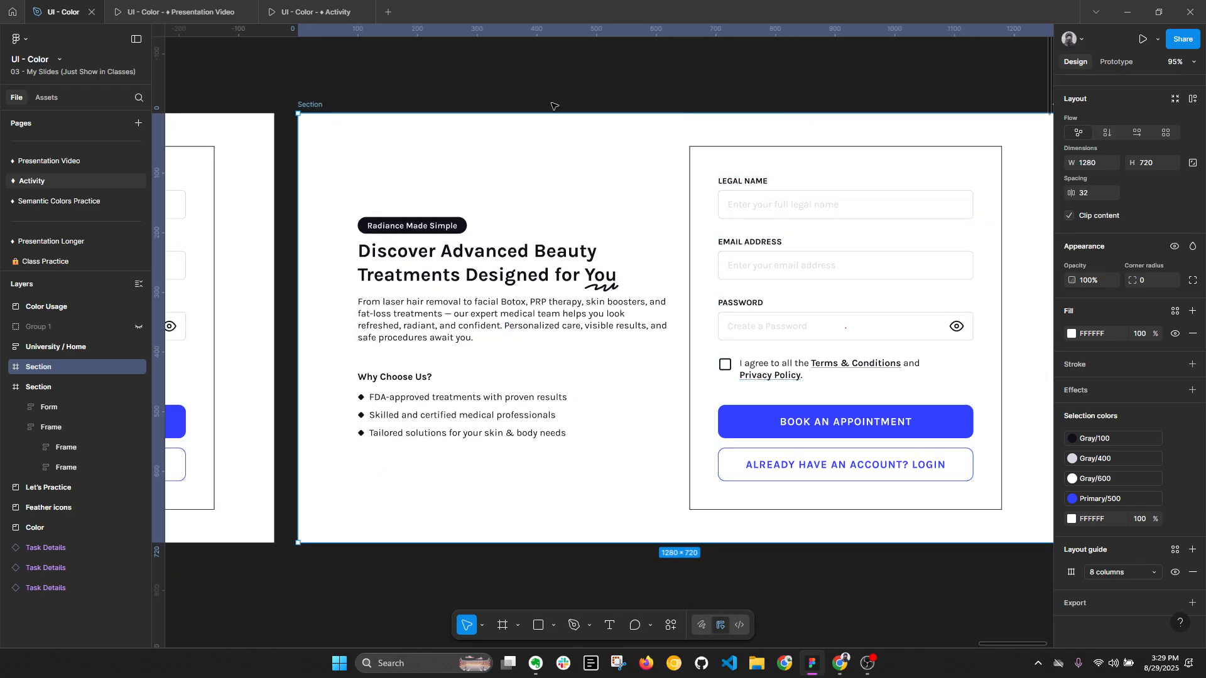
scroll(702, 200, down, 3)
scroll(702, 200, down, 1)
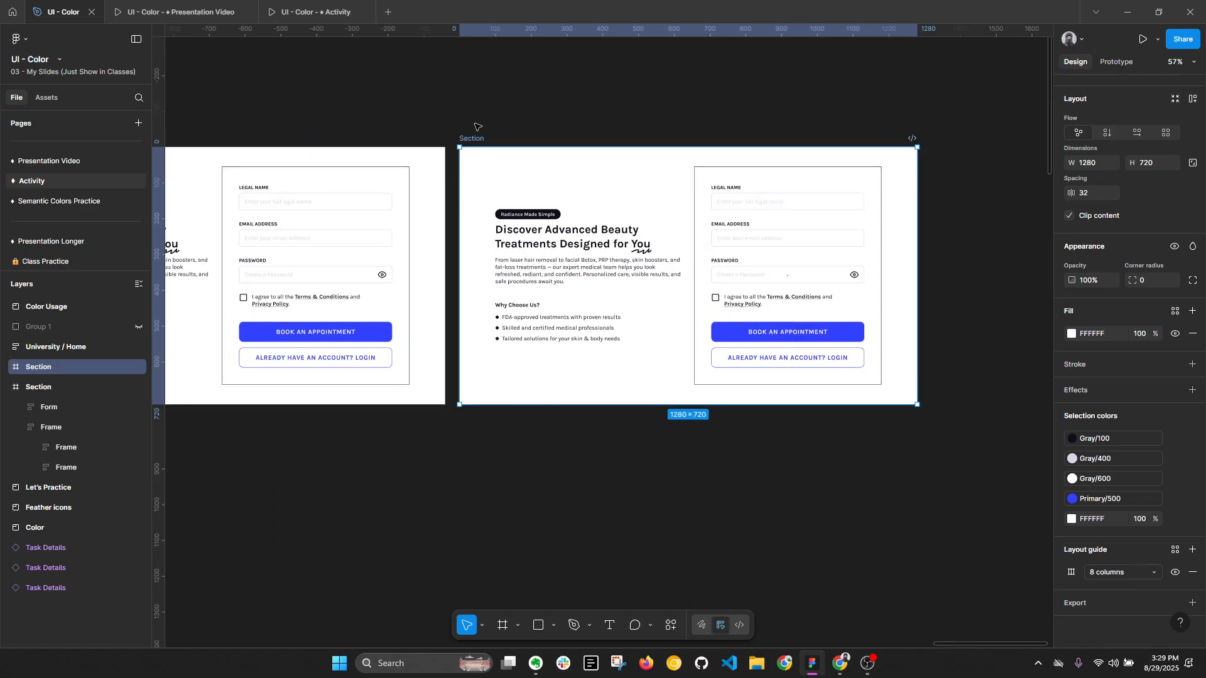
- Apply the Gray/600 style to the duplicated section's fill and to its remaining FFFFFF colour
click(1175, 310)
click(1034, 547)
scroll(748, 231, up, 2)
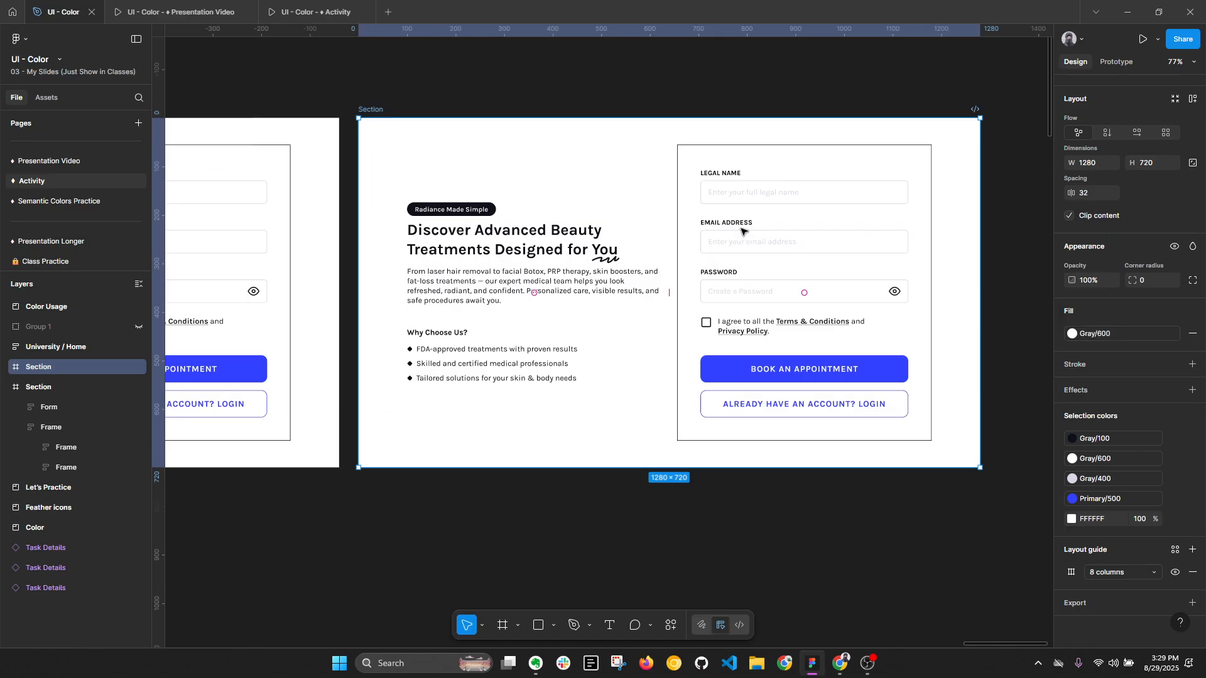
click(1072, 519)
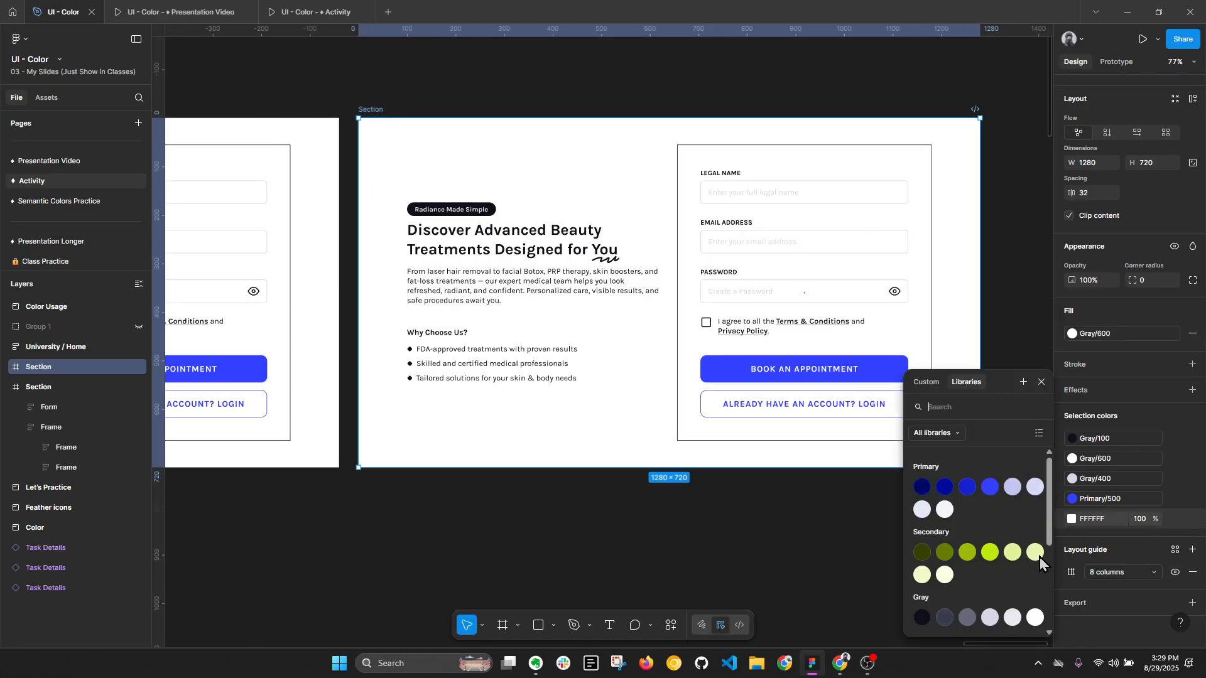
click(1038, 616)
- Copy the primary chip with icon from the Let's Practice frame for use in the duplicated section
click(481, 320)
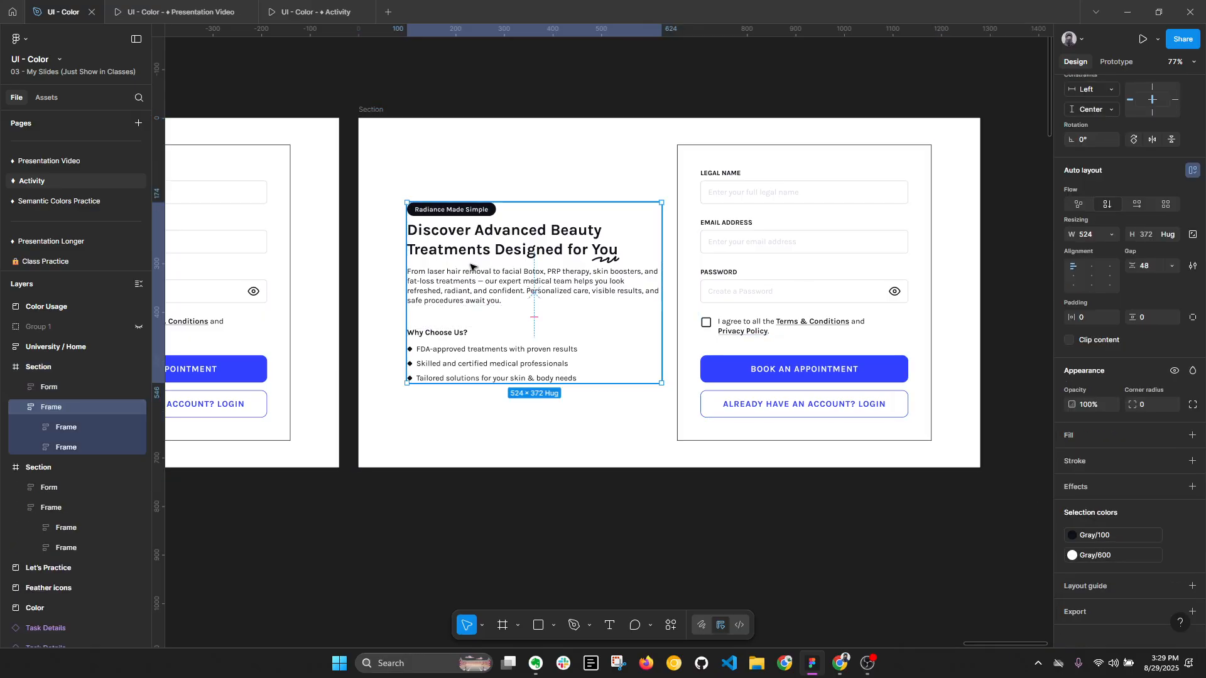
scroll(470, 253, up, 3)
click(507, 183)
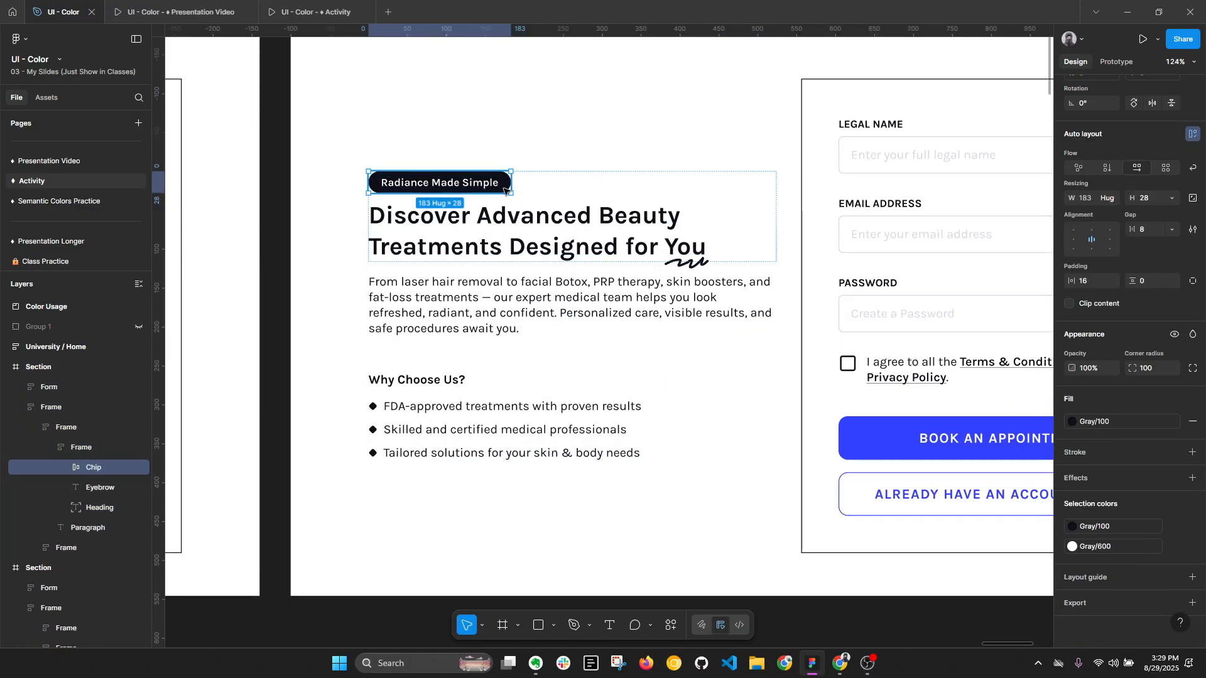
scroll(833, 296, down, 3)
scroll(833, 296, left, 15)
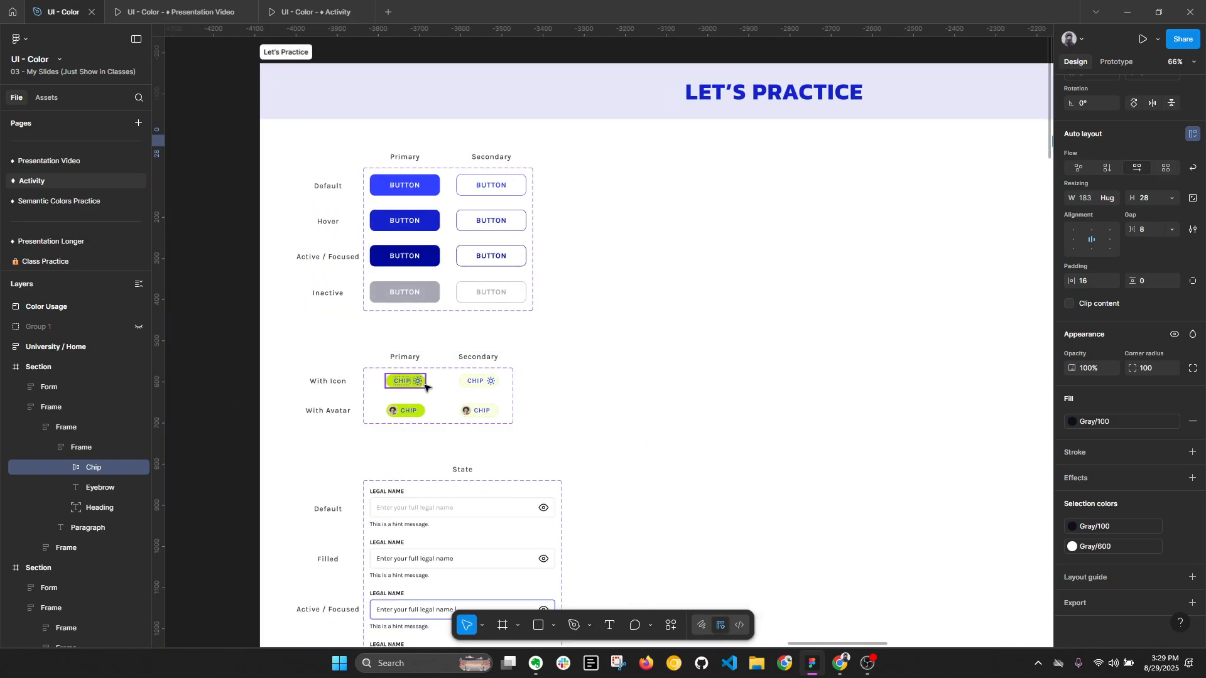
ctrl+click(422, 384)
scroll(443, 362, down, 4)
scroll(713, 316, right, 5)
scroll(888, 235, up, 8)
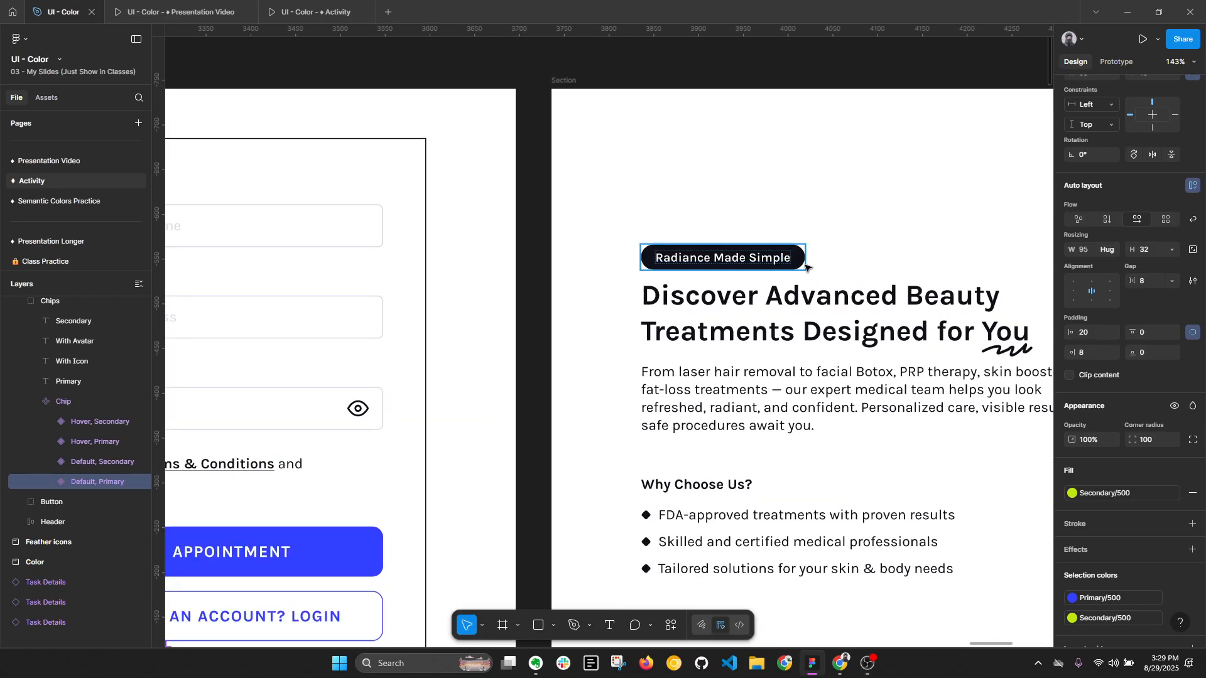
- Paste the green chip into the duplicated section's hero text and move it above the heading
click(802, 263)
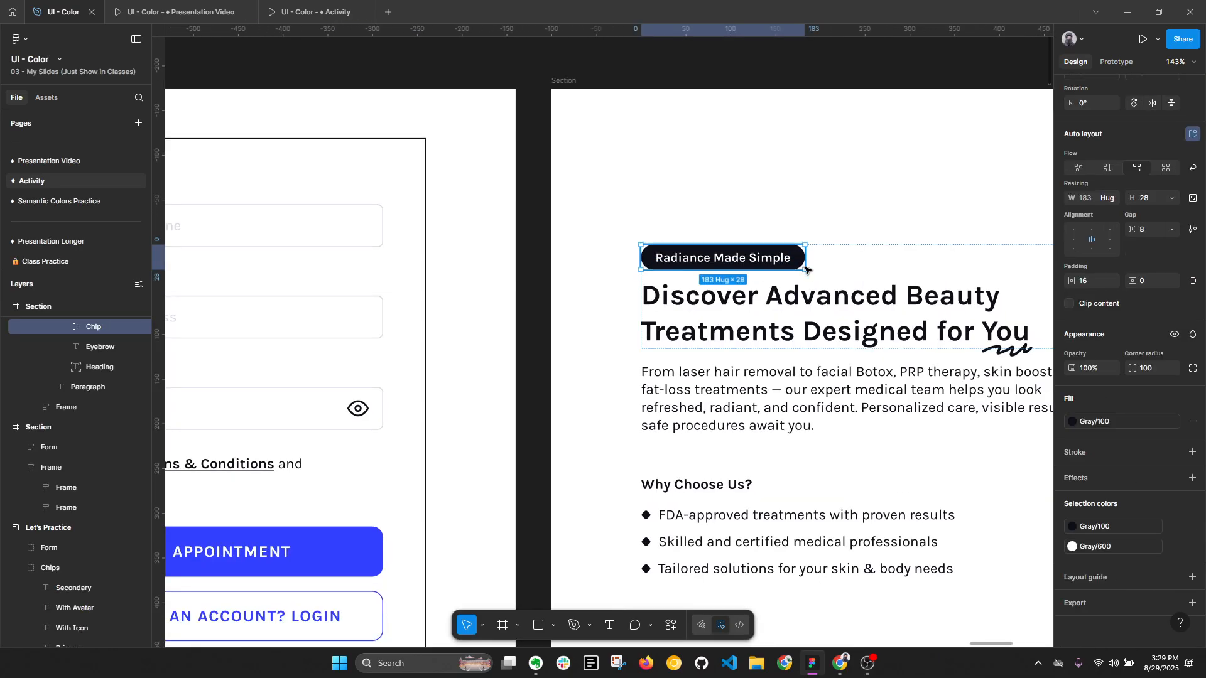
click(850, 267)
key(ctrl+v)
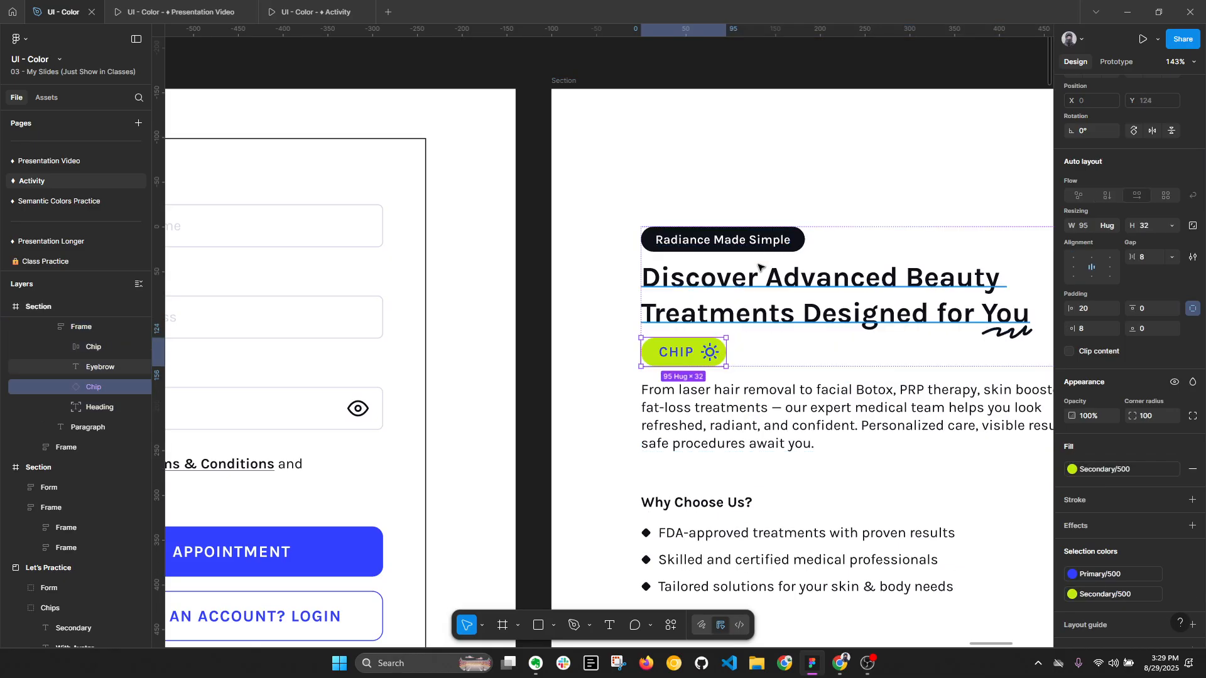
key(Up)
- Replace the green chip's label with "Radiance Made Simple" copied from the dark chip and hide its sun icon
double_click(754, 241)
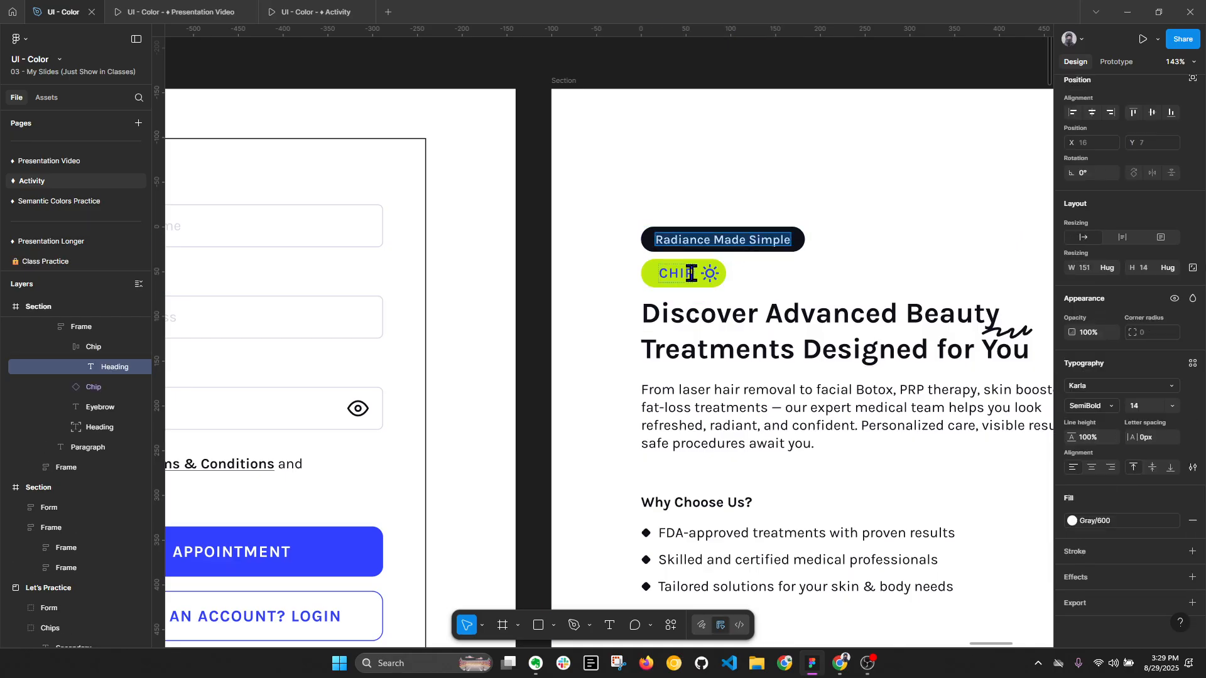
click(691, 274)
text(RADIANCE MADE SIMPLE)
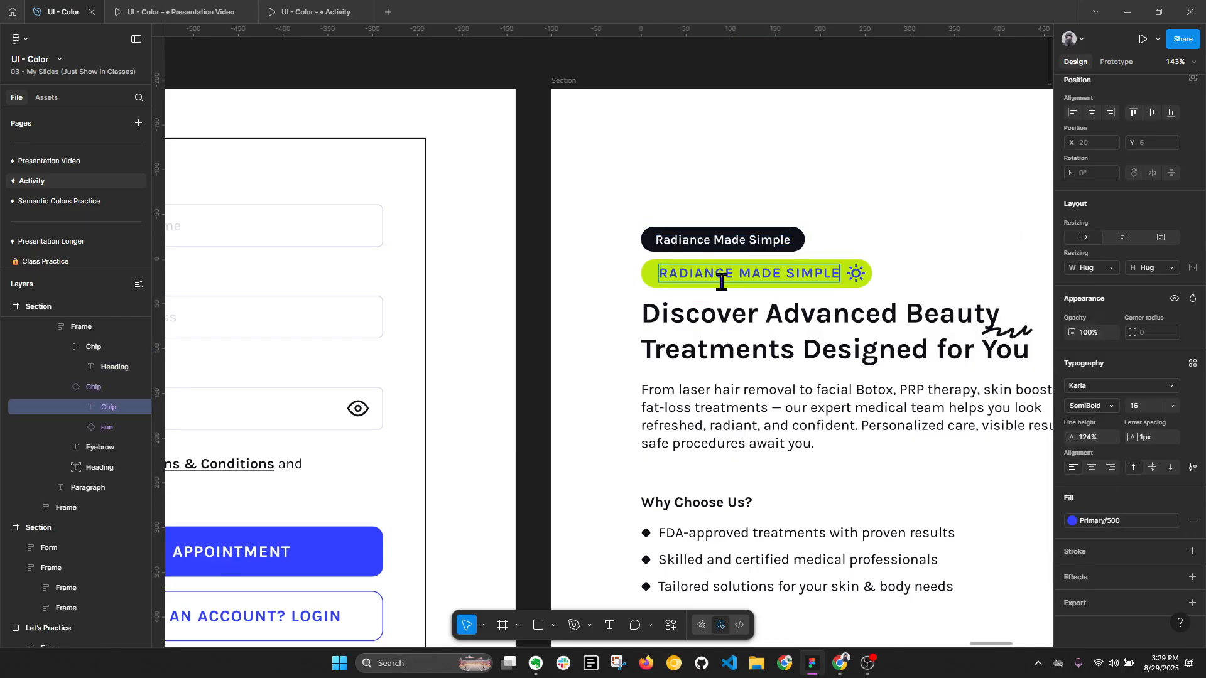
click(853, 274)
key(ctrl+shift+h)
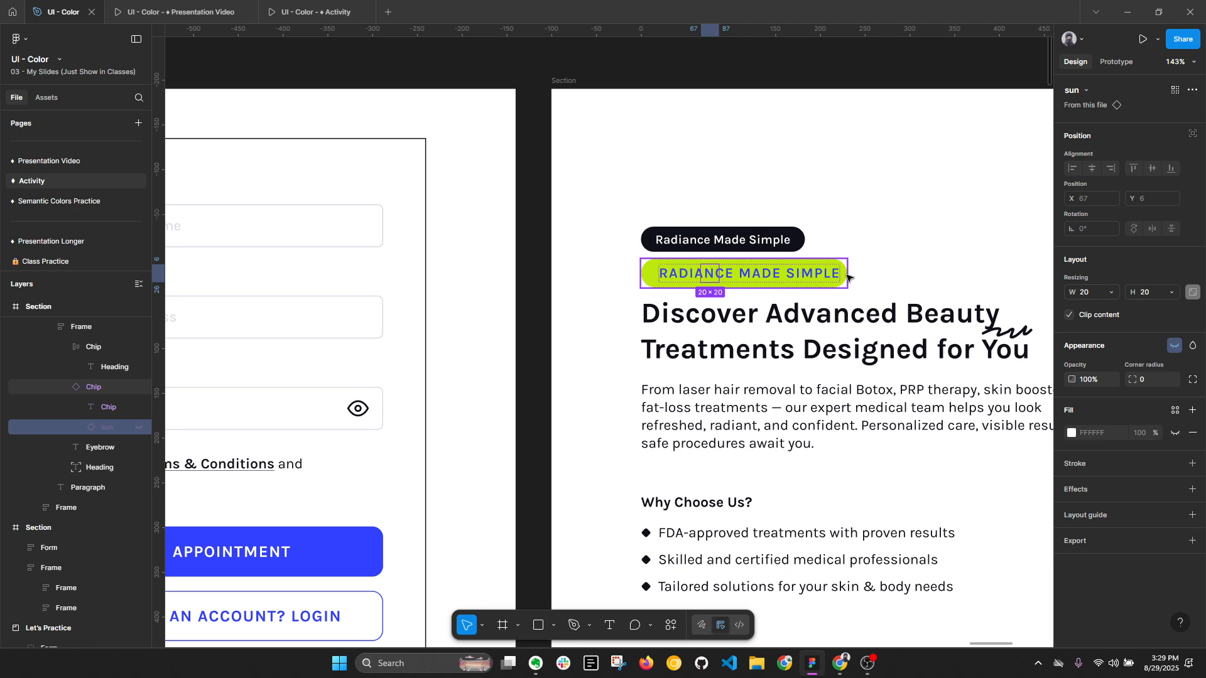
- Delete the dark "Radiance Made Simple" chip above the green one and collapse the layers
click(854, 245)
click(801, 246)
key(Delete)
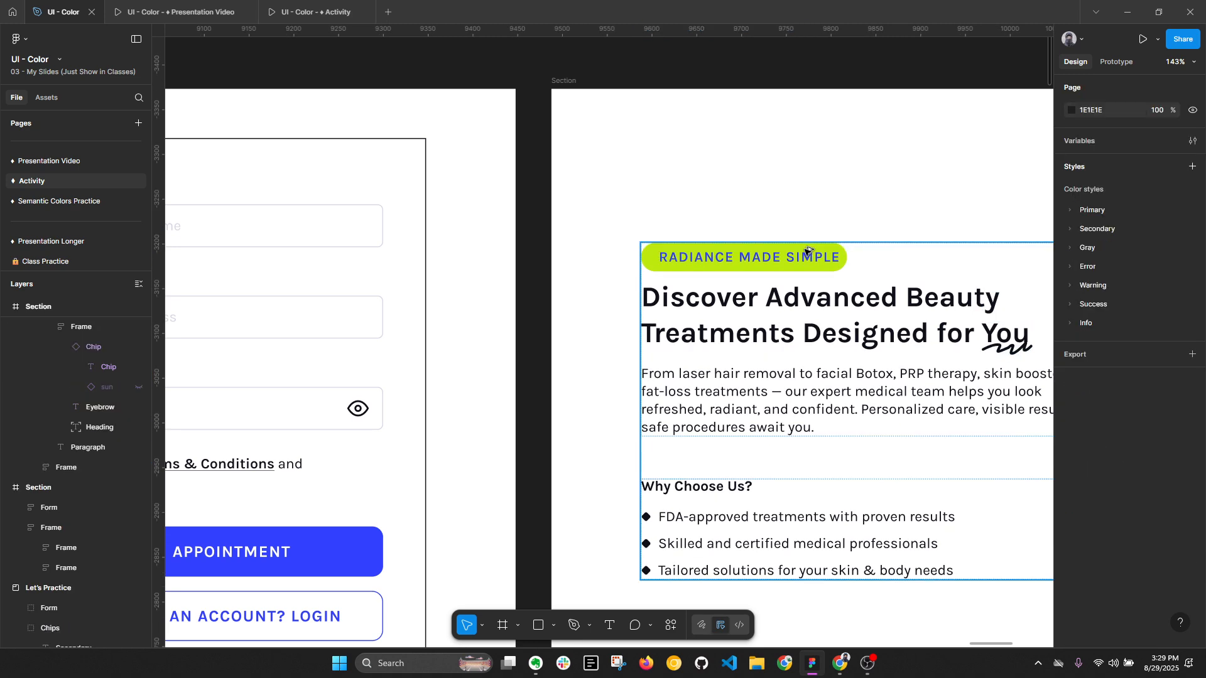
key(alt+l)
- Set the text fill of the "Discover Advanced Beauty Treatments" heading to the Primary/800 style
scroll(650, 265, down, 5)
click(650, 266)
scroll(650, 265, up, 3)
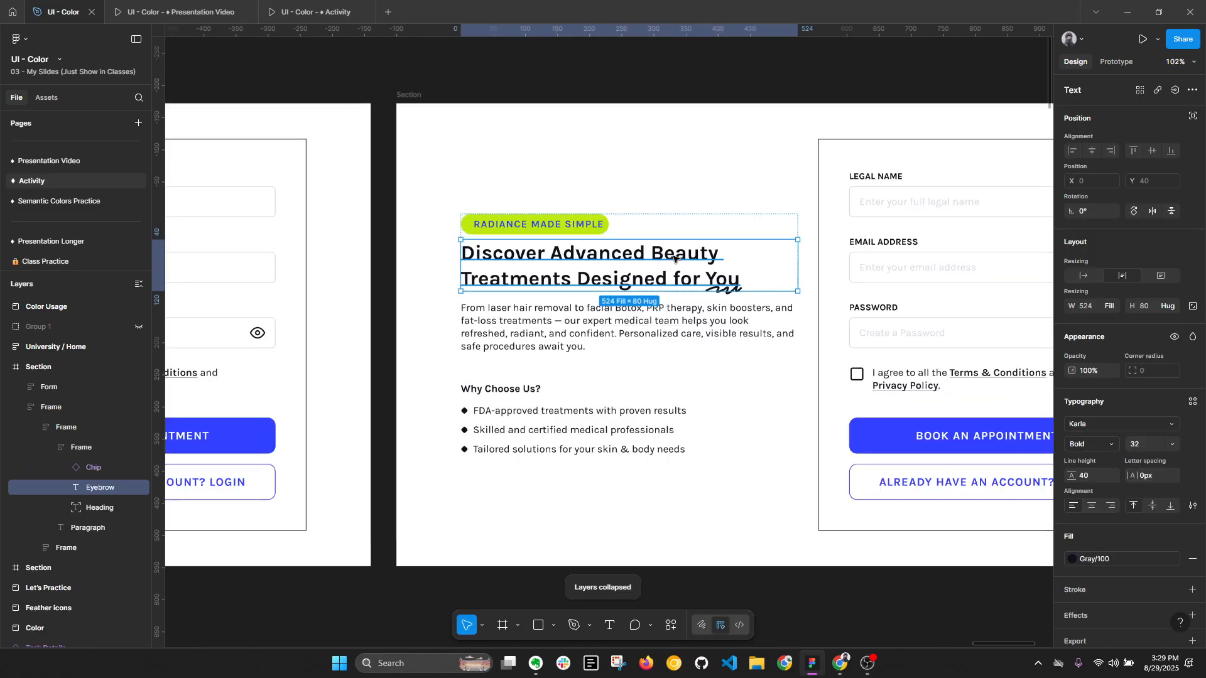
click(1122, 560)
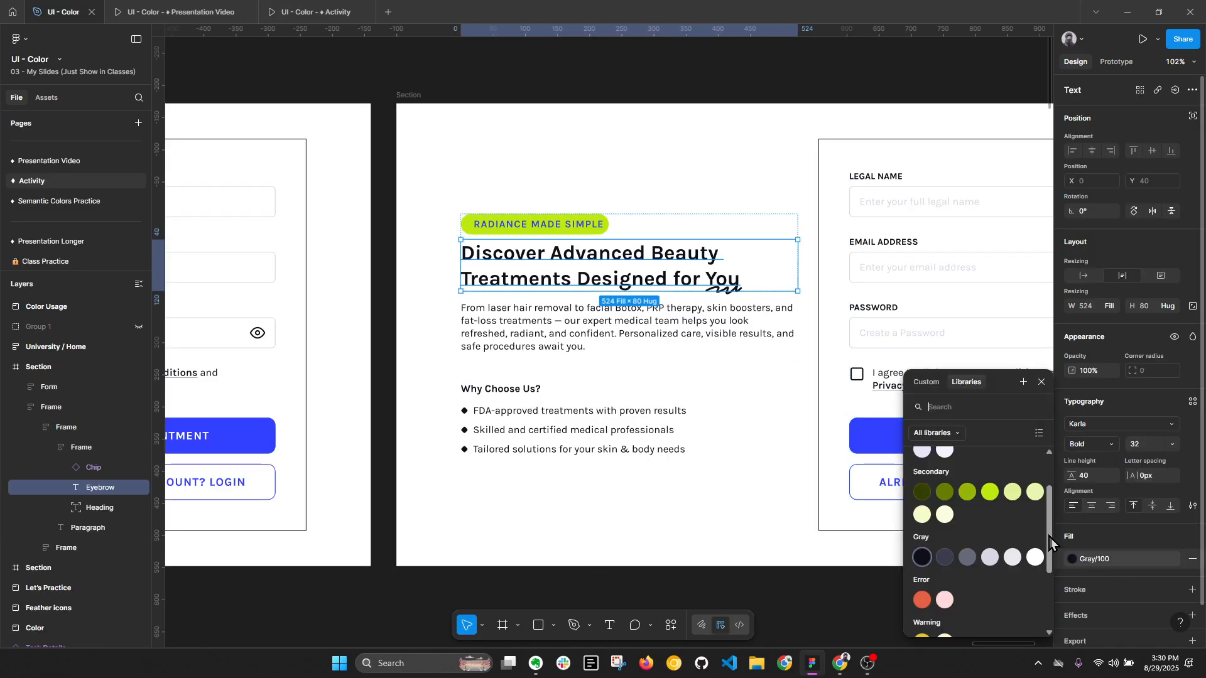
scroll(910, 534, up, 2)
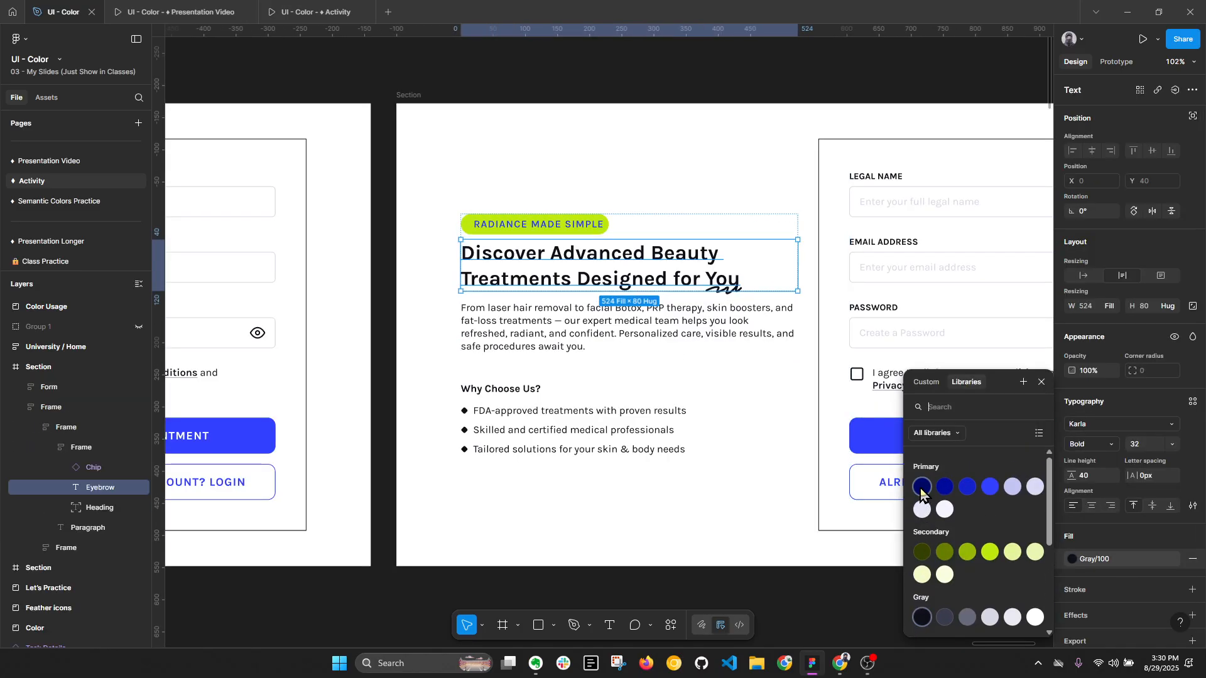
click(922, 489)
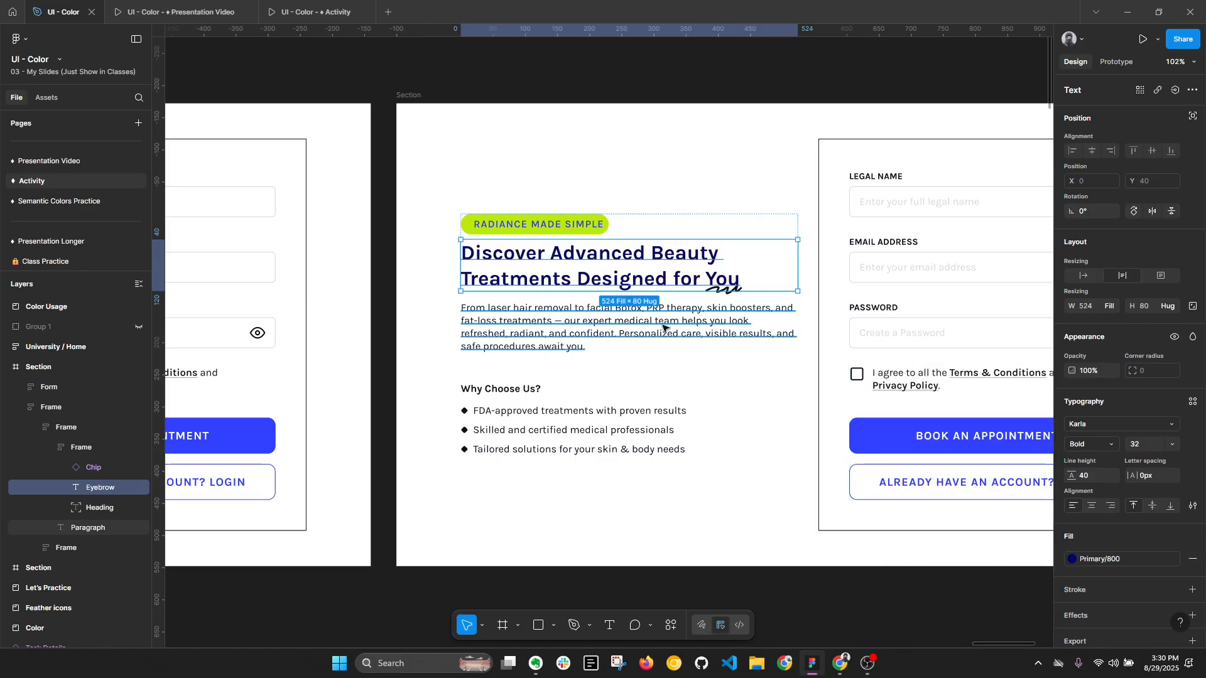
- Set the text fill of the paragraph below the "Discover Advanced Beauty" heading to the Gray/300 style
click(738, 339)
click(1122, 556)
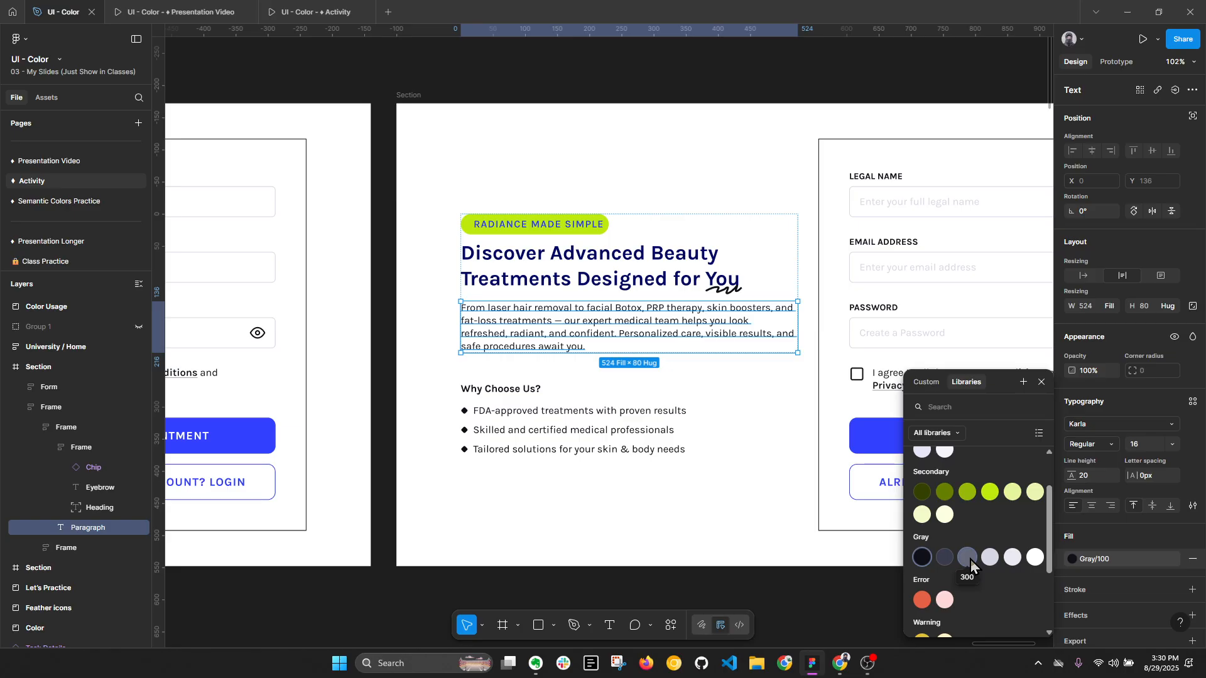
click(951, 562)
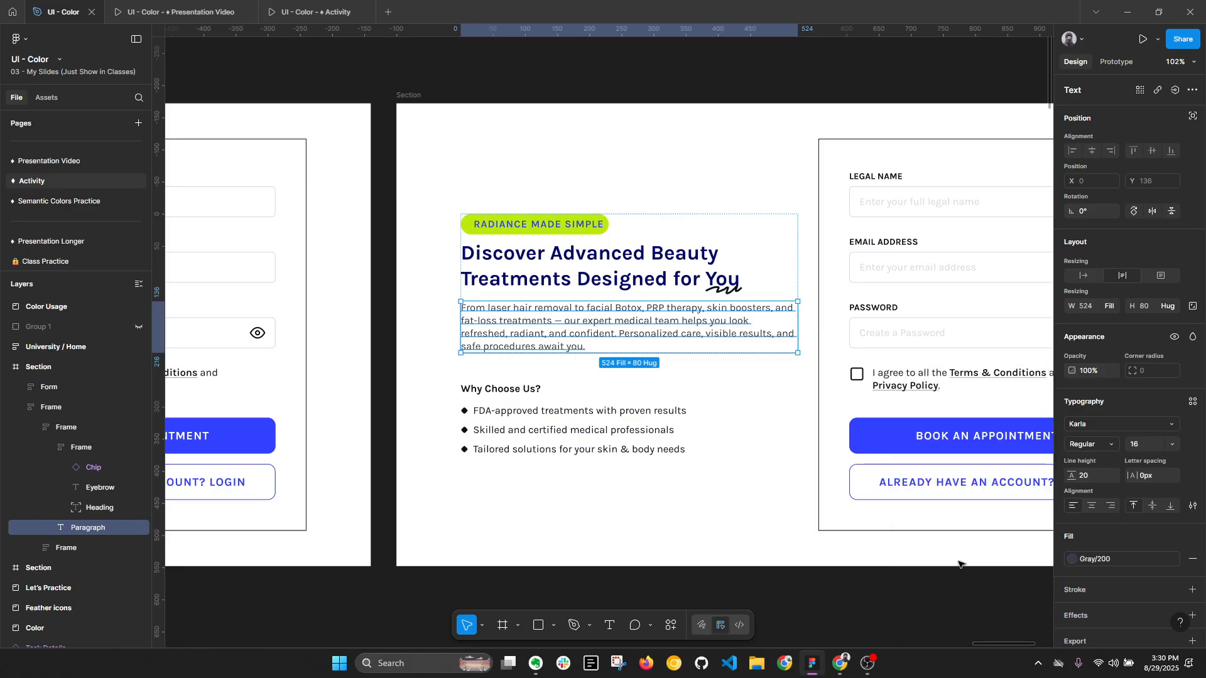
click(1100, 560)
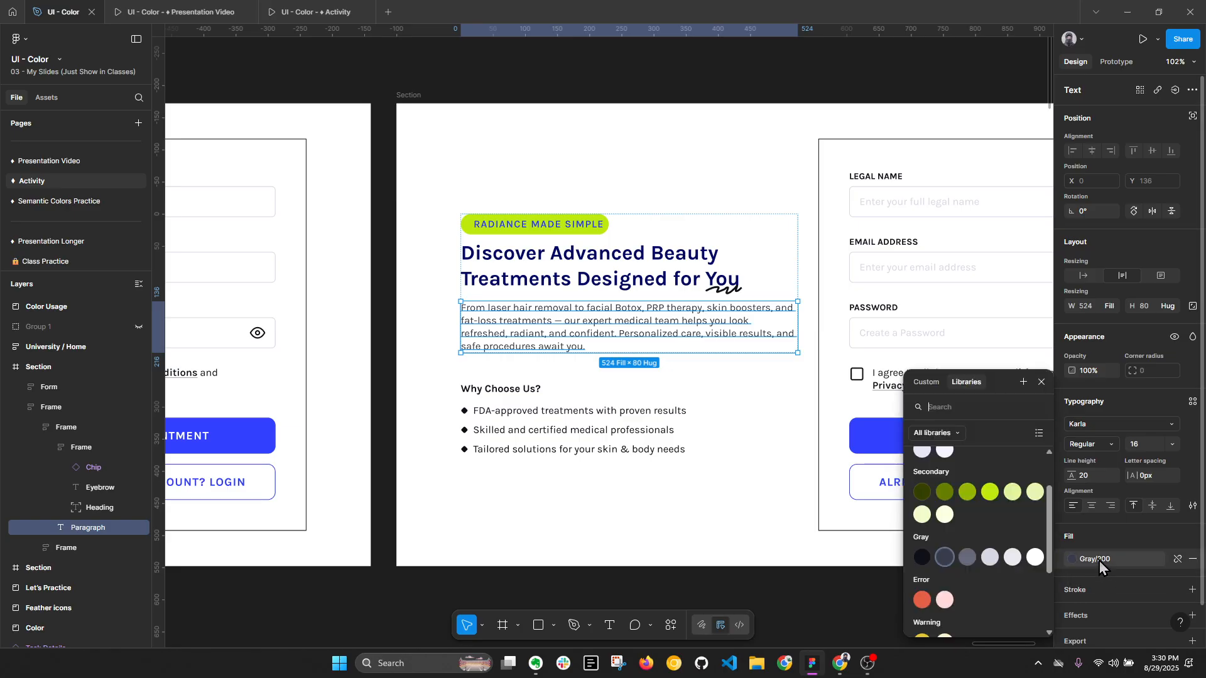
click(973, 560)
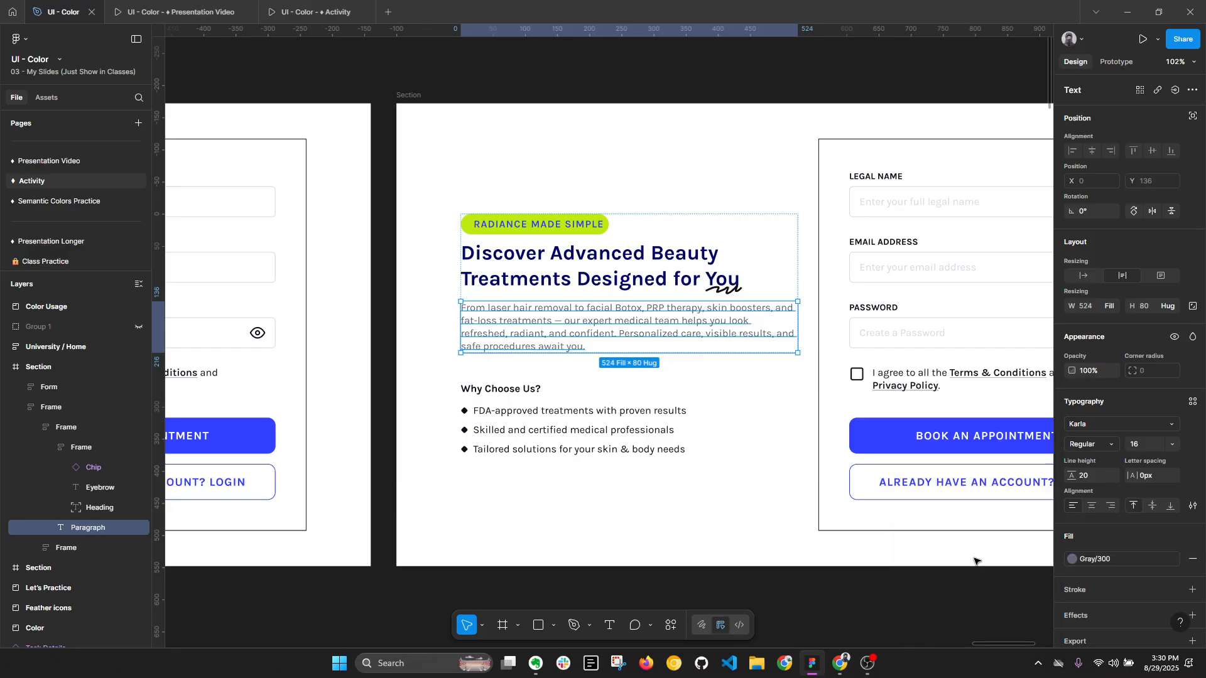
click(881, 597)
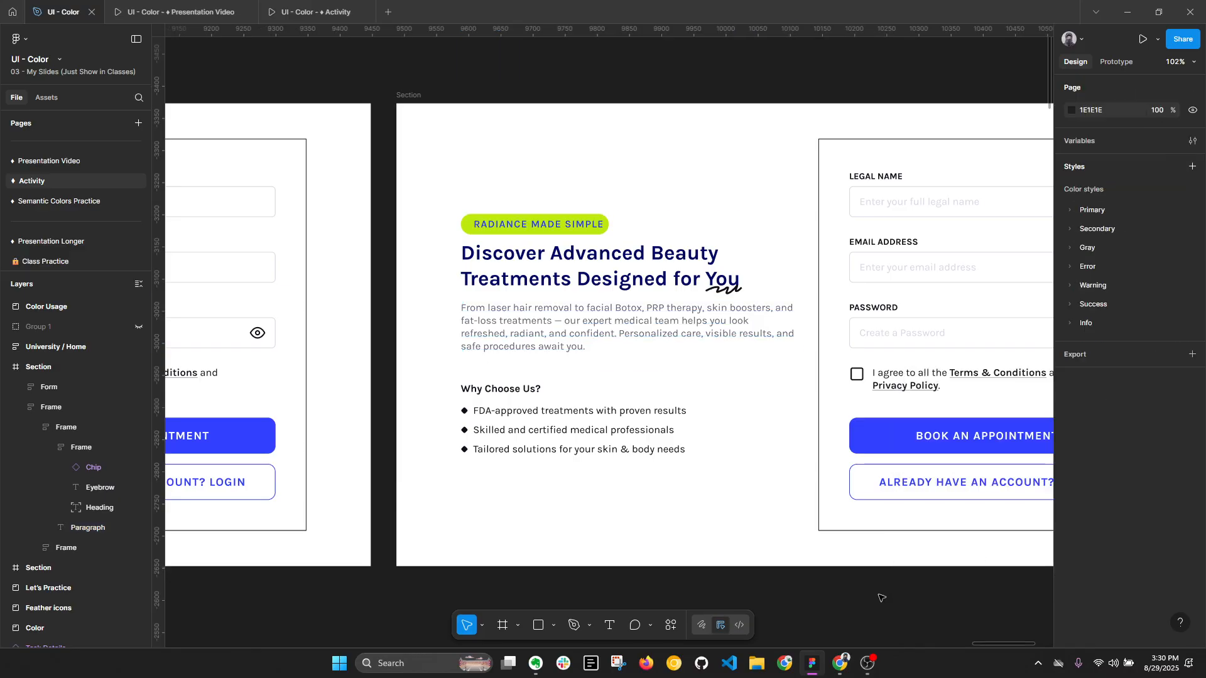
- Set the text fill of all three bullet lines under "Why Choose Us?" to the Gray/300 style
ctrl+click(569, 413)
ctrl+shift+click(572, 431)
ctrl+shift+click(571, 448)
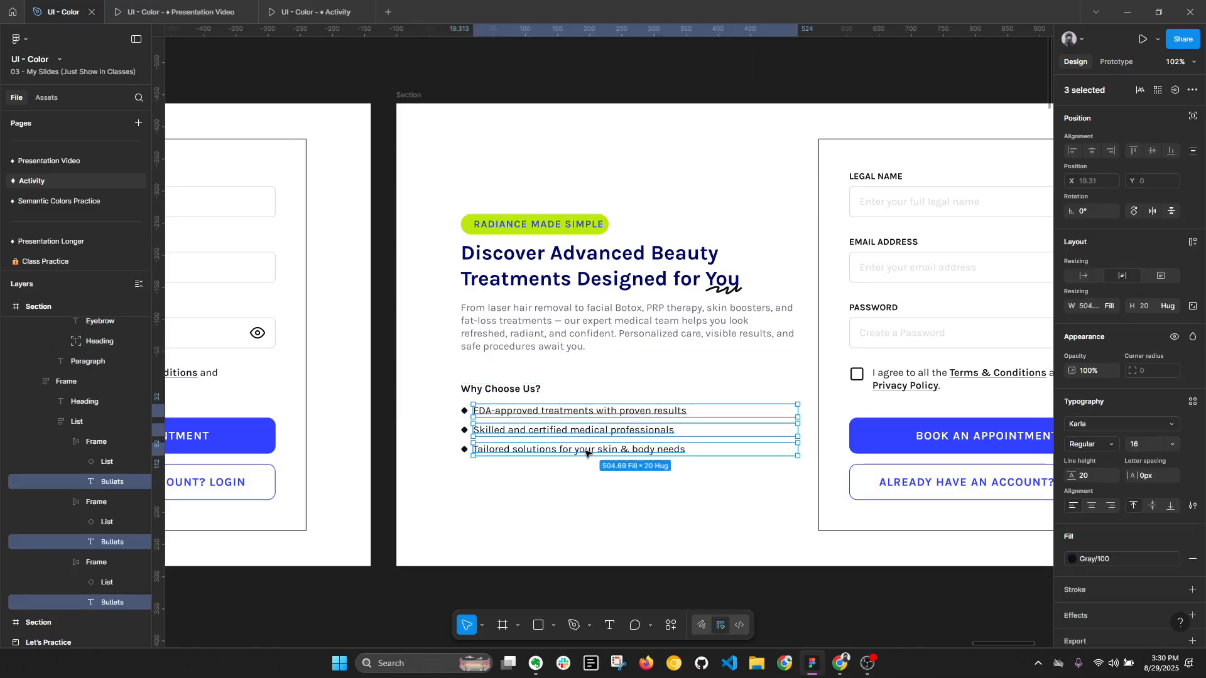
click(1094, 559)
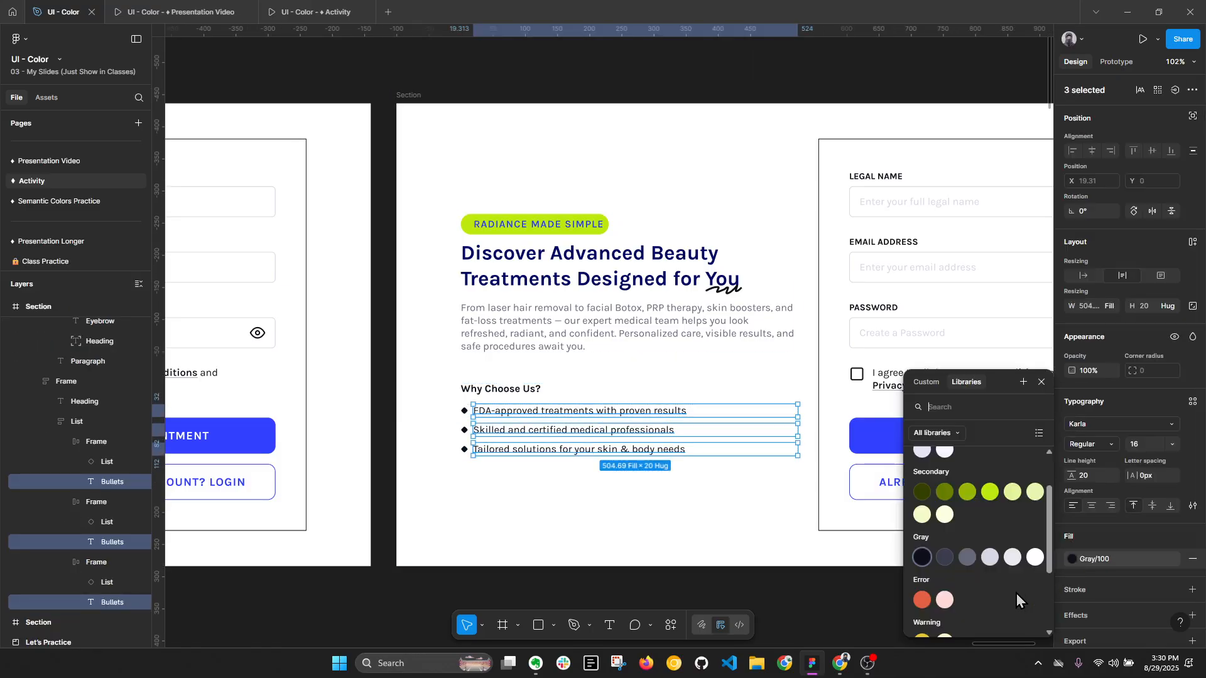
click(966, 563)
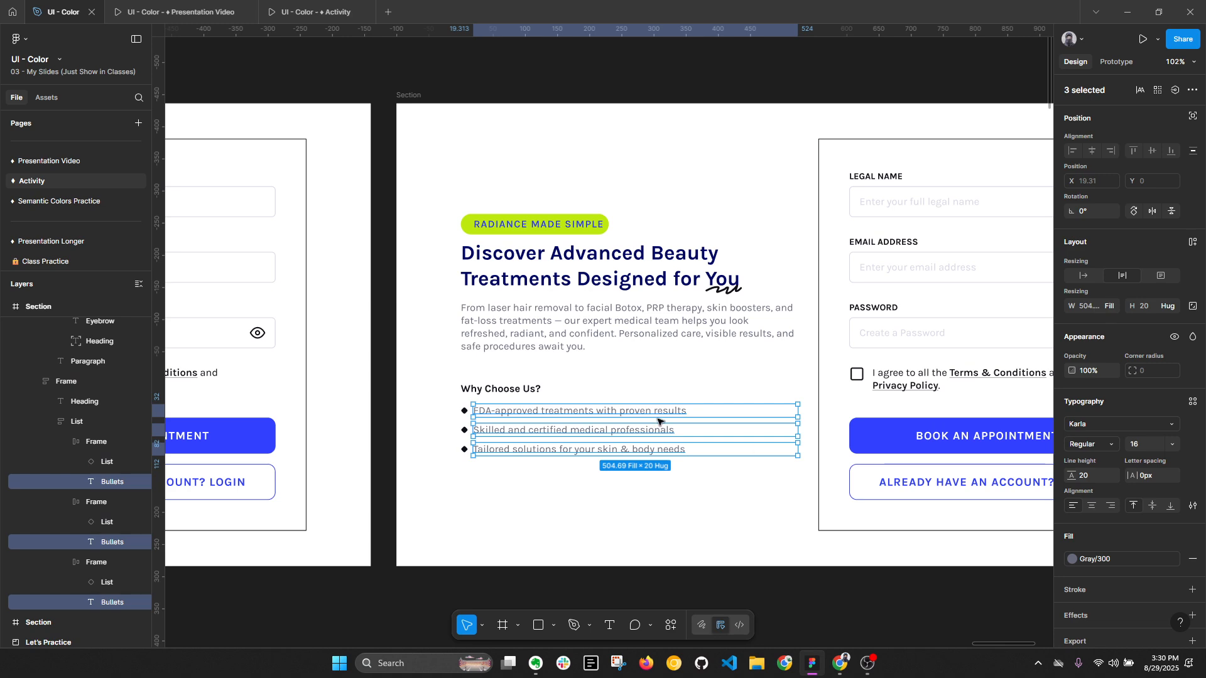
- Set the "Why Choose Us?" heading's text fill to the Primary/800 style and collapse the layers
click(517, 390)
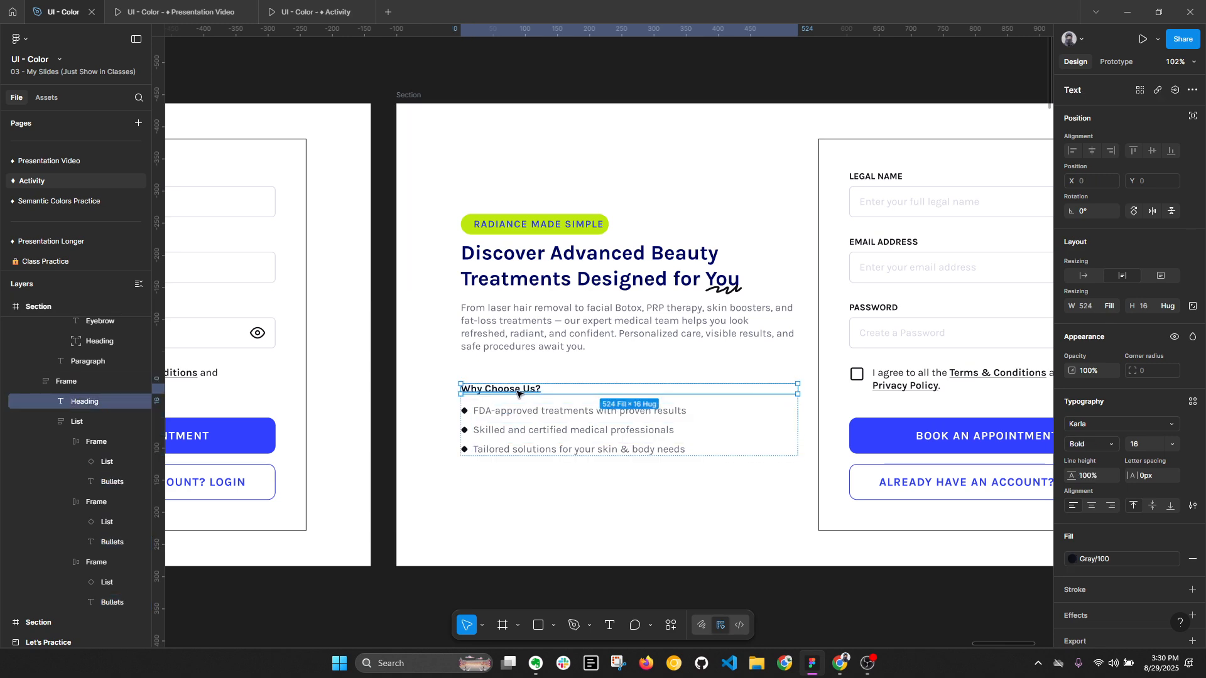
click(1094, 559)
scroll(936, 518, up, 2)
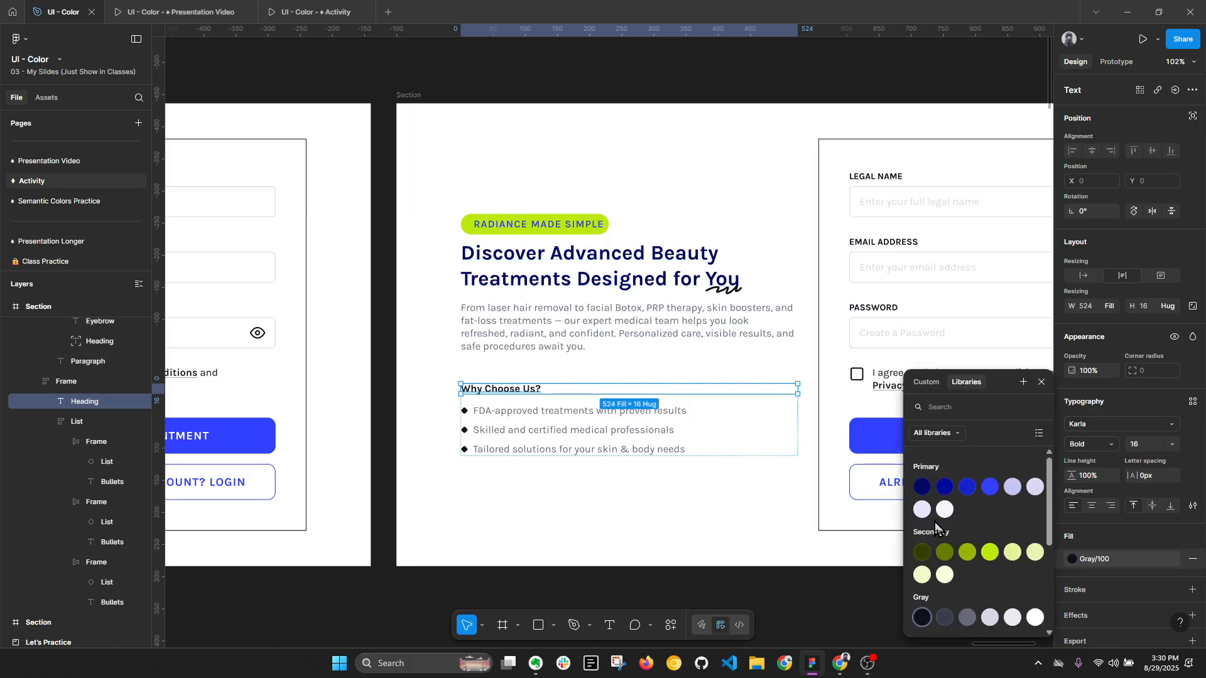
click(923, 488)
click(878, 600)
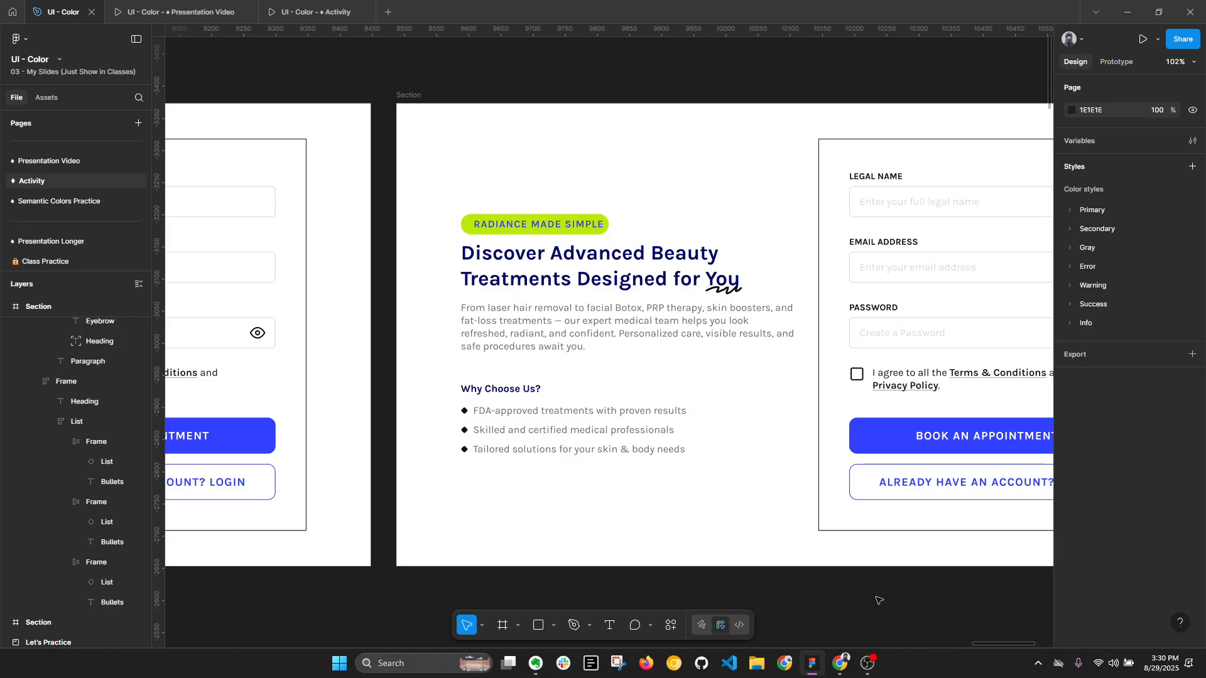
key(alt+l)
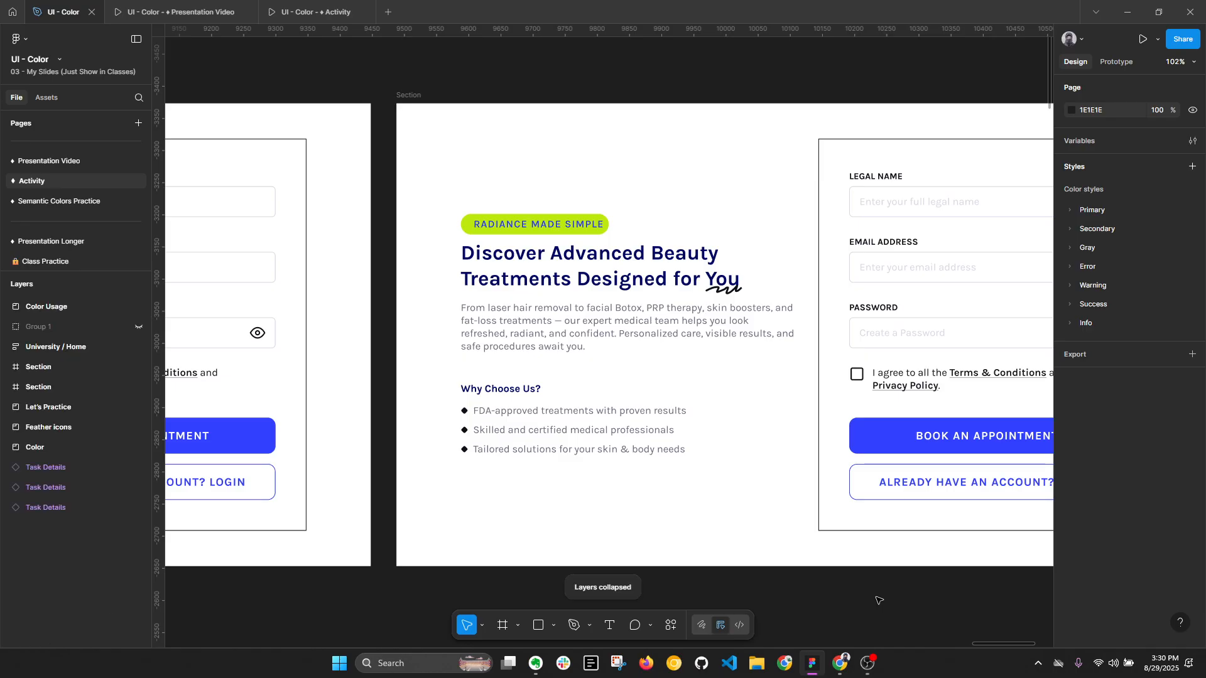
- Set the fill of the three diamond bullet markers in the "Why Choose Us?" list to Secondary/500
scroll(483, 421, up, 1)
ctrl+click(463, 412)
ctrl+shift+click(467, 435)
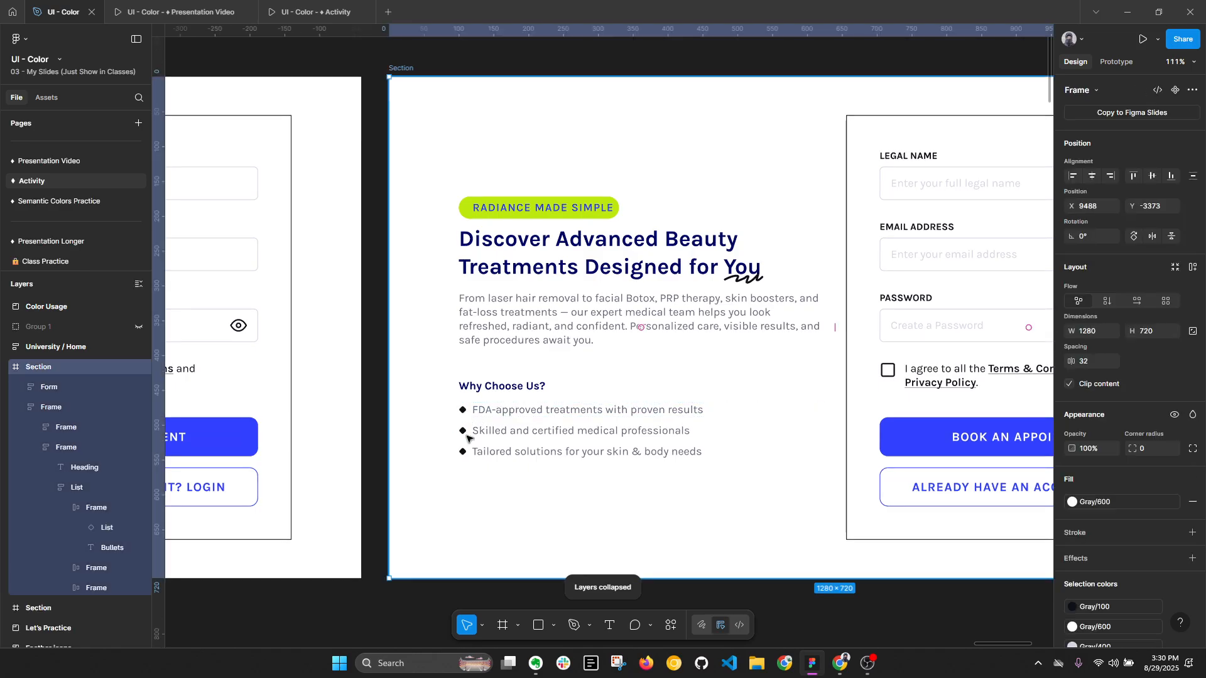
ctrl+click(463, 410)
ctrl+shift+click(465, 432)
ctrl+shift+click(463, 453)
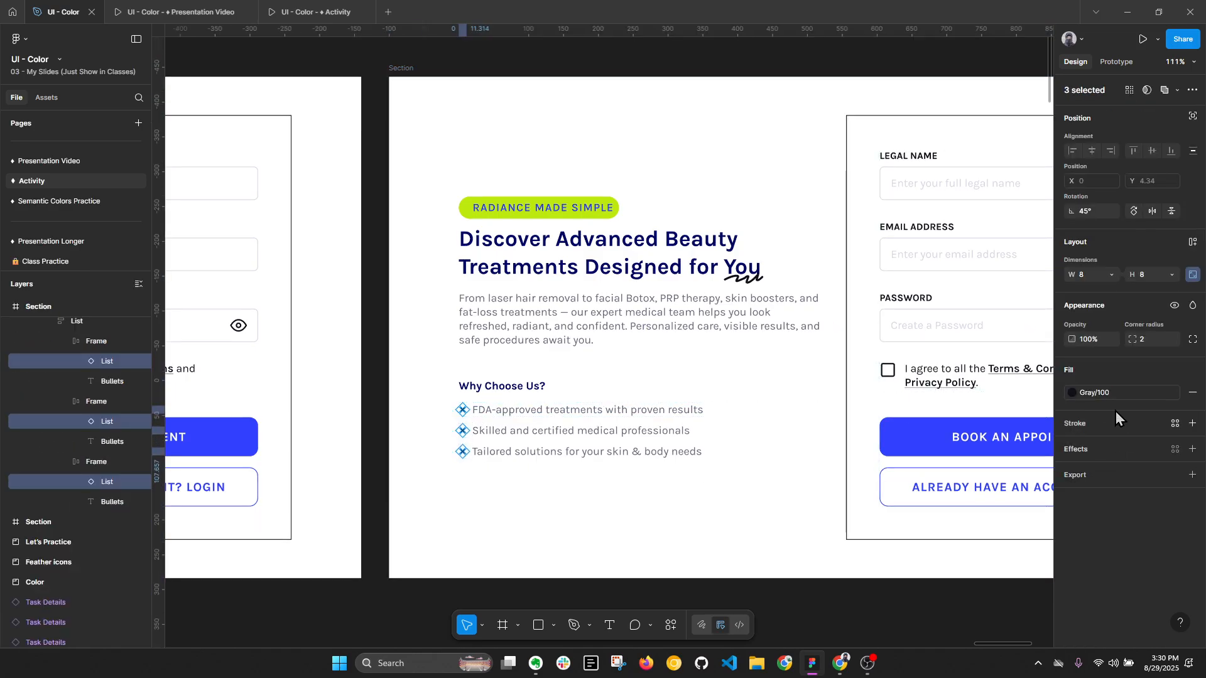
click(1096, 393)
scroll(961, 513, up, 2)
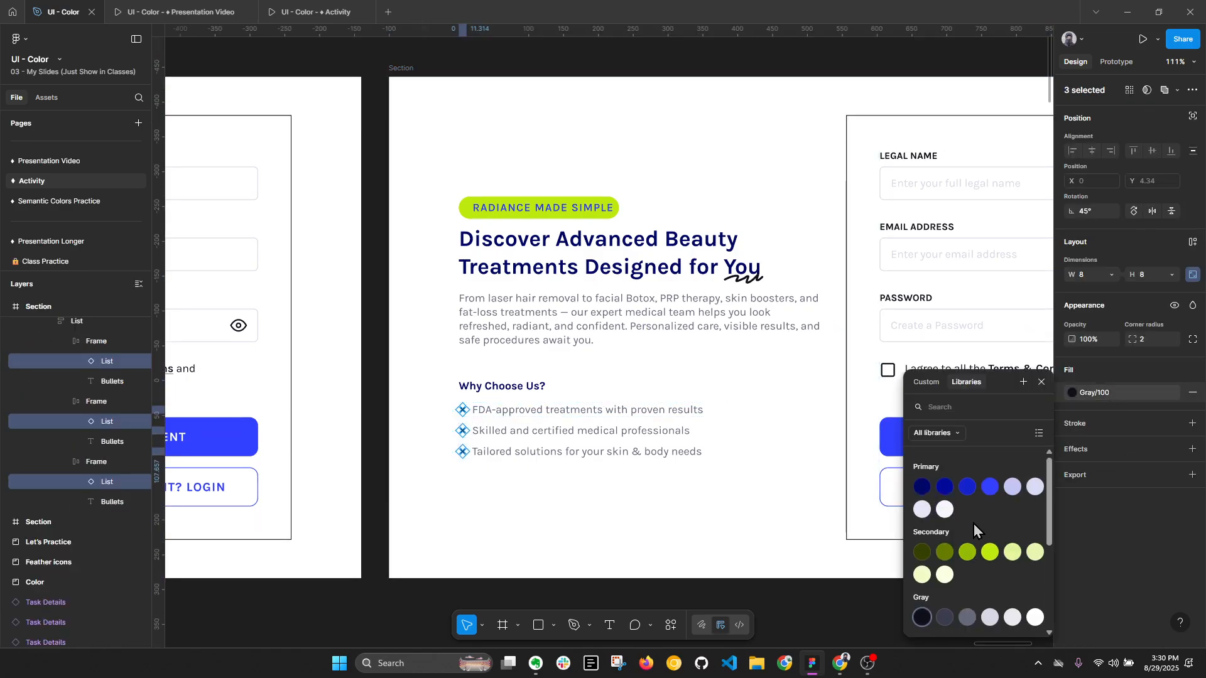
click(993, 551)
click(689, 580)
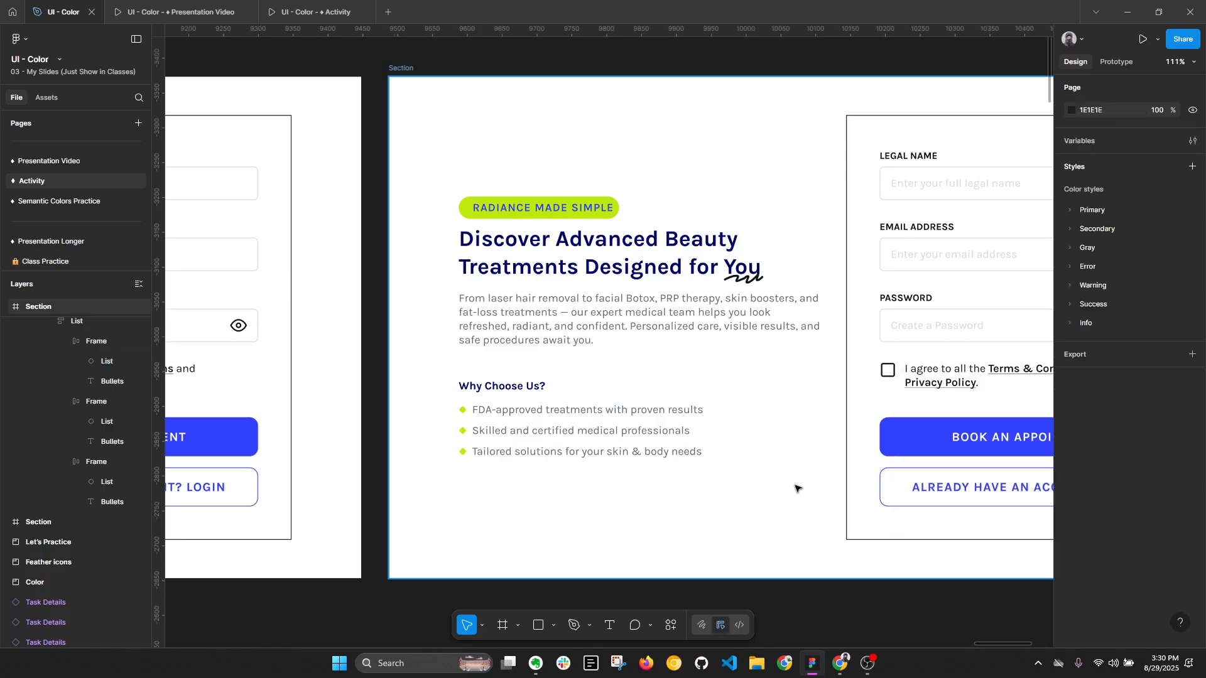
- Change the fill of the three diamond bullet markers to the Primary/500 style
key(ctrl+z)
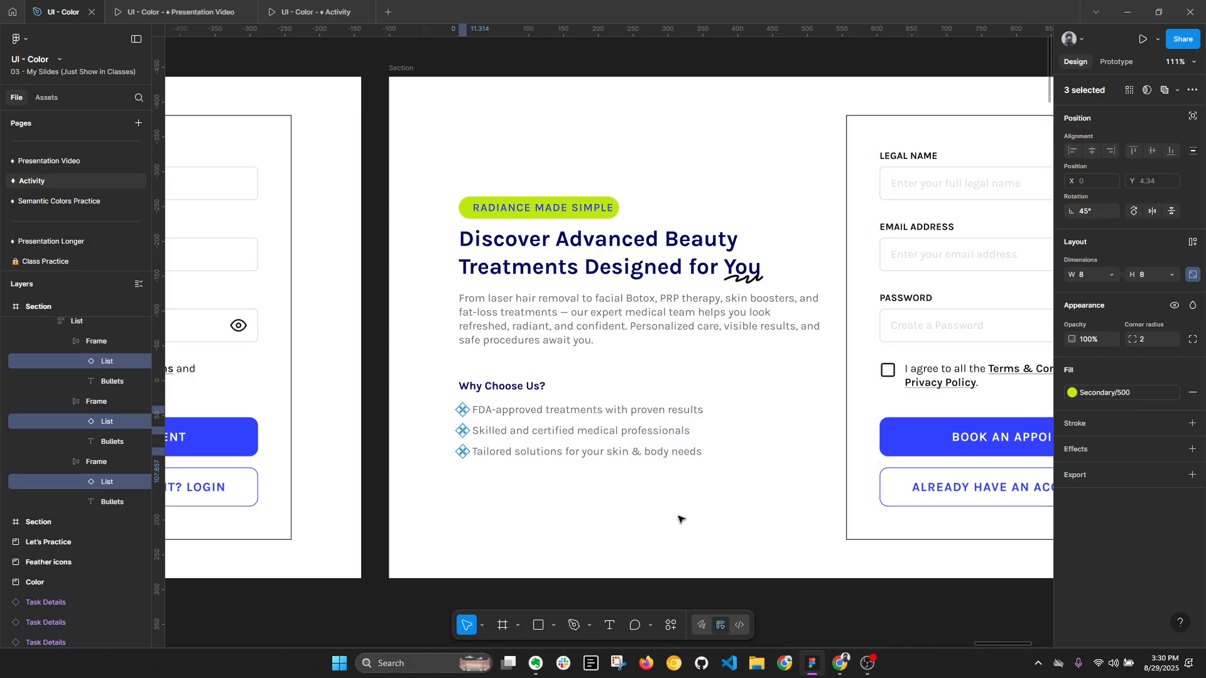
click(487, 515)
key(ctrl+z)
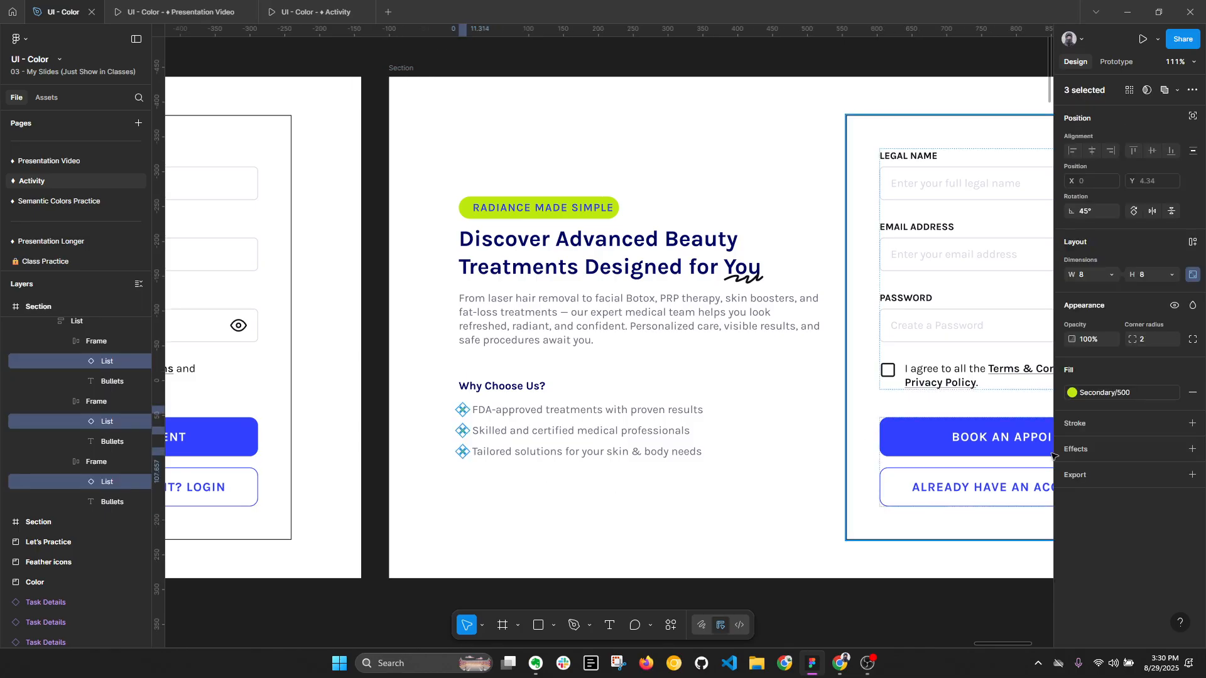
click(1125, 393)
click(990, 486)
click(669, 523)
- Set the fill of the squiggle under "You" in the main heading to the Secondary/500 style
scroll(669, 523, down, 1)
drag(792, 528, 585, 485)
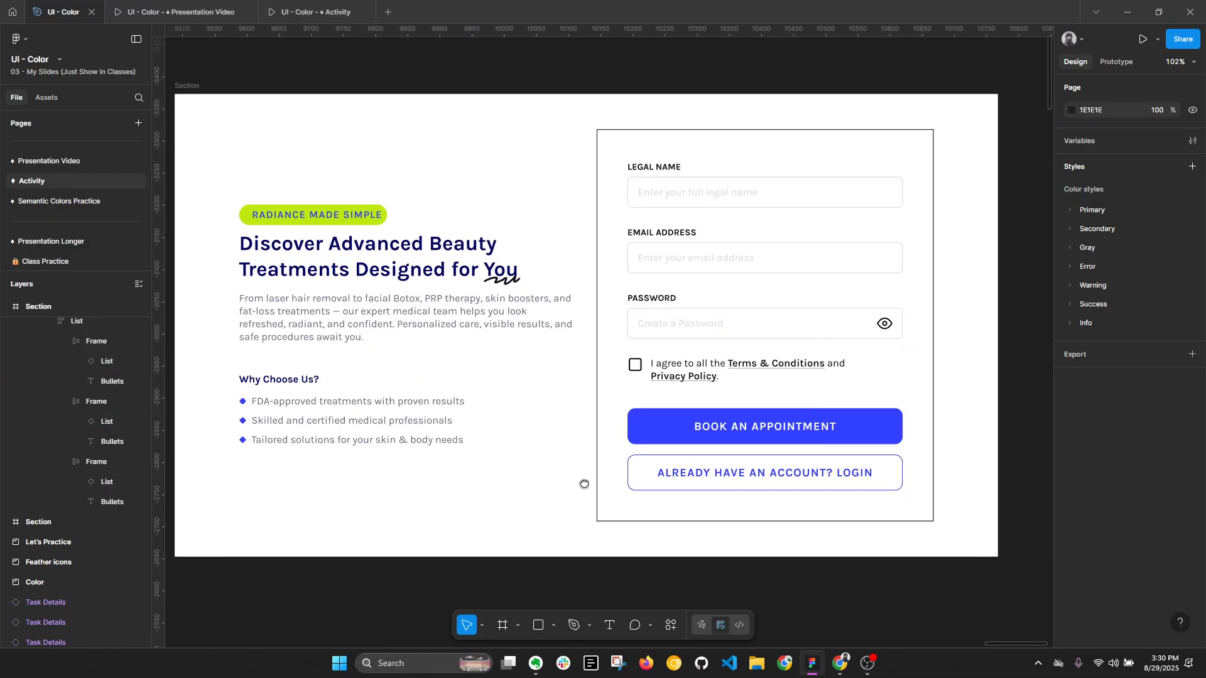
click(500, 273)
drag(459, 301, 592, 301)
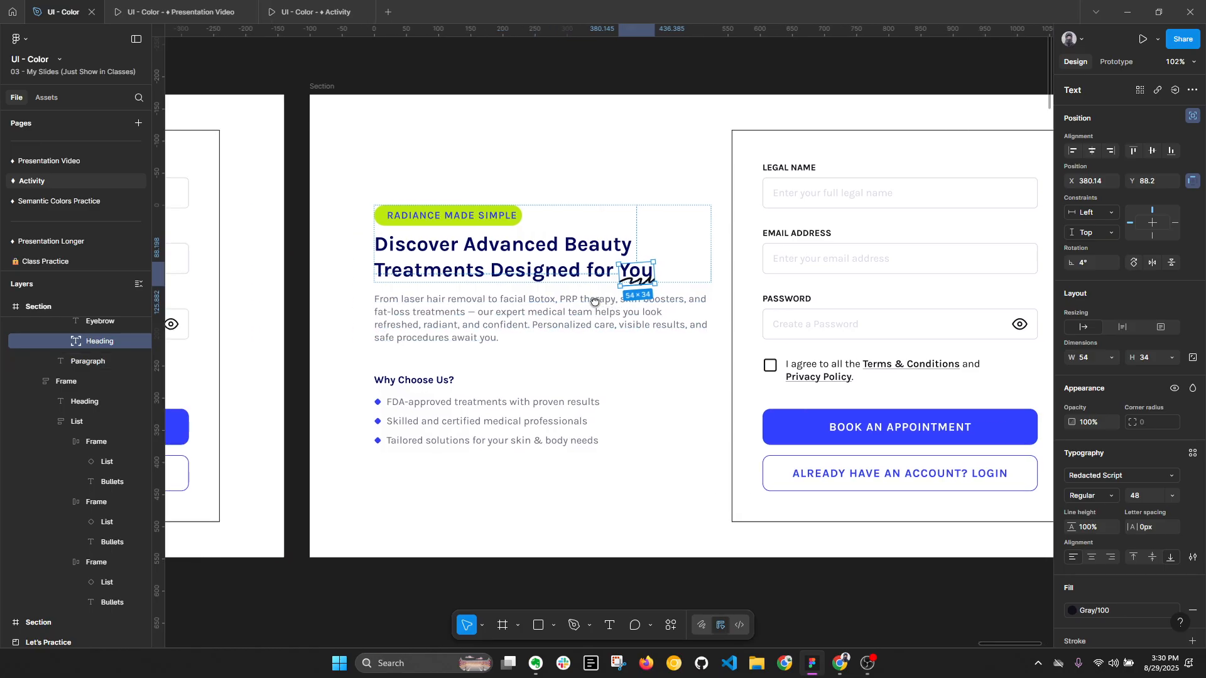
click(1121, 613)
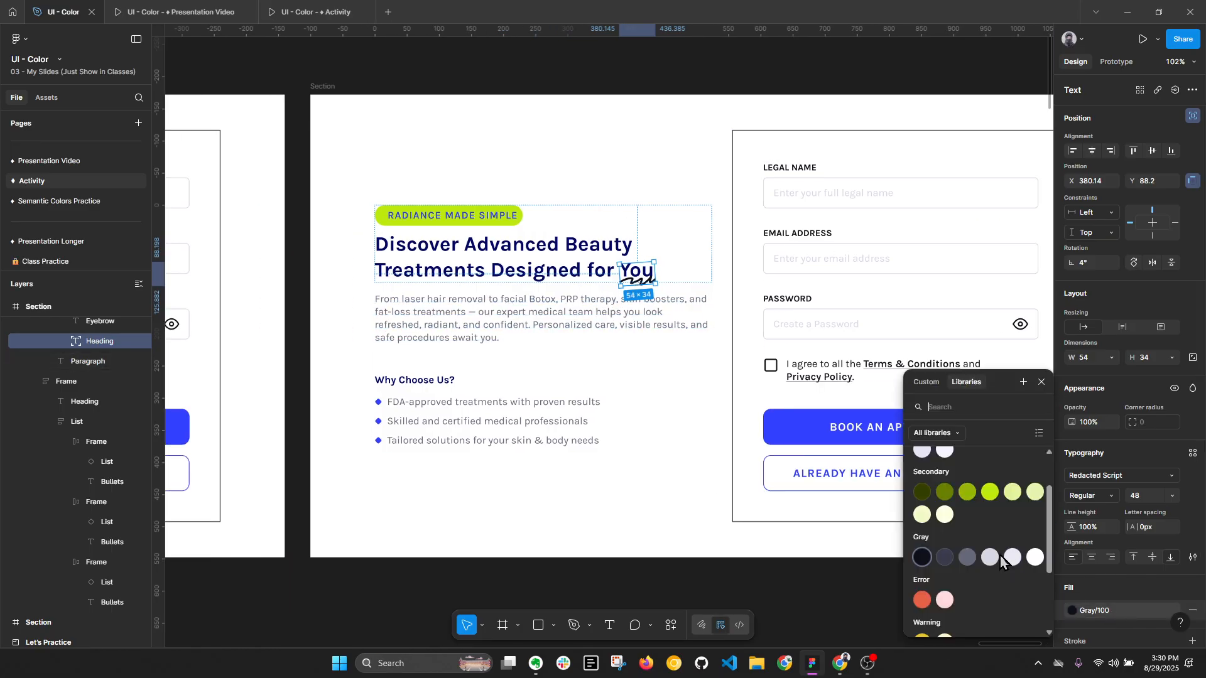
click(997, 549)
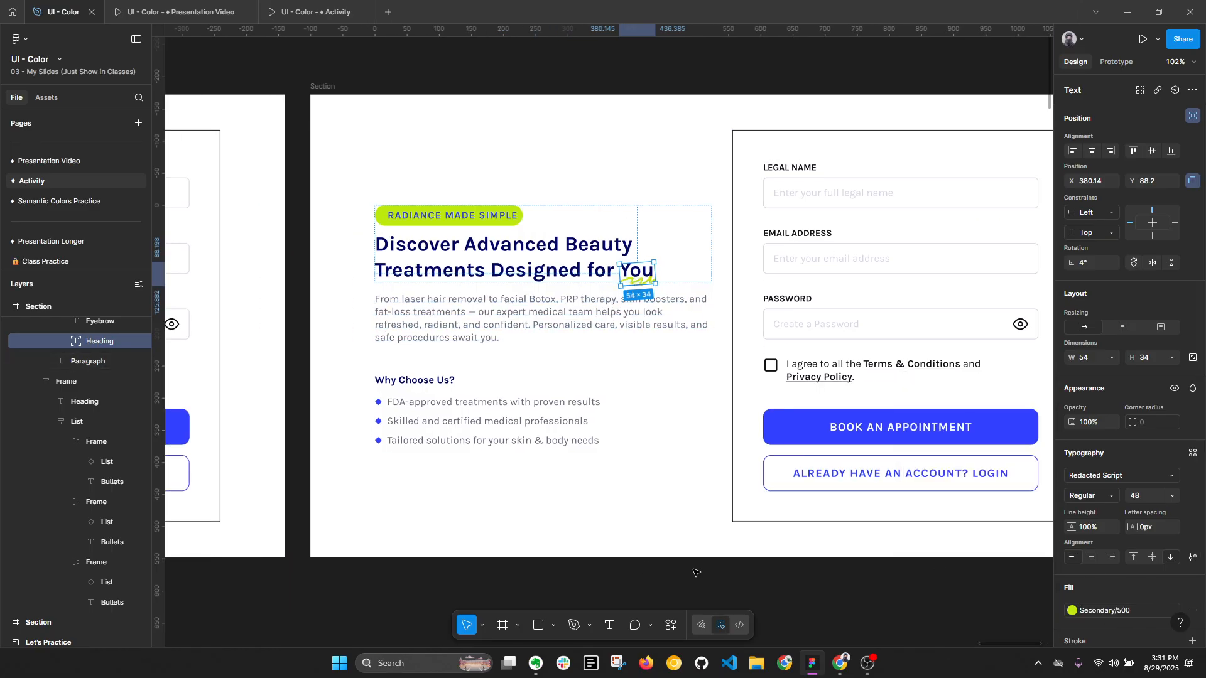
- Try the Primary/500 style as the fill of the squiggle under "You" and undo it
click(1114, 612)
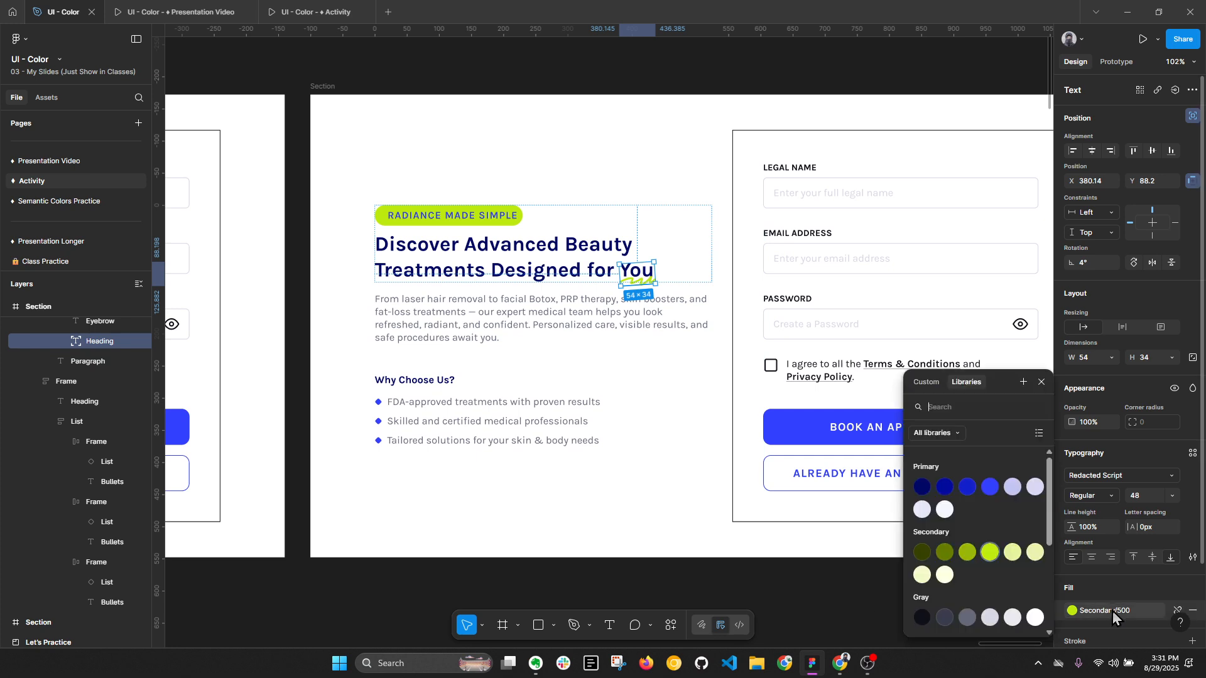
click(992, 490)
key(ctrl+z)
click(869, 612)
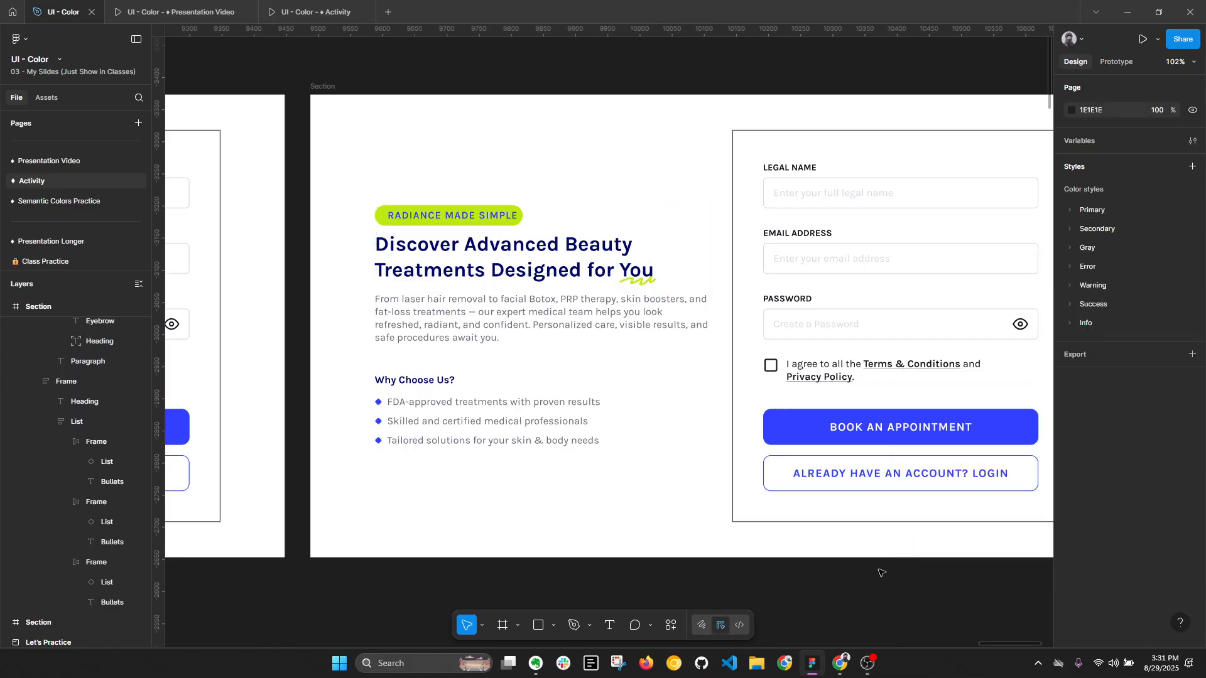
- Collapse the layers and set the stroke of the appointment form card to the Gray/500 style
key(alt+l)
scroll(702, 332, down, 3)
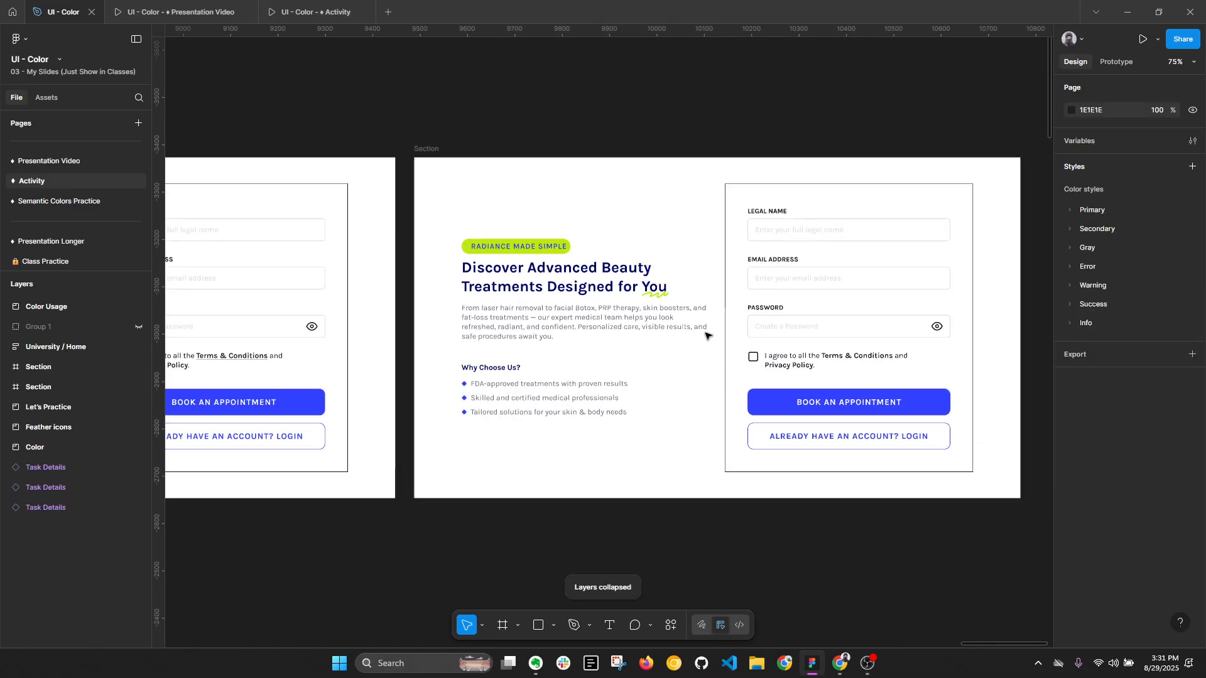
click(951, 307)
scroll(951, 308, right, 2)
scroll(1188, 376, down, 5)
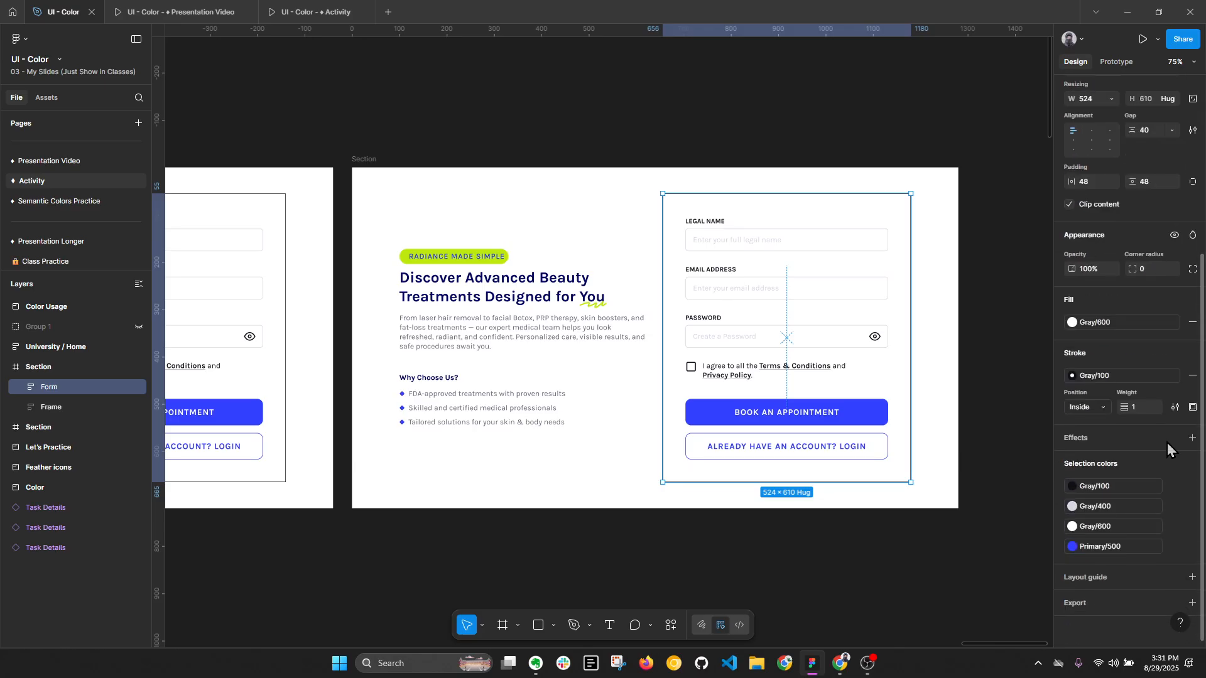
click(1073, 376)
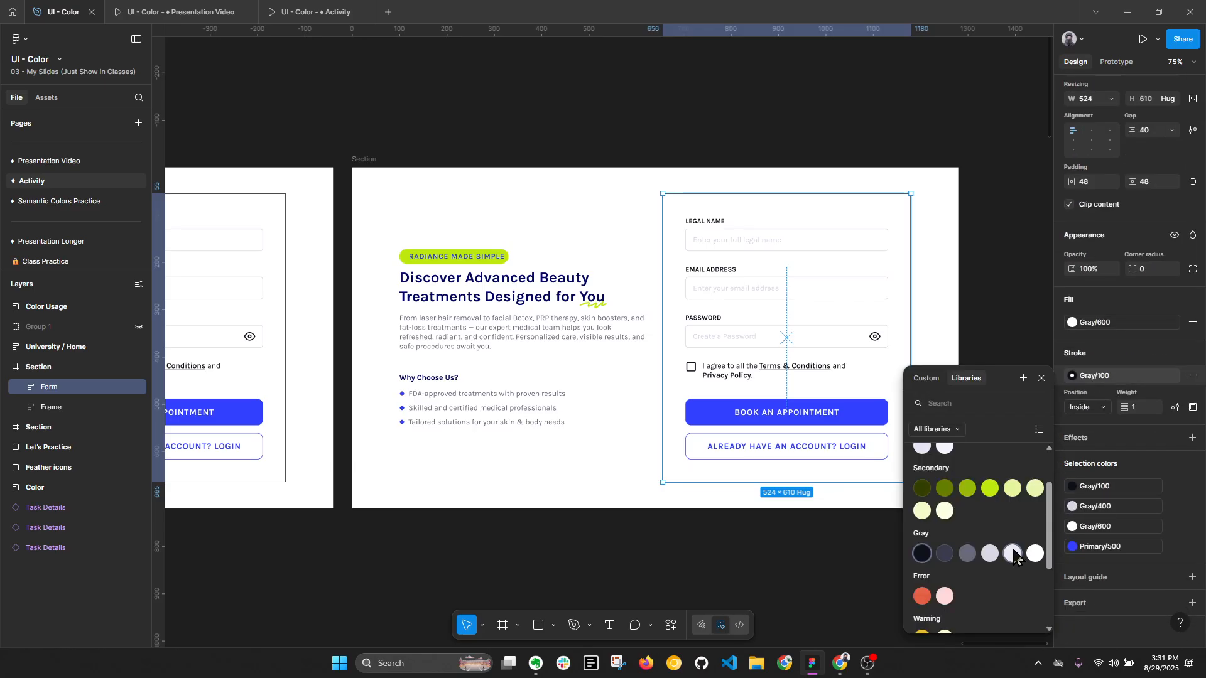
key(Escape)
click(925, 577)
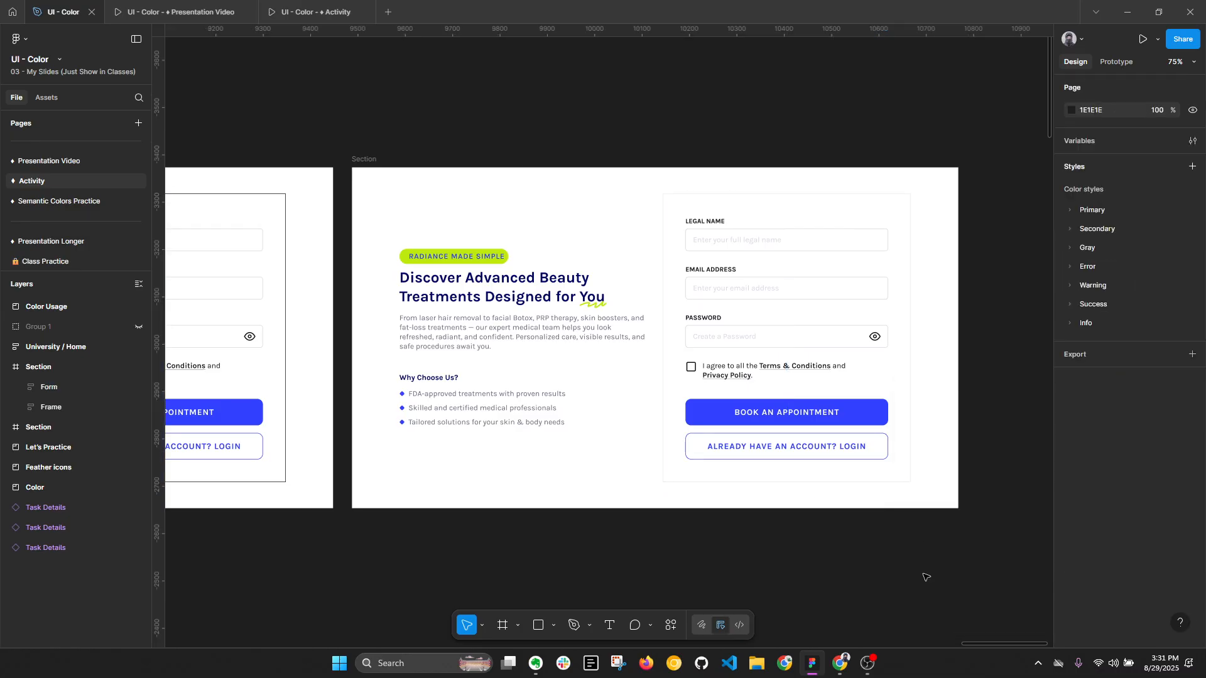
- Give the appointment form card a corner radius of 24
click(841, 372)
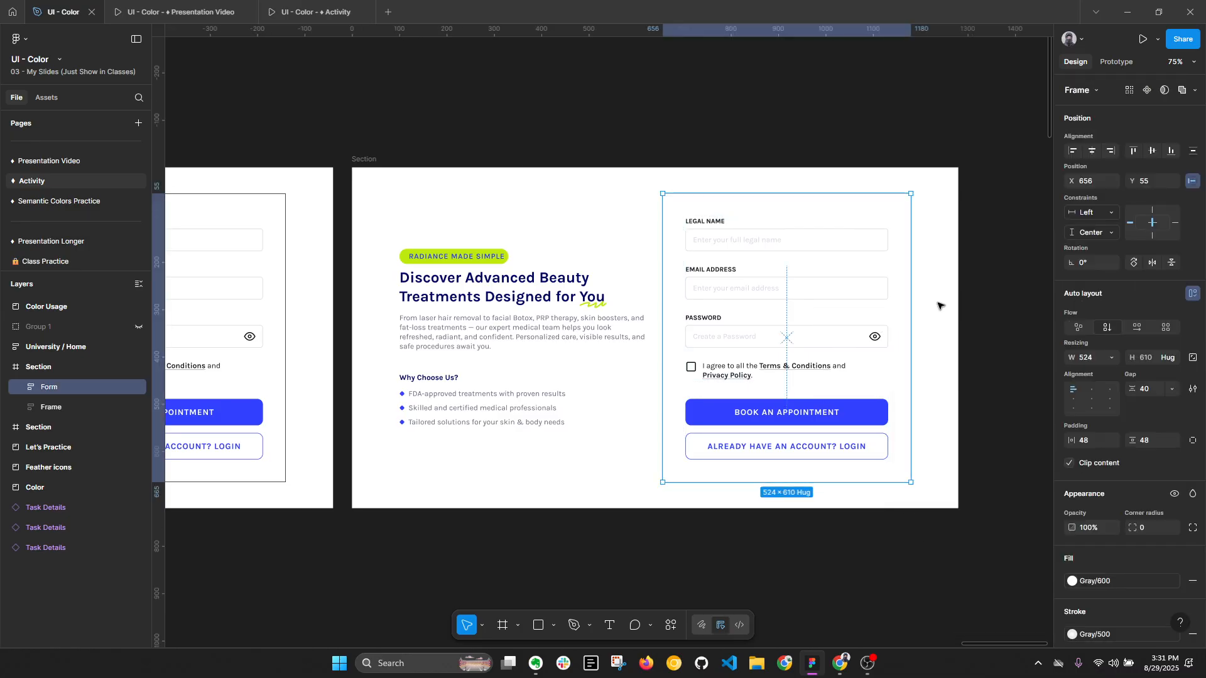
key(alt+l)
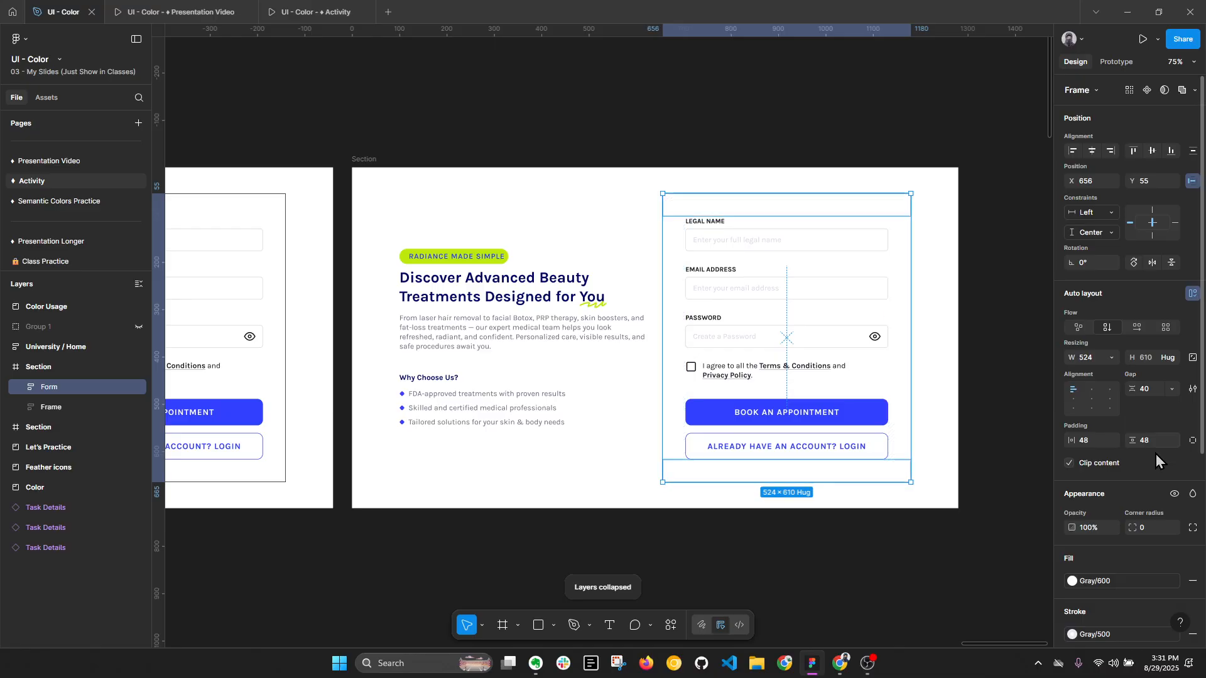
click(1148, 527)
text(24)
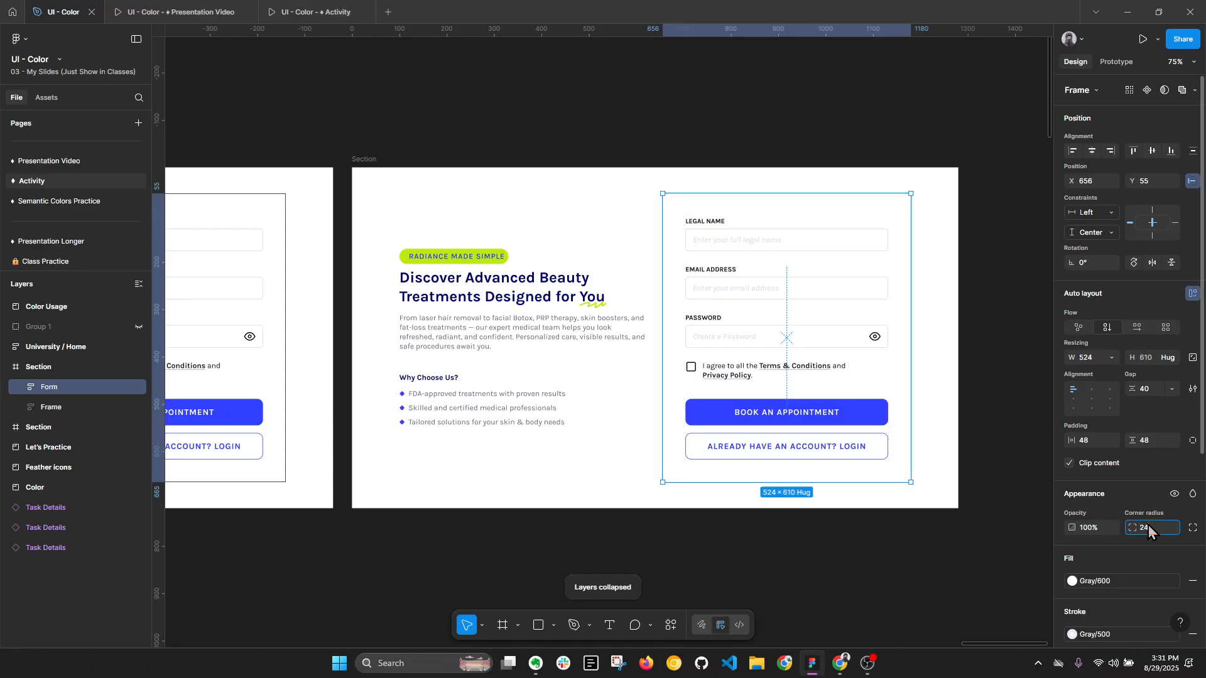
key(Return)
click(994, 427)
- Examine the appointment form's input fields and its terms checkbox row inside the rounded card
ctrl+scroll(879, 325, up, 2)
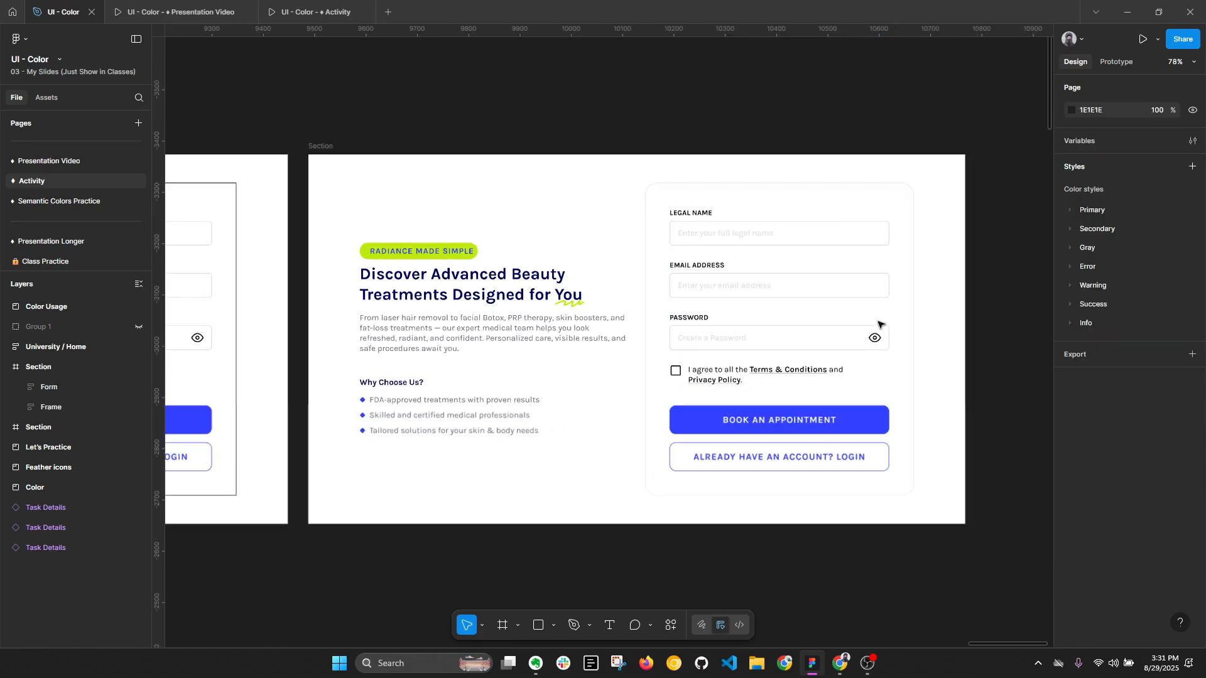
double_click(762, 214)
double_click(752, 233)
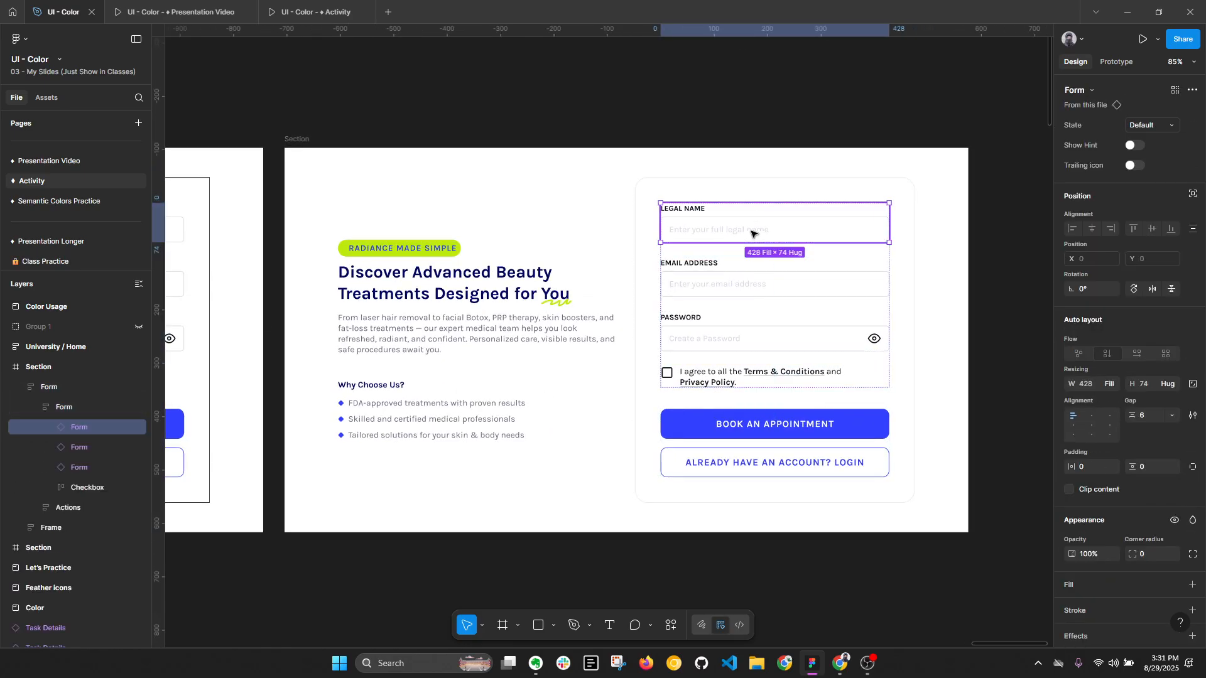
click(746, 280)
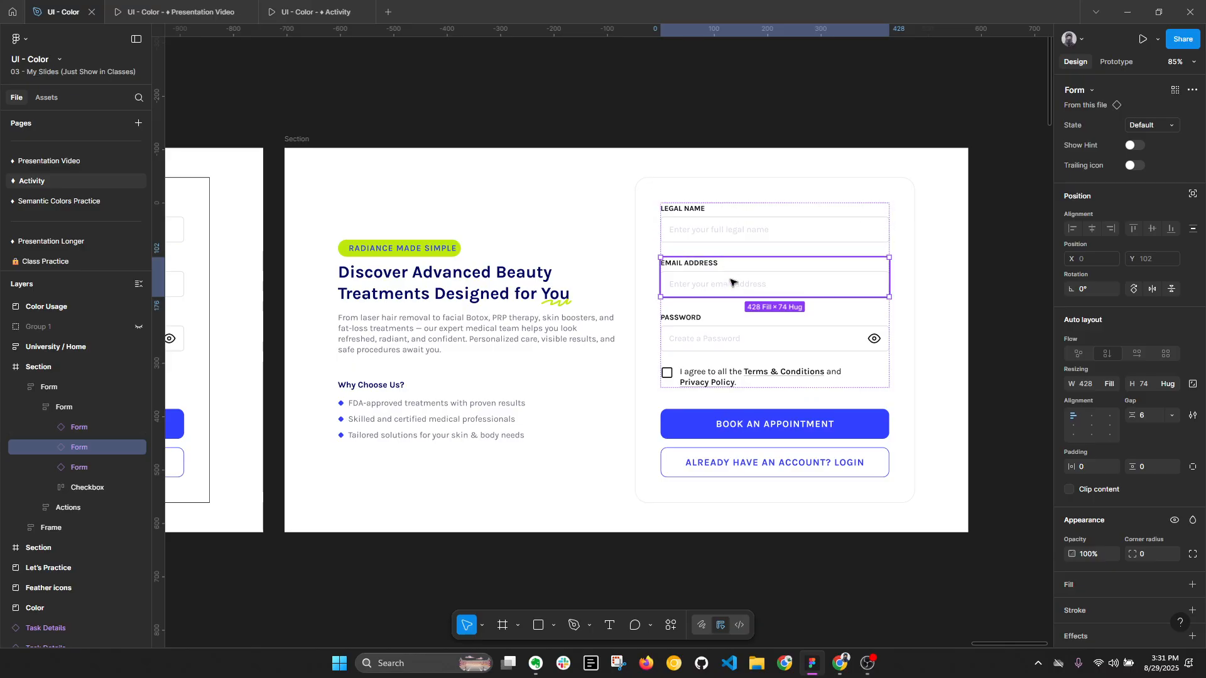
click(800, 379)
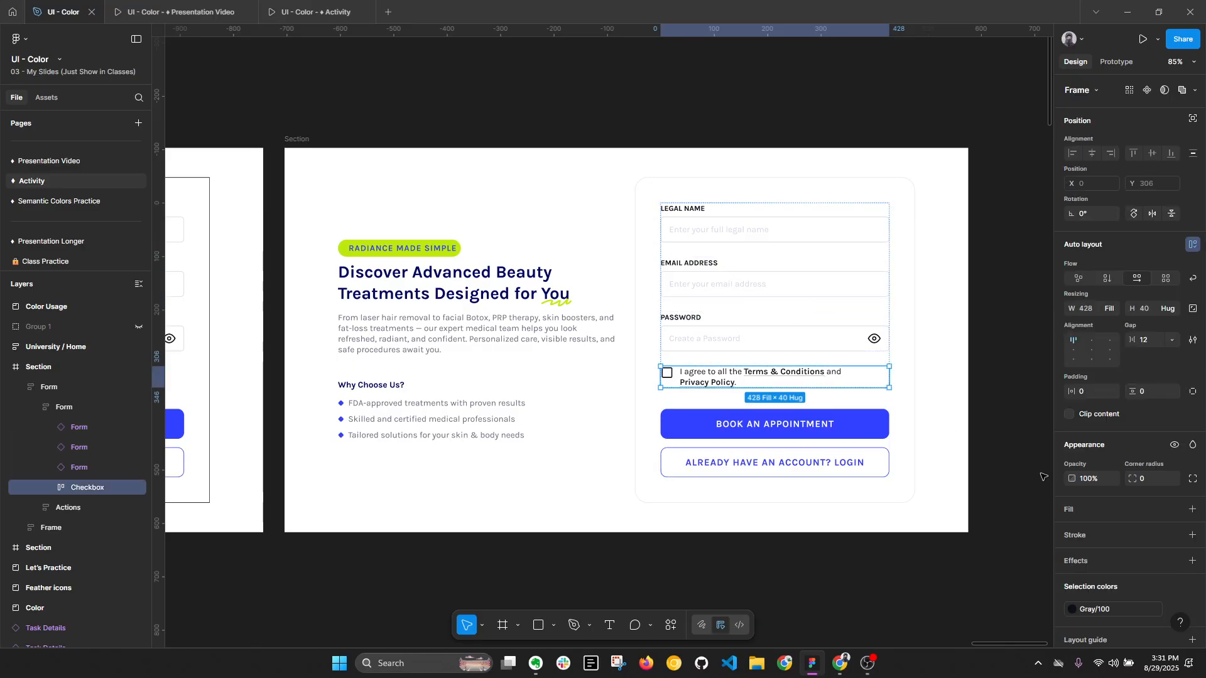
click(910, 408)
scroll(910, 393, down, 2)
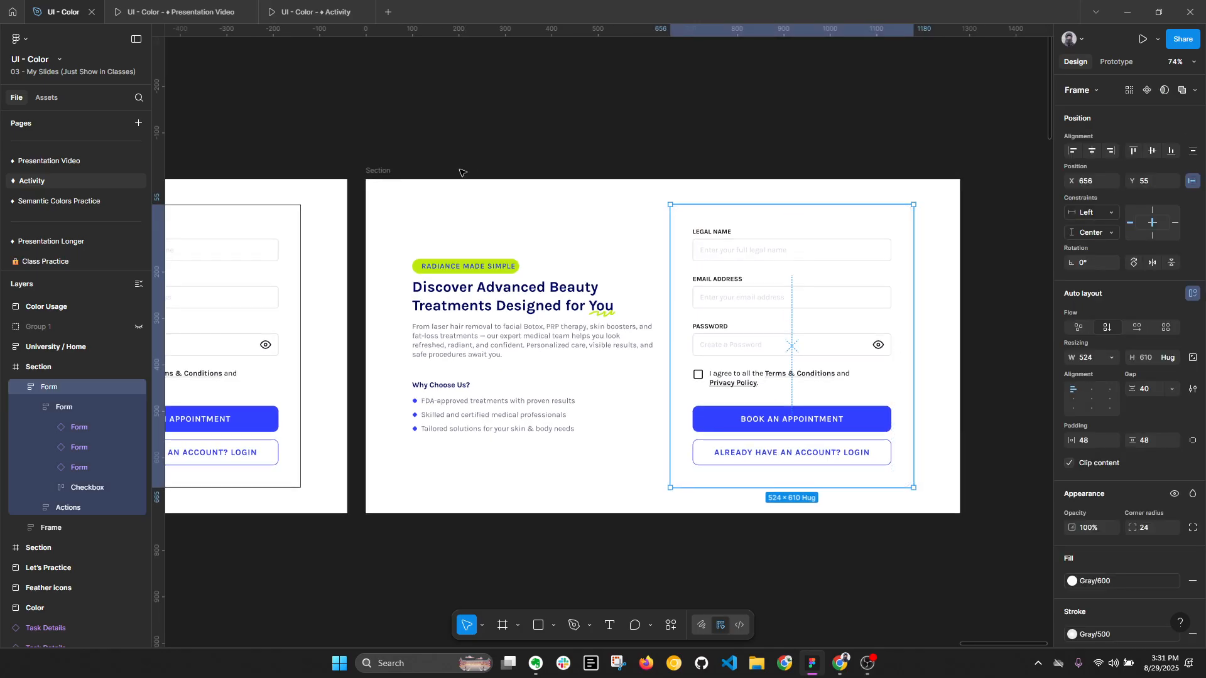
- Duplicate the white appointment section beside the original and collapse the layers
click(386, 173)
key(ctrl+d)
scroll(639, 153, down, 3)
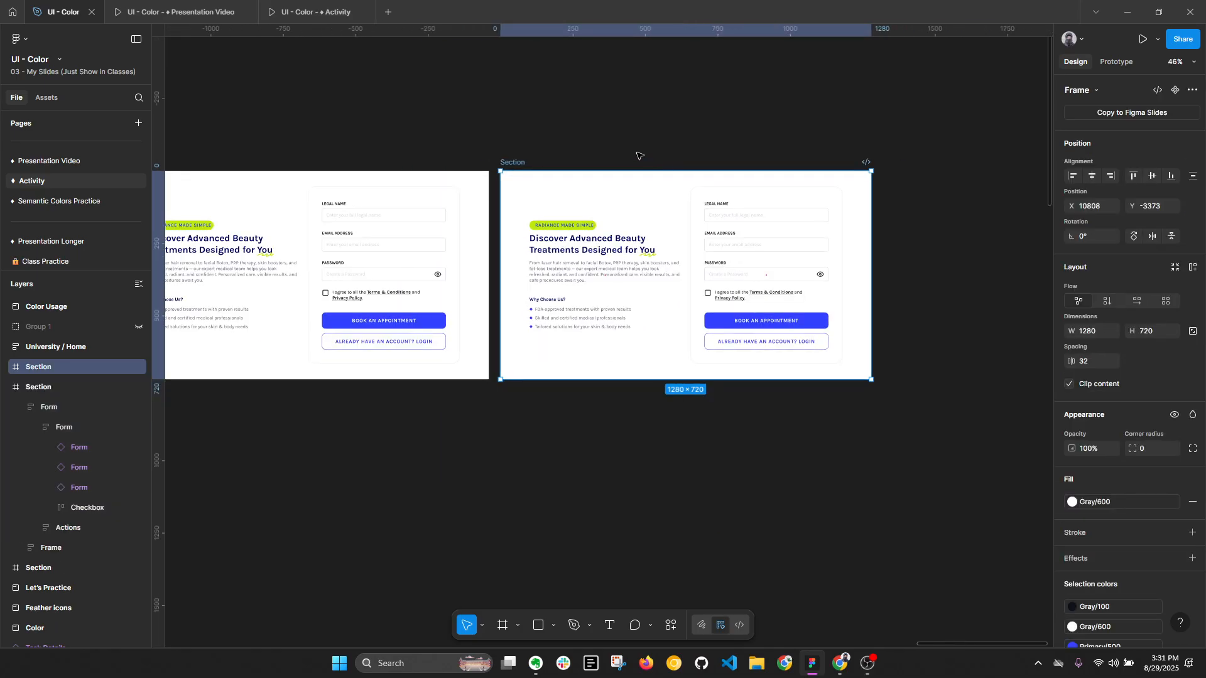
scroll(640, 140, left, 1)
scroll(794, 137, up, 3)
key(alt+l)
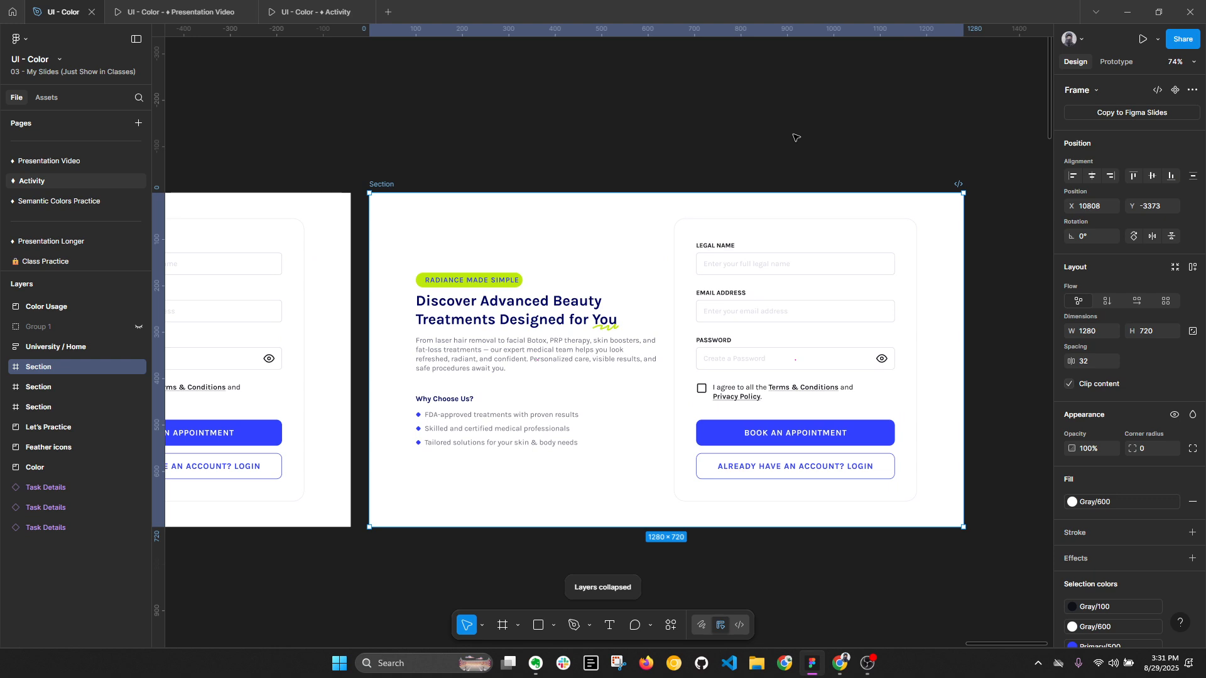
- Try the Primary/100 style as the background fill of the duplicated section
scroll(1110, 446, down, 3)
scroll(1111, 446, down, 1)
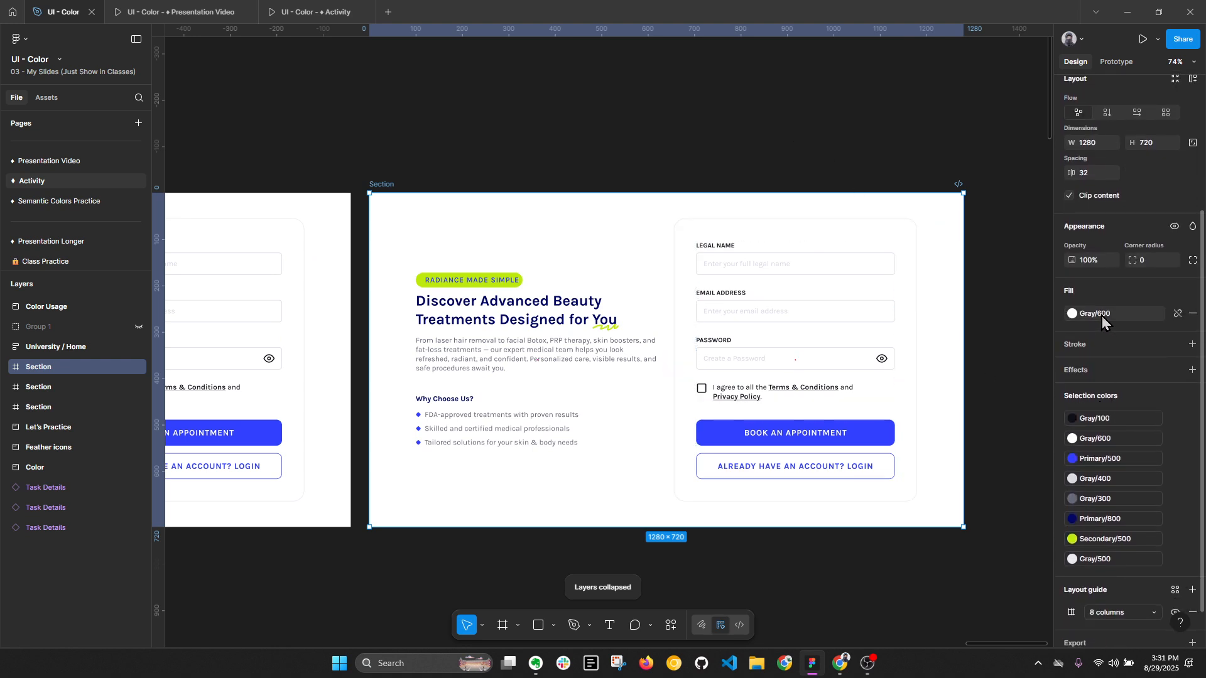
click(1073, 313)
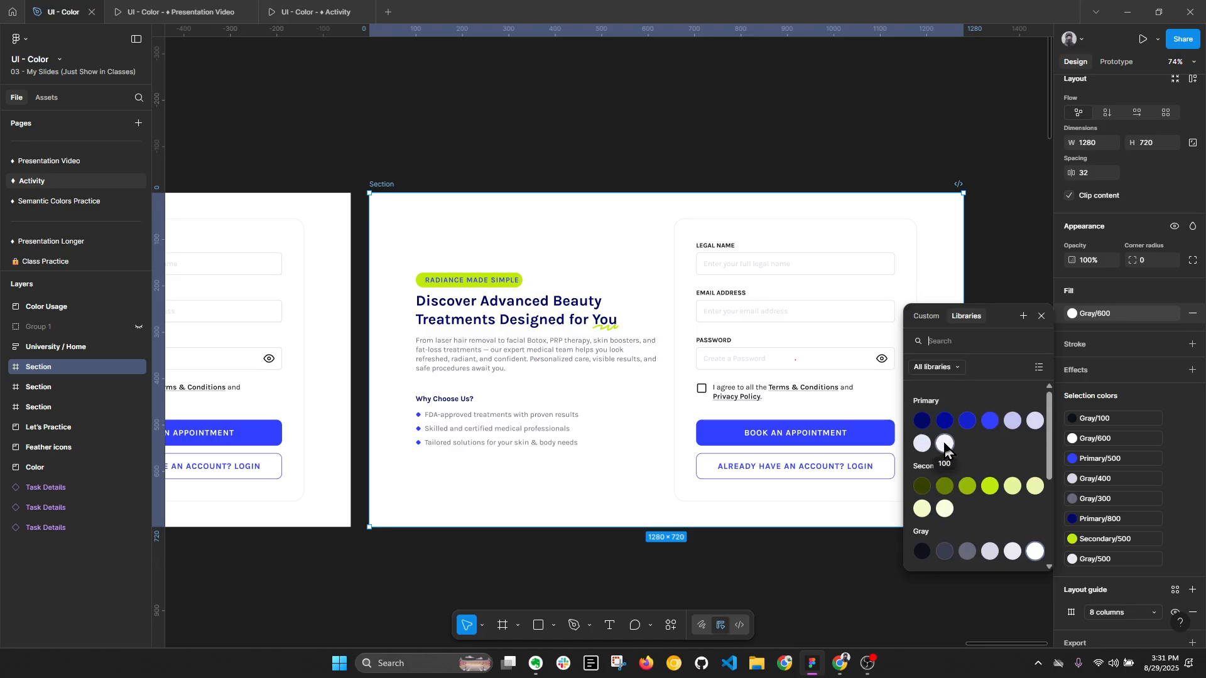
click(946, 444)
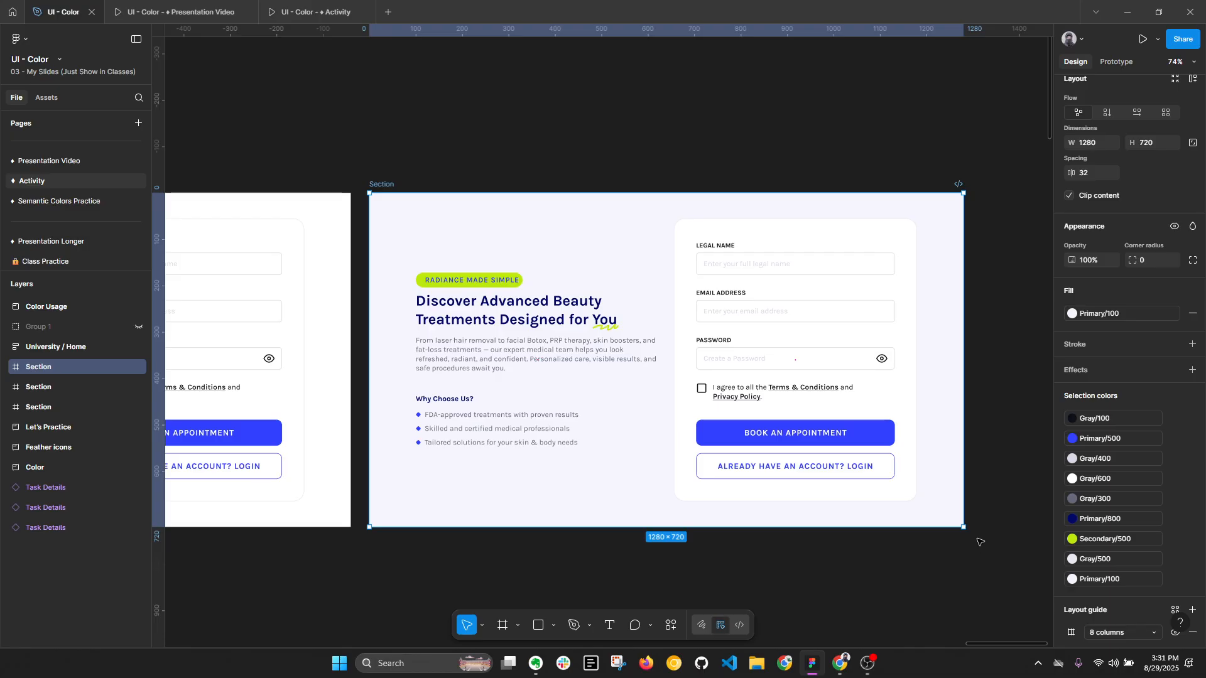
- Try the Secondary/100 style as the duplicated section's background fill and collapse the layers
scroll(670, 379, up, 2)
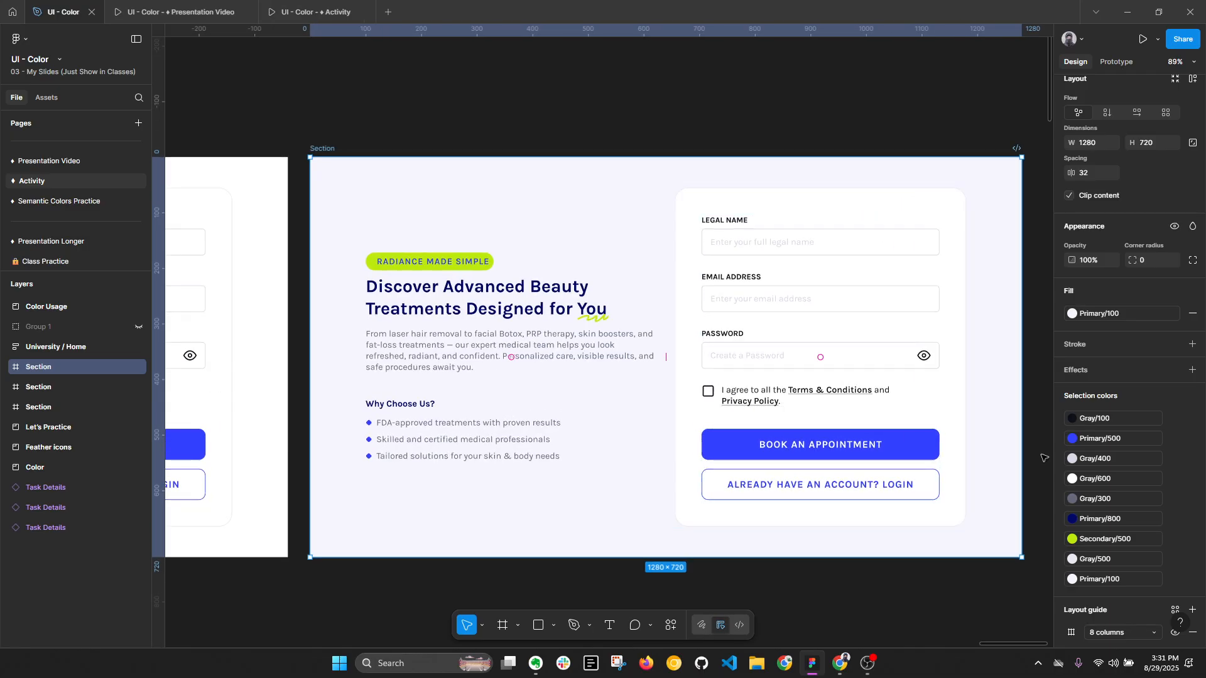
click(1072, 314)
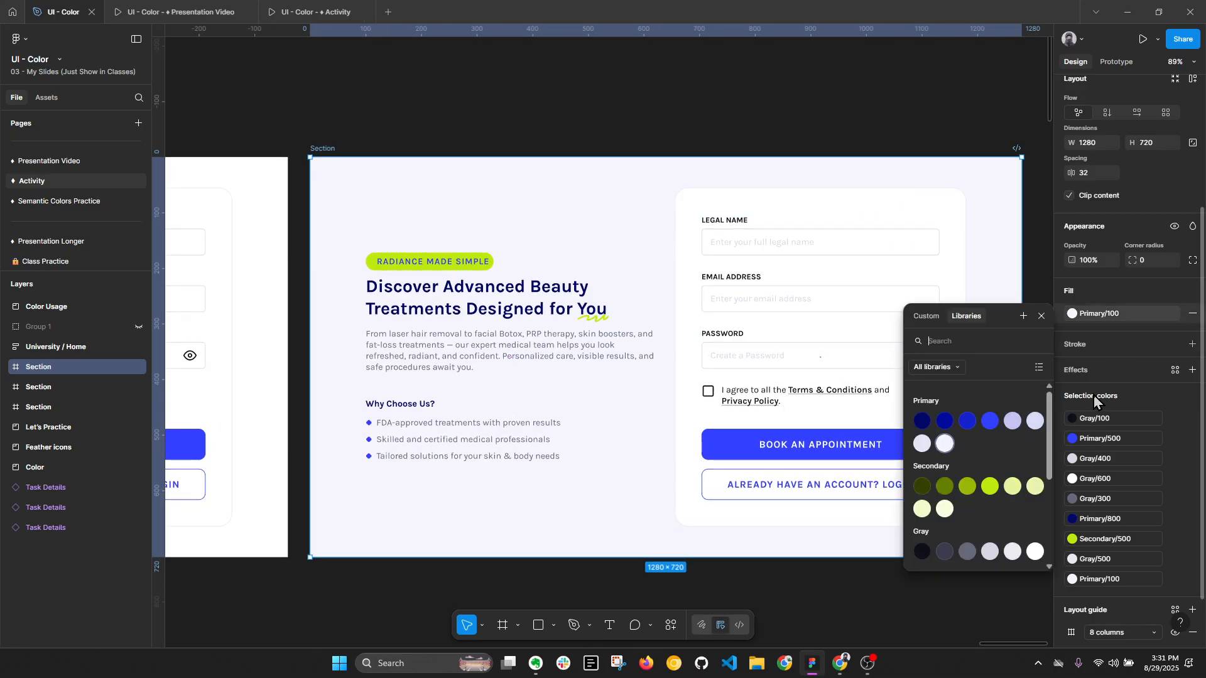
click(945, 509)
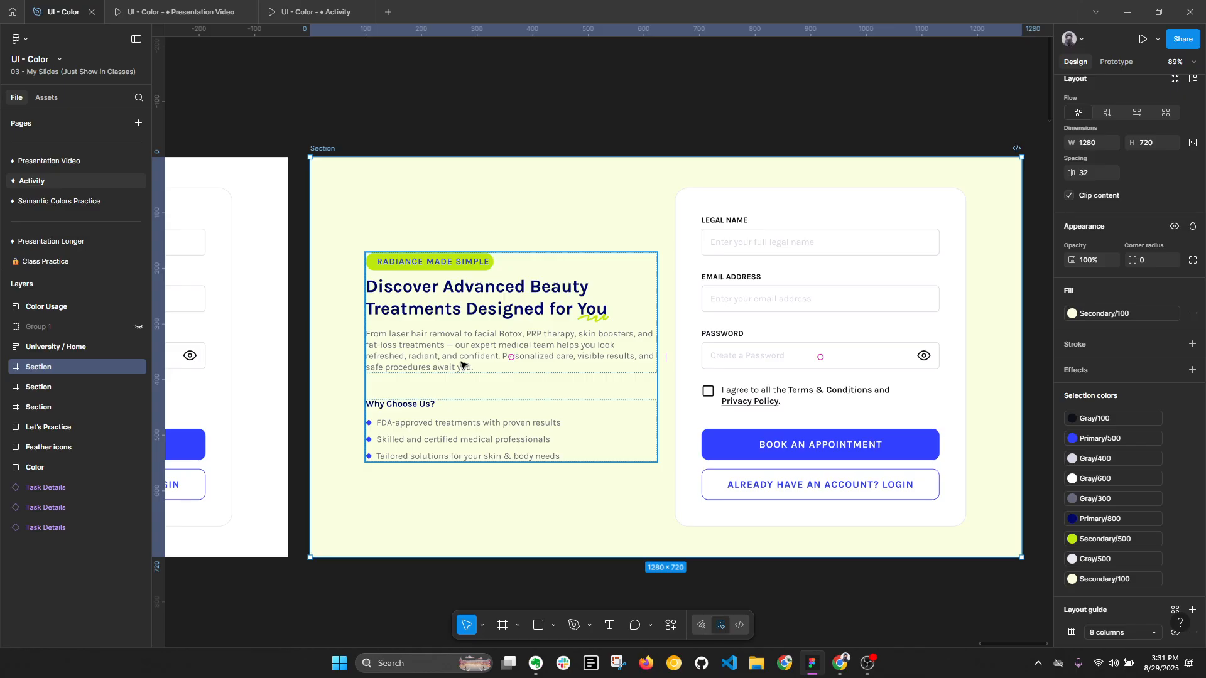
key(alt)
key(alt+l)
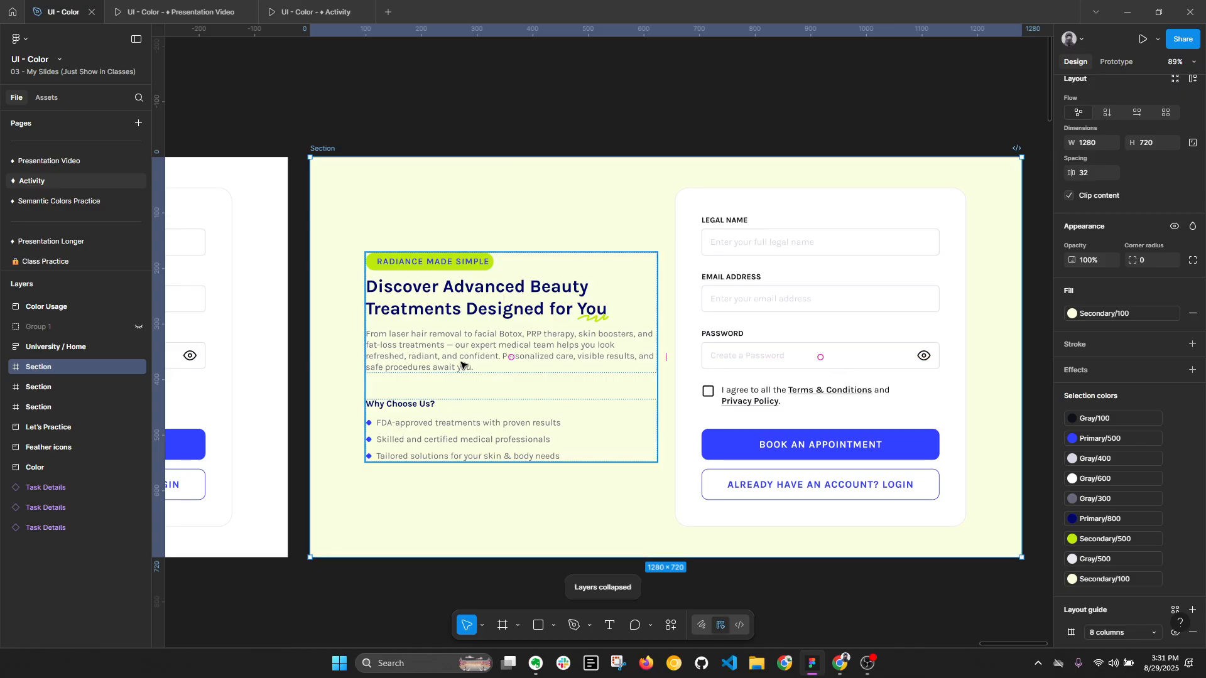
- Set the duplicated section's background fill to the Primary/500 style
scroll(363, 216, down, 1)
scroll(424, 242, up, 1)
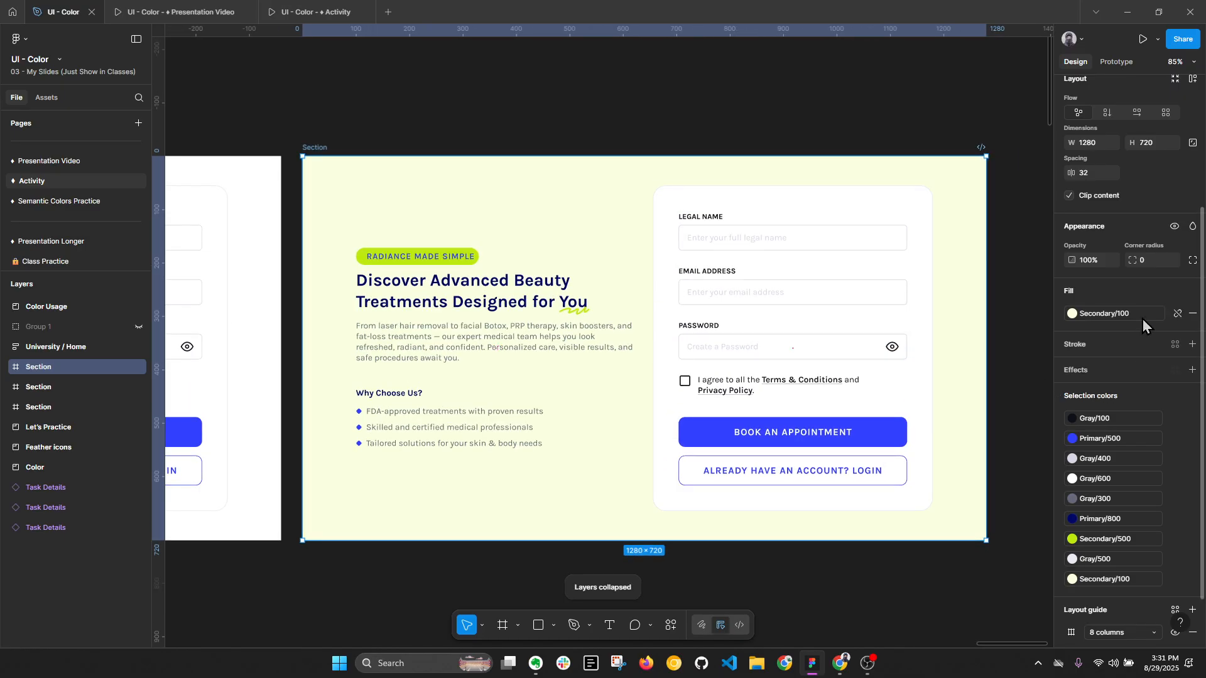
click(1073, 314)
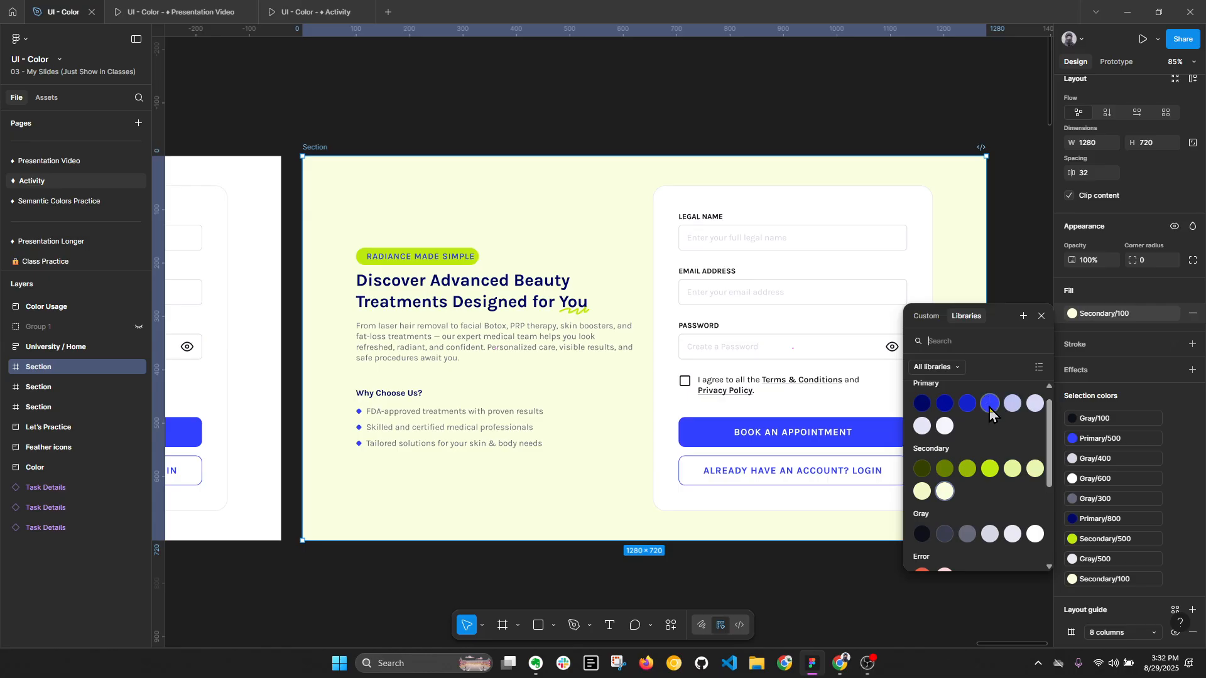
click(990, 404)
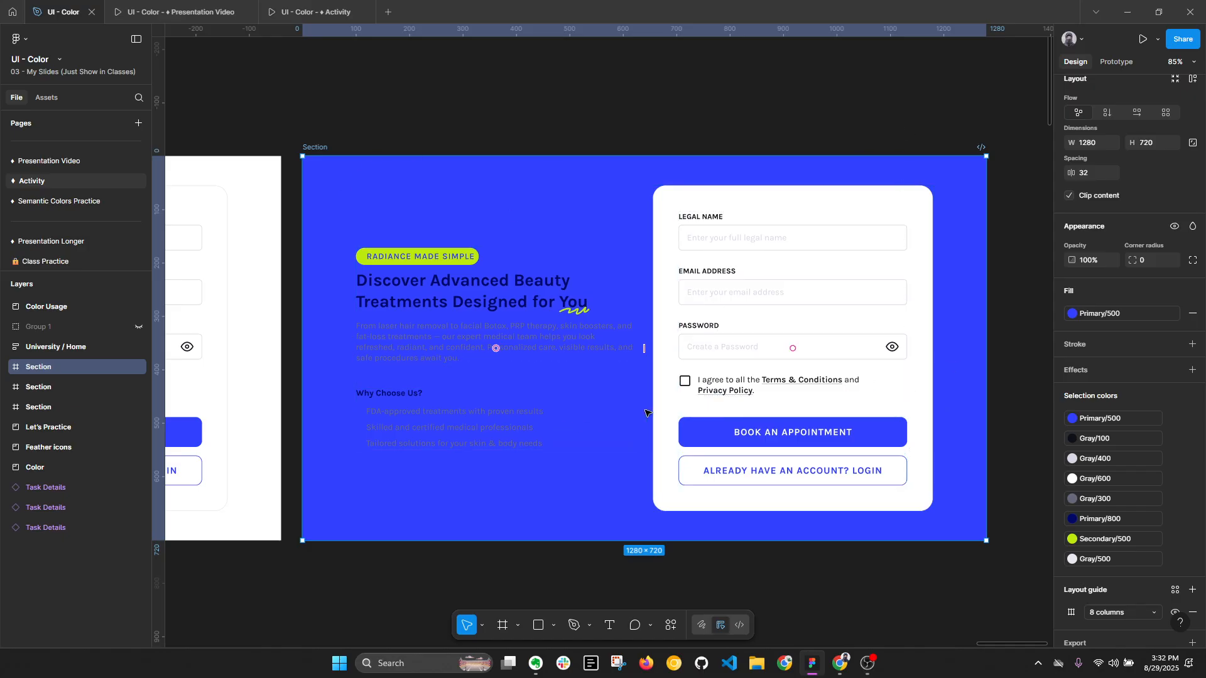
key(alt+l)
- Set the fill of the main heading and of the paragraph below it to the Gray/600 style
click(456, 262)
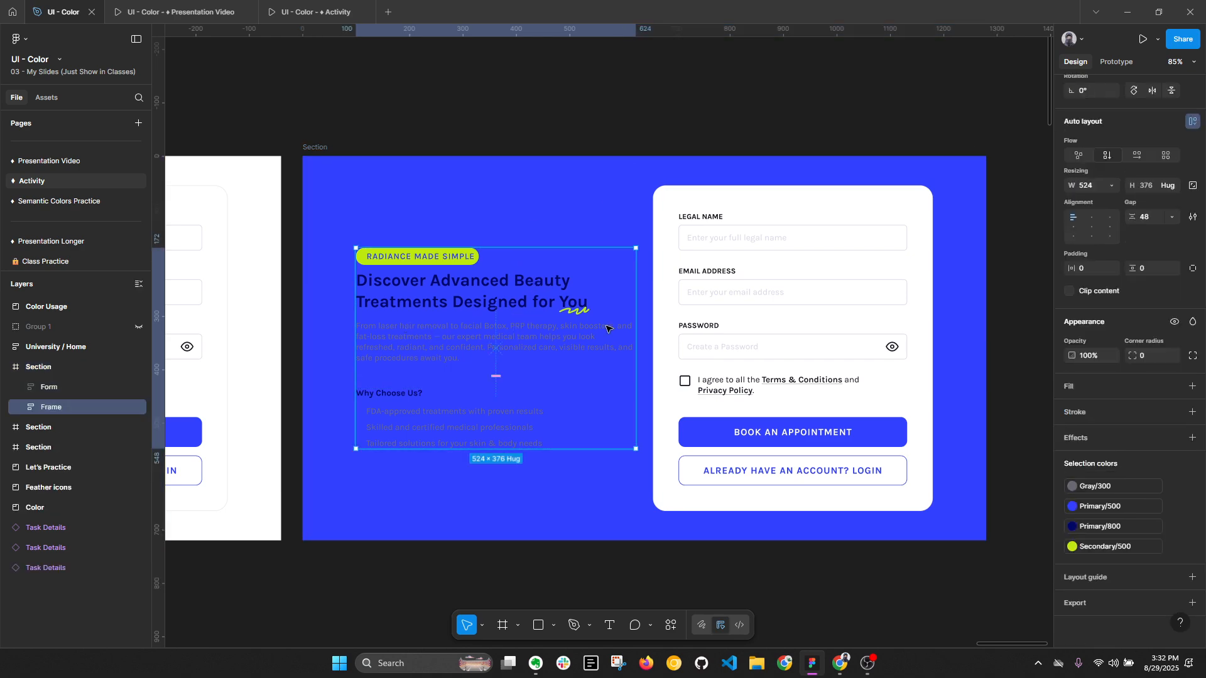
ctrl+click(449, 278)
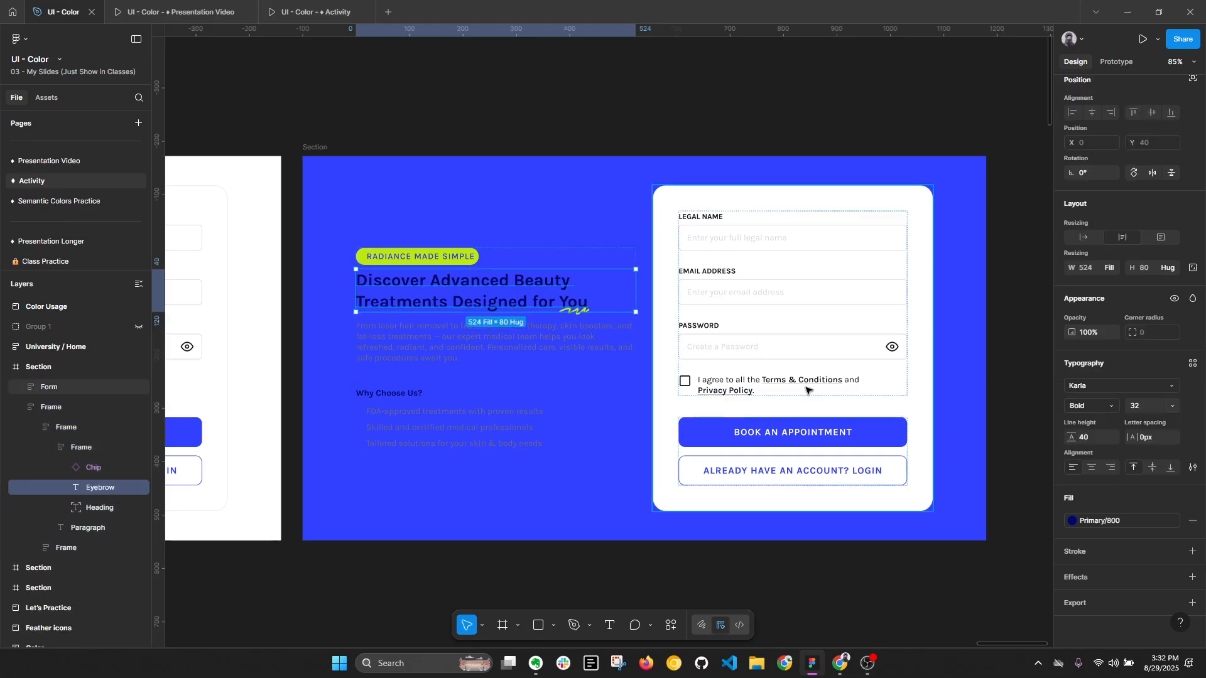
click(1100, 521)
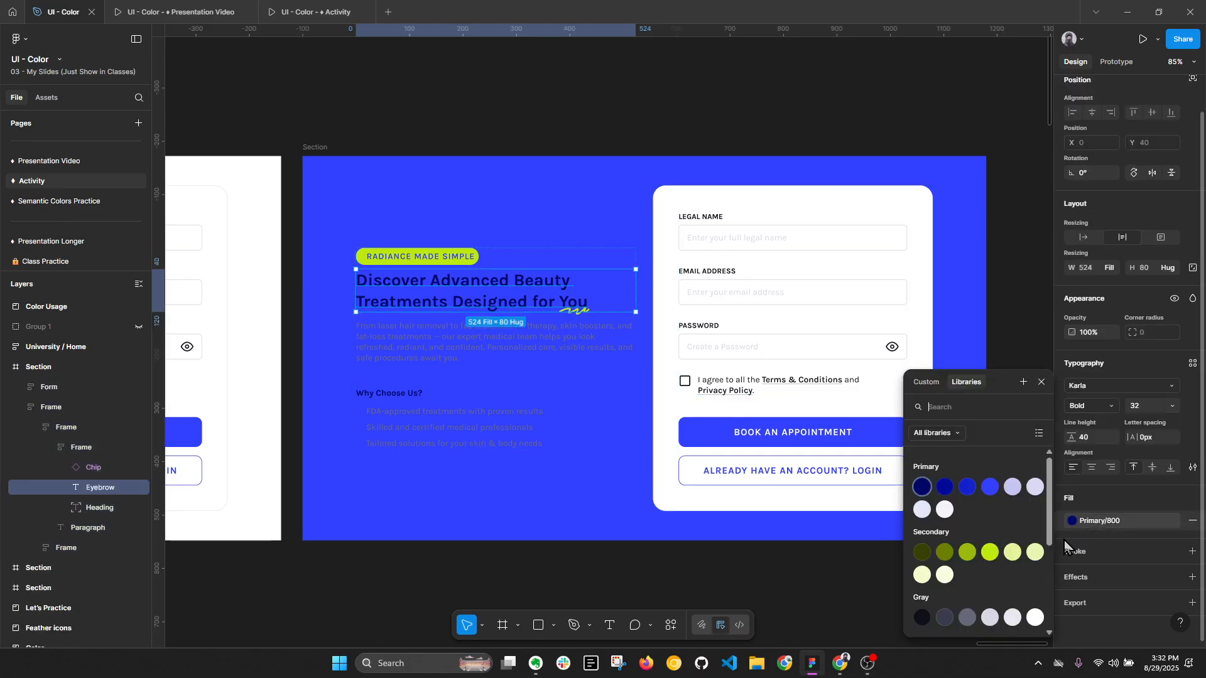
click(1036, 618)
click(502, 349)
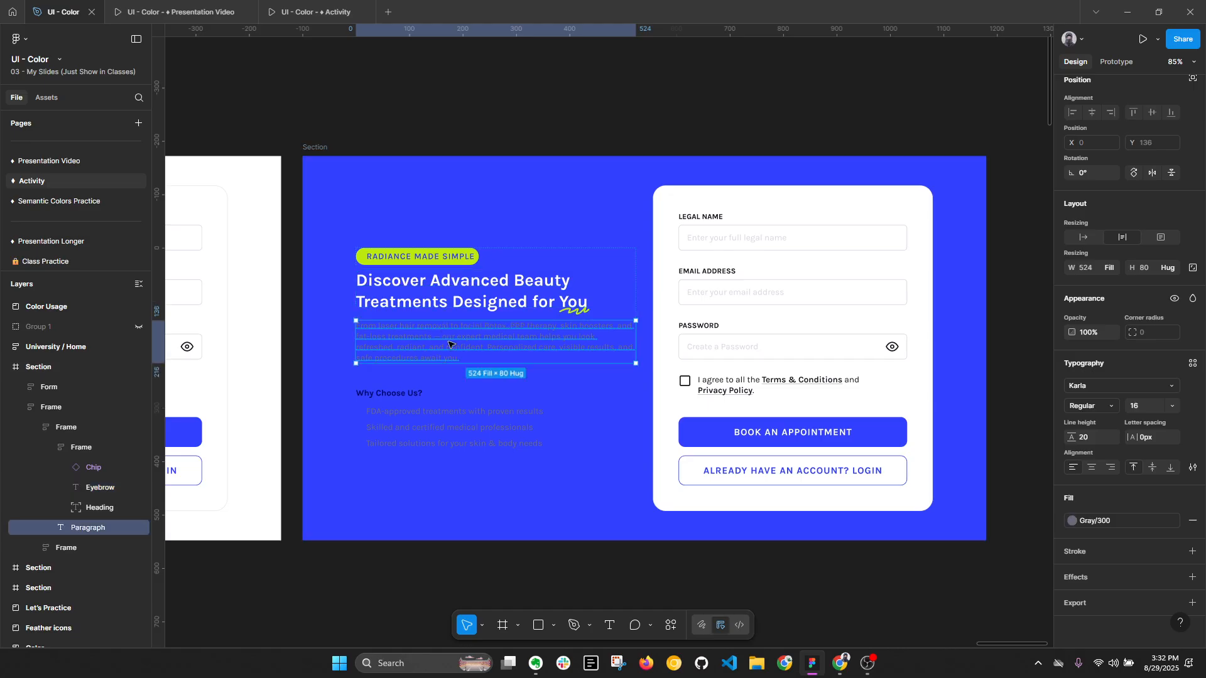
click(1099, 520)
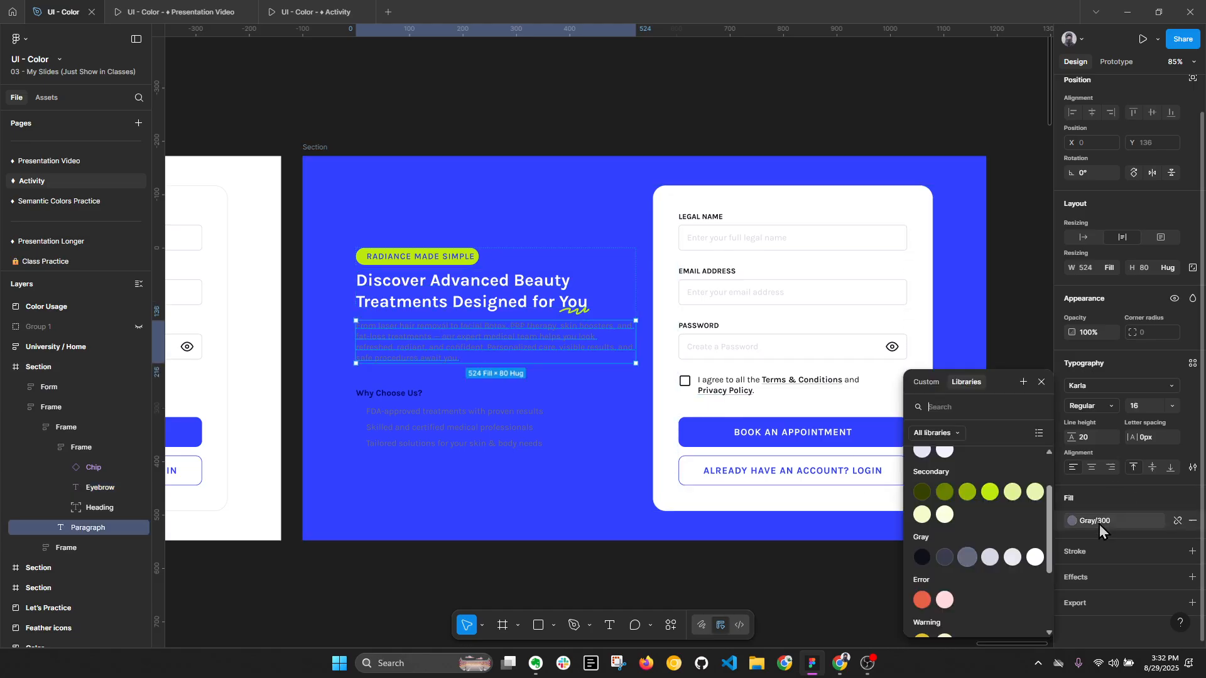
click(1036, 557)
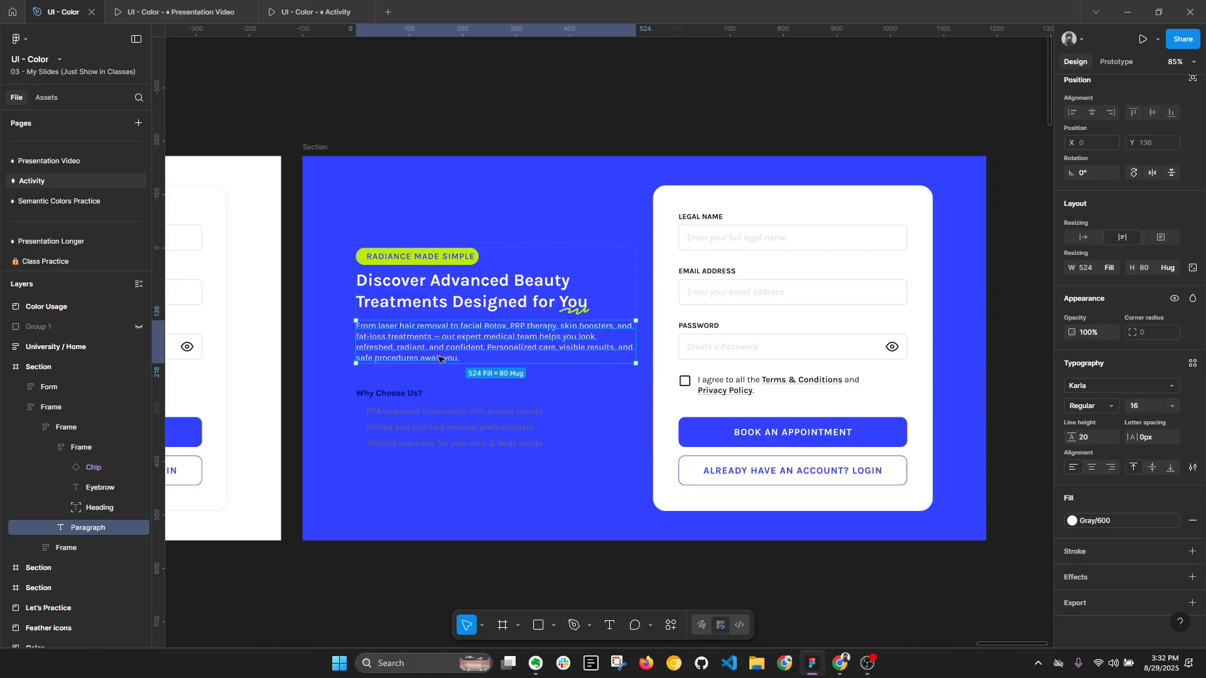
- Change the diamond bullet markers and the "Why Choose Us?" heading to the Gray/600 style
click(405, 414)
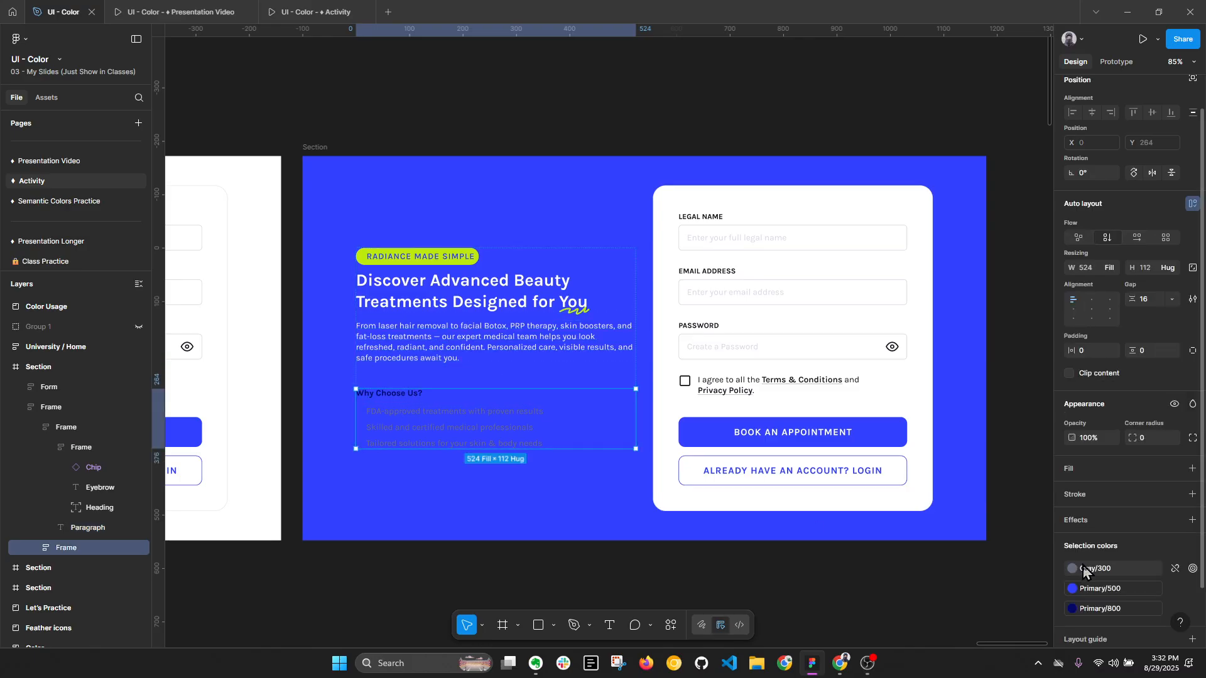
click(1072, 589)
click(1038, 630)
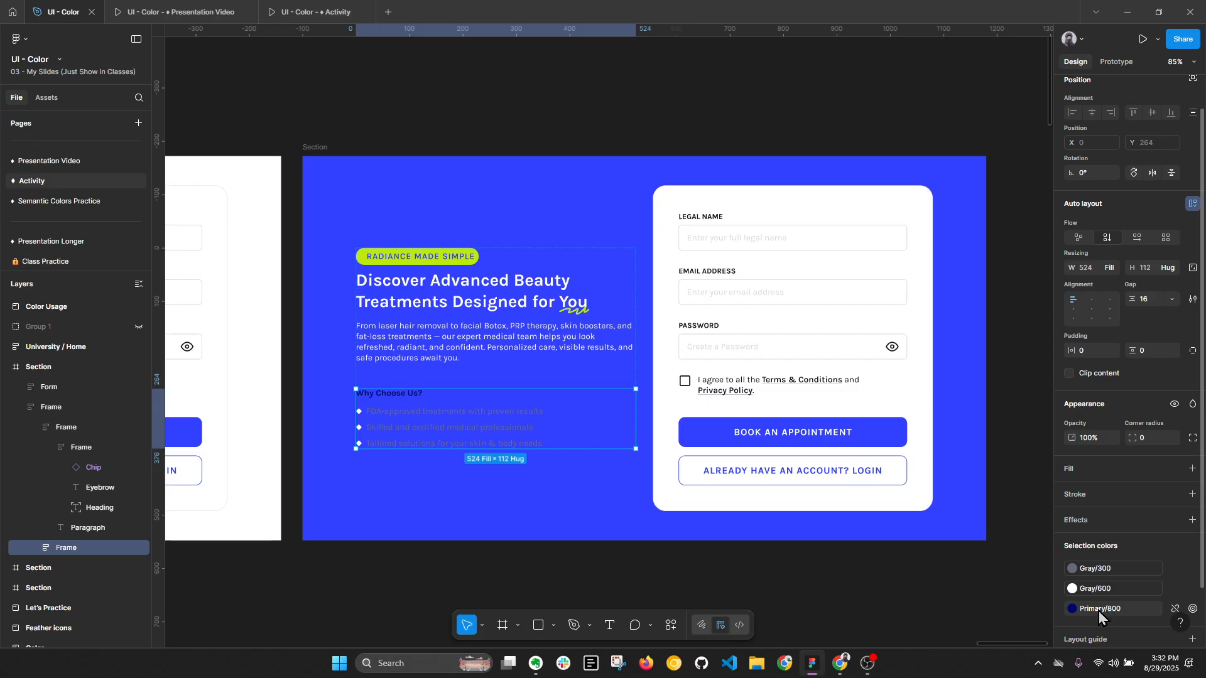
click(1098, 609)
click(1040, 628)
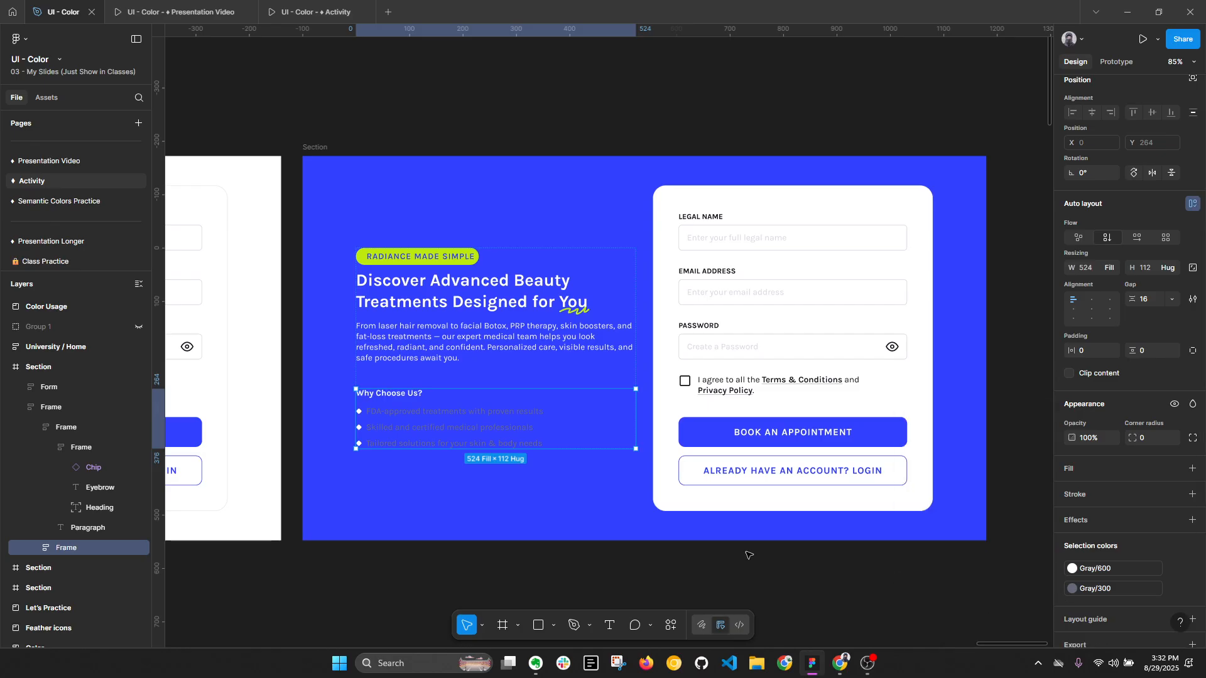
- Set the fill of the three bullet texts under "Why Choose Us?" to the Gray/600 style and collapse the layers
ctrl+click(530, 411)
ctrl+shift+click(530, 427)
ctrl+shift+click(531, 444)
click(1072, 521)
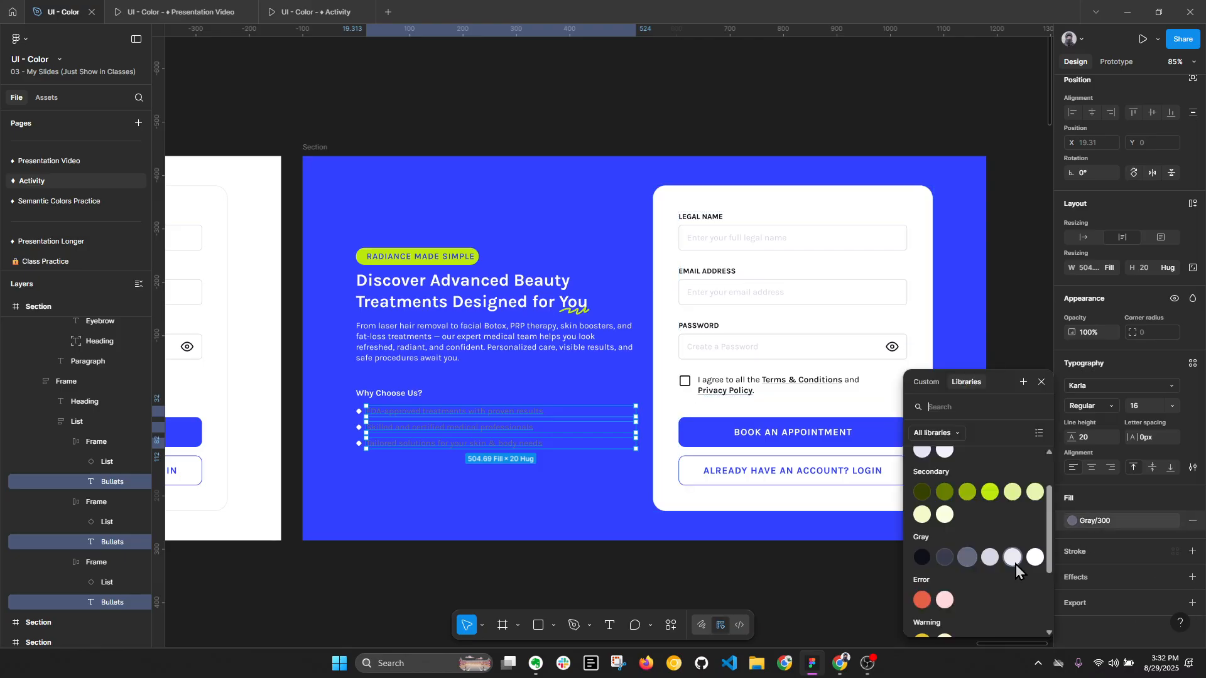
click(1034, 564)
click(526, 465)
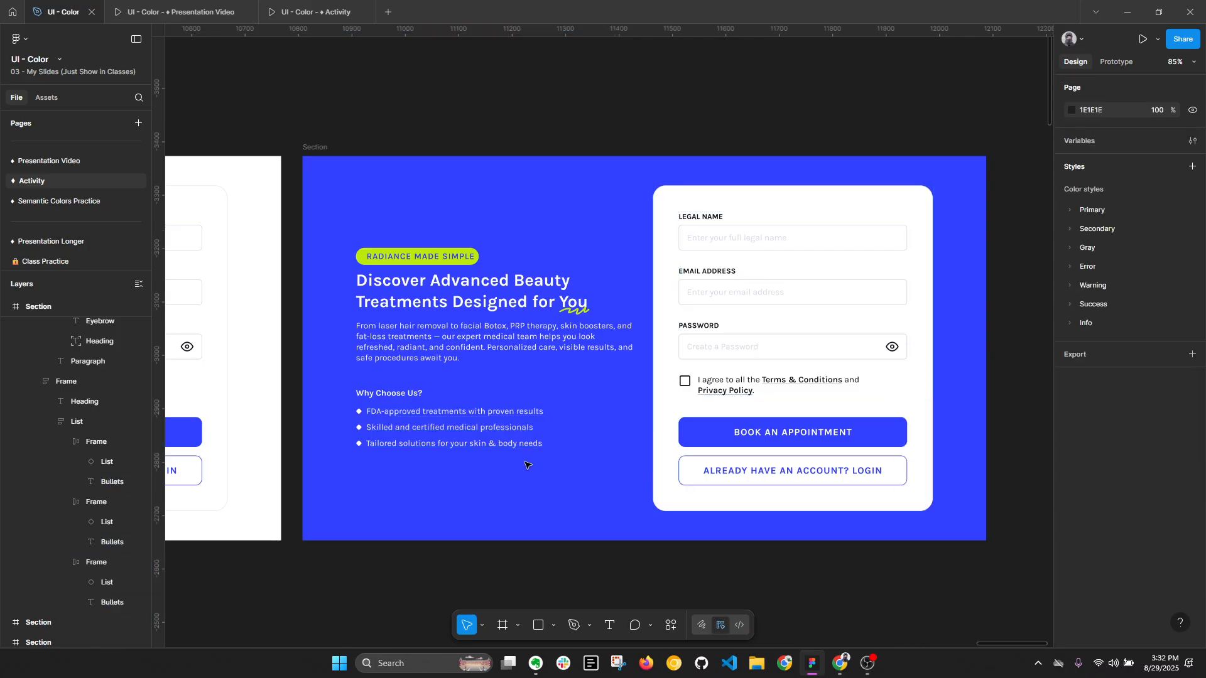
key(alt+l)
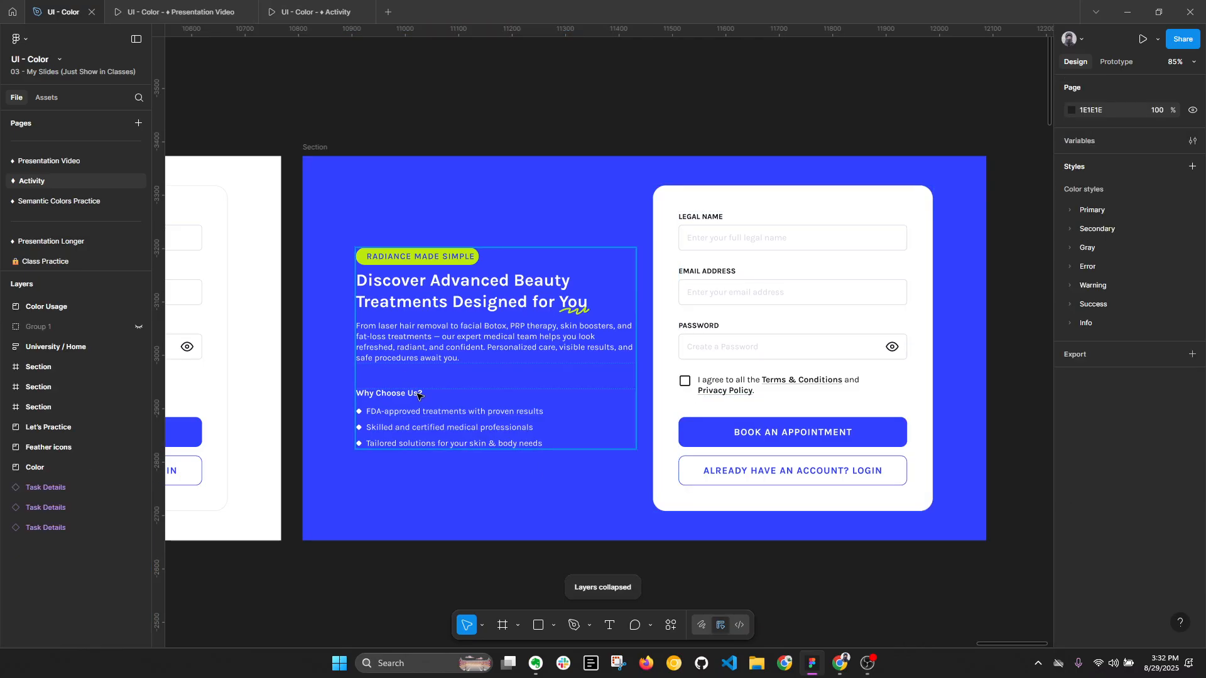
- Set the right padding of the "Radiance Made Simple" chip to 20
scroll(419, 386, up, 3)
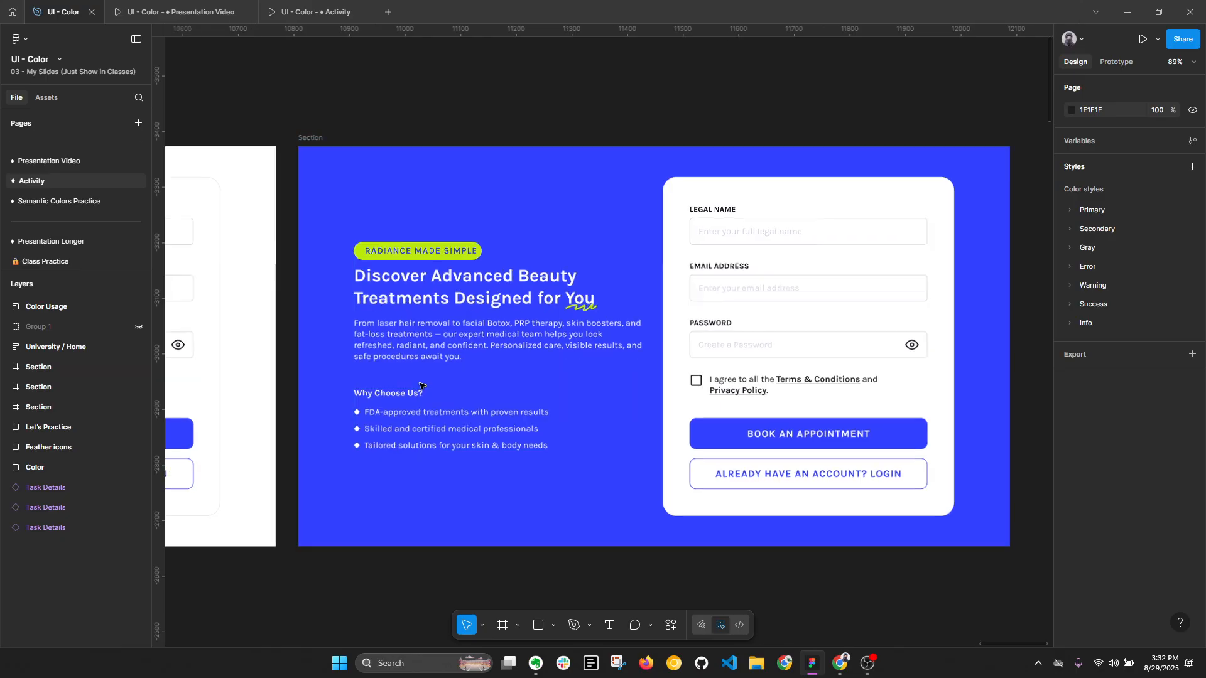
scroll(408, 230, up, 1)
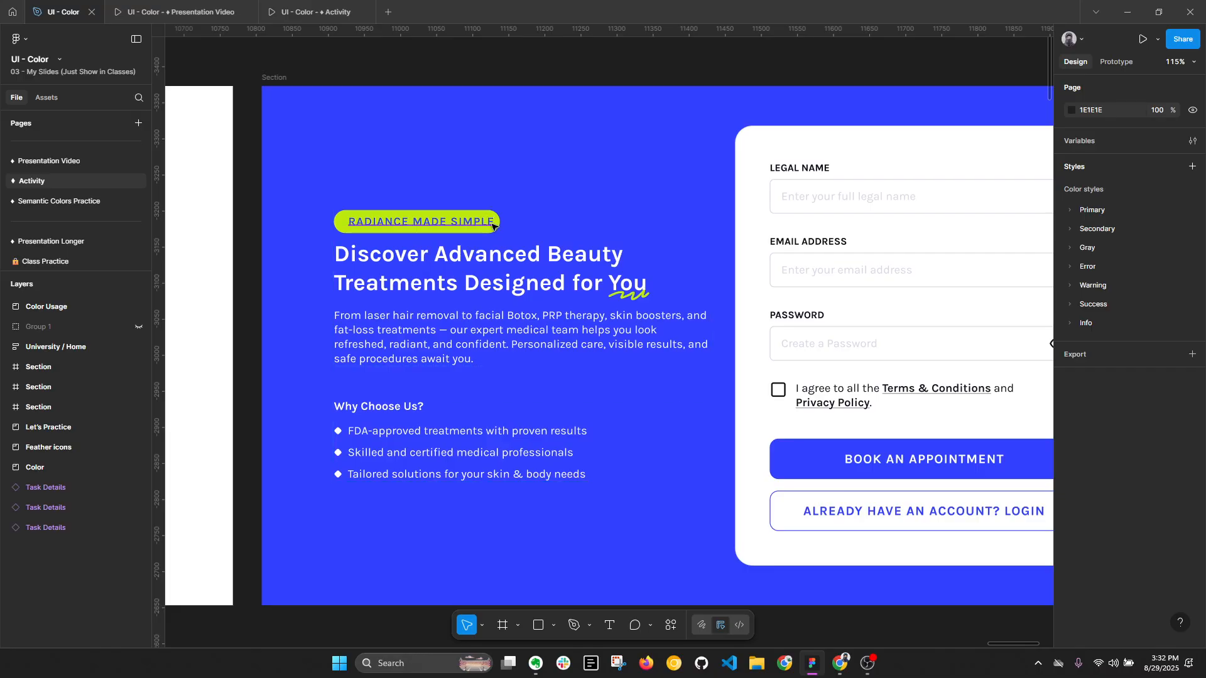
ctrl+click(408, 226)
click(1091, 470)
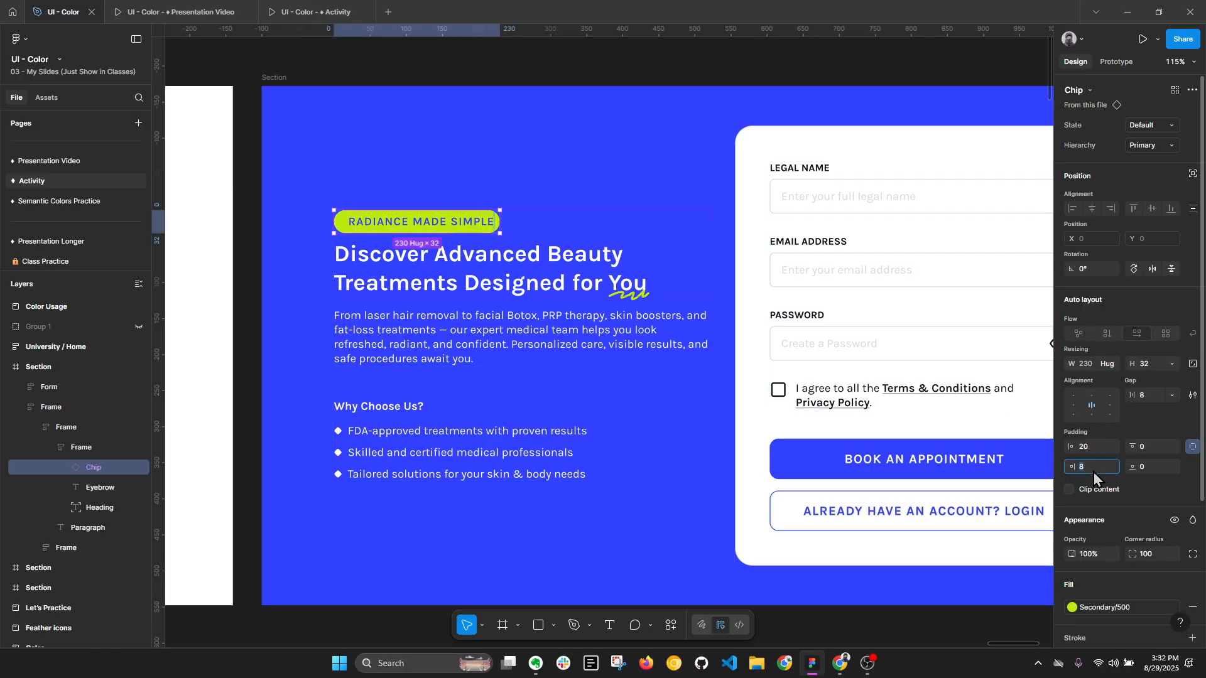
text(20)
key(Return)
- Set the fill of the paragraph below the main heading to the Primary/300 style and collapse the layers
click(544, 335)
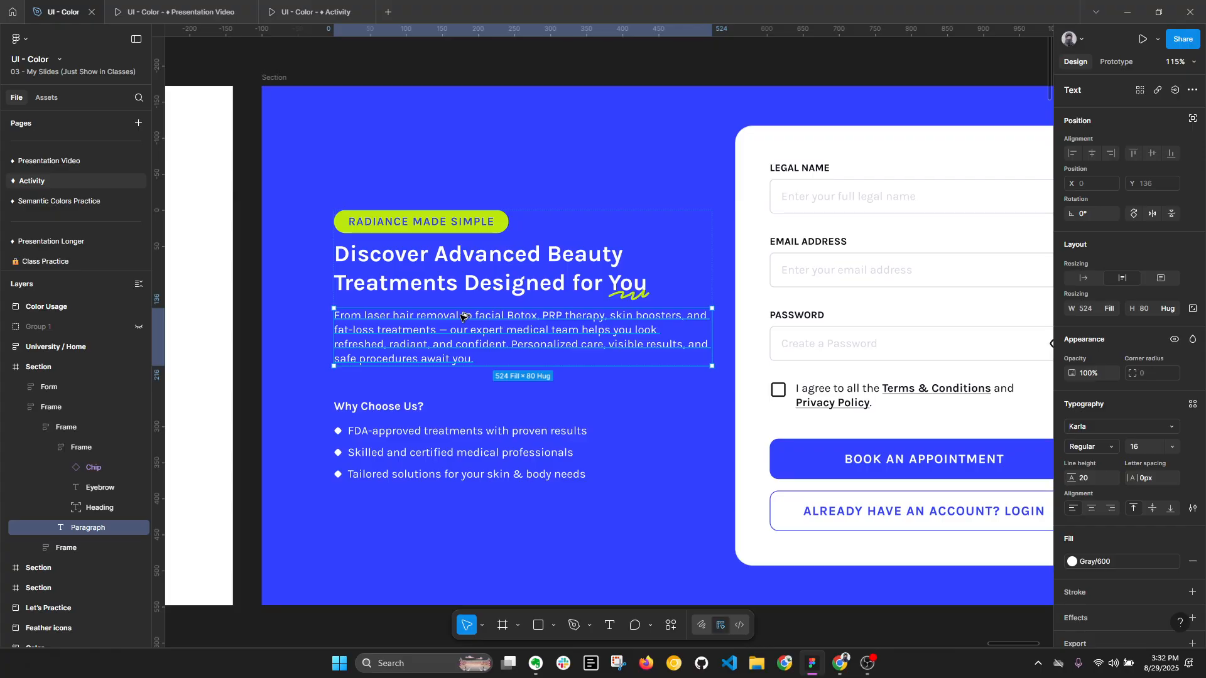
key(alt+l)
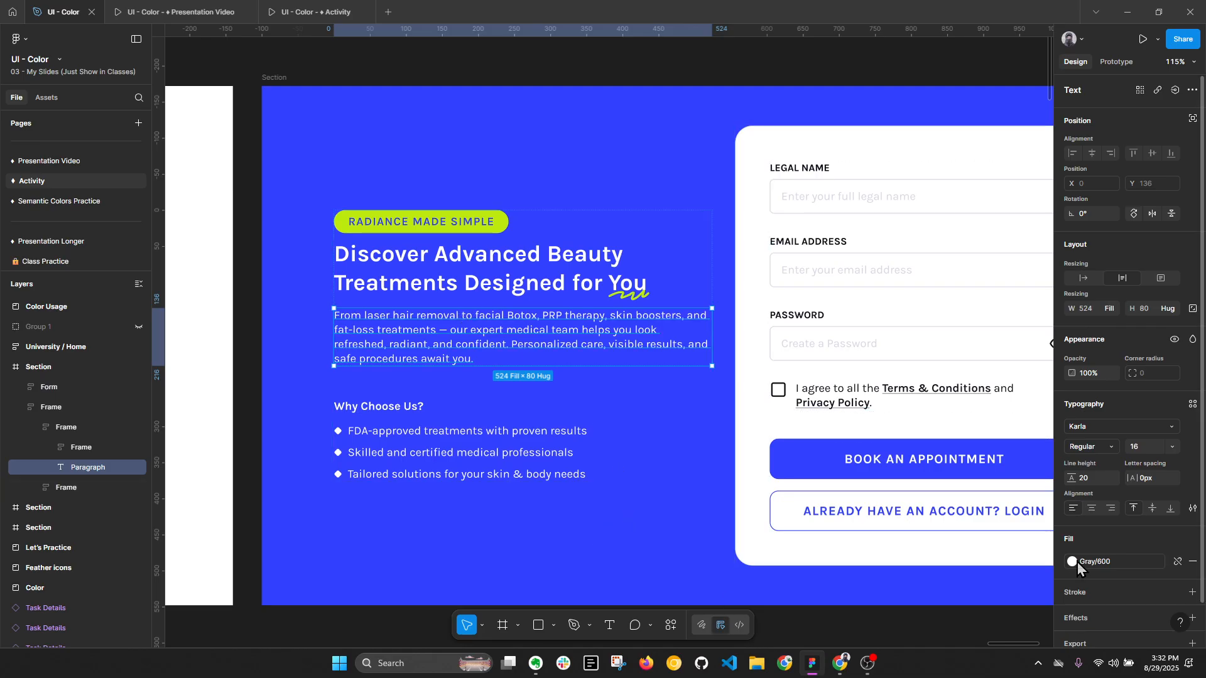
click(1112, 567)
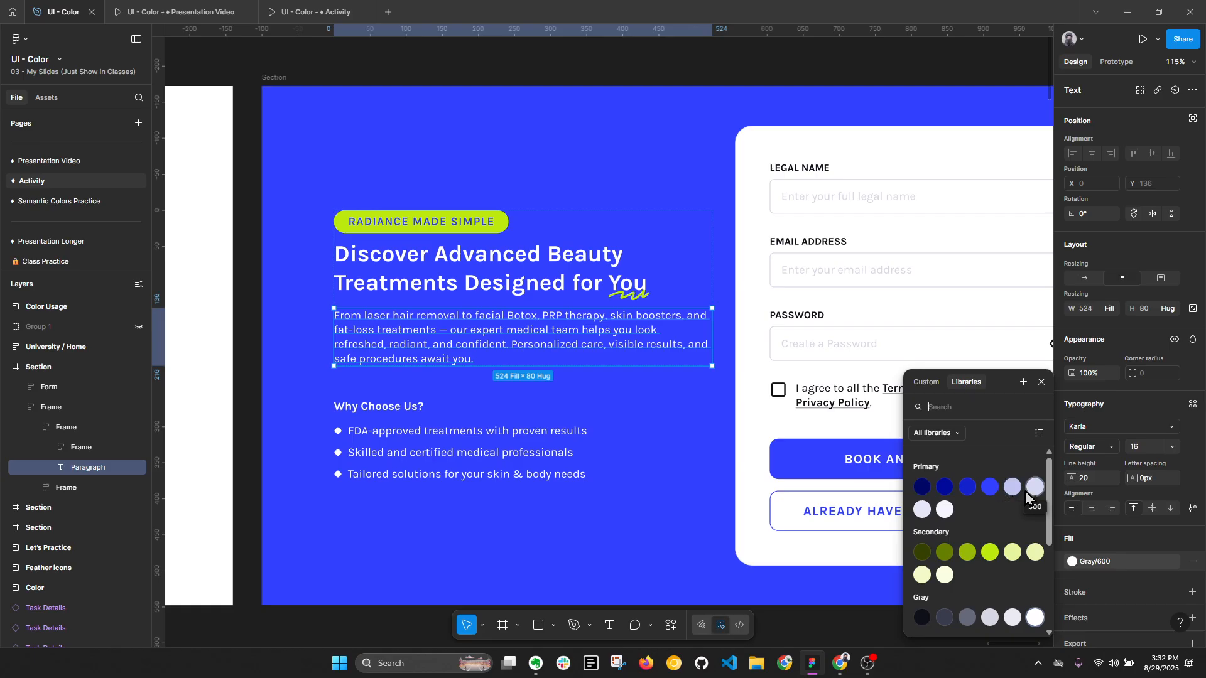
click(1034, 489)
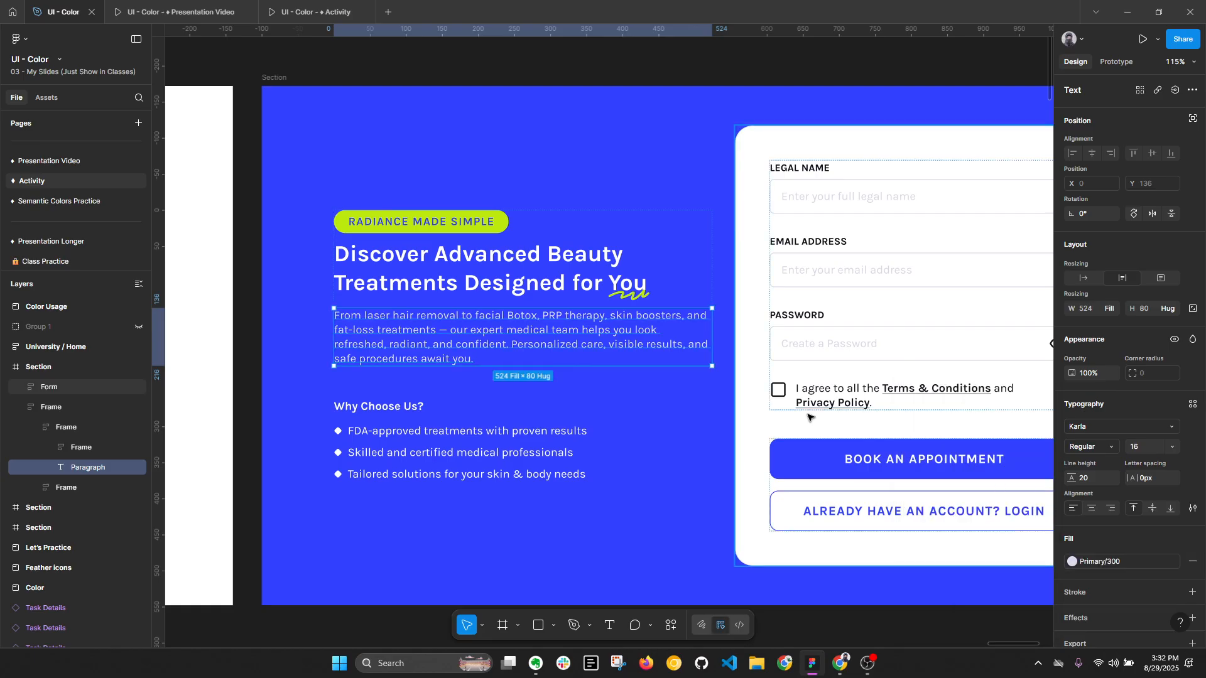
click(256, 436)
key(alt+l)
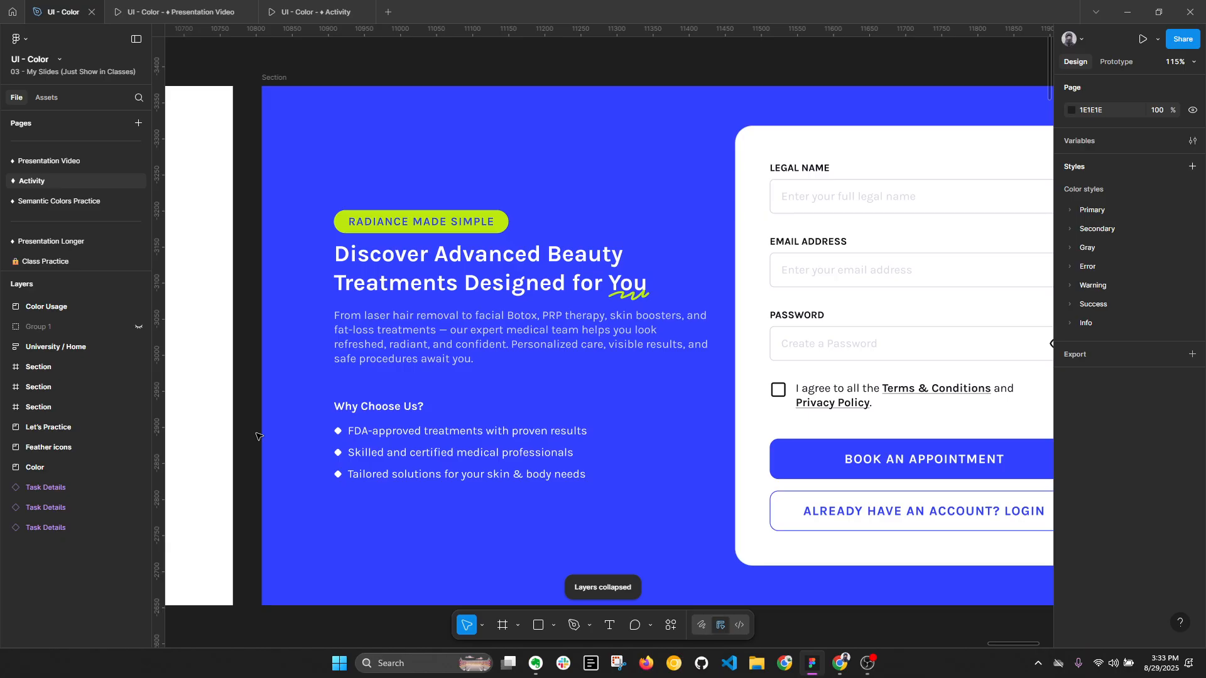
- Set the fill of the three bullet texts under "Why Choose Us?" to the Primary/300 style
ctrl+click(439, 432)
ctrl+shift+click(448, 453)
ctrl+shift+click(455, 475)
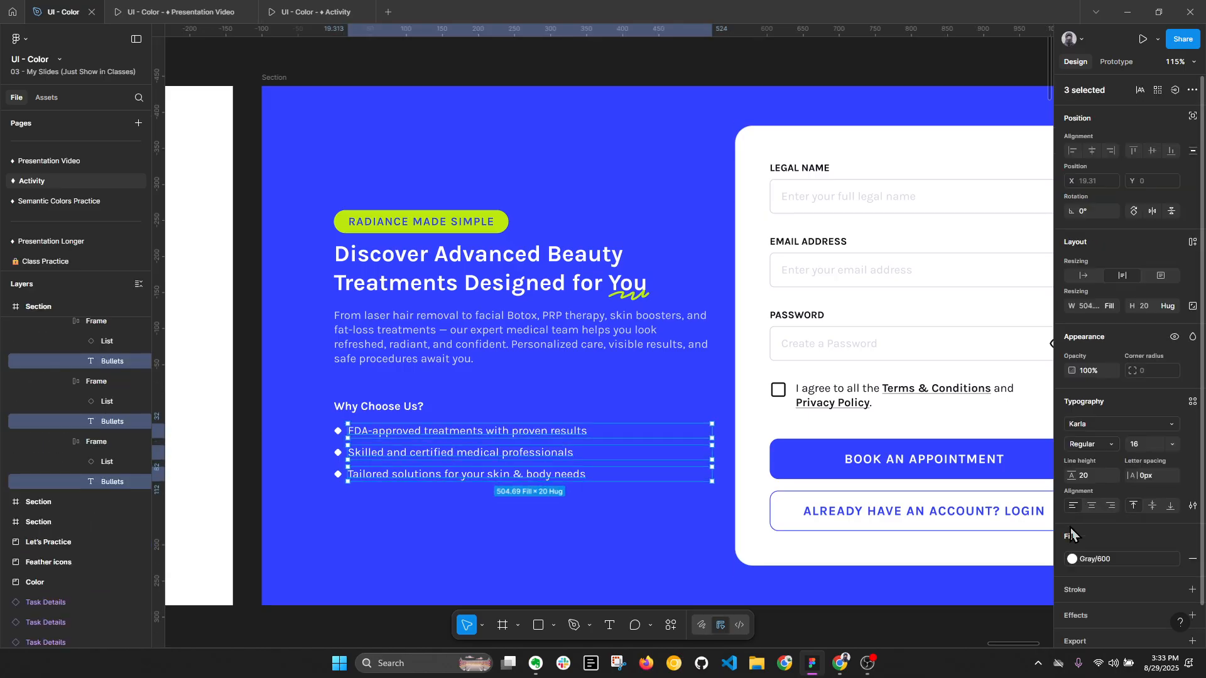
click(1073, 559)
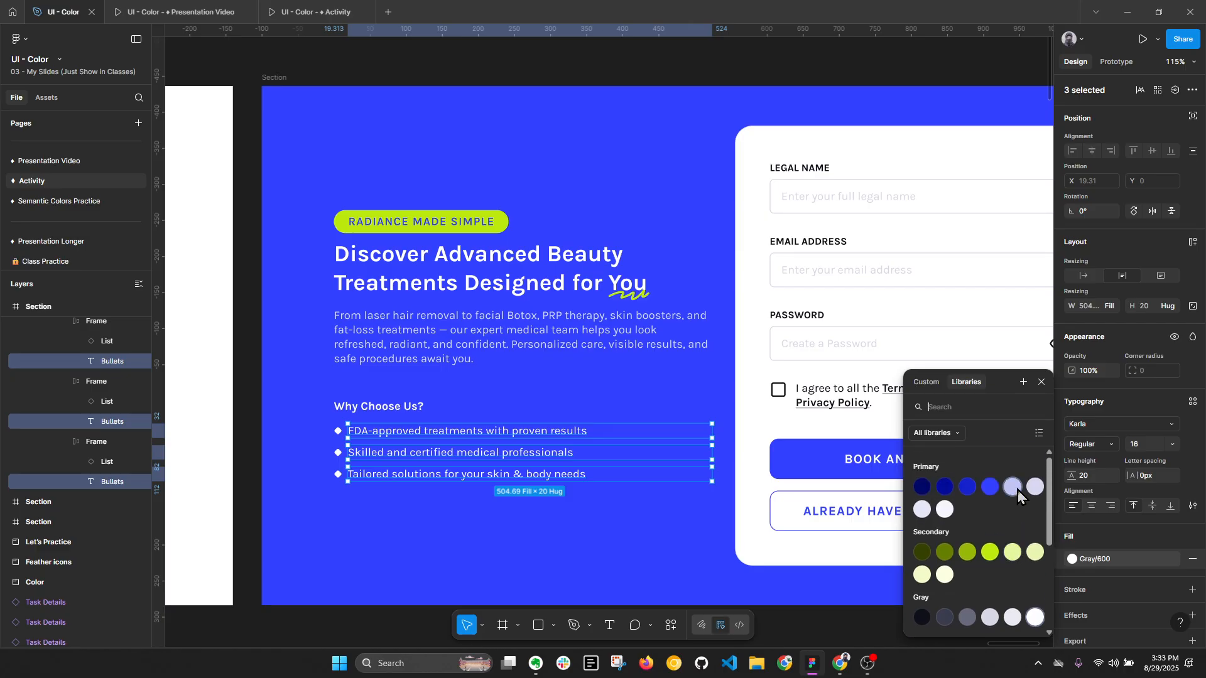
click(1035, 488)
key(Escape)
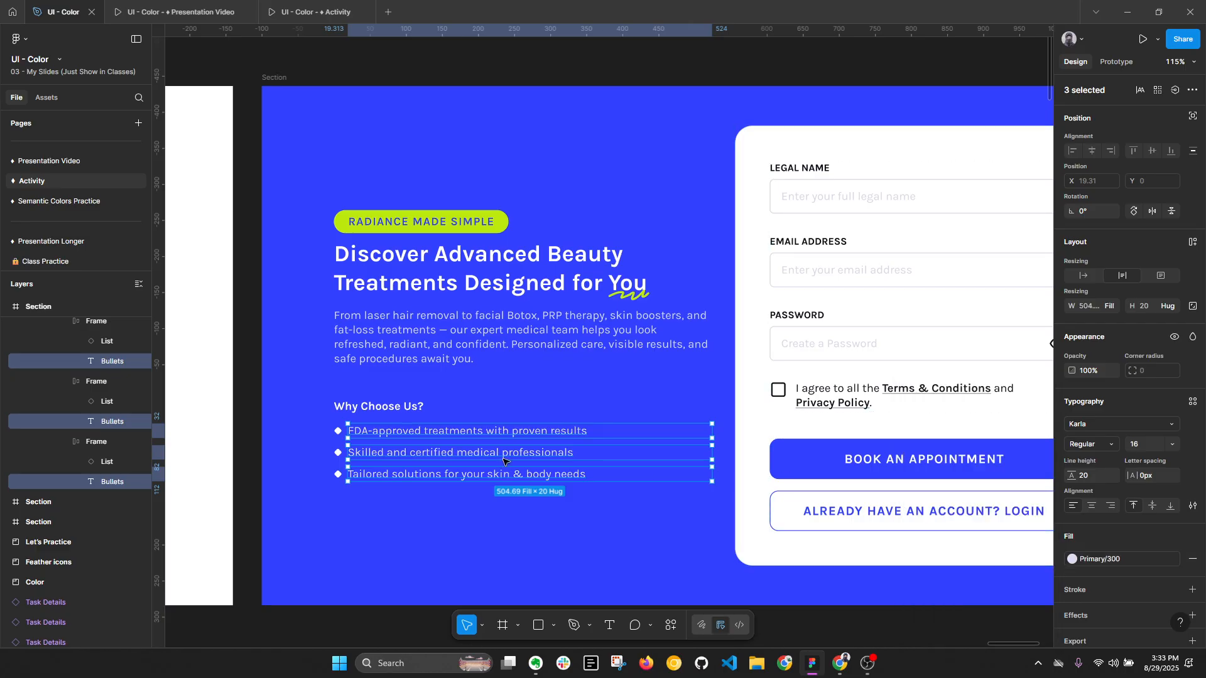
- Change the three diamond bullet markers on the blue section to the lime Secondary/500 style and collapse the layers
ctrl+click(338, 431)
shift+click(338, 452)
shift+click(338, 474)
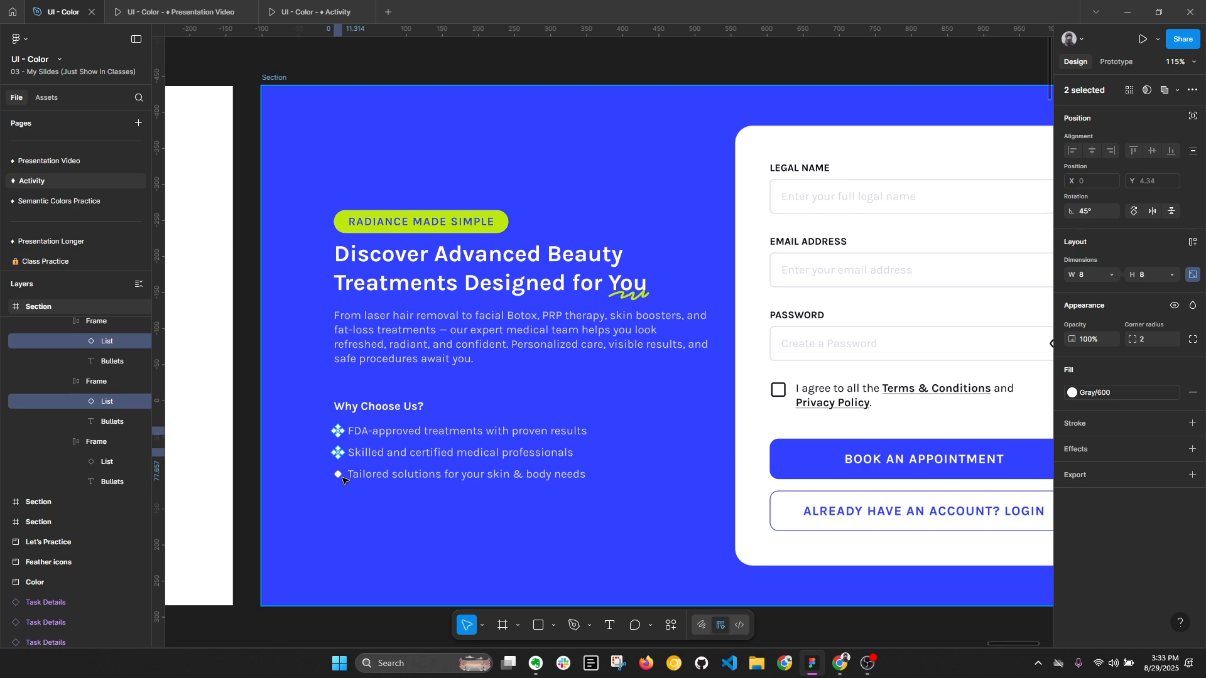
click(1098, 392)
click(990, 494)
key(Escape)
key(Escape)
scroll(673, 512, down, 2)
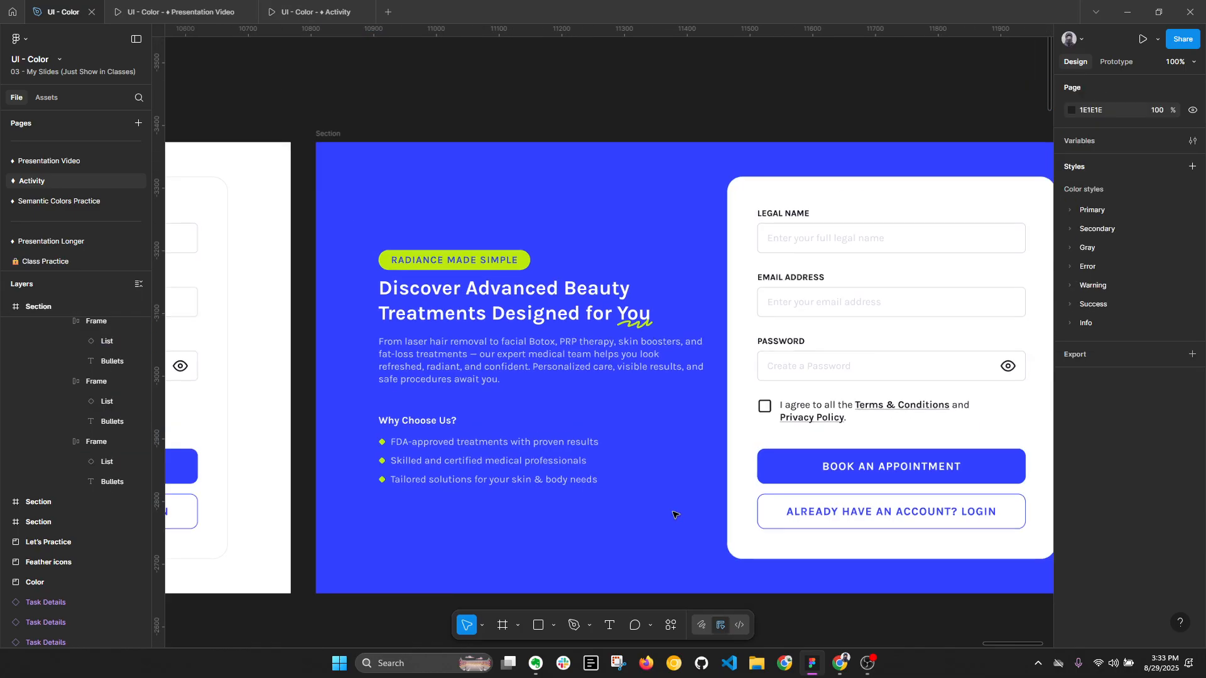
key(alt+l)
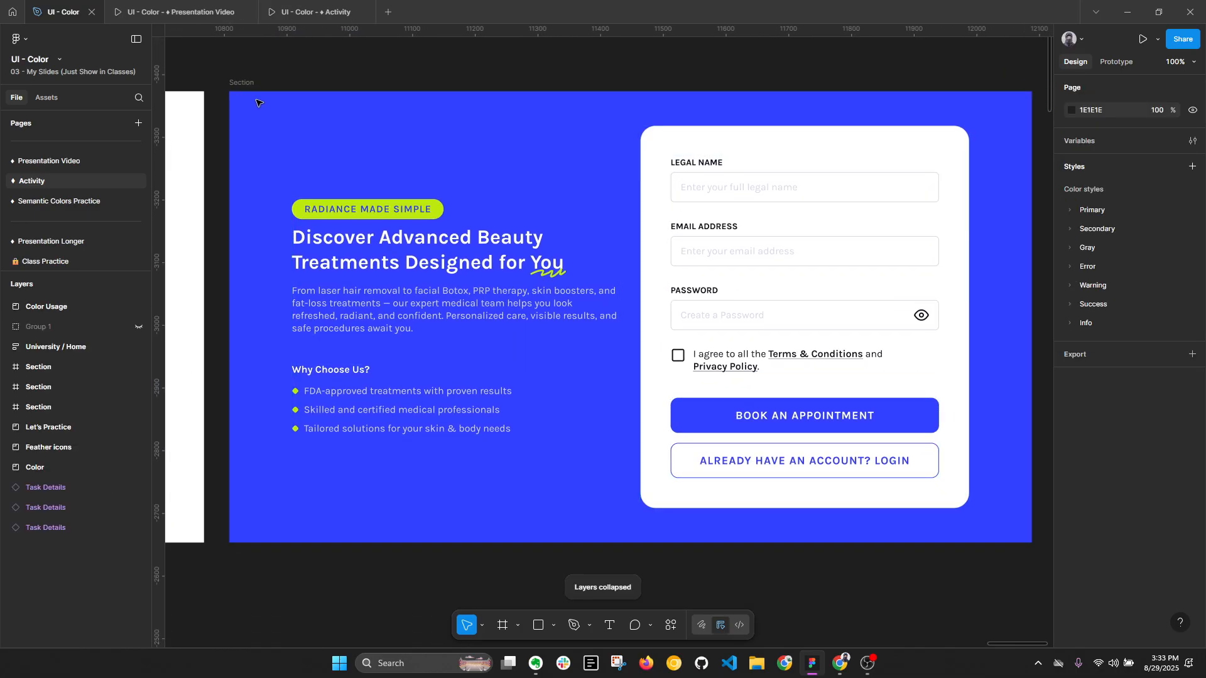
- Remove the stroke from the form card on the blue section
click(812, 209)
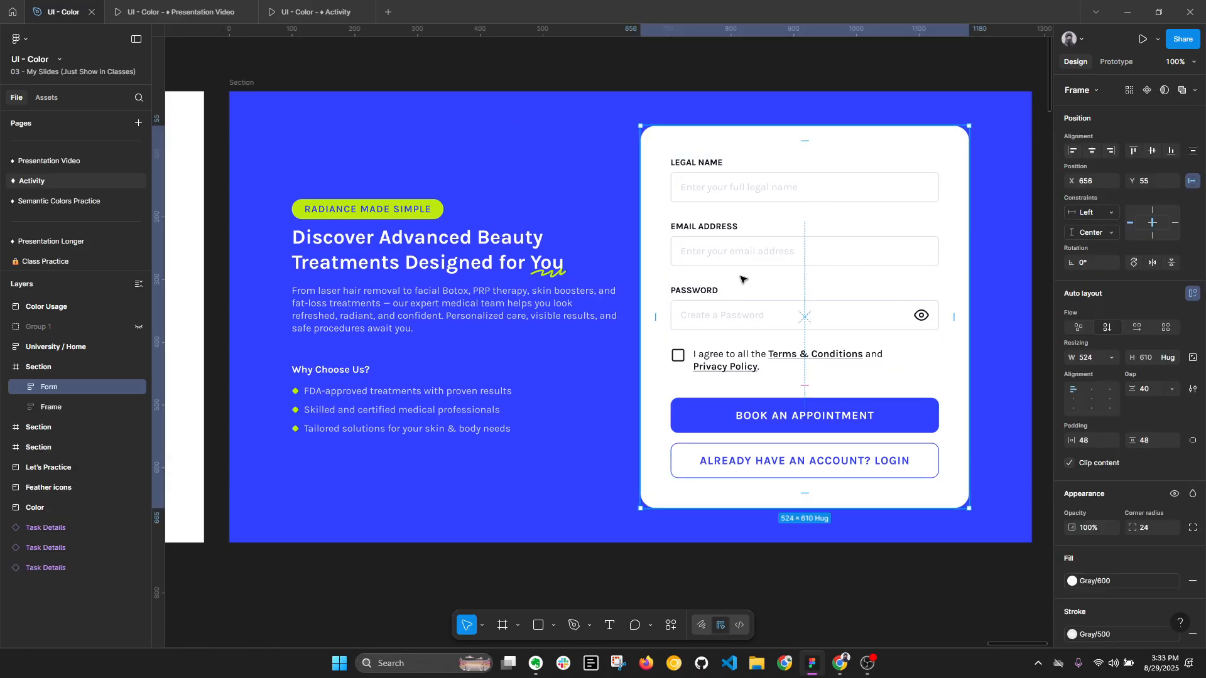
key(alt+l)
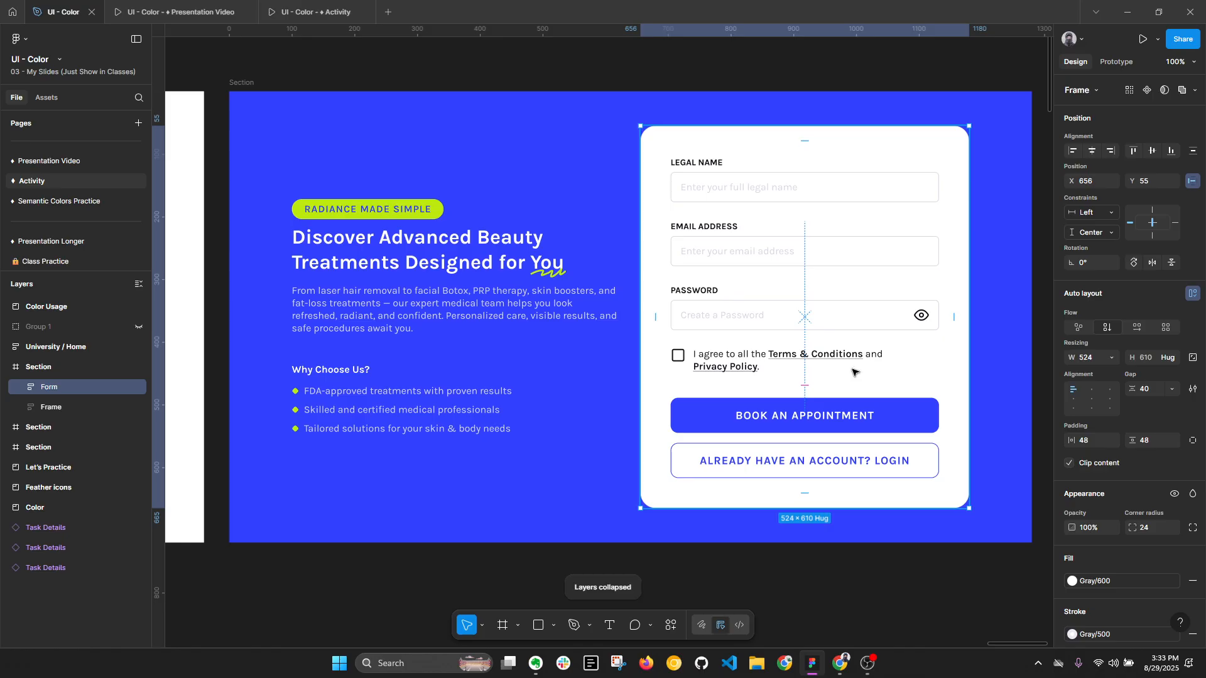
scroll(1192, 534, down, 2)
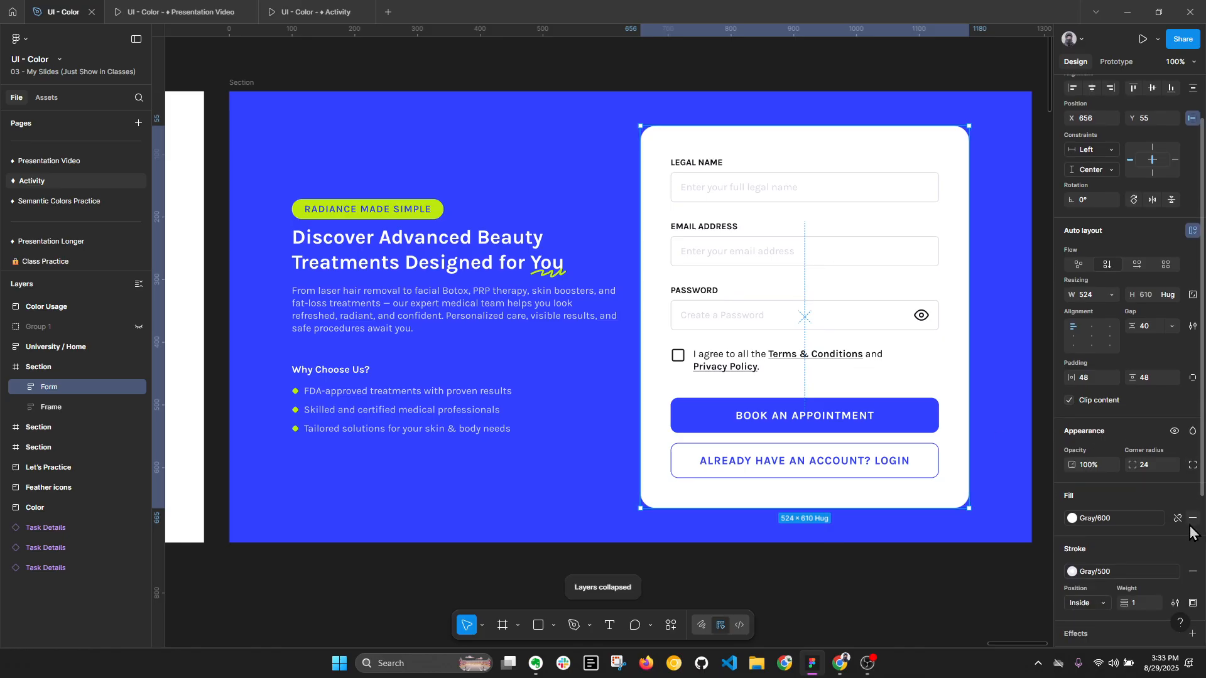
click(1193, 572)
- Try the Secondary/100 style as the form card's fill and undo it
click(1102, 522)
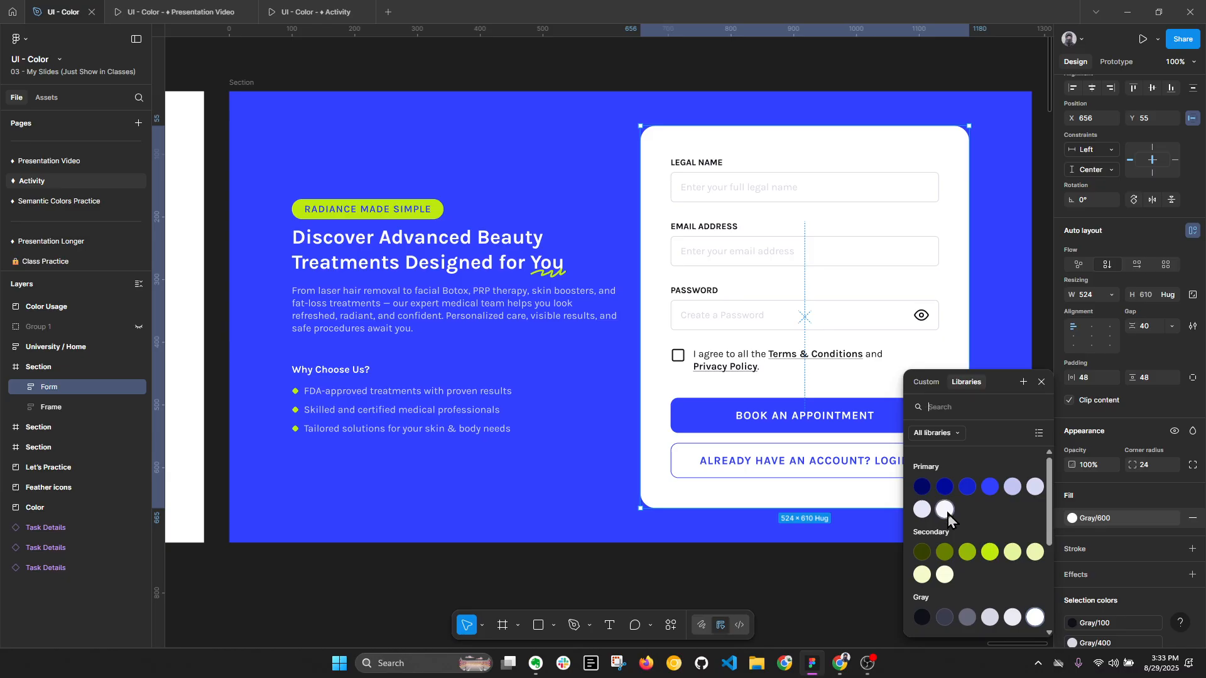
click(946, 575)
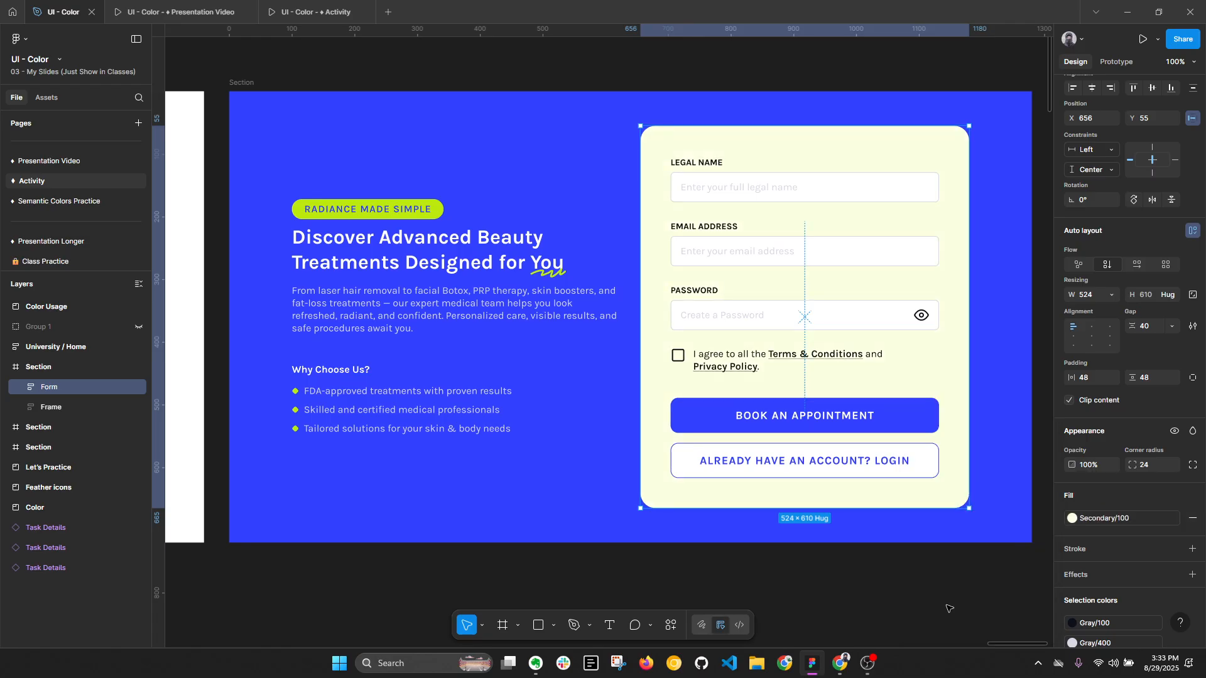
key(ctrl+z)
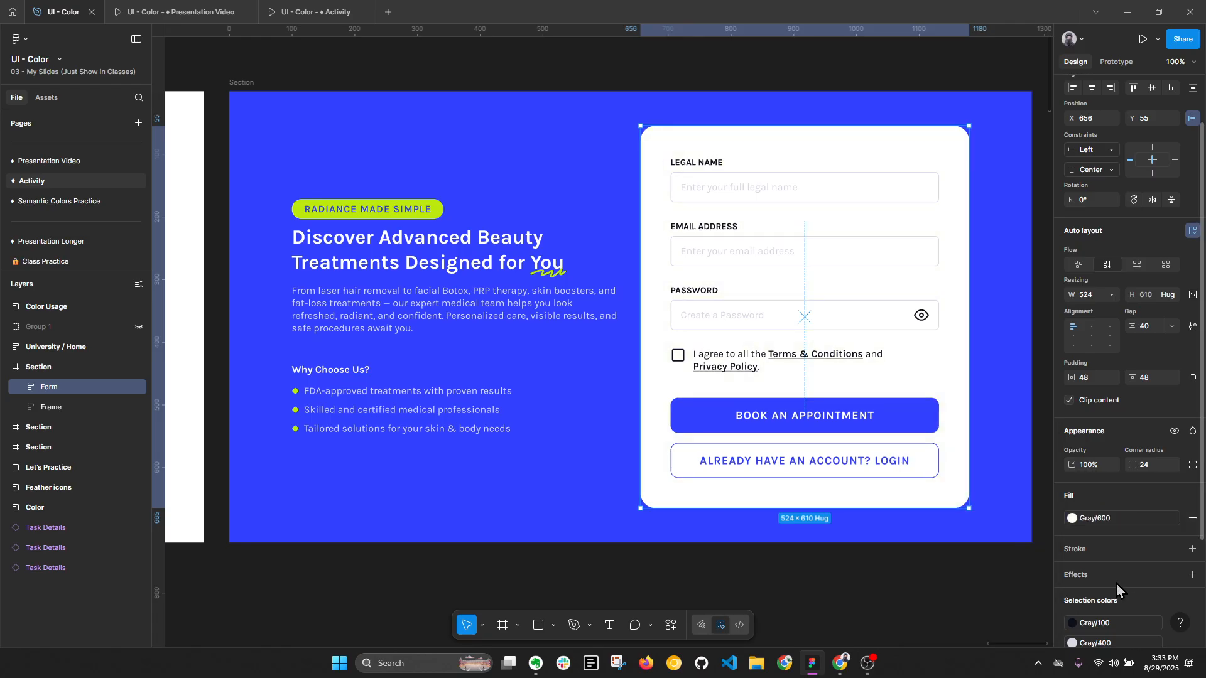
- Try the Primary/100 style as the form card's fill
click(1118, 522)
drag(1049, 529, 1047, 499)
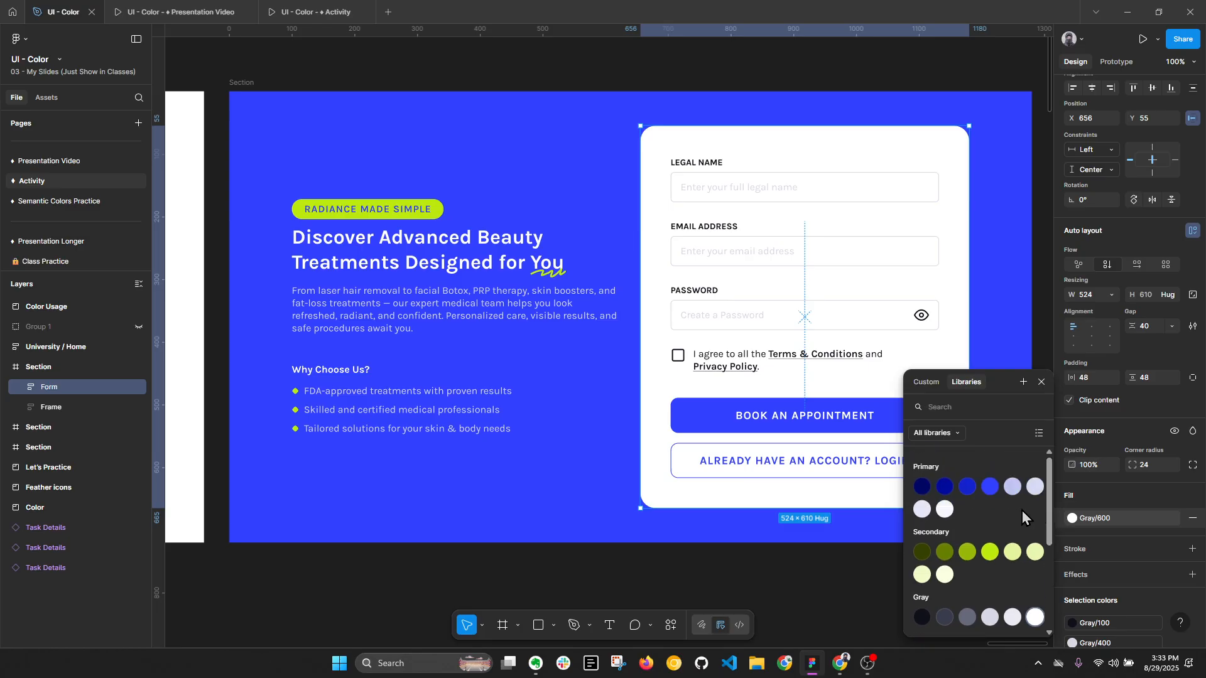
click(947, 511)
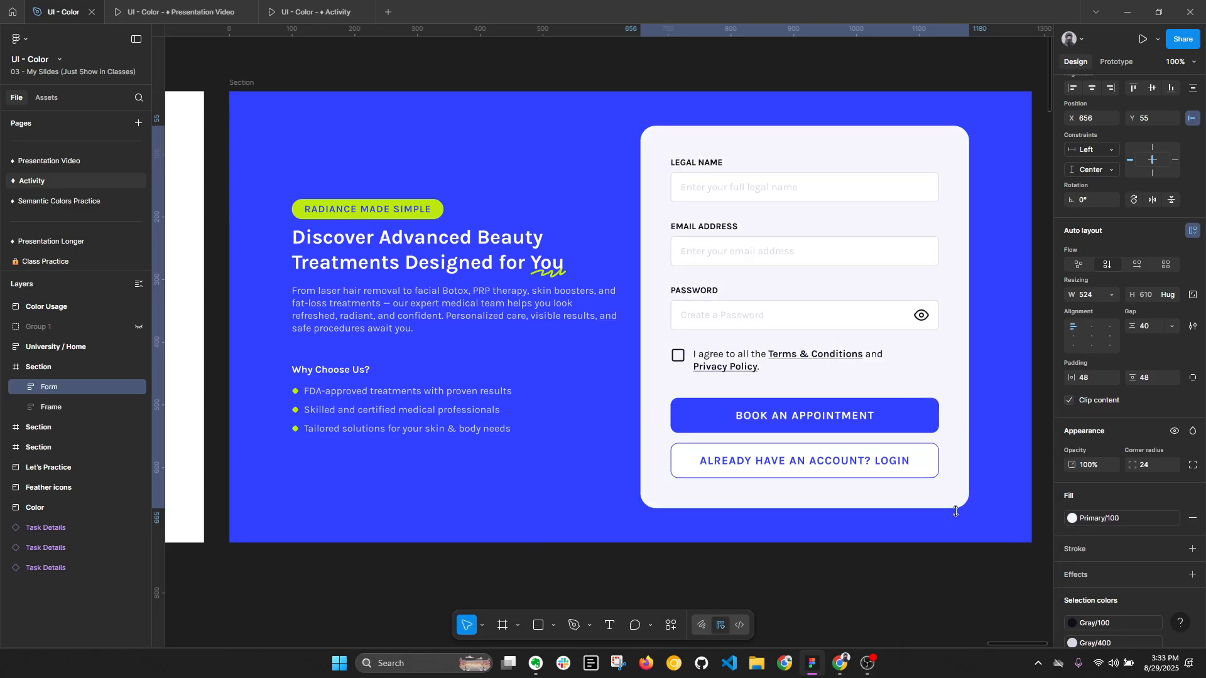
click(1019, 615)
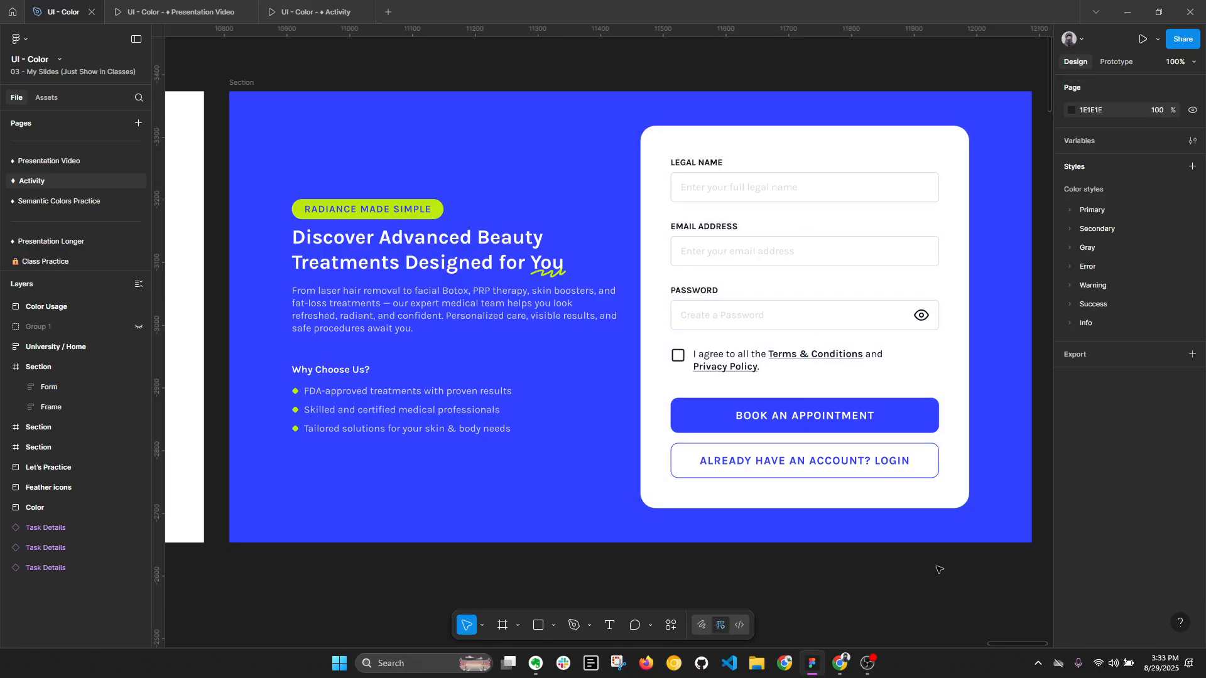
- Compare the three appointment section versions with the finished colour variants in the Practice frame
scroll(875, 458, down, 4)
drag(664, 195, 899, 150)
scroll(828, 195, down, 3)
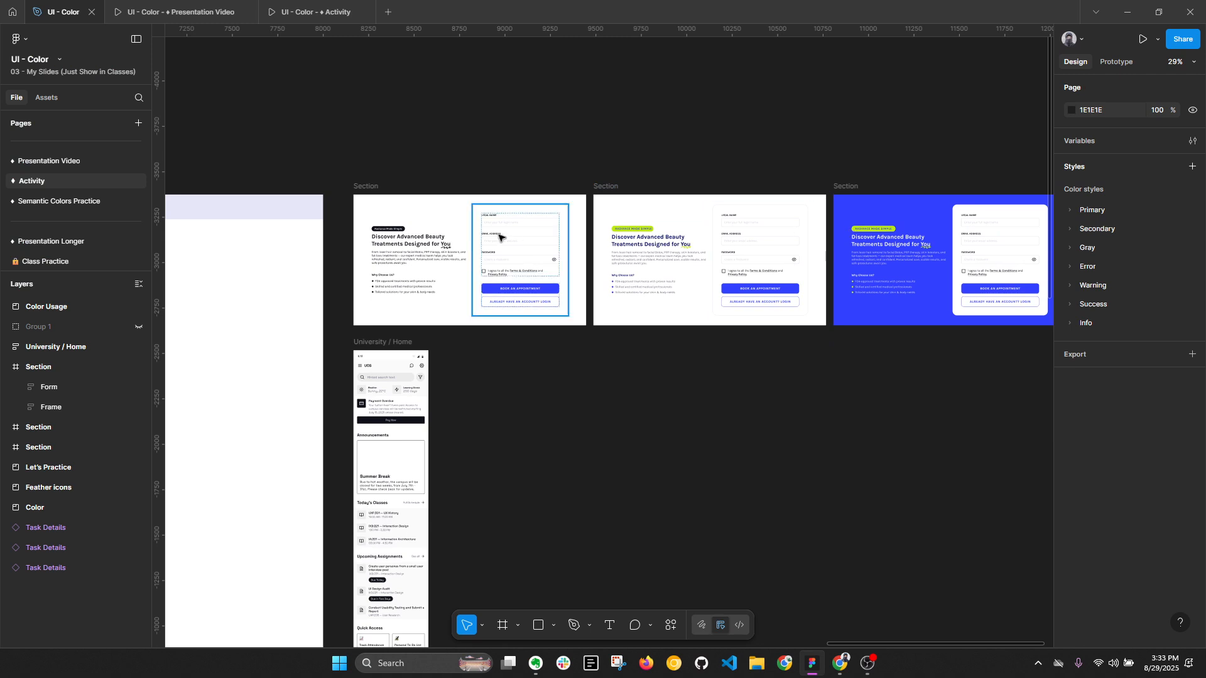
scroll(781, 251, up, 3)
scroll(783, 352, right, 5)
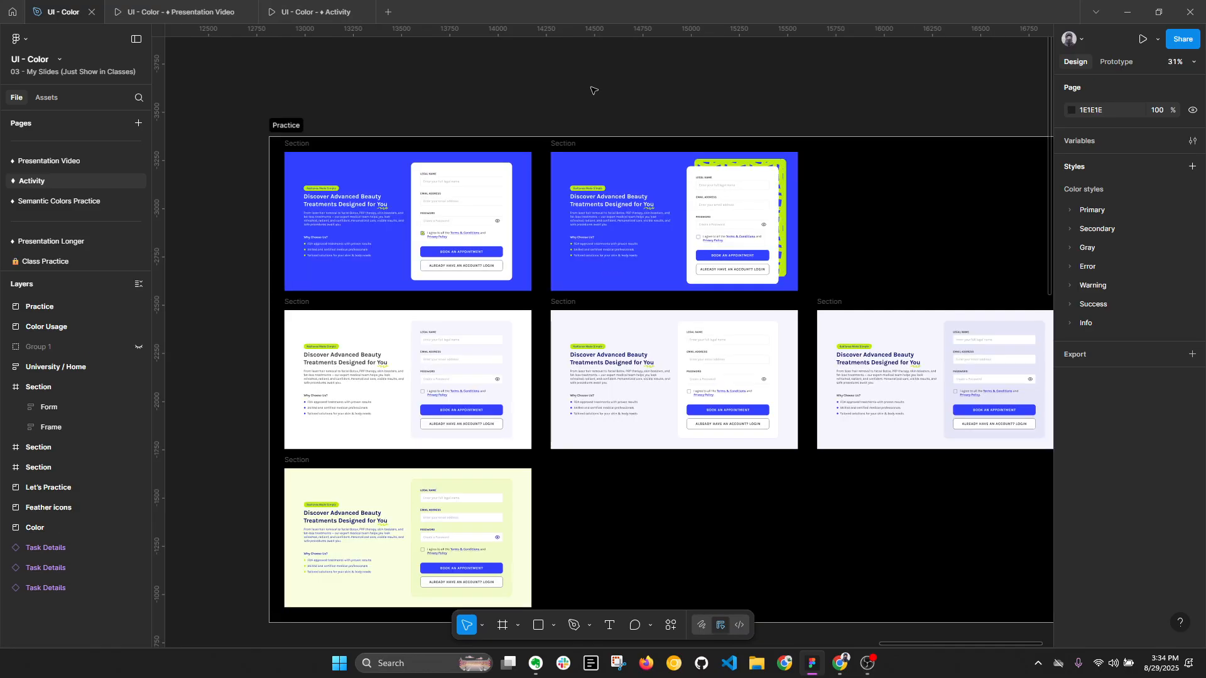
drag(582, 86, 531, 72)
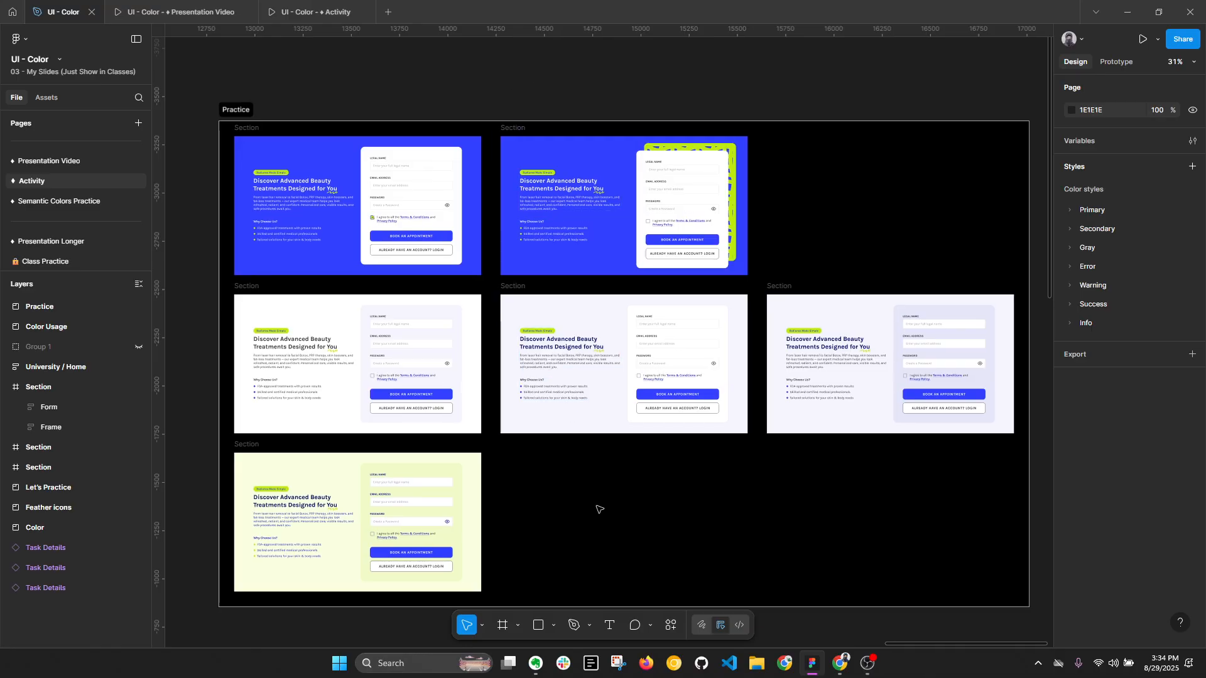
key(alt+l)
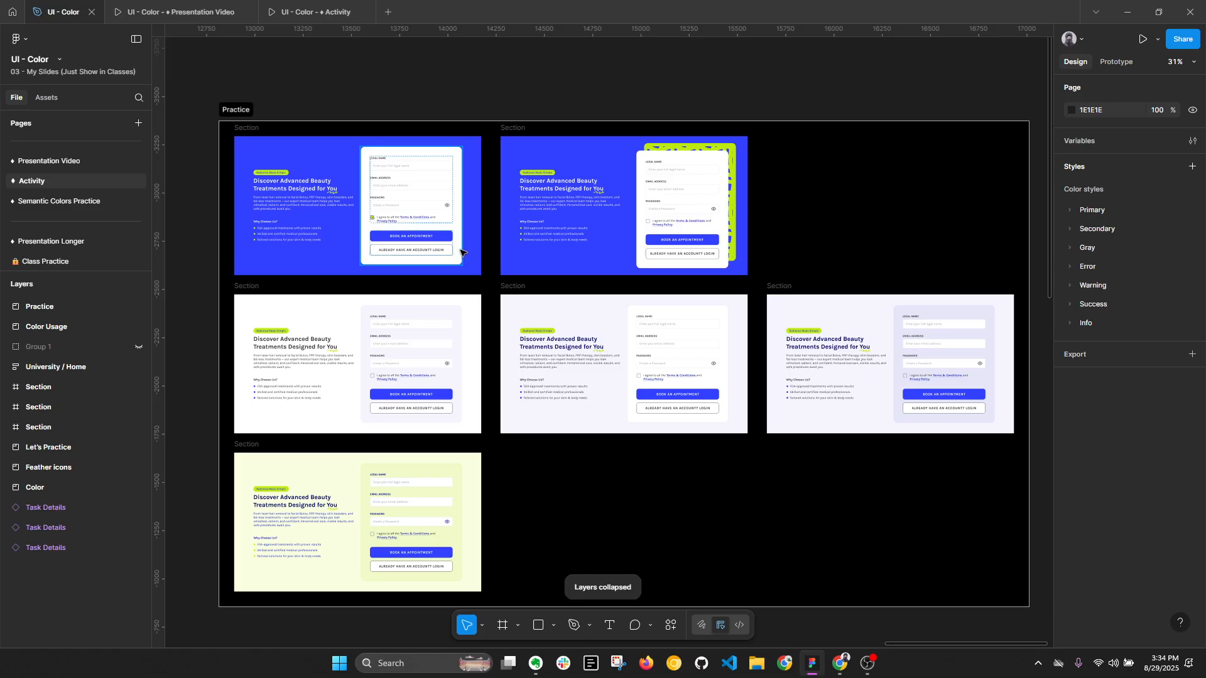
scroll(471, 264, up, 2)
scroll(478, 272, down, 2)
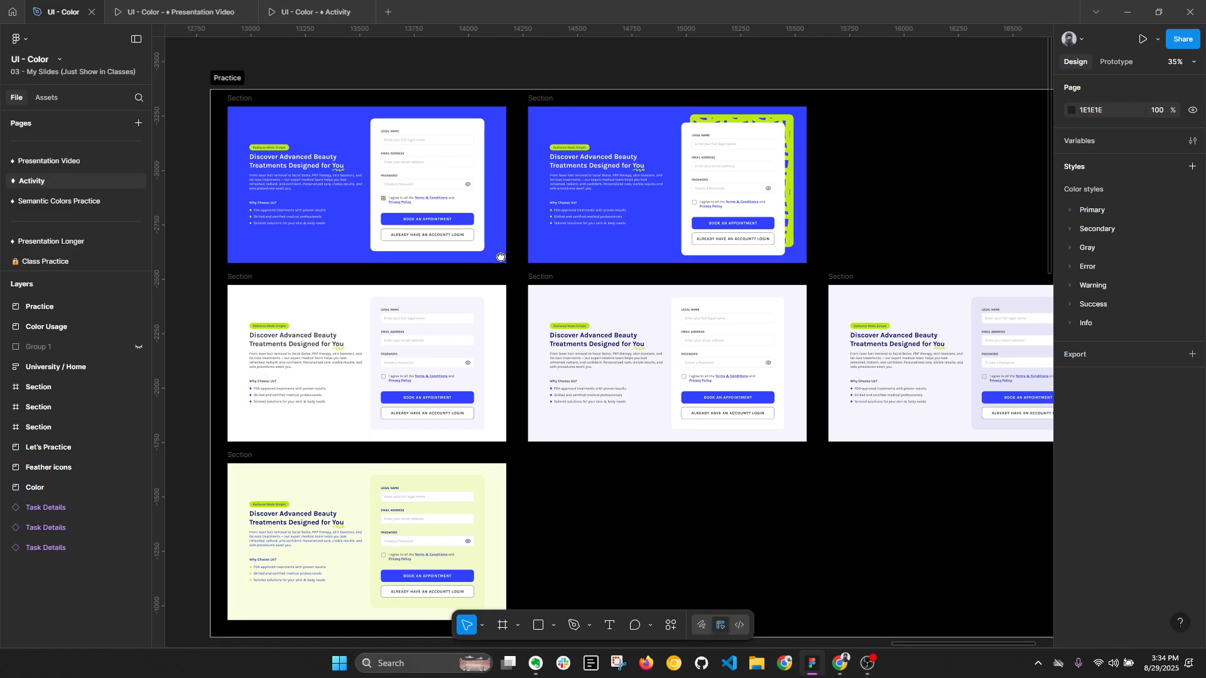
key(alt+l)
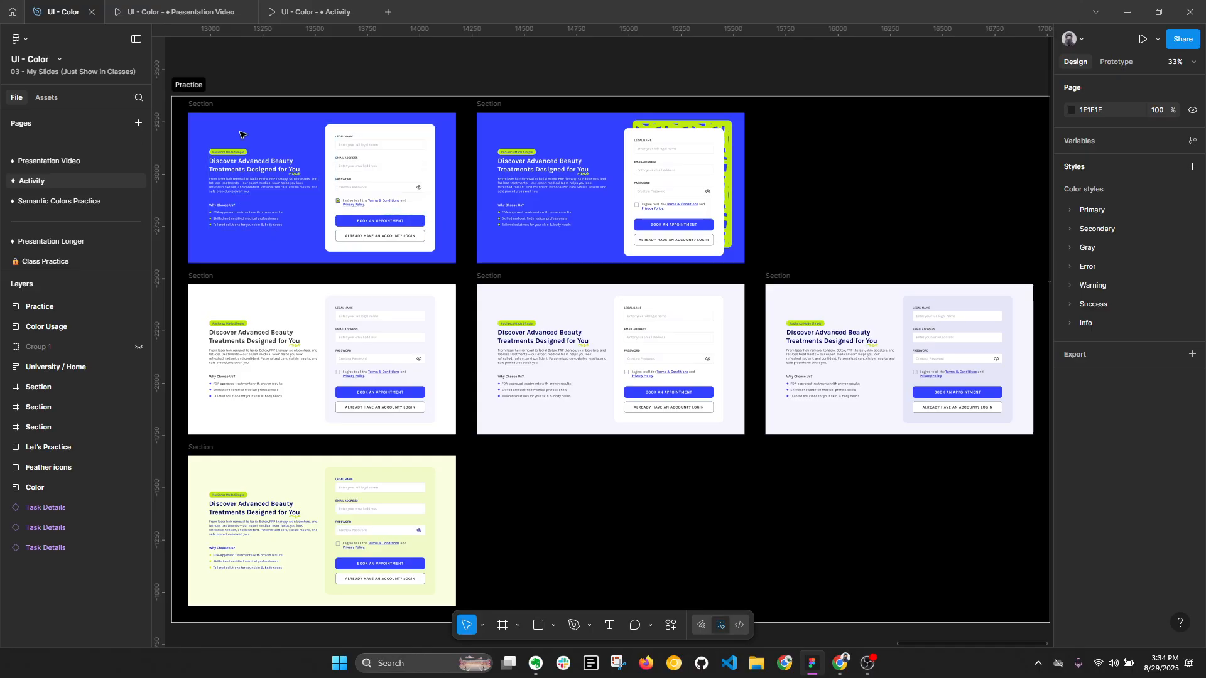
- Examine the blue Practice variant that has a patterned lime panel behind its form card
scroll(752, 129, up, 5)
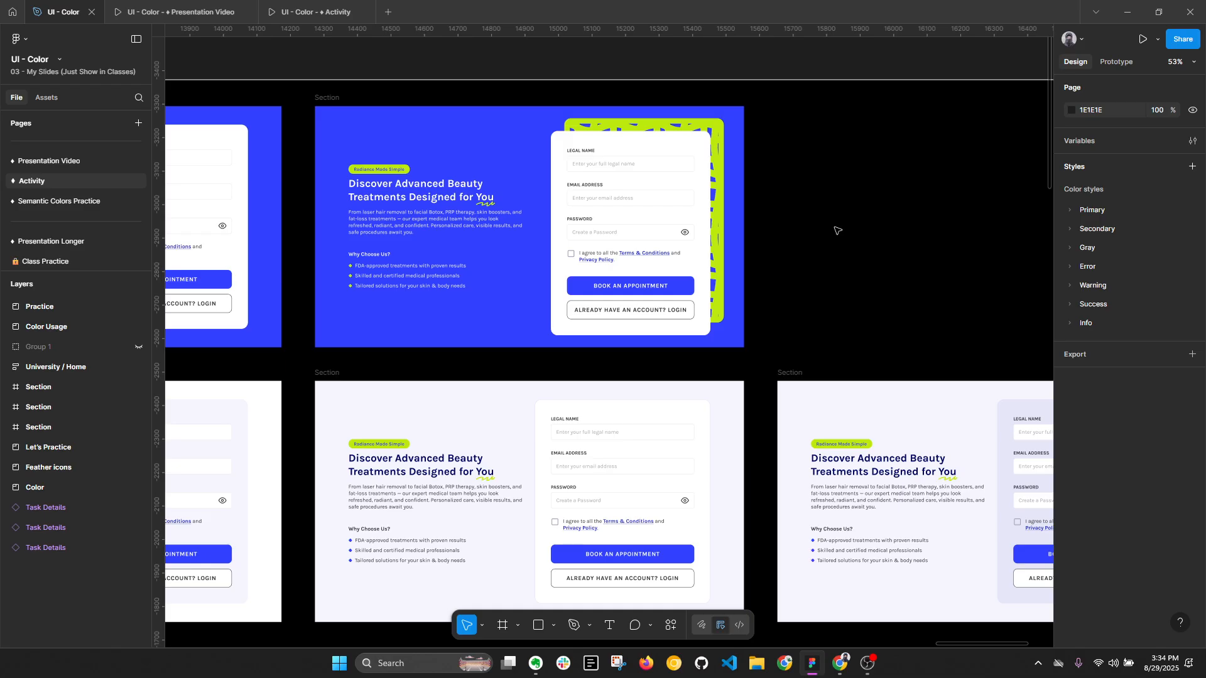
key(alt+l)
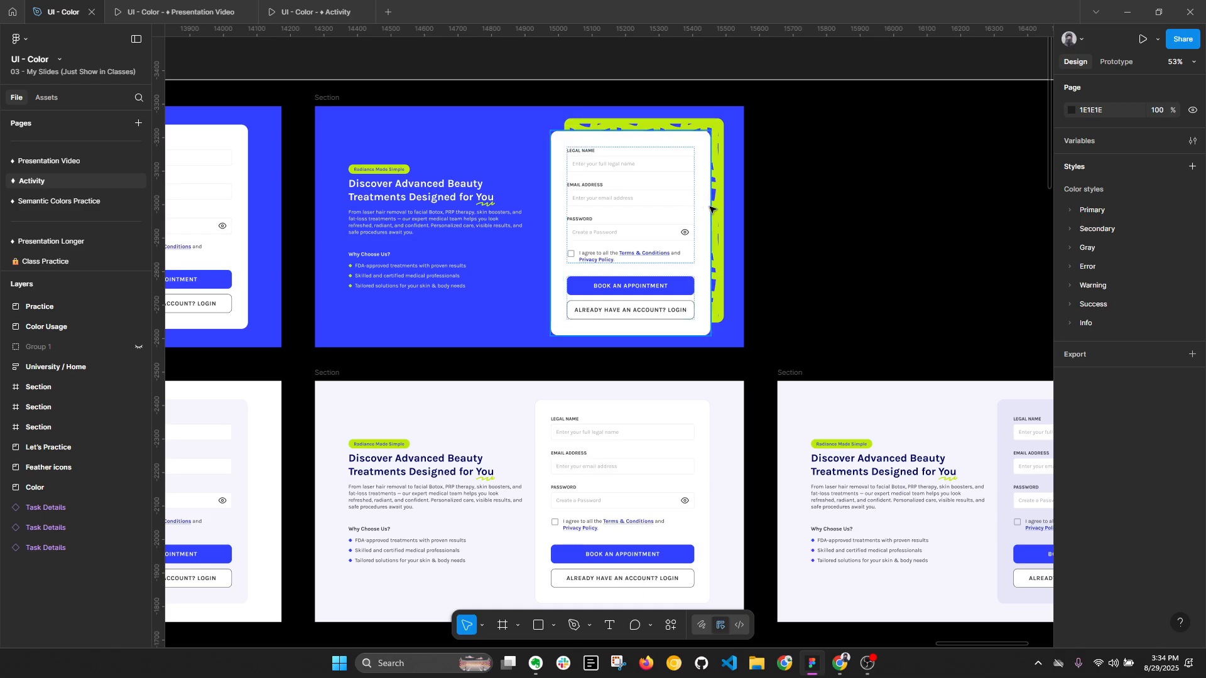
scroll(576, 227, up, 4)
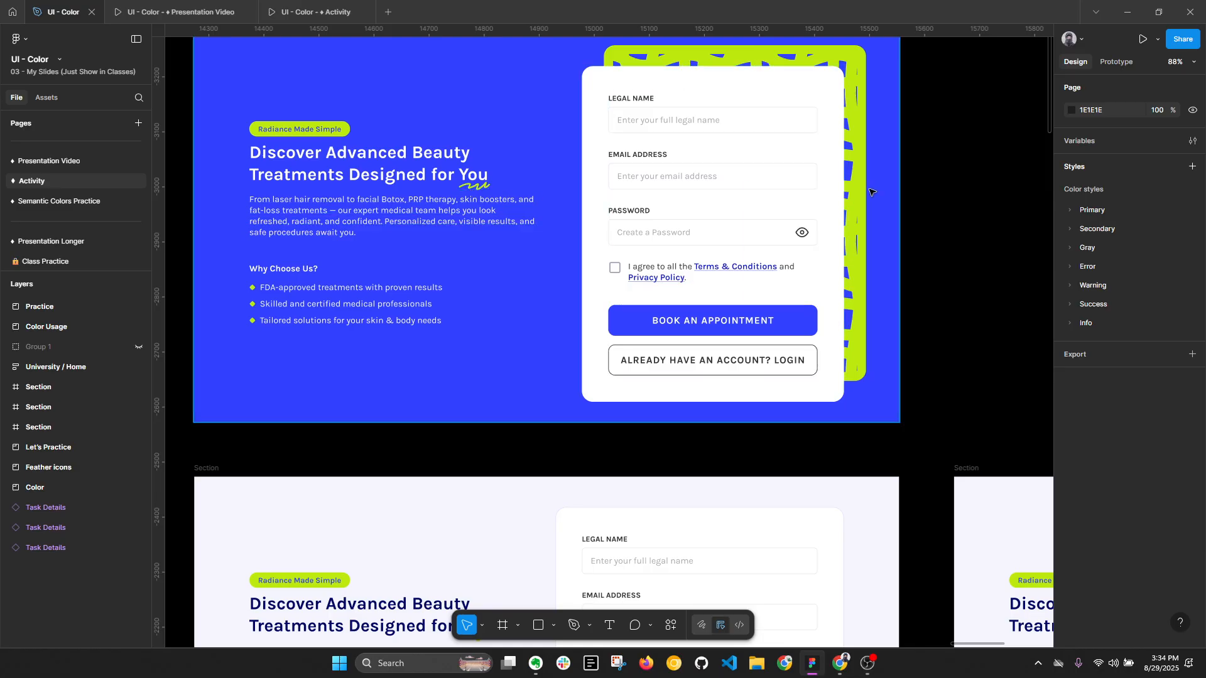
scroll(719, 274, down, 5)
scroll(721, 274, up, 3)
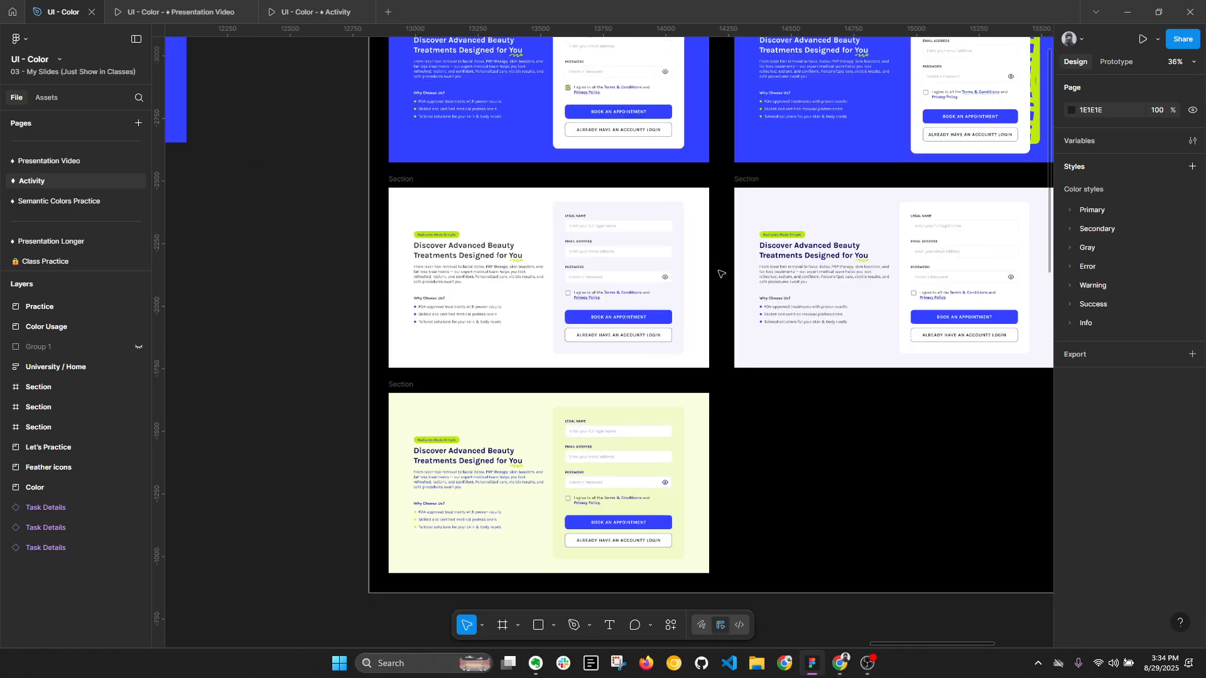
- Examine the light-background Practice variants and their form cards, then collapse the layers
drag(765, 255, 692, 256)
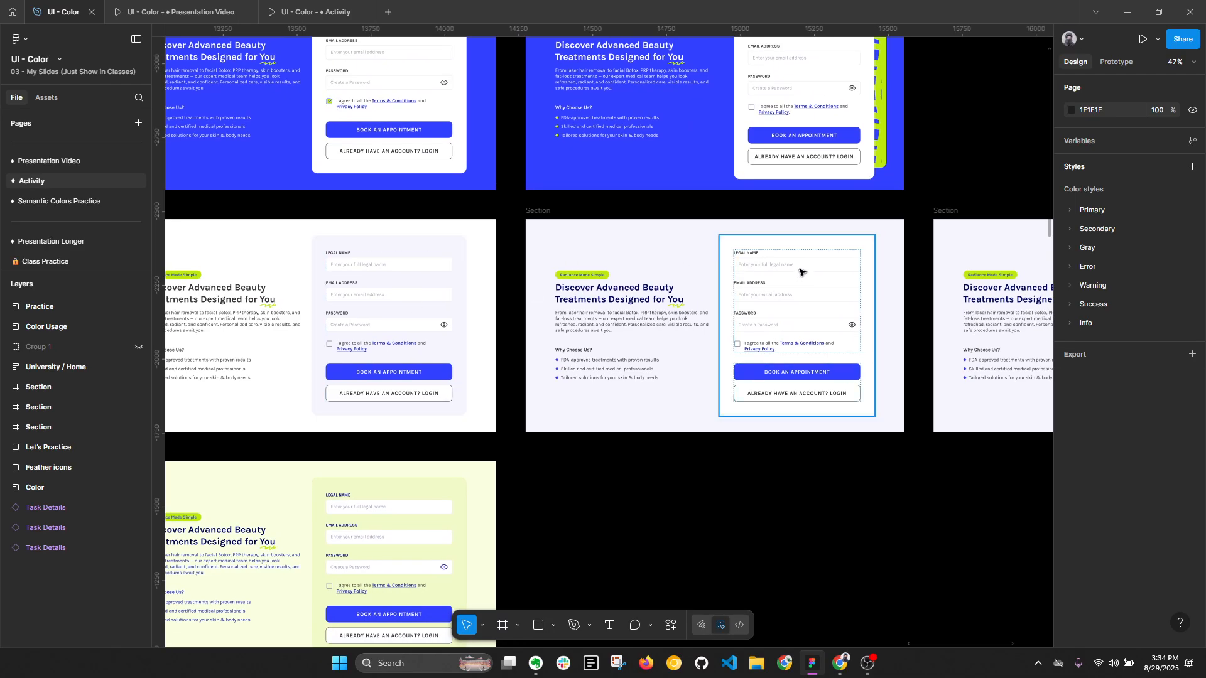
scroll(594, 270, right, 6)
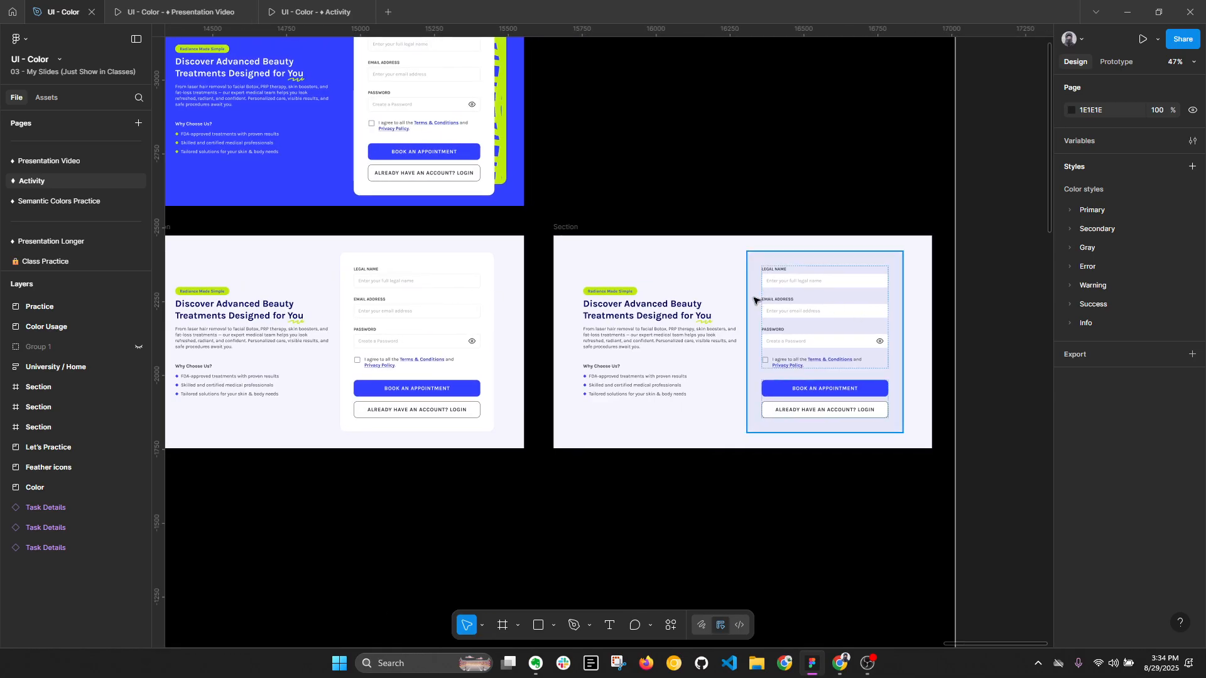
click(568, 231)
click(858, 292)
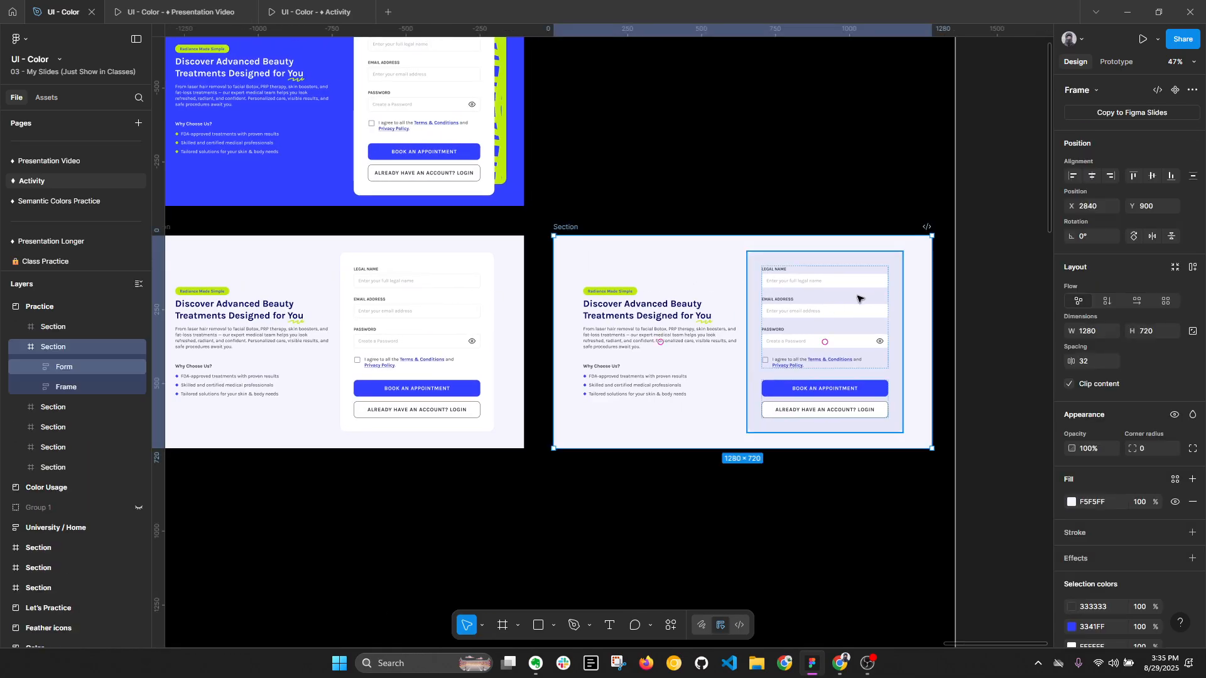
scroll(888, 320, down, 3)
scroll(888, 321, down, 3)
click(971, 333)
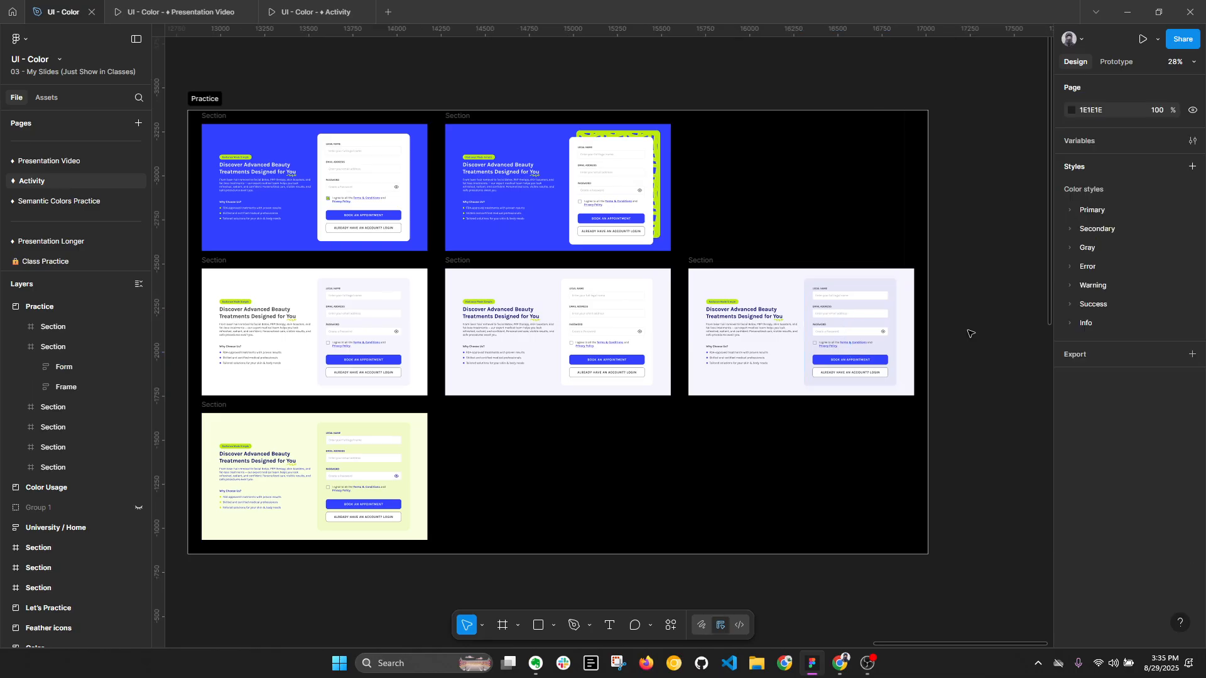
key(alt+l)
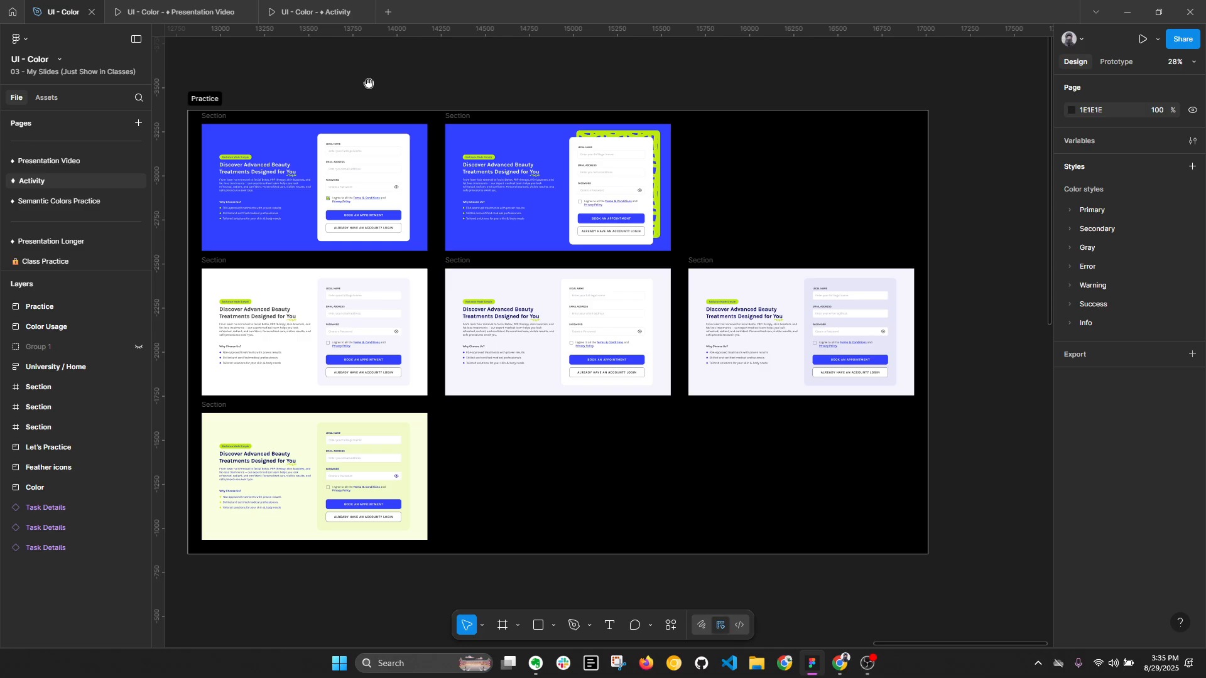
- Examine the uncoloured University / Home mobile screen from its header down to its bottom navigation
drag(369, 83, 836, 36)
drag(416, 275, 889, 266)
drag(505, 335, 755, 237)
scroll(531, 102, up, 3)
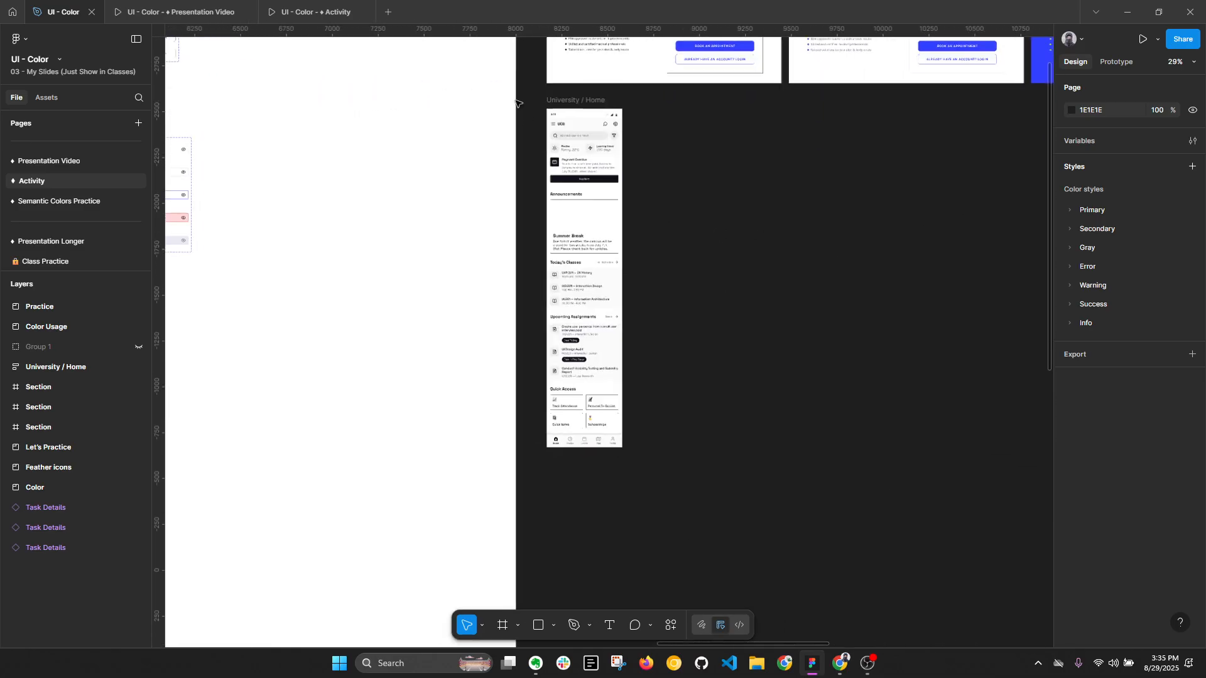
click(577, 103)
scroll(670, 184, up, 3)
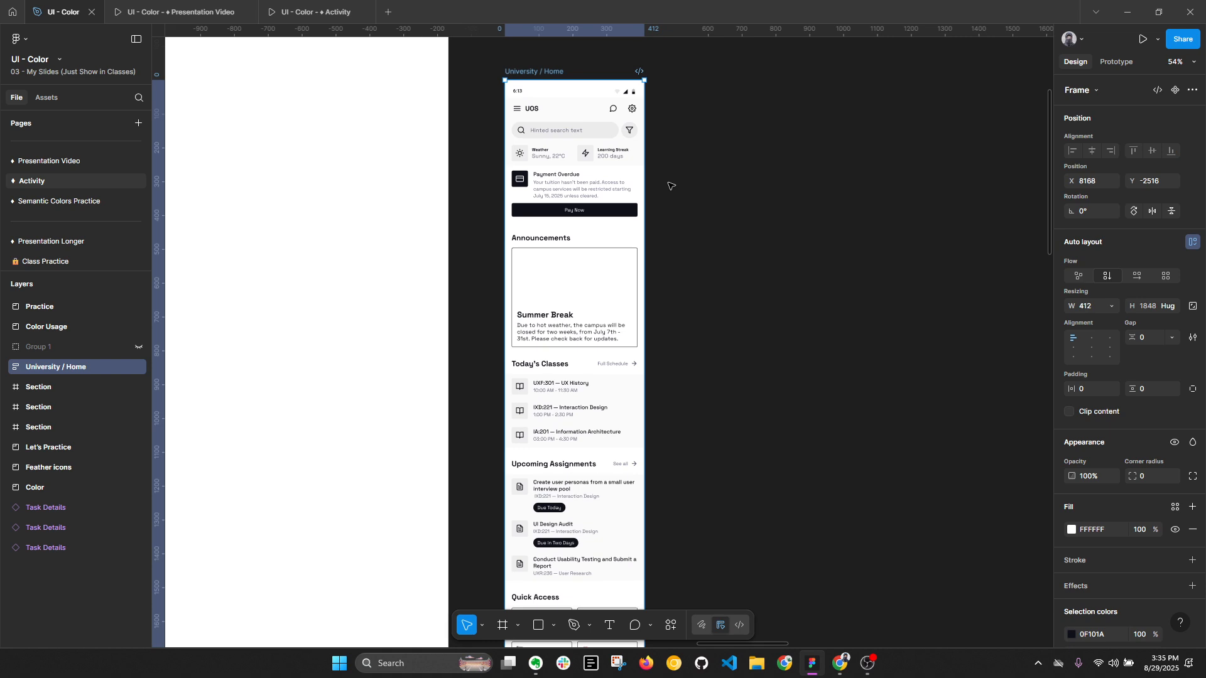
key(alt+l)
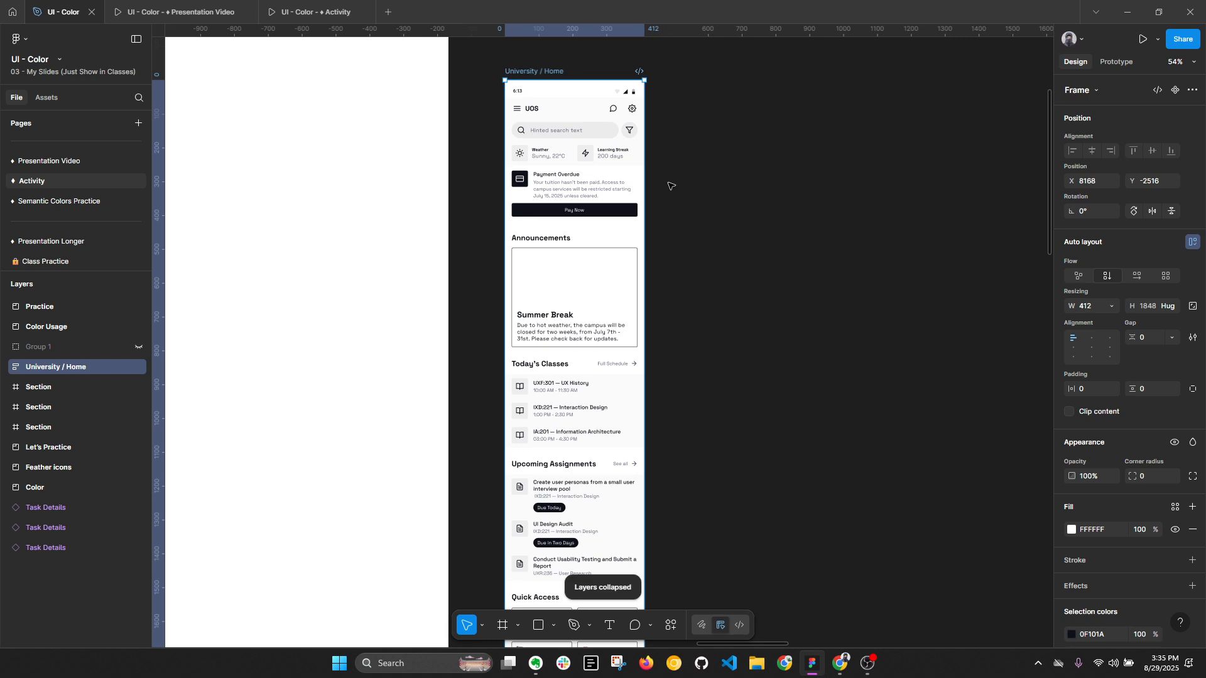
drag(700, 188, 654, 162)
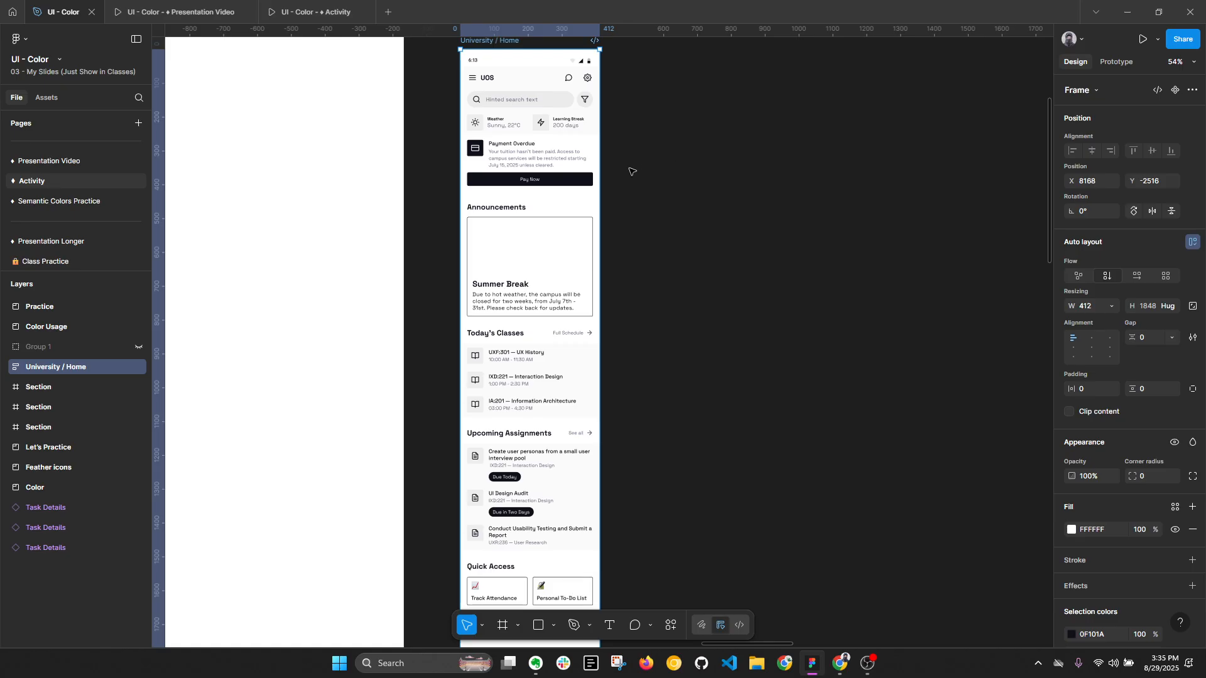
scroll(631, 170, down, 1)
drag(697, 463, 662, 441)
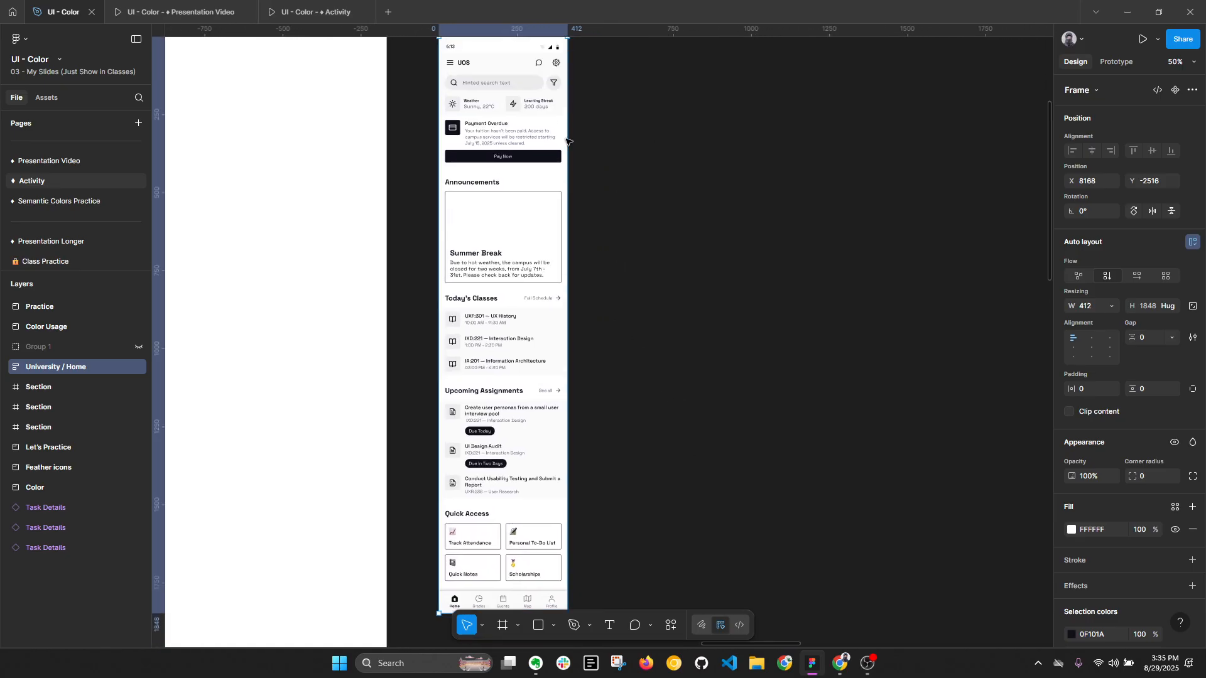
drag(596, 159, 582, 232)
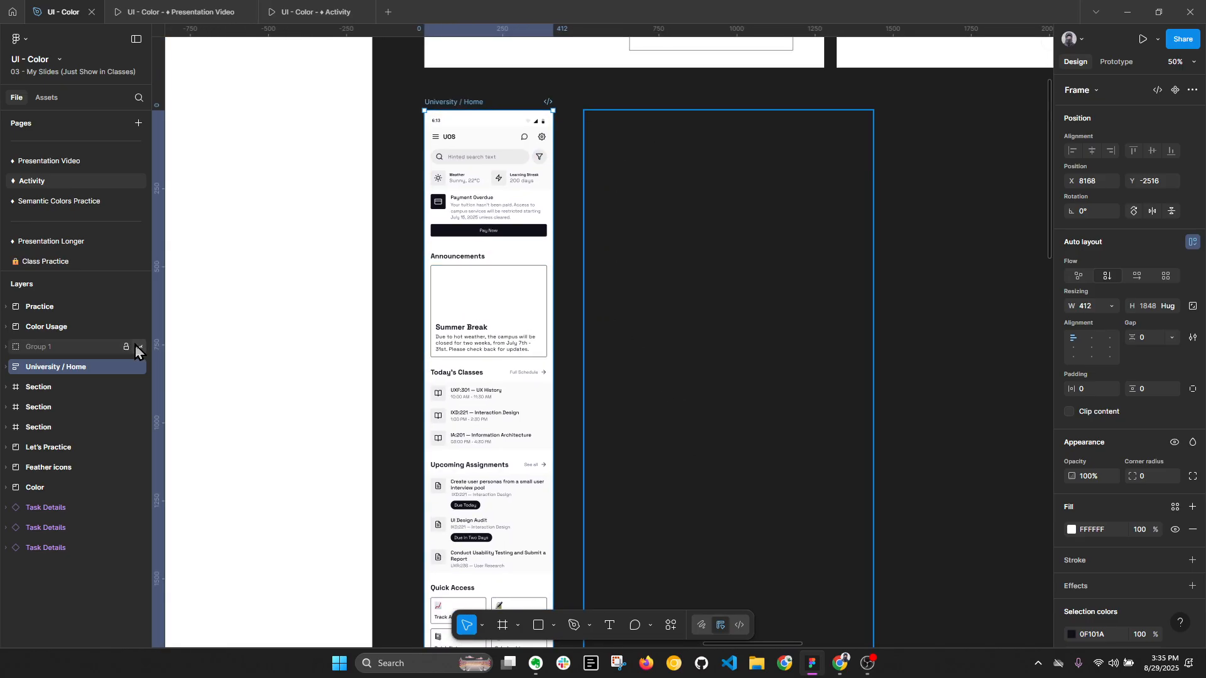
- Make the hidden Group 1 visible beside the uncoloured University / Home screen and ungroup it into its separate screens
click(140, 347)
click(125, 347)
click(640, 231)
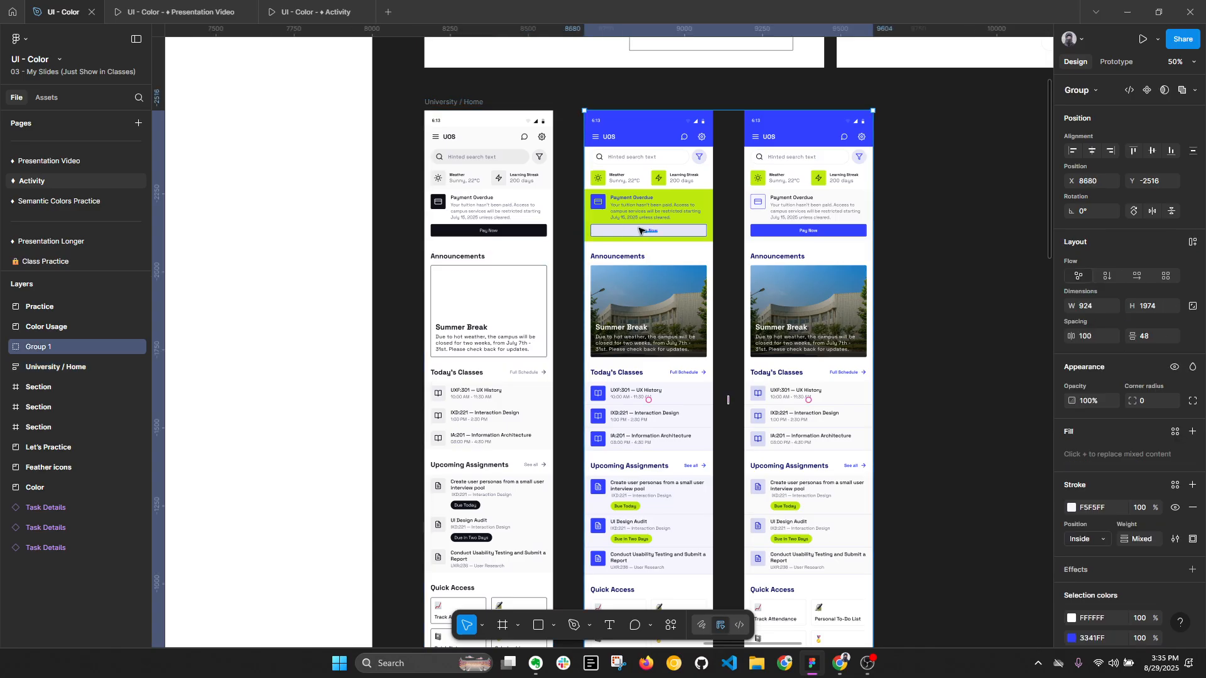
key(ctrl+shift+g)
key(Escape)
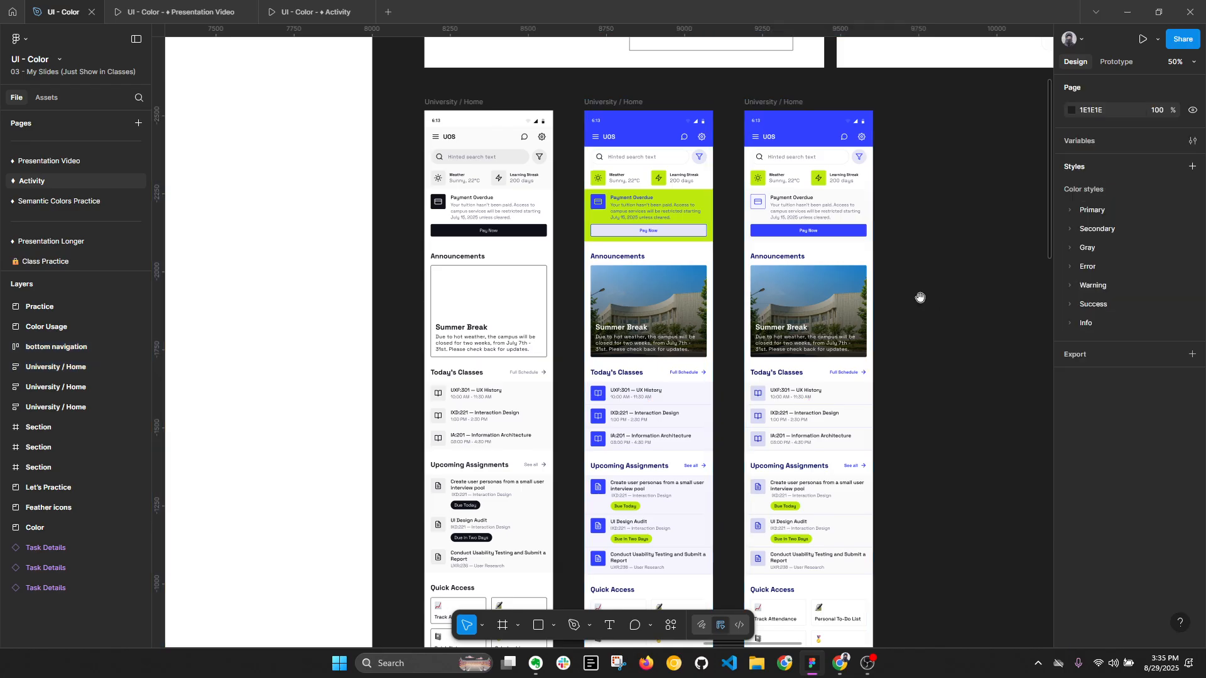
- Hide the coloured University / Home variant that has the lime Payment Overdue card
drag(921, 297, 860, 295)
click(575, 377)
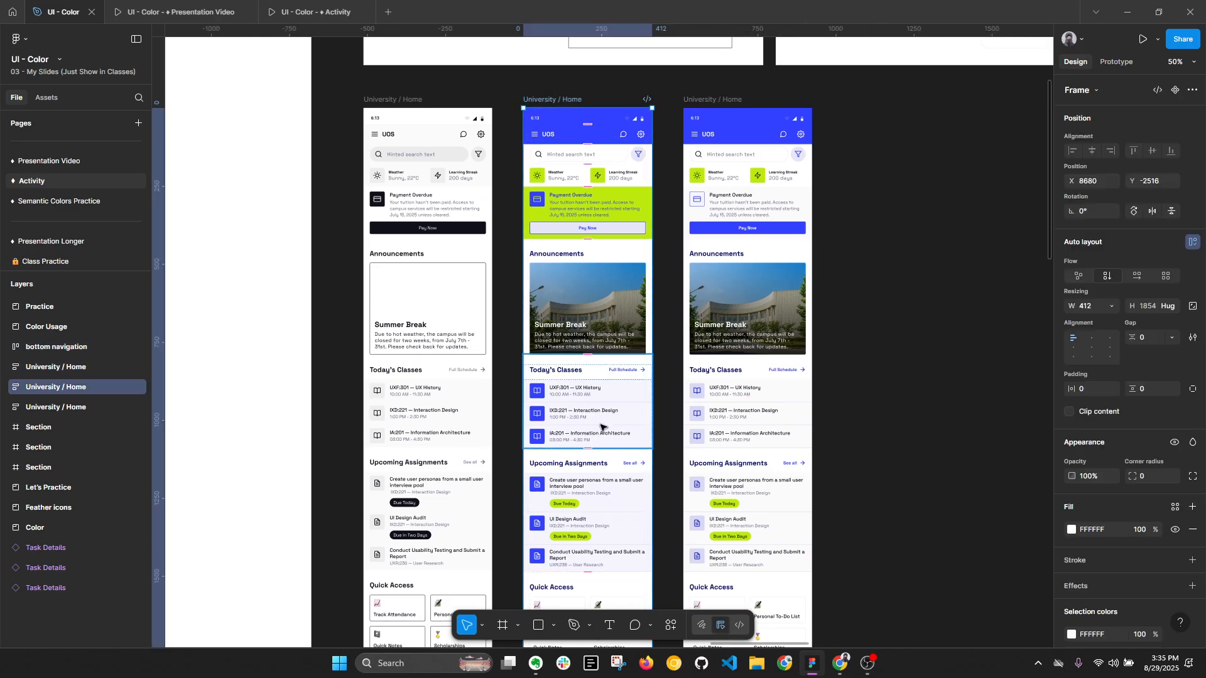
key(alt)
key(alt+l)
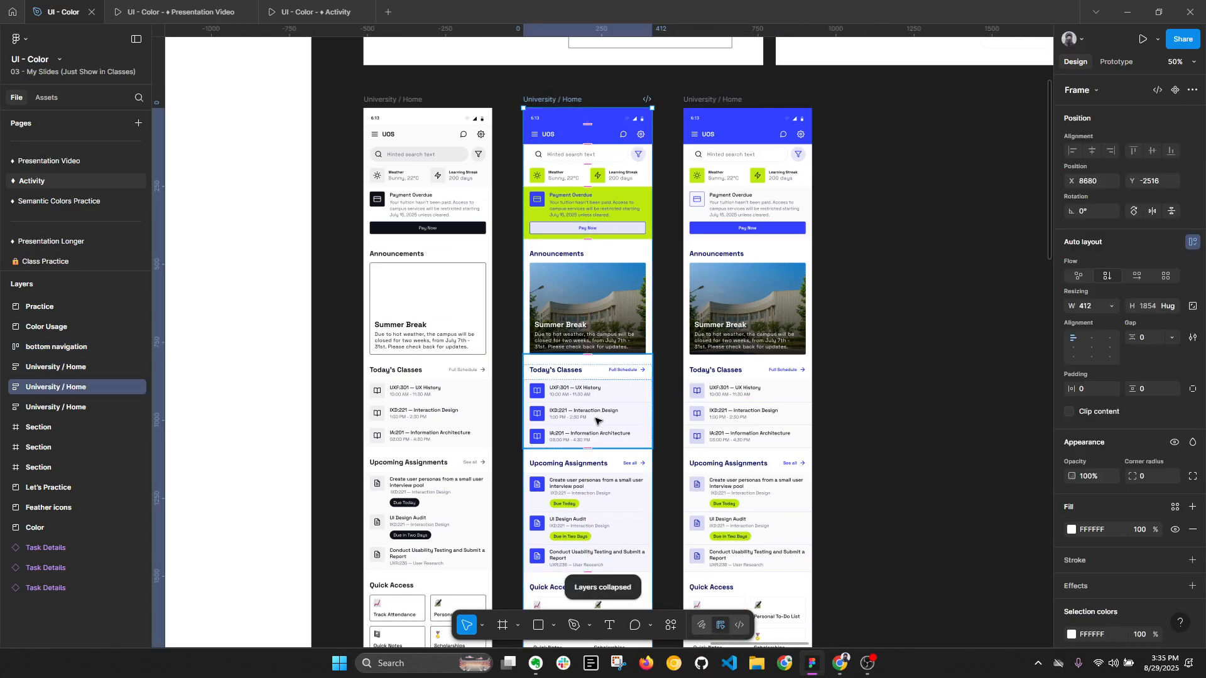
scroll(631, 204, up, 2)
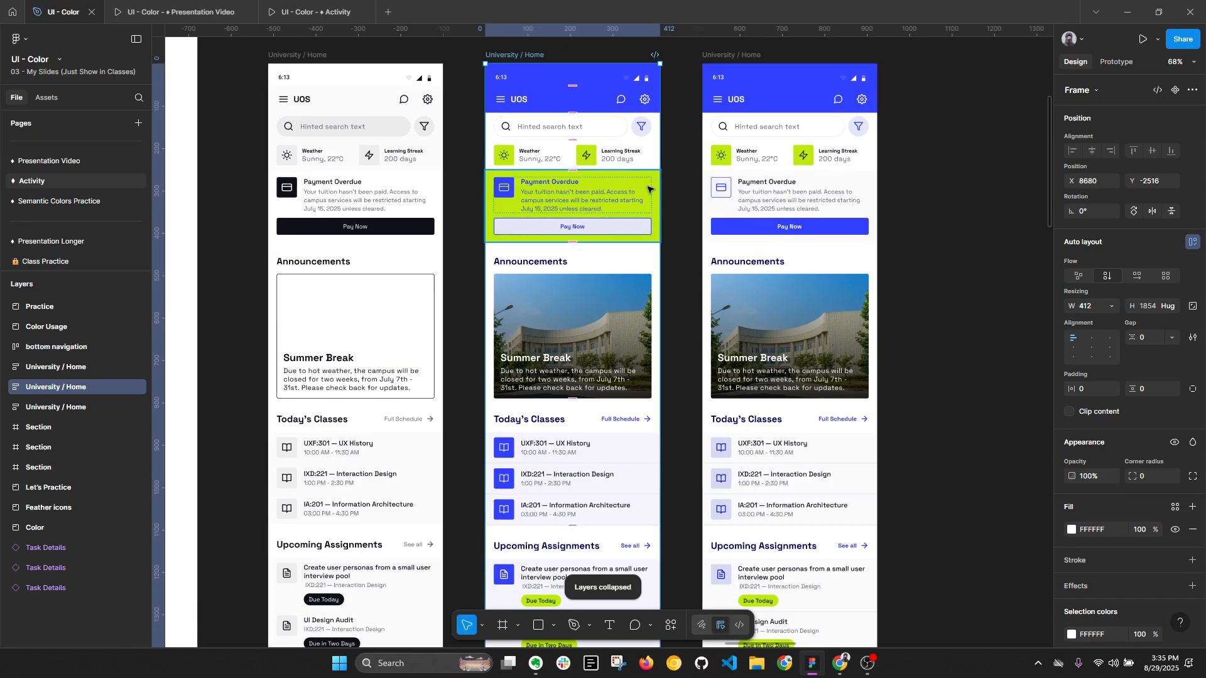
drag(777, 192, 670, 211)
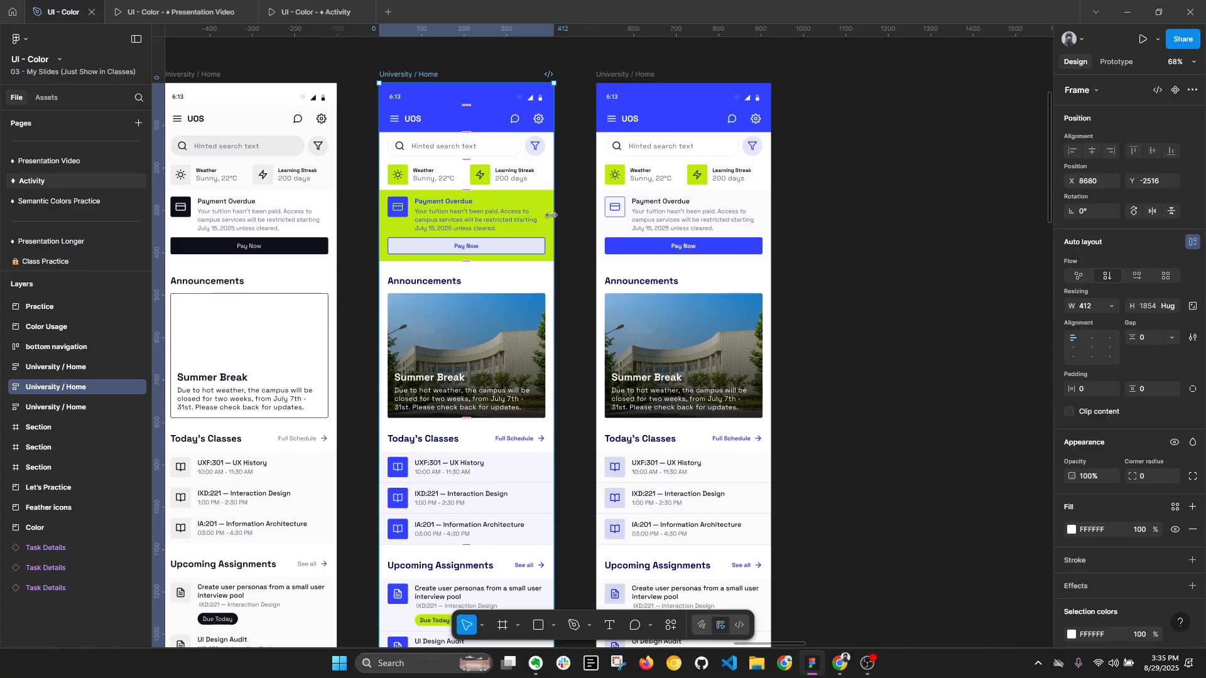
click(625, 75)
scroll(641, 81, down, 1)
click(450, 82)
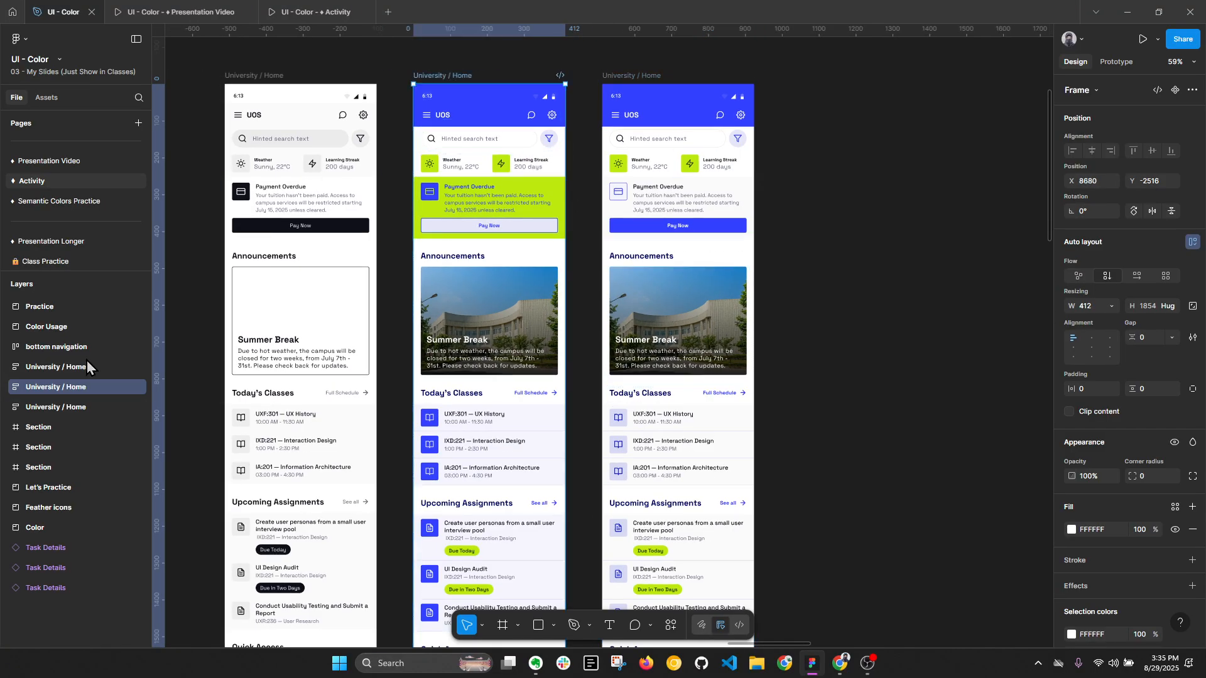
click(138, 388)
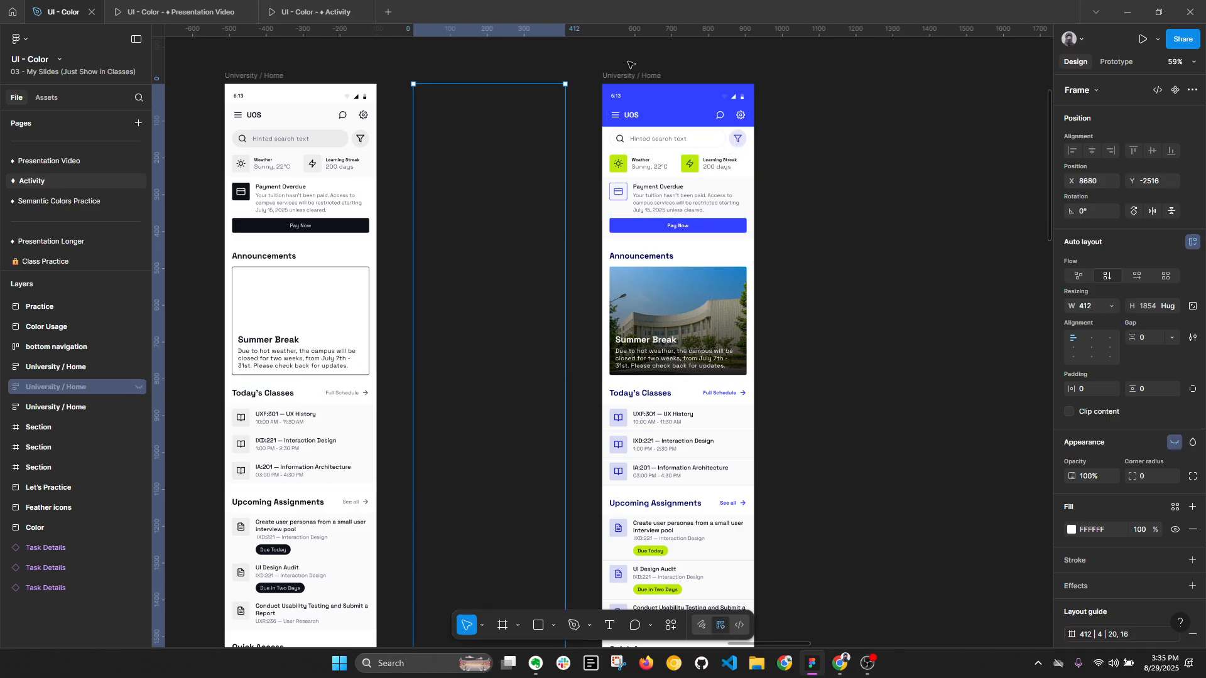
- Examine the remaining coloured University / Home variant and the shades in the Primary colour style group
click(639, 76)
scroll(639, 94, right, 1)
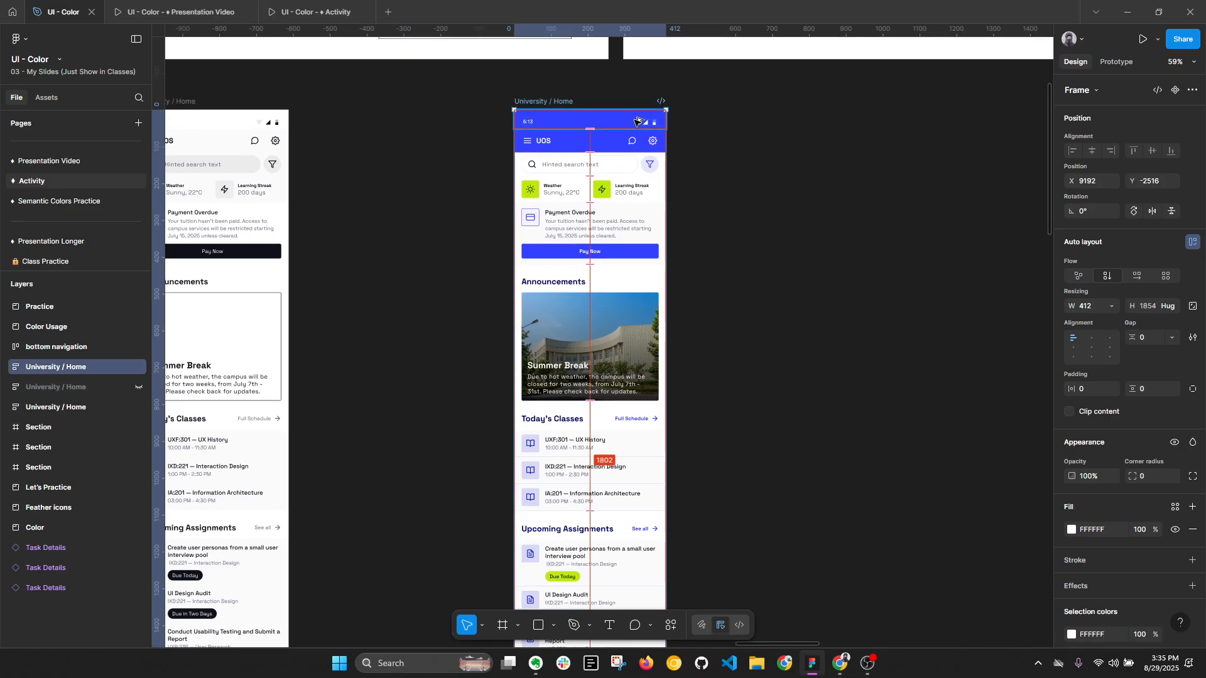
key(alt+l)
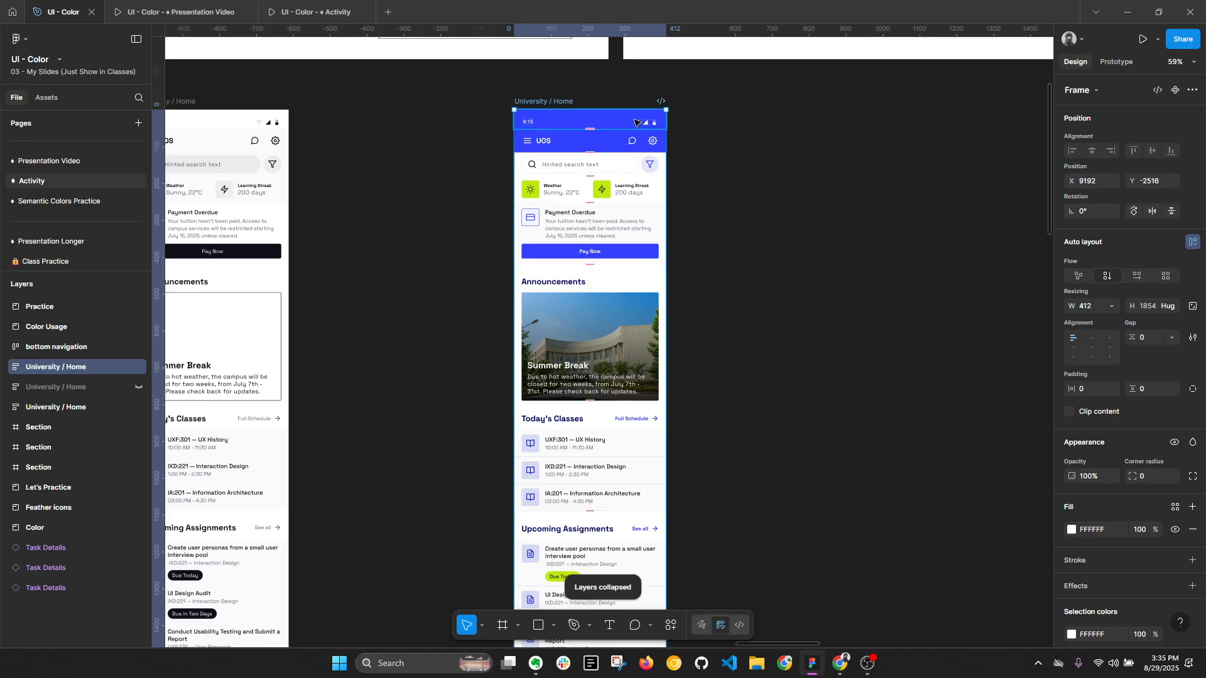
scroll(722, 154, down, 3)
scroll(783, 224, up, 3)
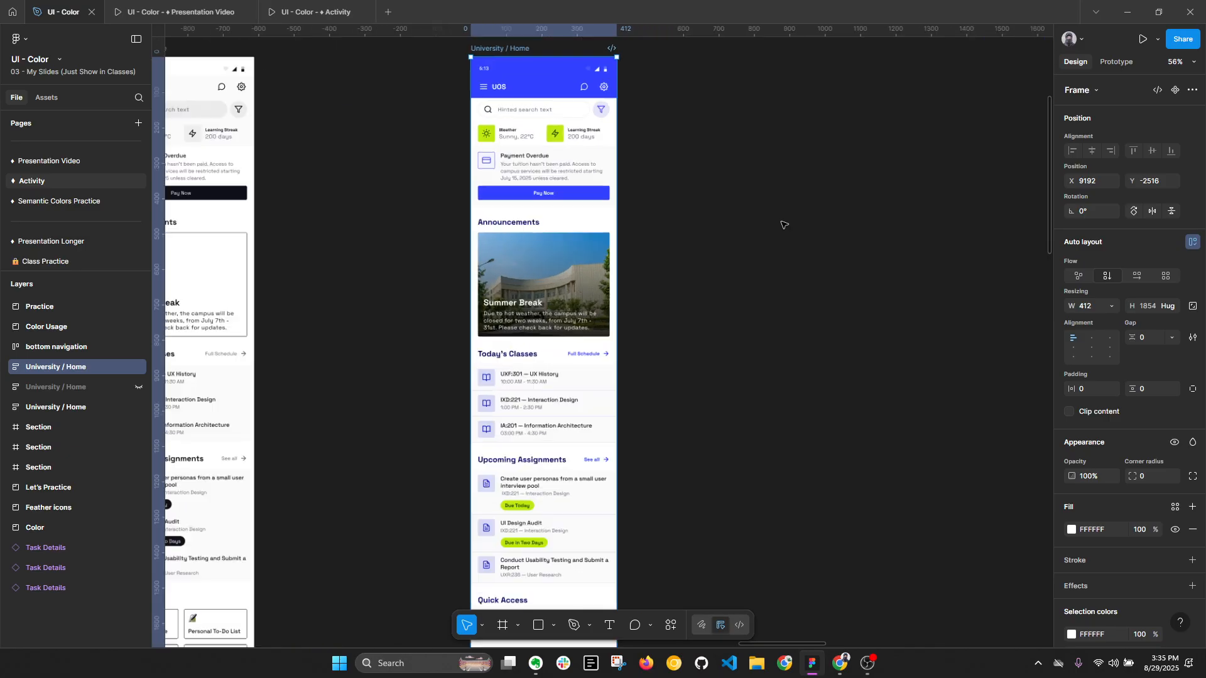
click(784, 224)
click(1070, 212)
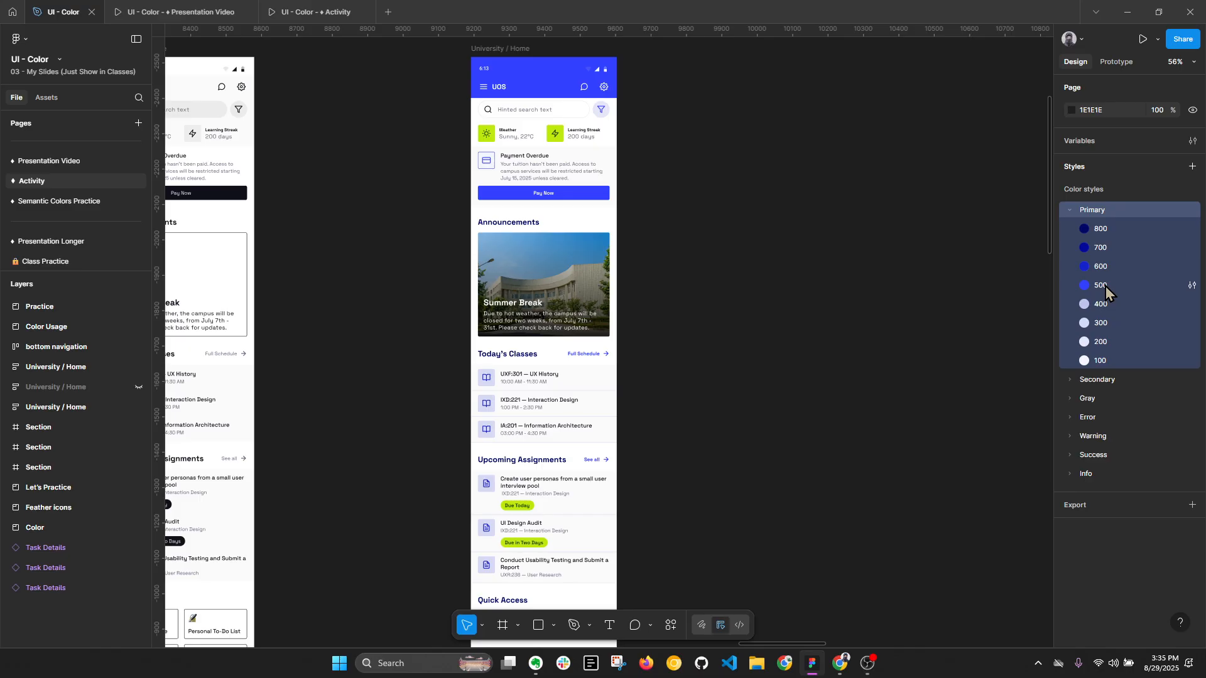
click(1071, 211)
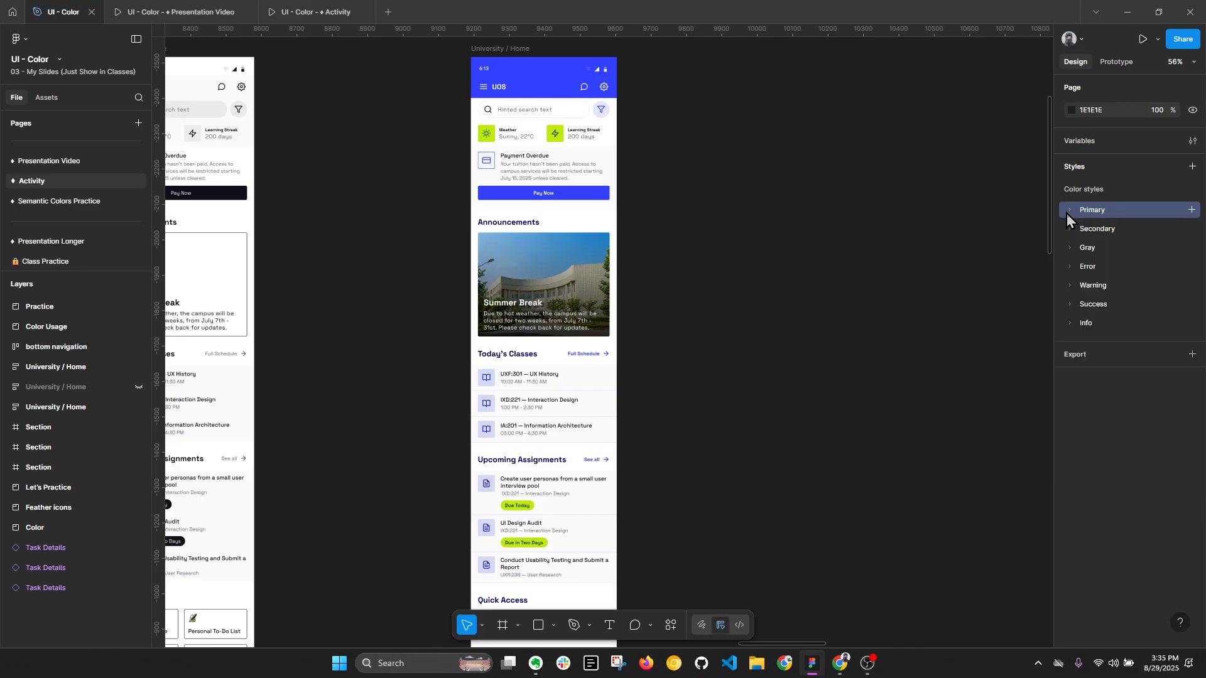
- Select the search bar below the blue header of the coloured University / Home screen
scroll(569, 135, up, 5)
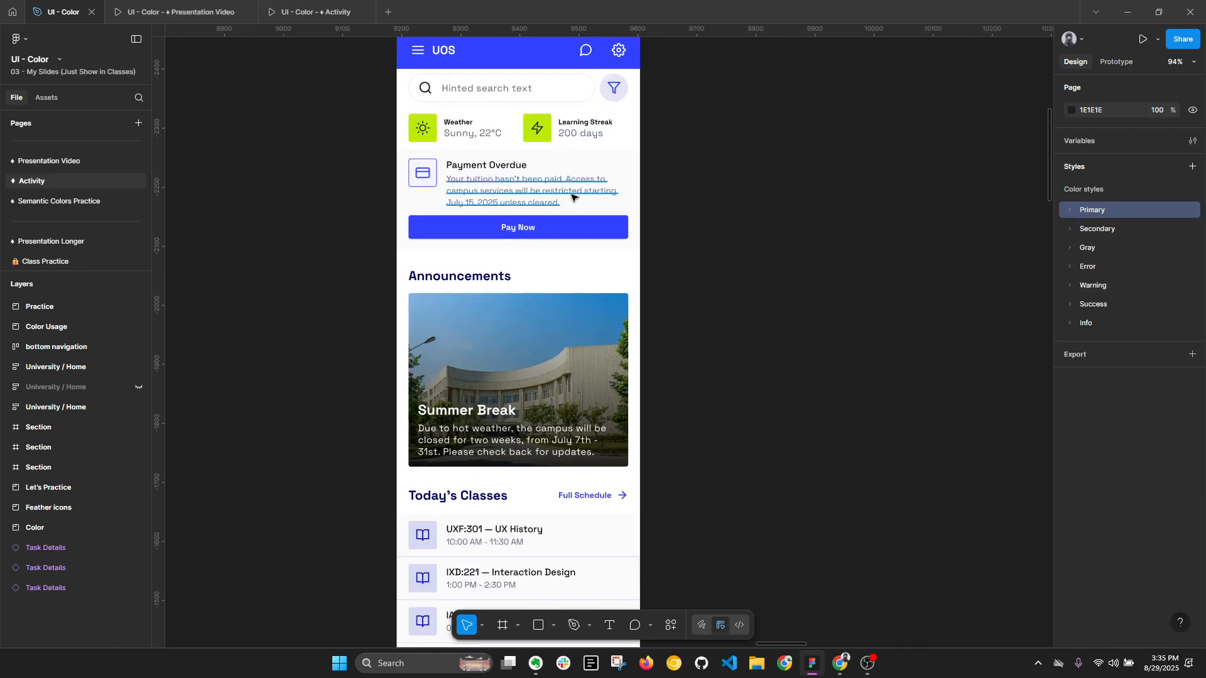
drag(536, 95, 543, 191)
click(433, 91)
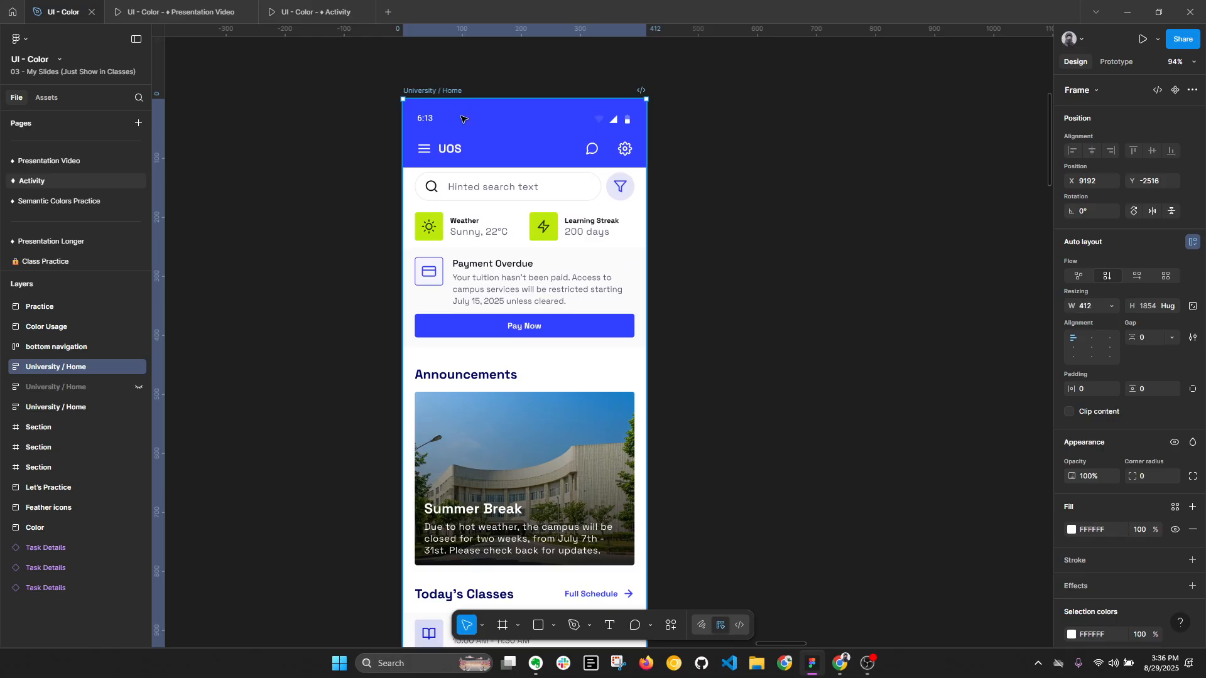
scroll(492, 152, up, 4)
double_click(553, 203)
scroll(549, 202, up, 2)
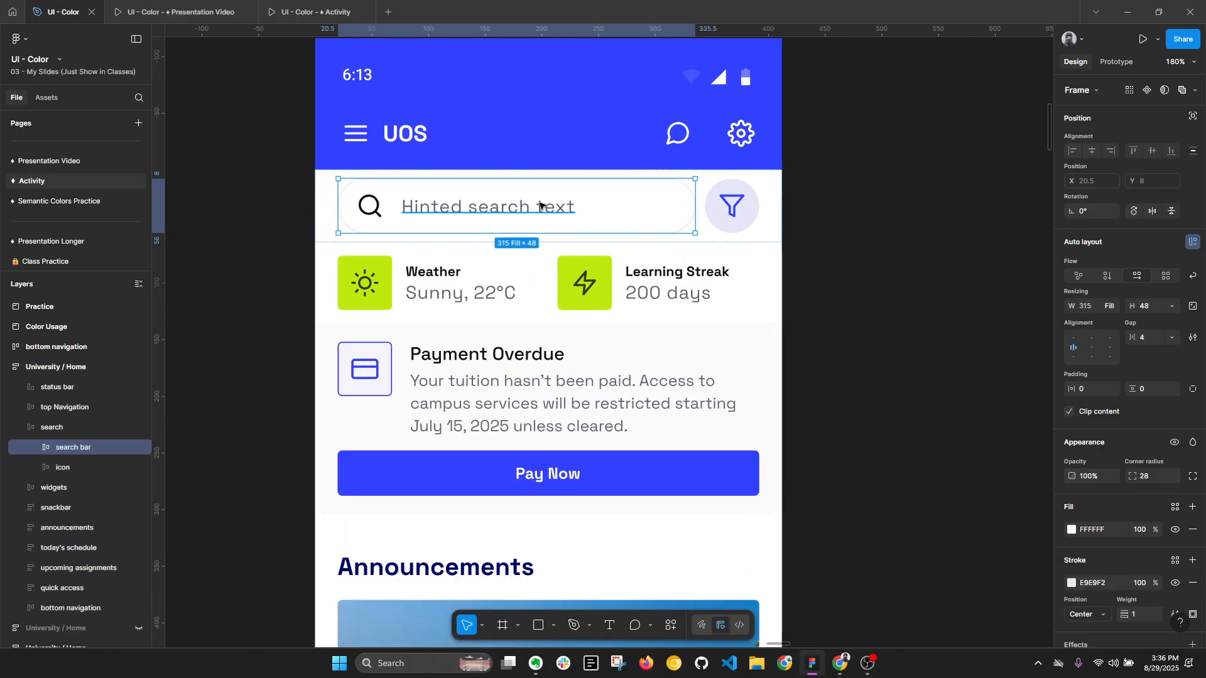
drag(648, 205, 645, 257)
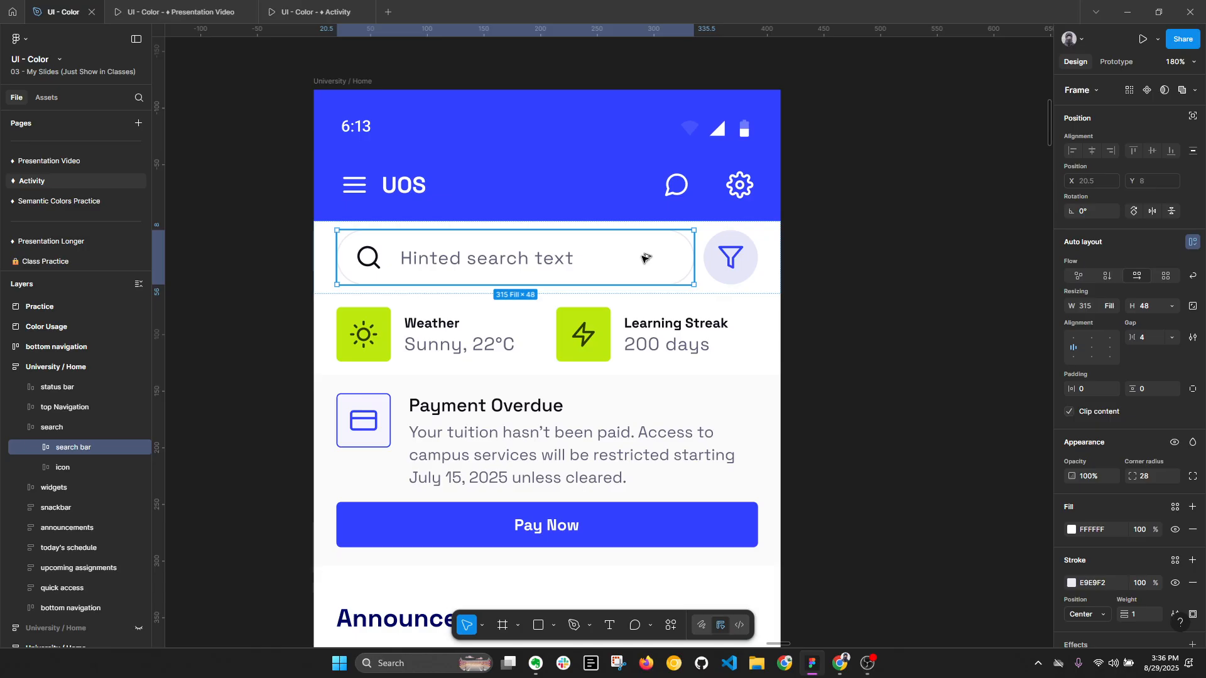
key(alt+l)
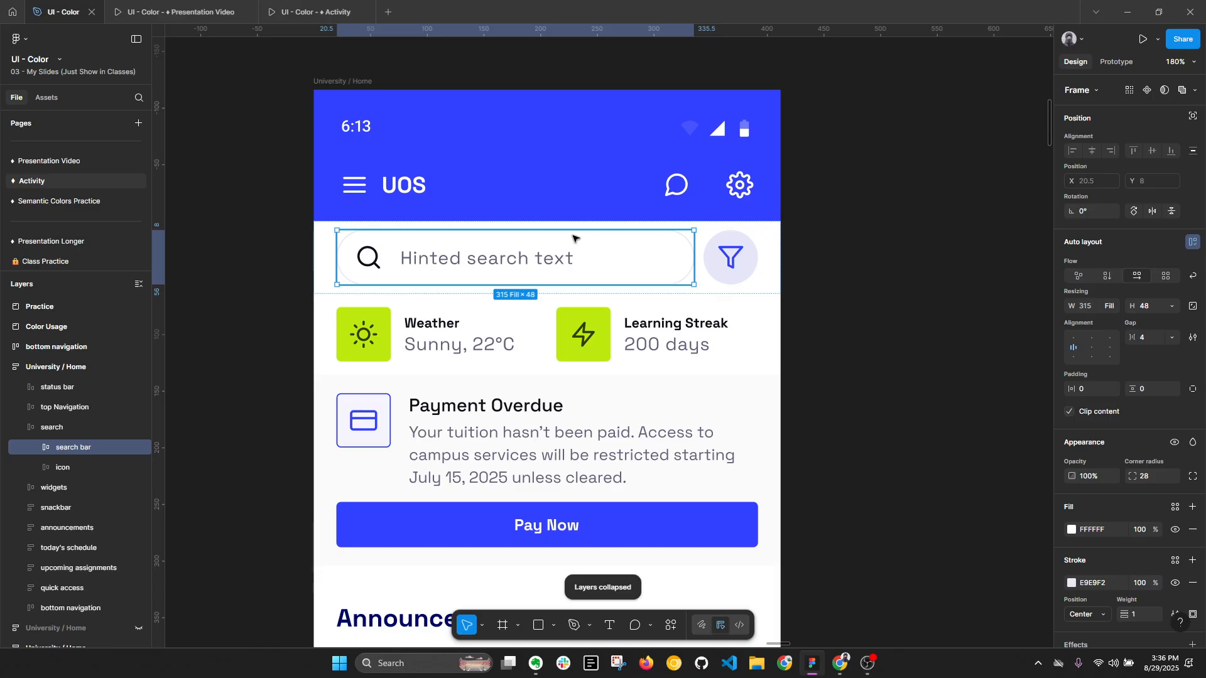
- Try the Gray/600 style as the search bar's fill
scroll(1181, 390, down, 3)
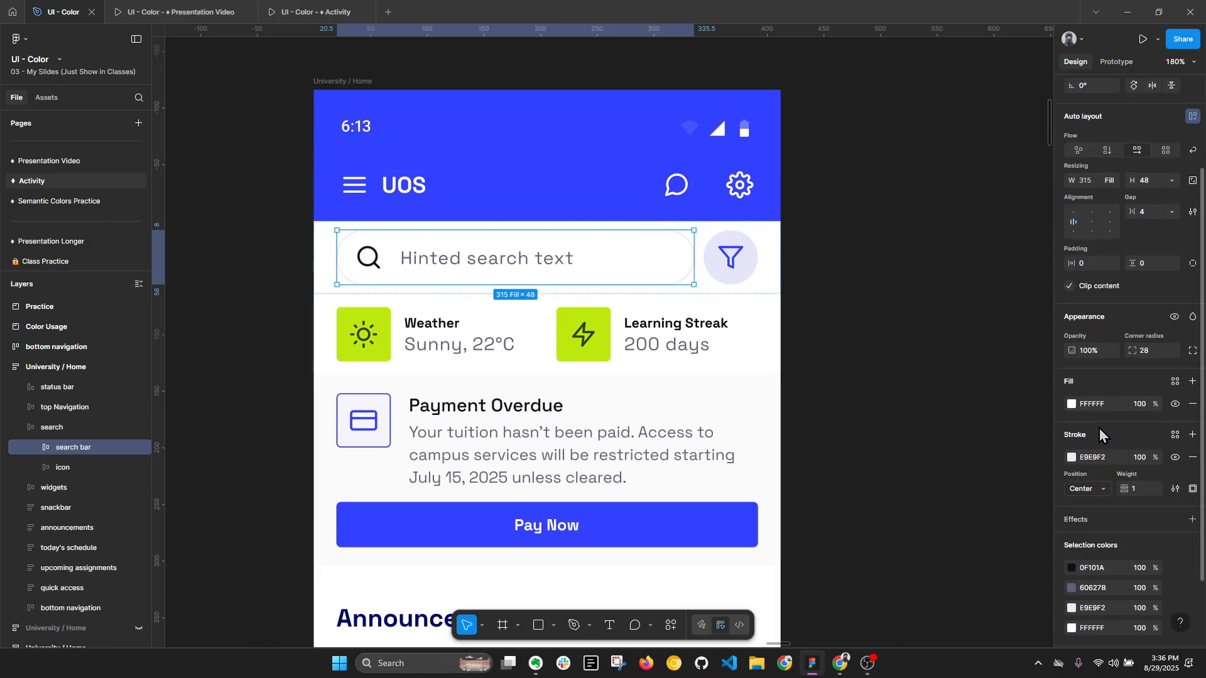
click(1176, 383)
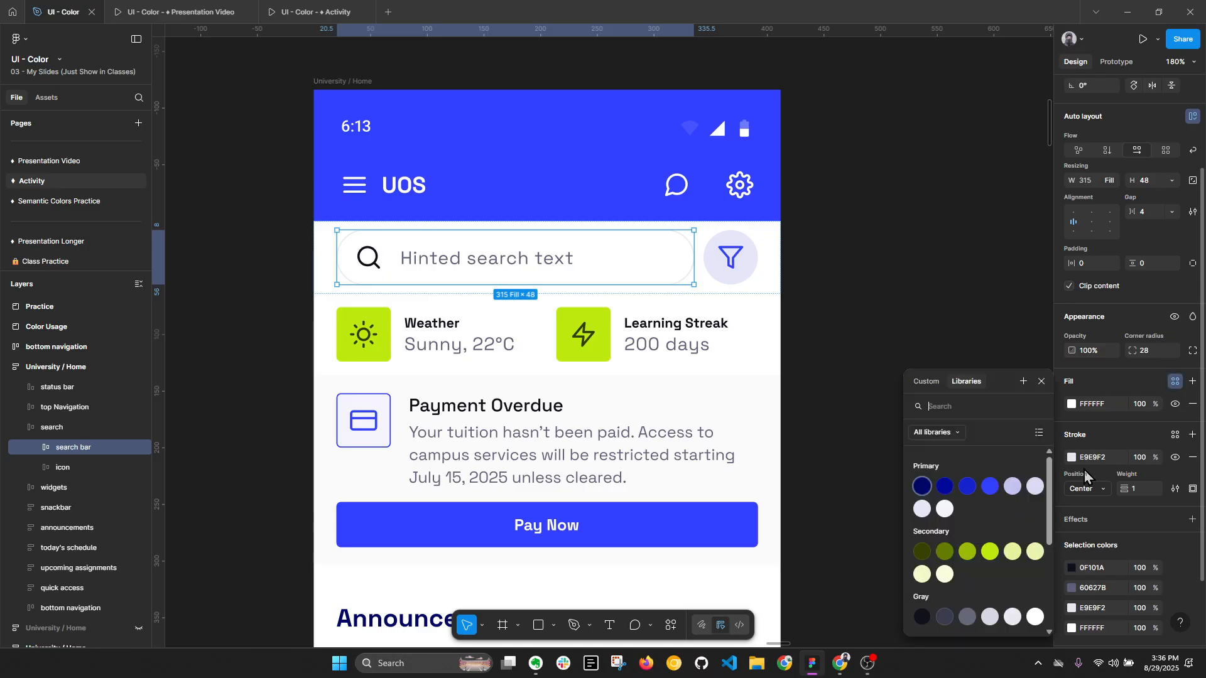
click(1038, 620)
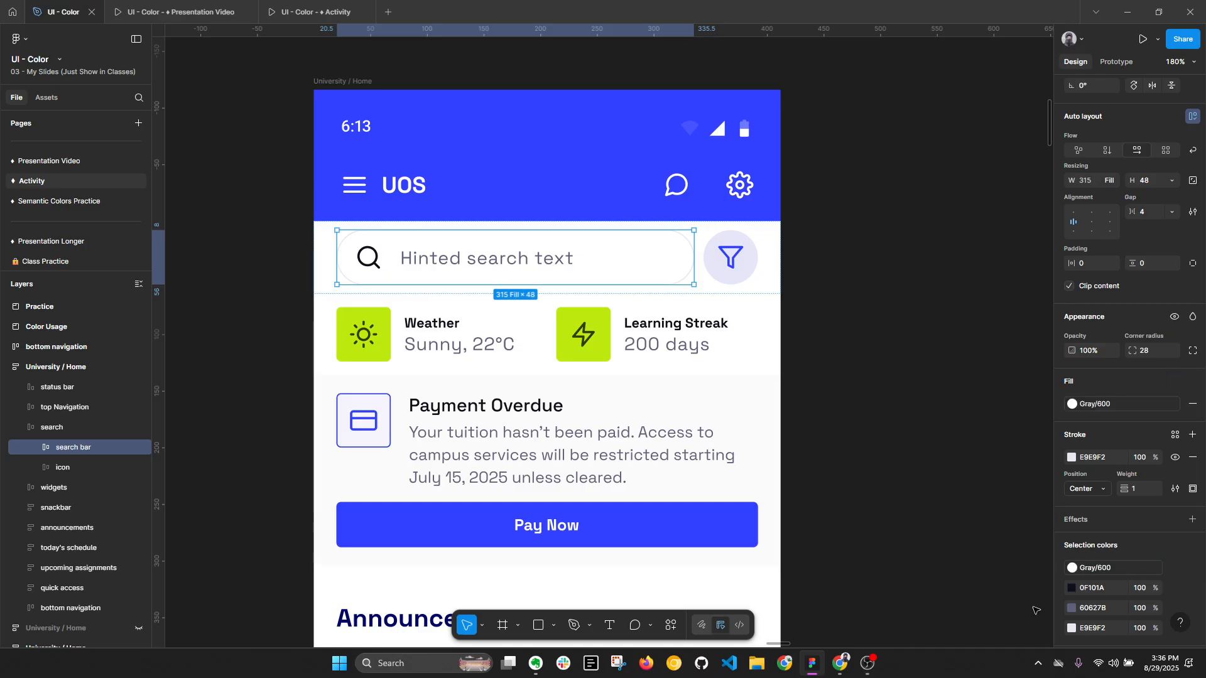
- Apply the Primary/100 style as the search bar's fill
click(1119, 403)
scroll(1031, 496, up, 3)
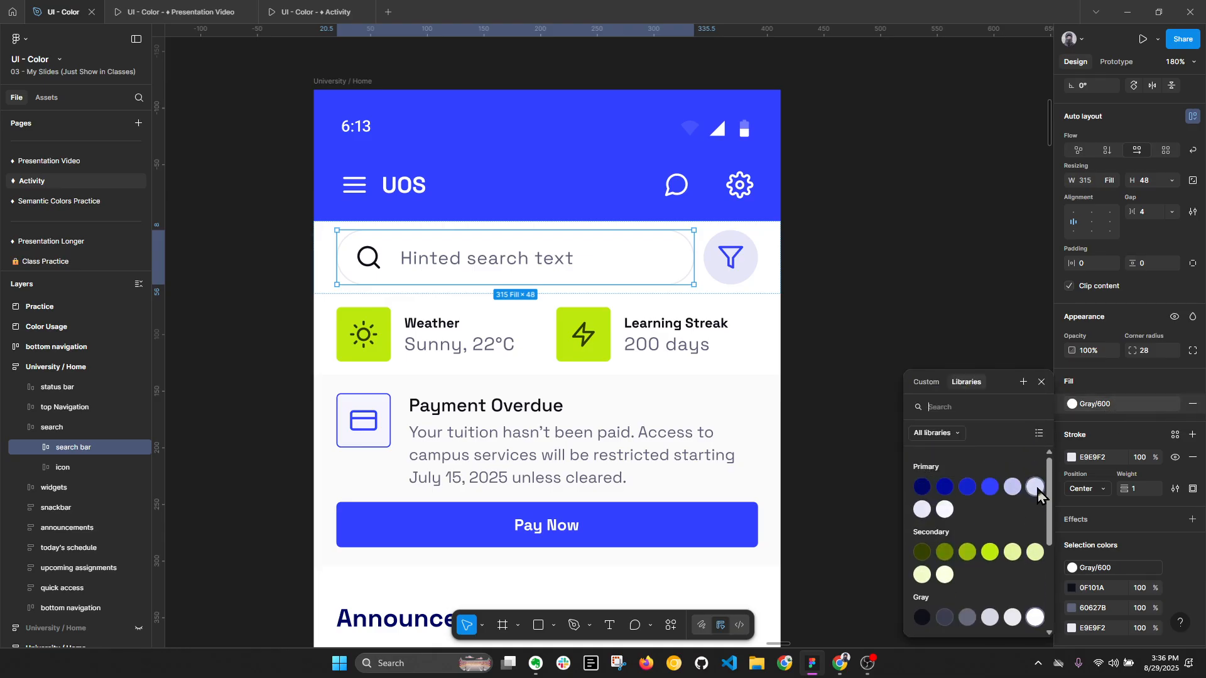
click(946, 516)
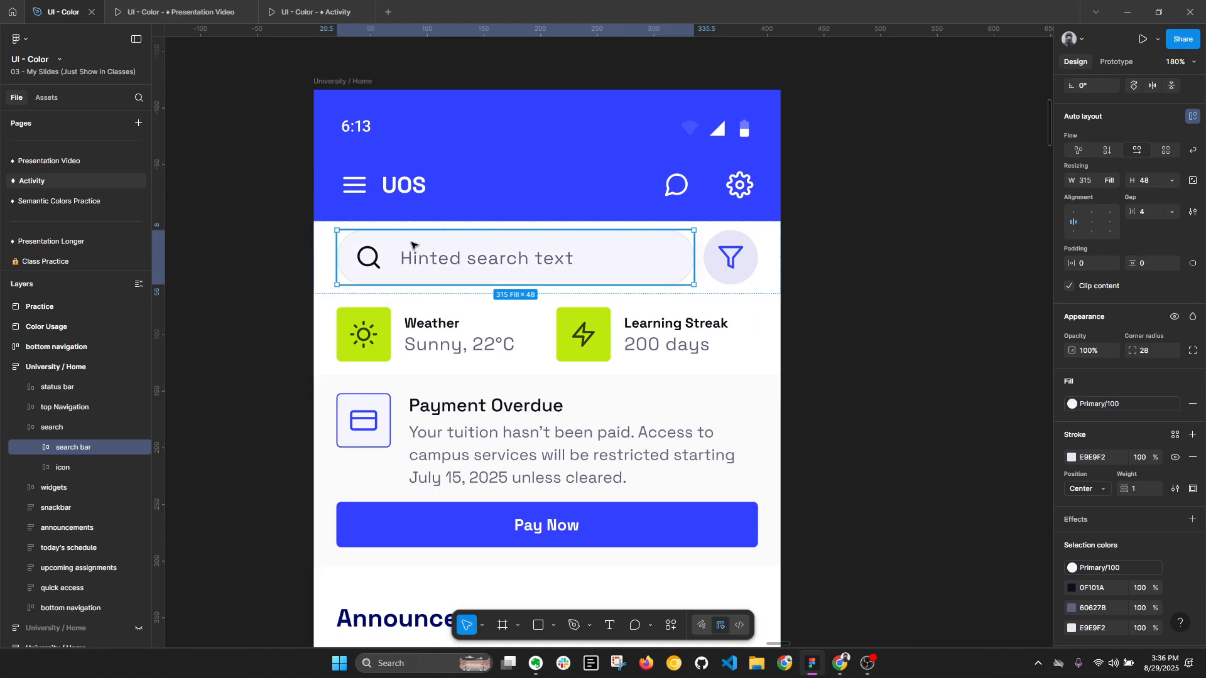
- Apply the Primary/400 style to the search bar's stroke
scroll(1125, 435, down, 1)
scroll(1125, 435, down, 1)
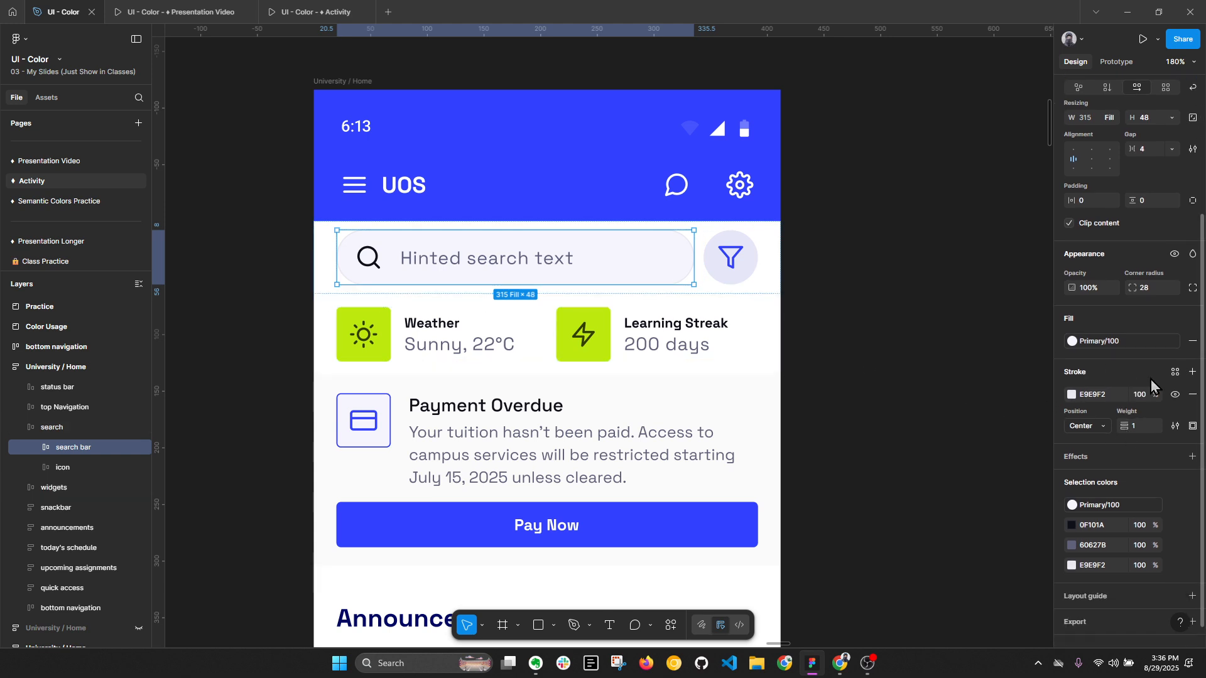
click(1175, 372)
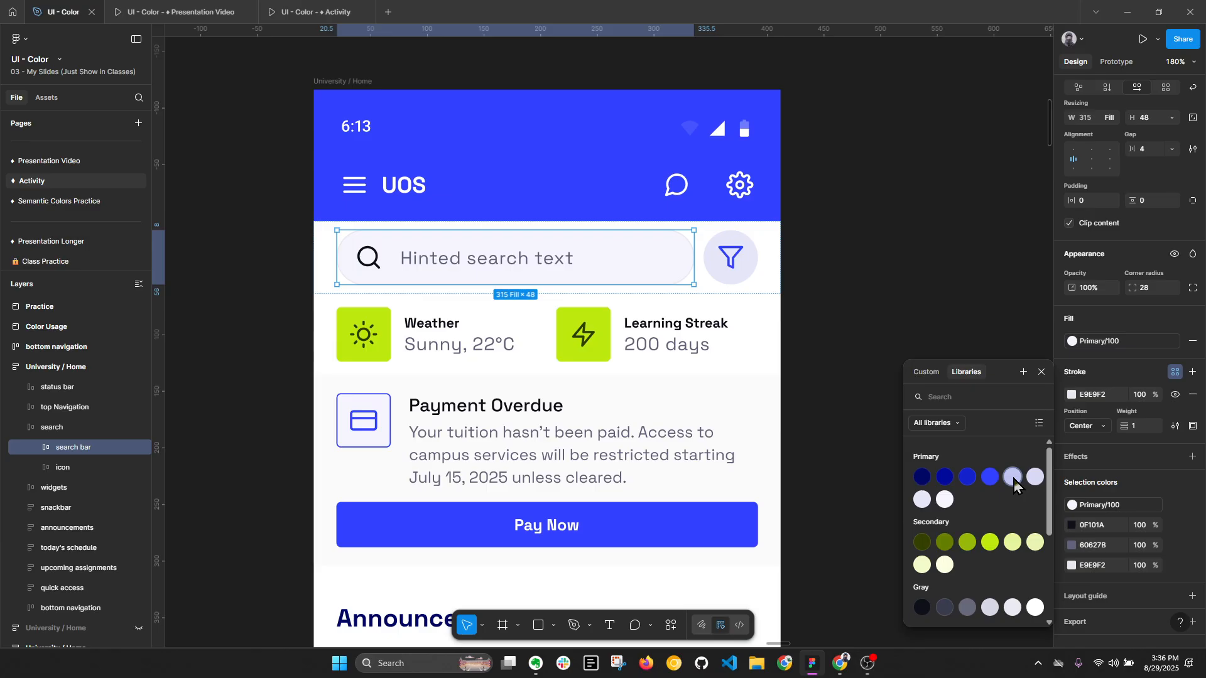
click(1013, 478)
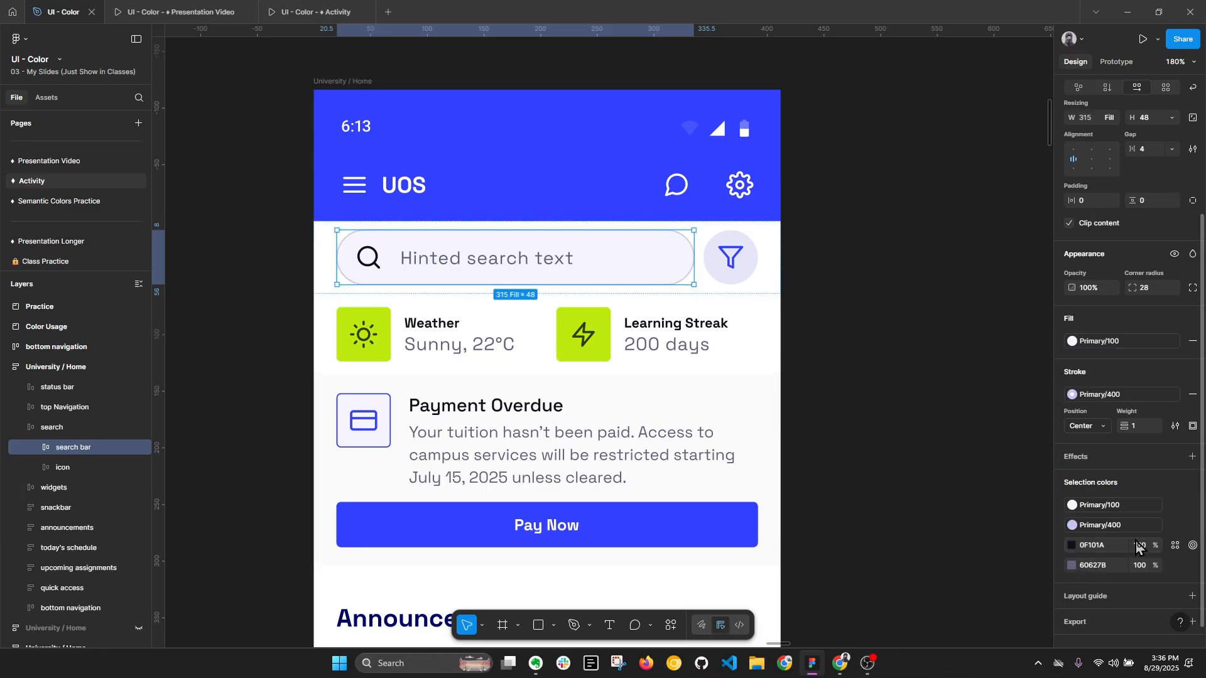
- Replace the search bar's unlinked 0F101A and 606278 colours with the Gray/100 and Gray/300 styles
click(1176, 545)
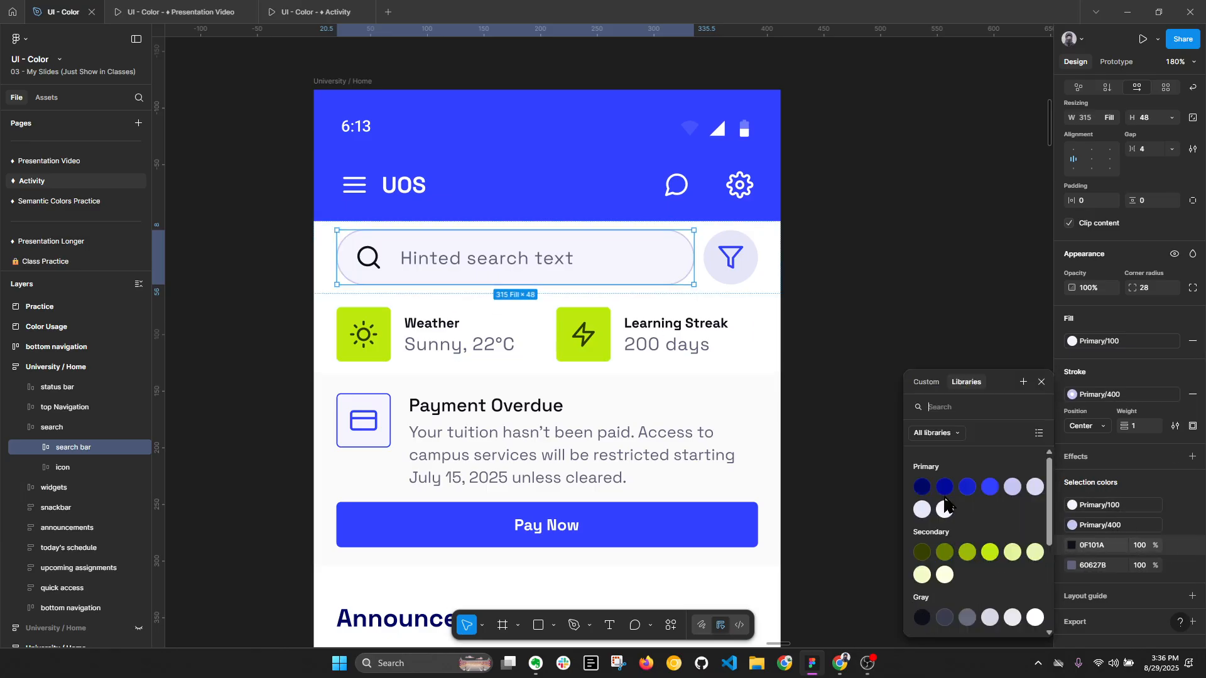
click(922, 619)
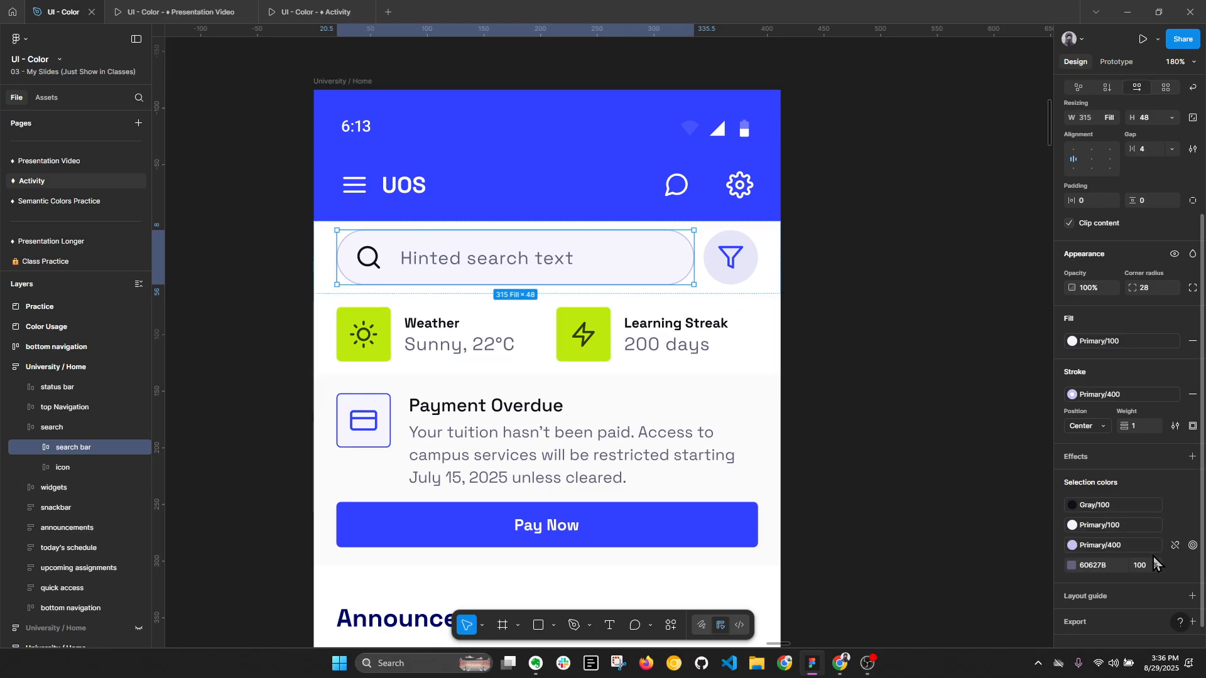
click(1174, 566)
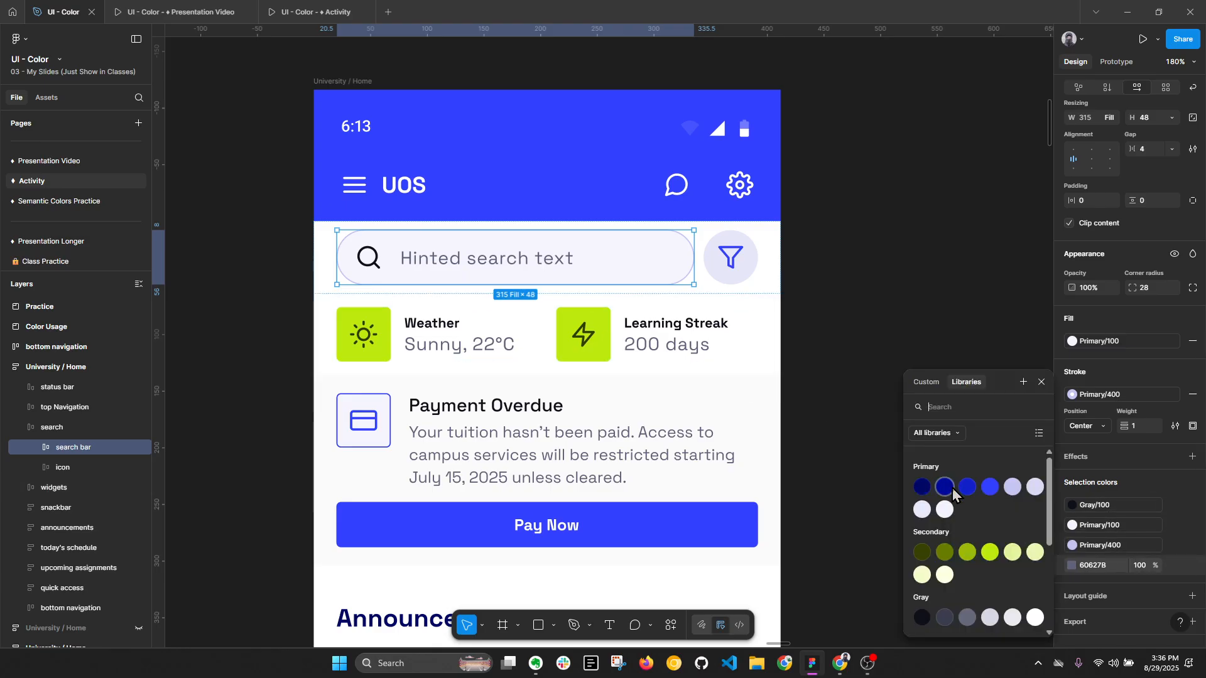
scroll(961, 521, down, 2)
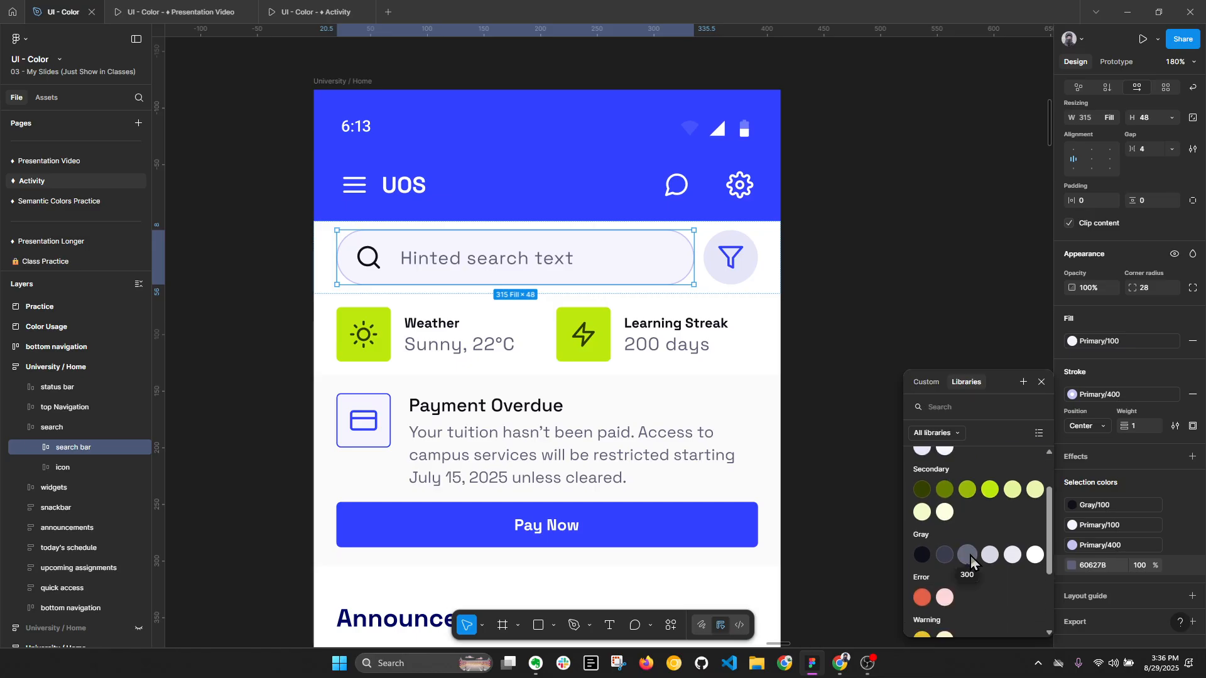
click(970, 556)
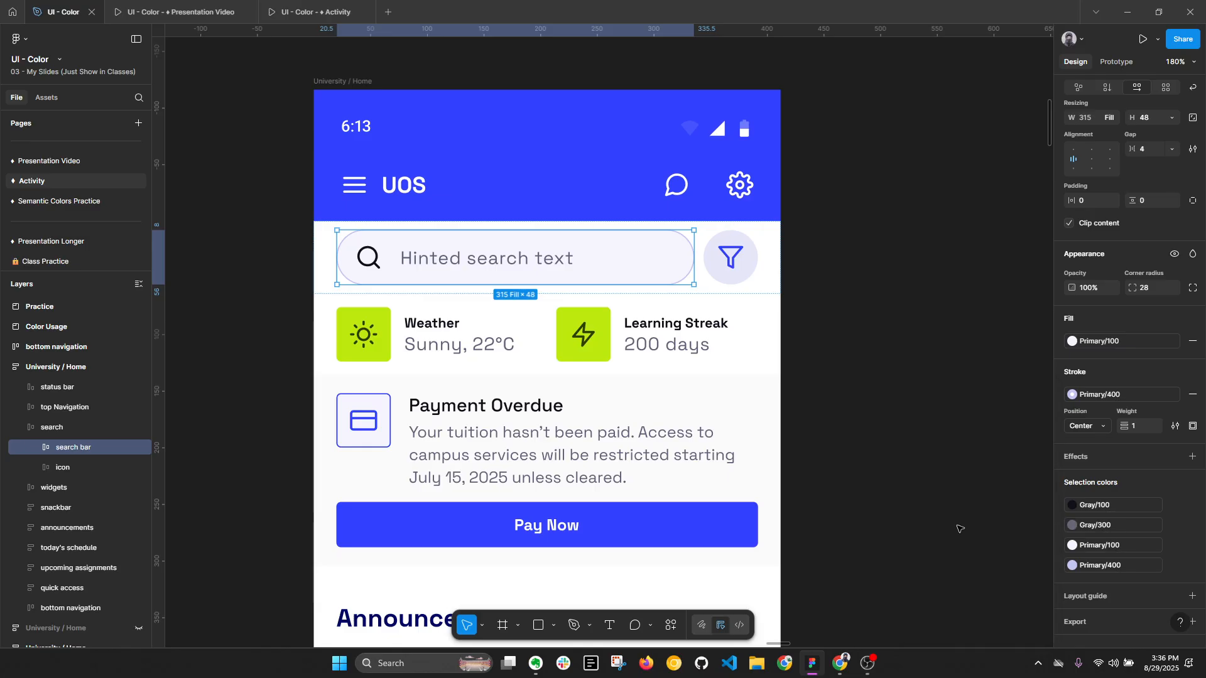
- Duplicate the University / Home screen and select the search bar in the copy
scroll(502, 261, down, 2)
click(374, 99)
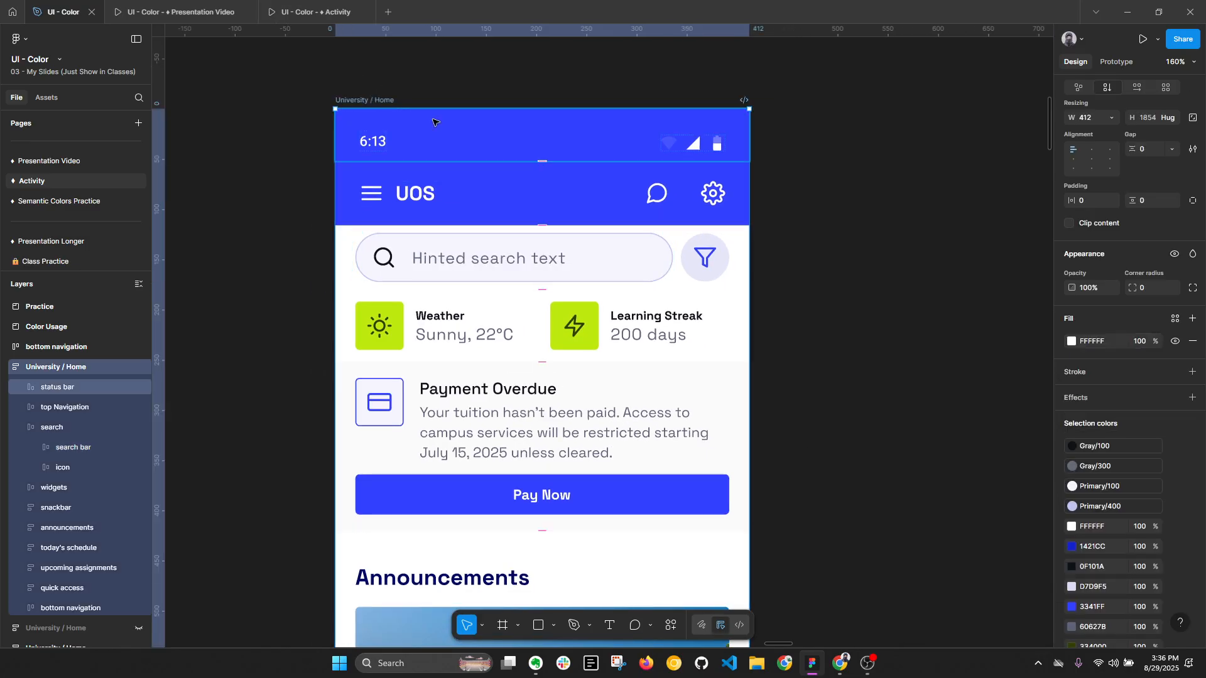
key(ctrl+d)
scroll(565, 188, down, 1)
double_click(896, 272)
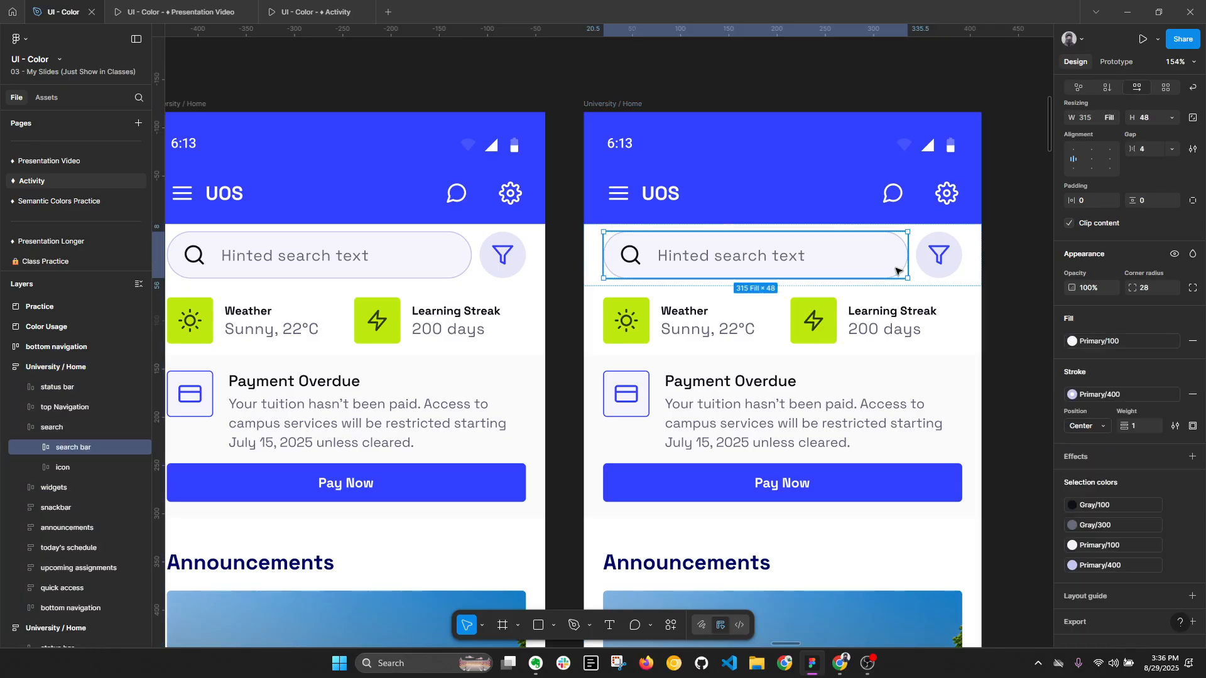
key(alt+l)
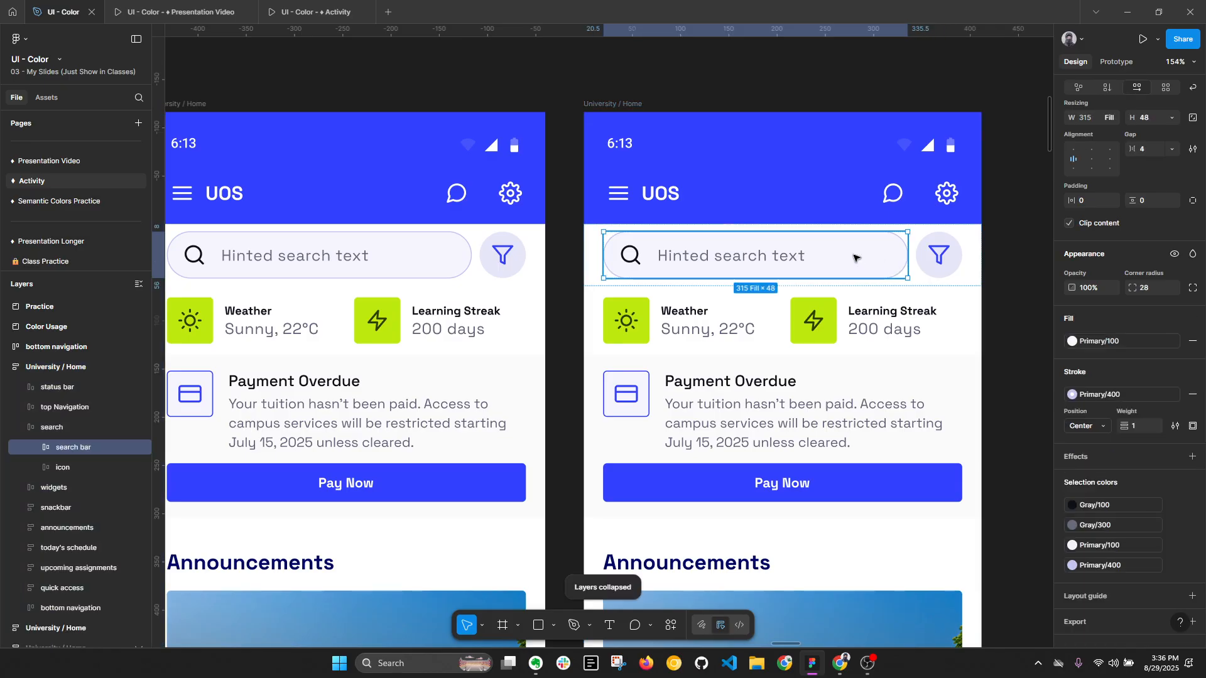
scroll(854, 258, up, 1)
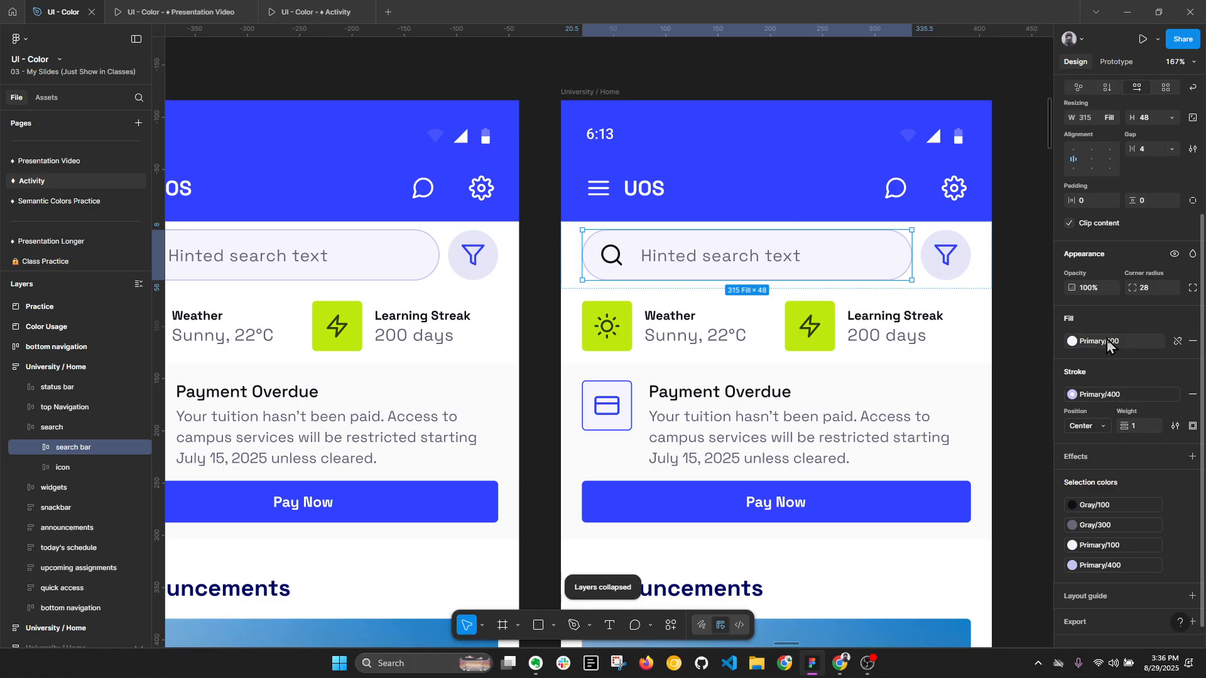
- Apply the Primary/500 style to the copied search bar's stroke and set the stroke weight to 2
click(1105, 399)
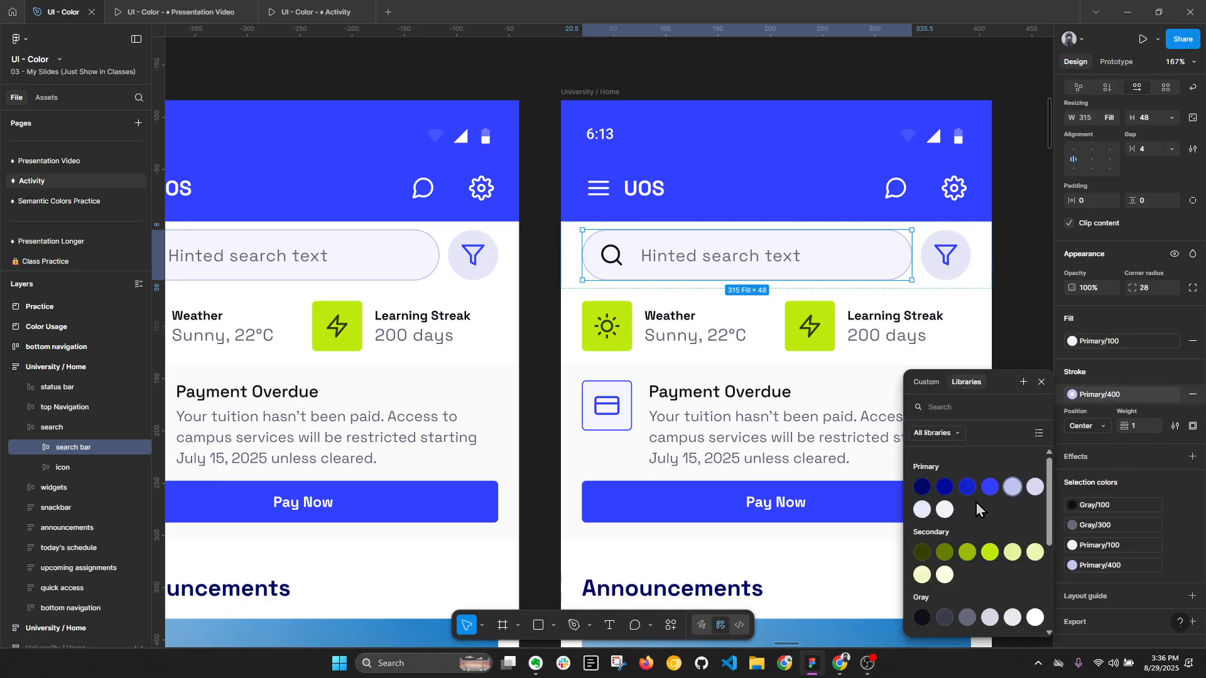
click(990, 488)
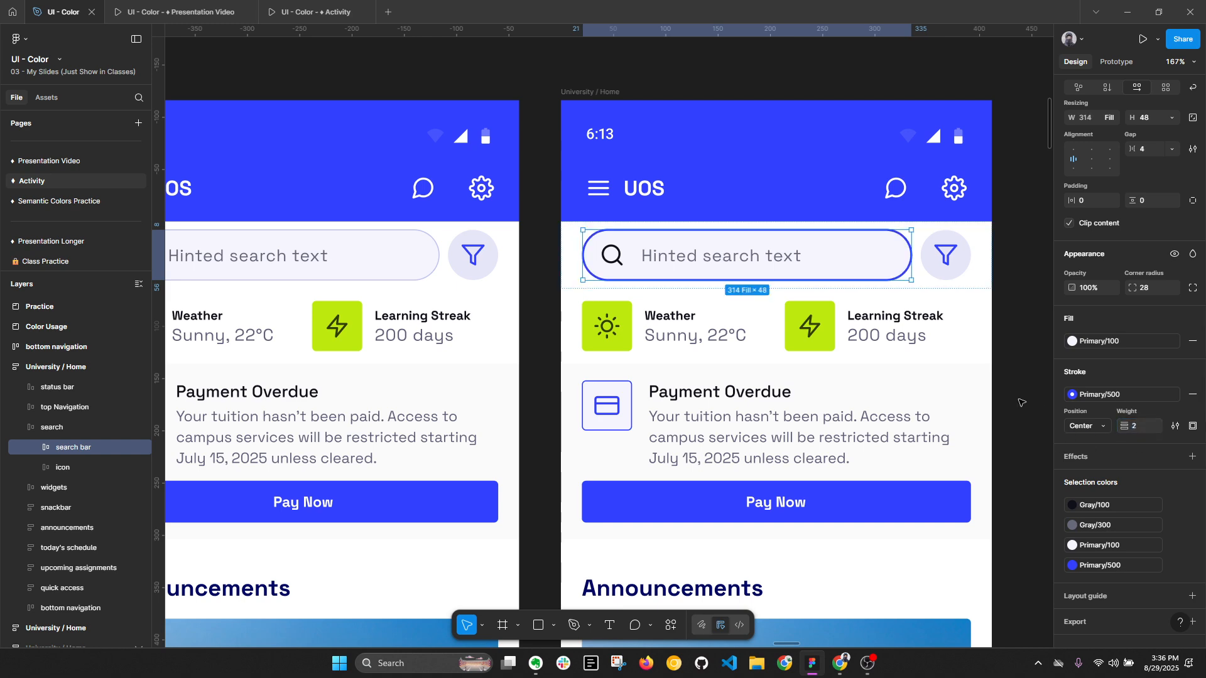
click(1006, 388)
scroll(1008, 378, right, 2)
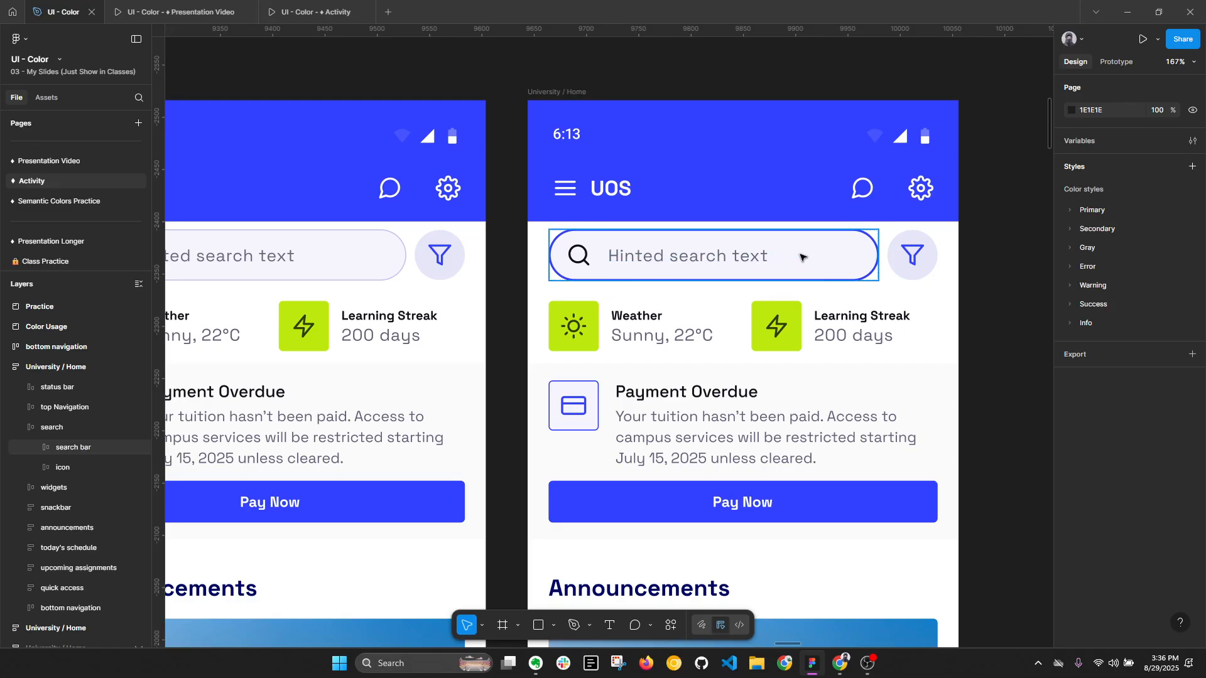
- Reselect the copied search bar and set its stroke weight to 1
ctrl+click(837, 263)
scroll(1106, 516, down, 1)
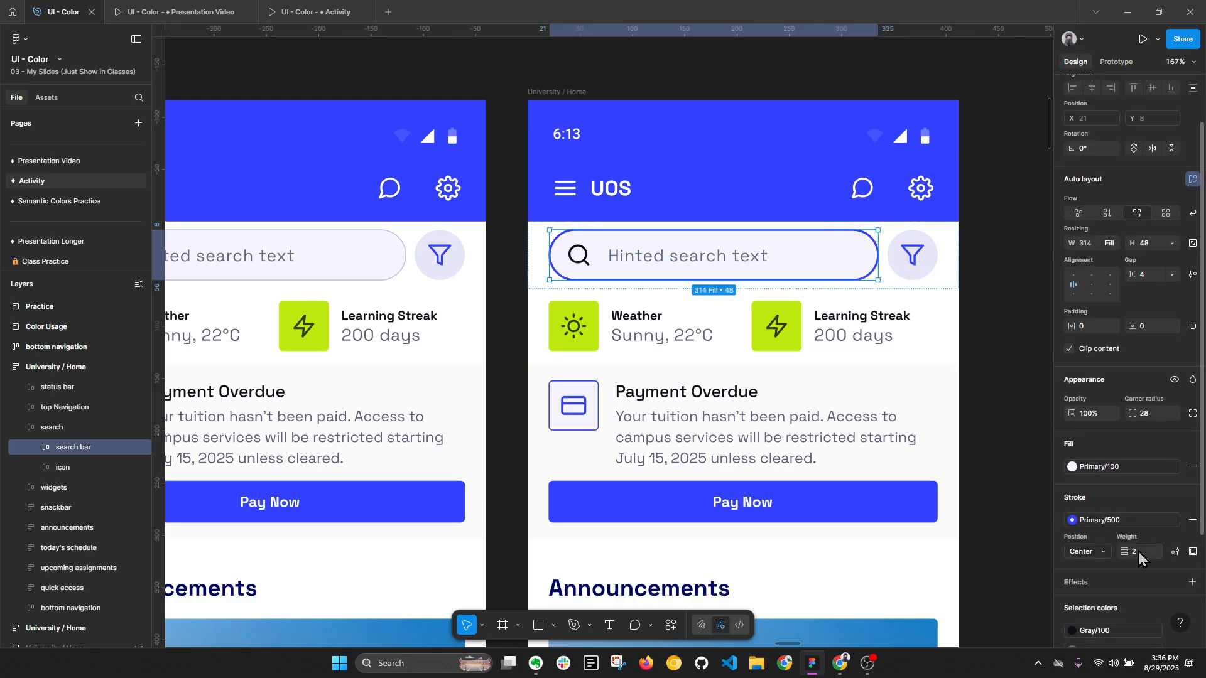
click(1123, 523)
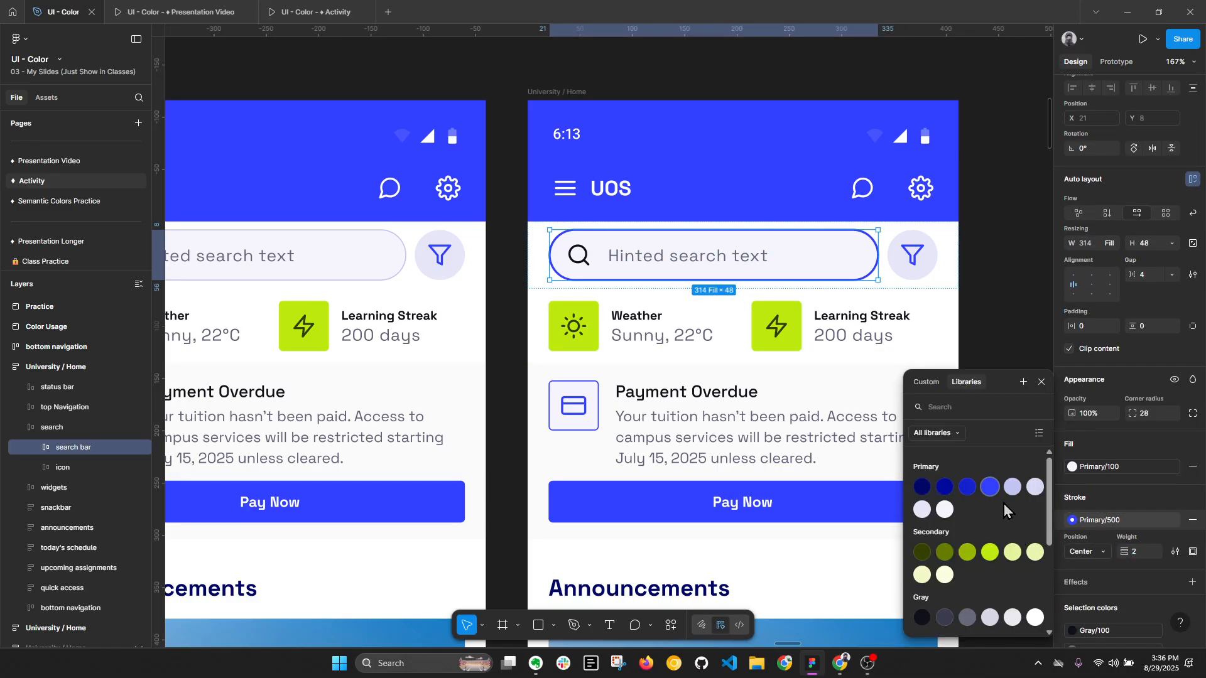
drag(1125, 553, 1131, 555)
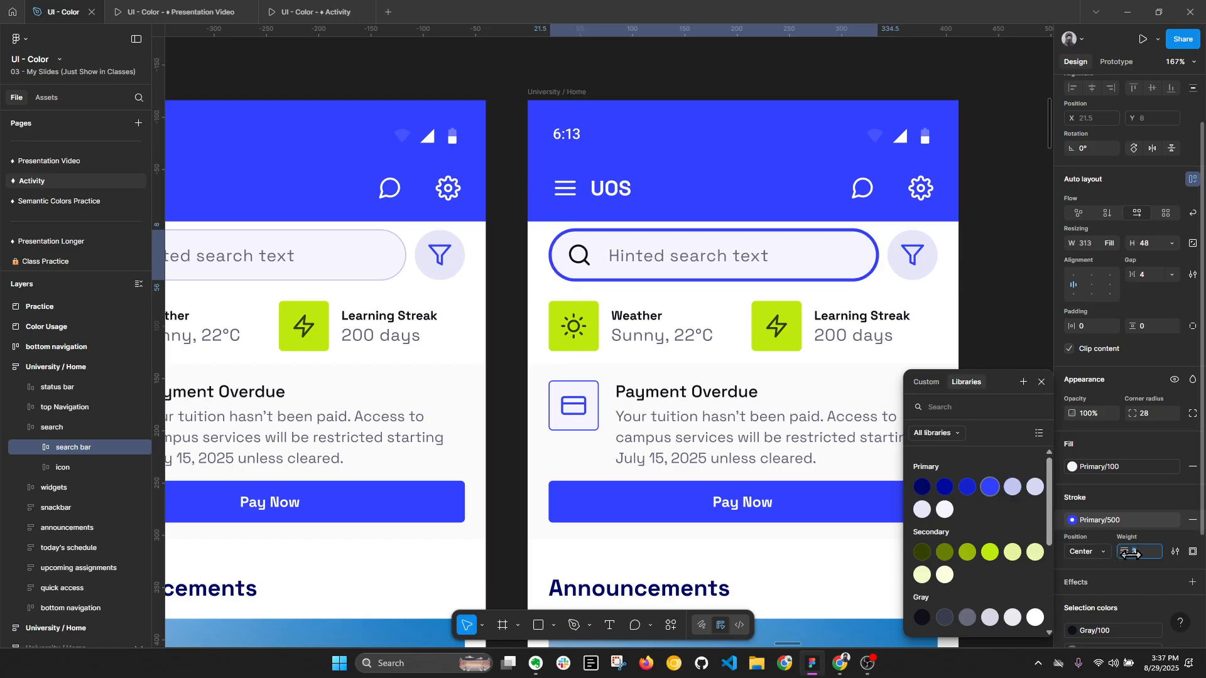
text(1)
key(Return)
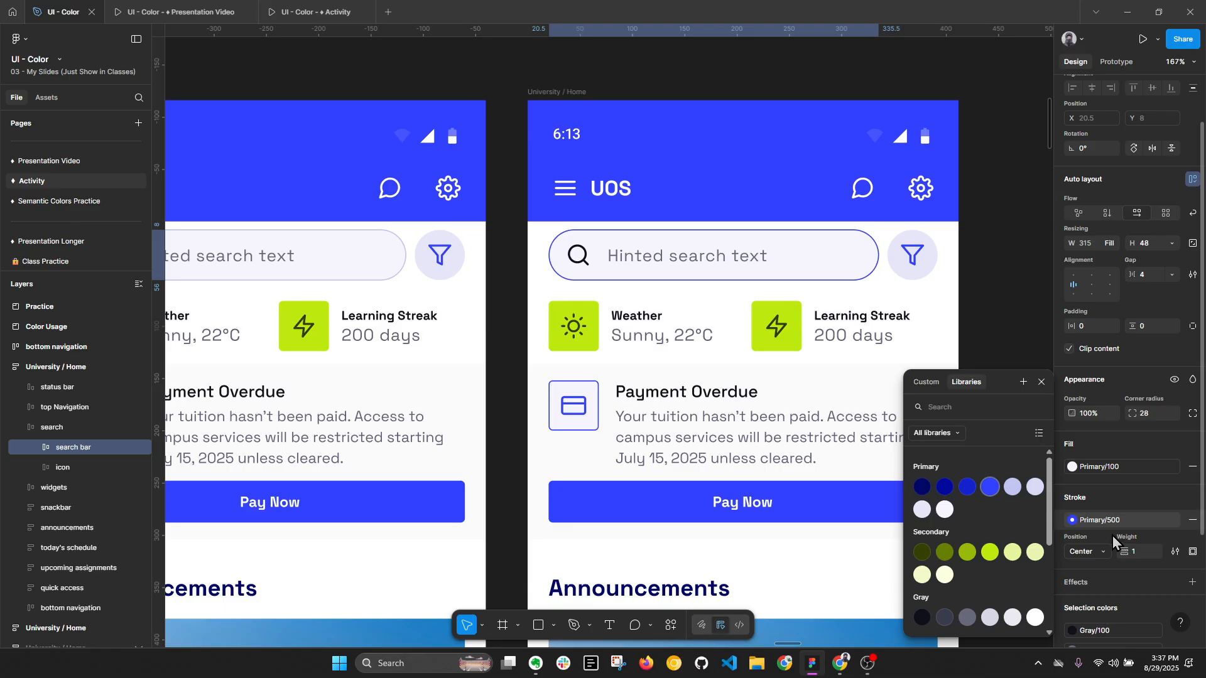
- Apply the Primary/200 style as the copied search bar's fill and set its stroke weight to 1.5
click(1115, 469)
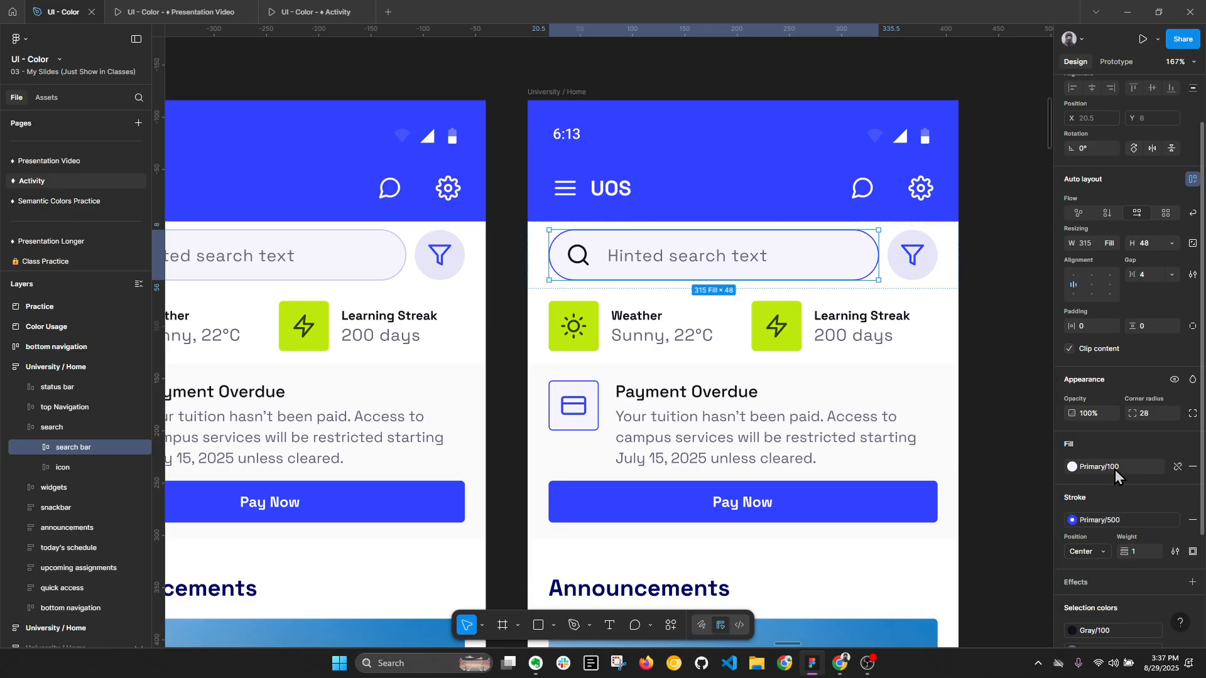
click(1114, 470)
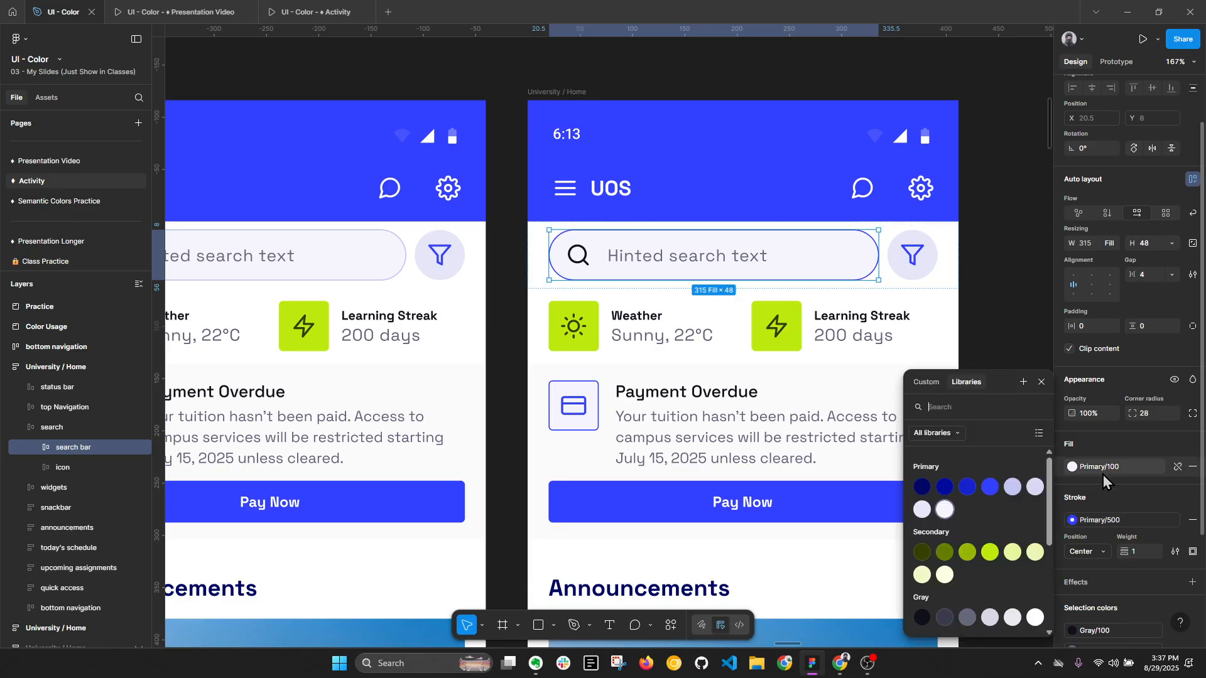
click(923, 516)
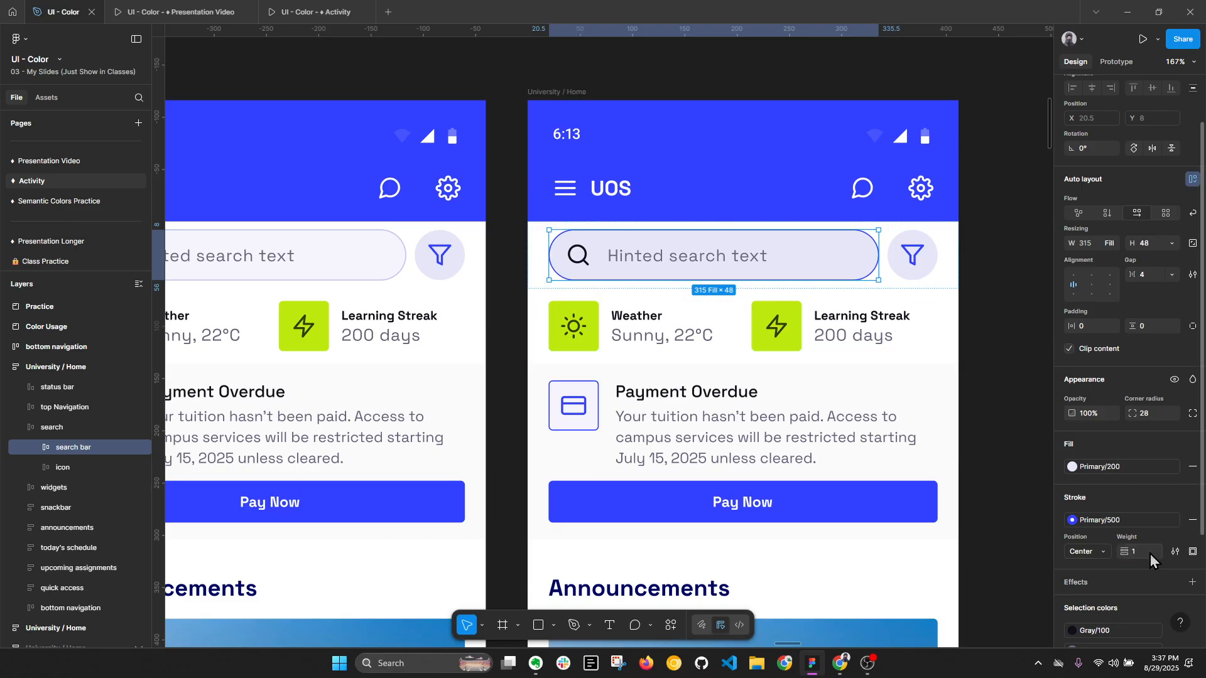
key(Return)
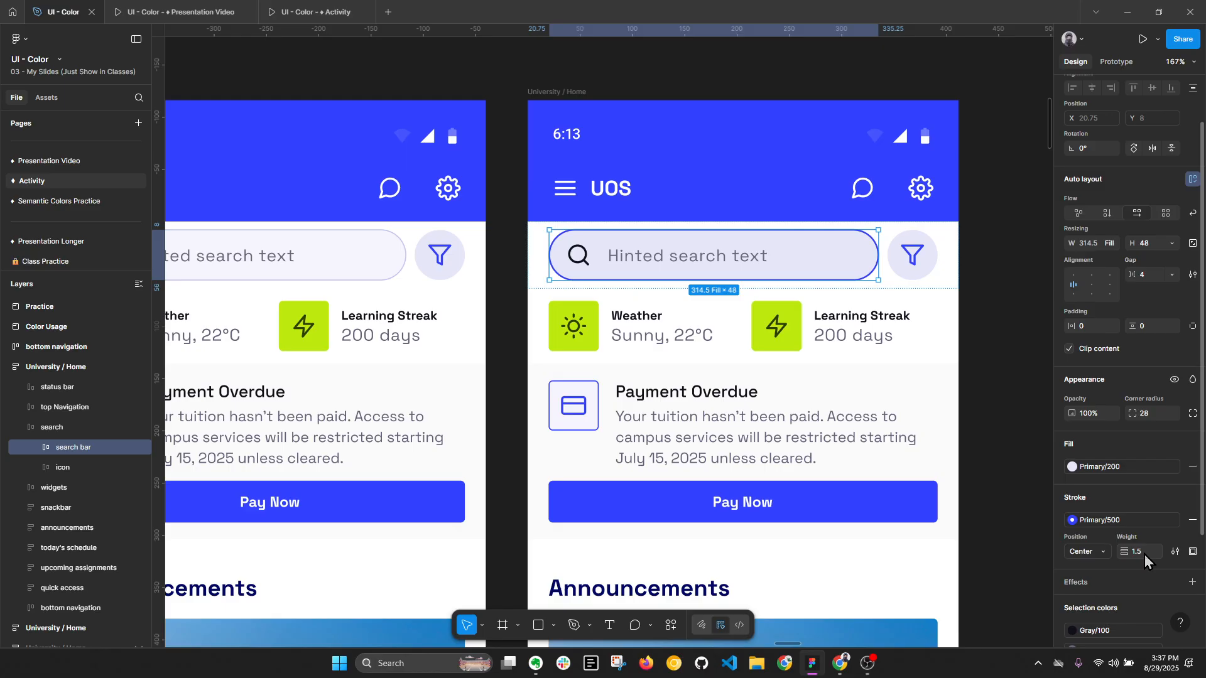
- Replace the hint text in the copied screen's search bar with "Typing |"
double_click(729, 261)
double_click(729, 261)
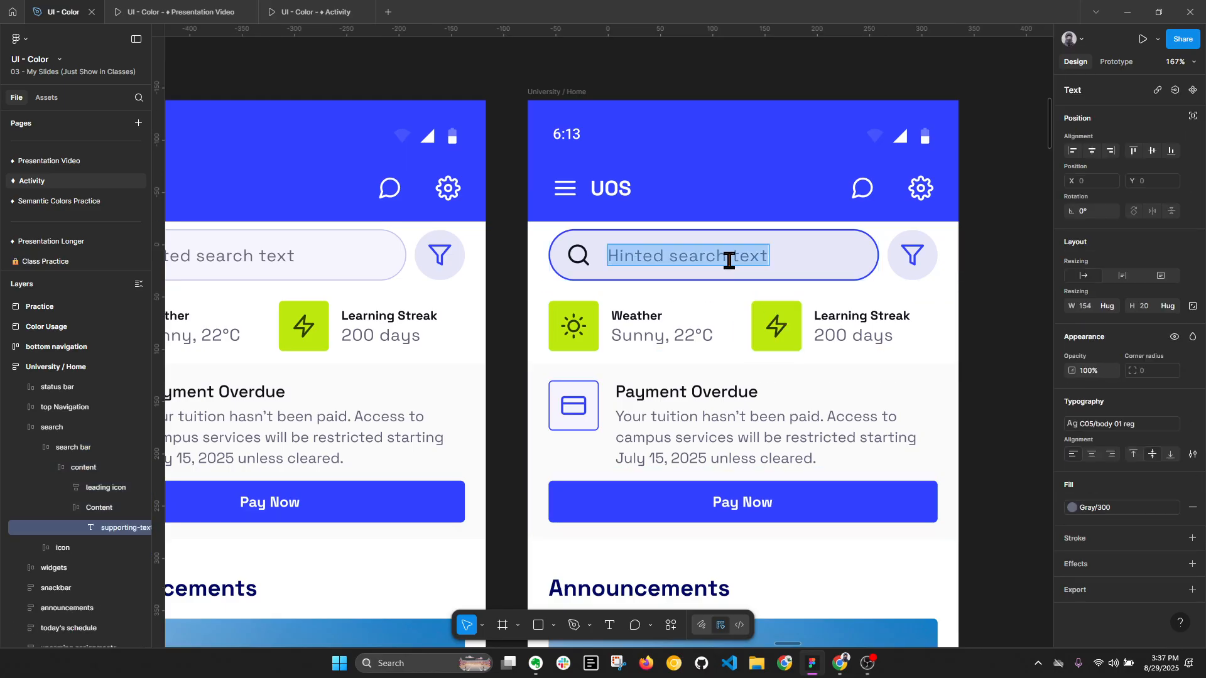
text(Typing)
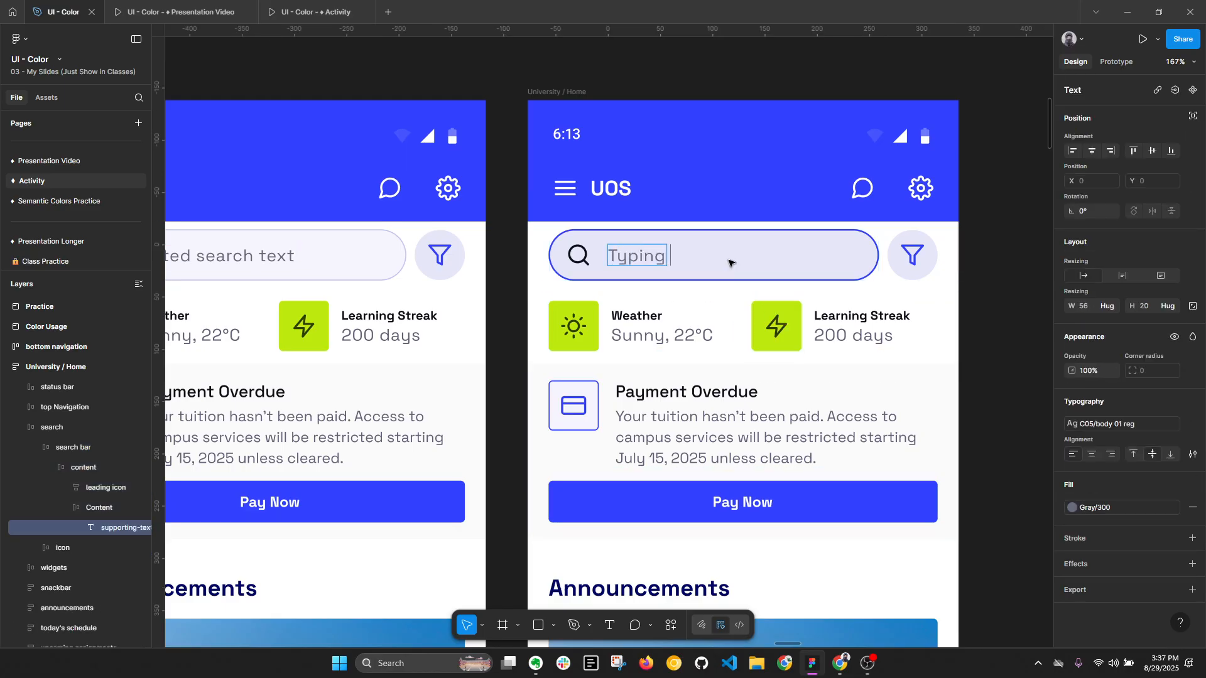
click(1013, 266)
scroll(1005, 270, down, 3)
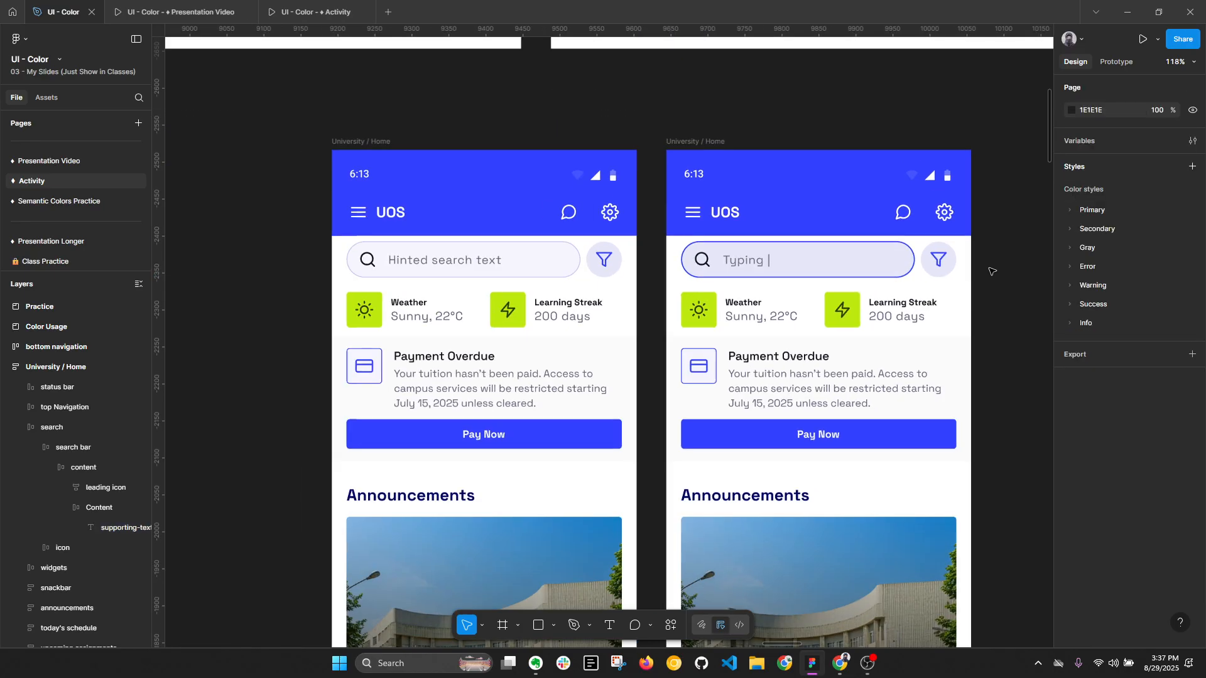
- Duplicate the University / Home screen with the "Typing |" search bar and select the search bar in the new copy
click(767, 274)
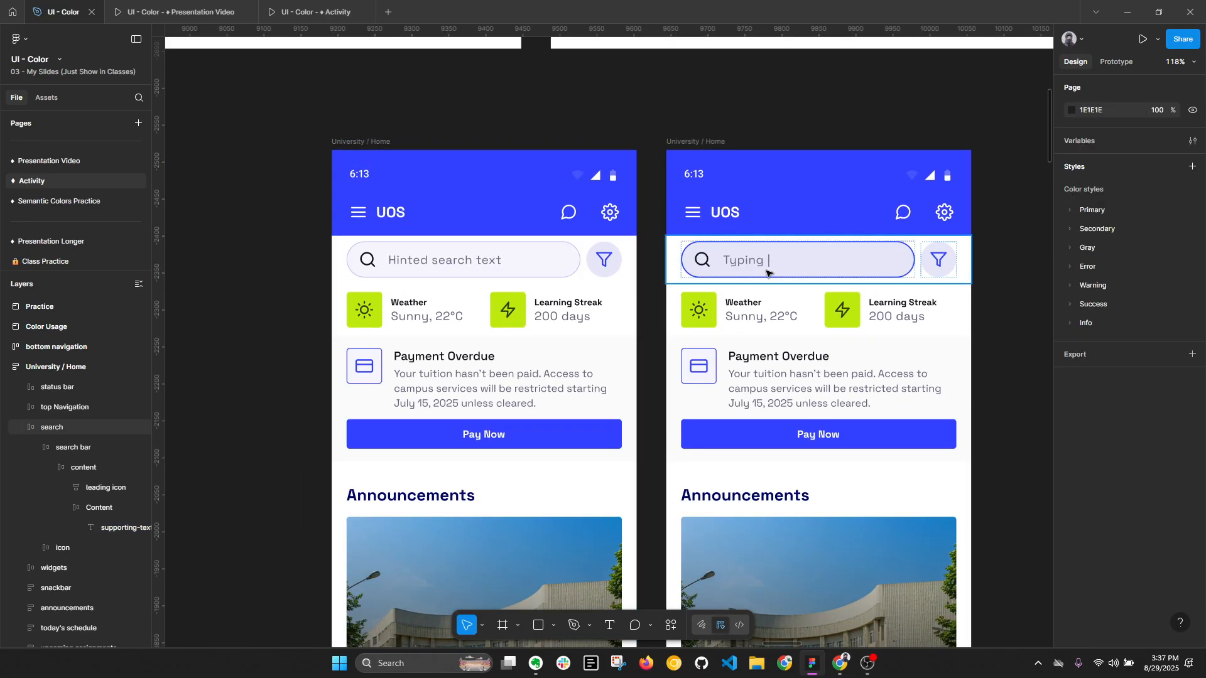
click(708, 145)
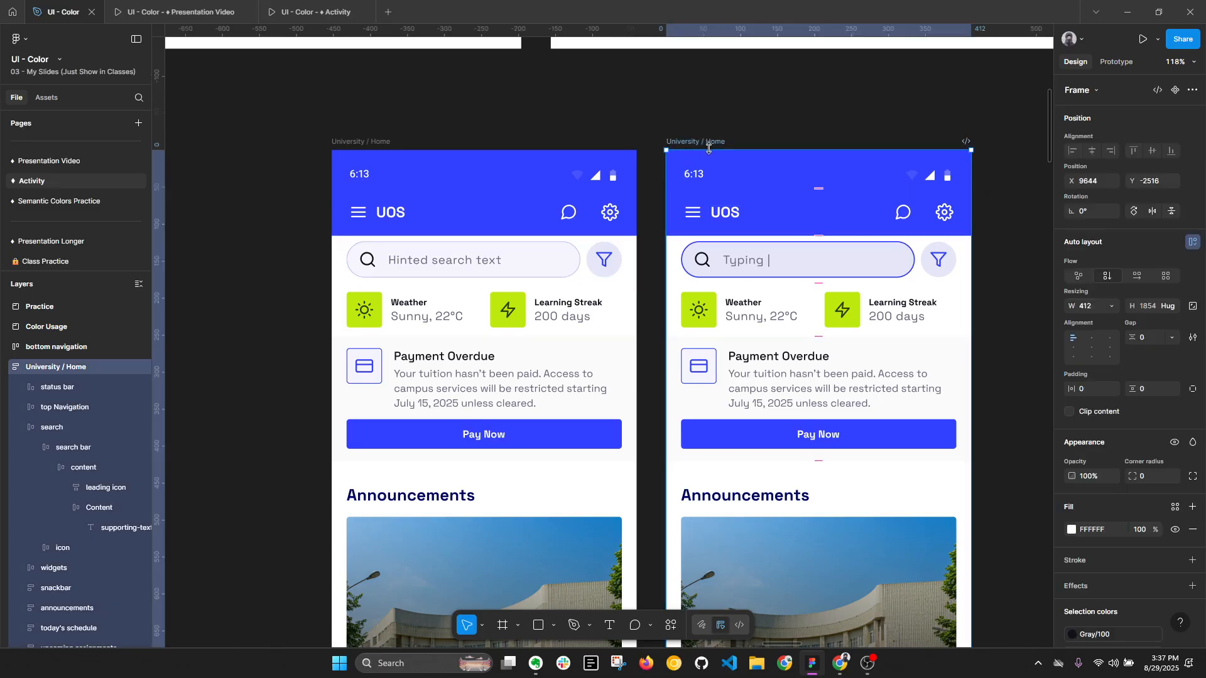
key(ctrl+d)
drag(800, 111, 754, 117)
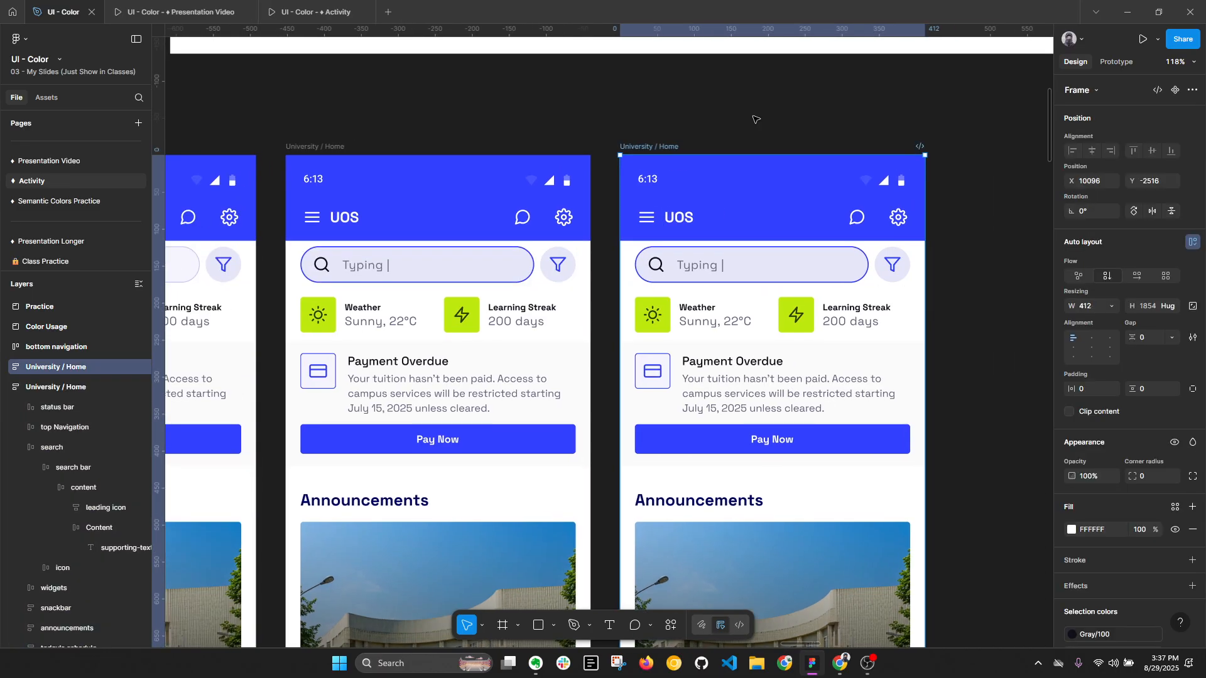
key(alt+l)
double_click(816, 267)
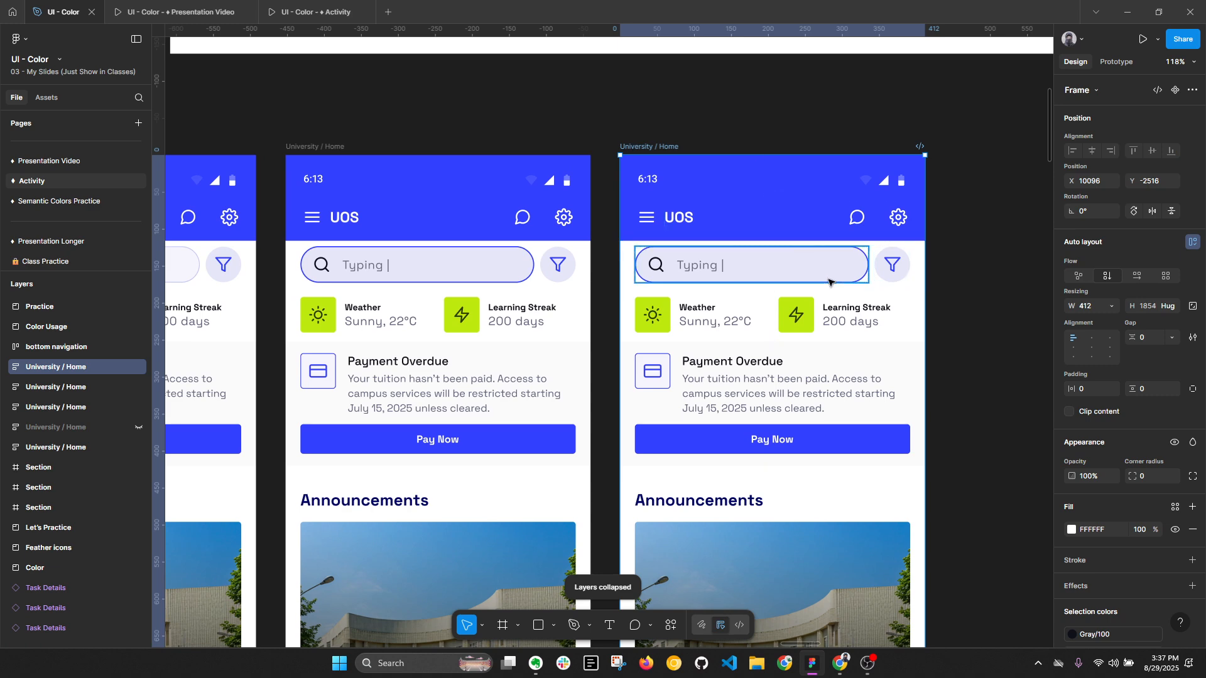
scroll(823, 270, up, 2)
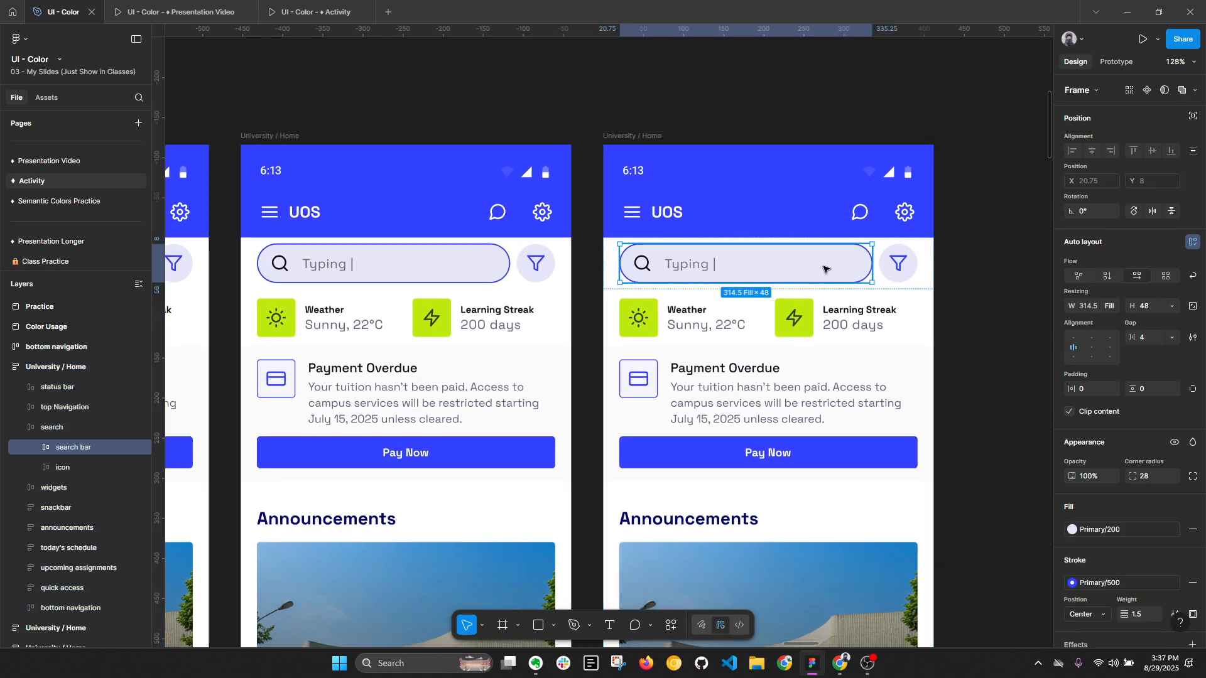
scroll(843, 271, up, 2)
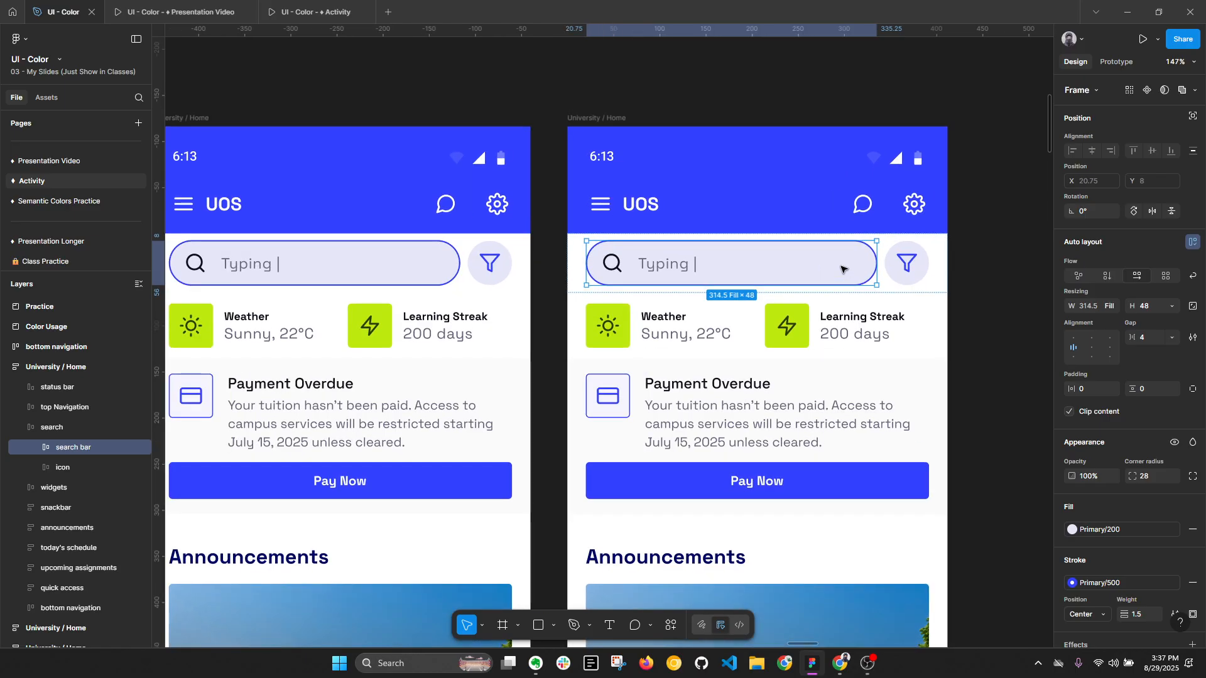
key(alt+l)
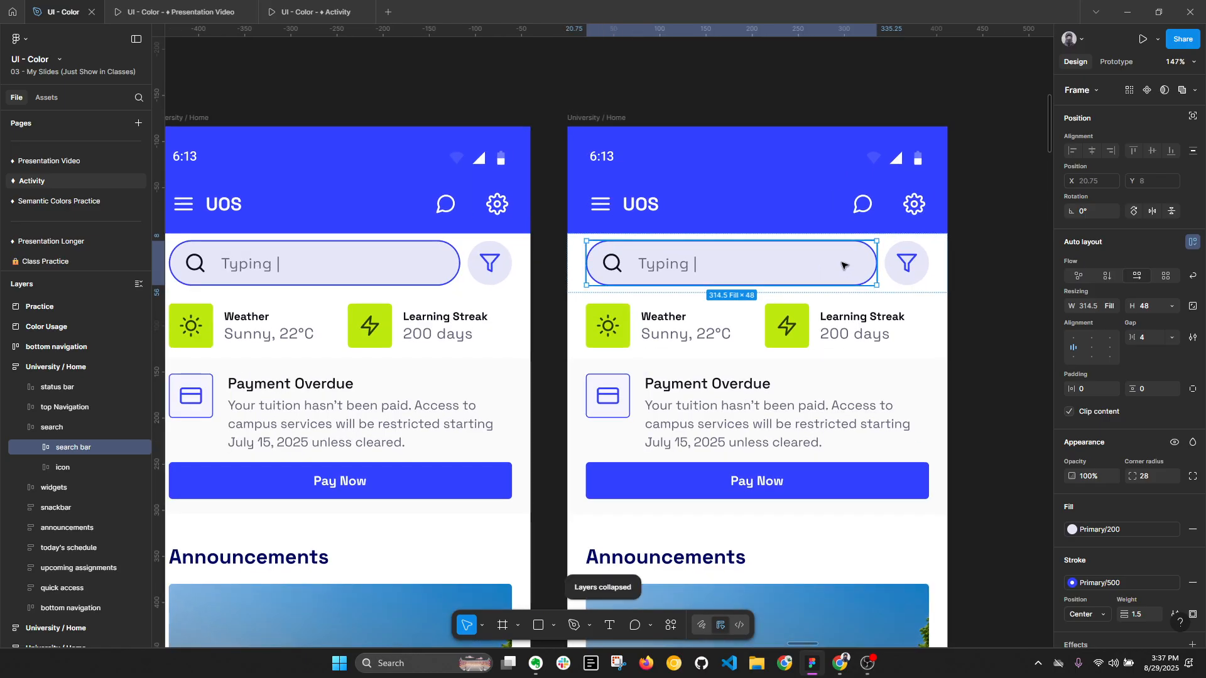
scroll(843, 267, up, 2)
scroll(679, 265, down, 2)
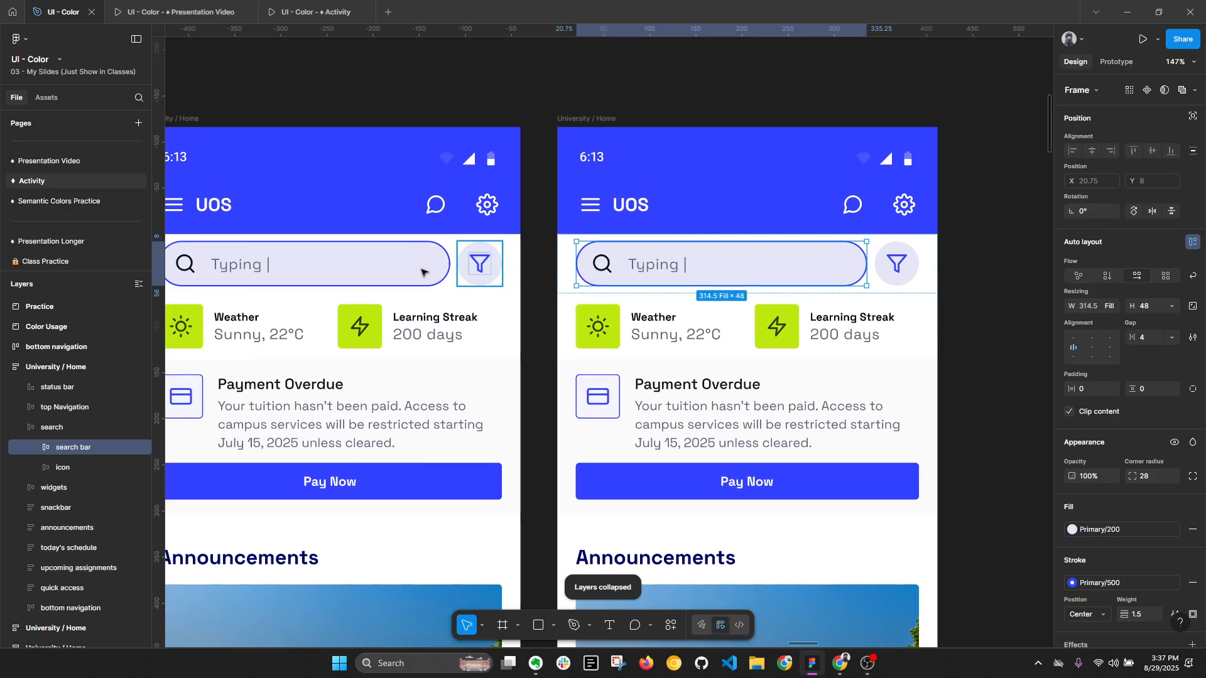
- Apply the Gray/100 style to the "Typing |" text in the newest screen's search bar
ctrl+click(668, 267)
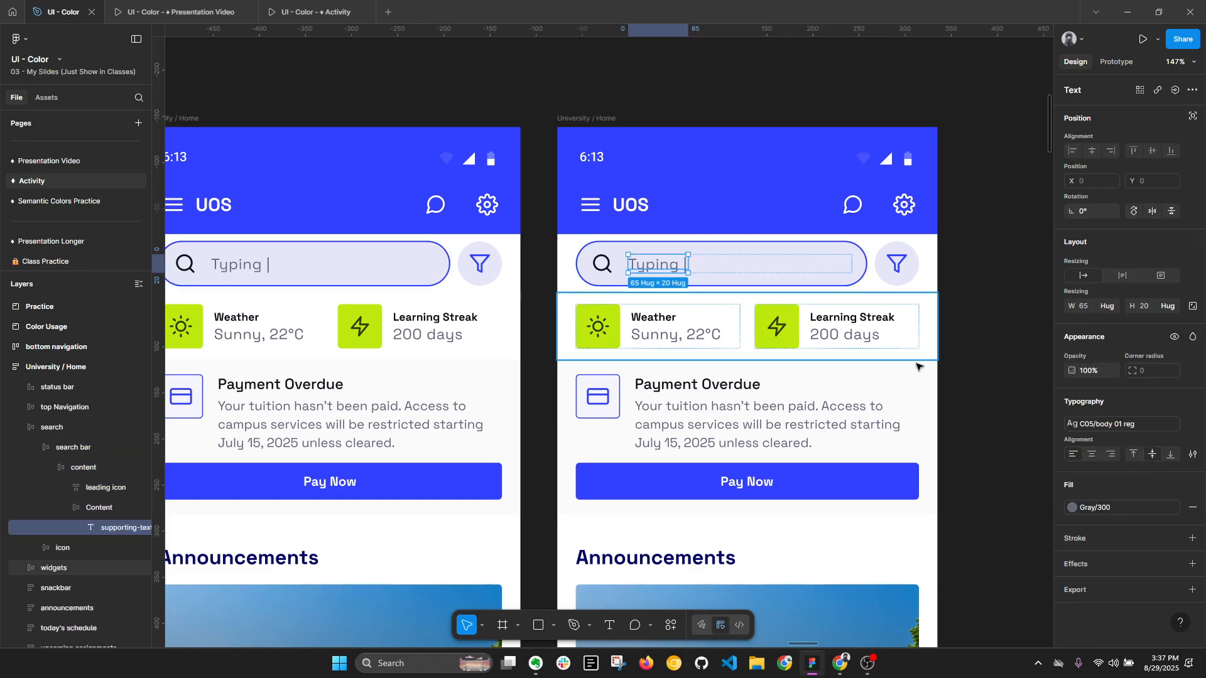
click(1104, 509)
click(923, 558)
- Replace the newest search bar's text with "Admission" and select the enclosing search bar
double_click(657, 266)
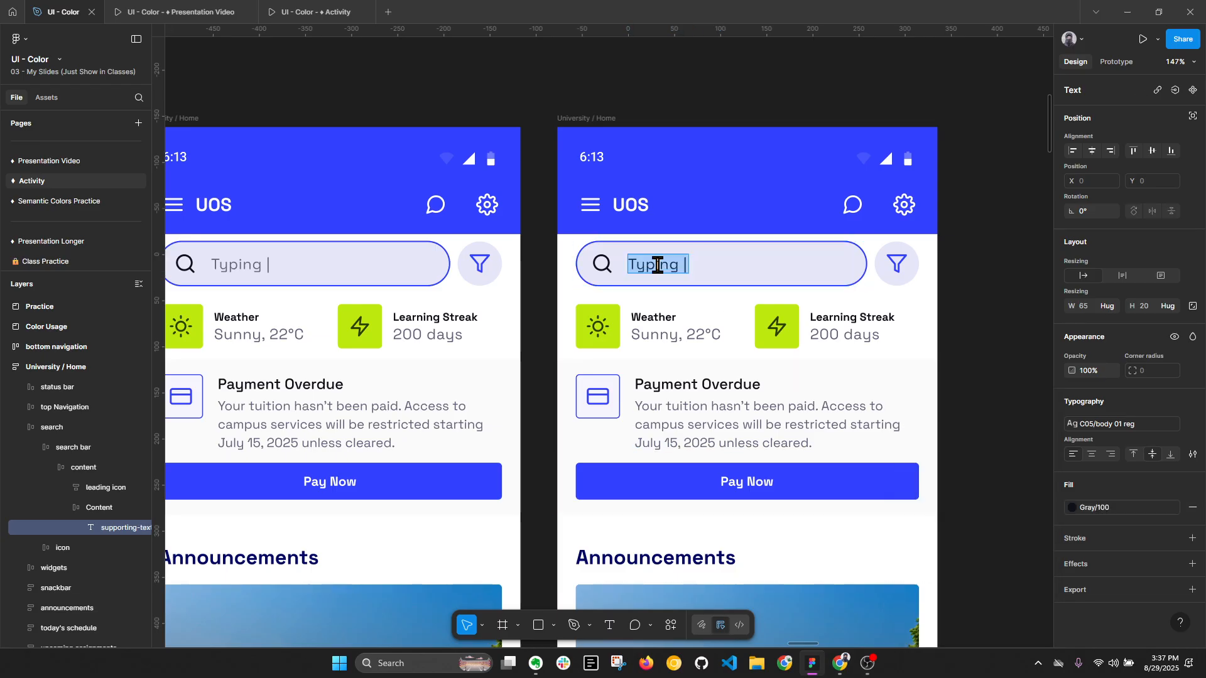
text(Admission)
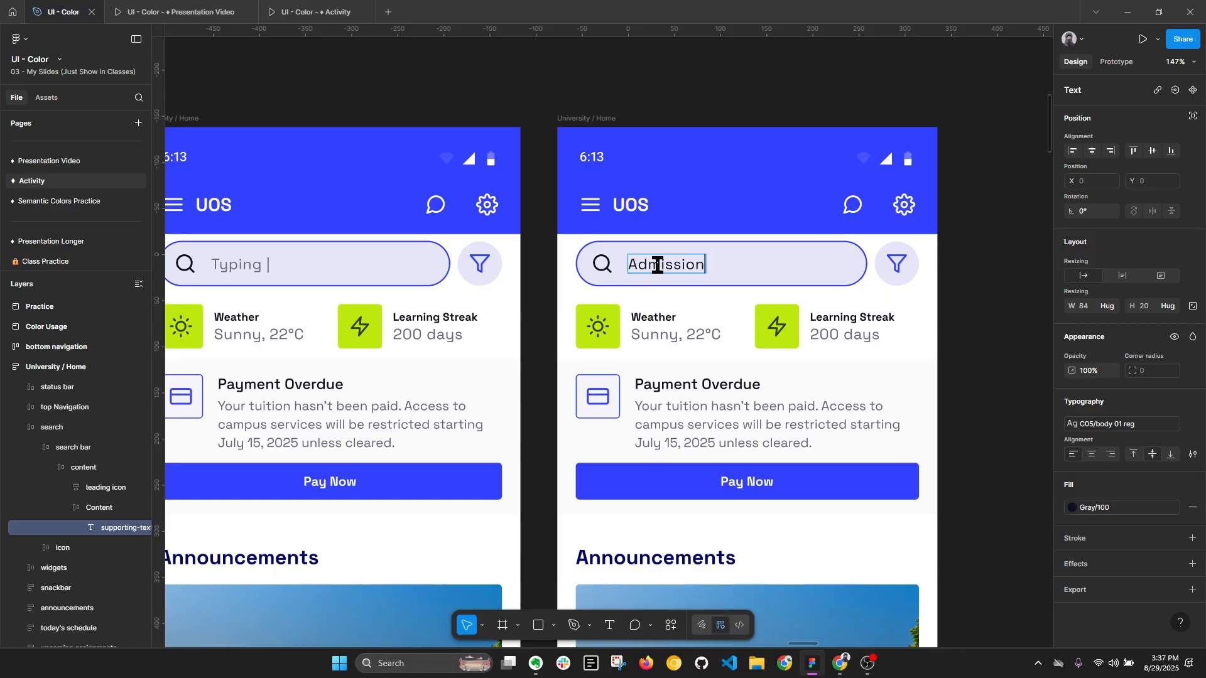
key(Escape)
key(Escape)
key(Escape)
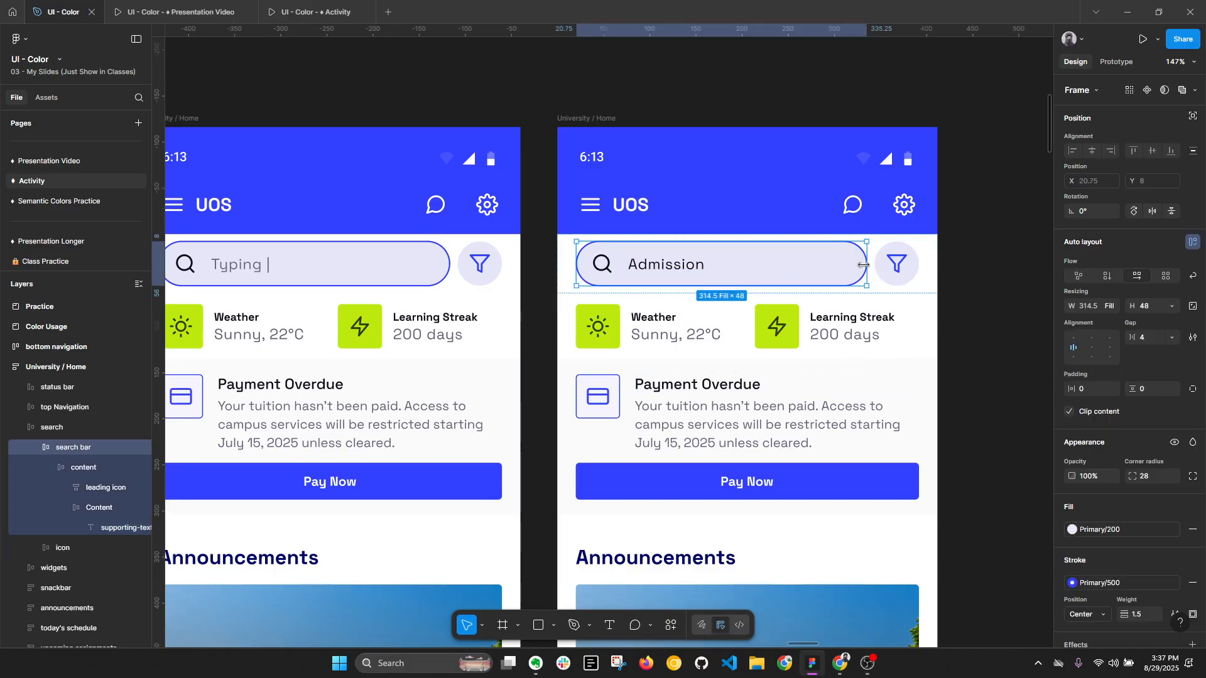
- Try the Primary/300 style as the fill of the "Admission" search bar
click(1097, 534)
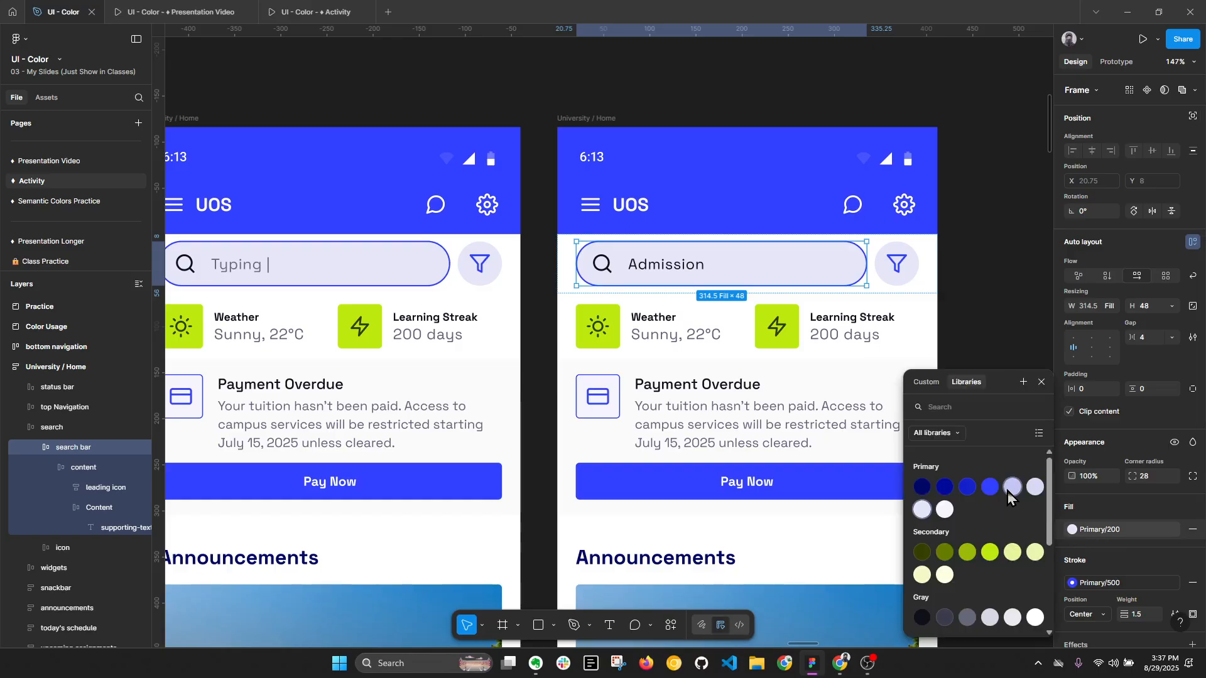
click(1034, 489)
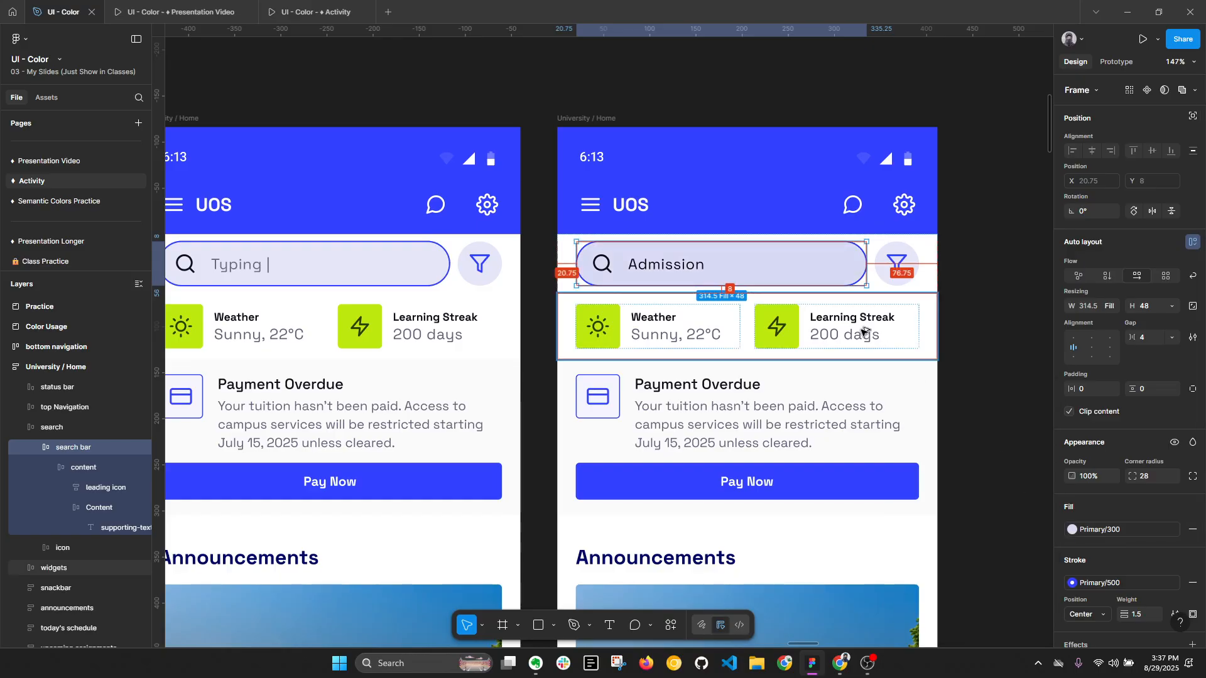
key(alt+l)
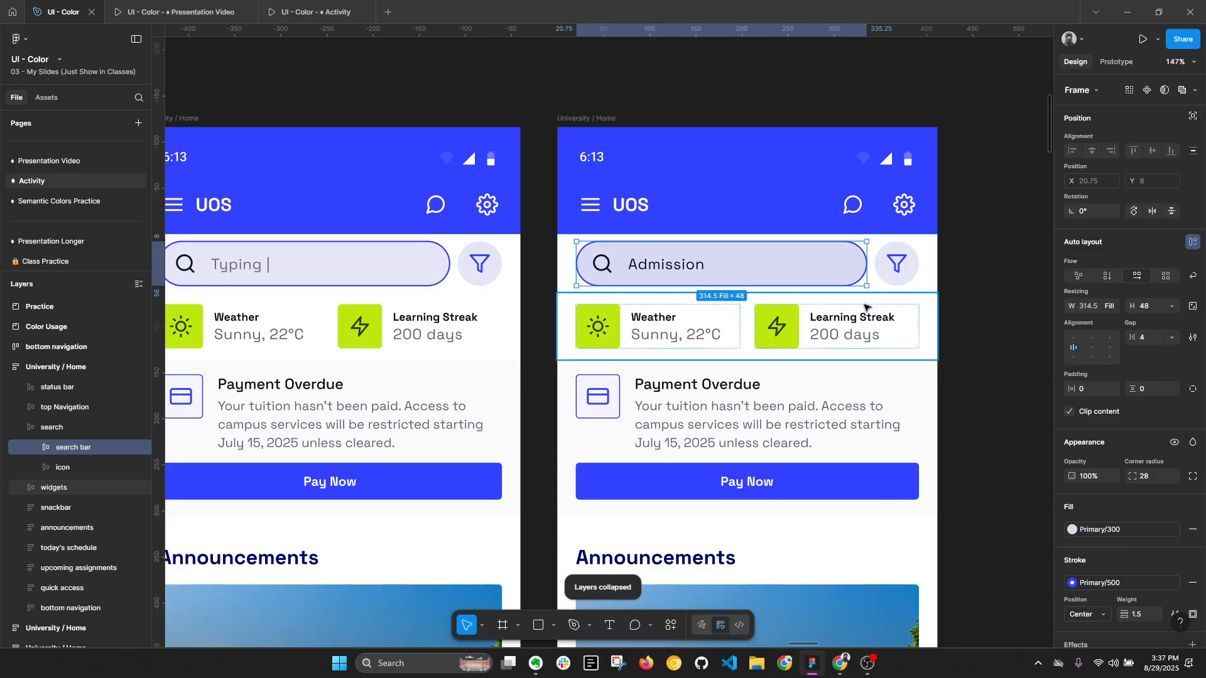
- Apply the Gray/600 style to the fill of the "Hinted search text" search bar in the first coloured University / Home screen
scroll(859, 309, down, 5)
scroll(438, 273, left, 3)
key(alt)
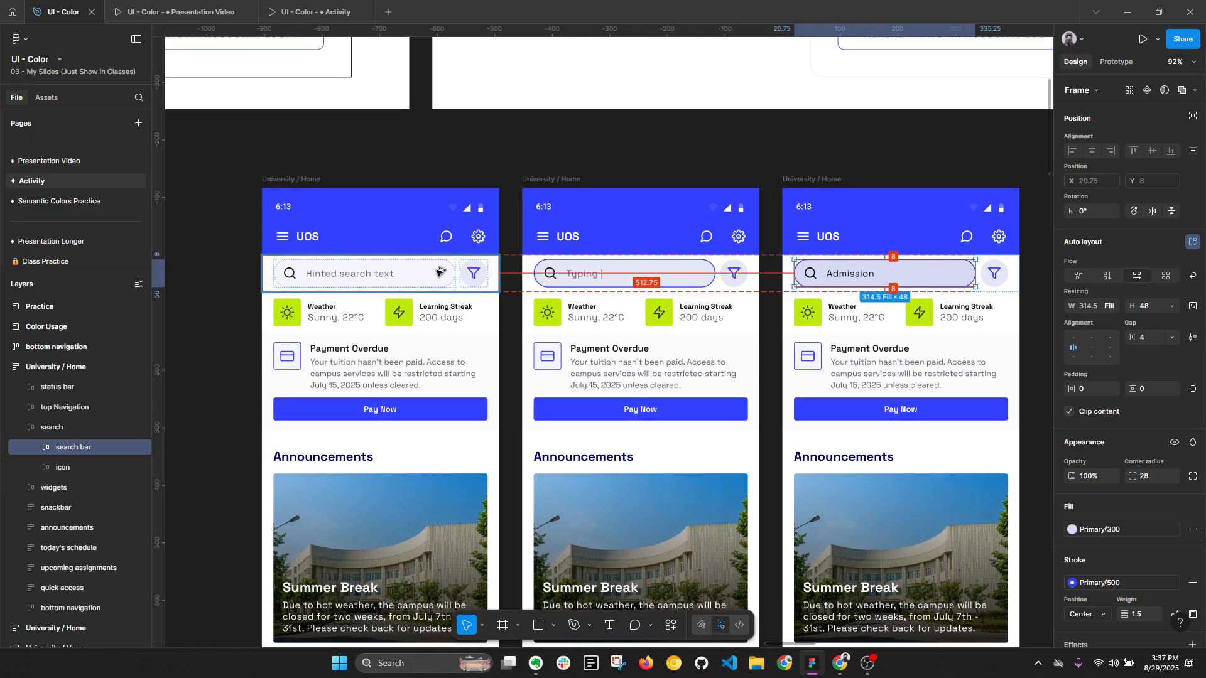
key(alt+l)
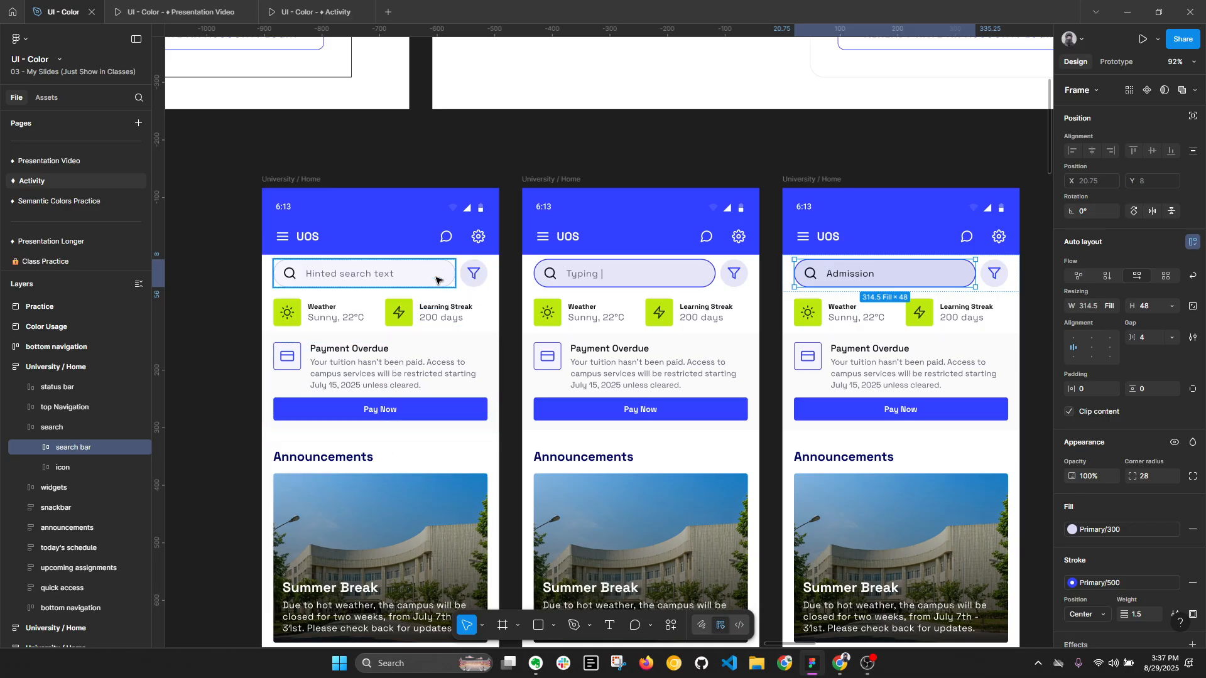
click(438, 273)
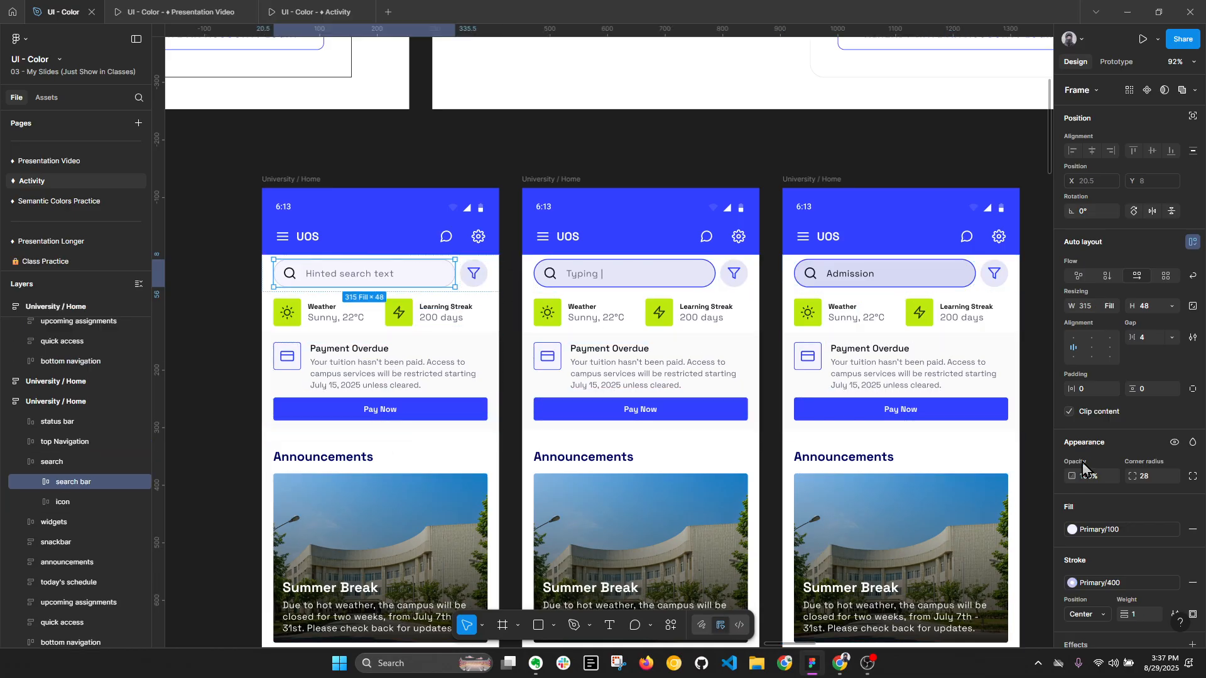
click(1103, 530)
click(1036, 618)
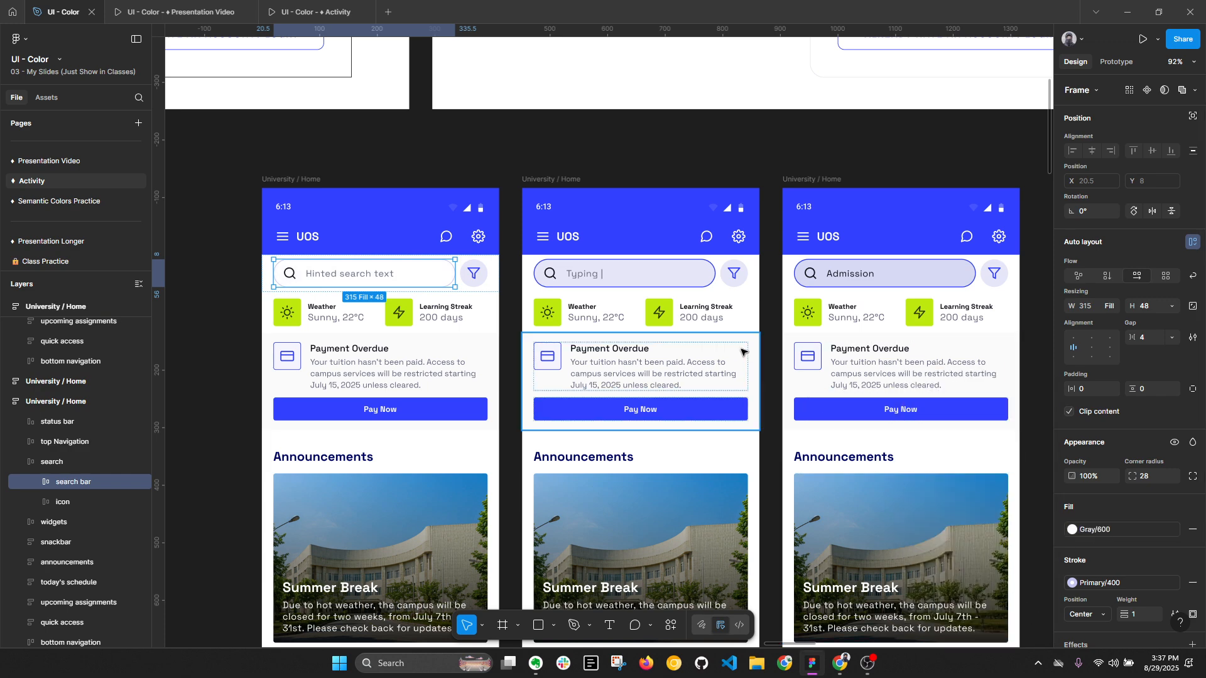
- Apply the Primary/100 style to the fill of the "Typing |" search bar
ctrl+click(684, 282)
click(1104, 531)
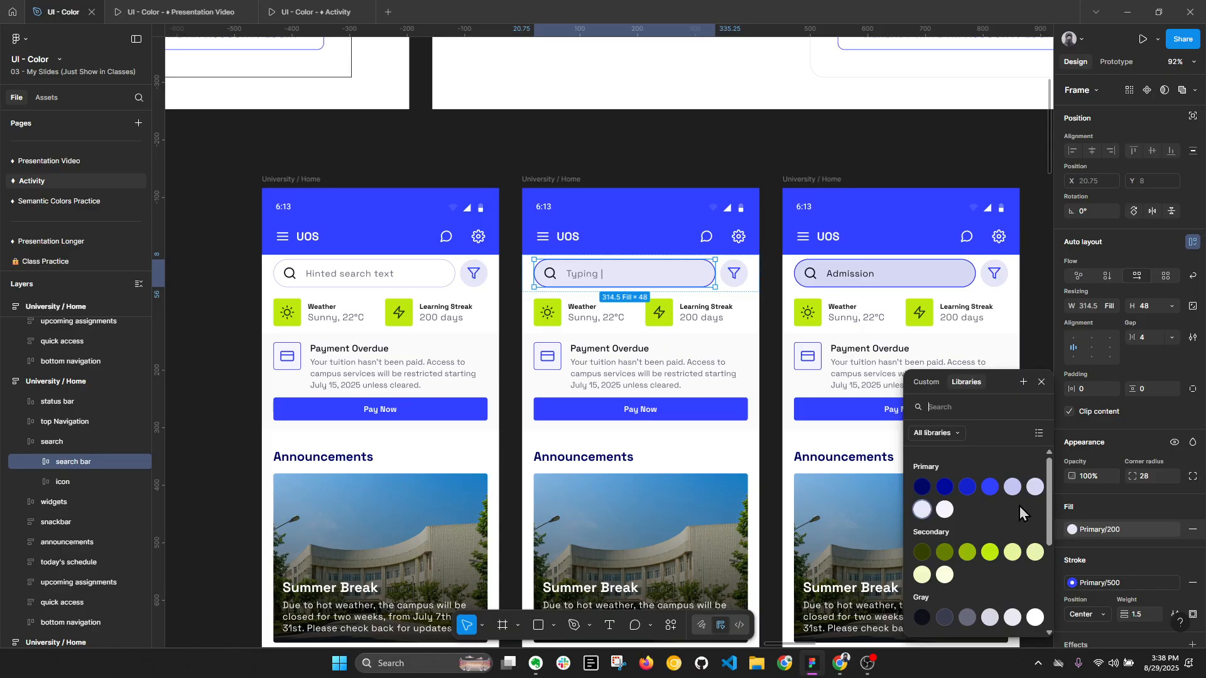
click(946, 510)
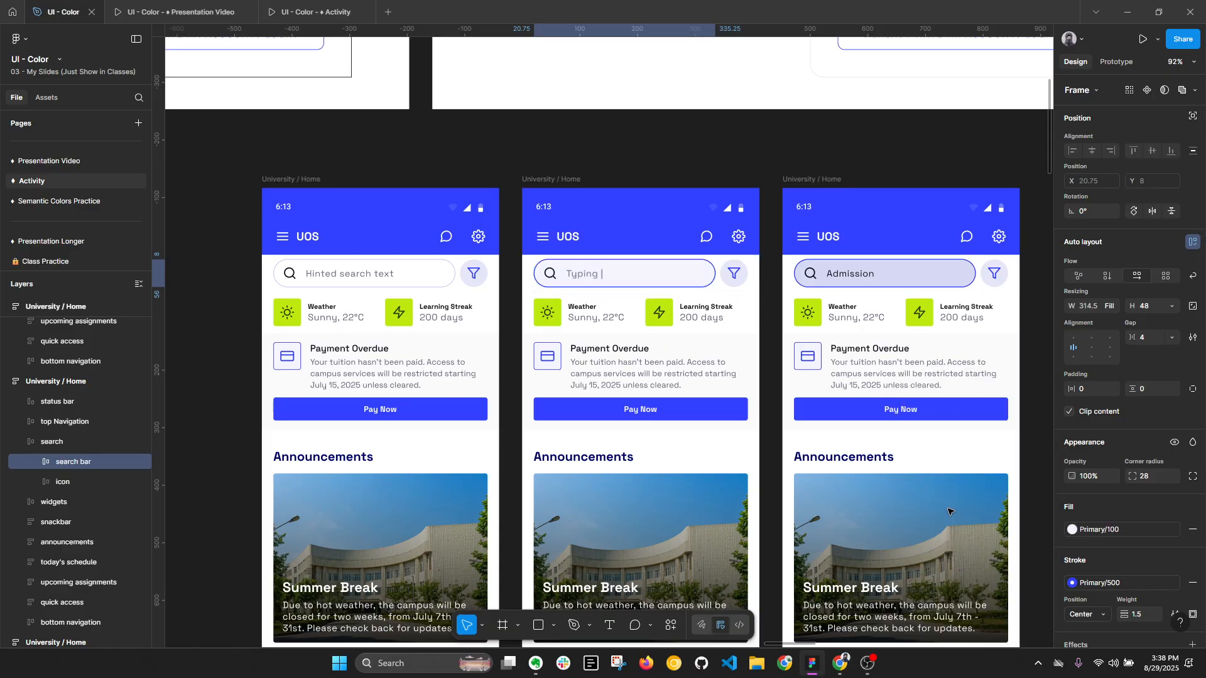
- Apply the Primary/200 style to the fill of the "Admission" search bar and collapse the layers
ctrl+click(956, 277)
click(1106, 532)
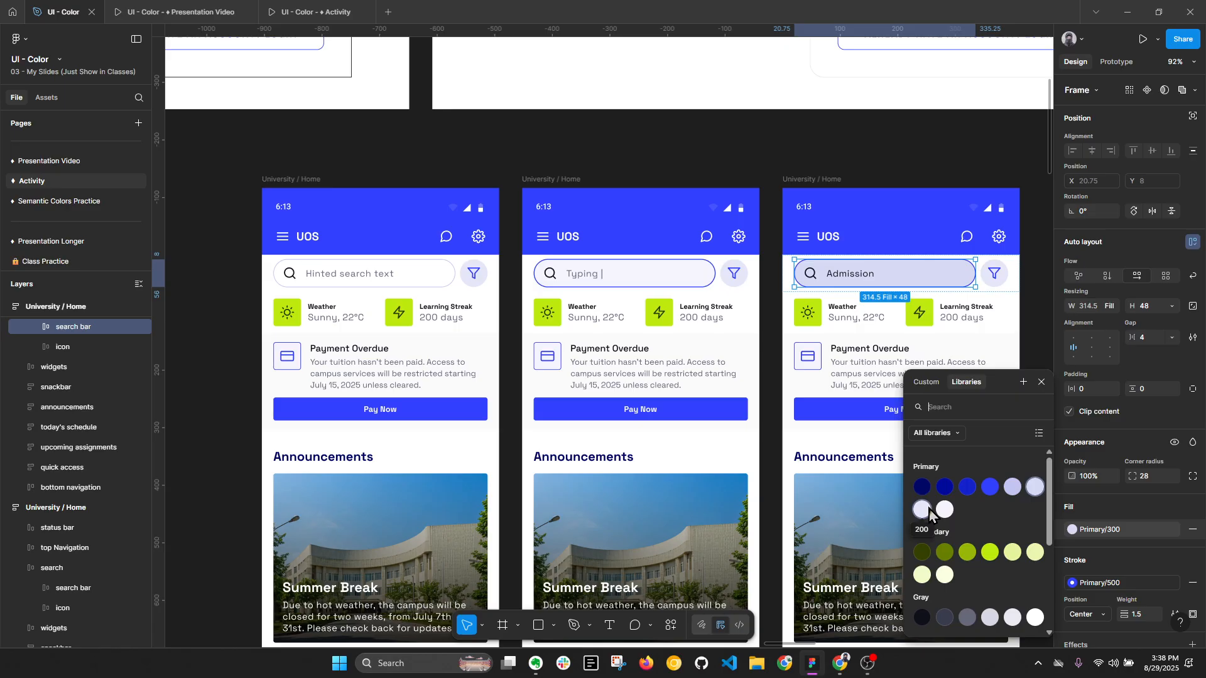
click(927, 510)
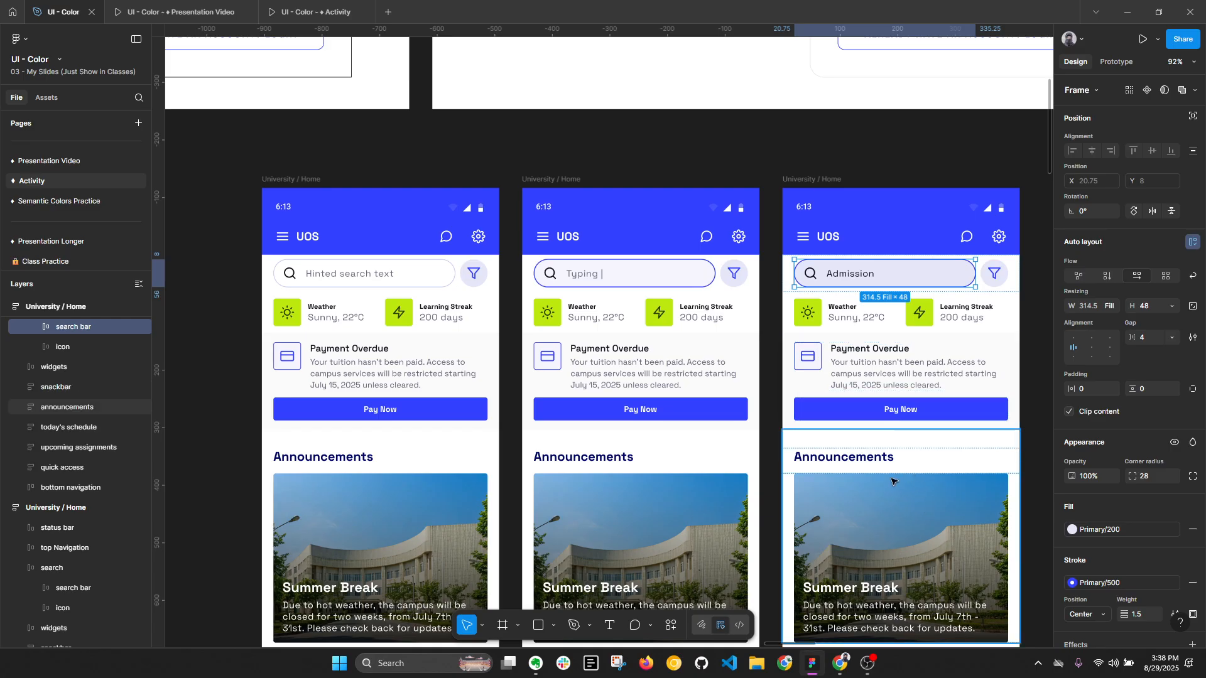
key(alt)
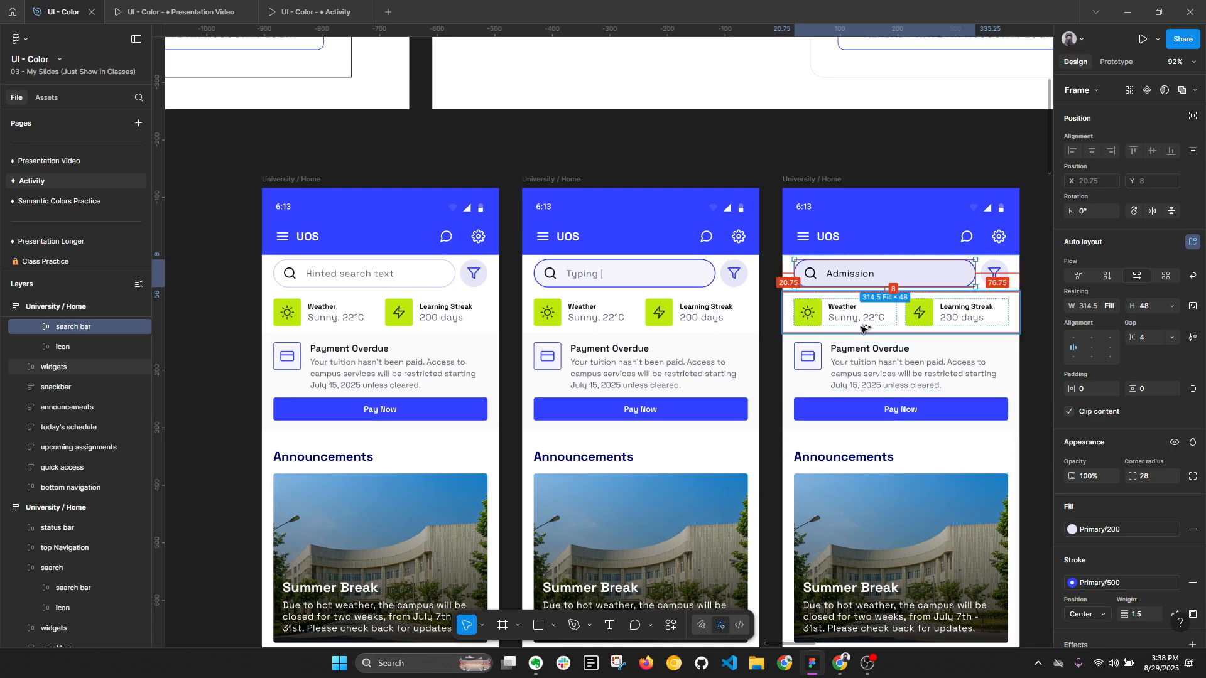
key(alt+l)
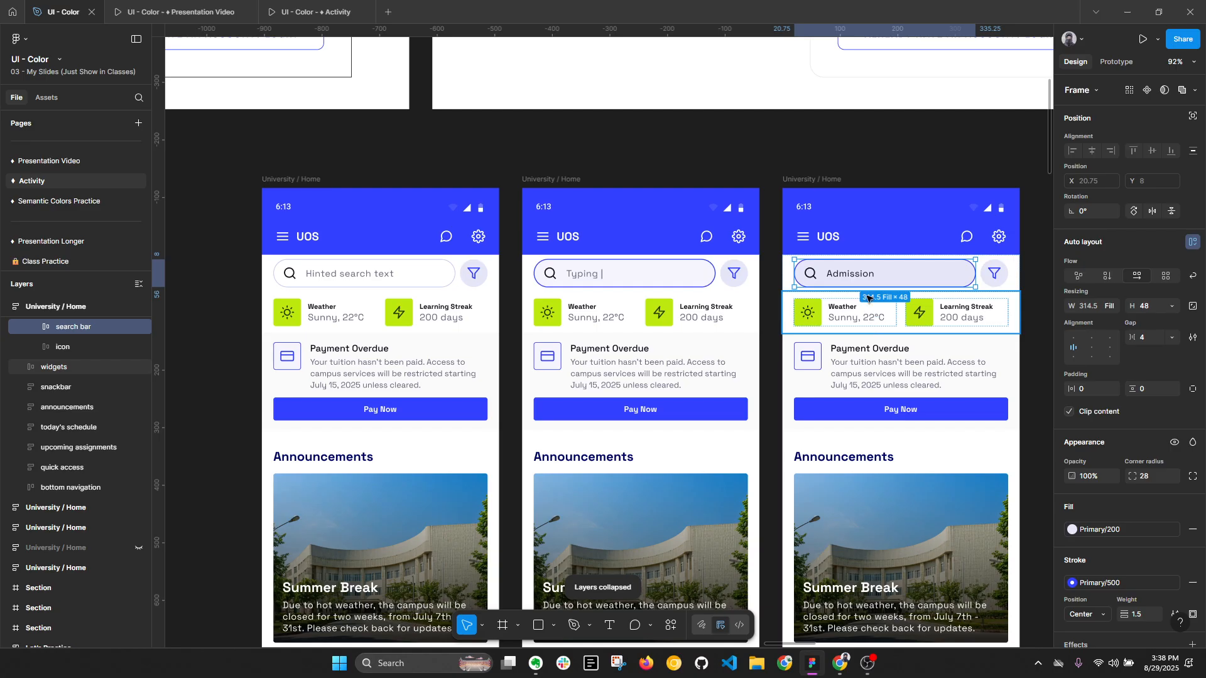
- Detach the "Typing |" search bar's stroke style to copy its hex colour 3341FF, and restore the Primary/500 style
click(684, 273)
scroll(683, 273, up, 5)
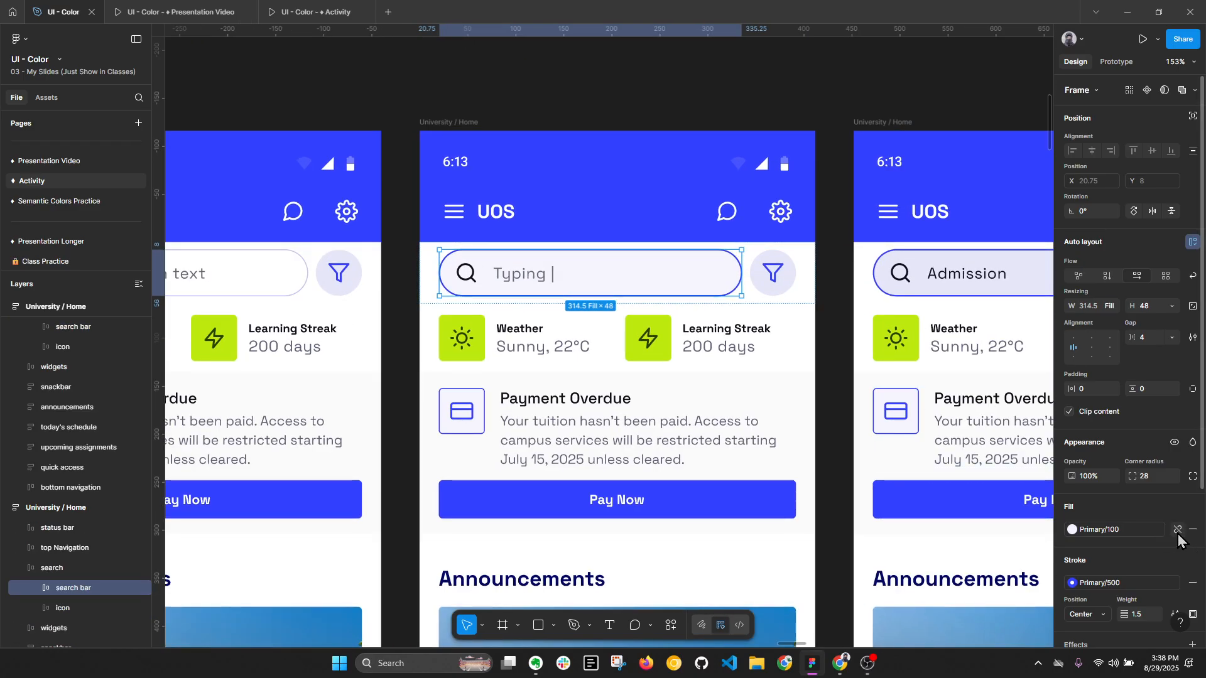
scroll(1179, 539, down, 3)
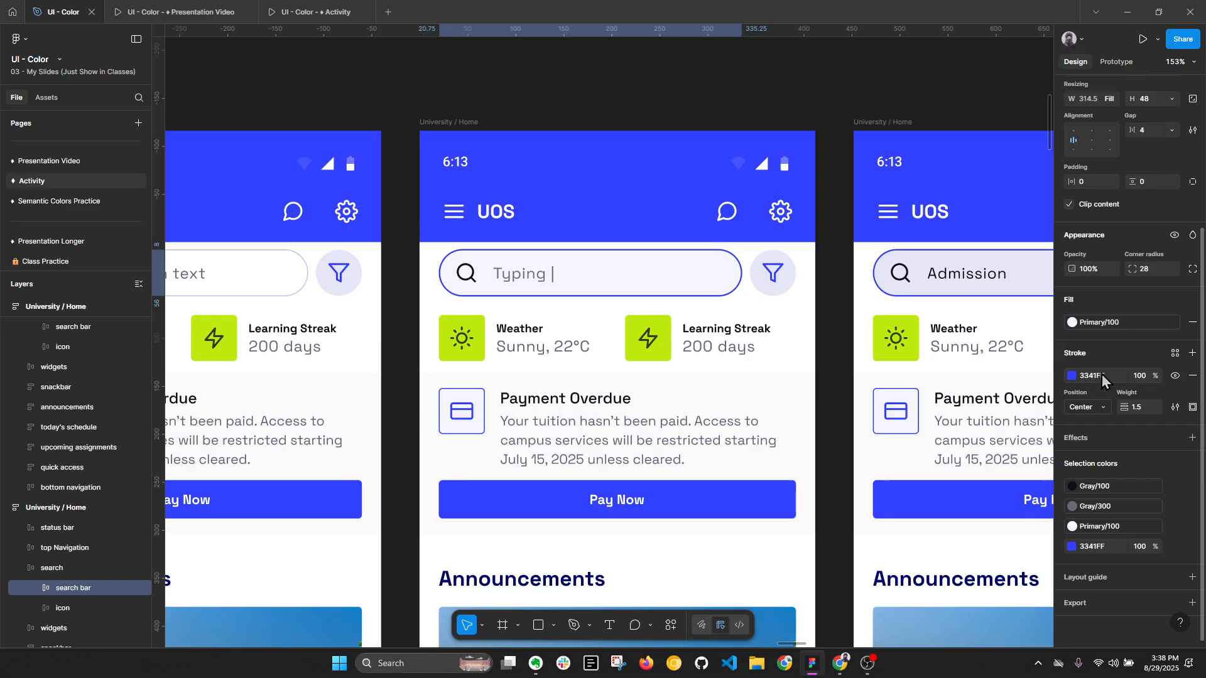
click(1084, 380)
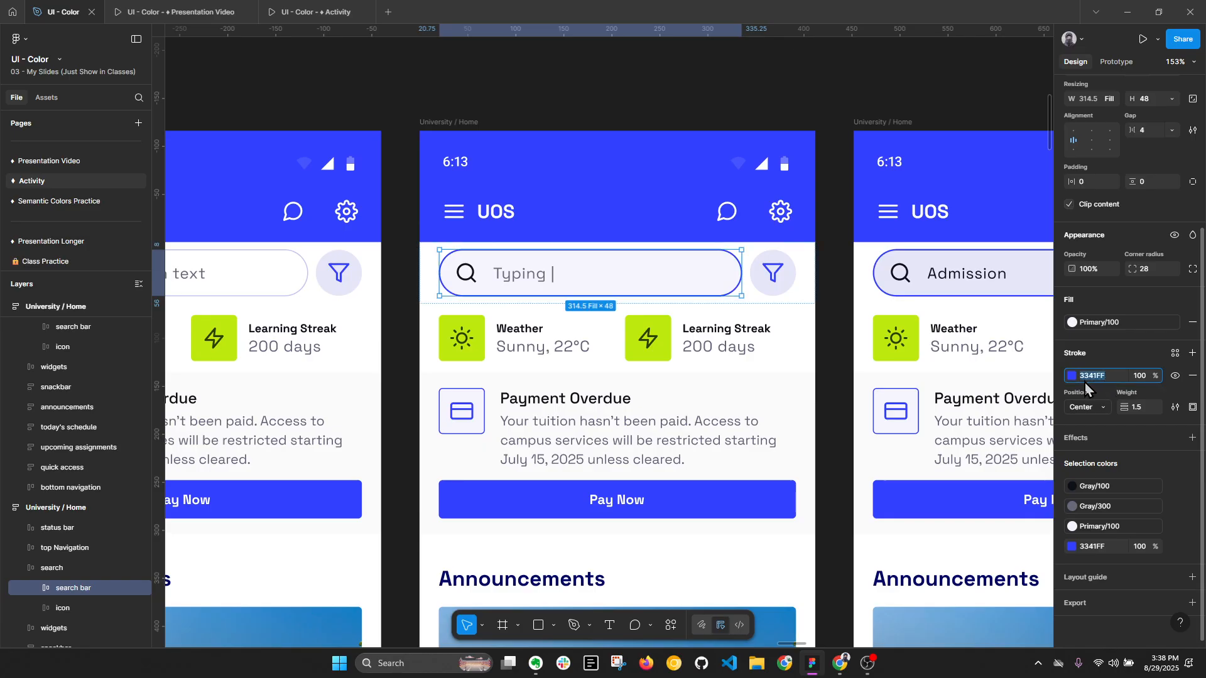
key(ctrl+v)
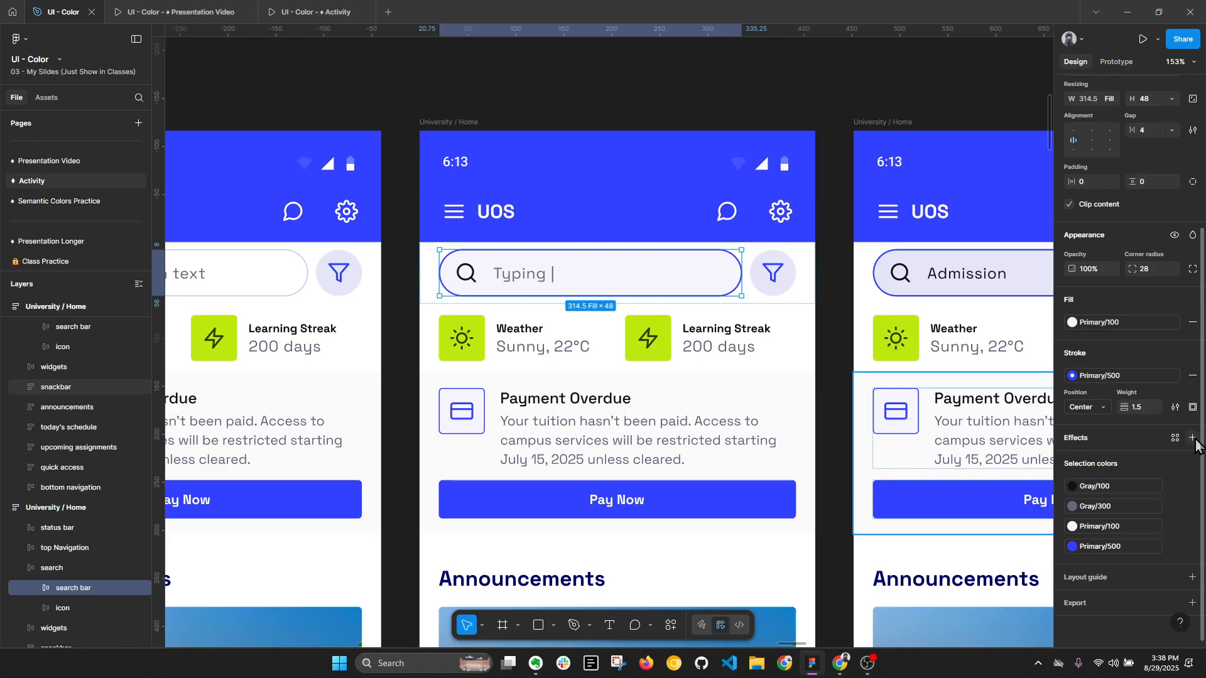
- Add a drop shadow effect to the "Typing |" search bar and set its colour to 3341FF
ctrl+scroll(566, 272, up, 5)
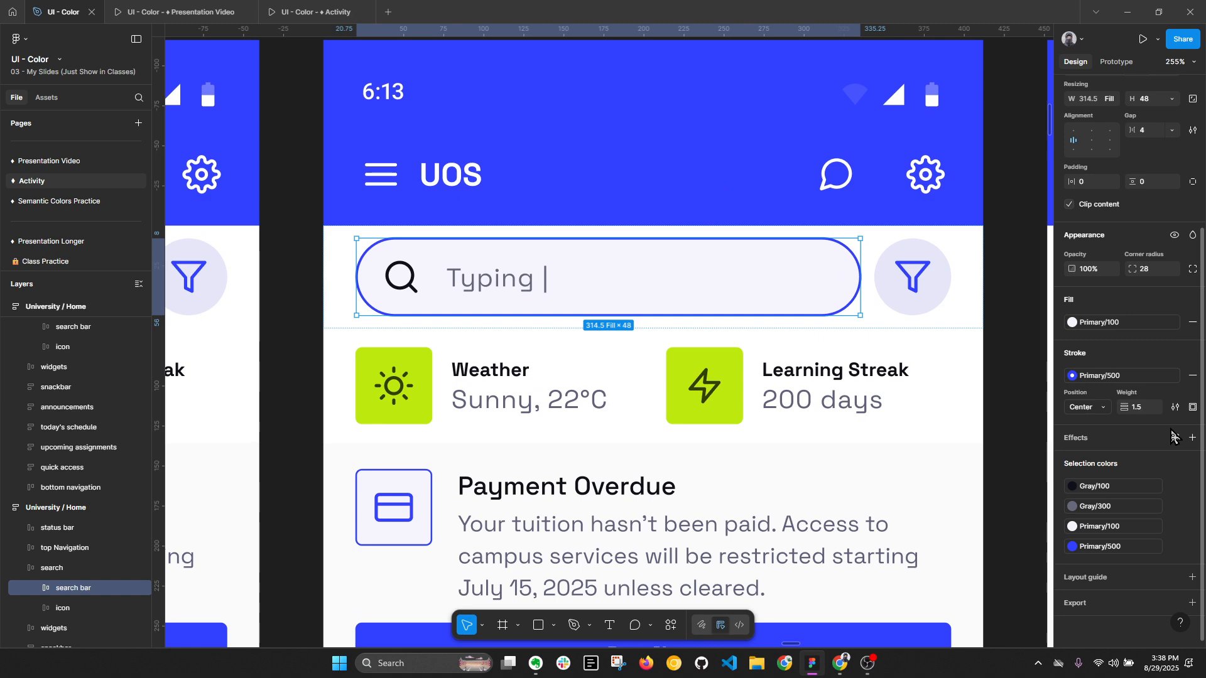
click(1192, 438)
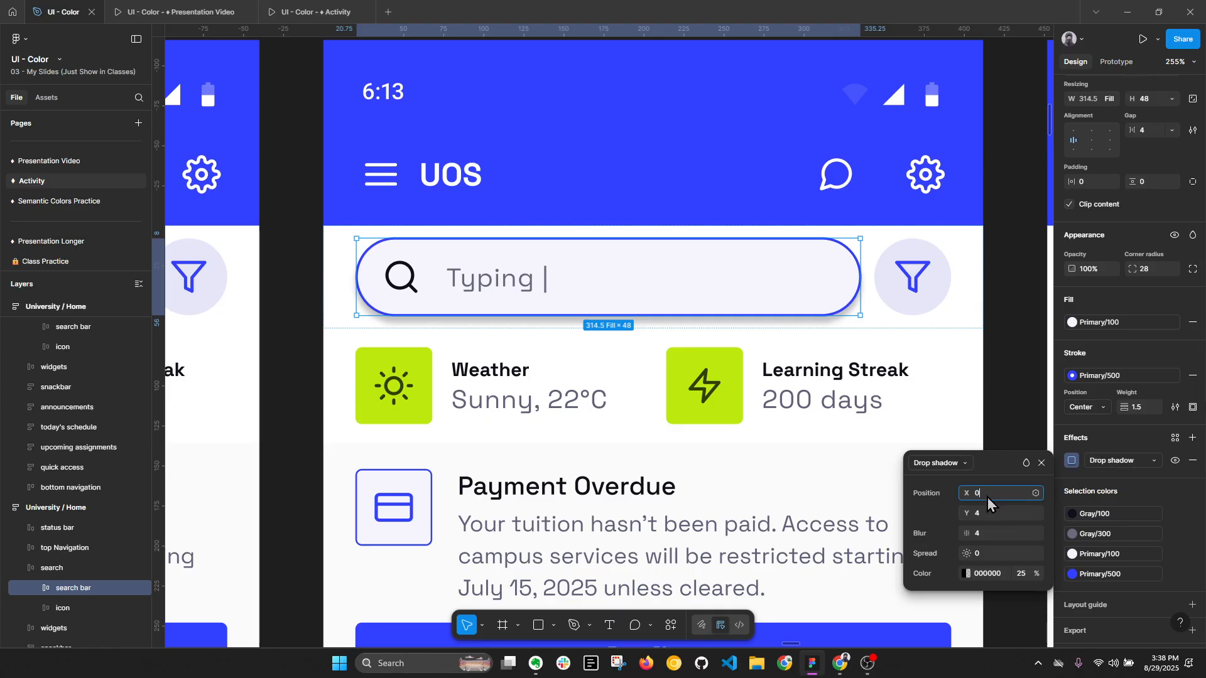
click(985, 535)
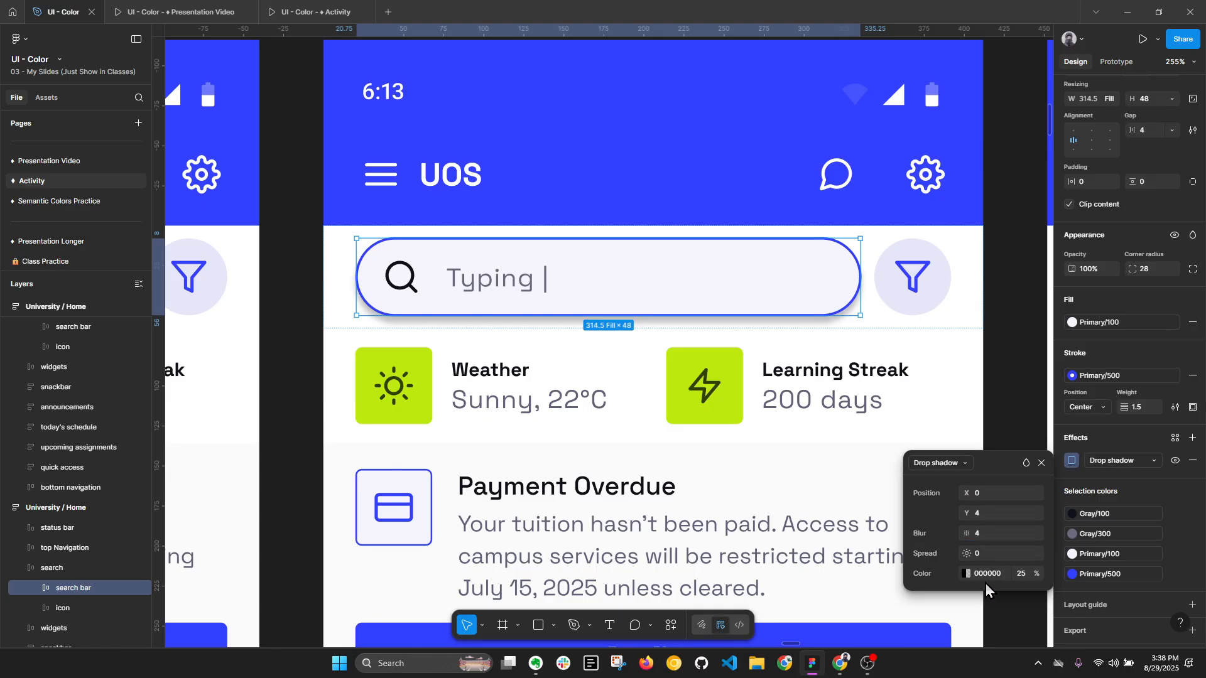
click(993, 577)
text(3341FF)
key(Return)
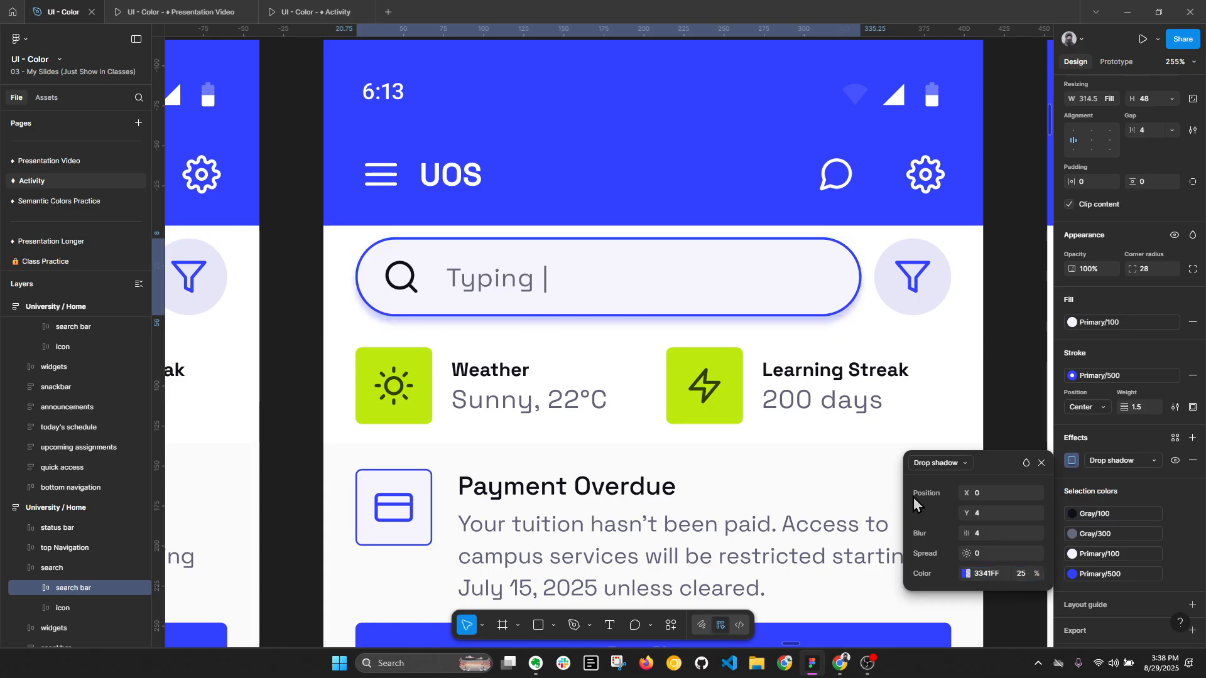
- Set the drop shadow's blur to 0 and both its X and Y positions to 2
click(984, 538)
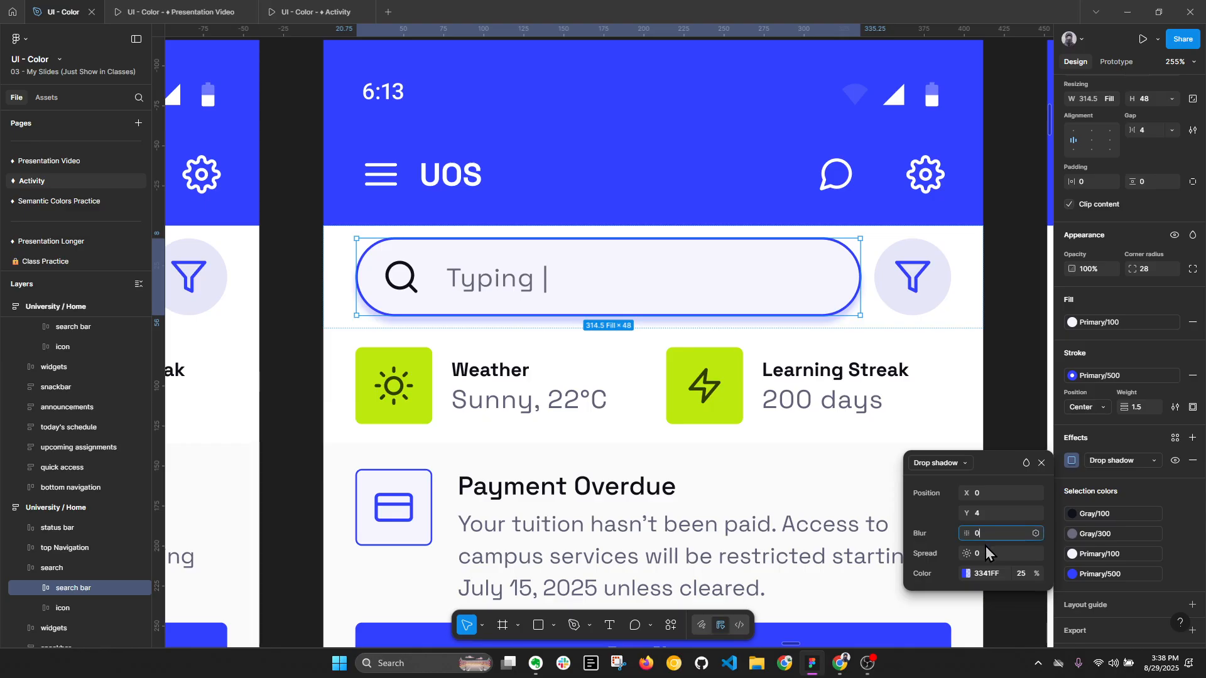
key(Return)
click(993, 499)
text(2)
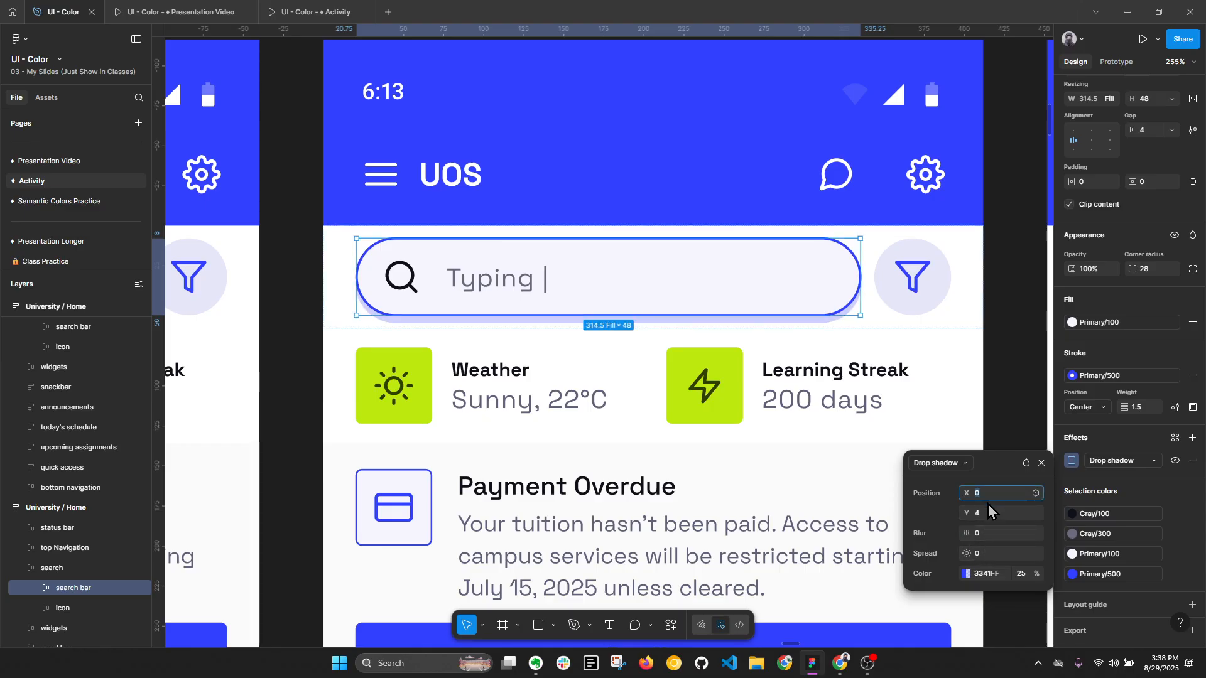
click(989, 508)
text(2)
key(Return)
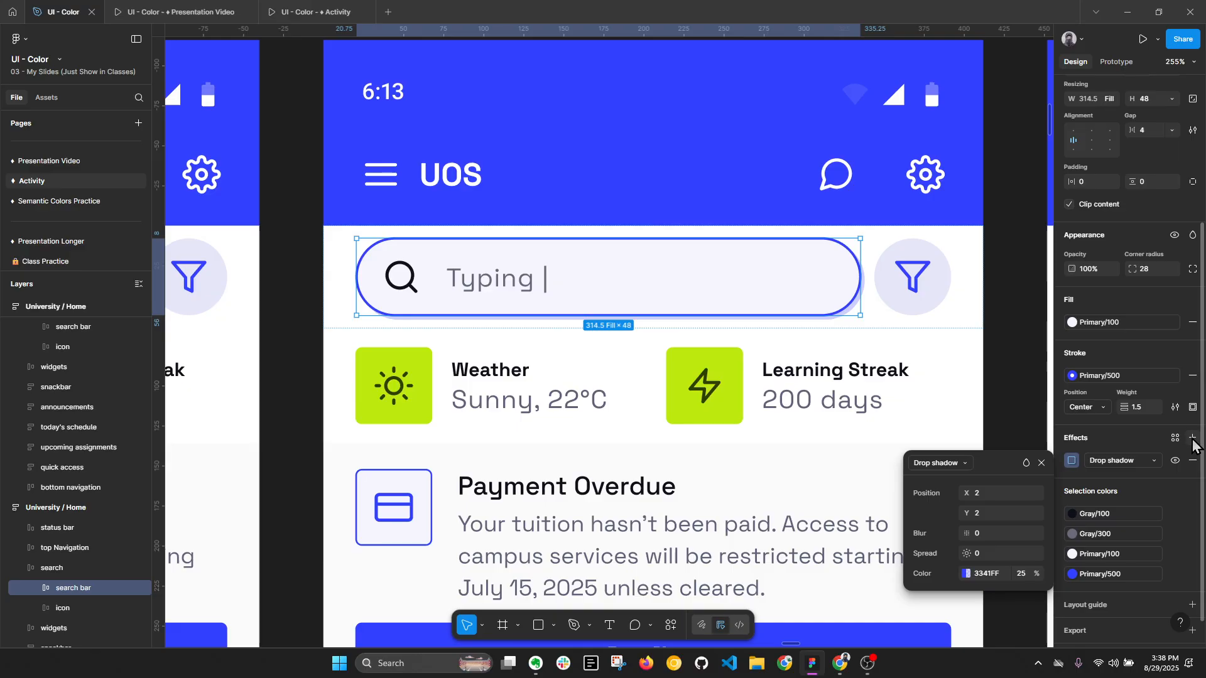
- Reset the drop shadow's X and Y positions to 0 and set its spread to 2
click(985, 494)
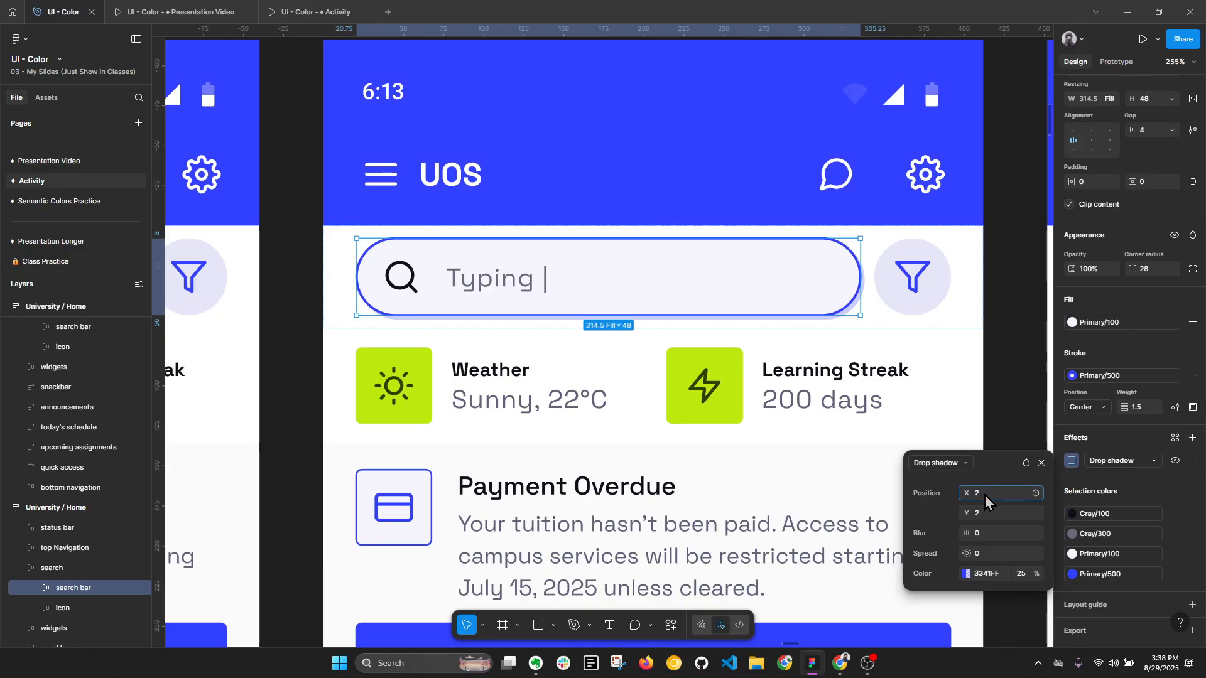
text(0)
click(983, 514)
text(0)
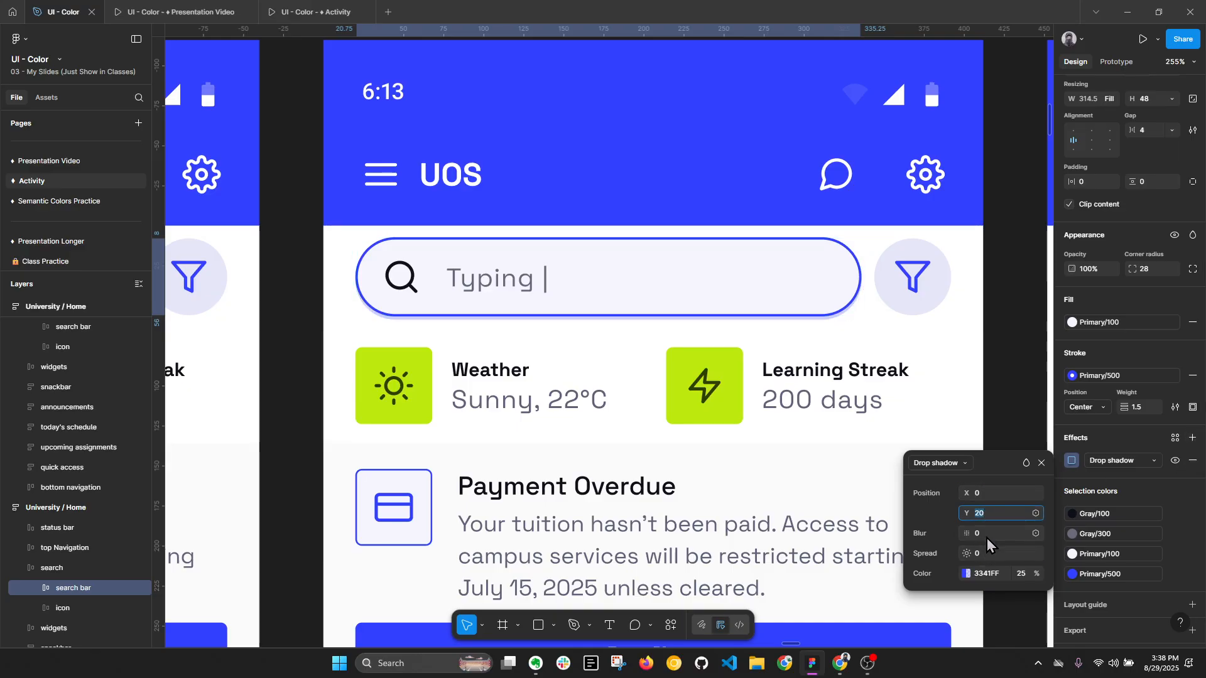
click(985, 555)
text(2)
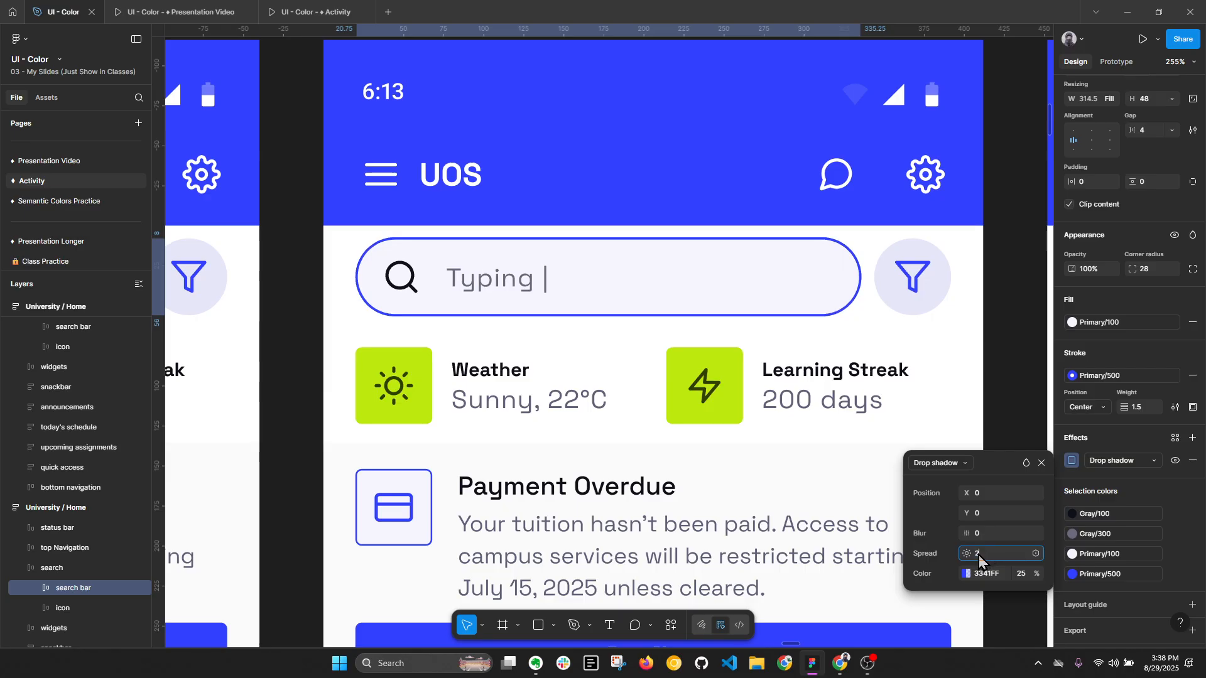
key(Return)
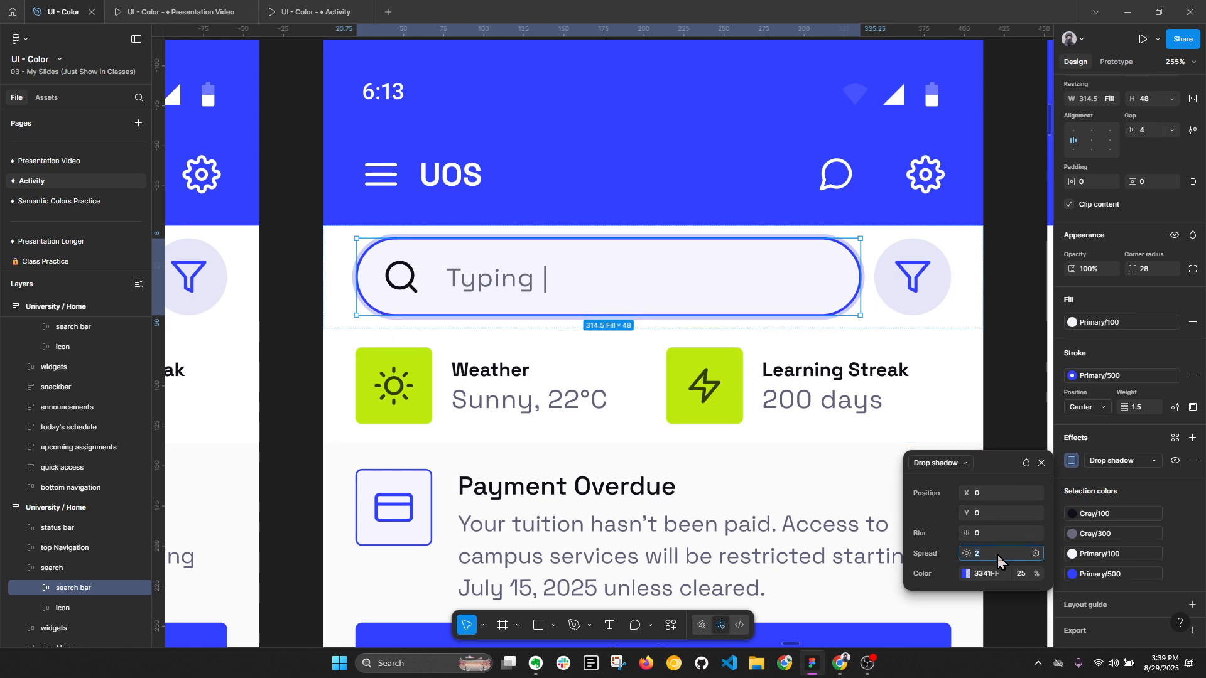
- Increase the drop shadow's spread to 3, set its opacity to 20%, and deselect the search bar
text(3)
key(Return)
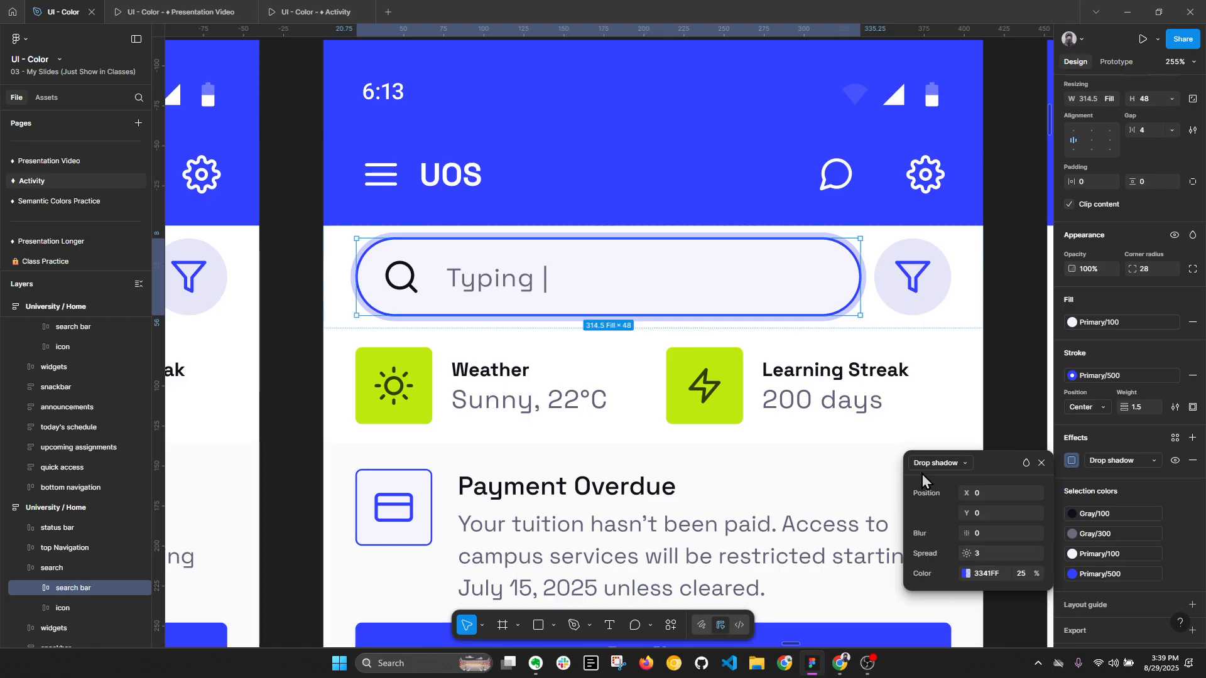
click(1027, 581)
text(20)
key(Return)
click(1015, 367)
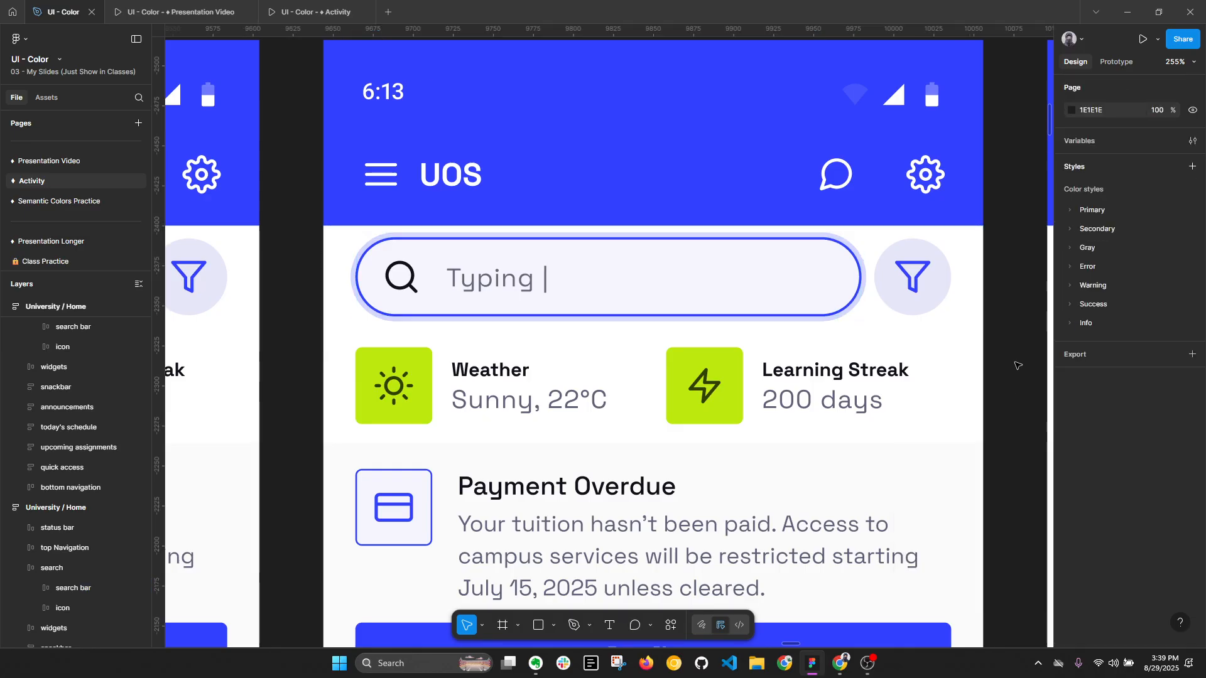
- Review the three search bar states, the page's overall layout and the Color section's palette, collapsing the layer list
scroll(874, 323, down, 3)
scroll(844, 306, up, 2)
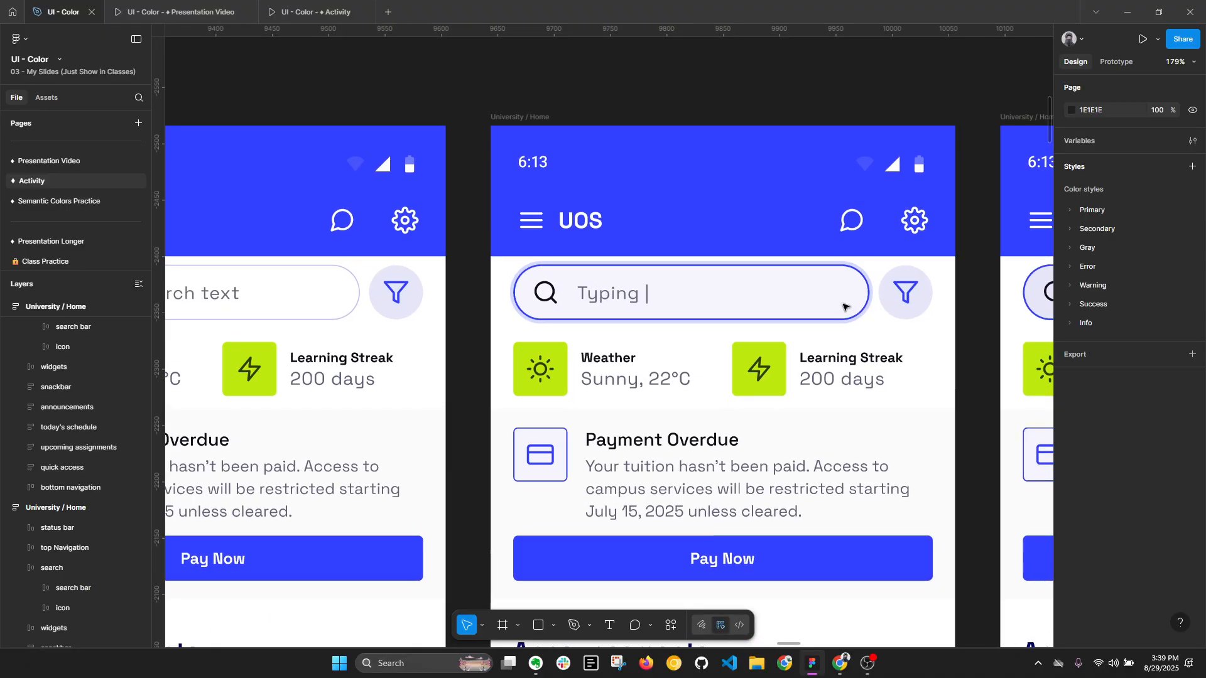
key(alt+l)
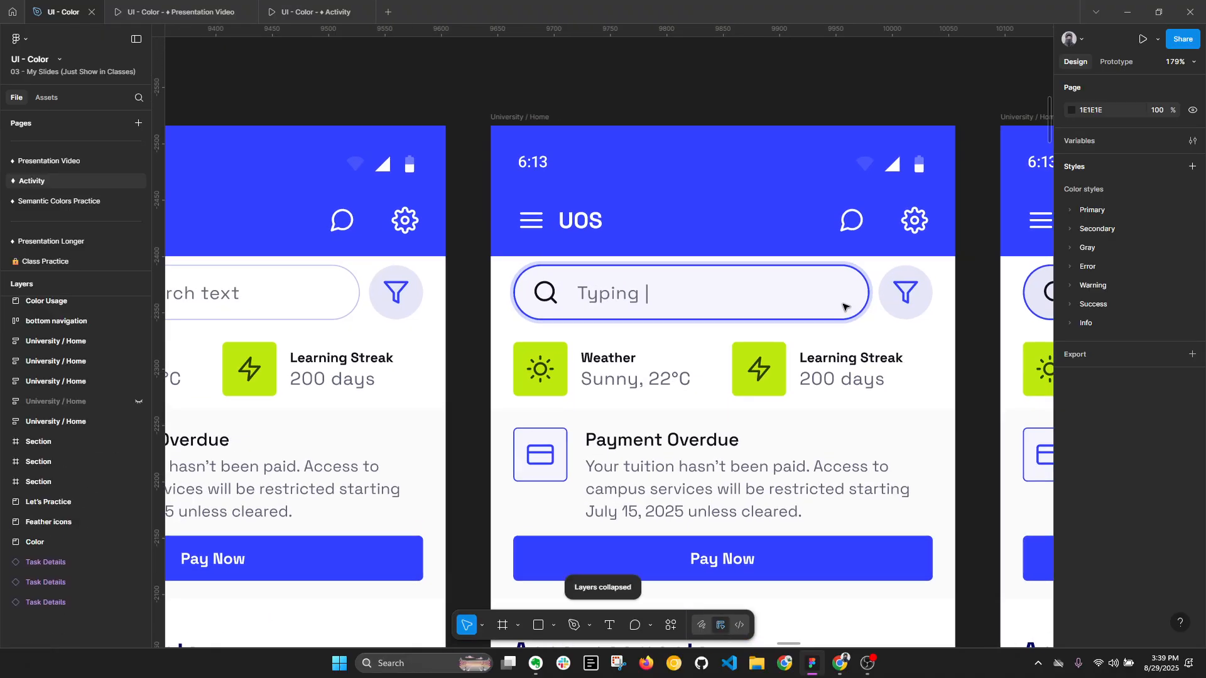
scroll(811, 306, down, 3)
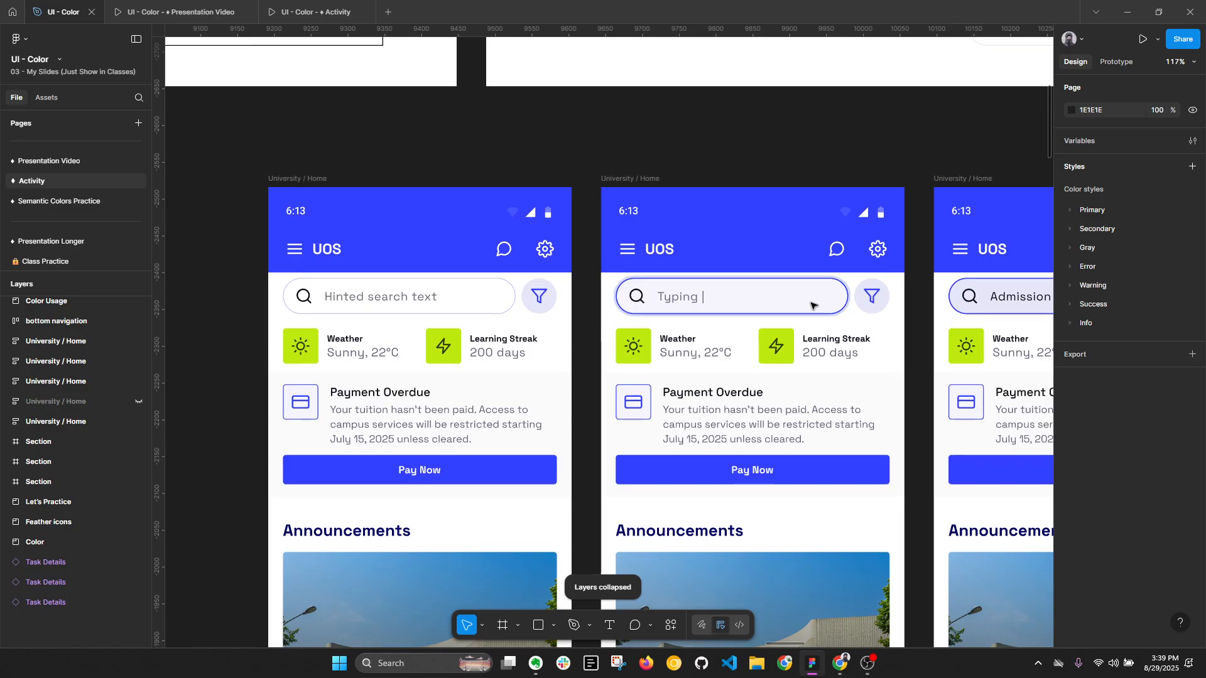
scroll(813, 309, down, 6)
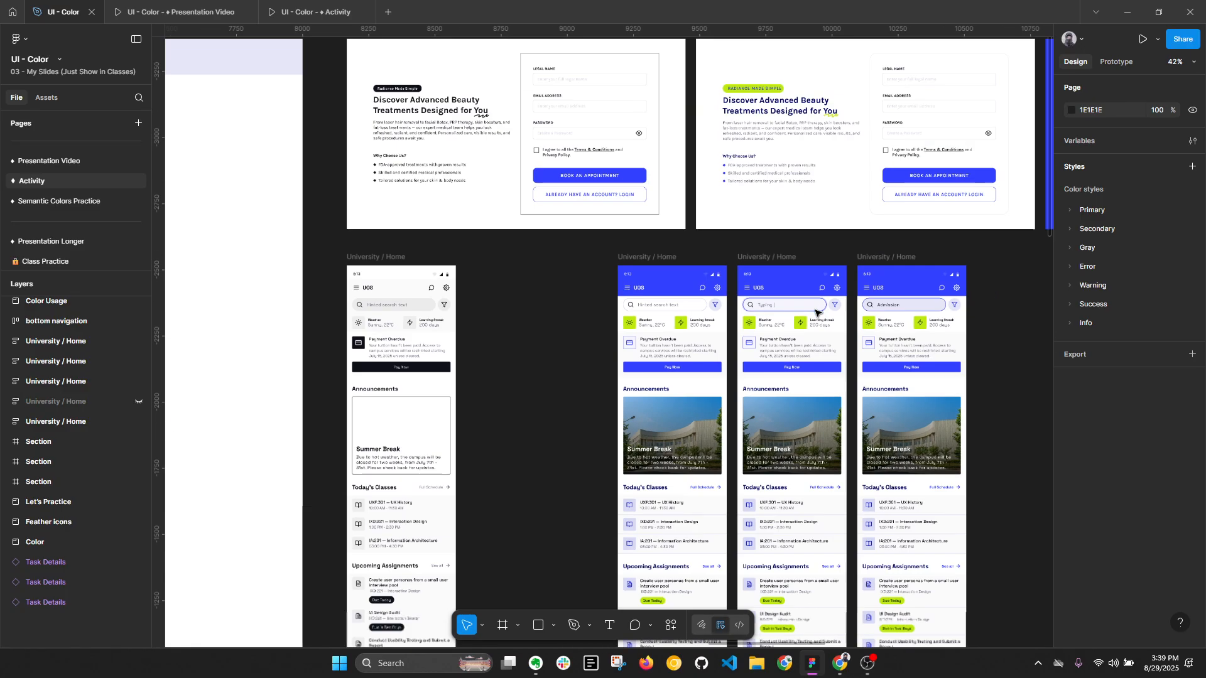
scroll(816, 198, down, 5)
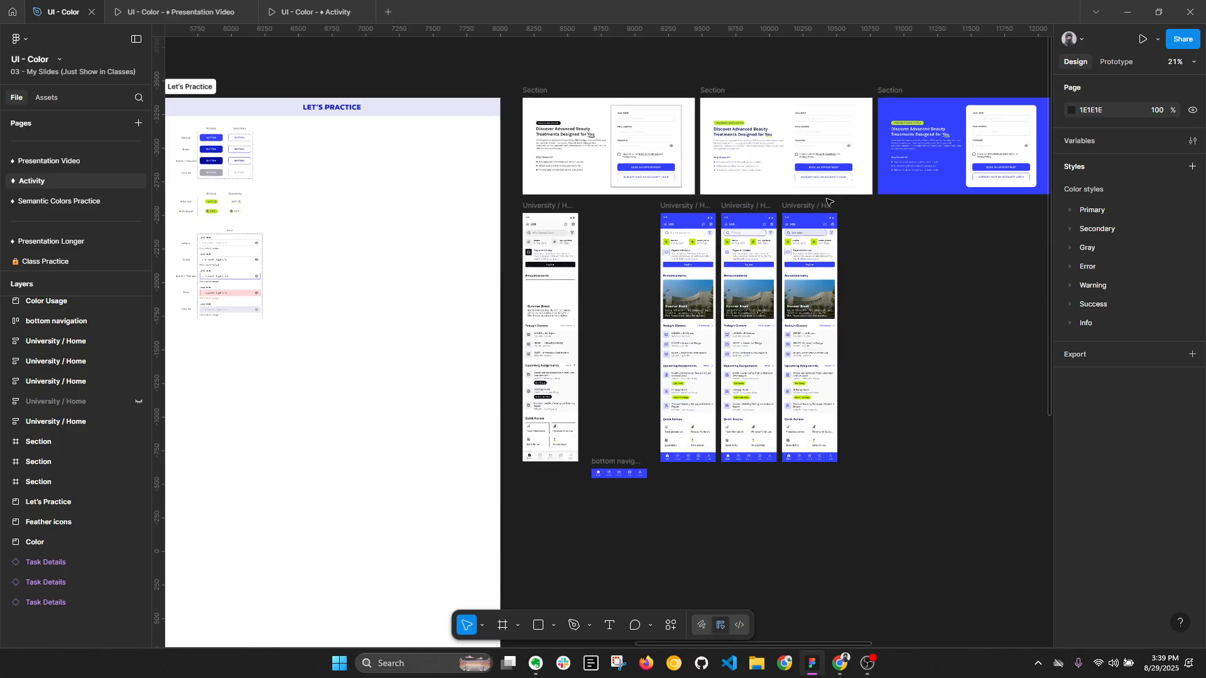
scroll(827, 201, down, 5)
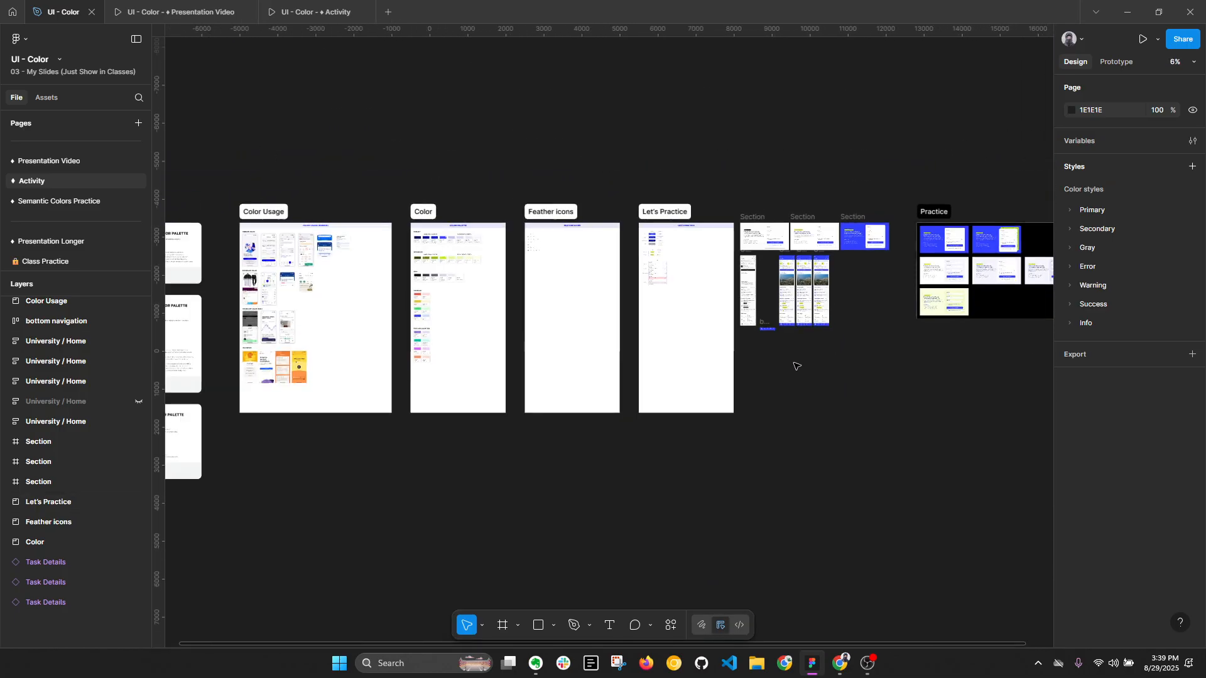
drag(563, 175, 797, 151)
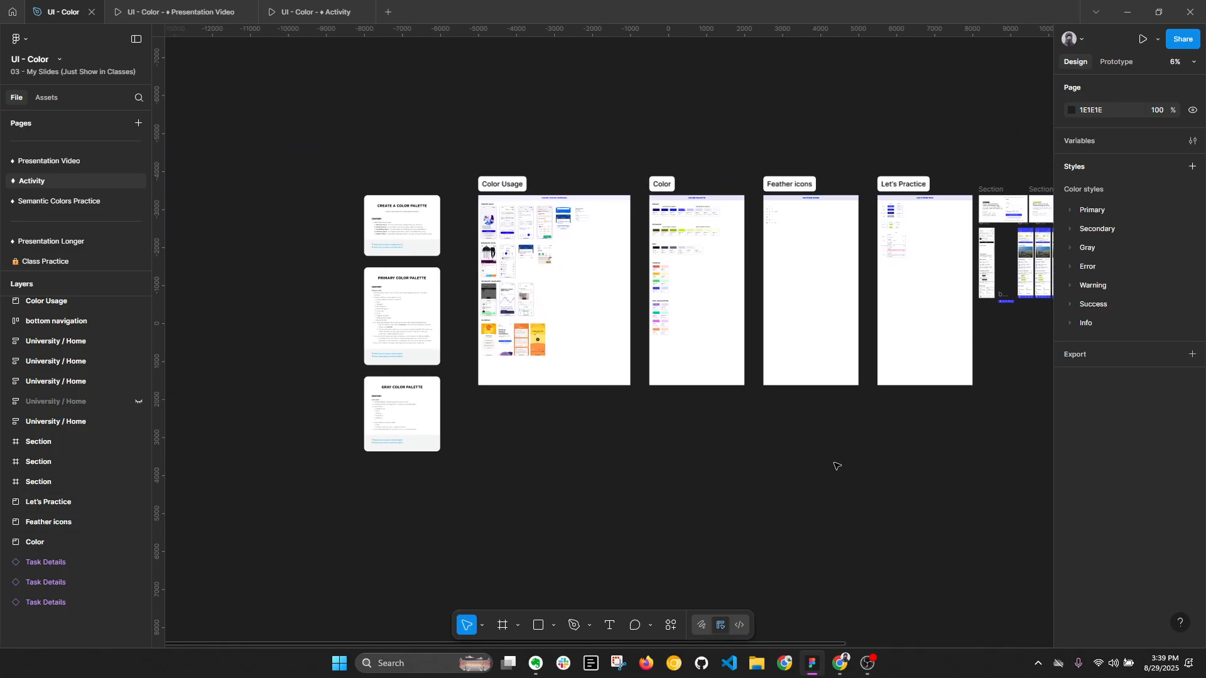
scroll(880, 474, right, 5)
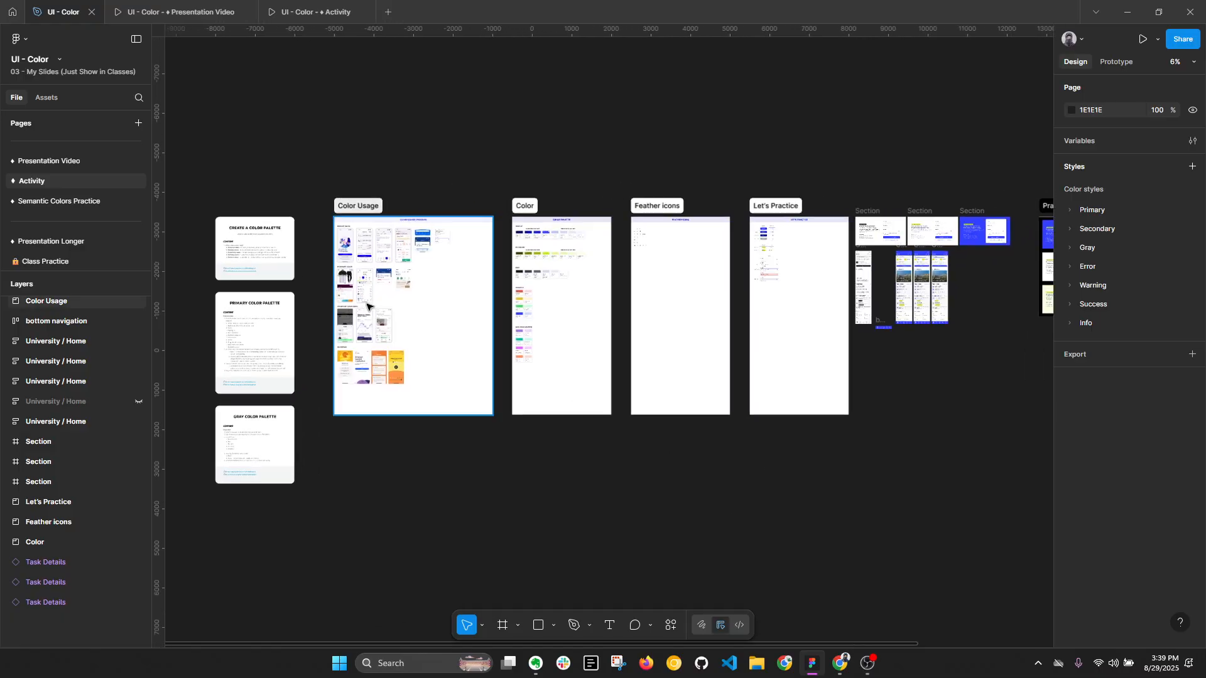
scroll(555, 267, up, 5)
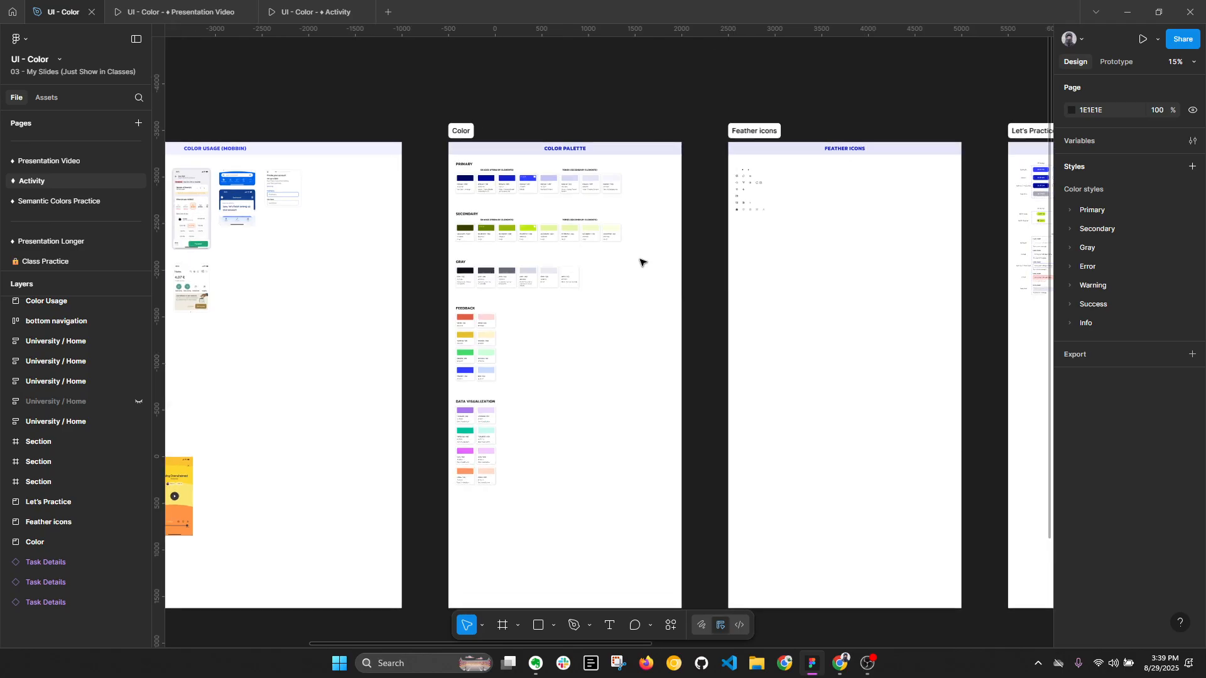
key(alt+l)
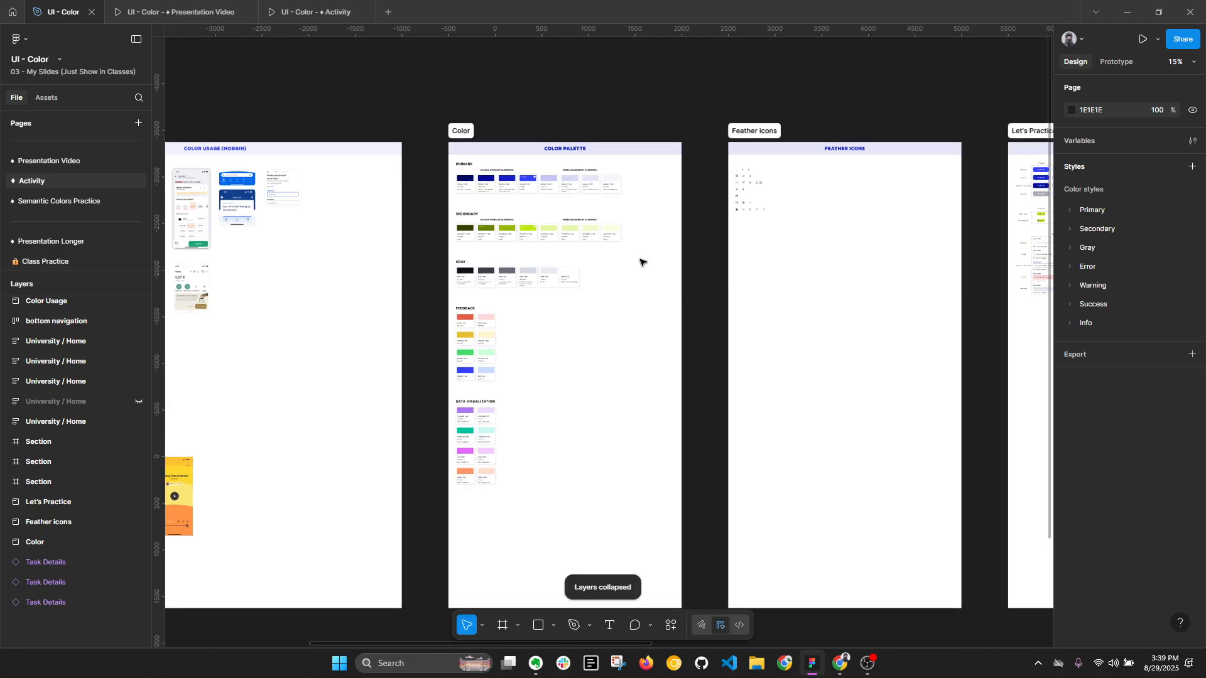